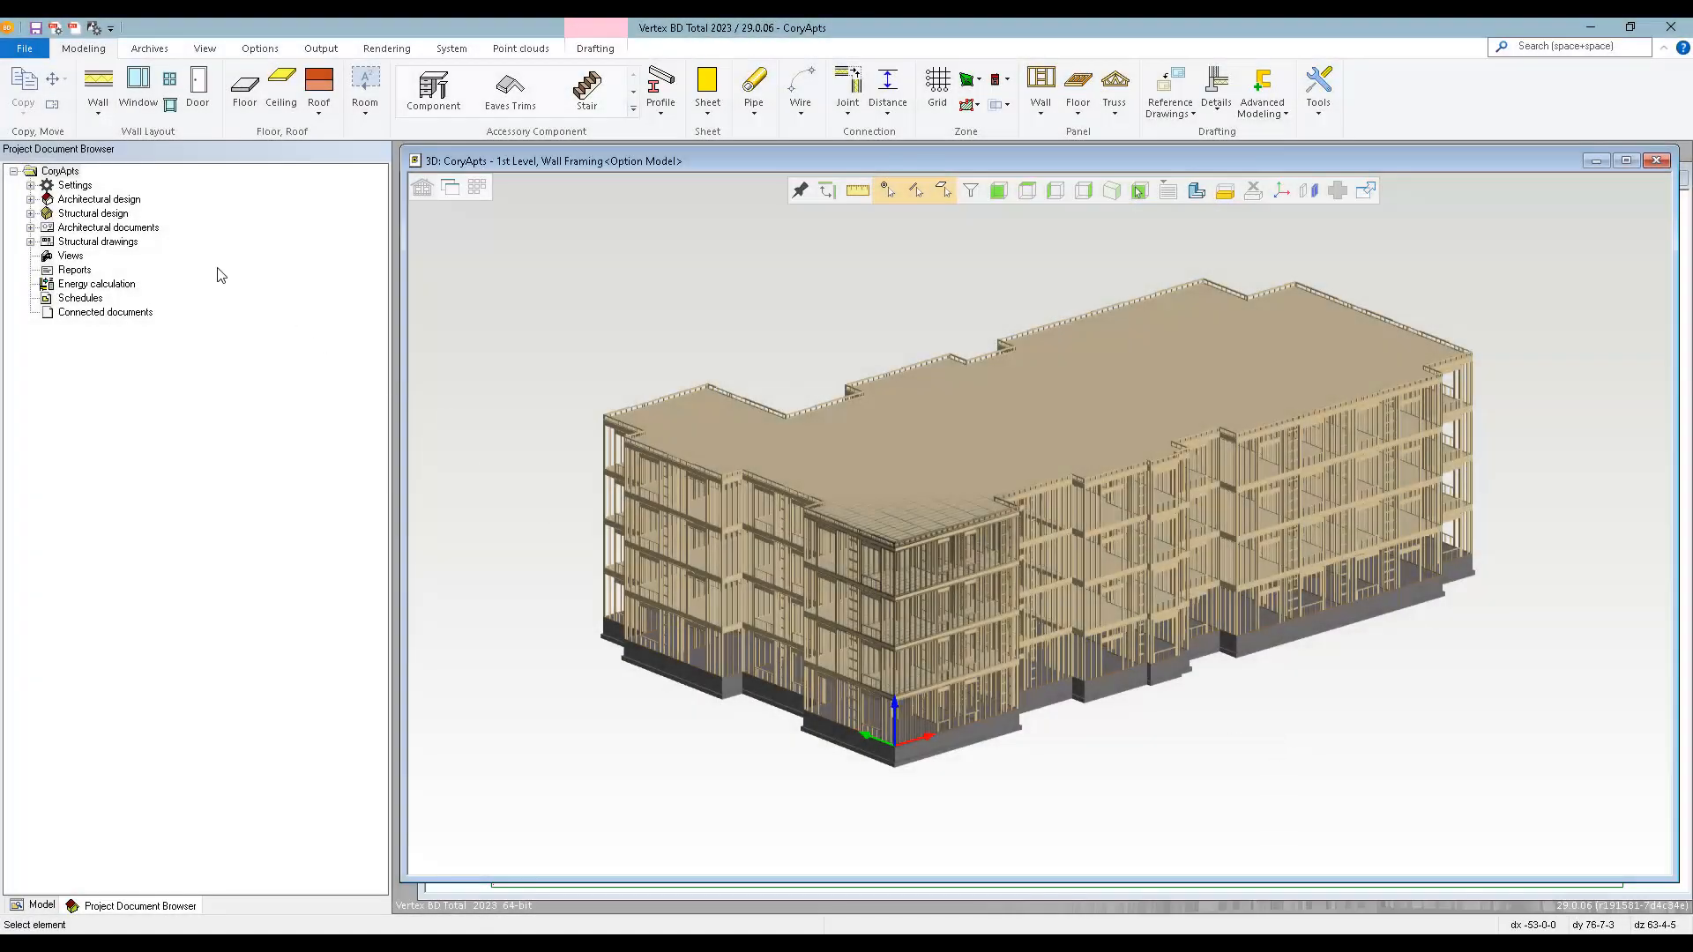
Create a new building project with the ID FramingDemo based on the template-zl template, accepting the default project data.
{"action": "left_click", "coordinate": [25, 49]}
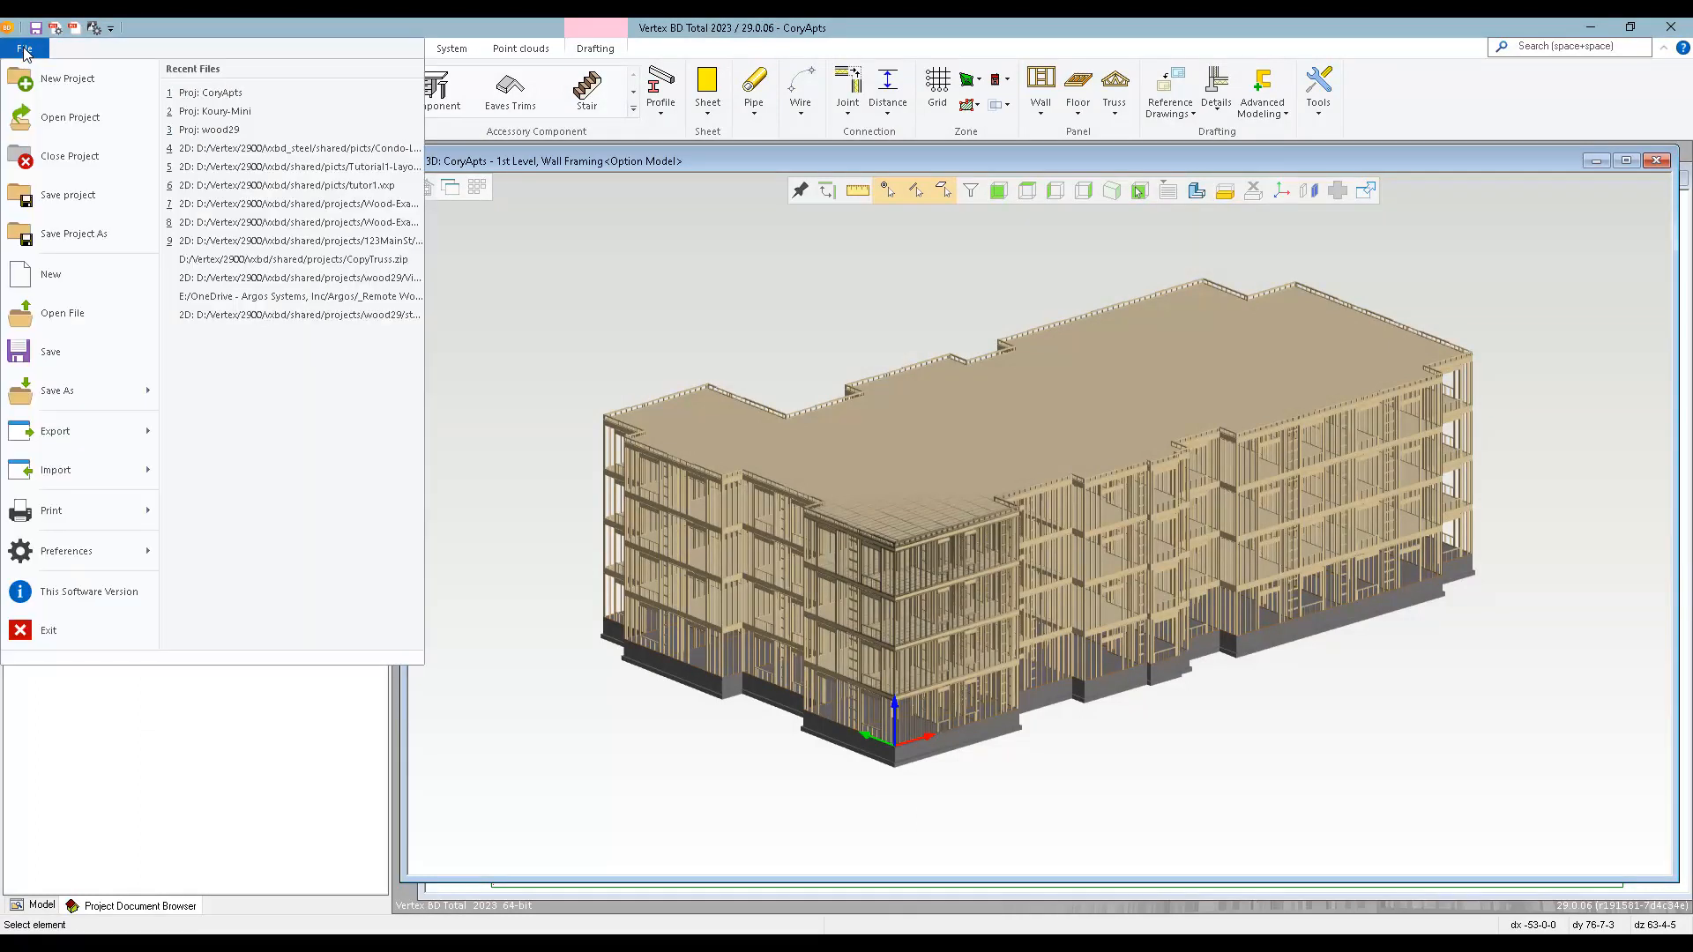
{"action": "left_click", "coordinate": [63, 79]}
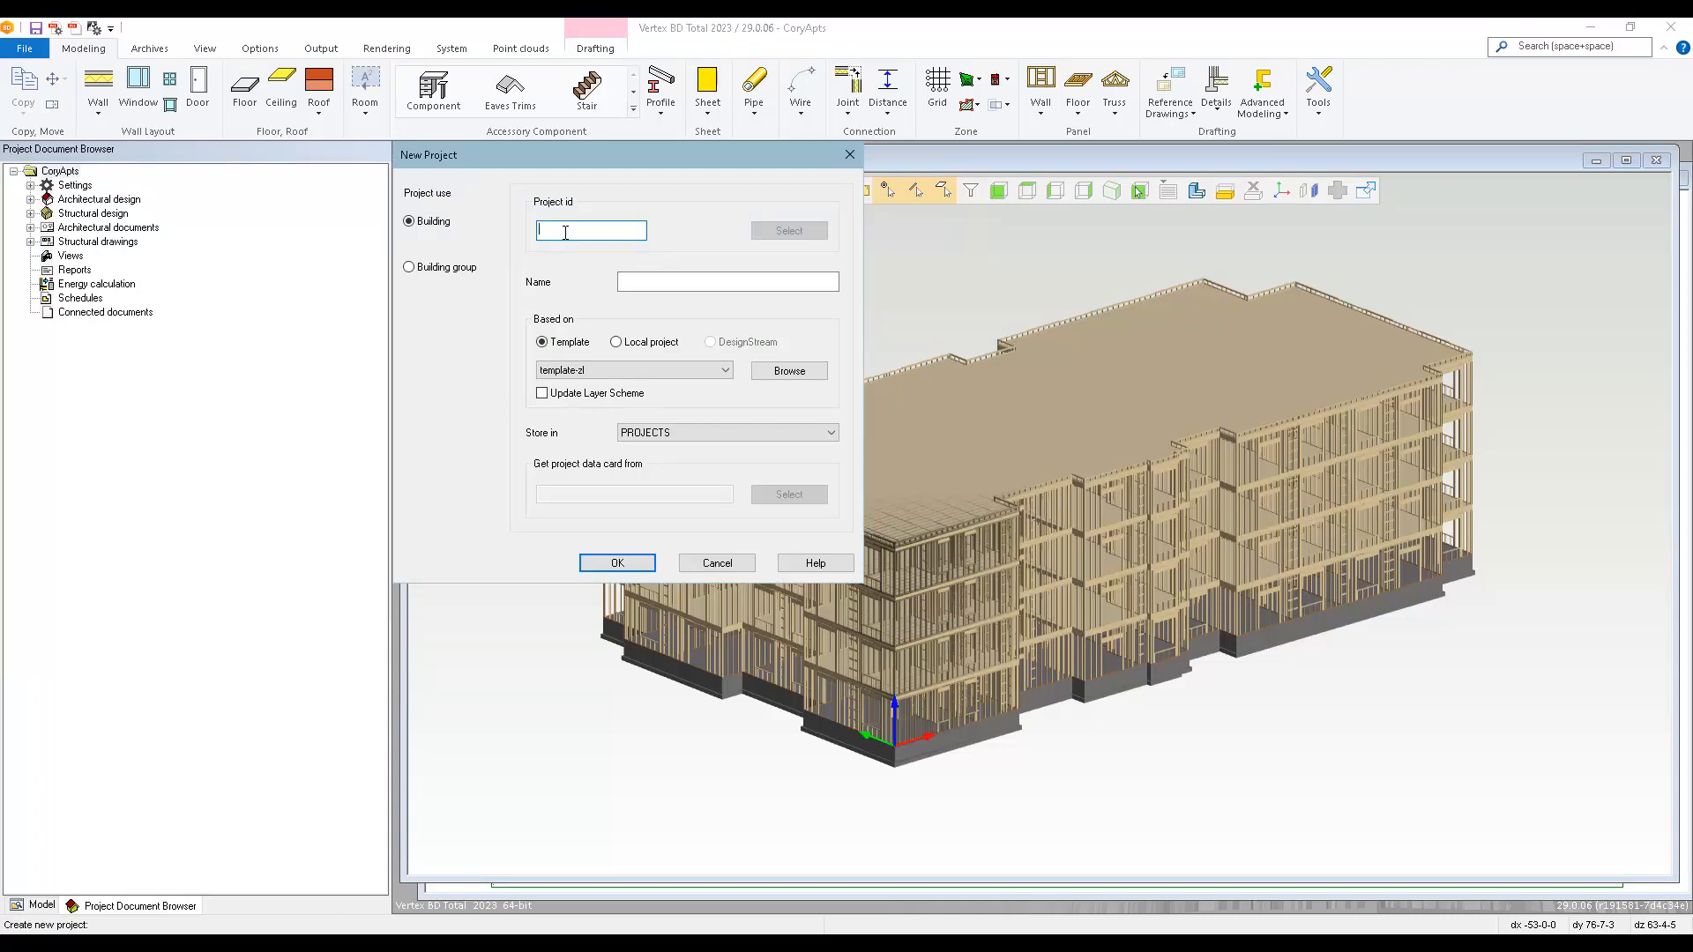
{"action": "type", "text": "FramingDemo"}
{"action": "left_click", "coordinate": [642, 568]}
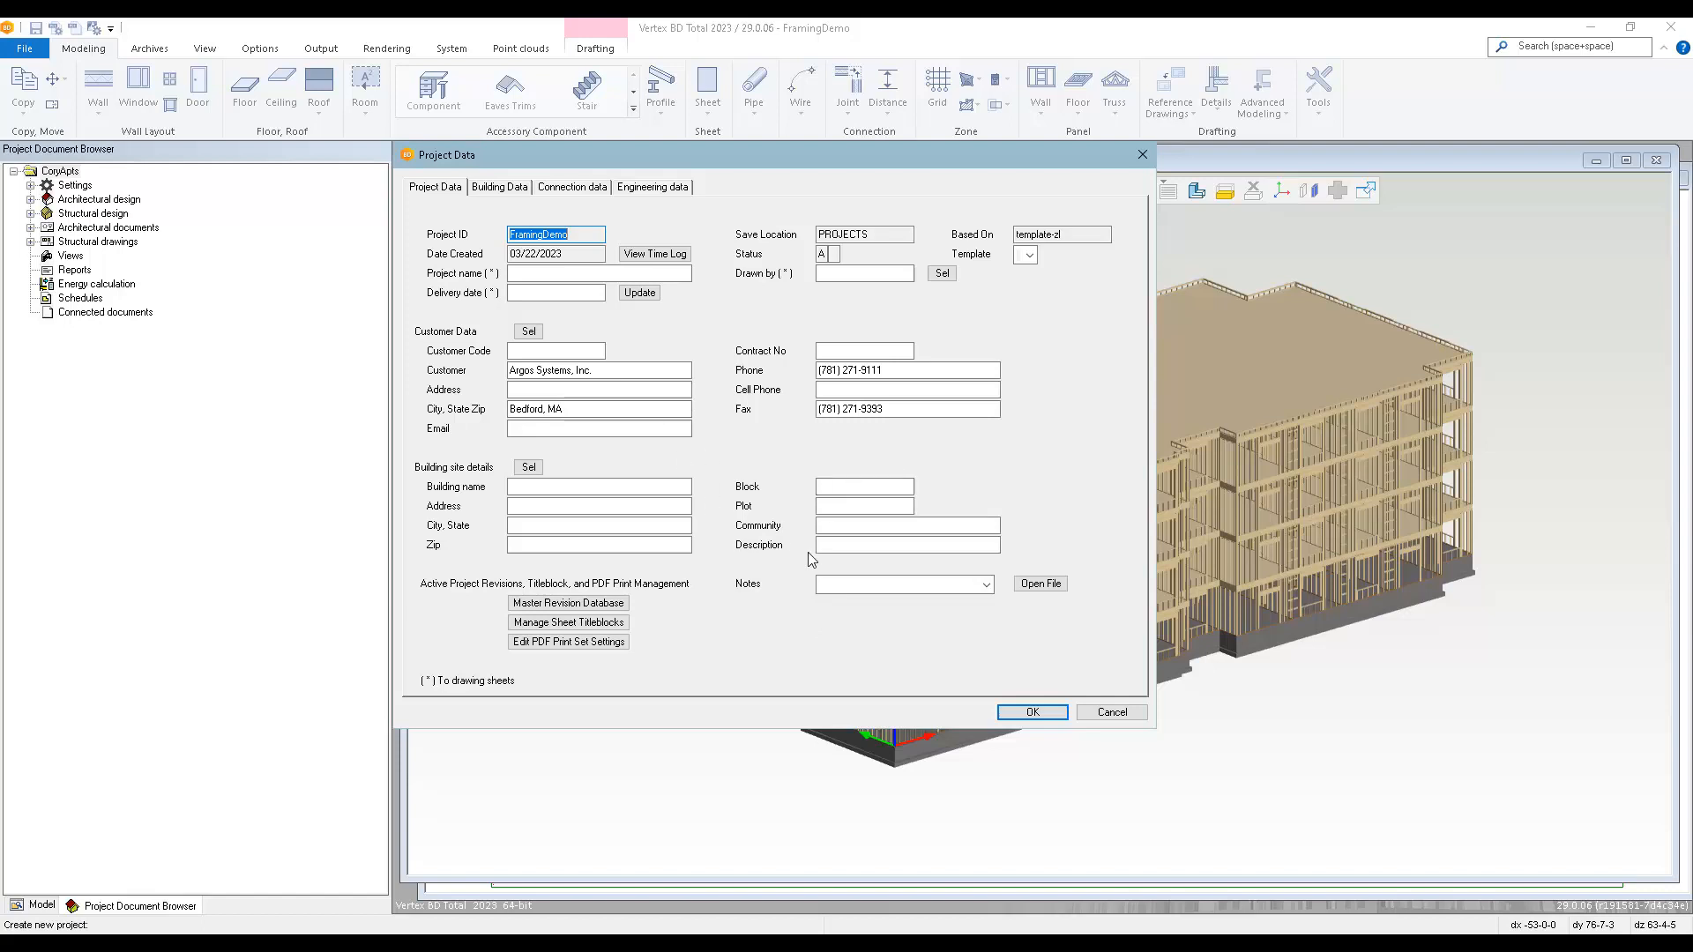
{"action": "left_click", "coordinate": [1014, 712]}
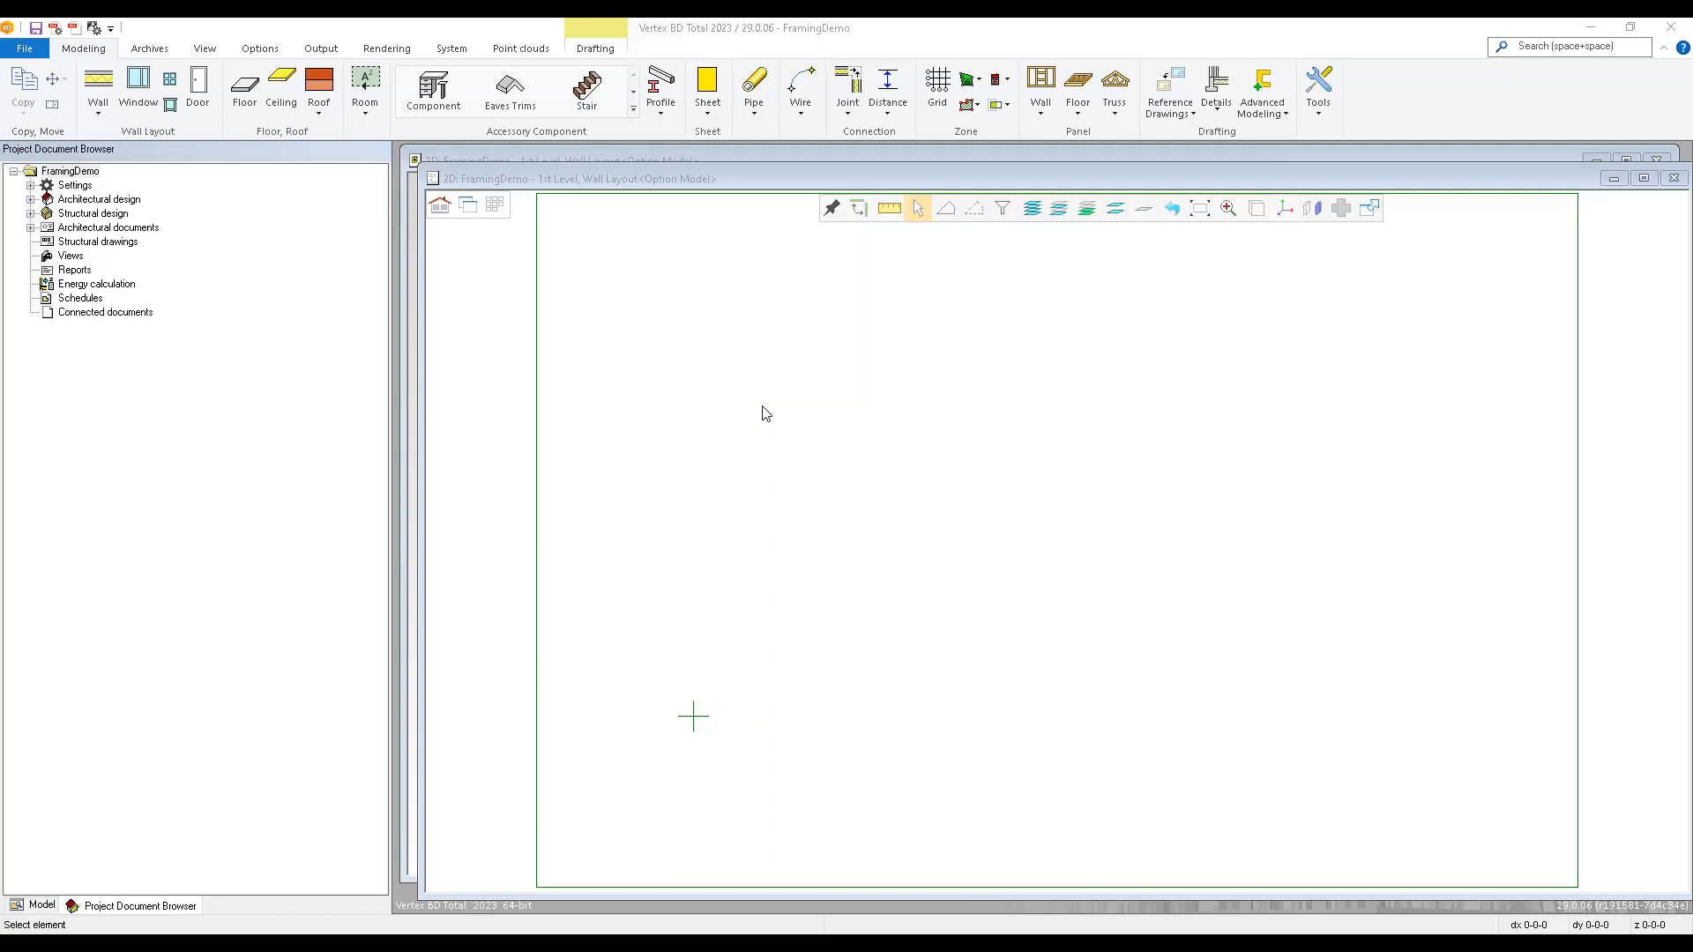
{"action": "left_click", "coordinate": [764, 408]}
{"action": "left_click", "coordinate": [40, 53]}
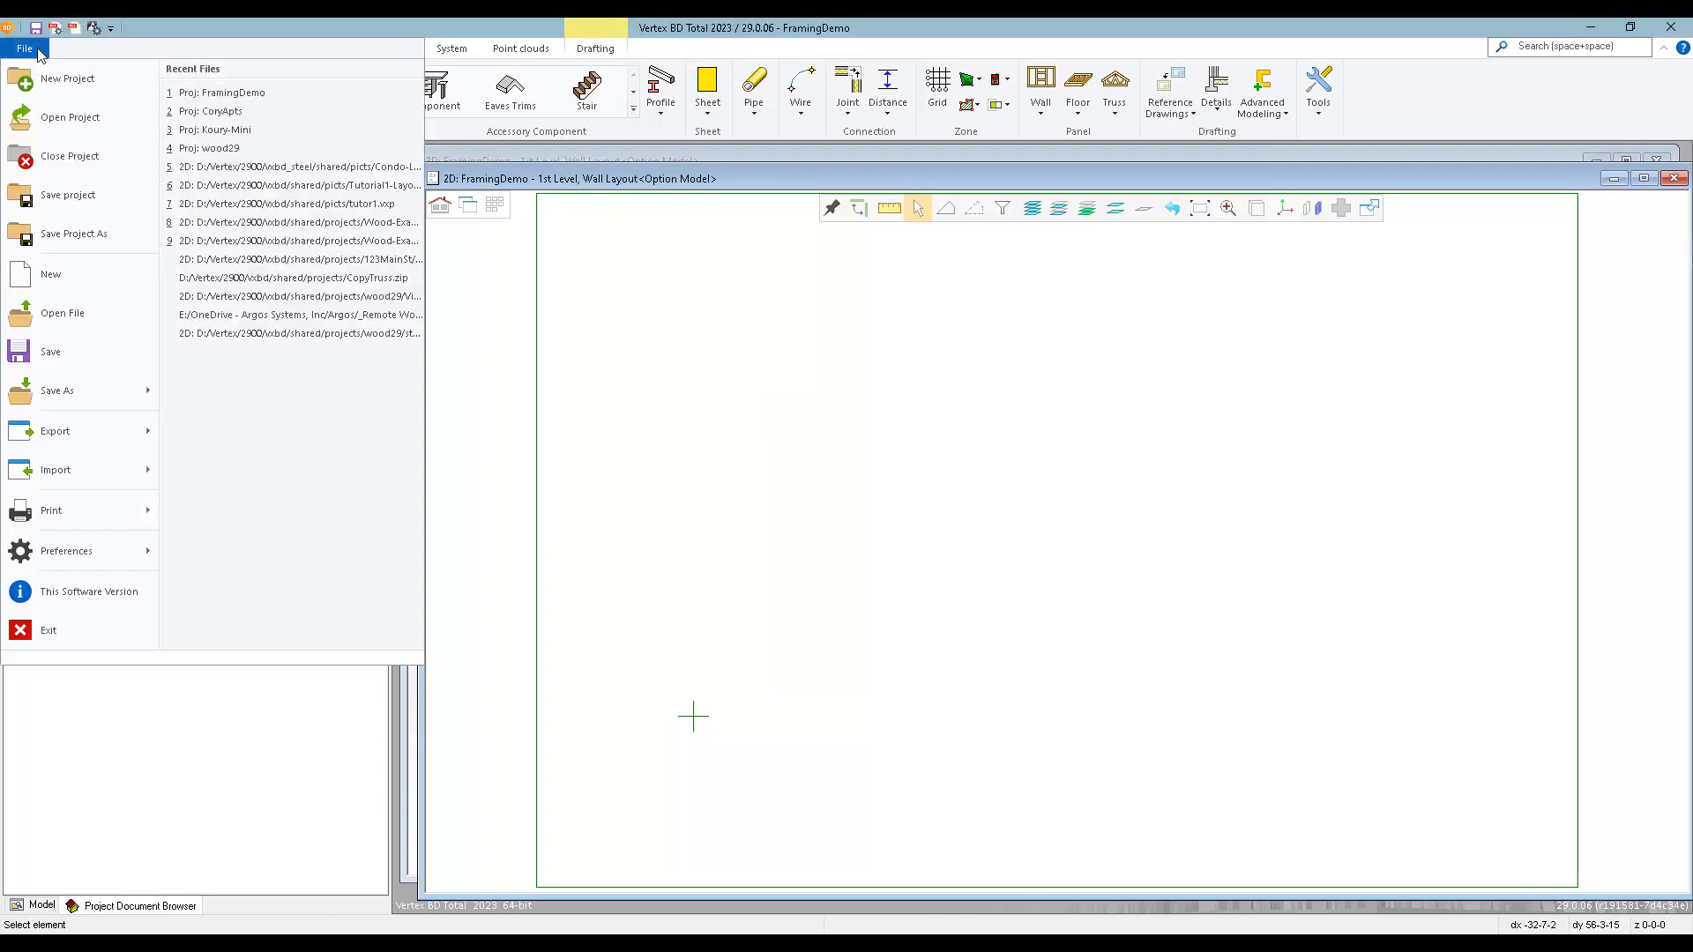
{"action": "mouse_move", "coordinate": [76, 473]}
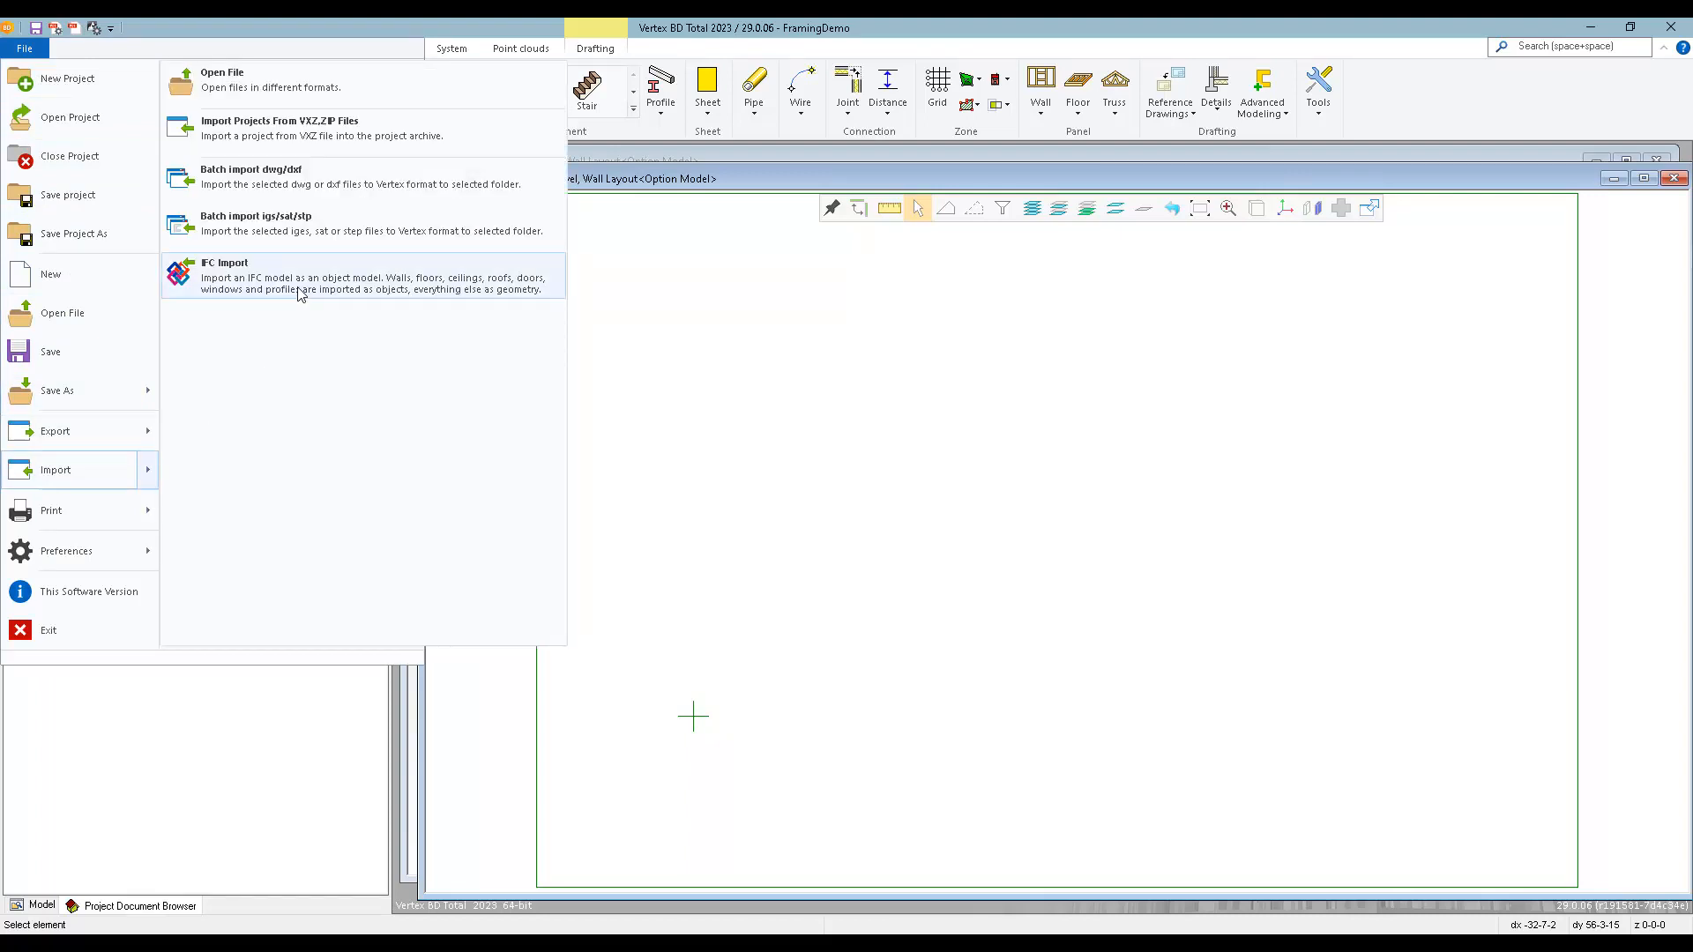
{"action": "left_click", "coordinate": [887, 455]}
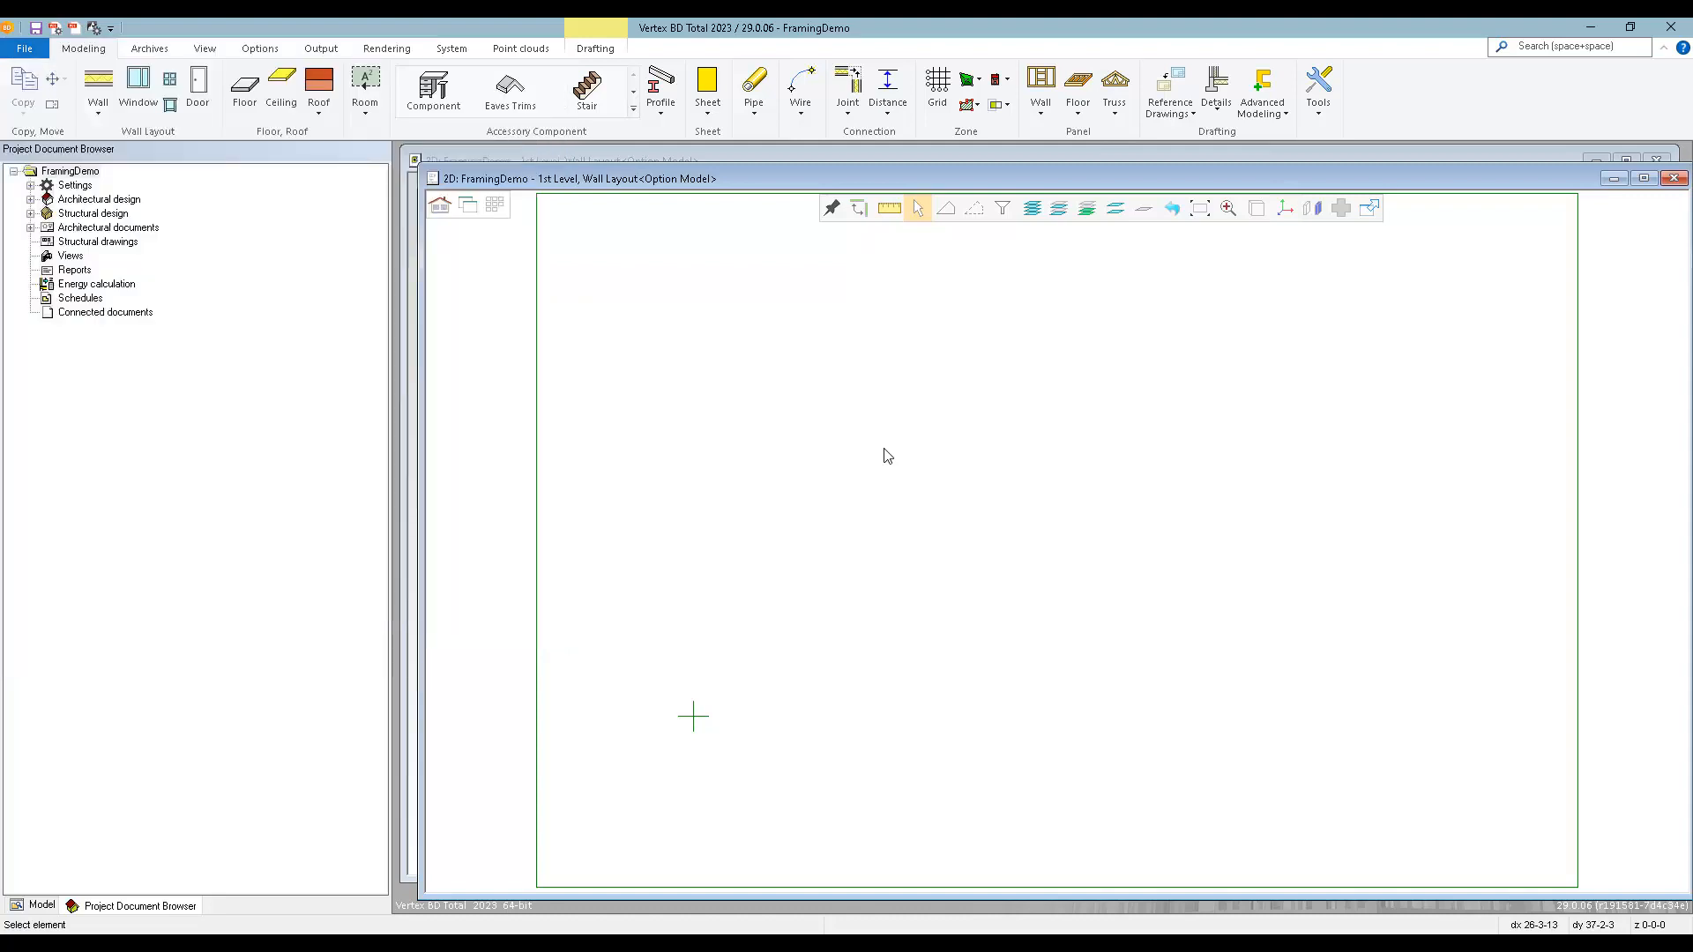
Start inserting a wall and examine the siding, sheathing and drywall layers of the 2x4 exterior bearing type and the layer editing options.
{"action": "left_click", "coordinate": [99, 85]}
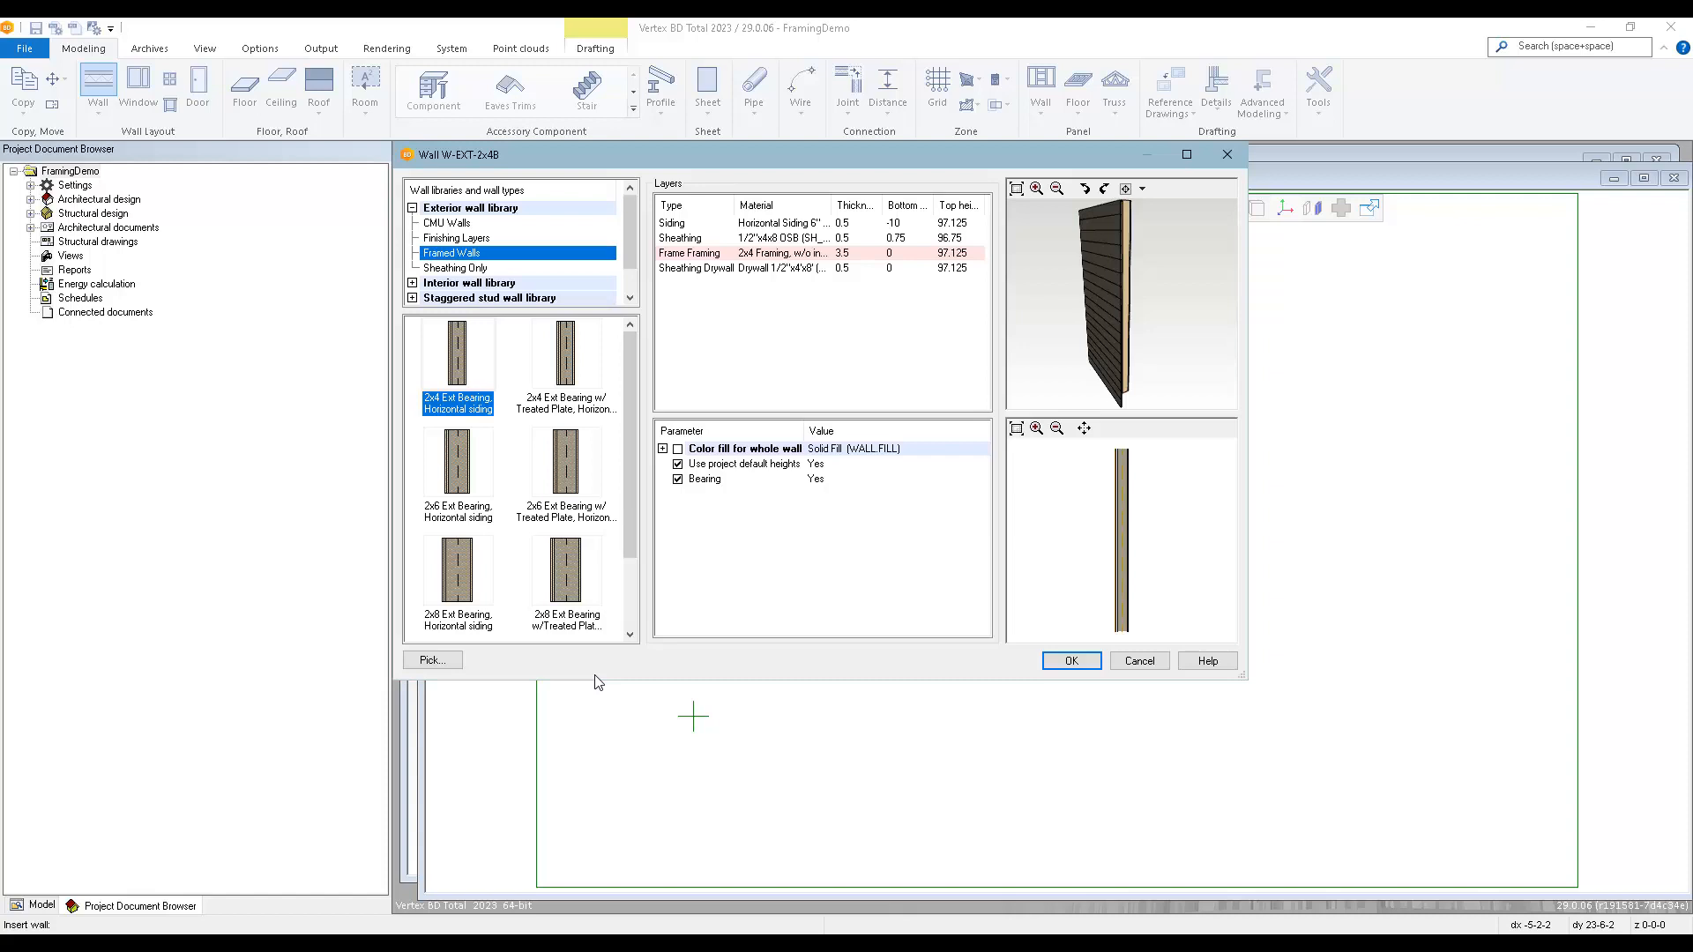
{"action": "left_click", "coordinate": [776, 227]}
{"action": "left_click", "coordinate": [825, 224]}
{"action": "left_click", "coordinate": [824, 224]}
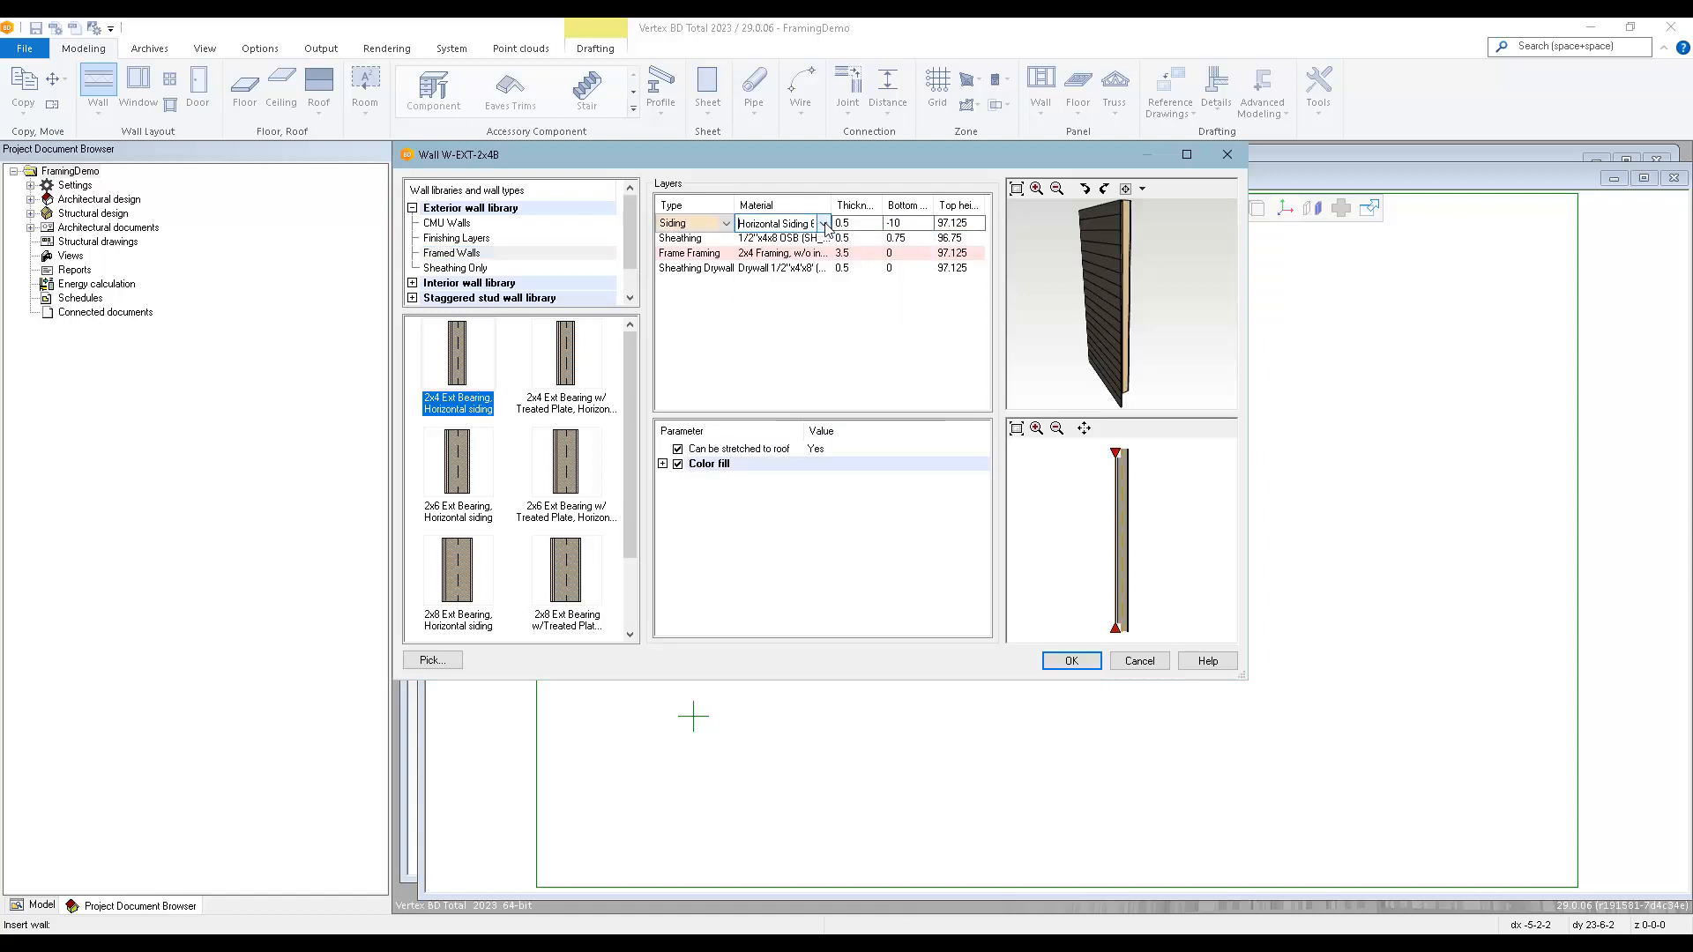
{"action": "left_click", "coordinate": [776, 239]}
{"action": "left_click", "coordinate": [825, 239]}
{"action": "left_click", "coordinate": [824, 239]}
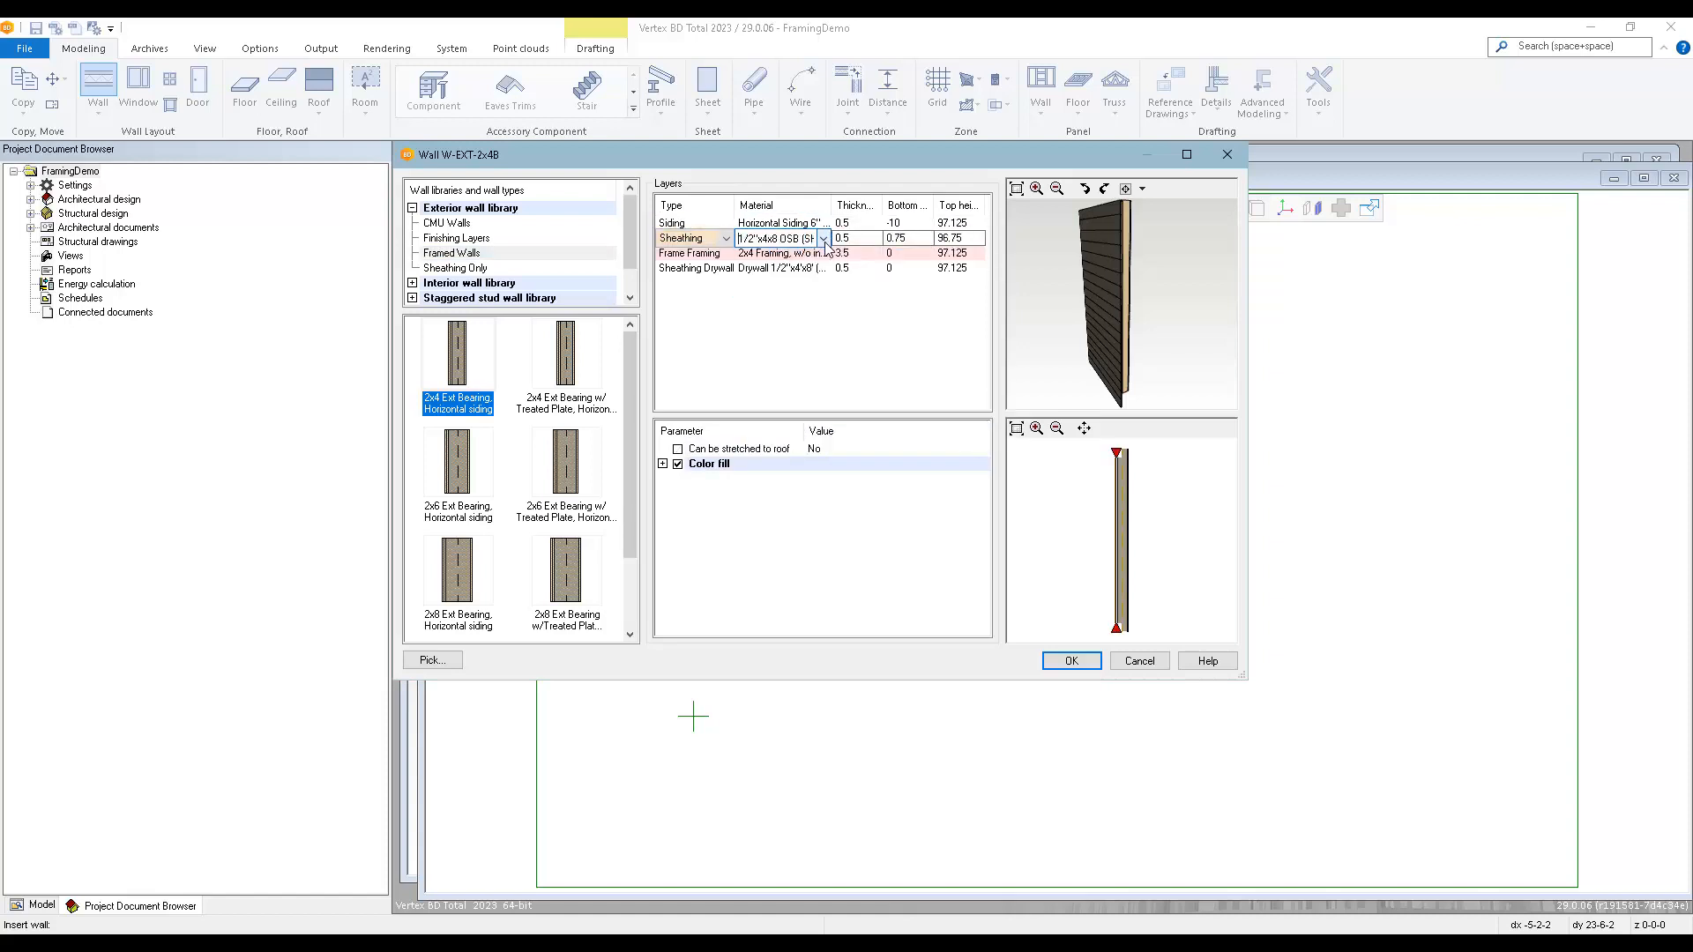
{"action": "left_click", "coordinate": [781, 269]}
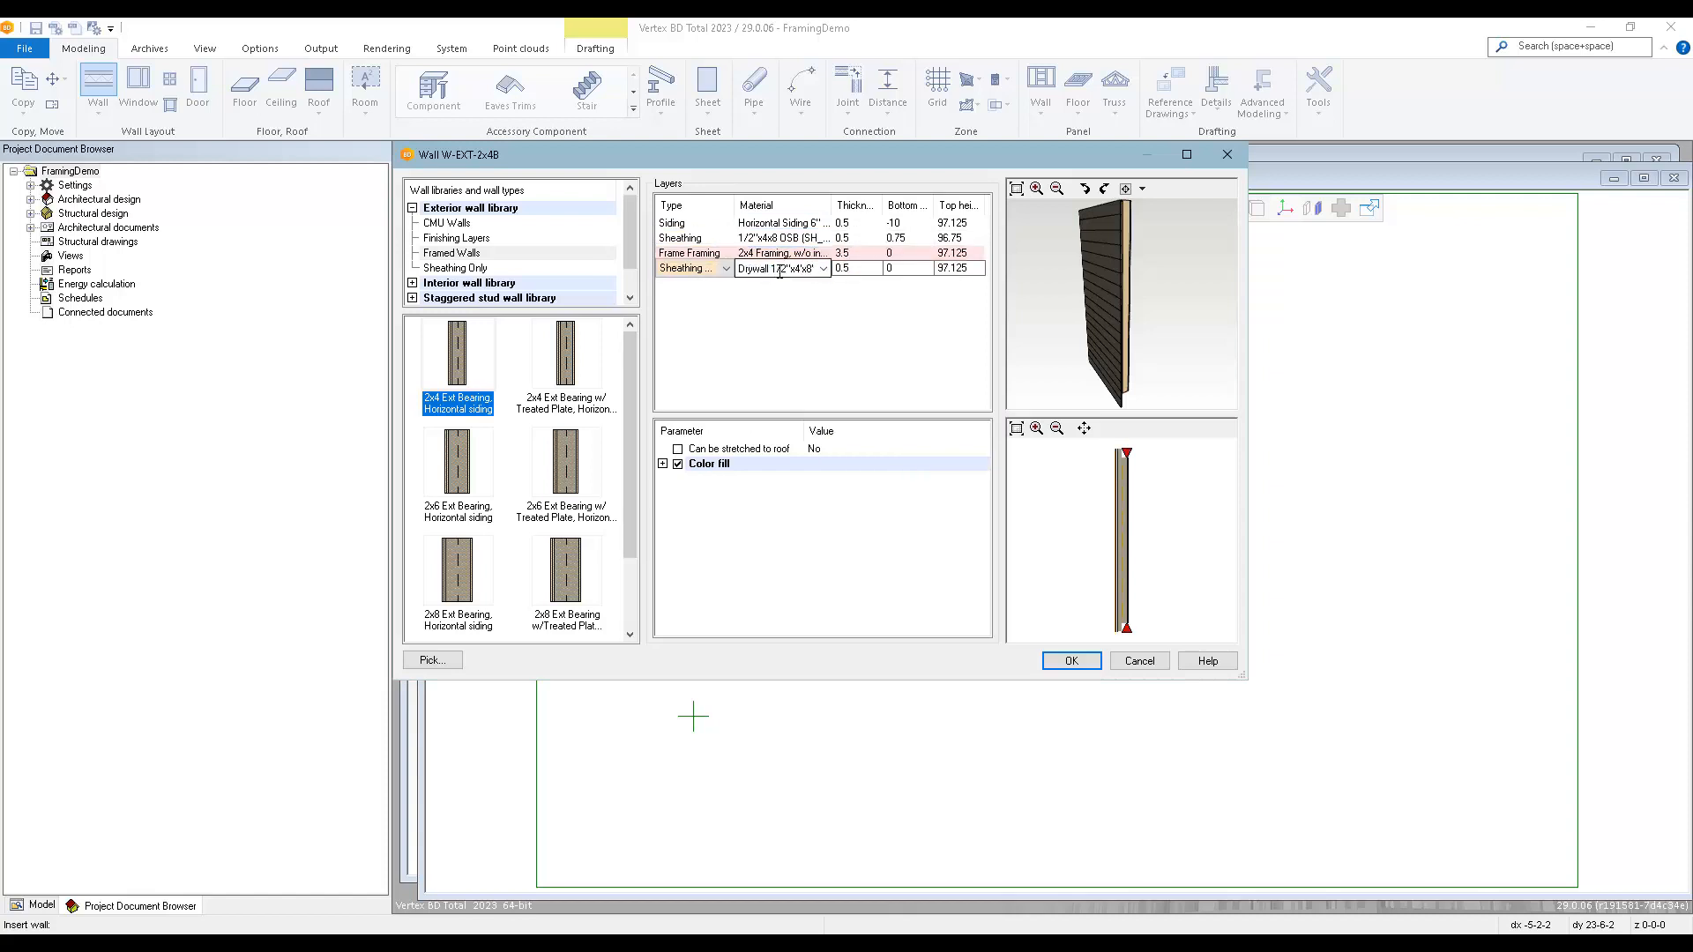
{"action": "right_click", "coordinate": [780, 273]}
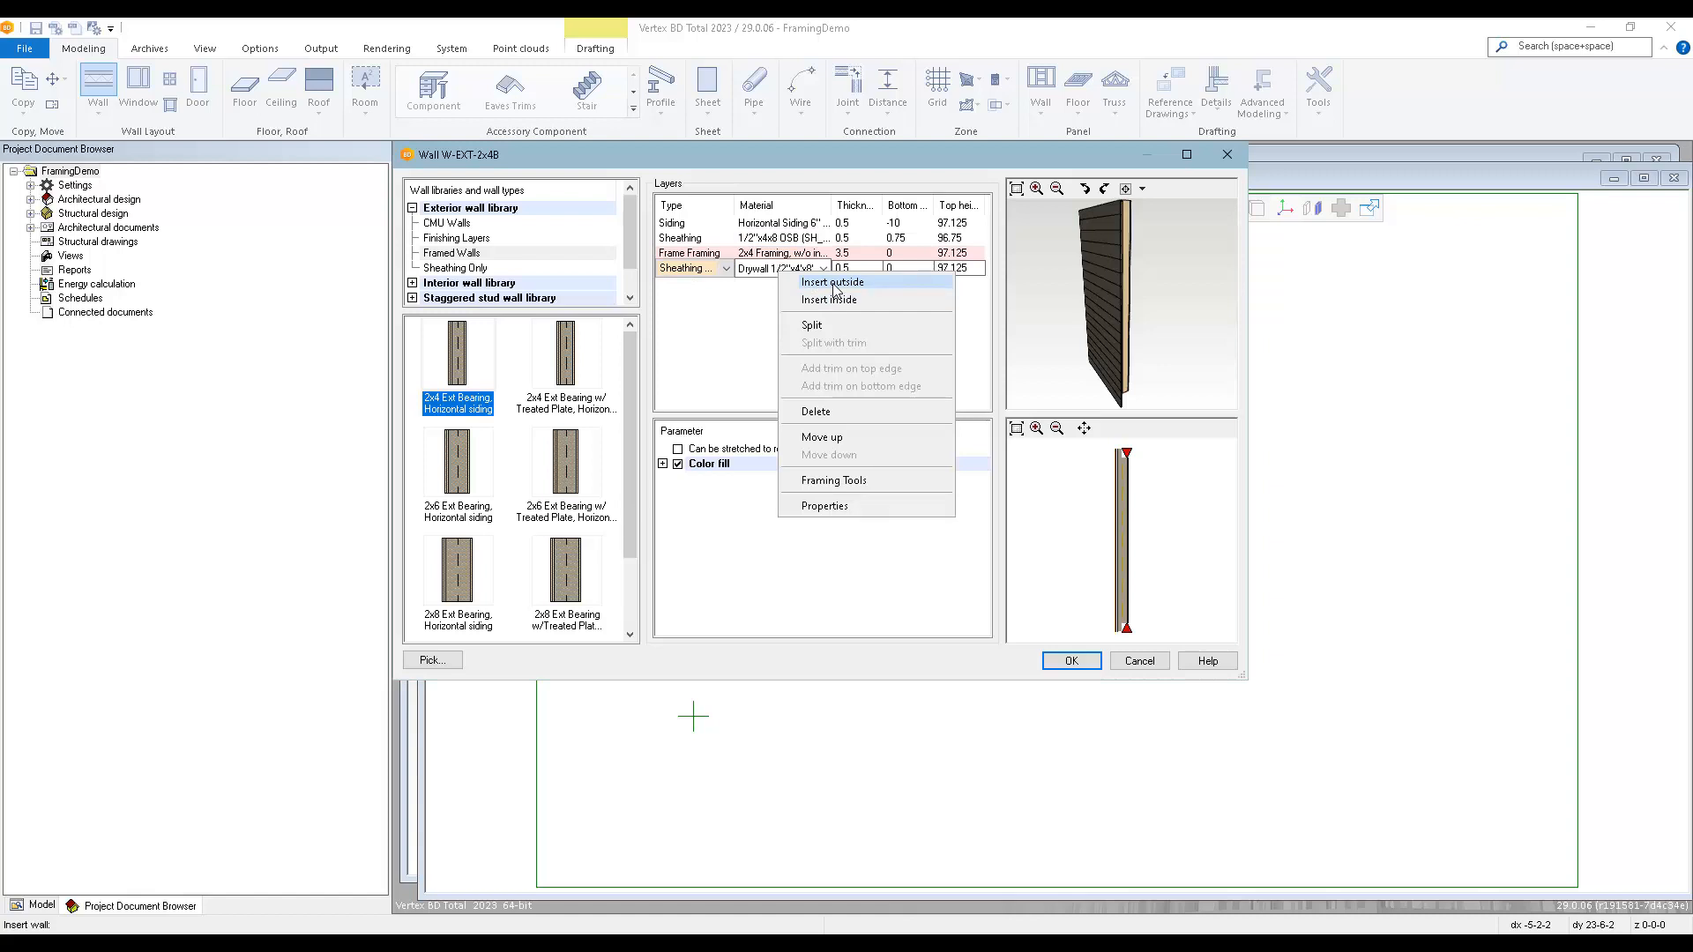
{"action": "right_click", "coordinate": [783, 271]}
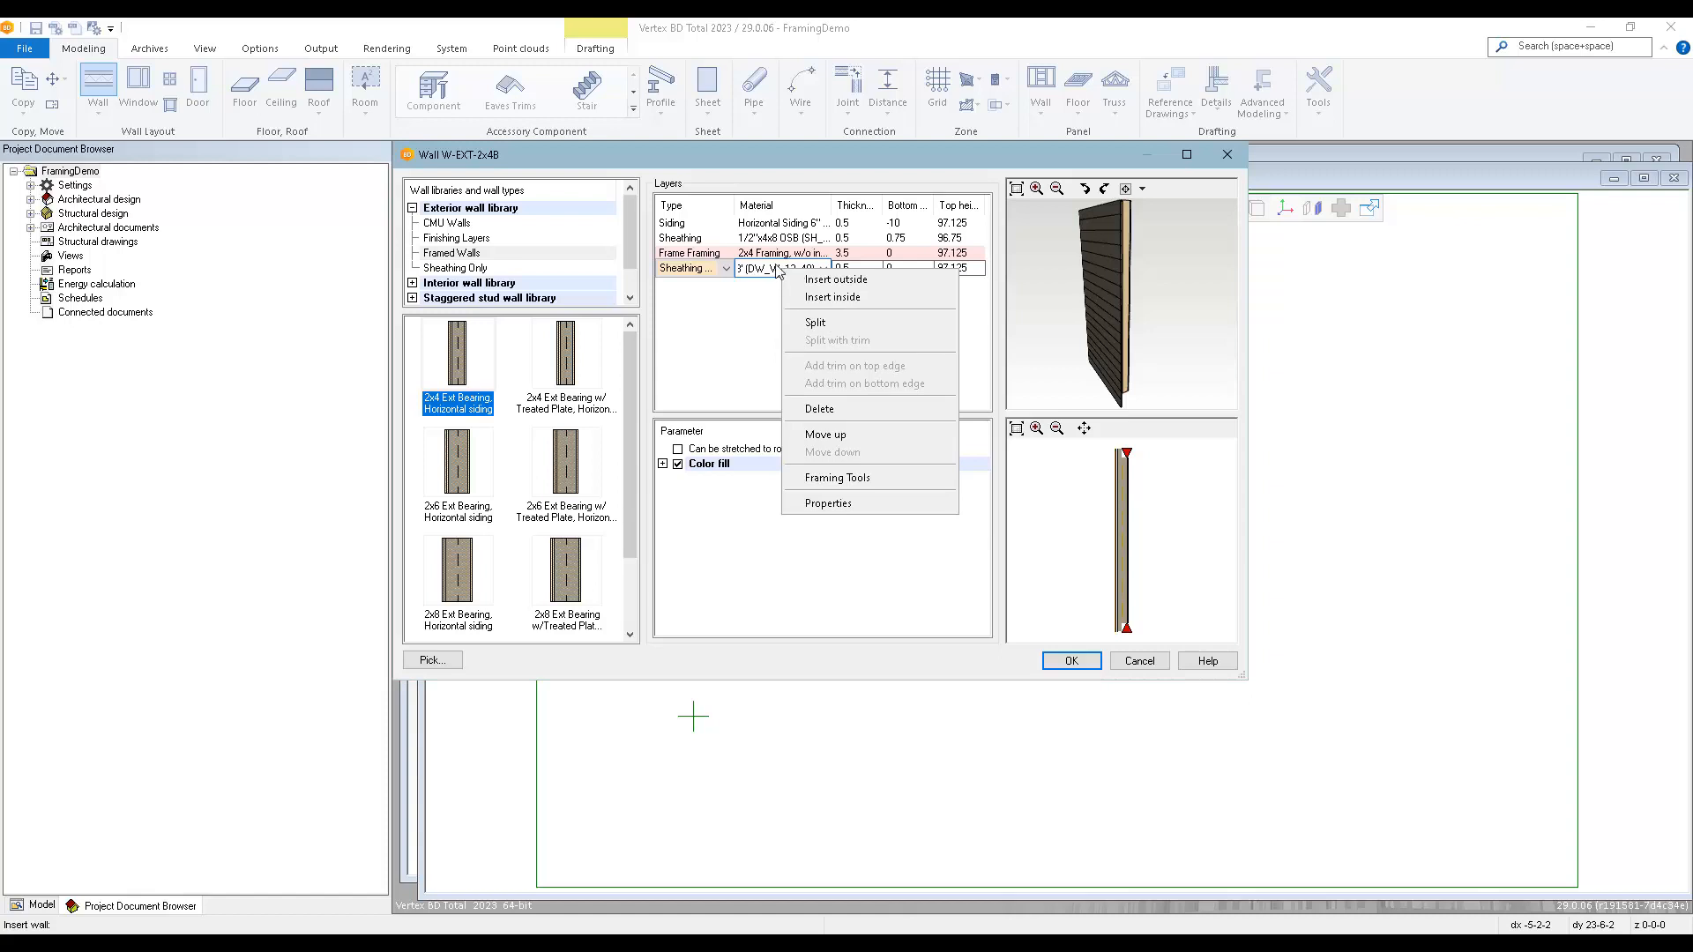
Open the framing tools of the 2x4 frame layer and review the available corner, T-intersection backer and panel seam details.
{"action": "left_click", "coordinate": [780, 253]}
{"action": "right_click", "coordinate": [779, 253]}
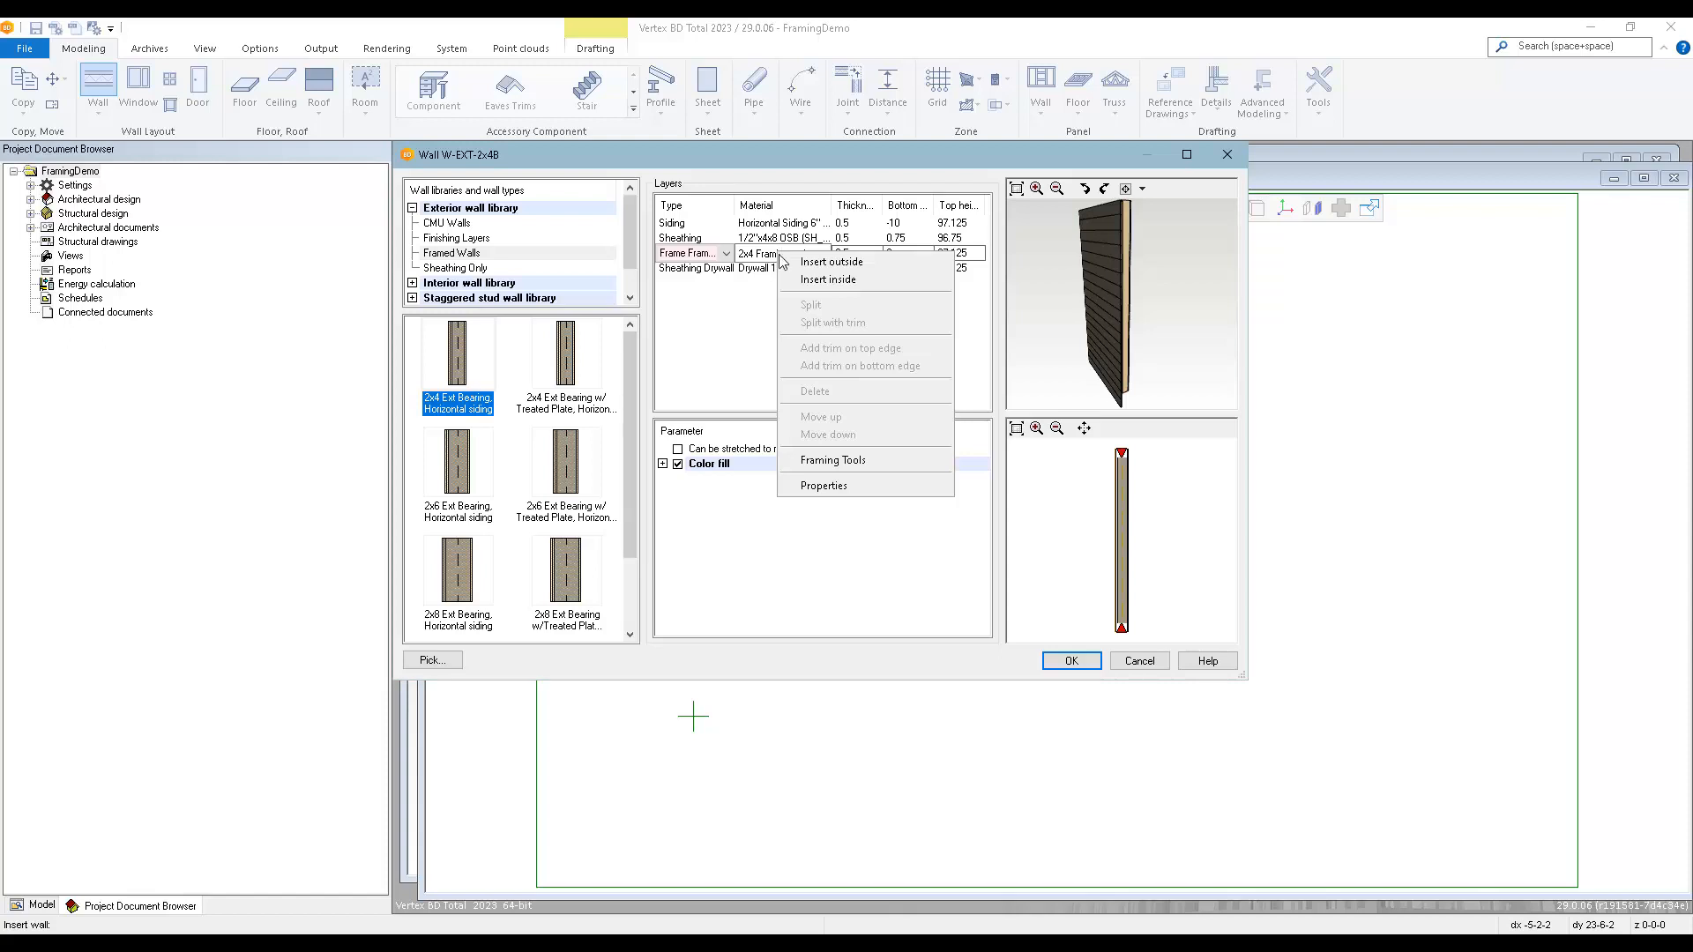
{"action": "left_click", "coordinate": [848, 464]}
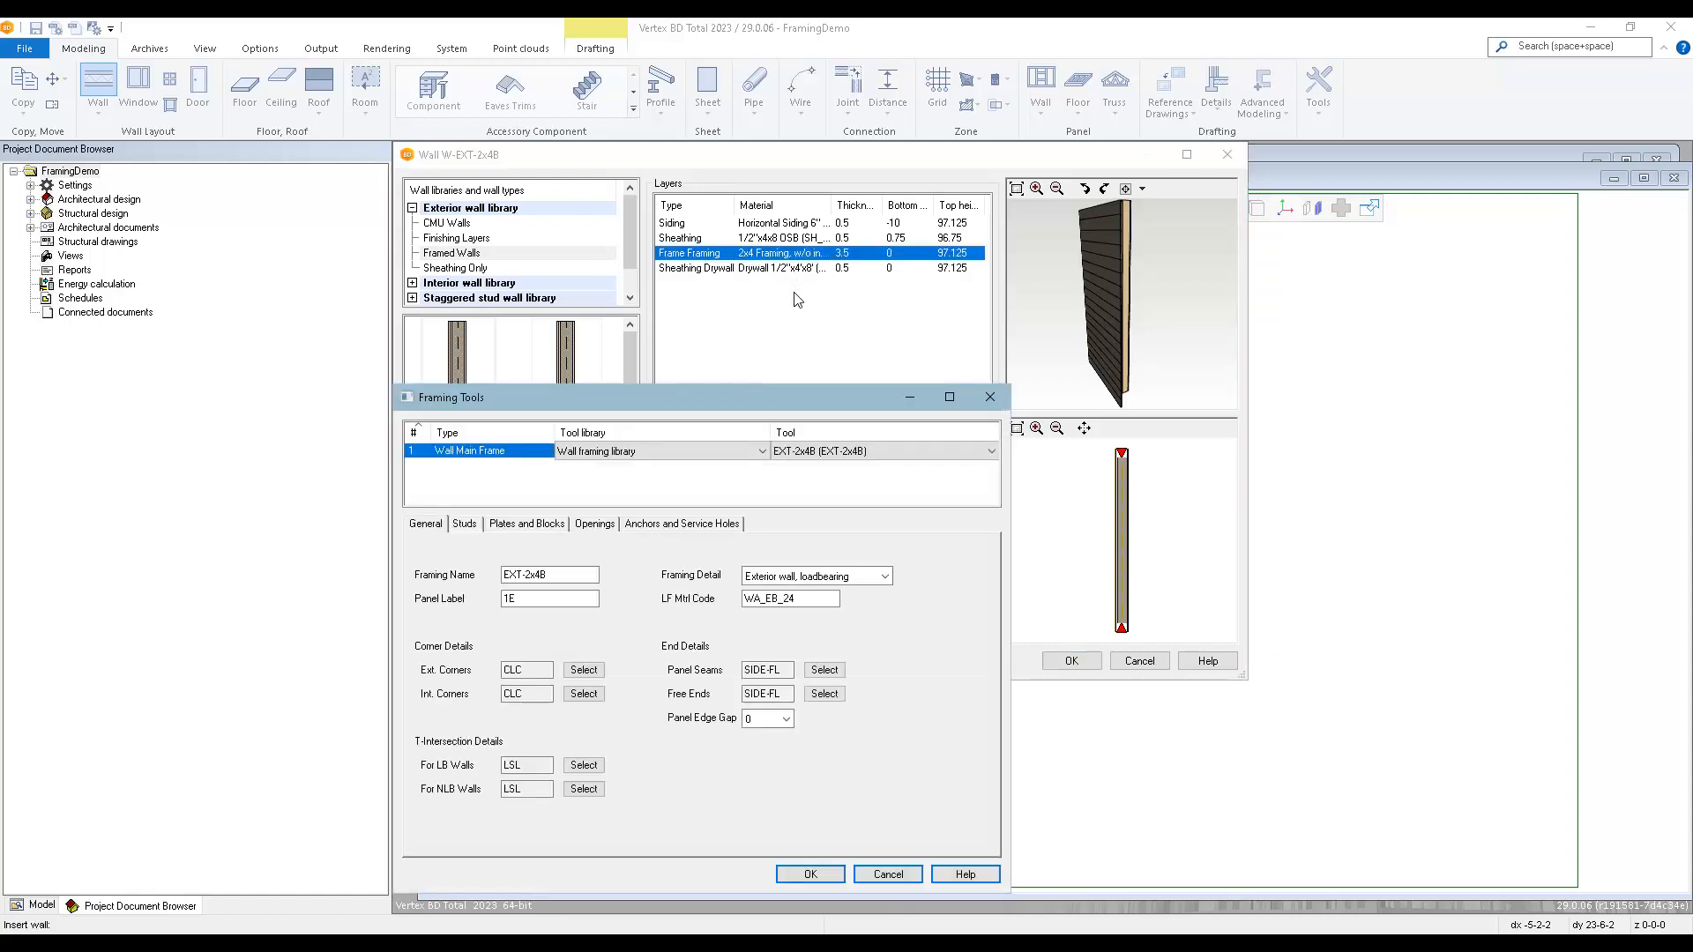
{"action": "left_click_drag", "start_coordinate": [782, 395], "coordinate": [975, 320]}
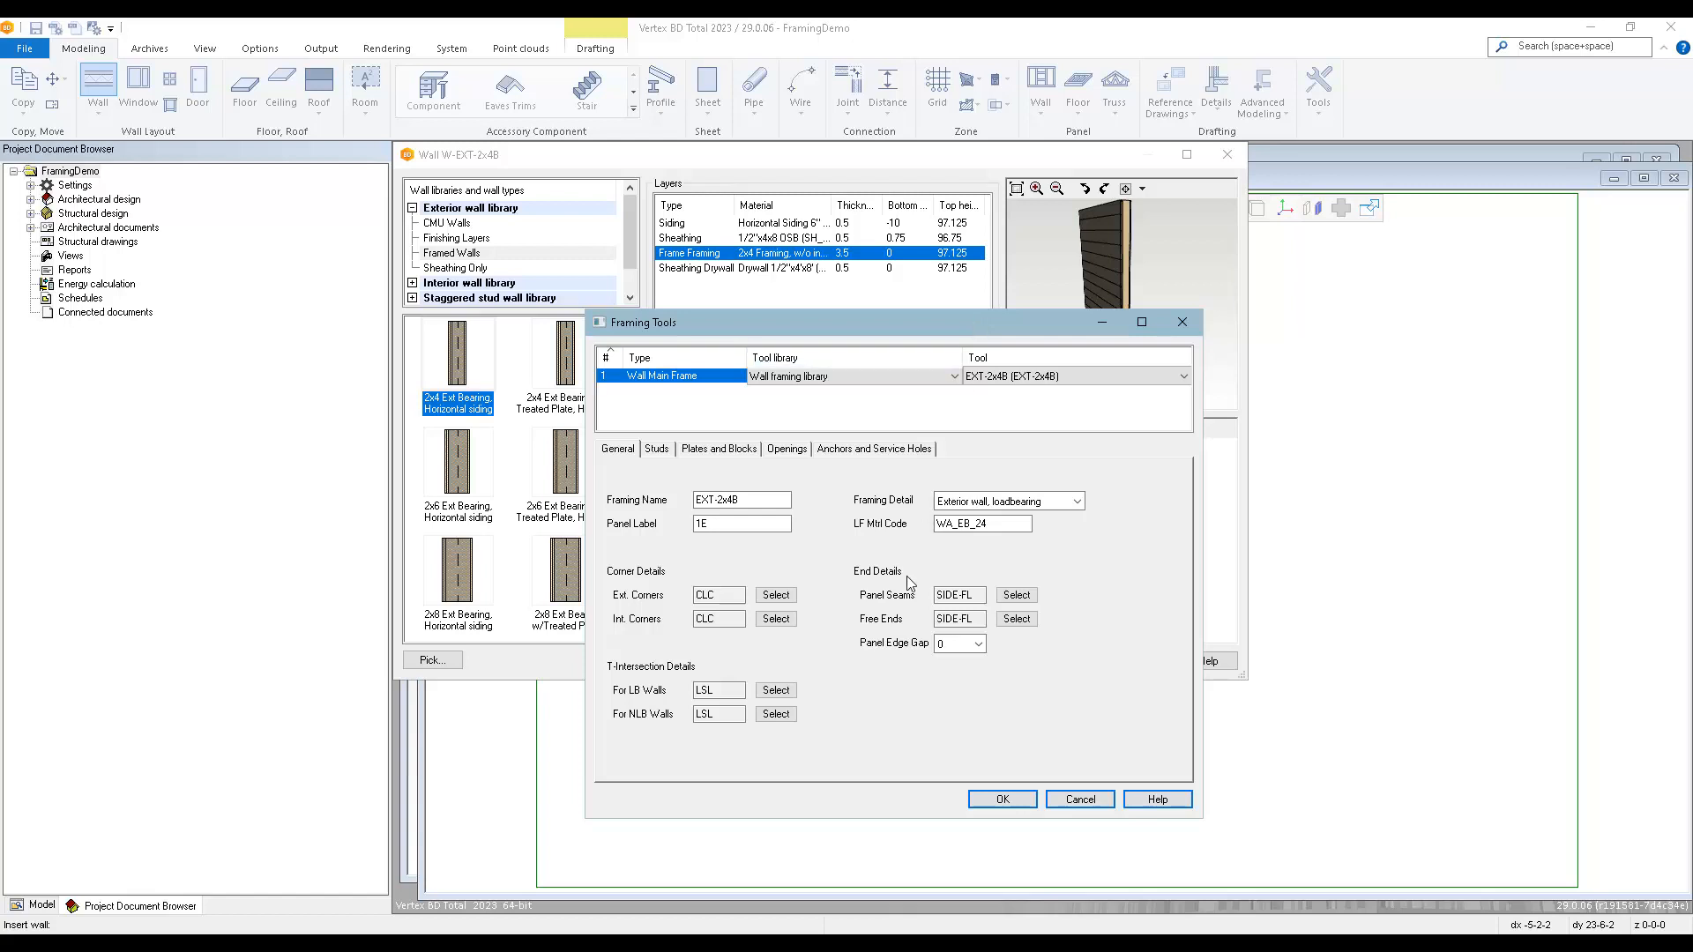
{"action": "left_click", "coordinate": [793, 617]}
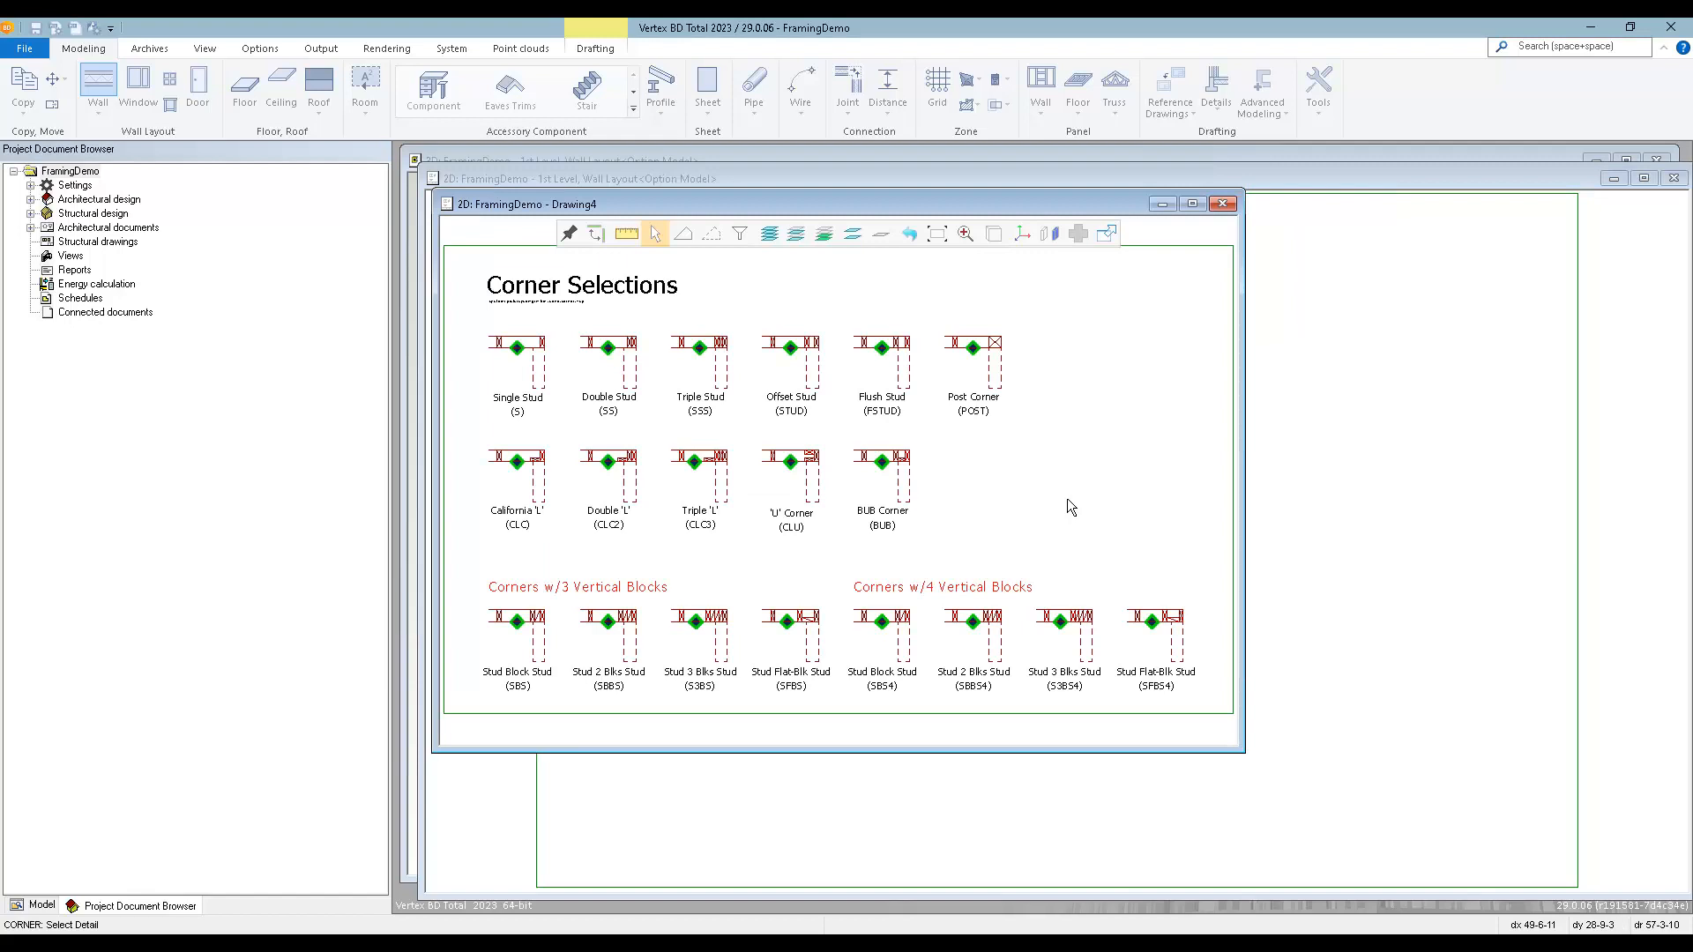
{"action": "key", "text": "Escape"}
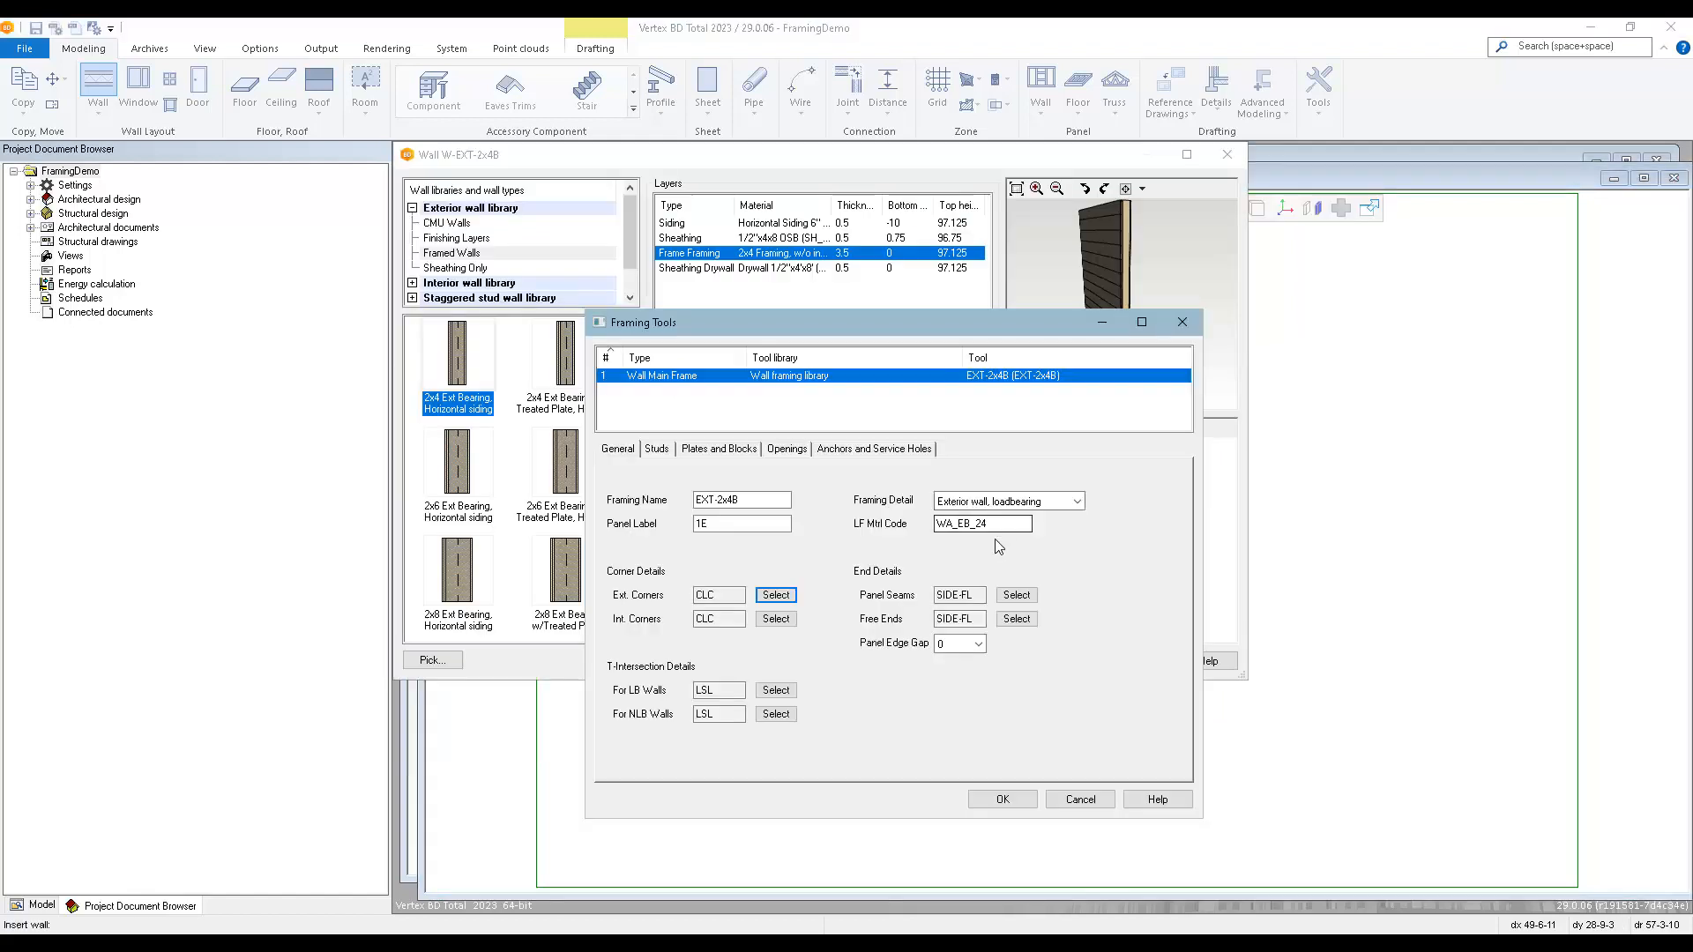
{"action": "left_click", "coordinate": [775, 690]}
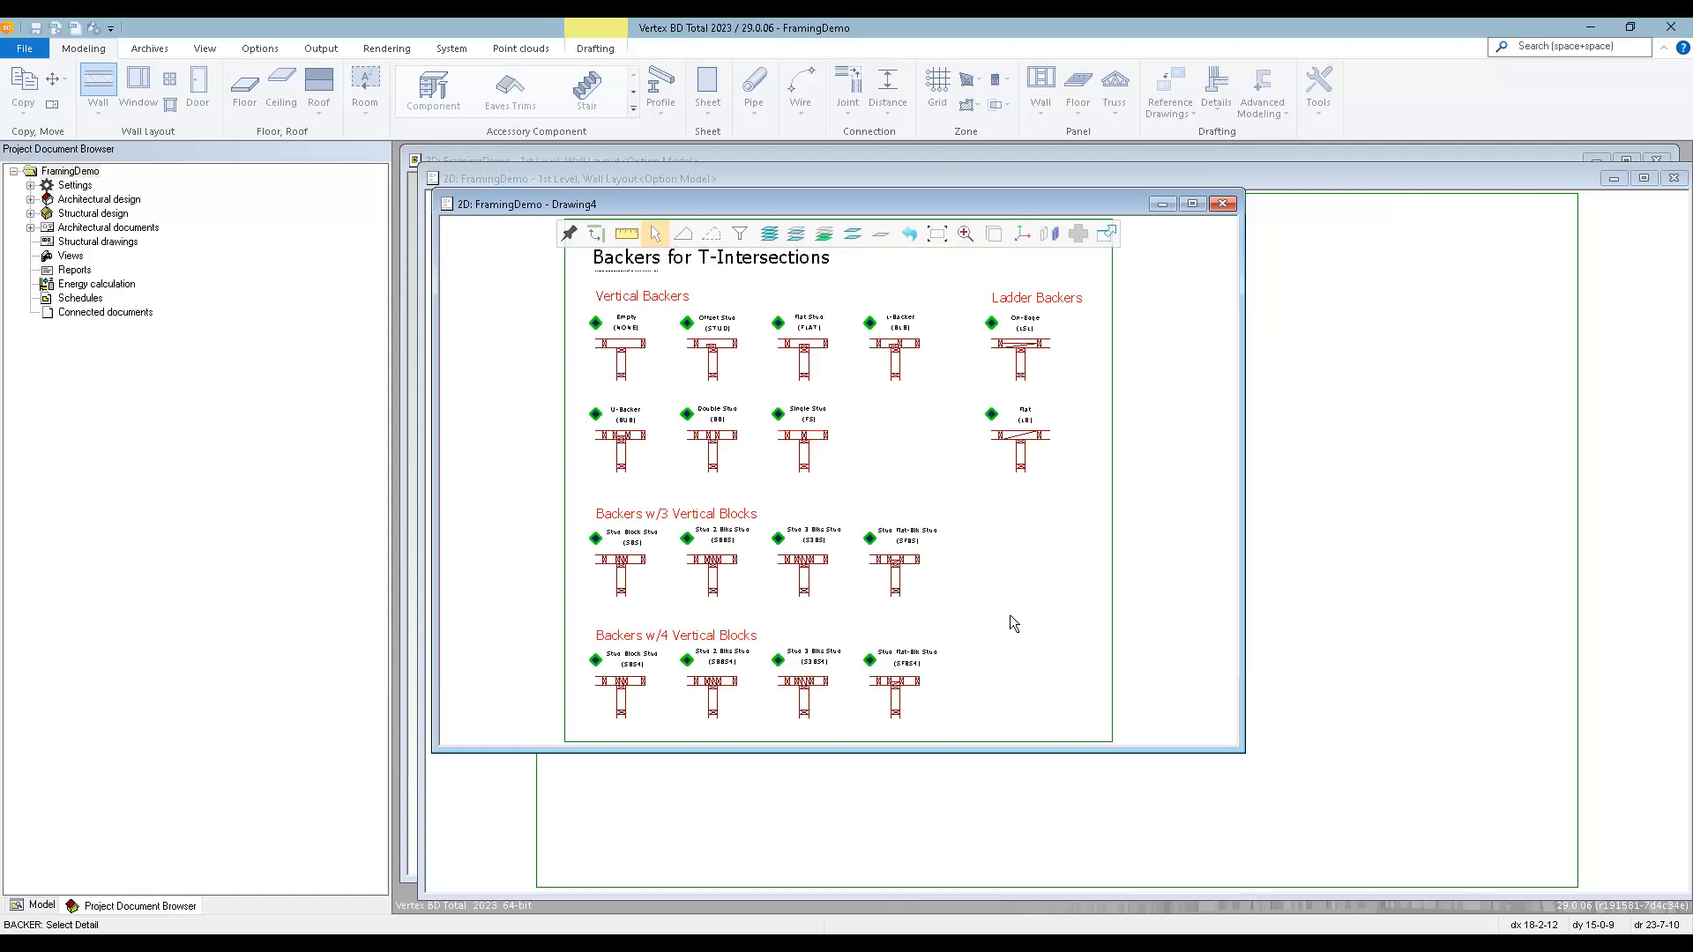
{"action": "key", "text": "Escape"}
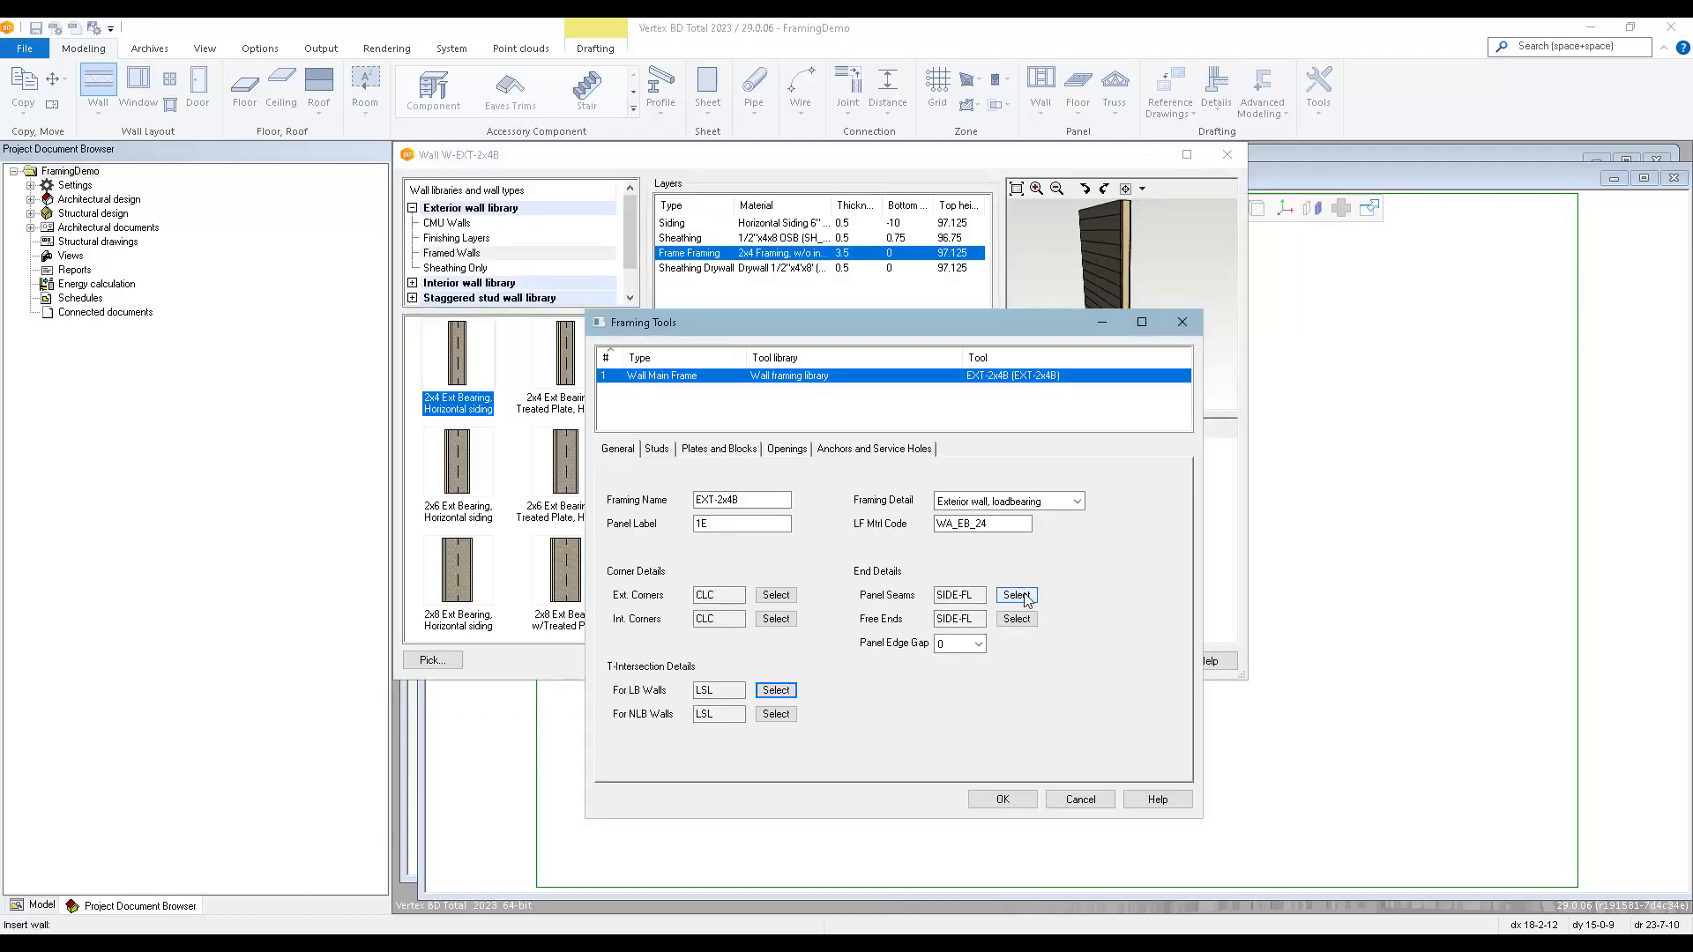
{"action": "left_click", "coordinate": [1016, 595]}
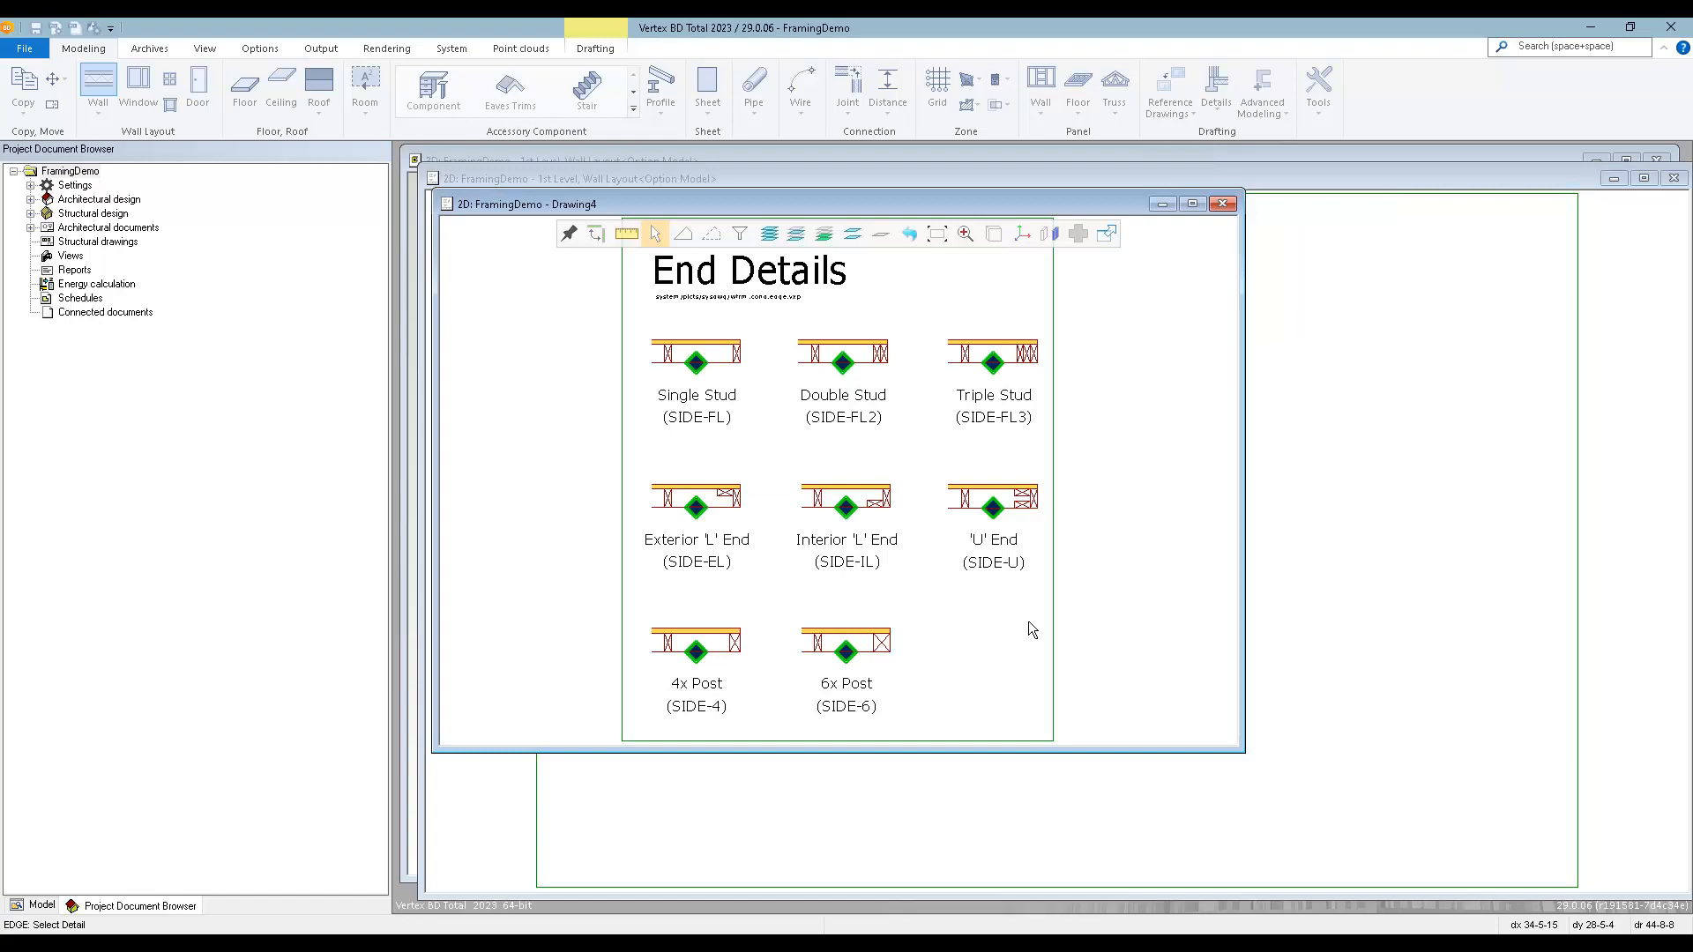
{"action": "key", "text": "Escape"}
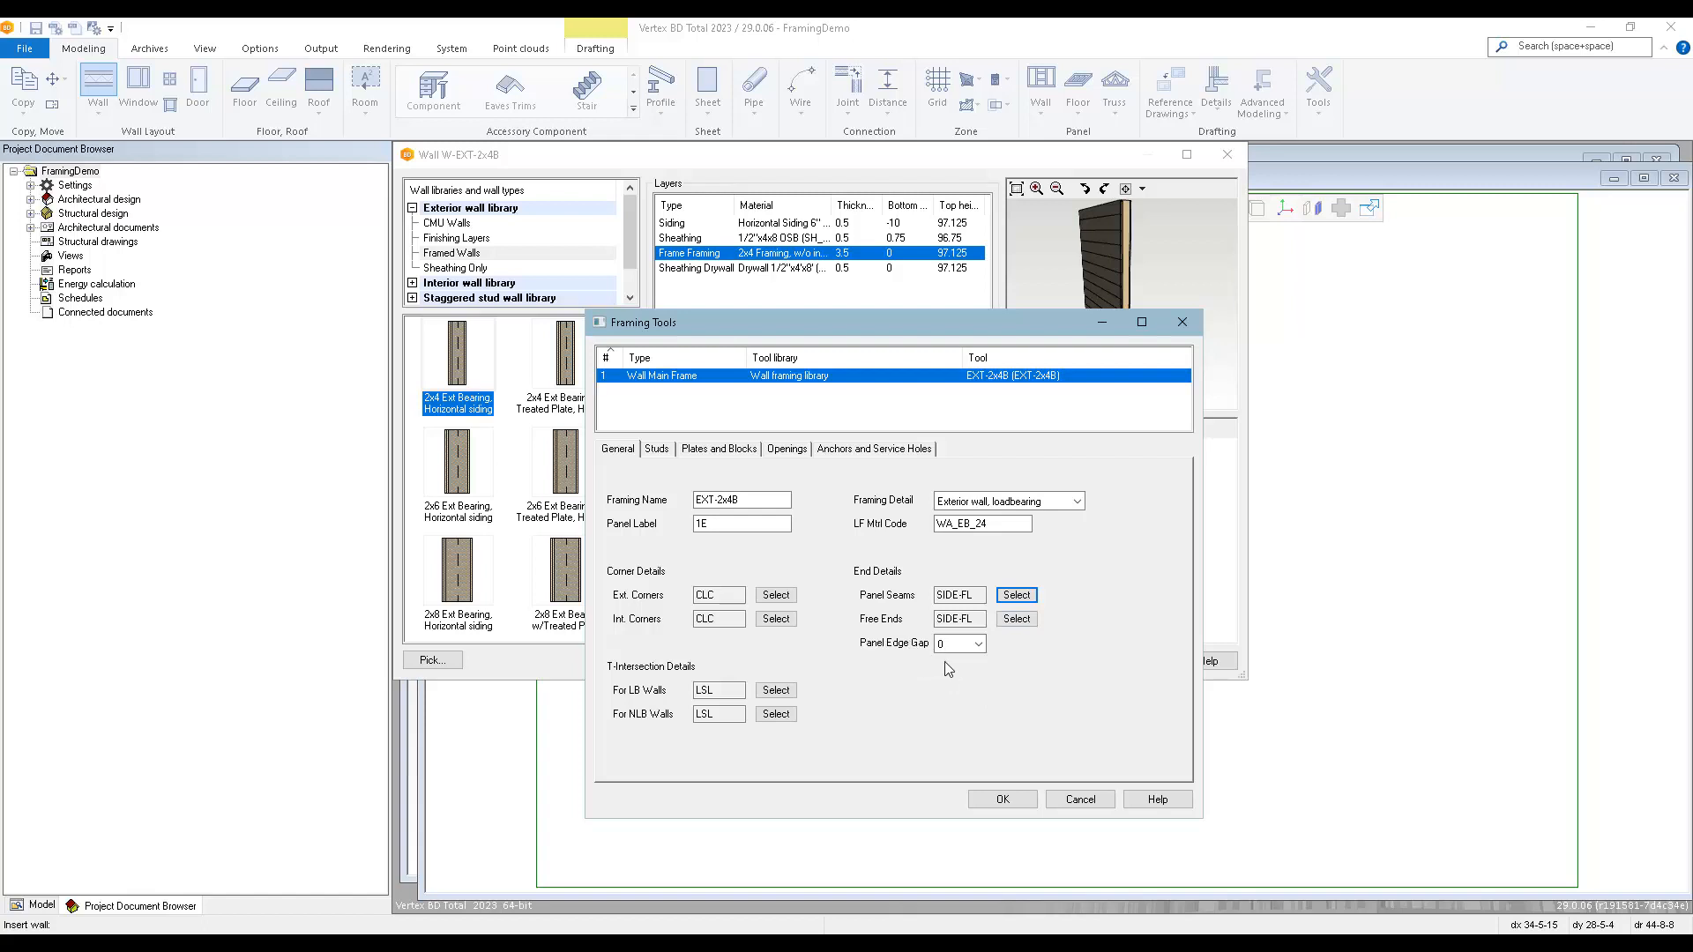
Review the wall frame's stud settings, top plate types and horizontal blocking types without changing them.
{"action": "left_click", "coordinate": [657, 449]}
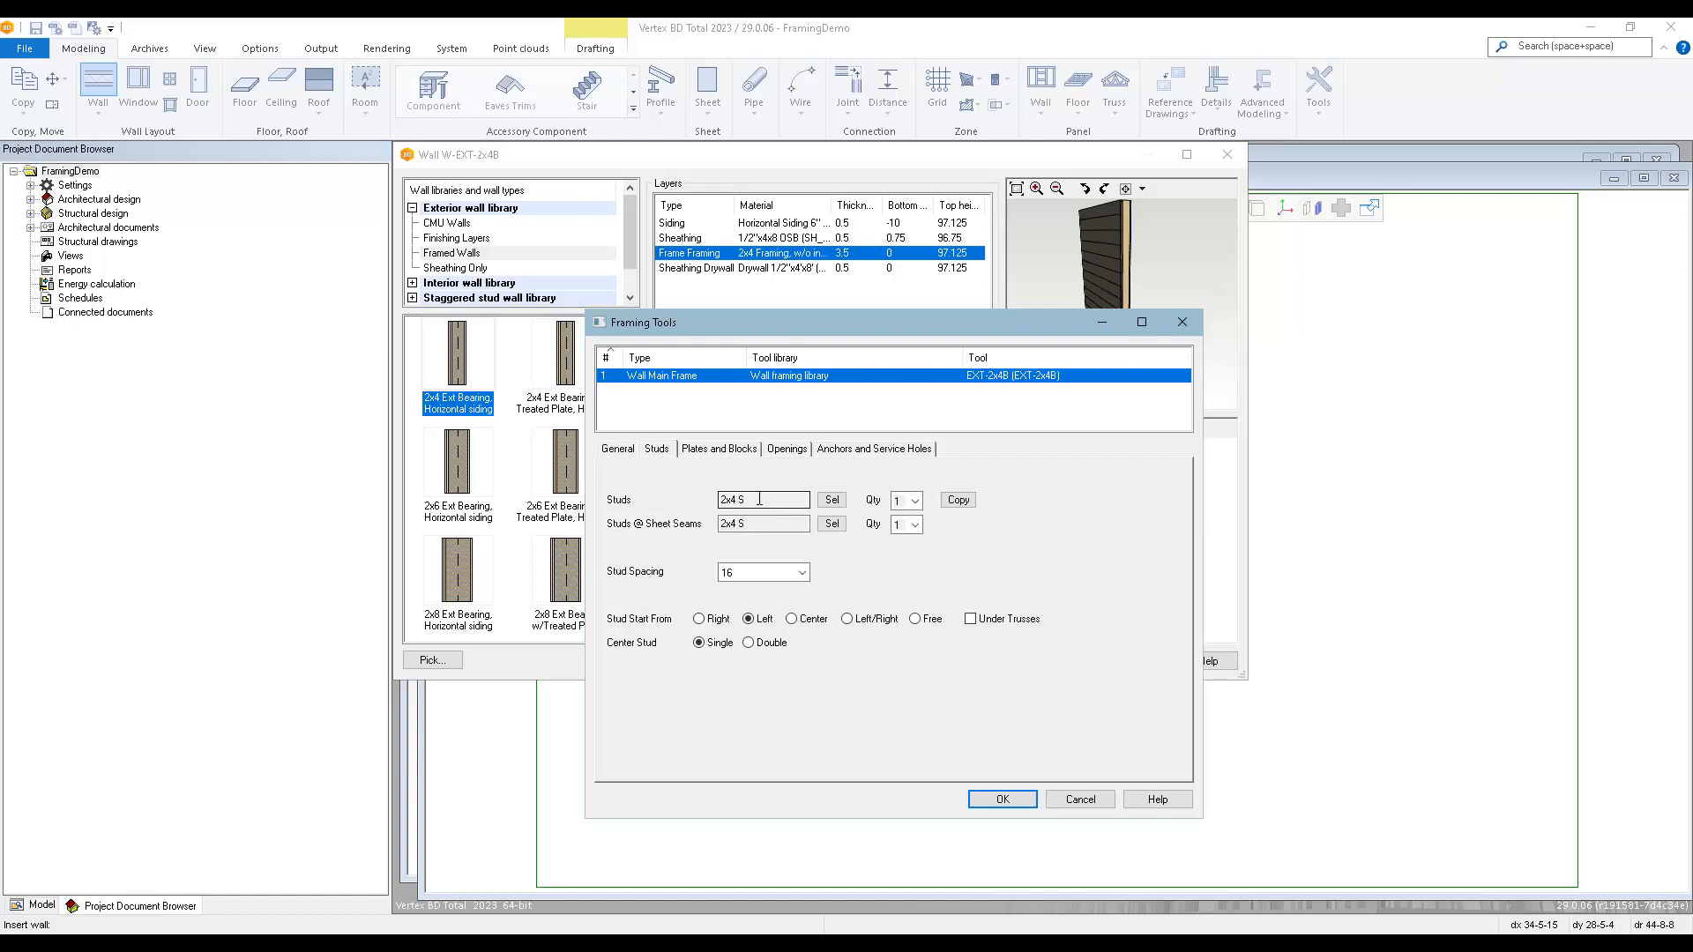
{"action": "left_click", "coordinate": [917, 500]}
{"action": "left_click", "coordinate": [916, 500]}
{"action": "left_click", "coordinate": [712, 452]}
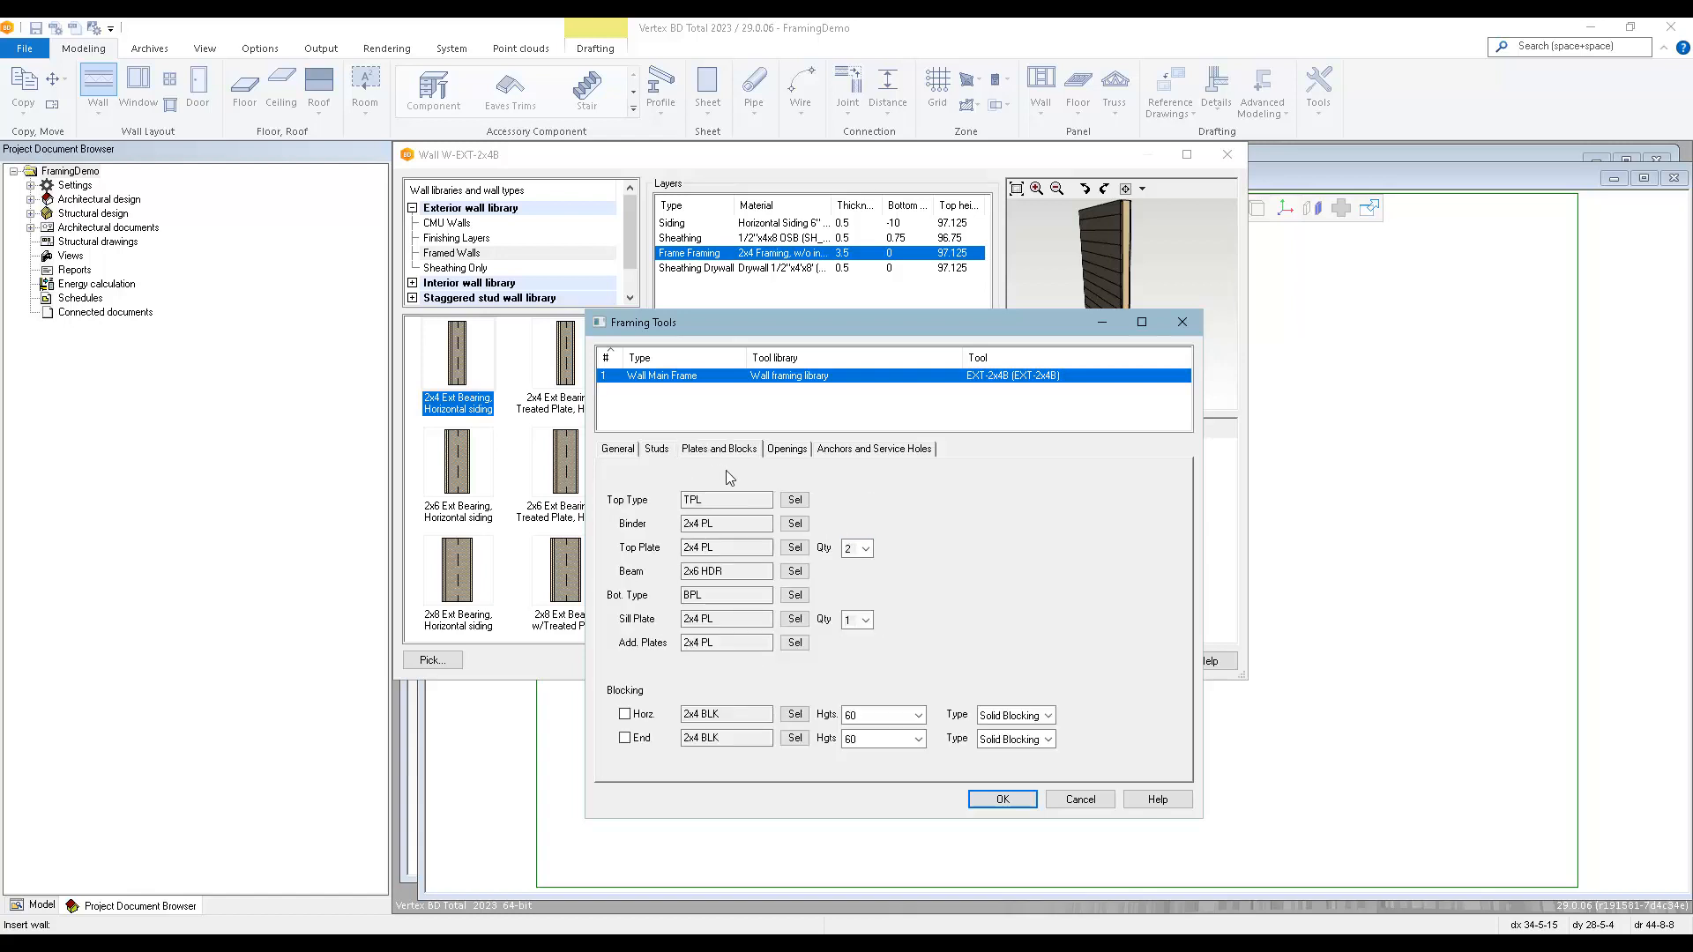
{"action": "left_click", "coordinate": [794, 500]}
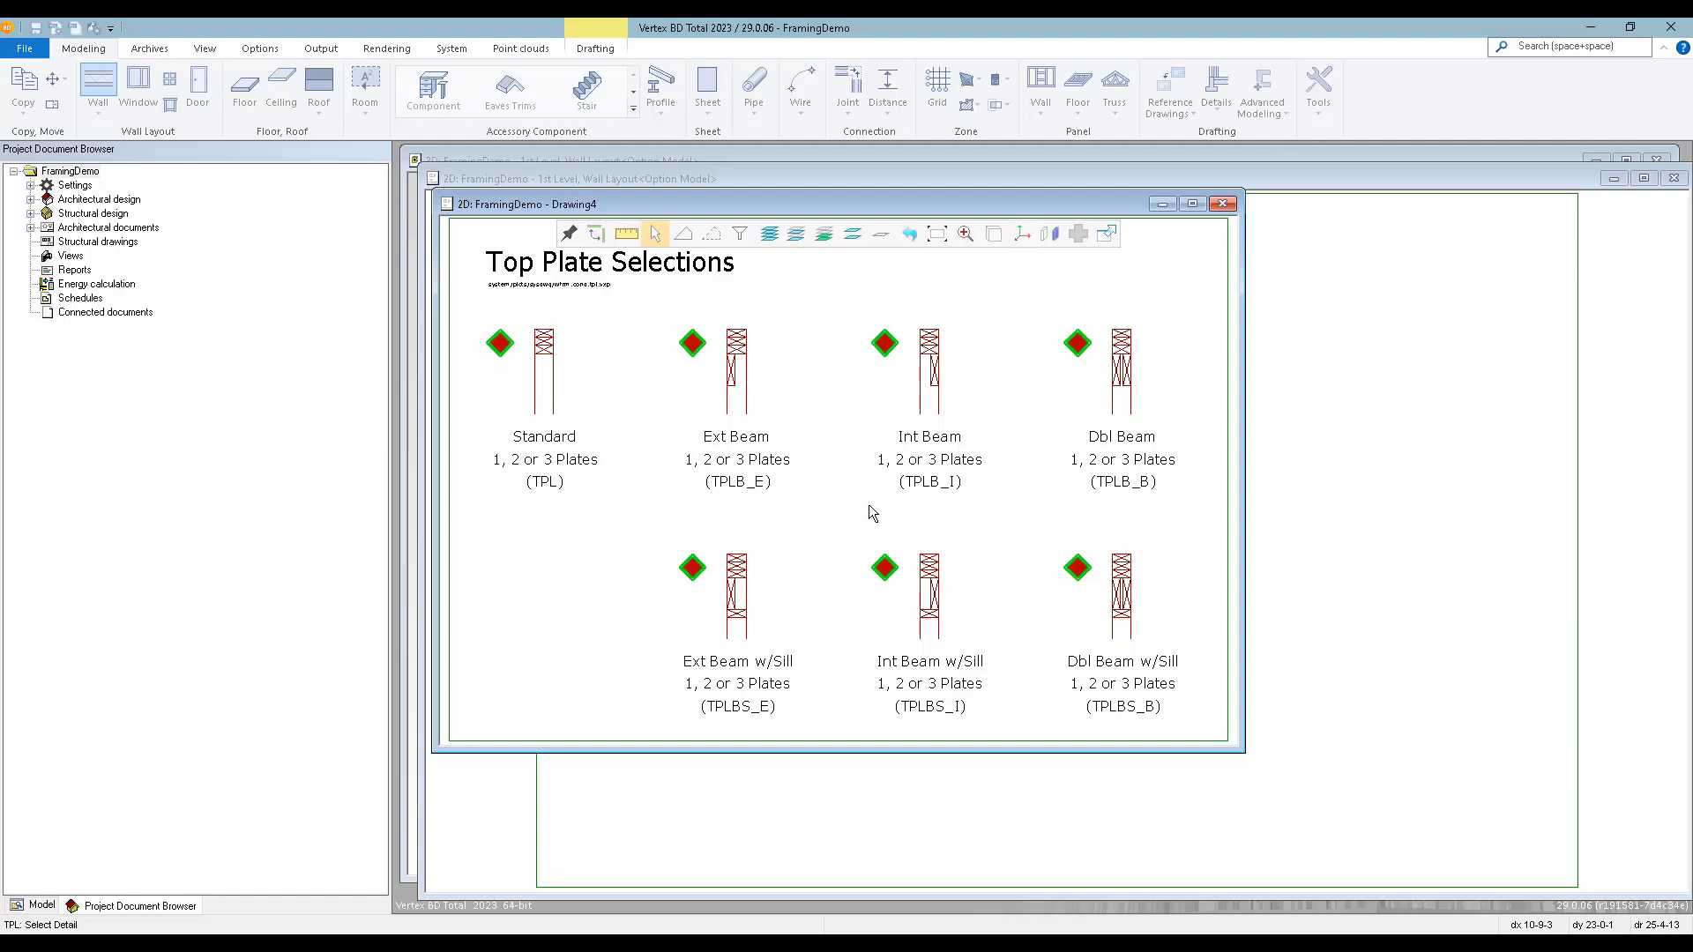
{"action": "key", "text": "Escape"}
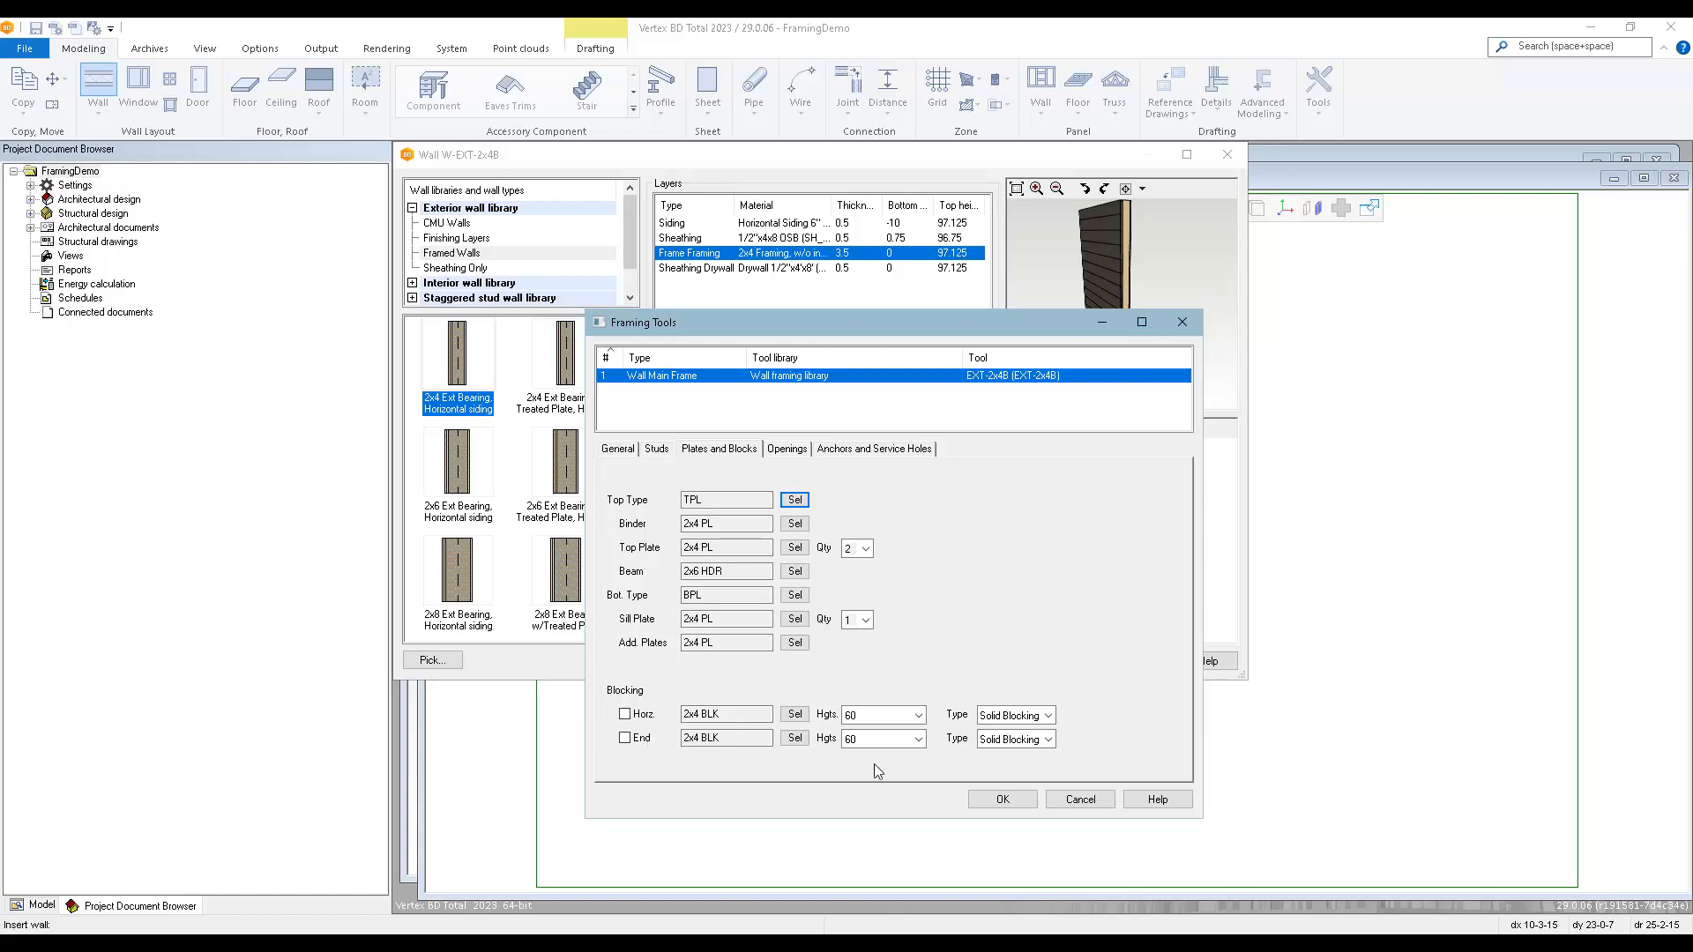
{"action": "left_click", "coordinate": [1049, 716]}
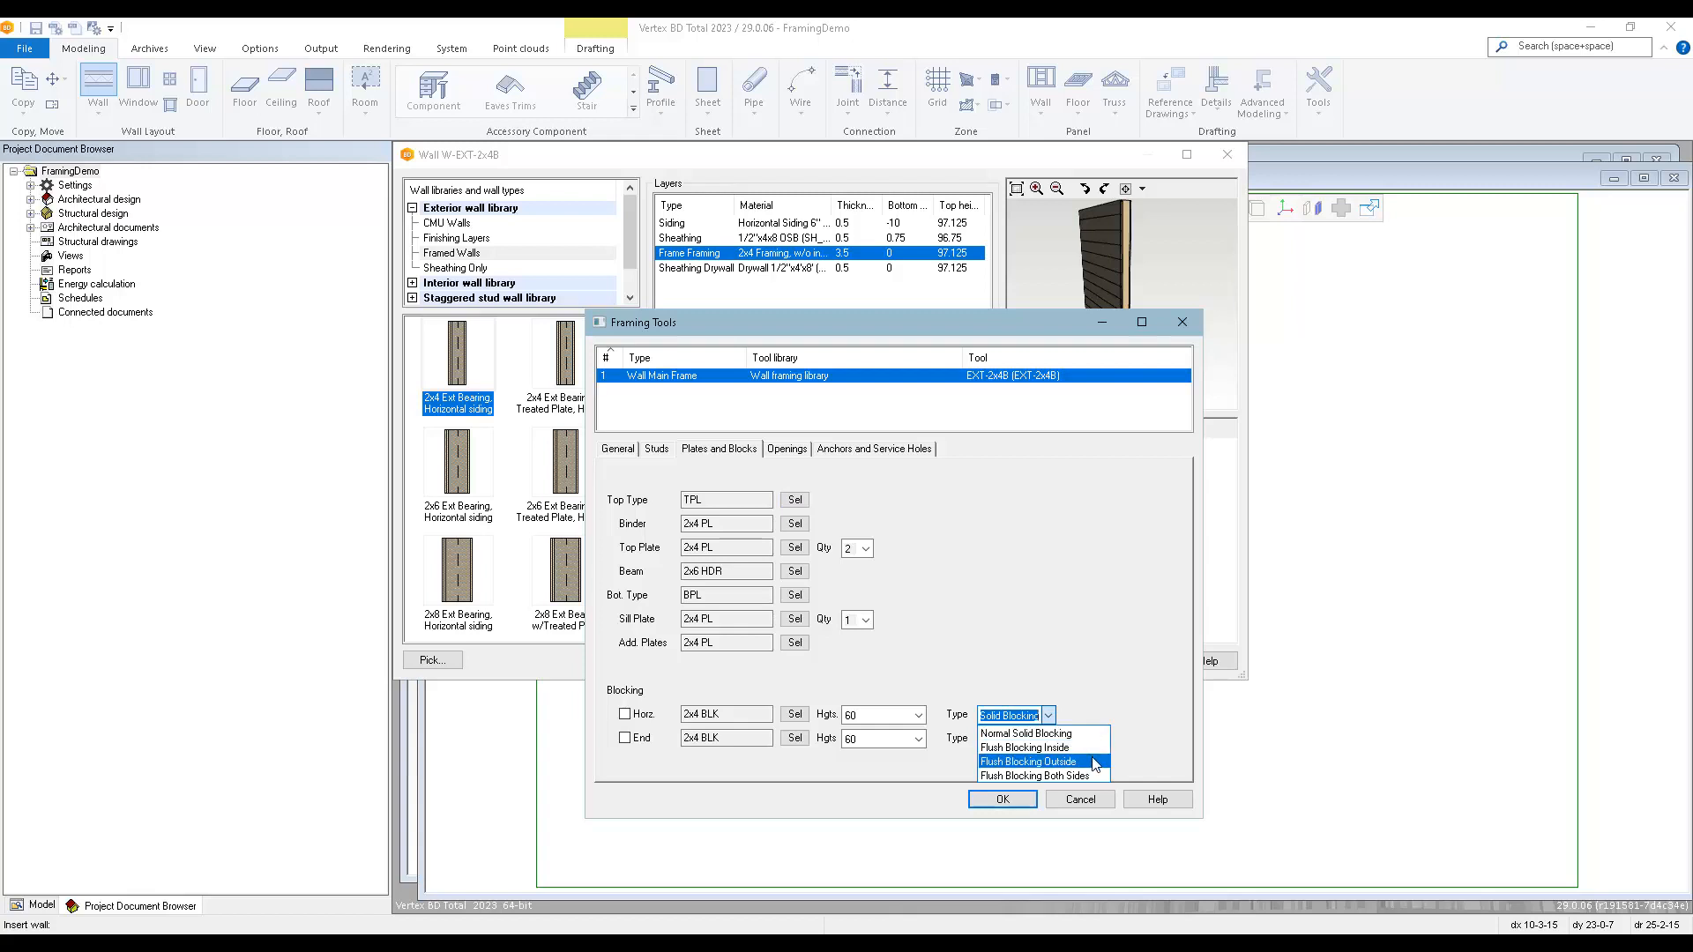
{"action": "left_click", "coordinate": [1102, 670]}
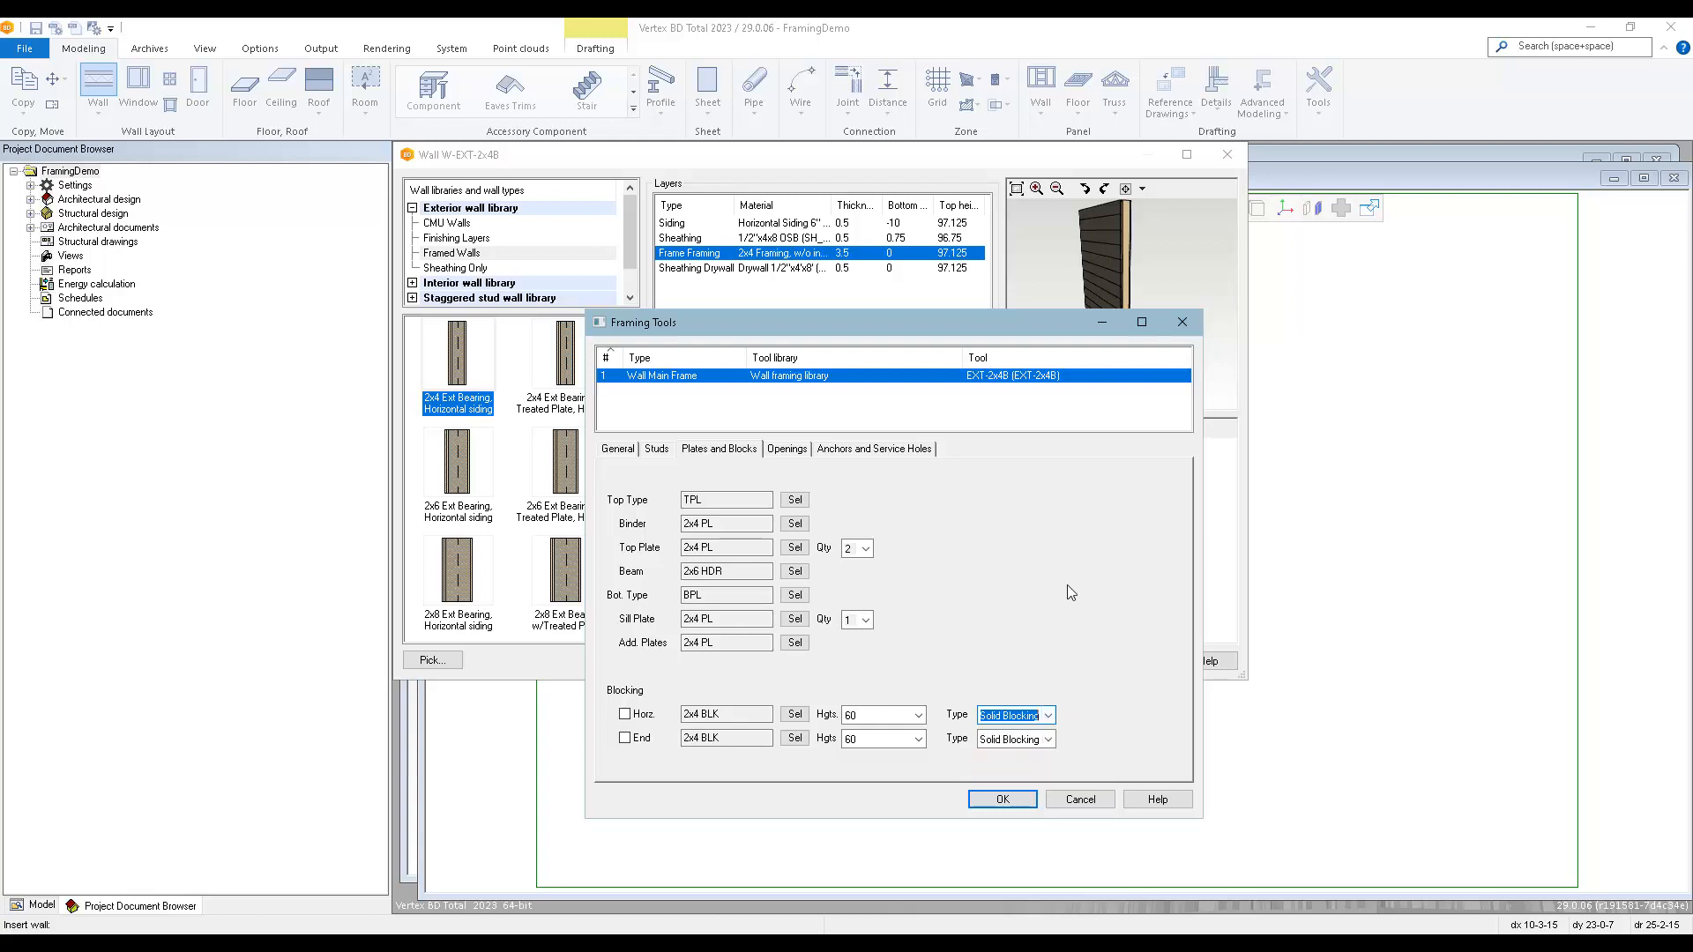
Review the wall frame's opening settings, including header span limits, Header #1 details, sill quantity and cripple material.
{"action": "left_click", "coordinate": [794, 450]}
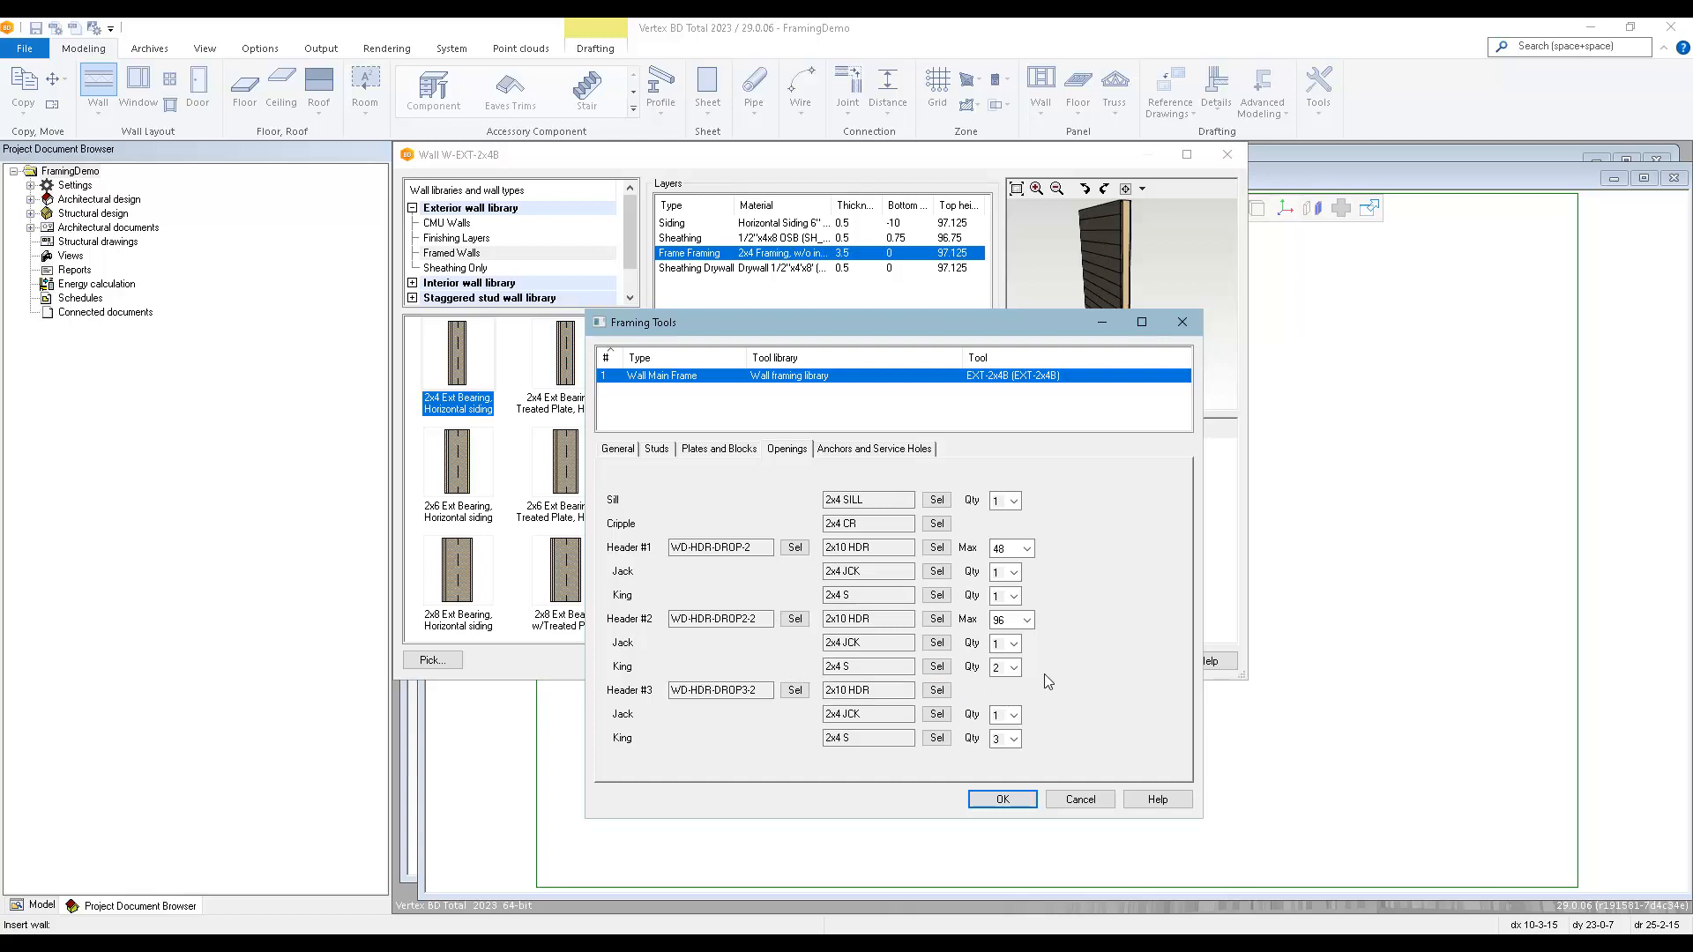
{"action": "left_click", "coordinate": [1004, 548]}
{"action": "left_click", "coordinate": [1014, 619]}
{"action": "left_click", "coordinate": [874, 546]}
{"action": "left_click", "coordinate": [794, 547]}
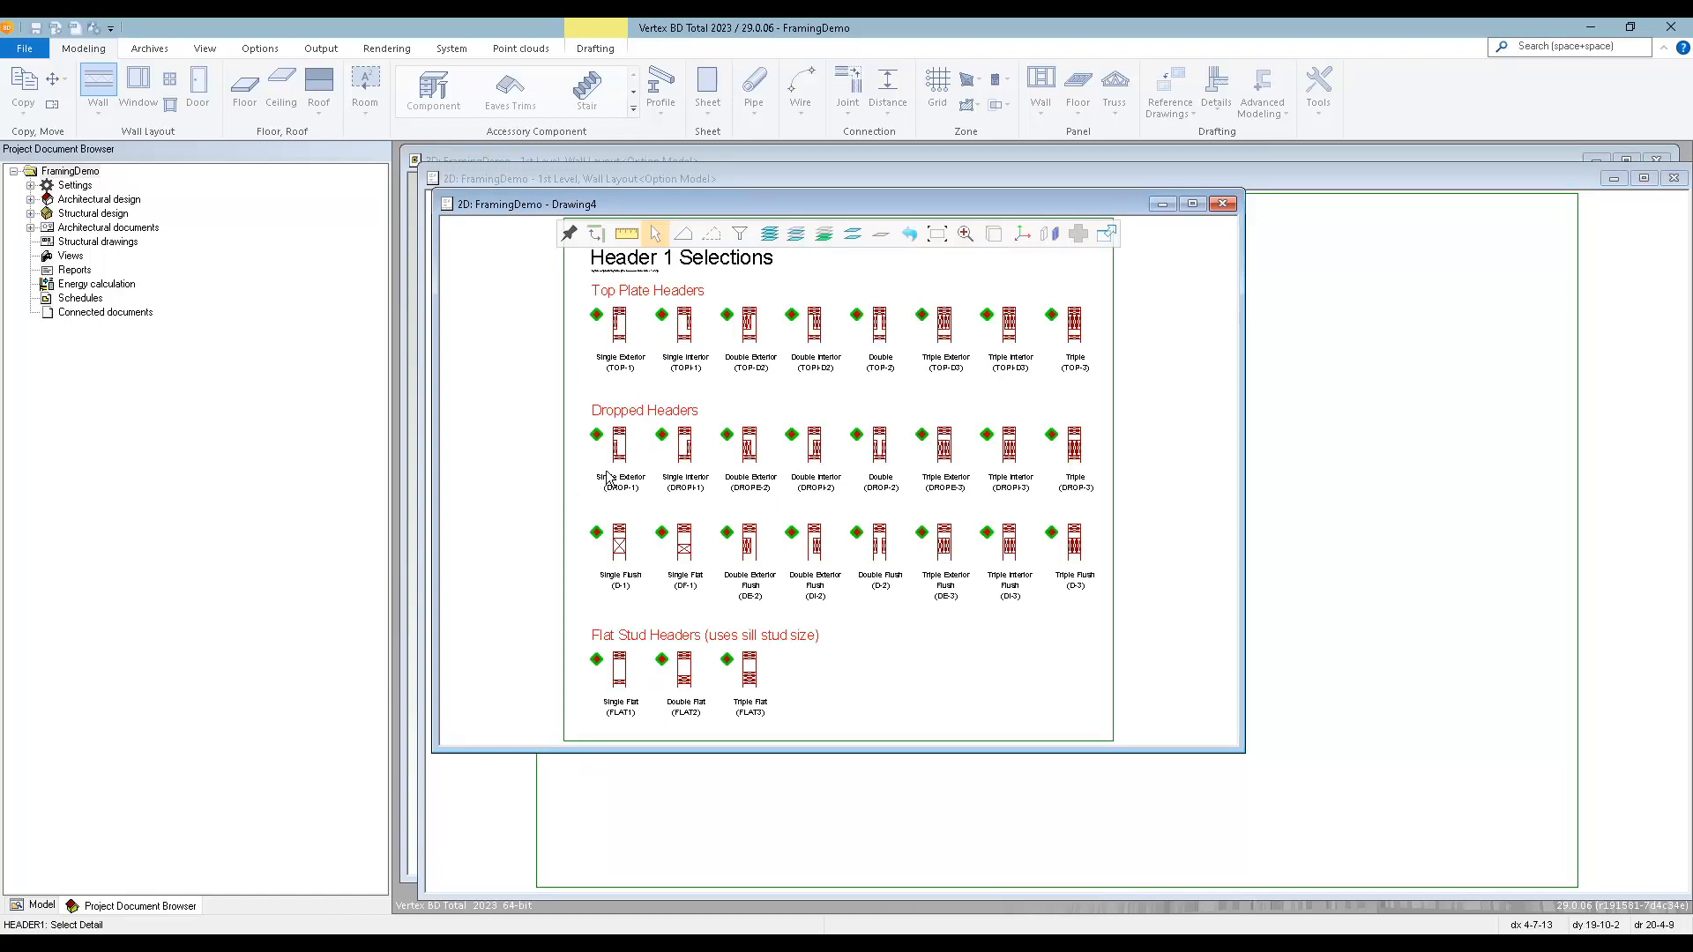
{"action": "left_click", "coordinate": [1092, 491]}
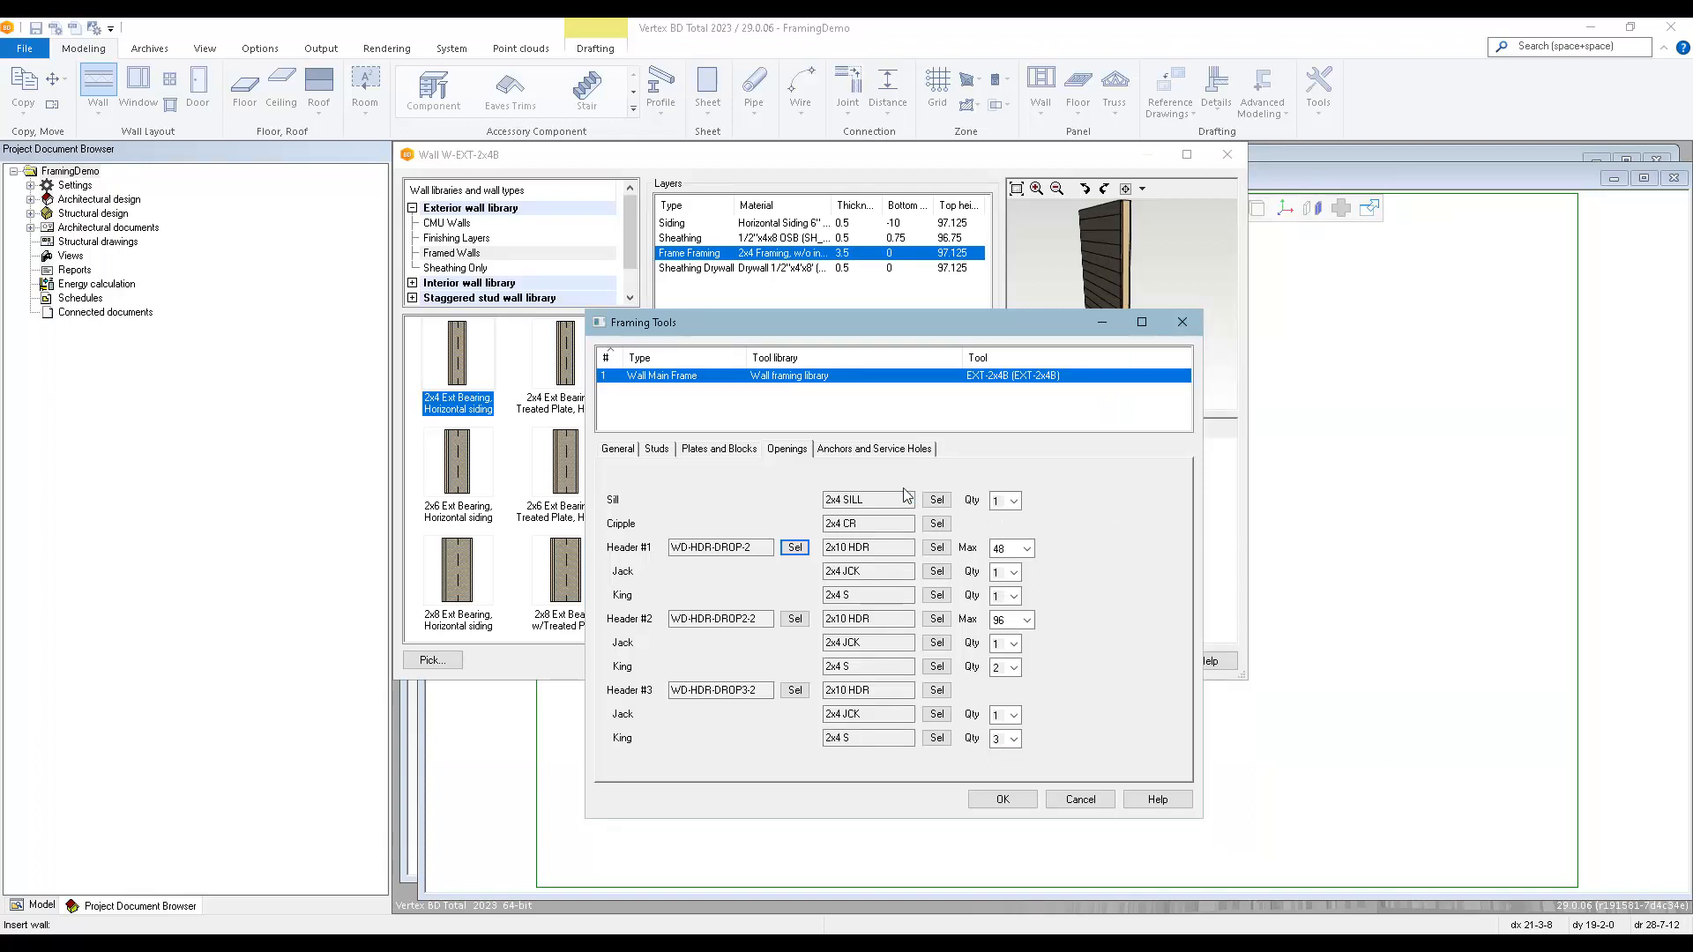
{"action": "left_click", "coordinate": [1014, 502]}
{"action": "left_click", "coordinate": [1013, 502]}
{"action": "left_click", "coordinate": [861, 523]}
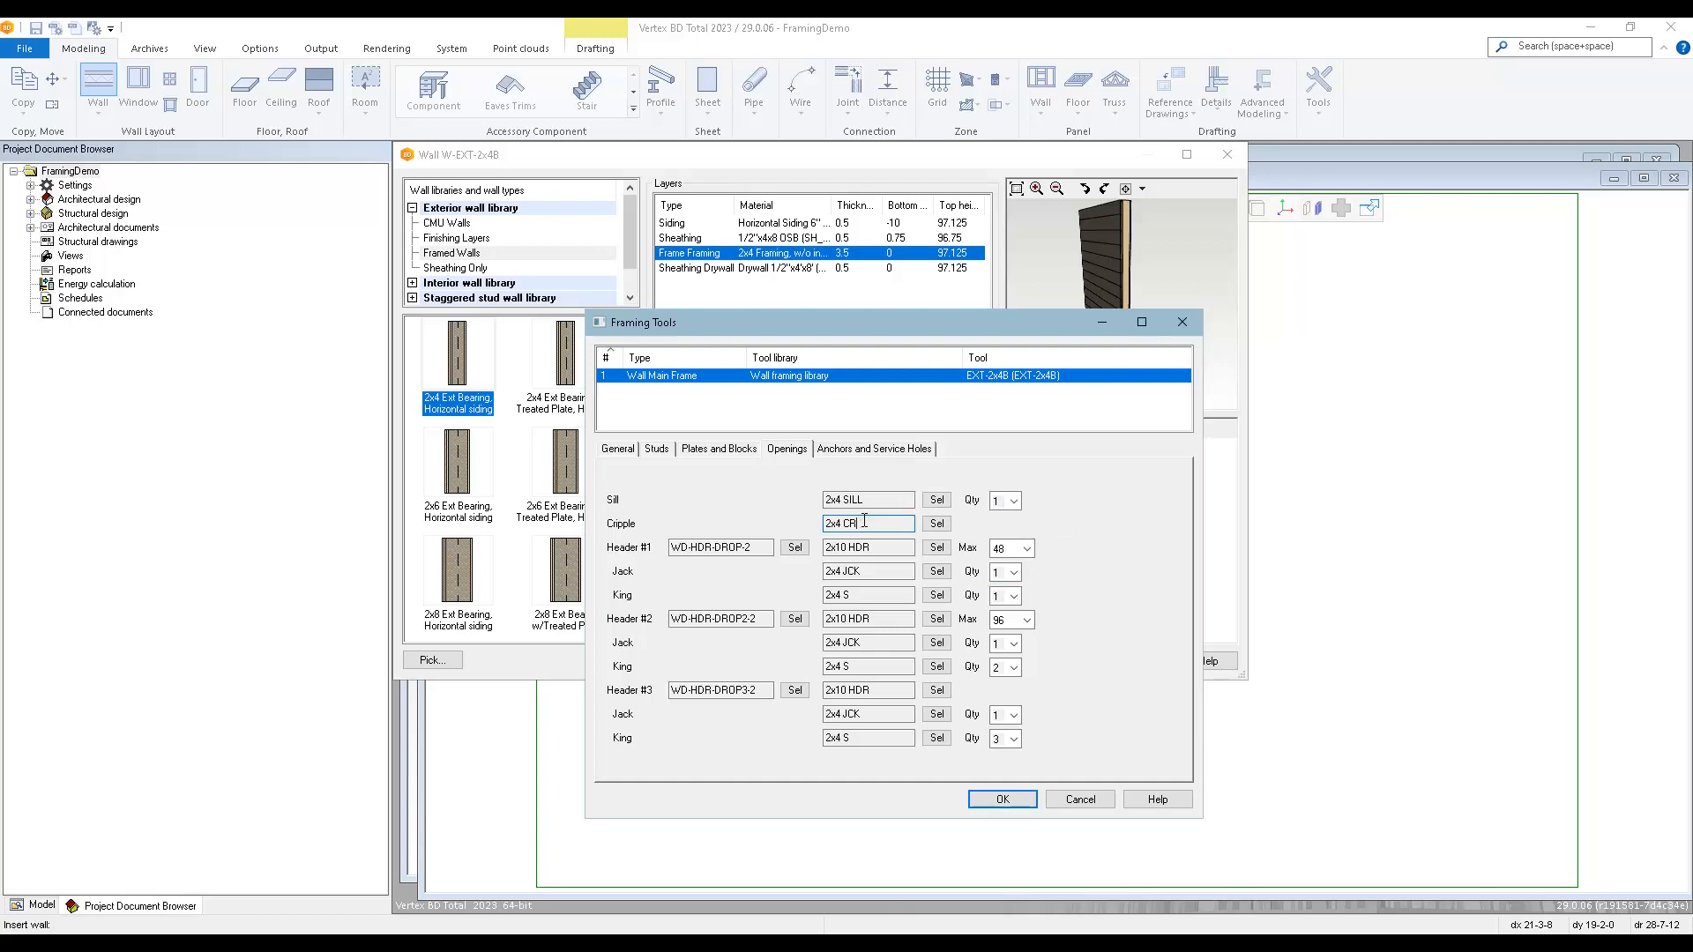
Review the anchor settings and the height and diameter choices for service holes in the wall frame.
{"action": "left_click", "coordinate": [871, 450]}
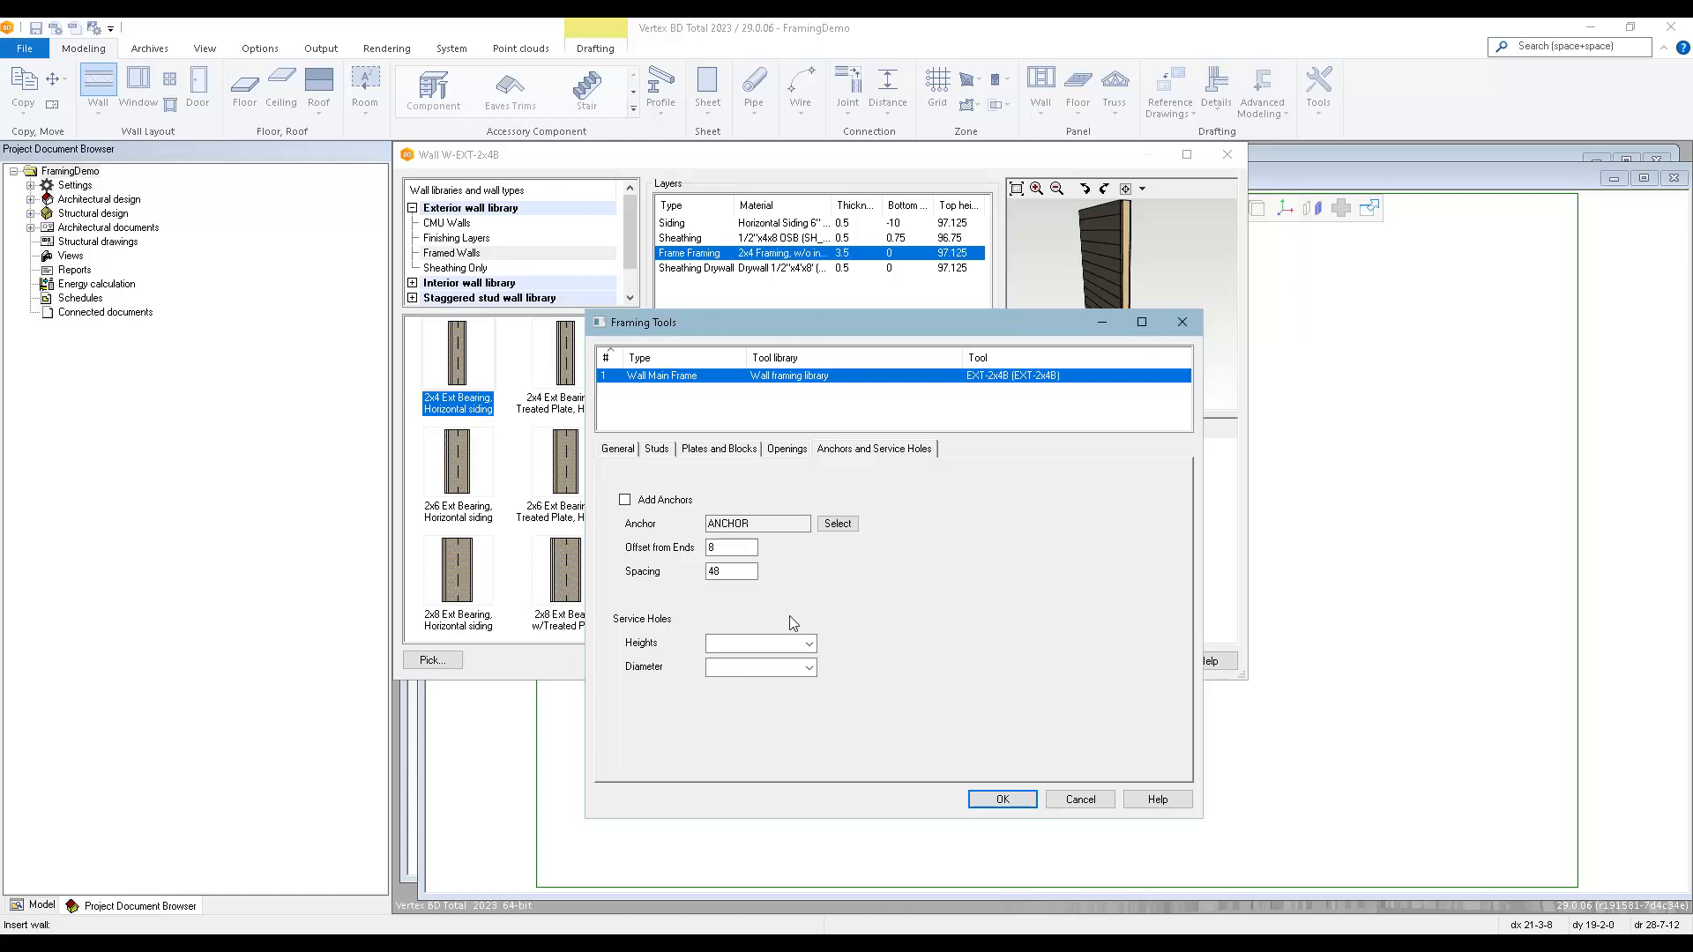
{"action": "left_click", "coordinate": [809, 645]}
{"action": "left_click", "coordinate": [809, 645]}
{"action": "left_click", "coordinate": [809, 667]}
{"action": "left_click", "coordinate": [810, 670]}
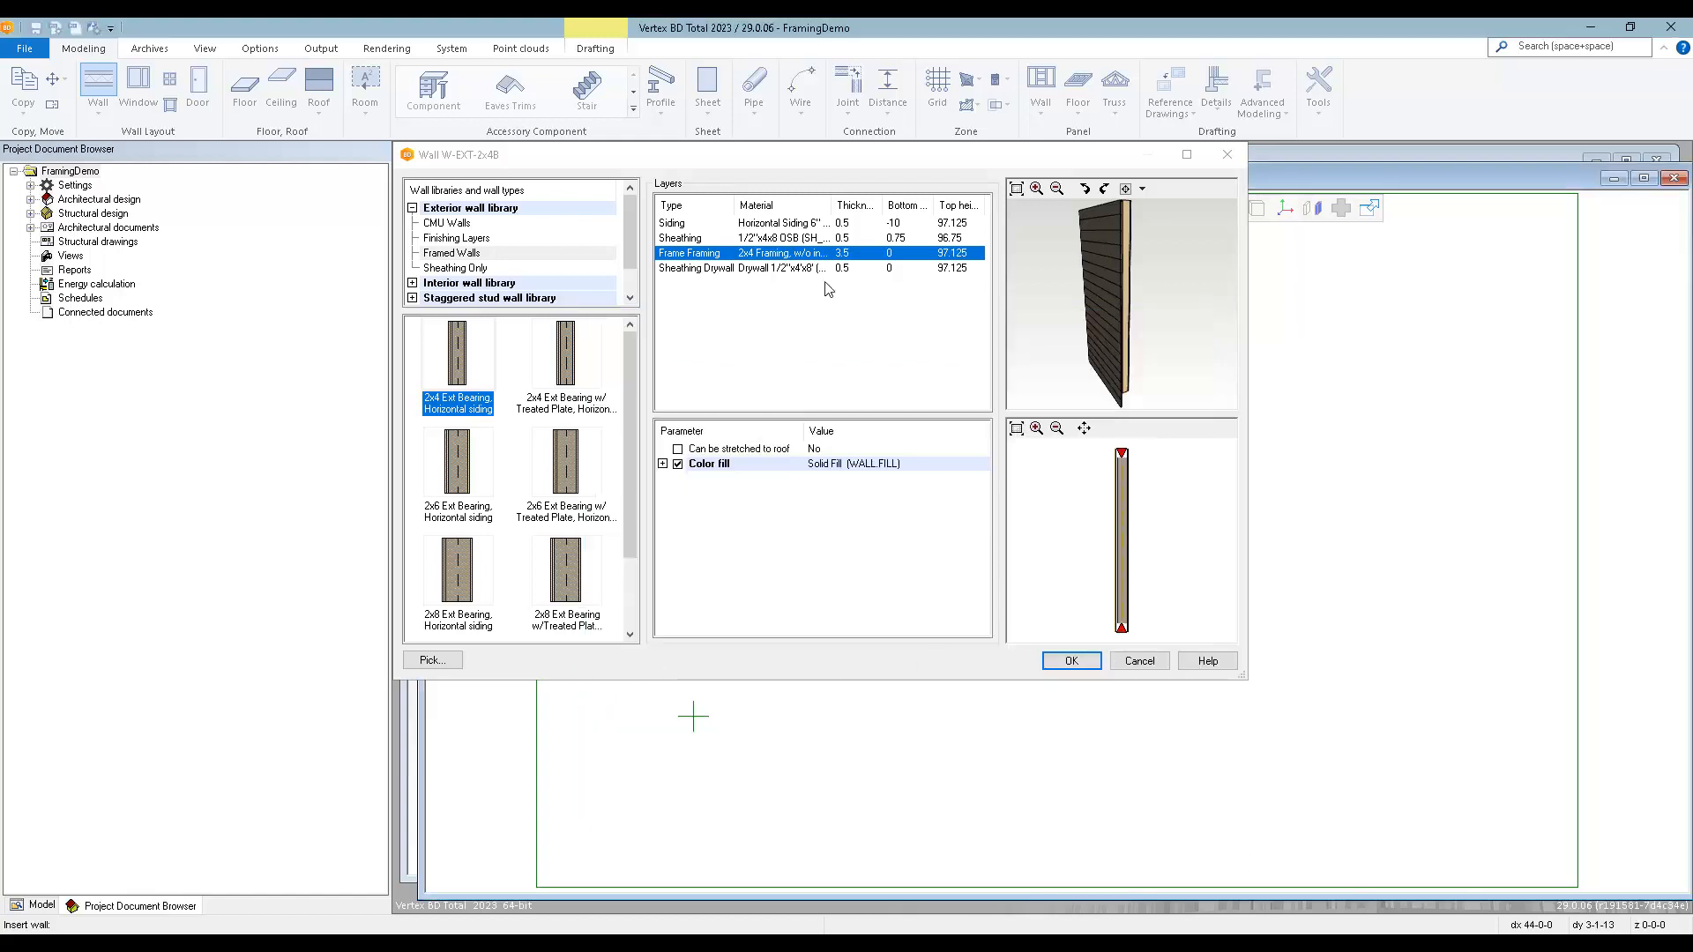
Choose the 2x6 Ext Bearing, Horizontal siding type as the exterior wall for placement.
{"action": "left_click", "coordinate": [458, 467]}
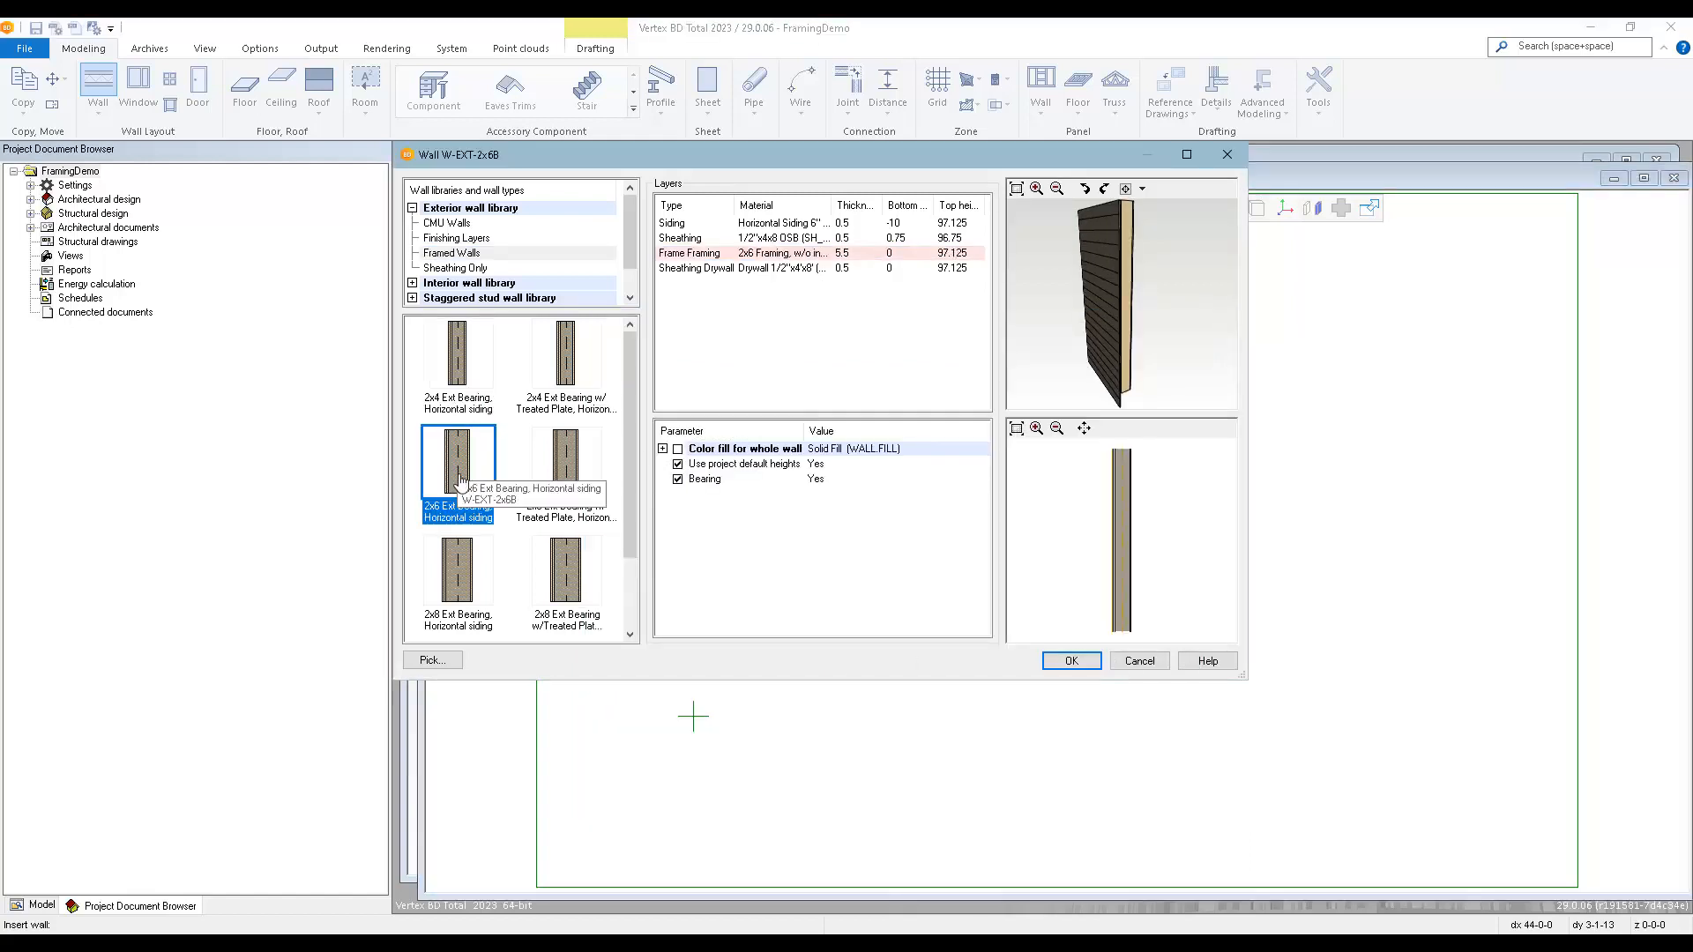
{"action": "left_click", "coordinate": [1076, 661]}
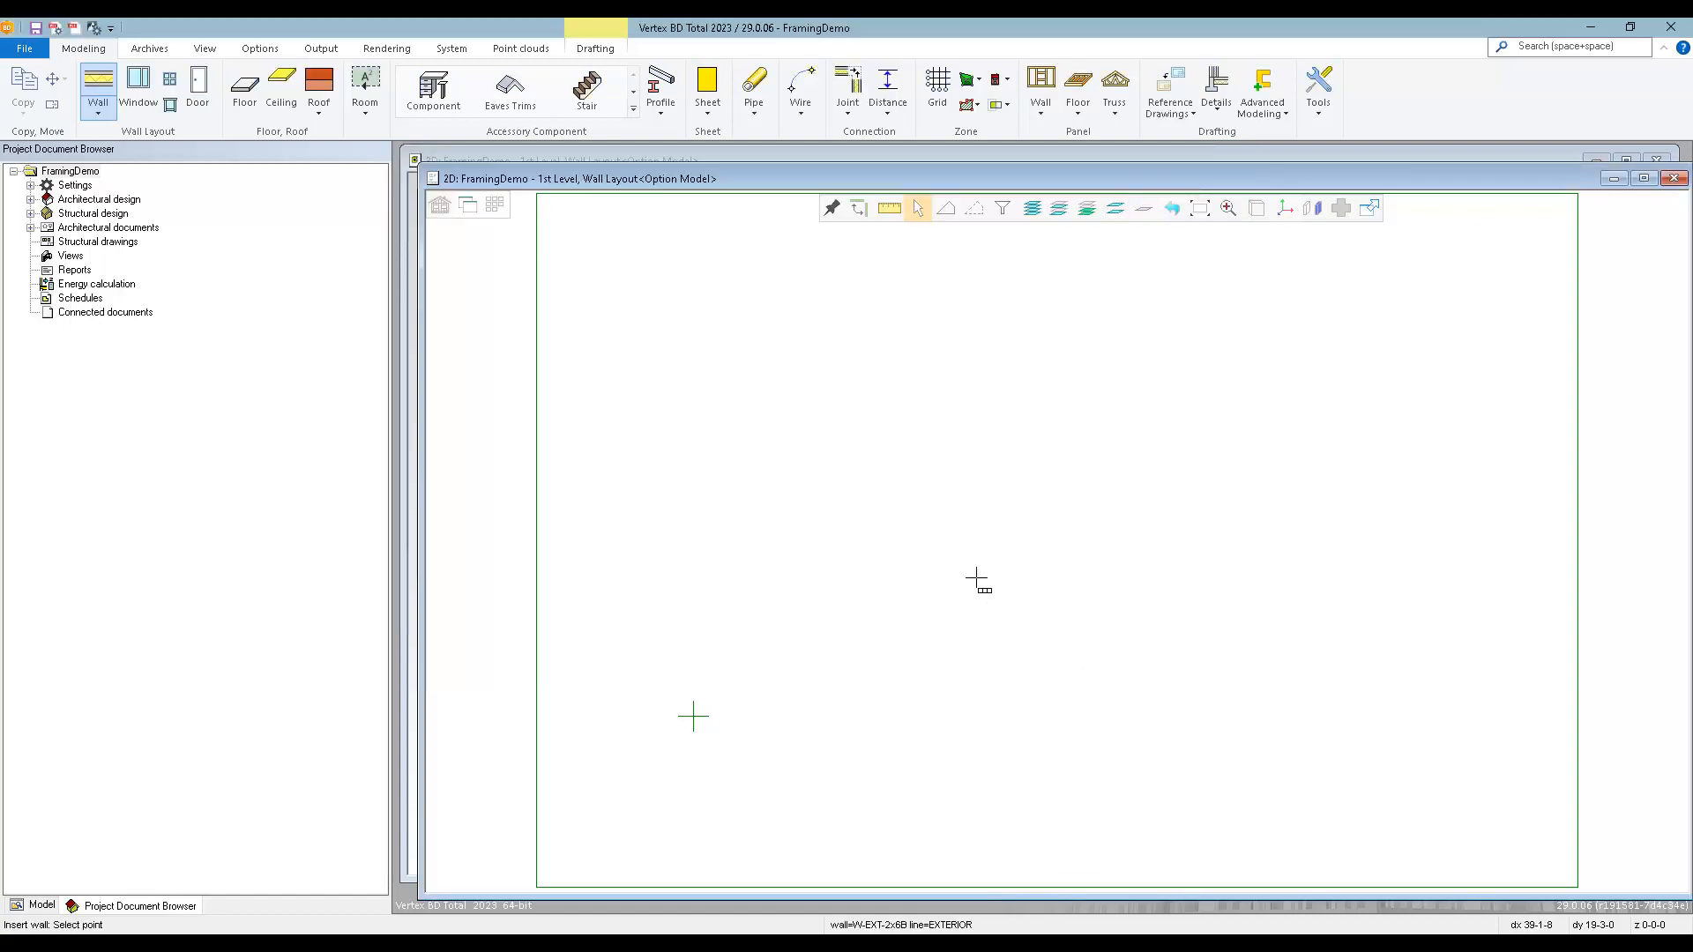
Draw a rectangular layout of the 2x6 exterior bearing walls measuring 40' in X by 24' in Y.
{"action": "left_click", "coordinate": [693, 716]}
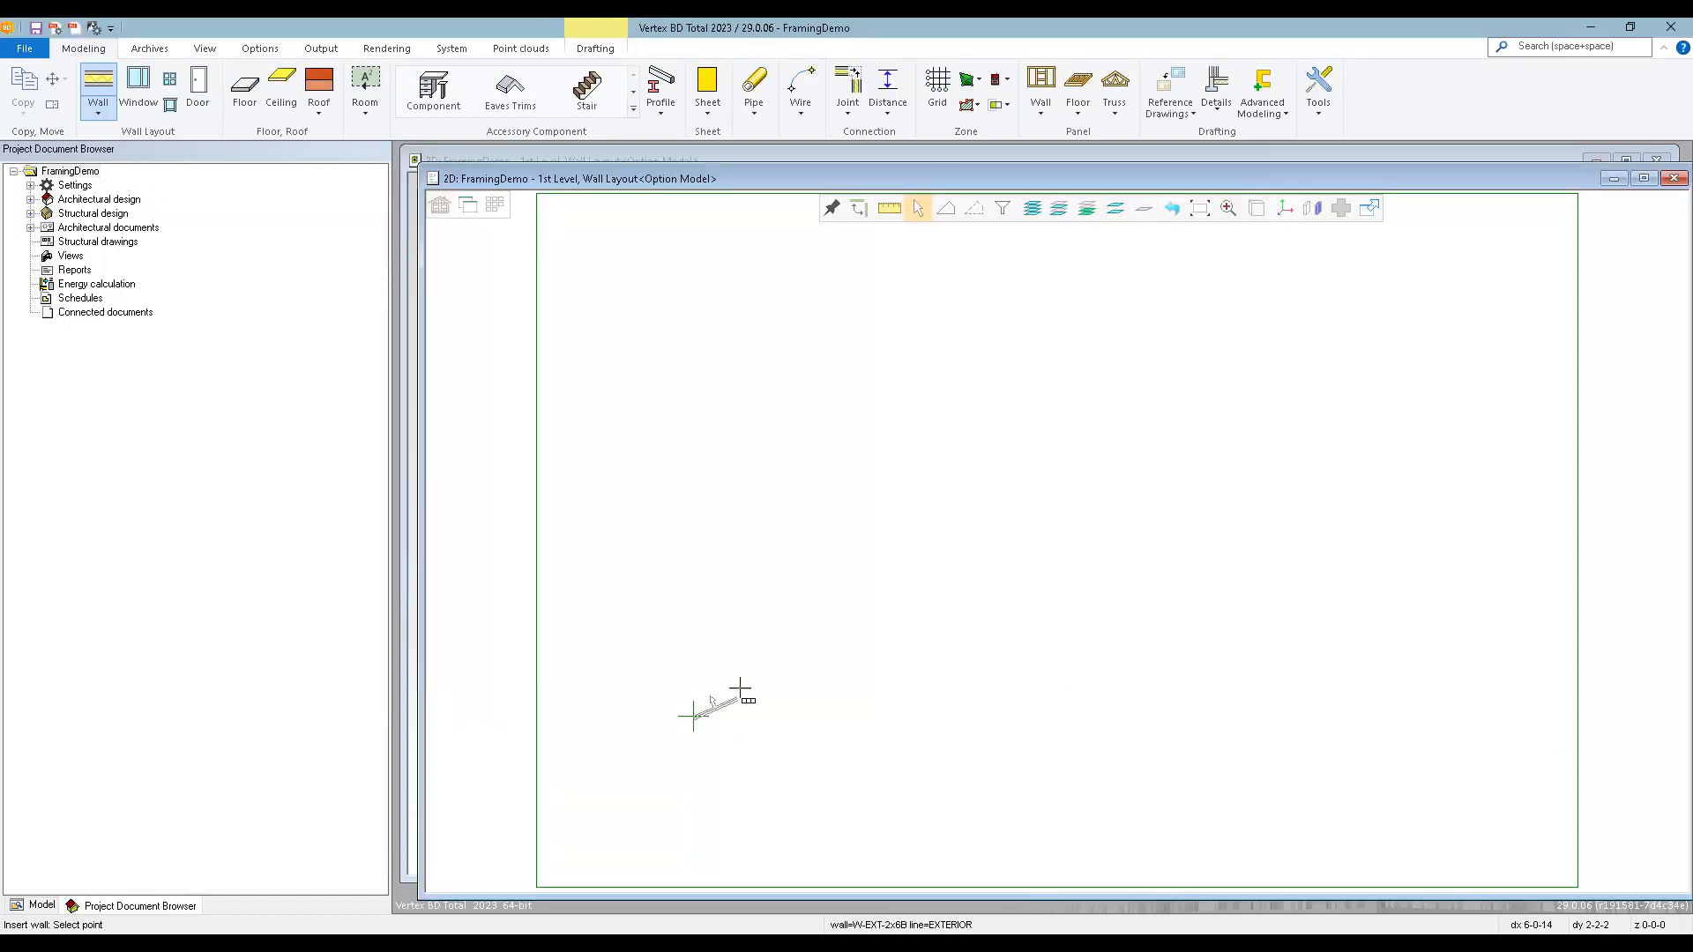
{"action": "right_click", "coordinate": [881, 651]}
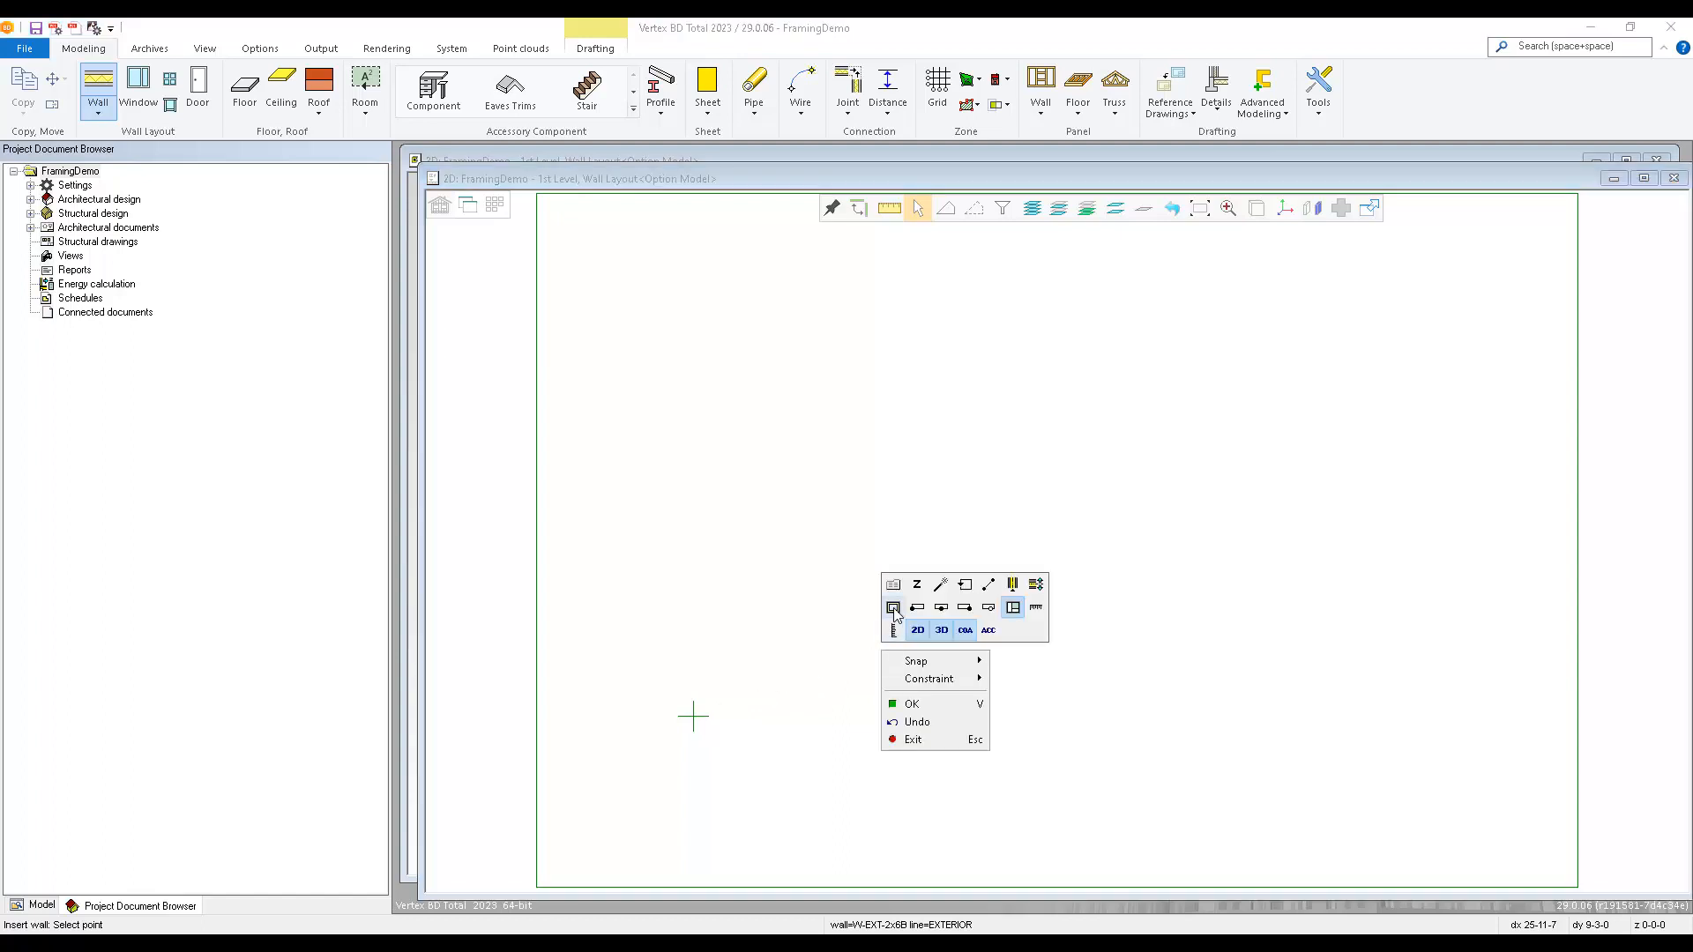
{"action": "left_click", "coordinate": [893, 608]}
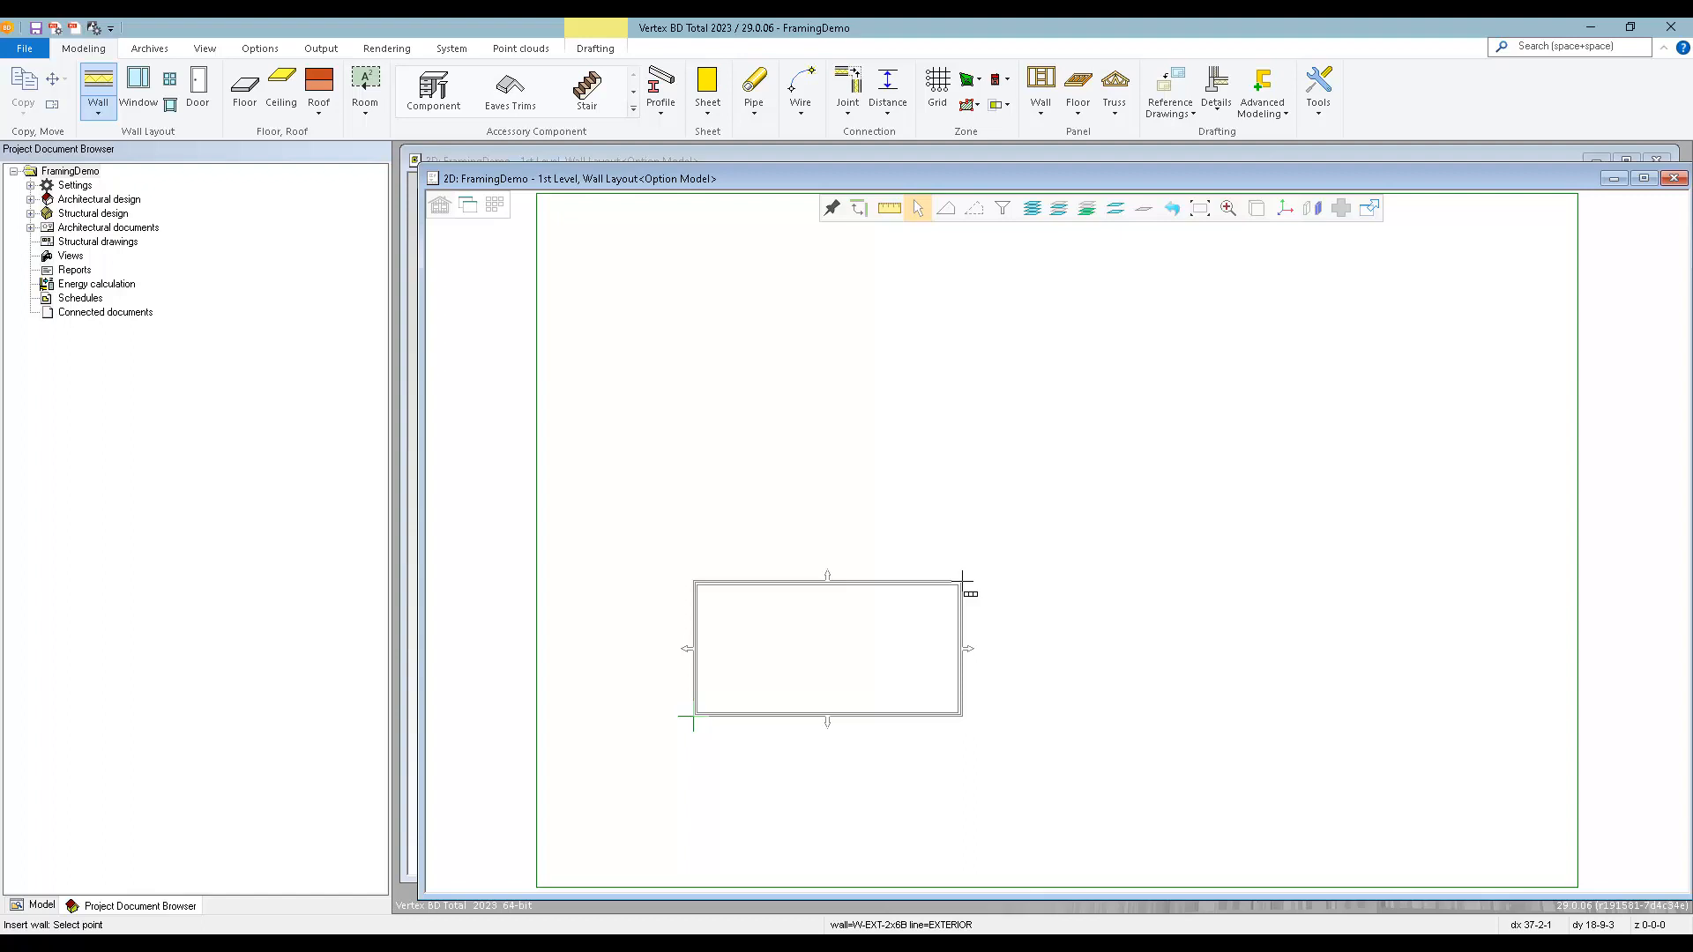
{"action": "type", "text": "40"}
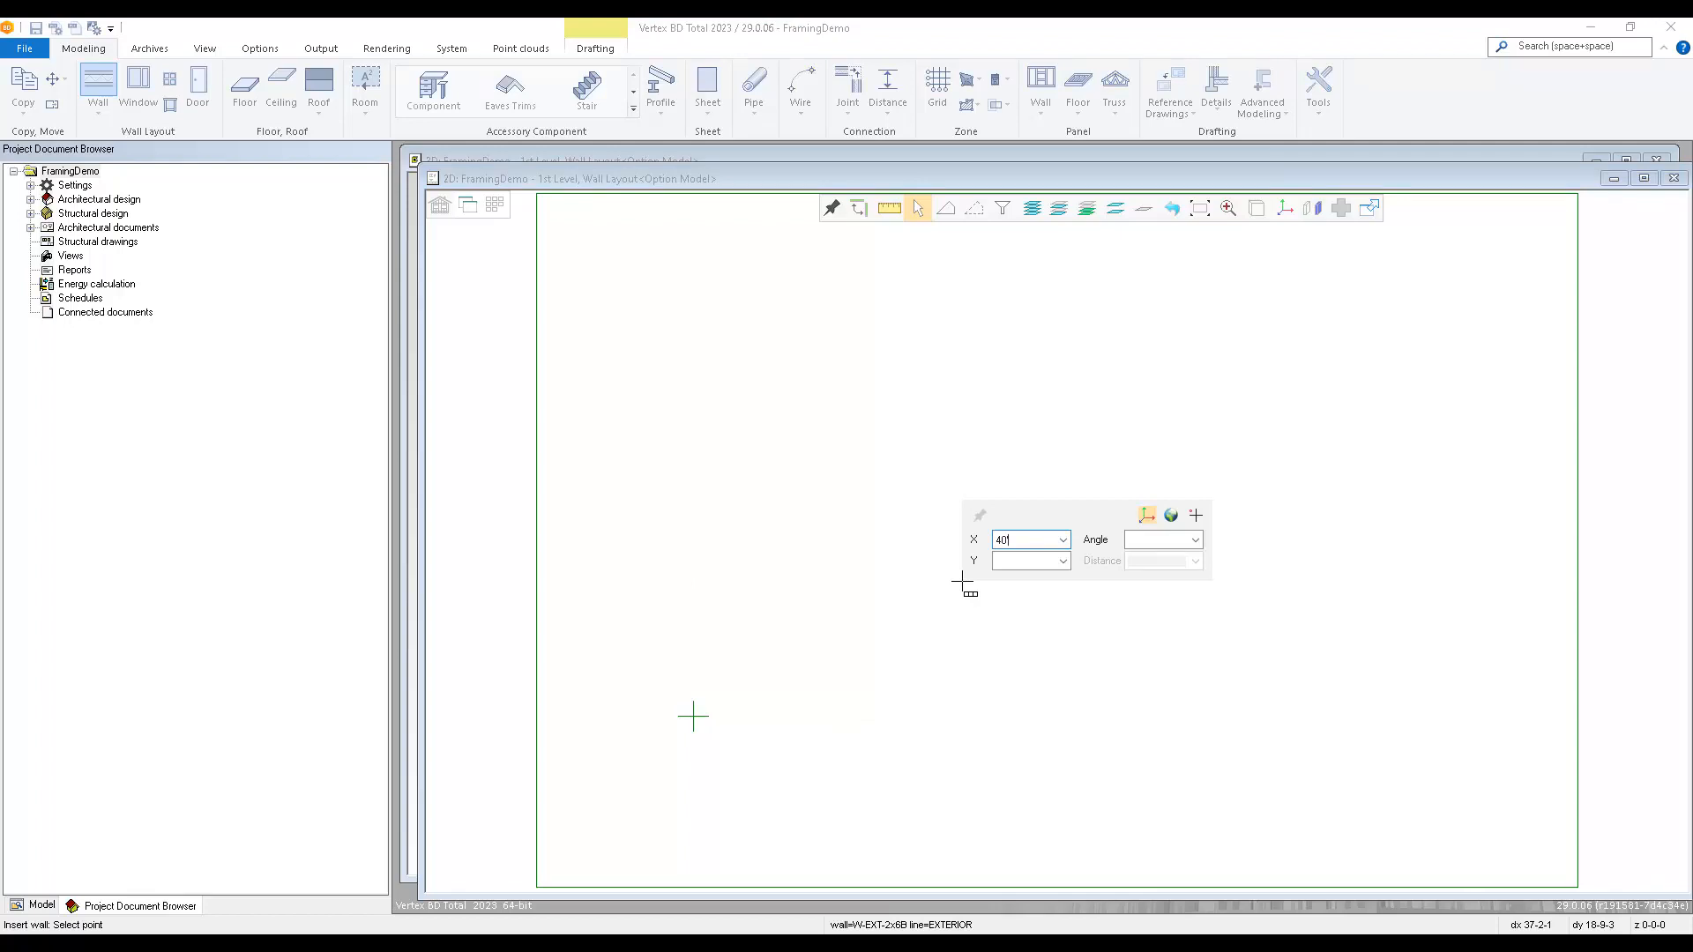
{"action": "key", "text": "Tab"}
{"action": "type", "text": "24"}
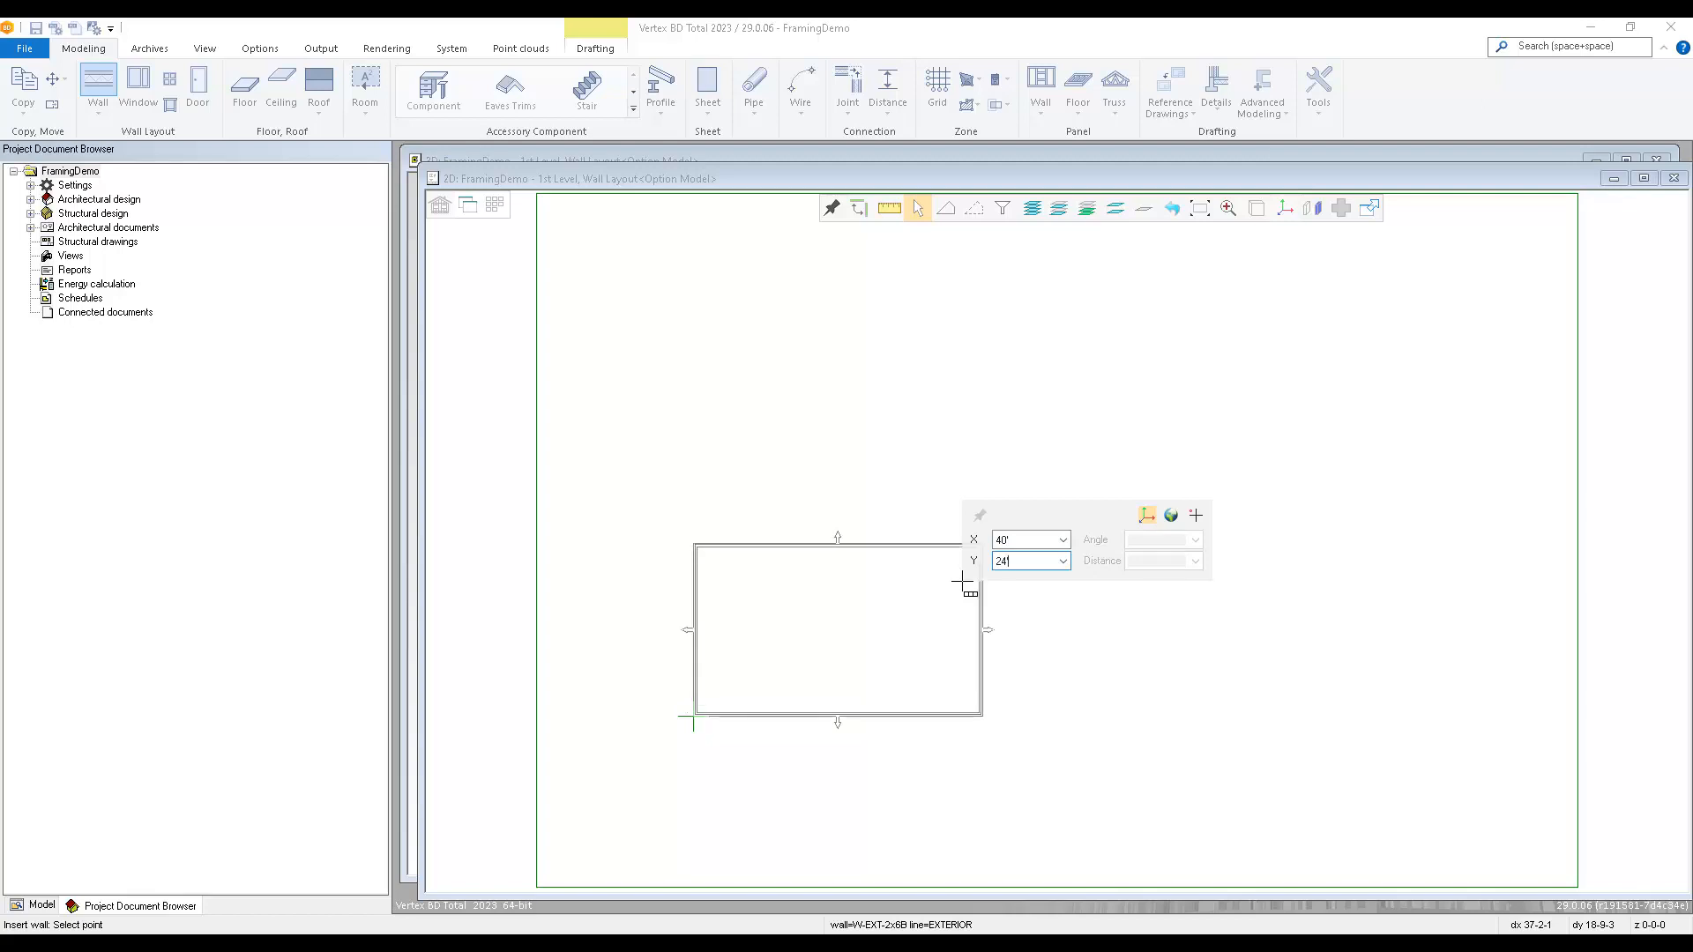
{"action": "key", "text": "Return"}
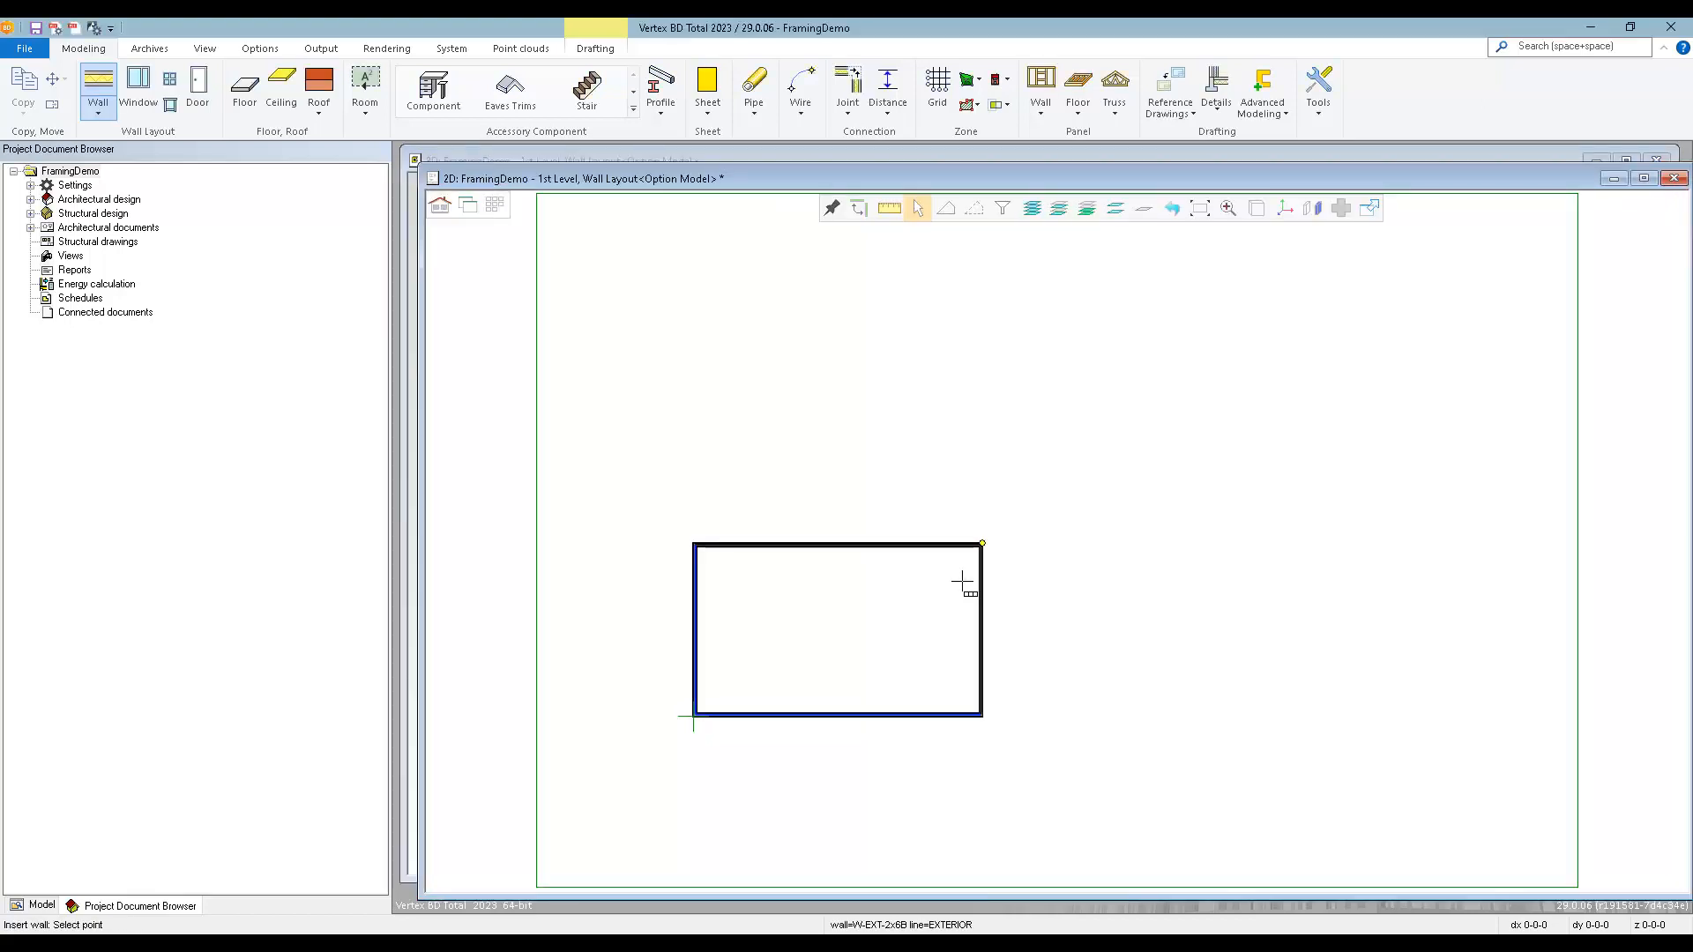
Choose the 2x6 Int Bearing type from the interior library's framed walls as the next wall for placement.
{"action": "right_click", "coordinate": [809, 599]}
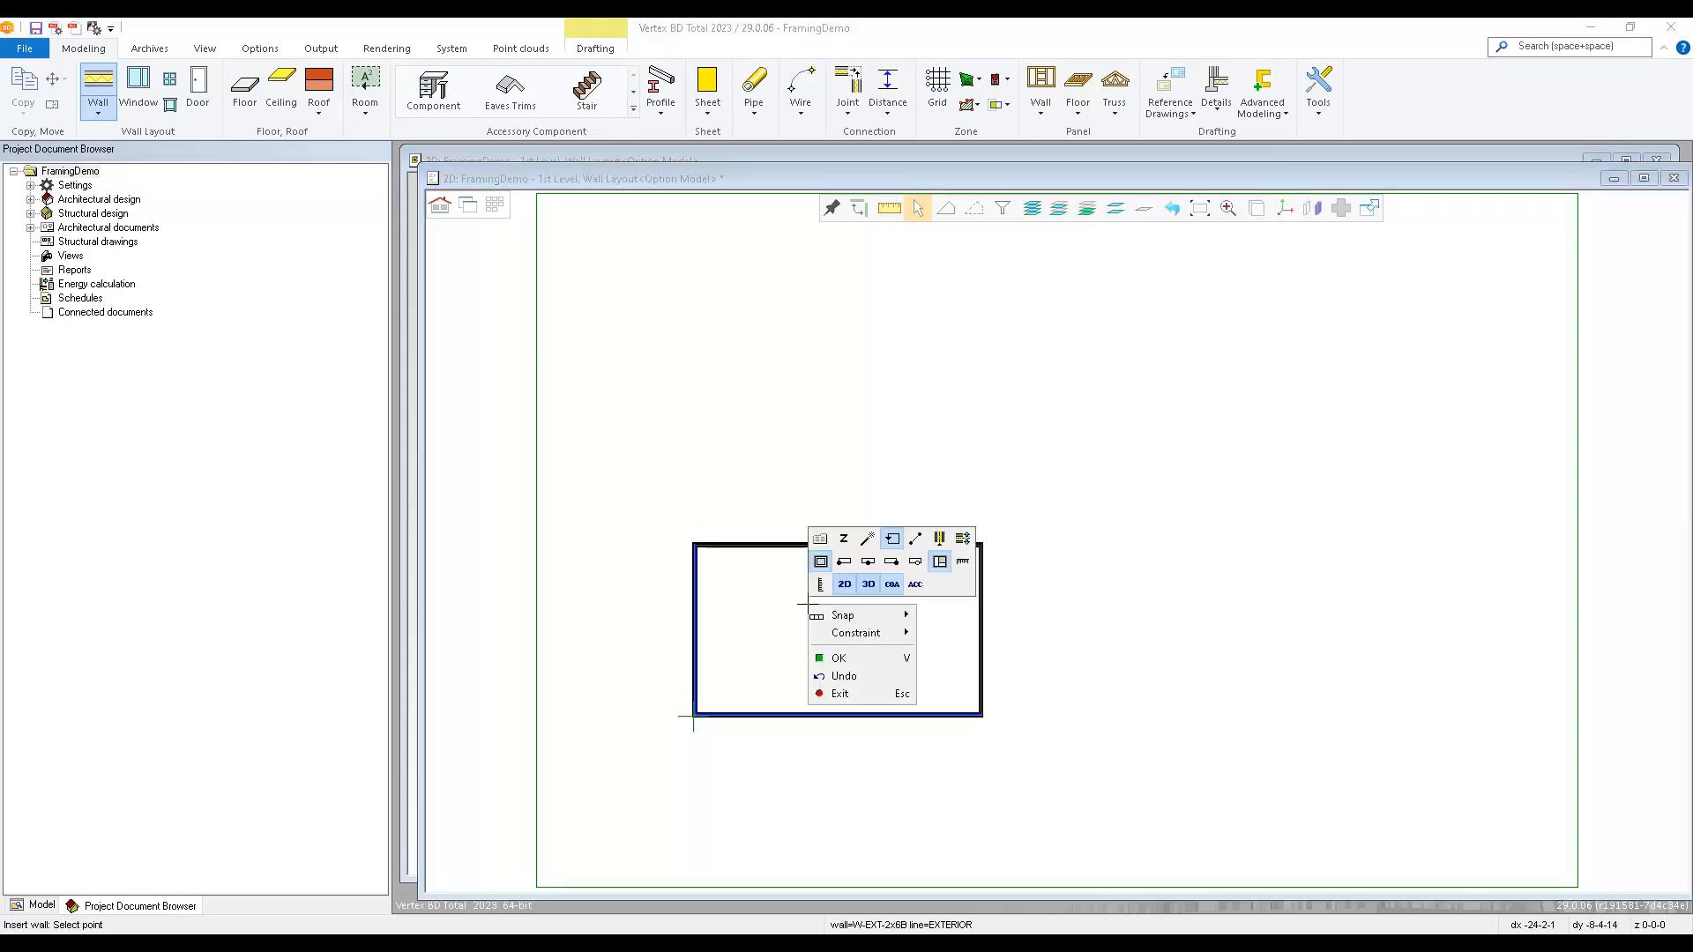
{"action": "left_click", "coordinate": [892, 540]}
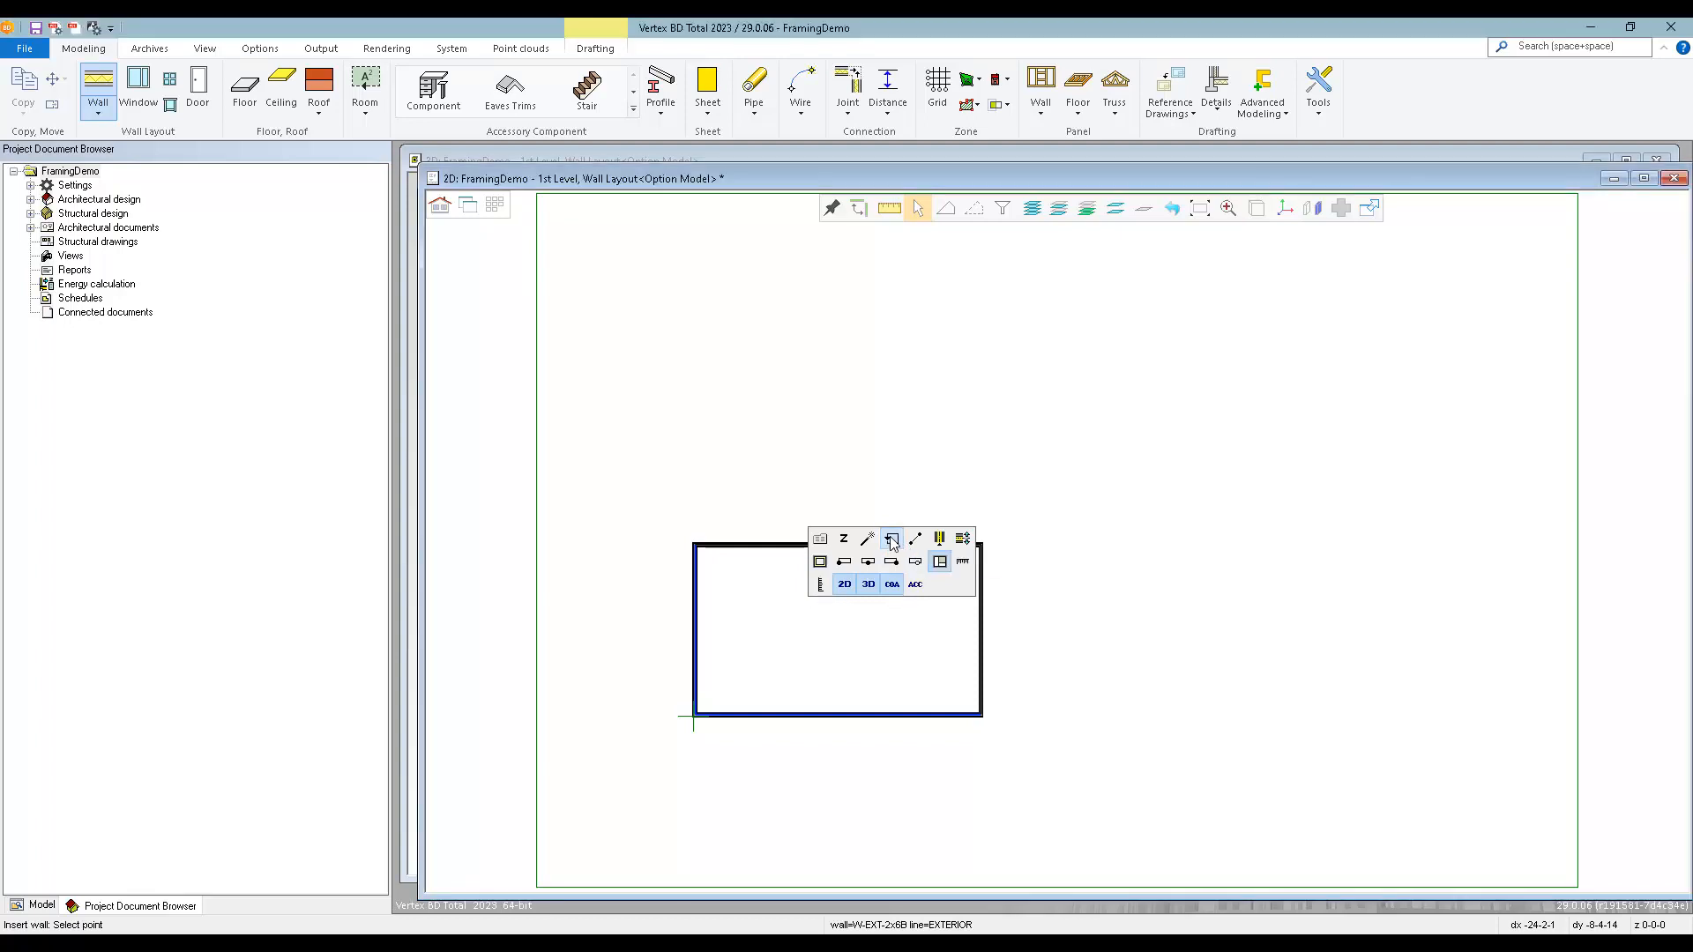
{"action": "left_click", "coordinate": [820, 539]}
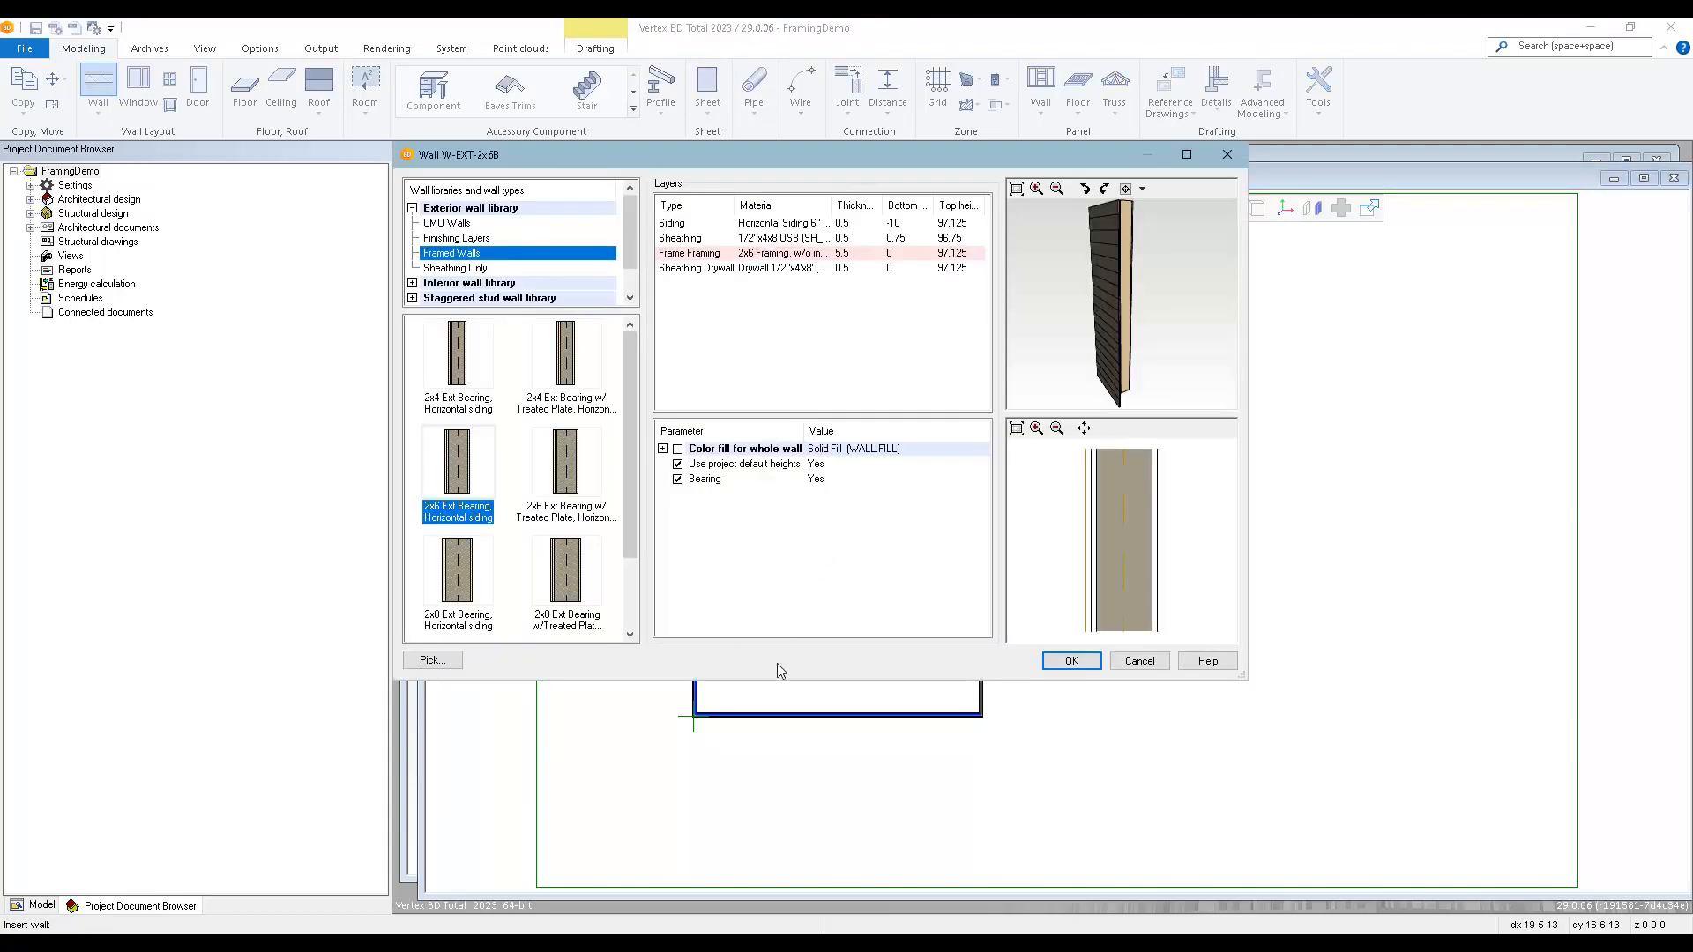
{"action": "left_click", "coordinate": [411, 282]}
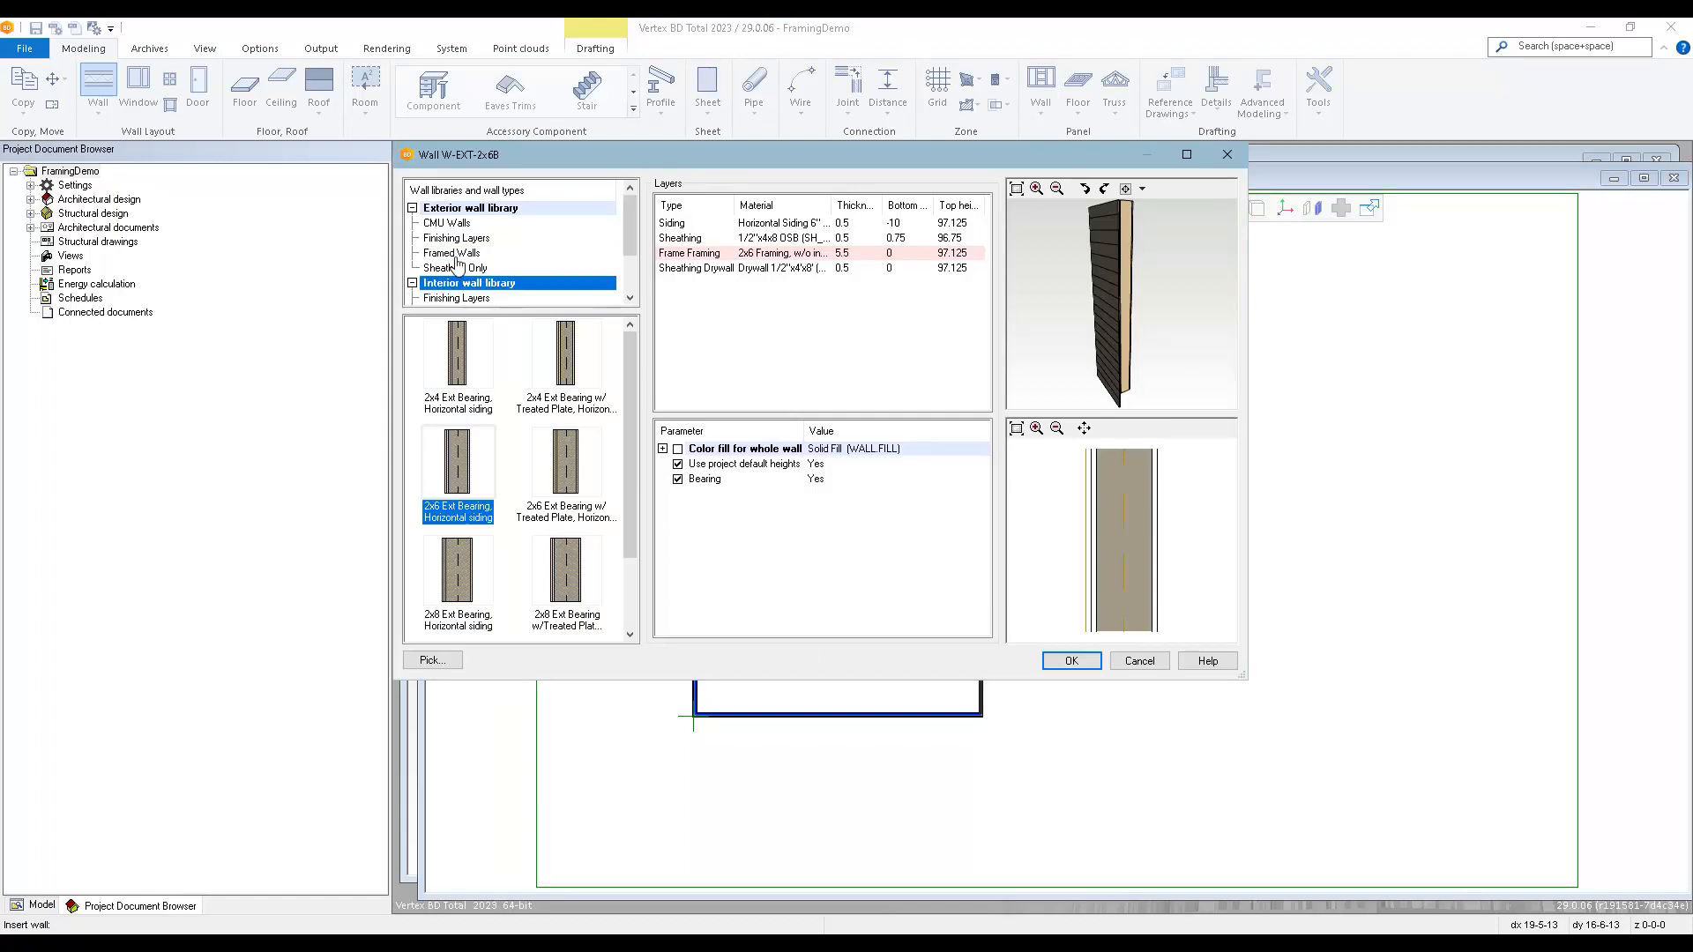
{"action": "scroll", "coordinate": [457, 263], "scroll_direction": "down", "scroll_amount": 2}
{"action": "left_click", "coordinate": [455, 255]}
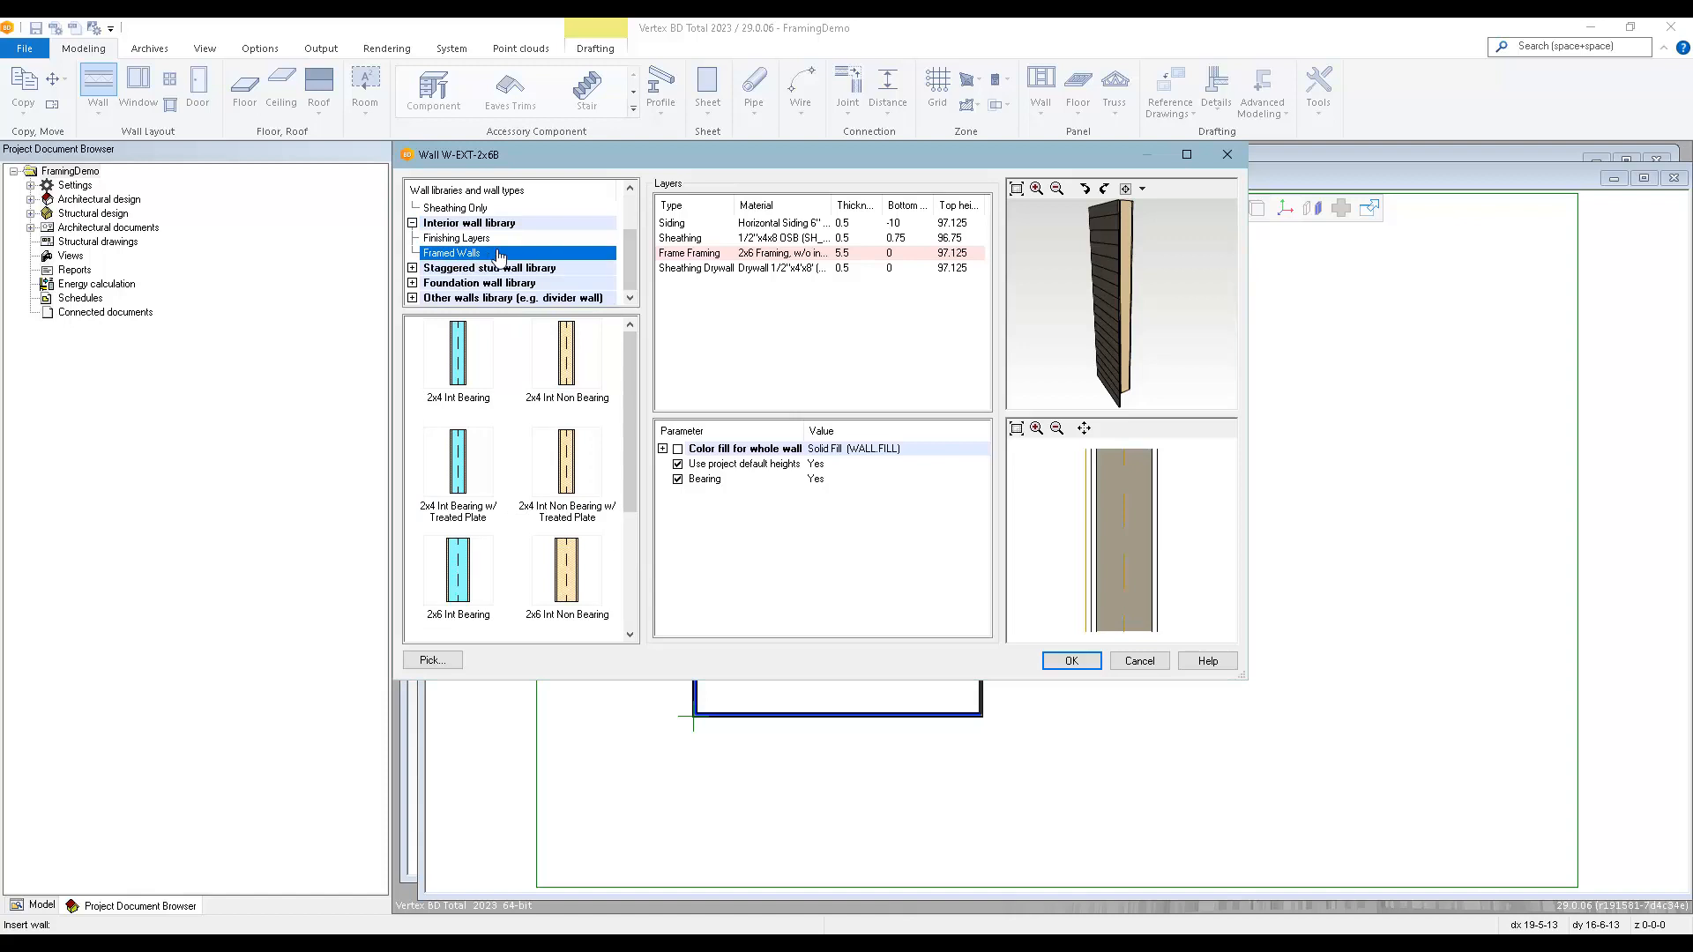
{"action": "left_click", "coordinate": [445, 583]}
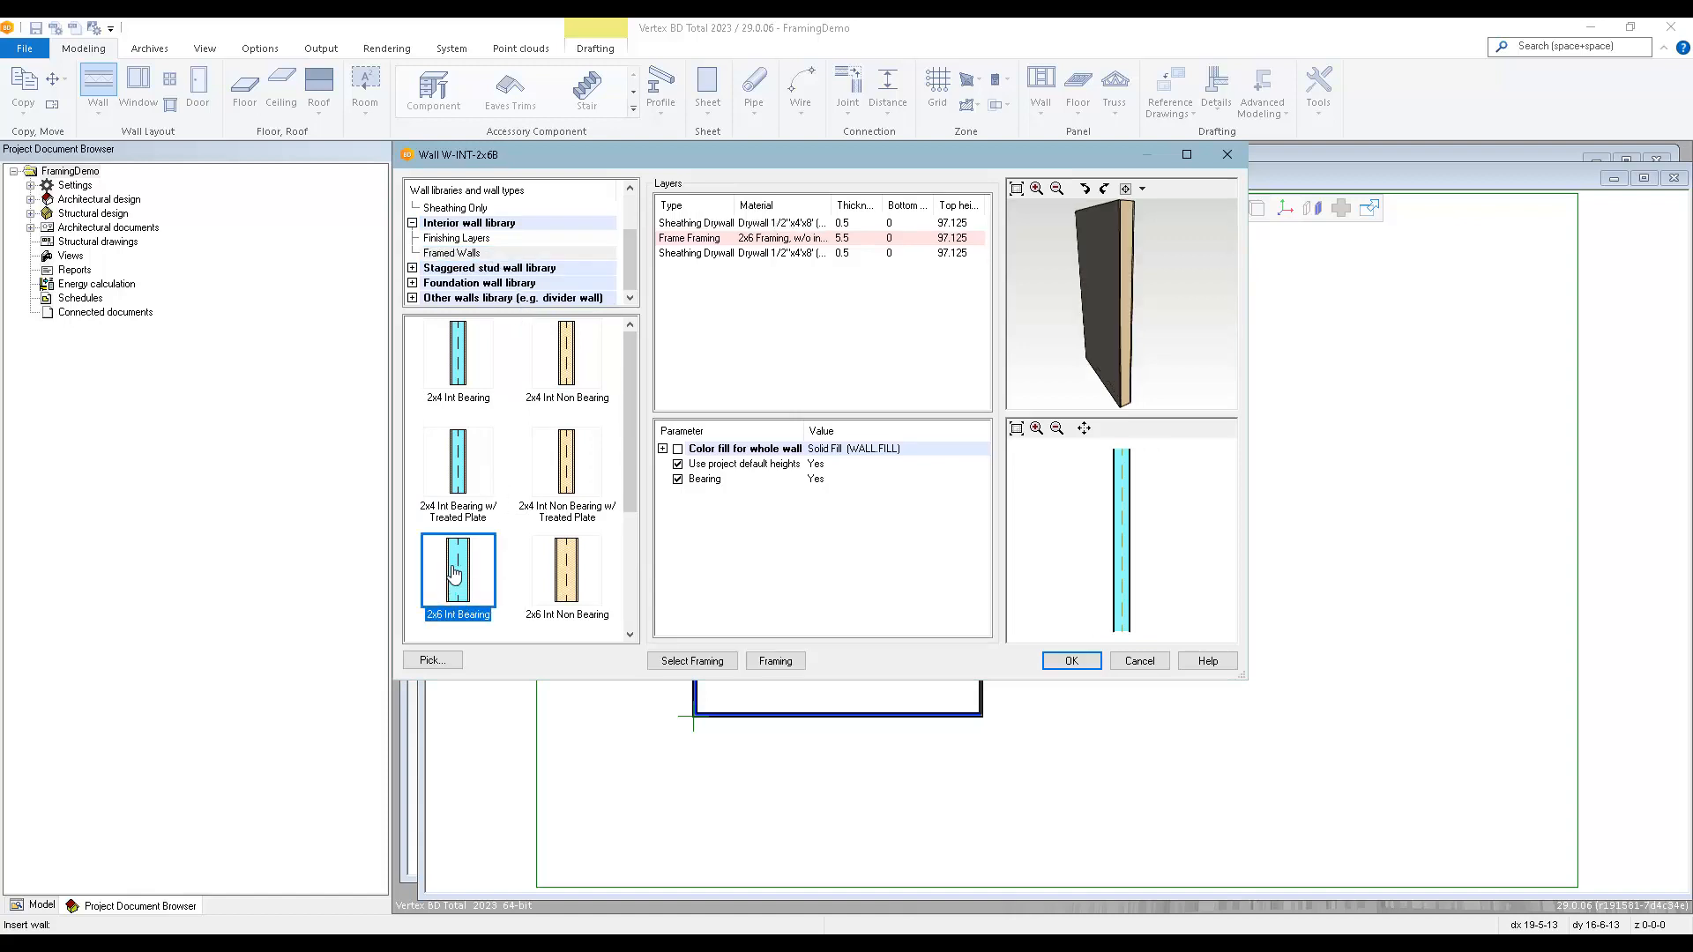
{"action": "double_click", "coordinate": [454, 573]}
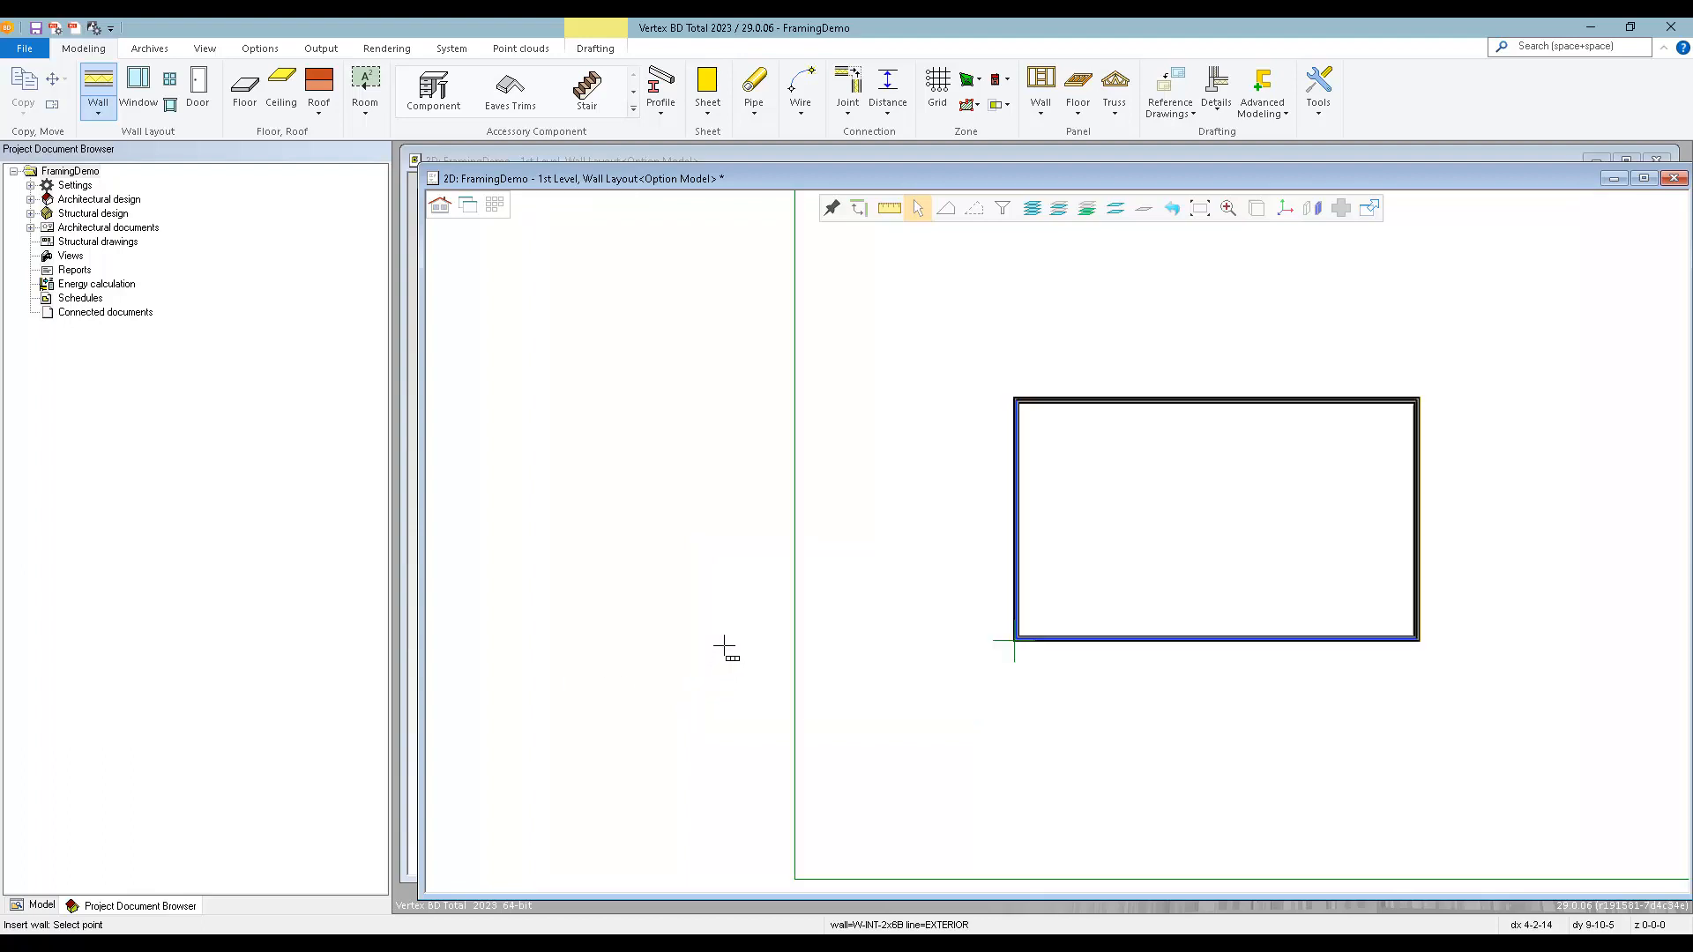
Place the interior bearing wall by its centerline between the midpoints of the two short exterior walls.
{"action": "right_click", "coordinate": [1114, 484]}
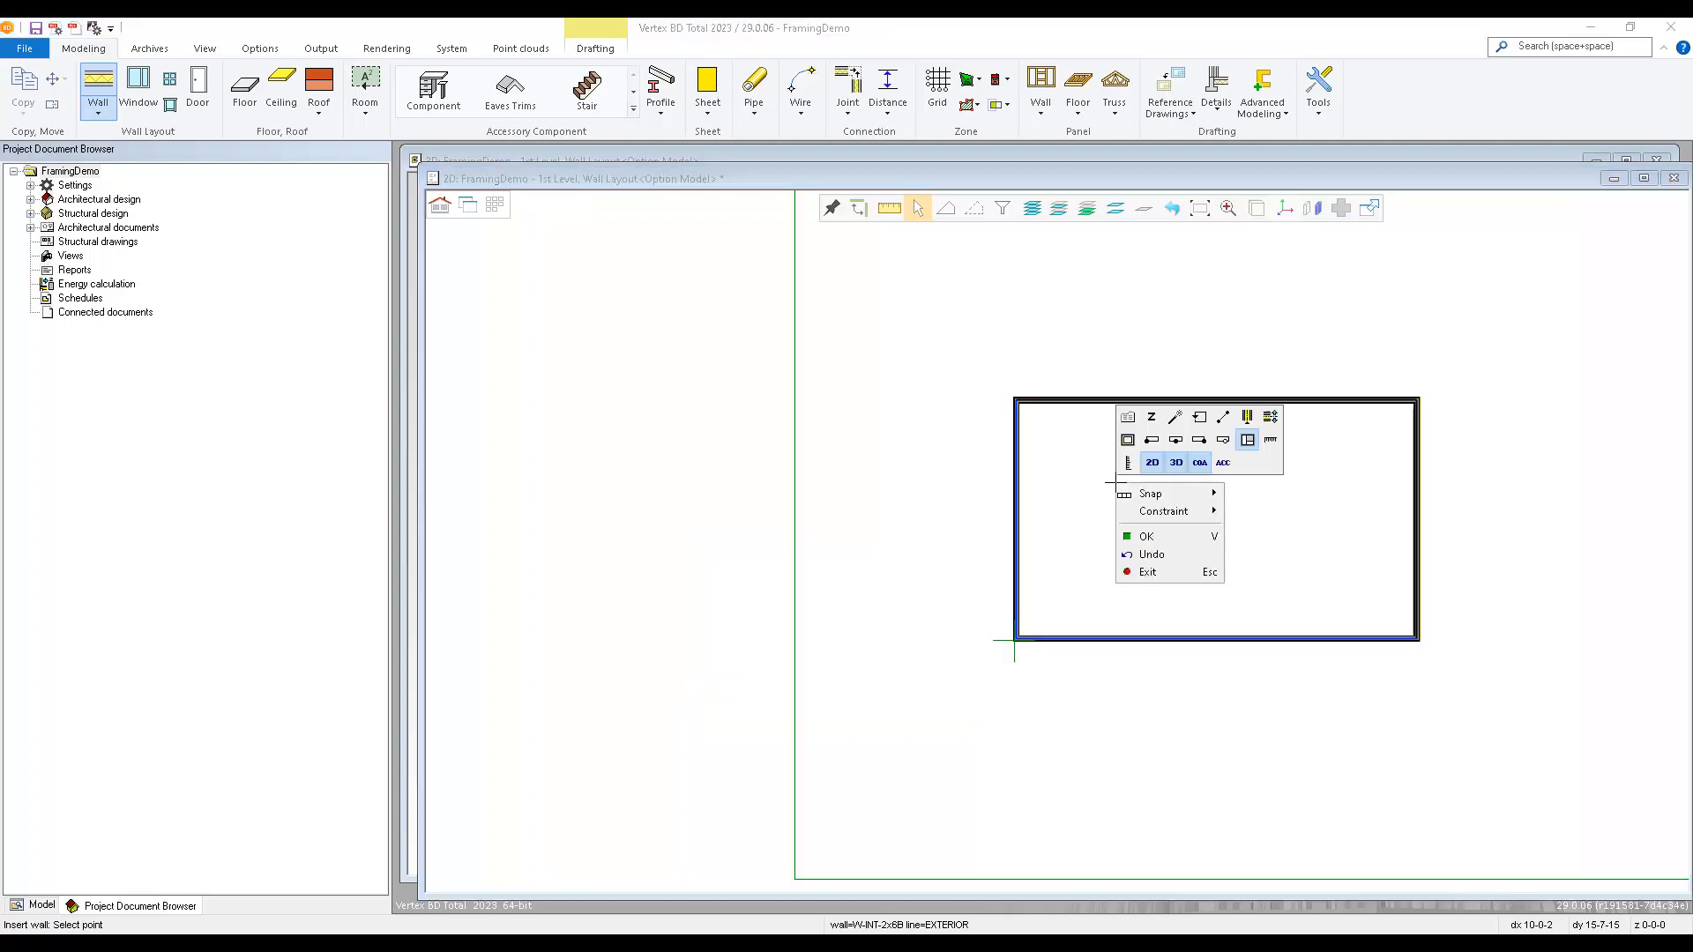
{"action": "left_click", "coordinate": [1177, 442]}
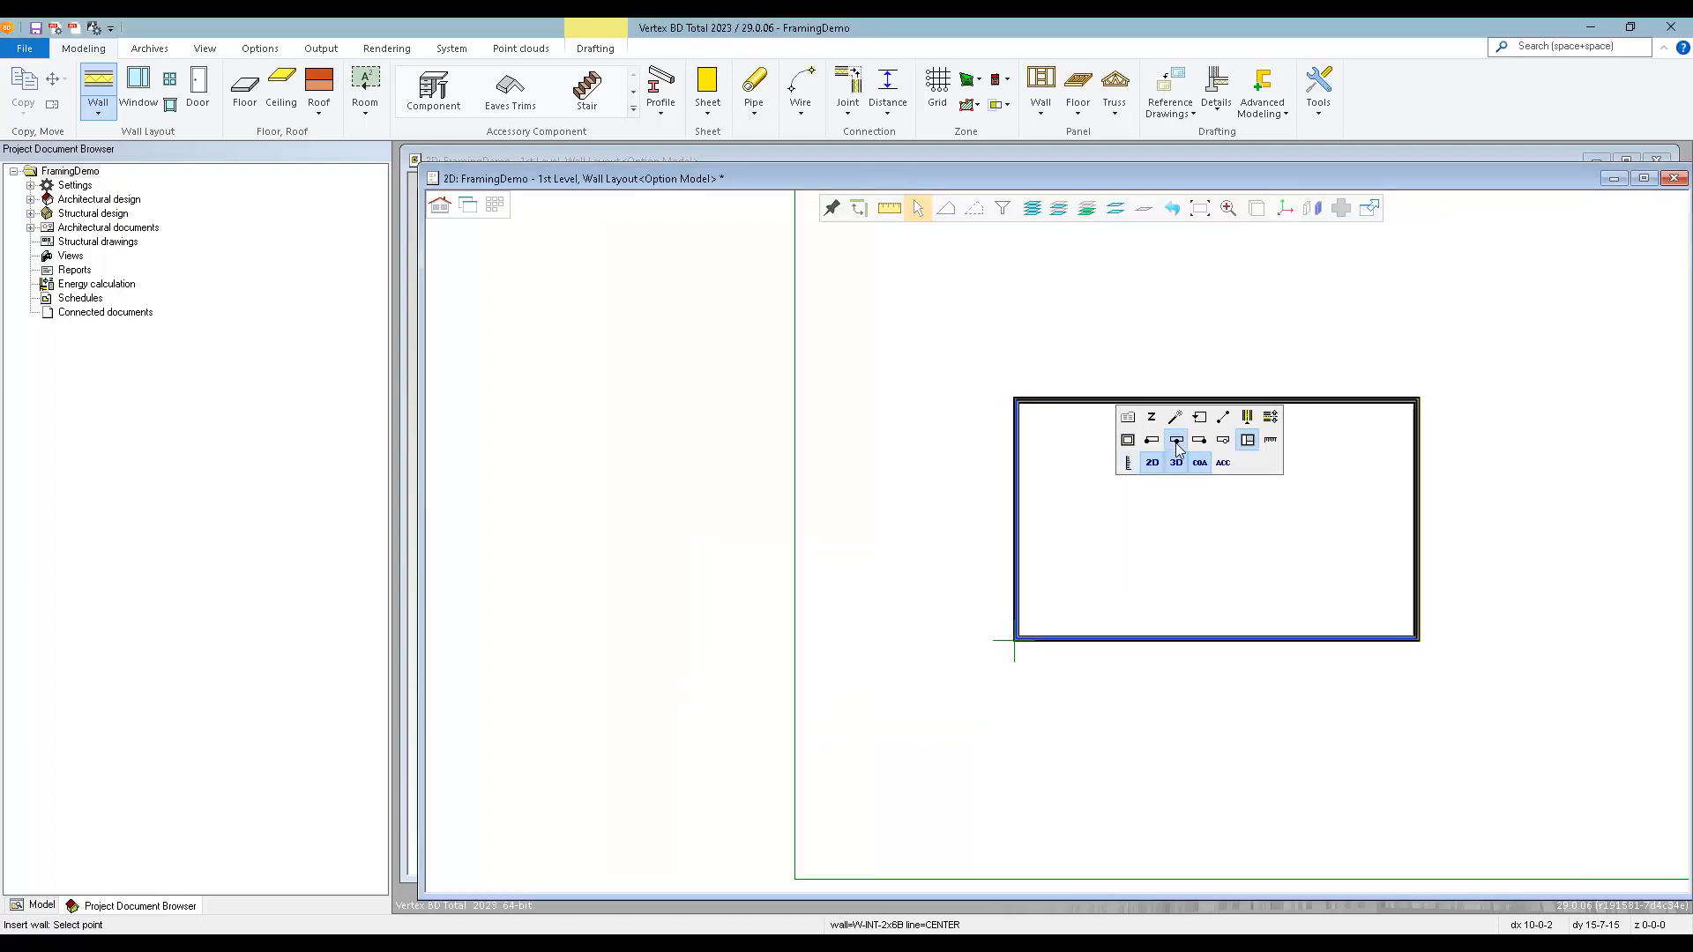
{"action": "left_click", "coordinate": [1021, 522]}
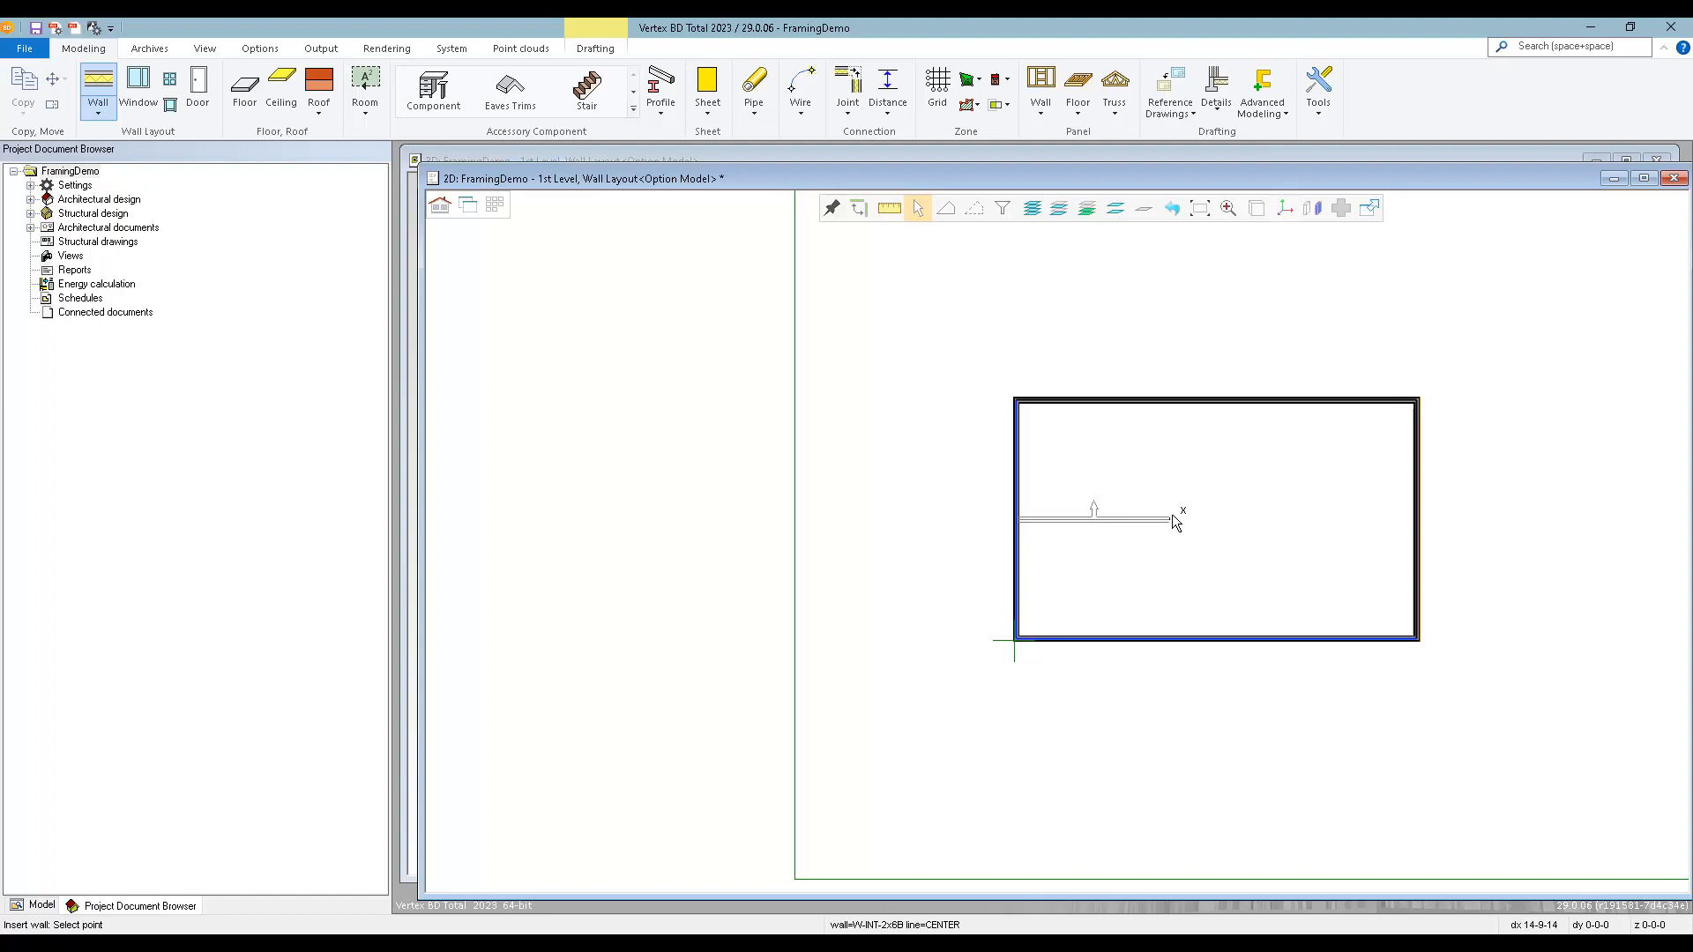
{"action": "left_click", "coordinate": [1415, 530]}
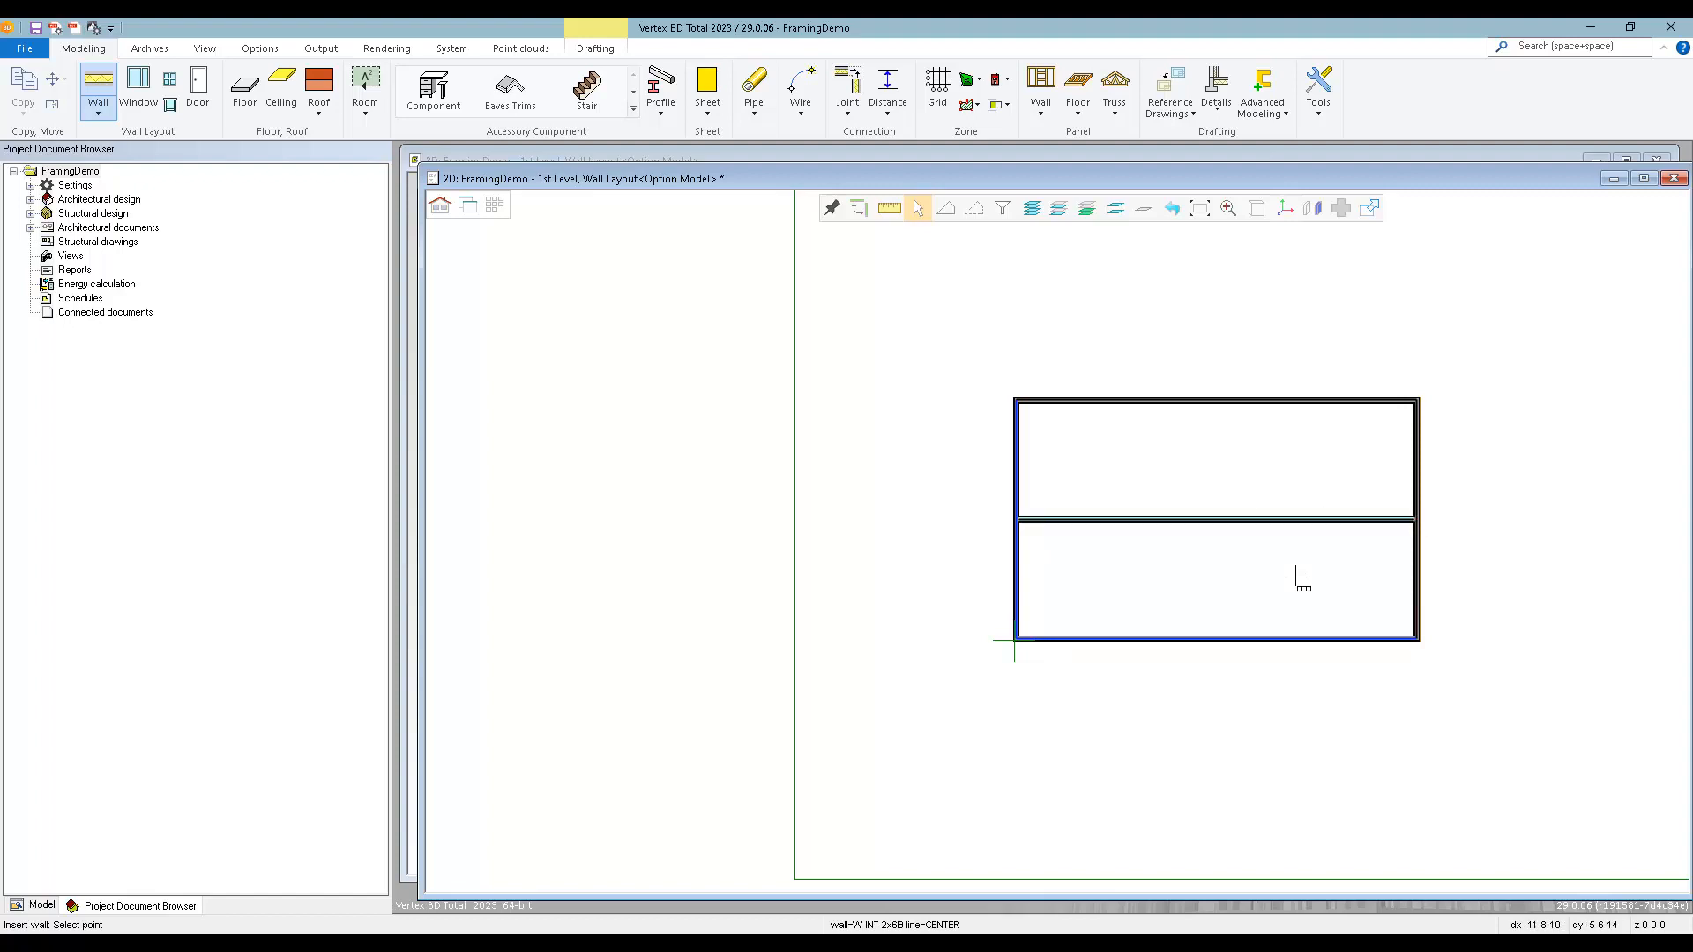
Switch the wall type for placement to 2x4 Int Non Bearing from the interior framed walls.
{"action": "right_click", "coordinate": [1205, 457]}
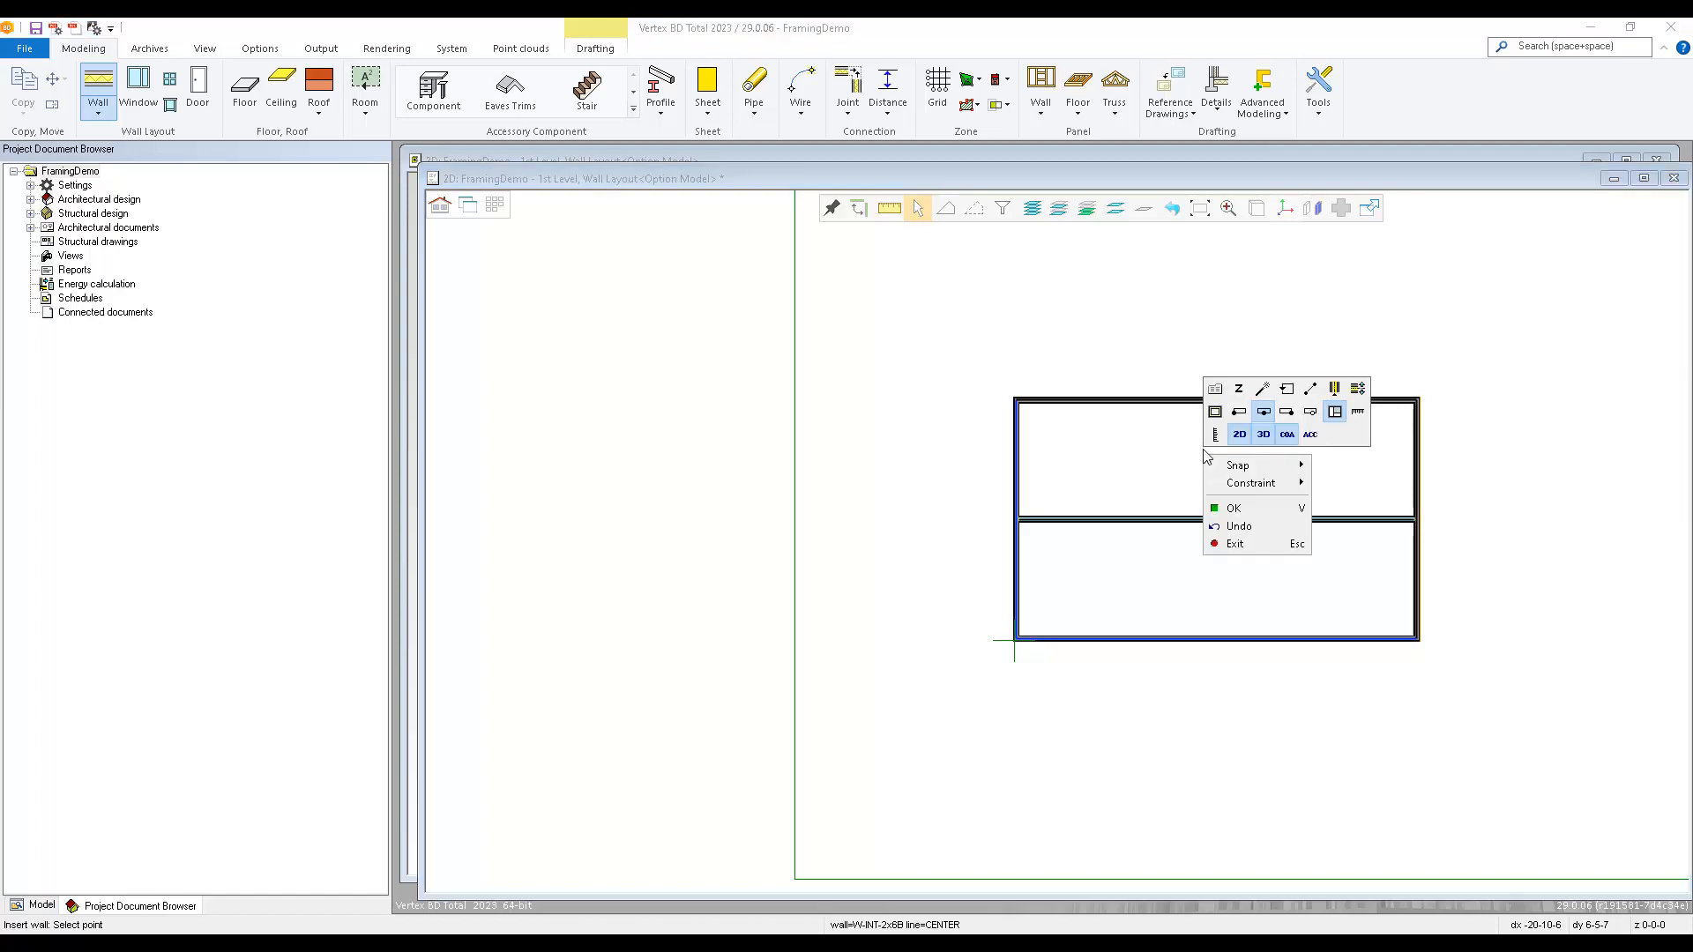
{"action": "left_click", "coordinate": [1215, 391]}
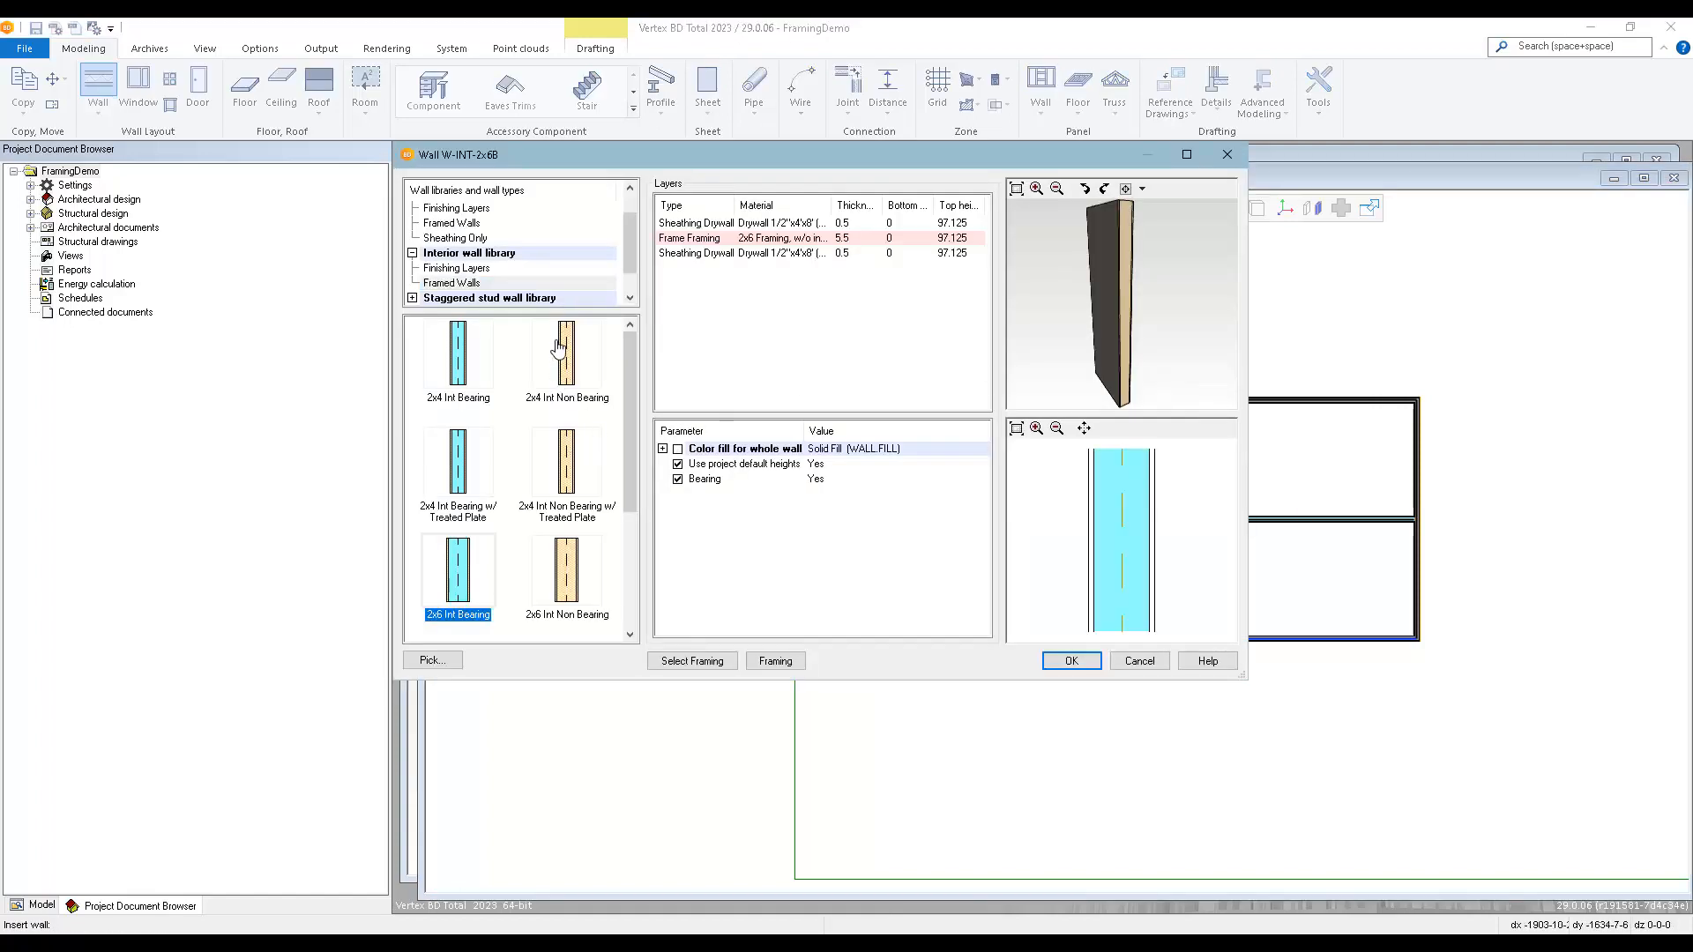
{"action": "left_click", "coordinate": [564, 364]}
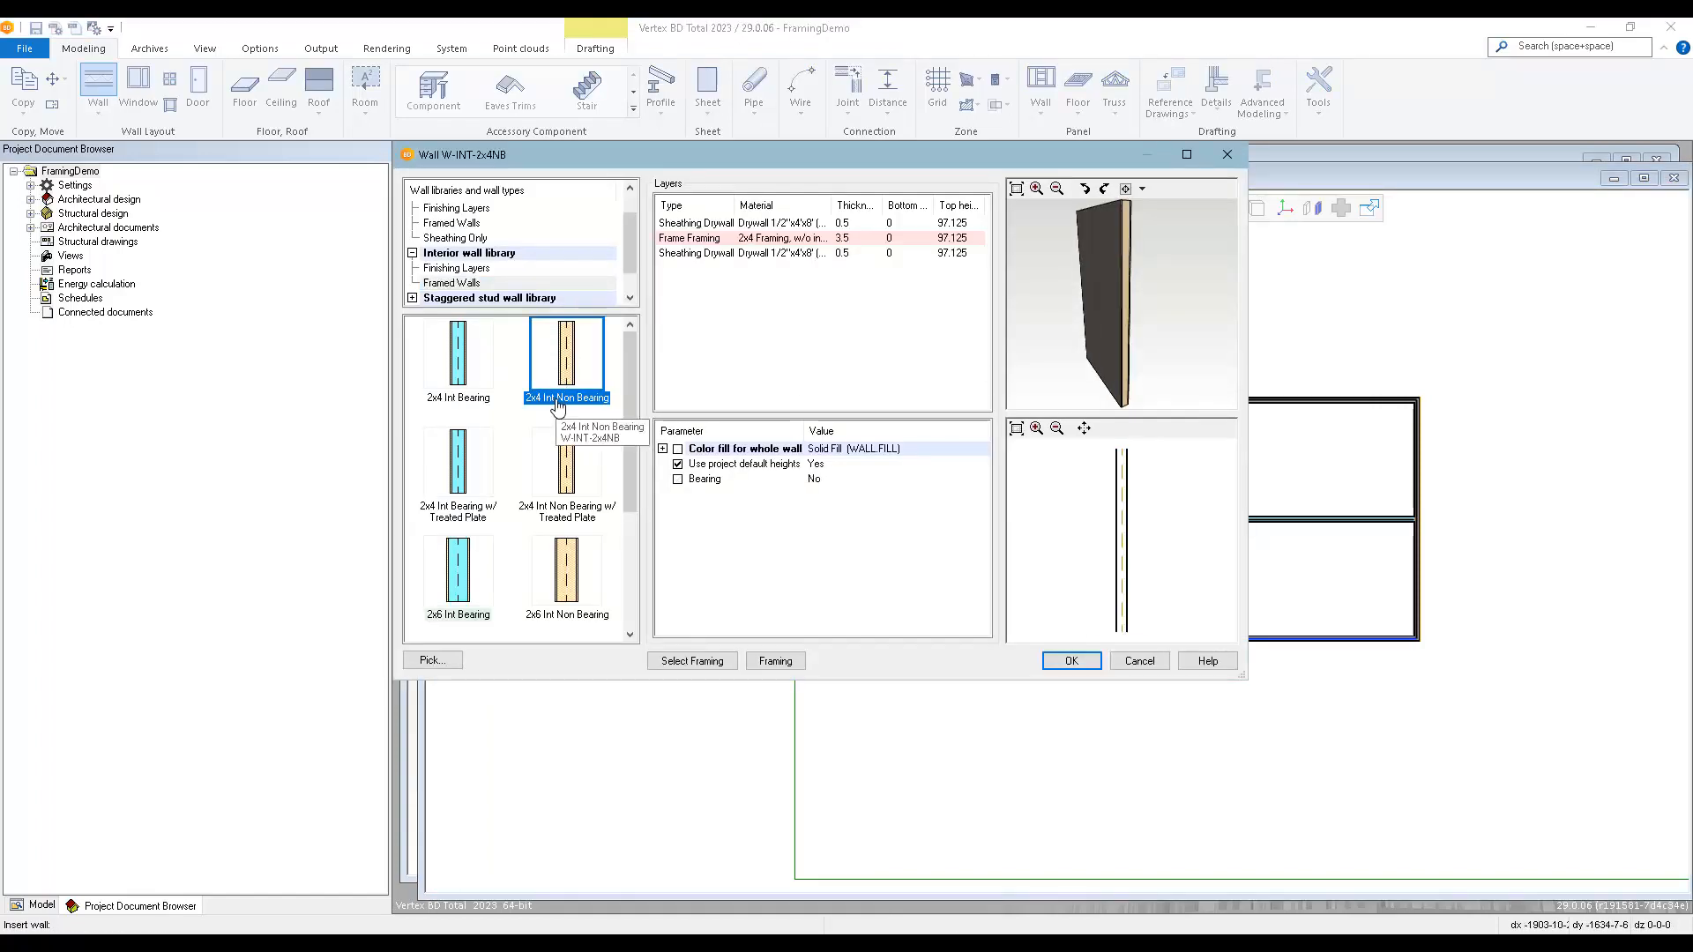
{"action": "left_click", "coordinate": [1062, 660]}
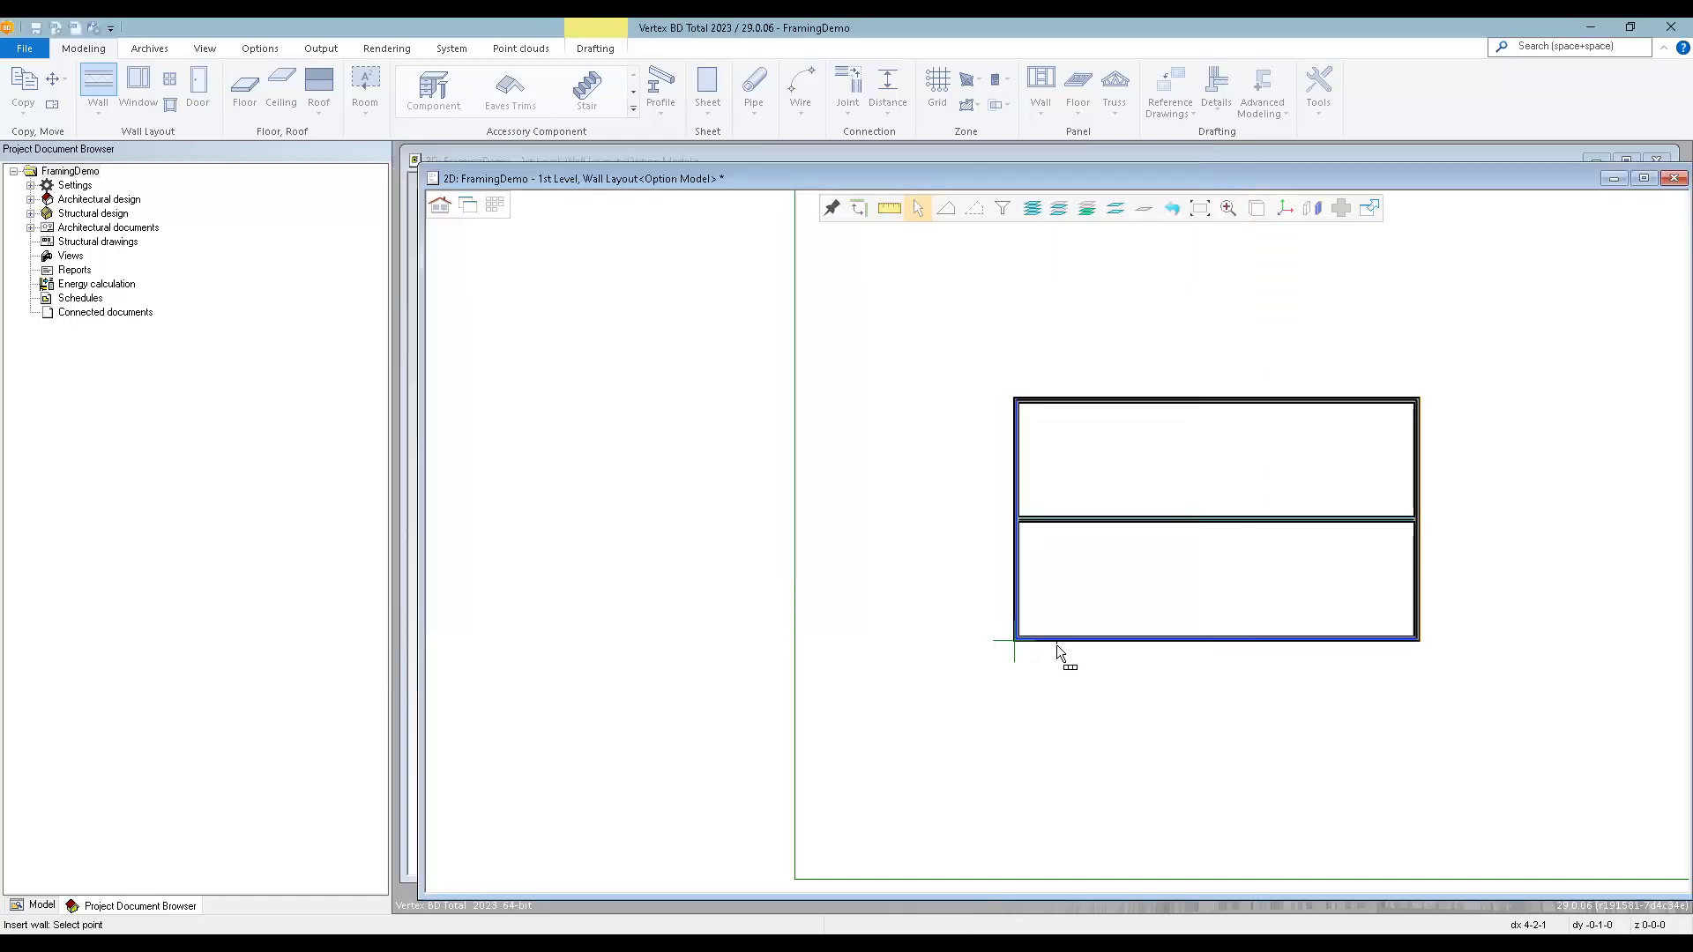
Place a non-bearing partition from the front exterior wall to the central bearing wall, 12' from the inside corner near the origin.
{"action": "scroll", "coordinate": [1071, 635], "scroll_direction": "up", "scroll_amount": 3}
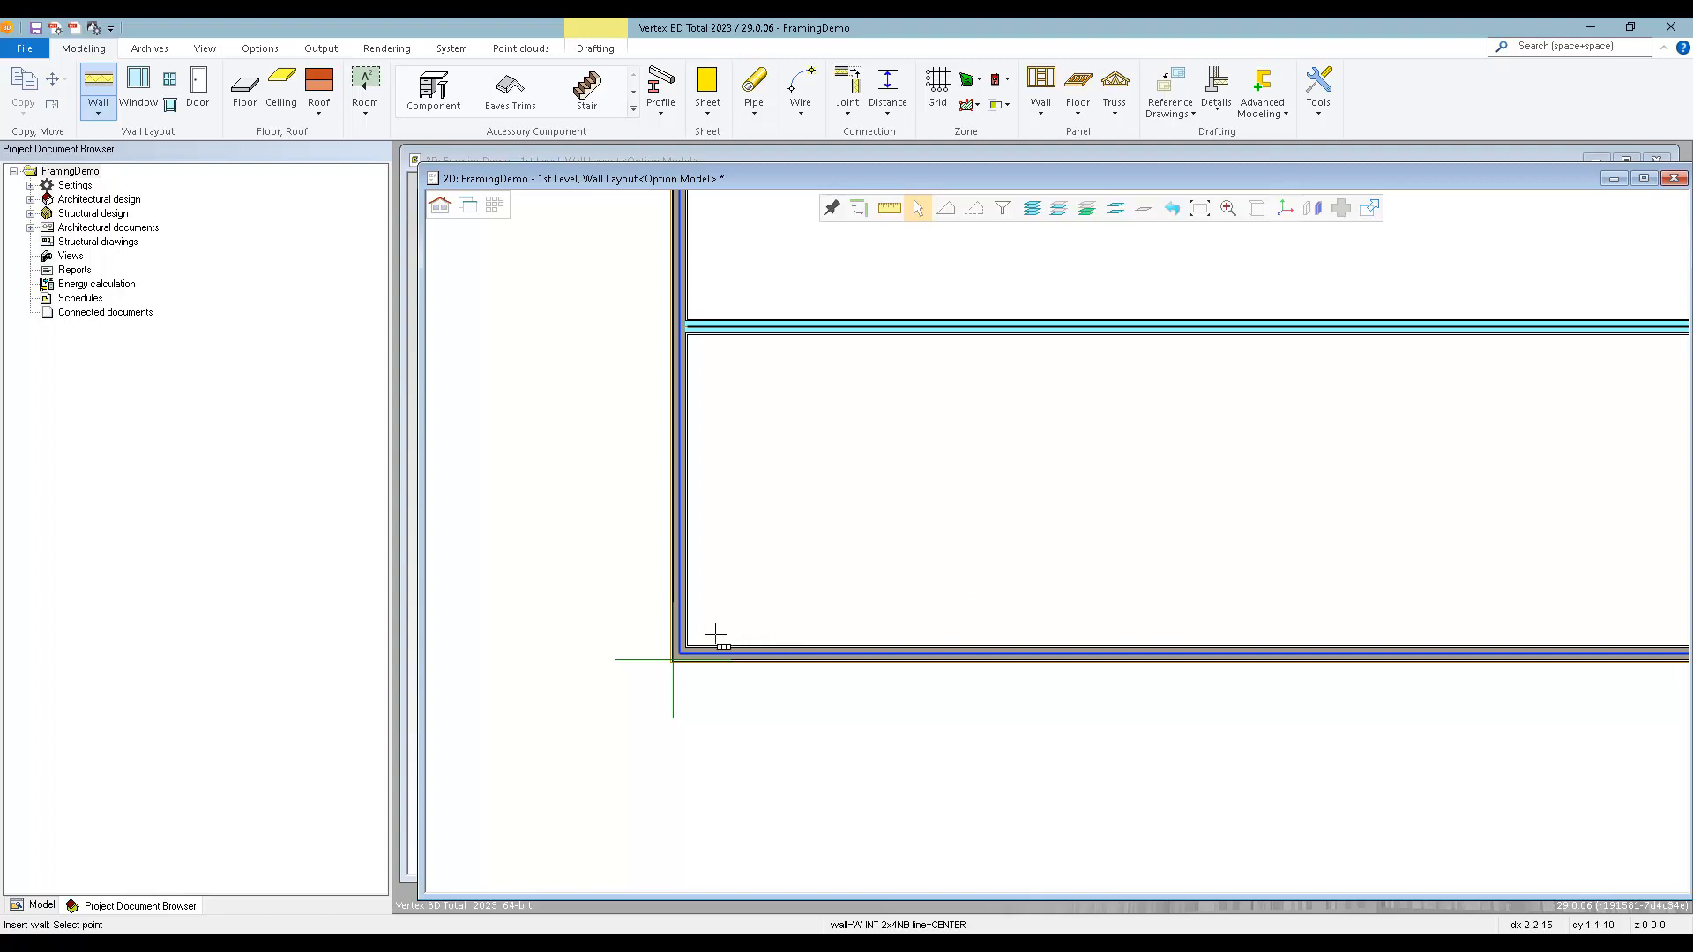
{"action": "scroll", "coordinate": [680, 661], "scroll_direction": "up", "scroll_amount": 2}
{"action": "scroll", "coordinate": [1059, 542], "scroll_direction": "up", "scroll_amount": 2}
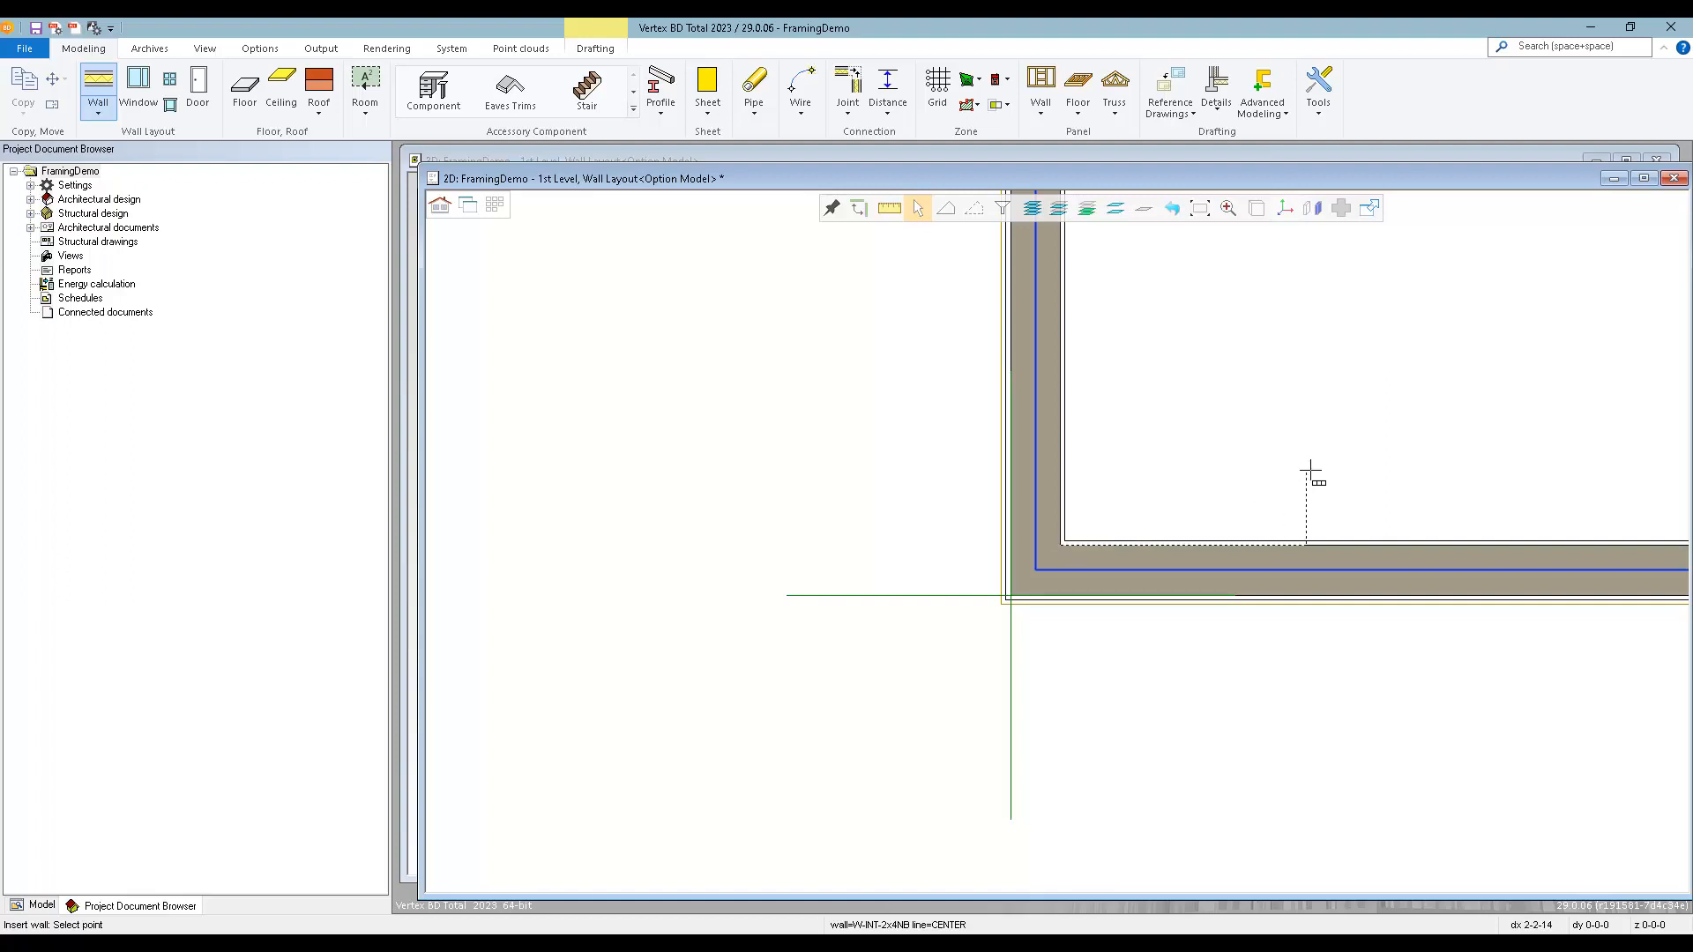
{"action": "scroll", "coordinate": [988, 570], "scroll_direction": "down", "scroll_amount": 2}
{"action": "scroll", "coordinate": [1106, 525], "scroll_direction": "down", "scroll_amount": 2}
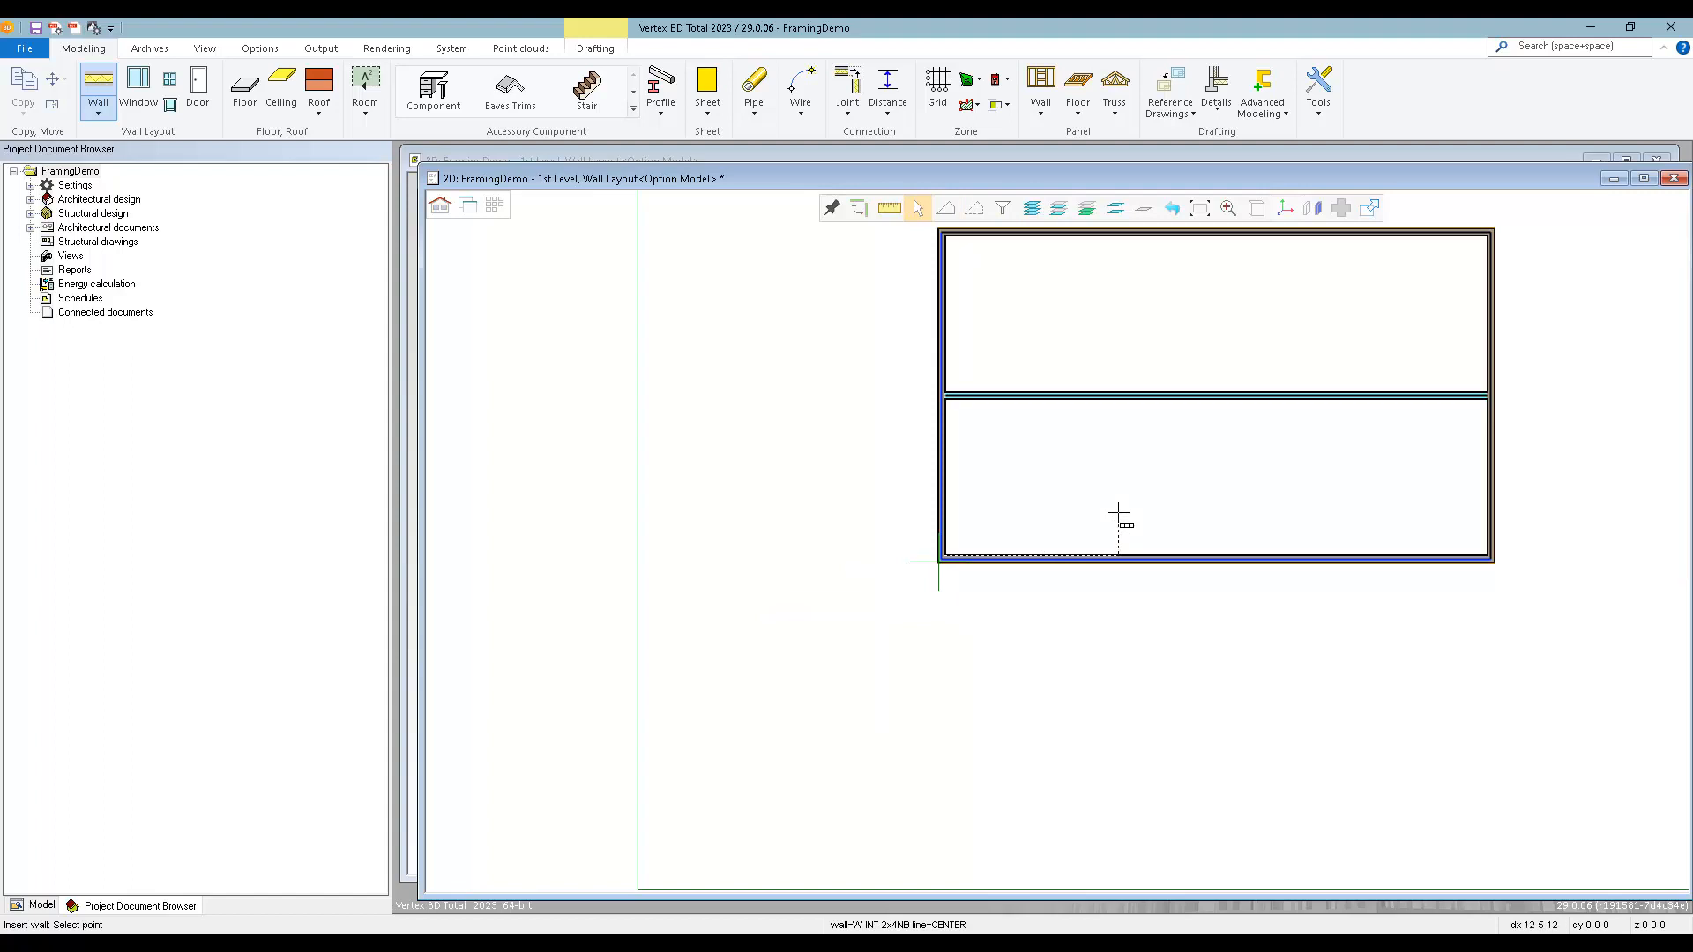
{"action": "type", "text": "12"}
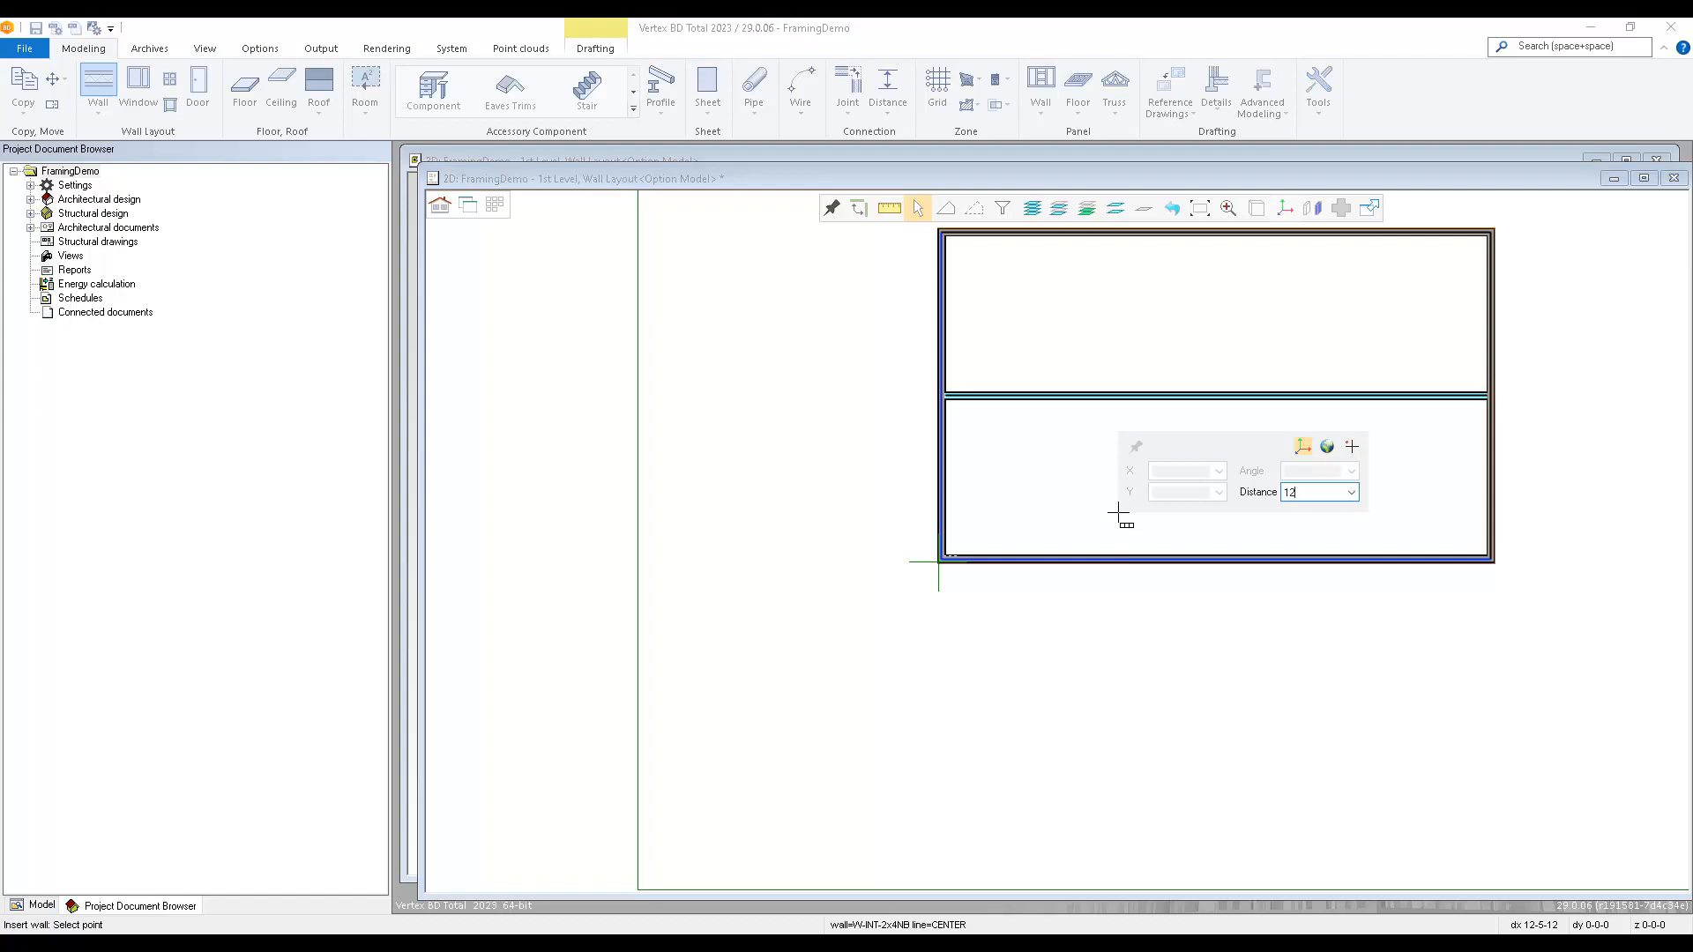
{"action": "type", "text": "'"}
{"action": "key", "text": "Return"}
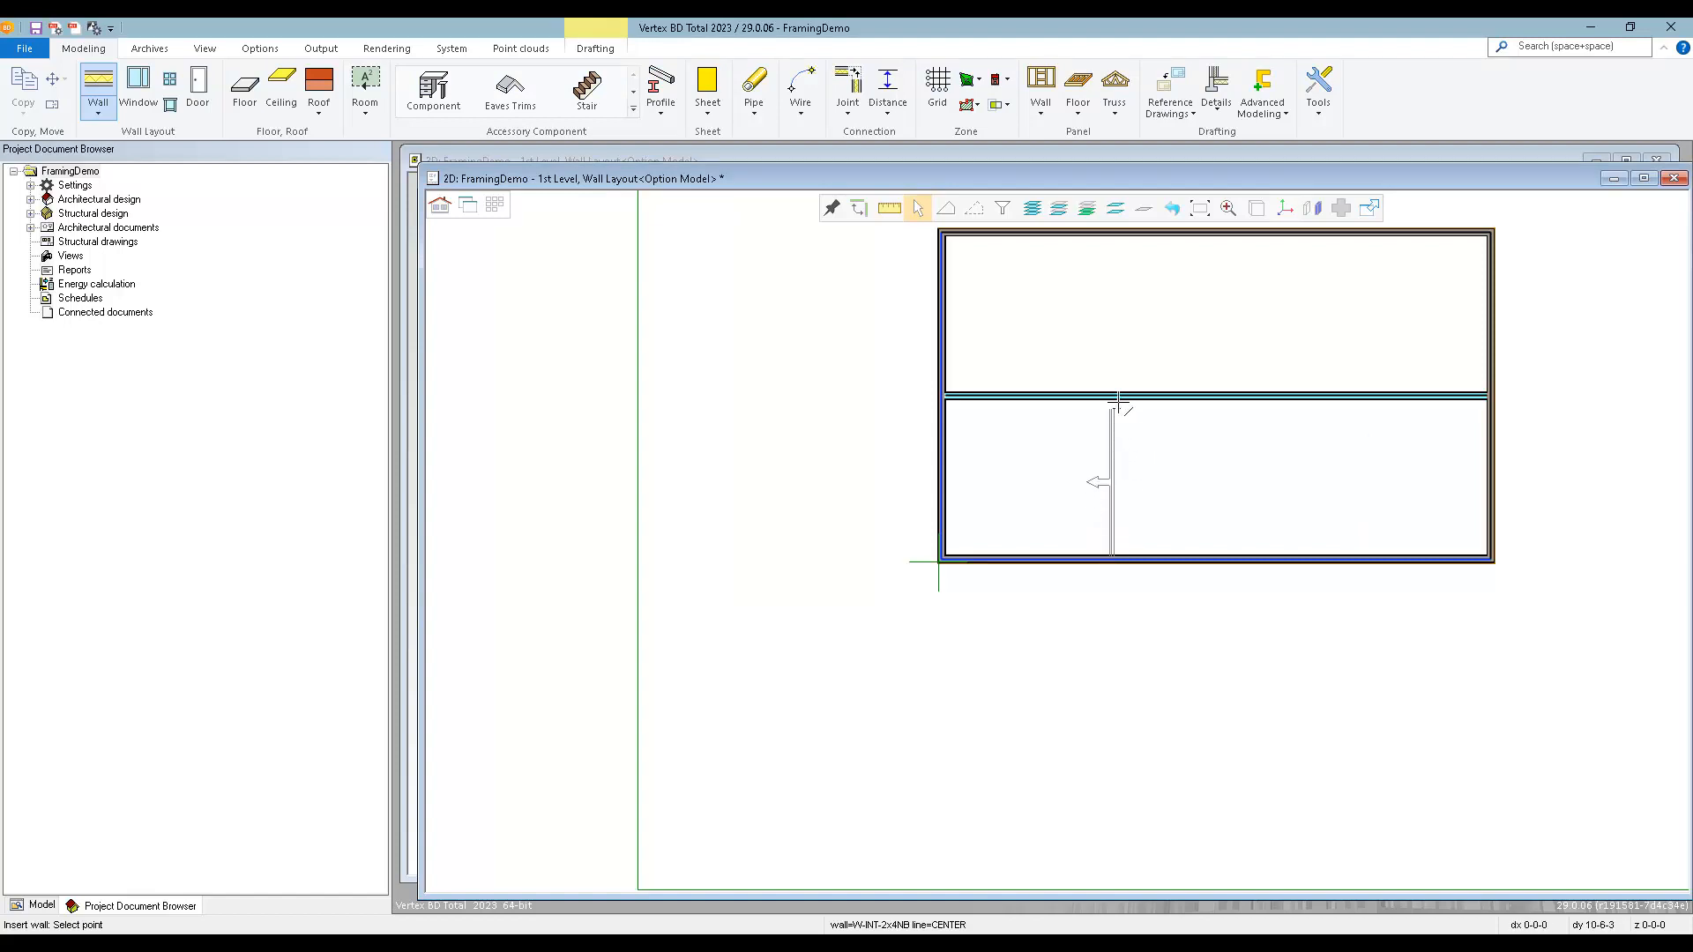
{"action": "scroll", "coordinate": [1123, 408], "scroll_direction": "up", "scroll_amount": 3}
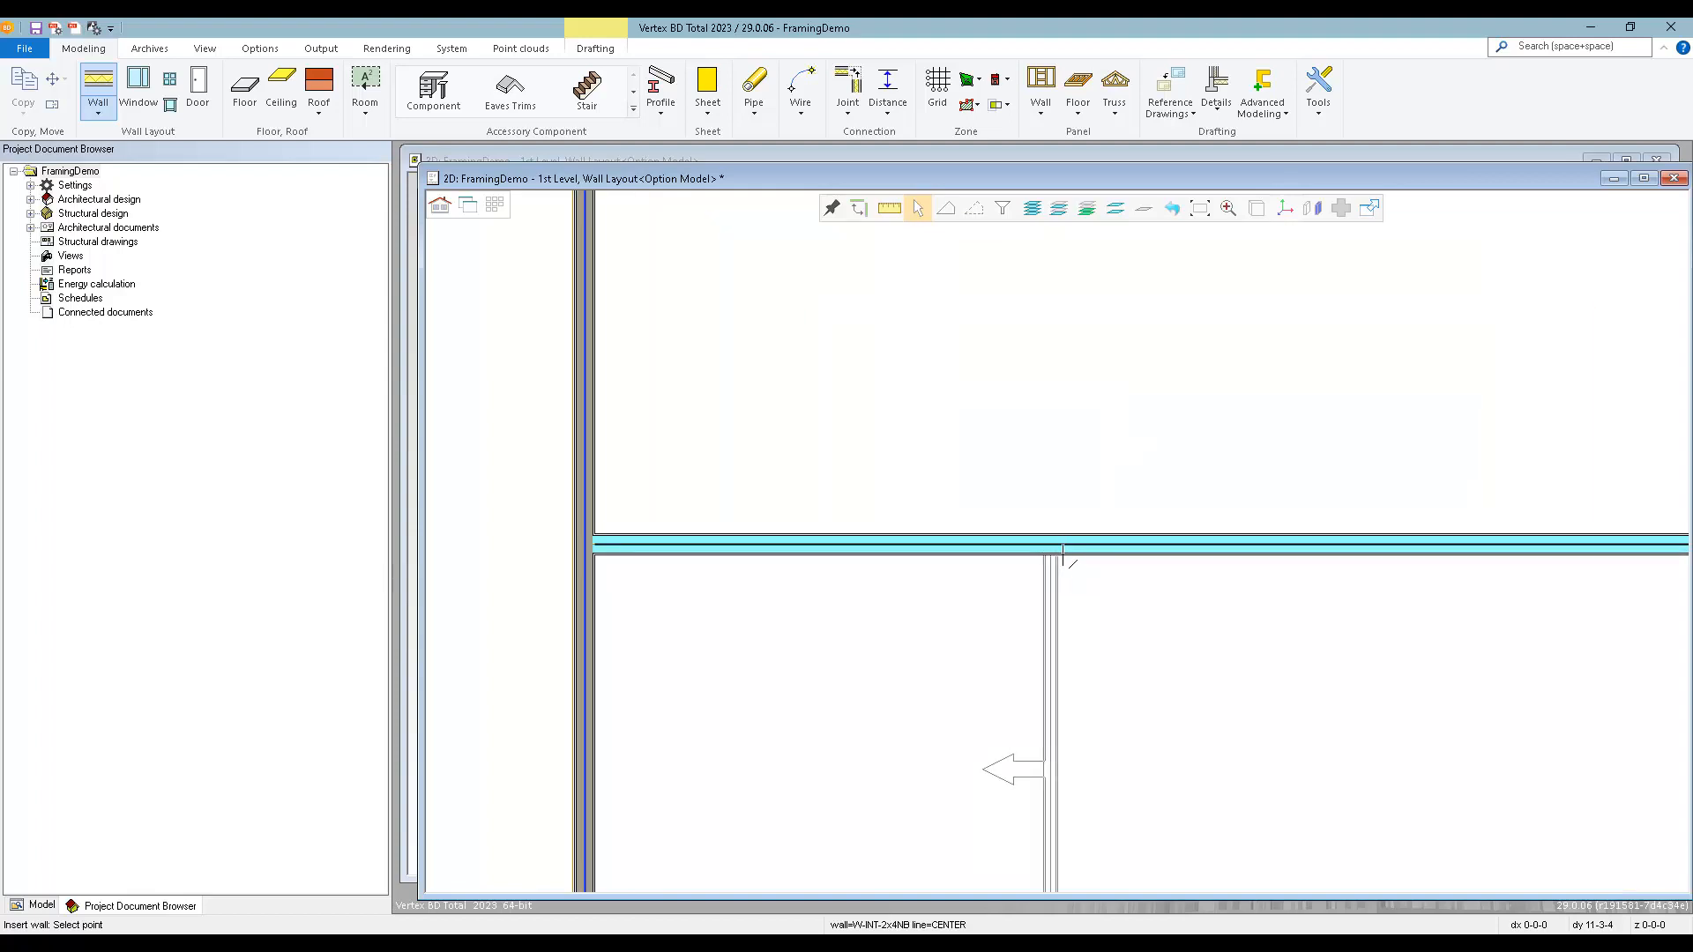
{"action": "left_click", "coordinate": [1064, 553]}
{"action": "scroll", "coordinate": [1152, 646], "scroll_direction": "down", "scroll_amount": 3}
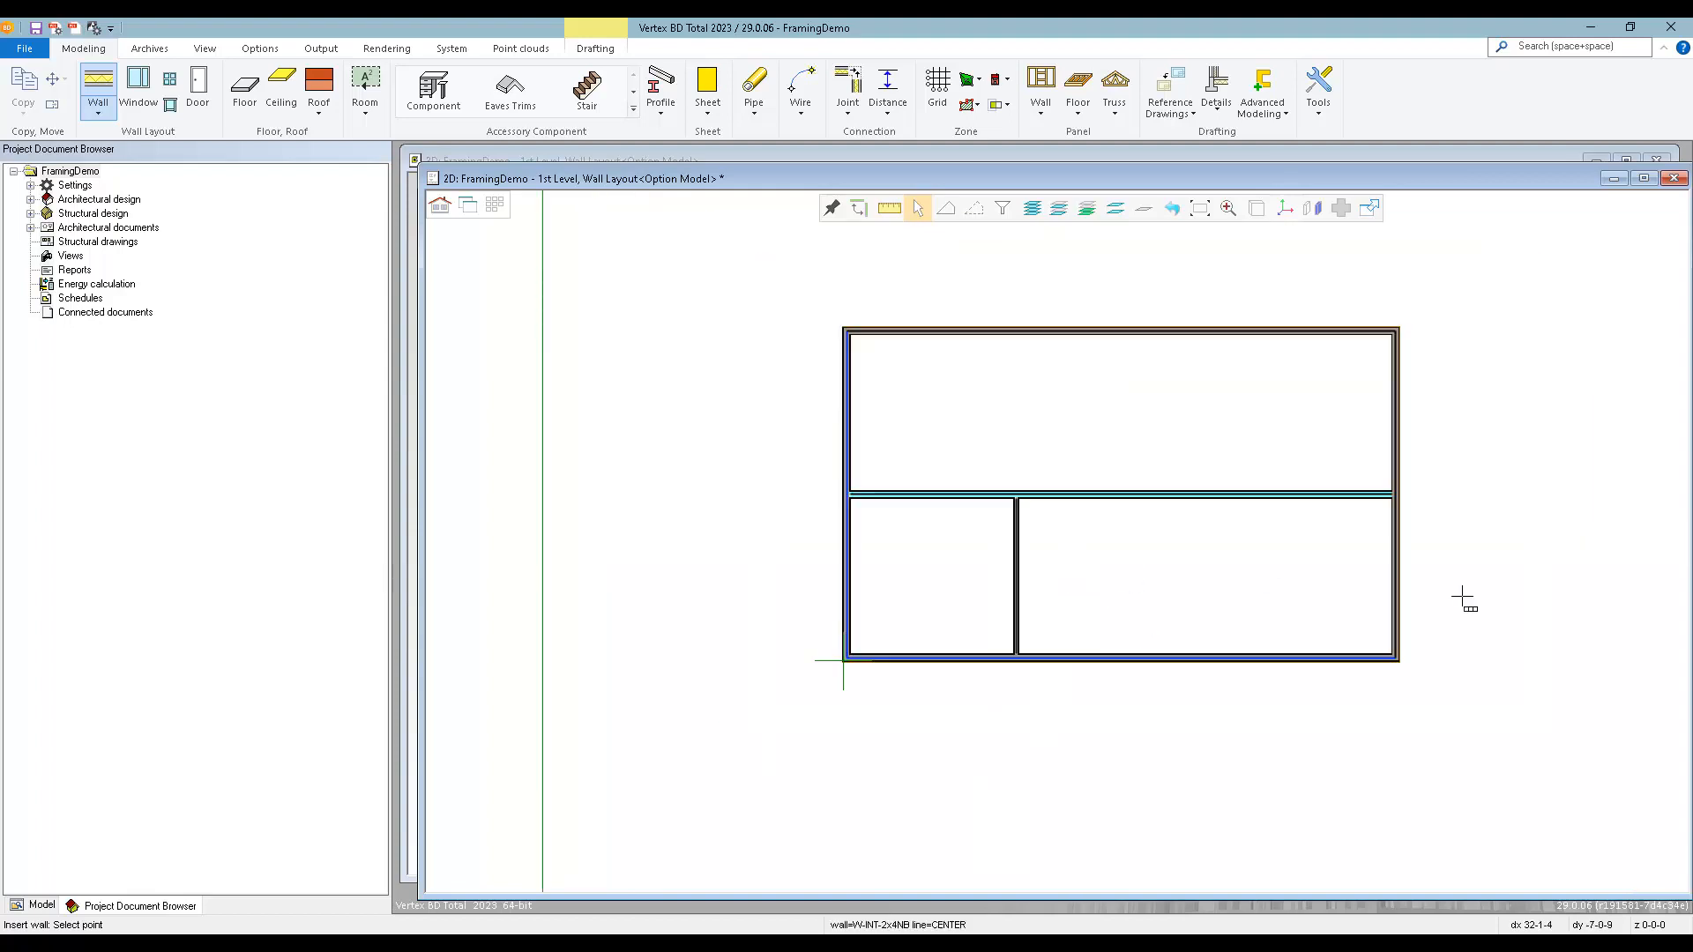
Add two non-bearing partitions between the central bearing wall and the rear exterior wall, one toward each end of the building.
{"action": "scroll", "coordinate": [1172, 506], "scroll_direction": "up", "scroll_amount": 3}
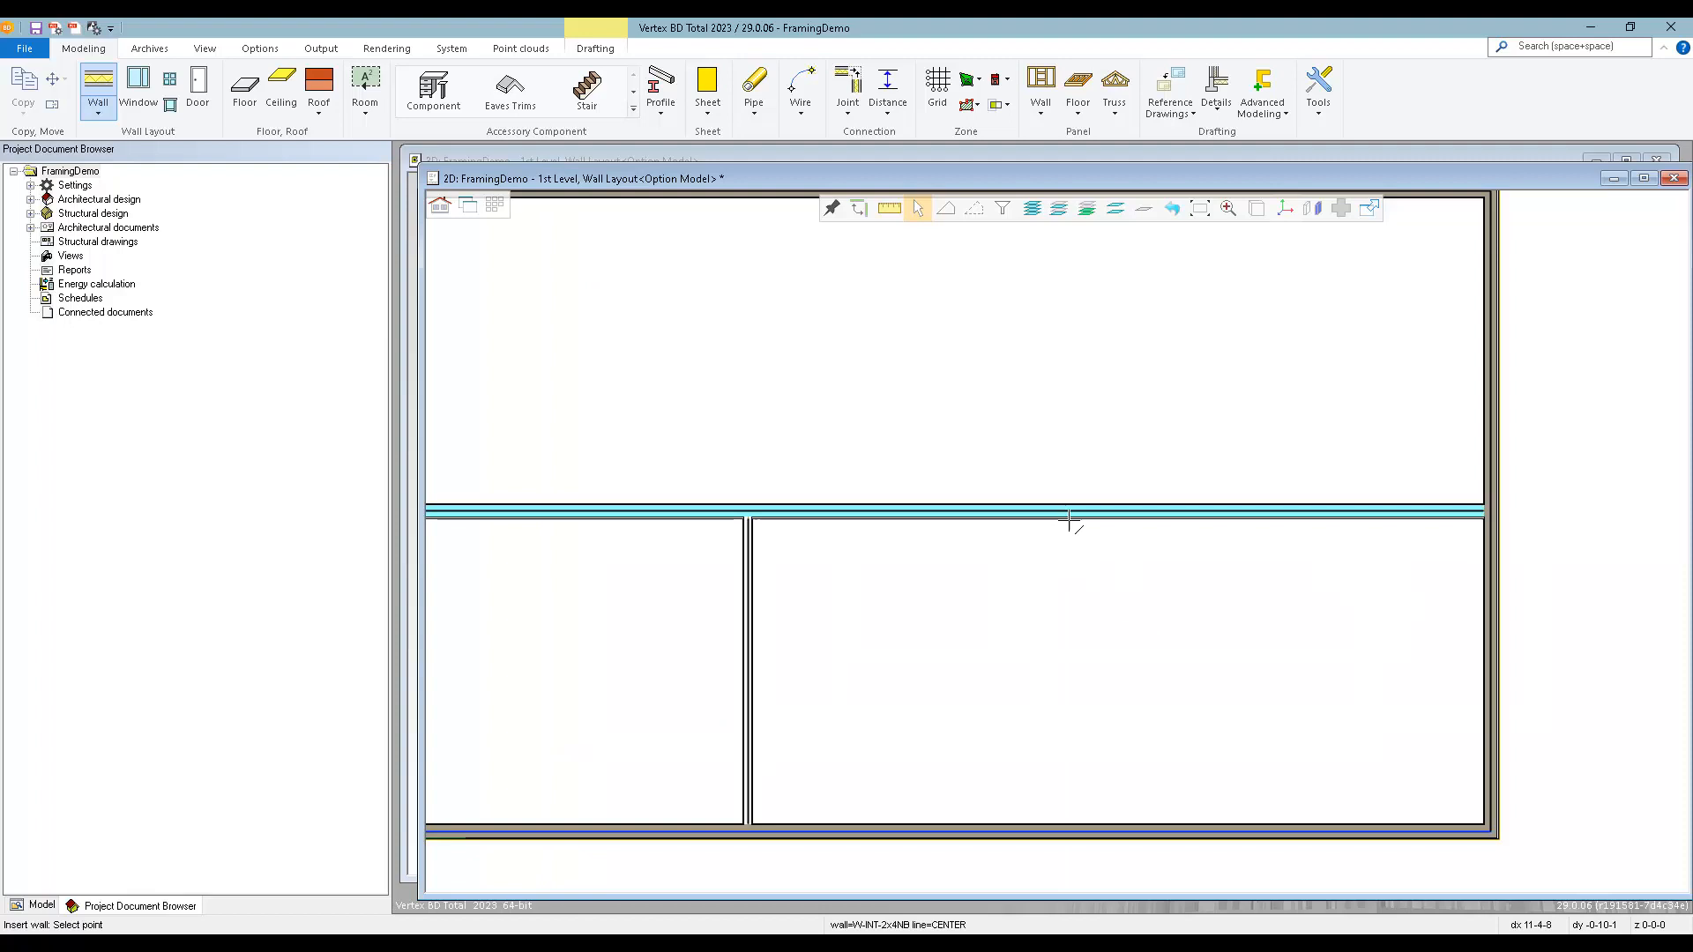
{"action": "left_click", "coordinate": [1151, 513]}
{"action": "scroll", "coordinate": [1134, 484], "scroll_direction": "down", "scroll_amount": 3}
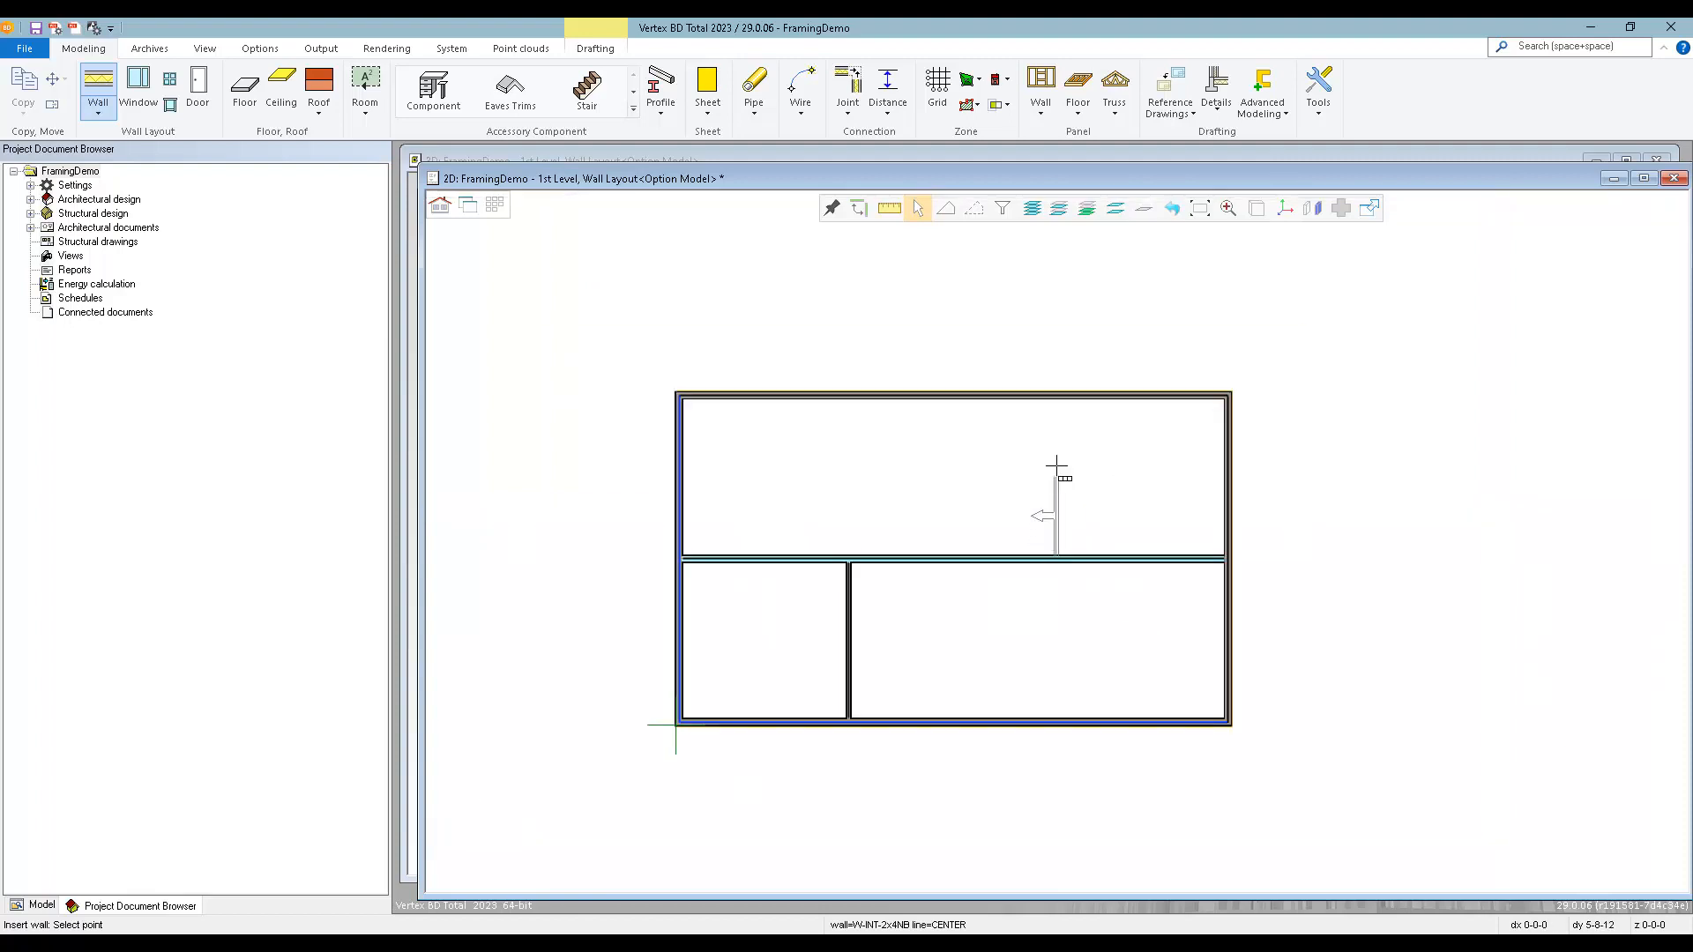
{"action": "left_click", "coordinate": [1058, 402]}
{"action": "scroll", "coordinate": [1068, 552], "scroll_direction": "down", "scroll_amount": 1}
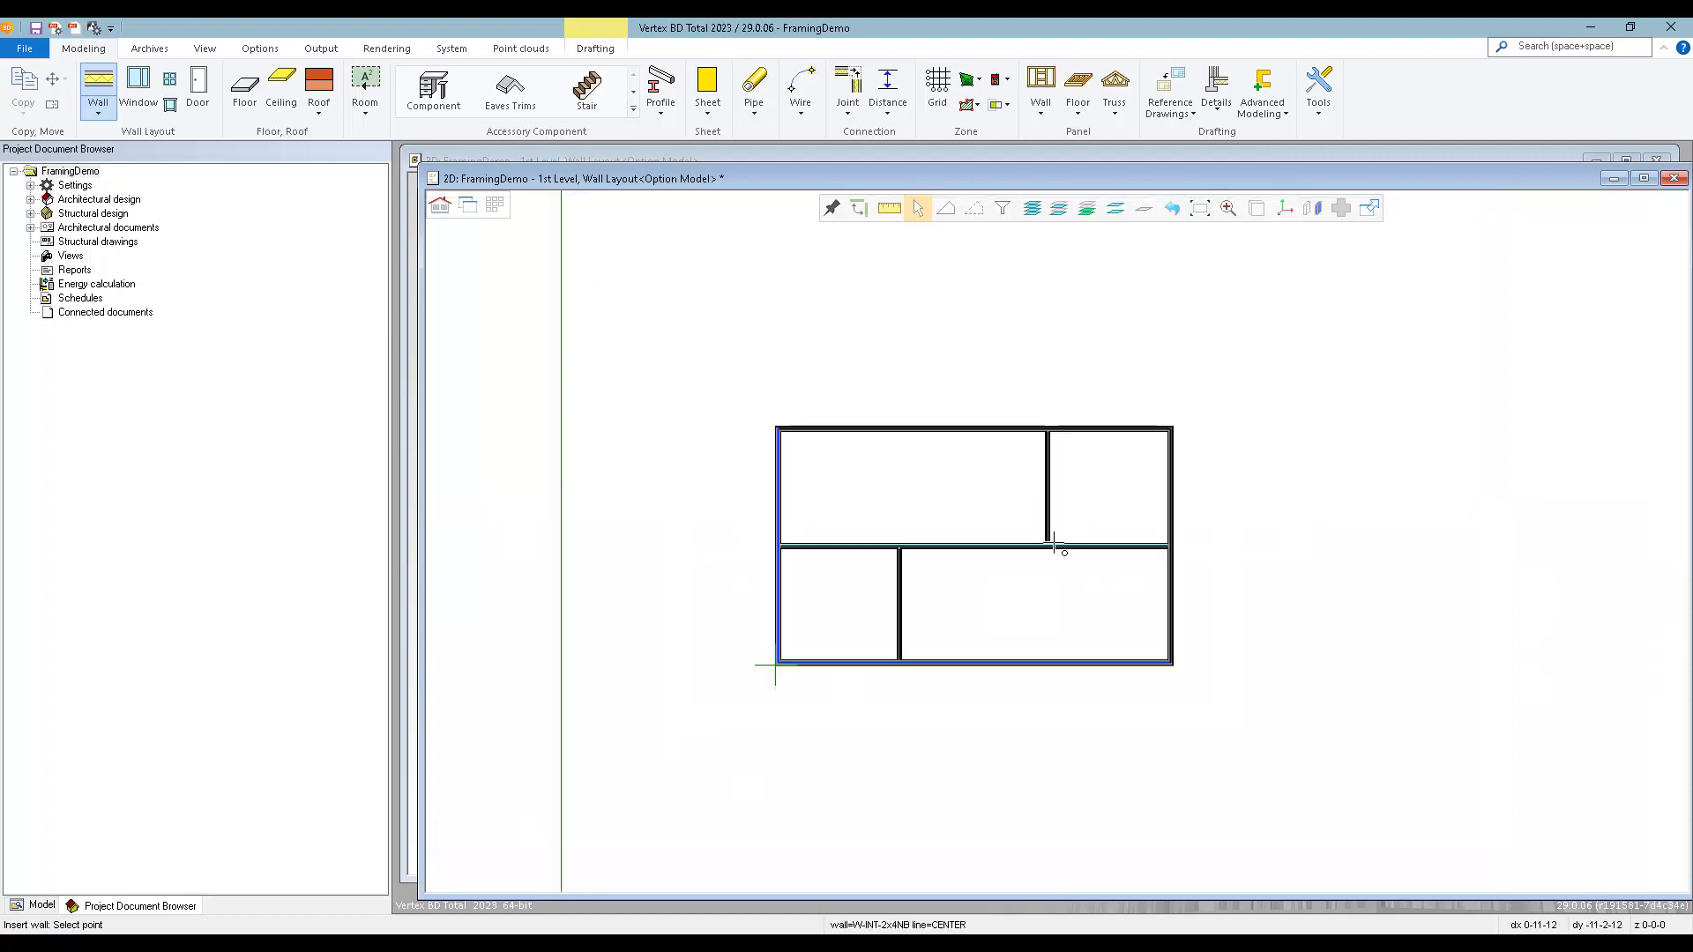
{"action": "scroll", "coordinate": [841, 533], "scroll_direction": "up", "scroll_amount": 1}
{"action": "left_click", "coordinate": [1083, 556]}
{"action": "left_click", "coordinate": [1087, 403]}
{"action": "scroll", "coordinate": [1058, 548], "scroll_direction": "down", "scroll_amount": 1}
{"action": "scroll", "coordinate": [1058, 544], "scroll_direction": "up", "scroll_amount": 1}
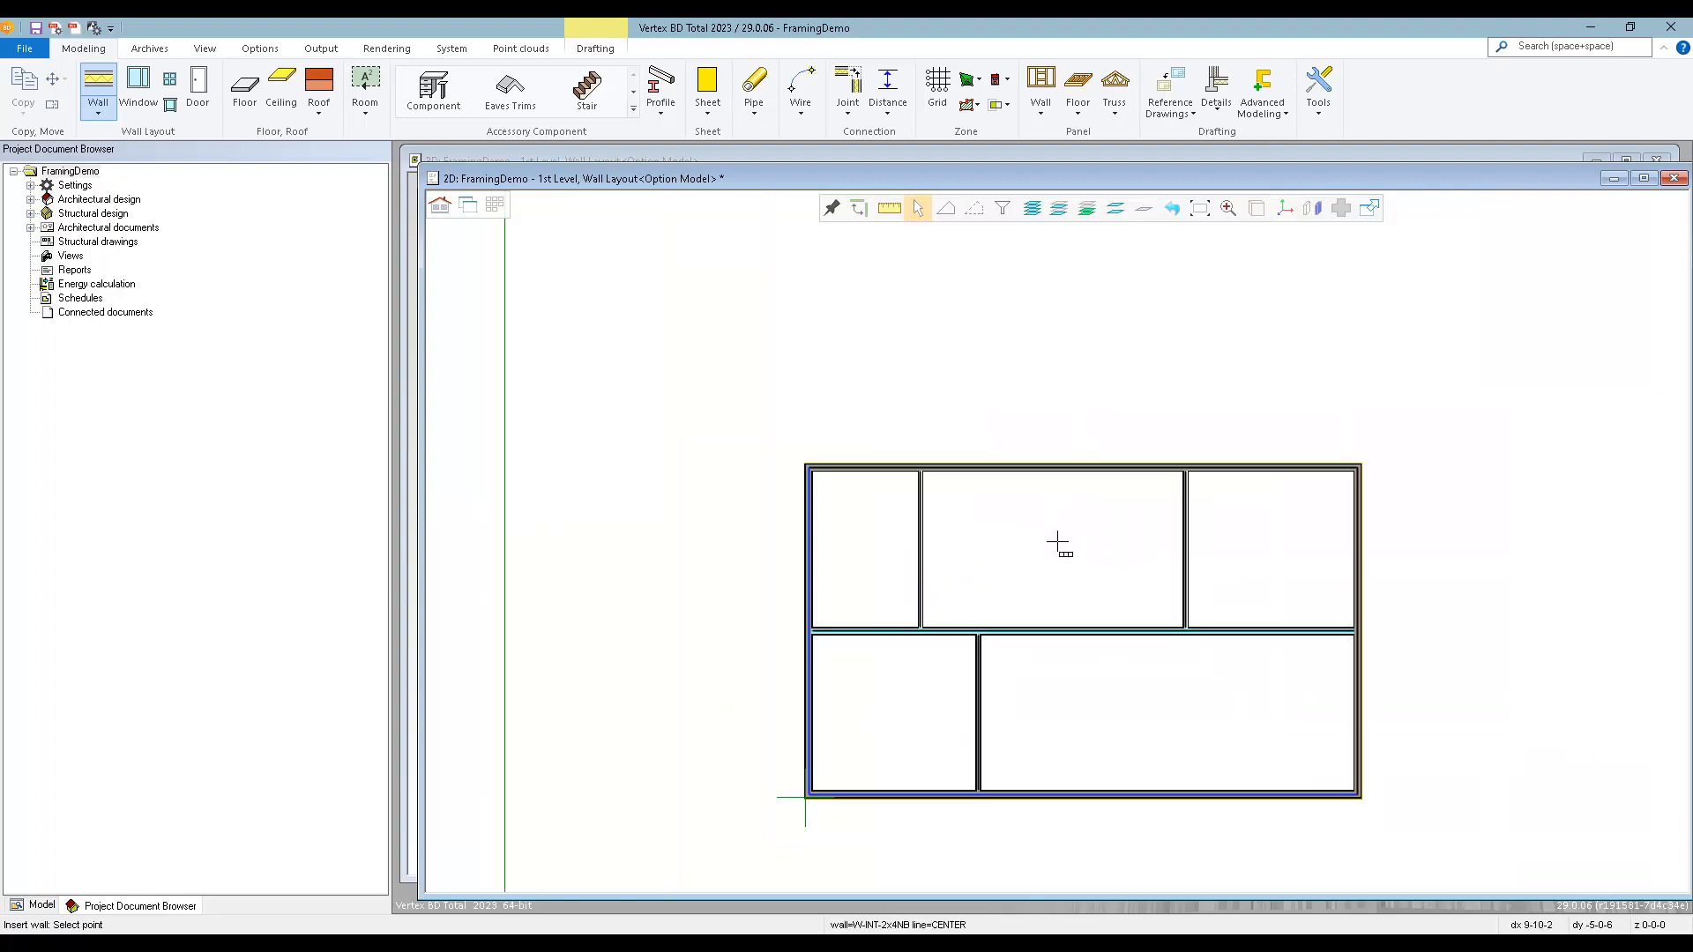
{"action": "key", "text": "Escape"}
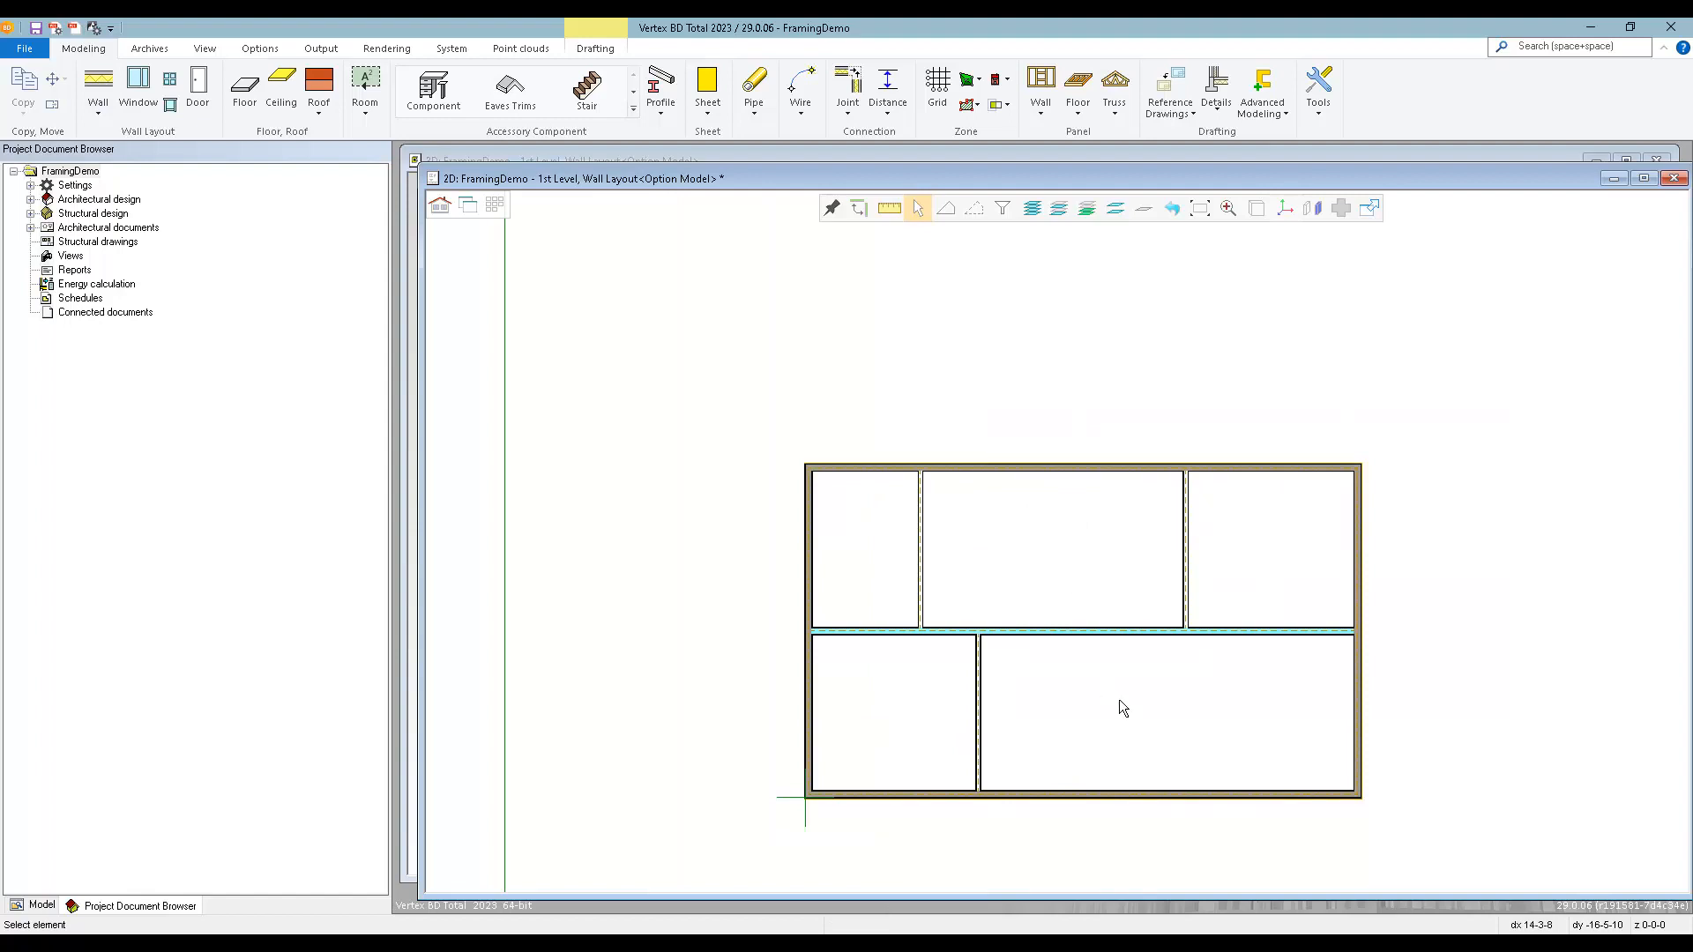
Show the 3D model of the 1st level and examine the wall layout from above.
{"action": "key", "text": "ctrl+Tab"}
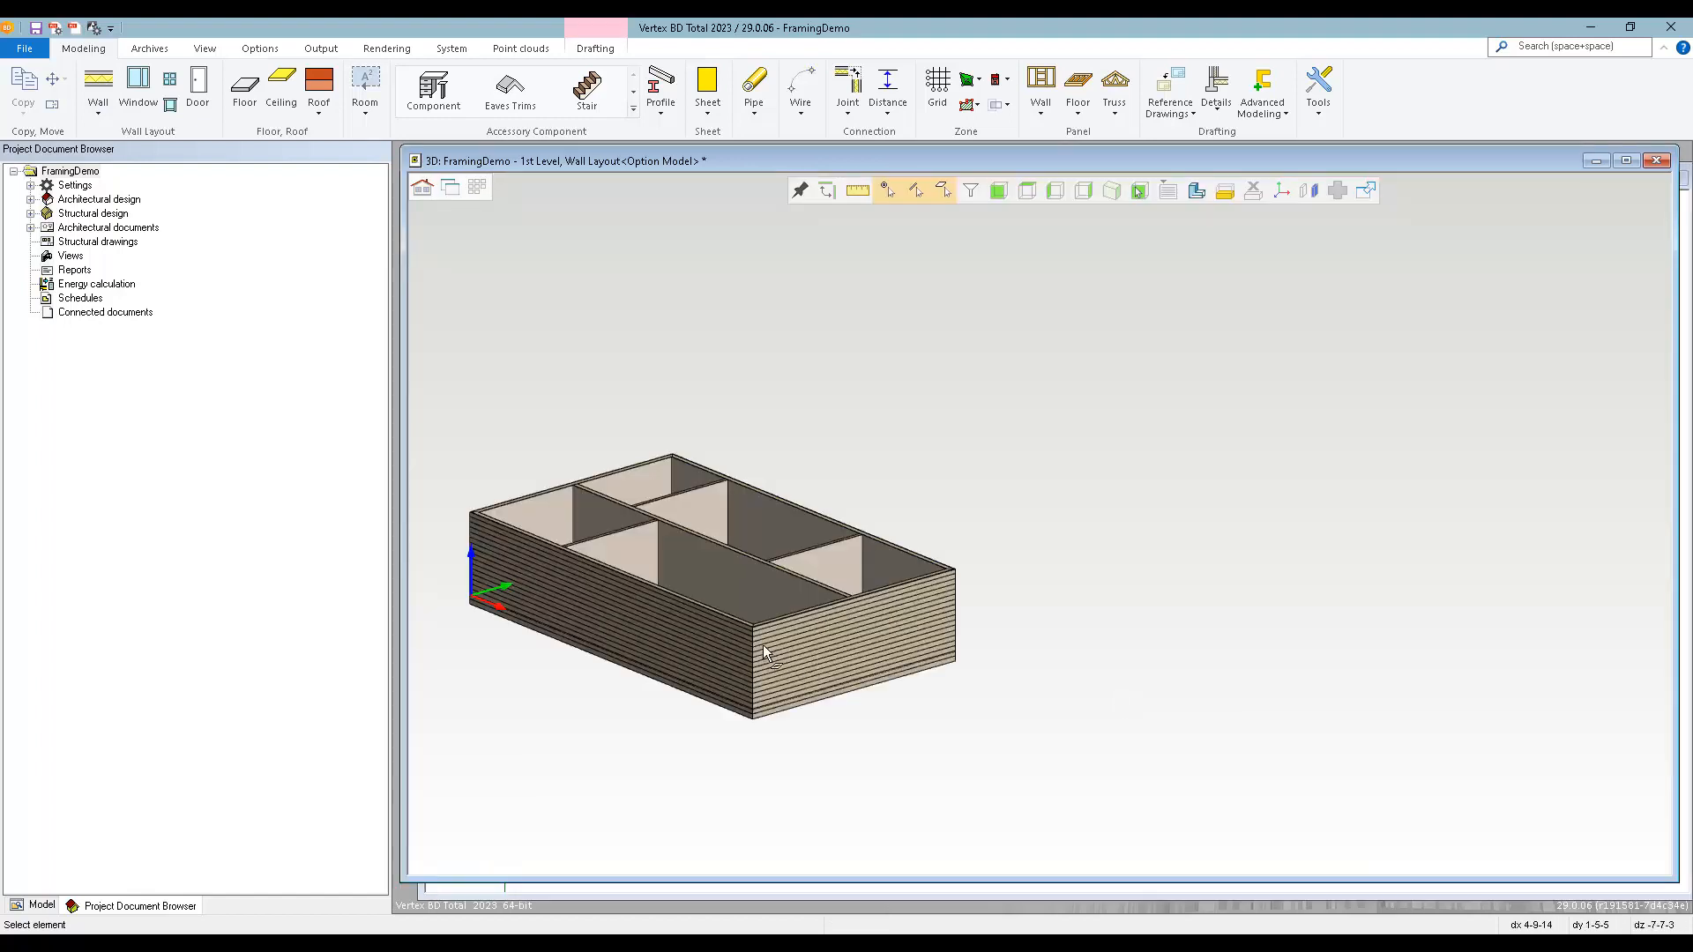
{"action": "scroll", "coordinate": [765, 647], "scroll_direction": "down", "scroll_amount": 2}
{"action": "scroll", "coordinate": [985, 455], "scroll_direction": "up", "scroll_amount": 2}
{"action": "middle_click_drag", "start_coordinate": [1064, 601], "coordinate": [1126, 616]}
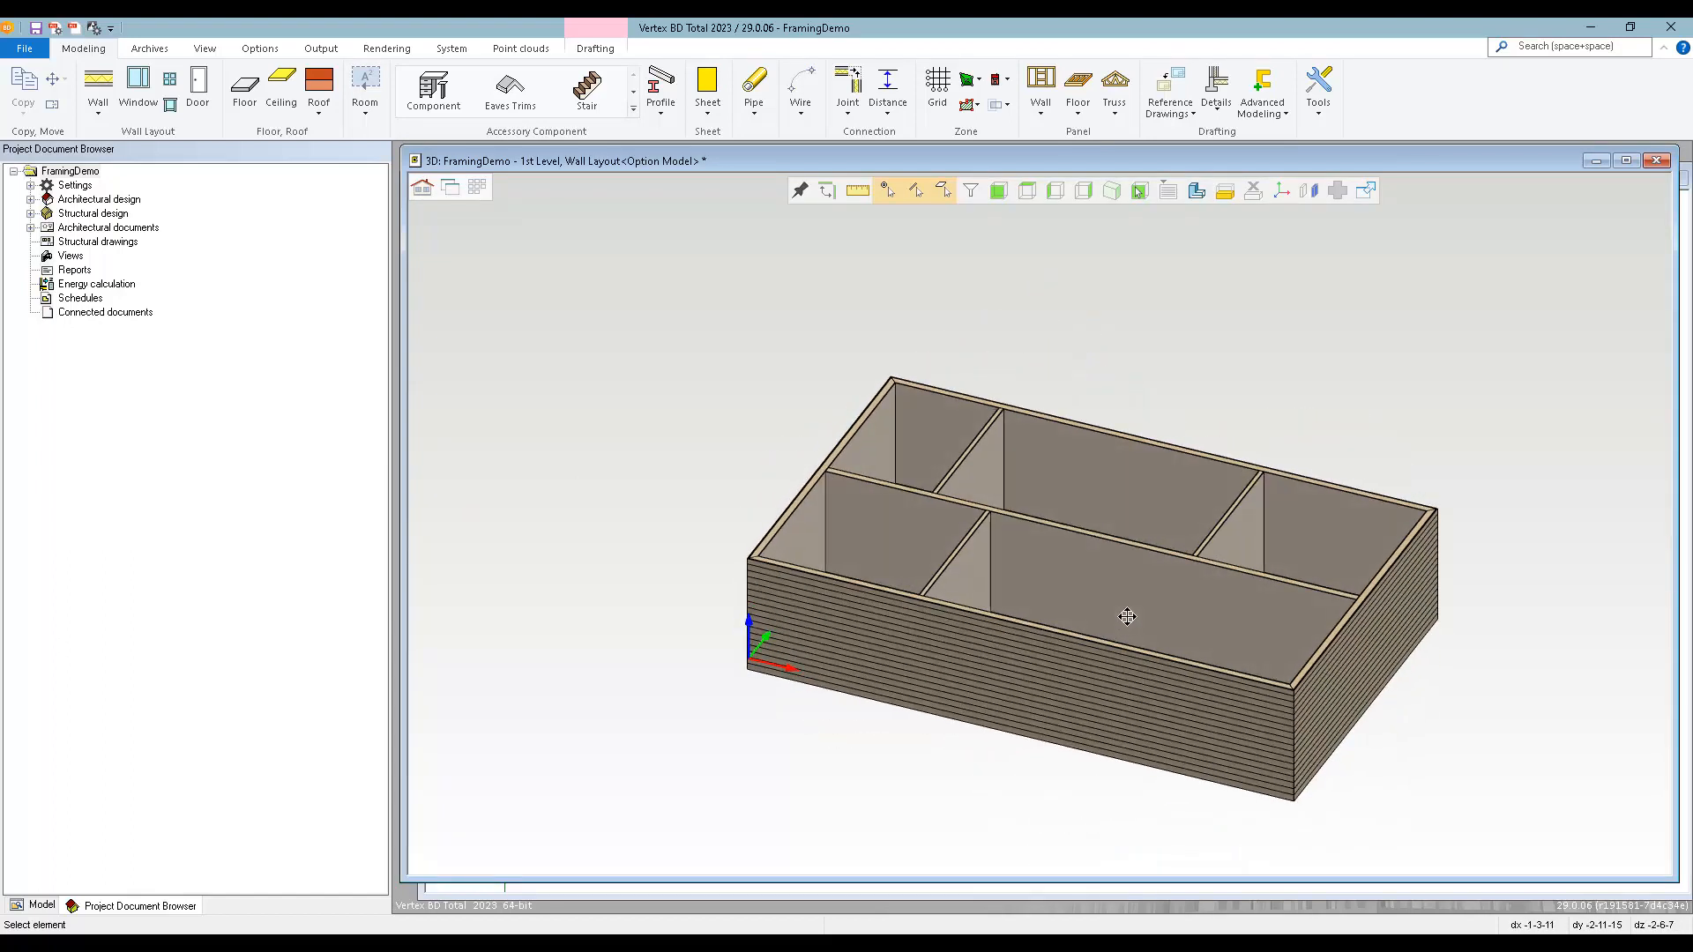
Return to the 2D floor plan and move the end exterior wall farthest from the origin 24" outward.
{"action": "key", "text": "ctrl+Tab"}
{"action": "scroll", "coordinate": [1140, 744], "scroll_direction": "down", "scroll_amount": 2}
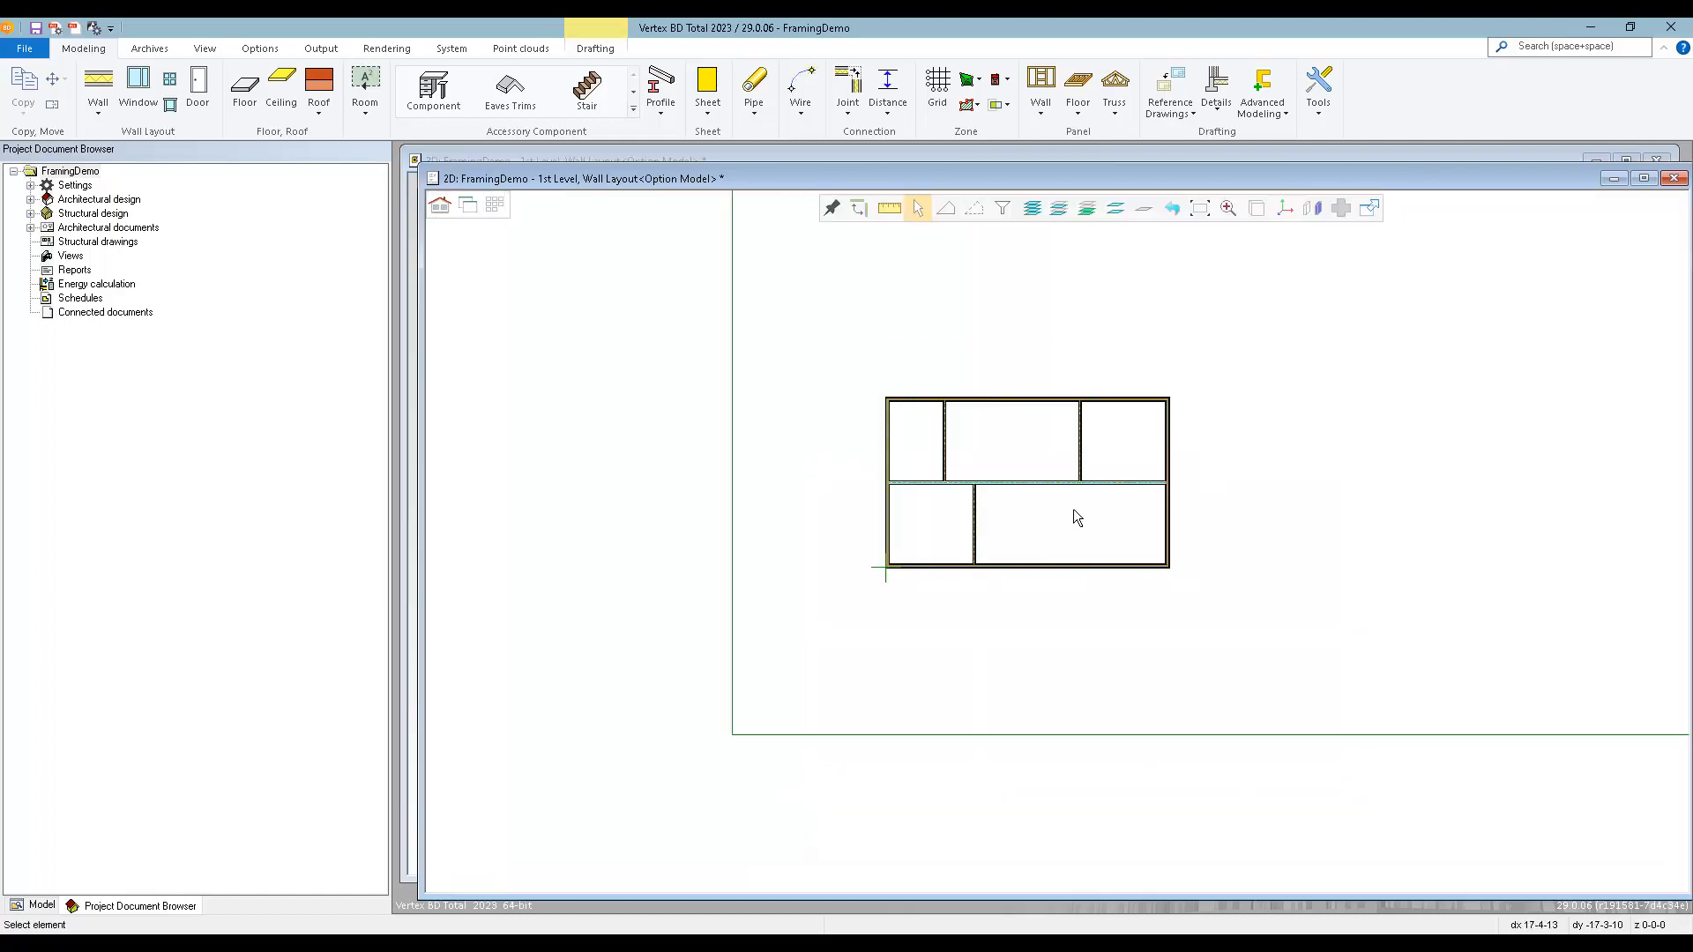
{"action": "scroll", "coordinate": [1072, 509], "scroll_direction": "up", "scroll_amount": 2}
{"action": "left_click", "coordinate": [1249, 591]}
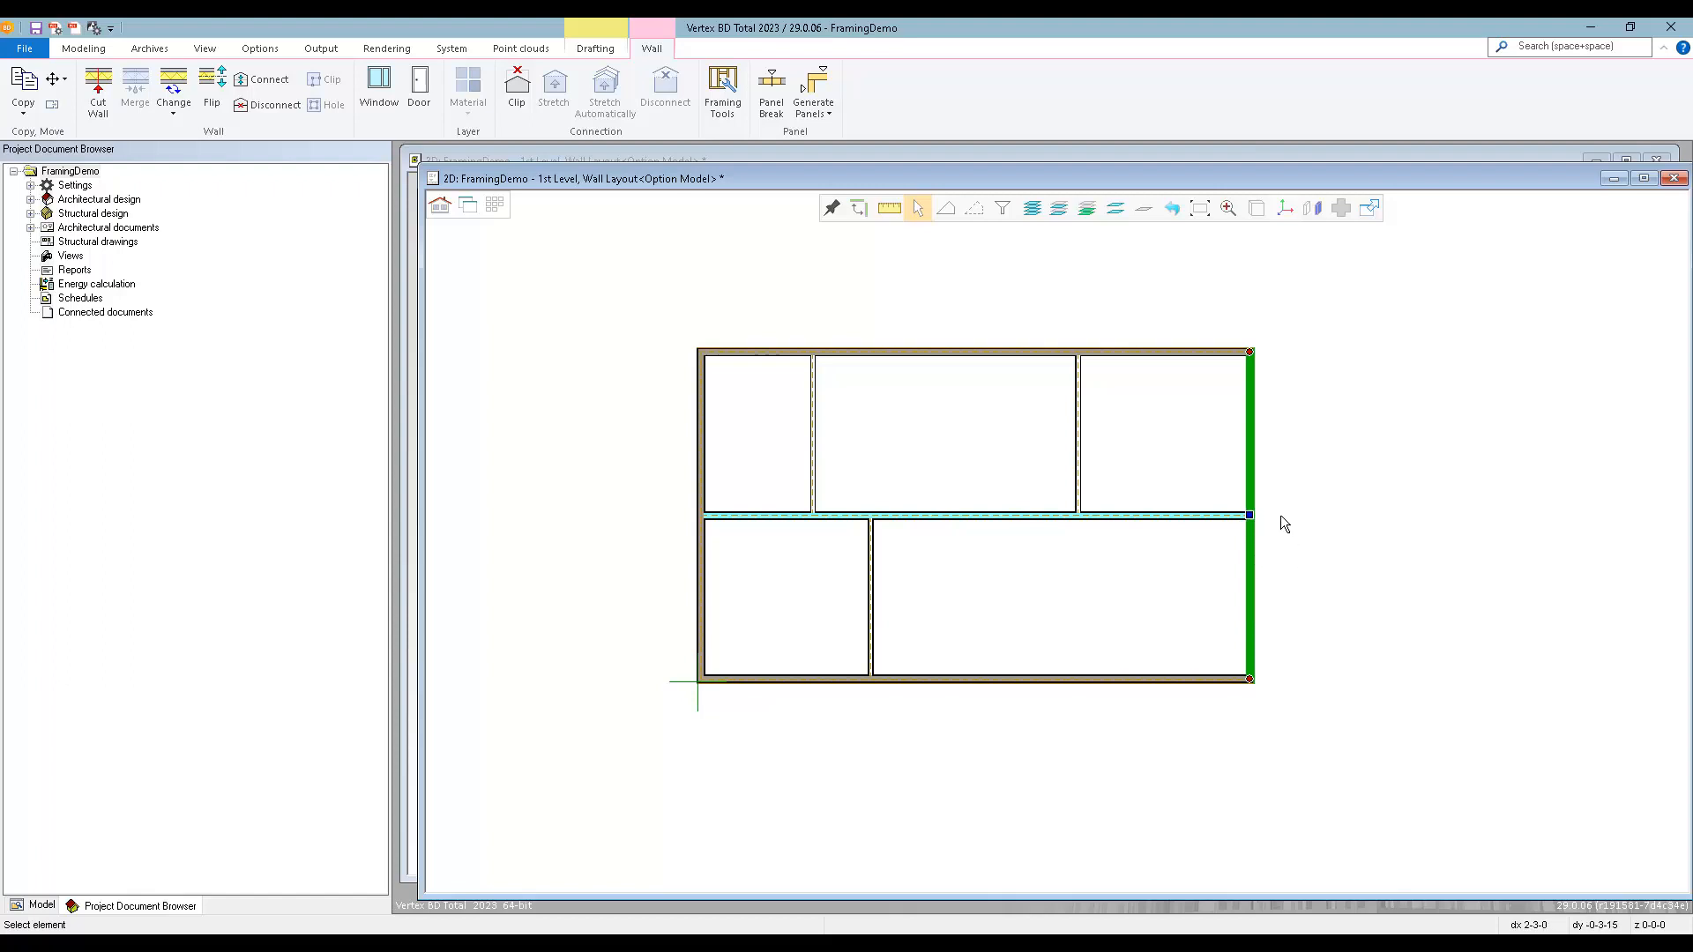
{"action": "left_click", "coordinate": [1251, 515]}
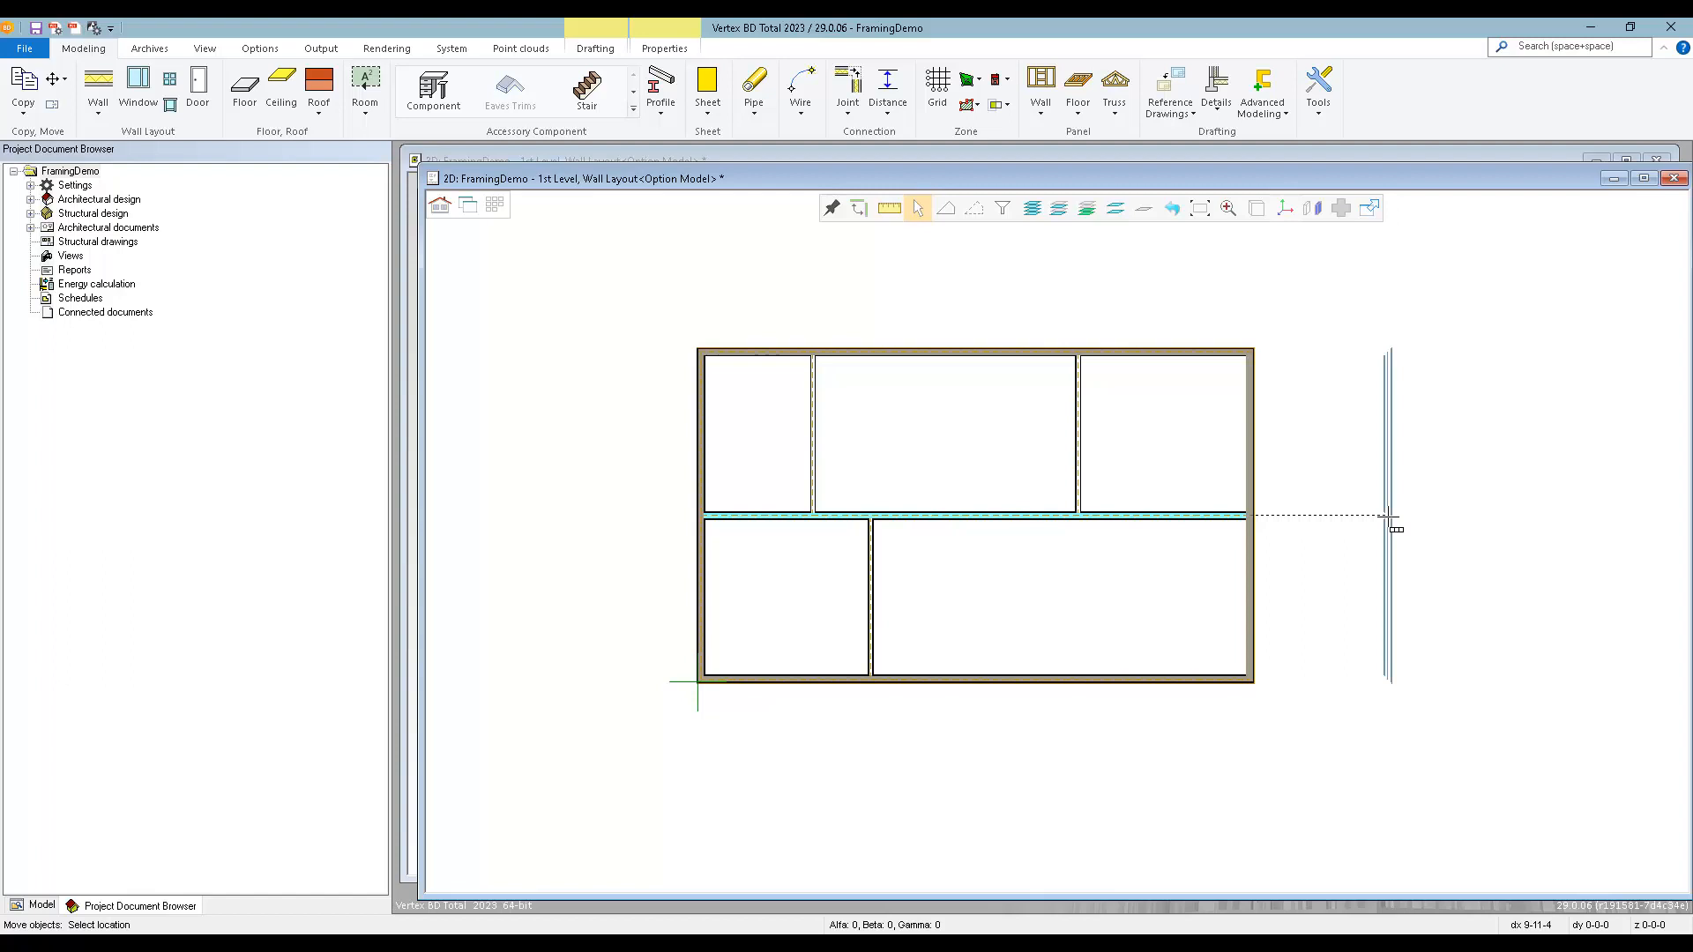
{"action": "type", "text": "24"}
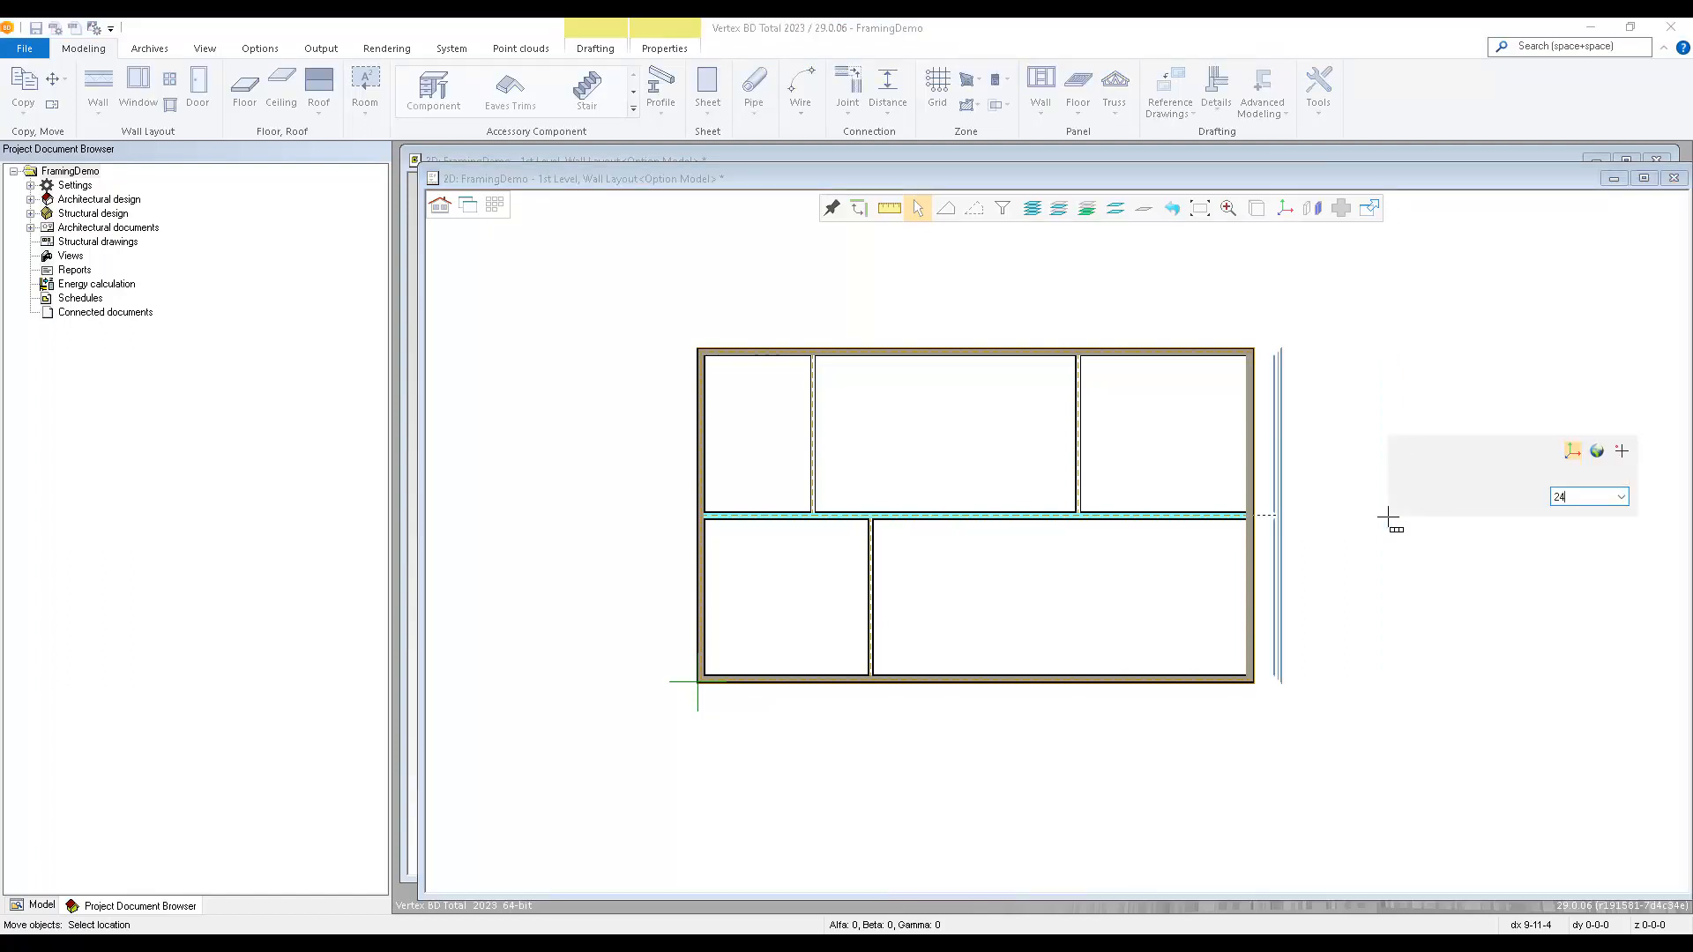
{"action": "key", "text": "Return"}
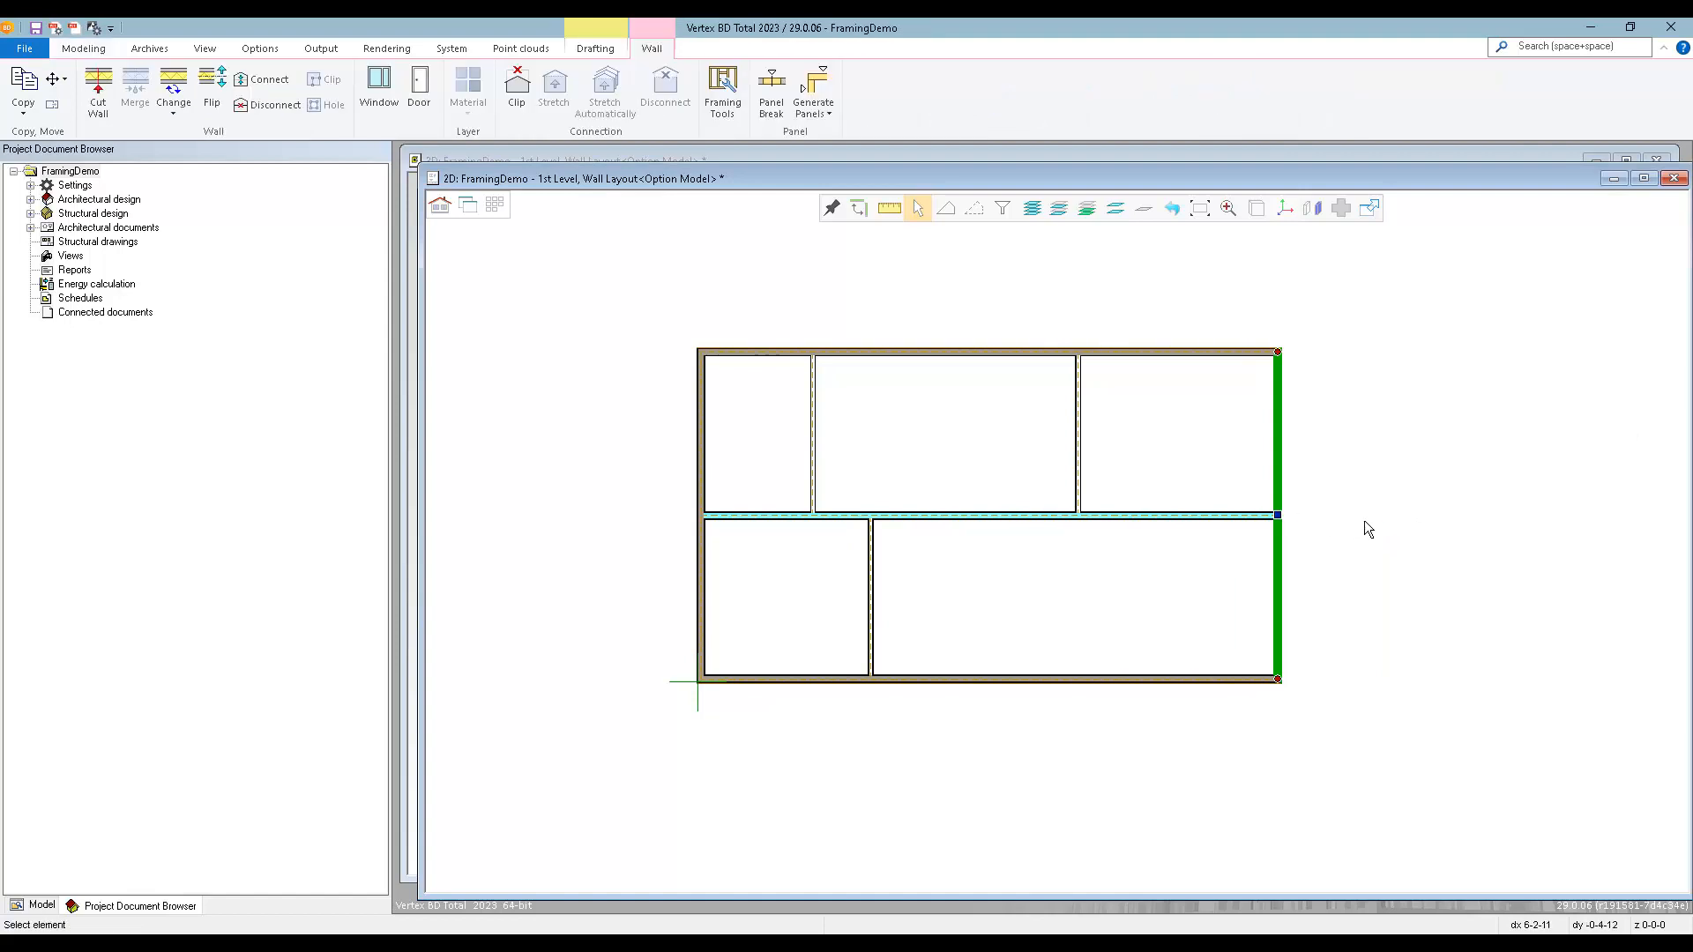
{"action": "key", "text": "Escape"}
Examine the connections of the moved exterior wall and the end-point options of the central bearing wall.
{"action": "scroll", "coordinate": [1285, 377], "scroll_direction": "up", "scroll_amount": 3}
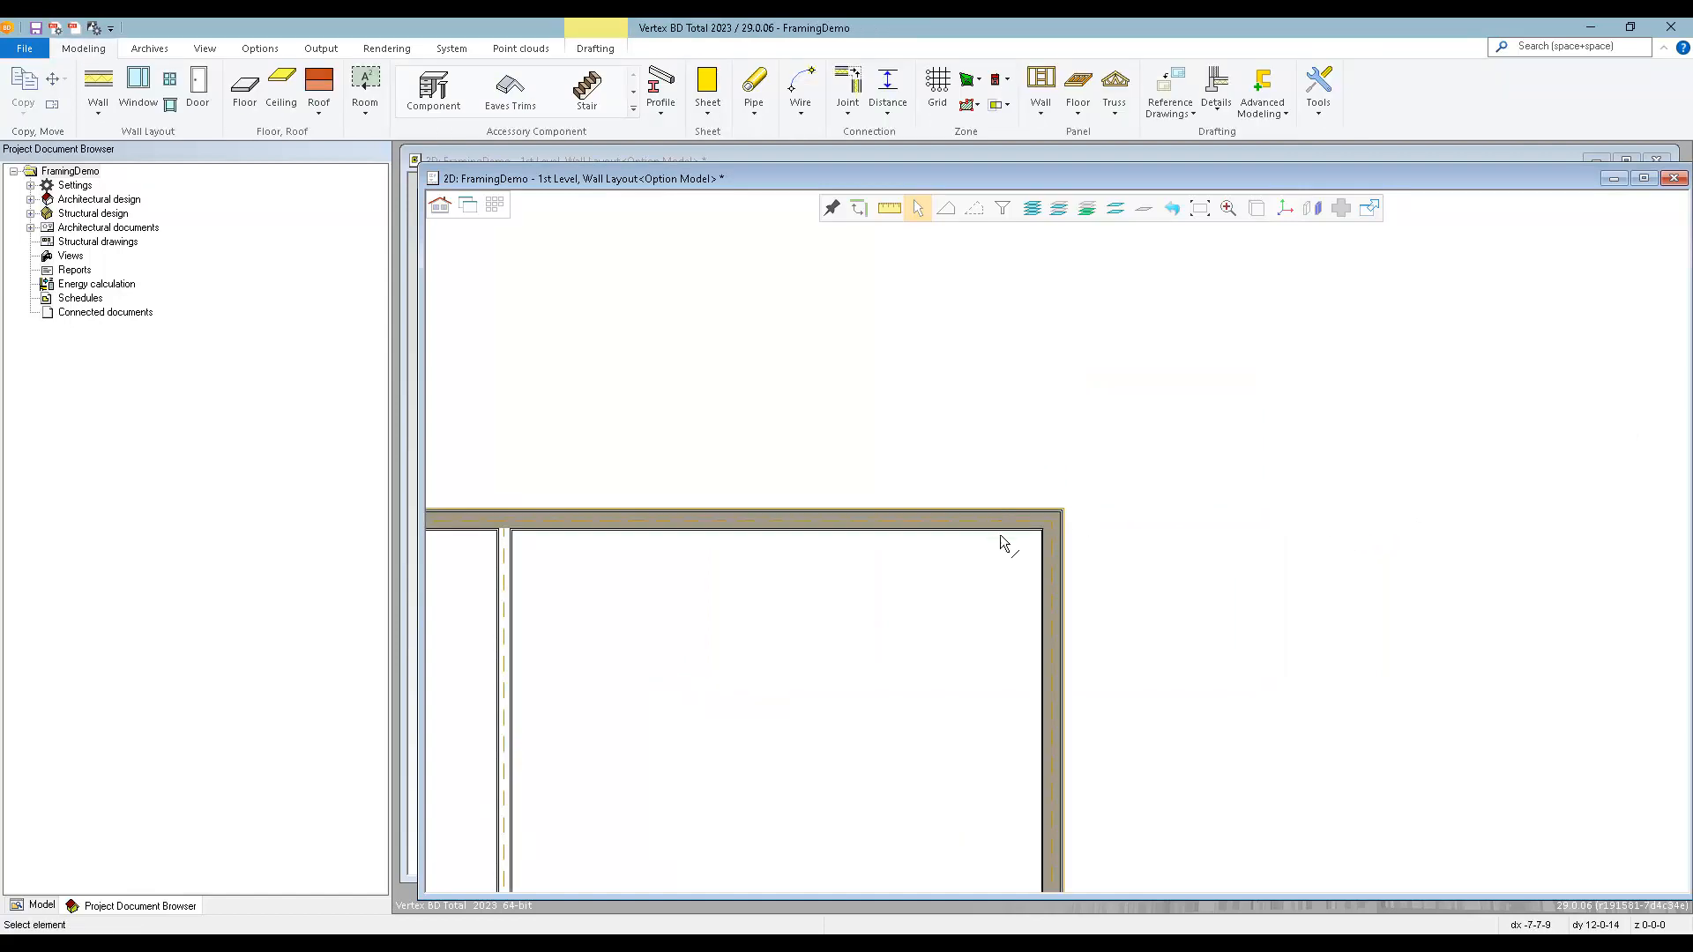
{"action": "scroll", "coordinate": [1057, 542], "scroll_direction": "down", "scroll_amount": 2}
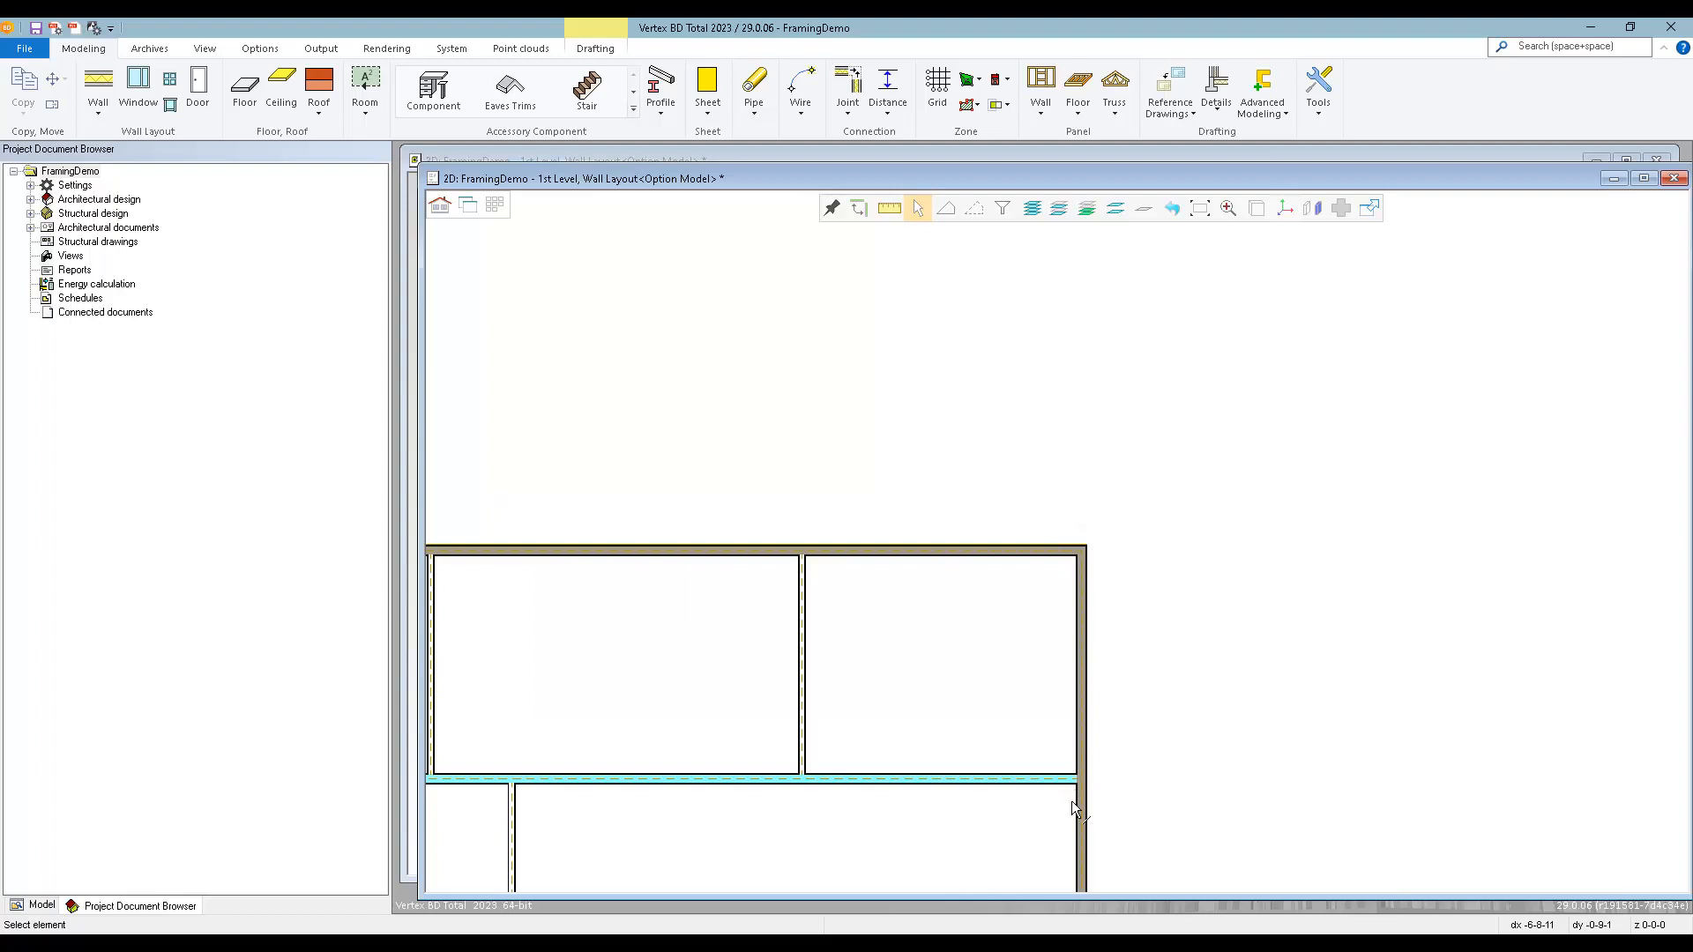
{"action": "scroll", "coordinate": [1055, 545], "scroll_direction": "down", "scroll_amount": 1}
{"action": "scroll", "coordinate": [1062, 553], "scroll_direction": "up", "scroll_amount": 1}
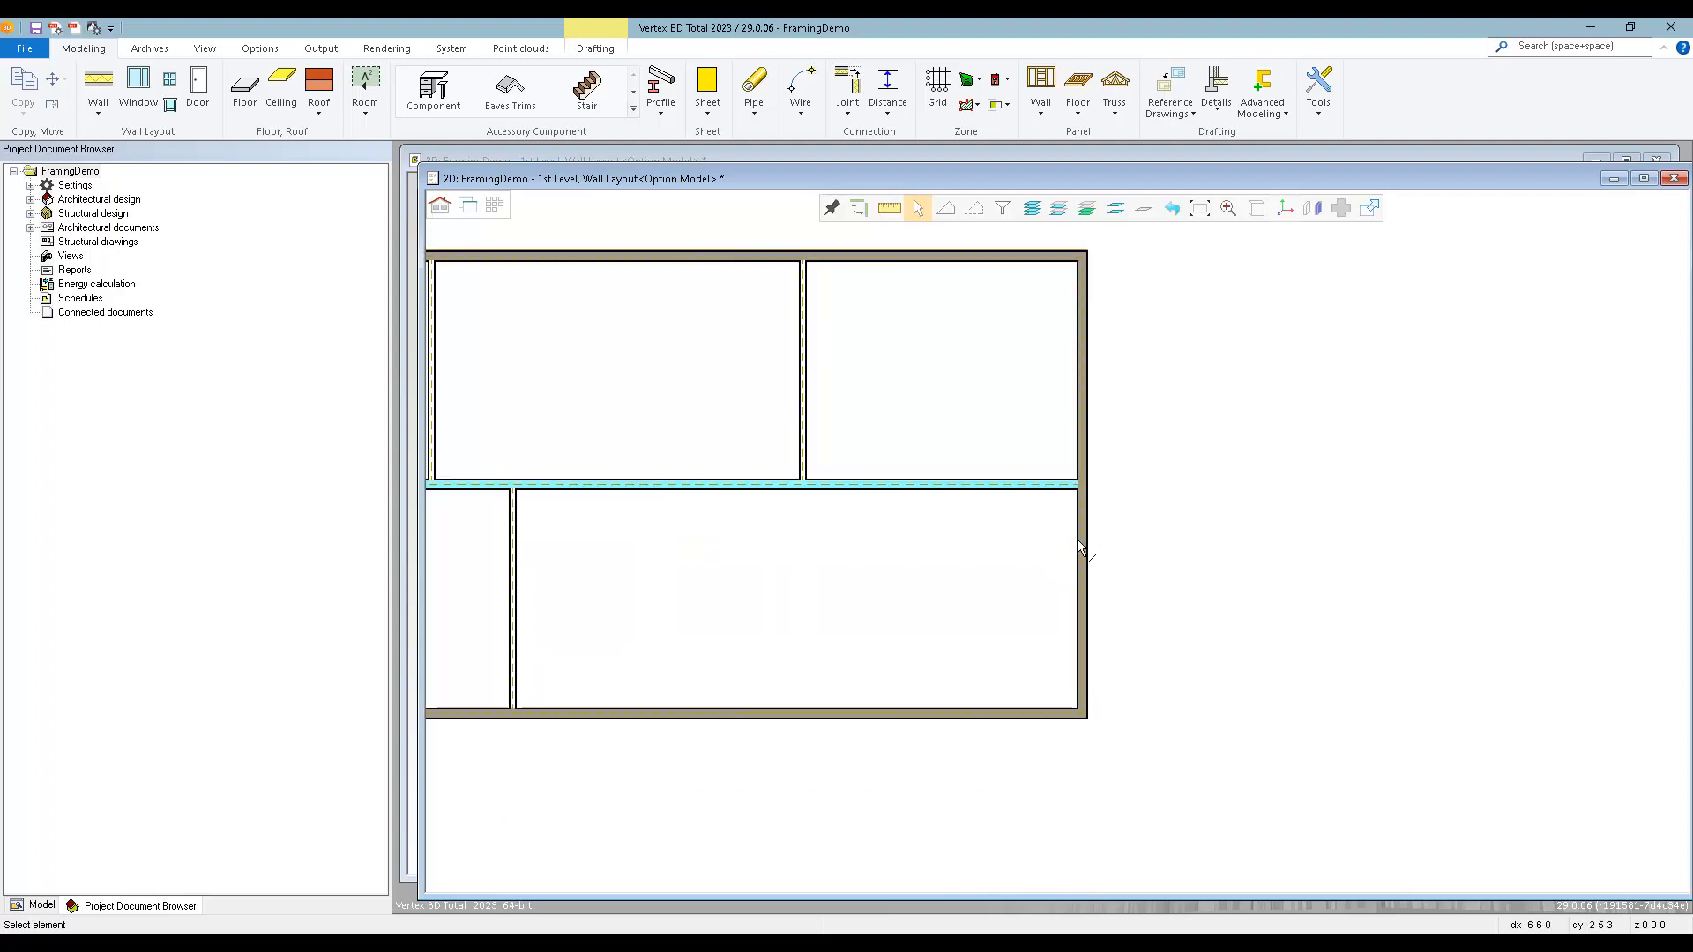
{"action": "left_click", "coordinate": [1035, 485]}
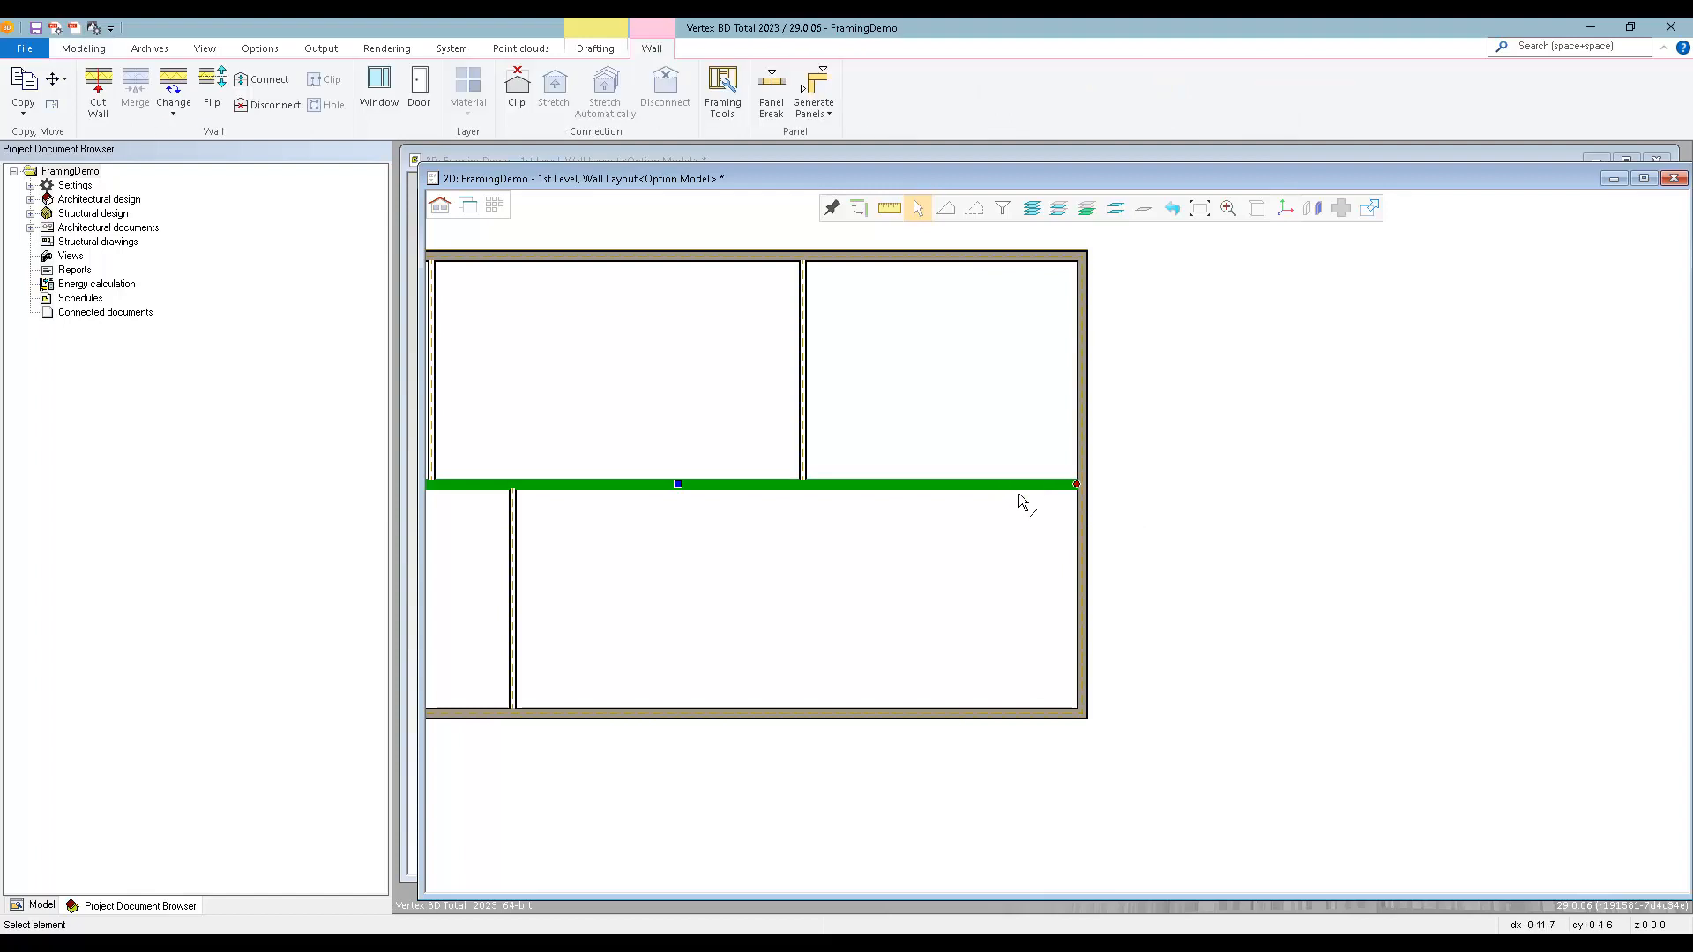
{"action": "mouse_move", "coordinate": [1077, 484]}
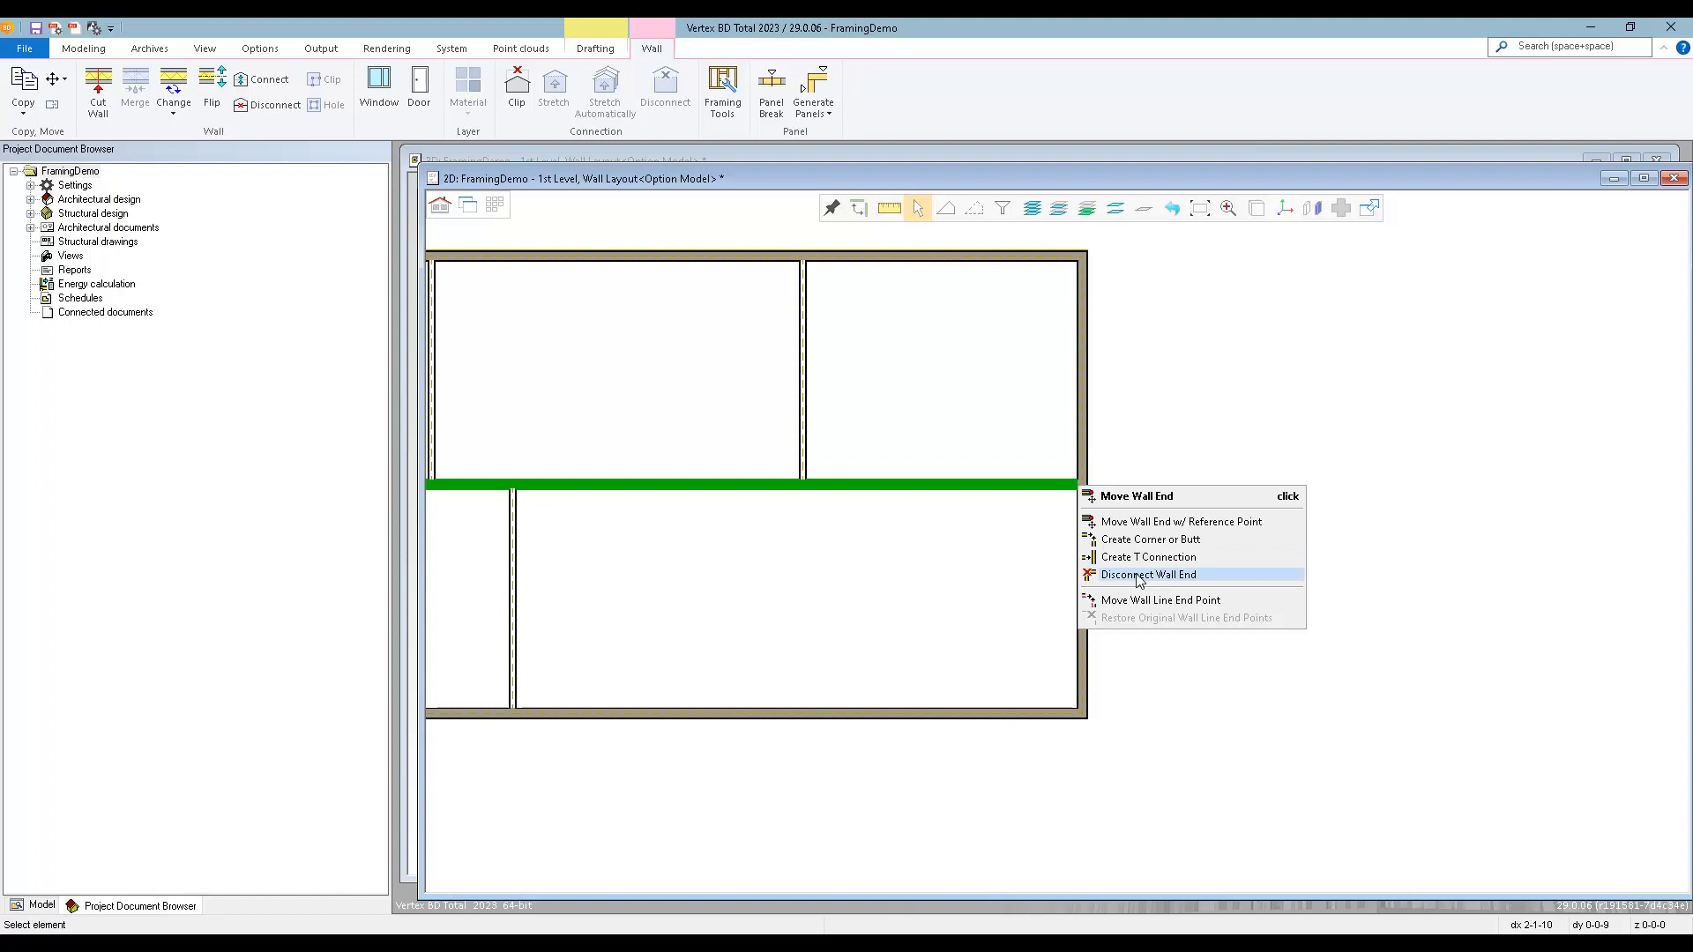
{"action": "left_click", "coordinate": [977, 550]}
{"action": "left_click", "coordinate": [908, 569]}
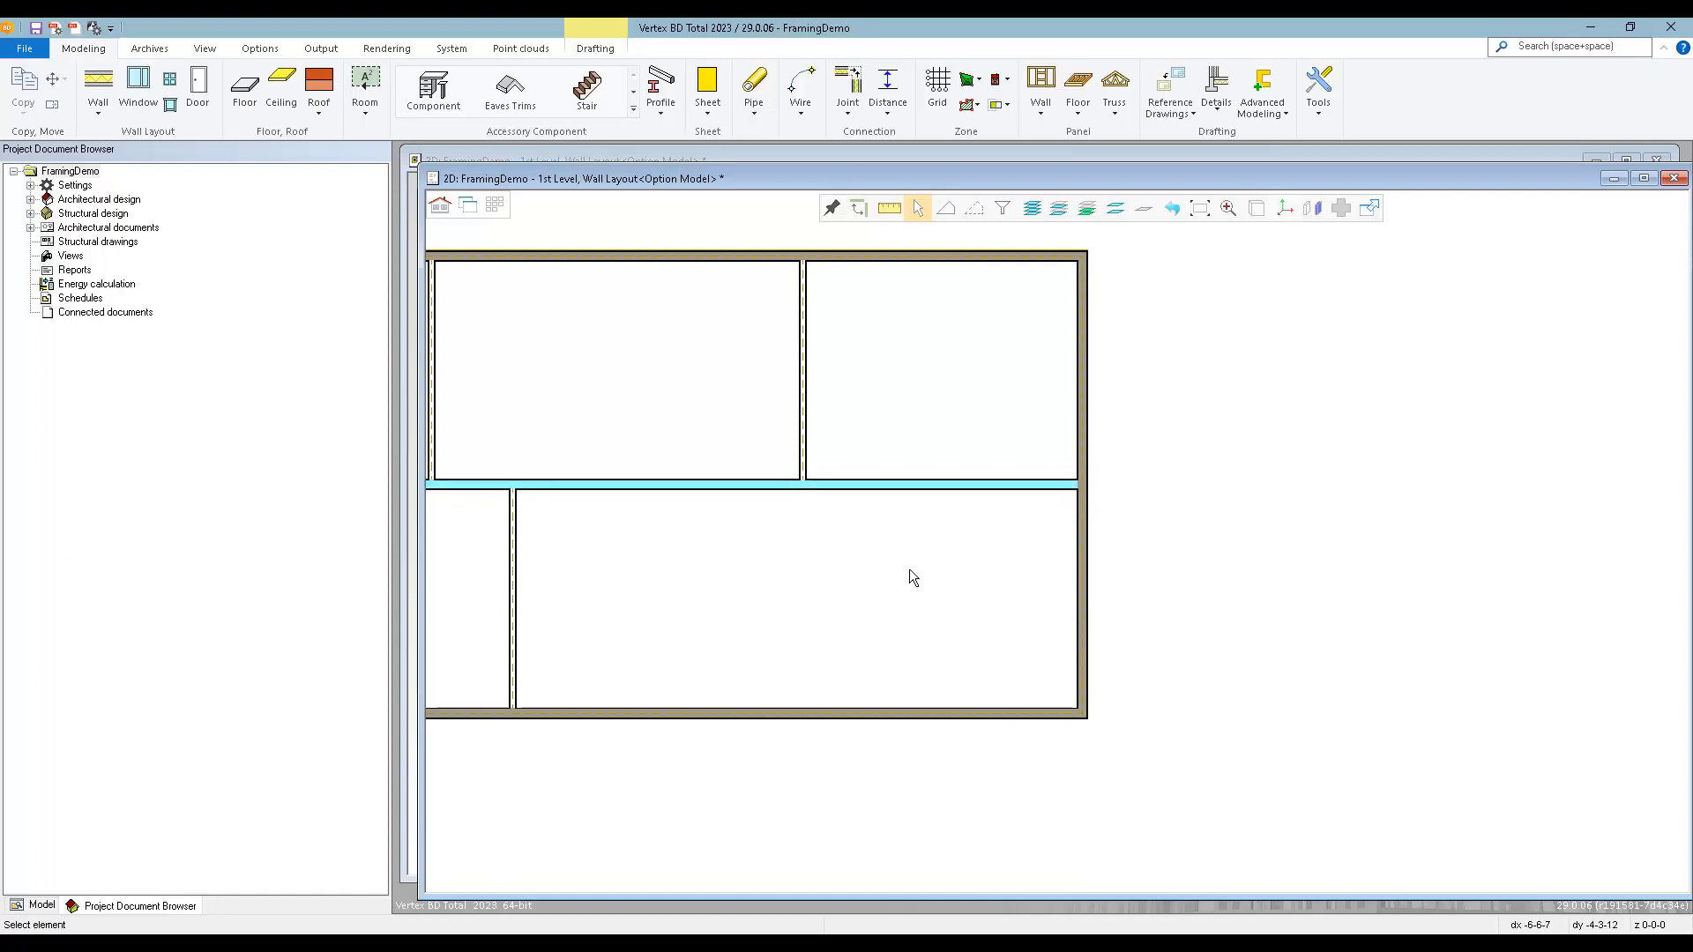
Choose the WIN-4036 window from the project library's Clad Picture folder for placement, keeping its default parameters.
{"action": "scroll", "coordinate": [908, 568], "scroll_direction": "down", "scroll_amount": 2}
{"action": "middle_click_drag", "start_coordinate": [908, 569], "coordinate": [1207, 588]}
{"action": "left_click", "coordinate": [139, 88]}
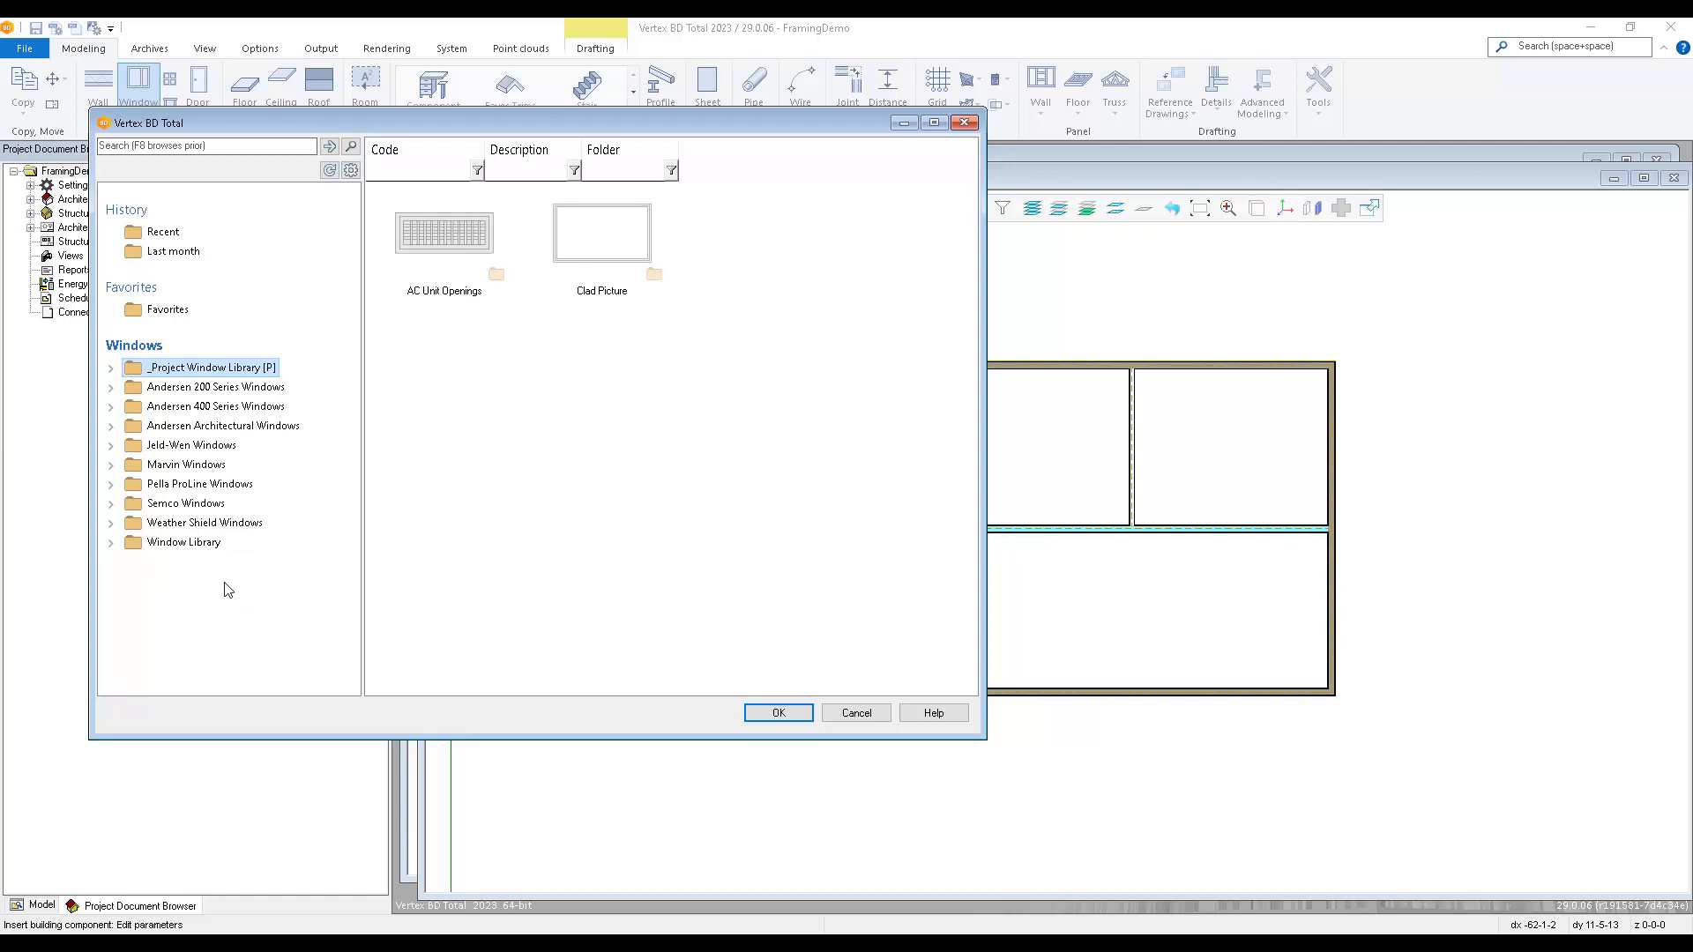
{"action": "double_click", "coordinate": [601, 253]}
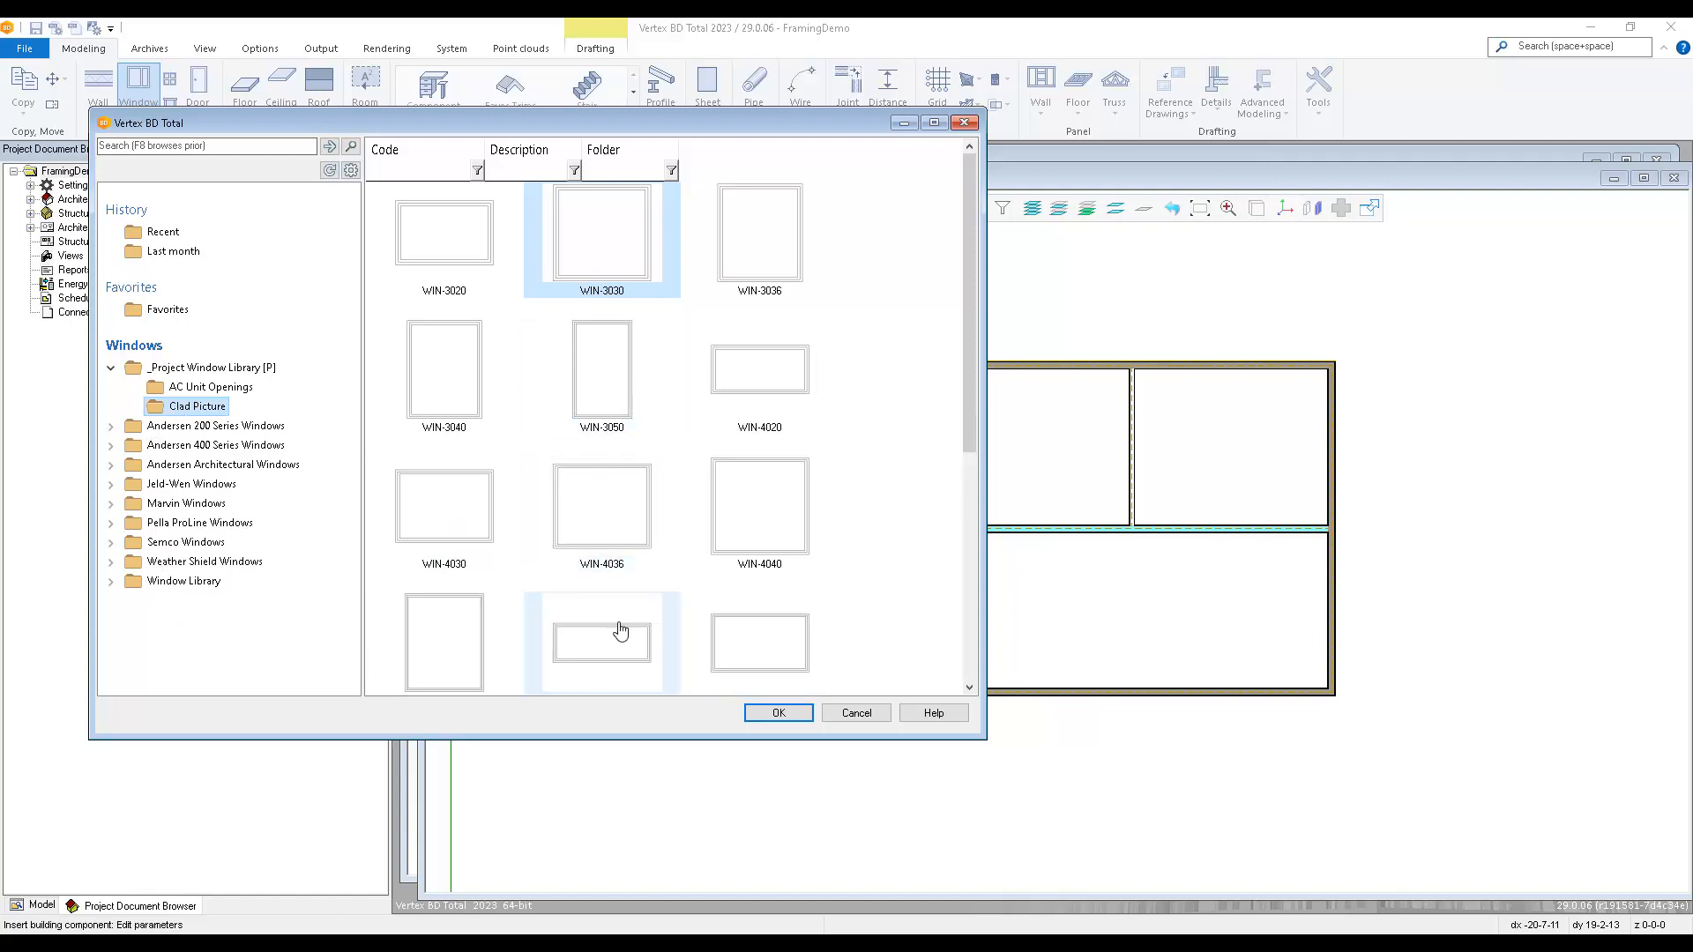
{"action": "double_click", "coordinate": [596, 517]}
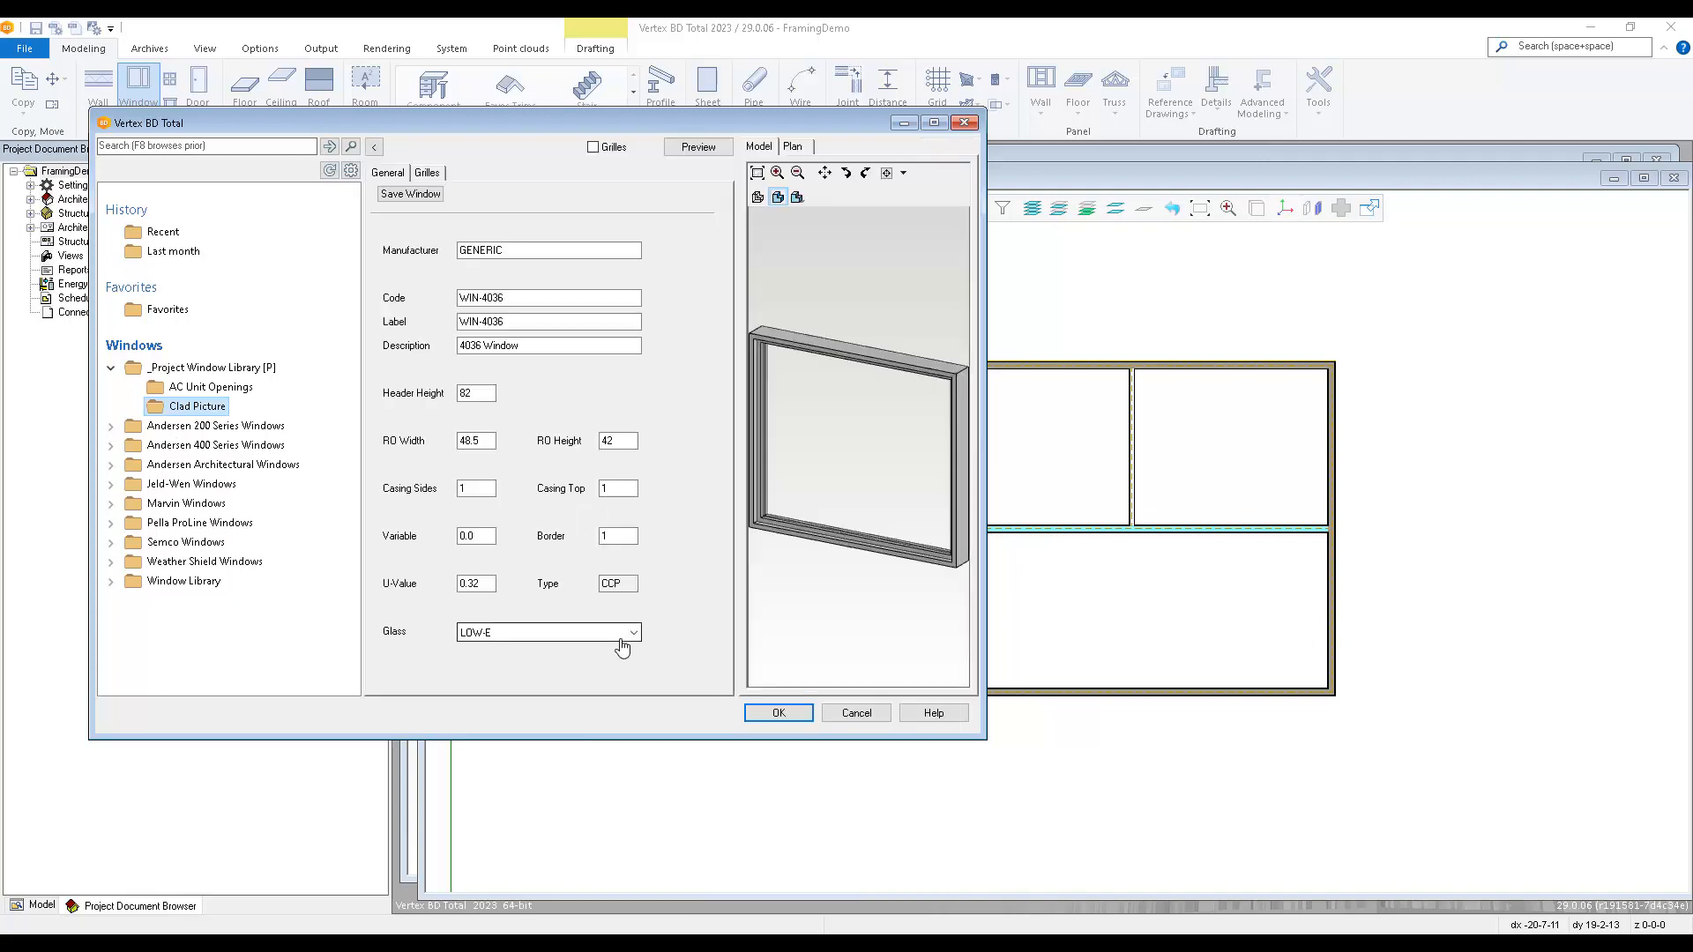
{"action": "left_click", "coordinate": [793, 711]}
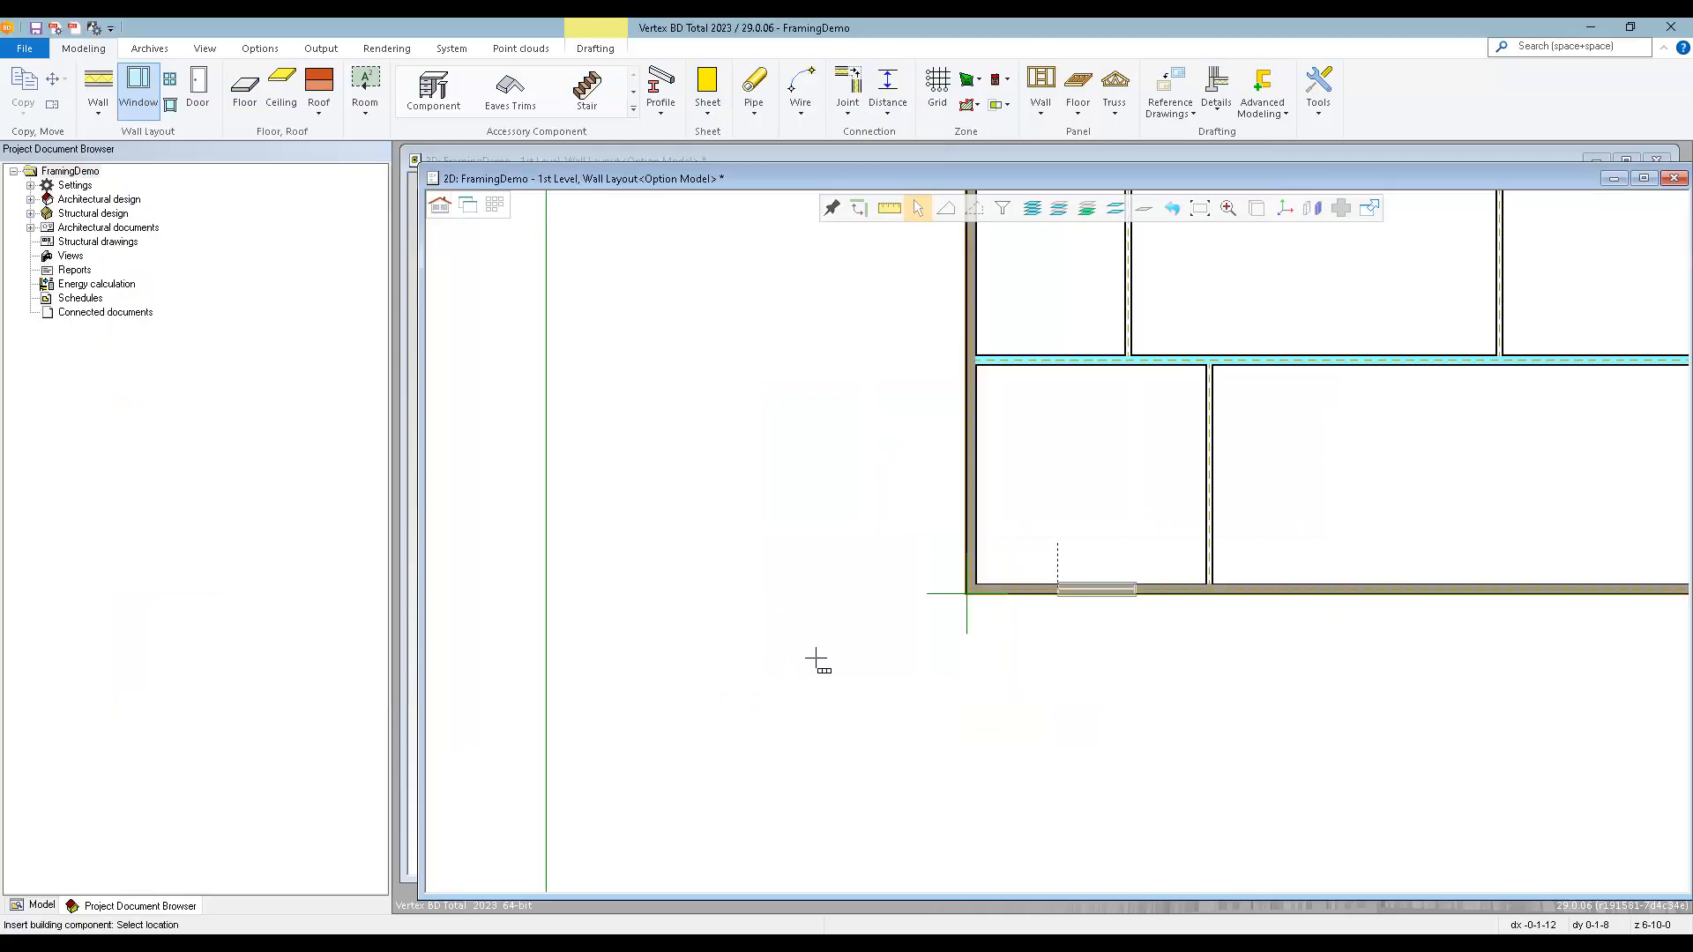
Set the window's reference point to its middle and place it in the front exterior wall of the room near the origin.
{"action": "right_click", "coordinate": [1043, 455]}
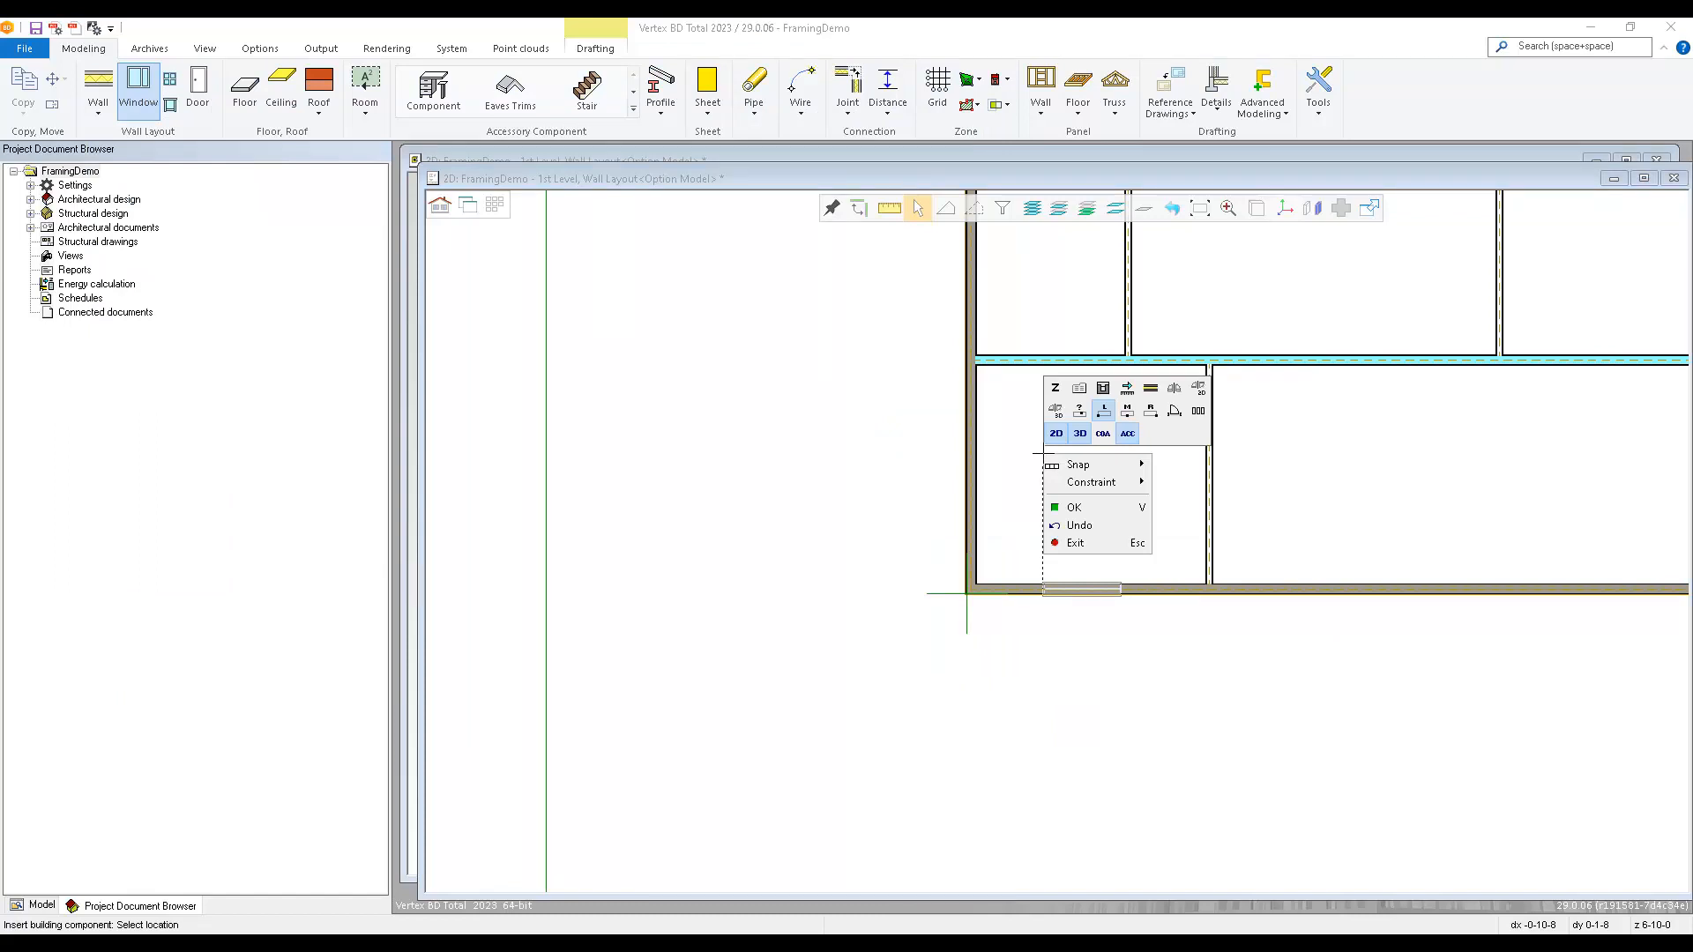
{"action": "left_click", "coordinate": [1130, 412]}
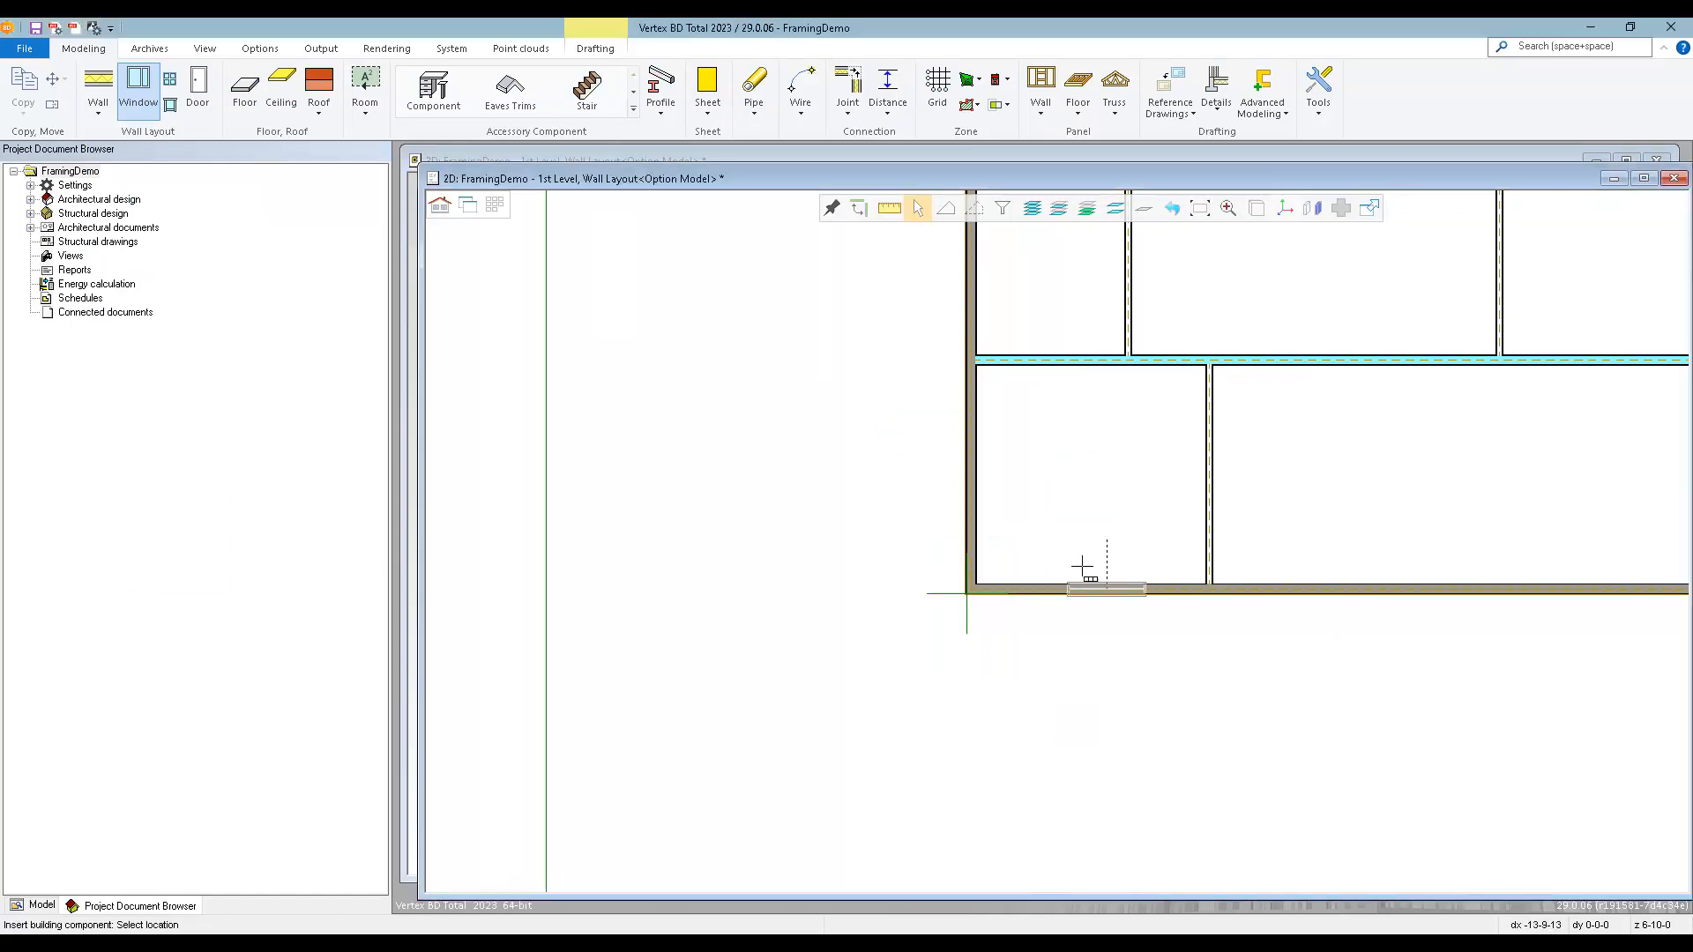
{"action": "scroll", "coordinate": [1002, 618], "scroll_direction": "up", "scroll_amount": 3}
{"action": "scroll", "coordinate": [1025, 529], "scroll_direction": "up", "scroll_amount": 2}
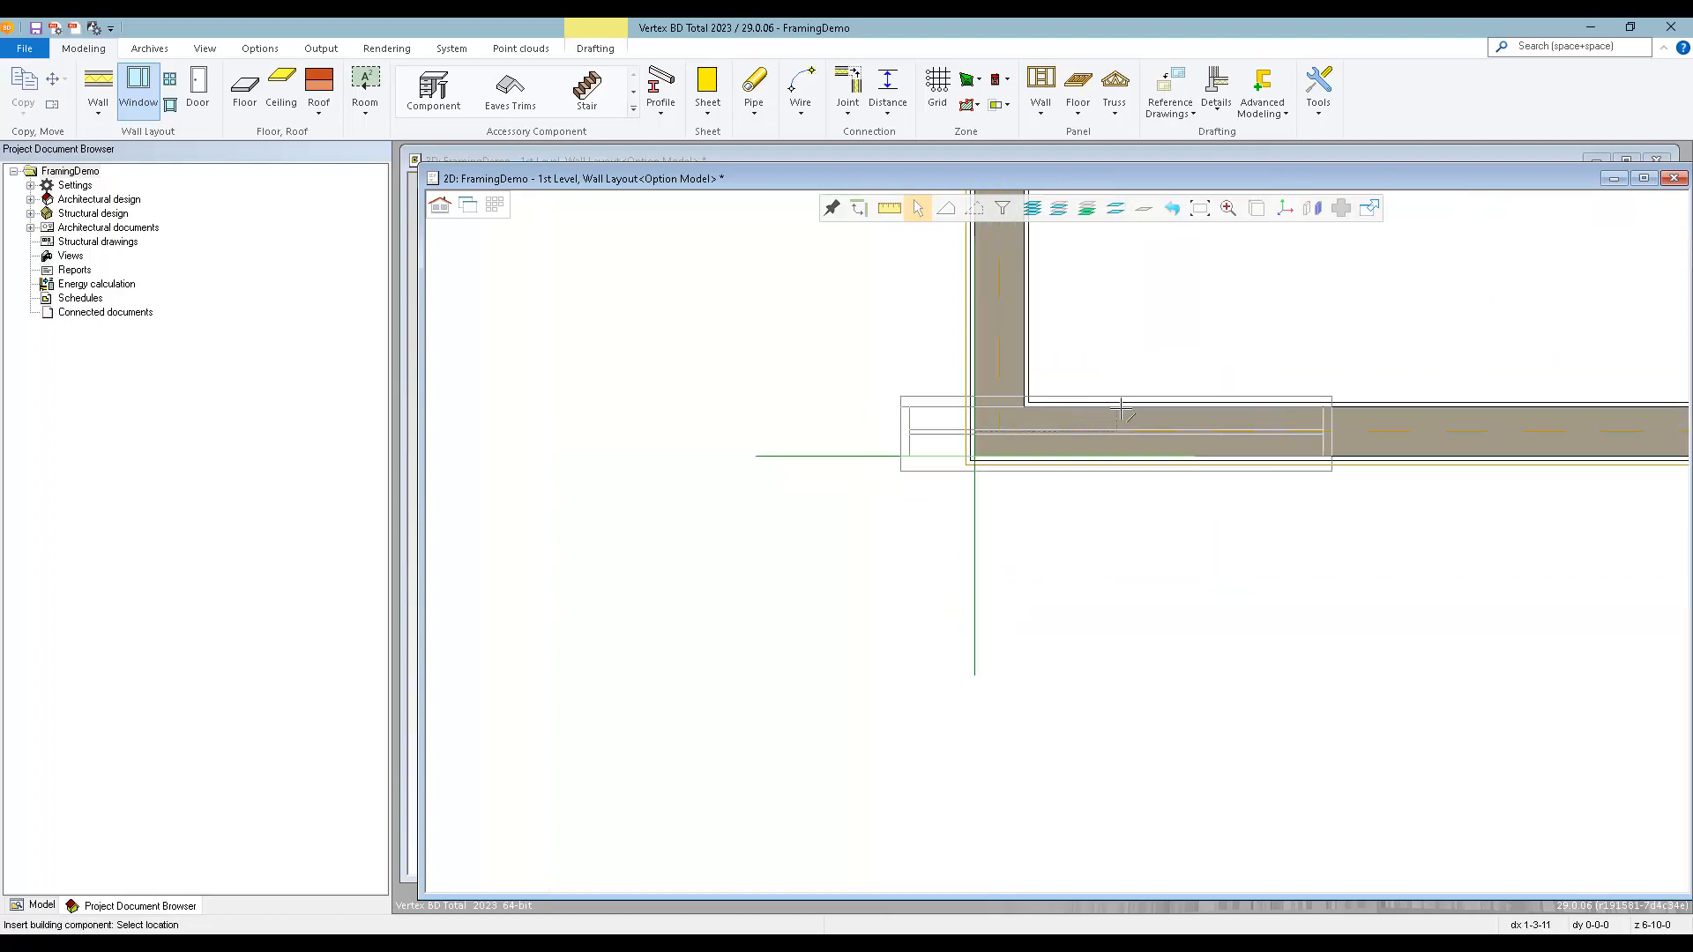
{"action": "scroll", "coordinate": [1040, 565], "scroll_direction": "down", "scroll_amount": 4}
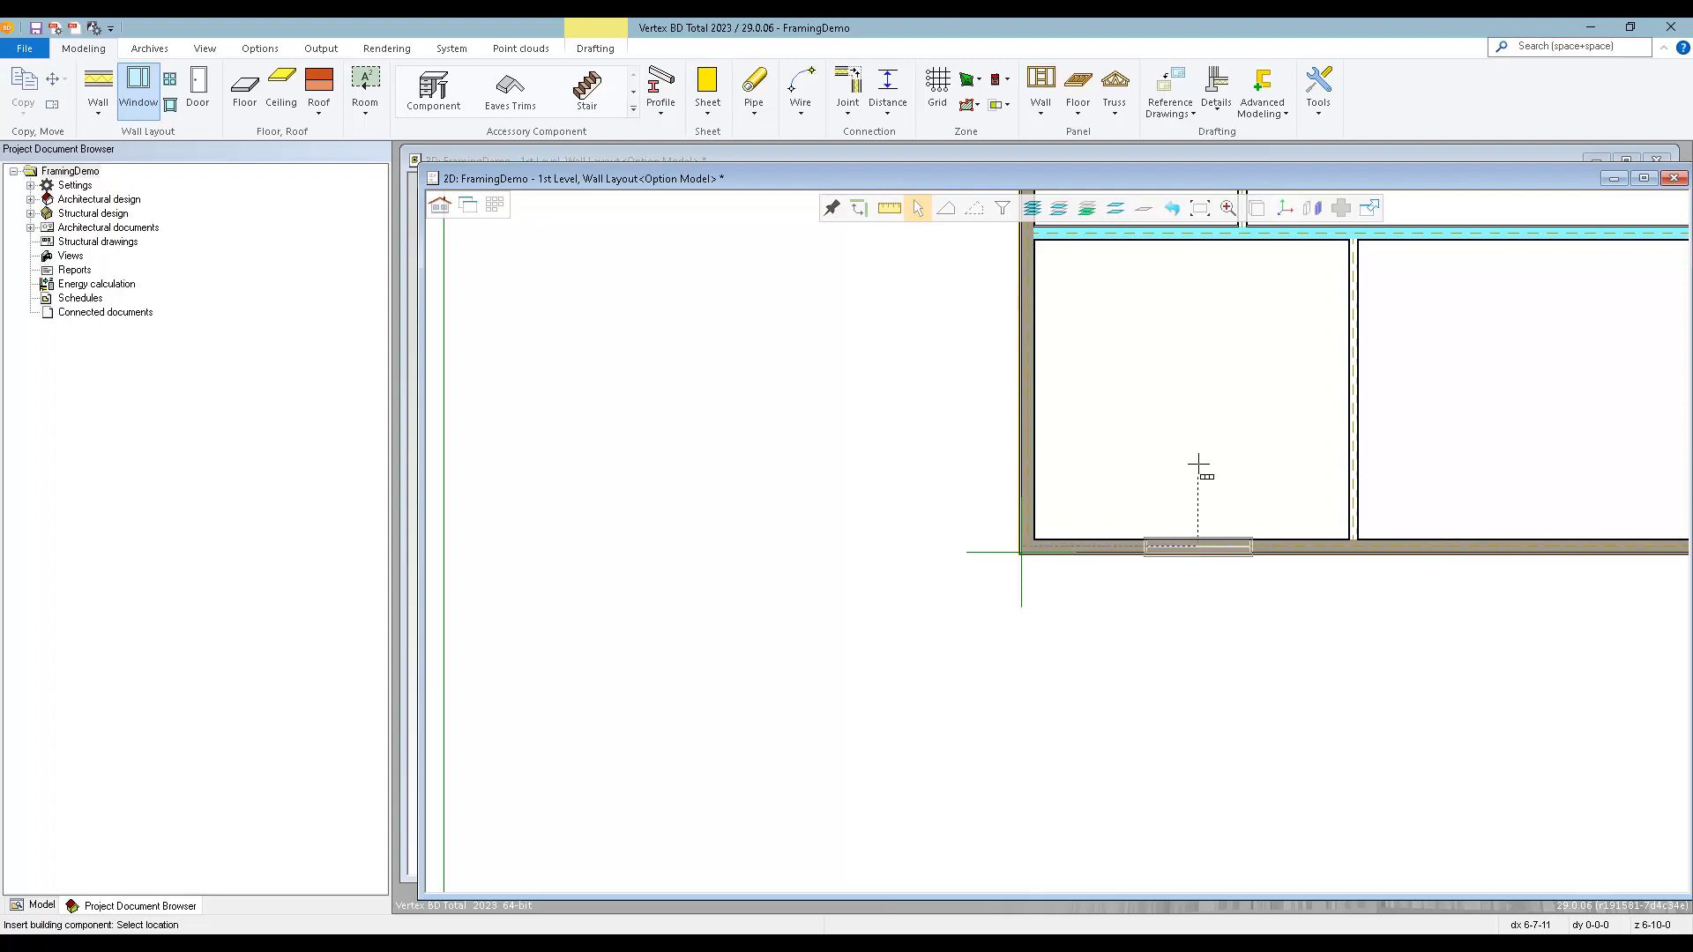
{"action": "left_click", "coordinate": [1199, 465]}
{"action": "key", "text": "Return"}
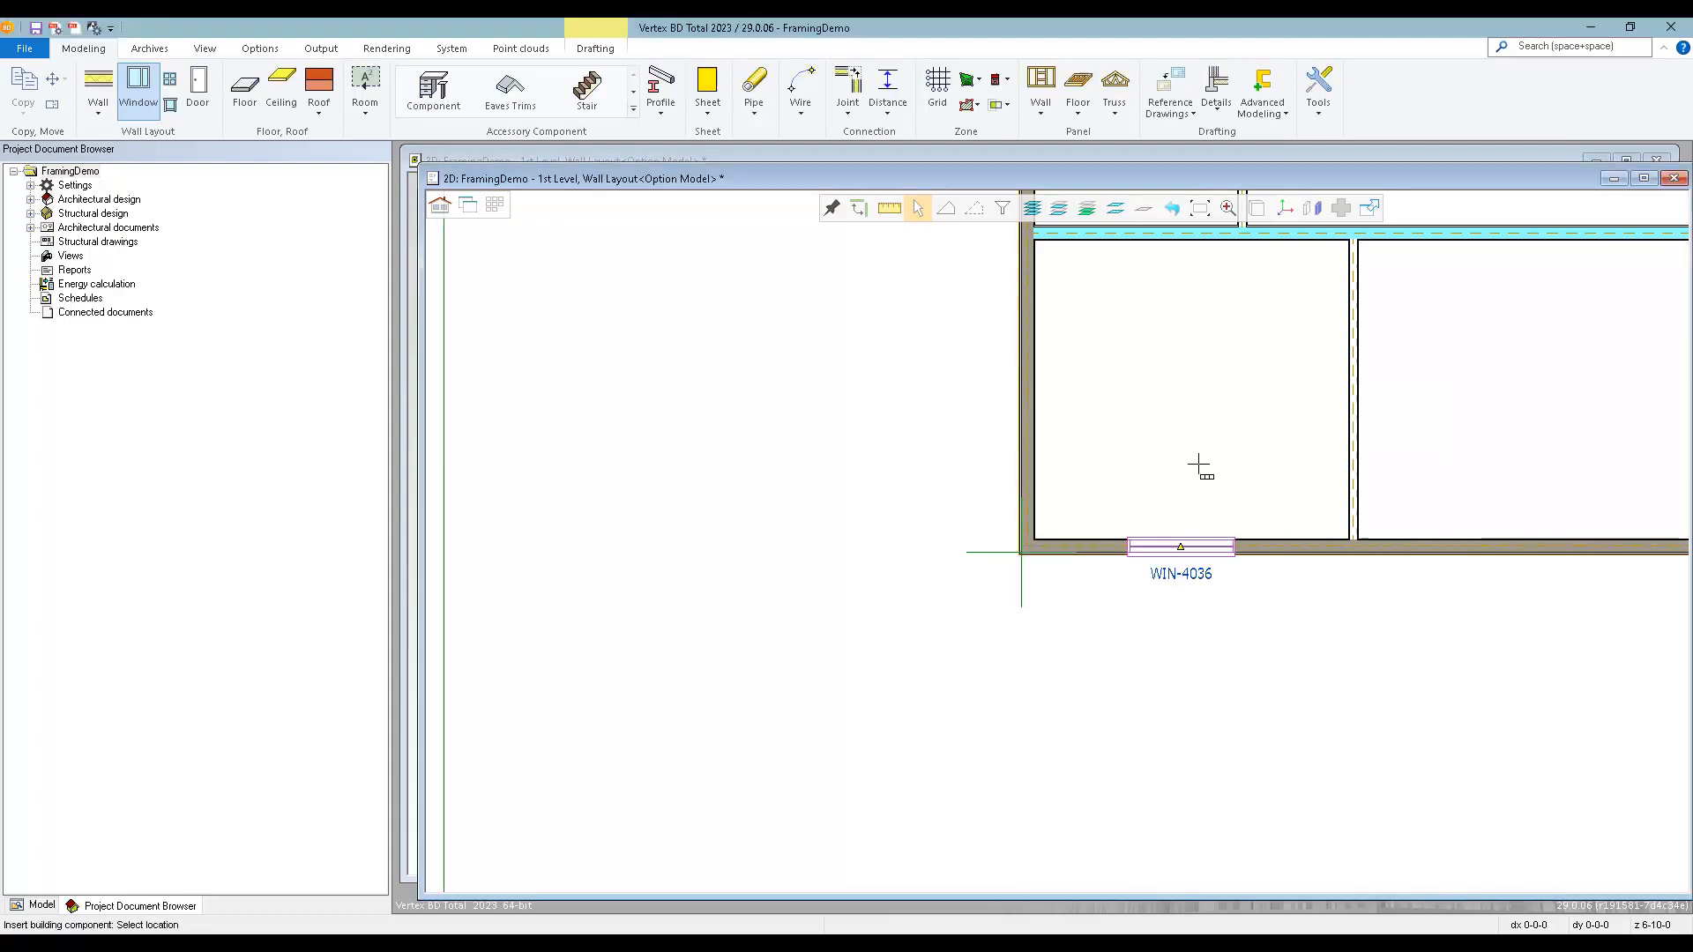
Place two more WIN-4036 windows in the front wall and two in each of the end and rear exterior walls.
{"action": "scroll", "coordinate": [1182, 545], "scroll_direction": "down", "scroll_amount": 1}
{"action": "scroll", "coordinate": [1179, 521], "scroll_direction": "up", "scroll_amount": 1}
{"action": "scroll", "coordinate": [1087, 535], "scroll_direction": "down", "scroll_amount": 1}
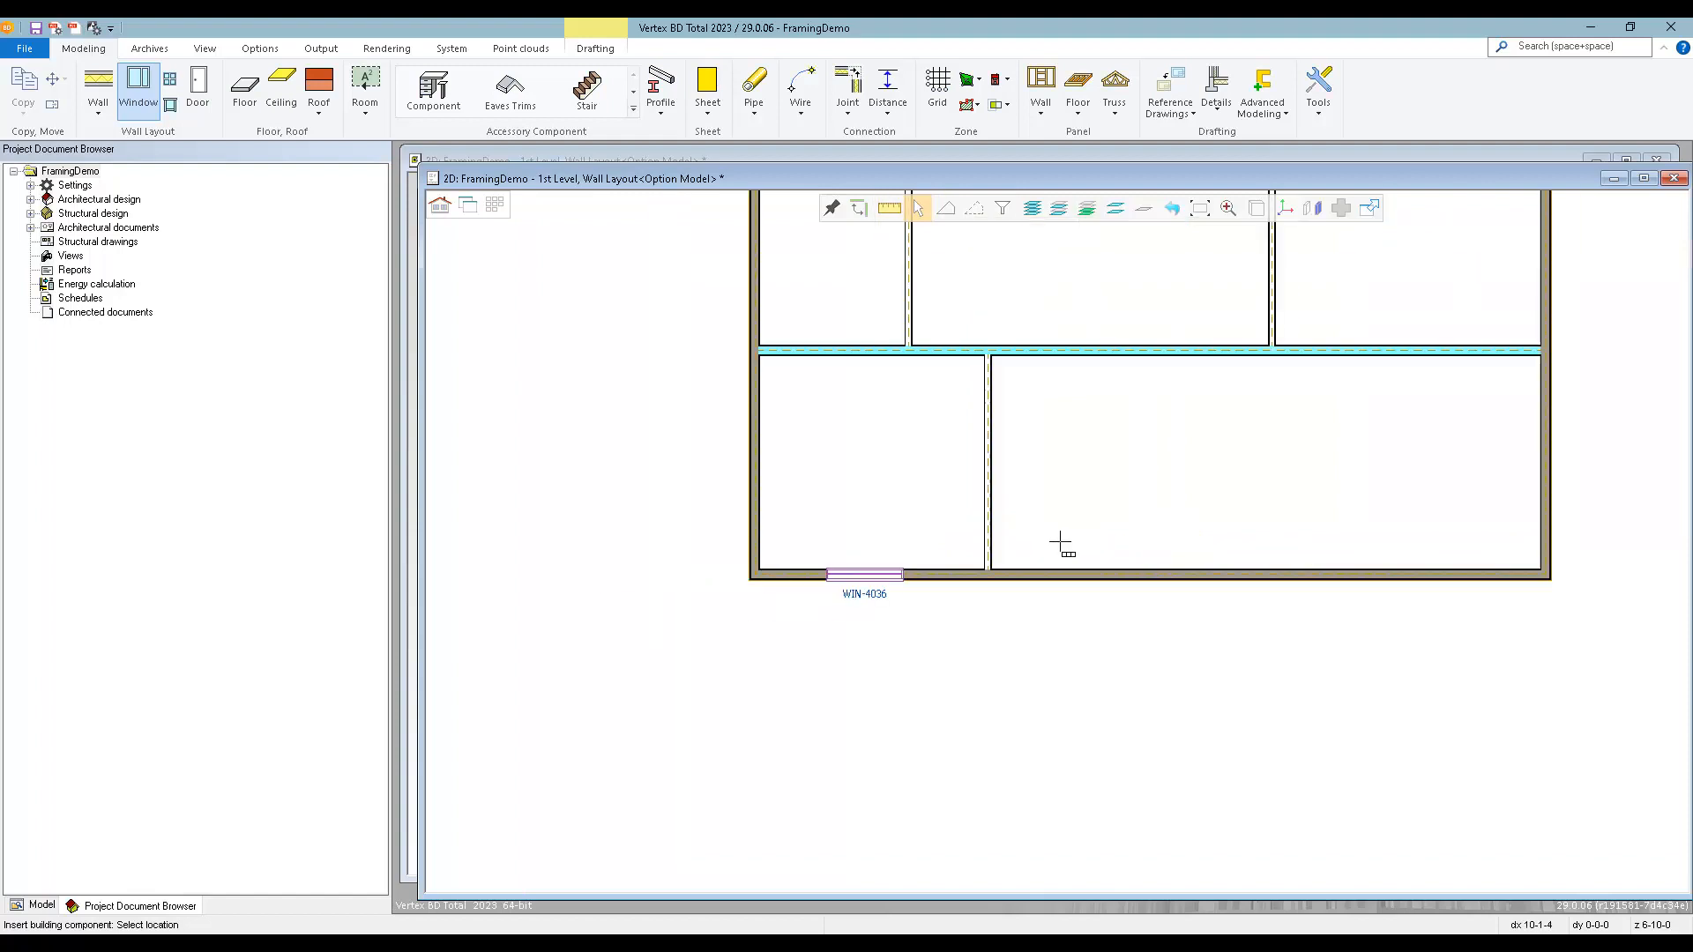
{"action": "left_click", "coordinate": [1108, 520]}
{"action": "left_click", "coordinate": [1424, 512]}
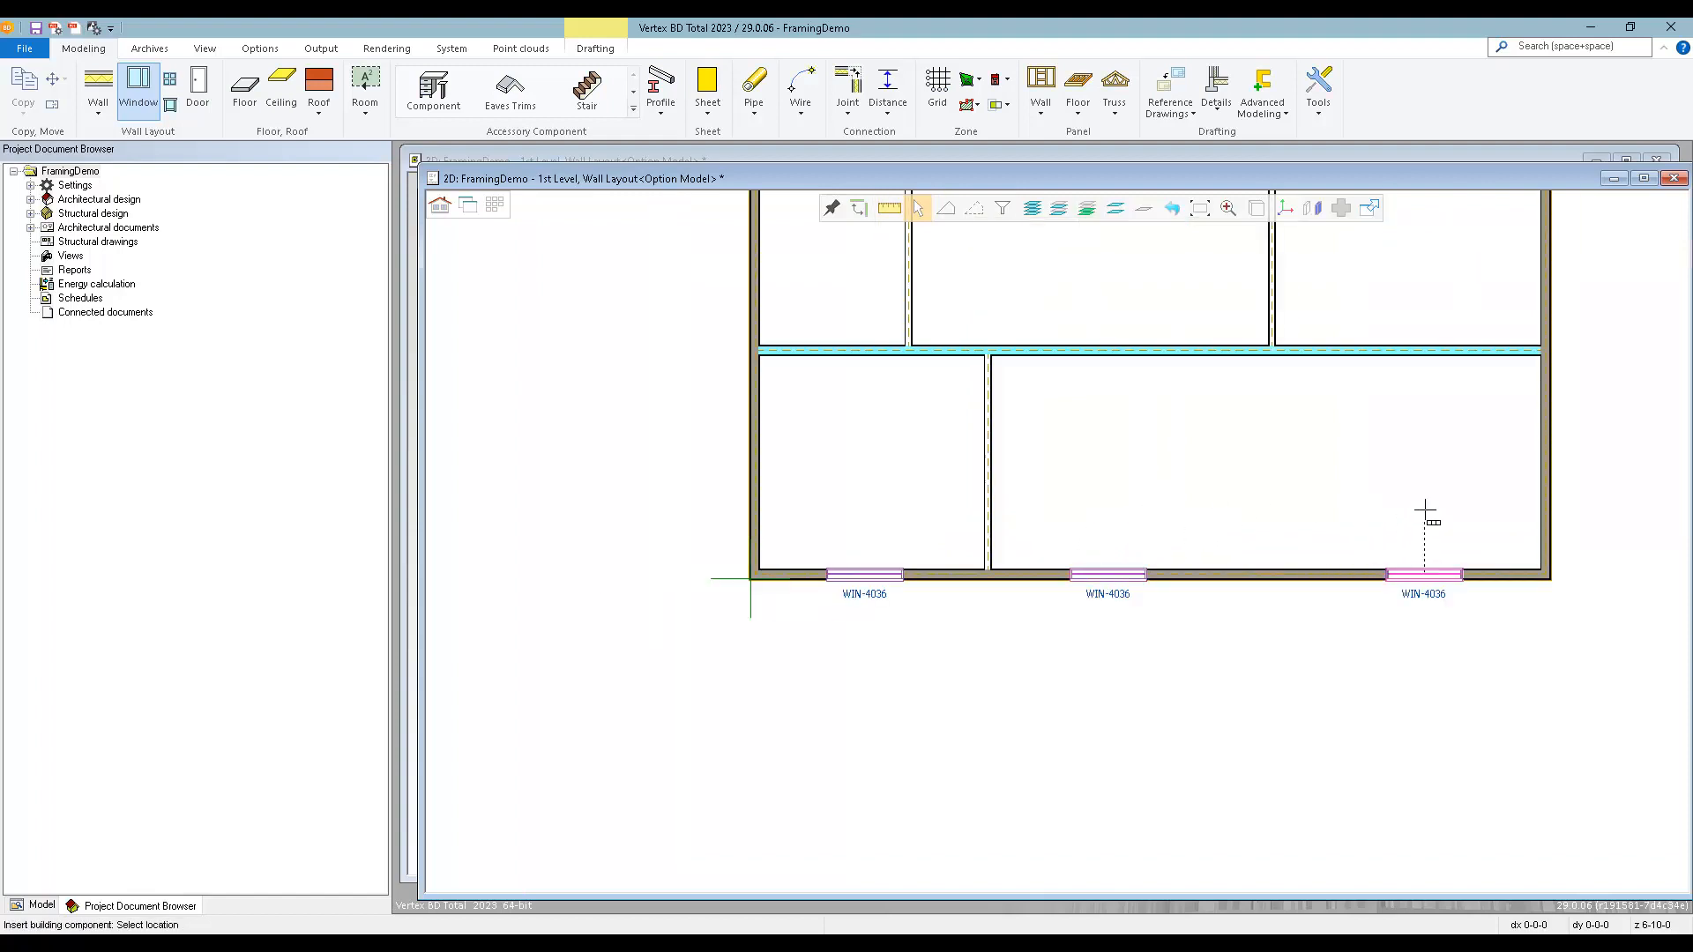
{"action": "left_click", "coordinate": [1594, 450]}
{"action": "scroll", "coordinate": [1064, 435], "scroll_direction": "down", "scroll_amount": 2}
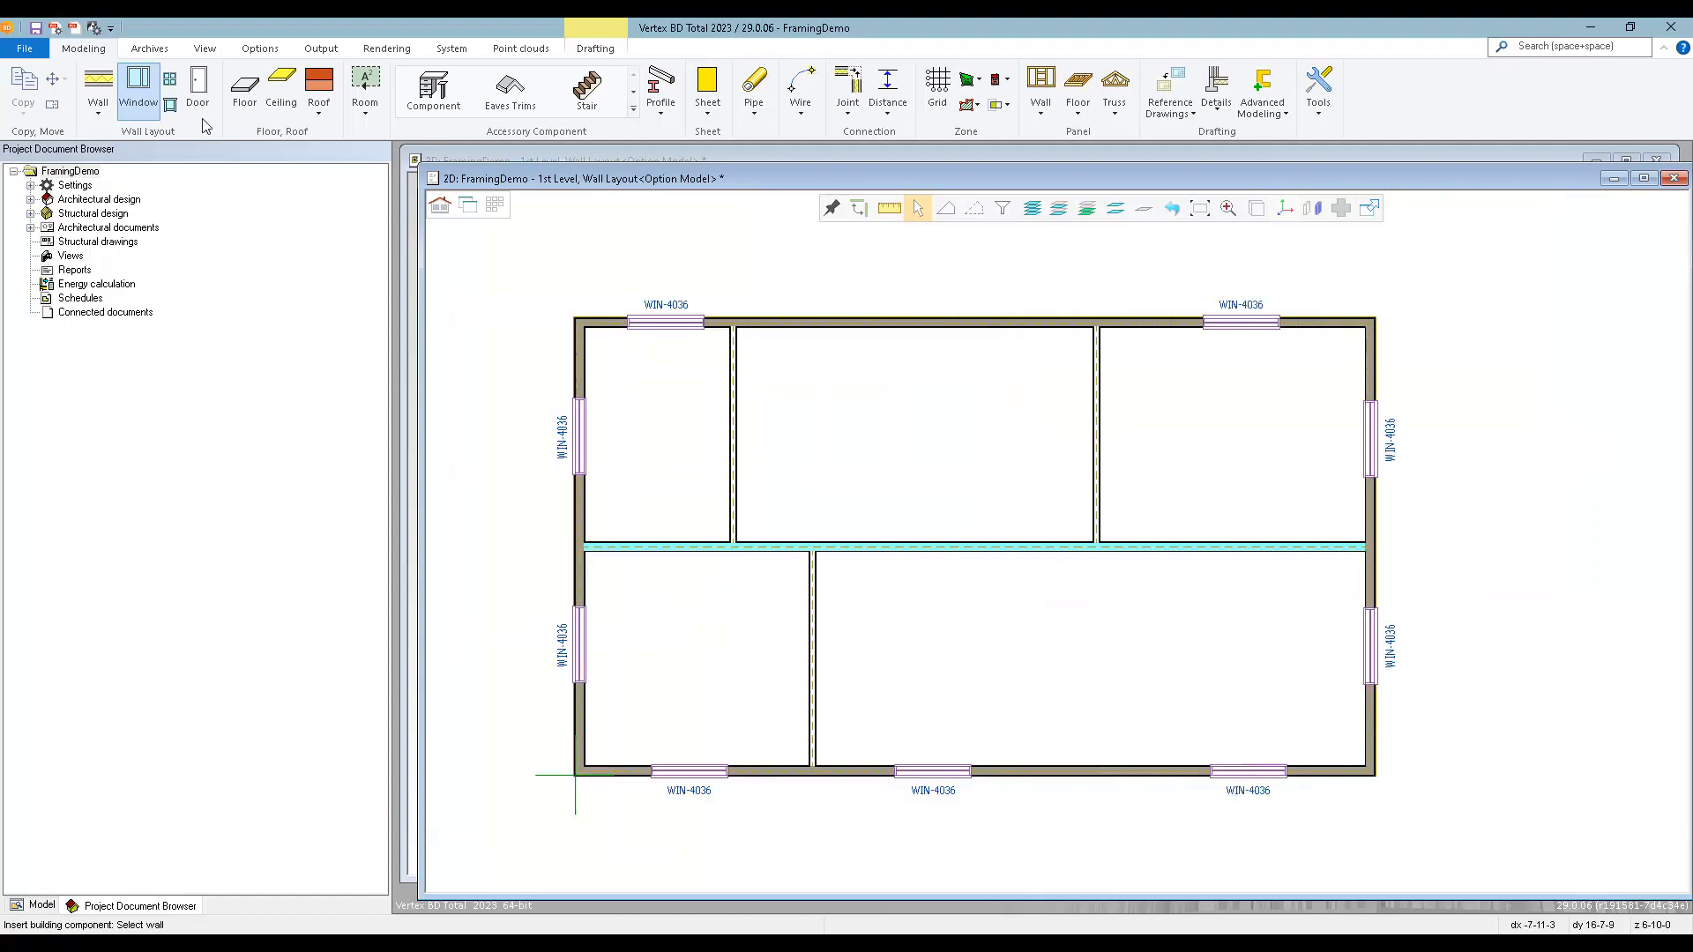
Choose the 3/6EPD-L door from the Door Library's Exterior - 6 Panel folder for placement with its default parameters.
{"action": "left_click", "coordinate": [199, 85]}
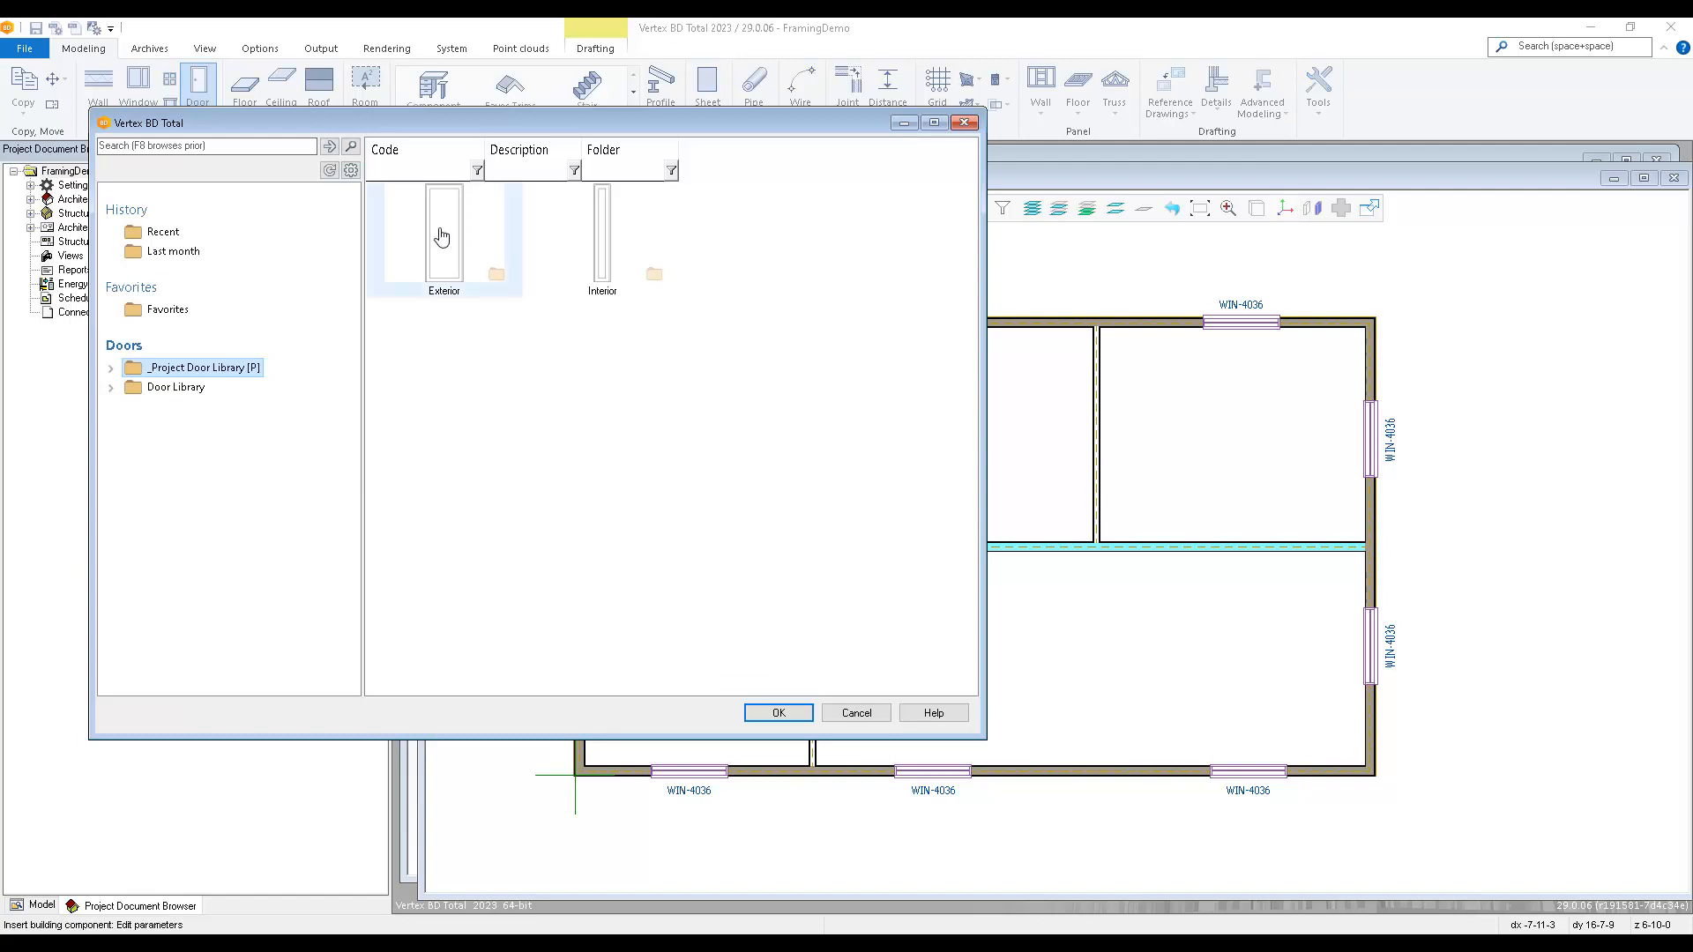
{"action": "double_click", "coordinate": [168, 388]}
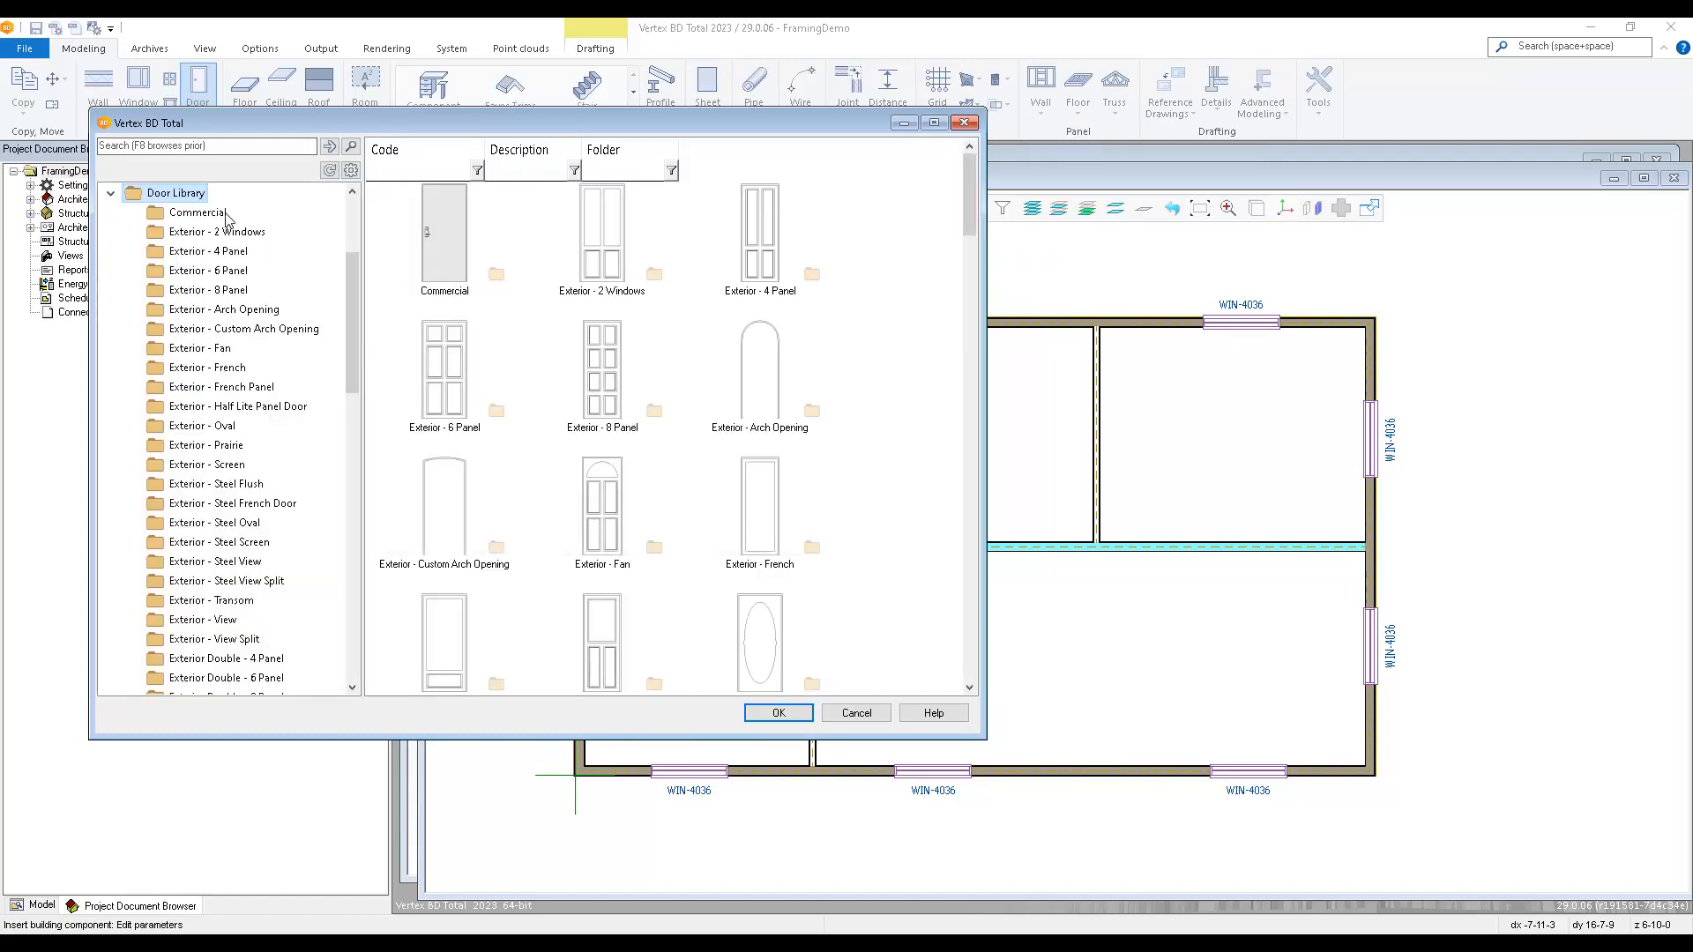
{"action": "left_click", "coordinate": [211, 271]}
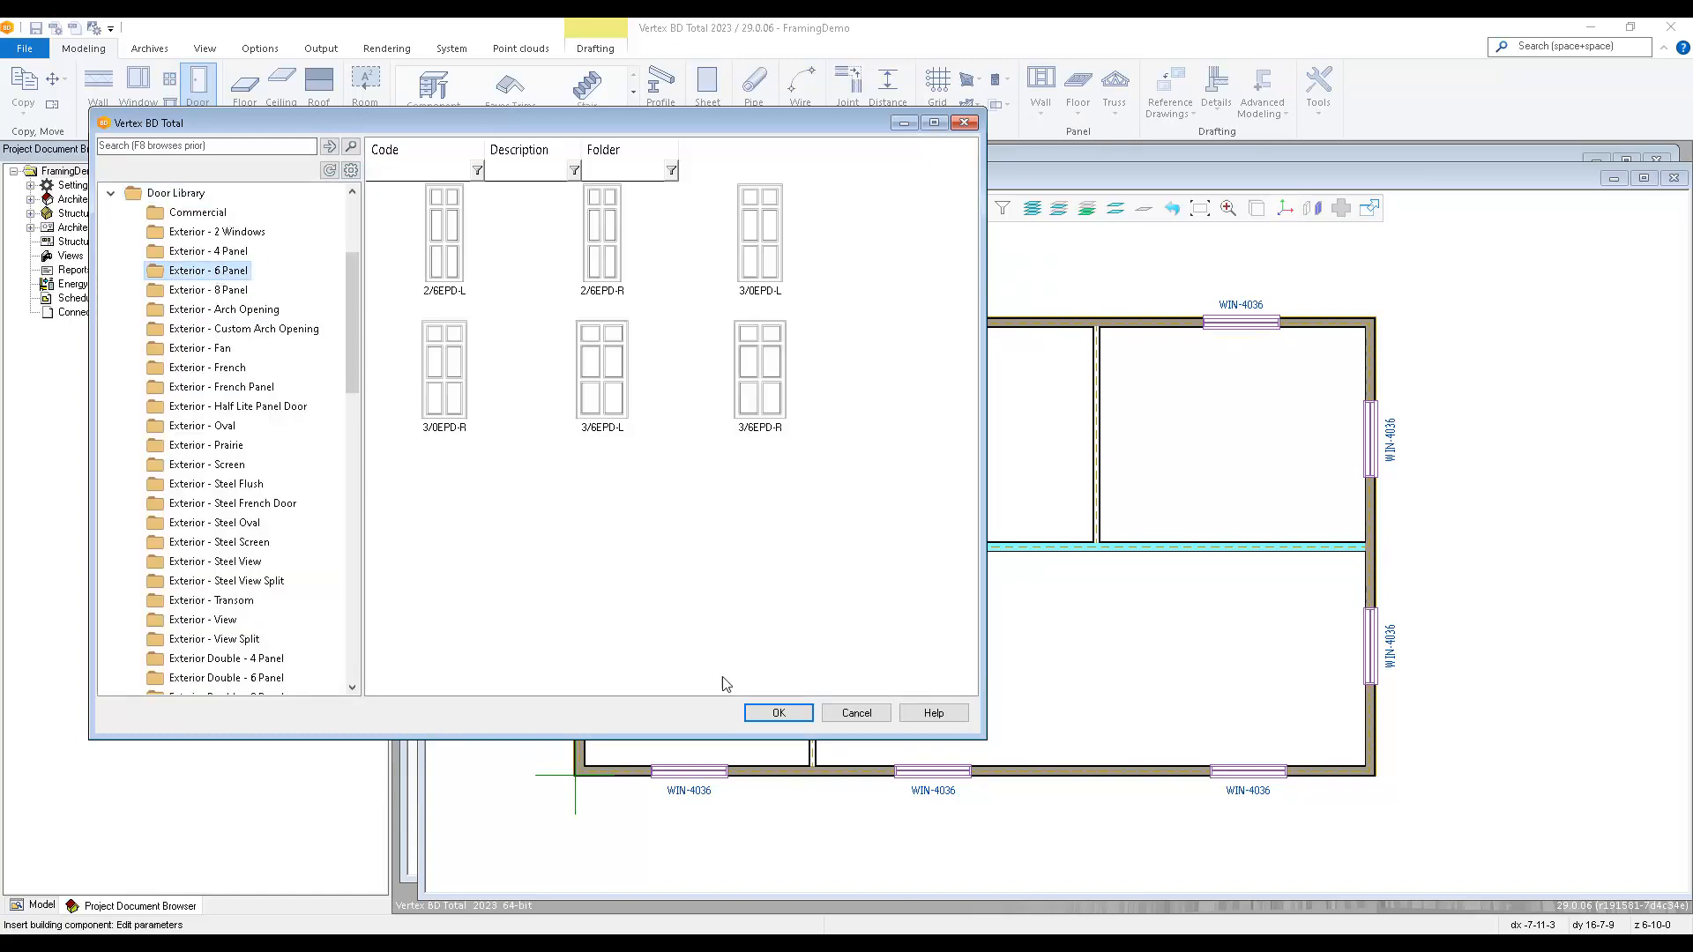
{"action": "double_click", "coordinate": [590, 371]}
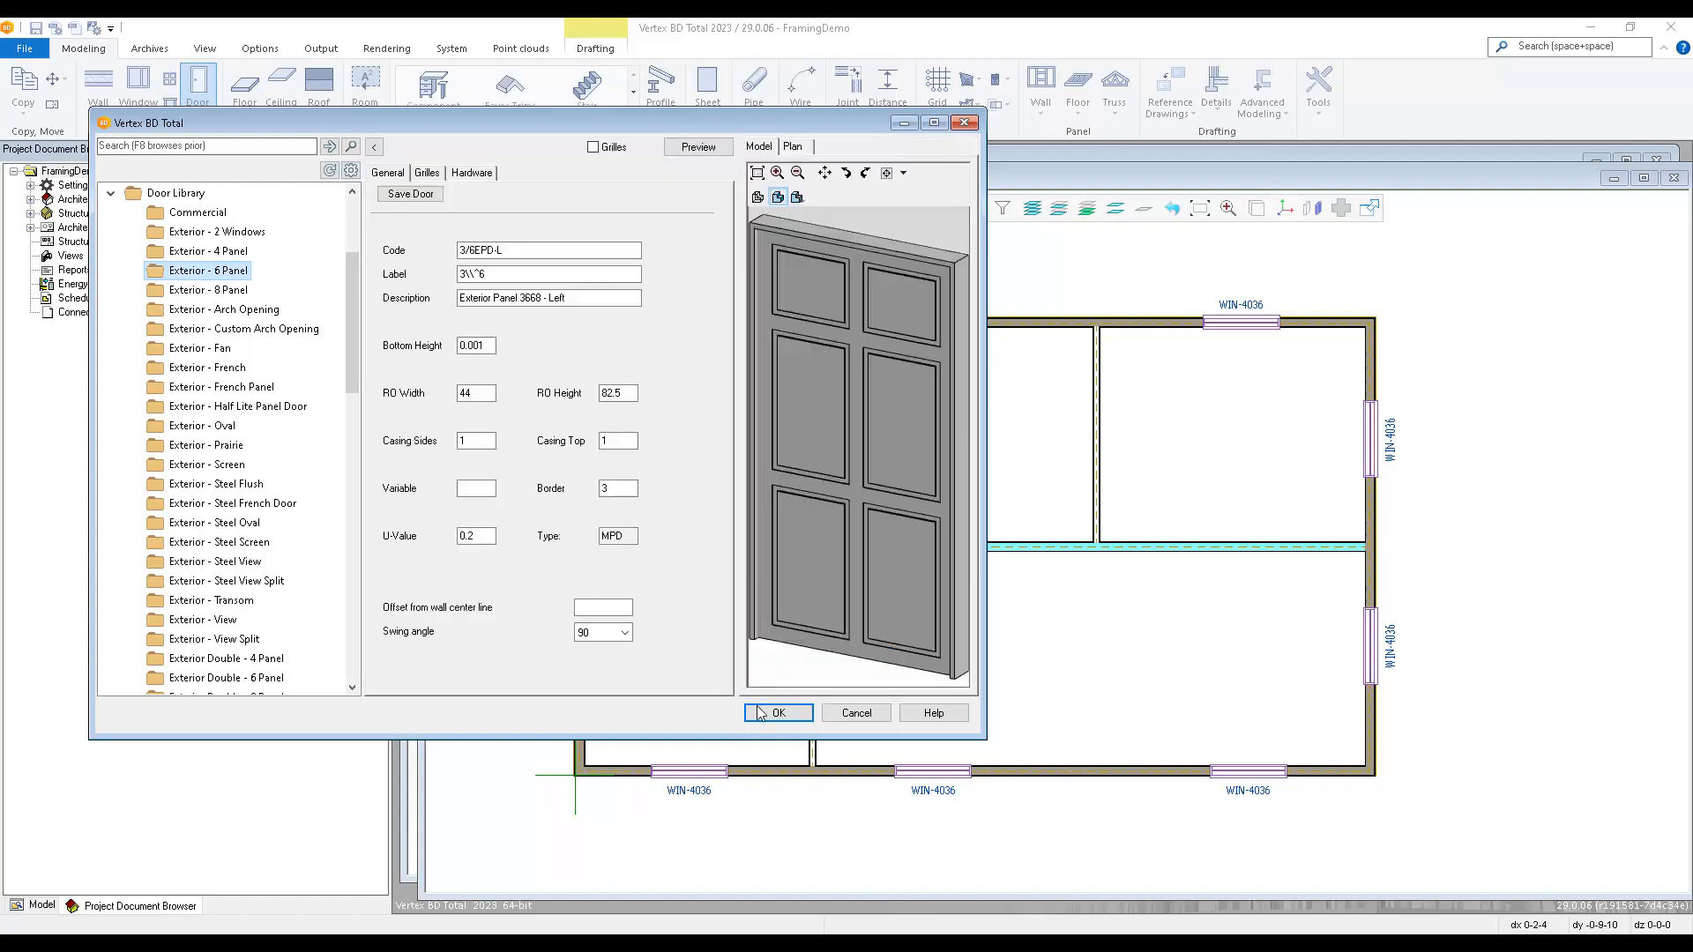
{"action": "left_click", "coordinate": [776, 712]}
Flip the exterior door and place it in the front wall between the two windows of the larger front room.
{"action": "left_click", "coordinate": [1155, 774]}
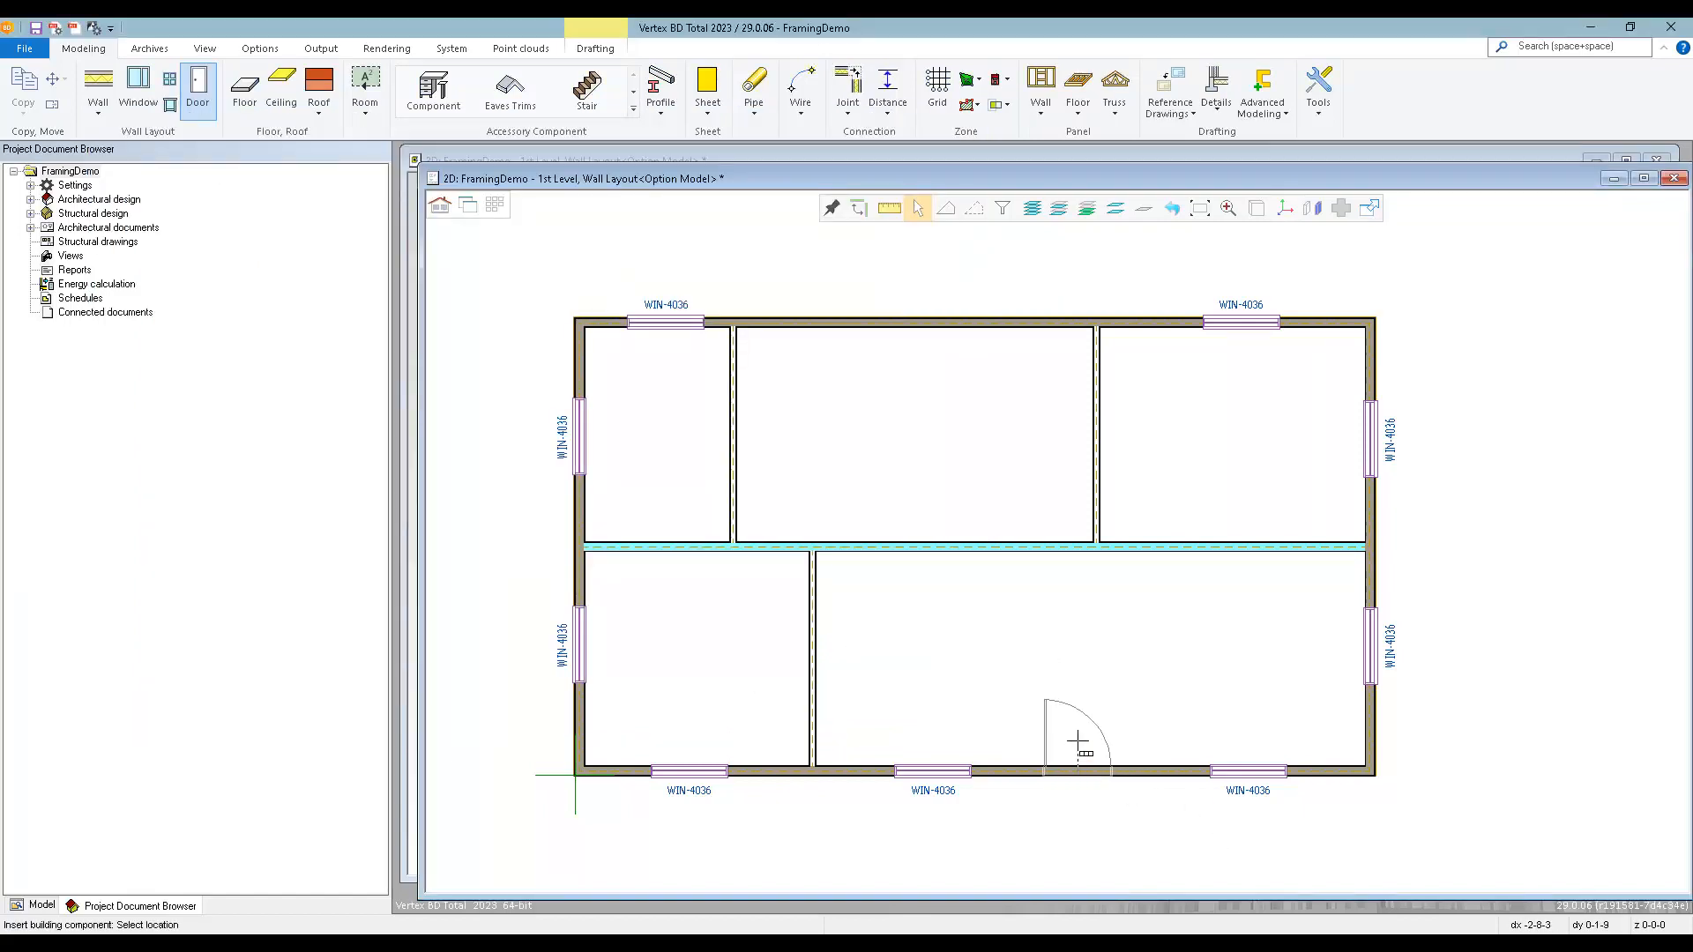
{"action": "scroll", "coordinate": [1076, 749], "scroll_direction": "up", "scroll_amount": 2}
{"action": "right_click", "coordinate": [1077, 455]}
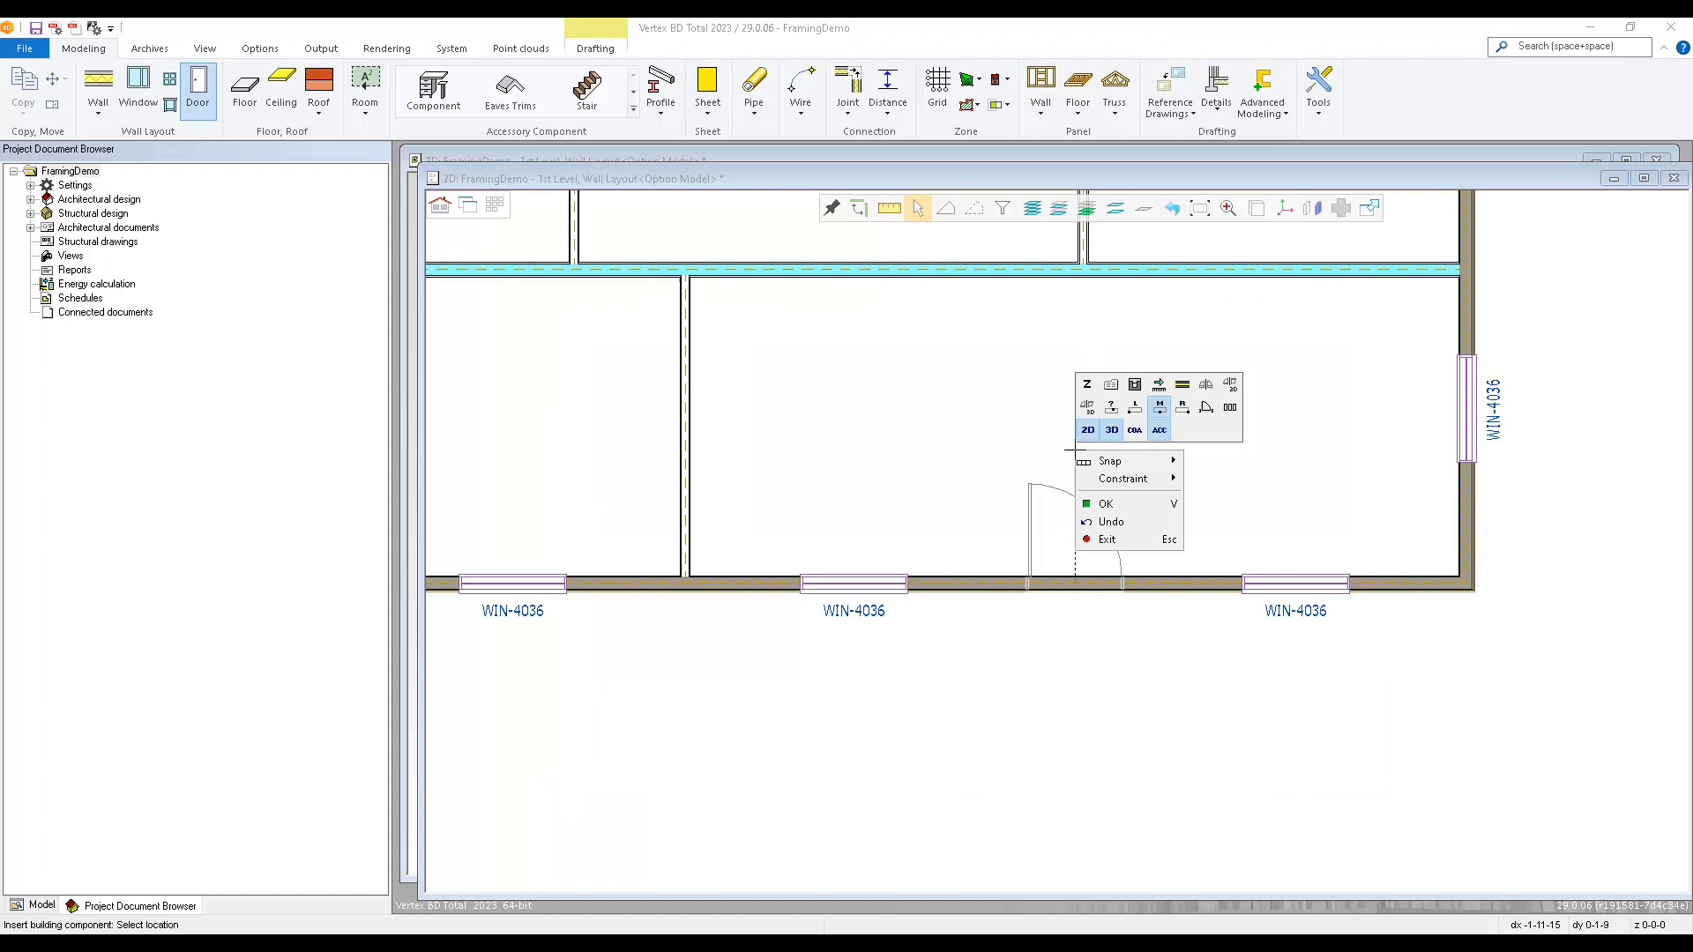
{"action": "left_click", "coordinate": [1232, 385]}
{"action": "left_click", "coordinate": [1079, 537]}
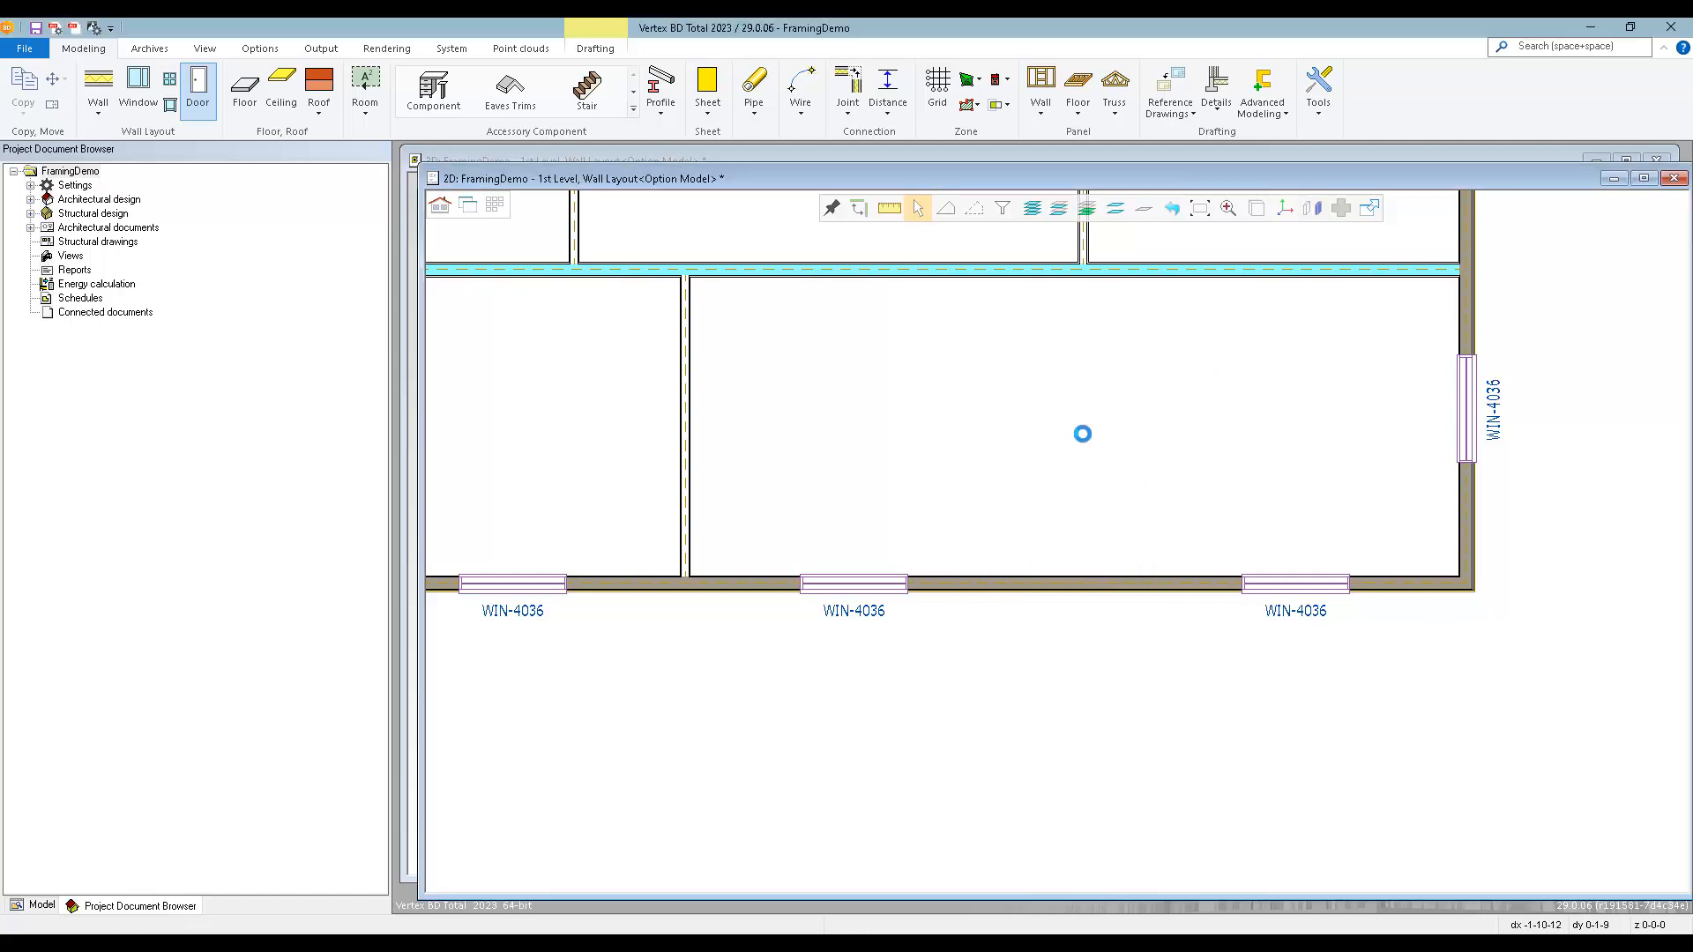
Choose the 3/0CO opening from the Door Library's Interior - Cased Opening folder with its default parameters.
{"action": "middle_click_drag", "start_coordinate": [1081, 423], "coordinate": [1191, 580]}
{"action": "scroll", "coordinate": [854, 577], "scroll_direction": "up", "scroll_amount": 2}
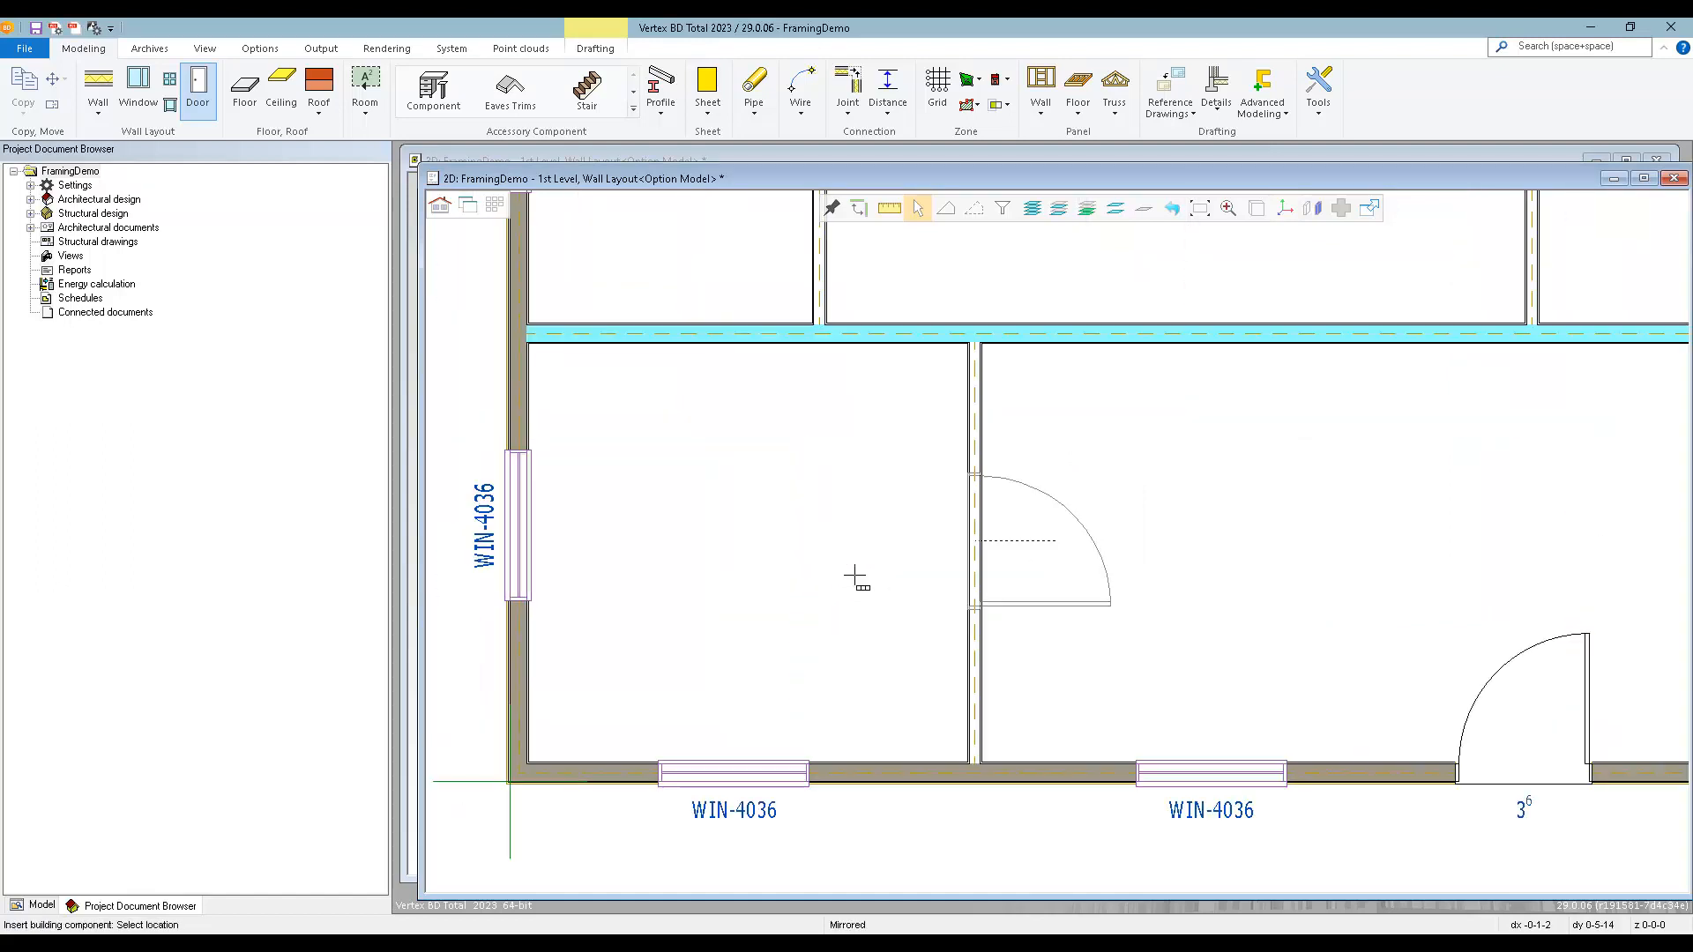
{"action": "right_click", "coordinate": [1193, 524]}
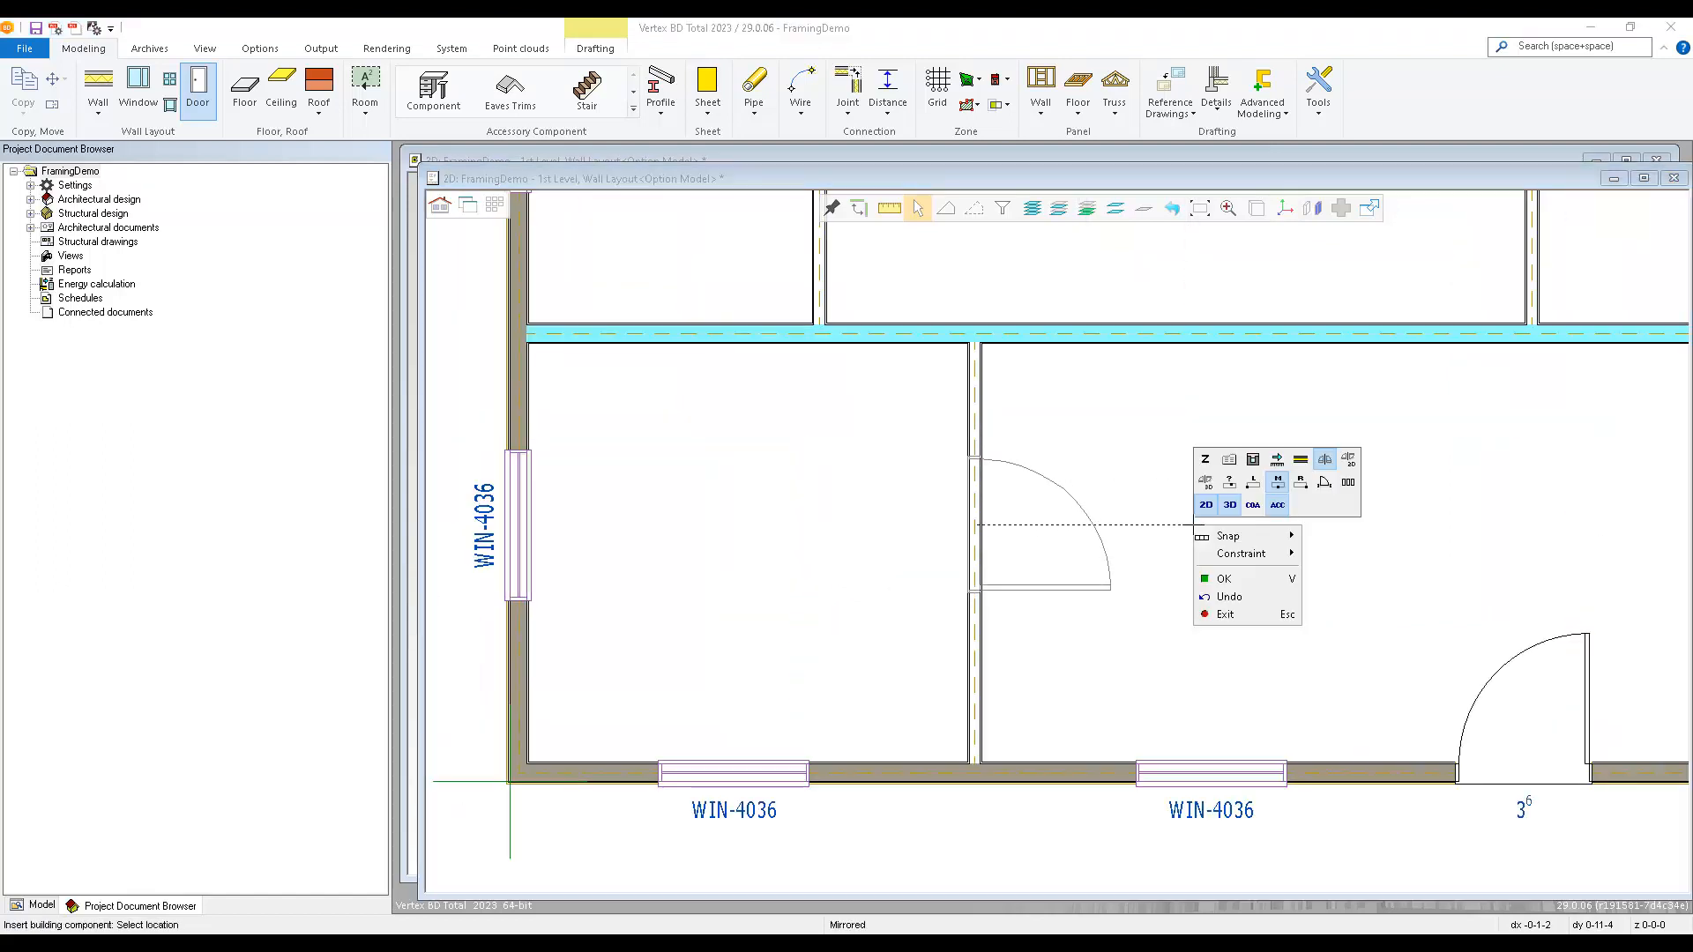
{"action": "left_click", "coordinate": [1230, 461]}
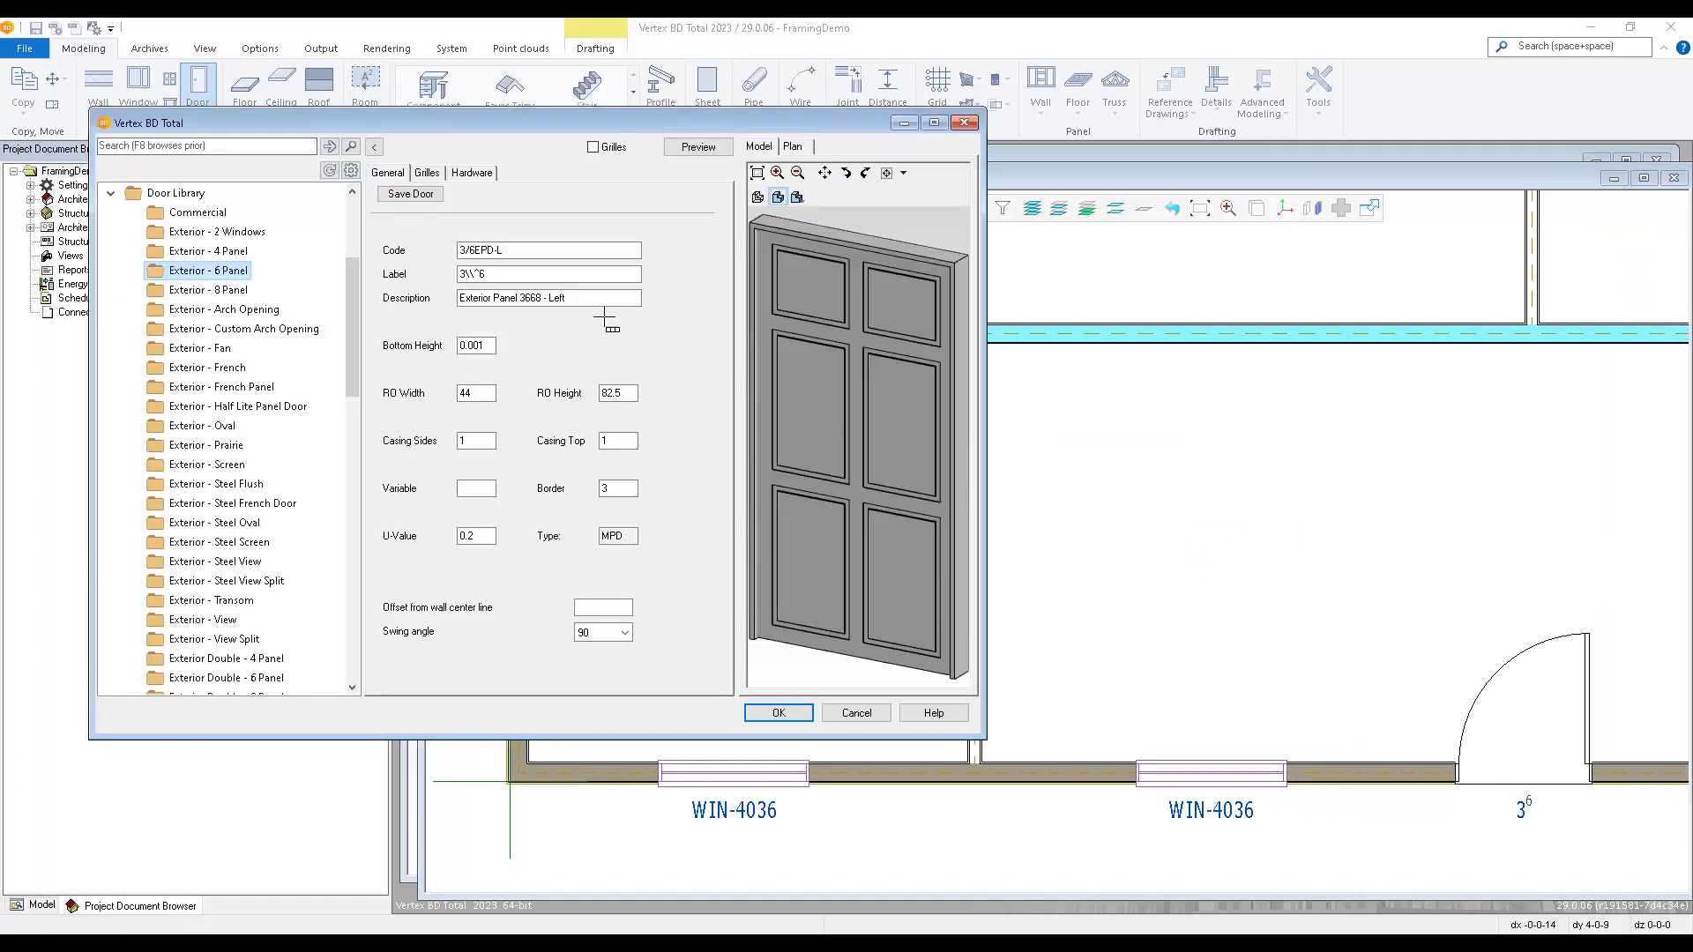
{"action": "left_click", "coordinate": [374, 150]}
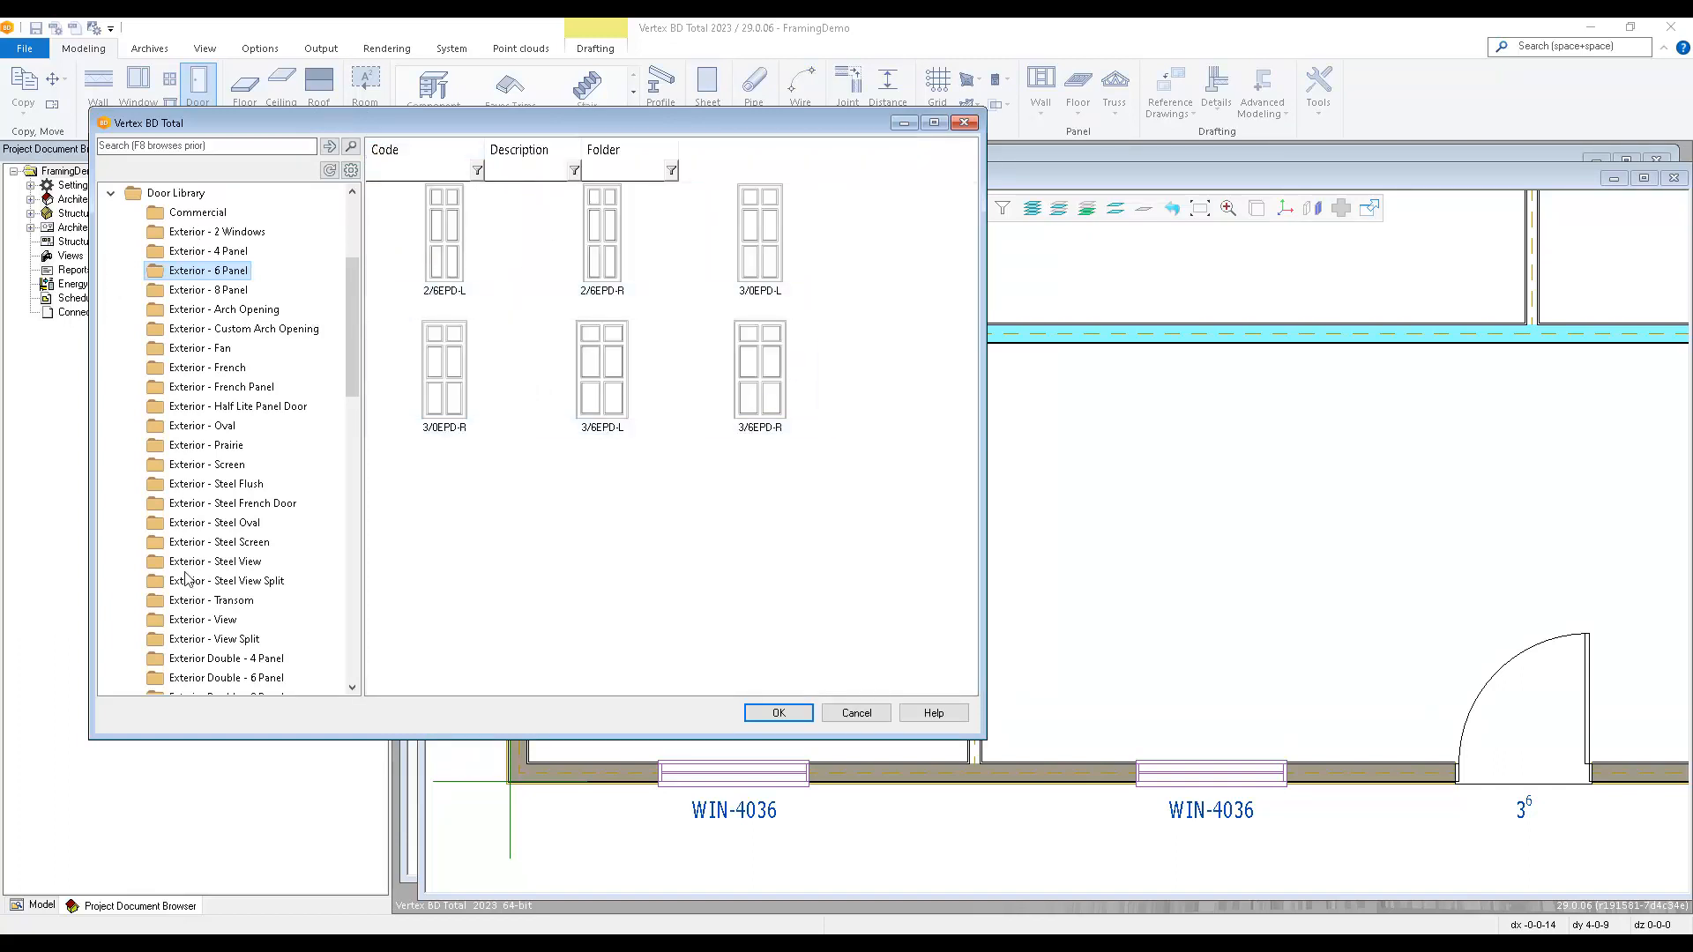
{"action": "scroll", "coordinate": [194, 592], "scroll_direction": "down", "scroll_amount": 15}
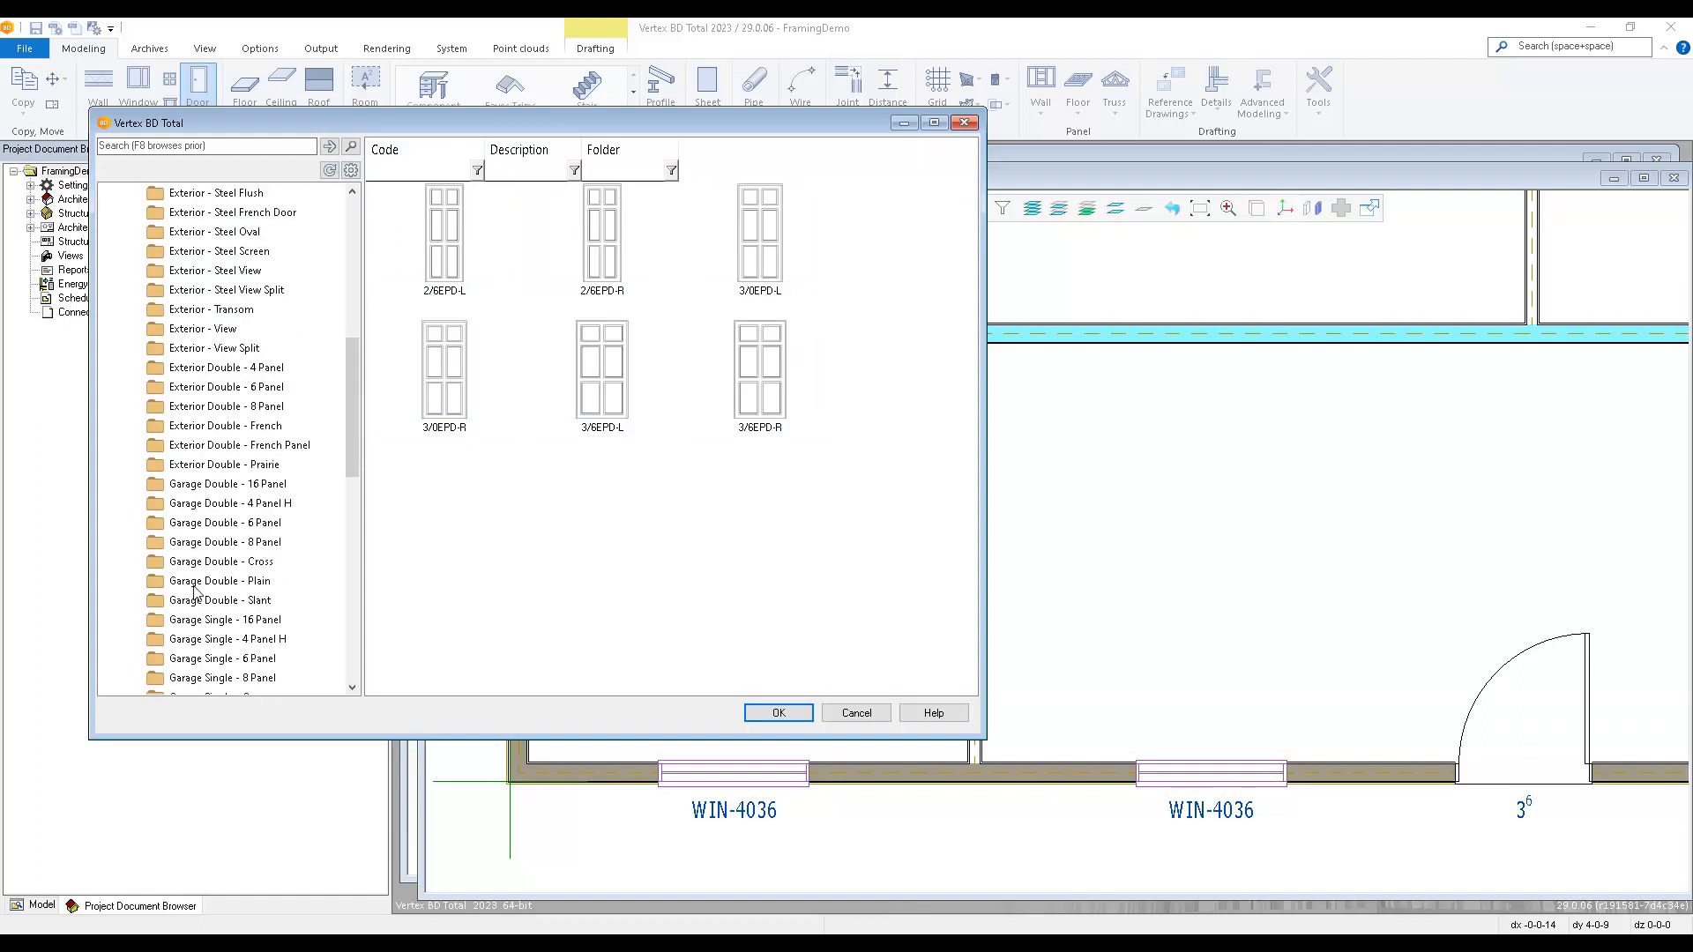
{"action": "scroll", "coordinate": [197, 588], "scroll_direction": "down", "scroll_amount": 2}
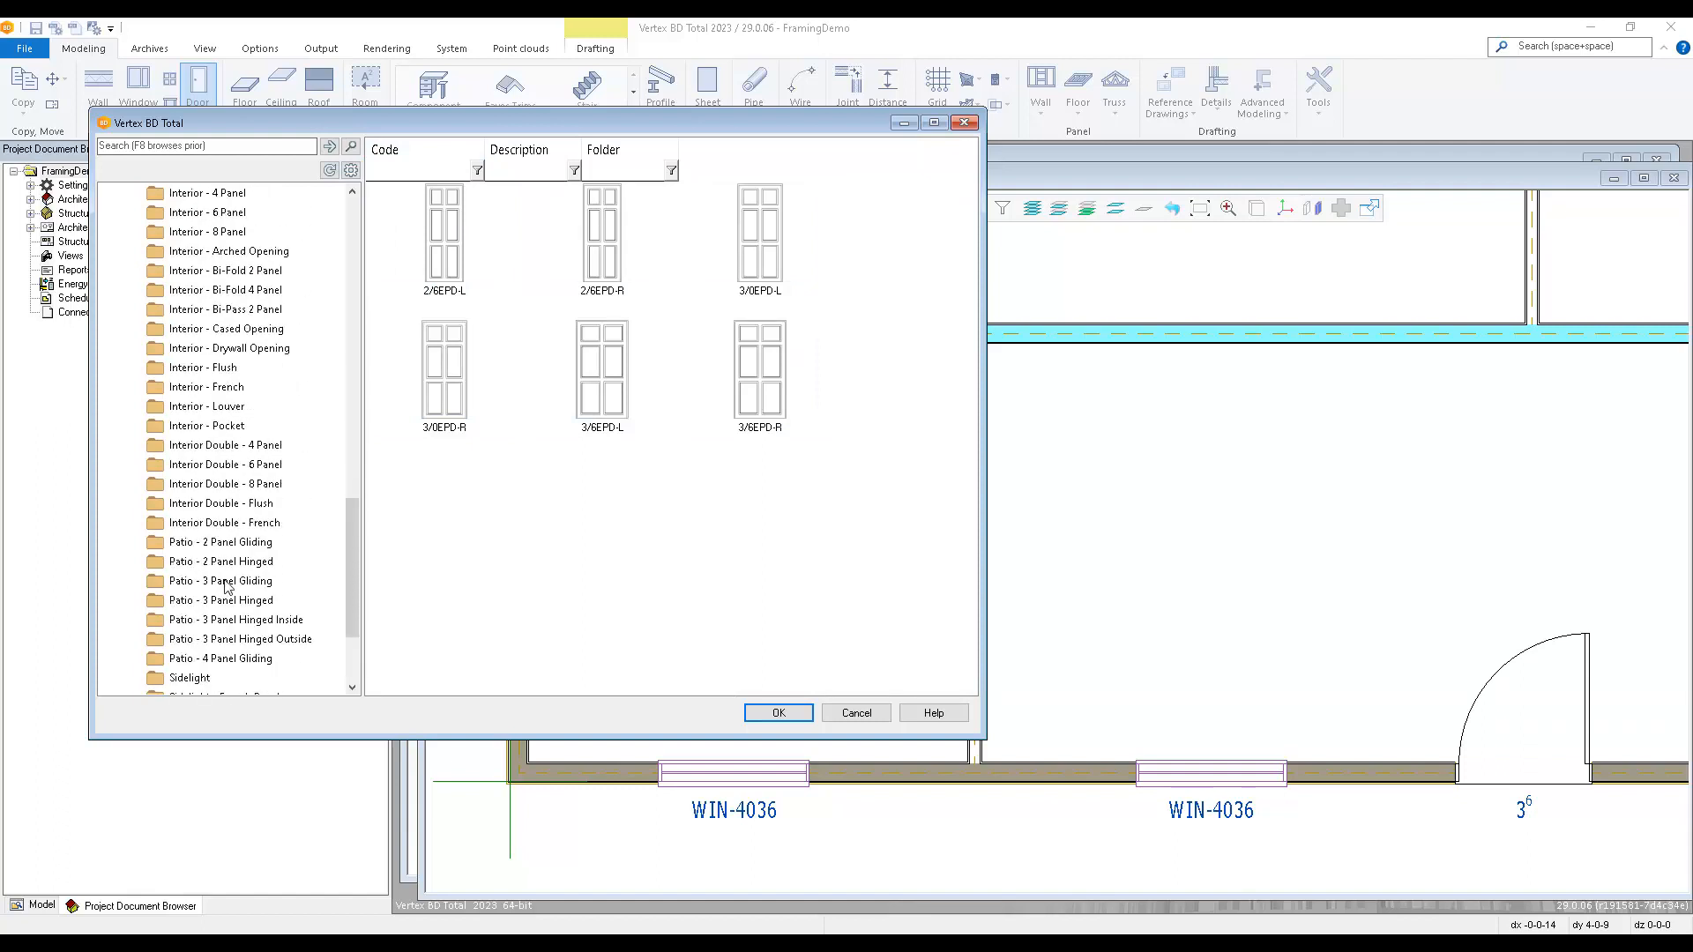
{"action": "left_click", "coordinate": [253, 327]}
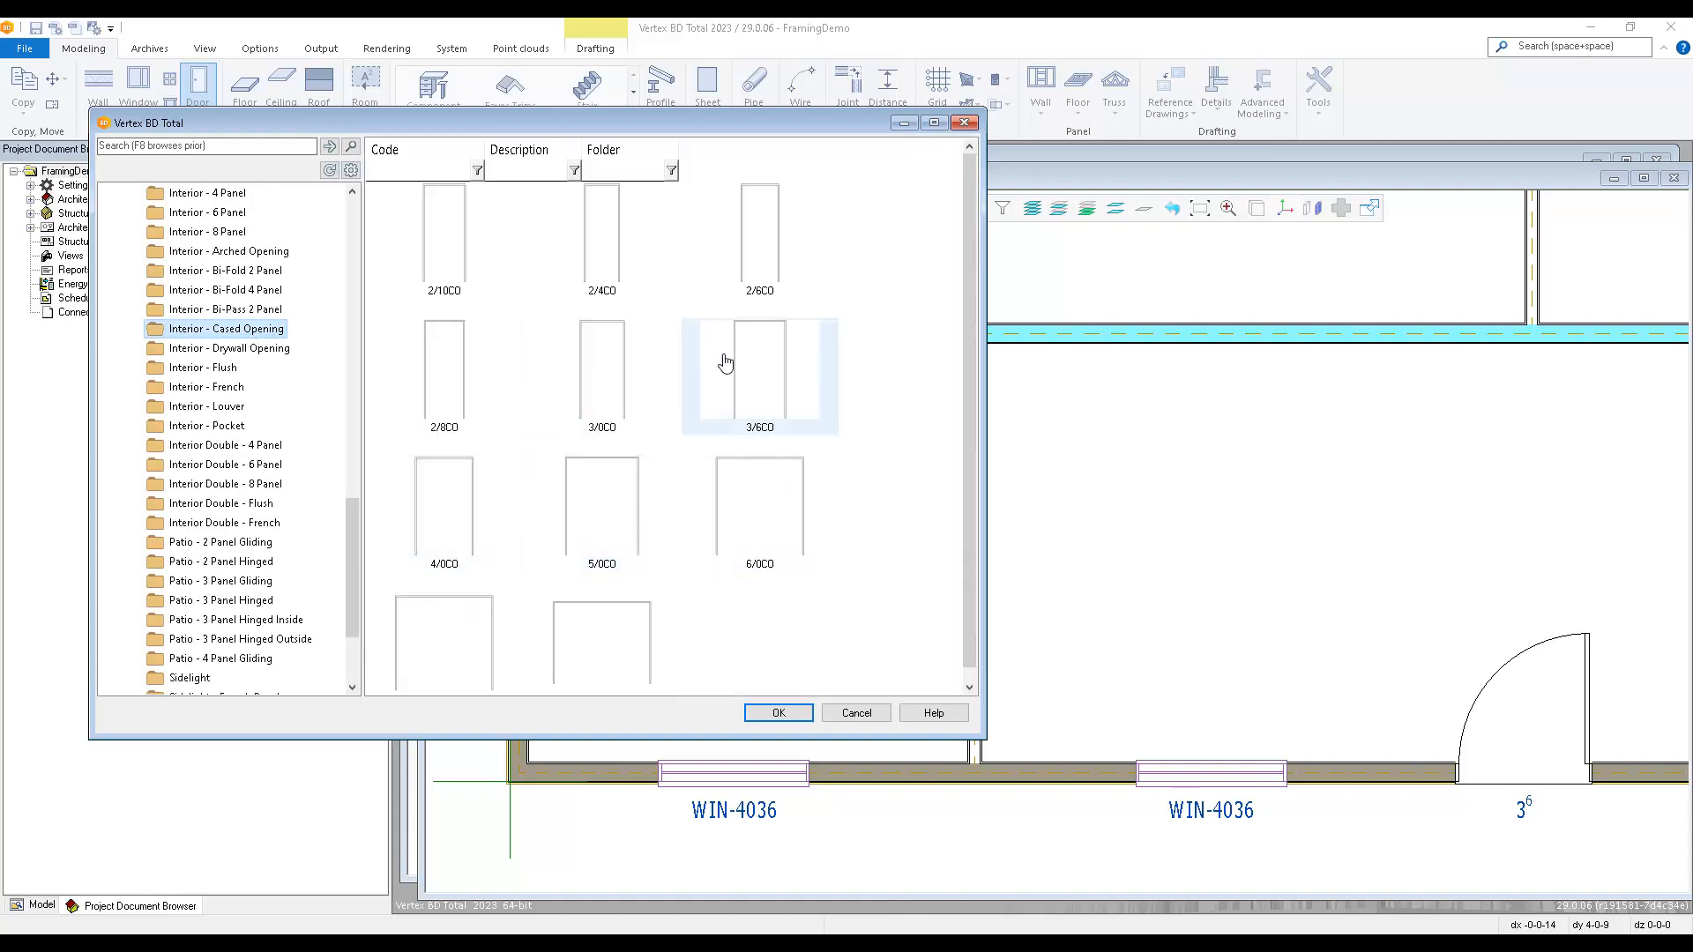
{"action": "double_click", "coordinate": [604, 373]}
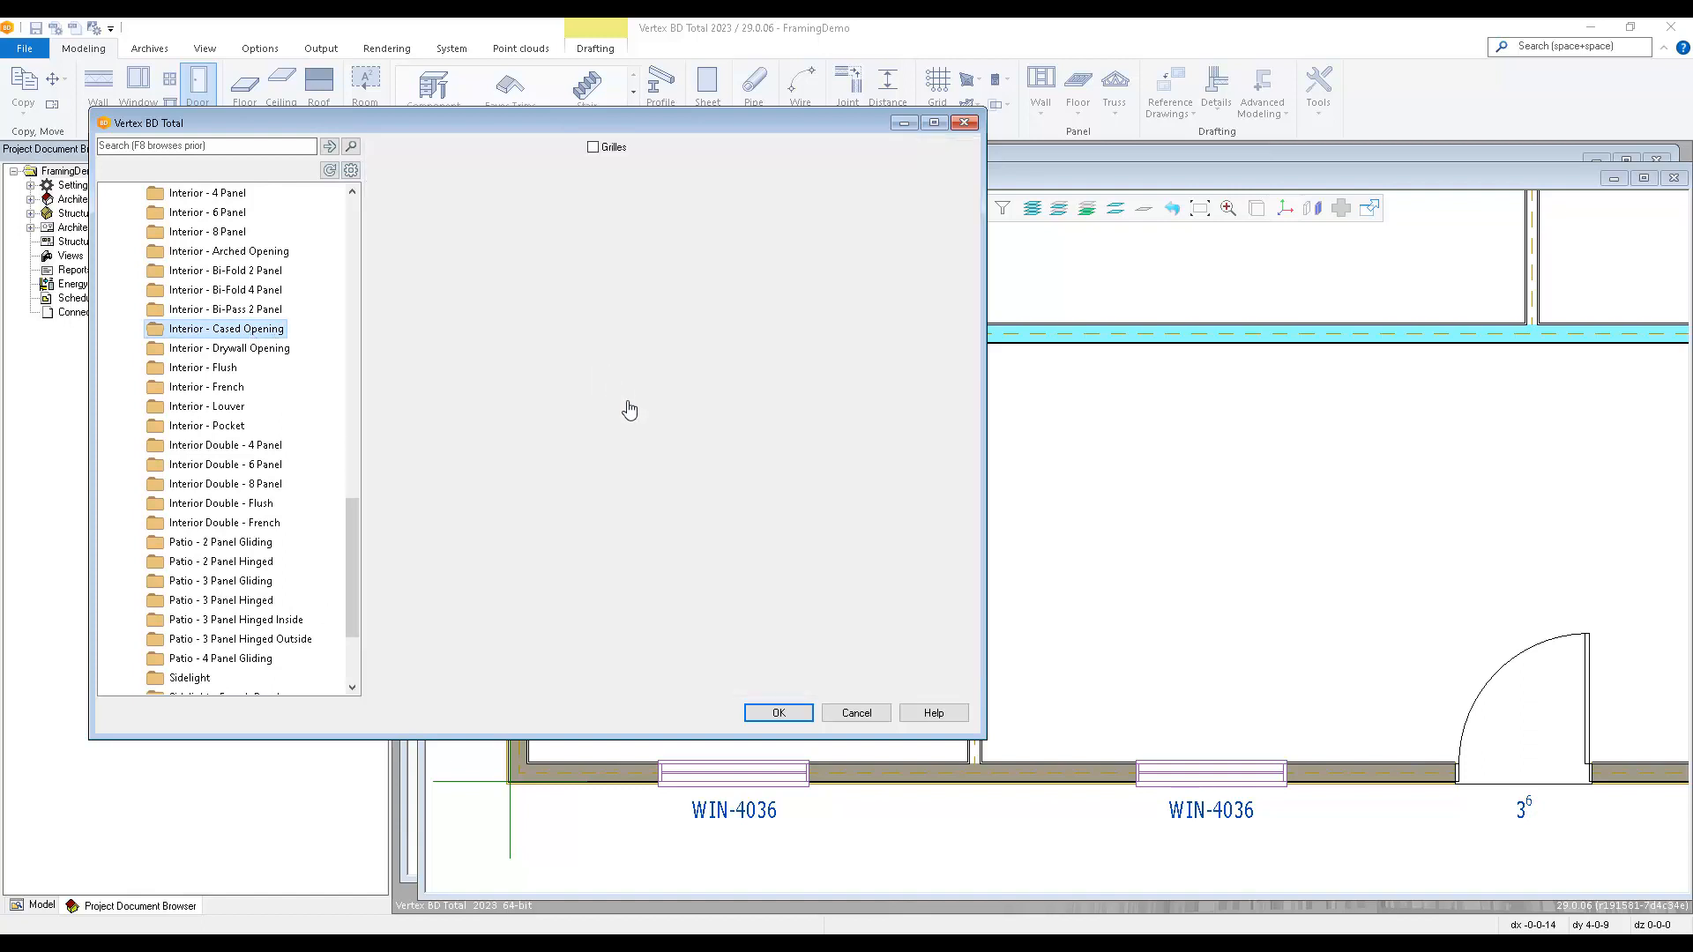
{"action": "left_click", "coordinate": [802, 713]}
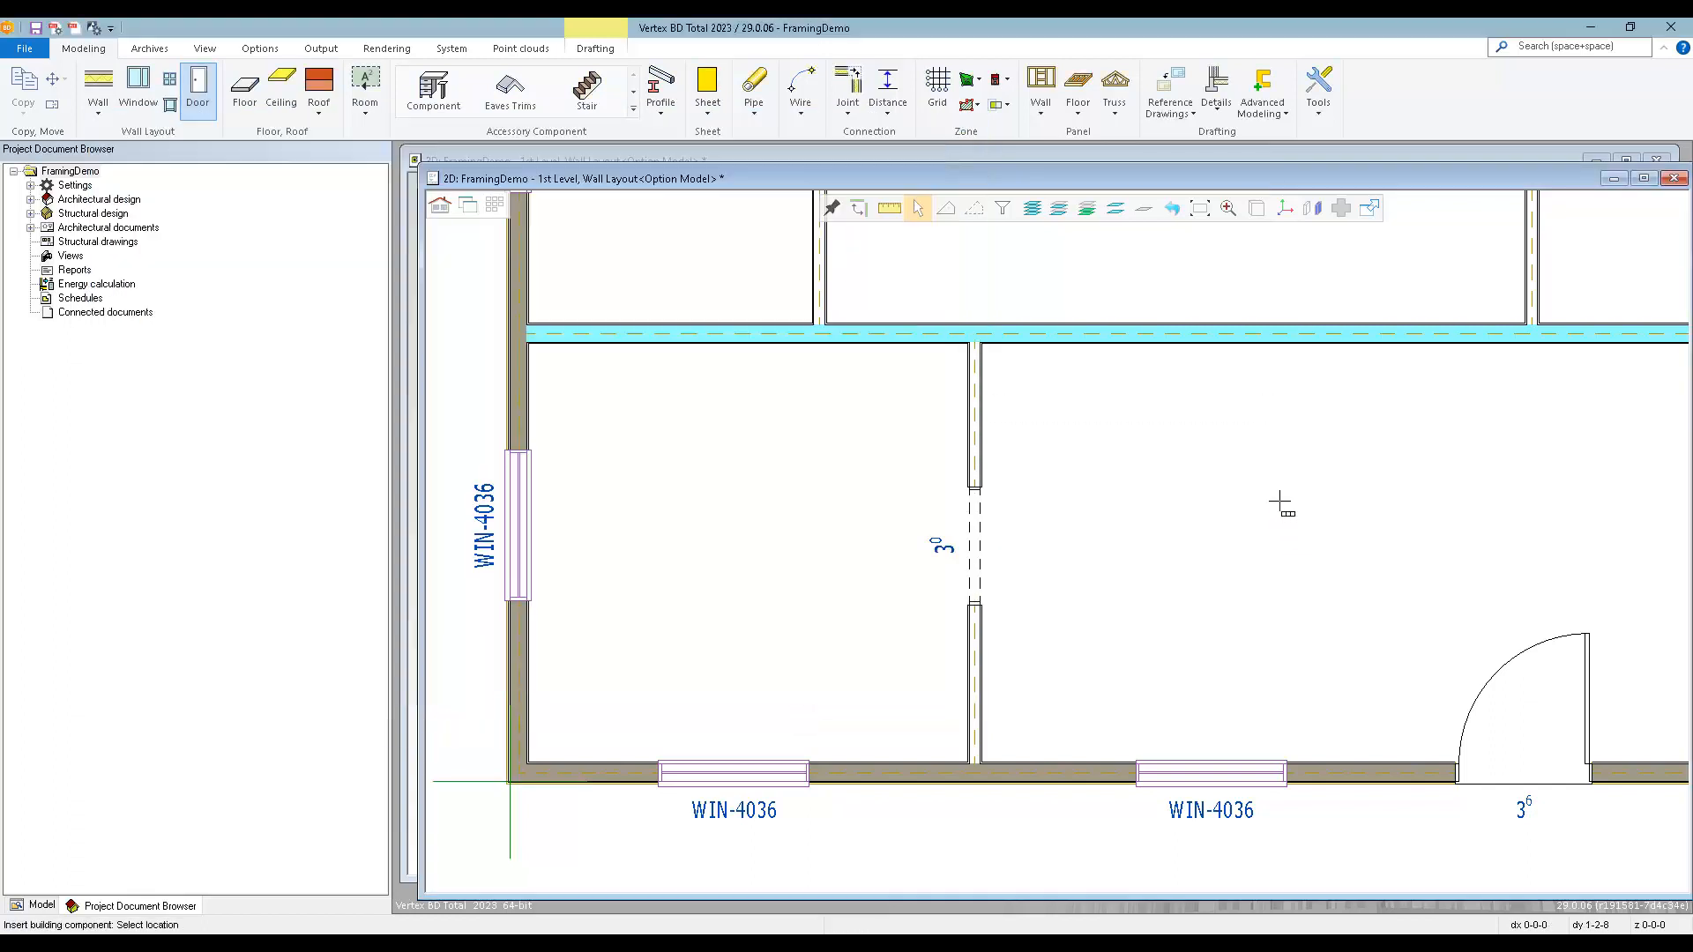
Place 3/0 cased openings in the partition between the front rooms and three along the long central interior wall.
{"action": "left_click", "coordinate": [1280, 501]}
{"action": "scroll", "coordinate": [851, 529], "scroll_direction": "down", "scroll_amount": 3}
{"action": "left_click", "coordinate": [763, 455]}
{"action": "left_click", "coordinate": [1000, 490]}
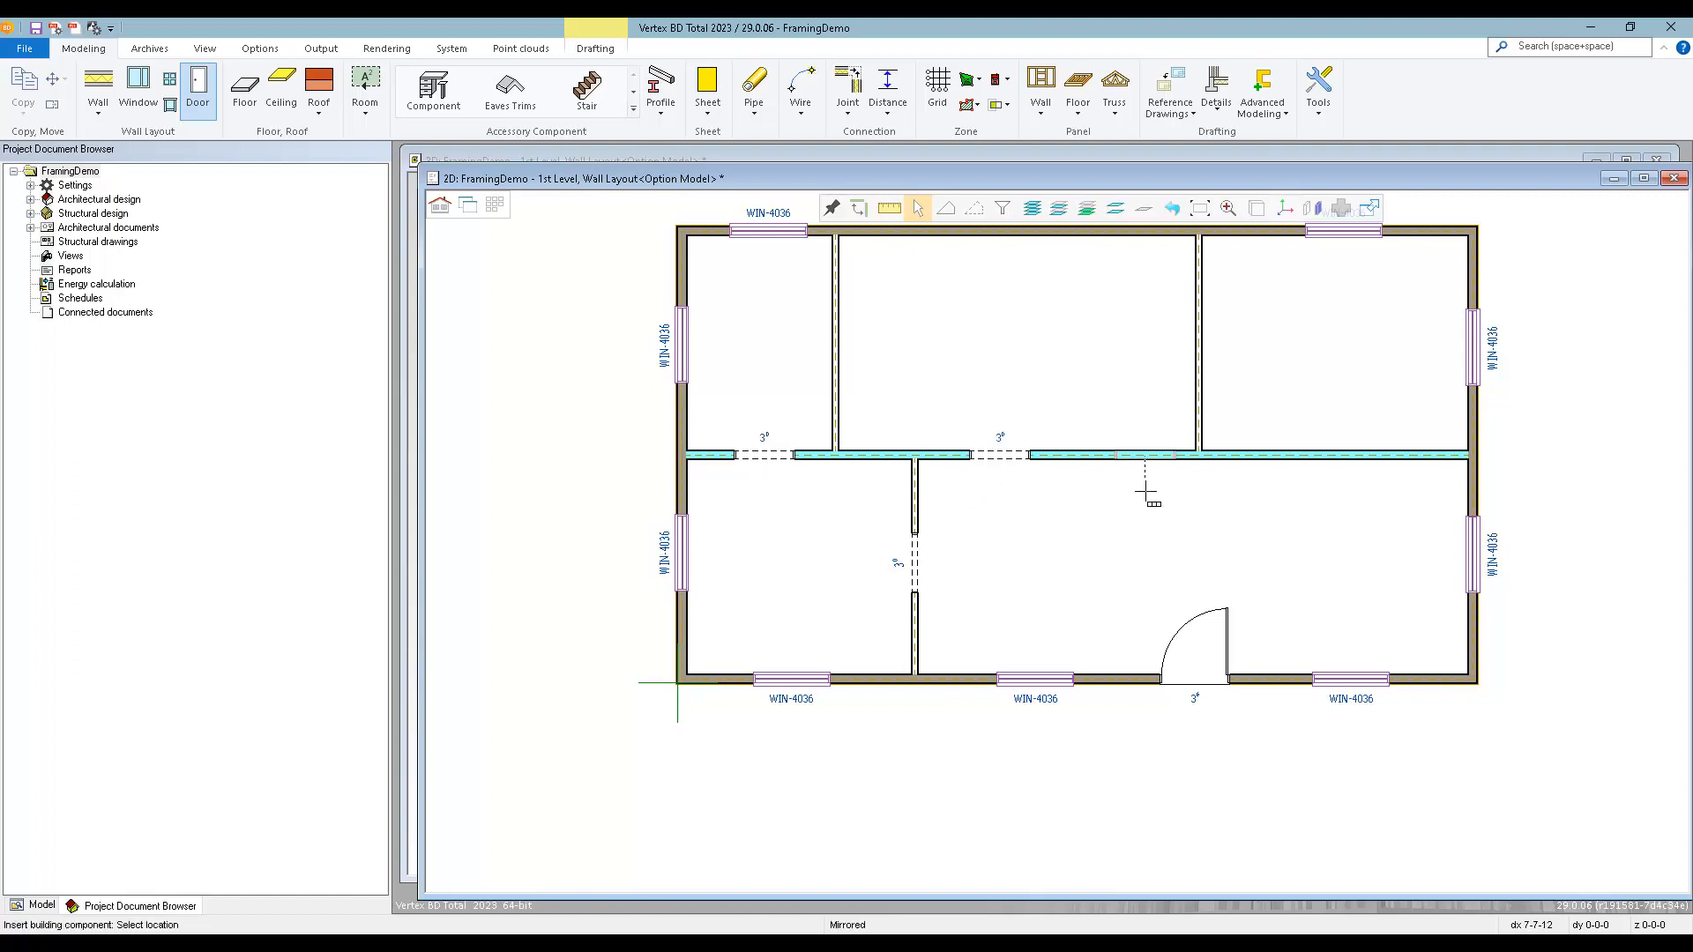
{"action": "left_click", "coordinate": [1342, 490]}
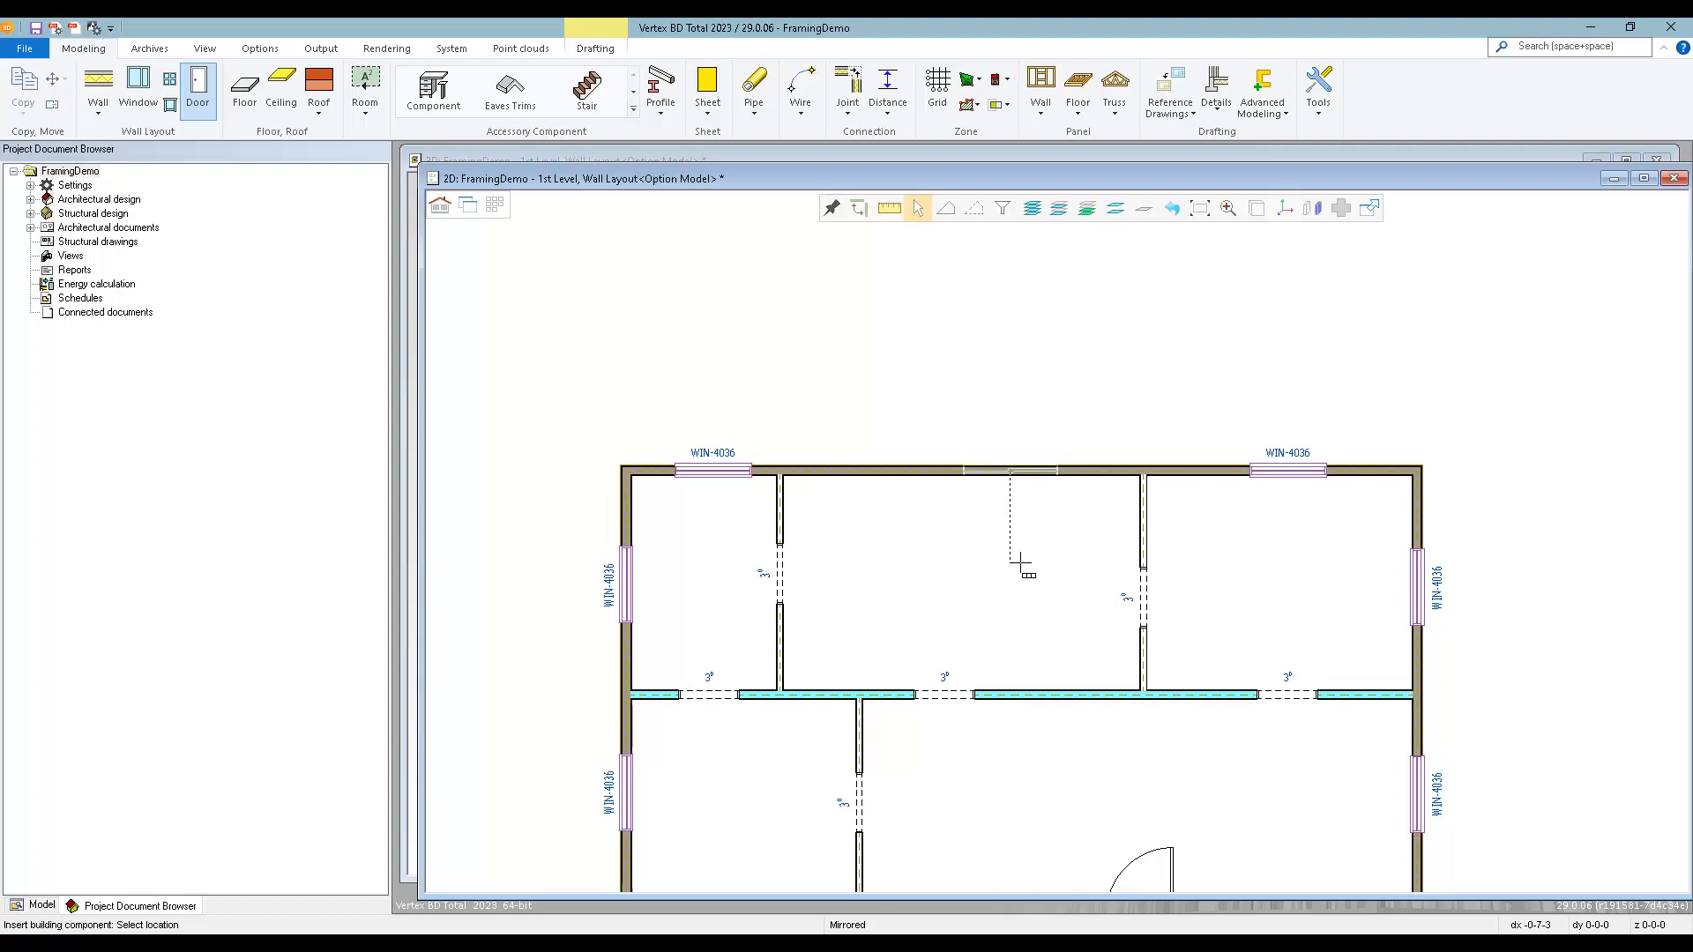
Place a 5/0 sliding door in the rear exterior wall of the middle room and review the layout in 3D.
{"action": "left_click", "coordinate": [1014, 559]}
{"action": "scroll", "coordinate": [1007, 579], "scroll_direction": "down", "scroll_amount": 2}
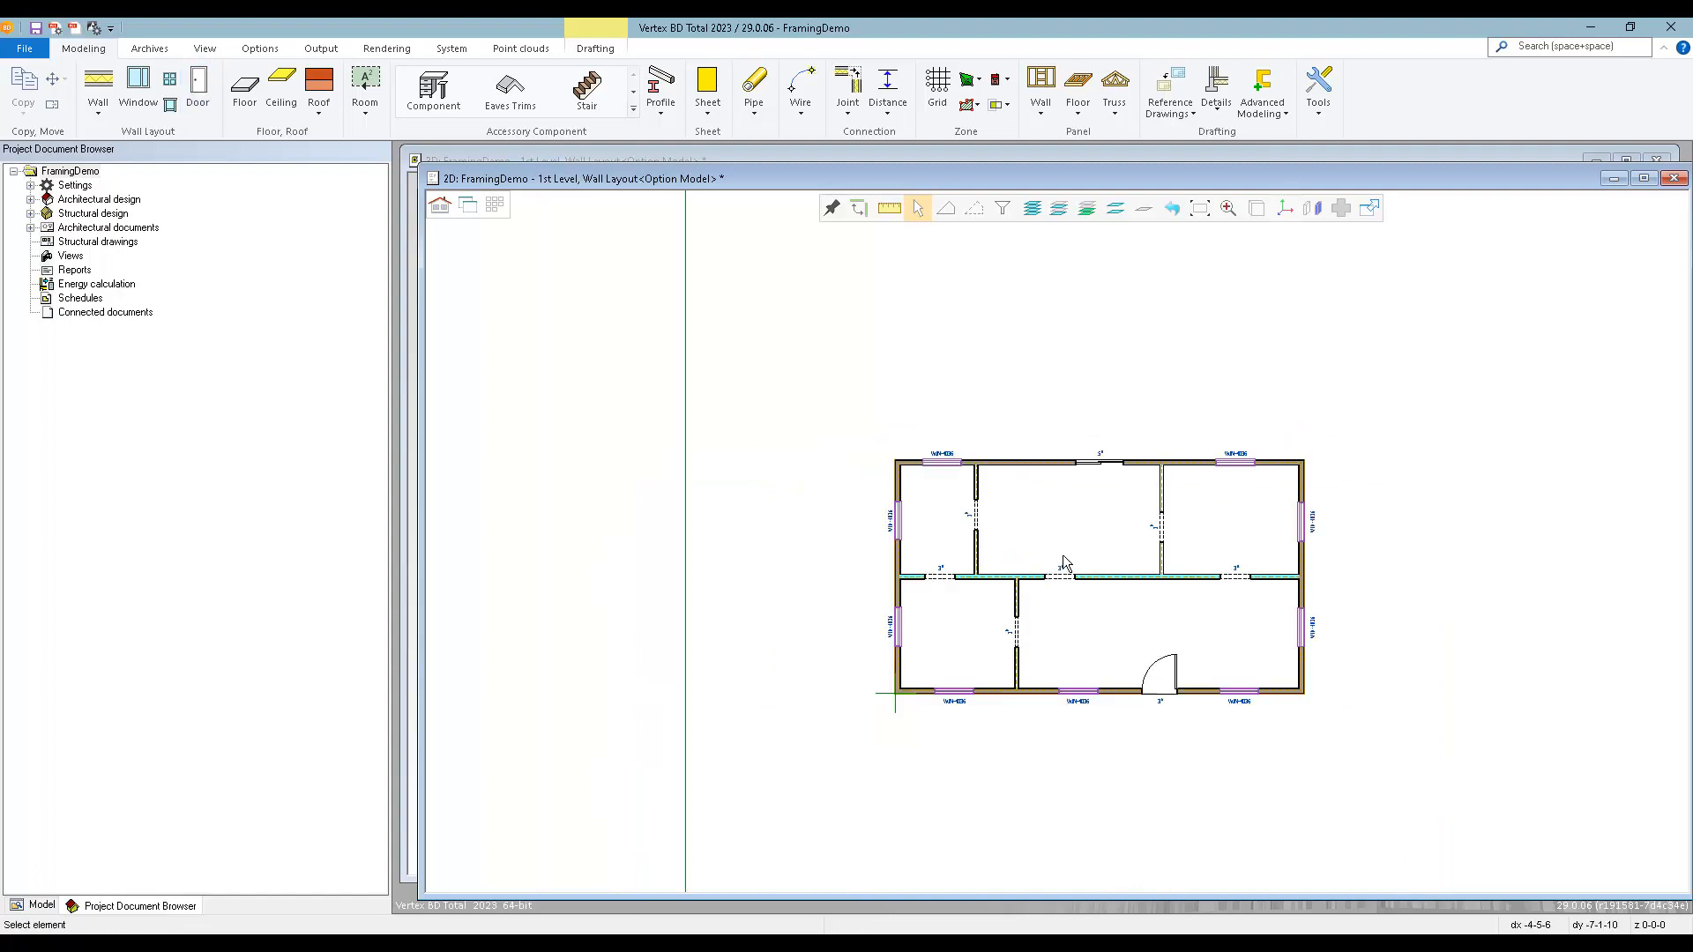
{"action": "scroll", "coordinate": [1075, 562], "scroll_direction": "up", "scroll_amount": 1}
{"action": "key", "text": "ctrl+Tab"}
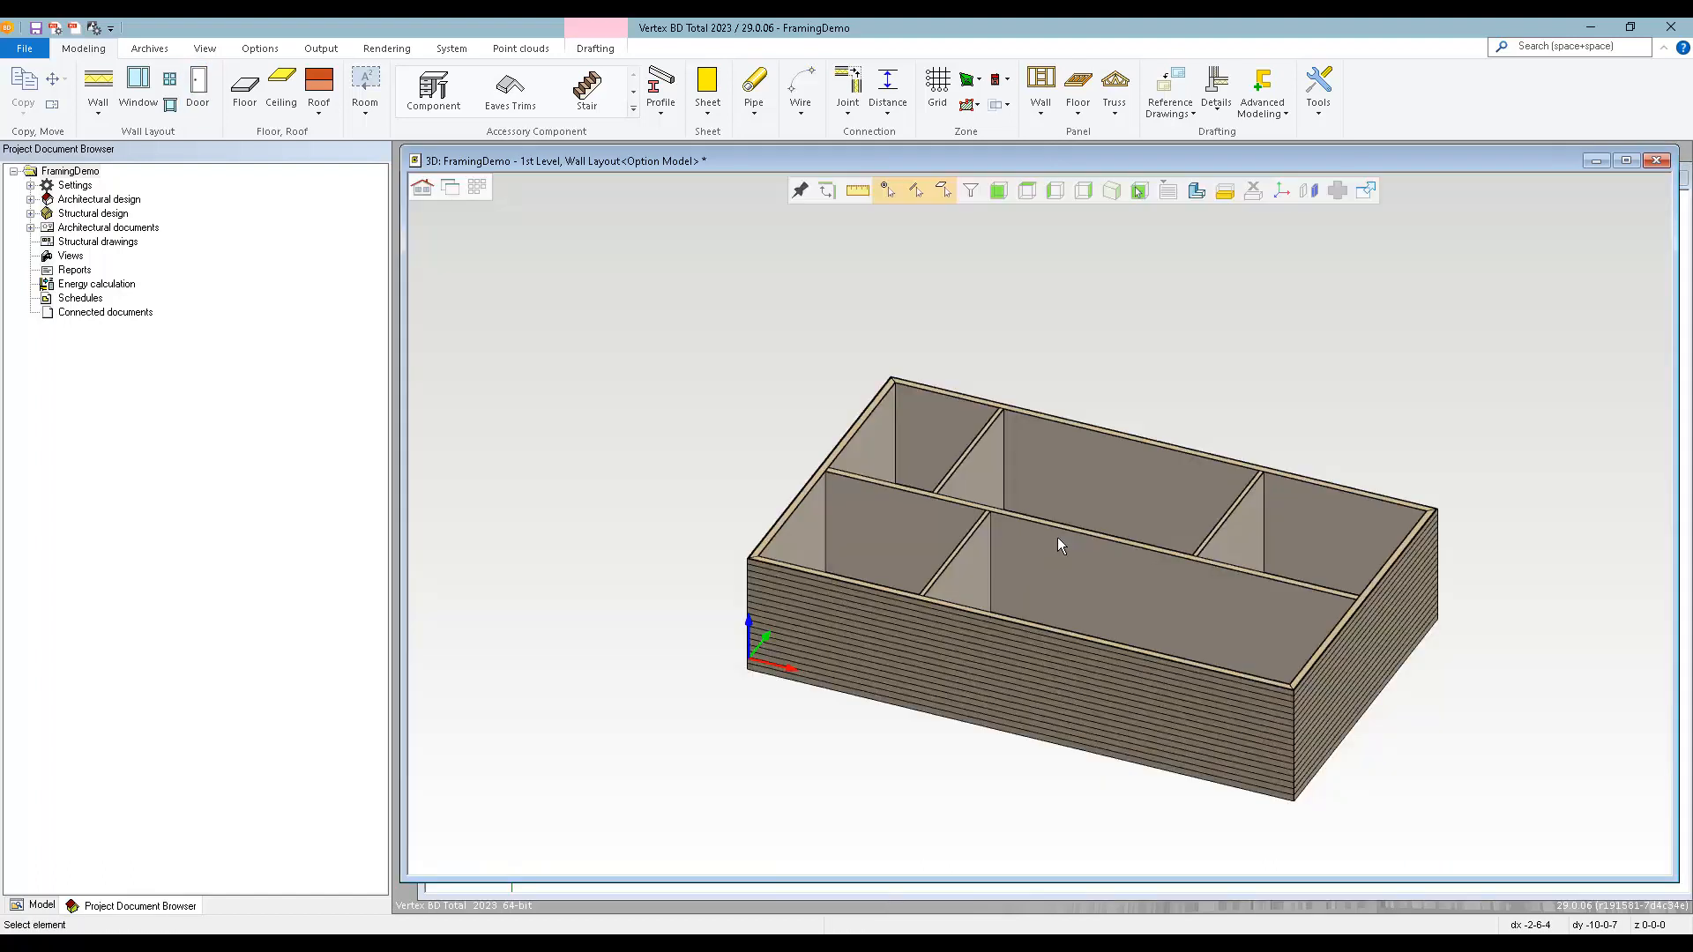
{"action": "scroll", "coordinate": [1084, 556], "scroll_direction": "up", "scroll_amount": 1}
{"action": "middle_click_drag", "start_coordinate": [1097, 513], "coordinate": [1063, 522]}
{"action": "key", "text": "ctrl+Tab"}
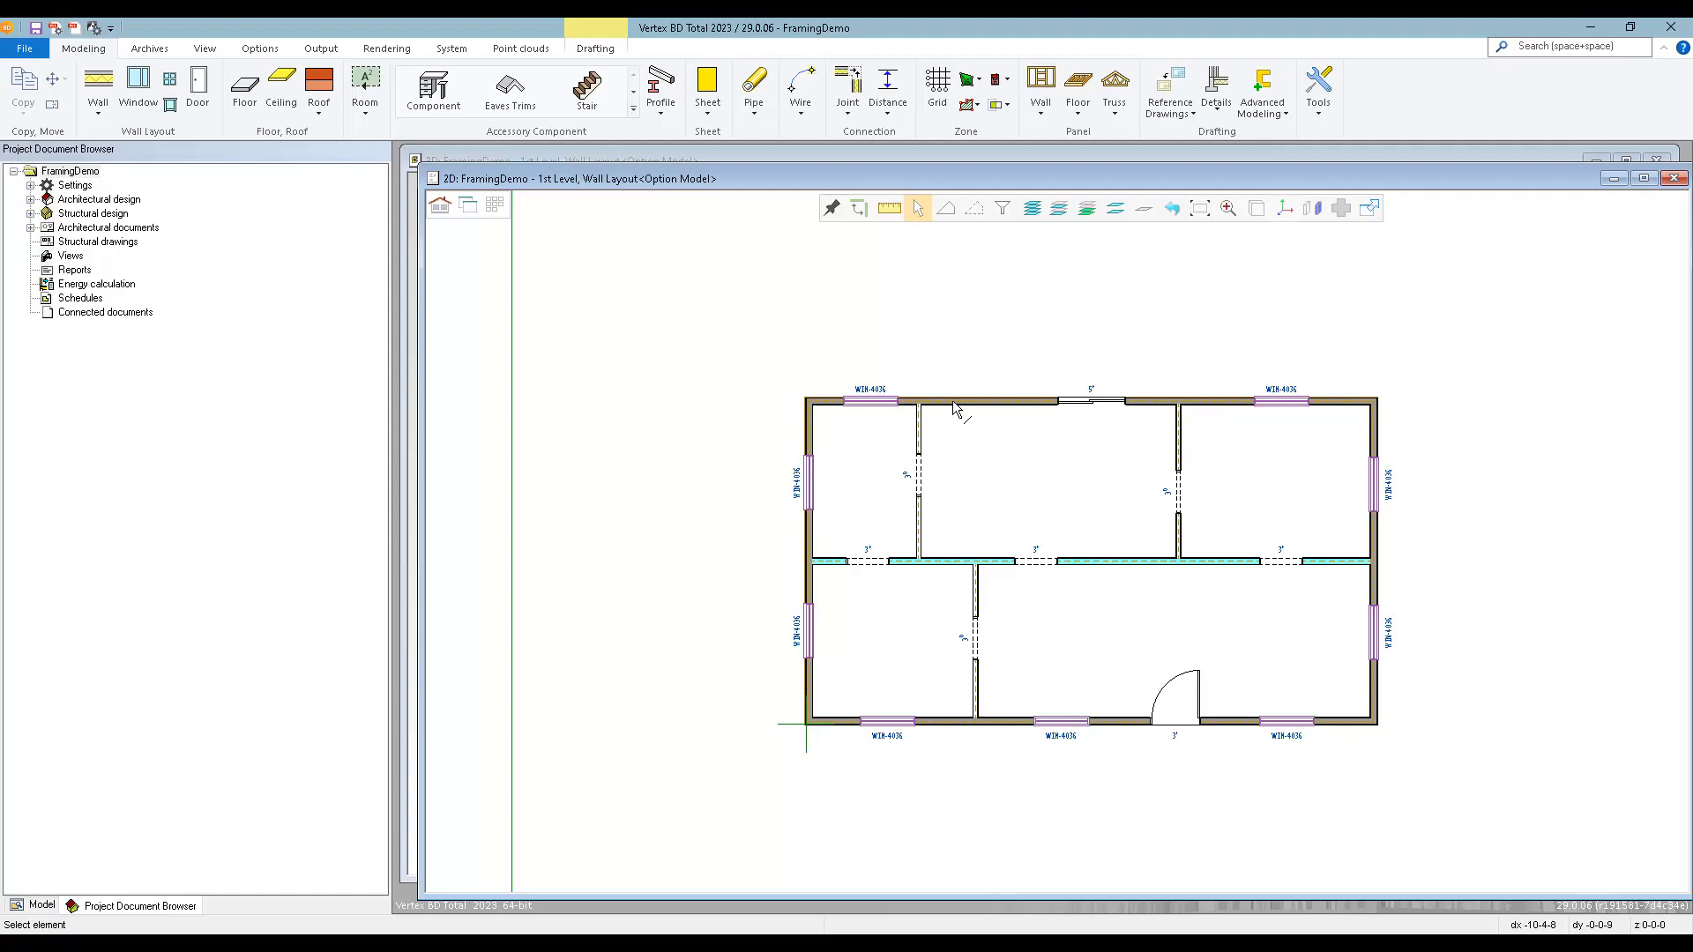
Choose Extra Studs To Floor Plan from the wall panel layout accessories and take the properties of the middle room's rear exterior wall.
{"action": "left_click", "coordinate": [1041, 115]}
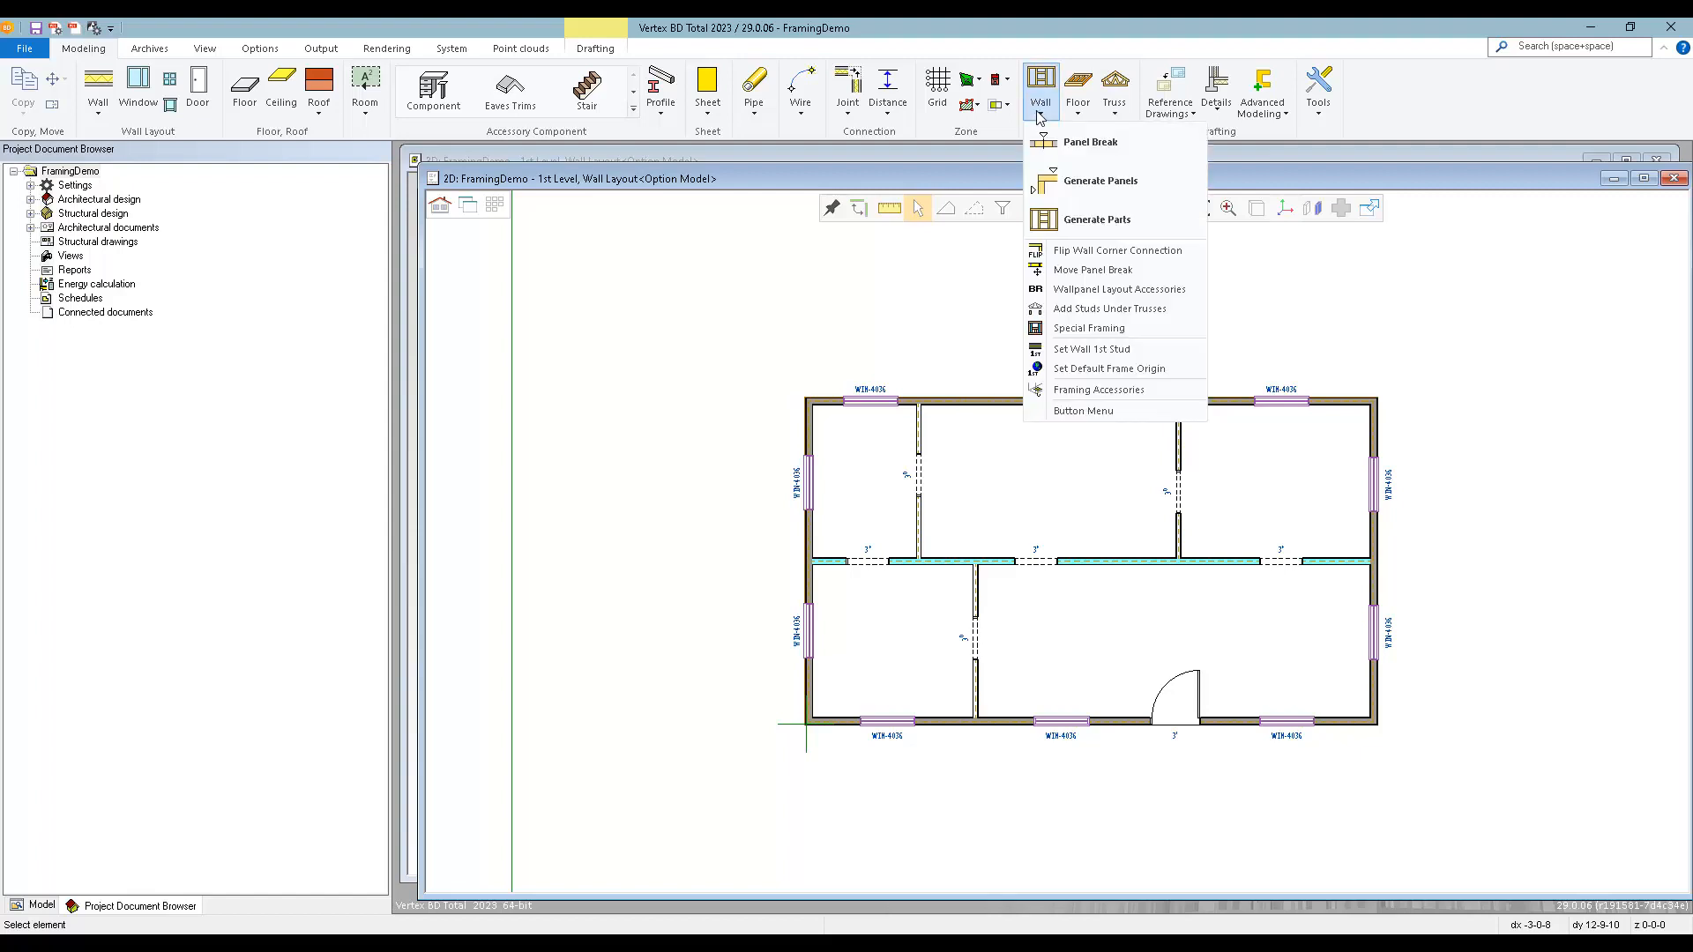
{"action": "left_click", "coordinate": [1158, 290]}
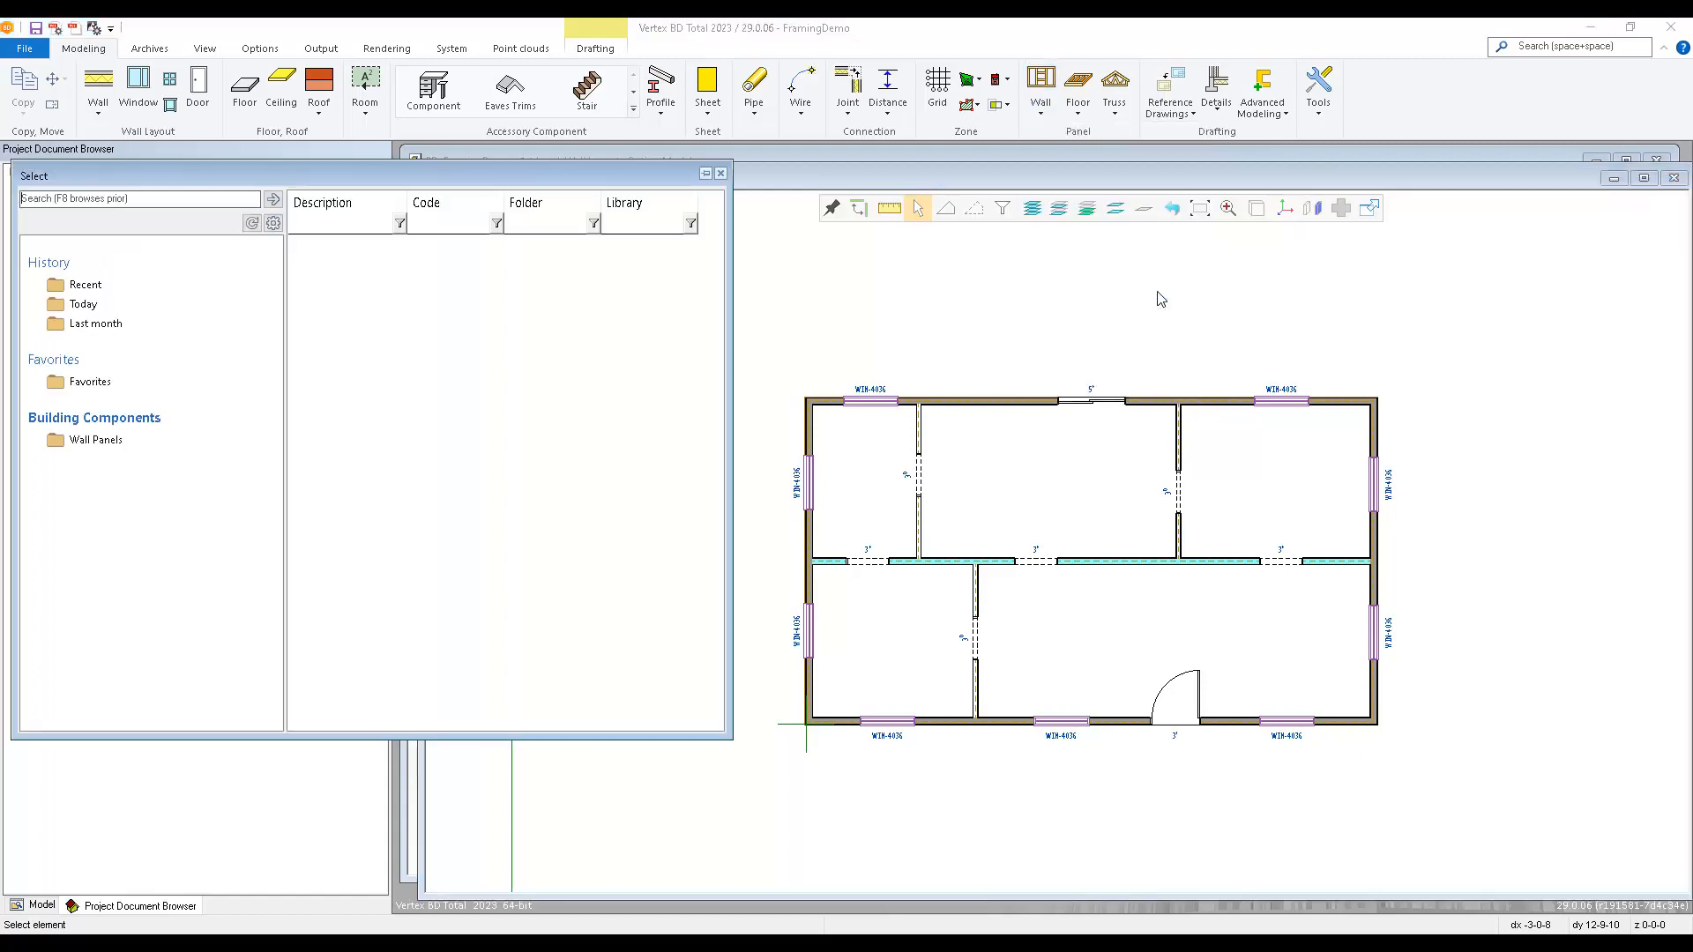
{"action": "left_click", "coordinate": [91, 441]}
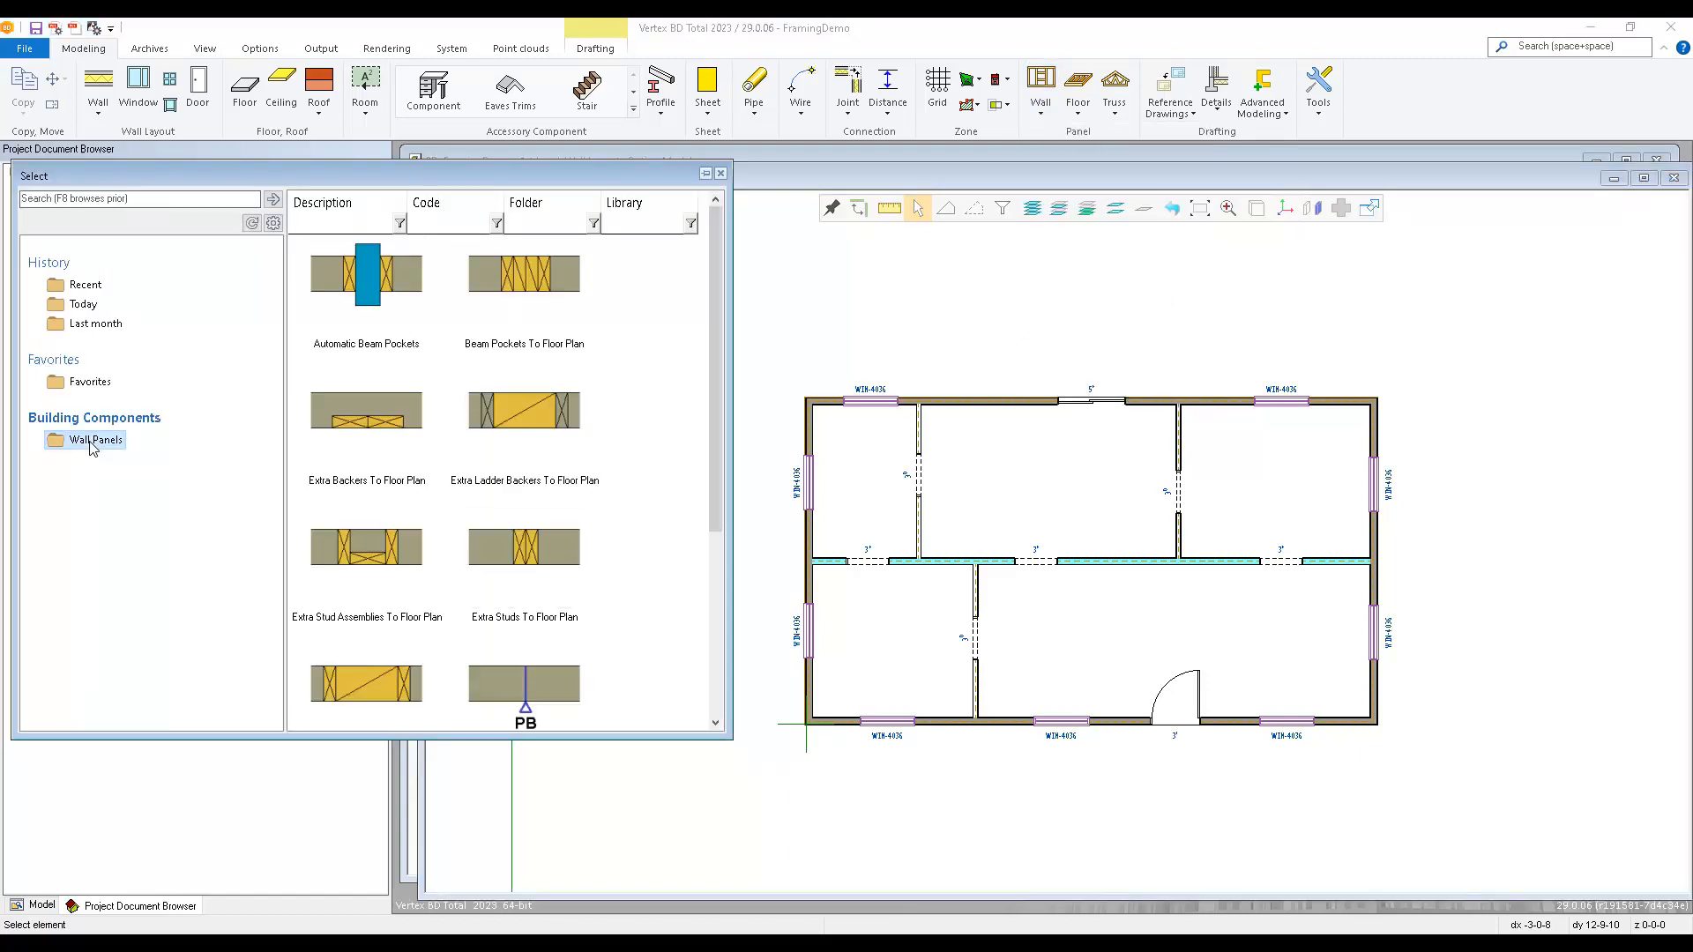
{"action": "left_click_drag", "start_coordinate": [730, 638], "coordinate": [978, 627]}
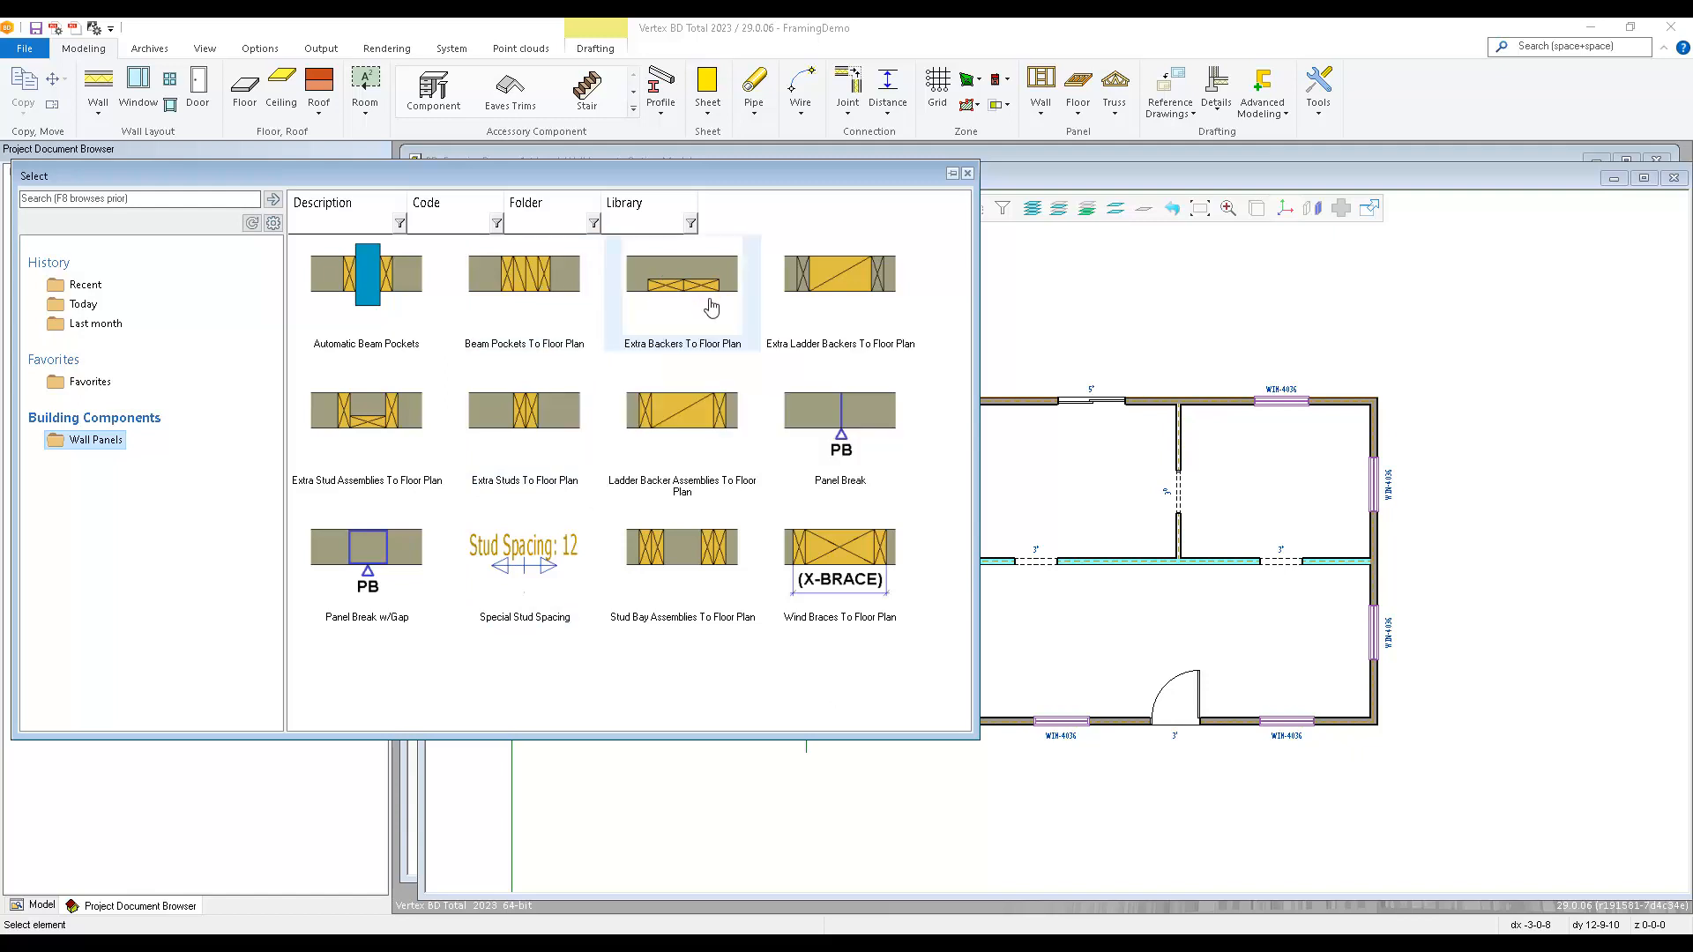
{"action": "mouse_move", "coordinate": [857, 304]}
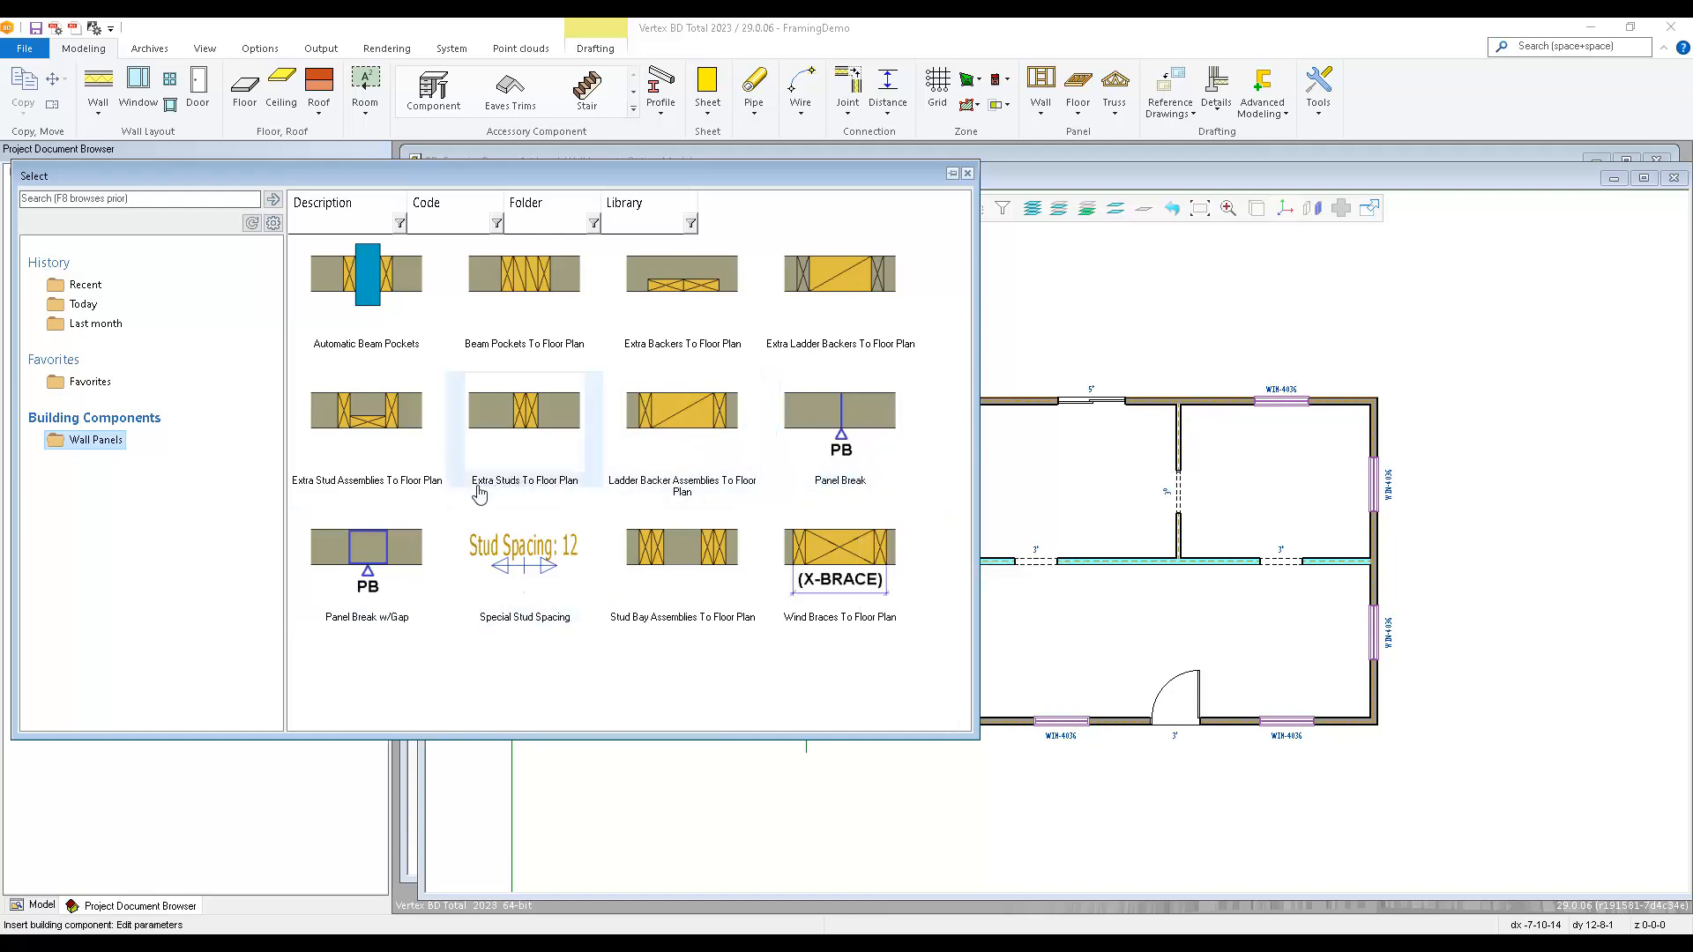
{"action": "mouse_move", "coordinate": [547, 631]}
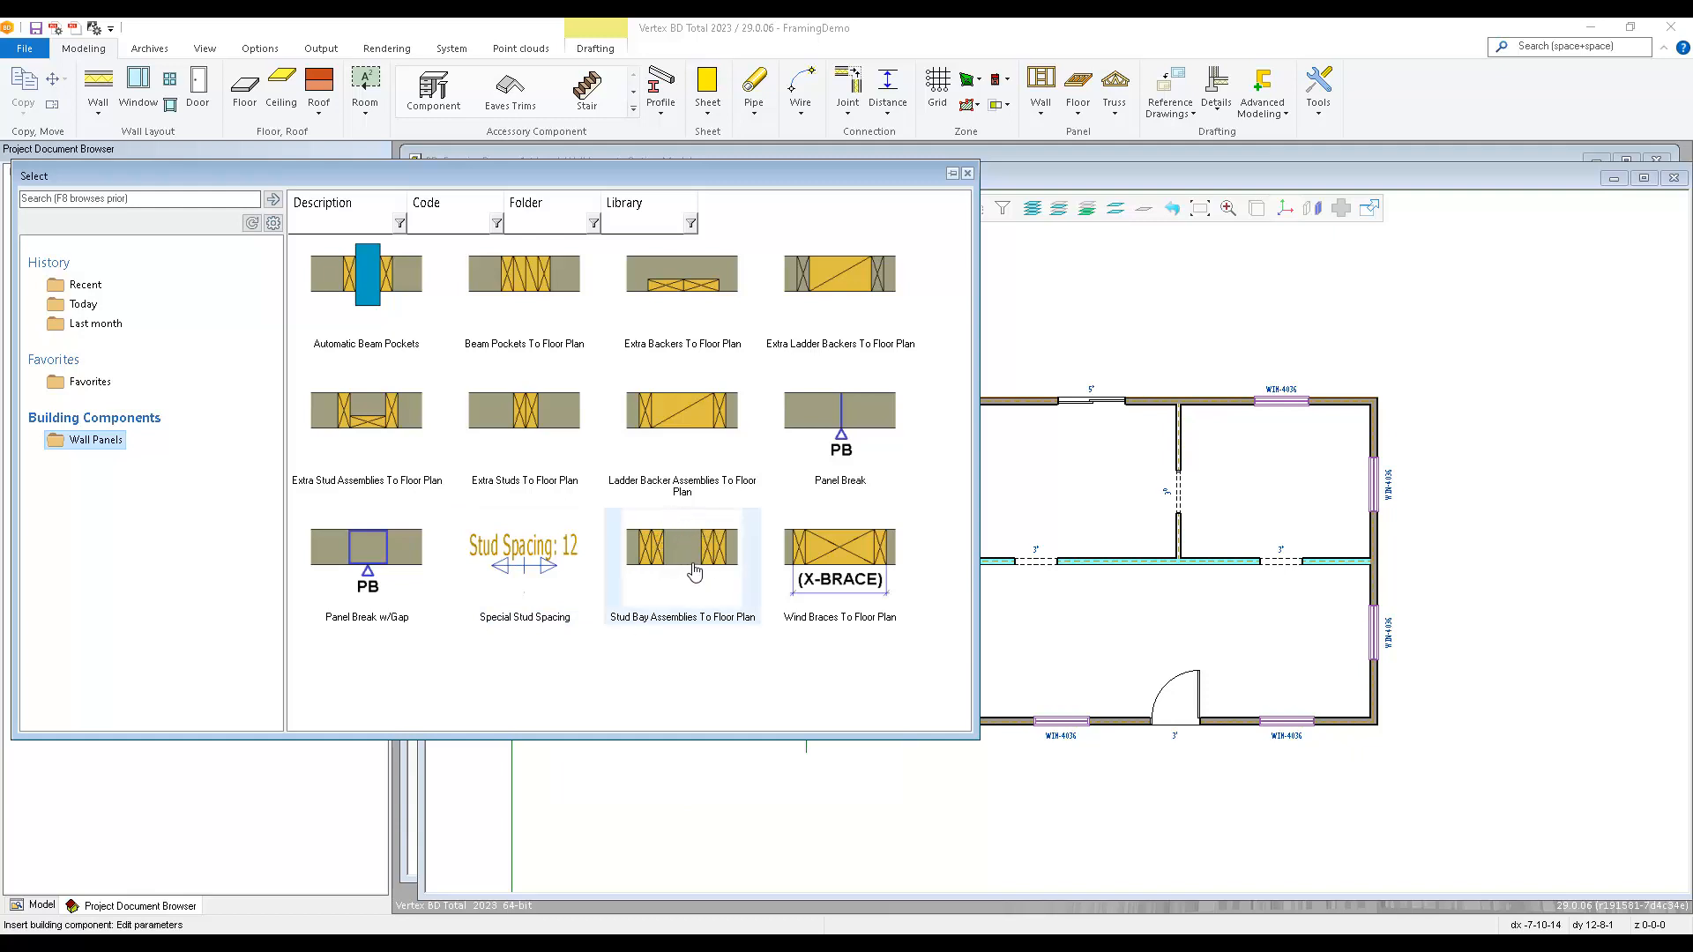
{"action": "mouse_move", "coordinate": [694, 572]}
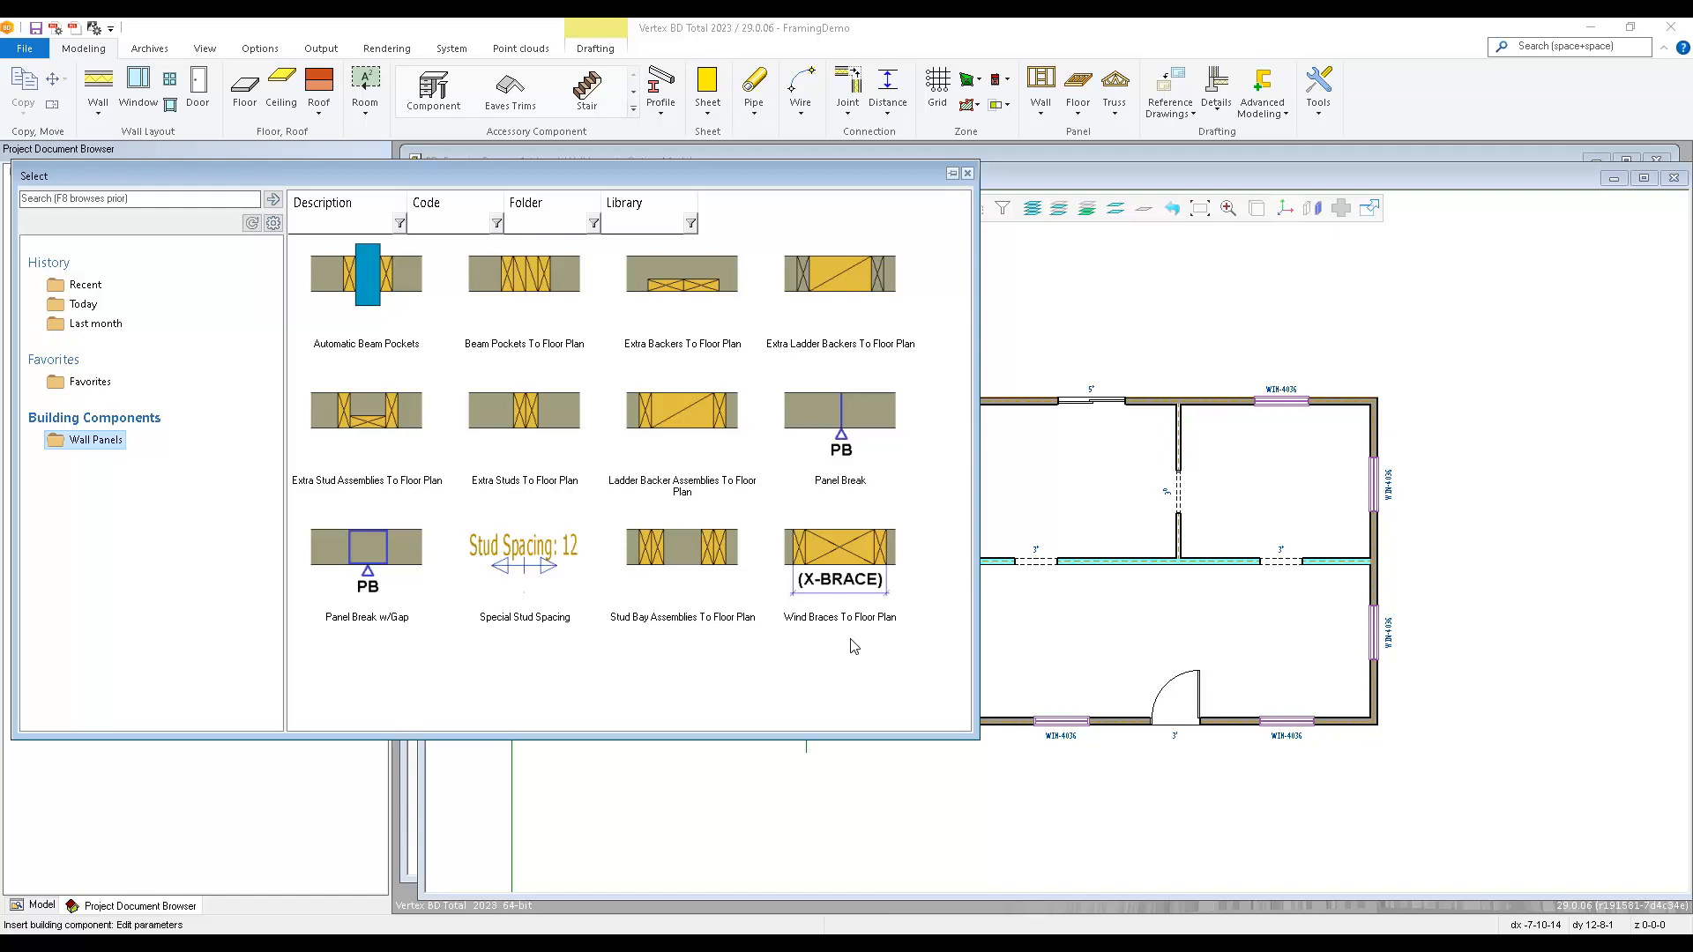
{"action": "double_click", "coordinate": [524, 428]}
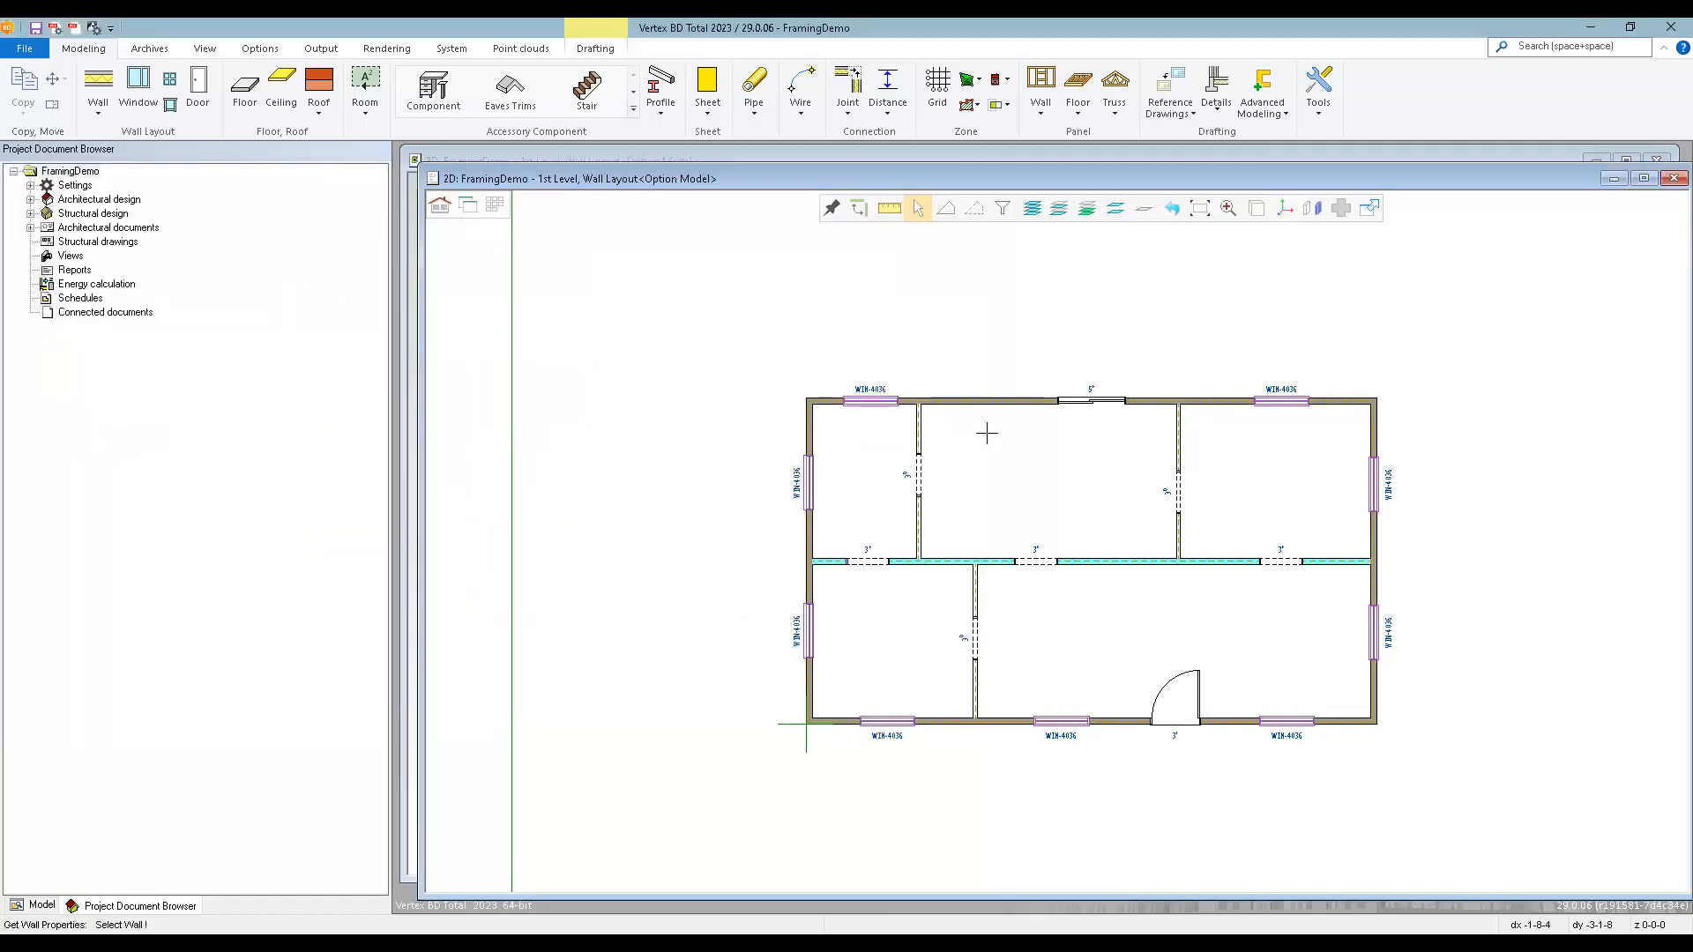
{"action": "left_click", "coordinate": [994, 405]}
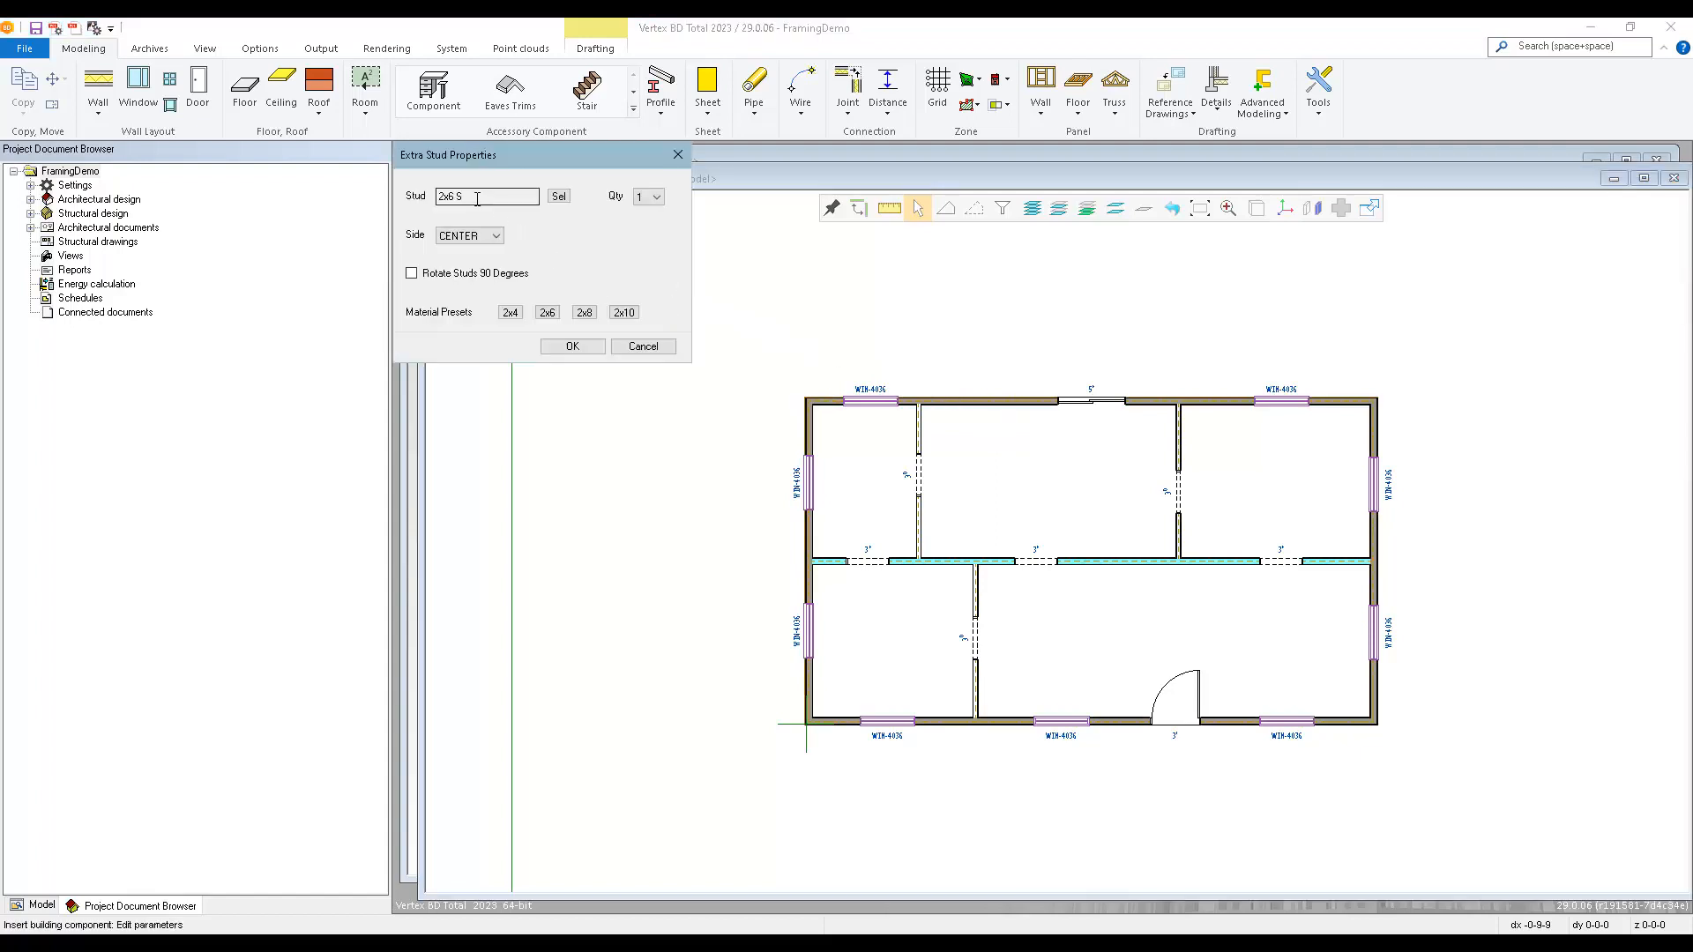
Set the extra stud's cross section to code 6x6 S from the lumber library.
{"action": "left_click", "coordinate": [559, 196]}
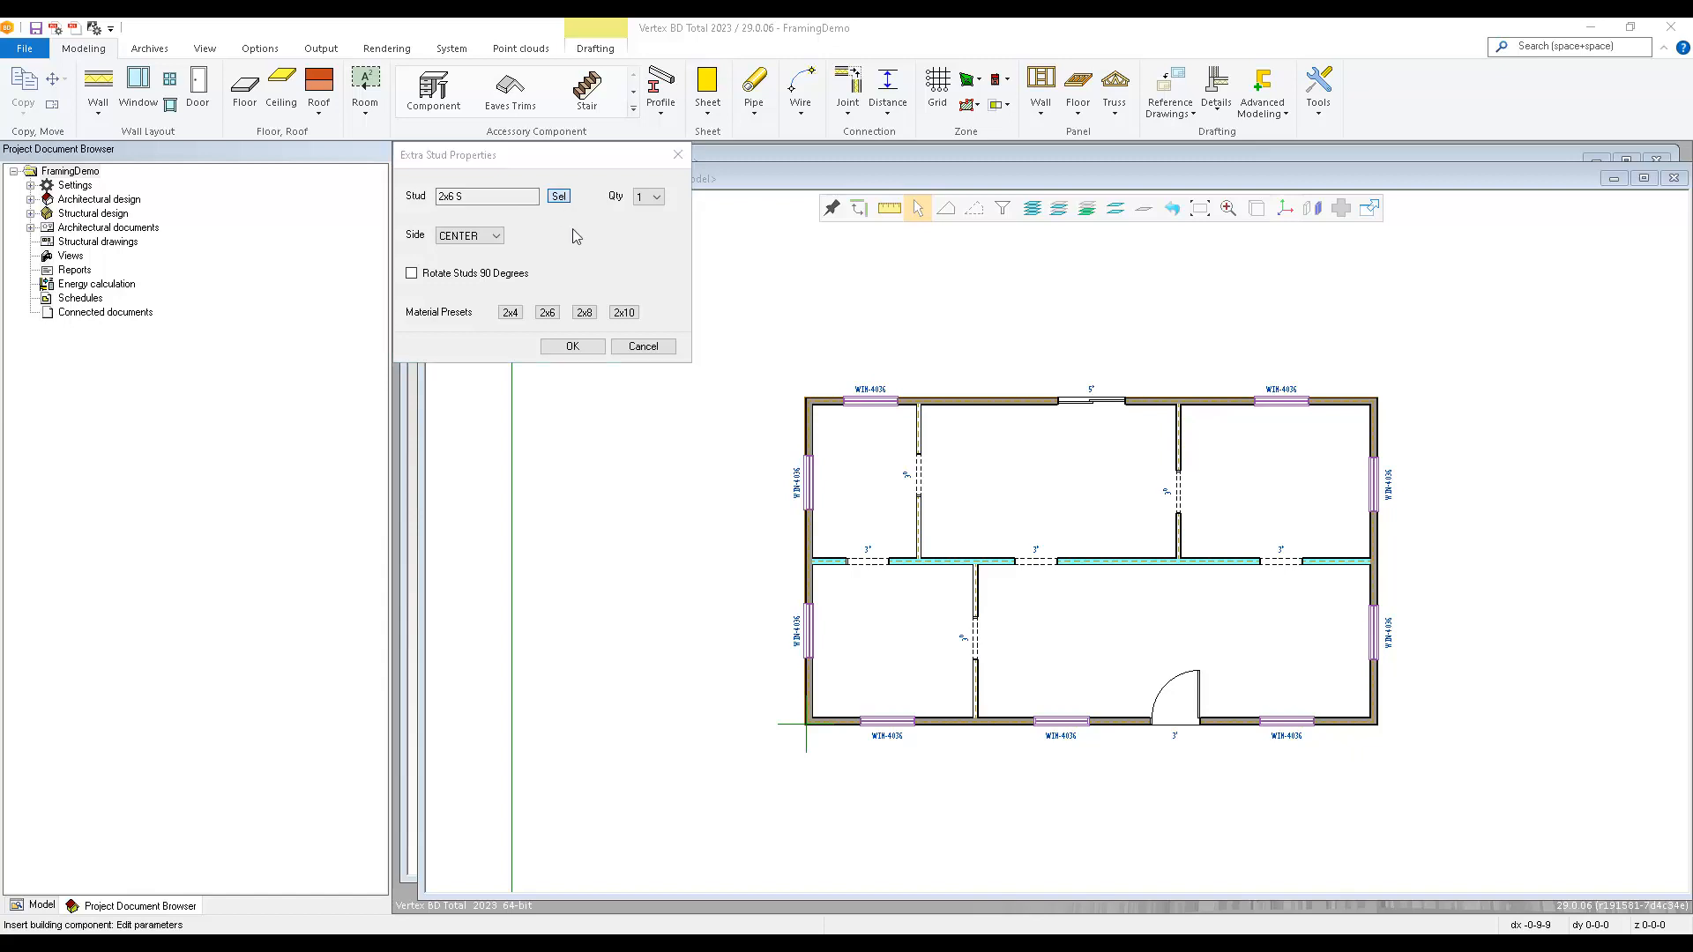
{"action": "left_click", "coordinate": [456, 275]}
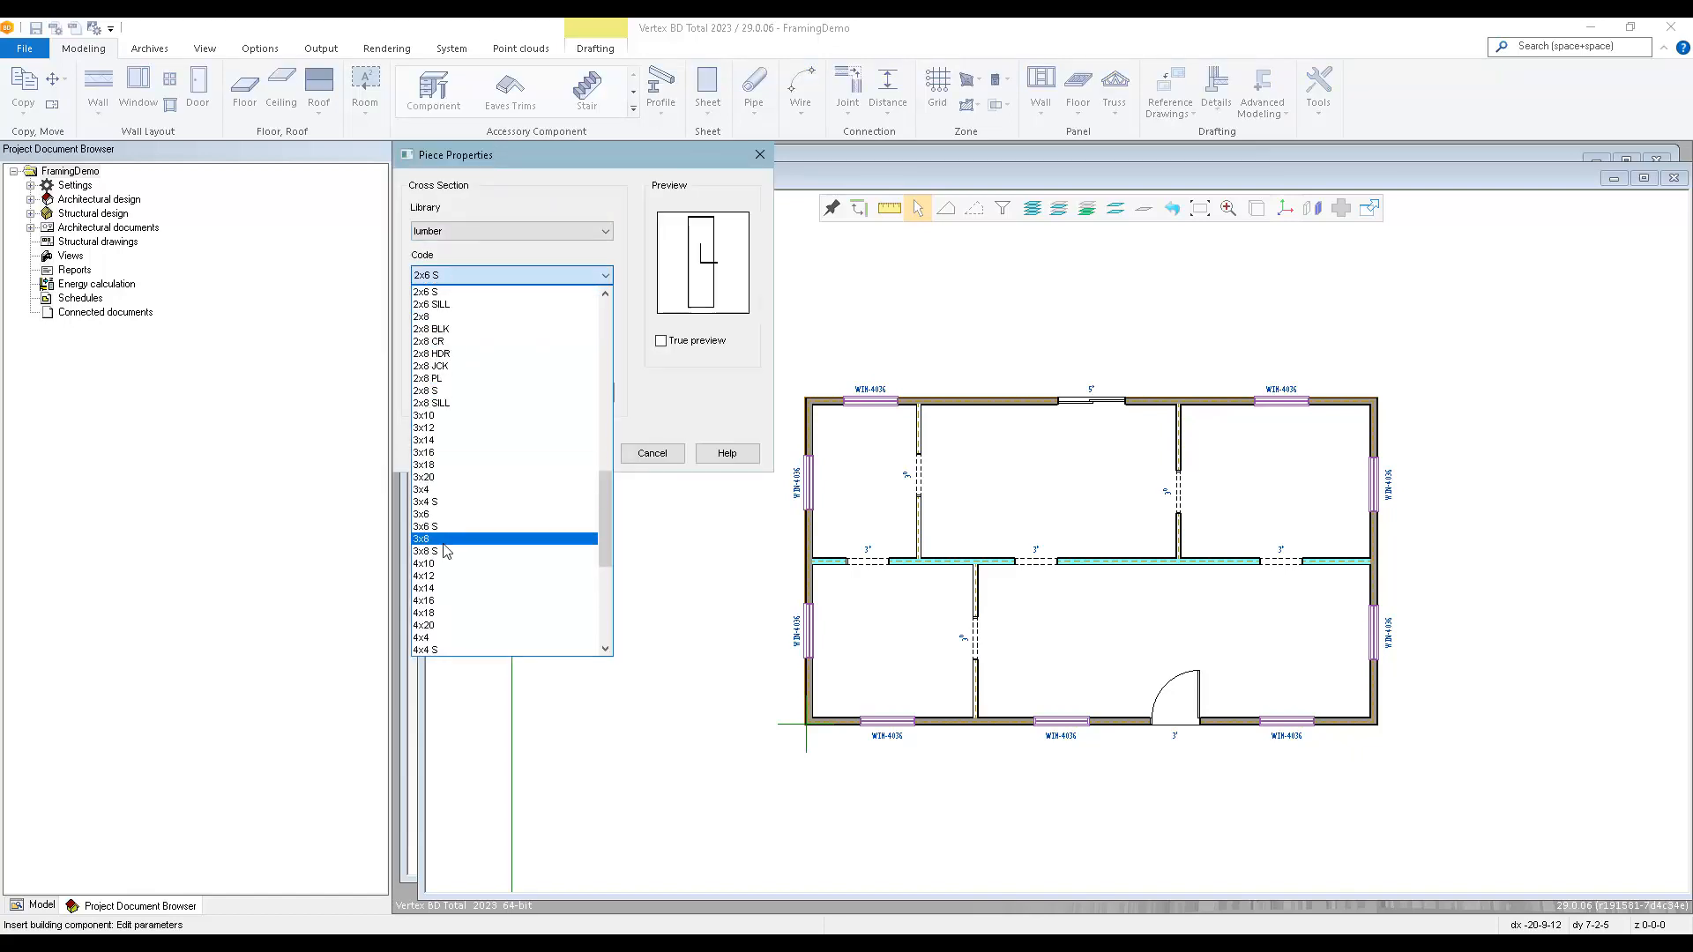
{"action": "left_click", "coordinate": [432, 378]}
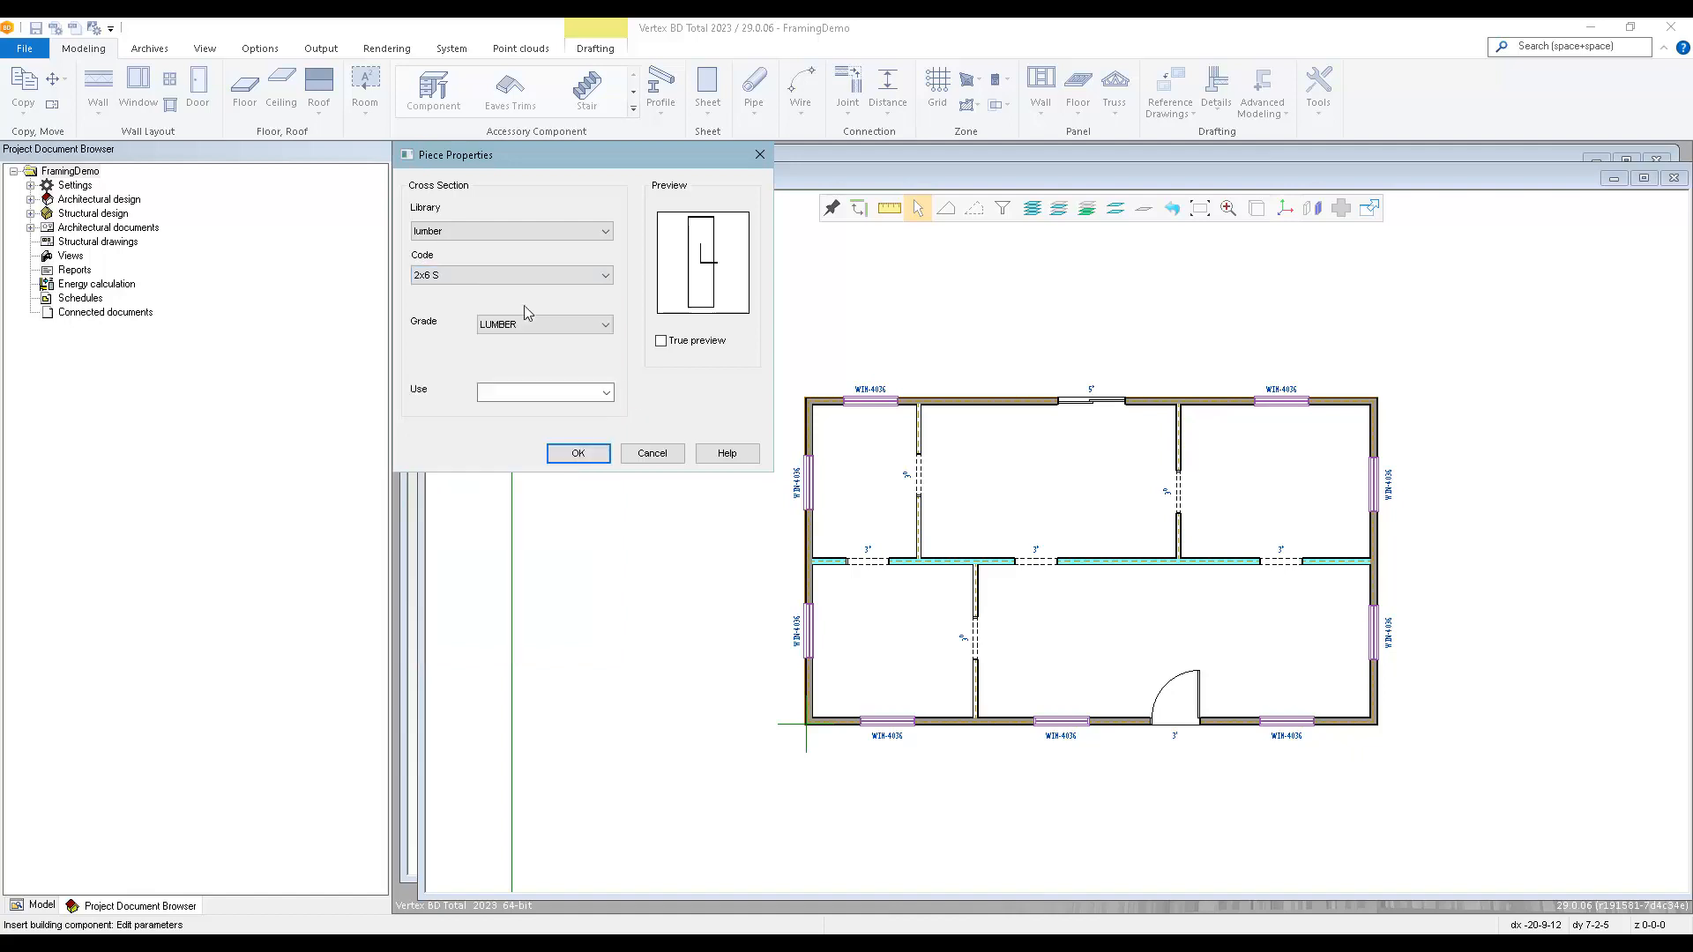
{"action": "left_click", "coordinate": [476, 229]}
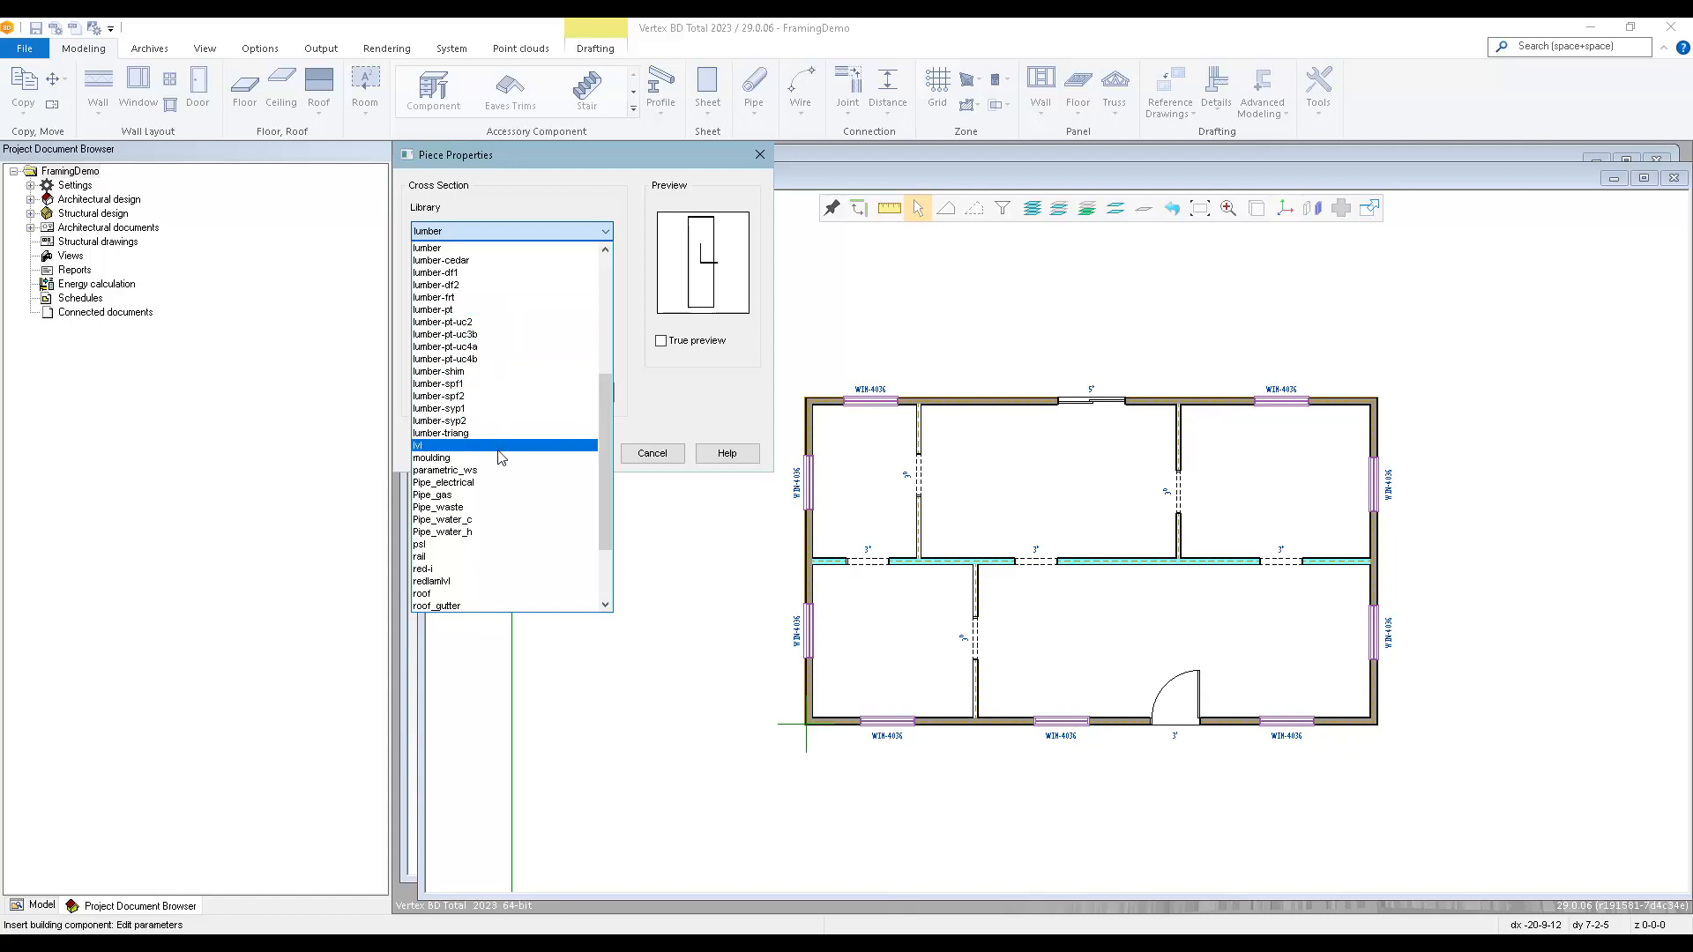
{"action": "scroll", "coordinate": [501, 545], "scroll_direction": "down", "scroll_amount": 3}
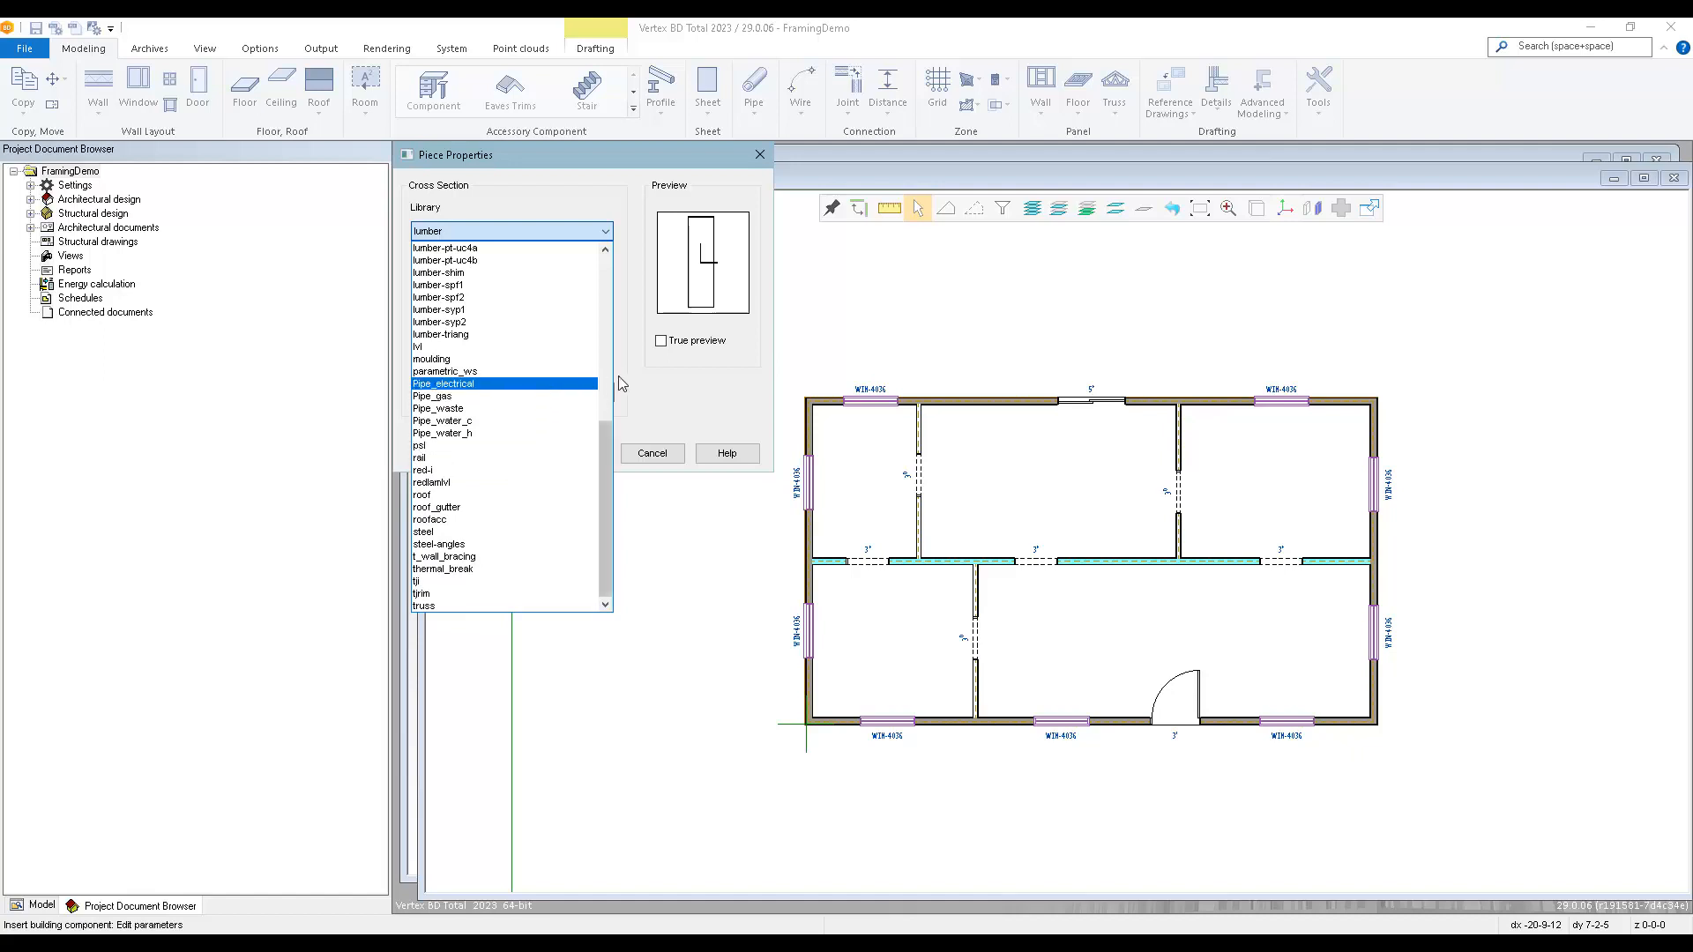
{"action": "left_click", "coordinate": [648, 380]}
{"action": "left_click", "coordinate": [465, 279]}
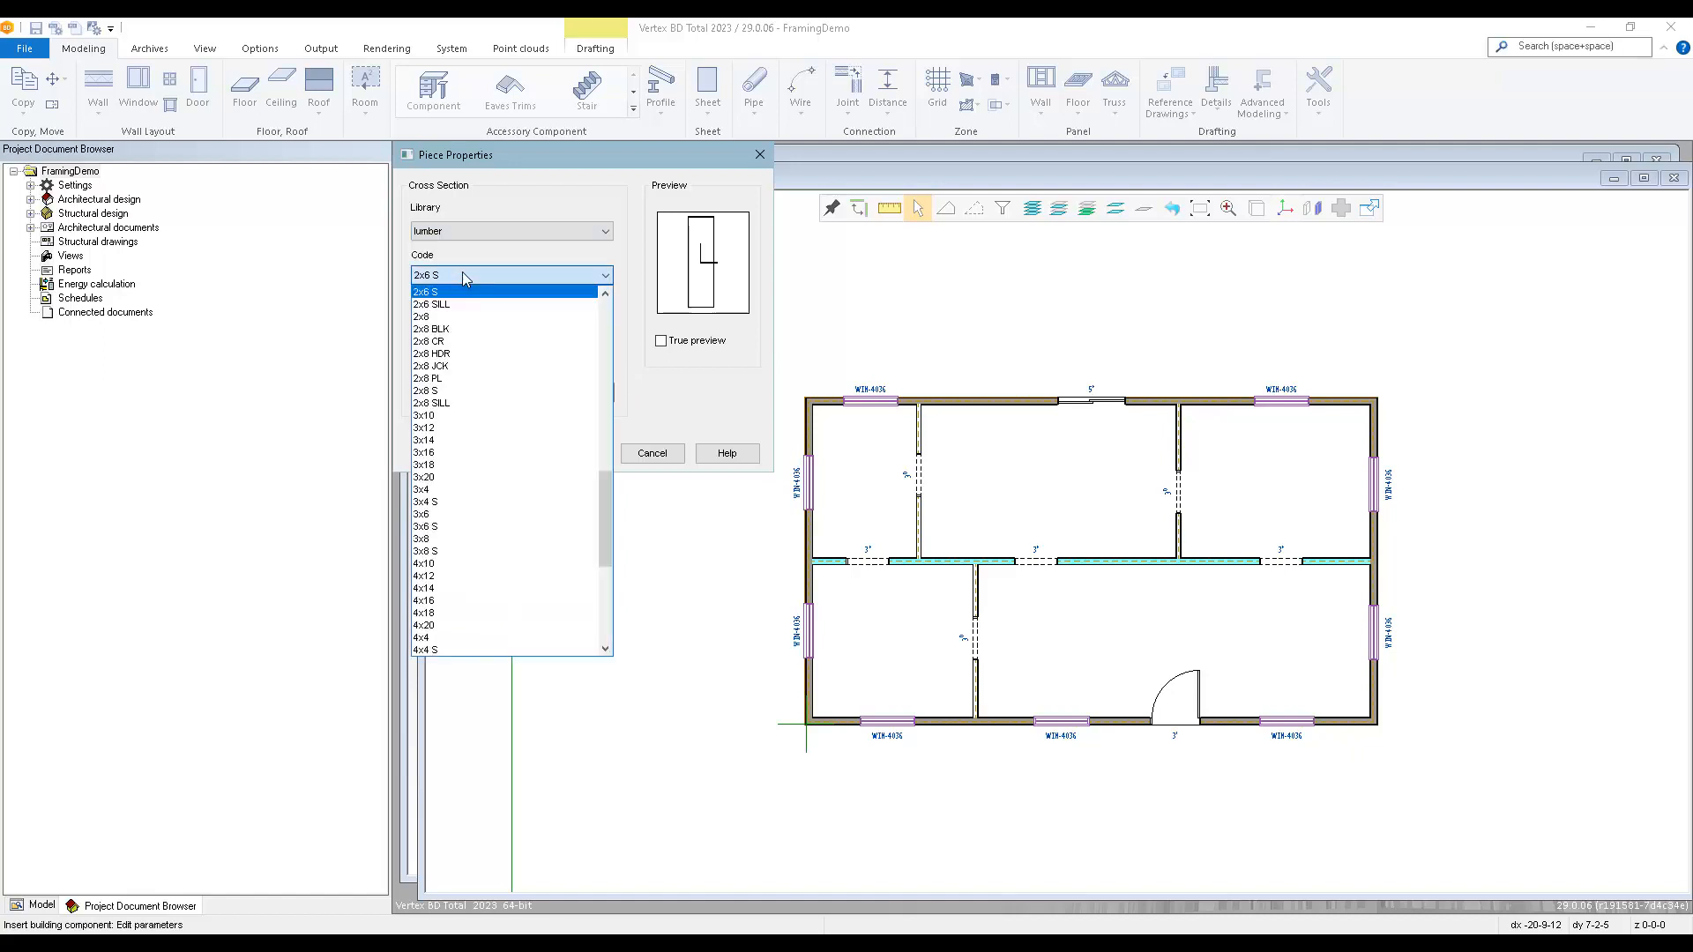
{"action": "scroll", "coordinate": [458, 504], "scroll_direction": "down", "scroll_amount": 2}
{"action": "scroll", "coordinate": [458, 507], "scroll_direction": "down", "scroll_amount": 6}
{"action": "left_click", "coordinate": [459, 526]}
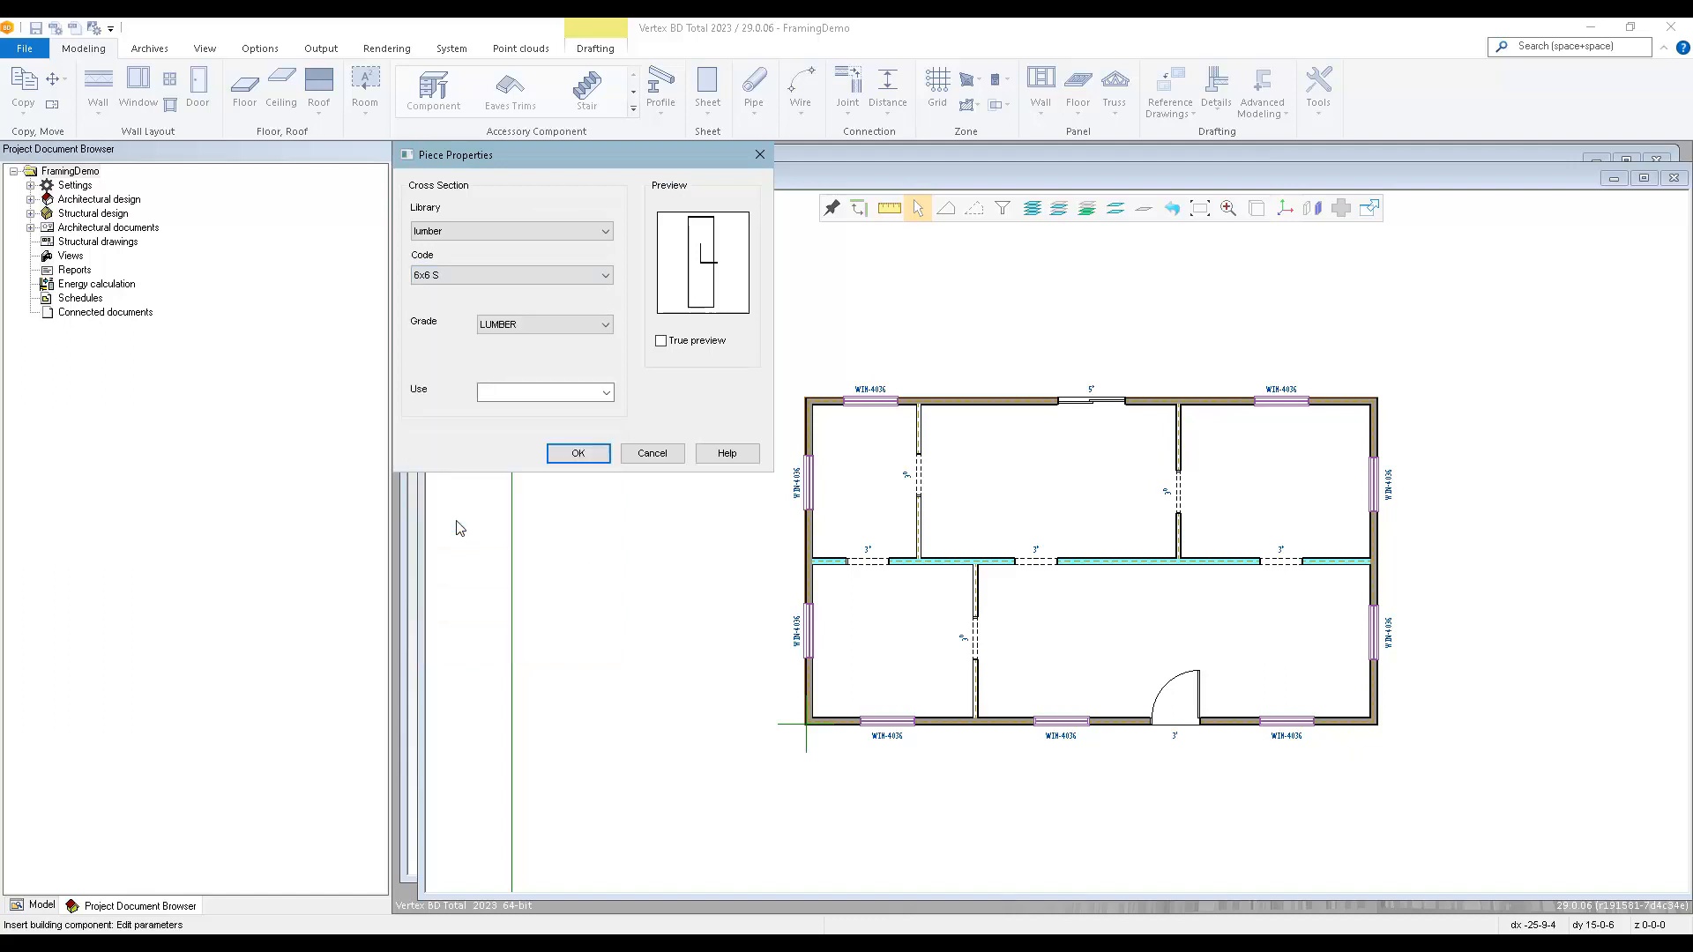
{"action": "left_click", "coordinate": [569, 457]}
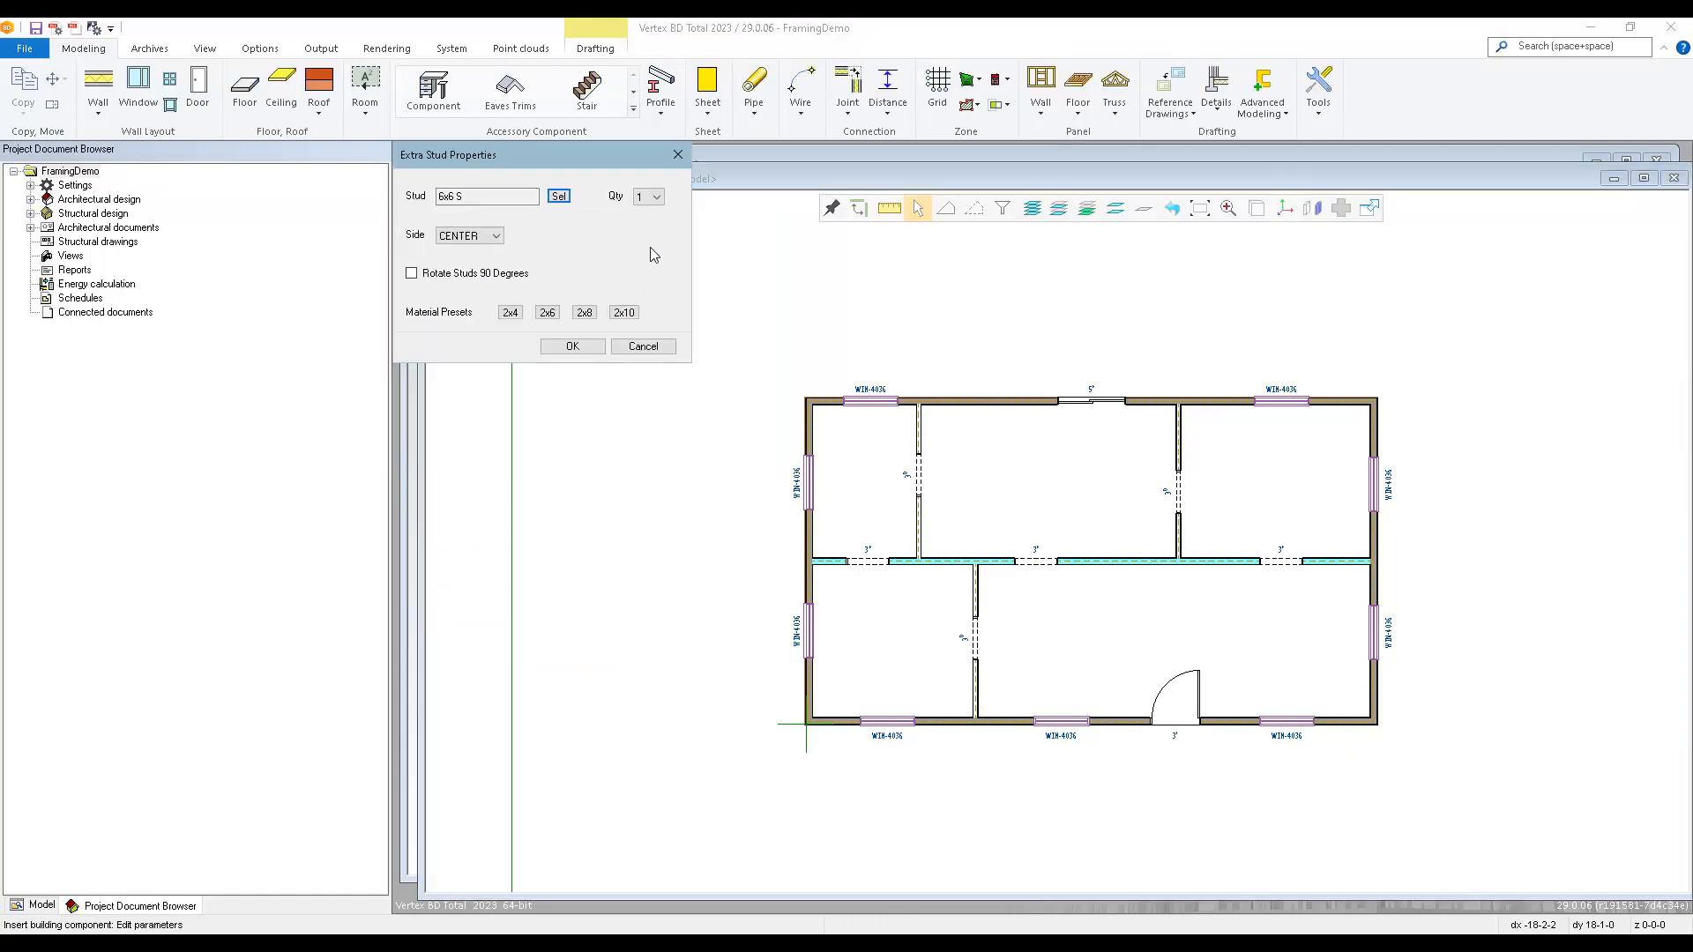
Configure the extra stud with quantity 1 and side CENTER, without 90-degree rotation.
{"action": "left_click", "coordinate": [657, 200]}
{"action": "left_click", "coordinate": [657, 201]}
{"action": "left_click", "coordinate": [491, 237]}
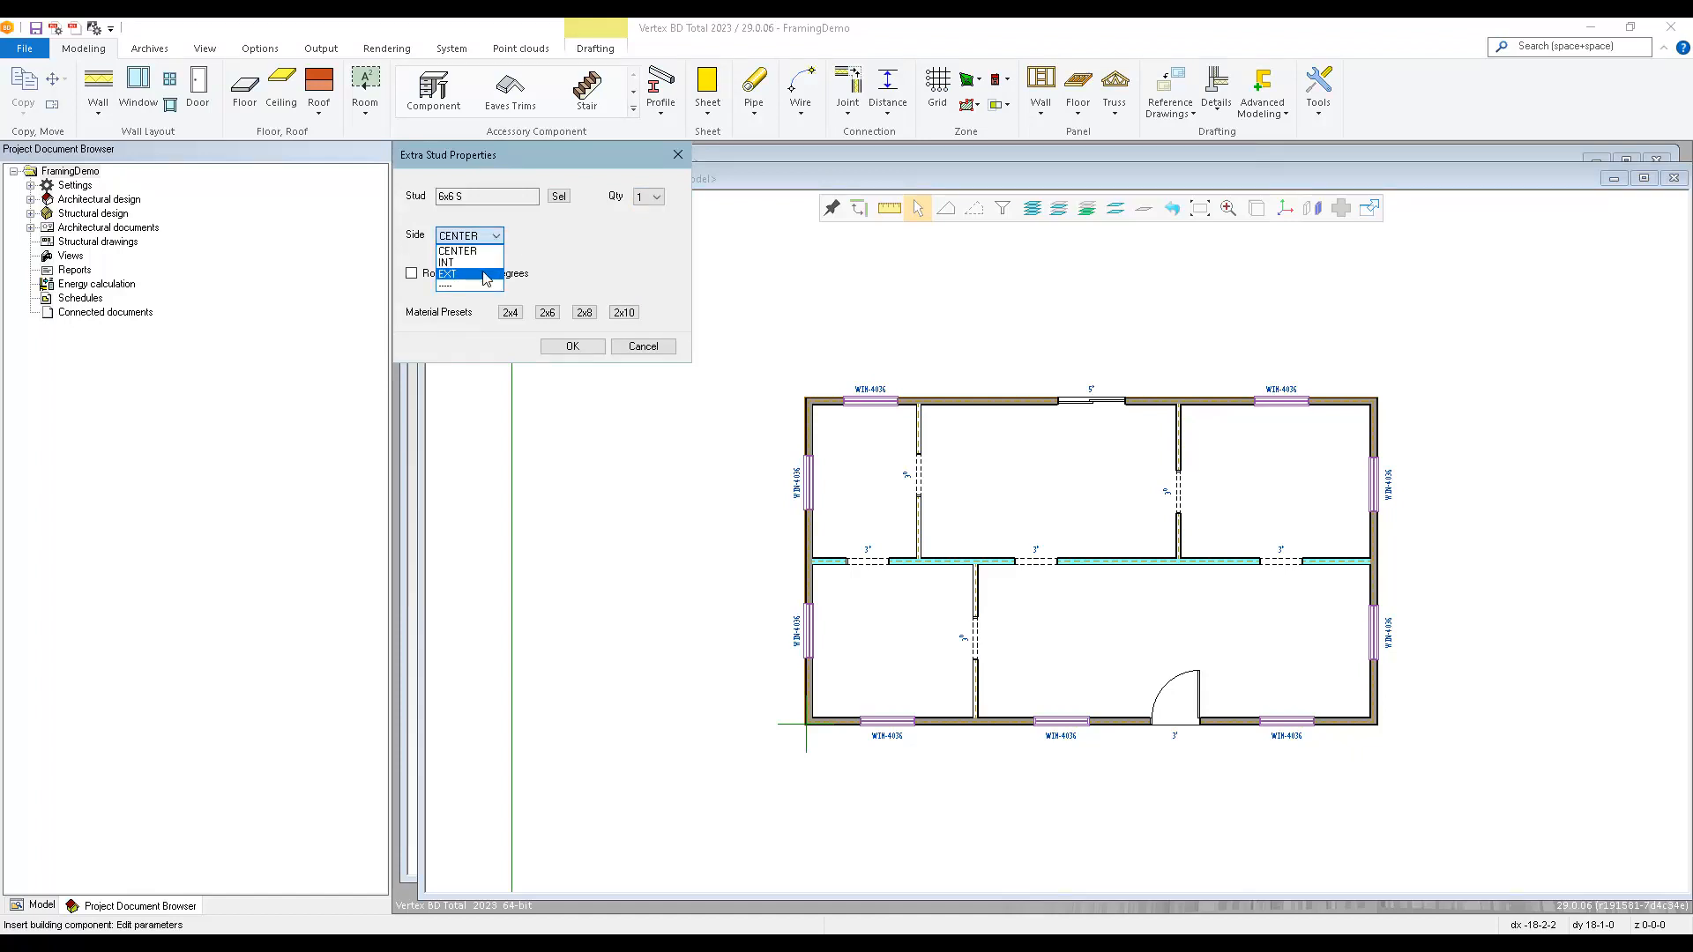
{"action": "left_click", "coordinate": [541, 252]}
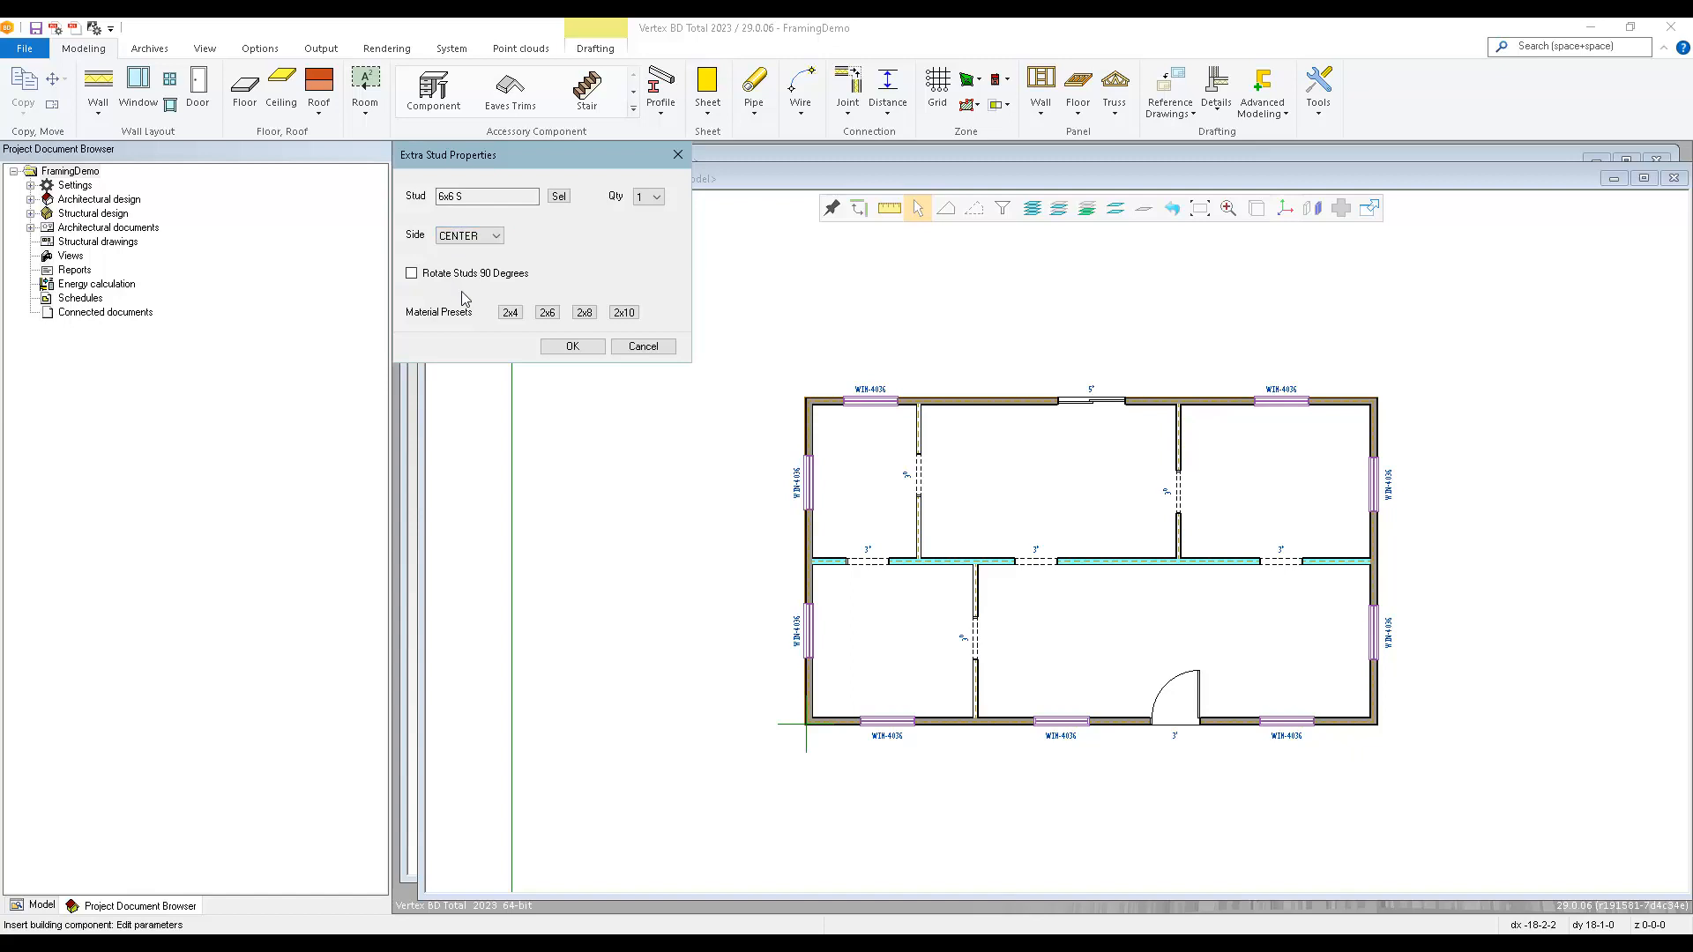
{"action": "left_click", "coordinate": [571, 345]}
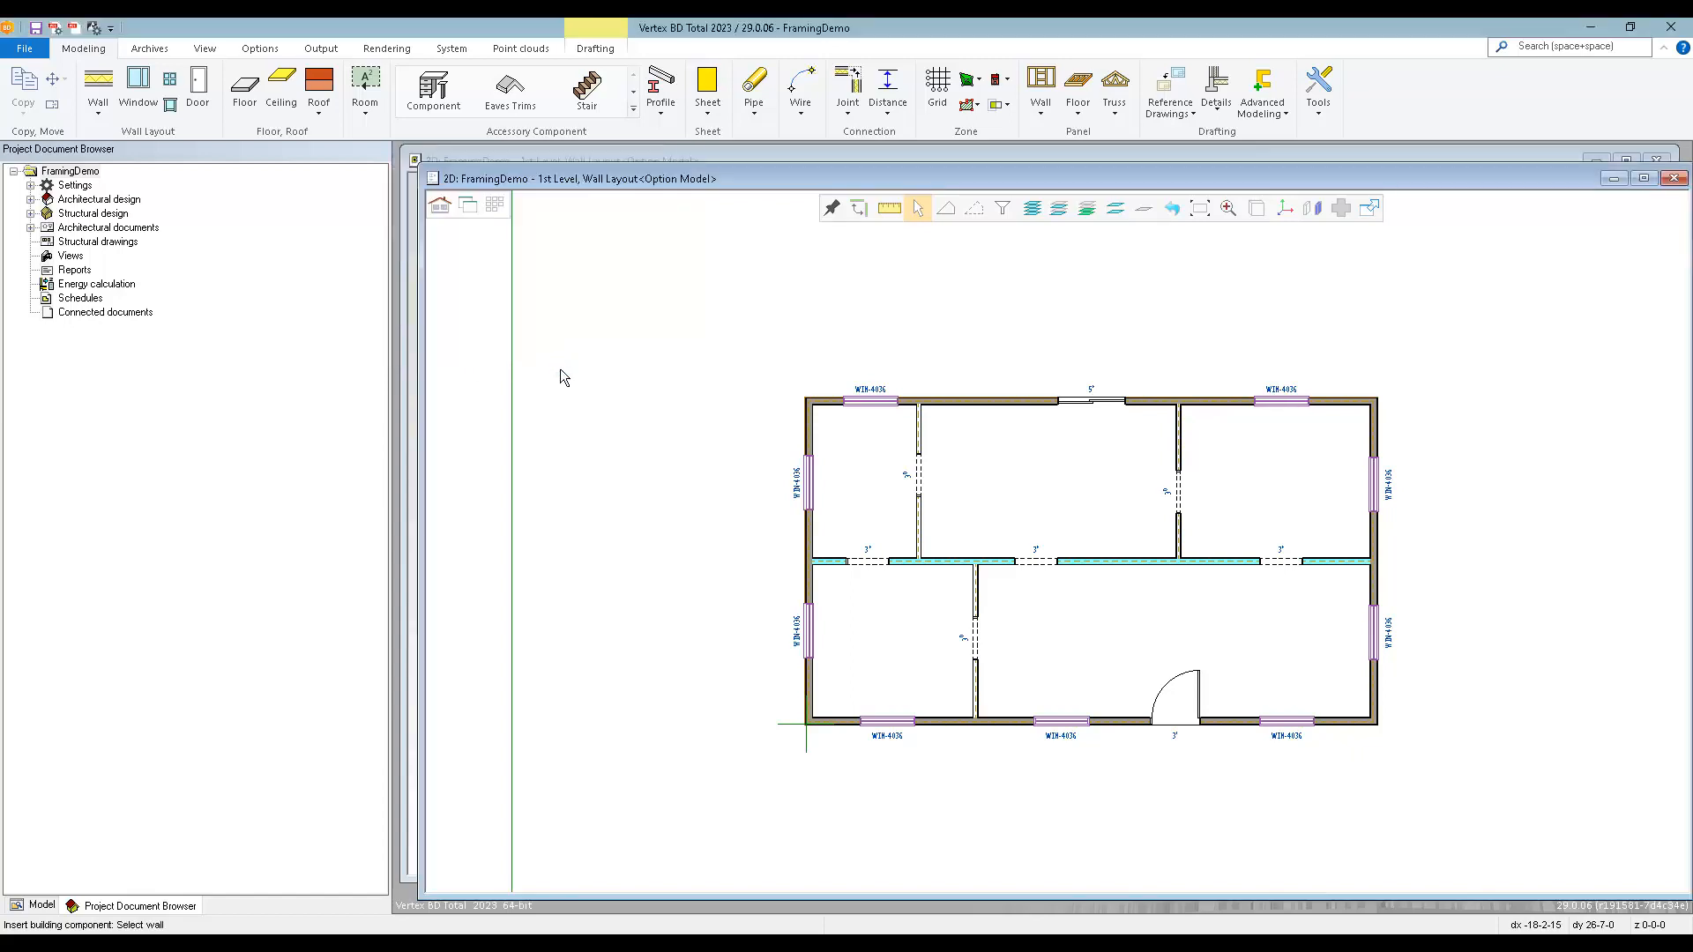
Place the extra stud in the middle room's rear exterior wall, just right of the partition beside the window WIN-4036.
{"action": "scroll", "coordinate": [1014, 494], "scroll_direction": "up", "scroll_amount": 1}
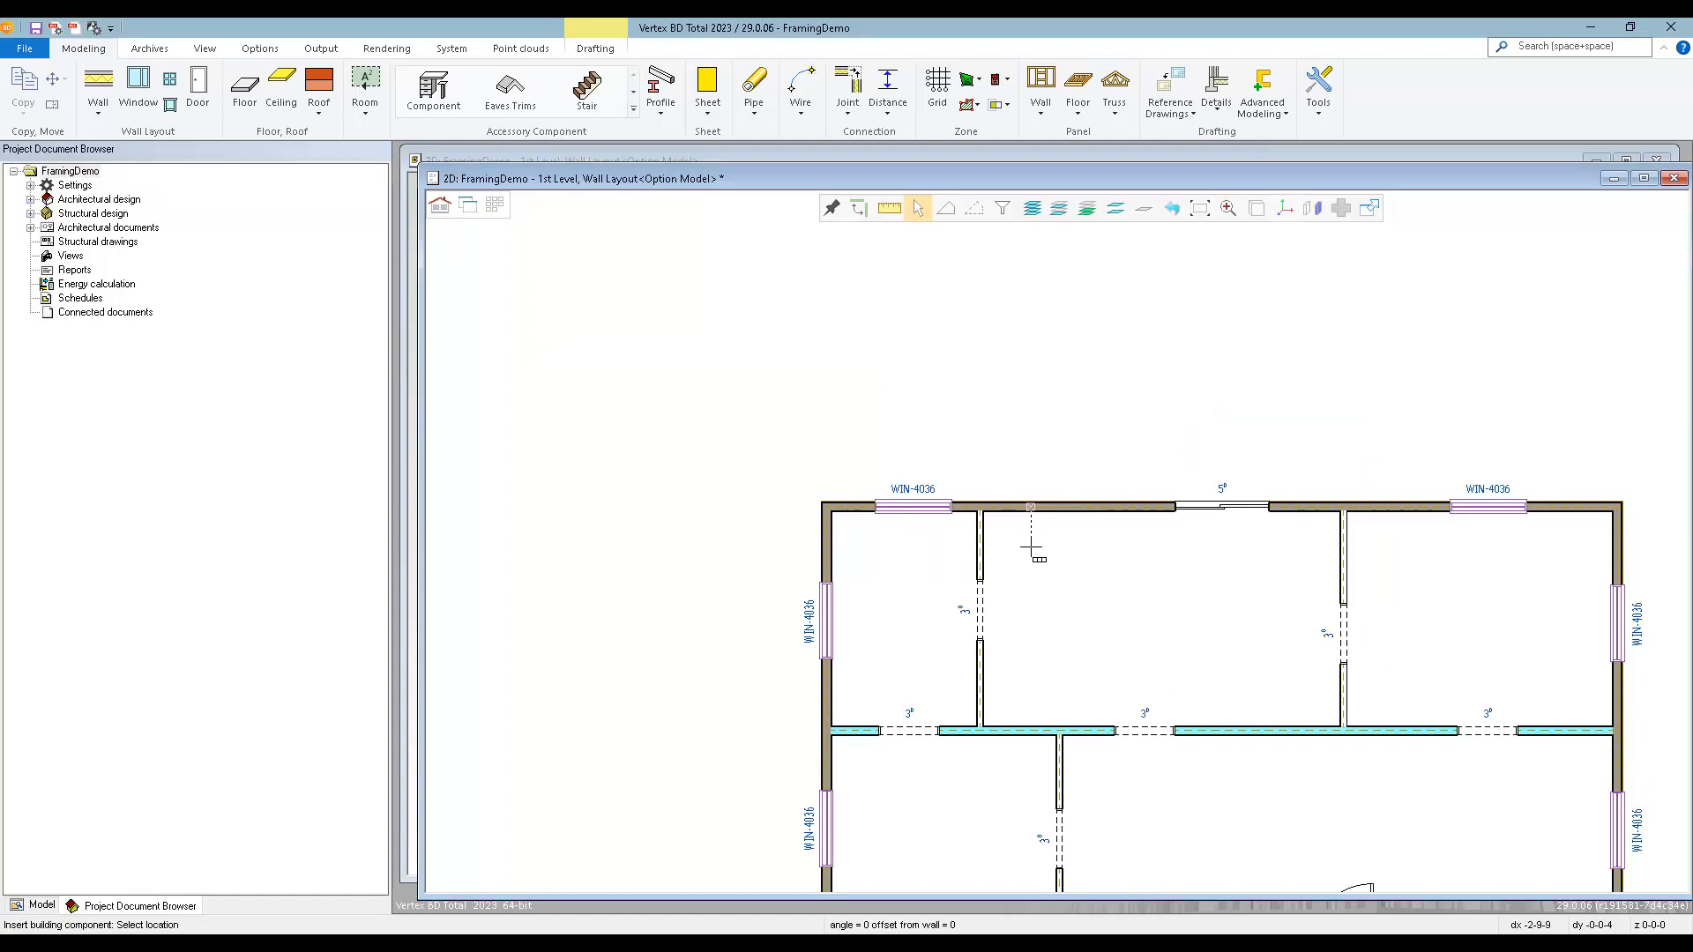
{"action": "scroll", "coordinate": [1031, 549], "scroll_direction": "up", "scroll_amount": 2}
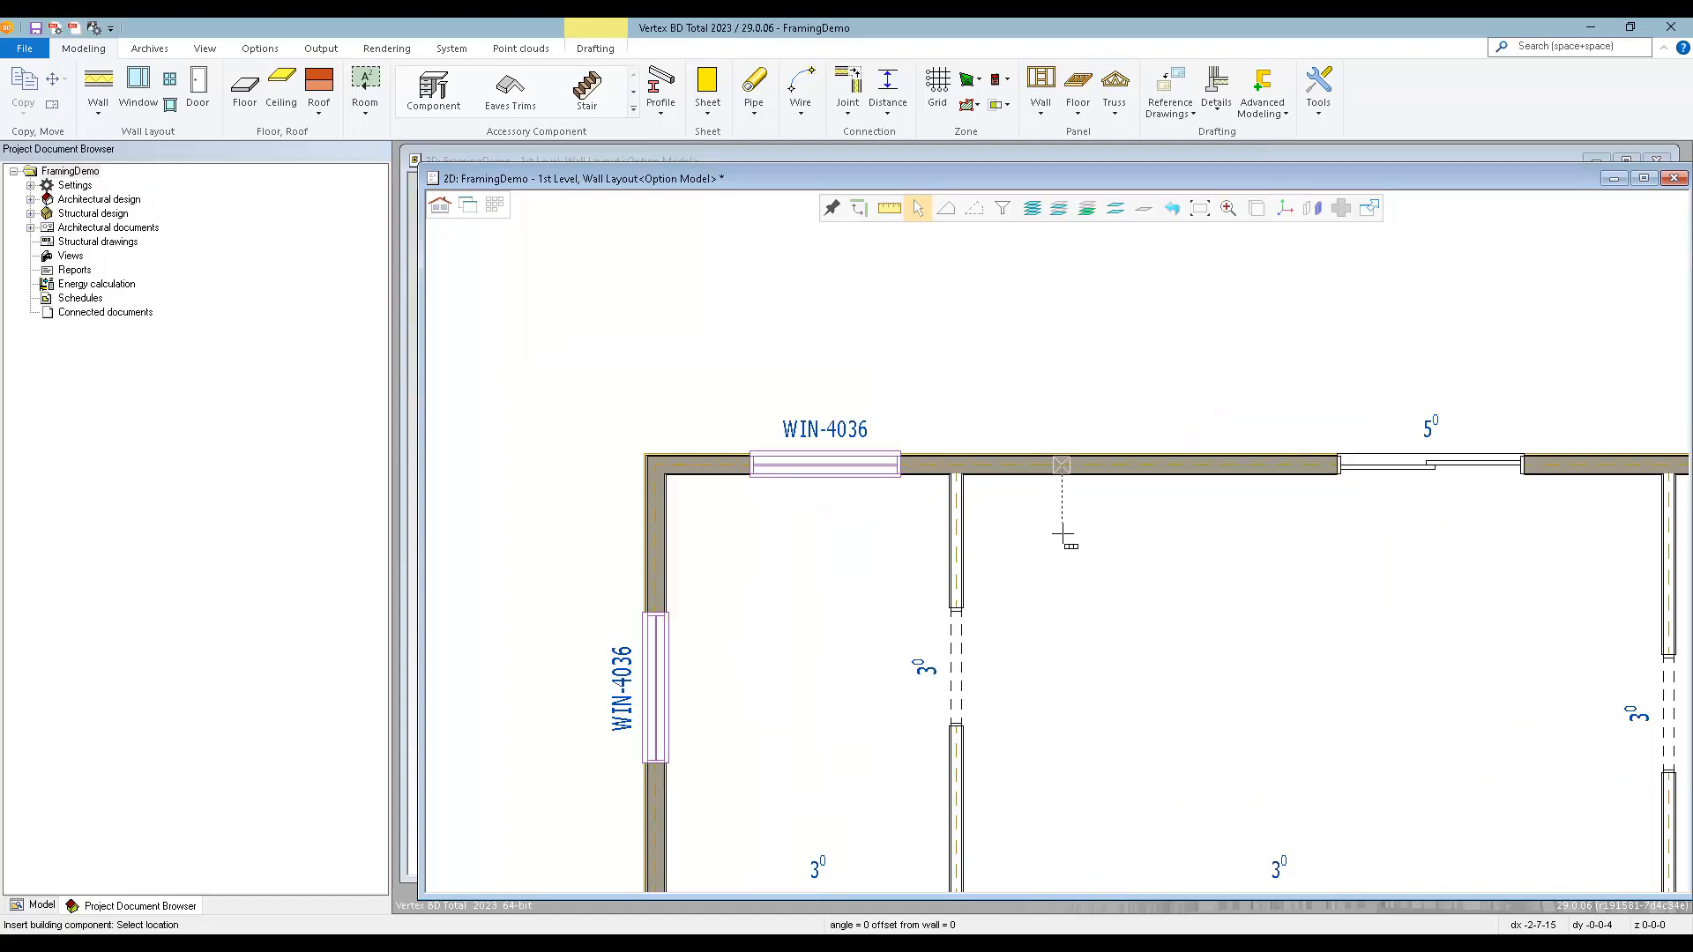
{"action": "left_click", "coordinate": [1065, 597]}
Place extra studs in the central interior wall and the front exterior wall, each aligned with the stud in the rear wall.
{"action": "scroll", "coordinate": [1058, 547], "scroll_direction": "down", "scroll_amount": 3}
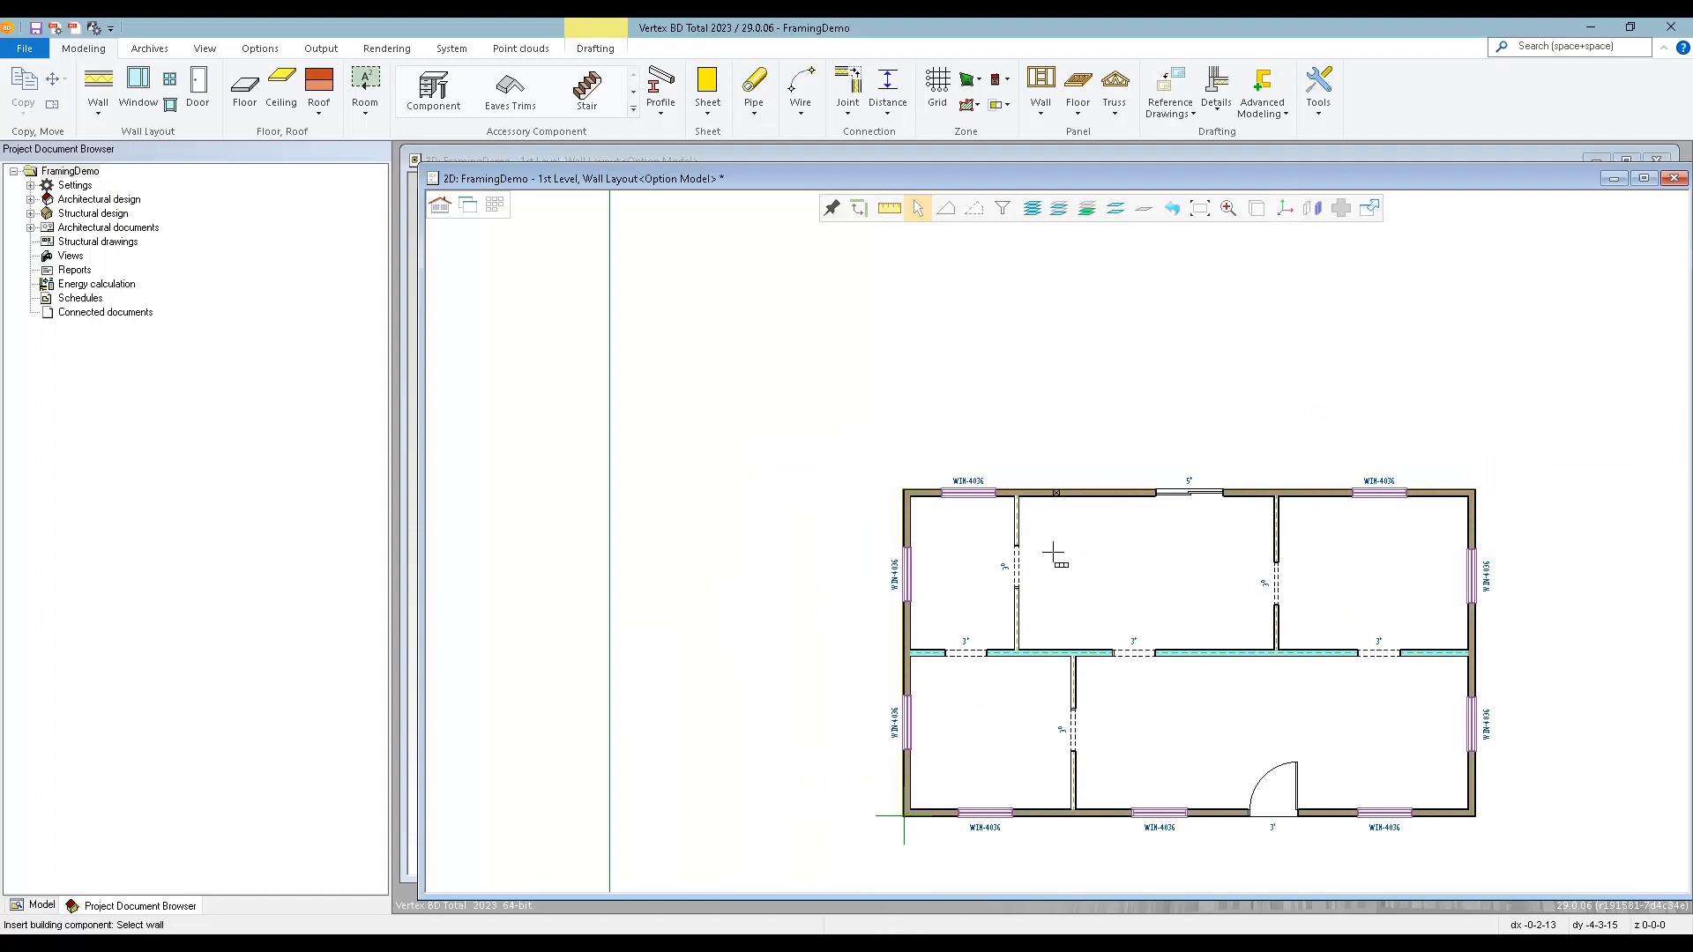
{"action": "scroll", "coordinate": [1057, 541], "scroll_direction": "up", "scroll_amount": 2}
{"action": "left_click", "coordinate": [1062, 665]}
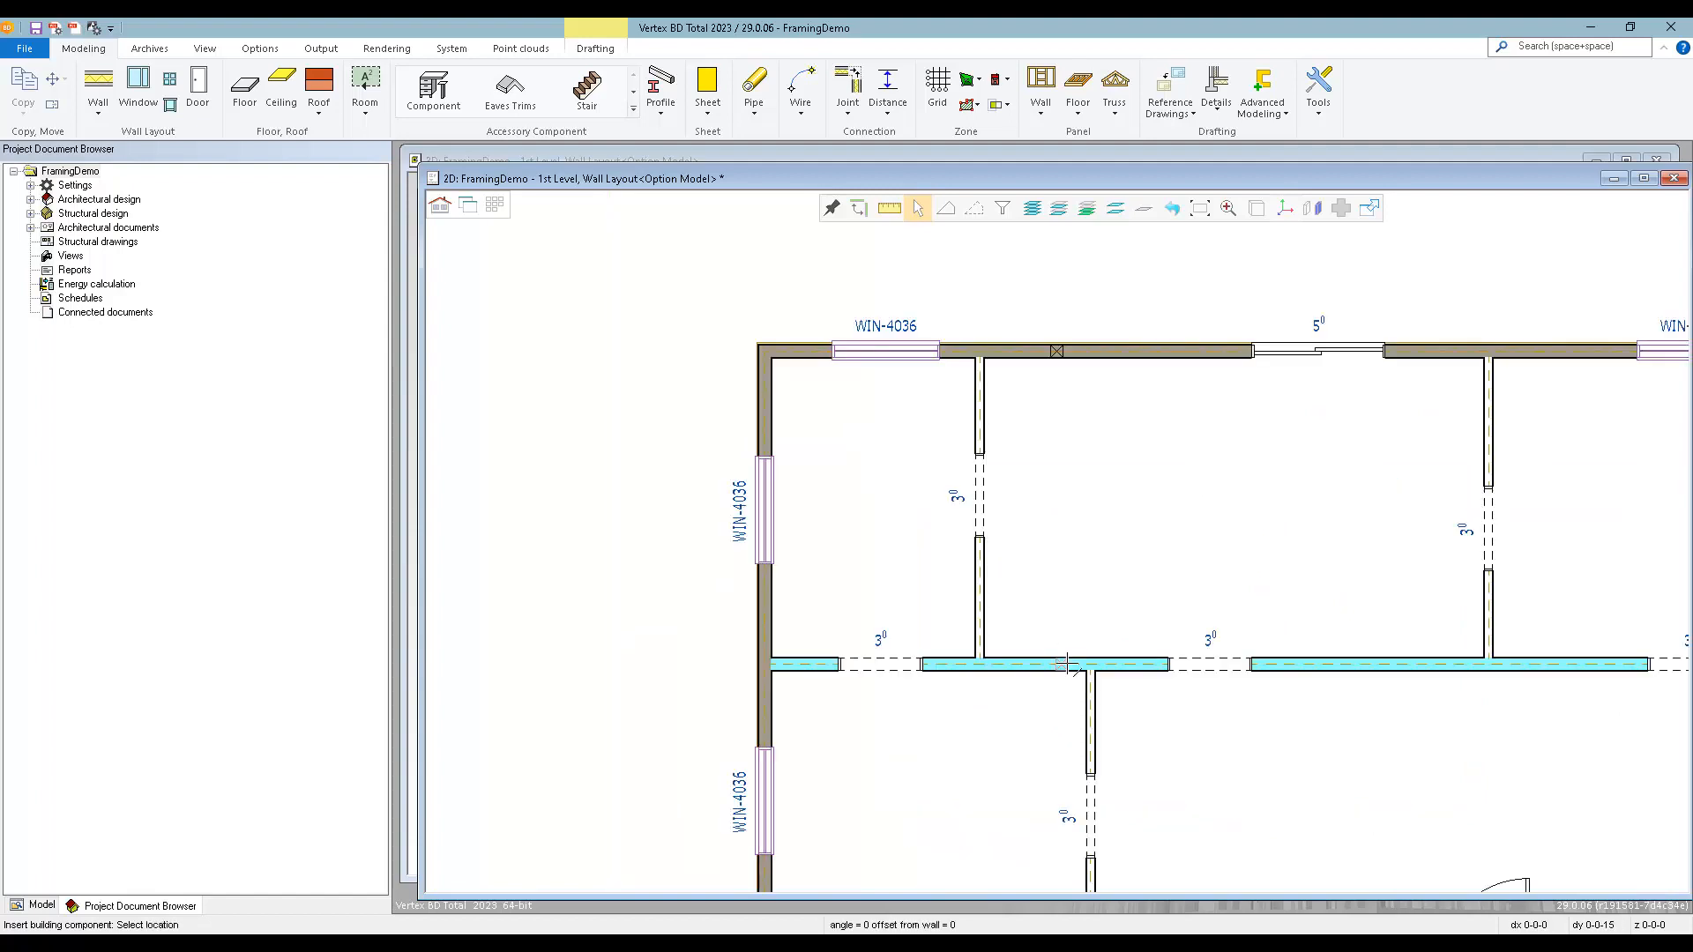
{"action": "left_click", "coordinate": [1056, 351]}
{"action": "scroll", "coordinate": [1094, 498], "scroll_direction": "down", "scroll_amount": 3}
{"action": "scroll", "coordinate": [1062, 572], "scroll_direction": "up", "scroll_amount": 3}
{"action": "left_click", "coordinate": [1072, 624]}
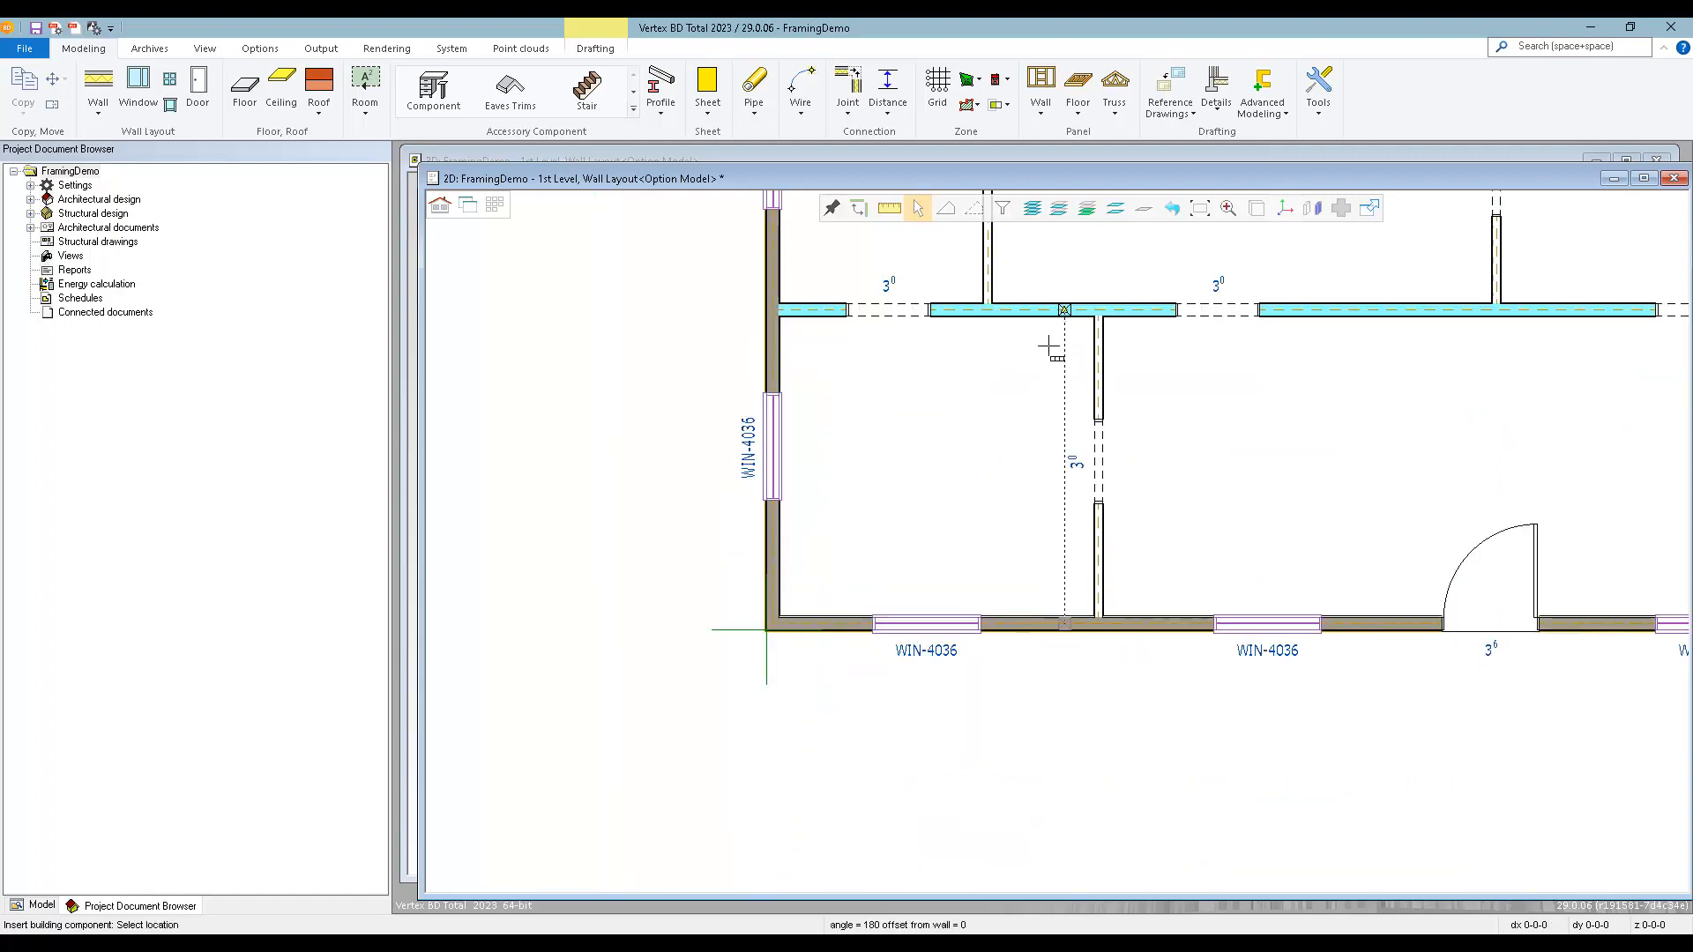
{"action": "scroll", "coordinate": [1067, 622], "scroll_direction": "down", "scroll_amount": 3}
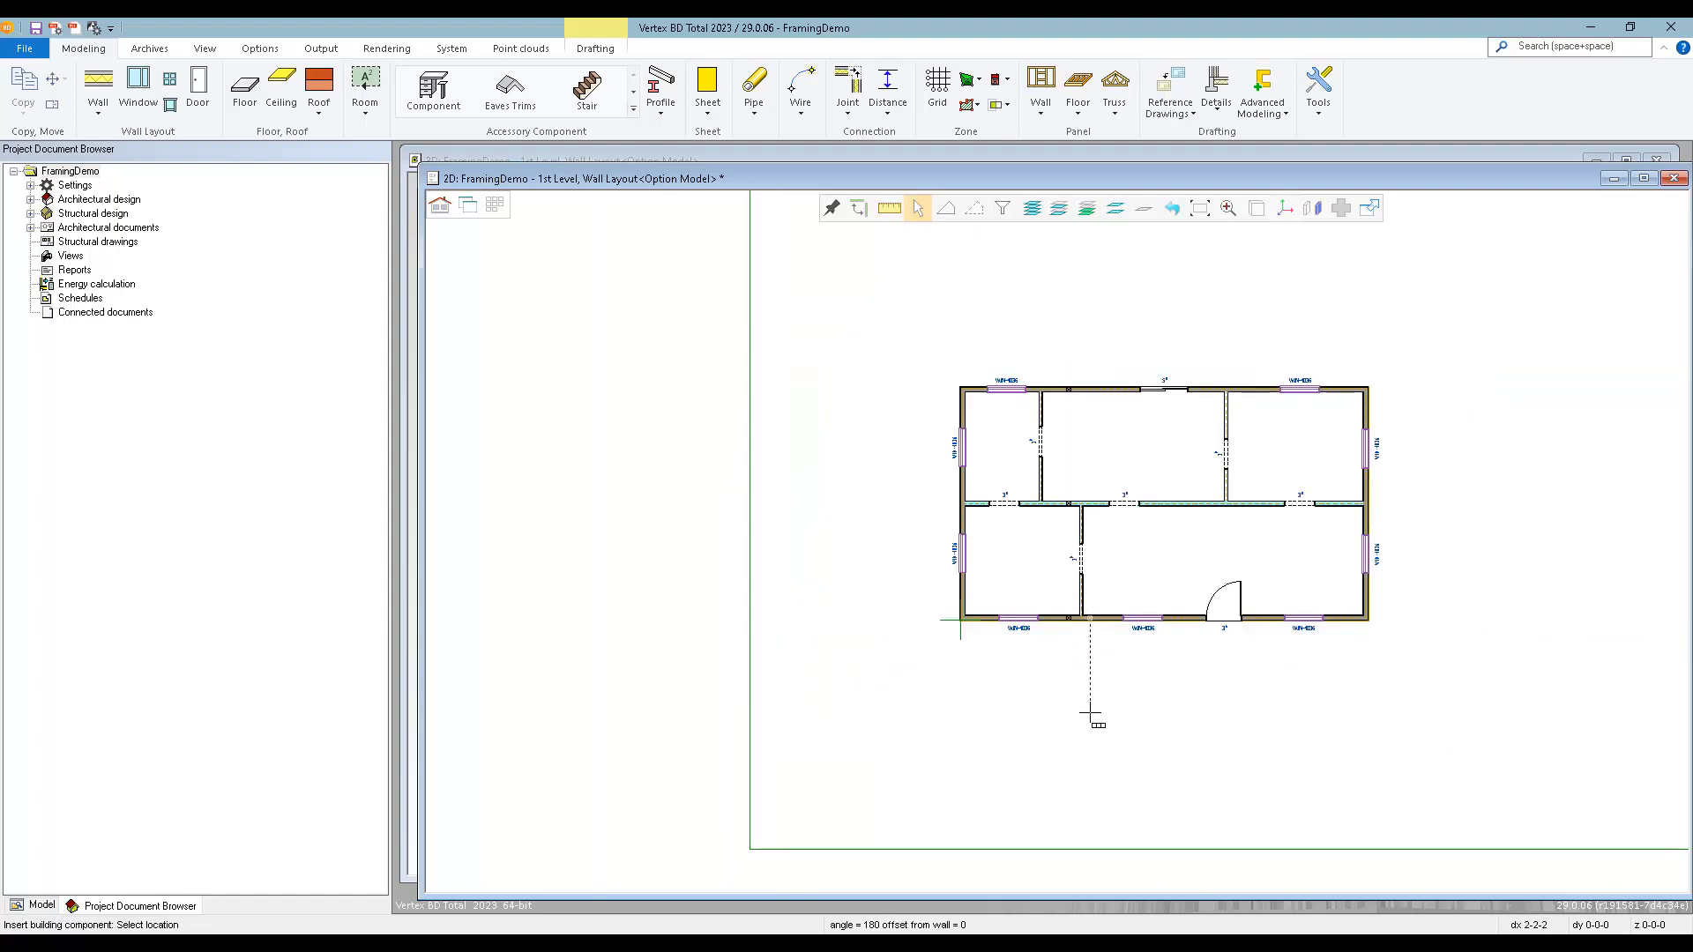
{"action": "left_click", "coordinate": [1130, 558]}
{"action": "scroll", "coordinate": [1058, 540], "scroll_direction": "up", "scroll_amount": 3}
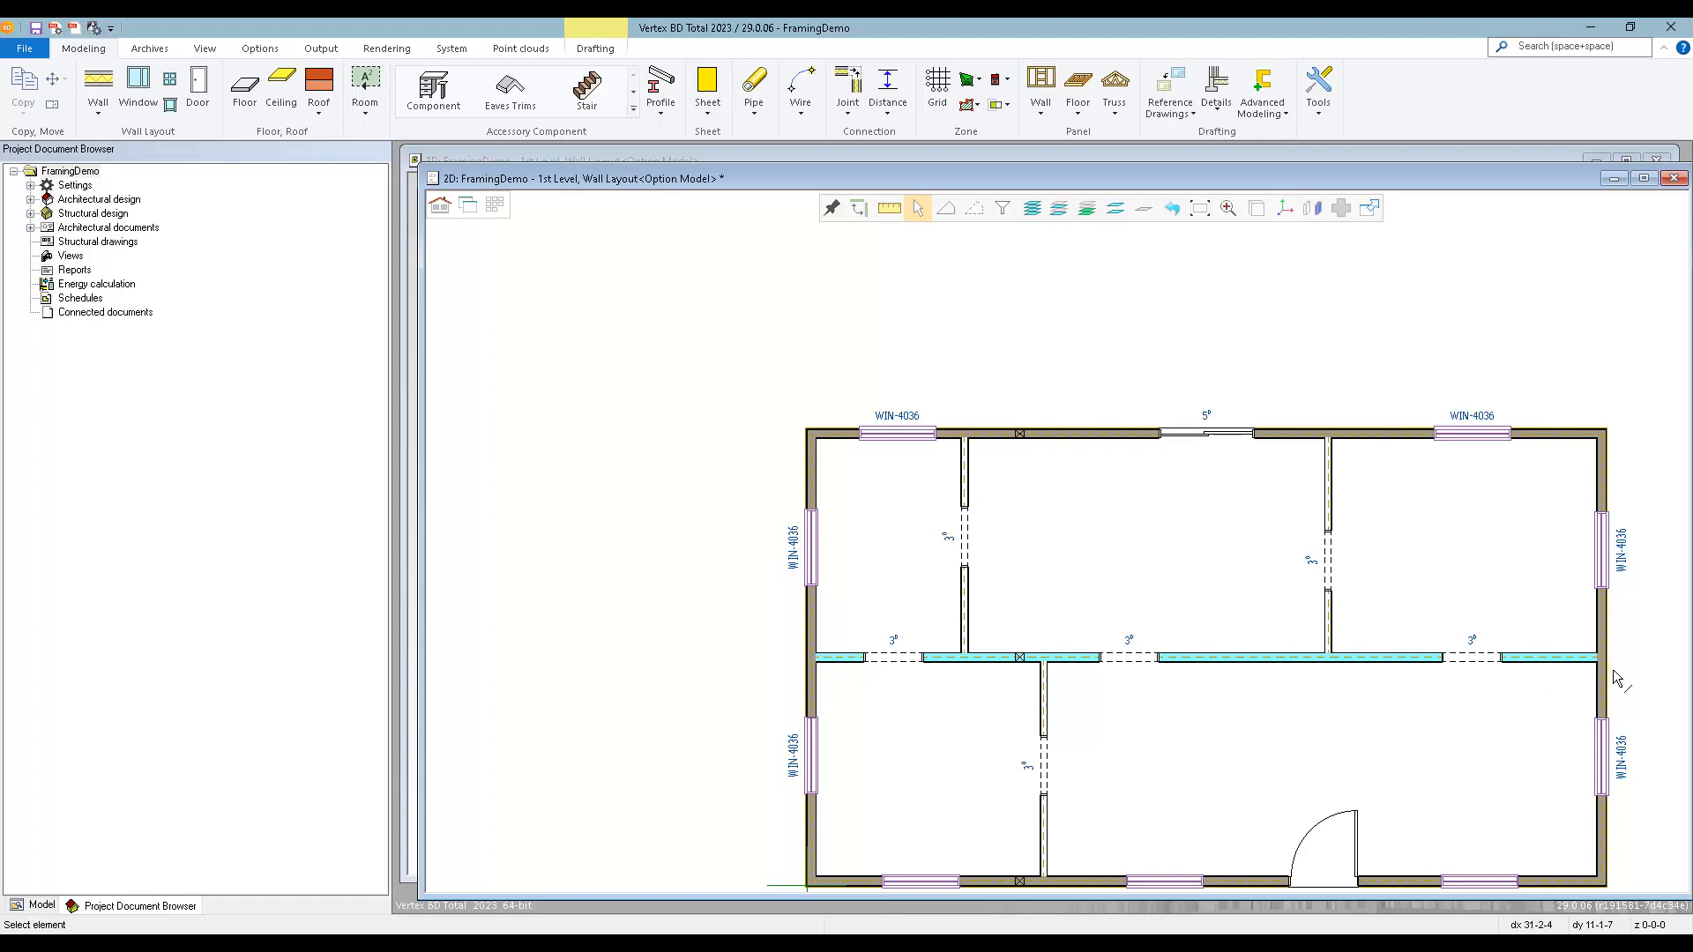
{"action": "scroll", "coordinate": [1615, 677], "scroll_direction": "up", "scroll_amount": 1}
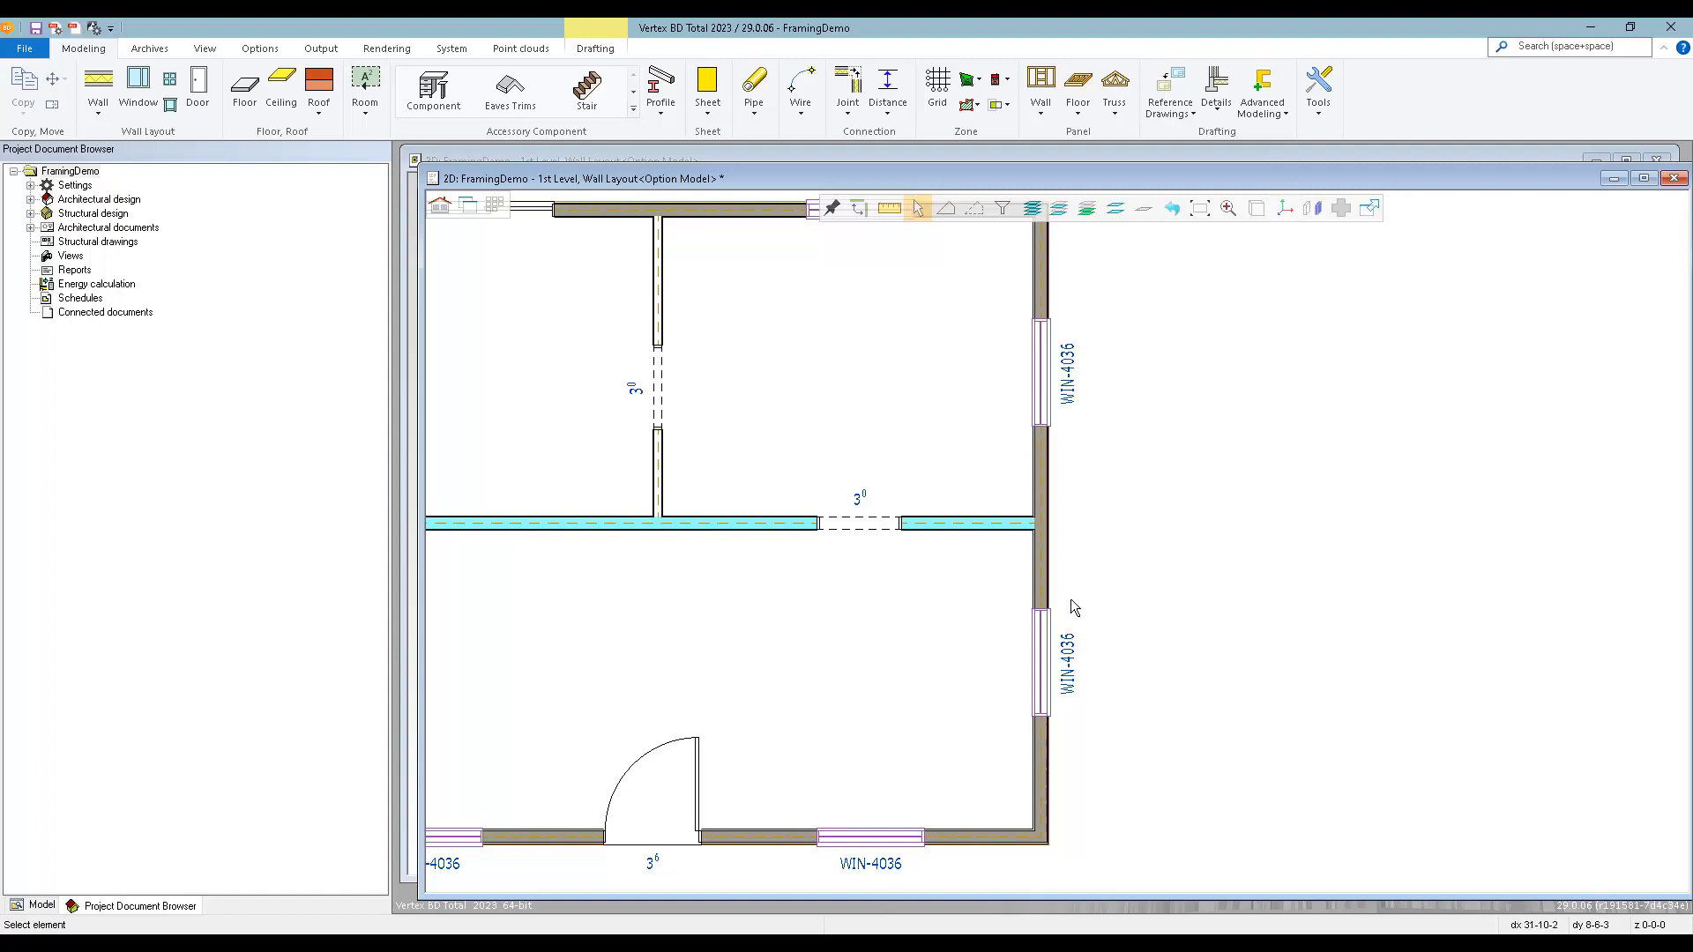
{"action": "left_click", "coordinate": [1042, 568]}
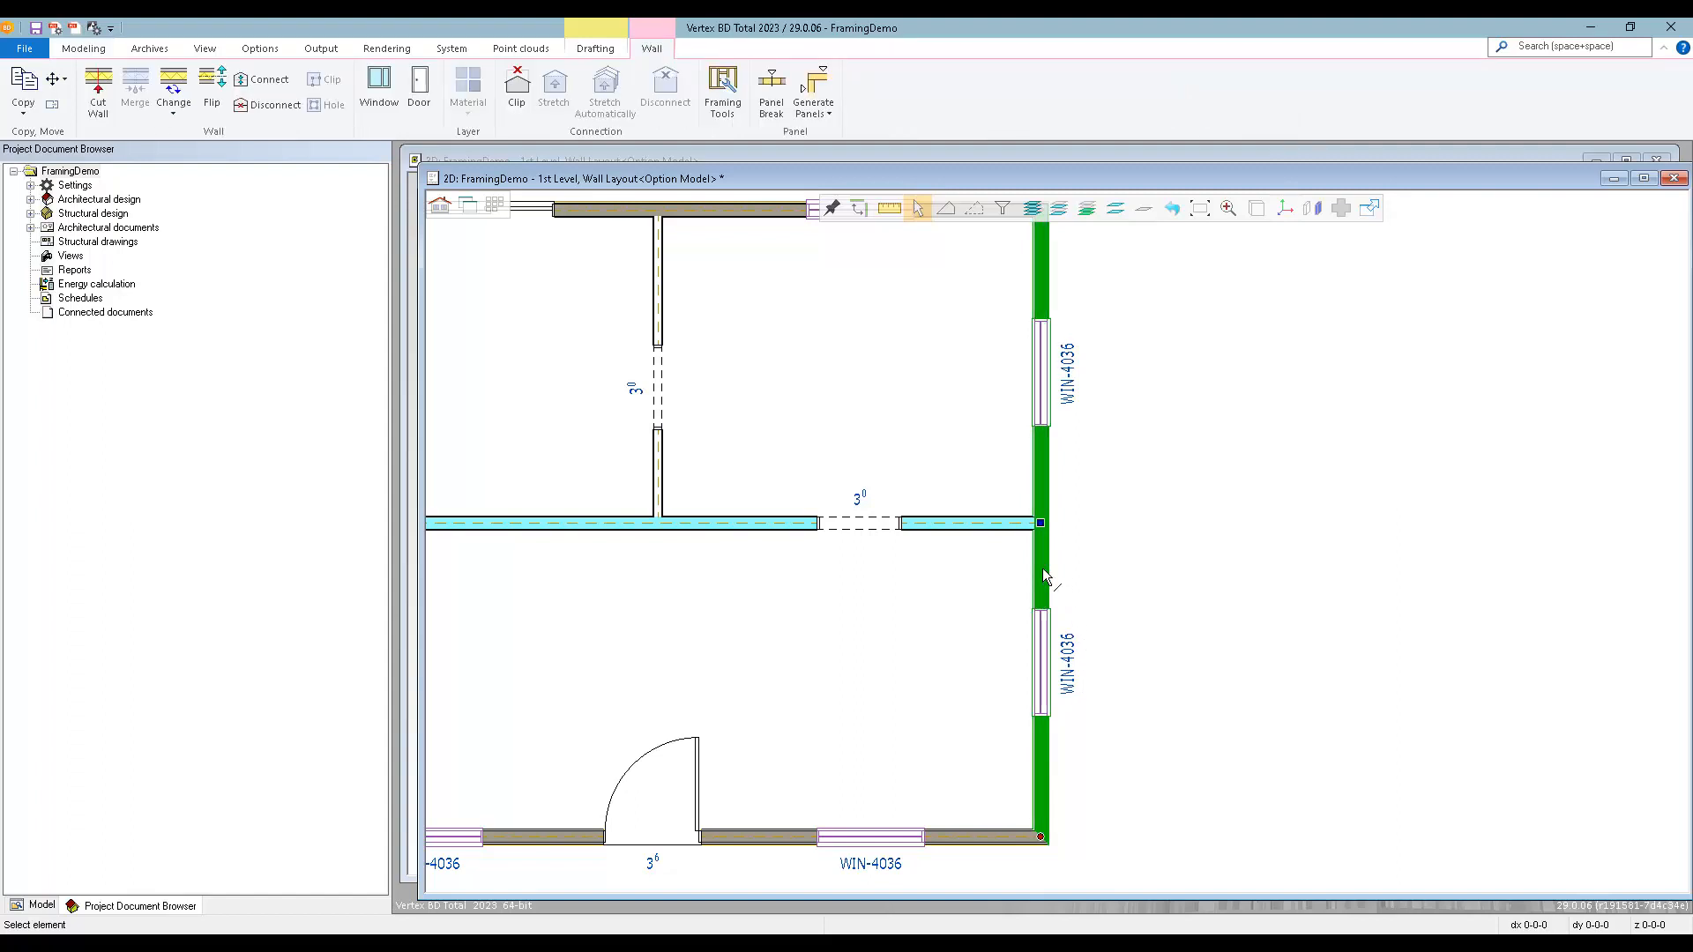
{"action": "left_click", "coordinate": [1234, 448]}
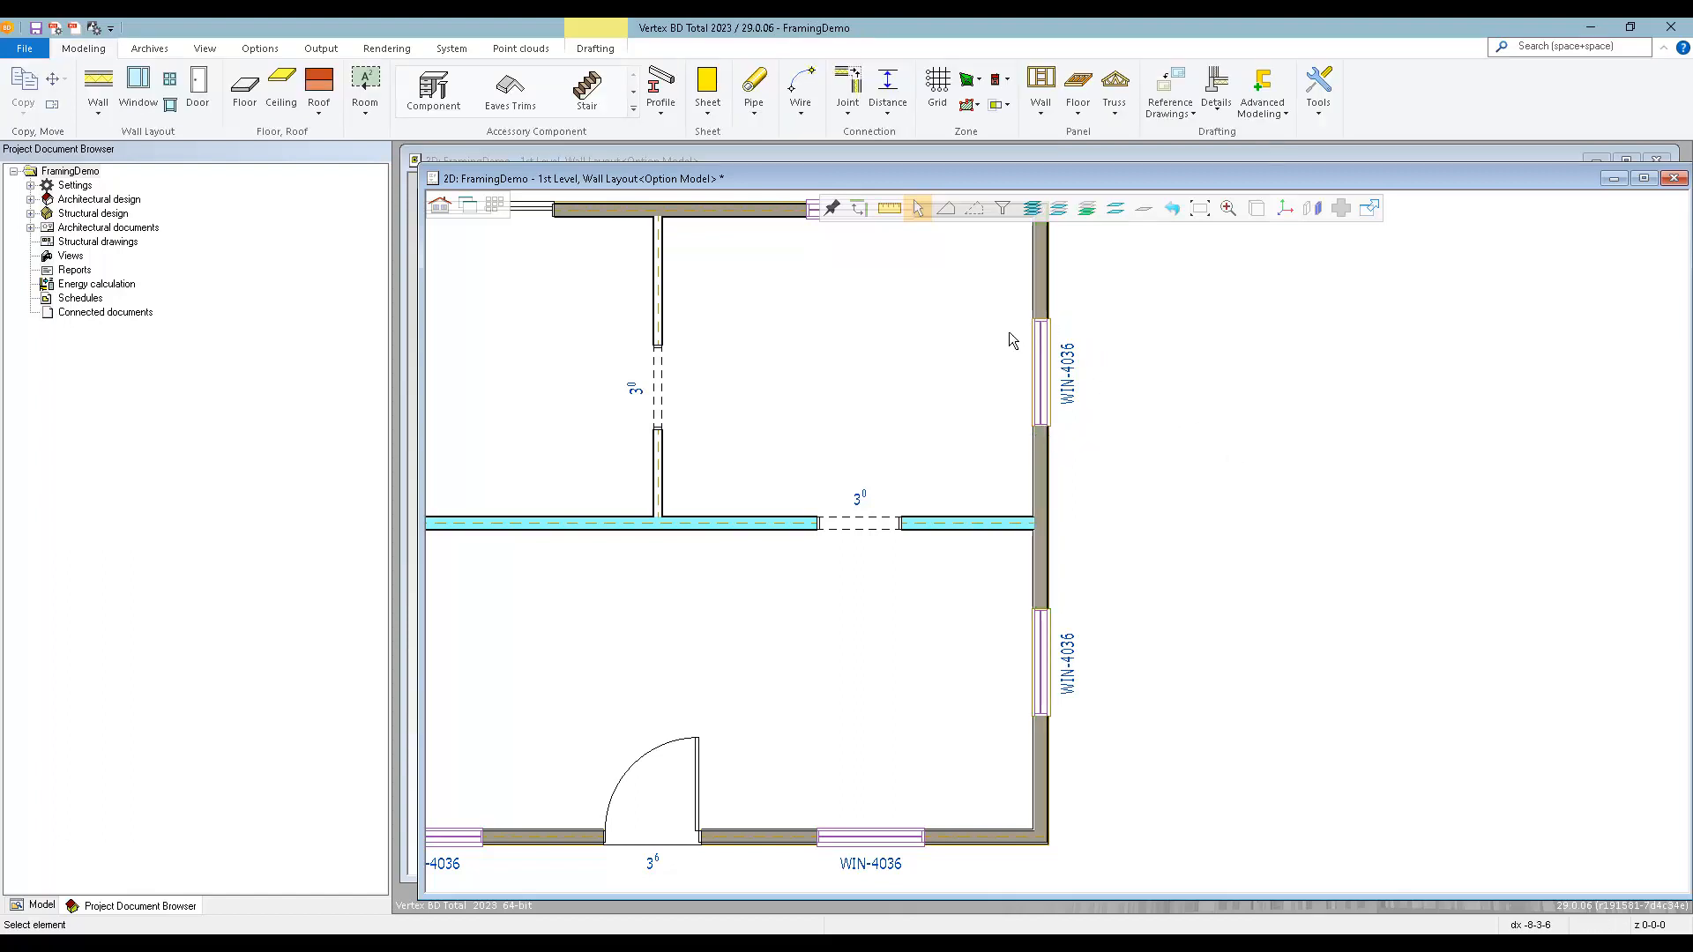
Add a new special framing detail for openings and label it WIN-A.
{"action": "left_click", "coordinate": [1041, 114]}
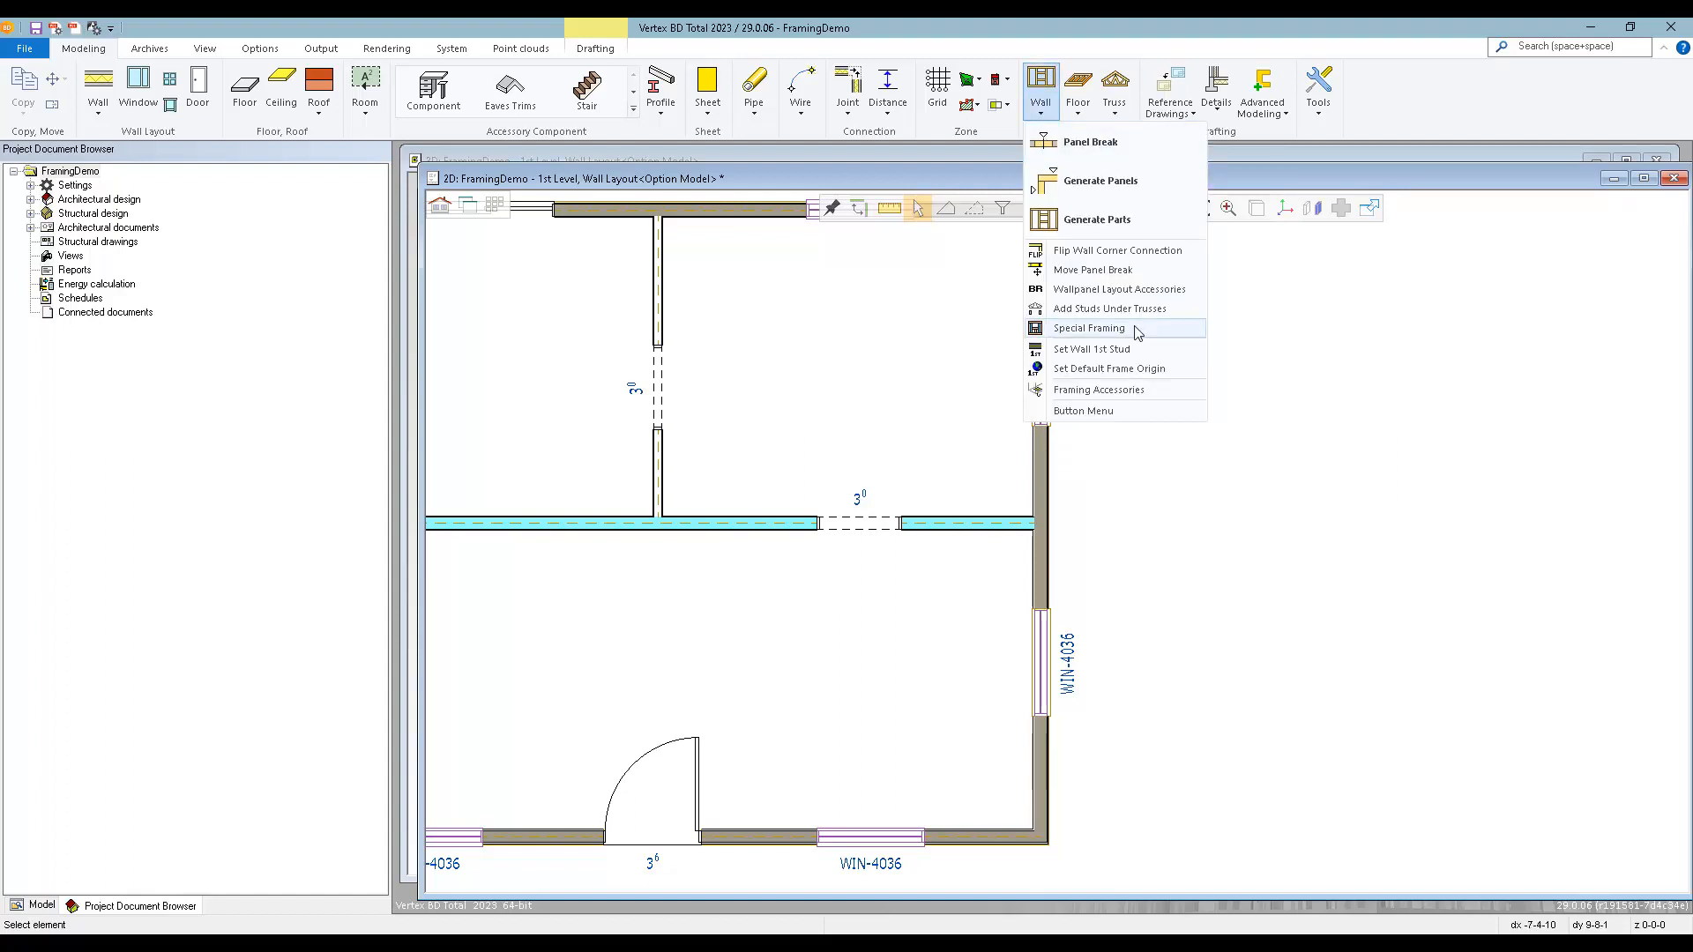
{"action": "left_click", "coordinate": [1089, 328]}
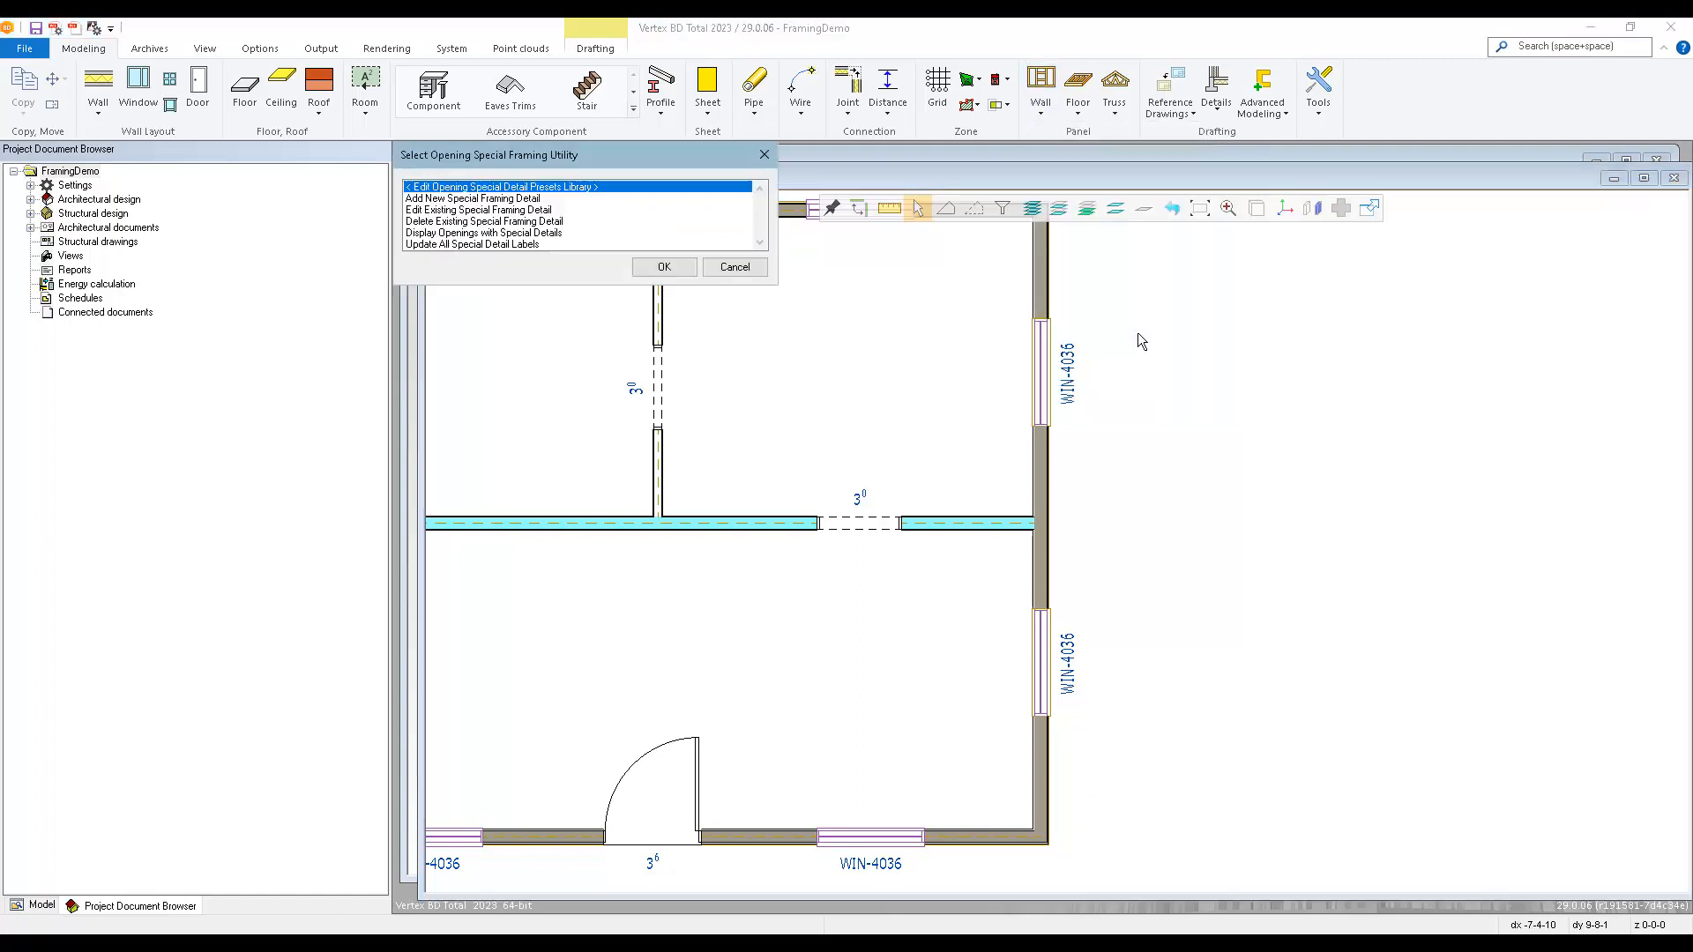
{"action": "double_click", "coordinate": [423, 200]}
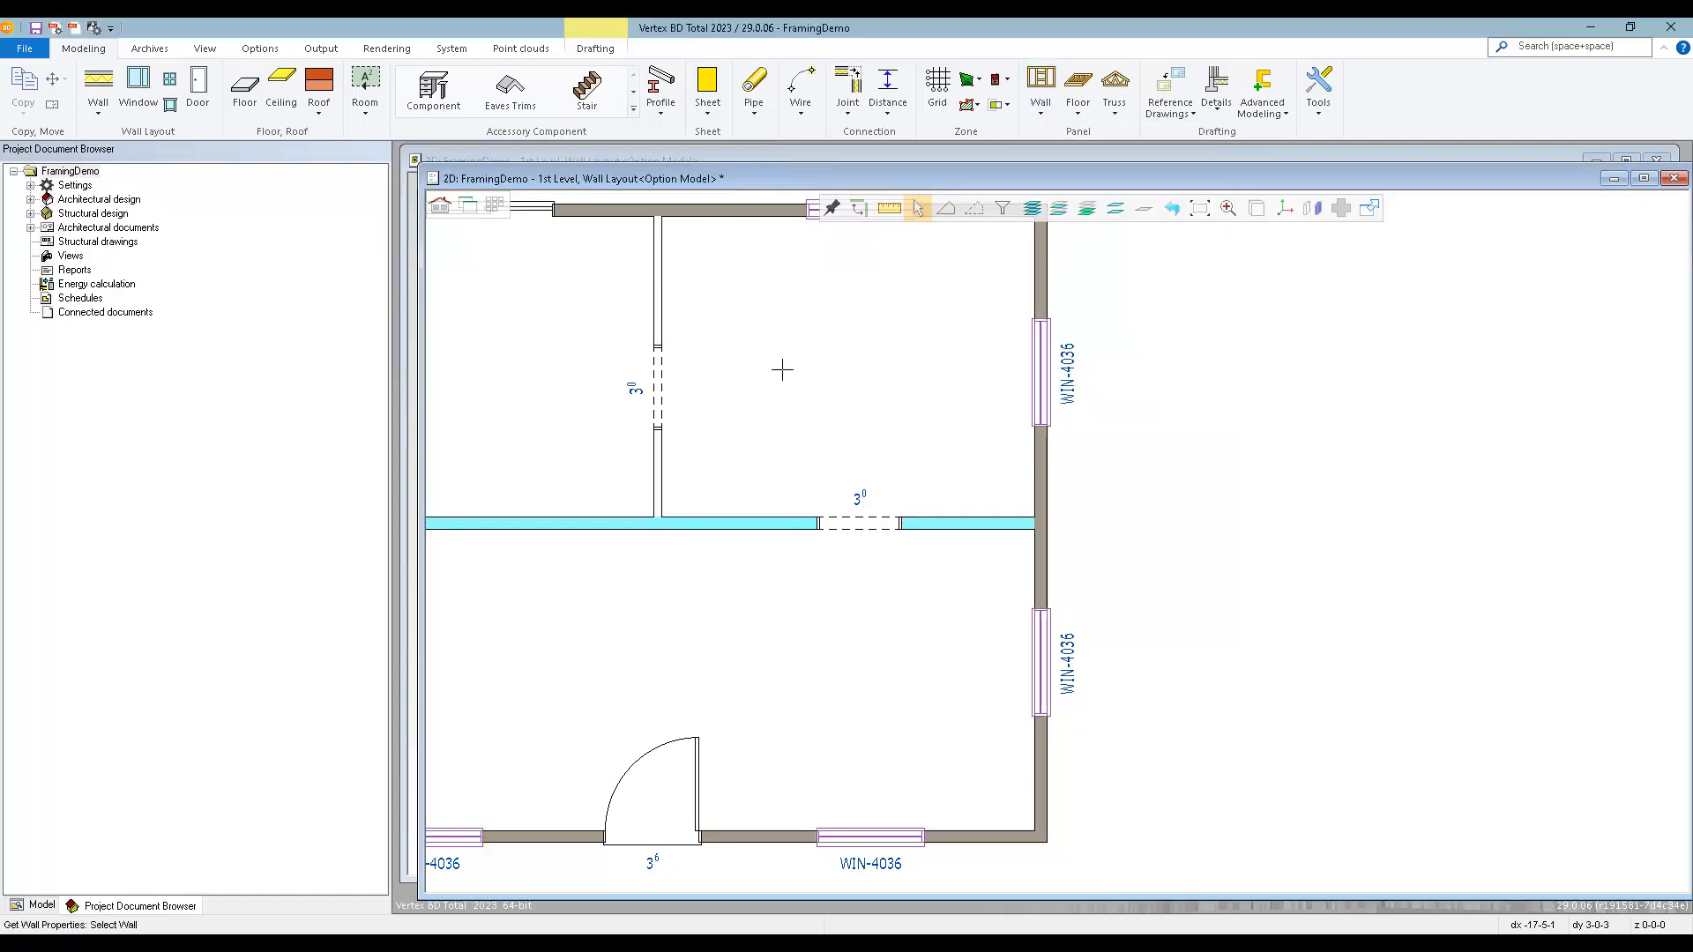
{"action": "left_click", "coordinate": [1034, 490]}
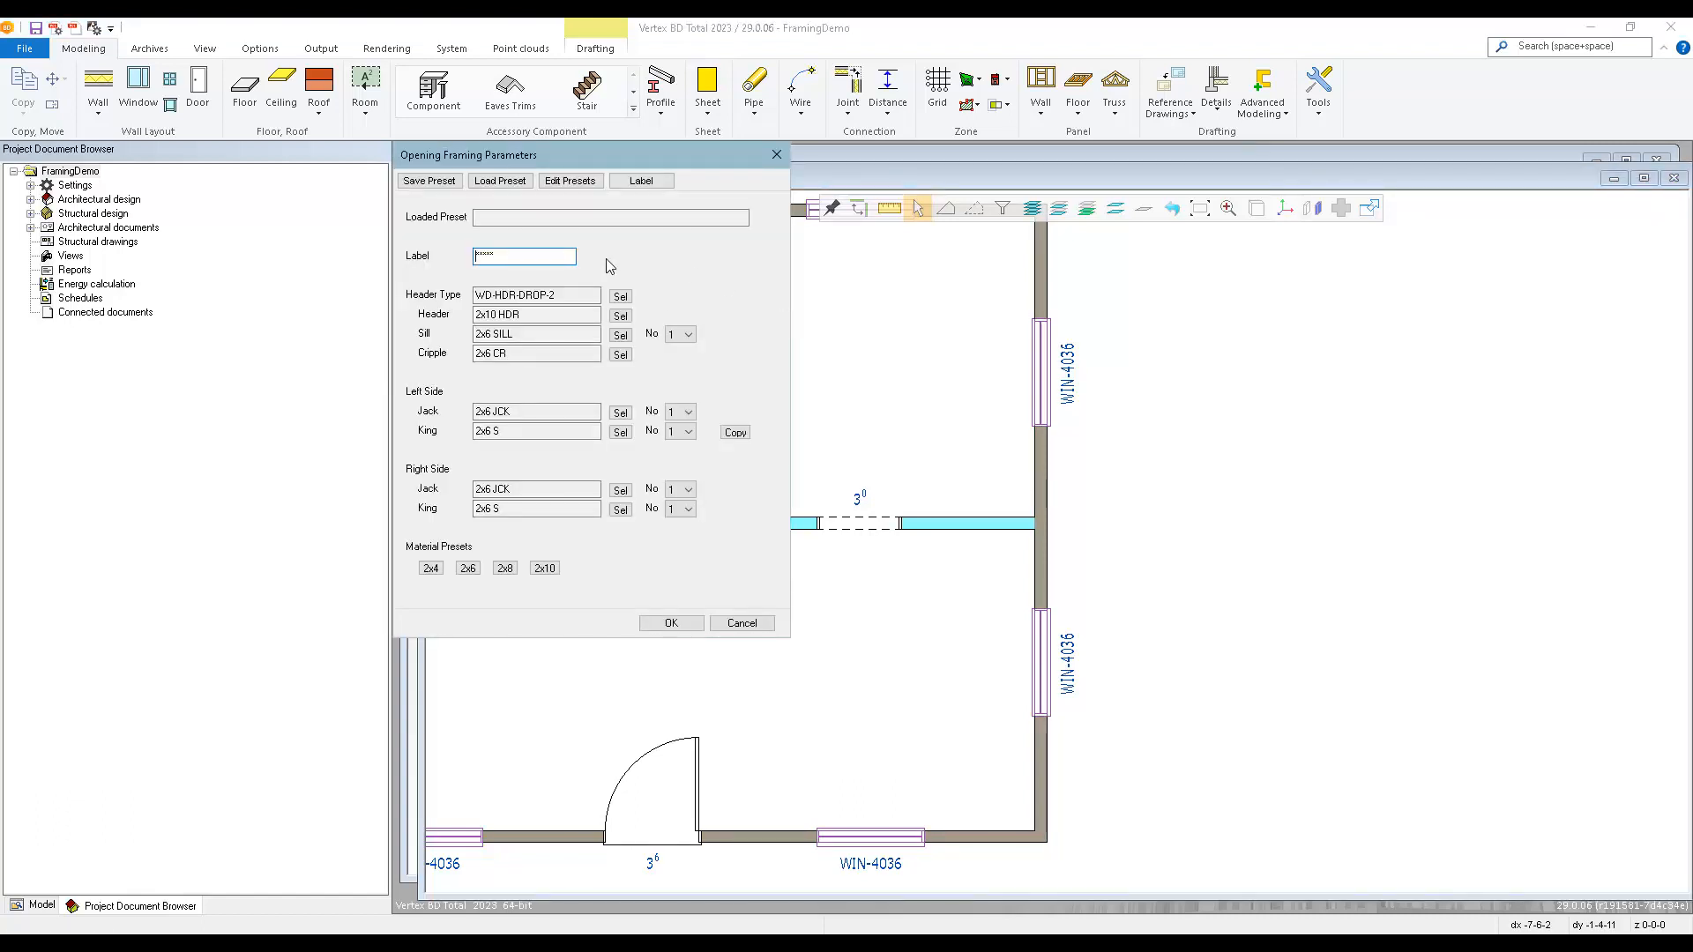
{"action": "left_click_drag", "start_coordinate": [538, 256], "coordinate": [452, 255]}
{"action": "type", "text": "WIN-A"}
Set the detail's header type to WD-HDR-TOP-D2 and its header to LVL-134x714 from the lvl library.
{"action": "left_click", "coordinate": [621, 297]}
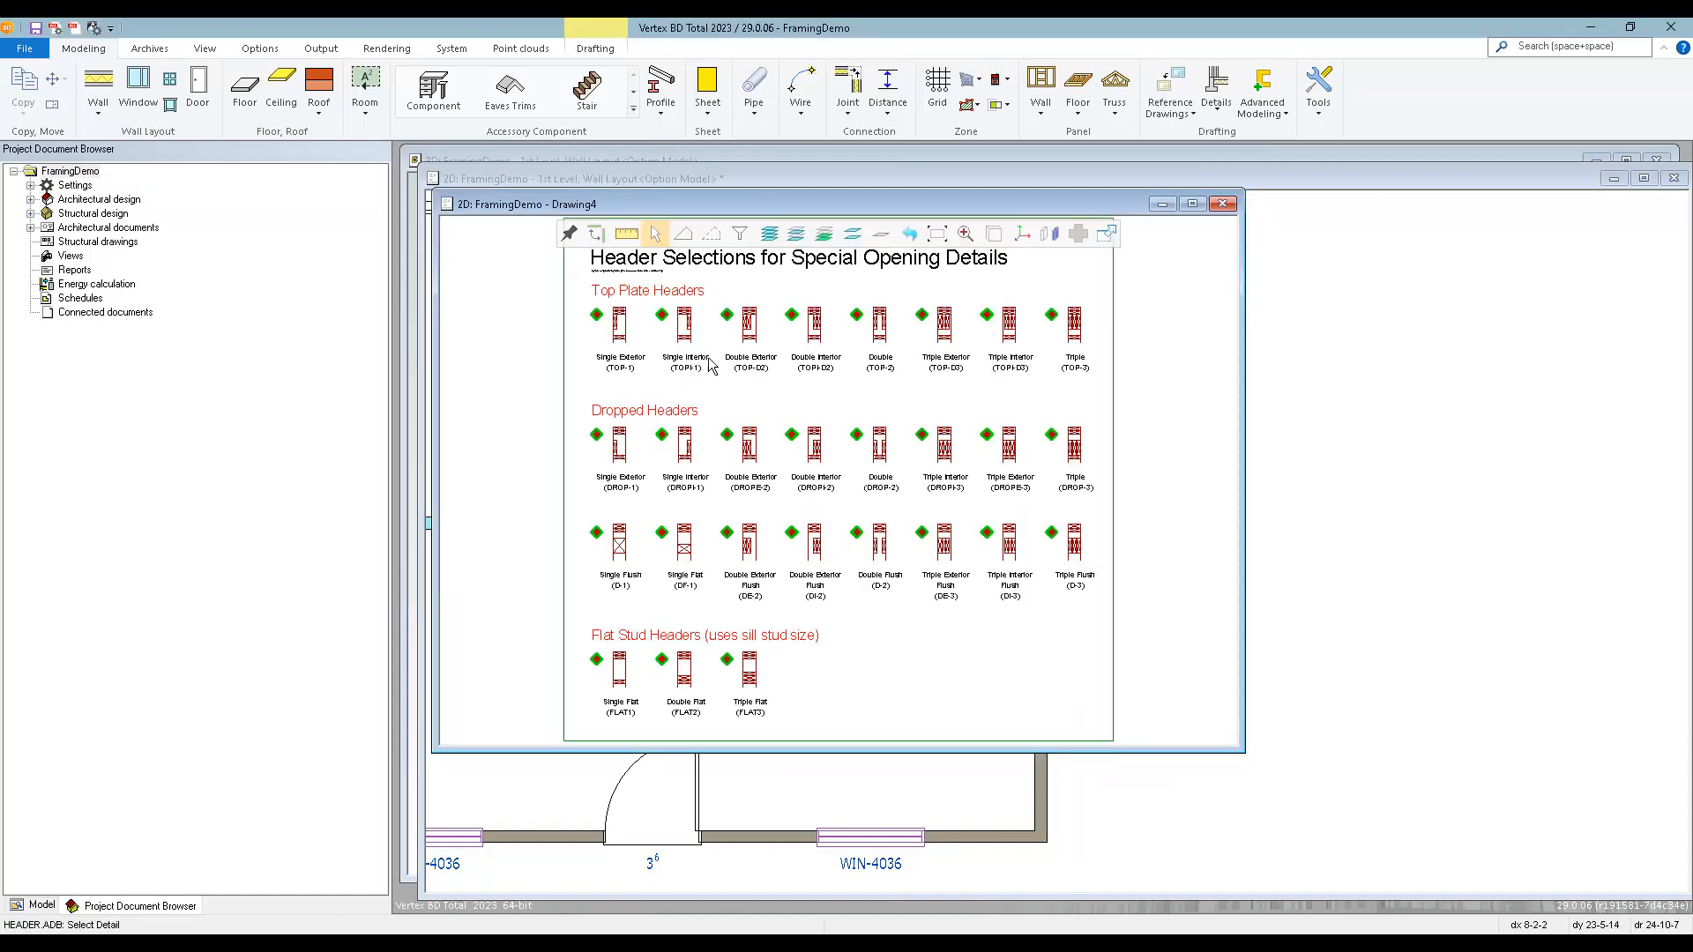
{"action": "left_click", "coordinate": [730, 326]}
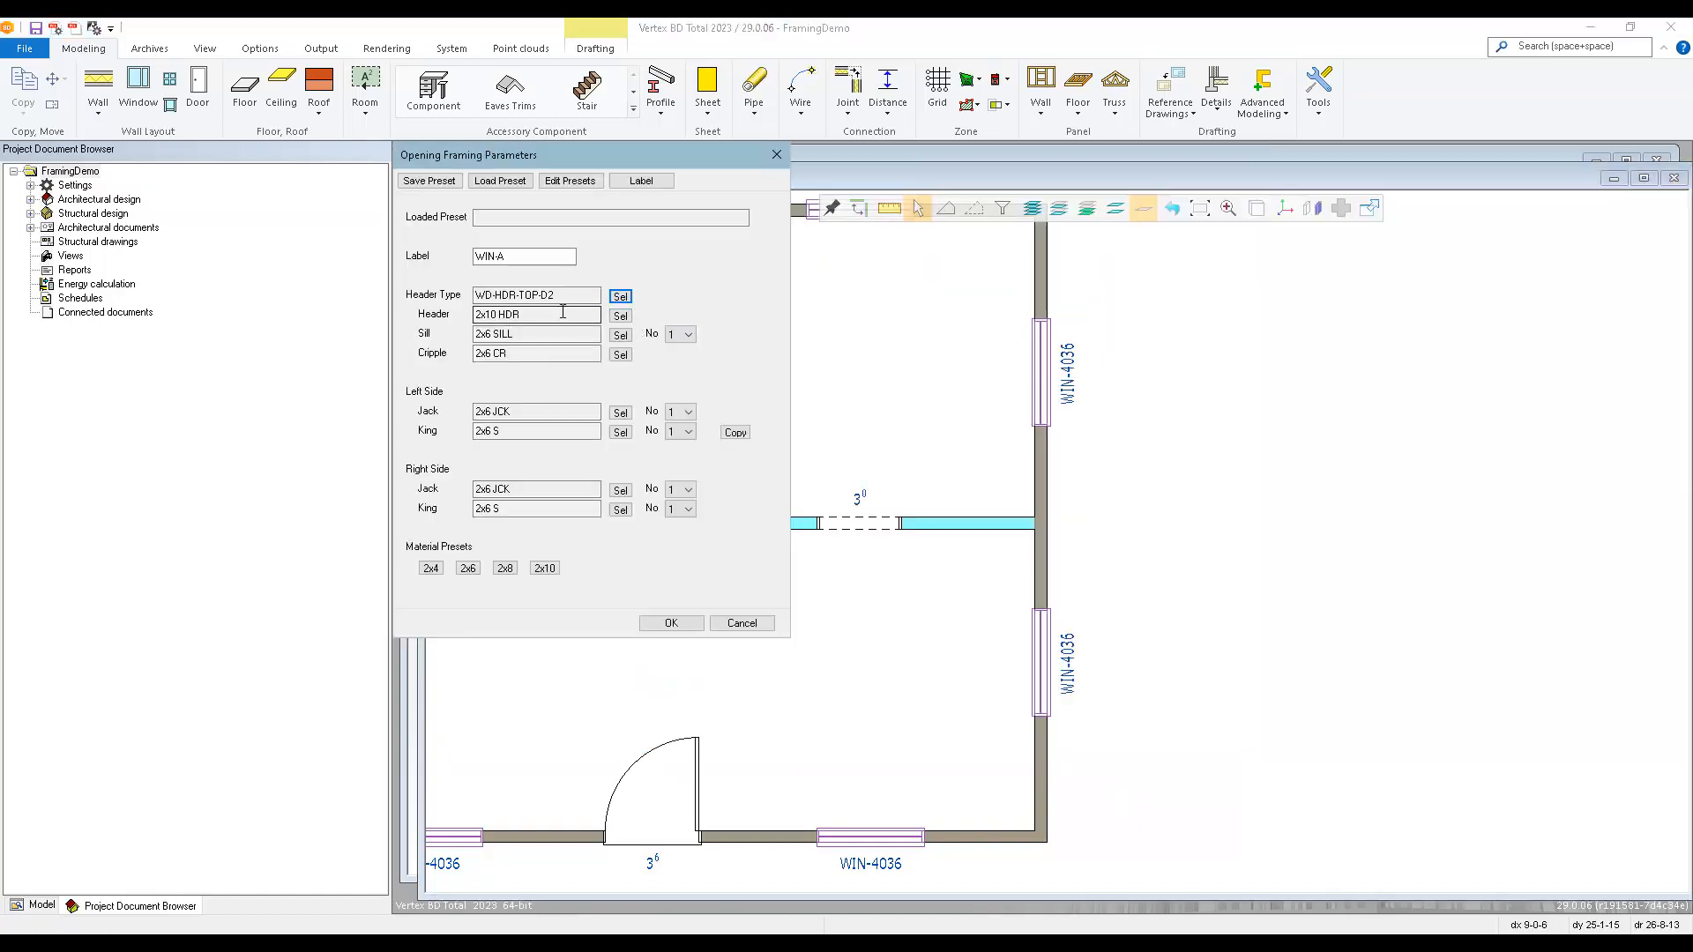
{"action": "left_click", "coordinate": [621, 316]}
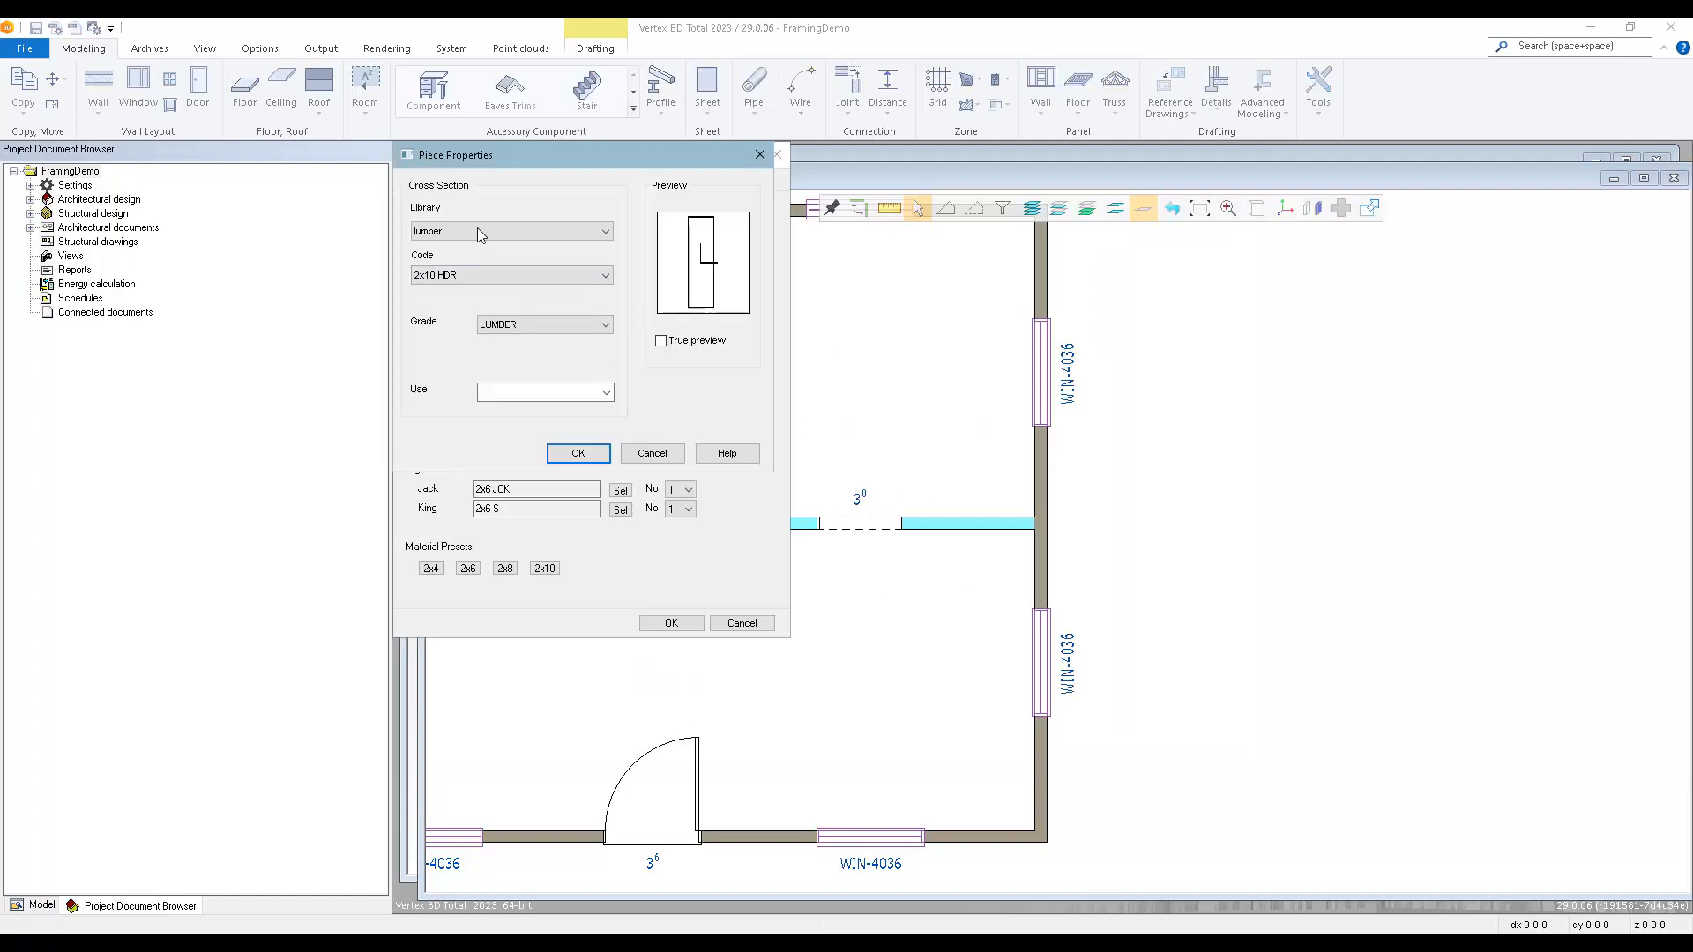
{"action": "left_click", "coordinate": [479, 231]}
{"action": "left_click", "coordinate": [445, 443]}
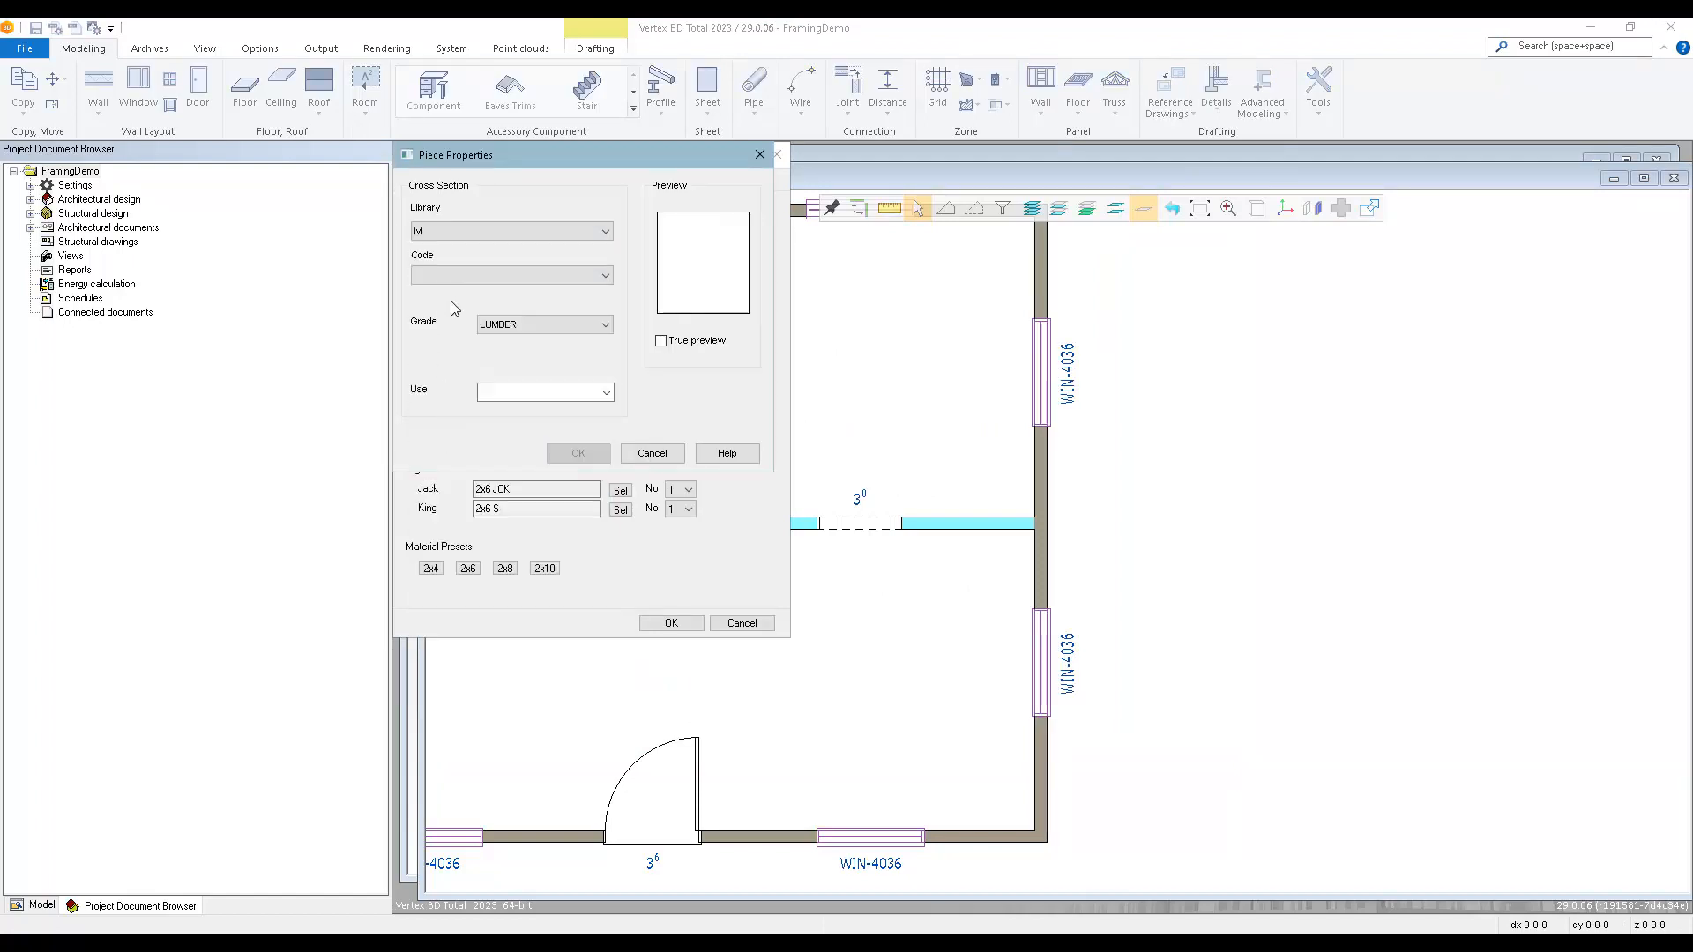
{"action": "left_click", "coordinate": [481, 275]}
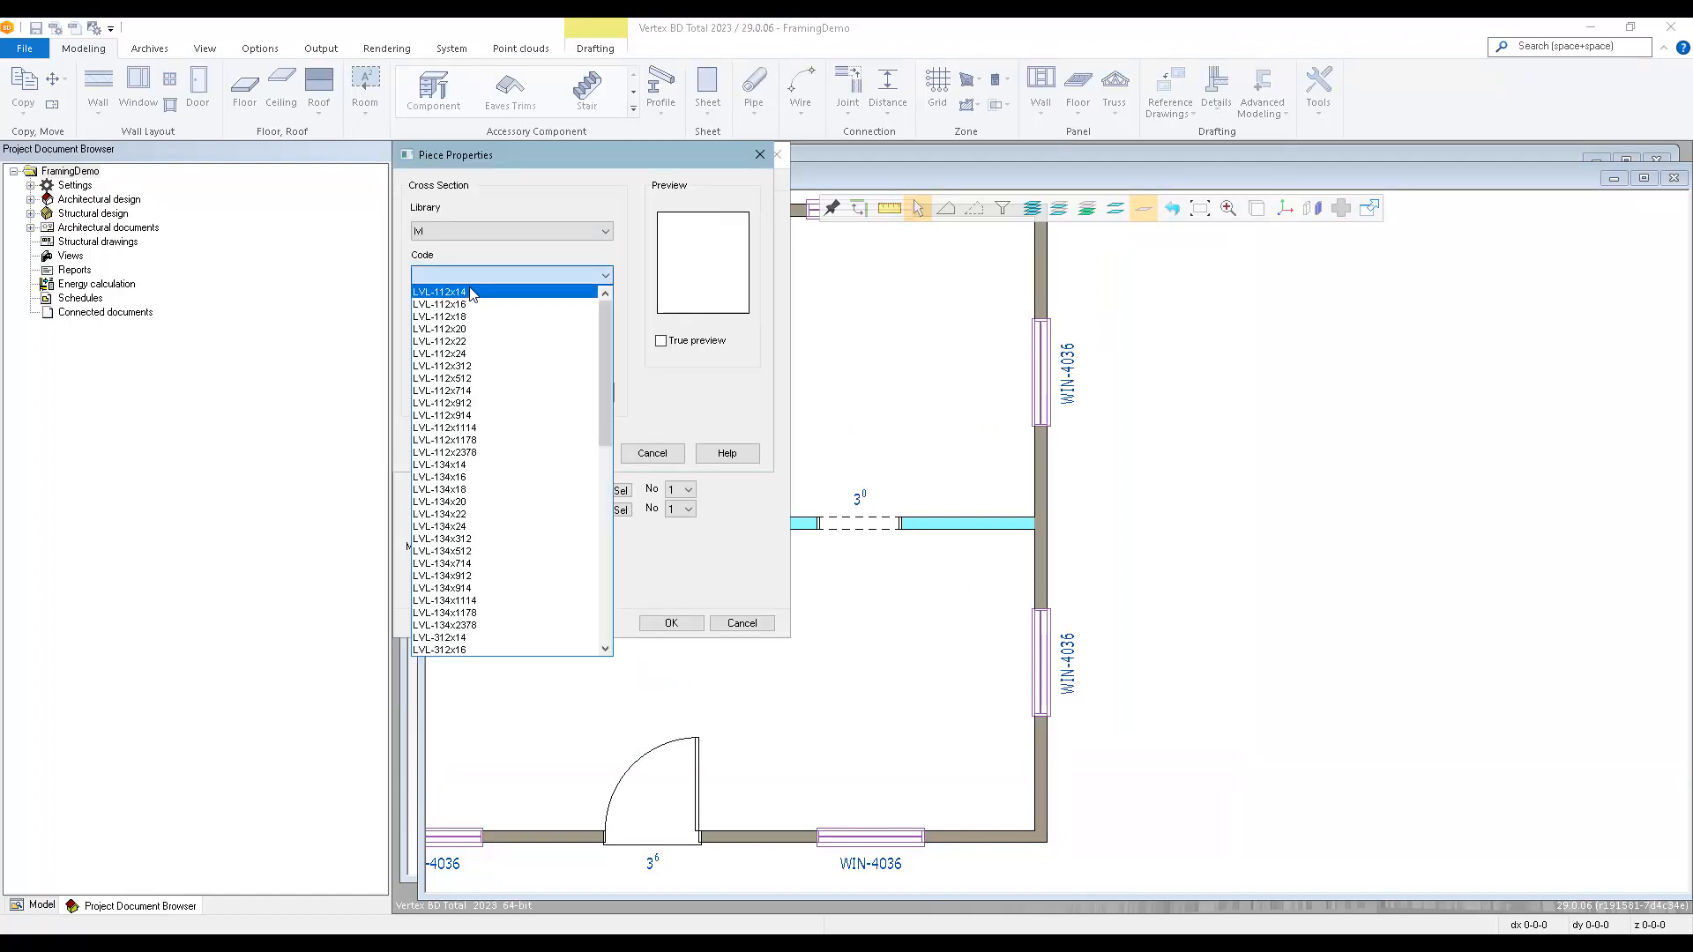
{"action": "left_click", "coordinate": [484, 564]}
{"action": "left_click", "coordinate": [551, 455]}
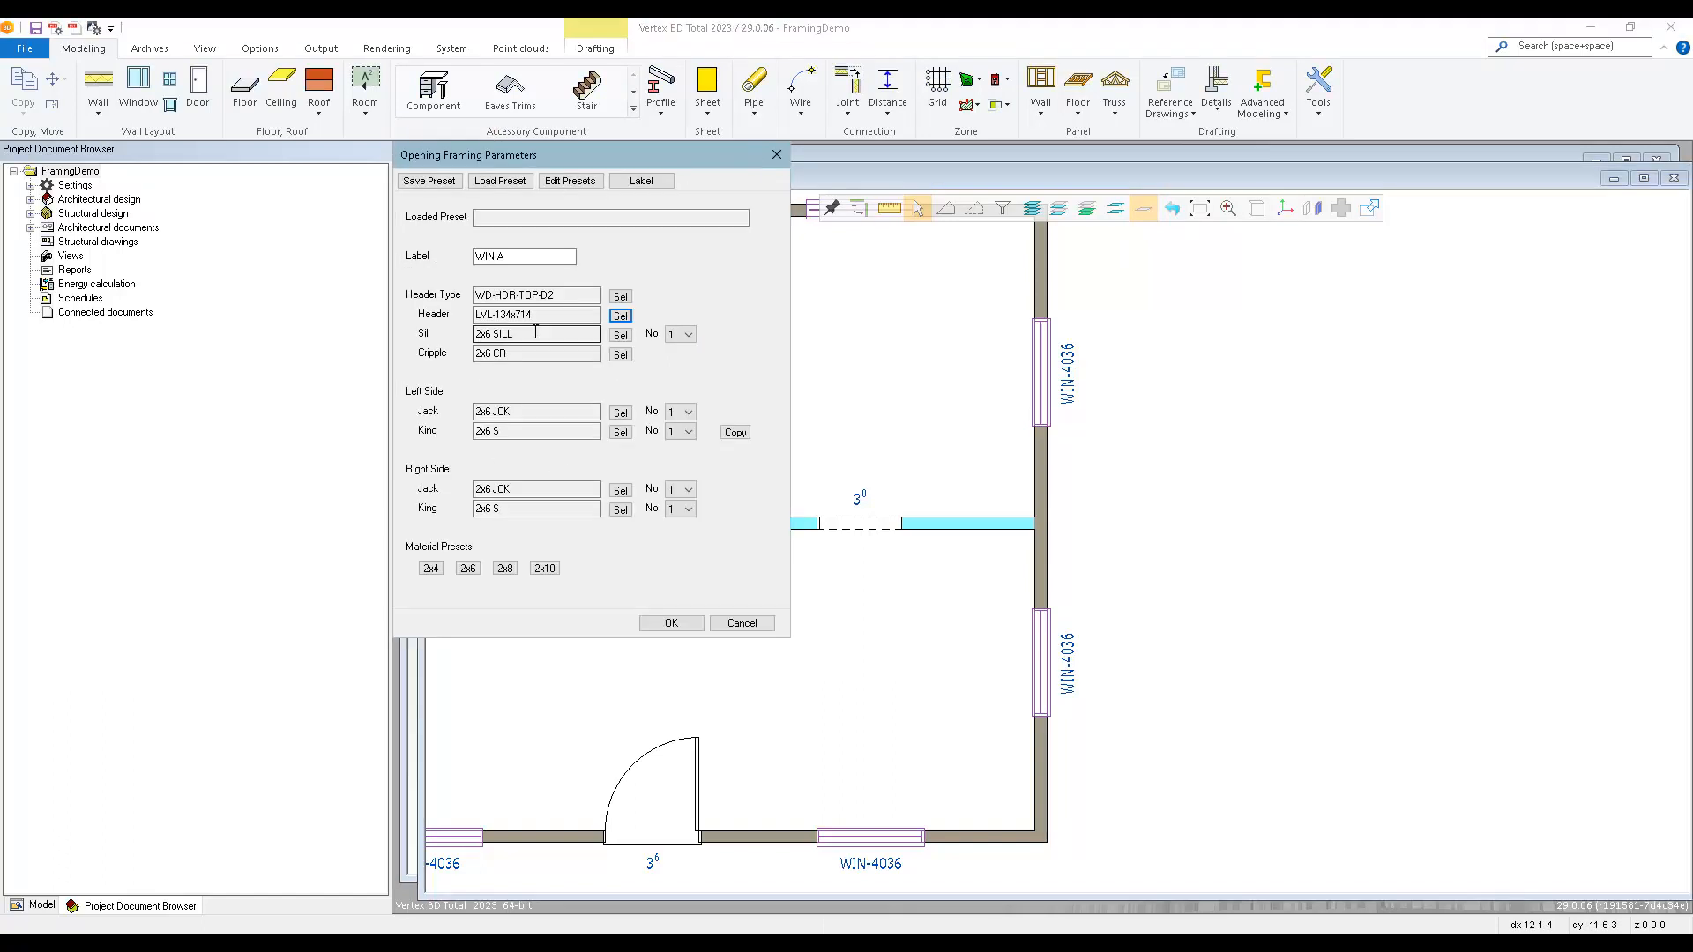
Set the opening's sill count to 2 and its left side to 2 jacks and 2 kings.
{"action": "left_click", "coordinate": [683, 334]}
{"action": "left_click", "coordinate": [679, 360]}
{"action": "left_click", "coordinate": [675, 413]}
{"action": "left_click", "coordinate": [675, 451]}
{"action": "left_click", "coordinate": [679, 432]}
{"action": "left_click", "coordinate": [679, 470]}
Set the opening's right side to 3 jacks and 3 kings and accept the framing parameters.
{"action": "left_click", "coordinate": [679, 491]}
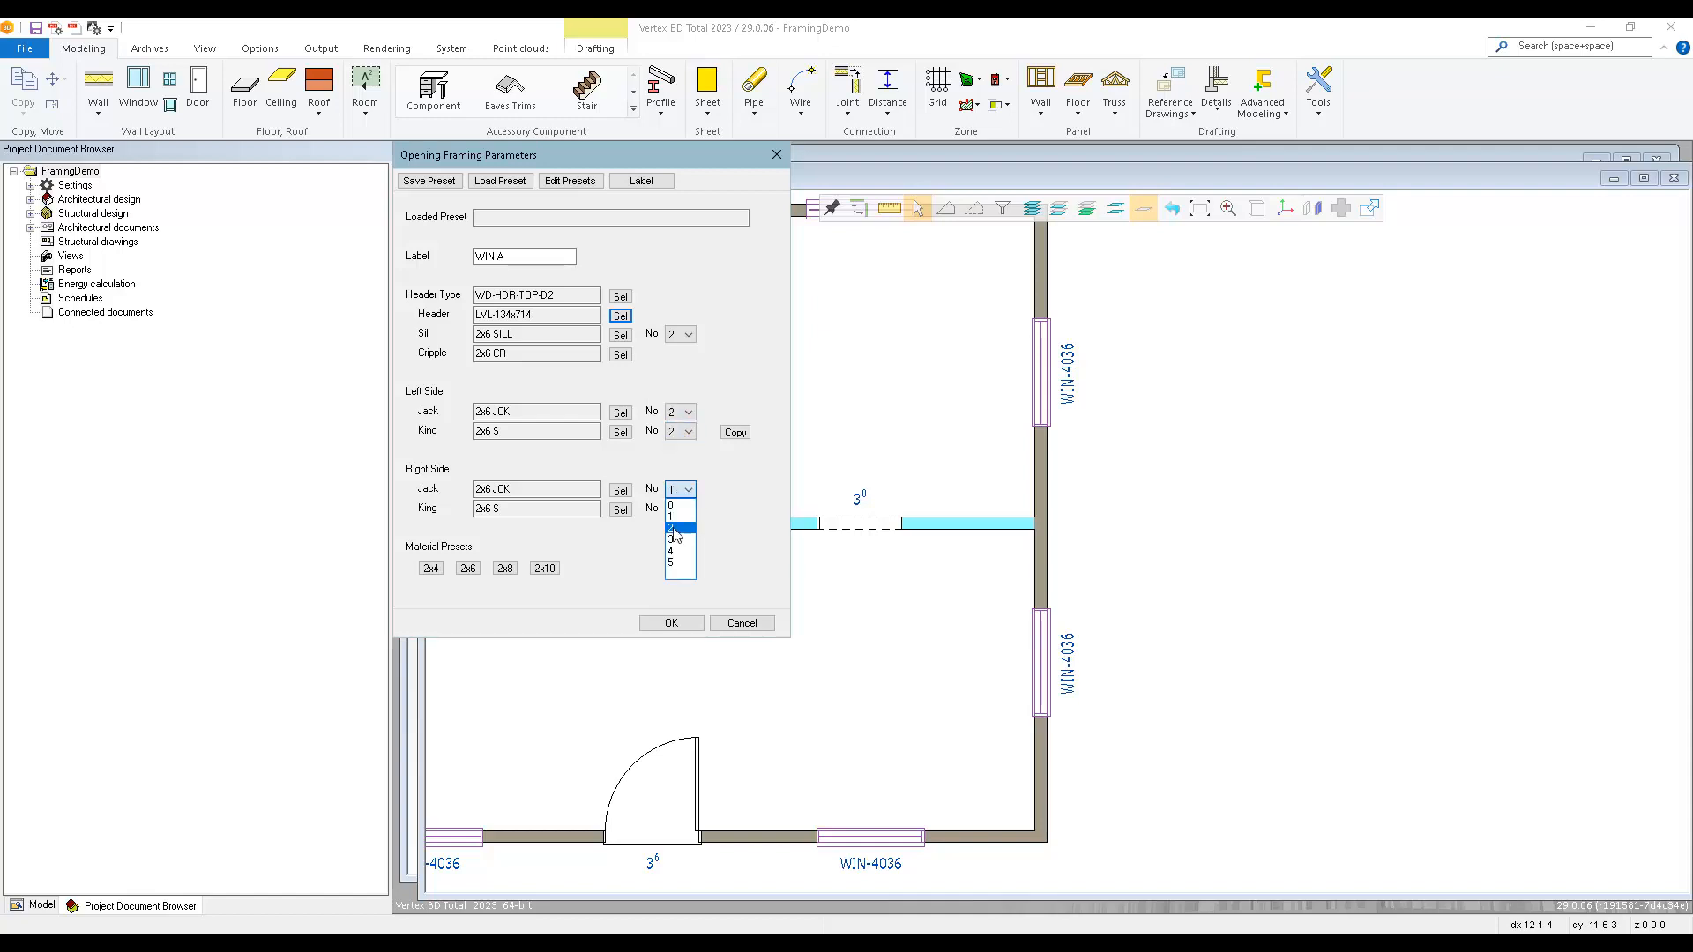
{"action": "left_click", "coordinate": [676, 539]}
{"action": "left_click", "coordinate": [675, 511]}
{"action": "left_click", "coordinate": [679, 558]}
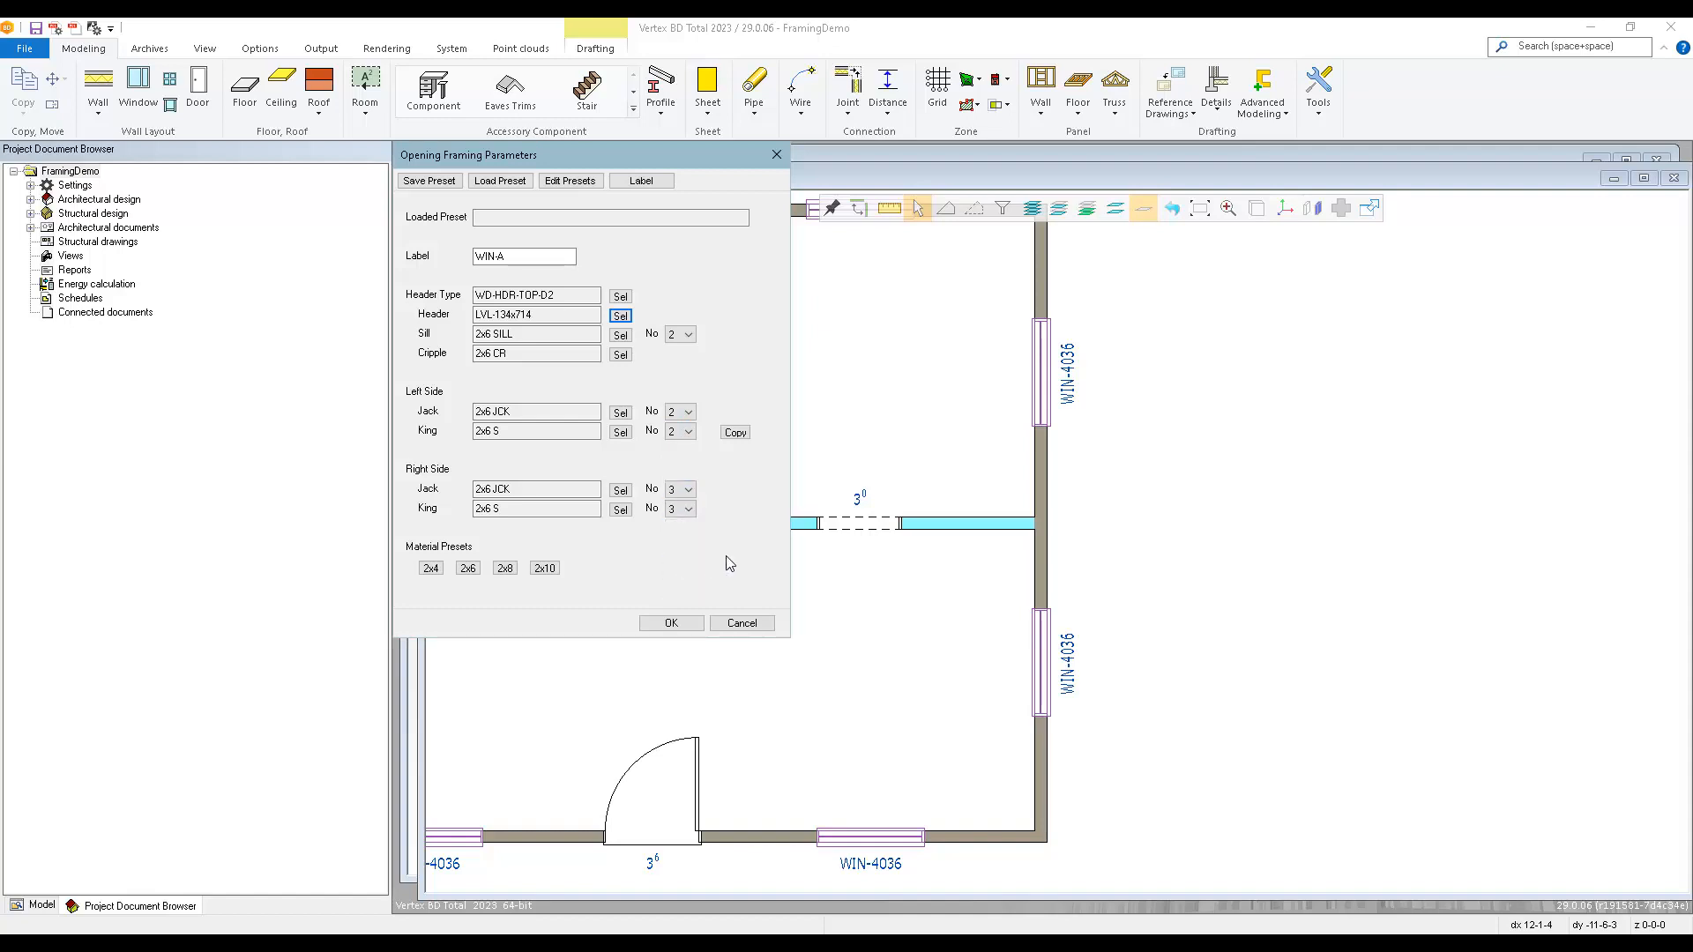
{"action": "left_click", "coordinate": [672, 624]}
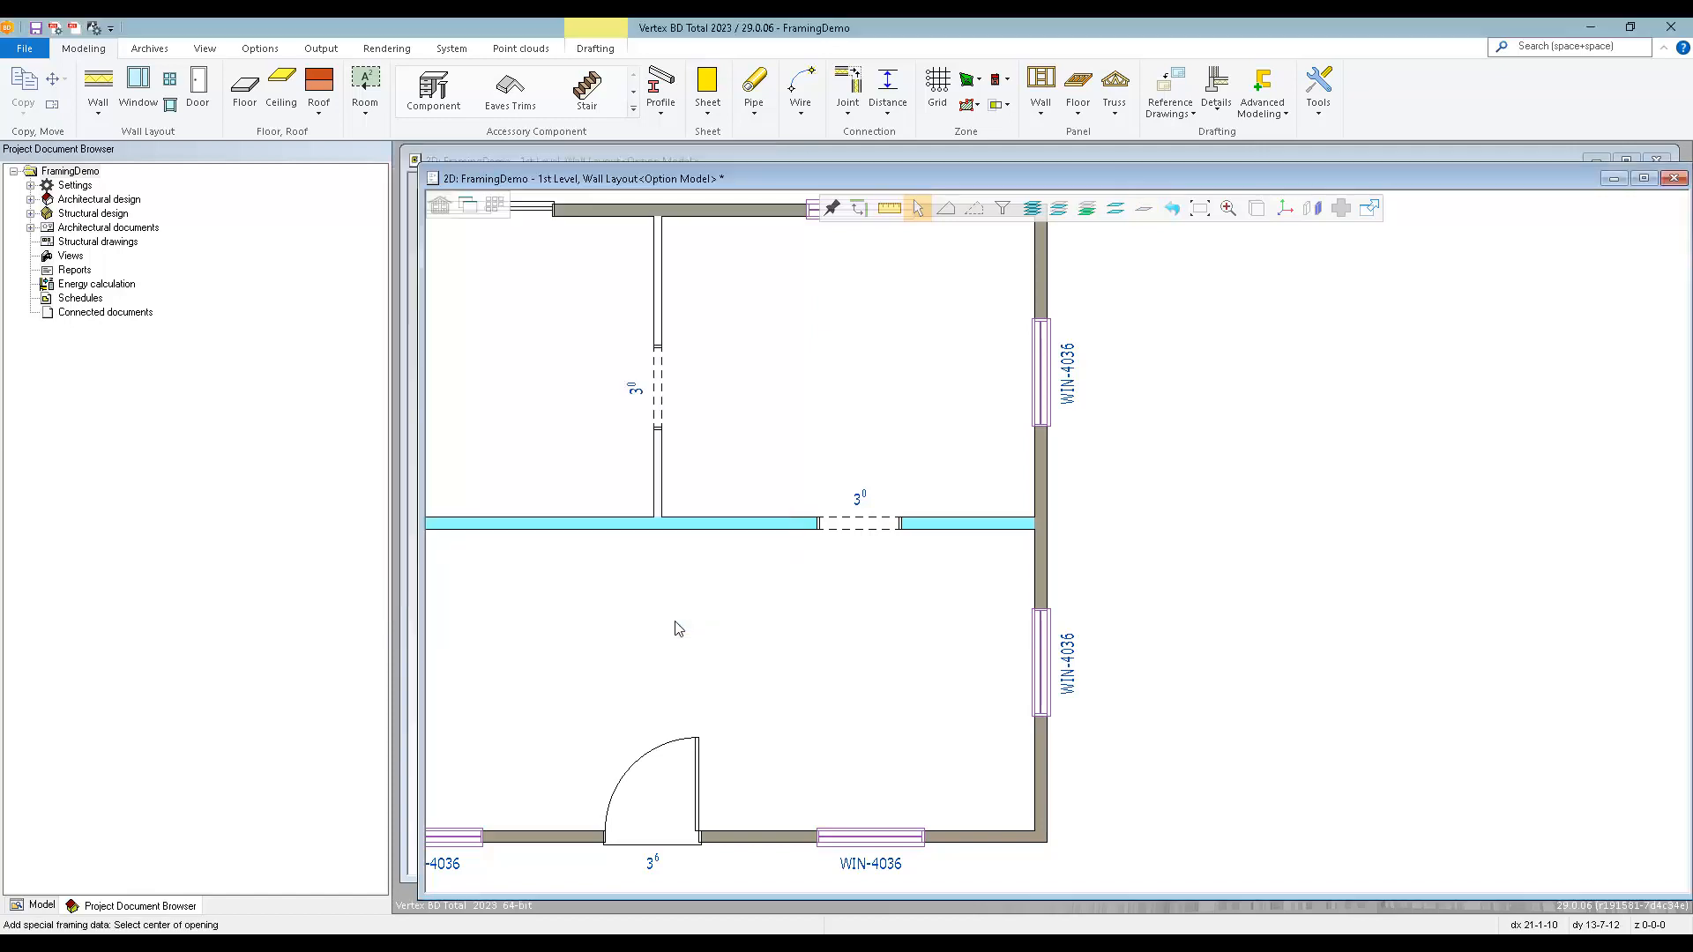
Apply the WIN-A framing detail to both windows of the rear right room, in the right and rear exterior walls.
{"action": "left_click", "coordinate": [1042, 374]}
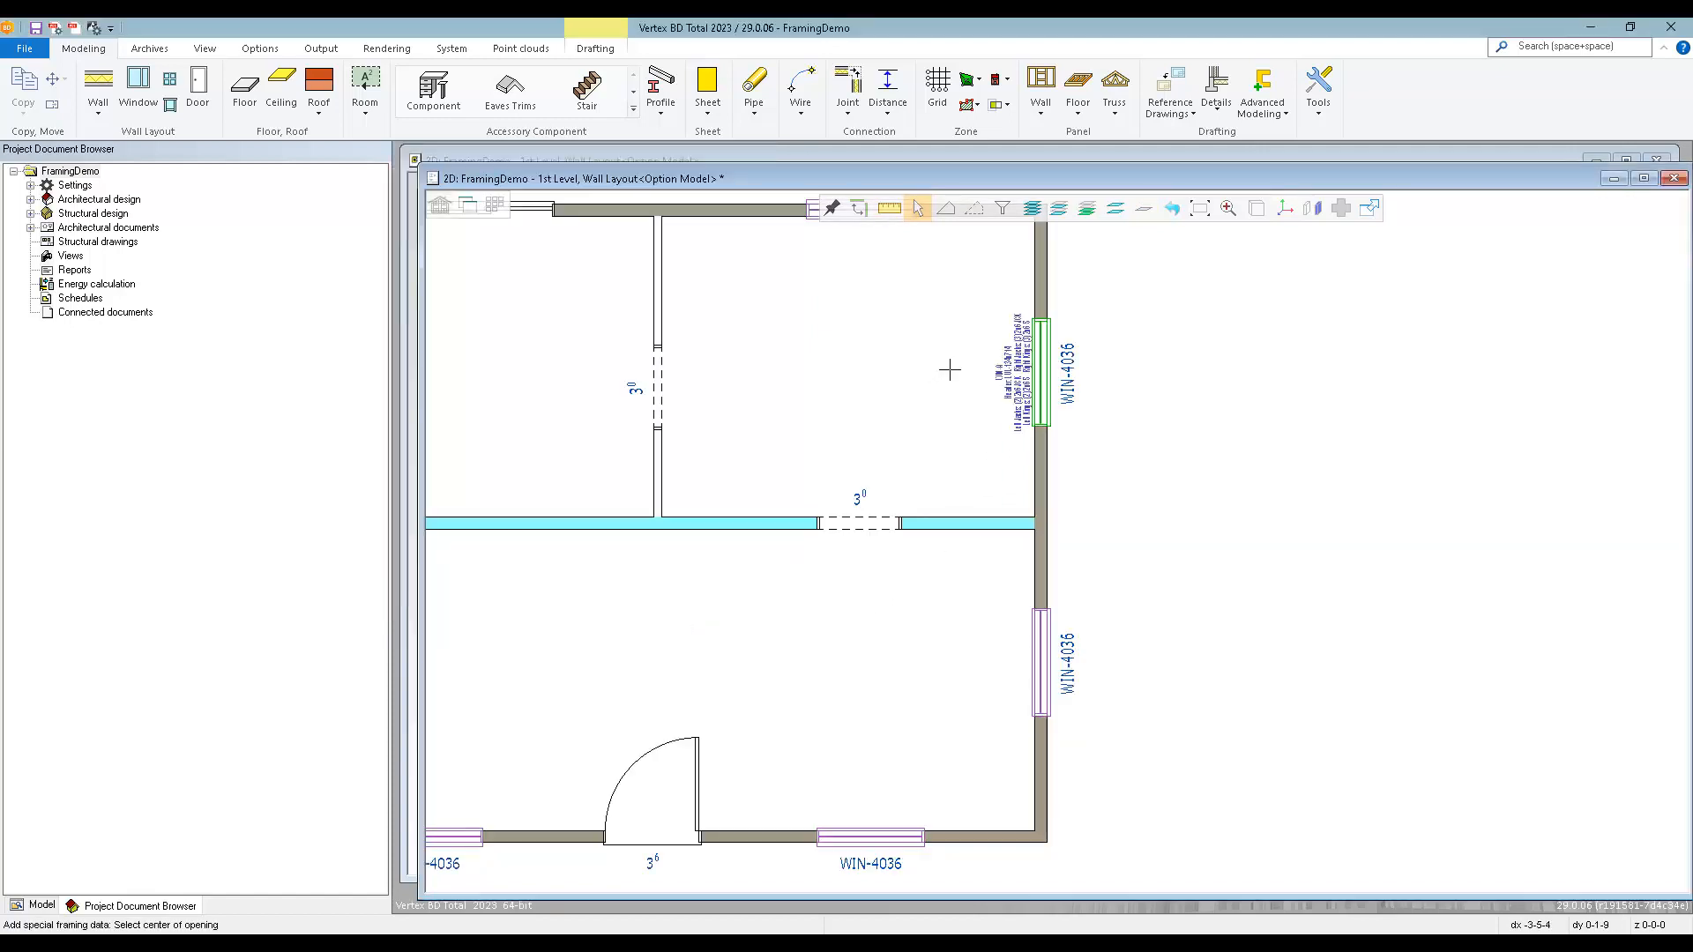
{"action": "scroll", "coordinate": [949, 367], "scroll_direction": "up", "scroll_amount": 1}
{"action": "scroll", "coordinate": [1162, 558], "scroll_direction": "up", "scroll_amount": 1}
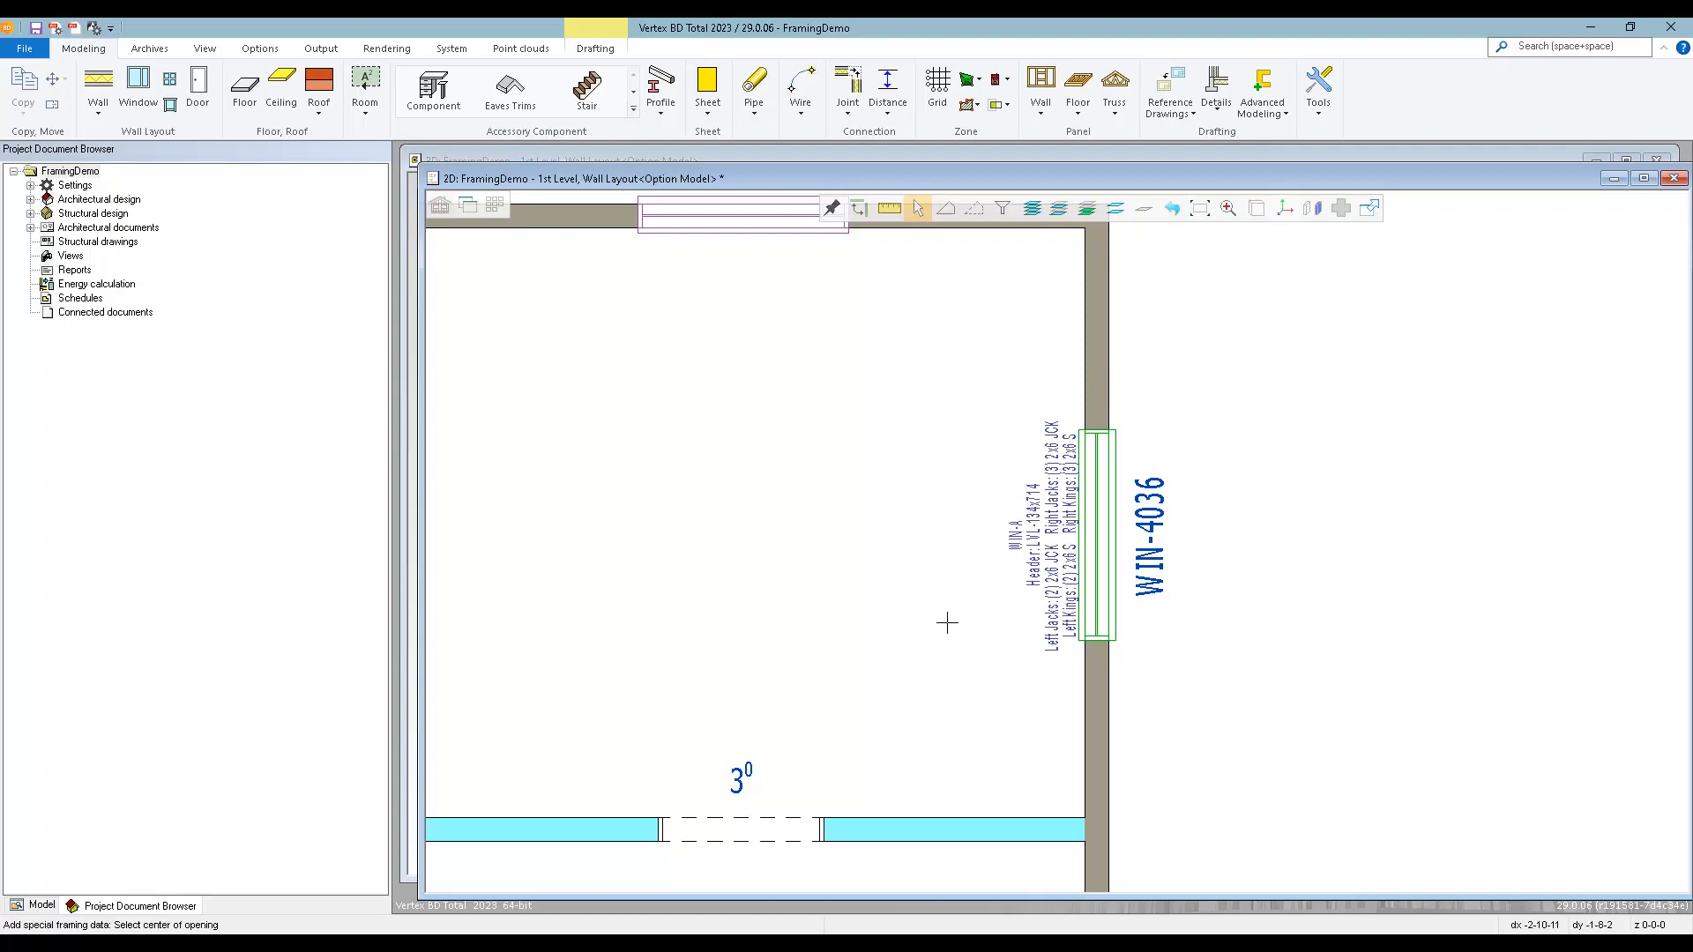
{"action": "scroll", "coordinate": [990, 504], "scroll_direction": "down", "scroll_amount": 3}
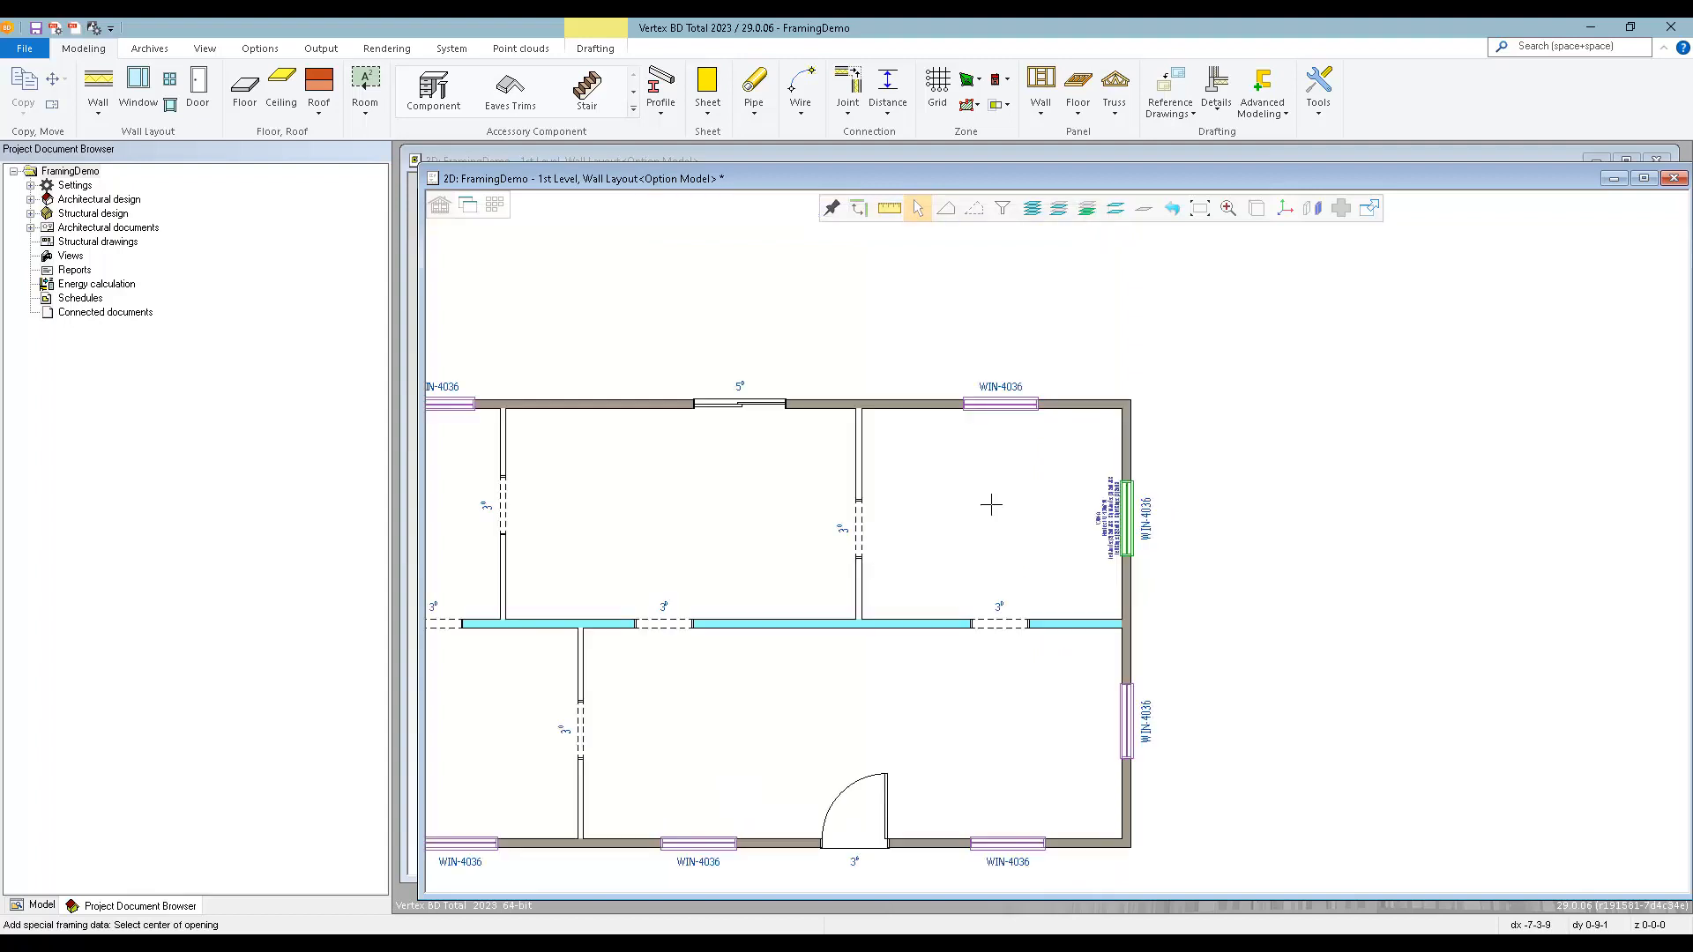
{"action": "left_click", "coordinate": [998, 405]}
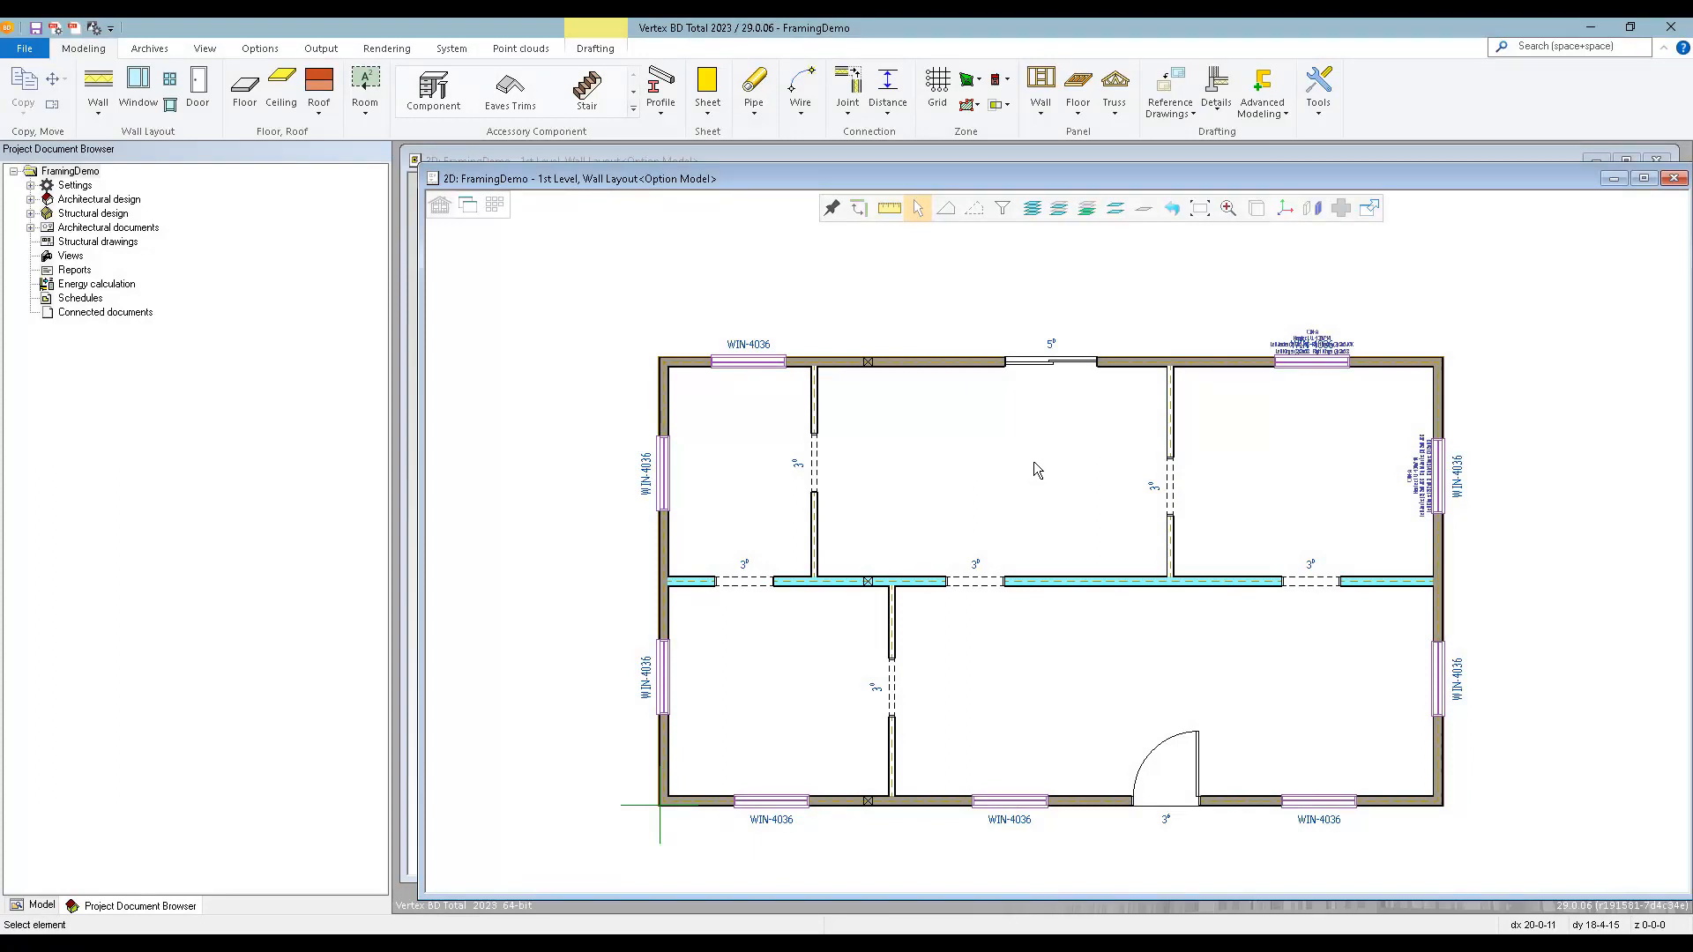
Open the project parameters and bring up the exterior bearing panel break lengths of the 1st Level Wall Framing set.
{"action": "double_click", "coordinate": [75, 190]}
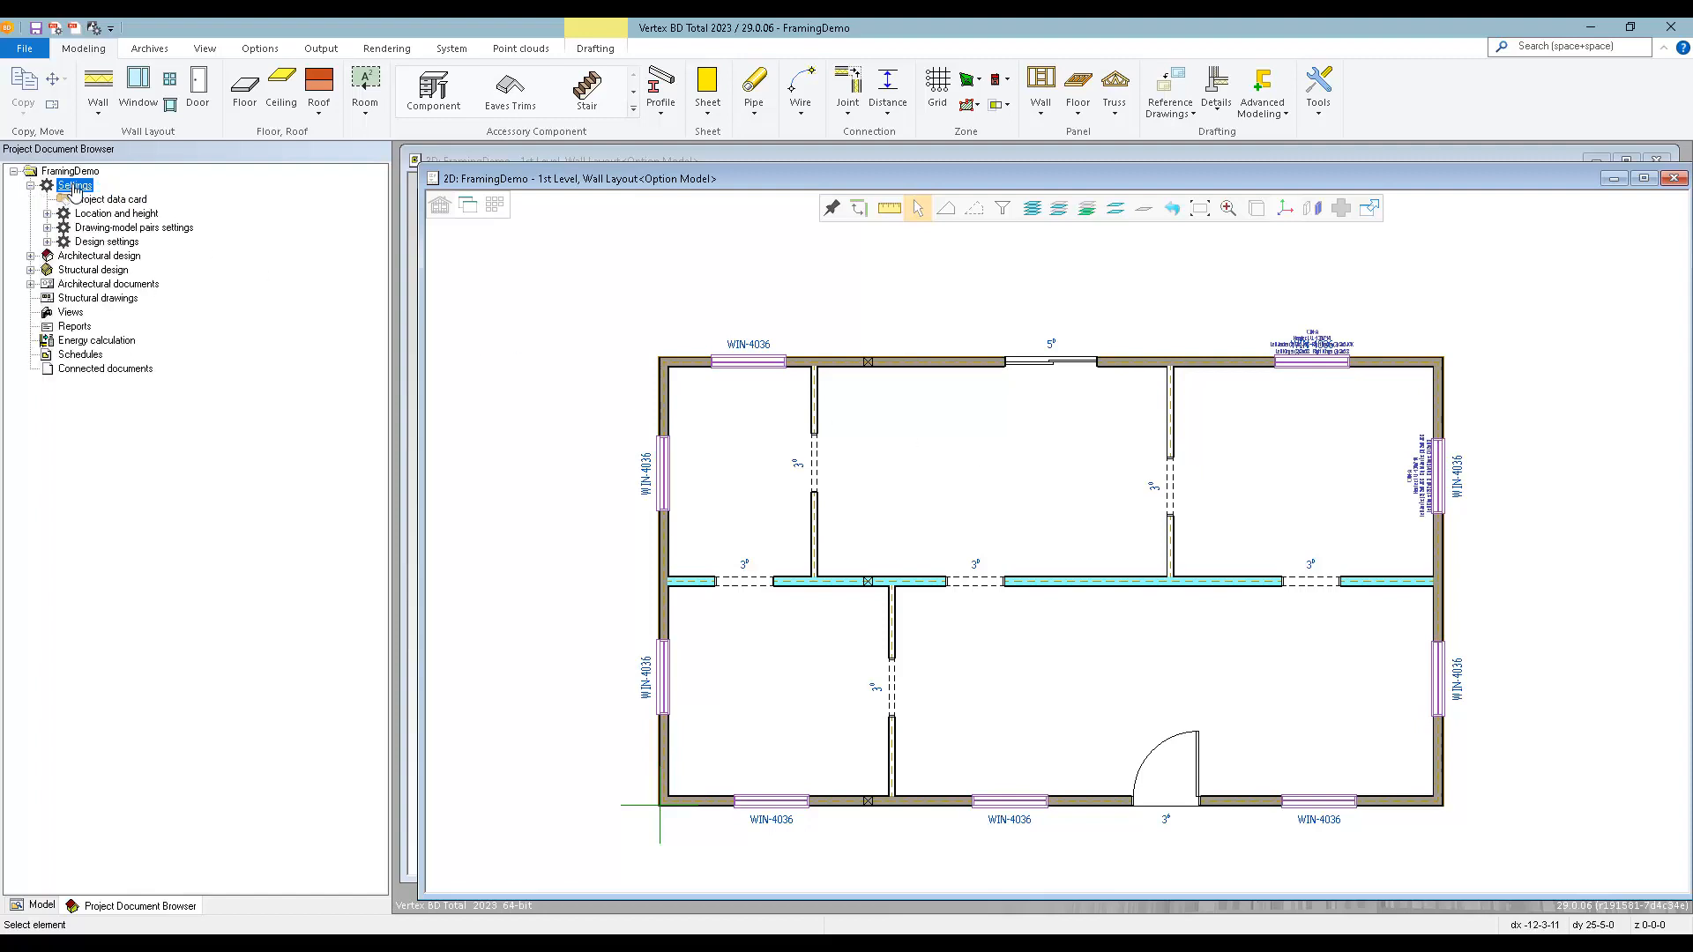
{"action": "double_click", "coordinate": [97, 243]}
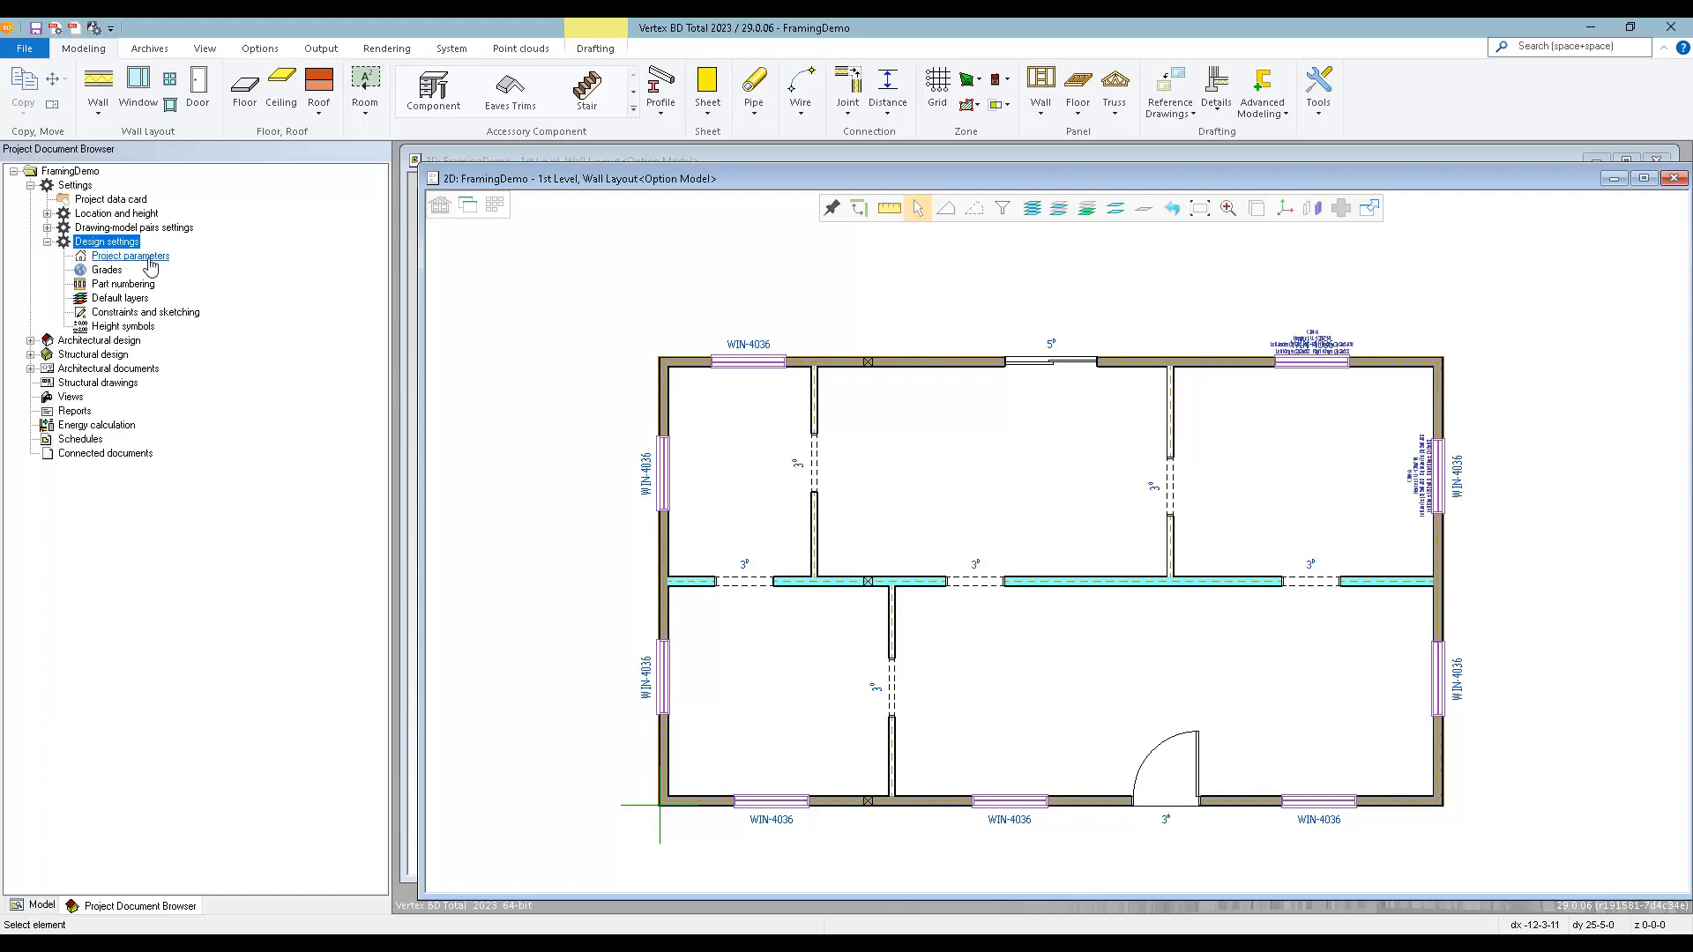
{"action": "left_click", "coordinate": [150, 259]}
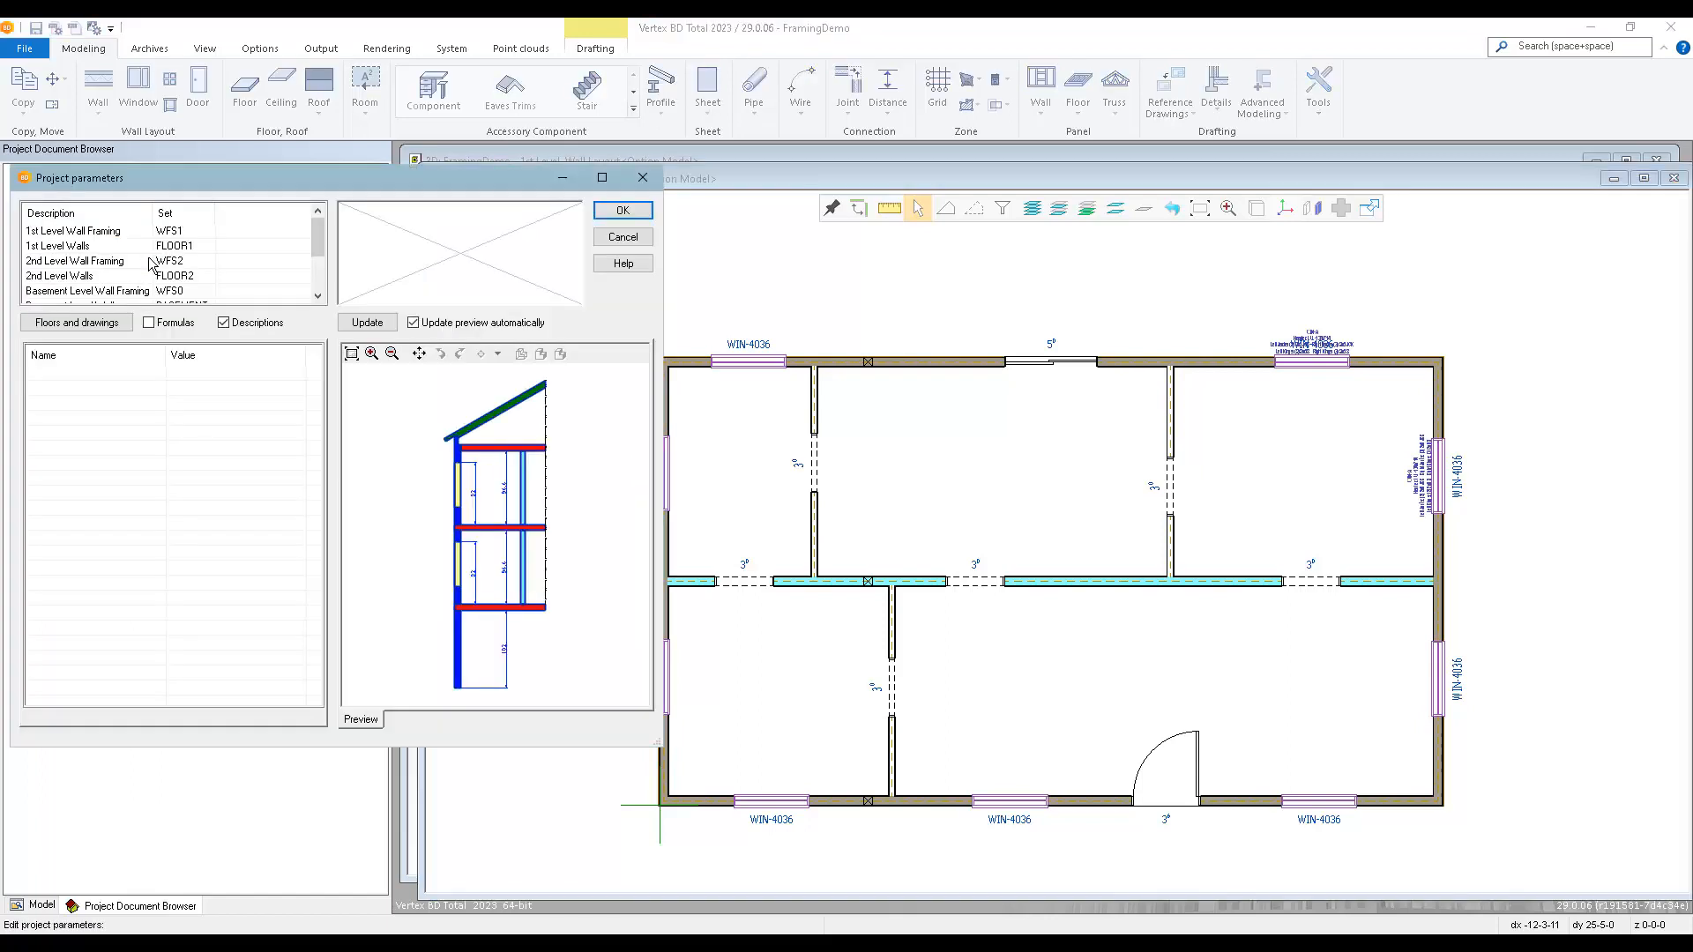
{"action": "left_click", "coordinate": [120, 234]}
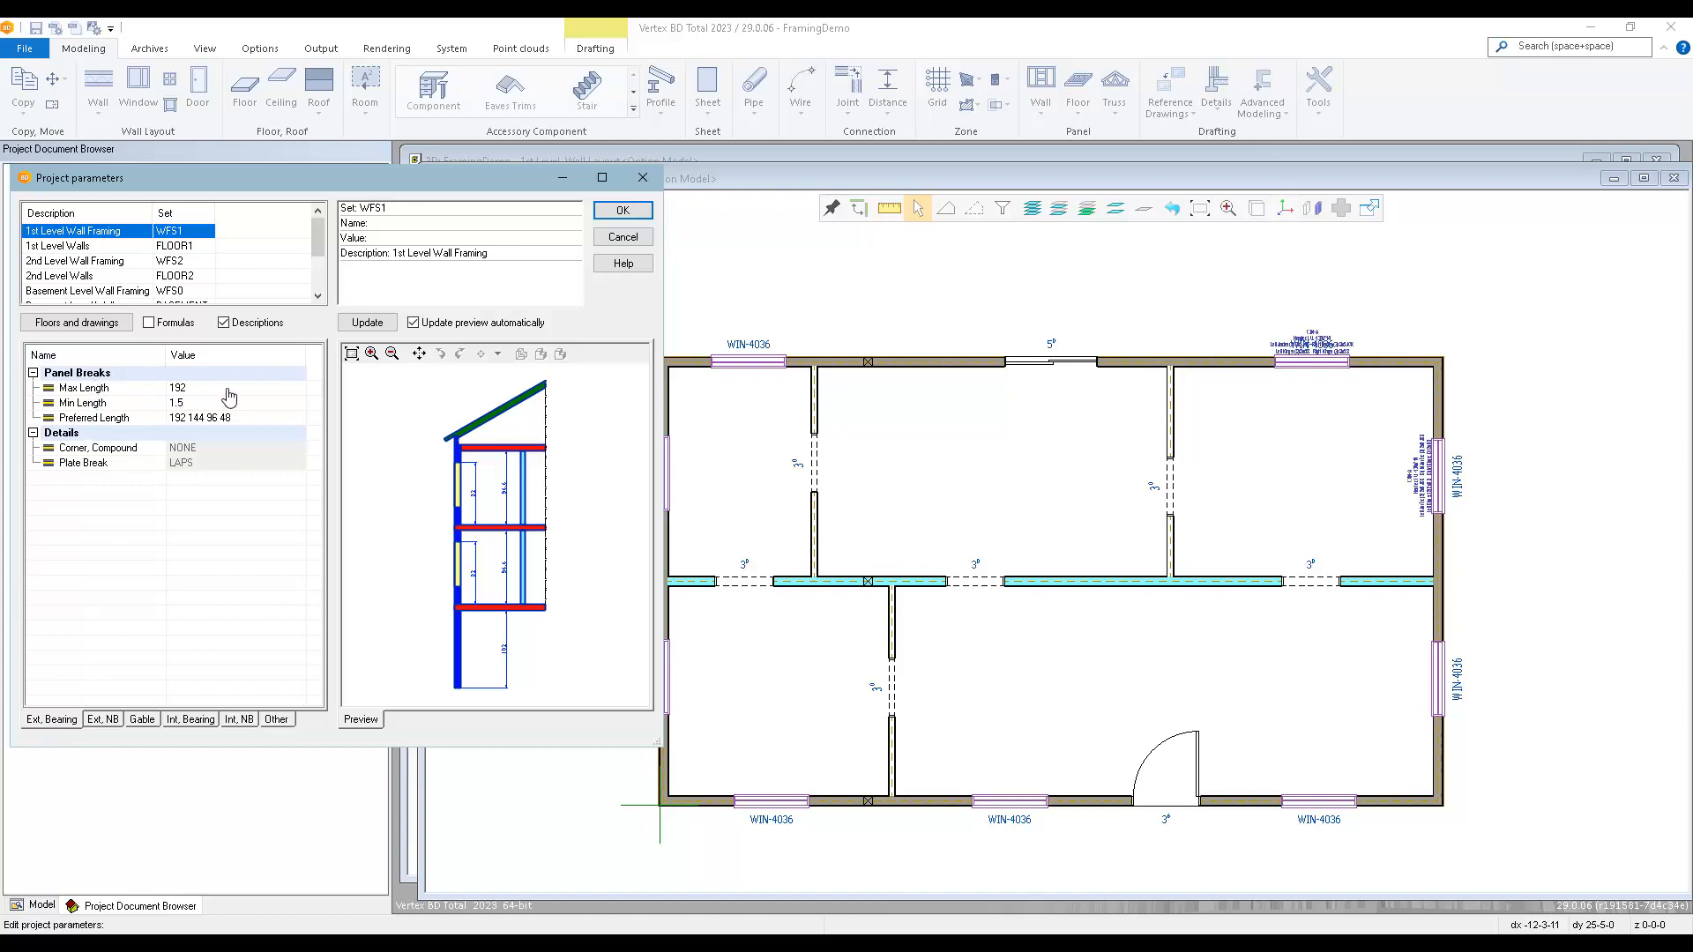
{"action": "left_click", "coordinate": [261, 389]}
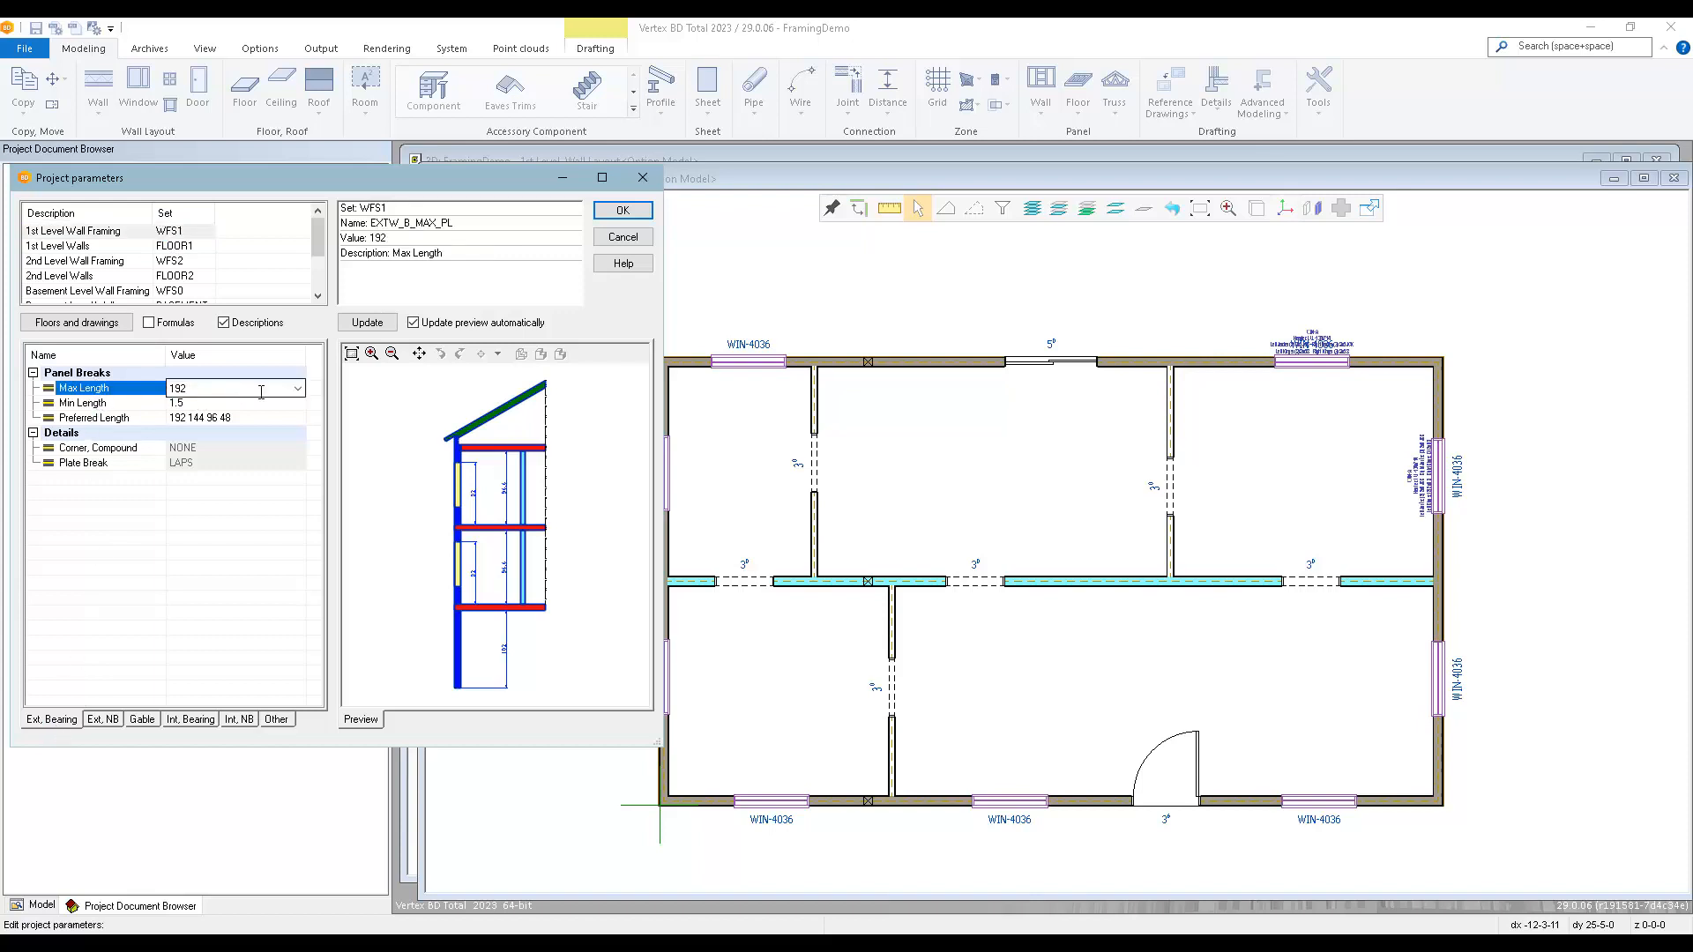
{"action": "left_click", "coordinate": [250, 419]}
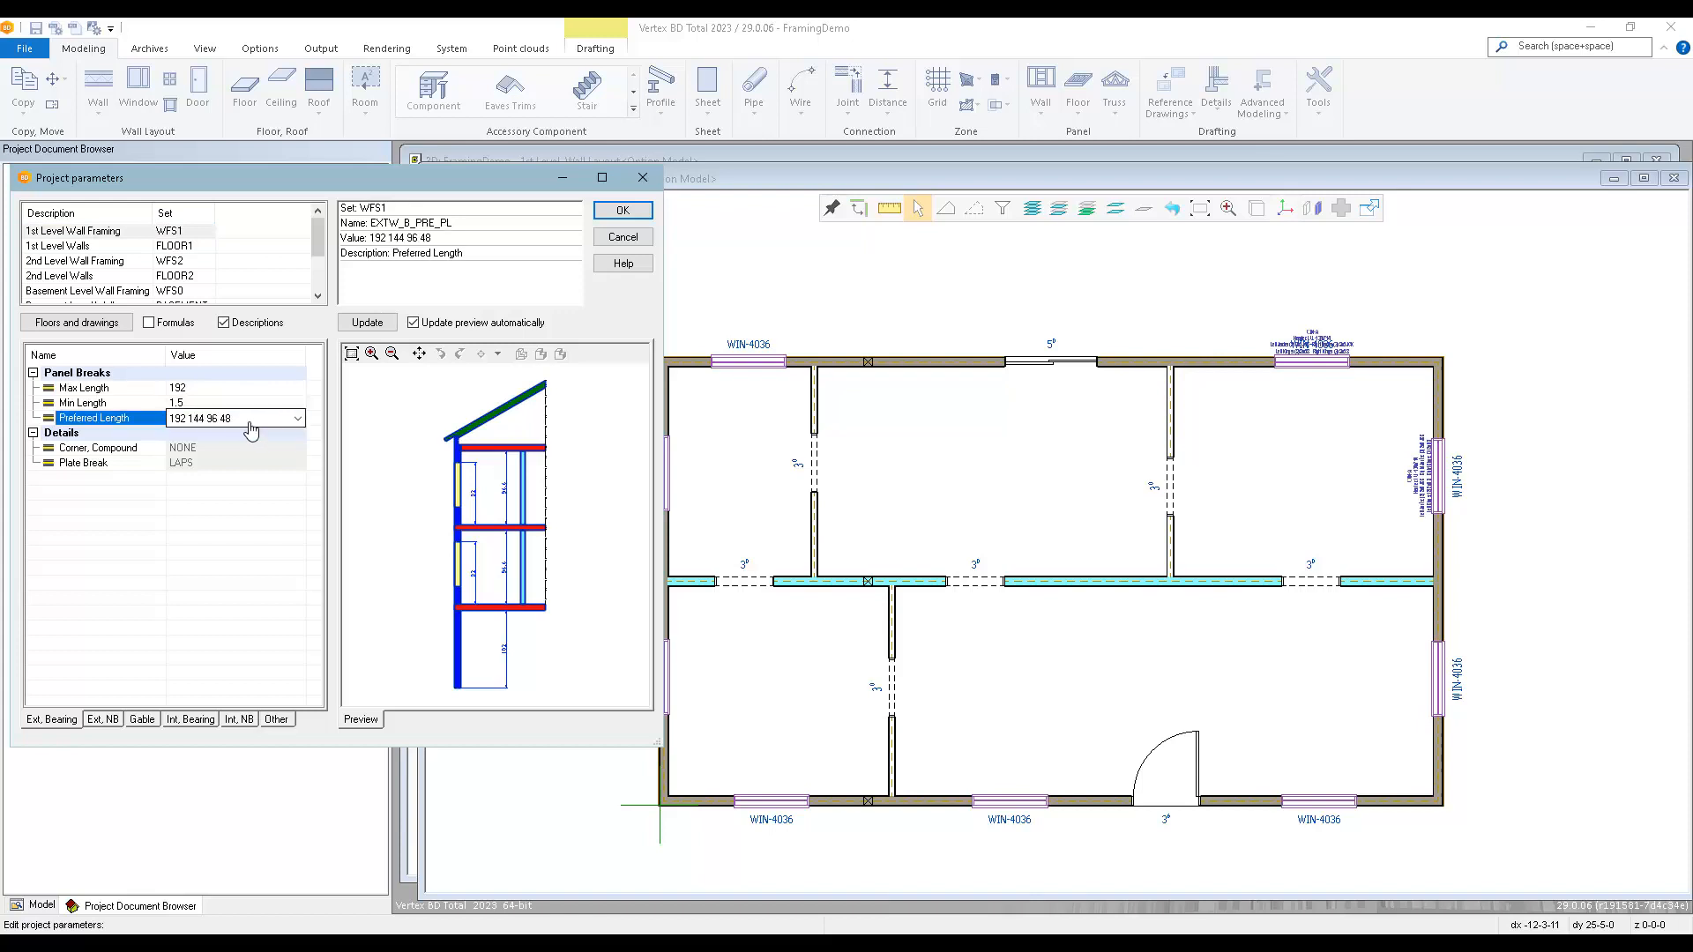
{"action": "left_click", "coordinate": [272, 390]}
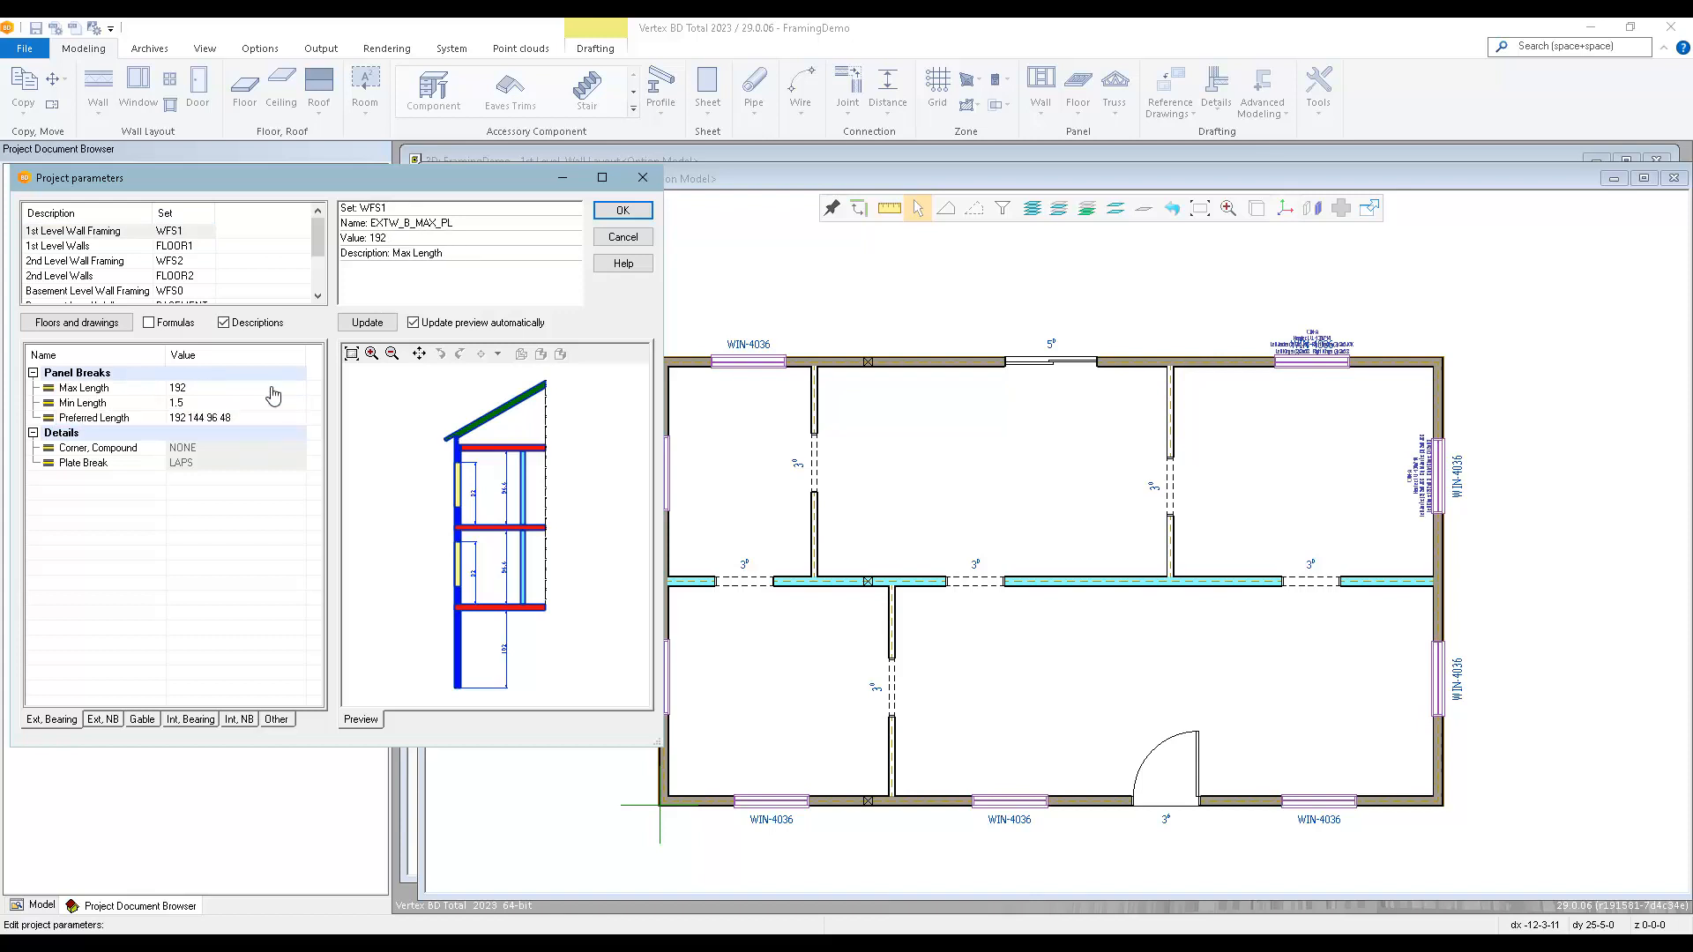
Set the exterior bearing walls' maximum panel length to 8000, replace their preferred length, and continue to the interior bearing wall settings.
{"action": "left_click", "coordinate": [273, 391]}
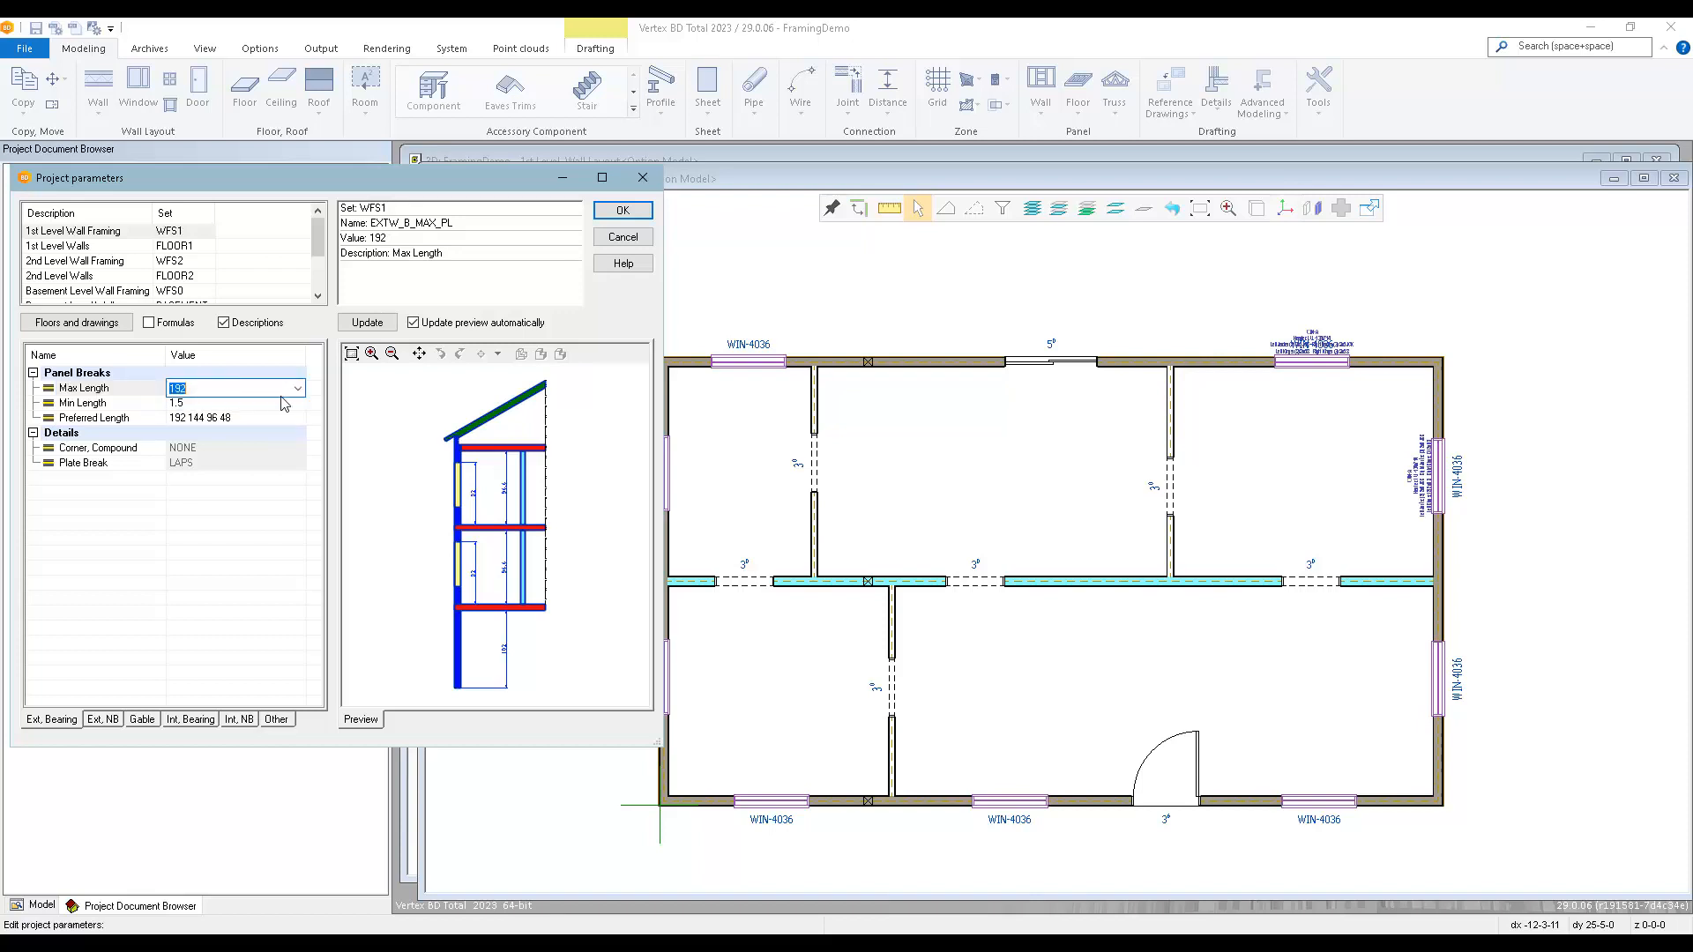
{"action": "left_click", "coordinate": [297, 389]}
{"action": "left_click", "coordinate": [248, 403]}
{"action": "left_click", "coordinate": [252, 418]}
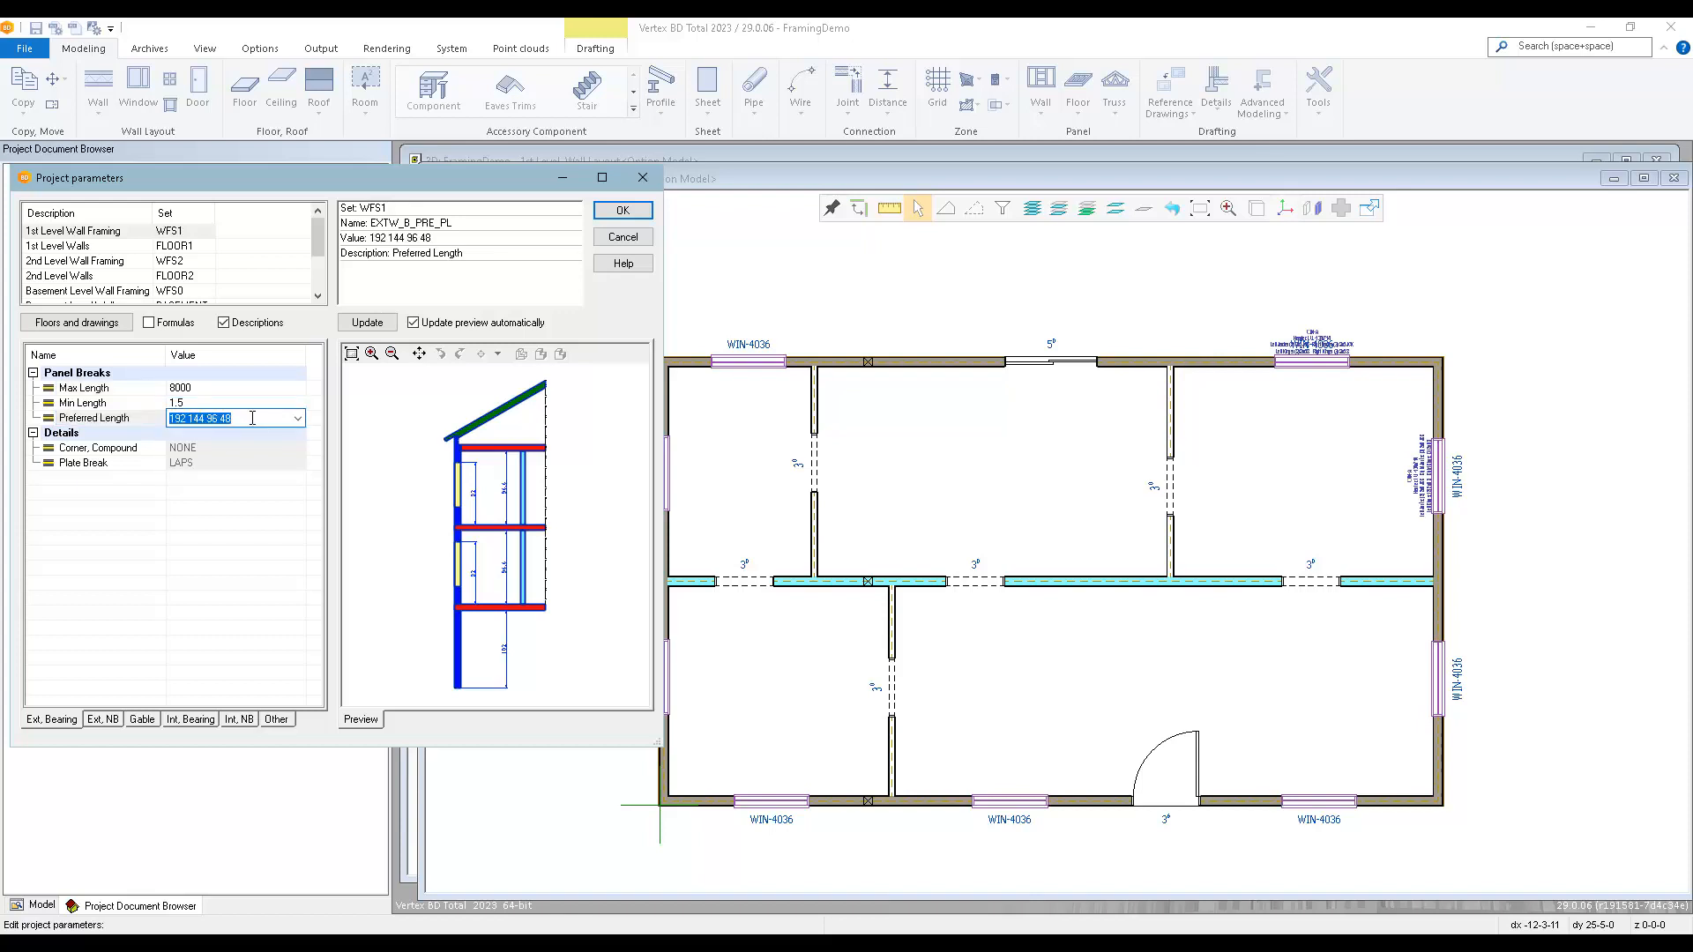
{"action": "type", "text": "8000"}
{"action": "left_click", "coordinate": [209, 721]}
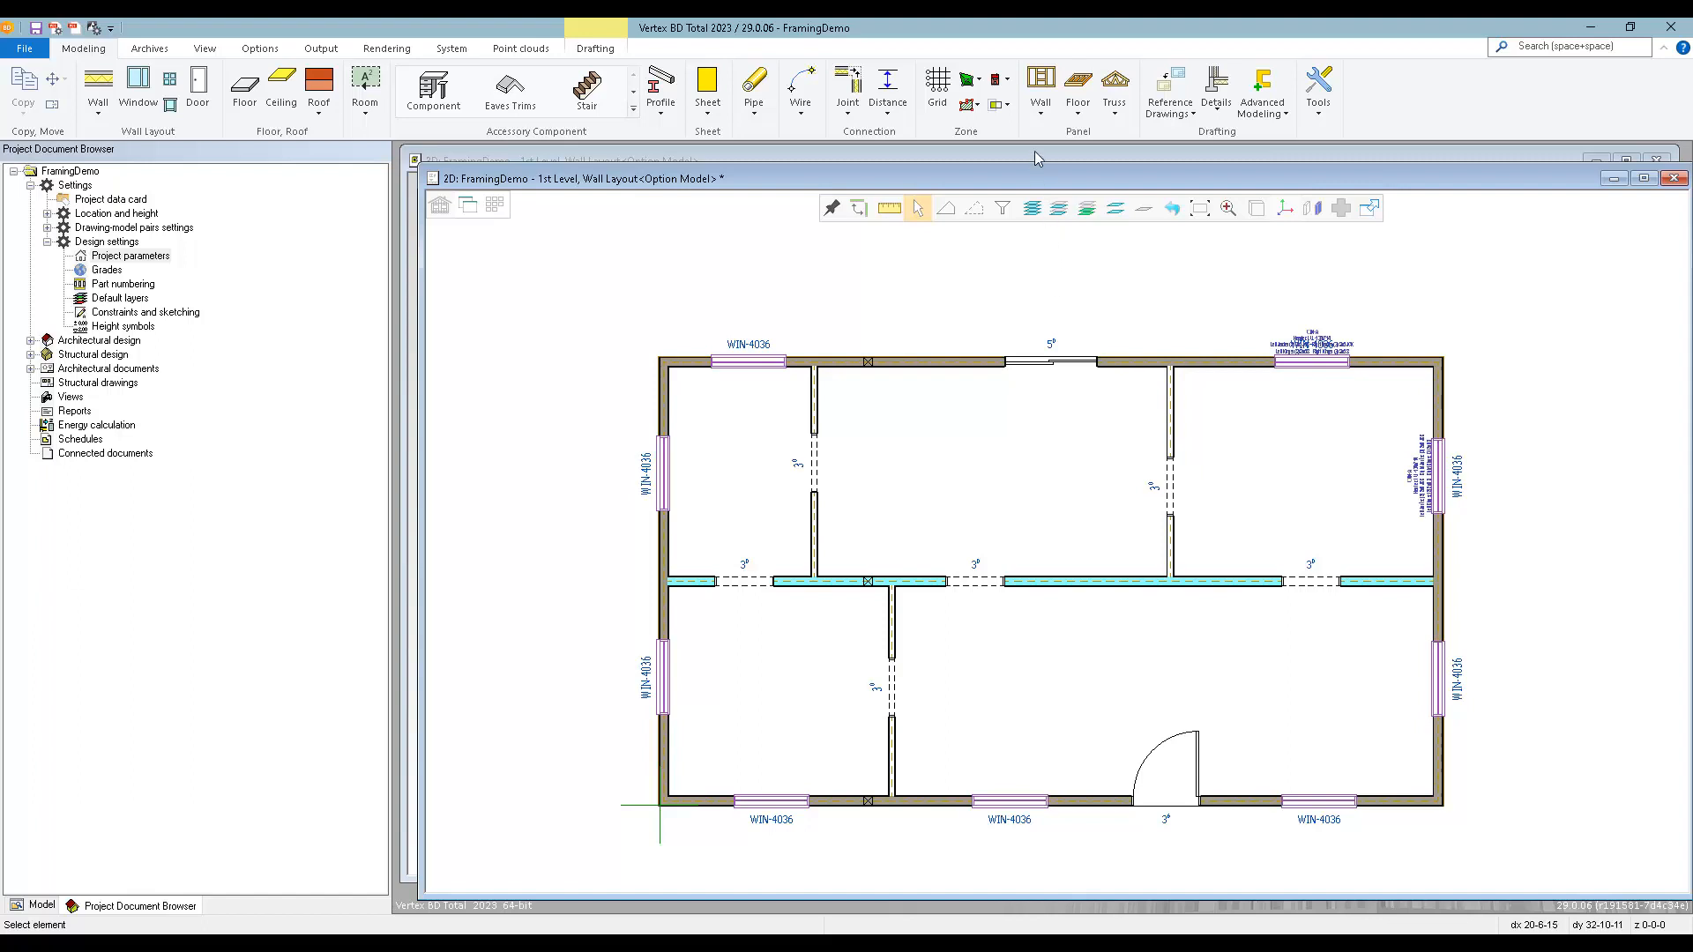
Insert two panel breaks in the rear exterior wall, one 16' from its left corner and the next 16' further along.
{"action": "left_click", "coordinate": [1041, 115]}
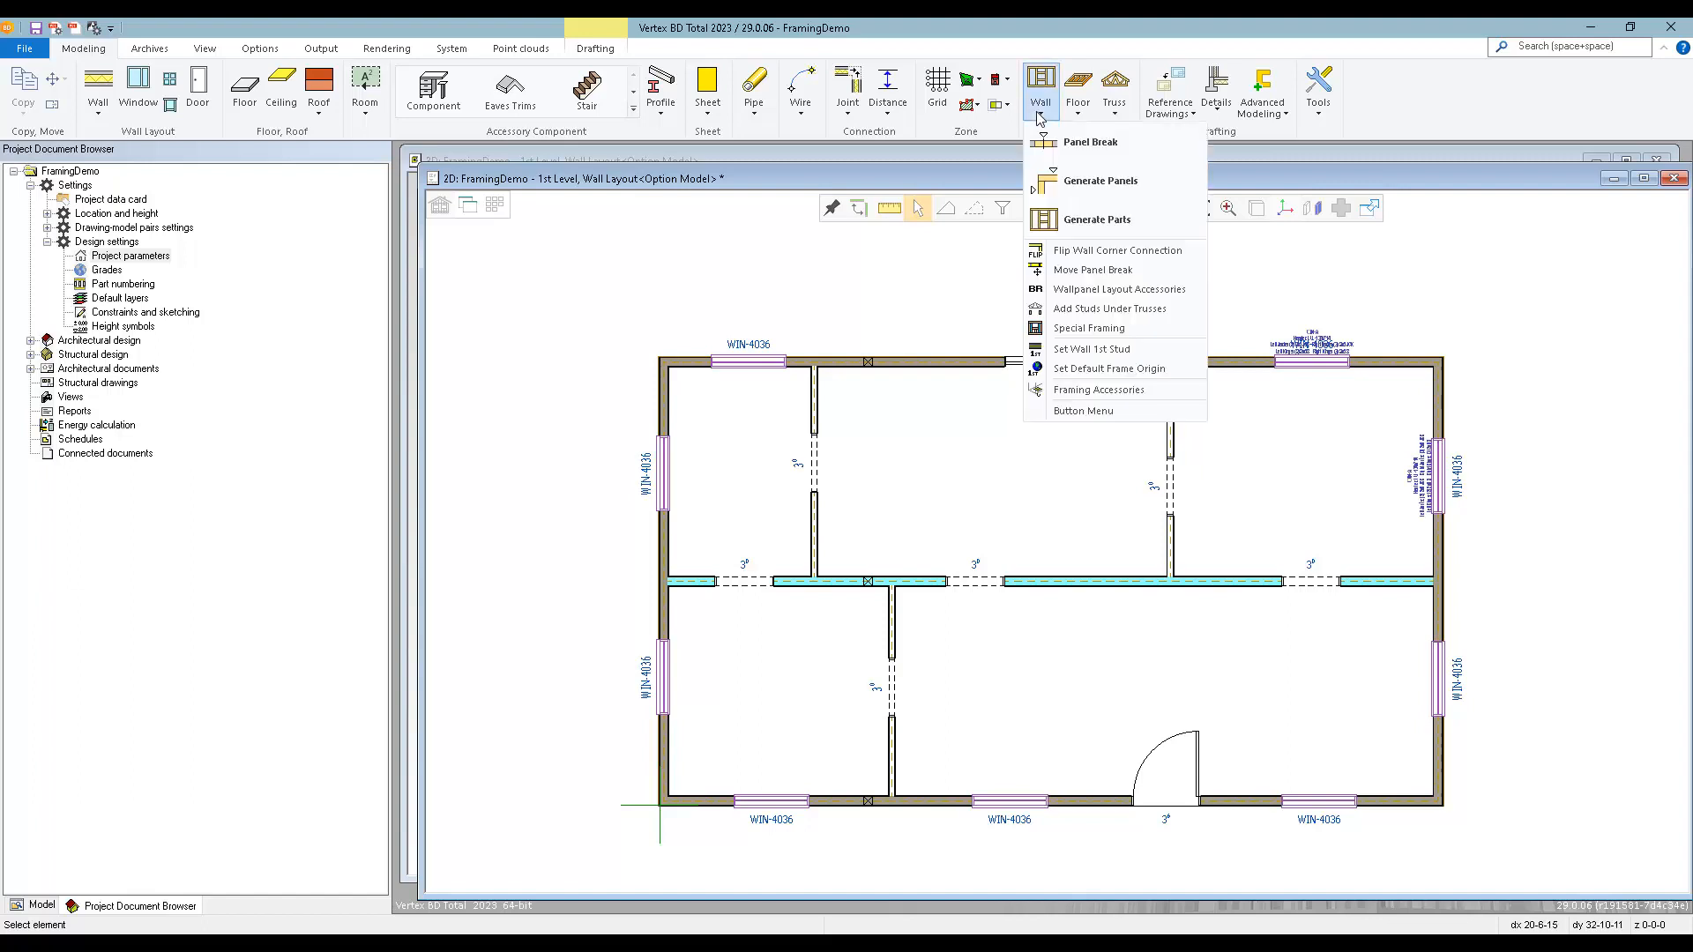
{"action": "left_click", "coordinate": [1090, 143]}
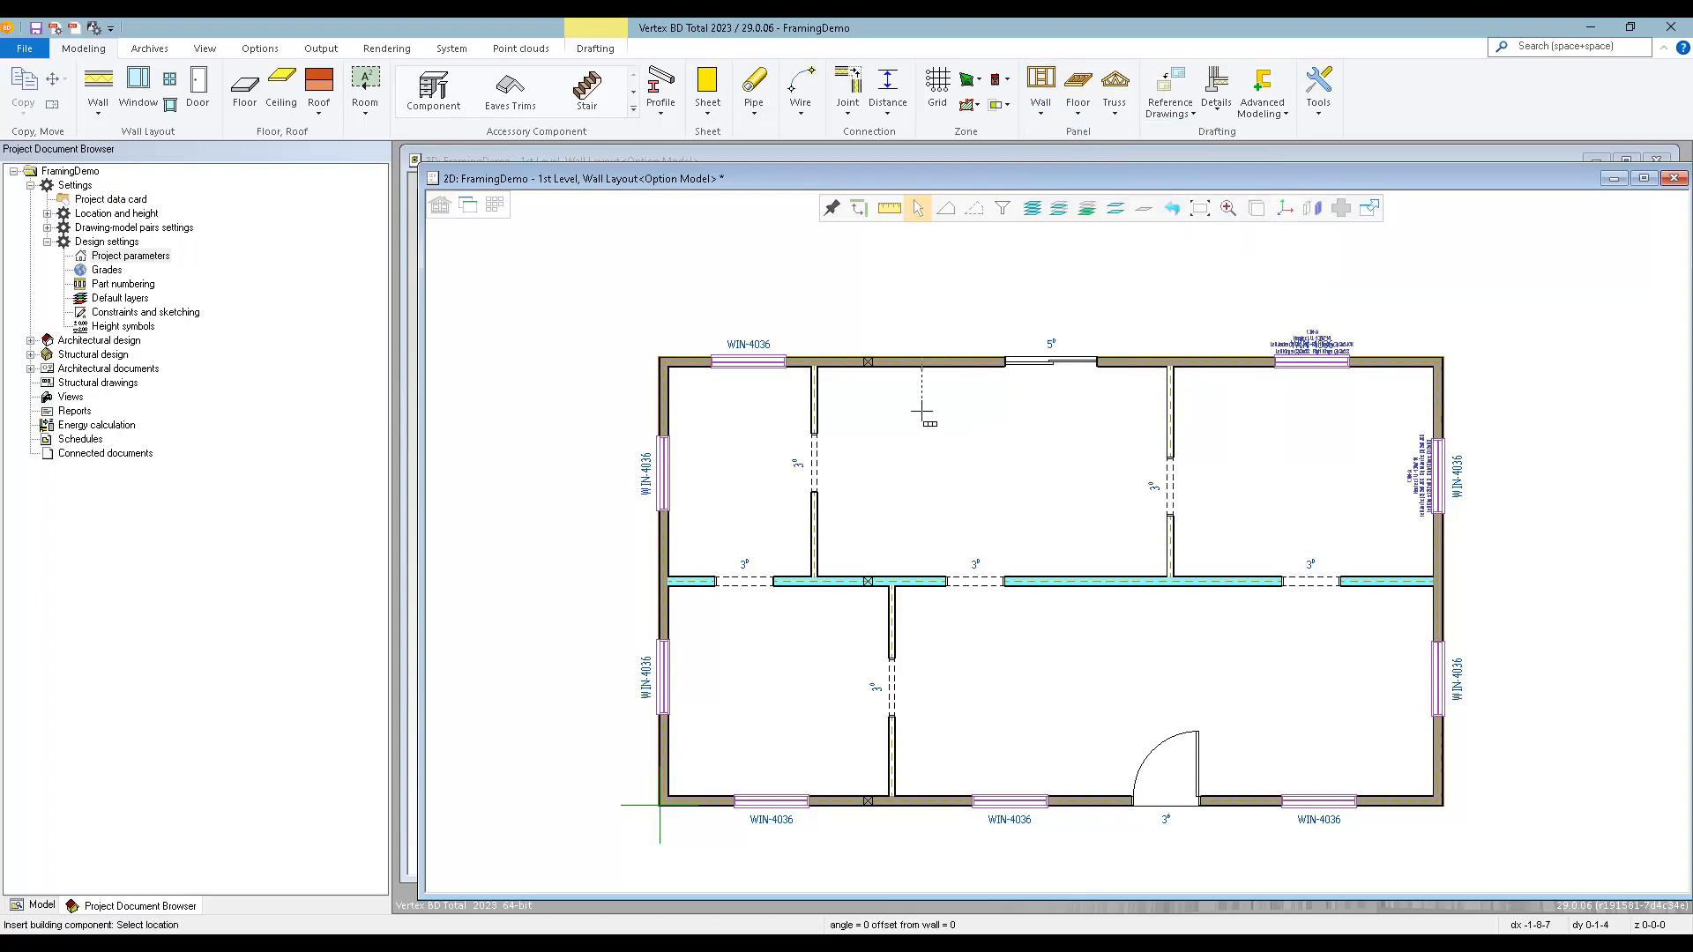
{"action": "scroll", "coordinate": [670, 366], "scroll_direction": "up", "scroll_amount": 3}
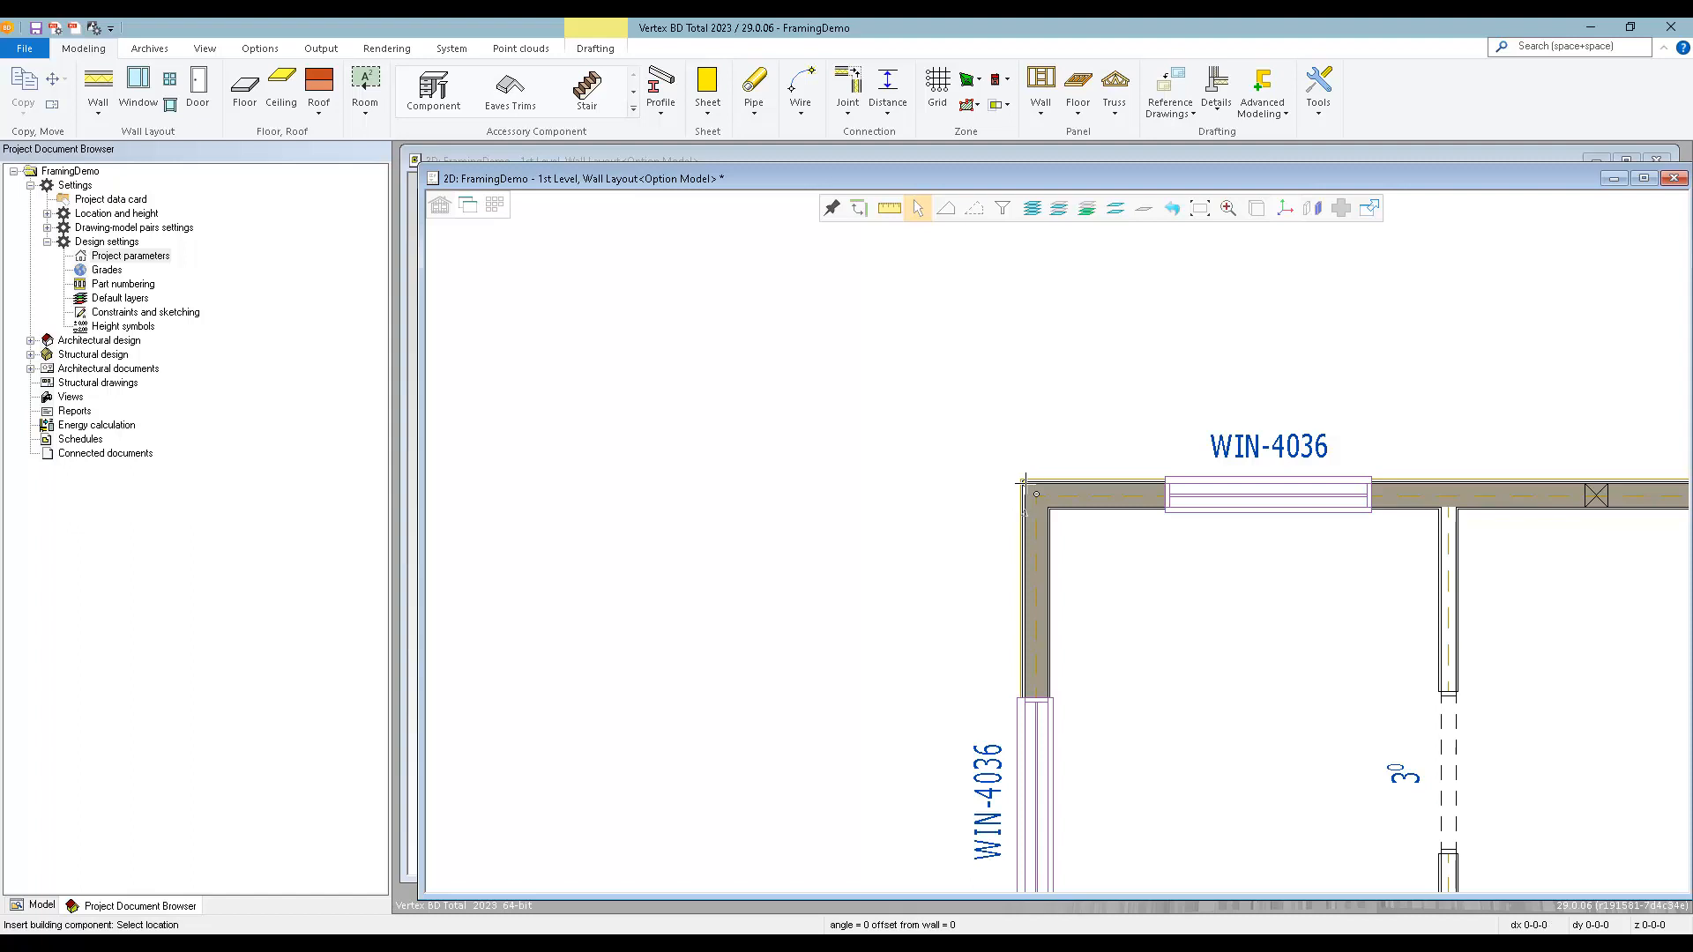
{"action": "scroll", "coordinate": [1022, 483], "scroll_direction": "down", "scroll_amount": 3}
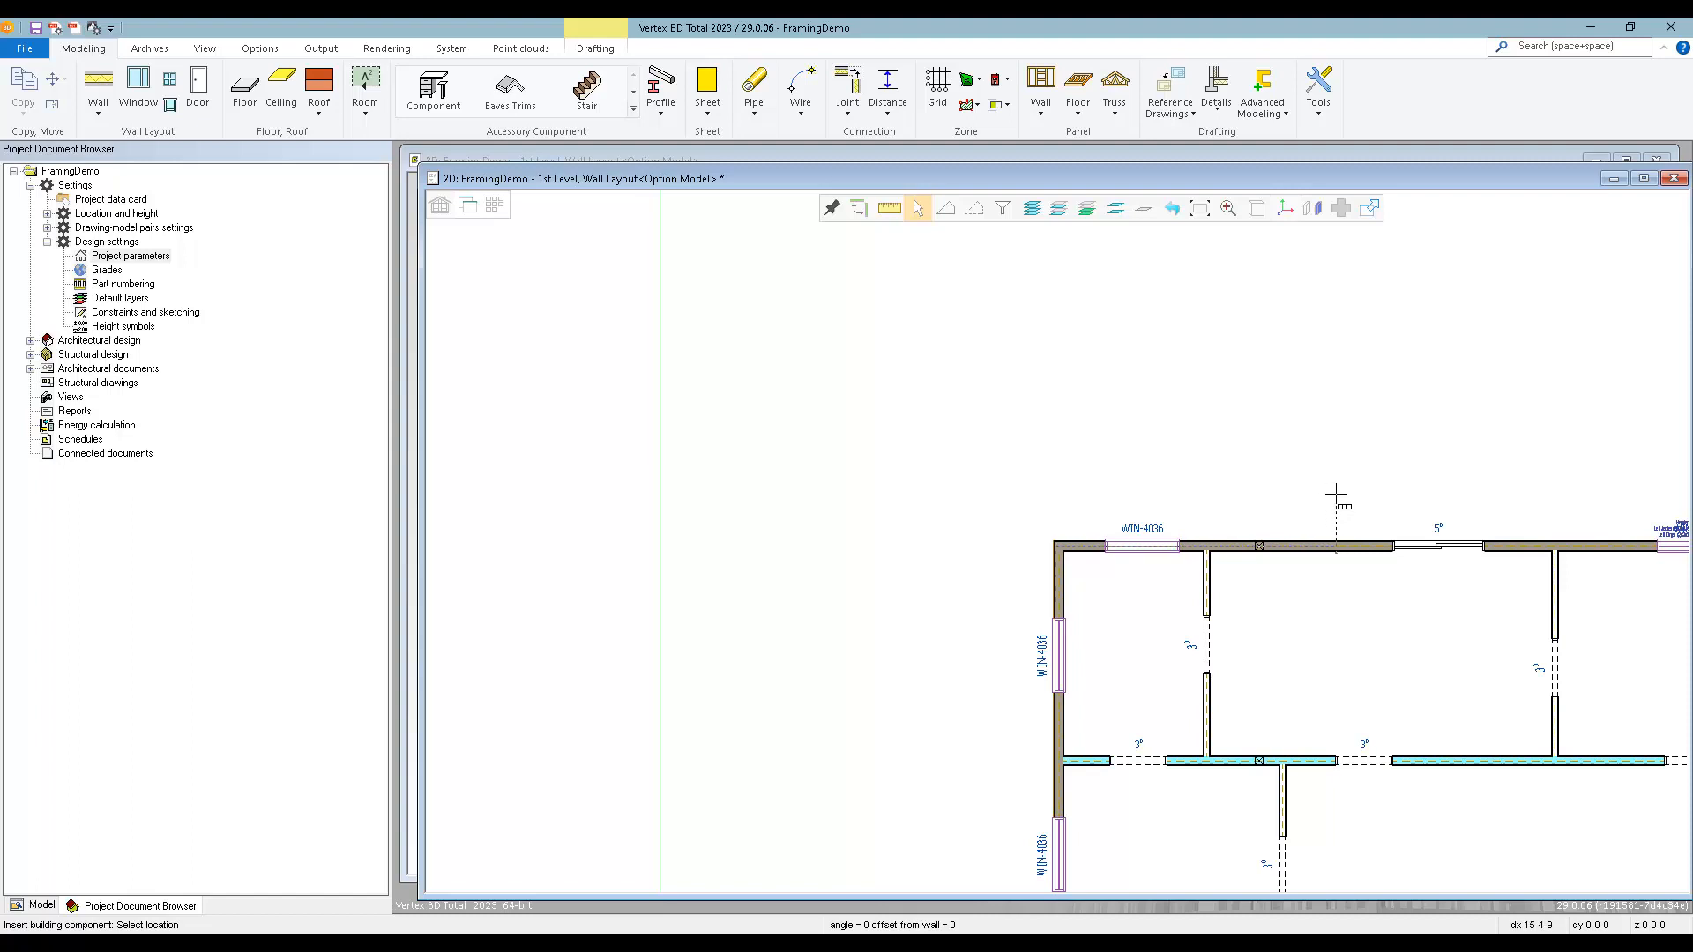
{"action": "type", "text": "16"}
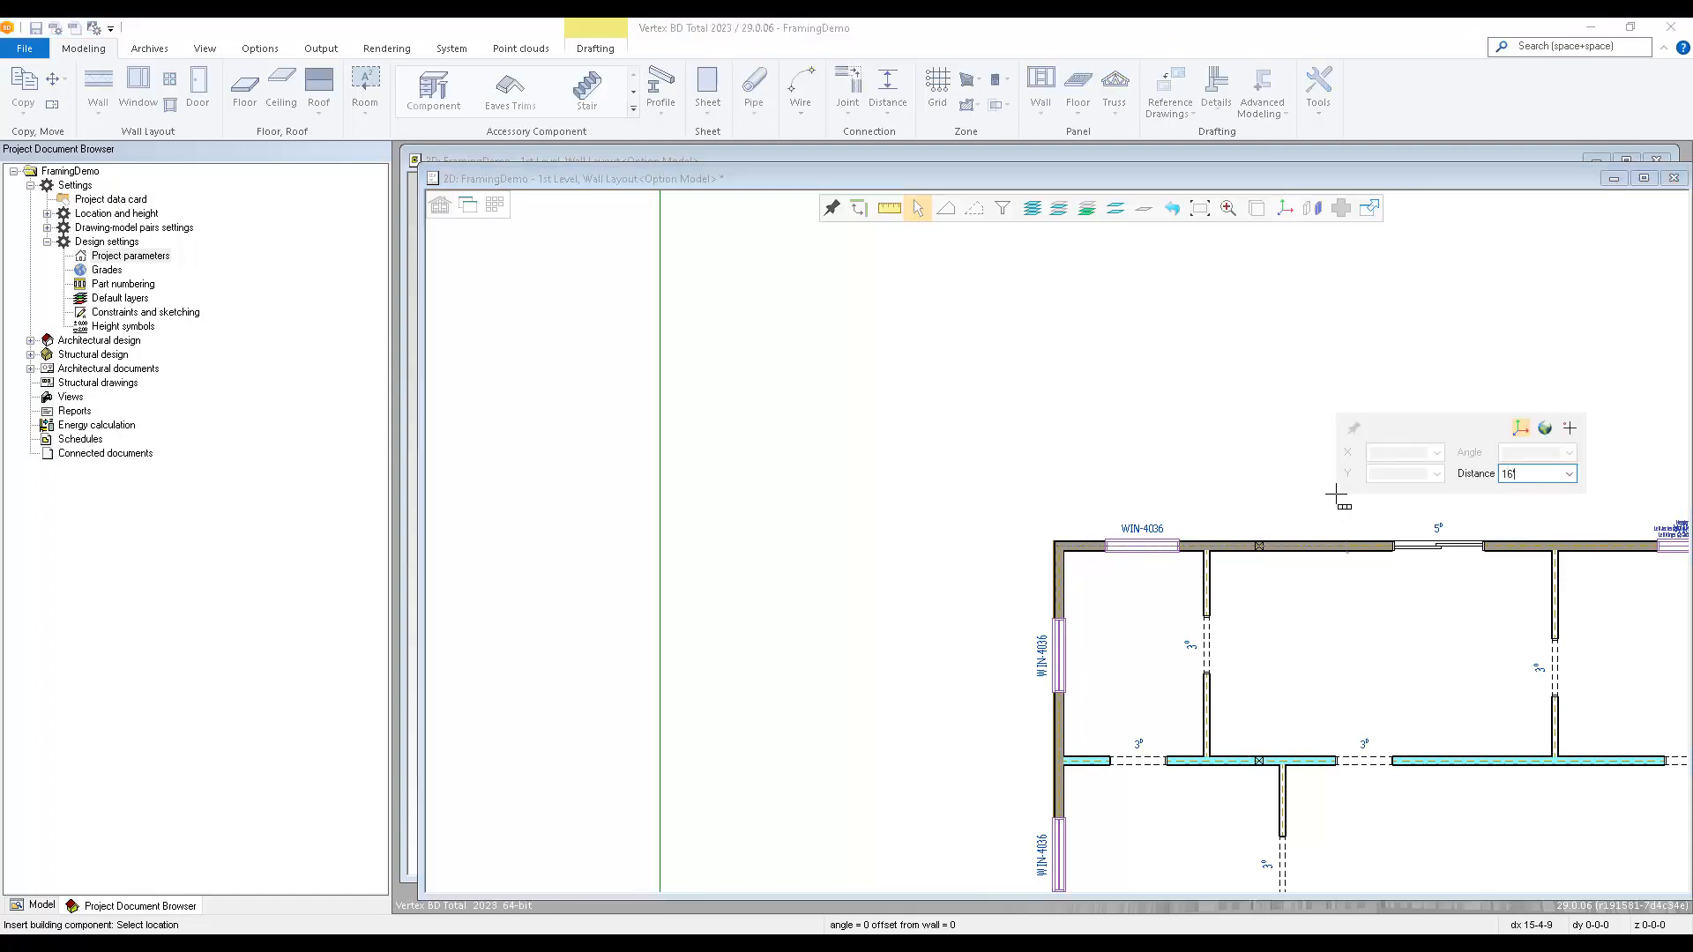
{"action": "key", "text": "Return"}
{"action": "scroll", "coordinate": [1346, 548], "scroll_direction": "down", "scroll_amount": 1}
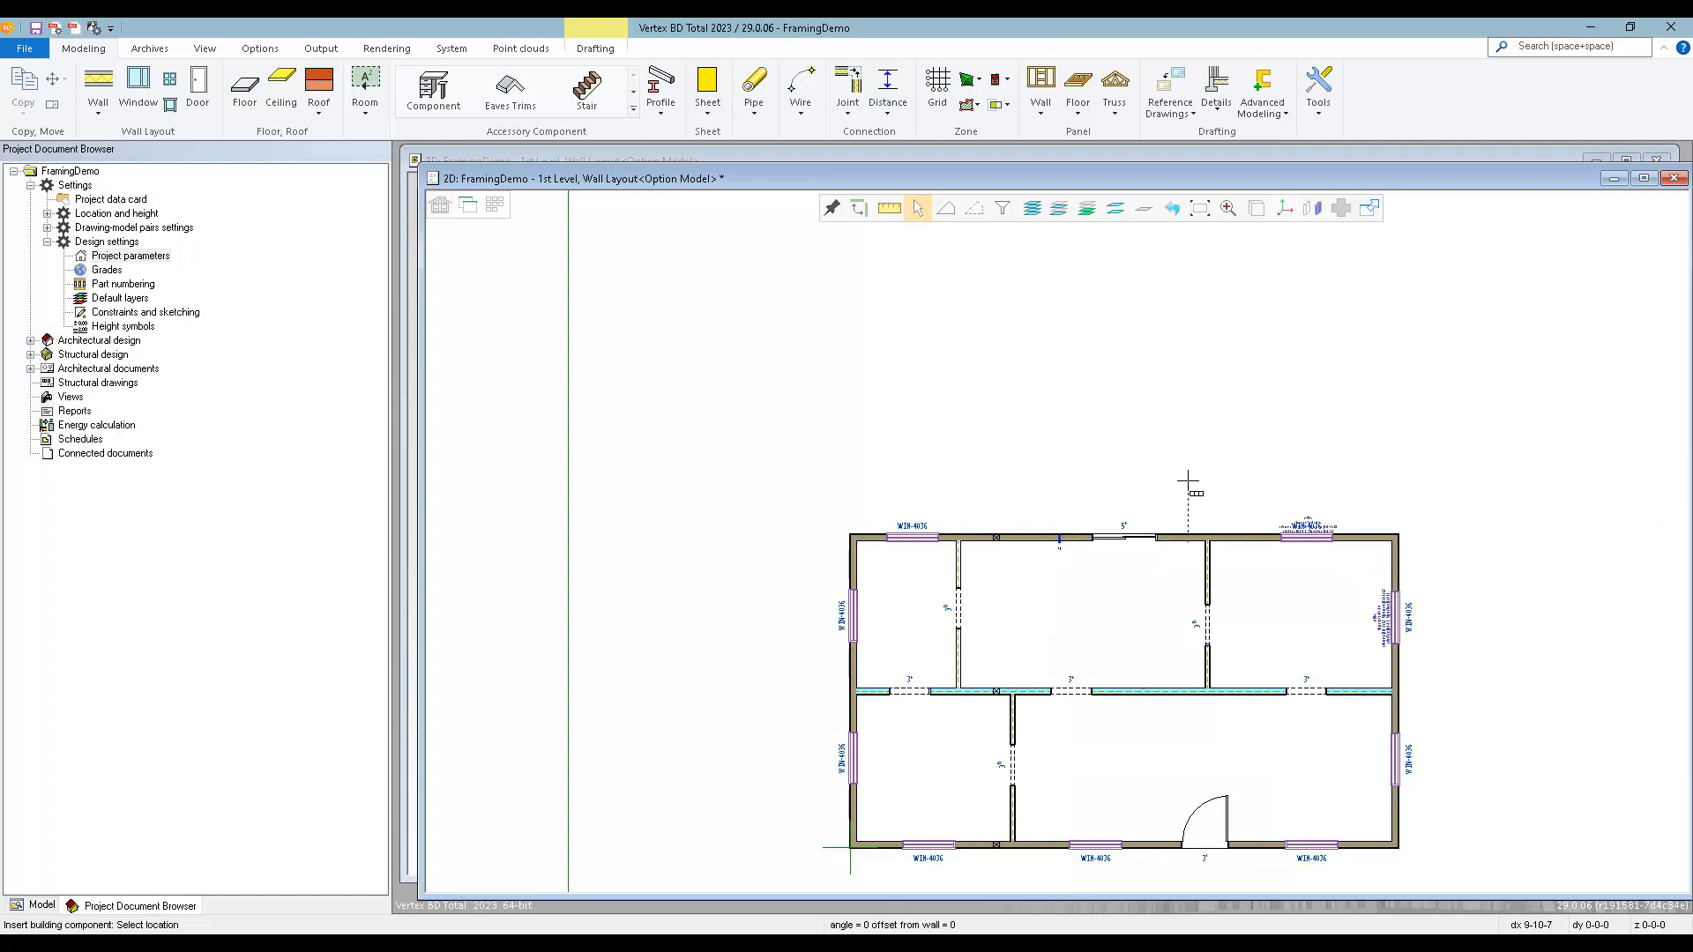
{"action": "type", "text": "1"}
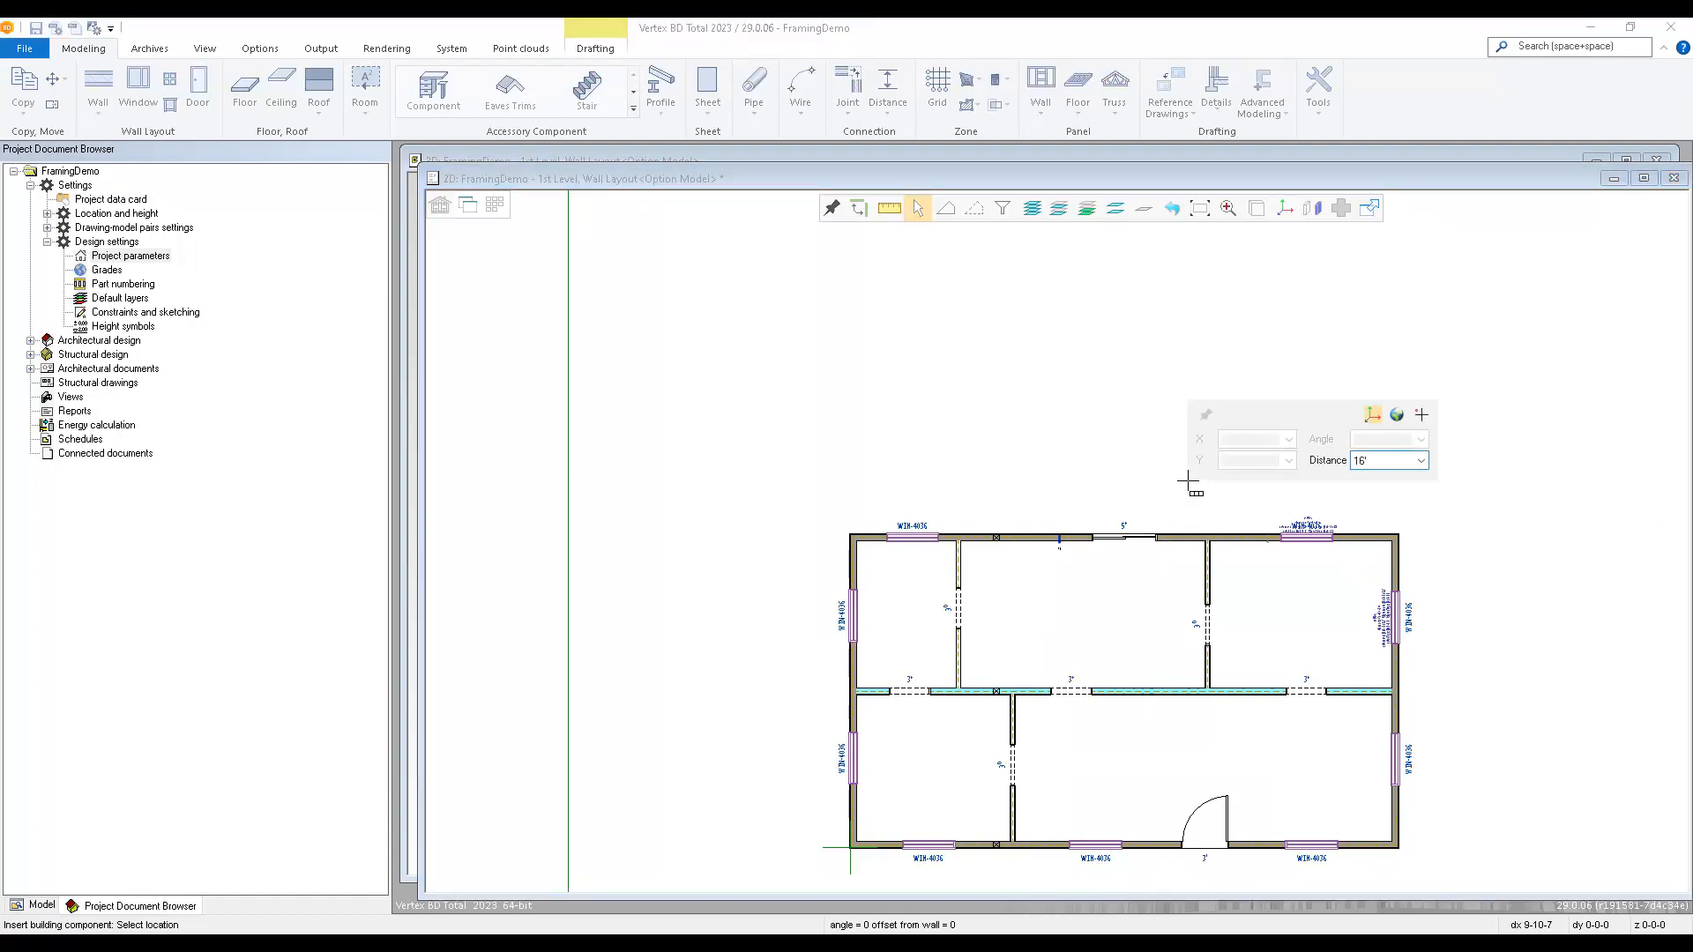
{"action": "type", "text": "6'"}
{"action": "key", "text": "Return"}
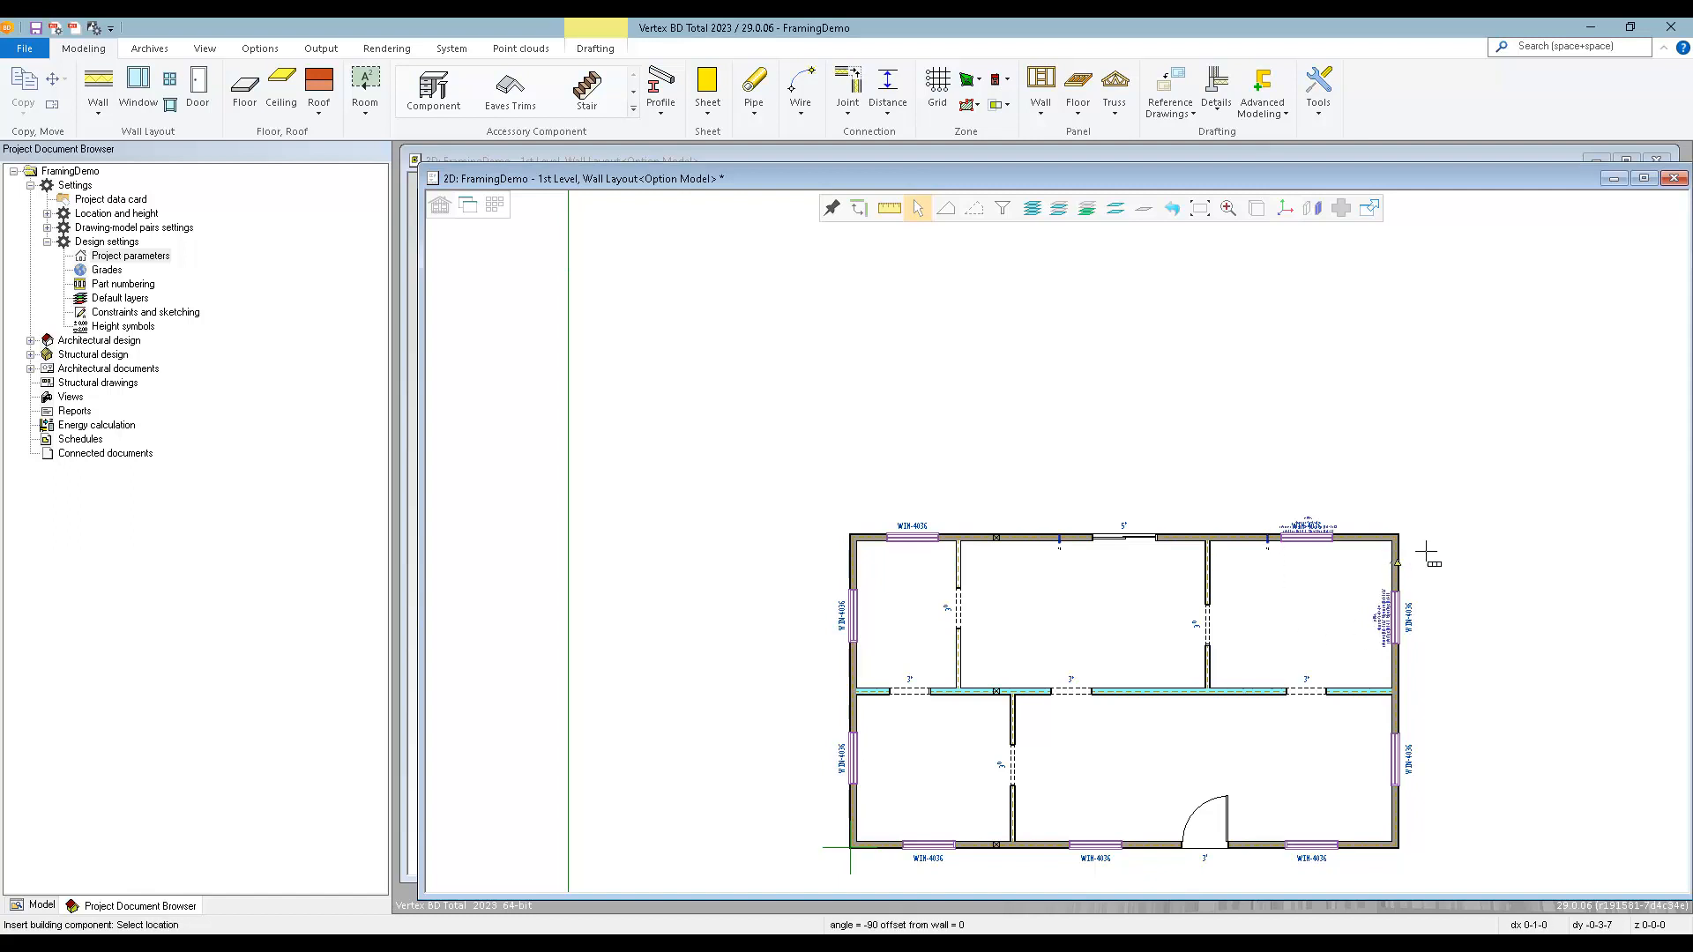
Insert panel breaks in the other exterior walls: one in the right wall, two in the front wall and one in the left wall.
{"action": "left_click", "coordinate": [1461, 671]}
{"action": "left_click", "coordinate": [1272, 844]}
{"action": "left_click", "coordinate": [1155, 776]}
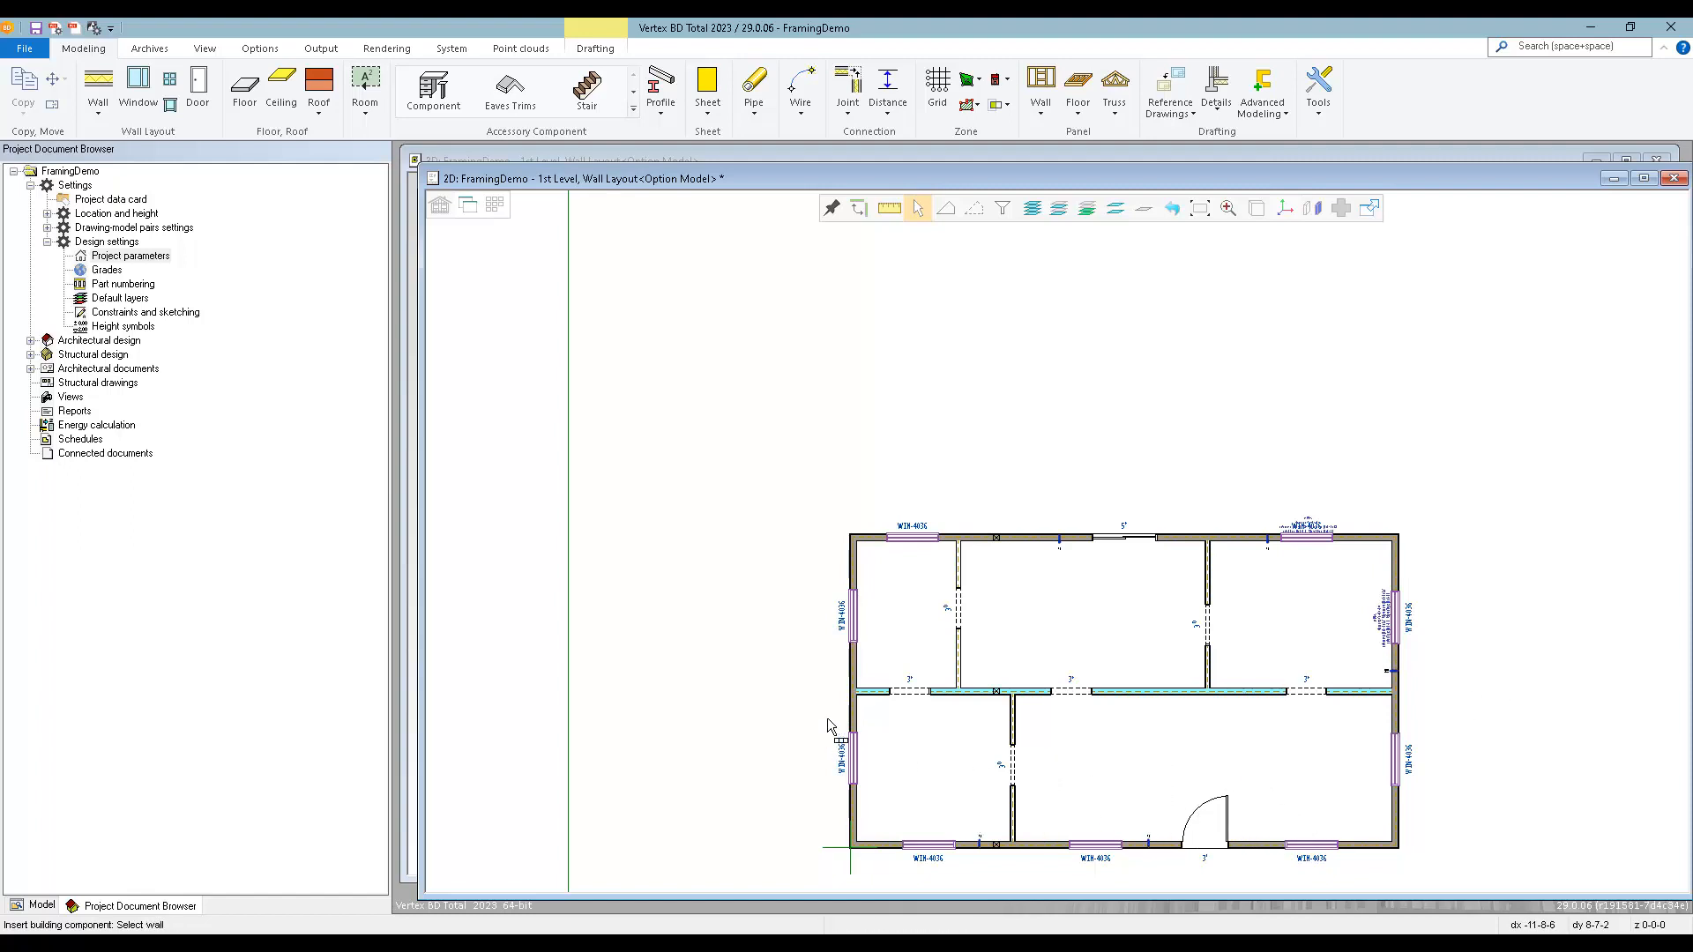
{"action": "left_click", "coordinate": [853, 716]}
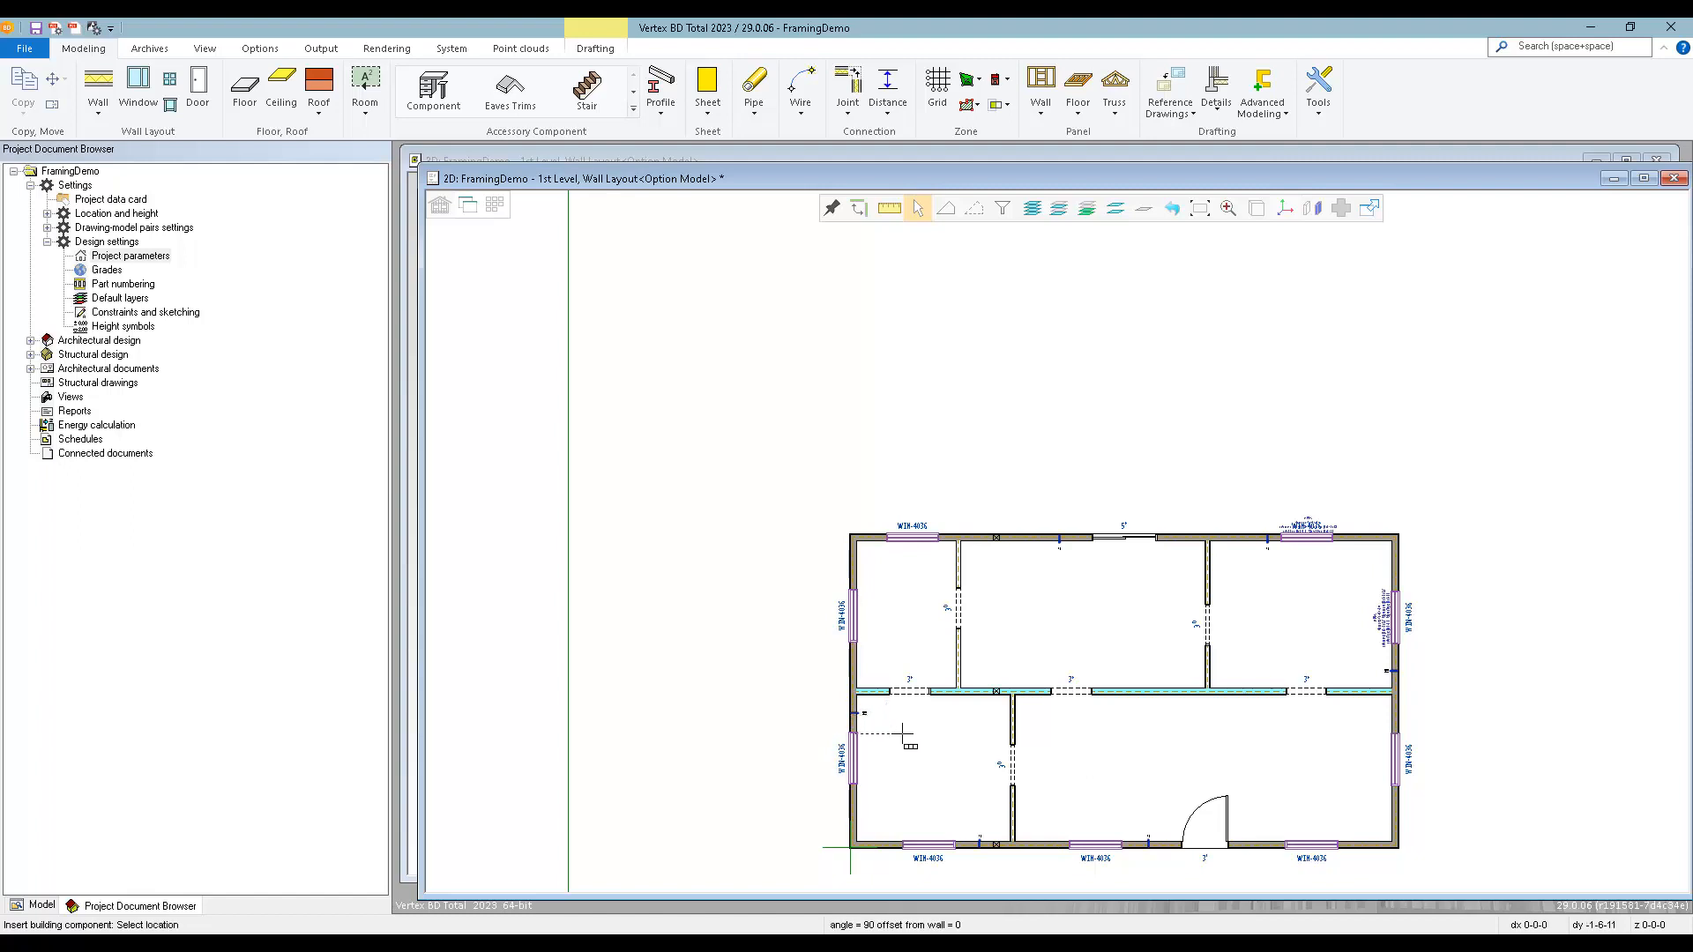
Insert three panel breaks along the central interior bearing wall and finish the Panel Break command.
{"action": "left_click", "coordinate": [908, 727]}
{"action": "left_click", "coordinate": [1127, 693]}
{"action": "left_click", "coordinate": [1257, 721]}
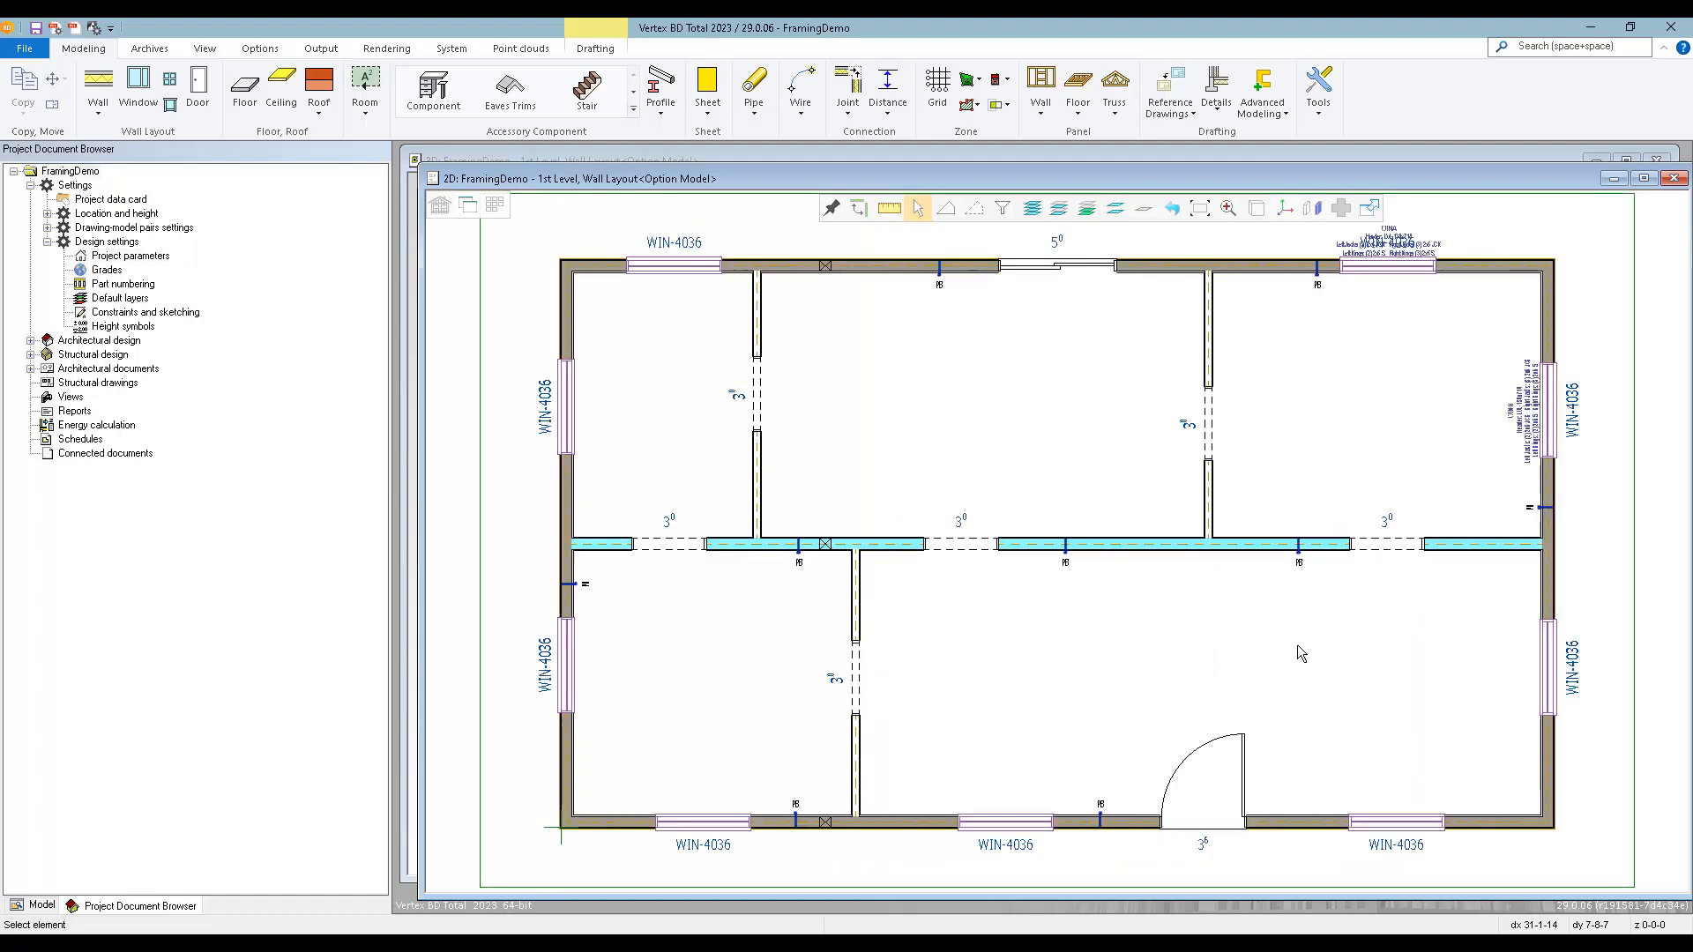
Copy the entire 1st-level layout to the 2nd level, wall layout, and leave that drawing-model pair active.
{"action": "scroll", "coordinate": [1177, 659], "scroll_direction": "down", "scroll_amount": 3}
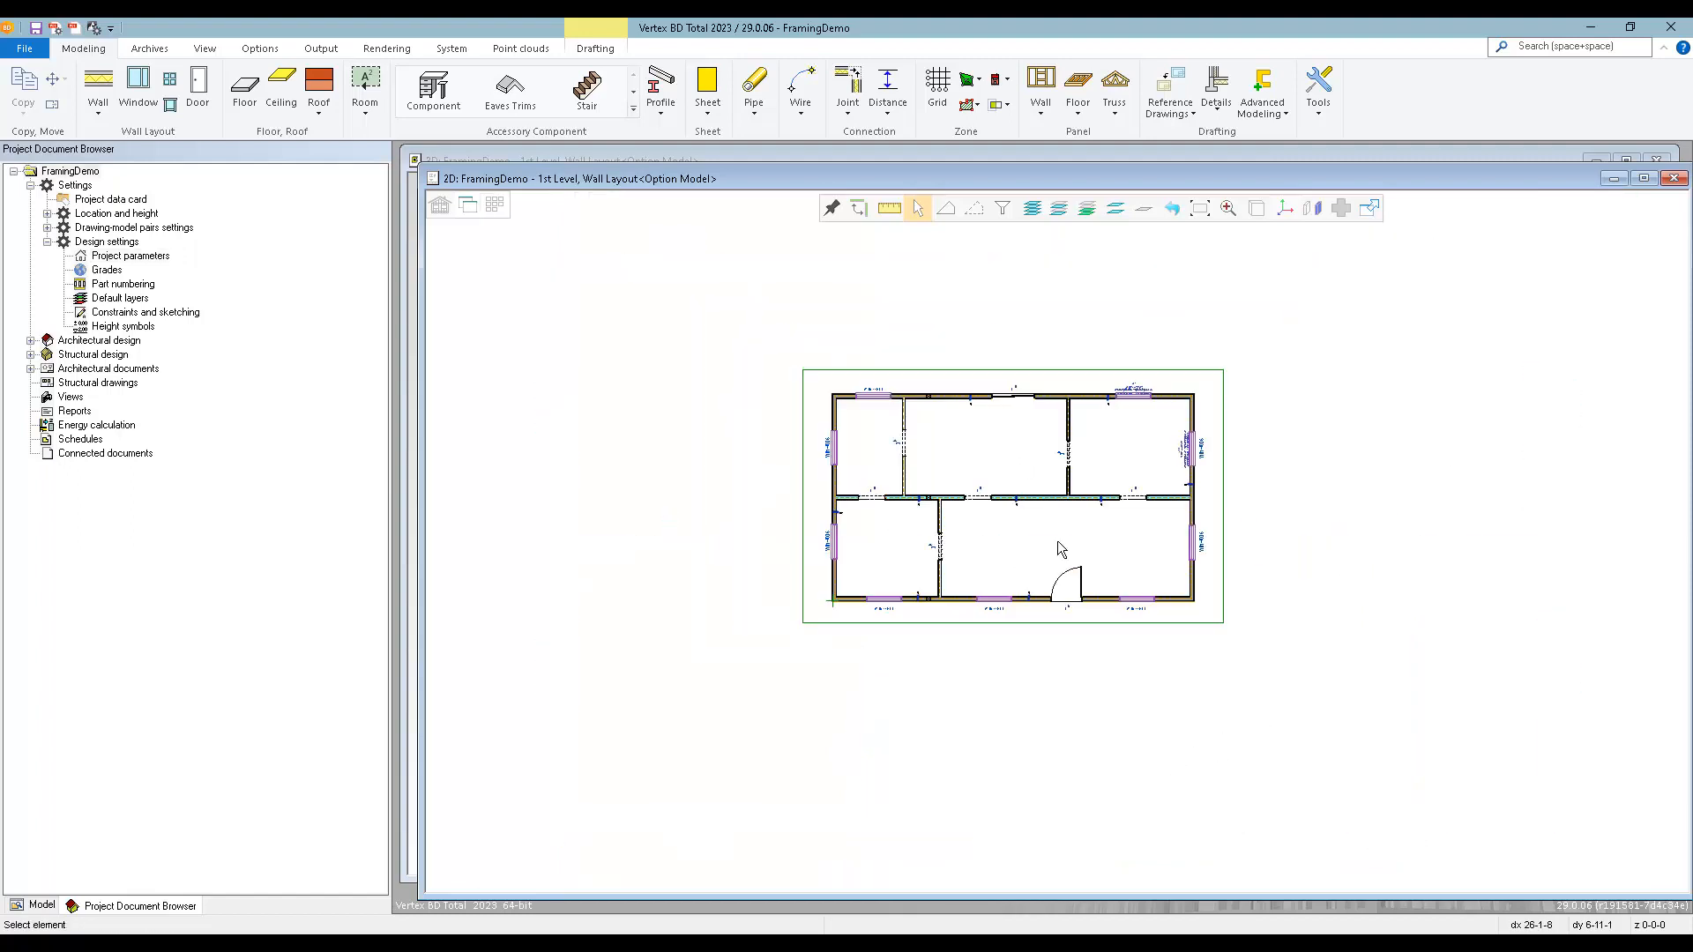
{"action": "left_click_drag", "start_coordinate": [766, 333], "coordinate": [1289, 675]}
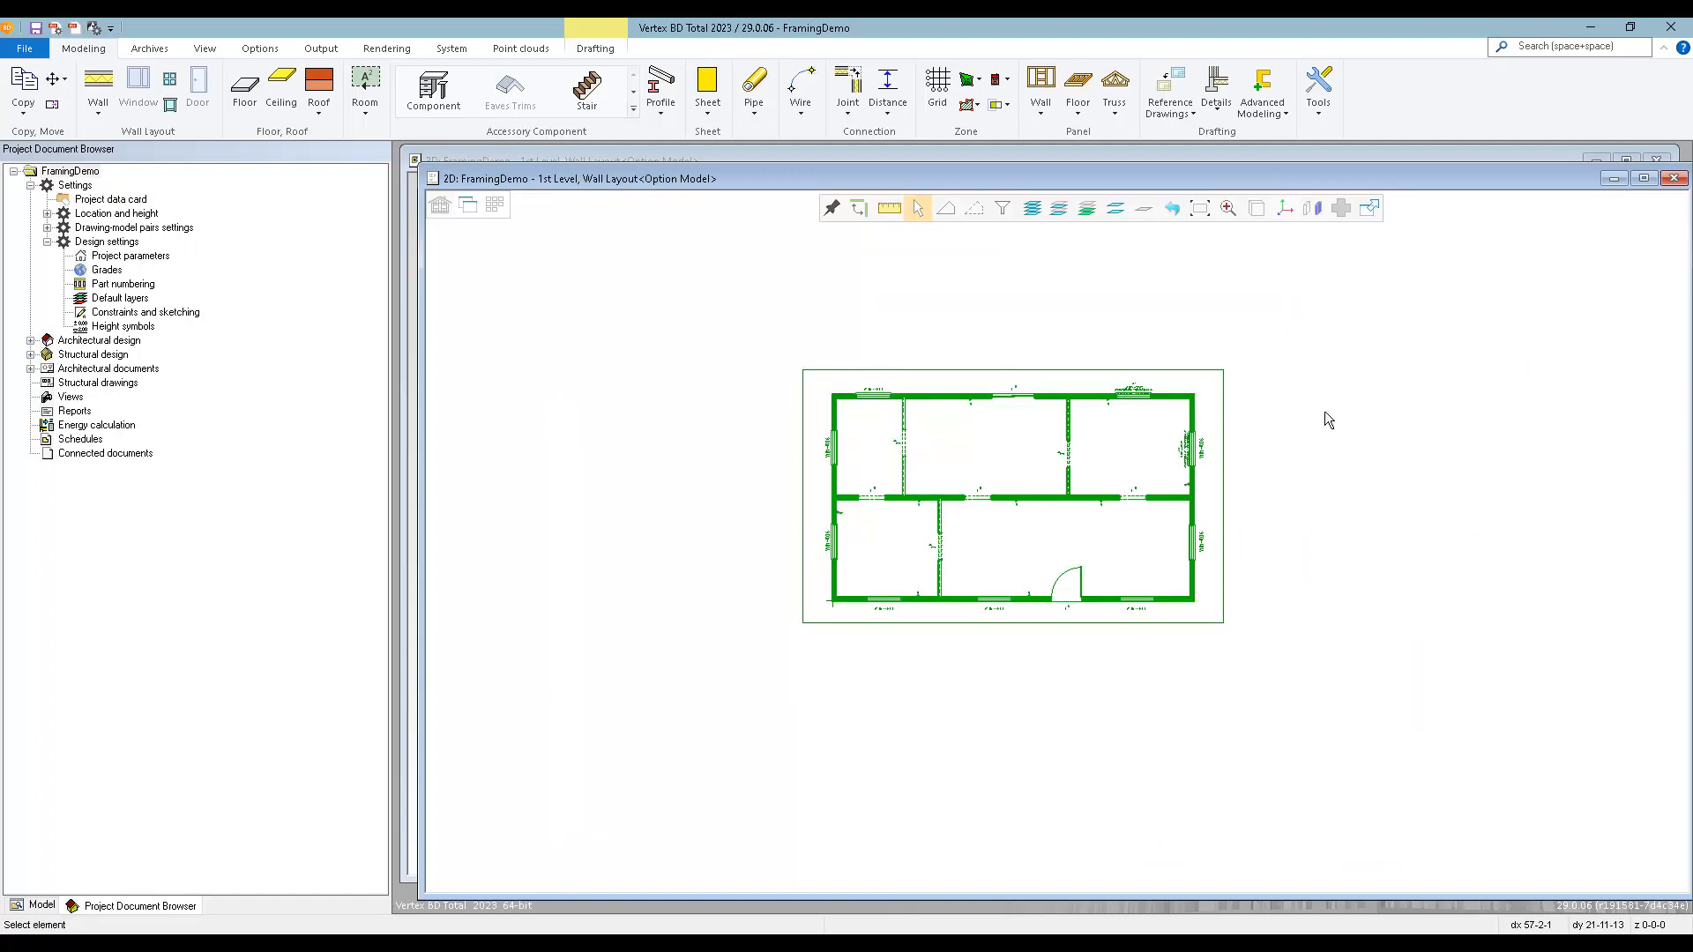
{"action": "right_click", "coordinate": [1319, 380]}
{"action": "mouse_move", "coordinate": [1376, 433]}
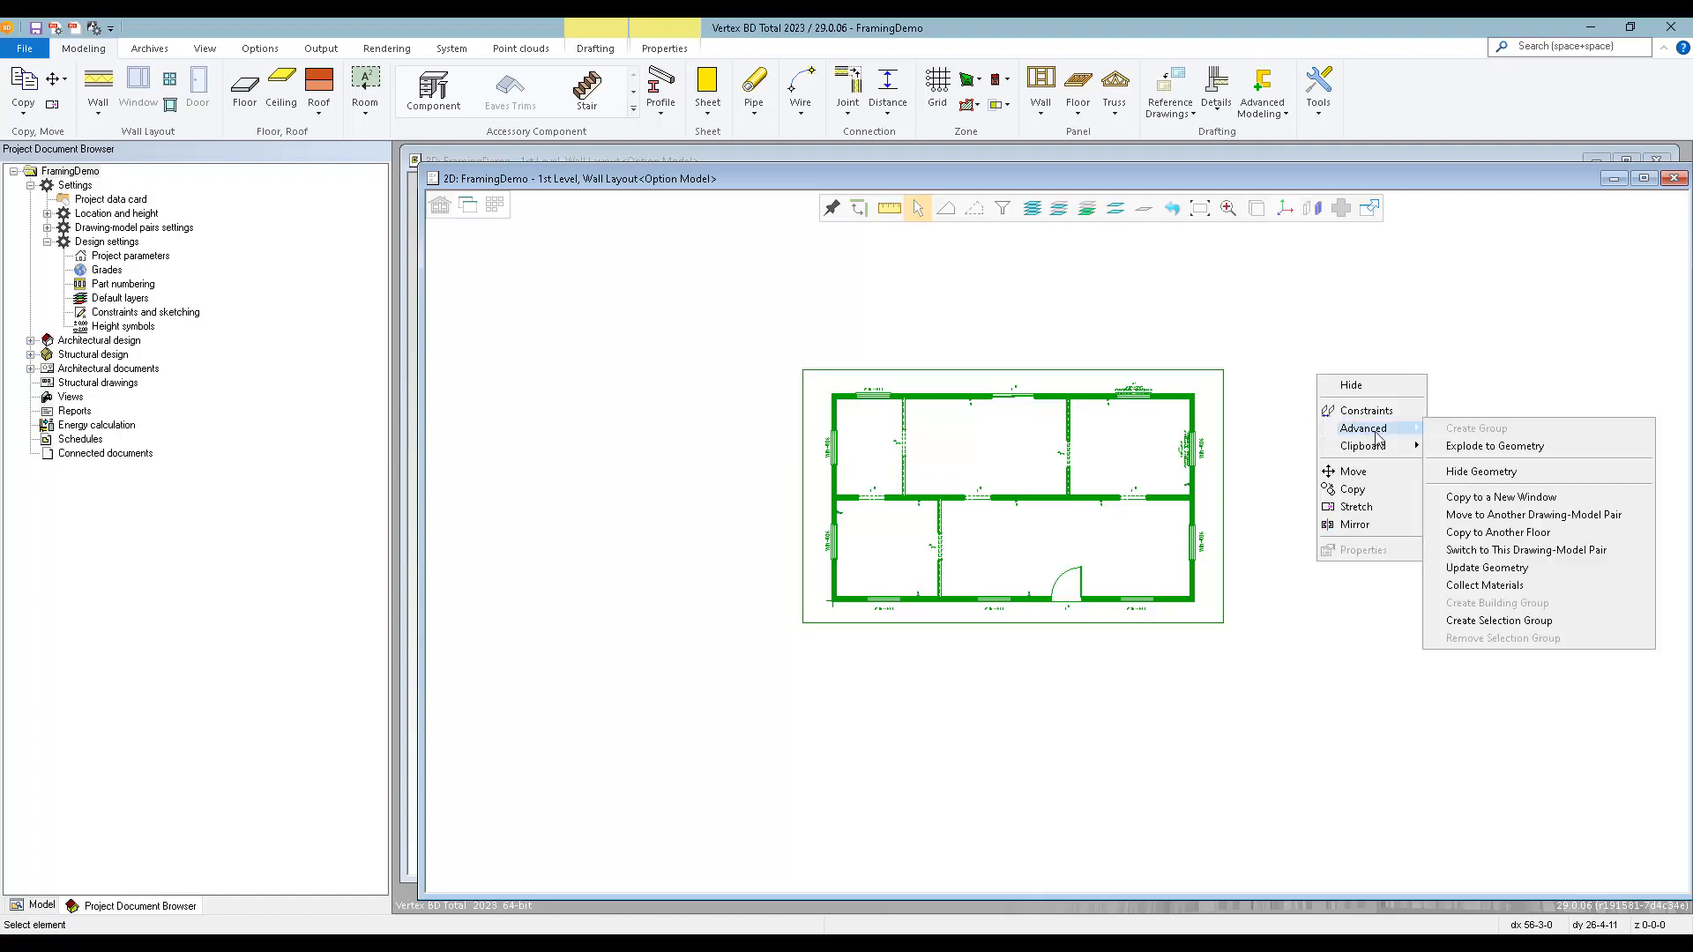
{"action": "left_click", "coordinate": [1465, 532]}
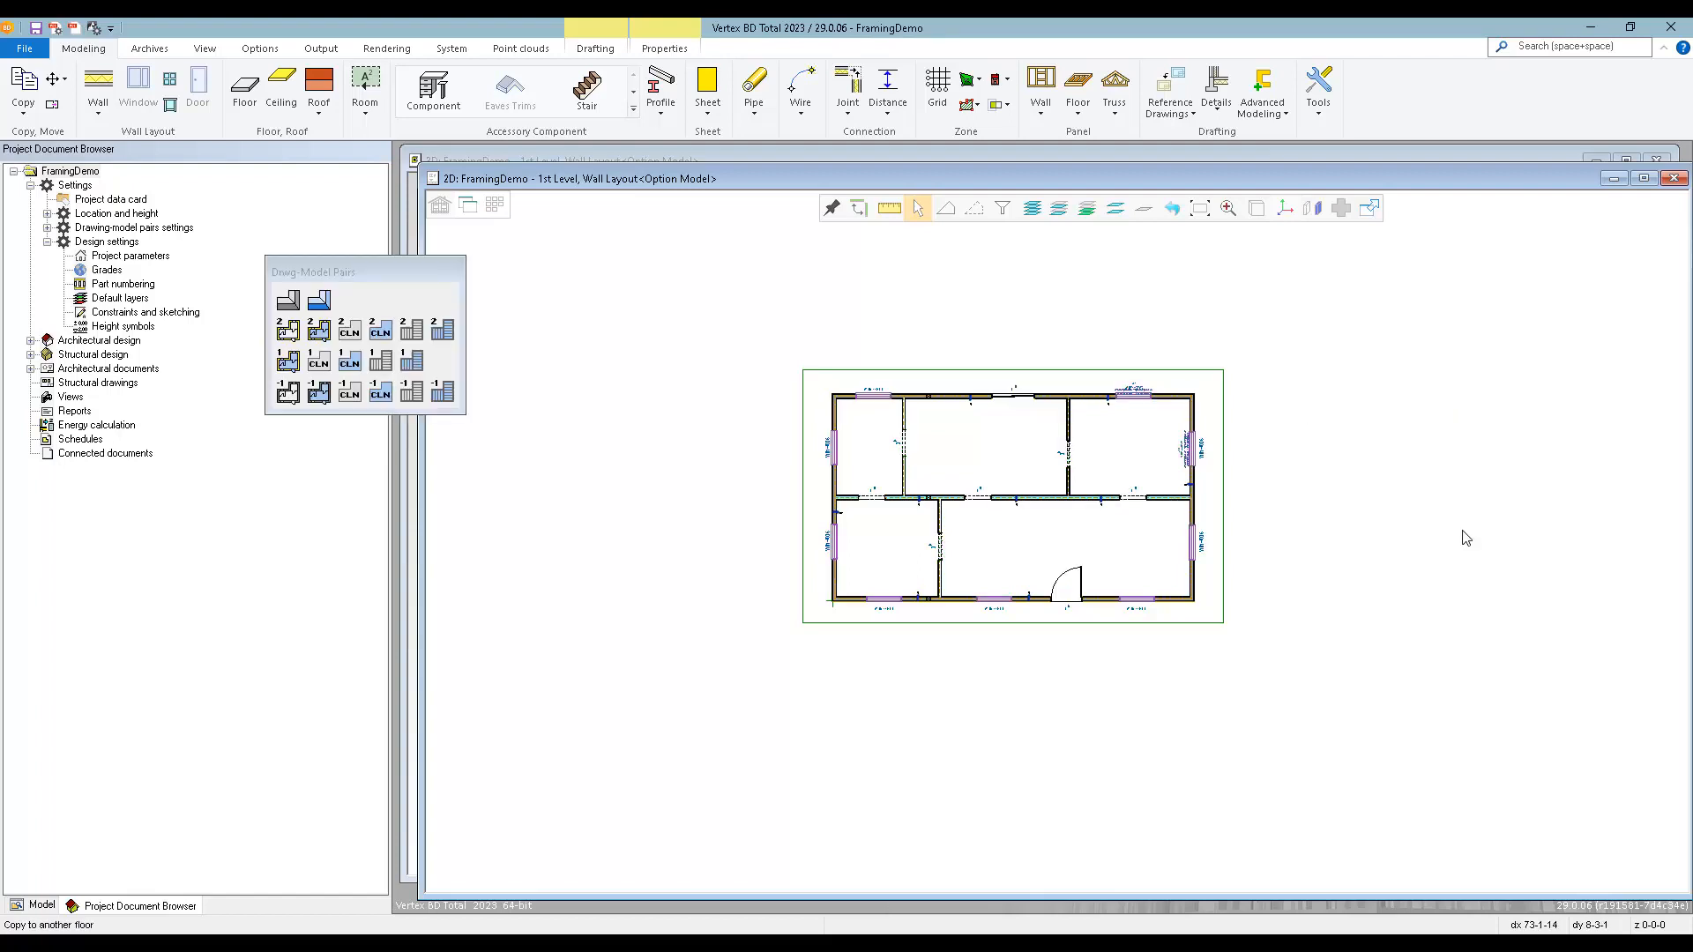
{"action": "left_click", "coordinate": [290, 332]}
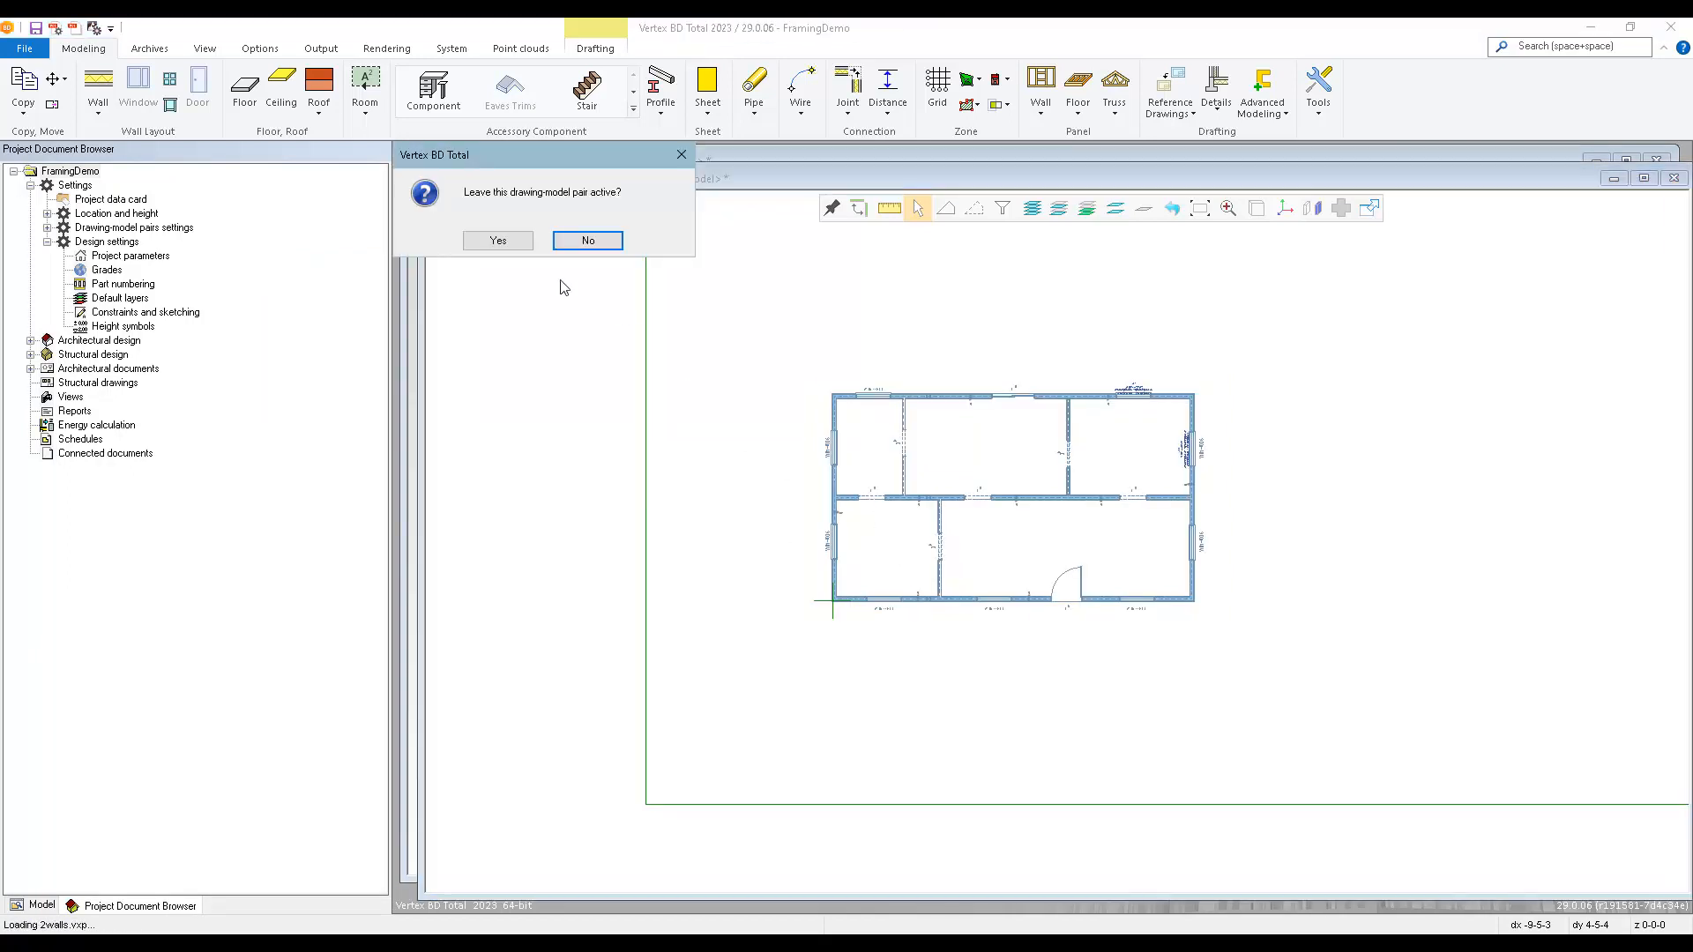
{"action": "left_click", "coordinate": [498, 241]}
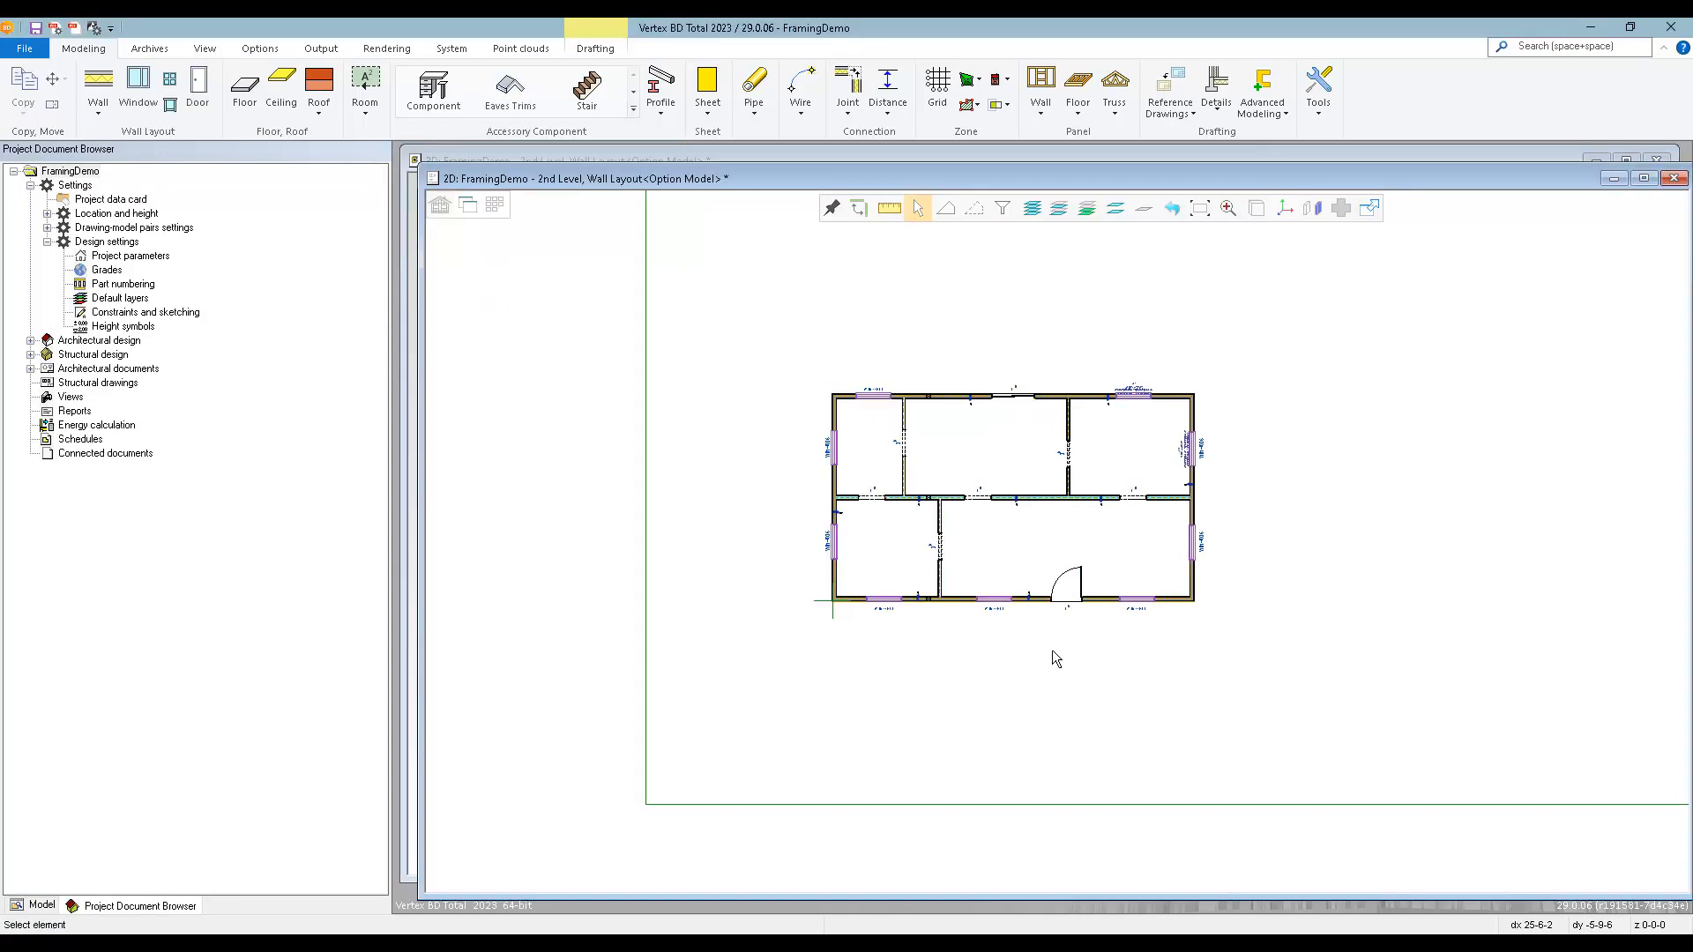
Switch to the 3D model and delete the front exterior door on the 2nd level.
{"action": "scroll", "coordinate": [996, 555], "scroll_direction": "up", "scroll_amount": 1}
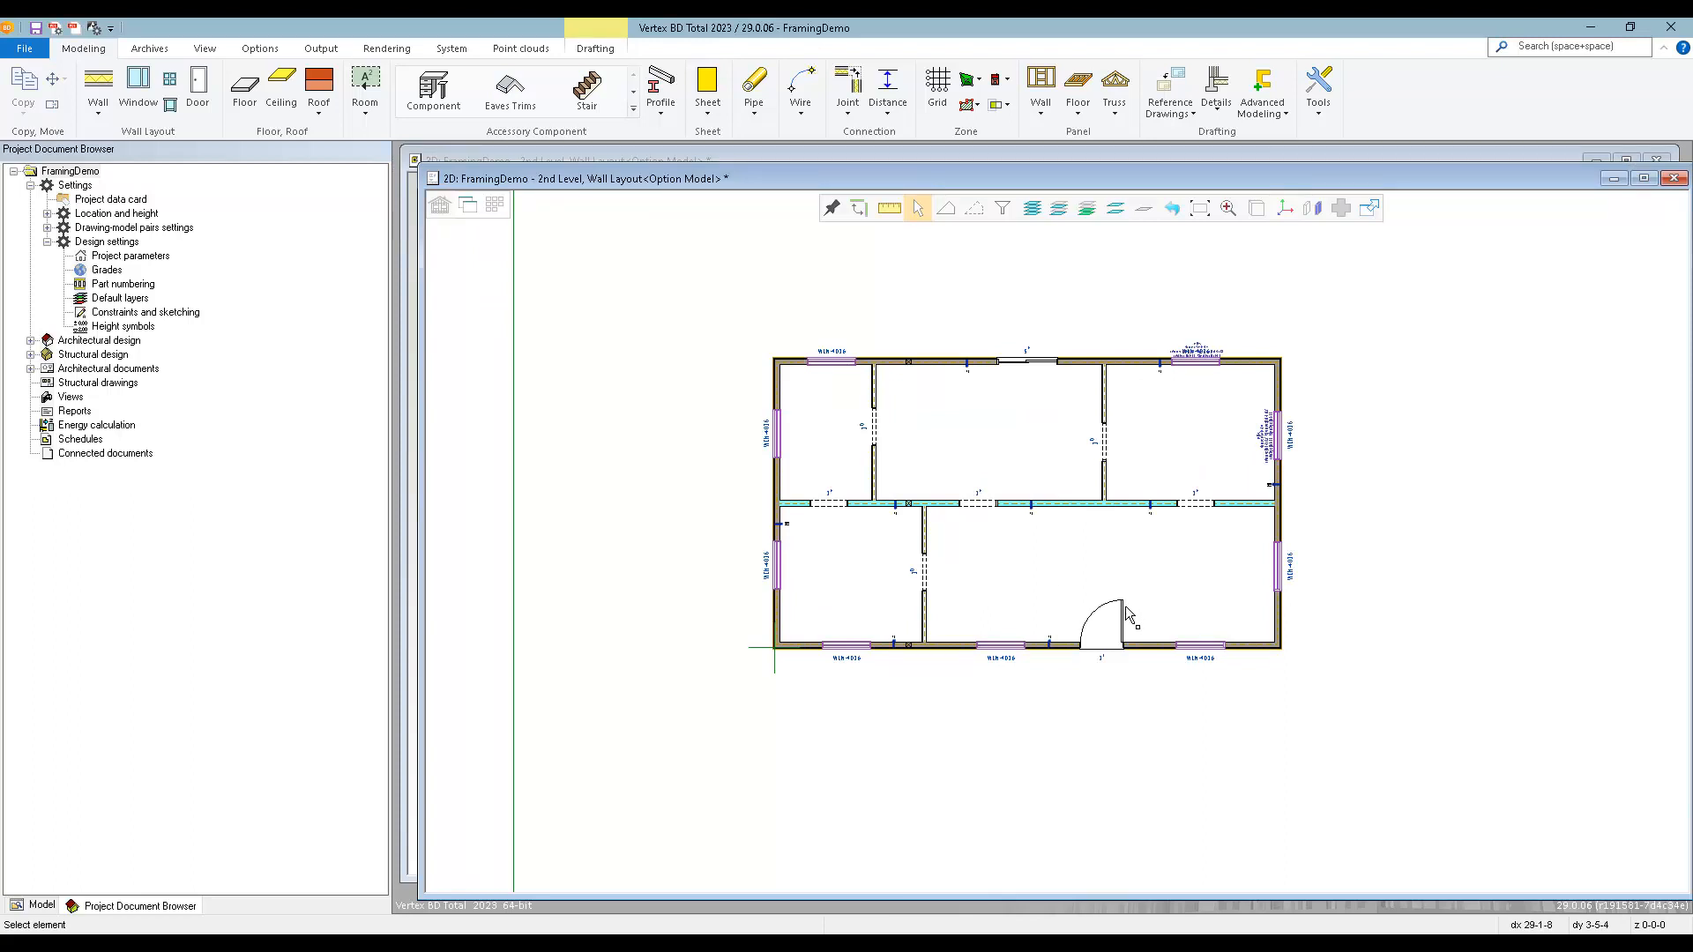
{"action": "key", "text": "ctrl+Tab"}
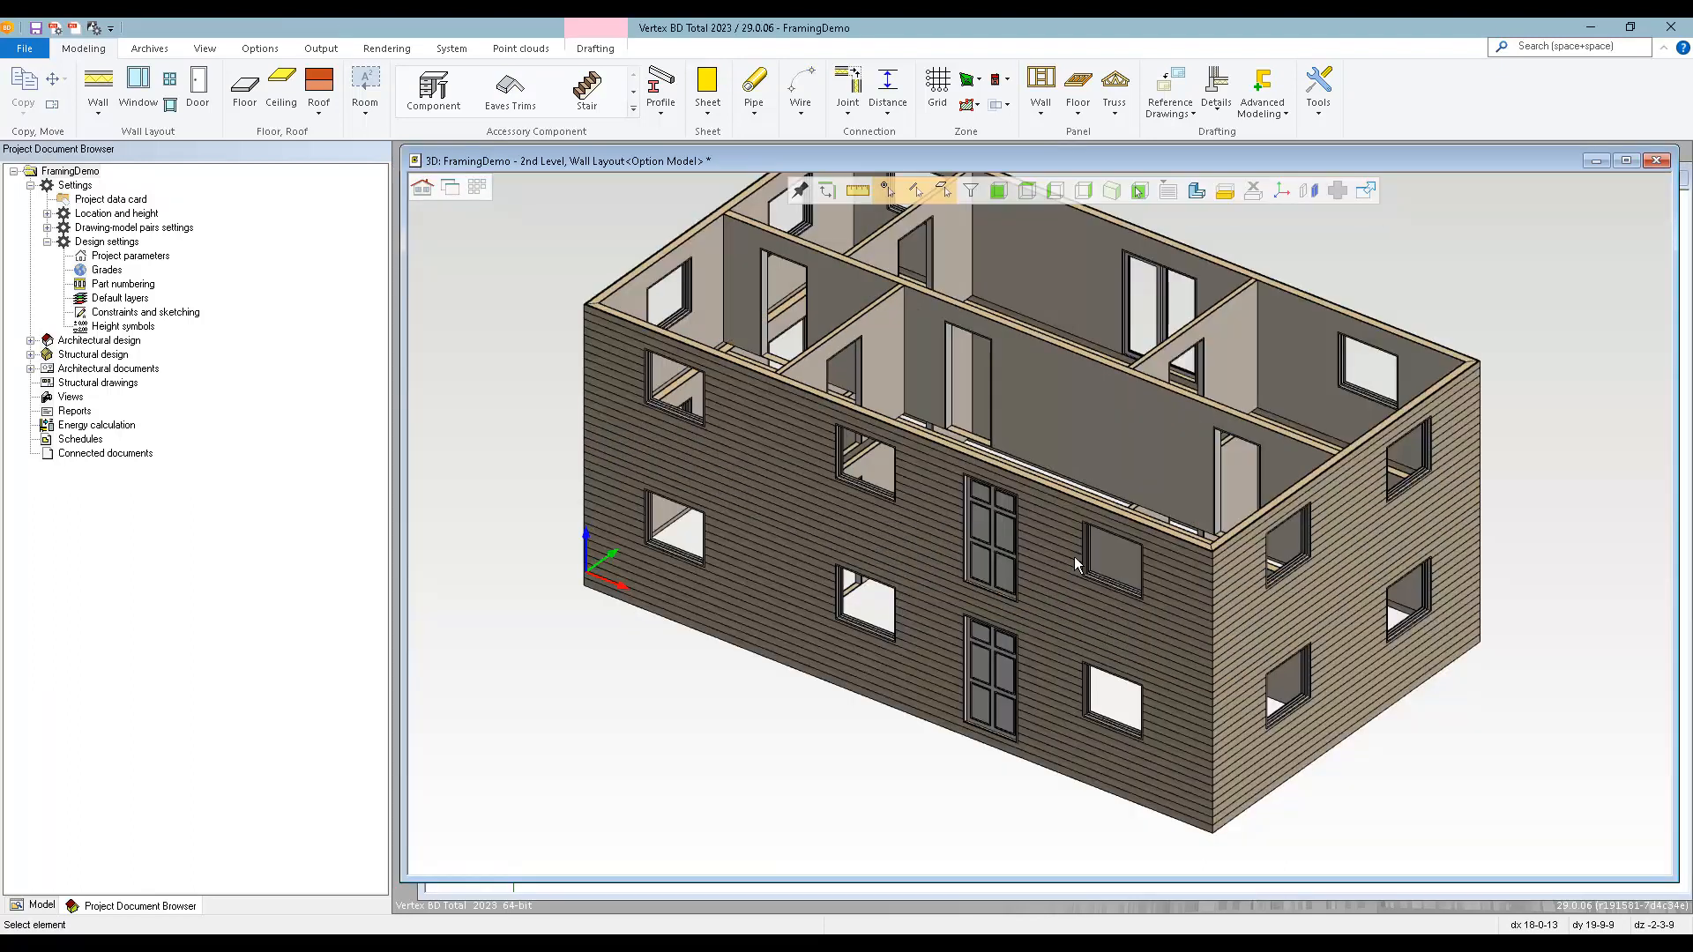
{"action": "left_click", "coordinate": [988, 532]}
{"action": "left_click", "coordinate": [992, 754]}
Copy the 2nd-level front WIN-4036 window into the deleted door's spot, aligned with the midpoint of the 1st-level front door's top edge.
{"action": "left_click", "coordinate": [1111, 563]}
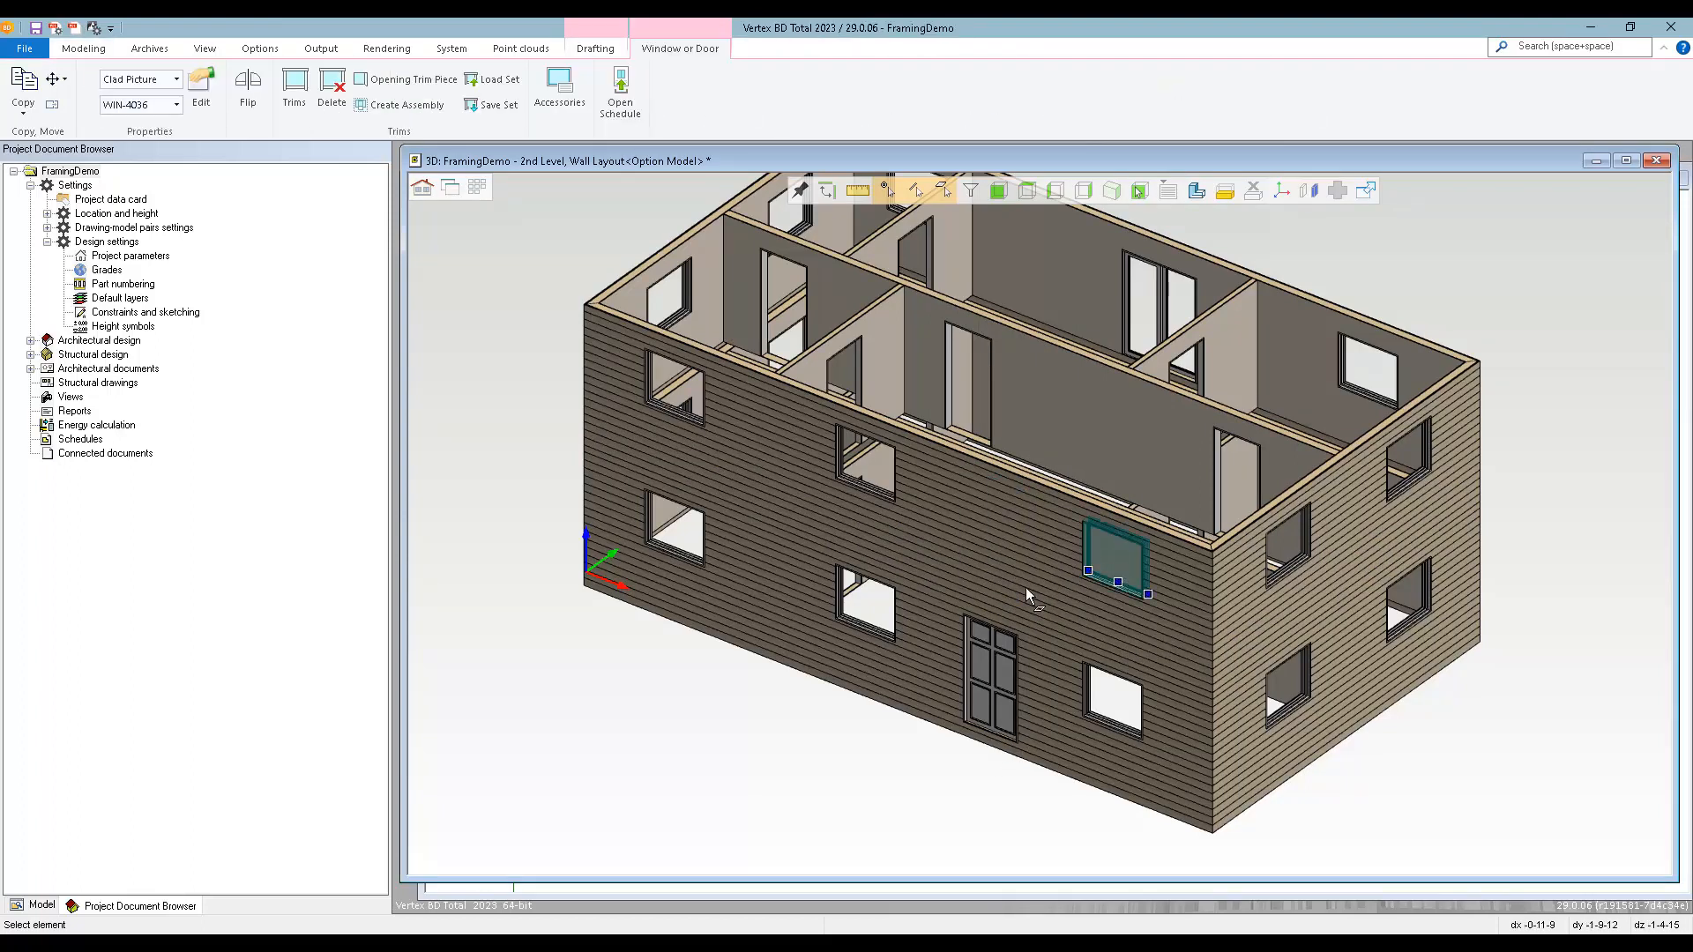
{"action": "right_click", "coordinate": [986, 532]}
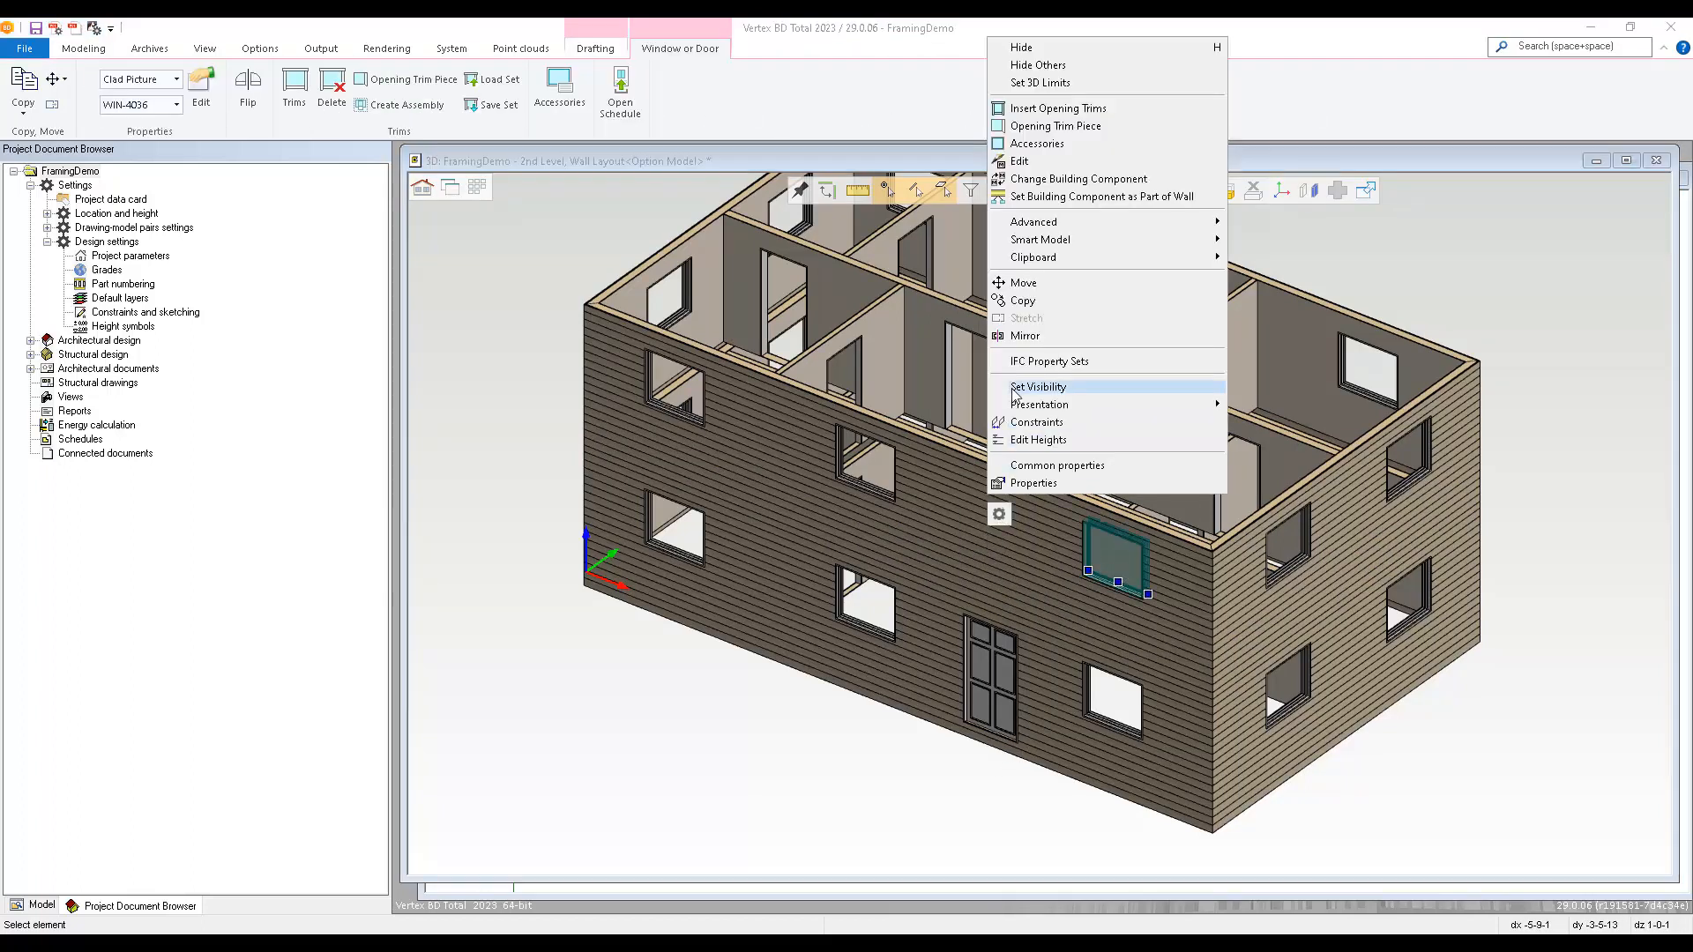
{"action": "left_click", "coordinate": [1023, 301]}
{"action": "left_click", "coordinate": [1022, 544]}
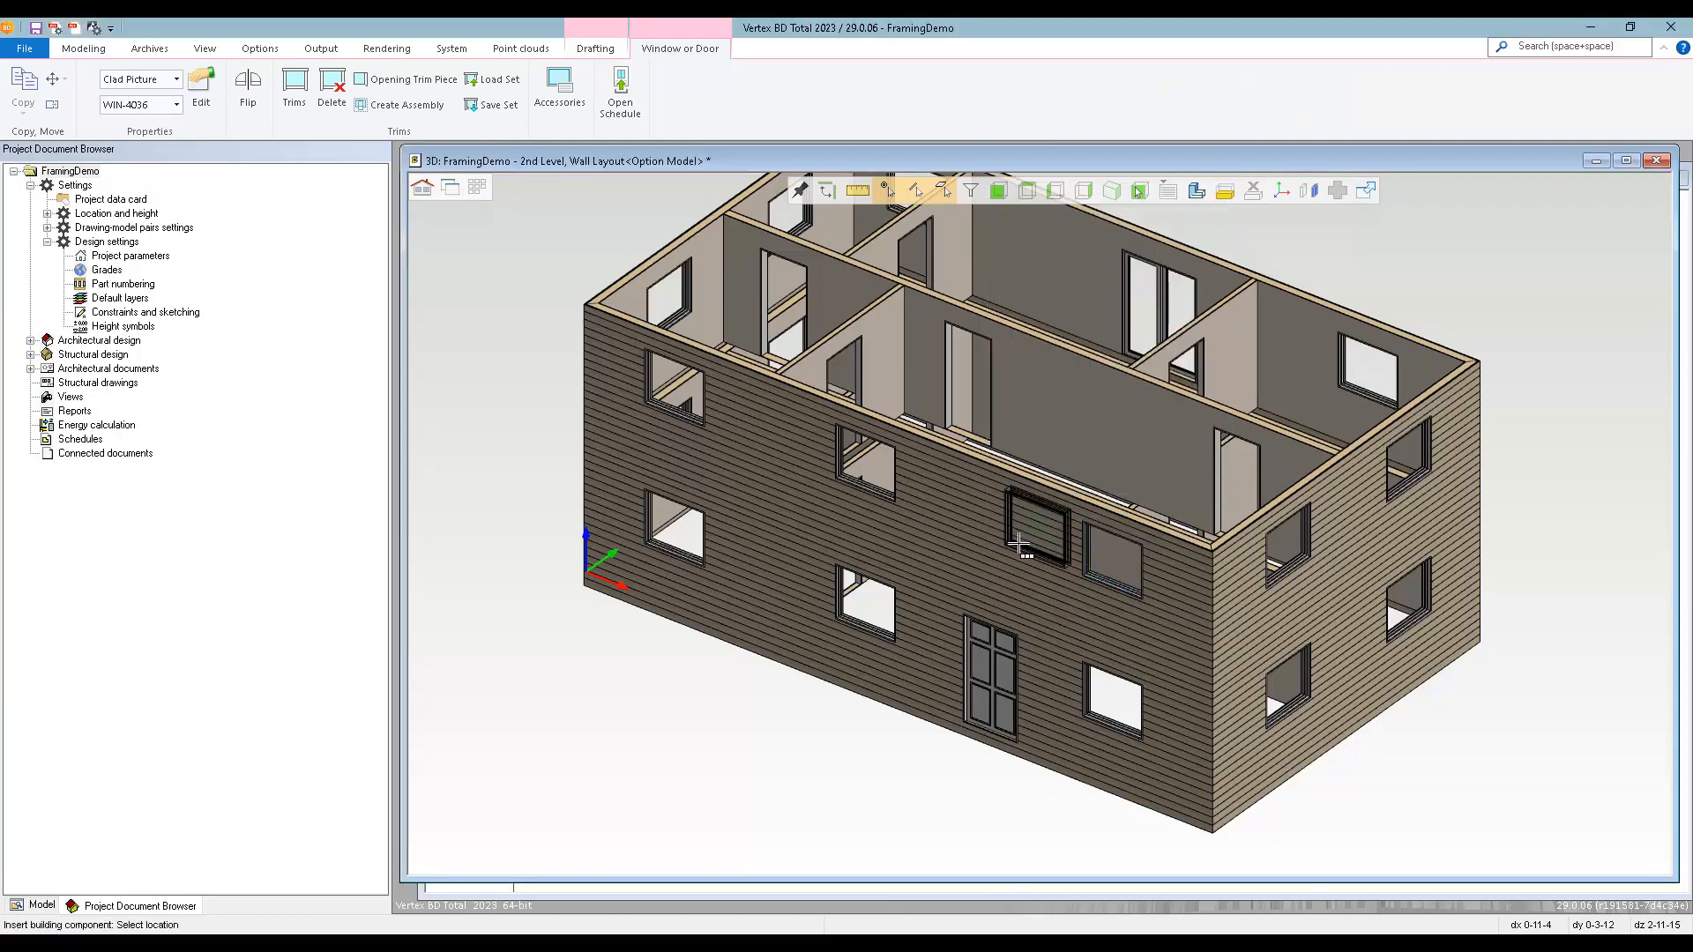
{"action": "right_click", "coordinate": [991, 536]}
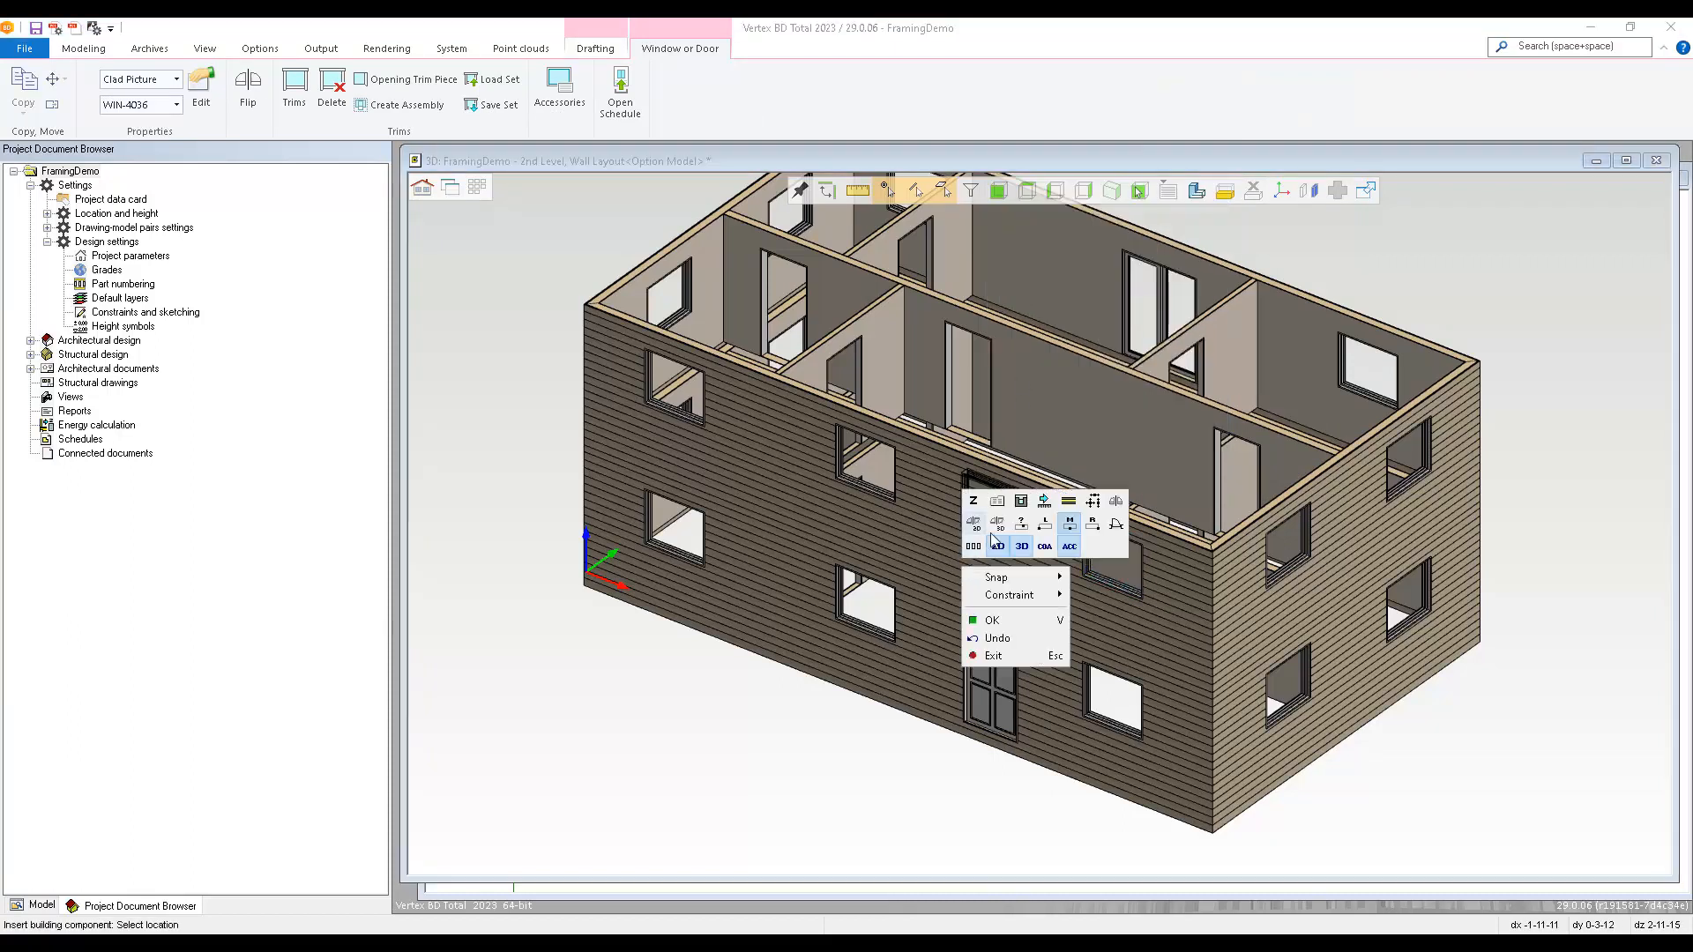
{"action": "left_click", "coordinate": [1072, 535]}
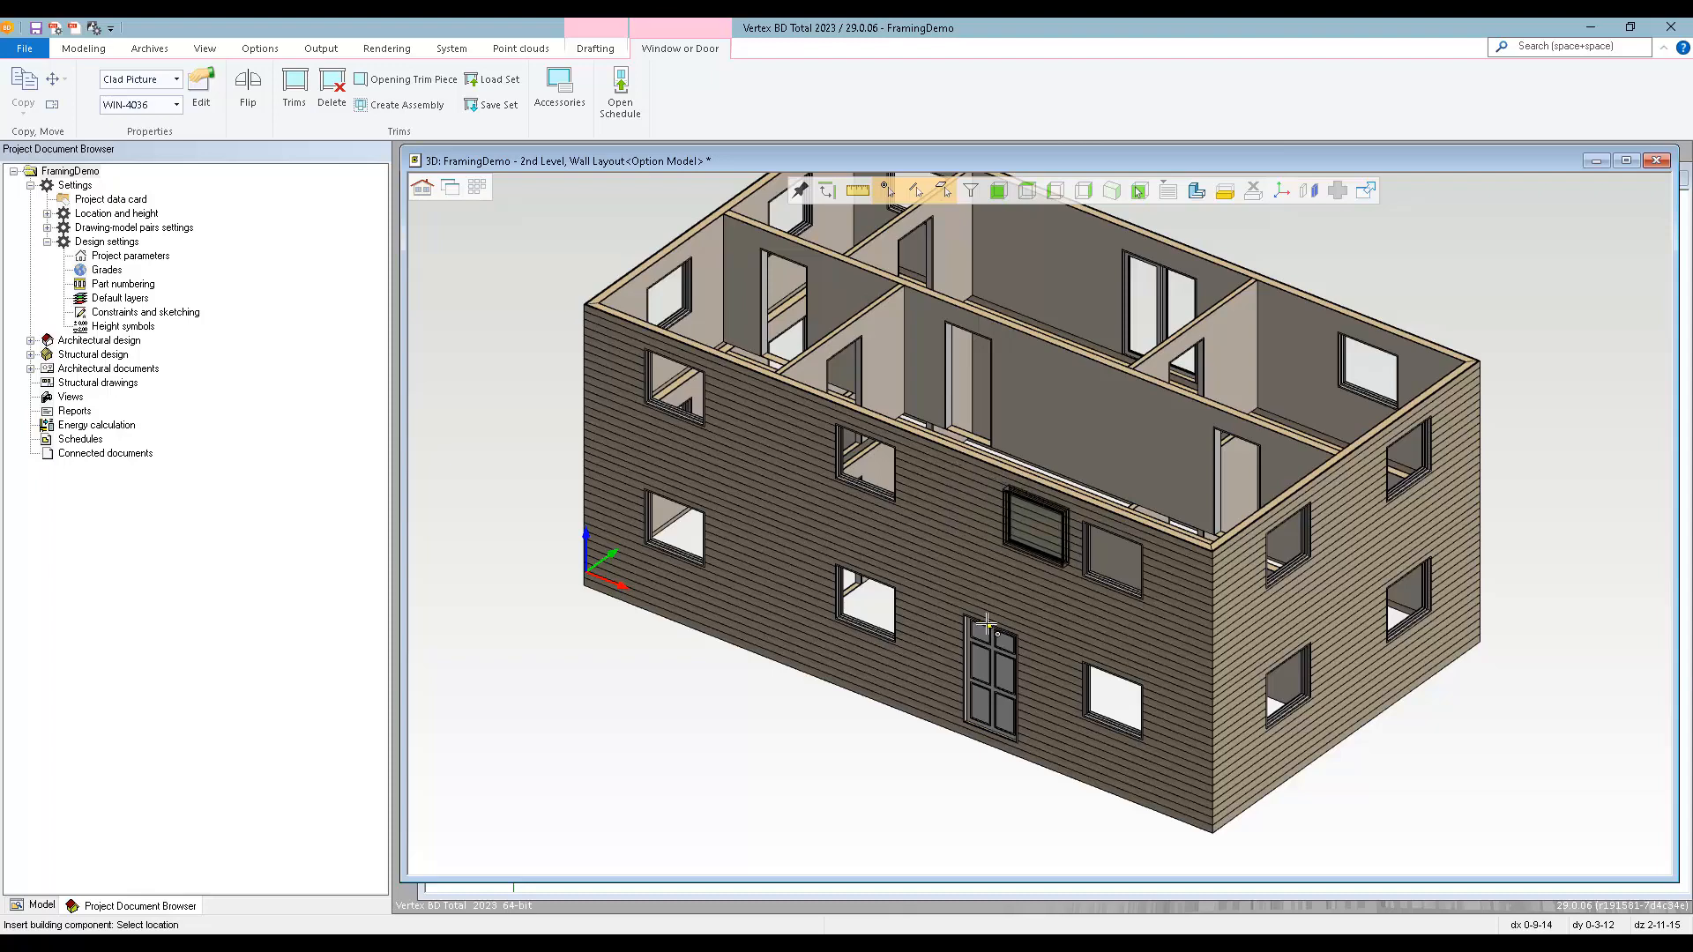
{"action": "scroll", "coordinate": [1039, 524], "scroll_direction": "up", "scroll_amount": 5}
{"action": "scroll", "coordinate": [1038, 523], "scroll_direction": "up", "scroll_amount": 3}
{"action": "mouse_move", "coordinate": [1083, 526]}
{"action": "middle_mouse_down"}
{"action": "mouse_move", "coordinate": [1131, 498]}
{"action": "mouse_move", "coordinate": [1095, 535]}
{"action": "middle_mouse_up"}
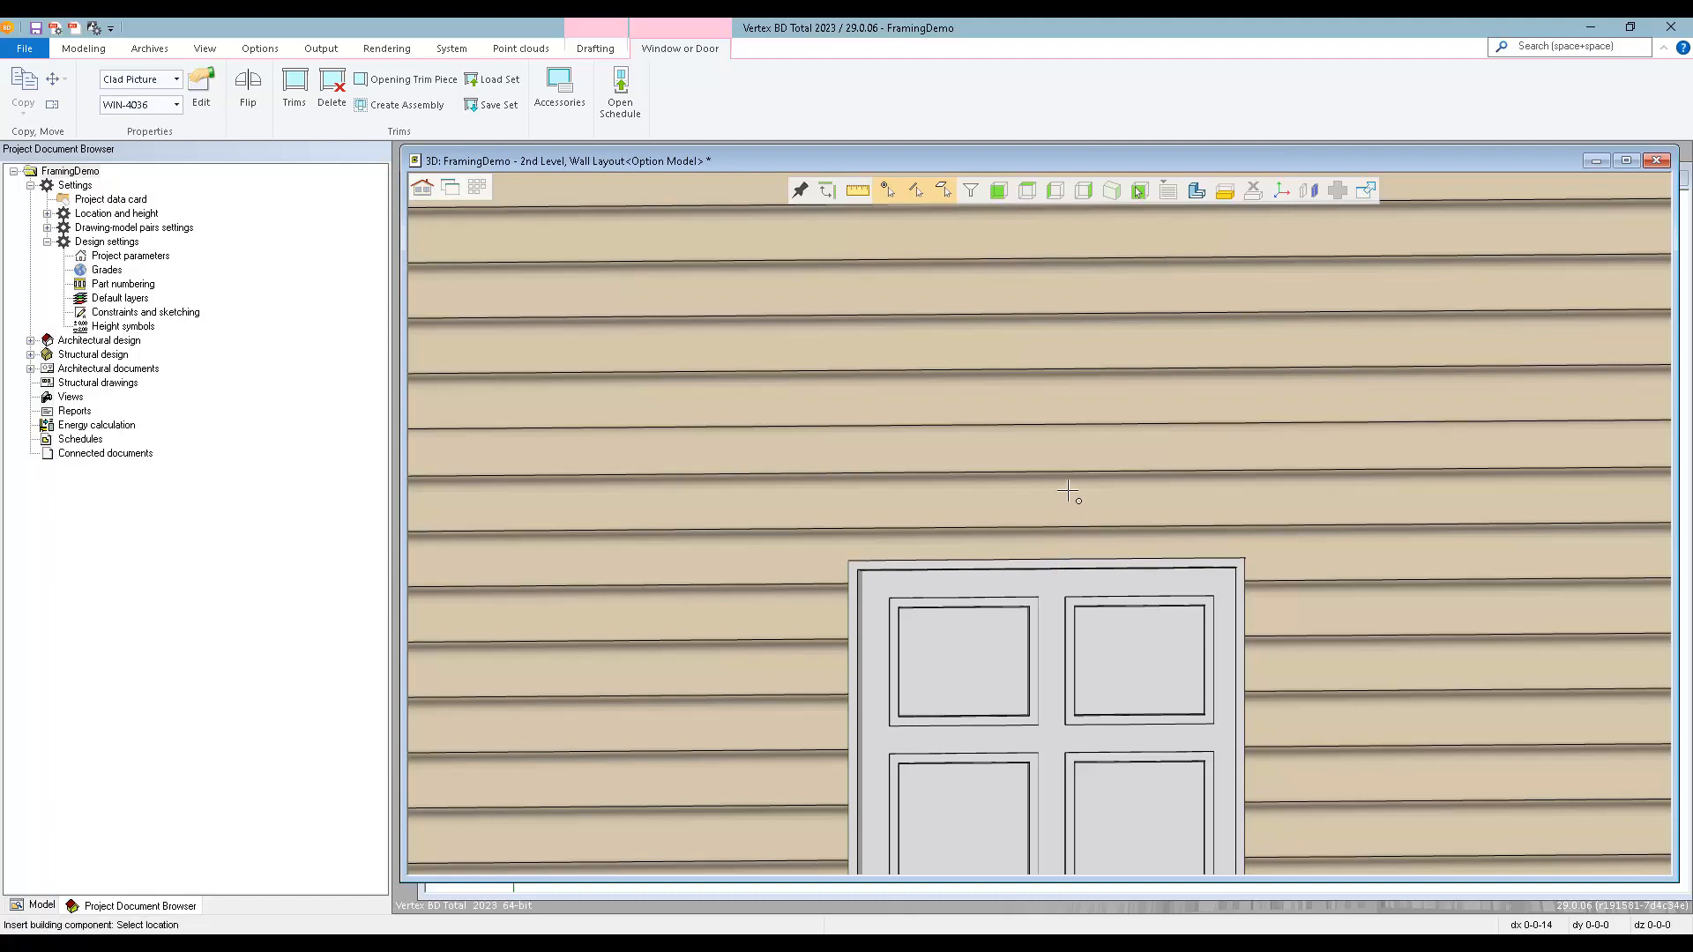
{"action": "scroll", "coordinate": [1039, 523], "scroll_direction": "down", "scroll_amount": 3}
{"action": "scroll", "coordinate": [1038, 523], "scroll_direction": "down", "scroll_amount": 3}
{"action": "left_click", "coordinate": [1065, 445]}
Finish the window copy and delete the 2nd-level two-panel patio door in the rear wall.
{"action": "middle_click_drag", "start_coordinate": [1143, 463], "coordinate": [1042, 524]}
{"action": "scroll", "coordinate": [1043, 523], "scroll_direction": "down", "scroll_amount": 4}
{"action": "middle_click_drag", "start_coordinate": [1293, 496], "coordinate": [1125, 484]}
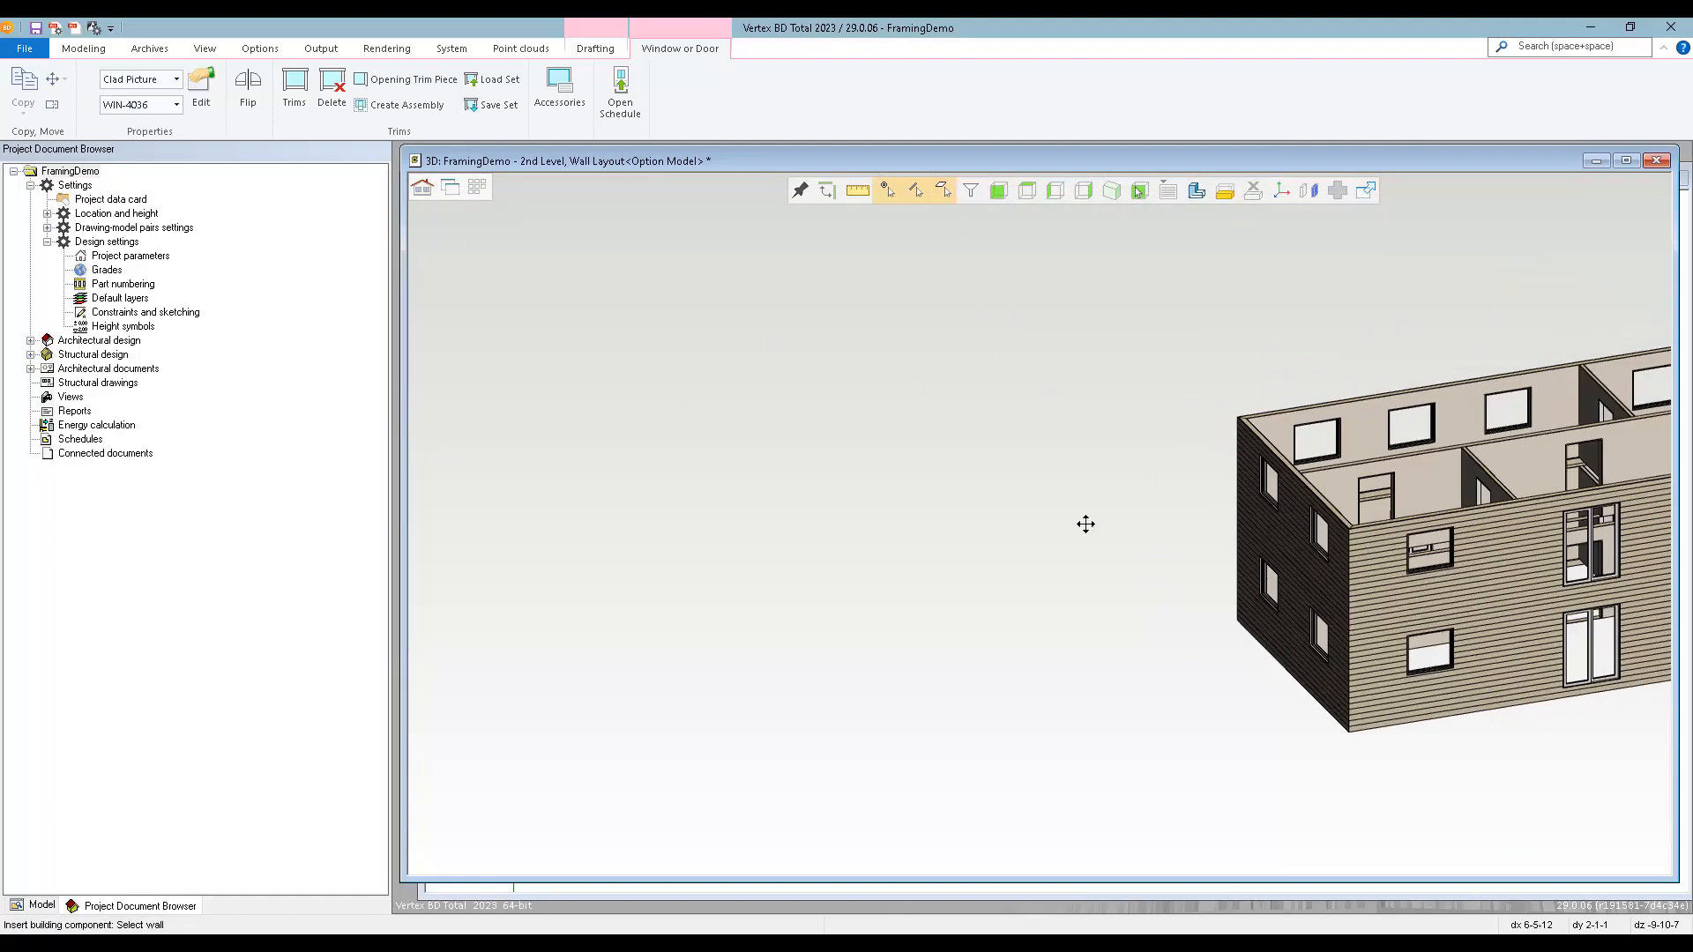
{"action": "middle_click_drag", "start_coordinate": [1045, 524], "coordinate": [1039, 523]}
{"action": "scroll", "coordinate": [1039, 524], "scroll_direction": "up", "scroll_amount": 3}
{"action": "scroll", "coordinate": [1039, 524], "scroll_direction": "up", "scroll_amount": 2}
{"action": "key", "text": "Escape"}
{"action": "left_click", "coordinate": [1004, 585]}
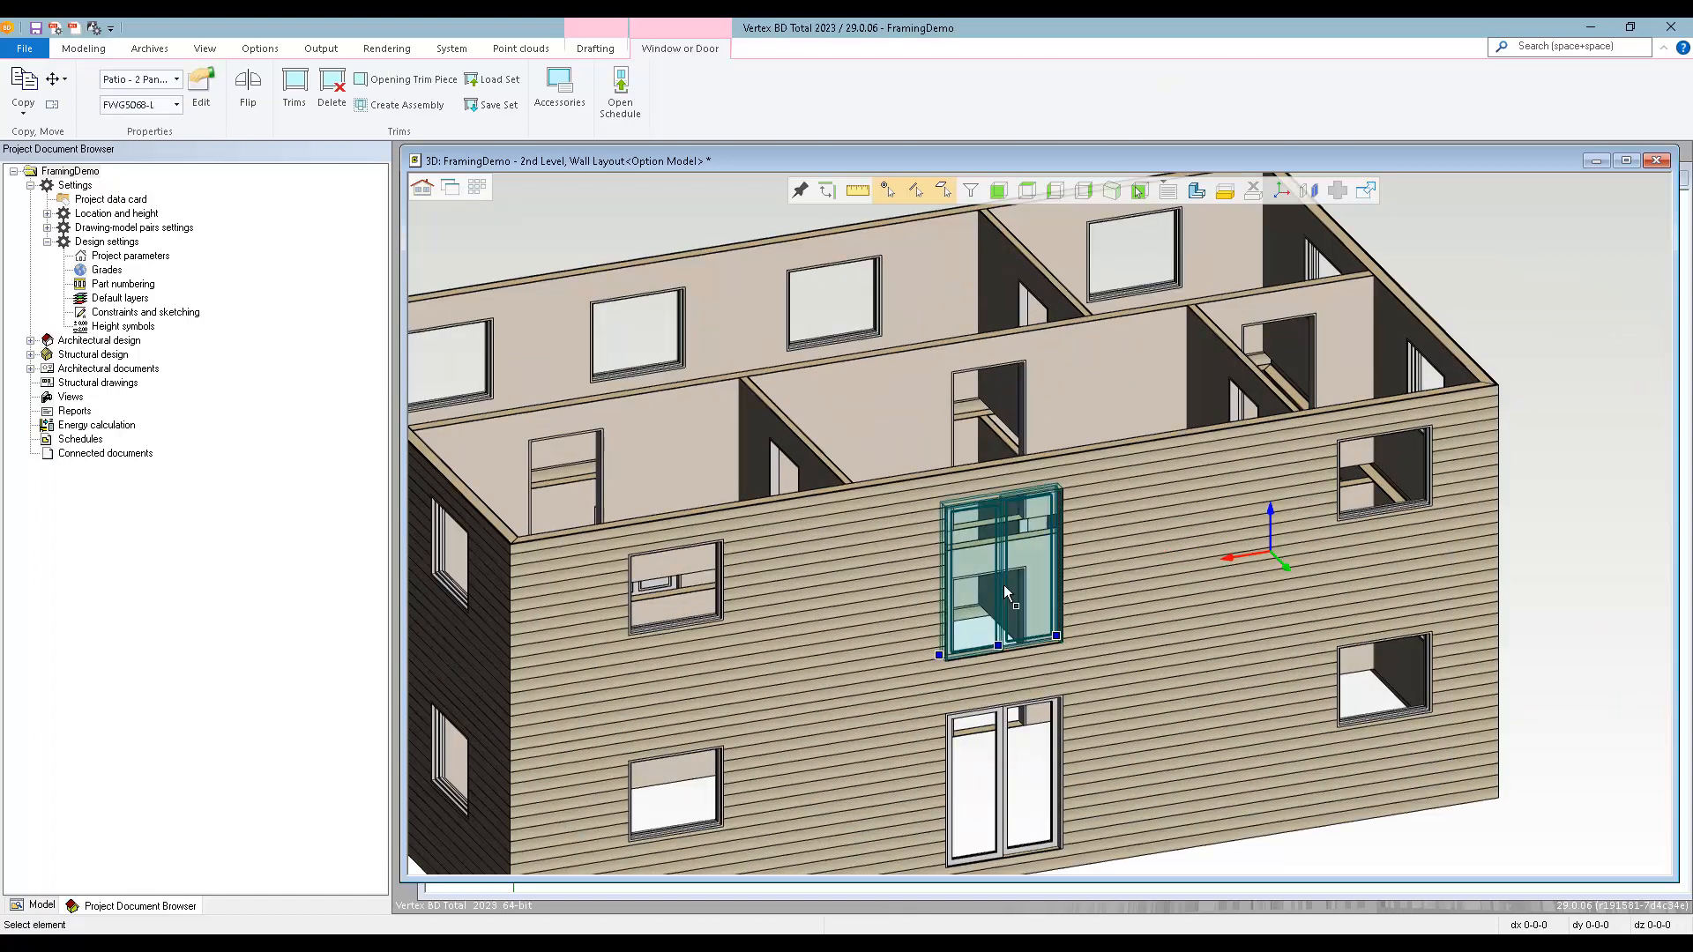
{"action": "key", "text": "Delete"}
Copy the adjacent 2nd-level rear WIN-4036 window into the removed patio door's spot, centred above the 1st-level patio door.
{"action": "left_click", "coordinate": [674, 584]}
{"action": "right_click", "coordinate": [674, 584]}
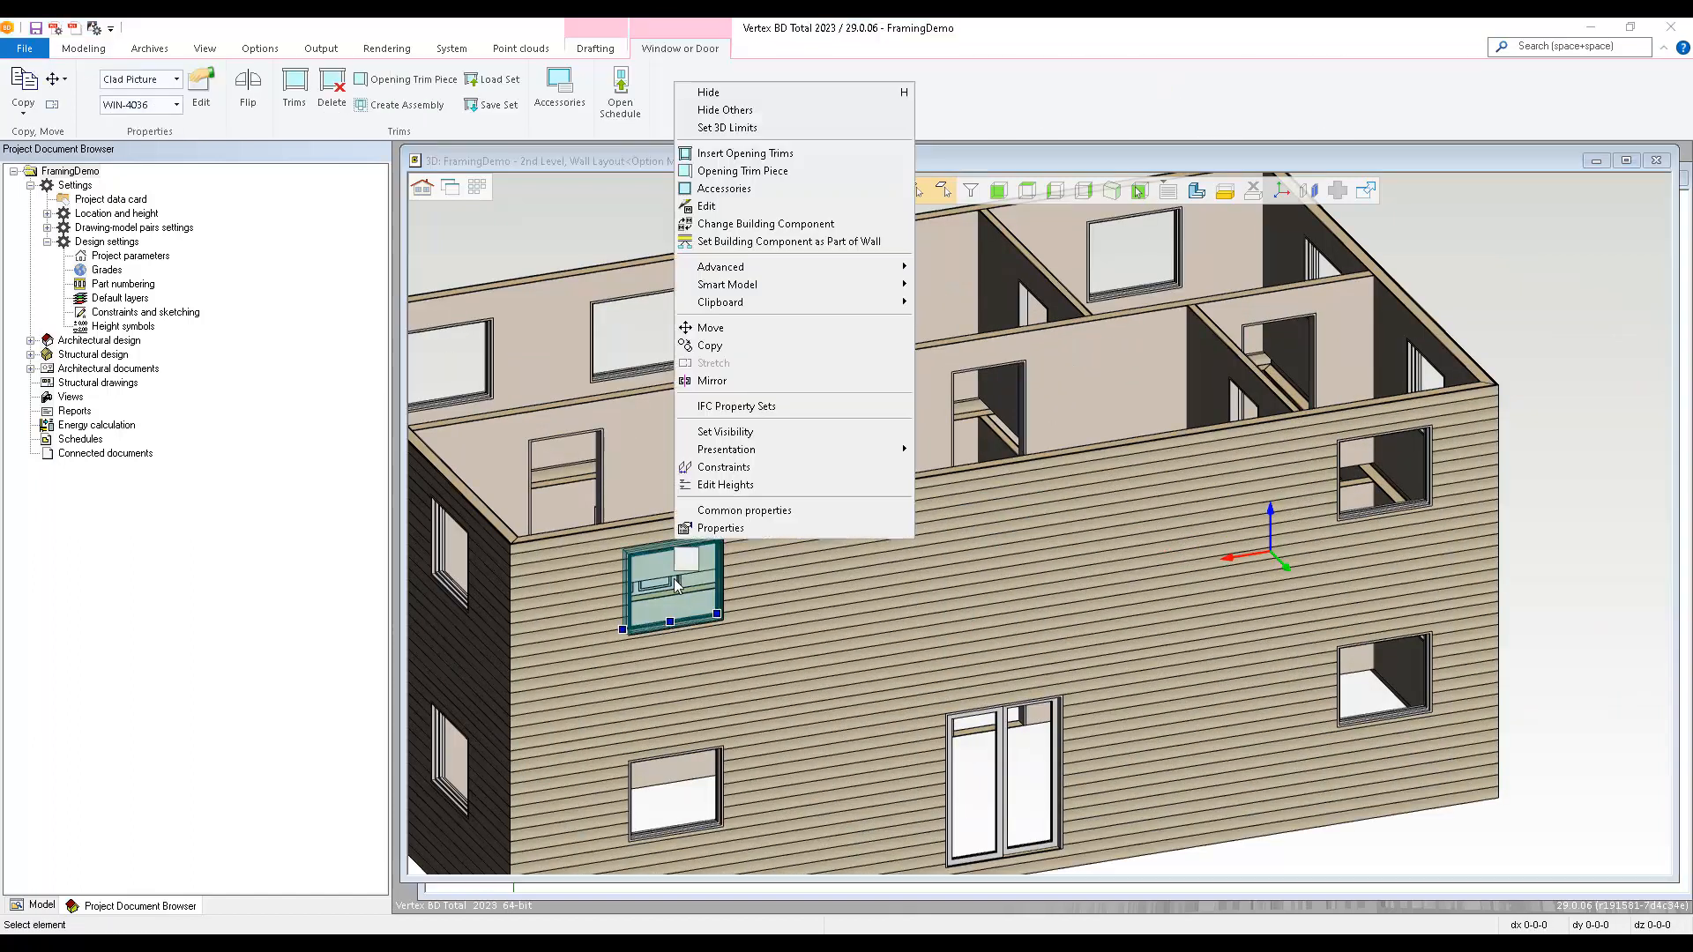
{"action": "left_click", "coordinate": [742, 345]}
{"action": "left_click", "coordinate": [843, 577]}
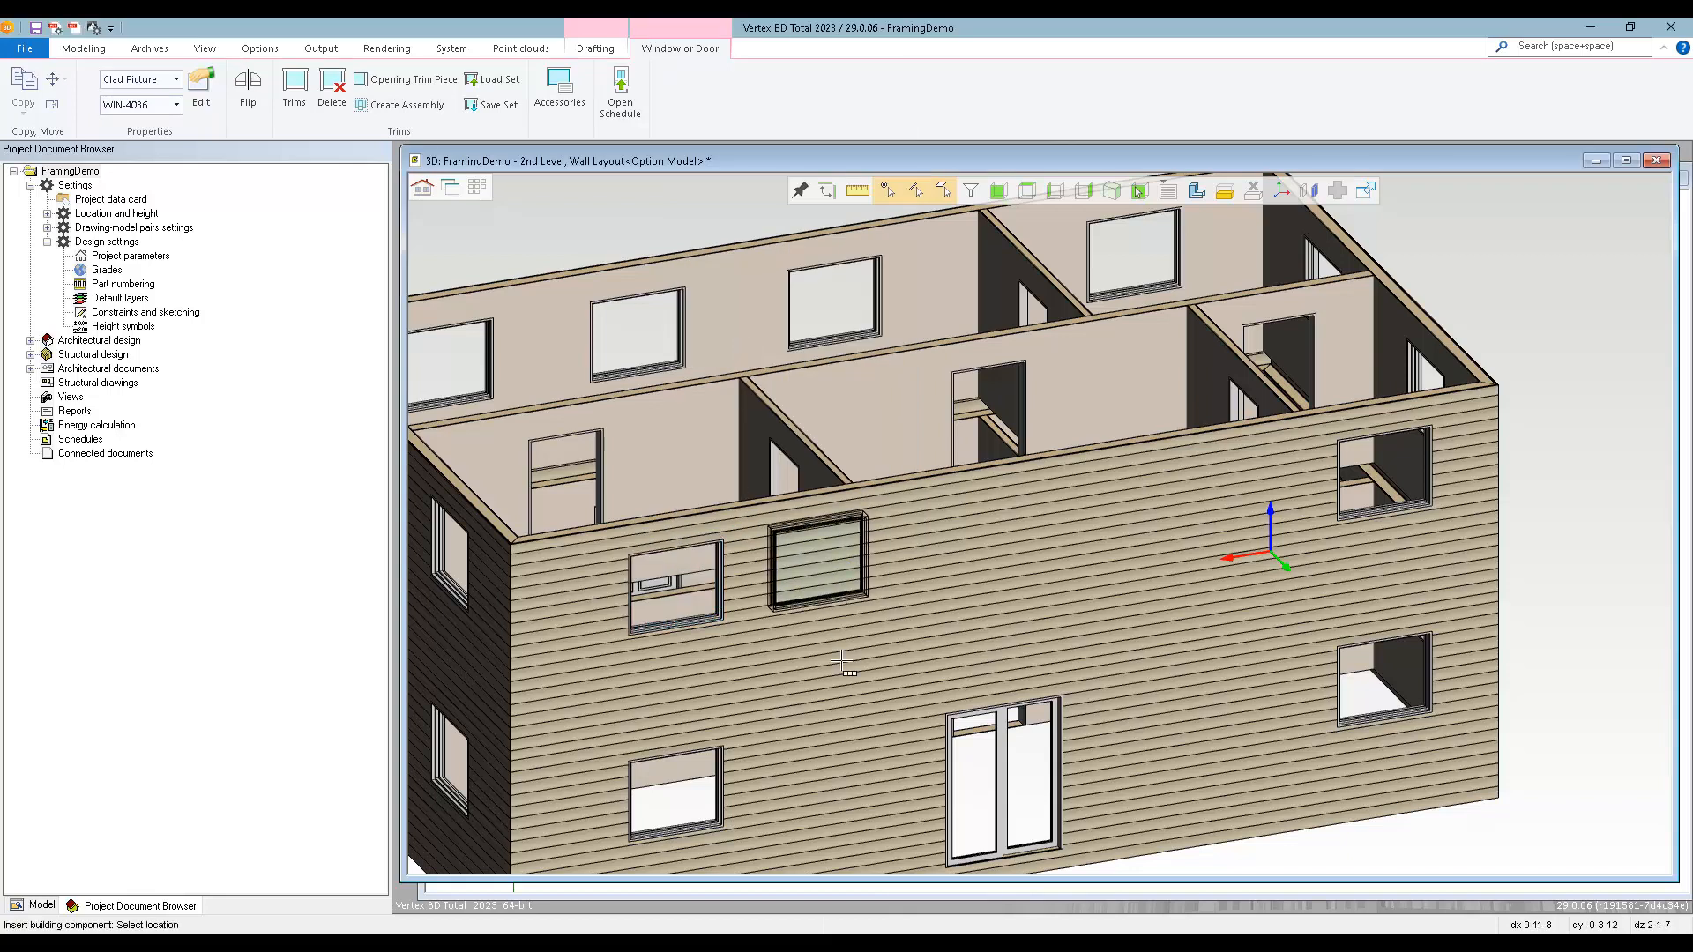
{"action": "left_click", "coordinate": [1002, 705]}
{"action": "key", "text": "Escape"}
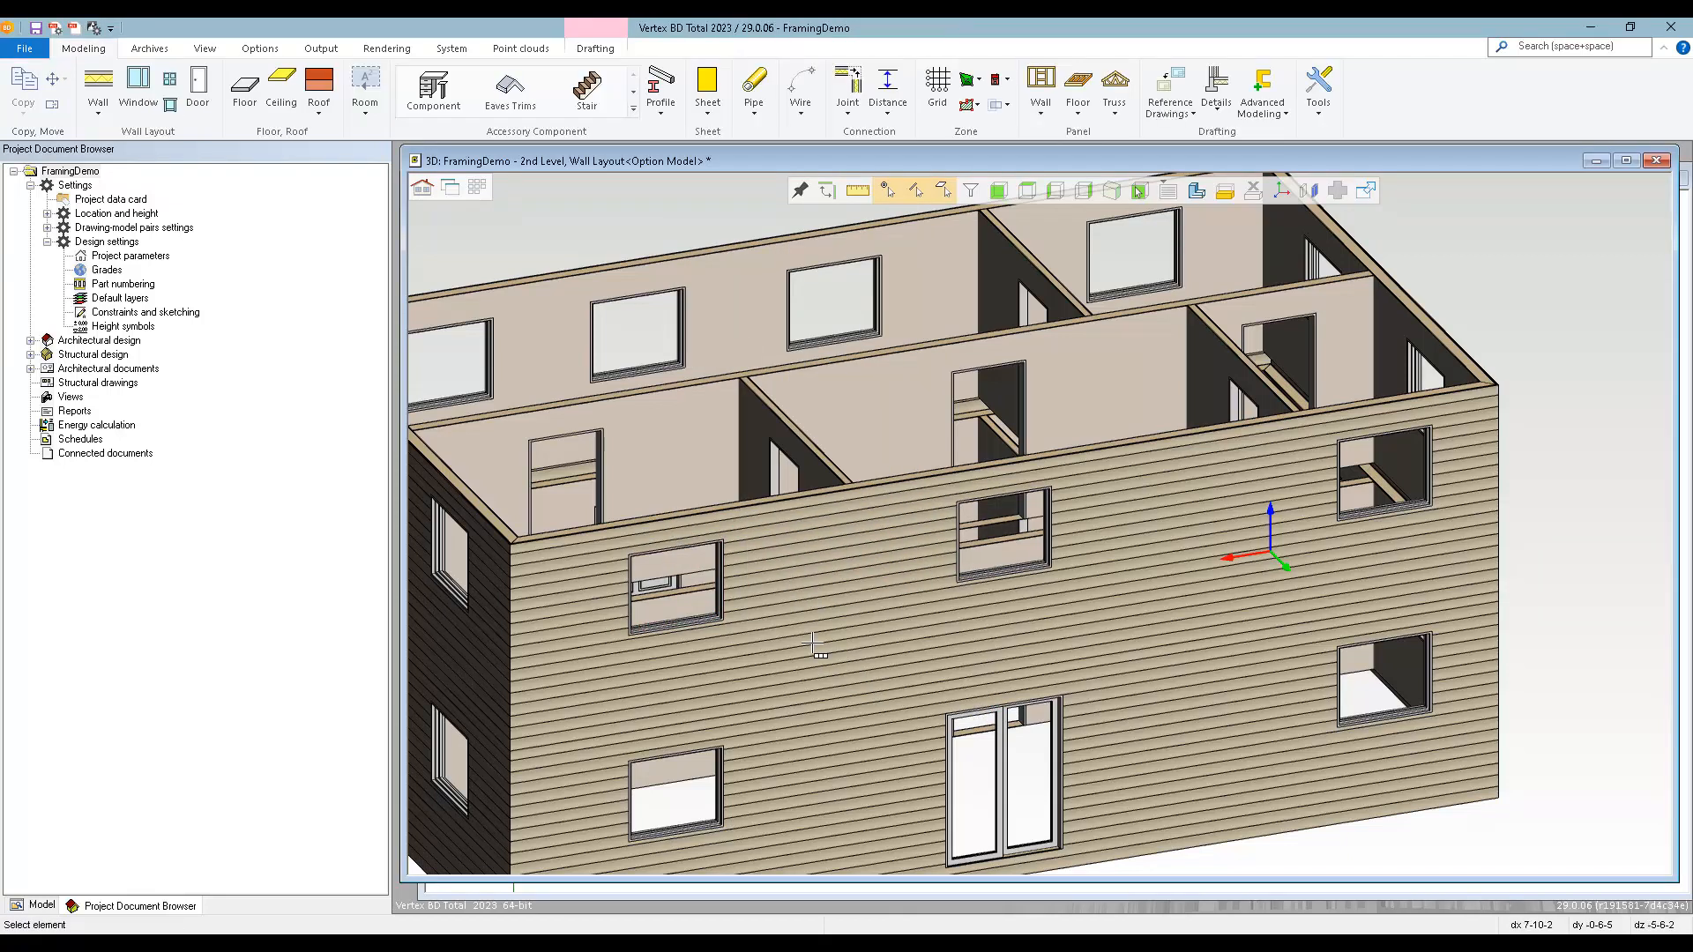
Return to the 2D drawing and load the 1st-level wall layout drawing-model pair.
{"action": "scroll", "coordinate": [809, 604], "scroll_direction": "down", "scroll_amount": 2}
{"action": "middle_click_drag", "start_coordinate": [1090, 476], "coordinate": [1349, 500]}
{"action": "key", "text": "ctrl+Tab"}
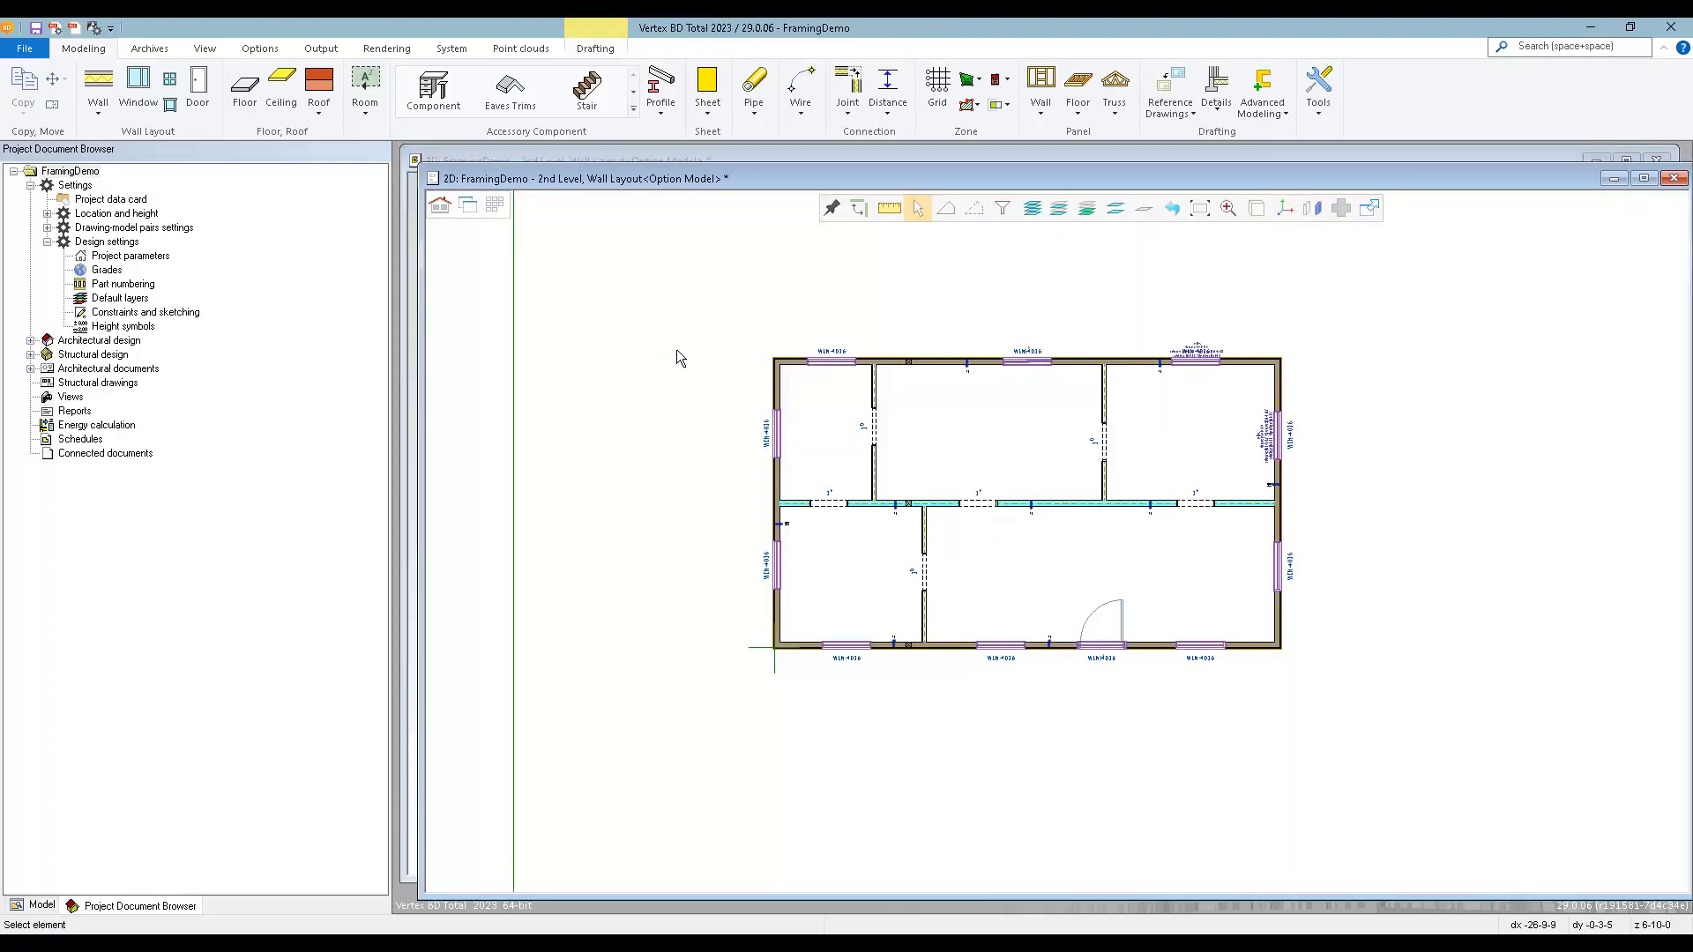
{"action": "left_click", "coordinate": [494, 205]}
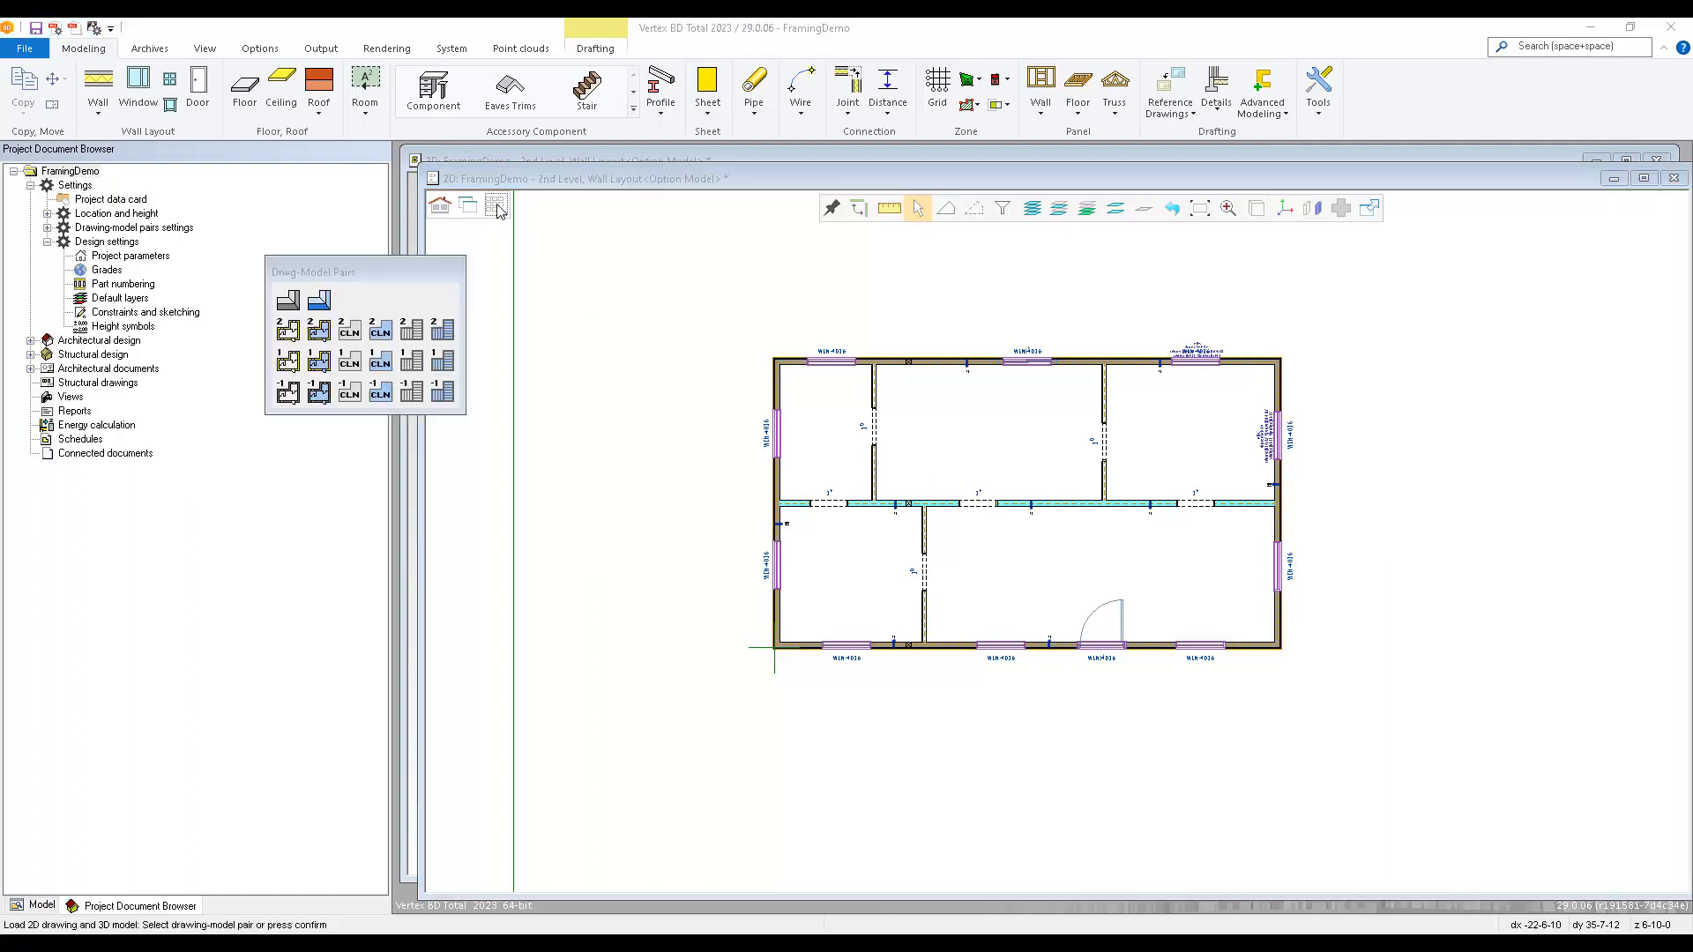
{"action": "left_click", "coordinate": [289, 364]}
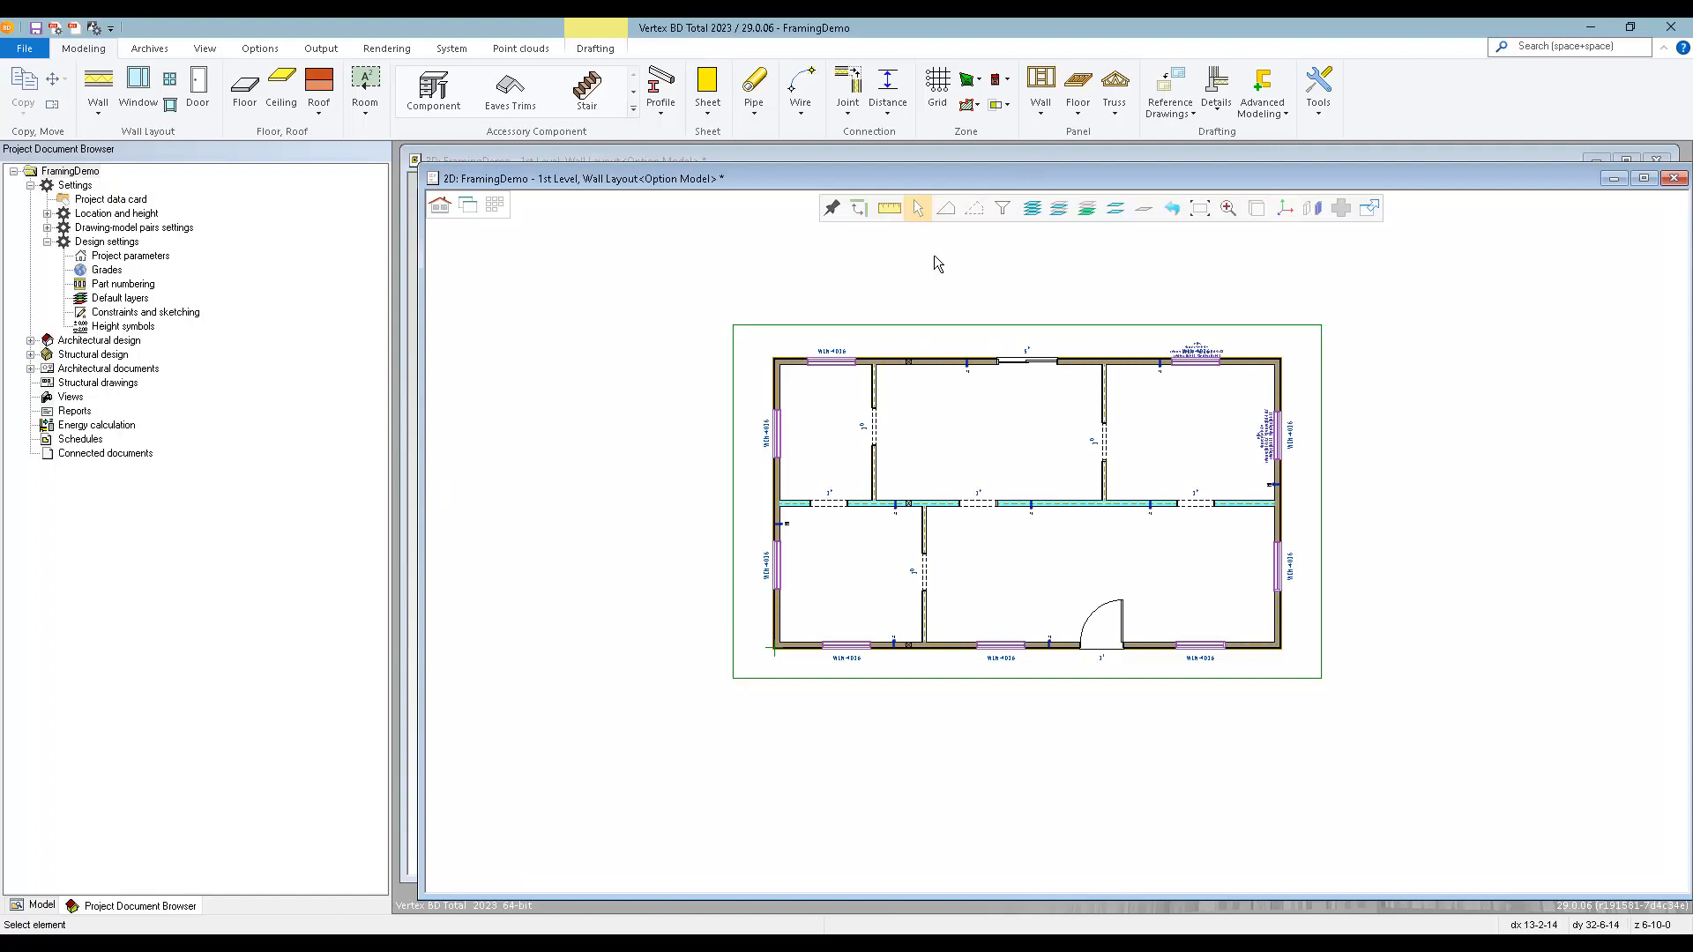
Generate wall panels for all 1st-level walls using the System Settings panelizing options with horizontal walls extended at corners.
{"action": "left_click", "coordinate": [1043, 112]}
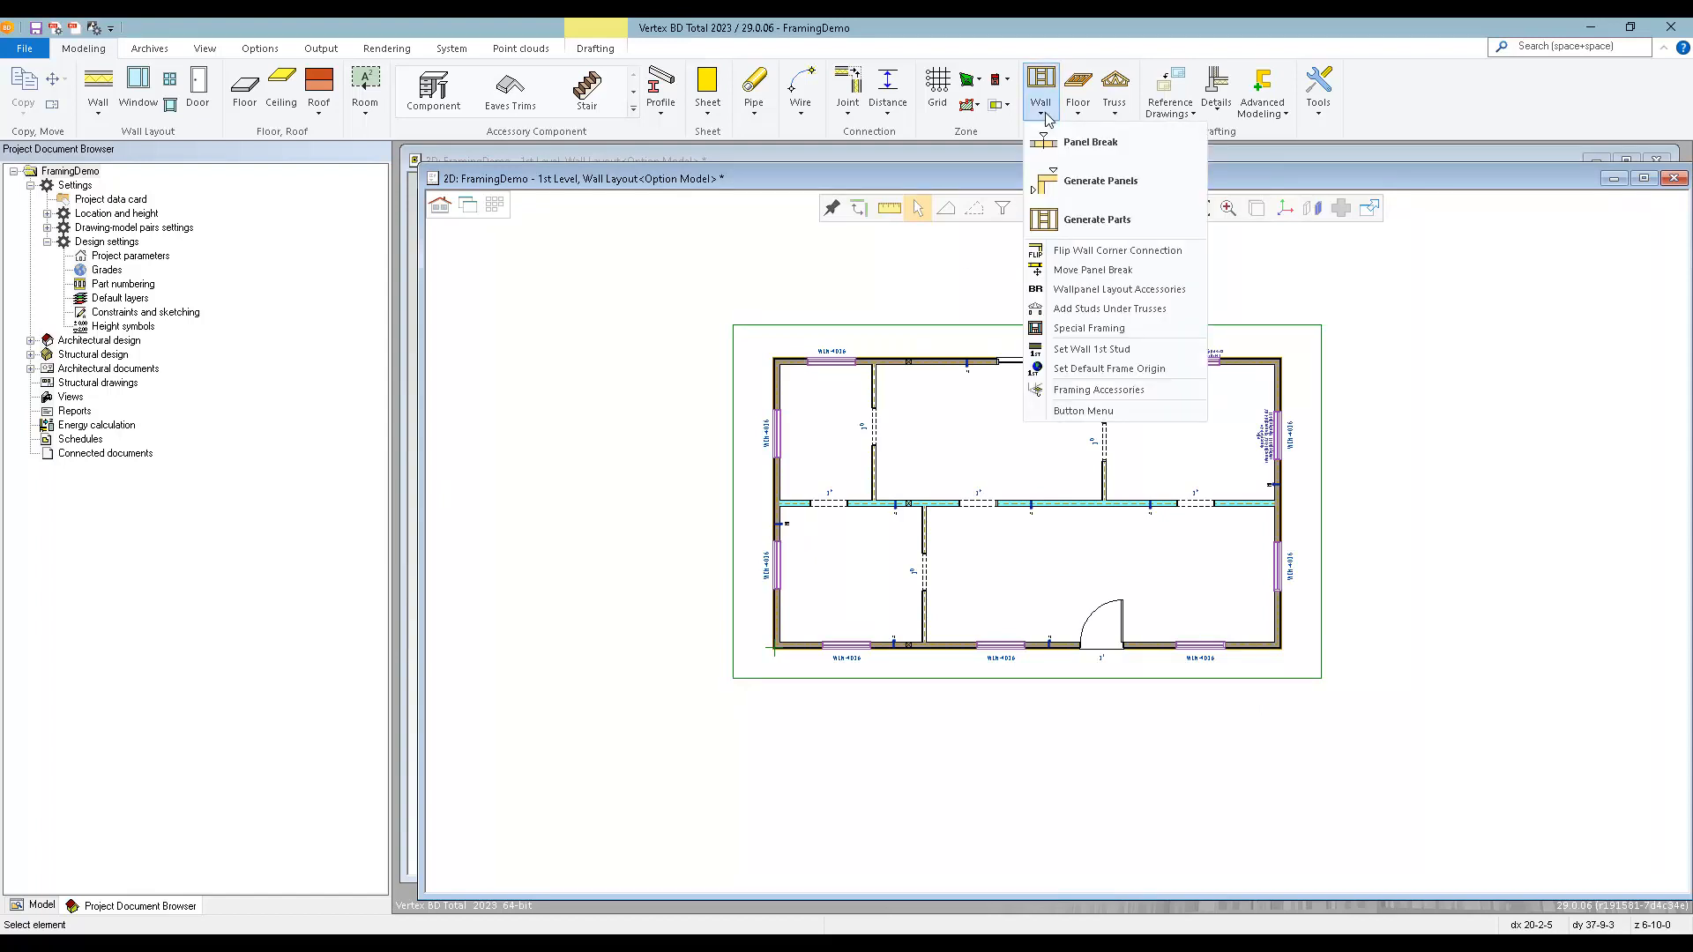
{"action": "left_click", "coordinate": [1098, 181]}
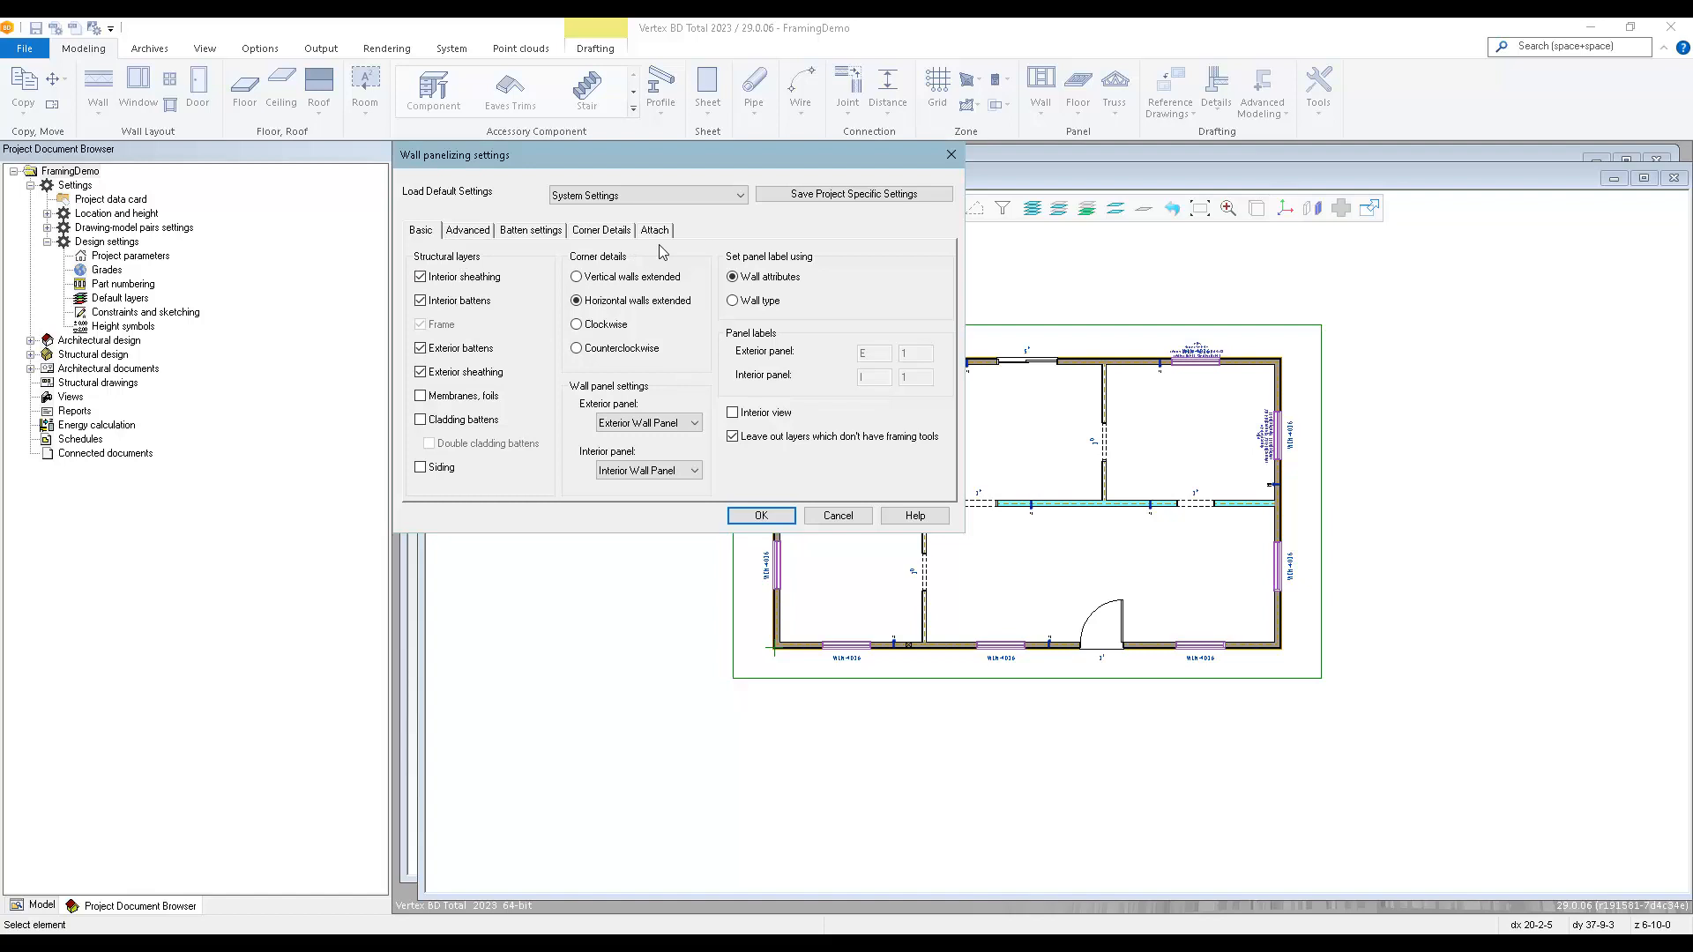
{"action": "left_click", "coordinate": [760, 516]}
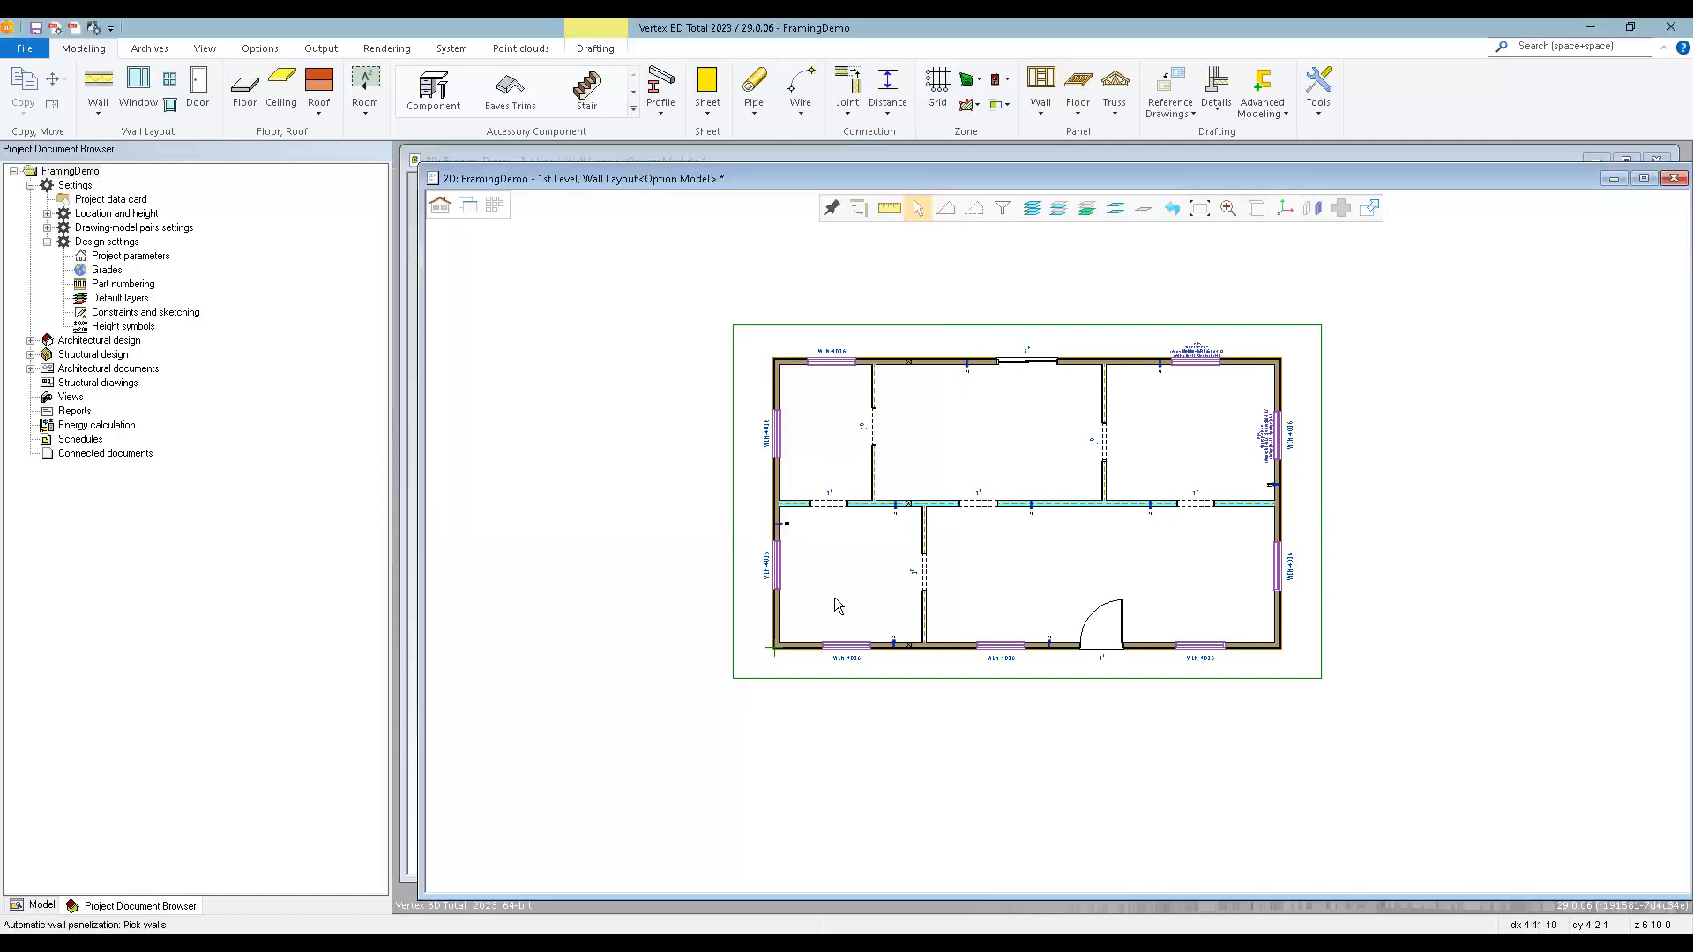
{"action": "key", "text": "ctrl+a"}
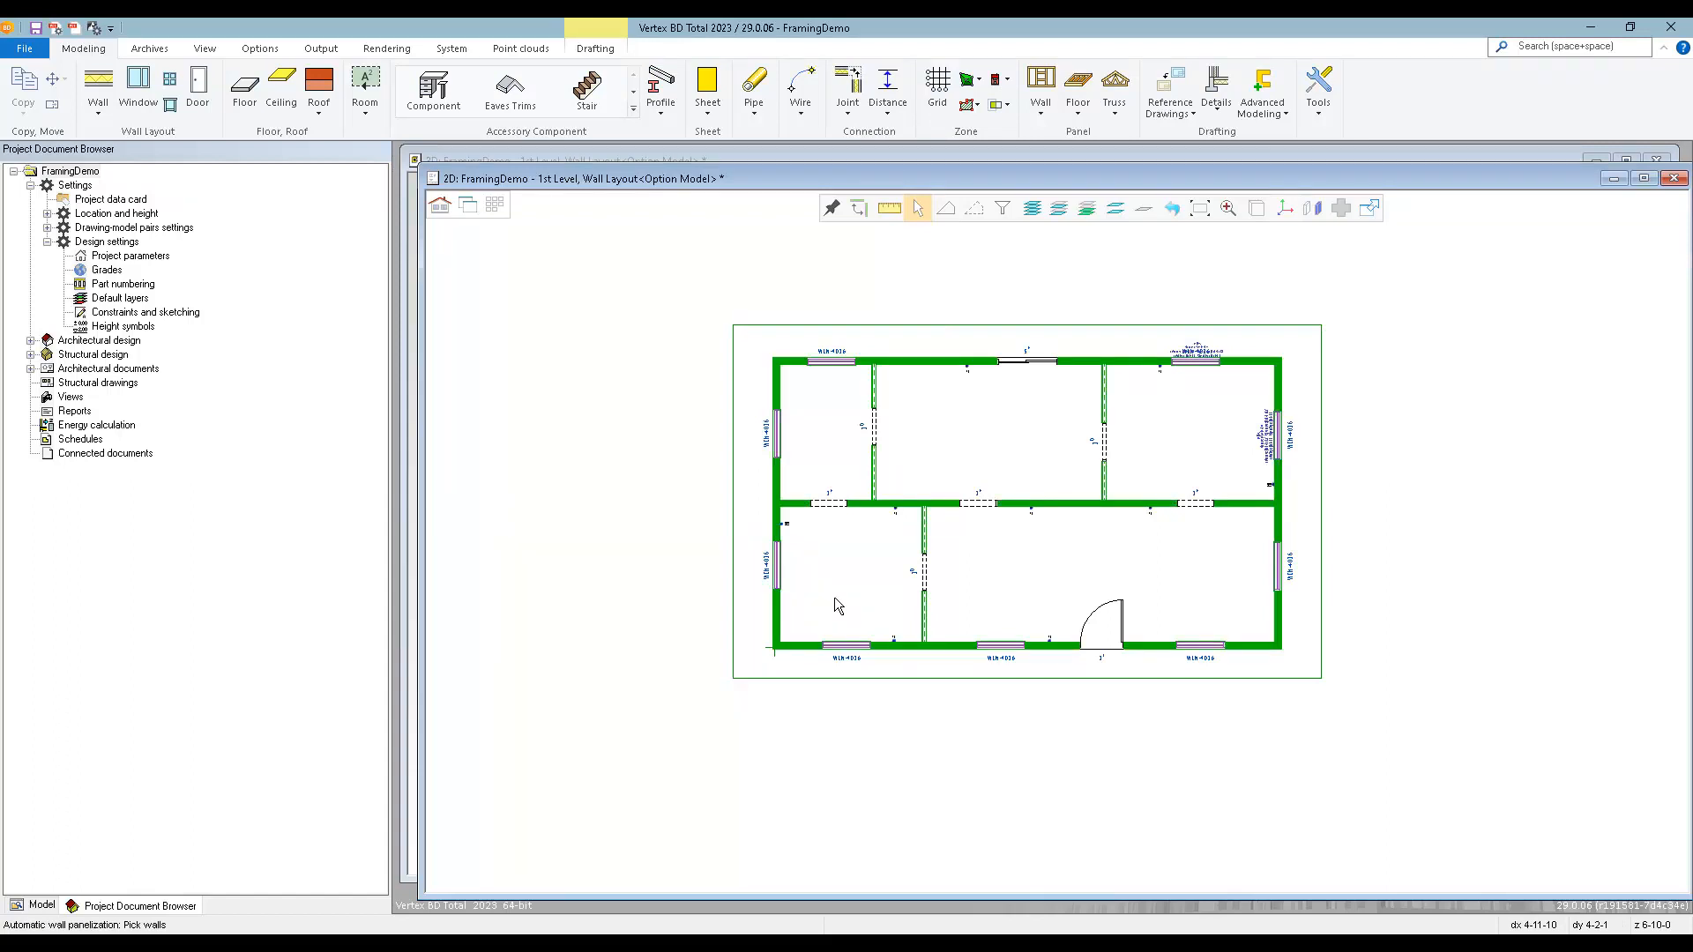
{"action": "key", "text": "Return"}
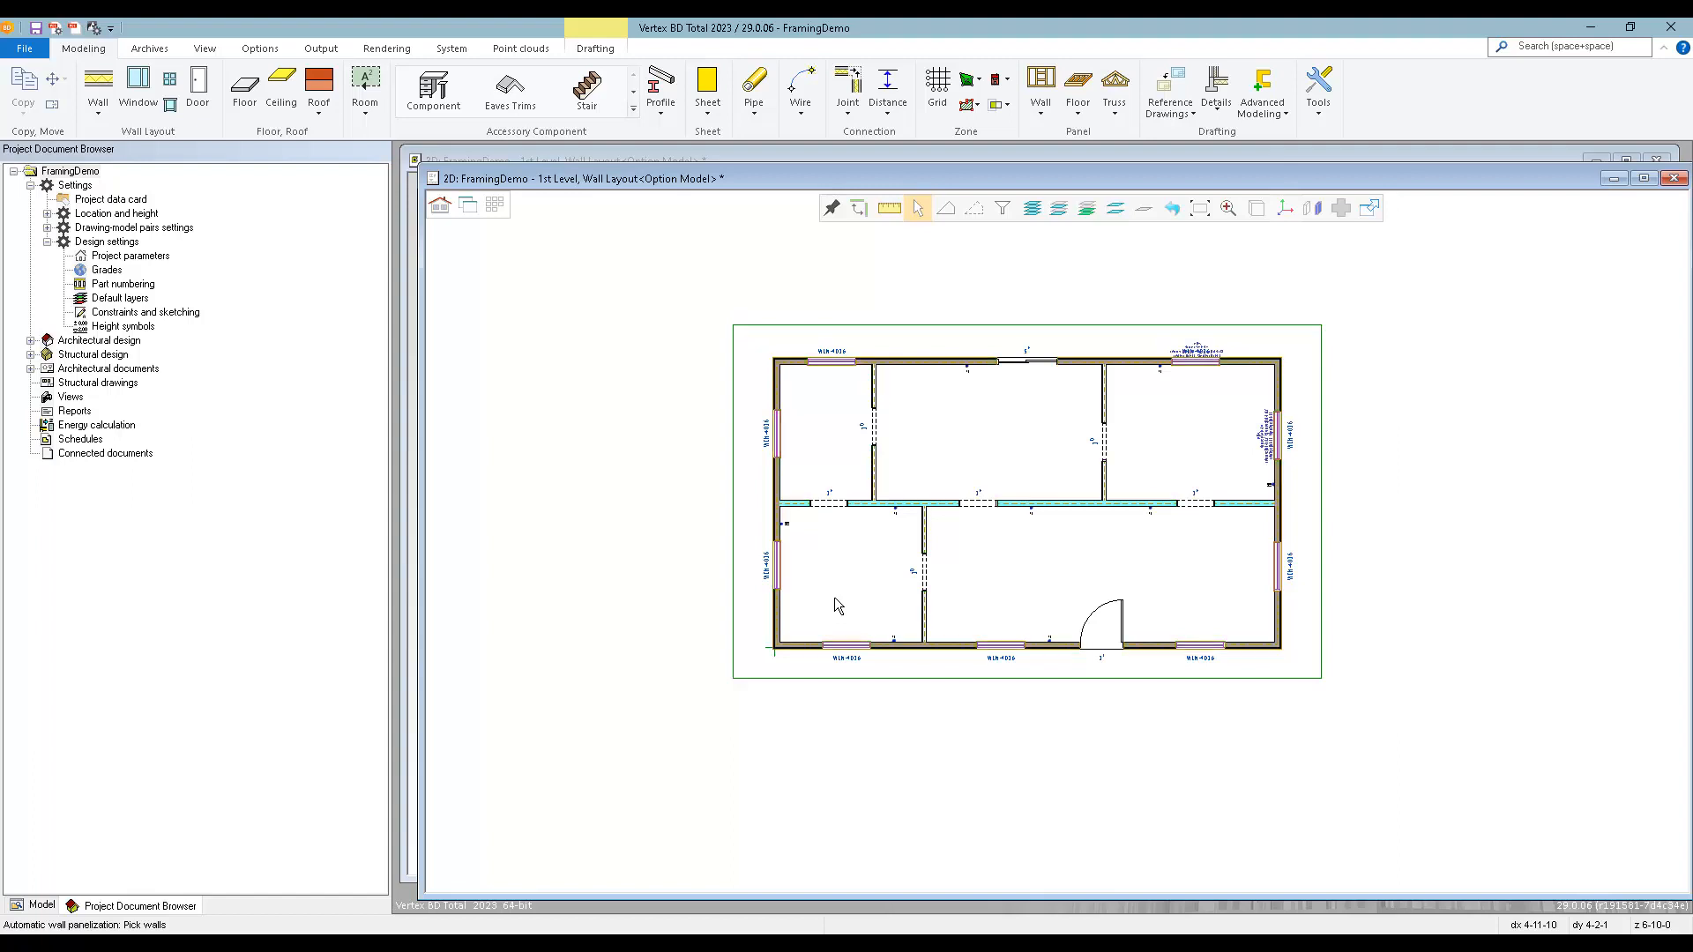
Generate the framing parts for all 1st-level wall panels.
{"action": "left_click", "coordinate": [1042, 101]}
{"action": "left_click", "coordinate": [1096, 222]}
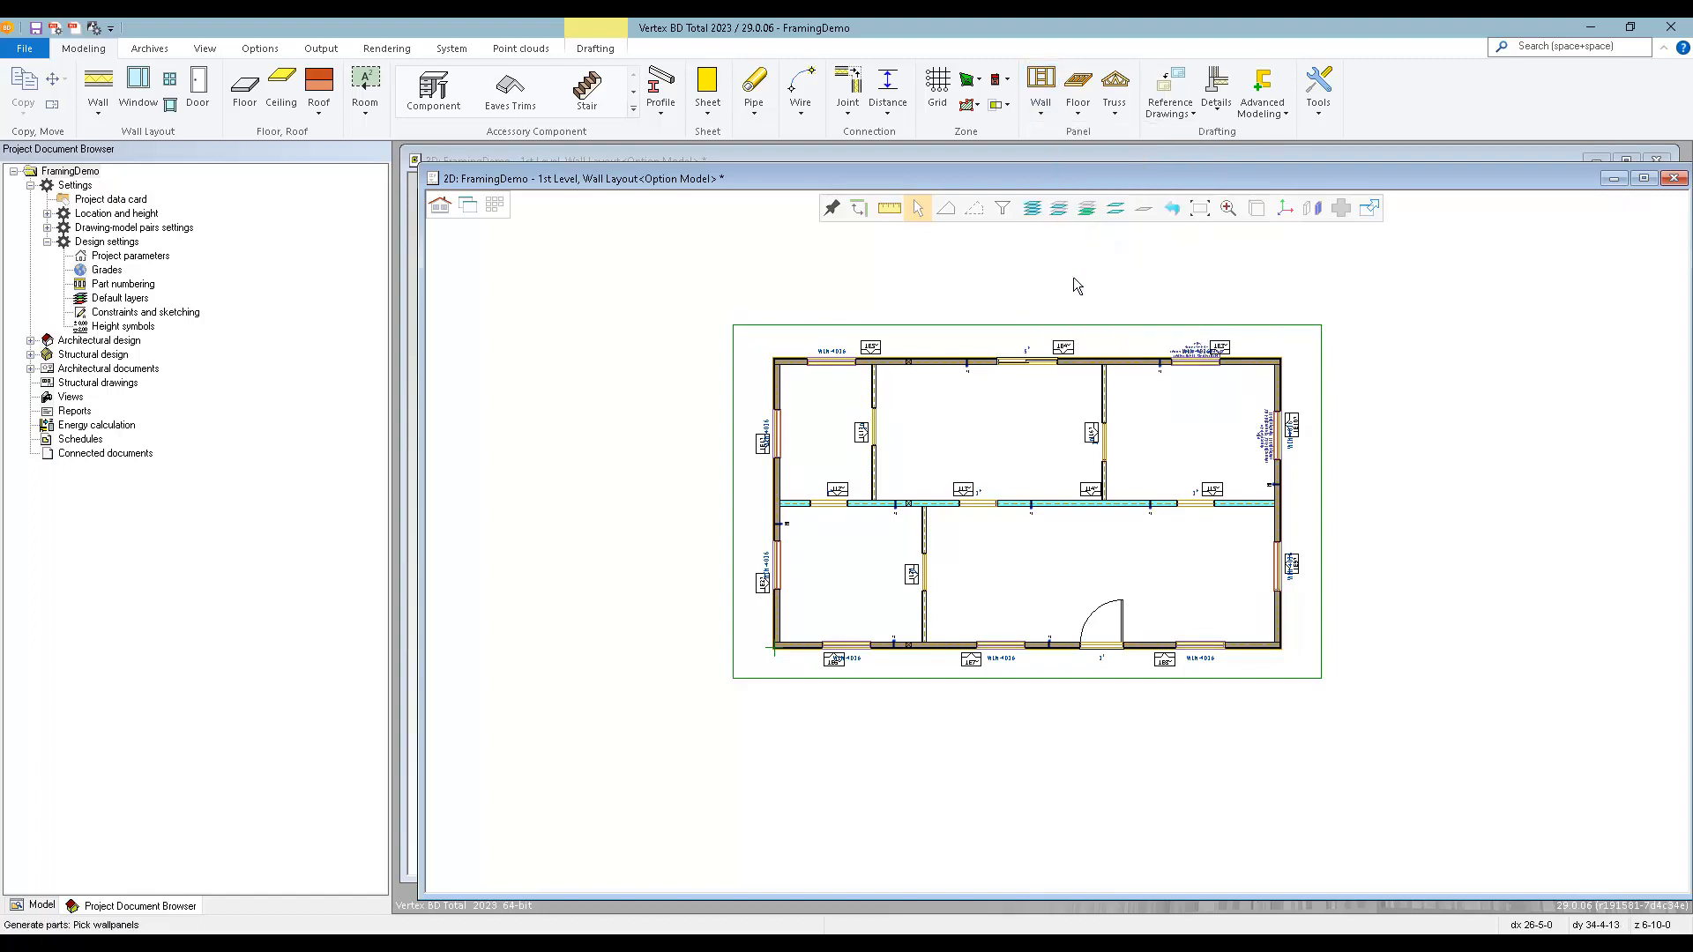
{"action": "key", "text": "ctrl+a"}
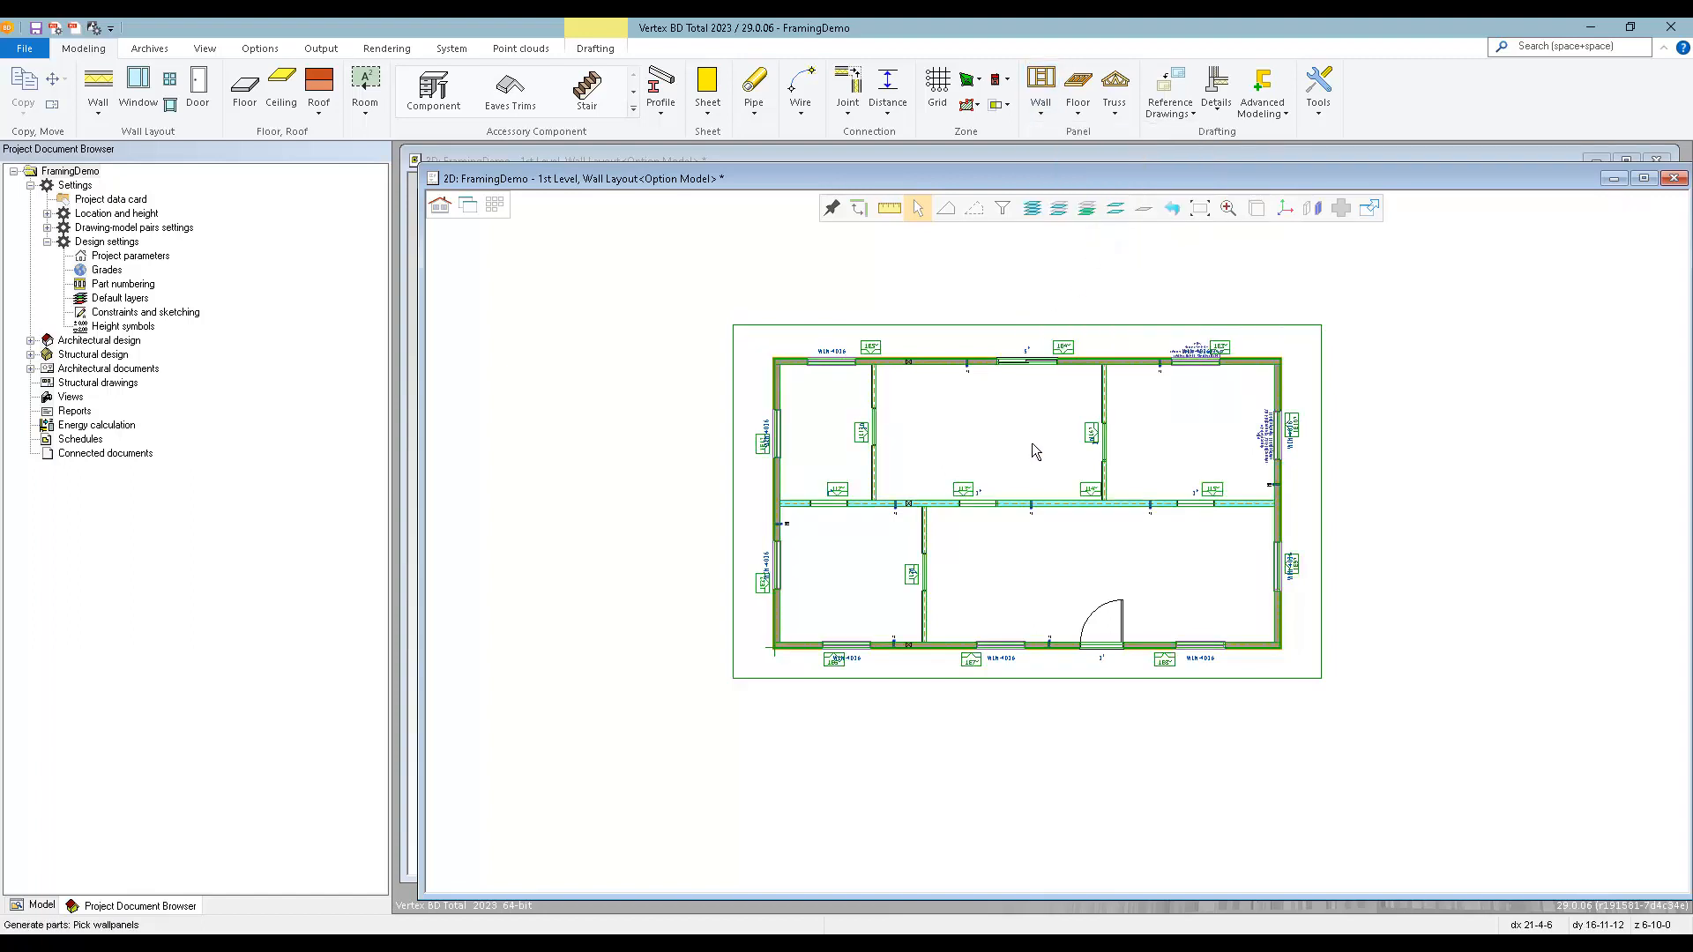
{"action": "key", "text": "Return"}
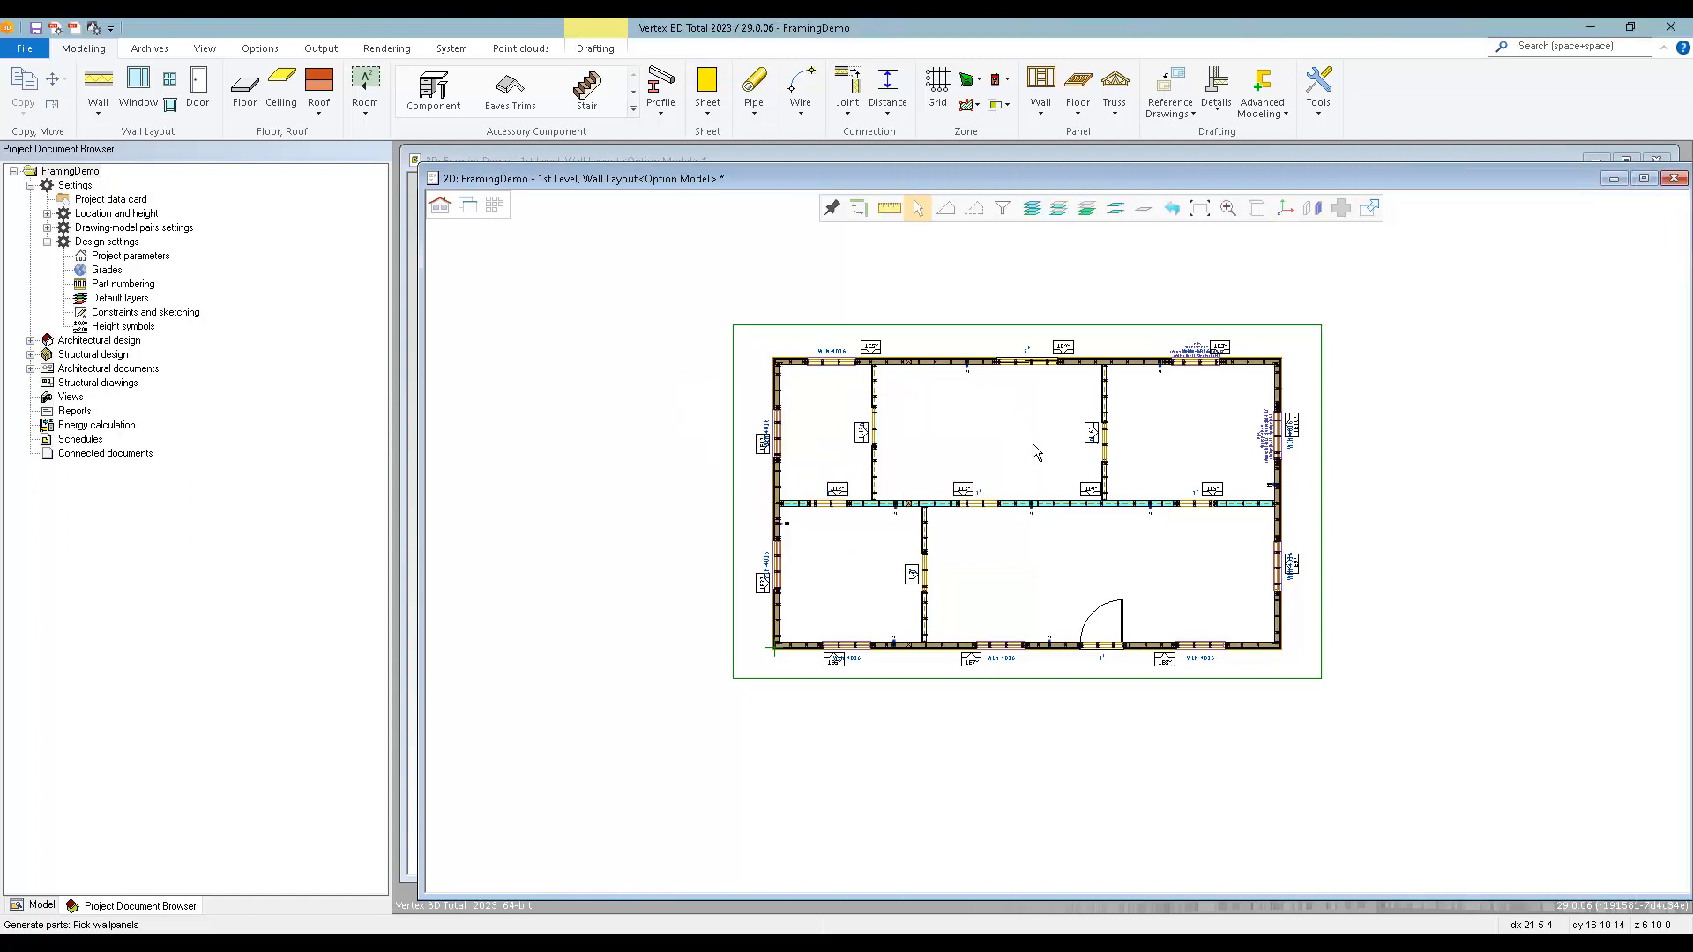
Load the 2nd-level wall layout and generate panels for all its walls with the existing panelizing settings.
{"action": "key", "text": "ctrl+o"}
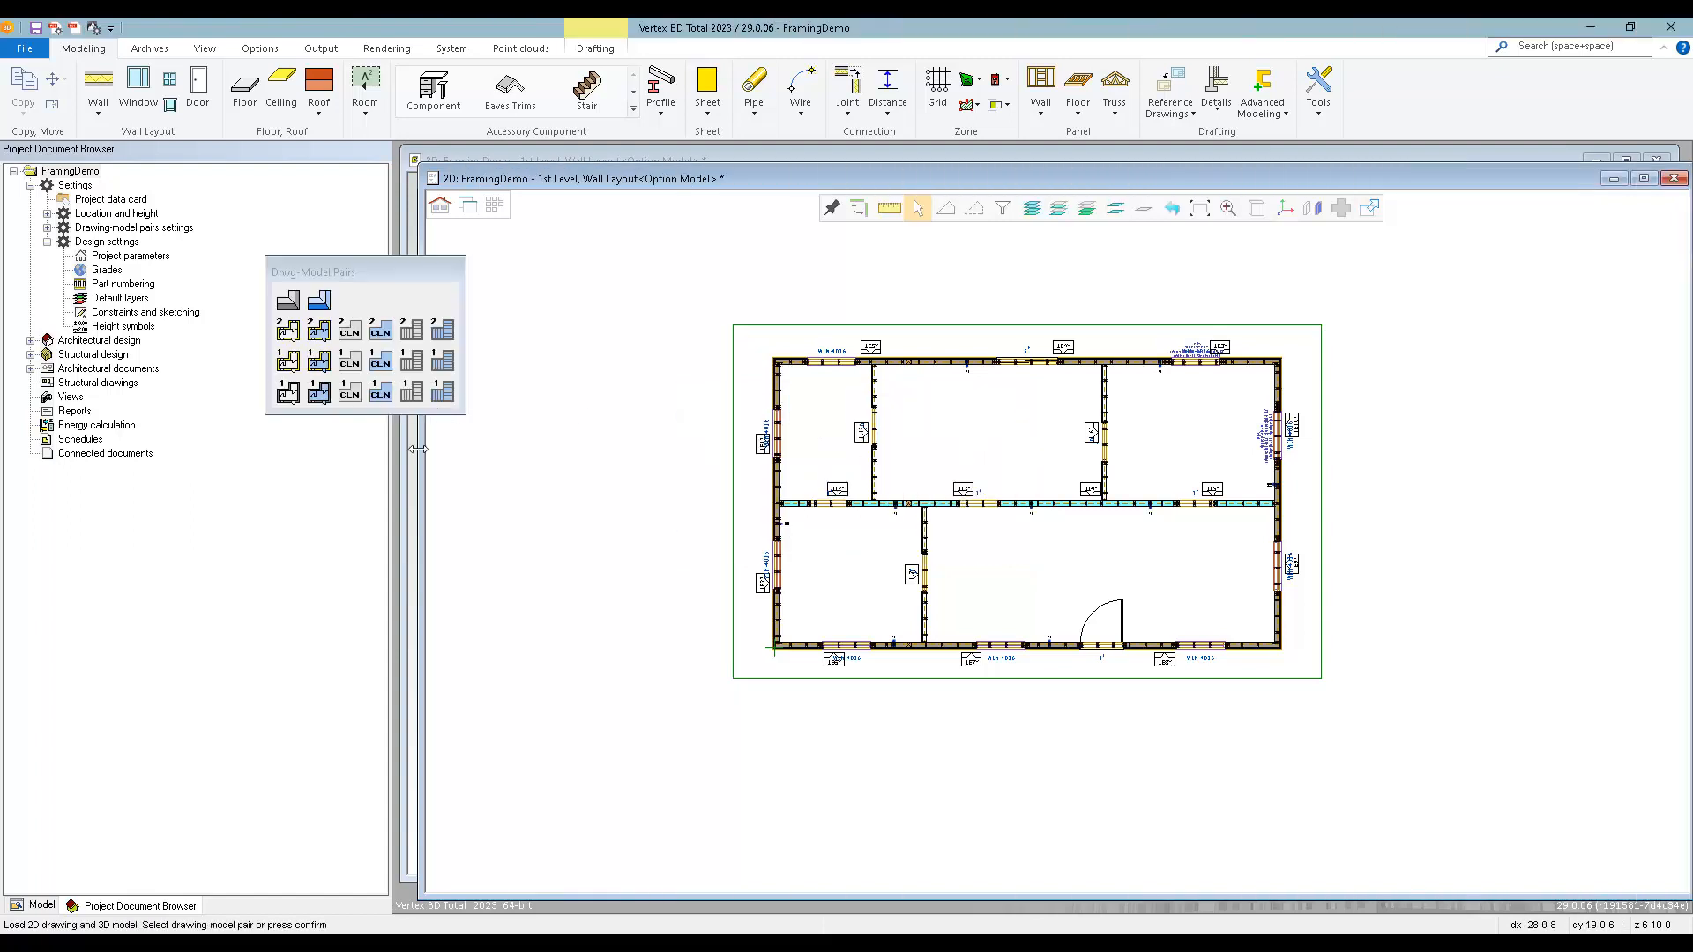
{"action": "left_click", "coordinate": [296, 330]}
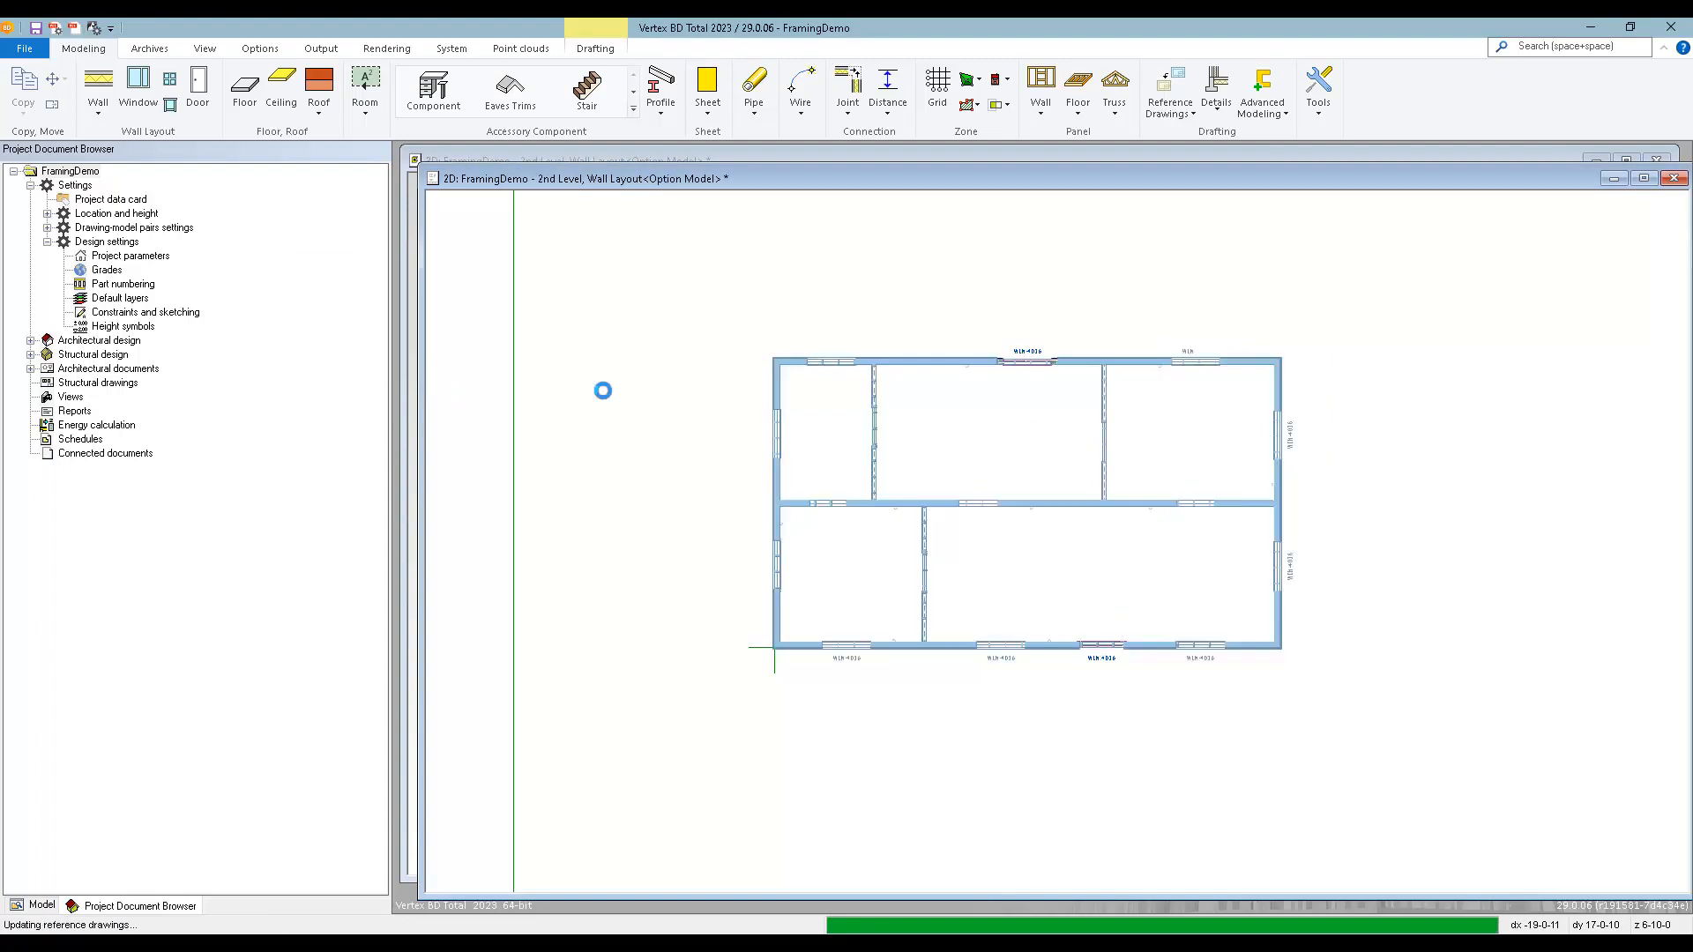
{"action": "left_click", "coordinate": [1040, 93]}
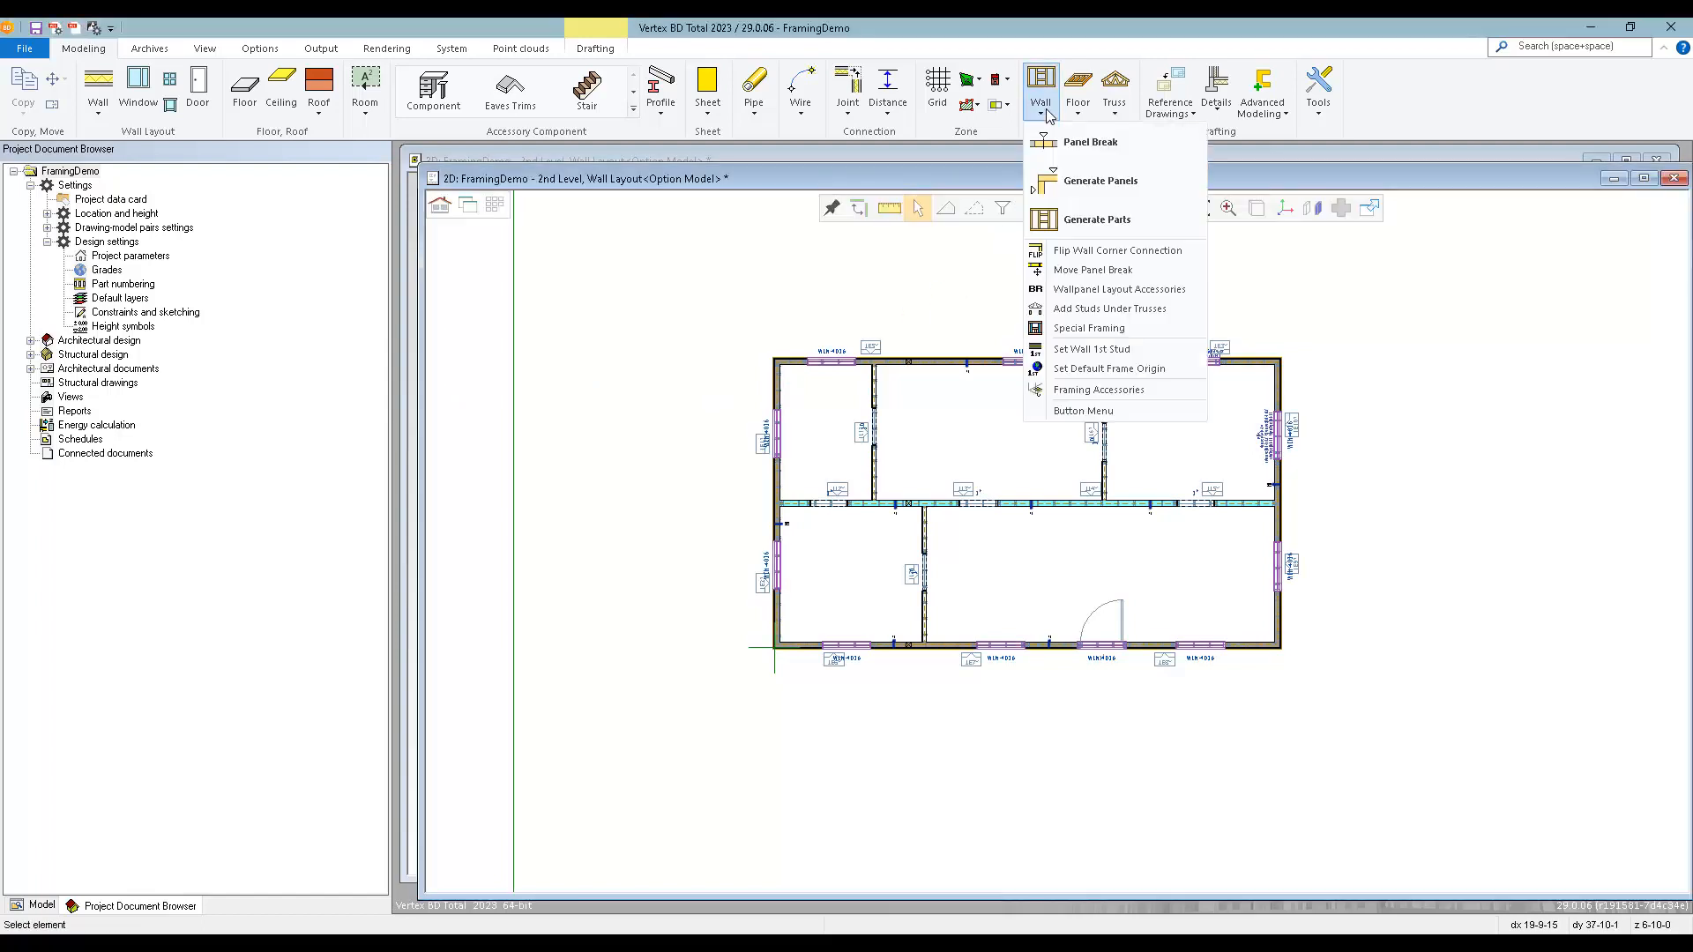
{"action": "left_click", "coordinate": [1071, 182]}
{"action": "left_click", "coordinate": [764, 516]}
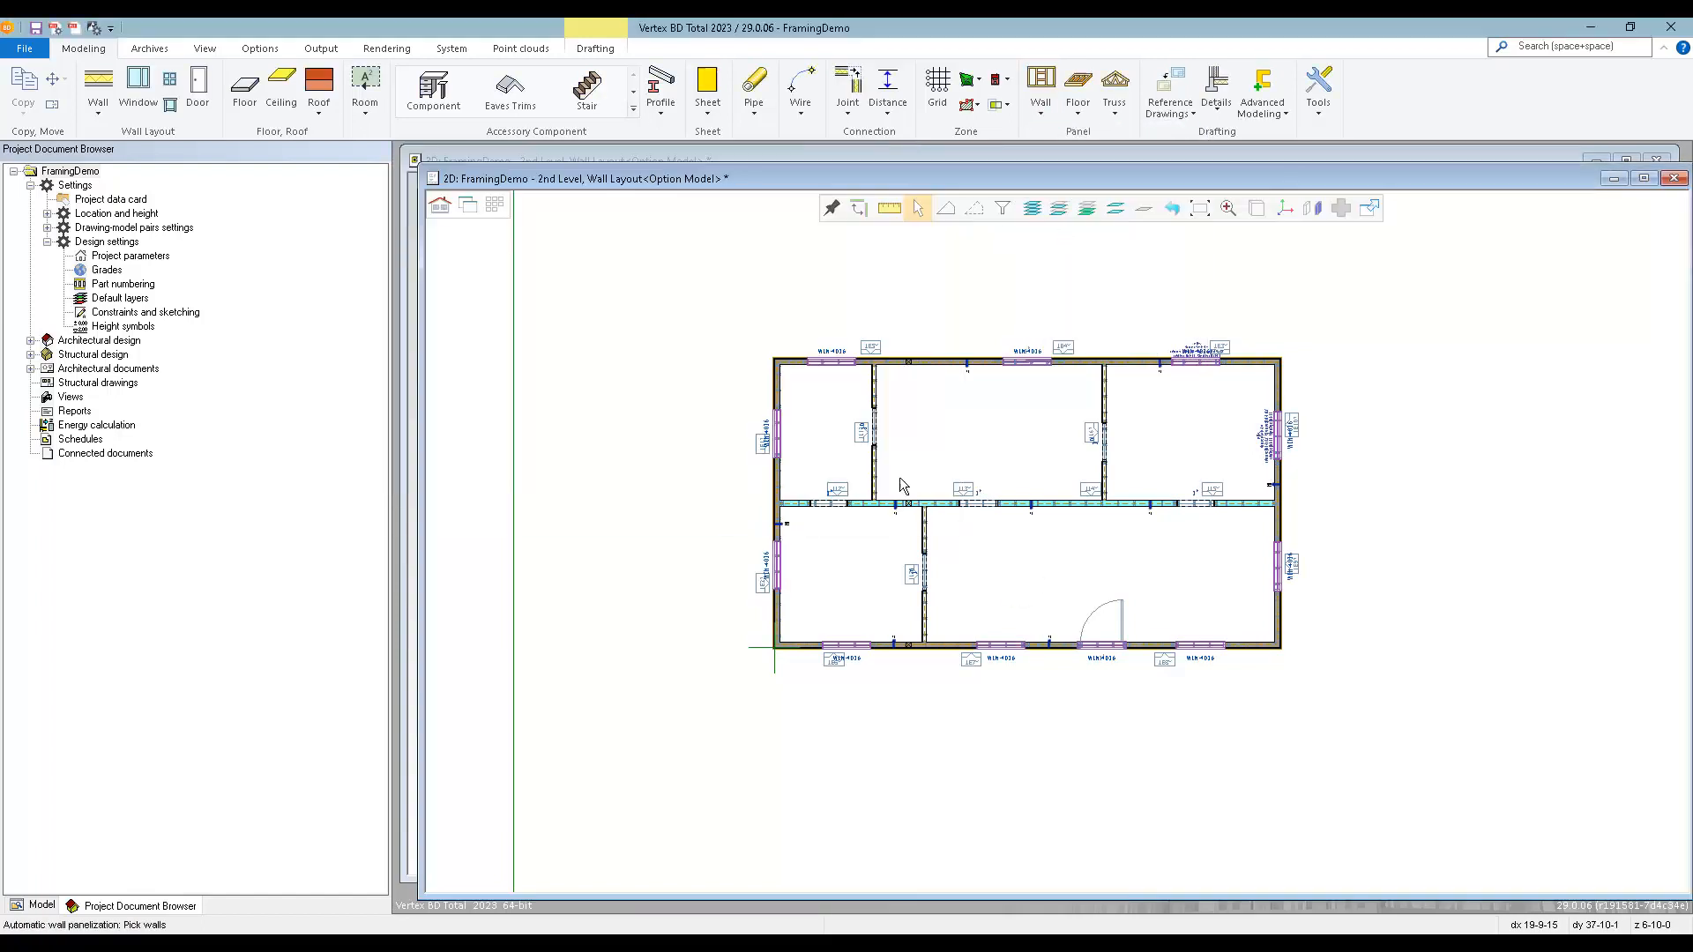
{"action": "key", "text": "ctrl+a"}
{"action": "middle_click", "coordinate": [962, 471]}
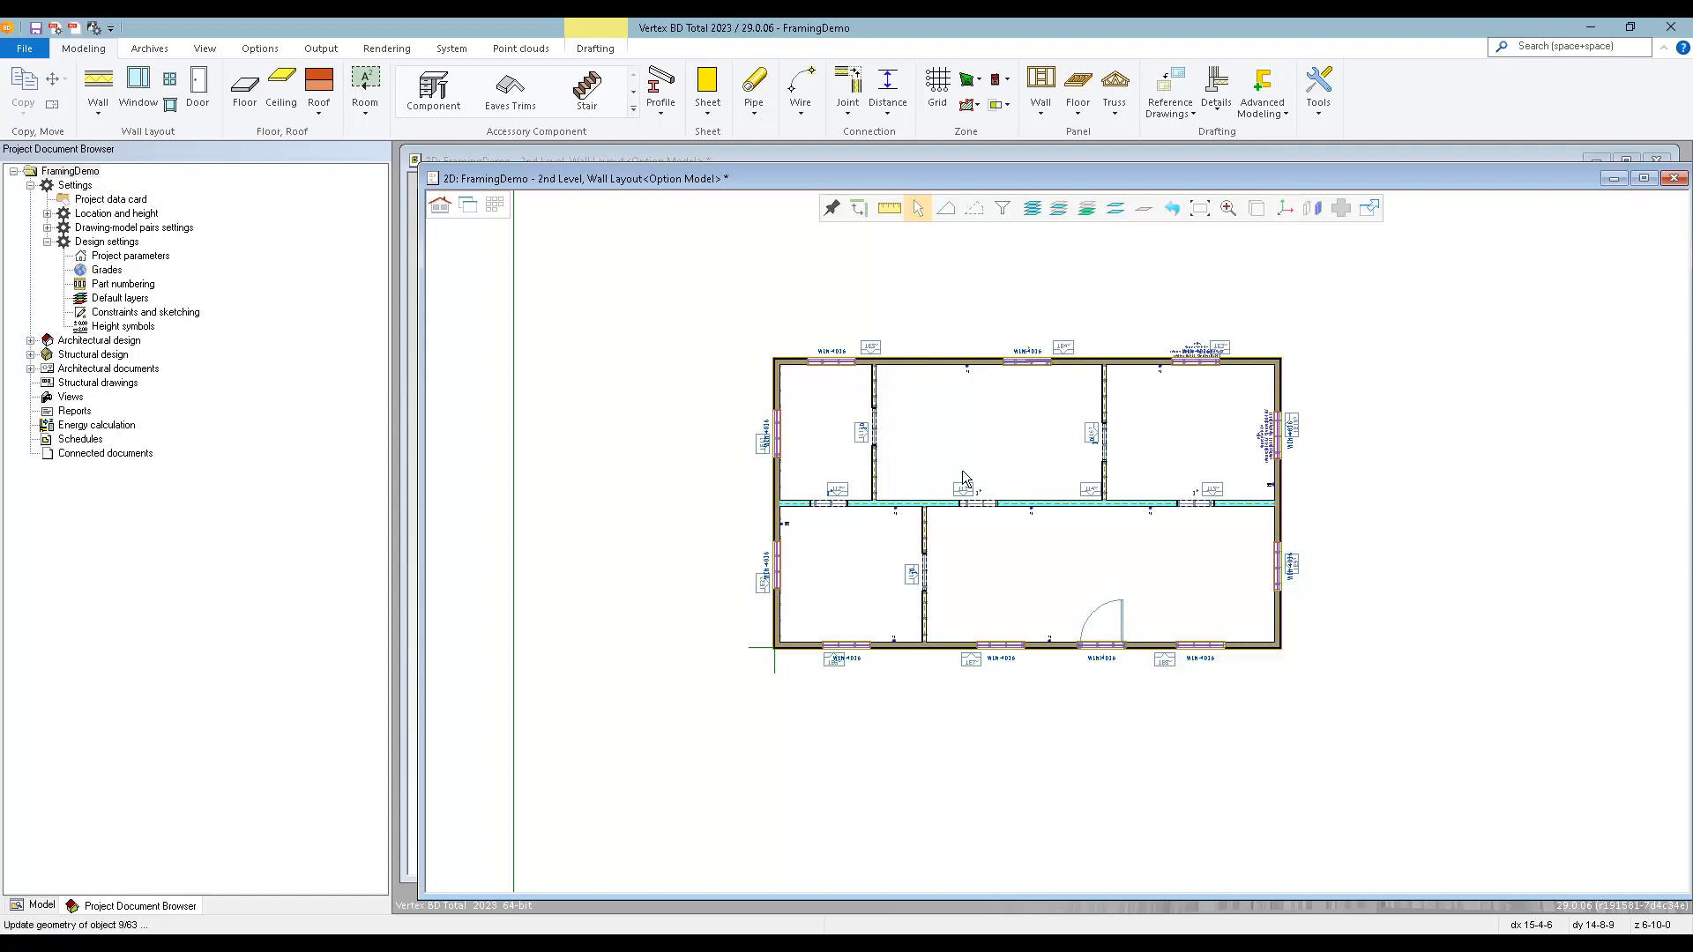
Generate the framing parts for all 2nd-level wall panels.
{"action": "left_click", "coordinate": [1041, 93]}
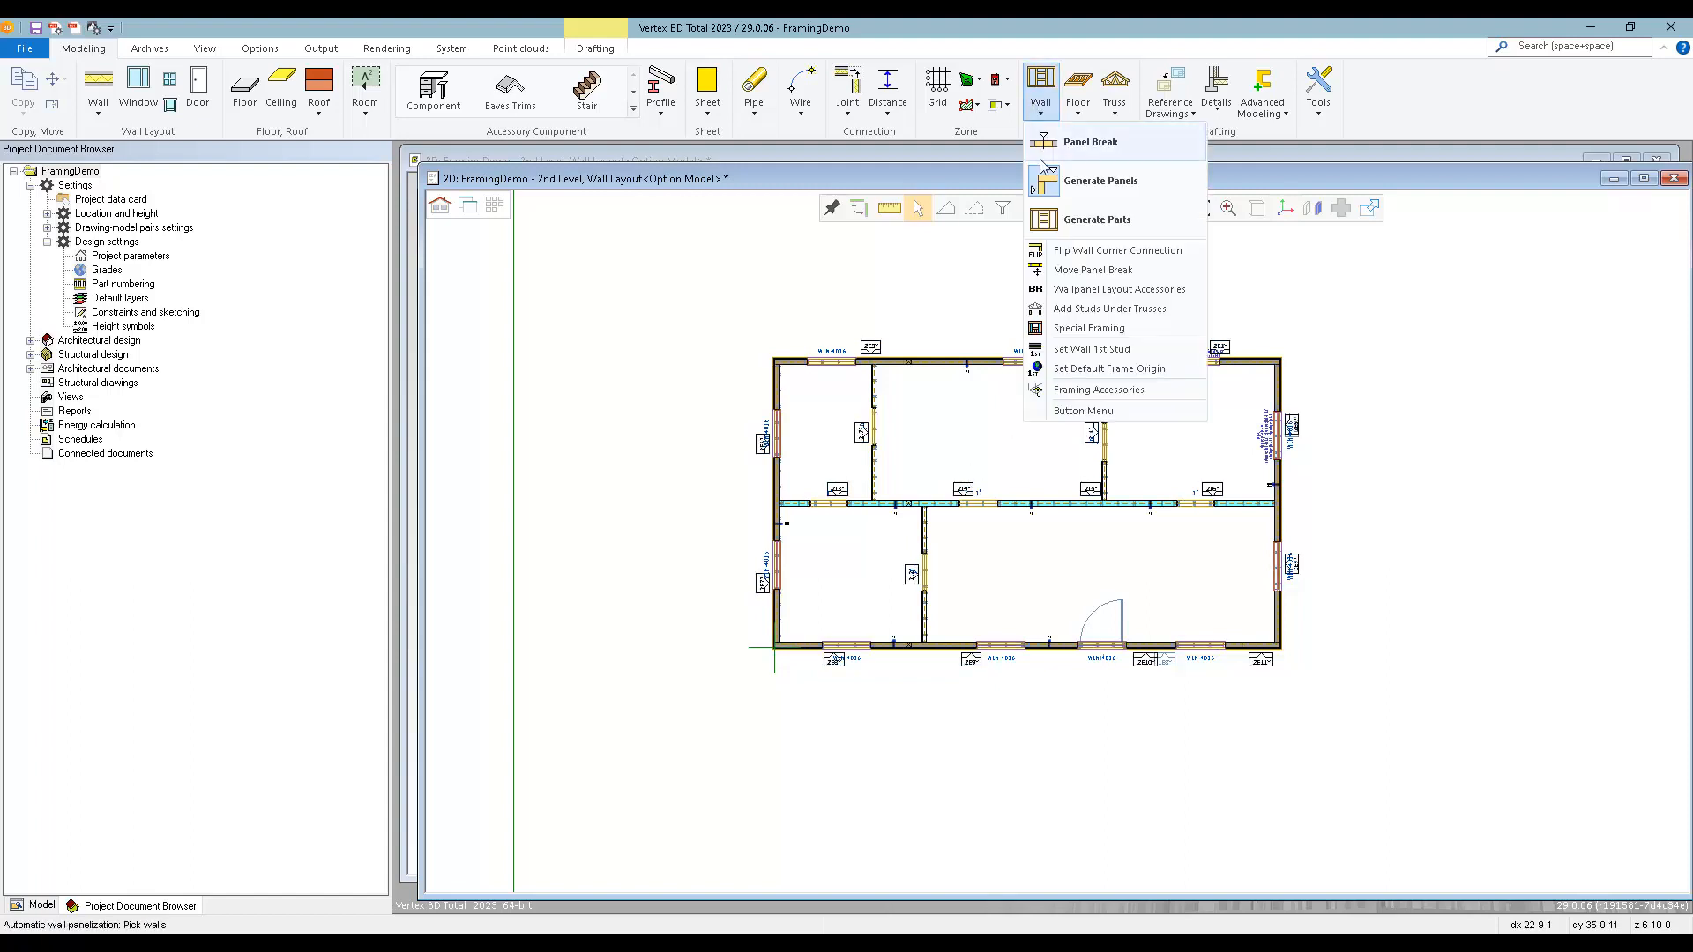
{"action": "left_click", "coordinate": [1071, 222]}
{"action": "key", "text": "ctrl+a"}
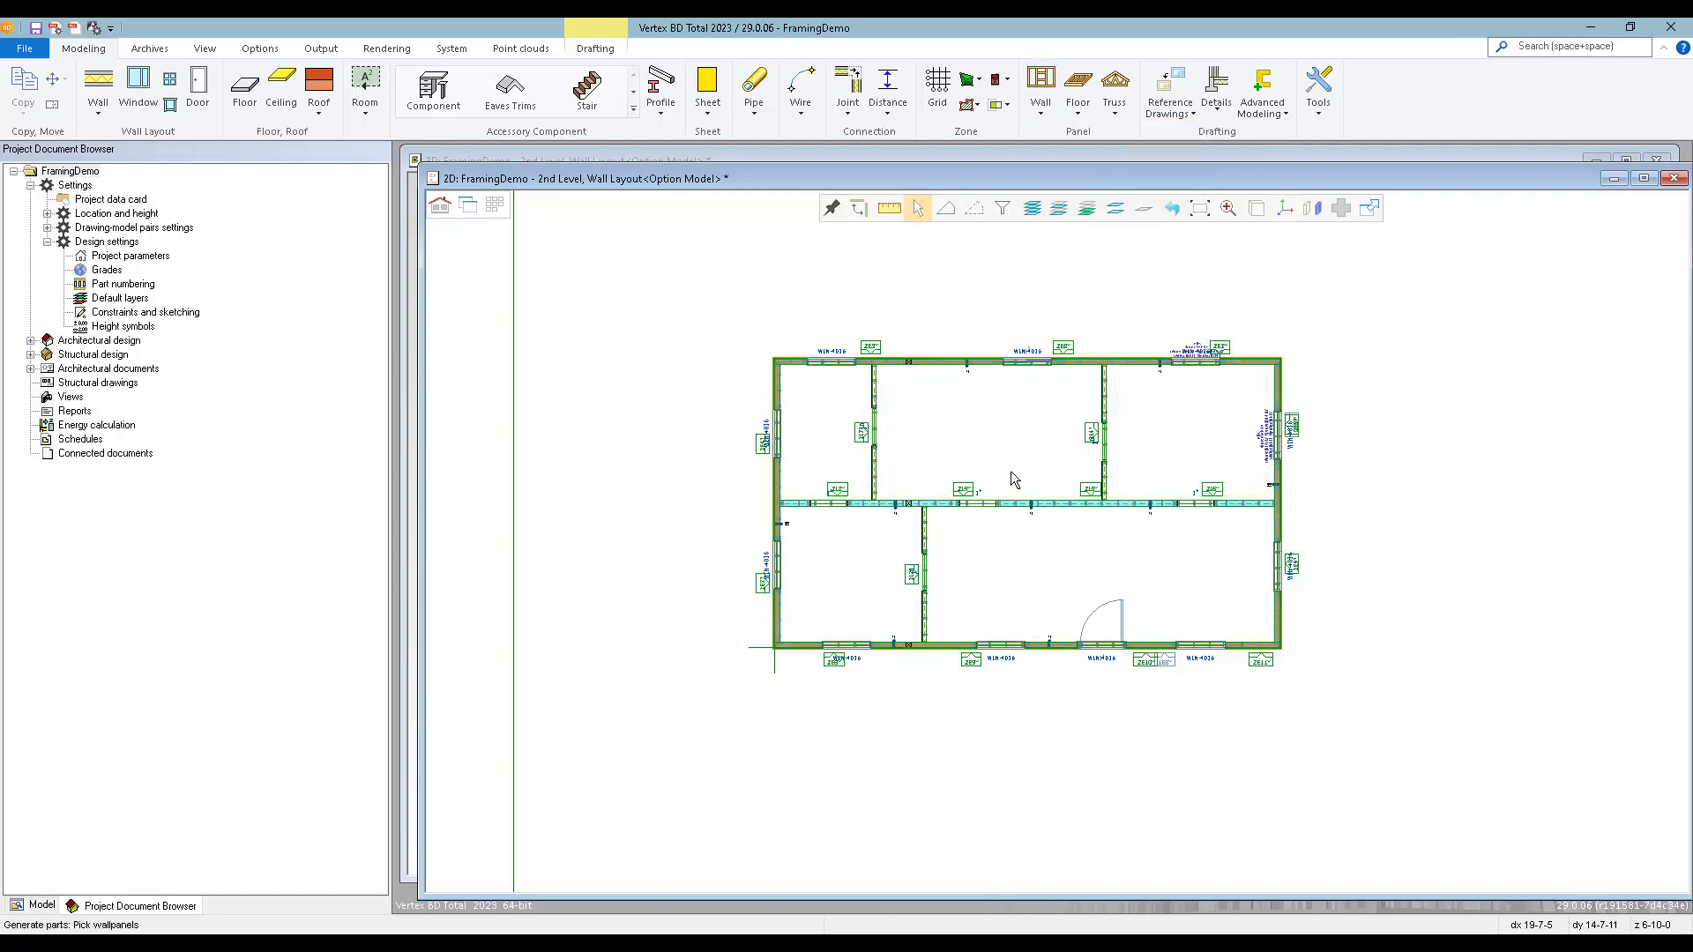
{"action": "middle_click", "coordinate": [1010, 473]}
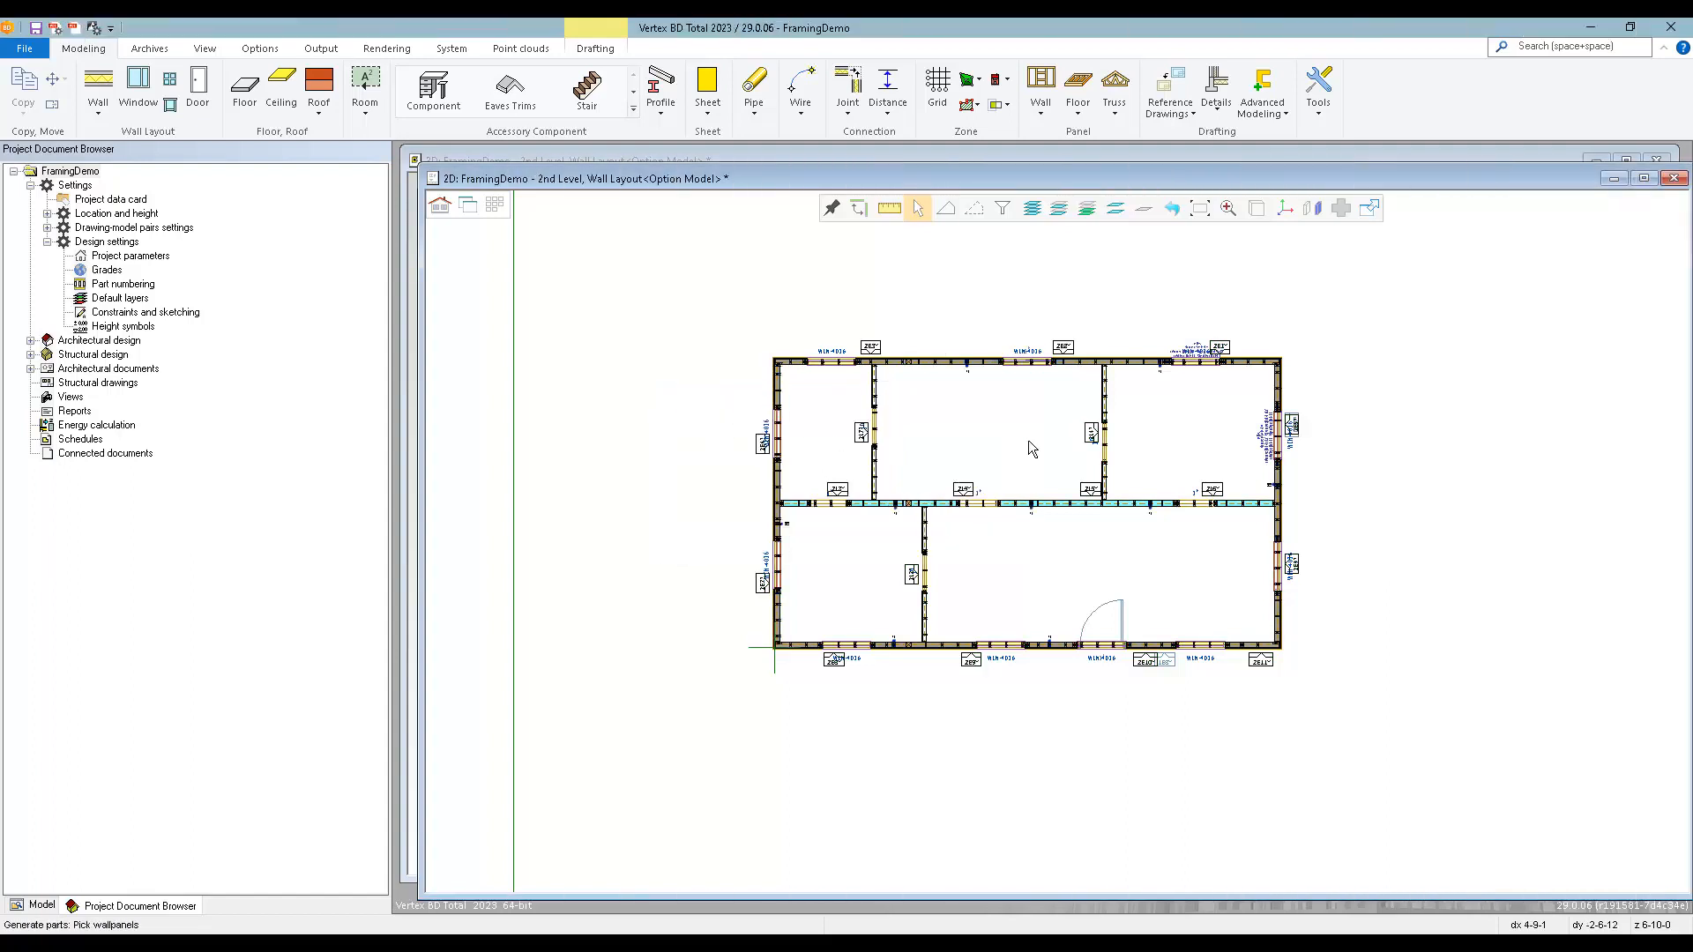
Switch to the 3D model, change to the 2nd-level wall framing model and examine the framing of both levels up close.
{"action": "key", "text": "ctrl+Tab"}
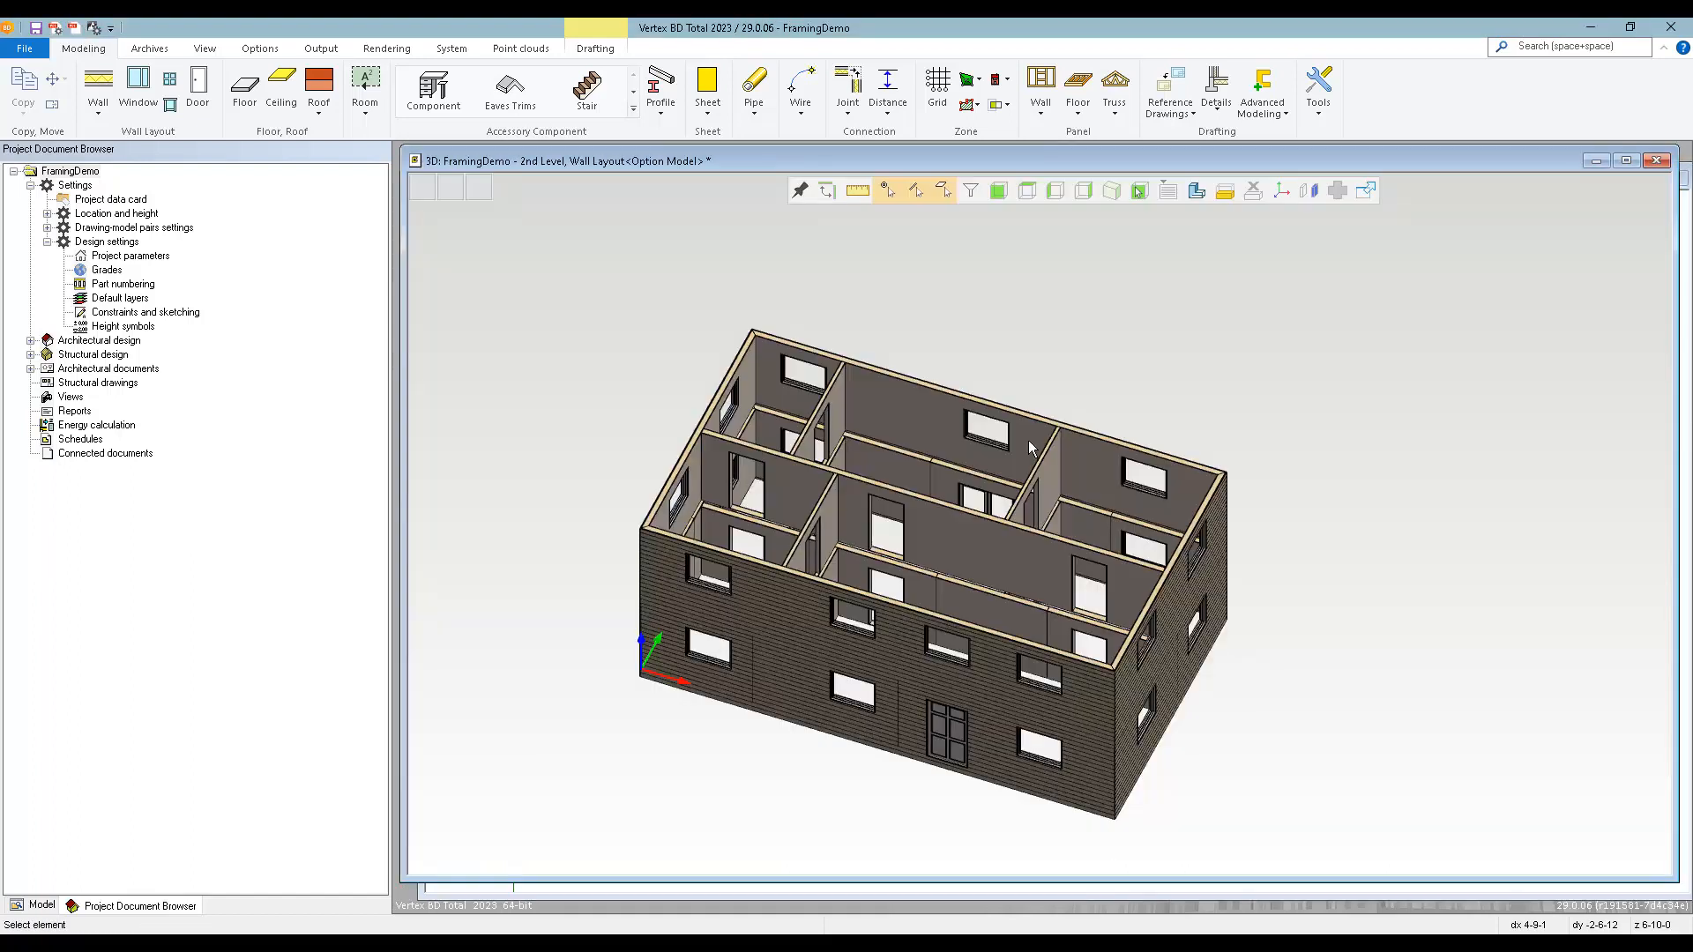
{"action": "middle_click_drag", "start_coordinate": [887, 666], "coordinate": [864, 624]}
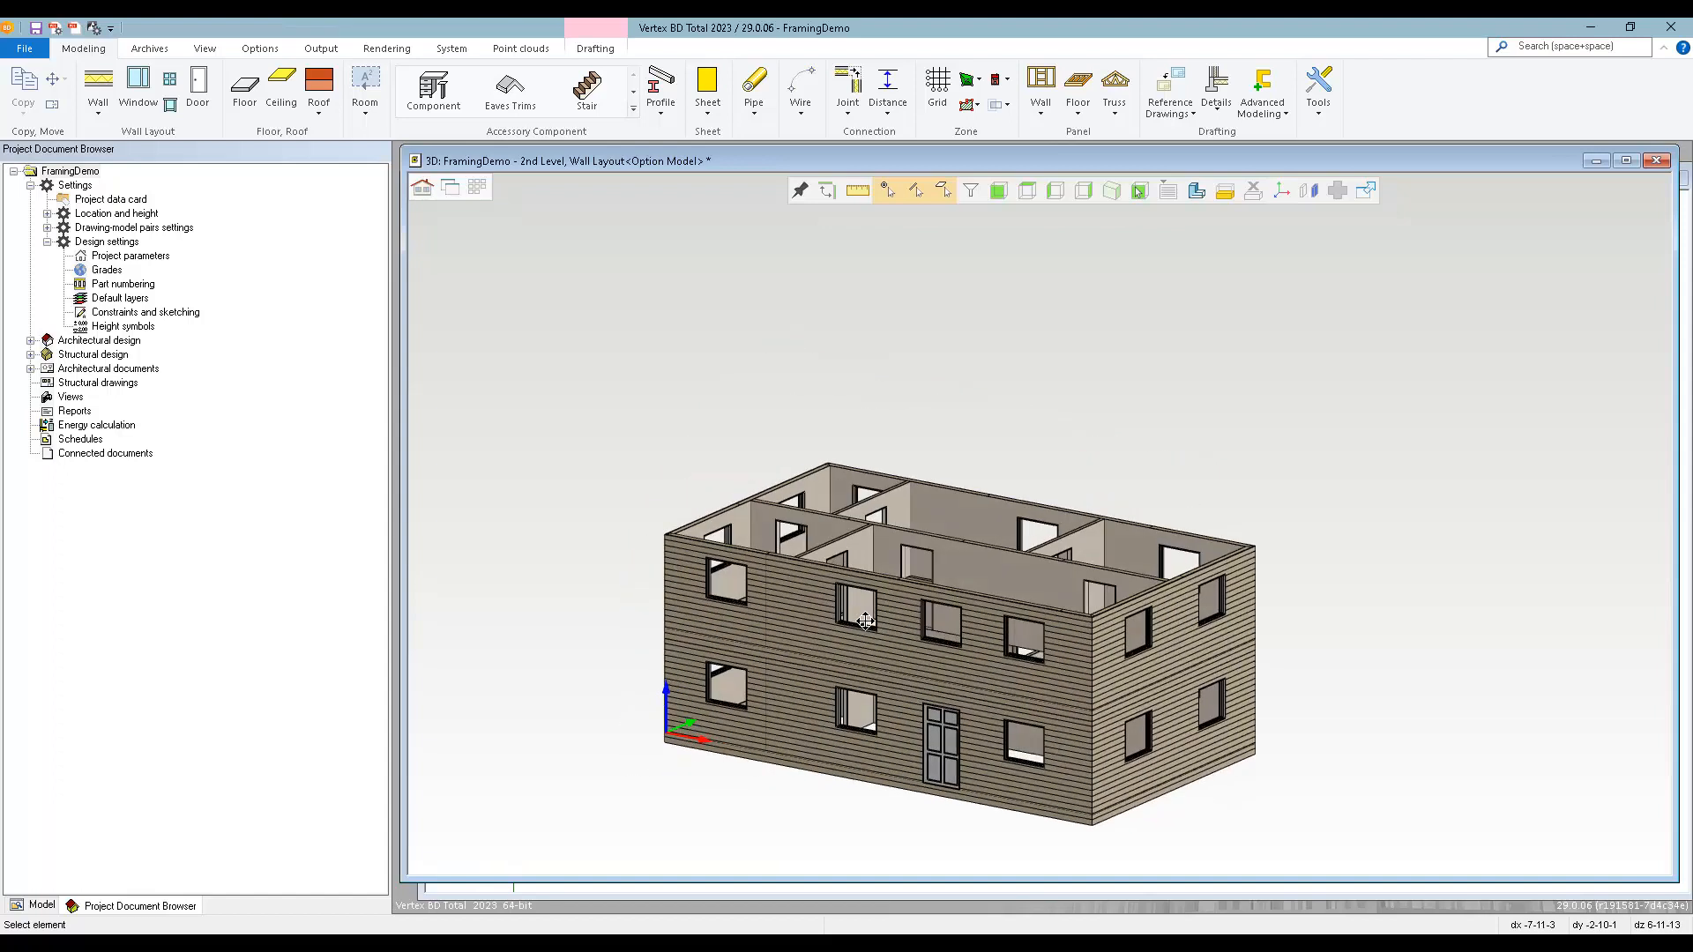
{"action": "left_click", "coordinate": [423, 189]}
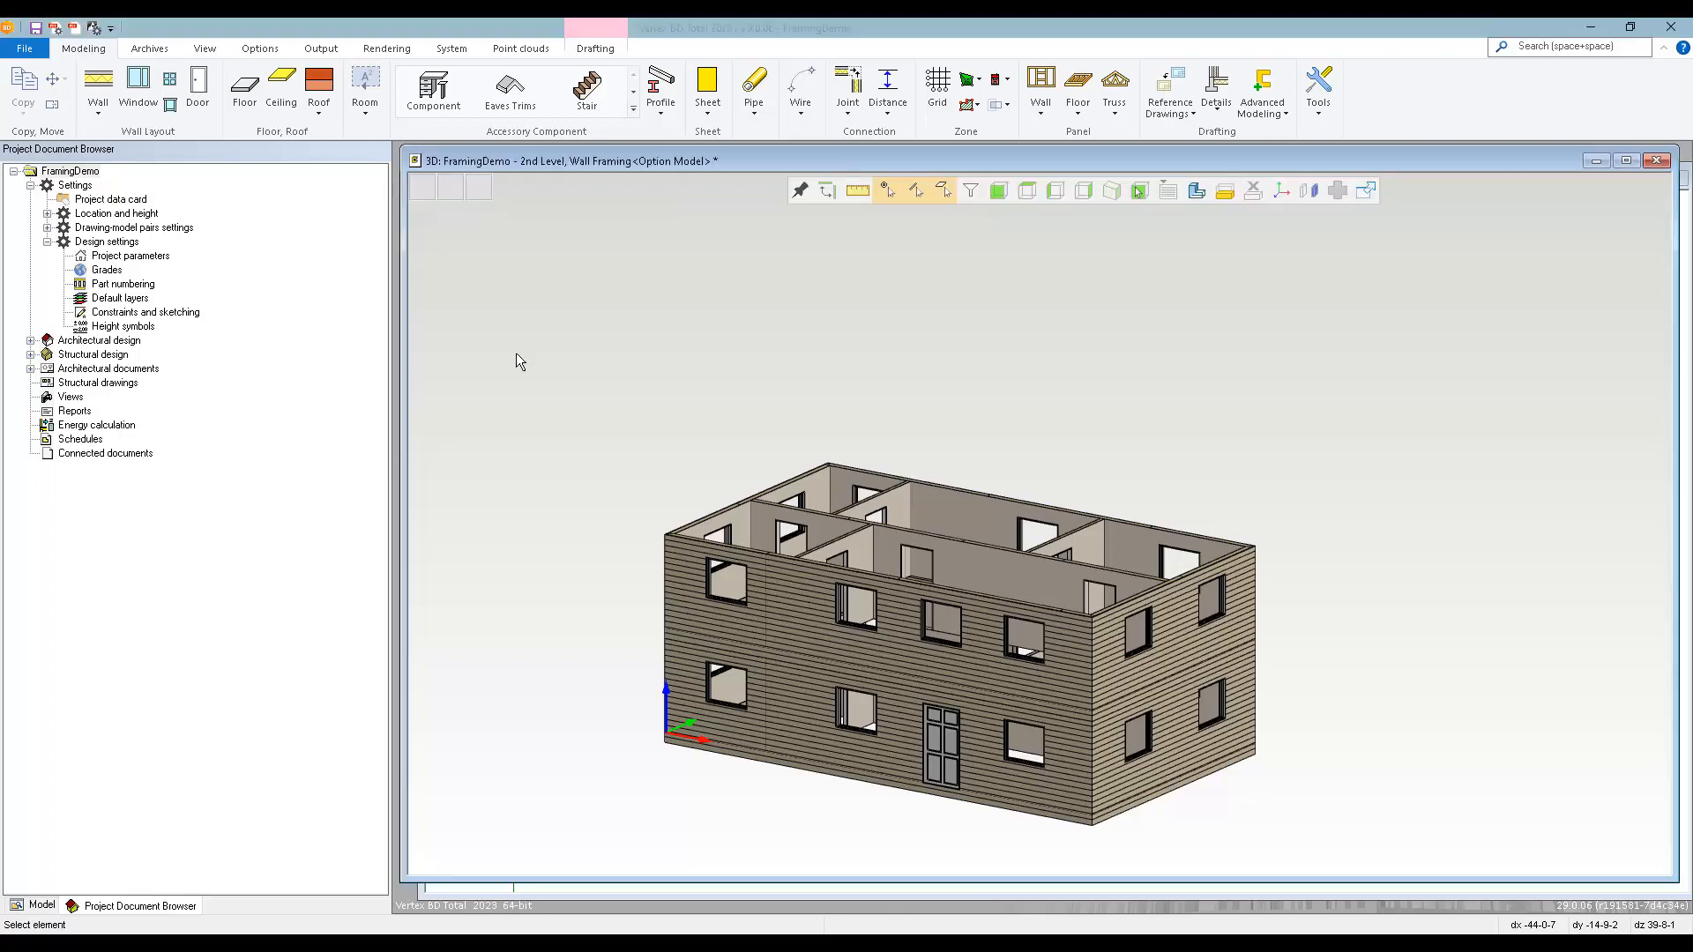
{"action": "scroll", "coordinate": [887, 606], "scroll_direction": "up", "scroll_amount": 6}
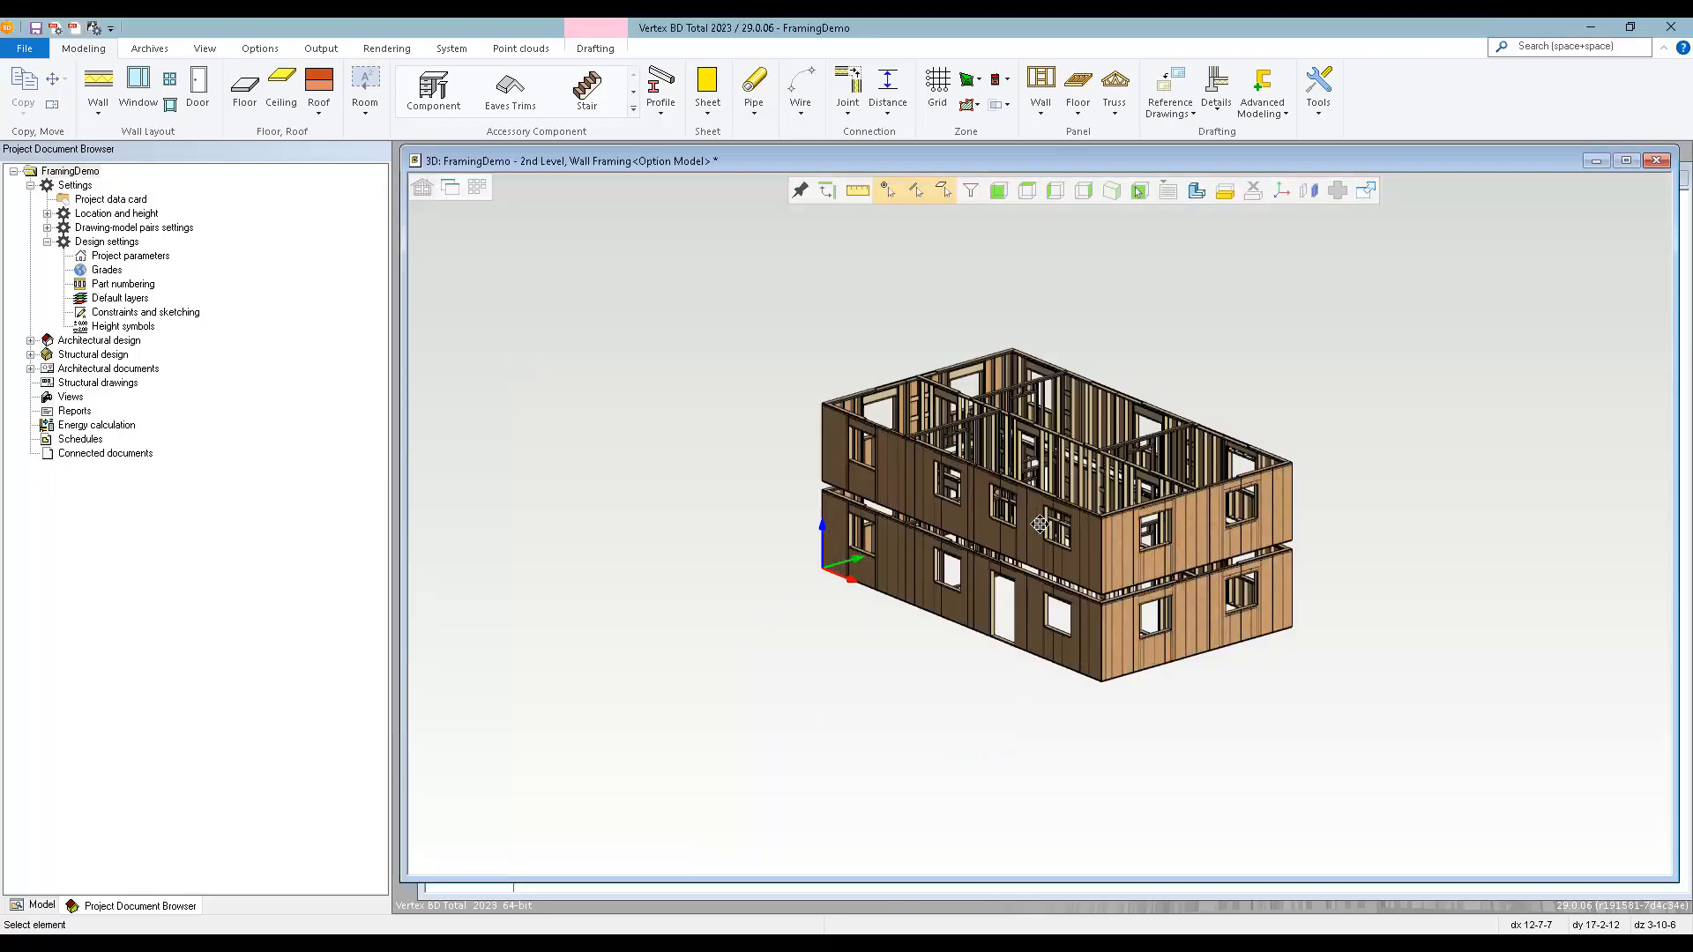
{"action": "scroll", "coordinate": [1081, 499], "scroll_direction": "up", "scroll_amount": 5}
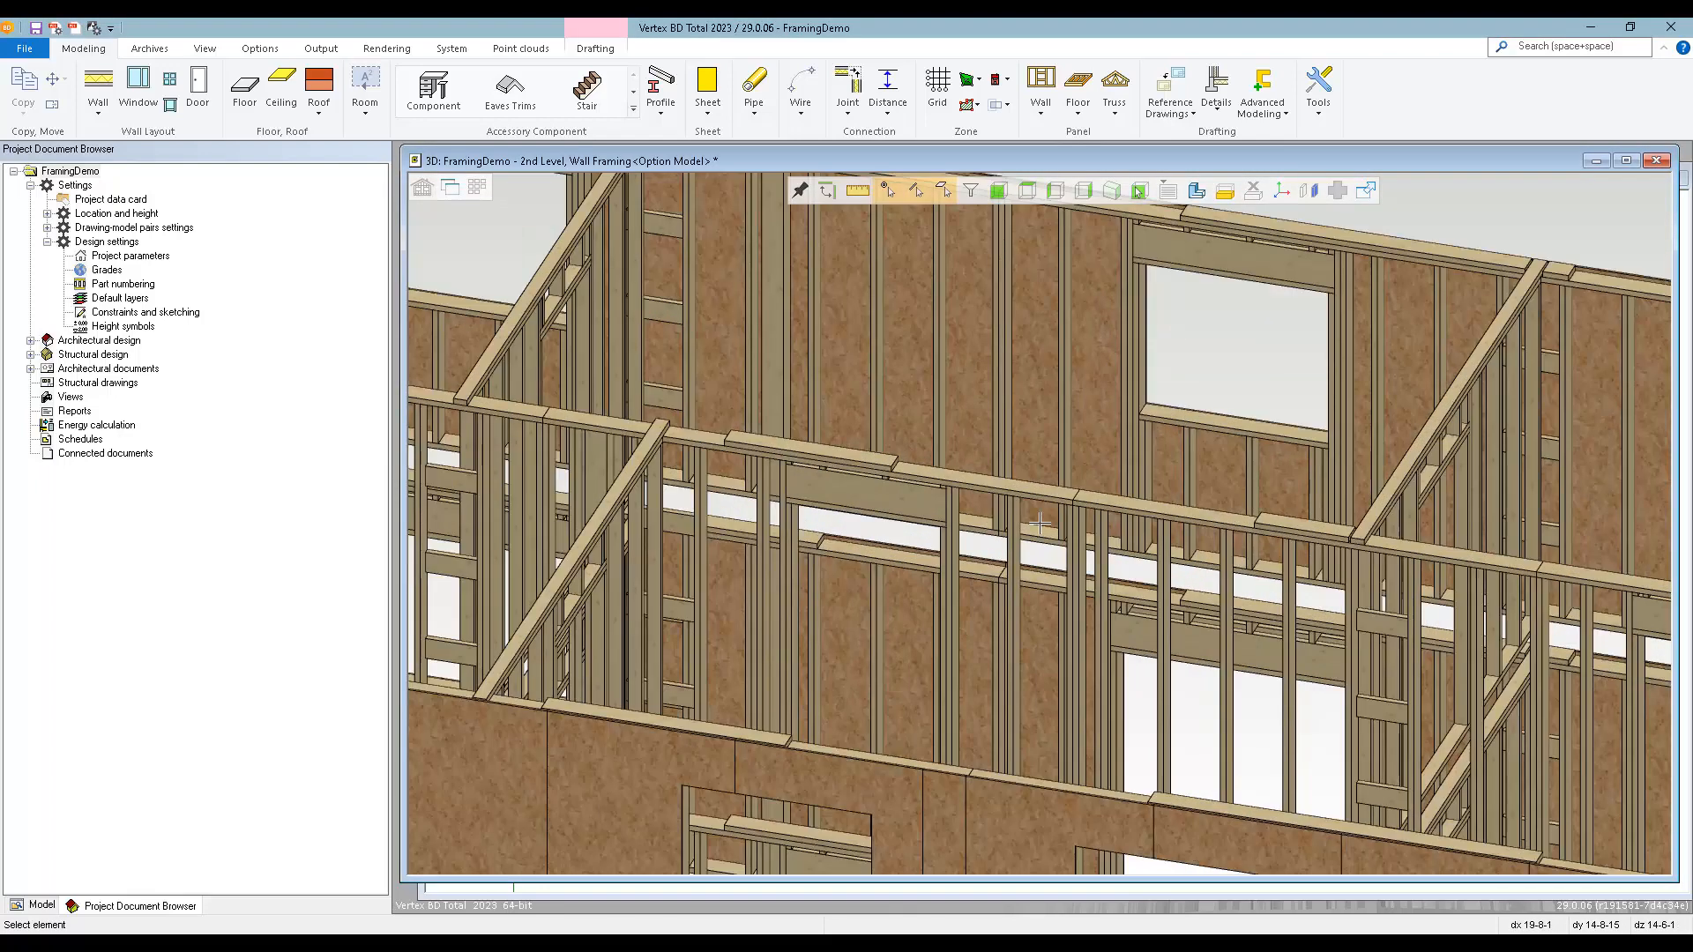
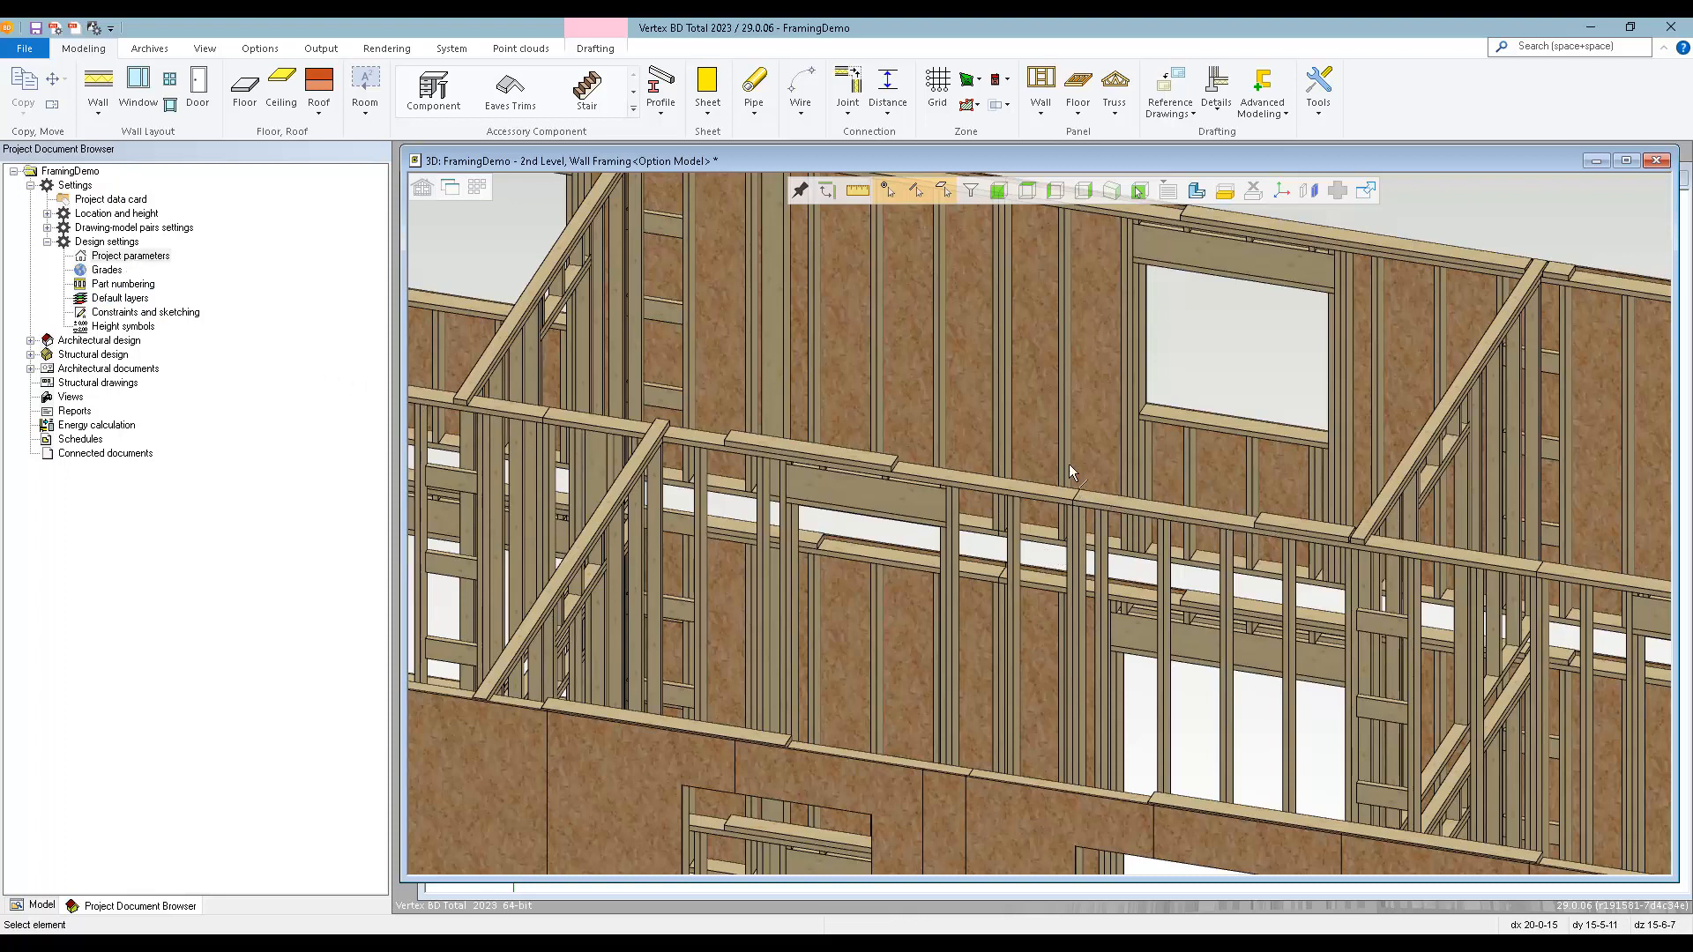
Switch to the 2D 2nd-level framing plan and set up Holdown Anchors with SIMPSON_HTT5 from HOLDDOWN_SYS and 20 fasteners per stud.
{"action": "scroll", "coordinate": [1067, 564], "scroll_direction": "down", "scroll_amount": 8}
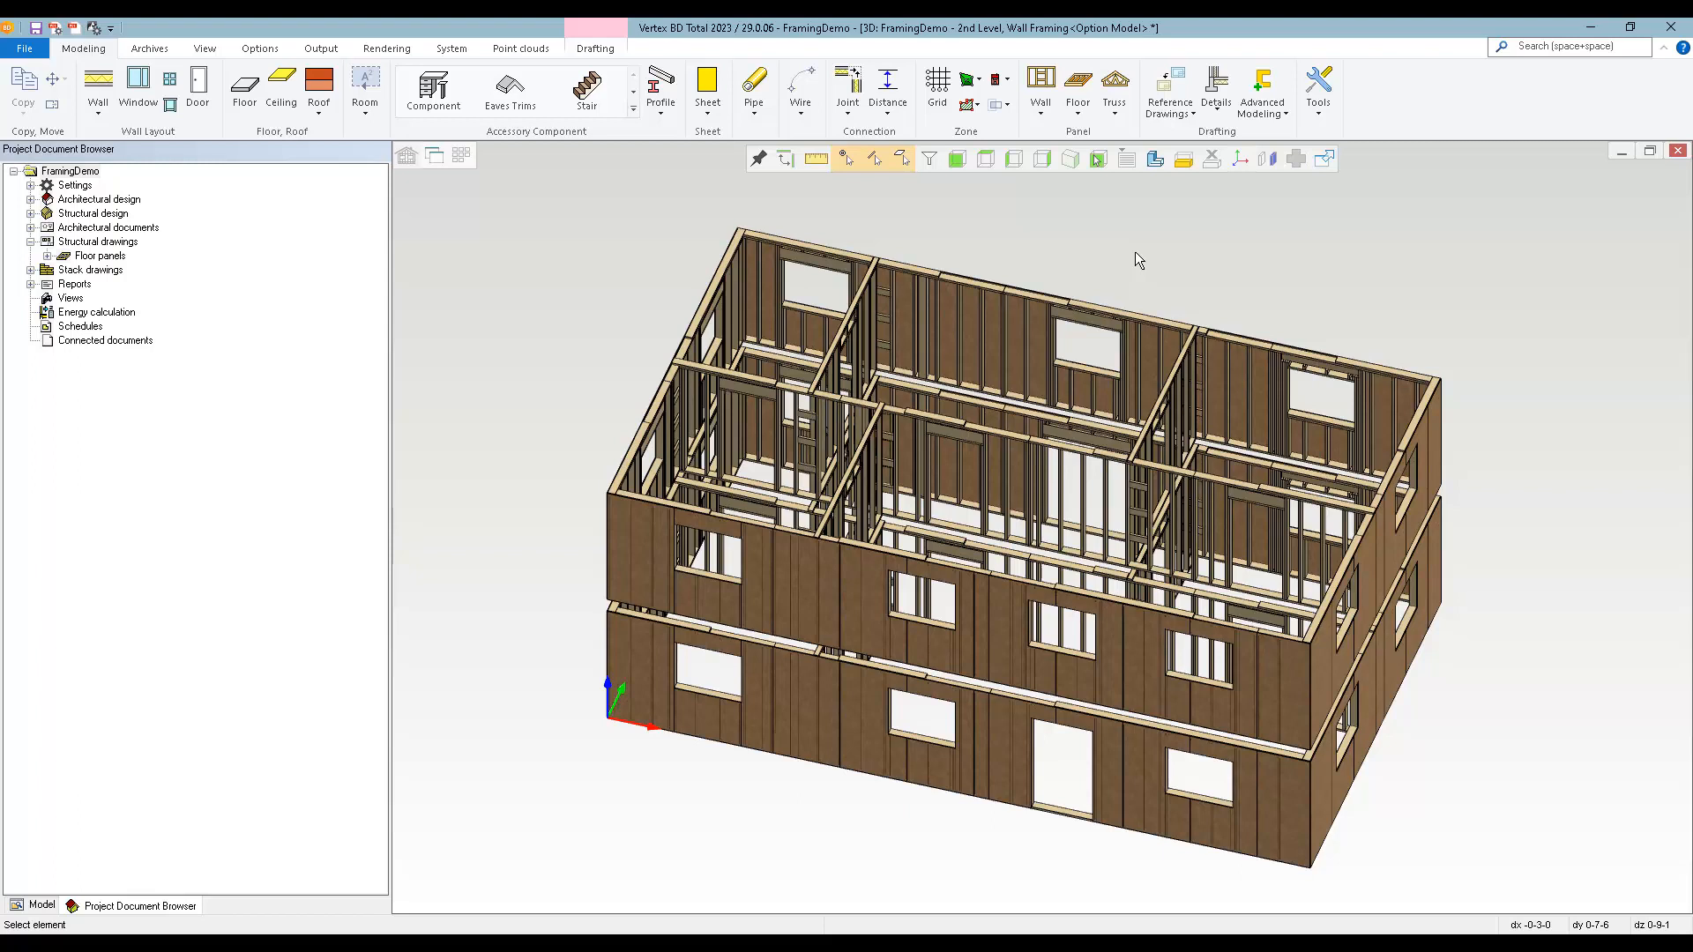
{"action": "key", "text": "ctrl+Tab"}
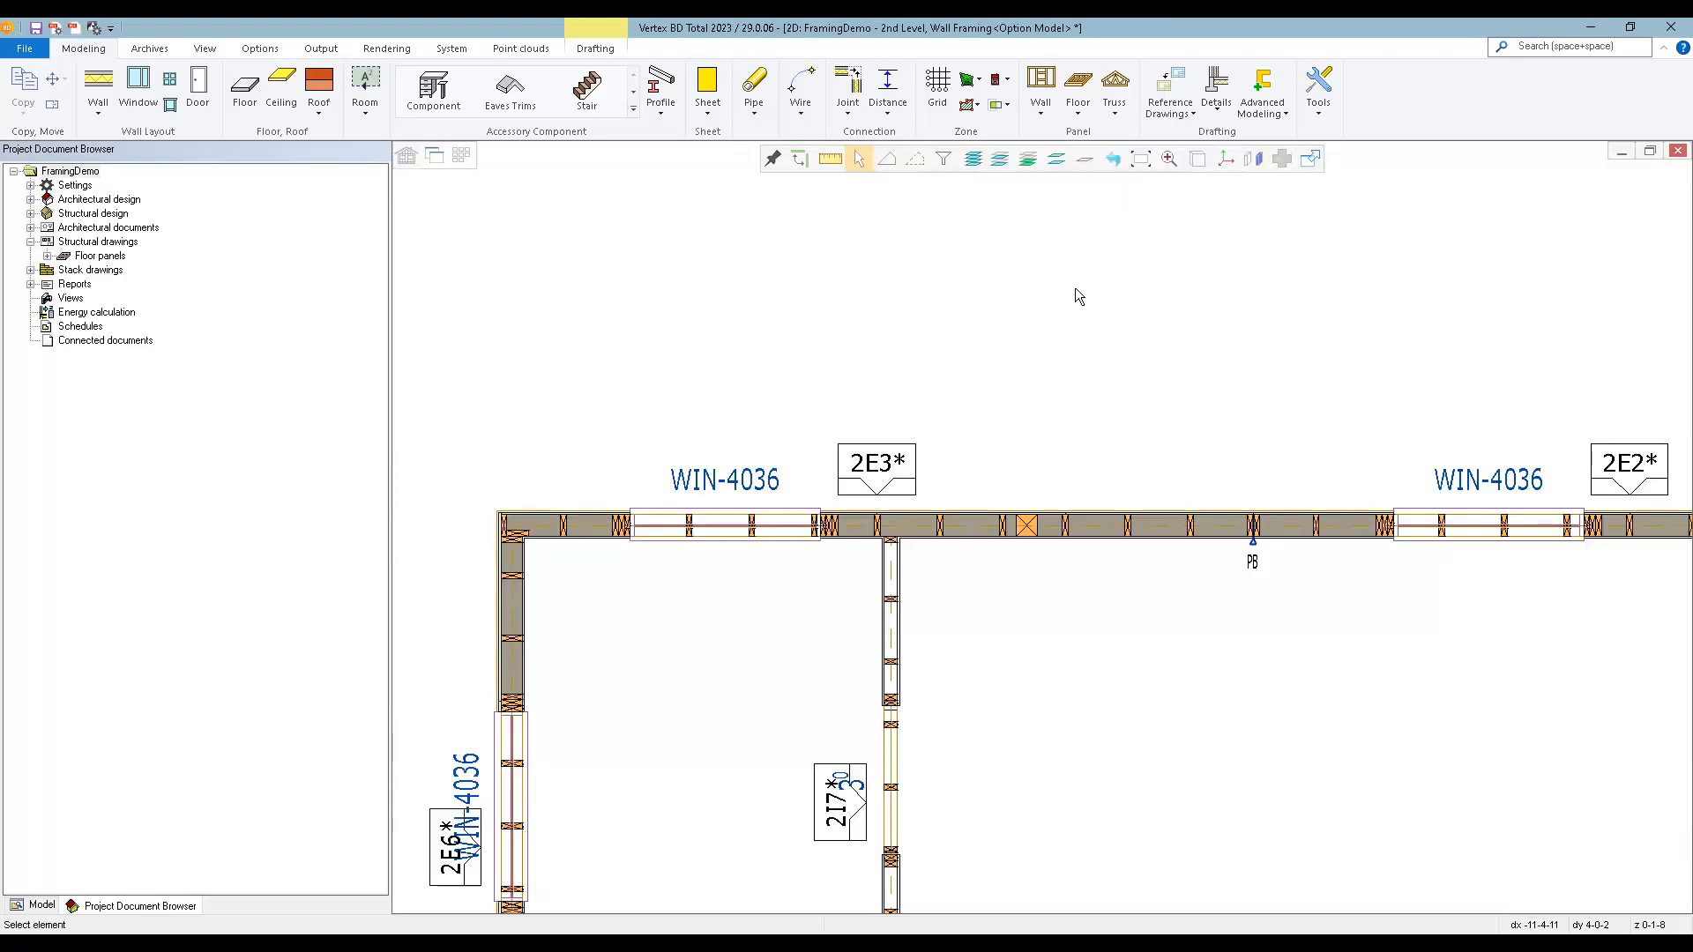
{"action": "left_click", "coordinate": [1040, 93]}
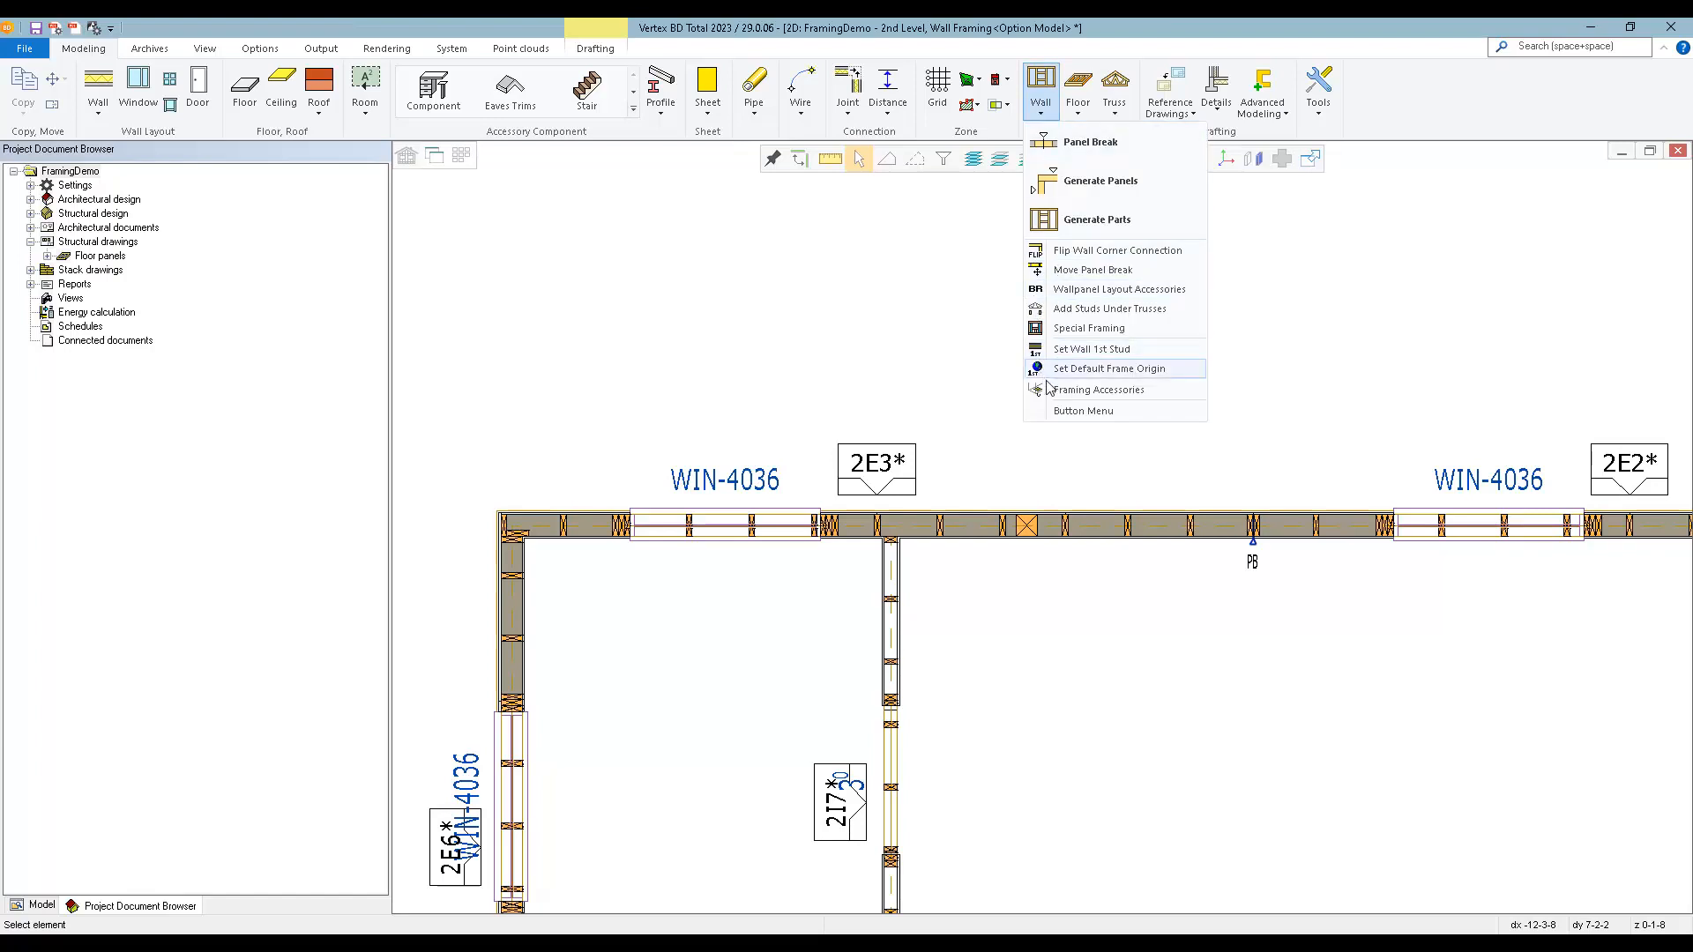
{"action": "left_click", "coordinate": [1082, 392]}
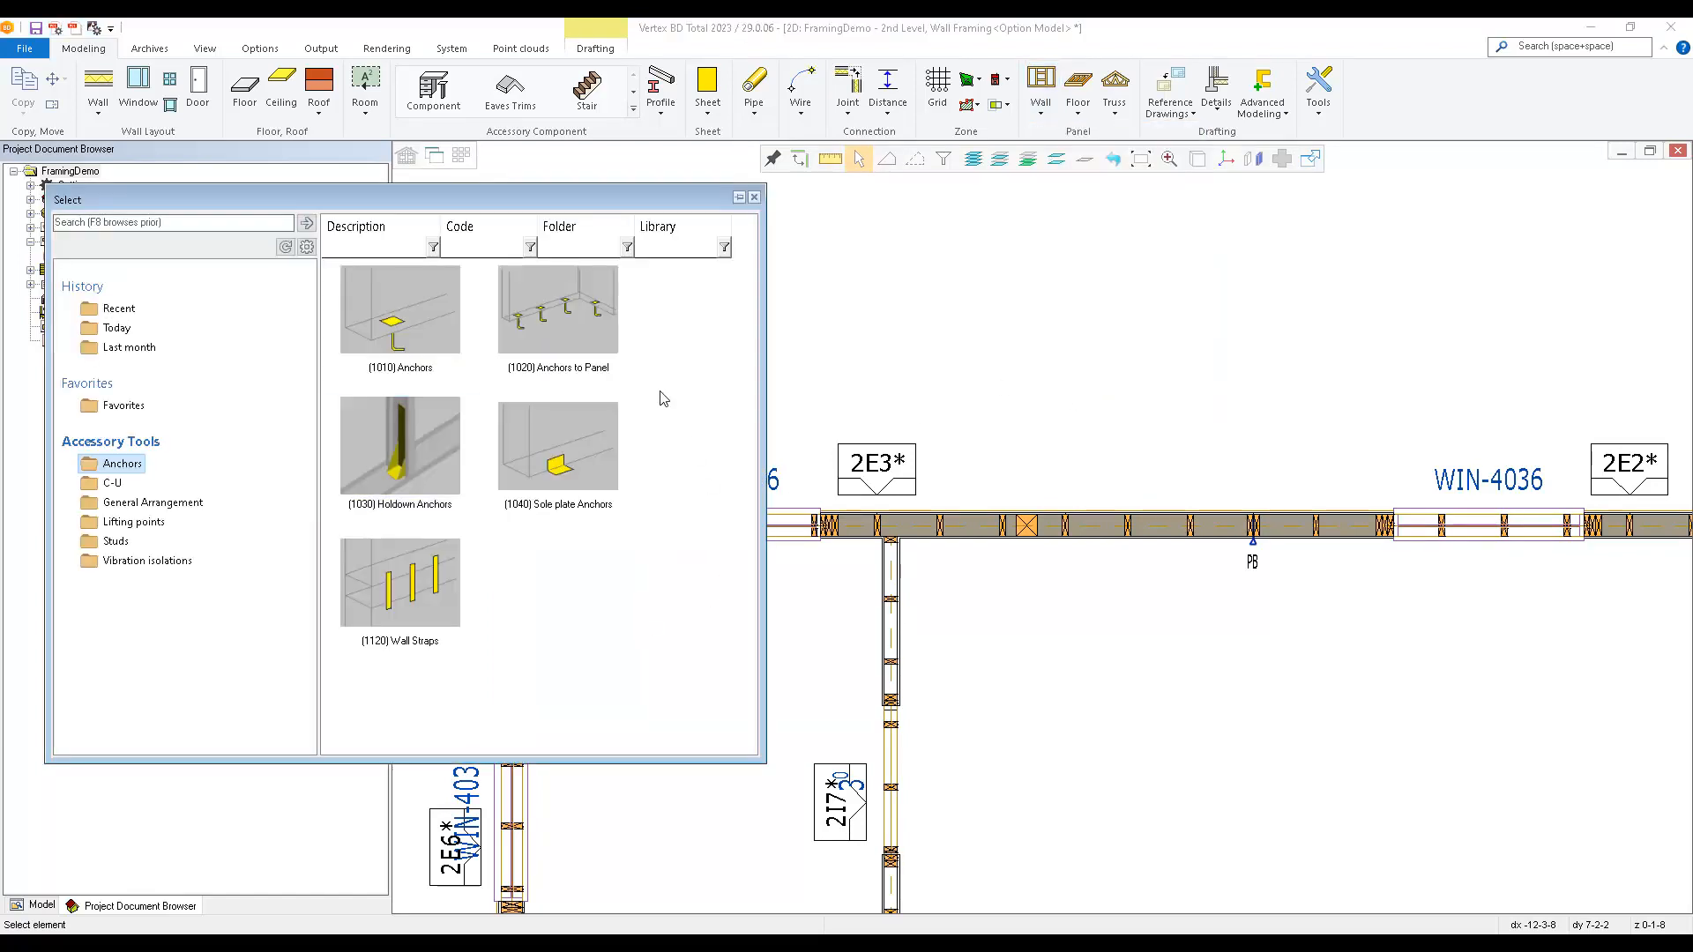
{"action": "left_click", "coordinate": [370, 480]}
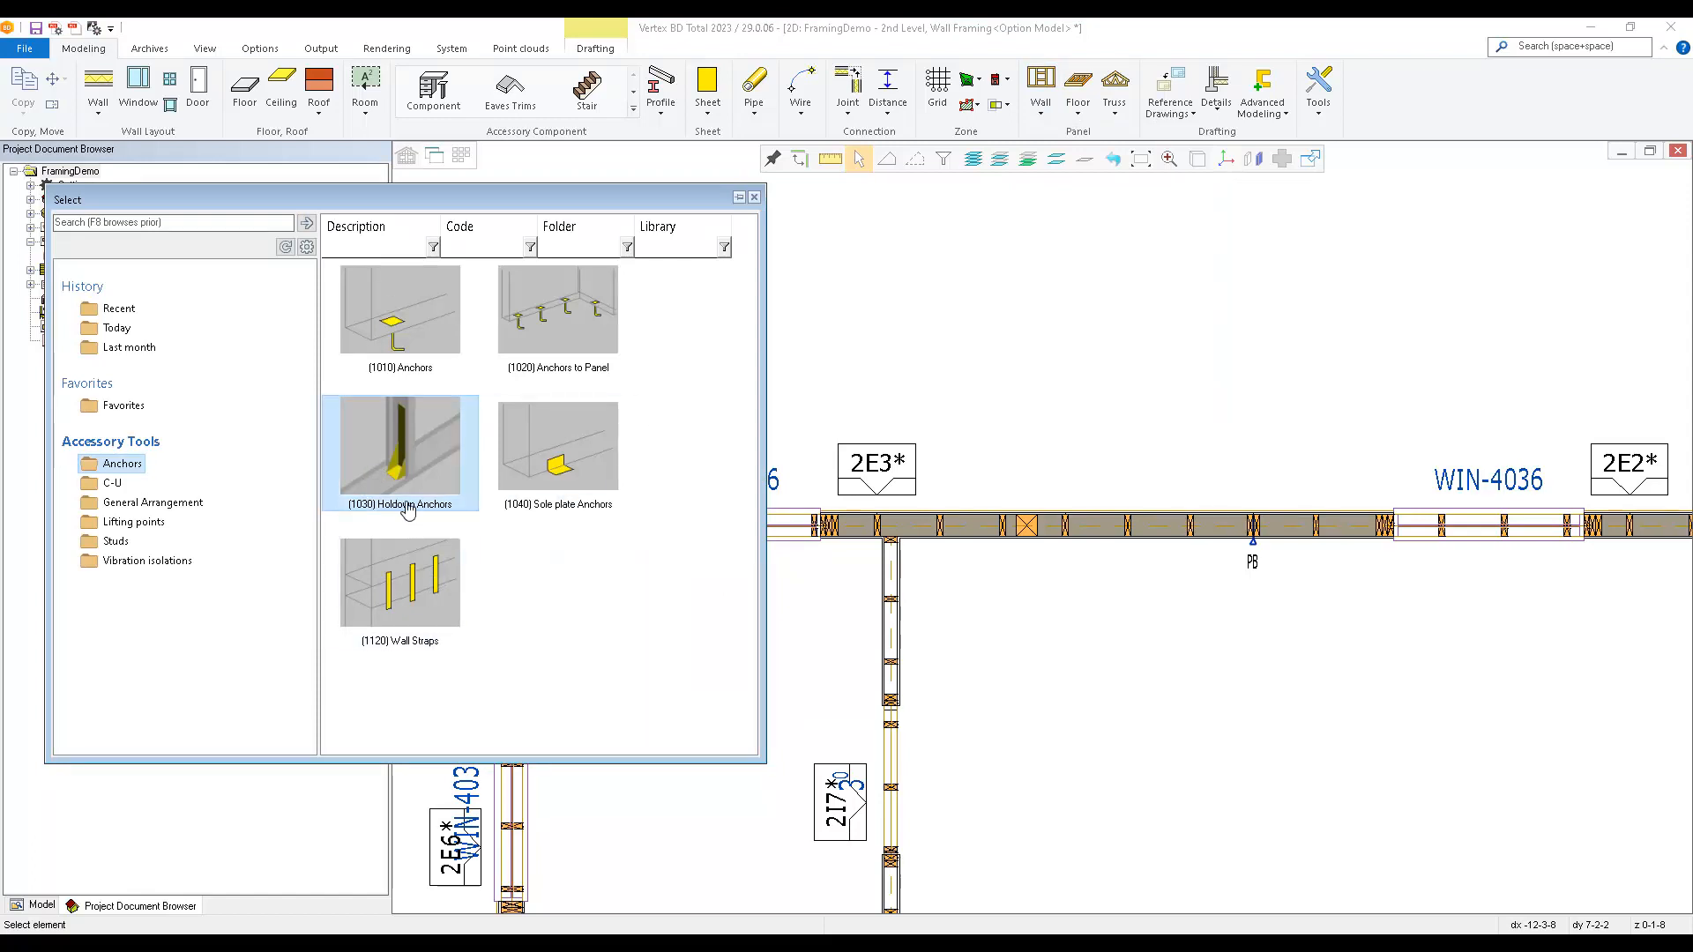
{"action": "double_click", "coordinate": [380, 467]}
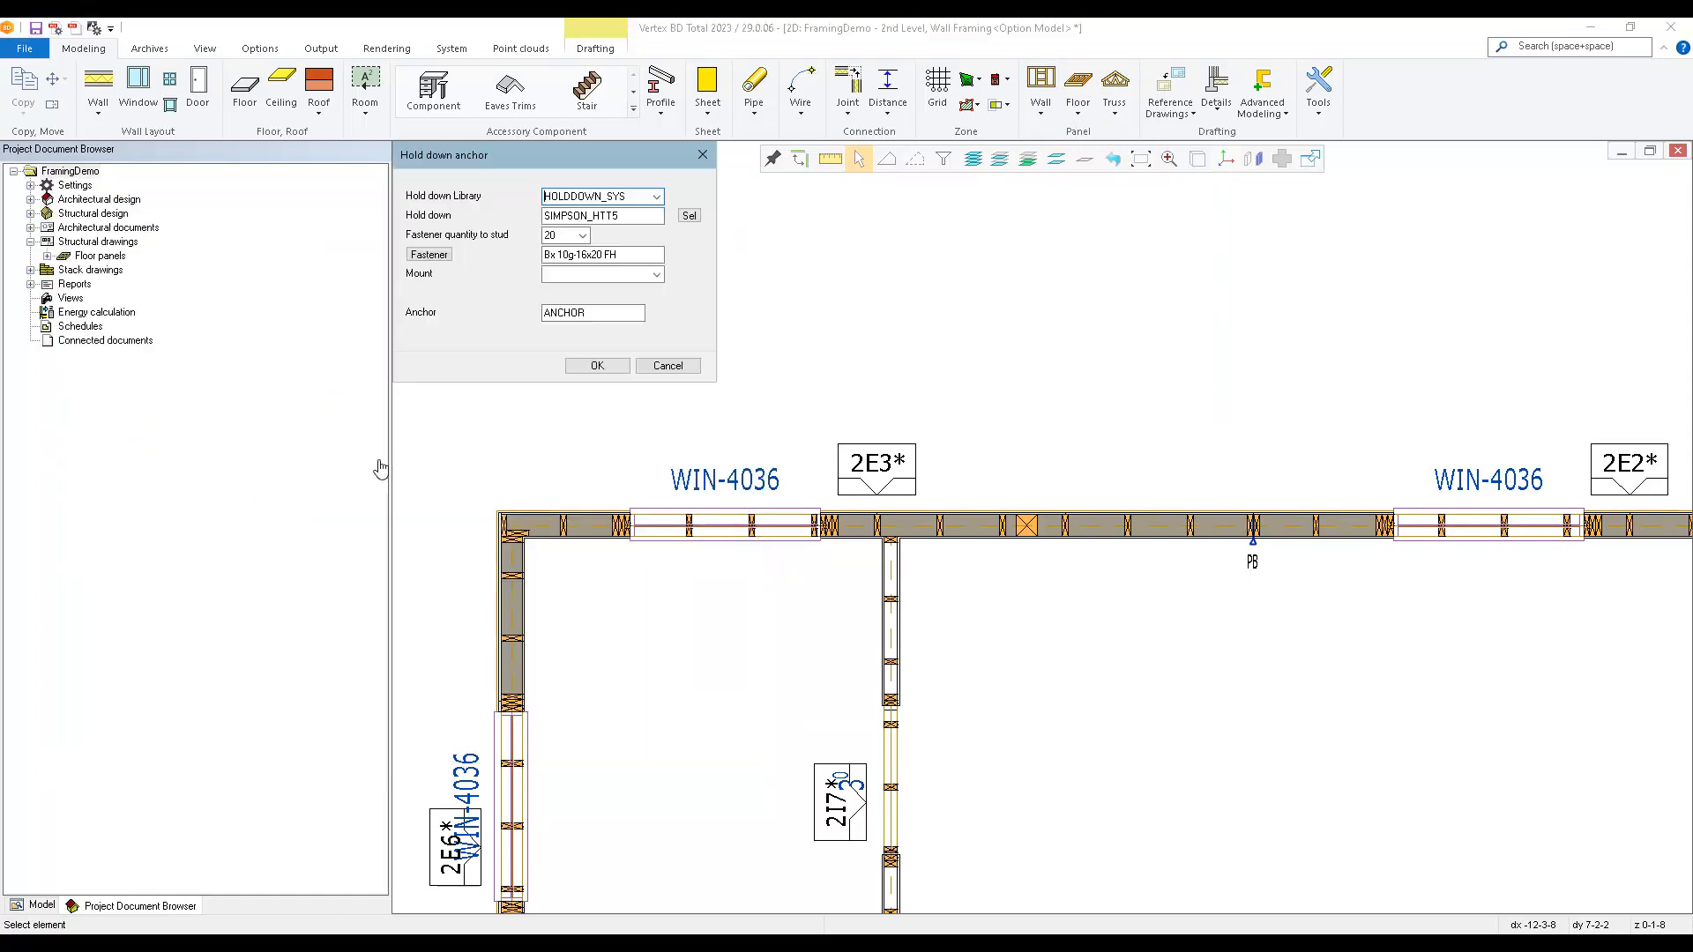
{"action": "left_click", "coordinate": [597, 366]}
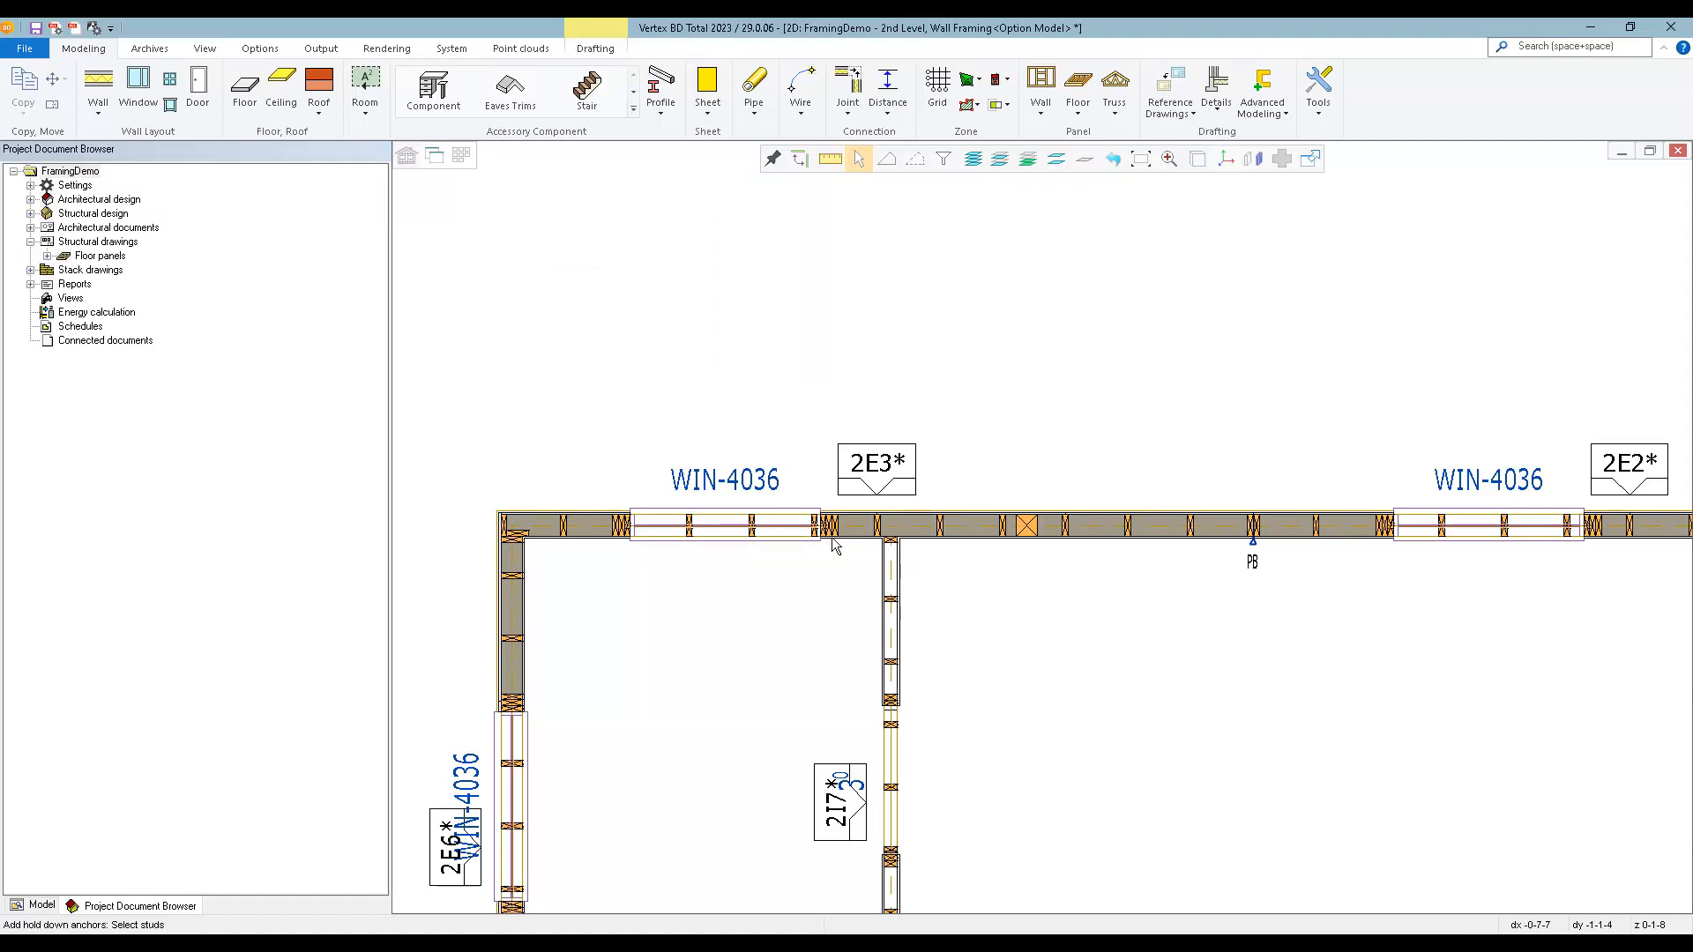
Add the hold-down anchors to four studs of panel 2E3, from beside the corner to the stud at the panel break.
{"action": "left_click", "coordinate": [564, 527]}
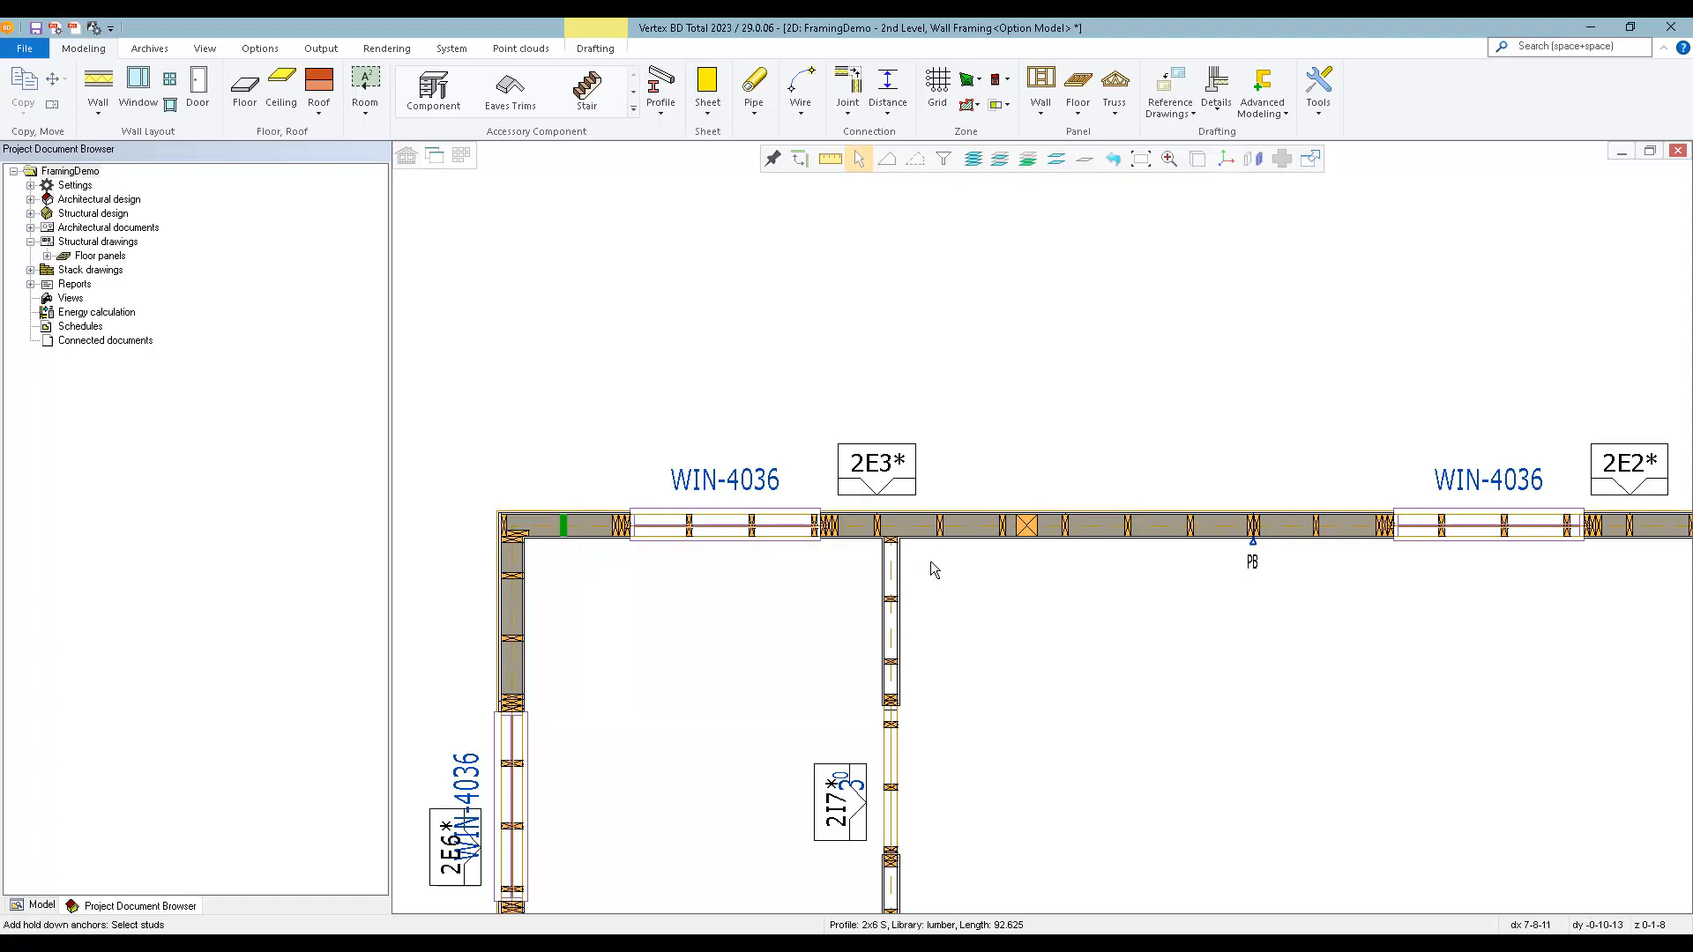
{"action": "left_click", "coordinate": [877, 527]}
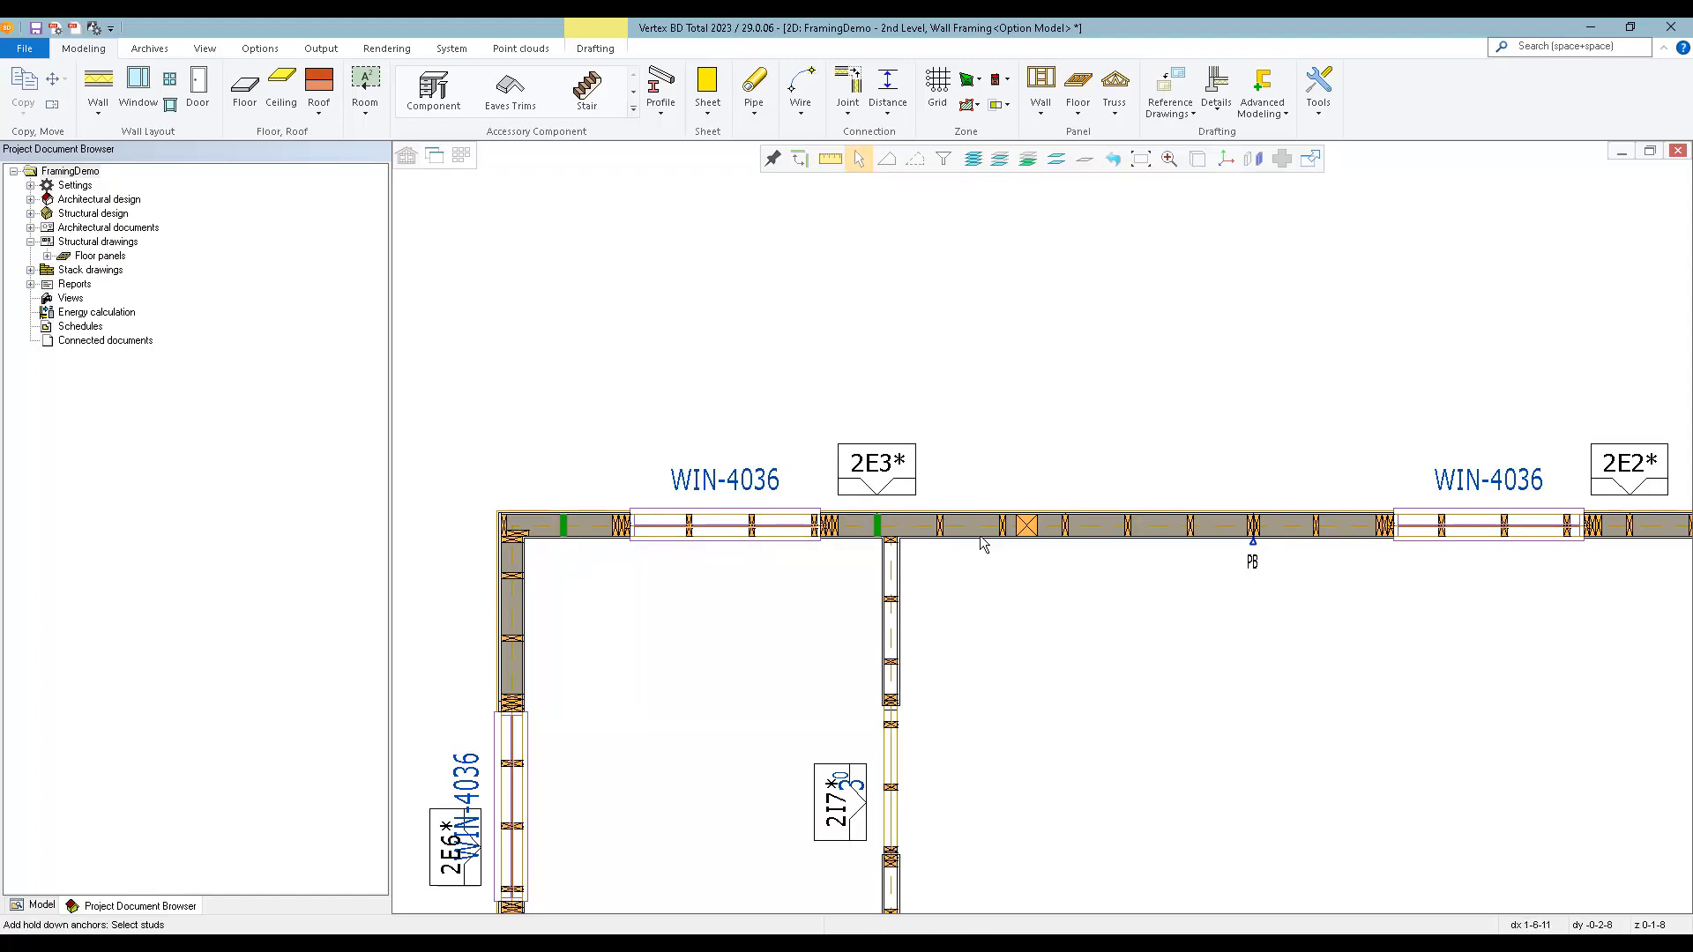
{"action": "left_click", "coordinate": [1129, 527]}
{"action": "left_click", "coordinate": [1252, 527]}
{"action": "middle_click", "coordinate": [1135, 629]}
{"action": "key", "text": "Escape"}
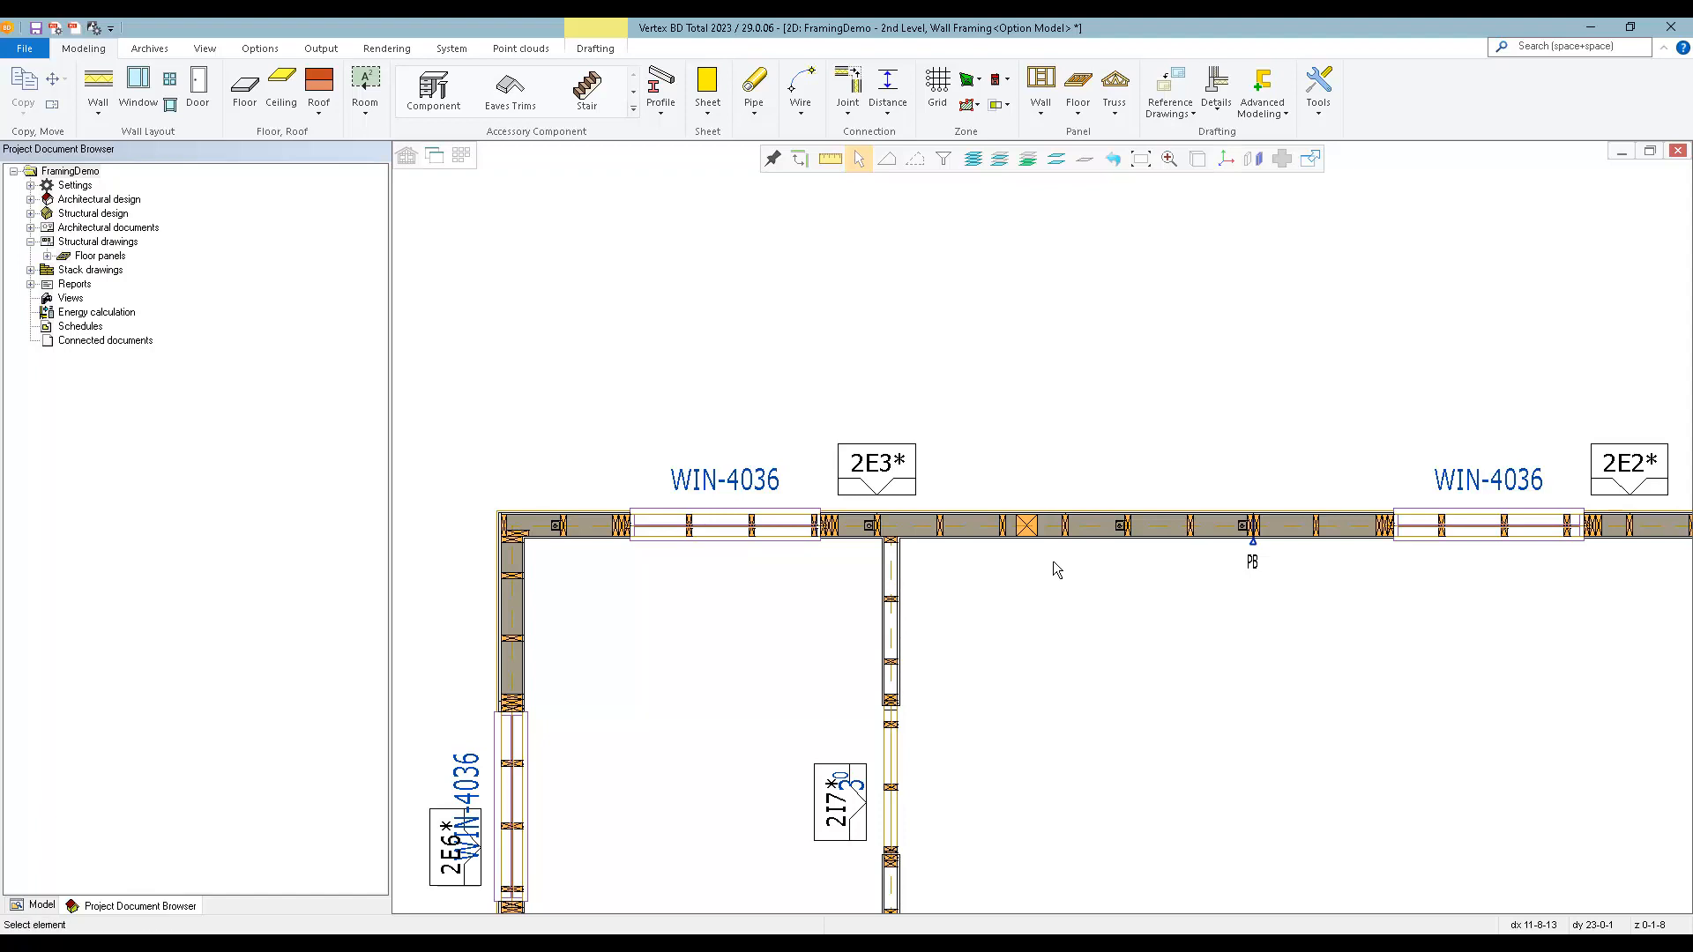
Examine the hold-down anchors in the 3D framing model, including how the anchor rods pass through the bottom plate.
{"action": "key", "text": "ctrl+Tab"}
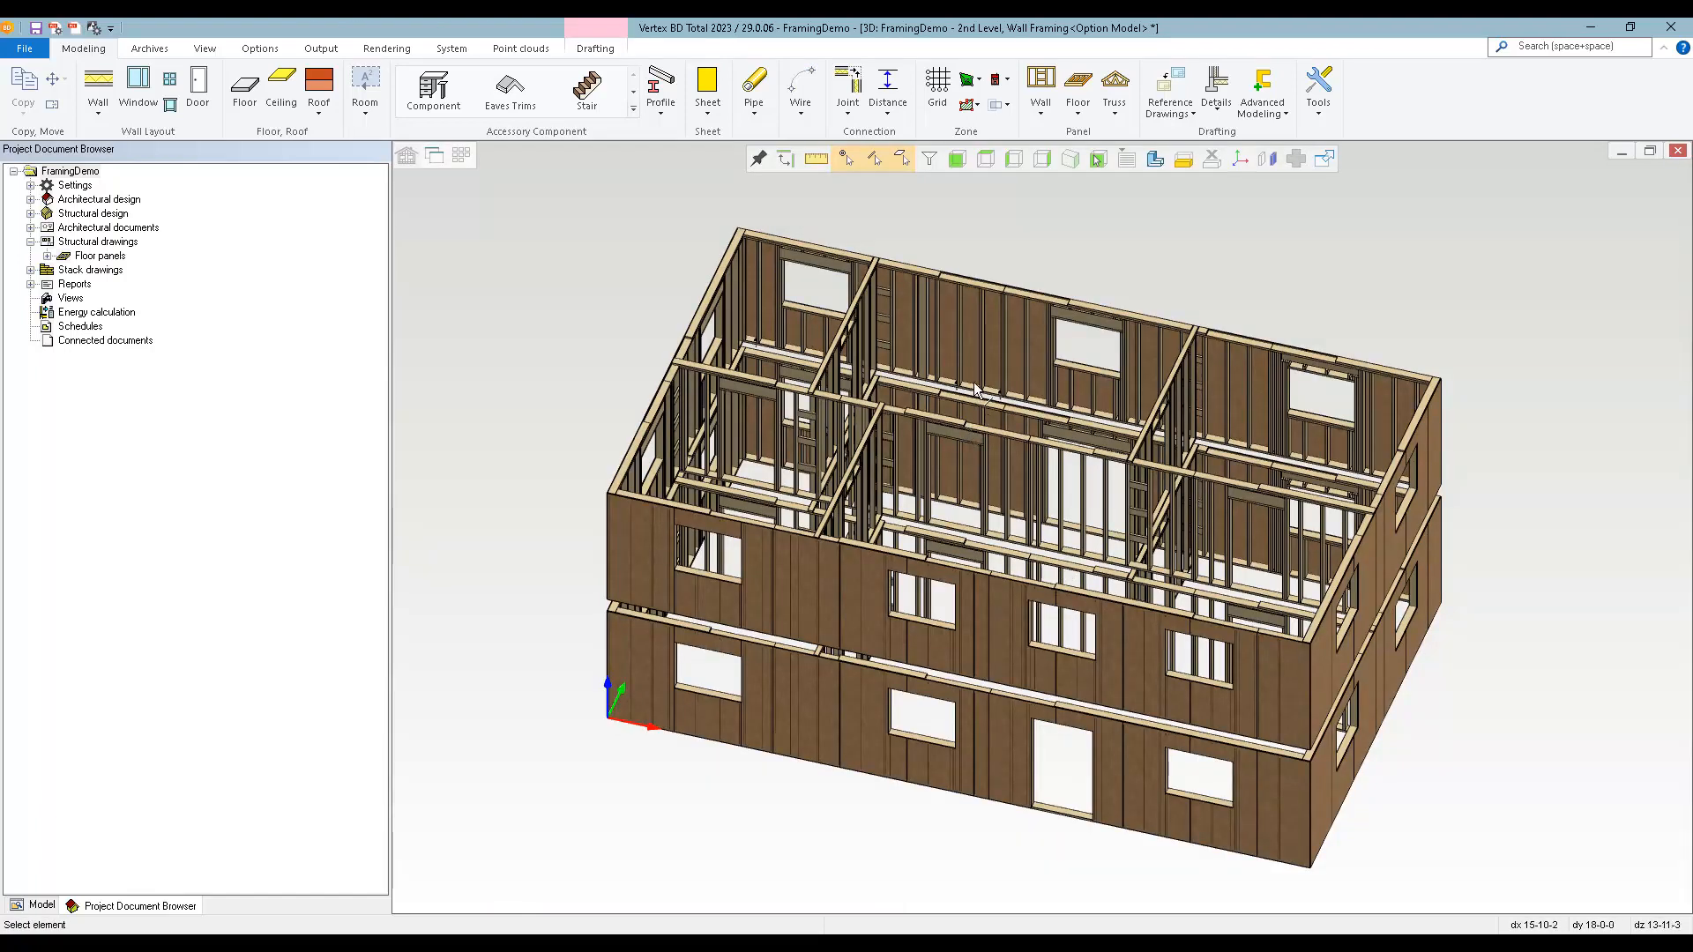
{"action": "scroll", "coordinate": [970, 388], "scroll_direction": "up", "scroll_amount": 1}
{"action": "scroll", "coordinate": [1041, 526], "scroll_direction": "up", "scroll_amount": 4}
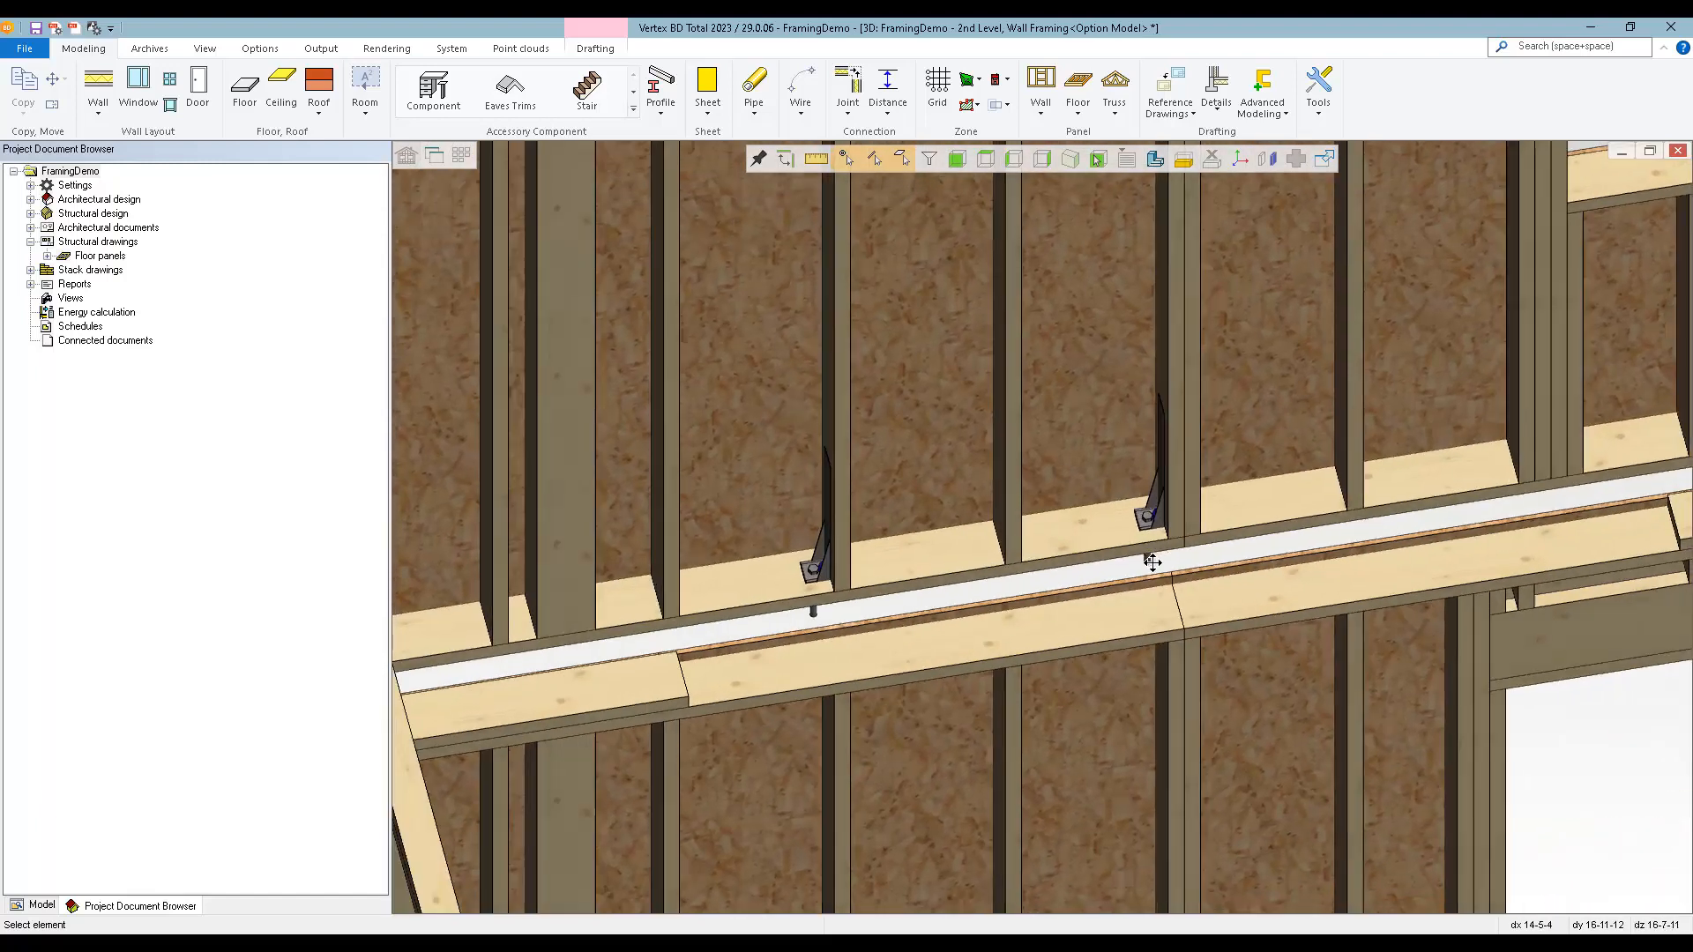
{"action": "middle_click_drag", "start_coordinate": [1152, 563], "coordinate": [1176, 560]}
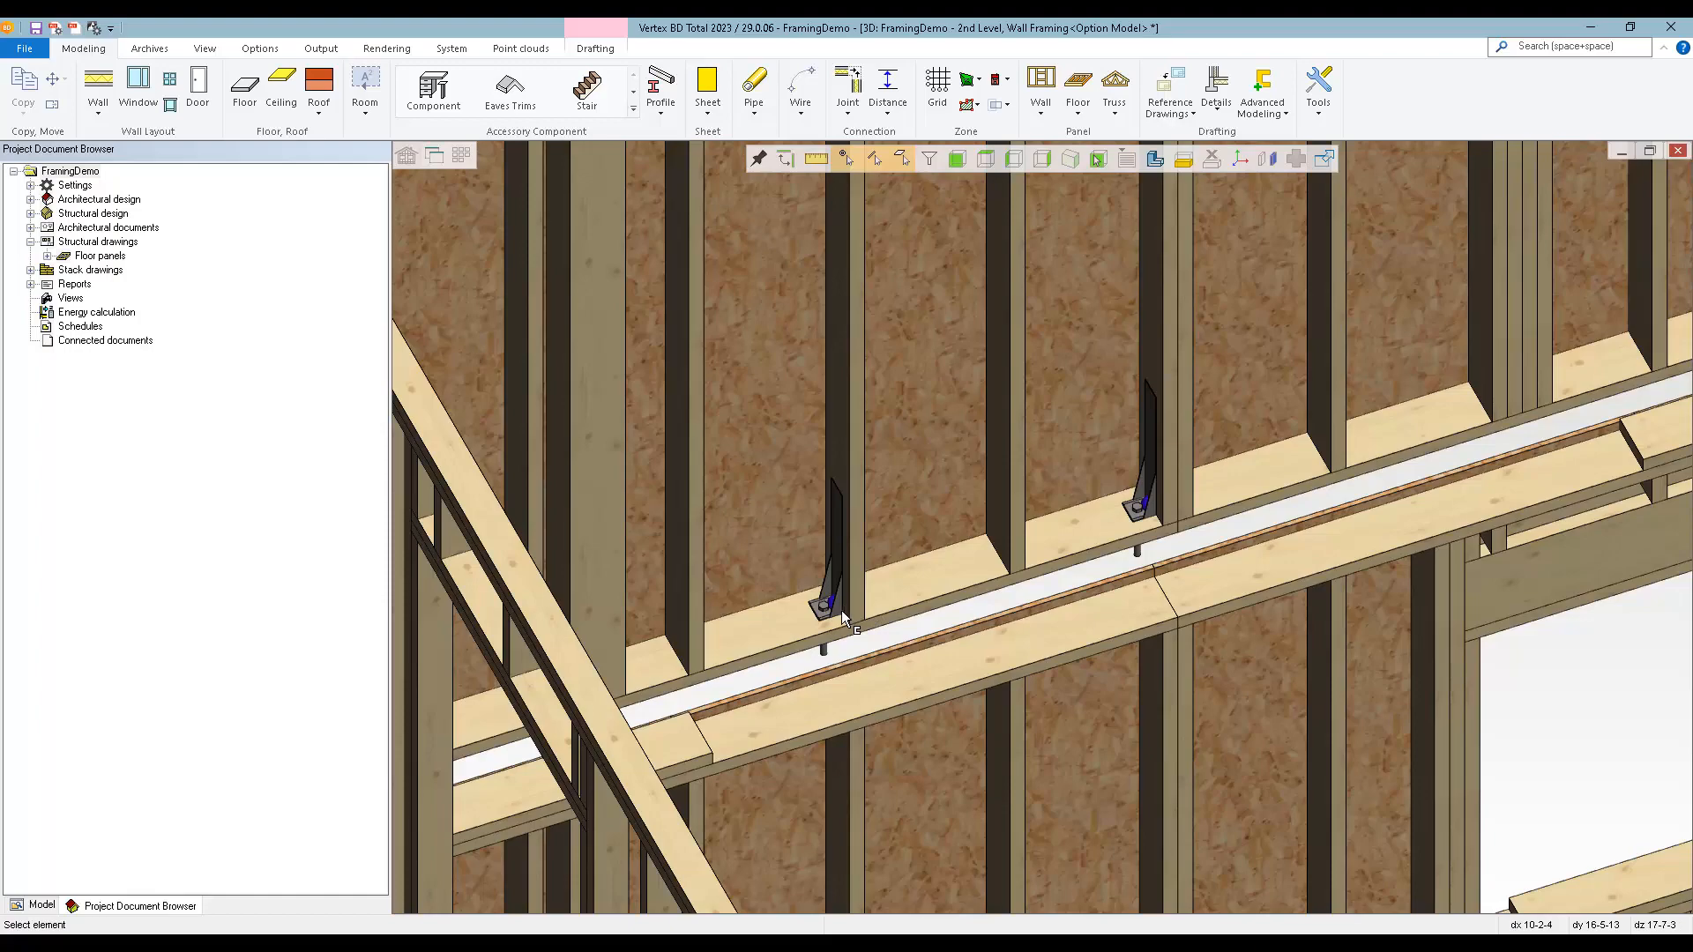
{"action": "left_click", "coordinate": [1076, 542]}
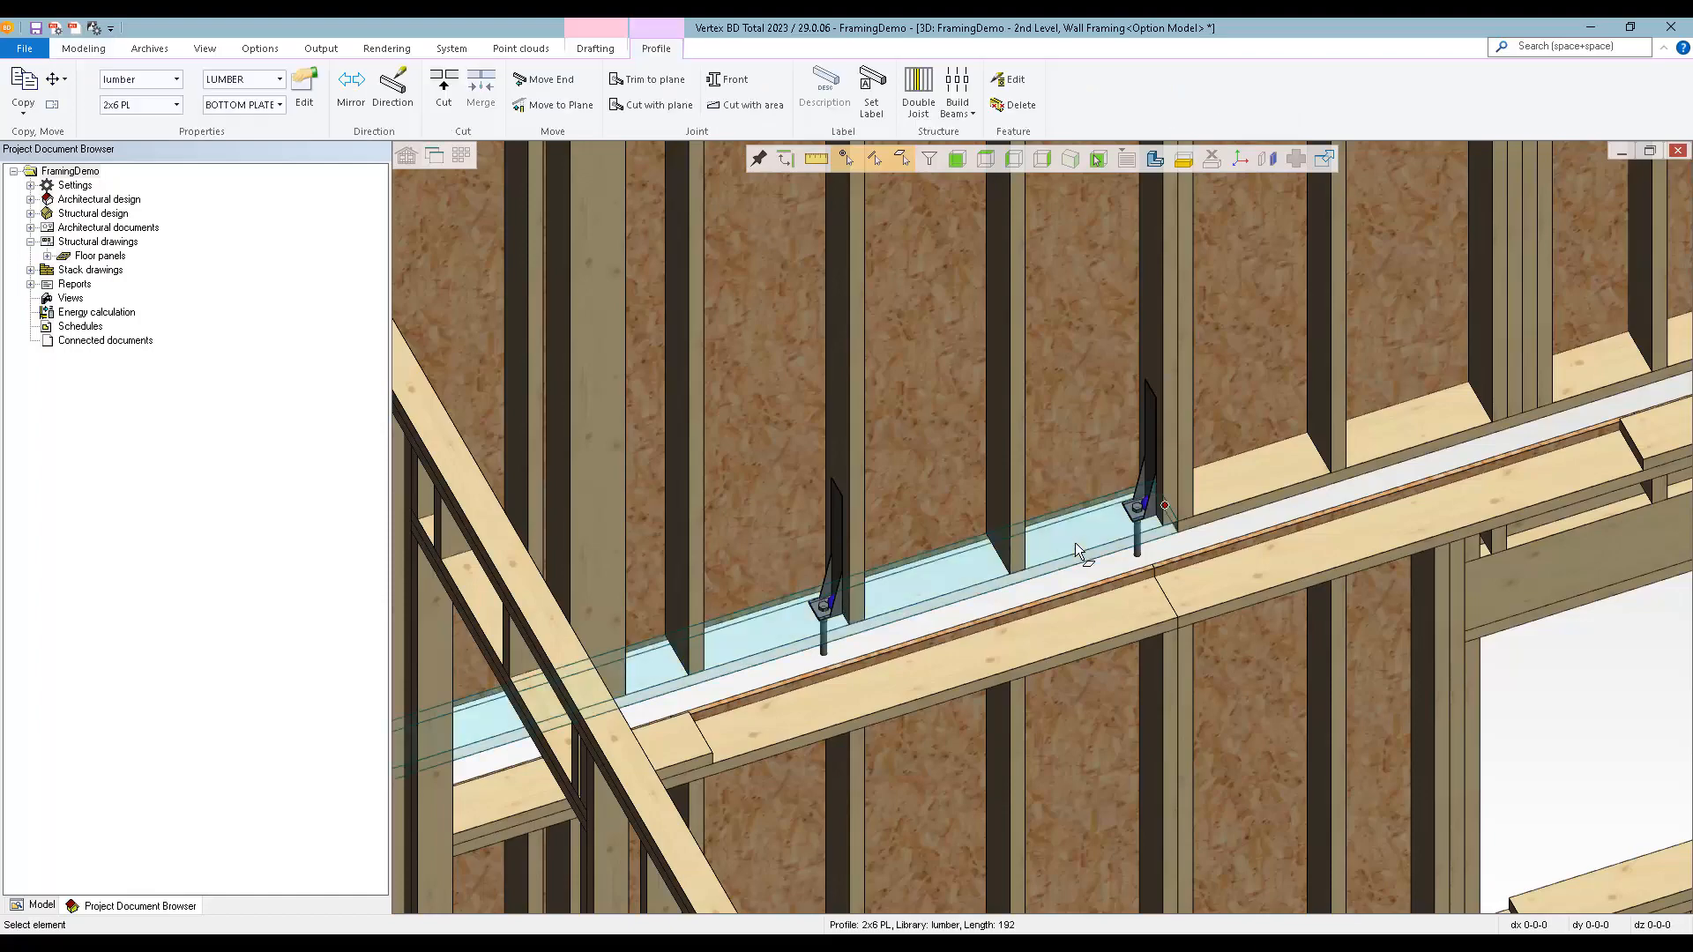
{"action": "scroll", "coordinate": [1058, 540], "scroll_direction": "up", "scroll_amount": 3}
{"action": "middle_click_drag", "start_coordinate": [1029, 532], "coordinate": [1284, 404]}
{"action": "scroll", "coordinate": [948, 554], "scroll_direction": "up", "scroll_amount": 3}
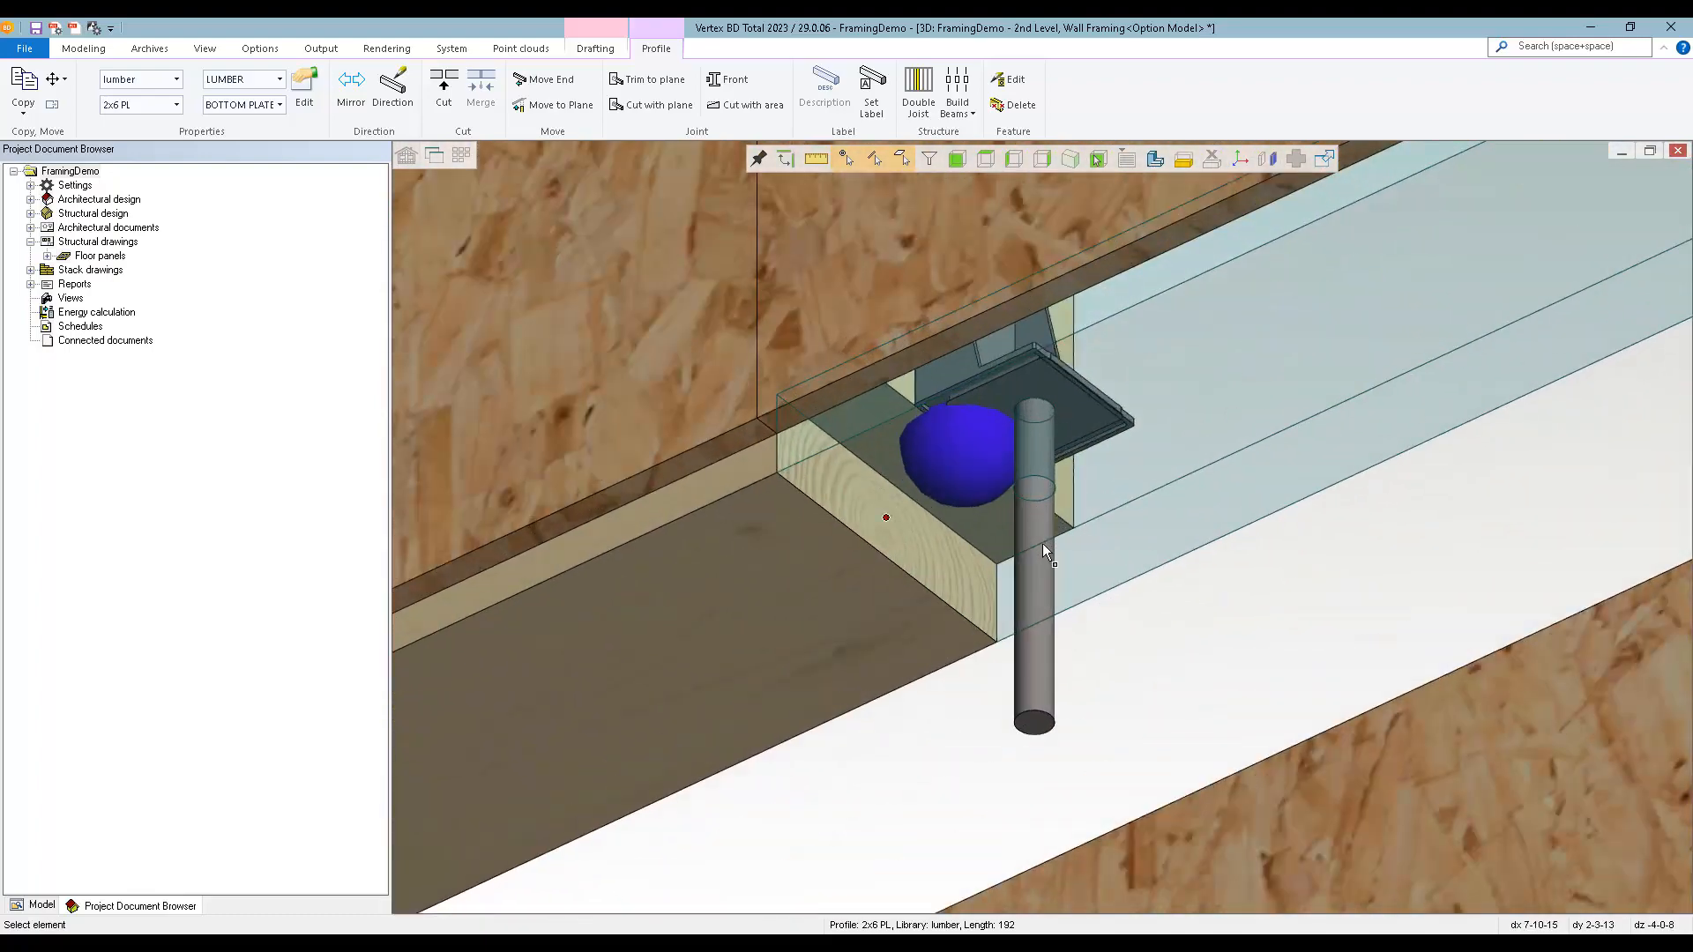
{"action": "left_click", "coordinate": [1042, 547]}
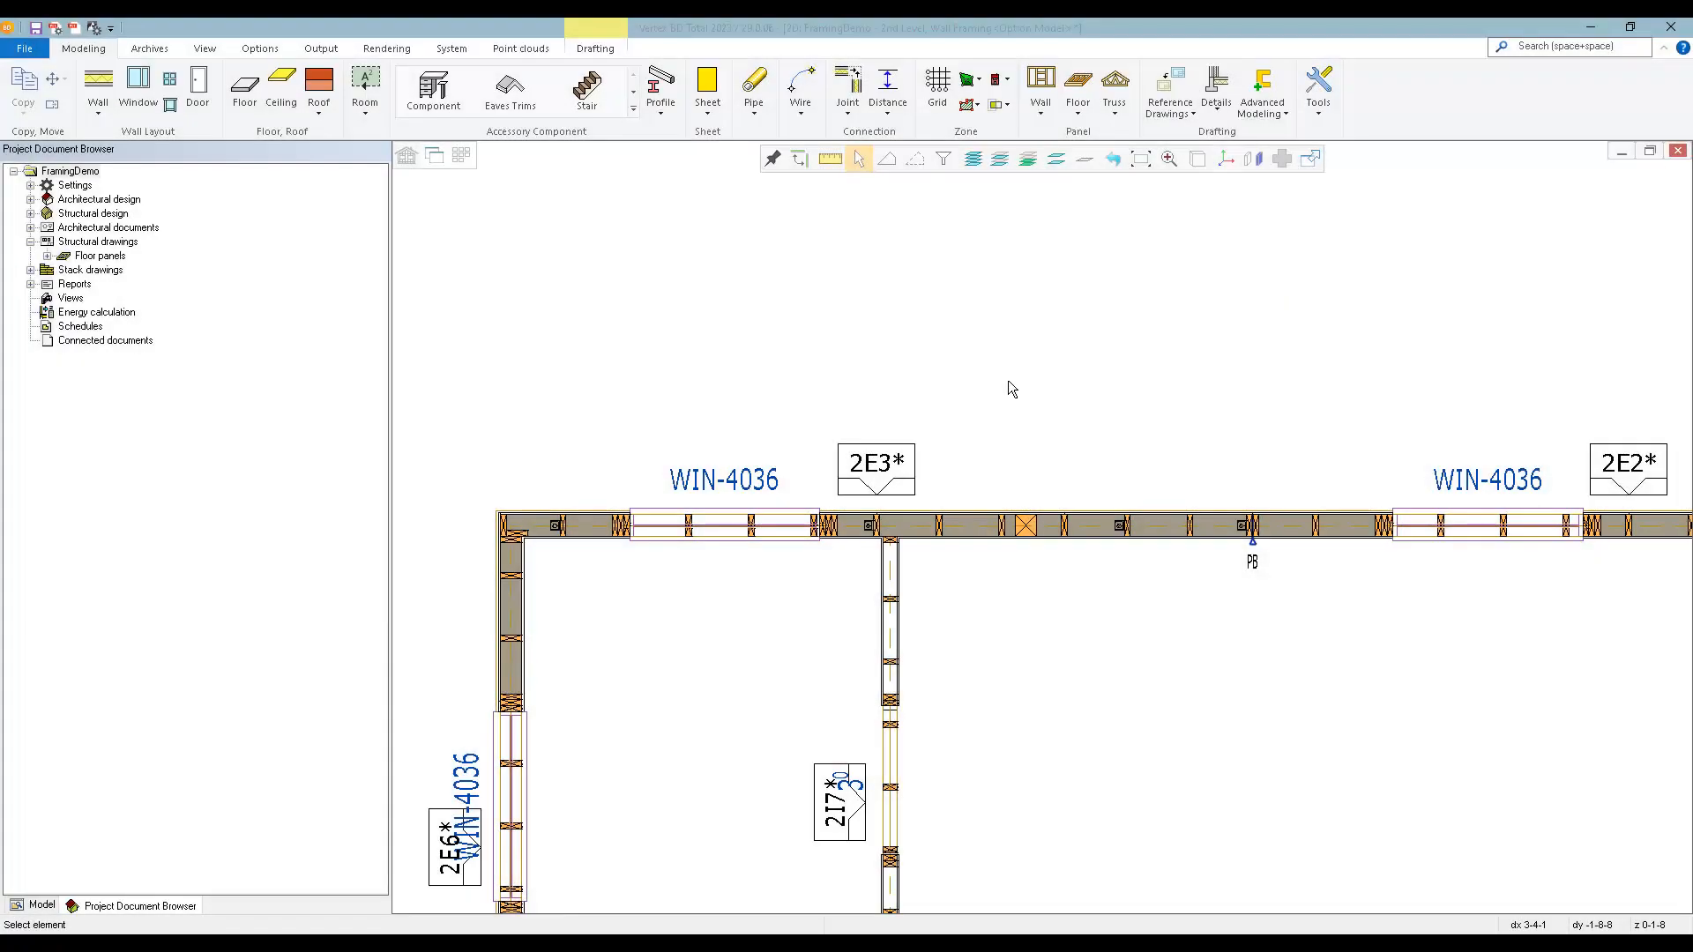
Insert an Empty 2 Gang Box for switches into the interior face of wall panel 2E3, against the stud beside the post.
{"action": "left_click", "coordinate": [433, 88]}
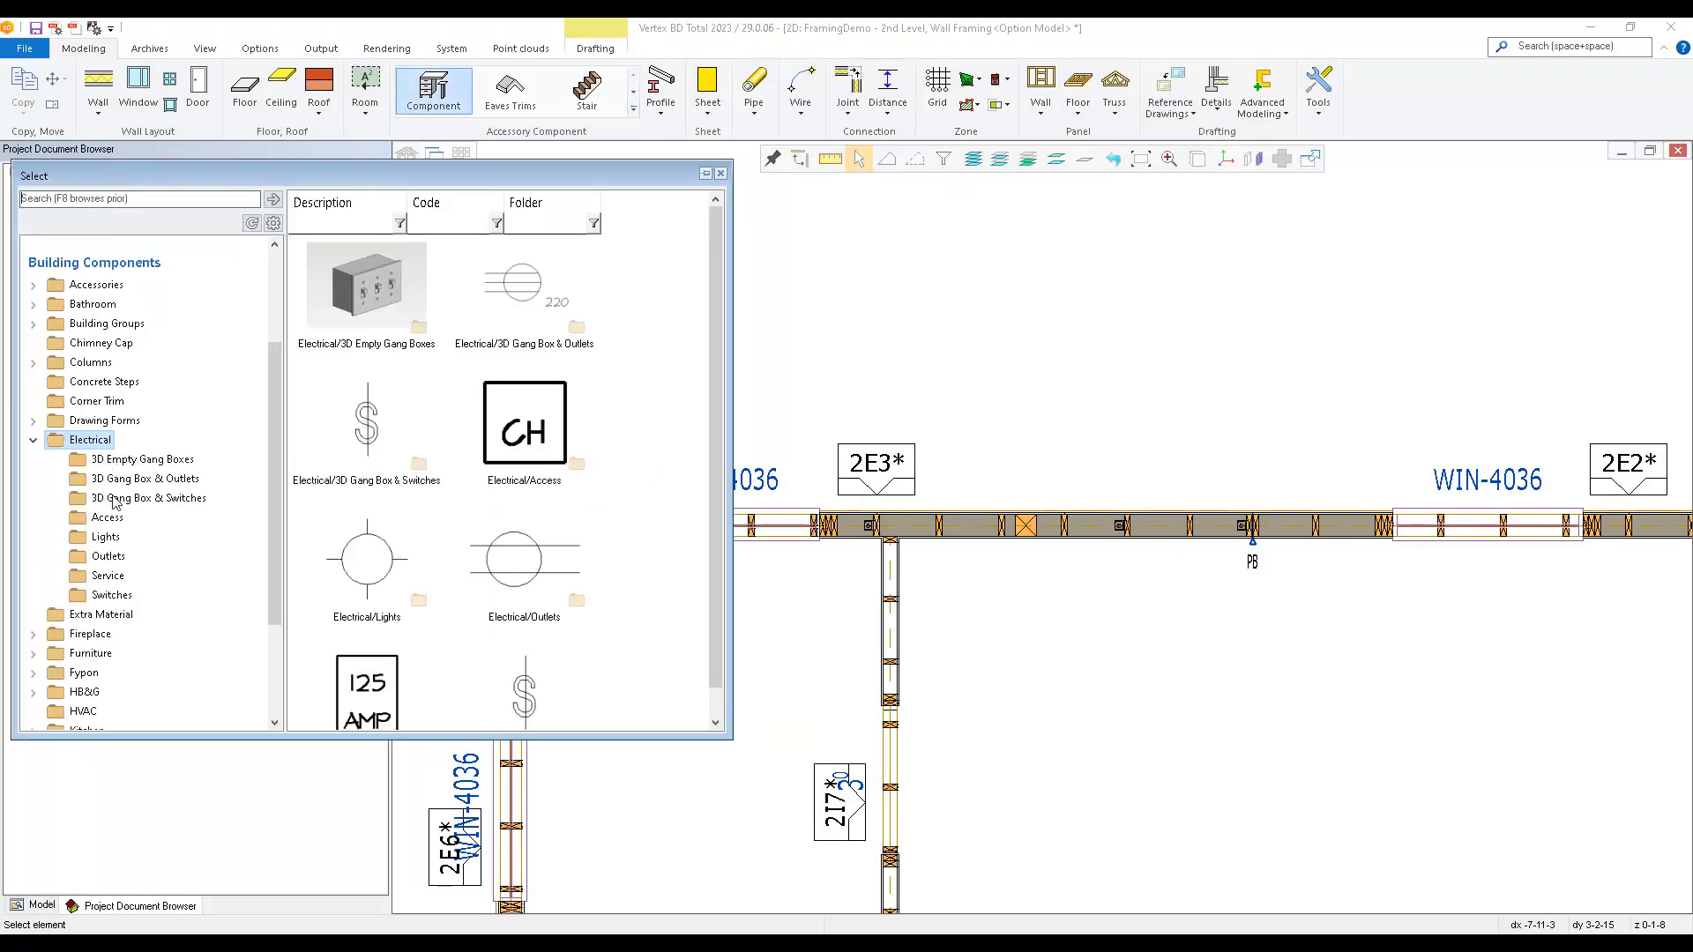
{"action": "left_click", "coordinate": [106, 538]}
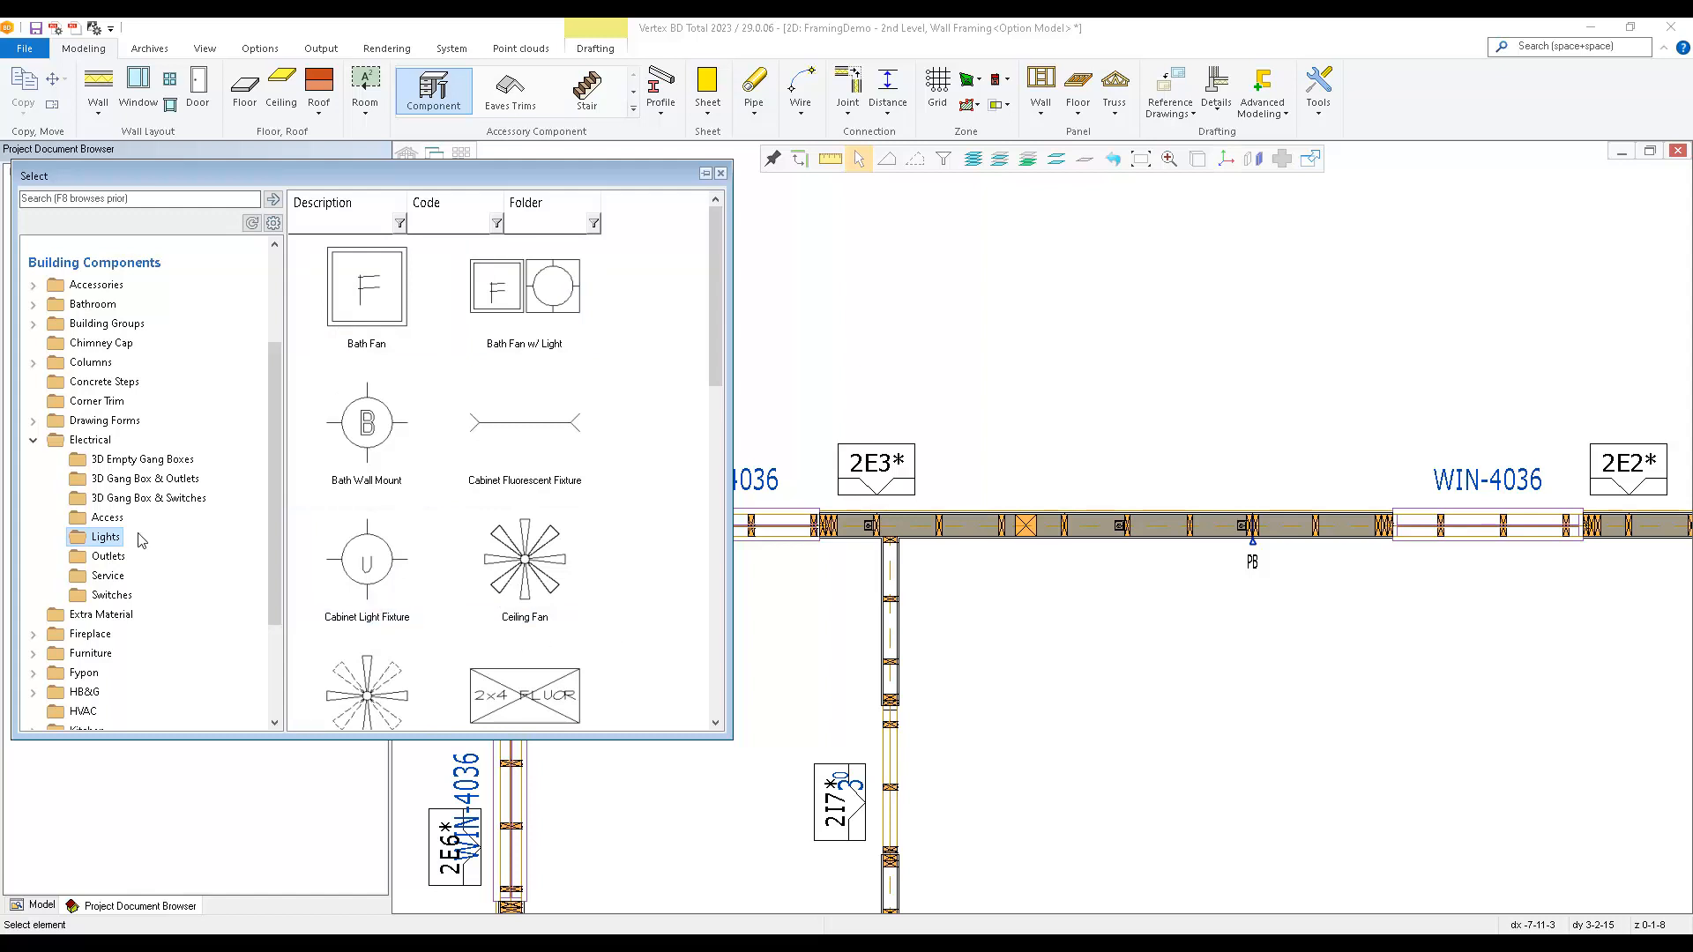
{"action": "left_click", "coordinate": [121, 461]}
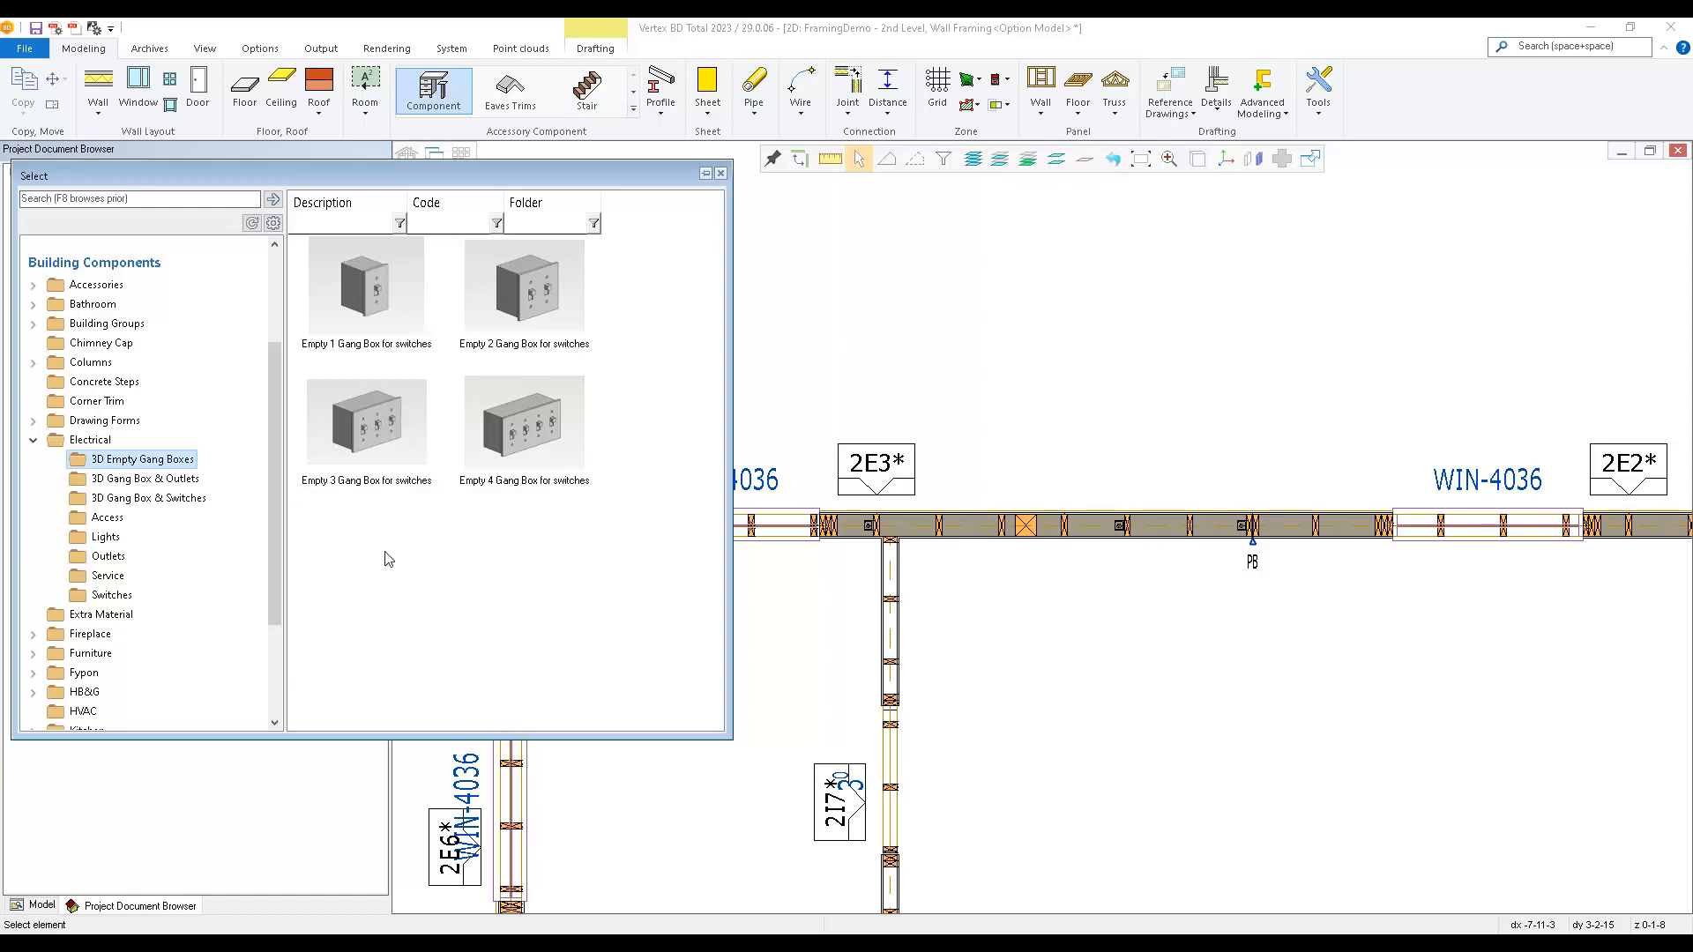
{"action": "double_click", "coordinate": [530, 303]}
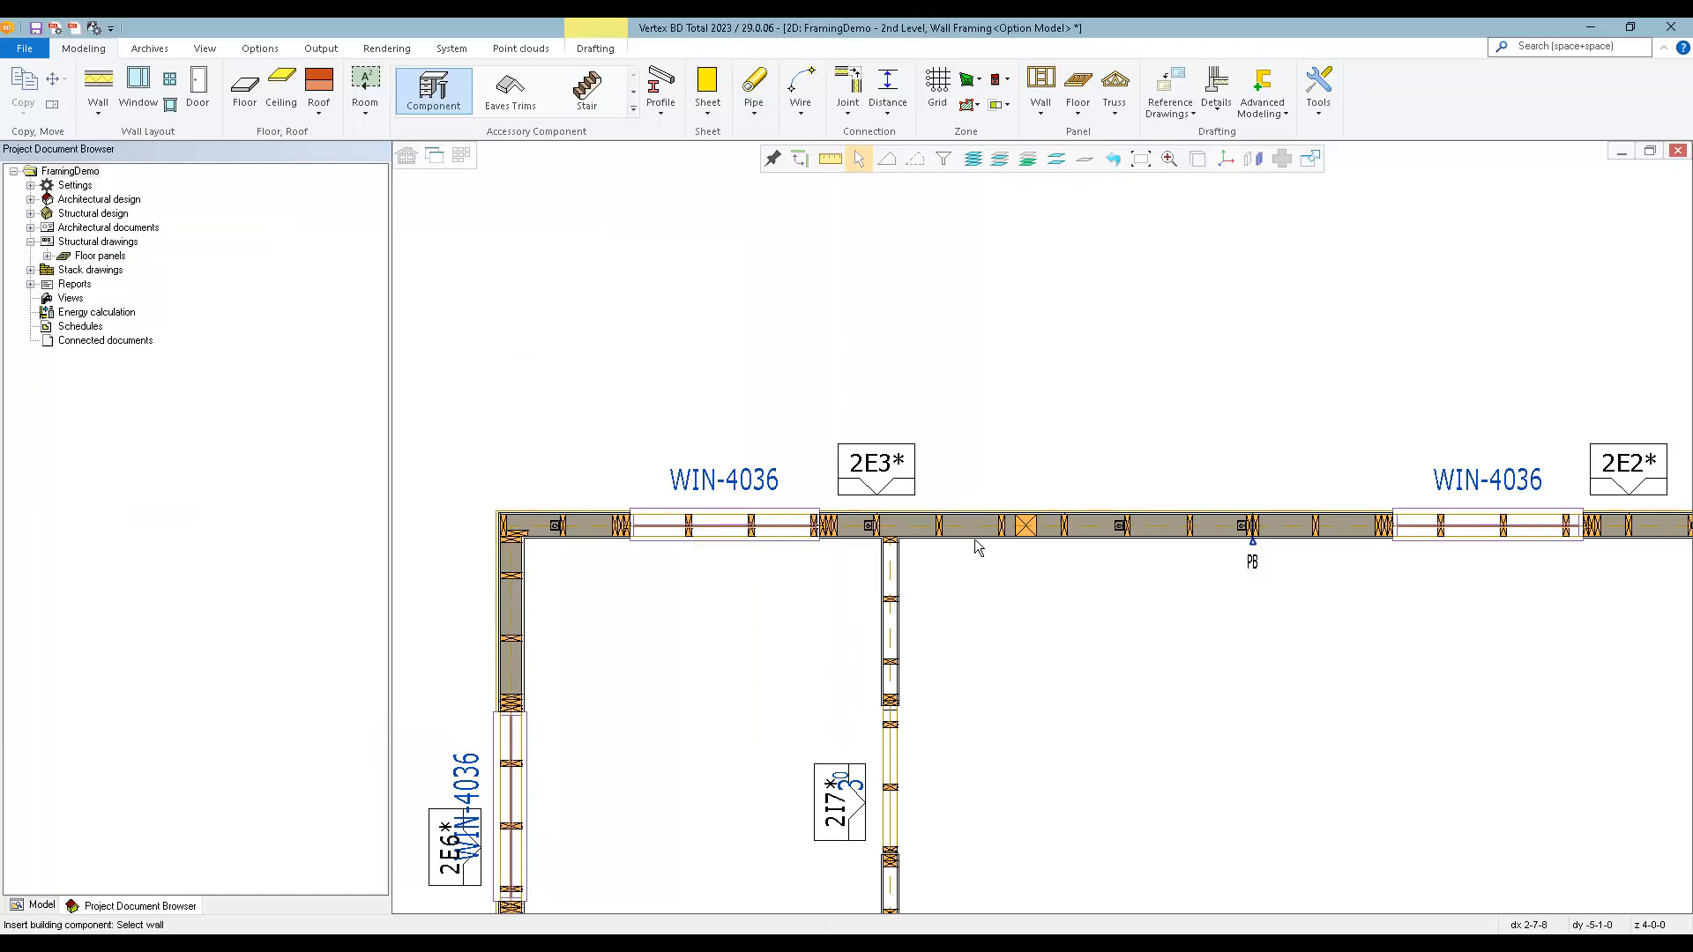
{"action": "left_click", "coordinate": [976, 544]}
{"action": "right_click", "coordinate": [1015, 557]}
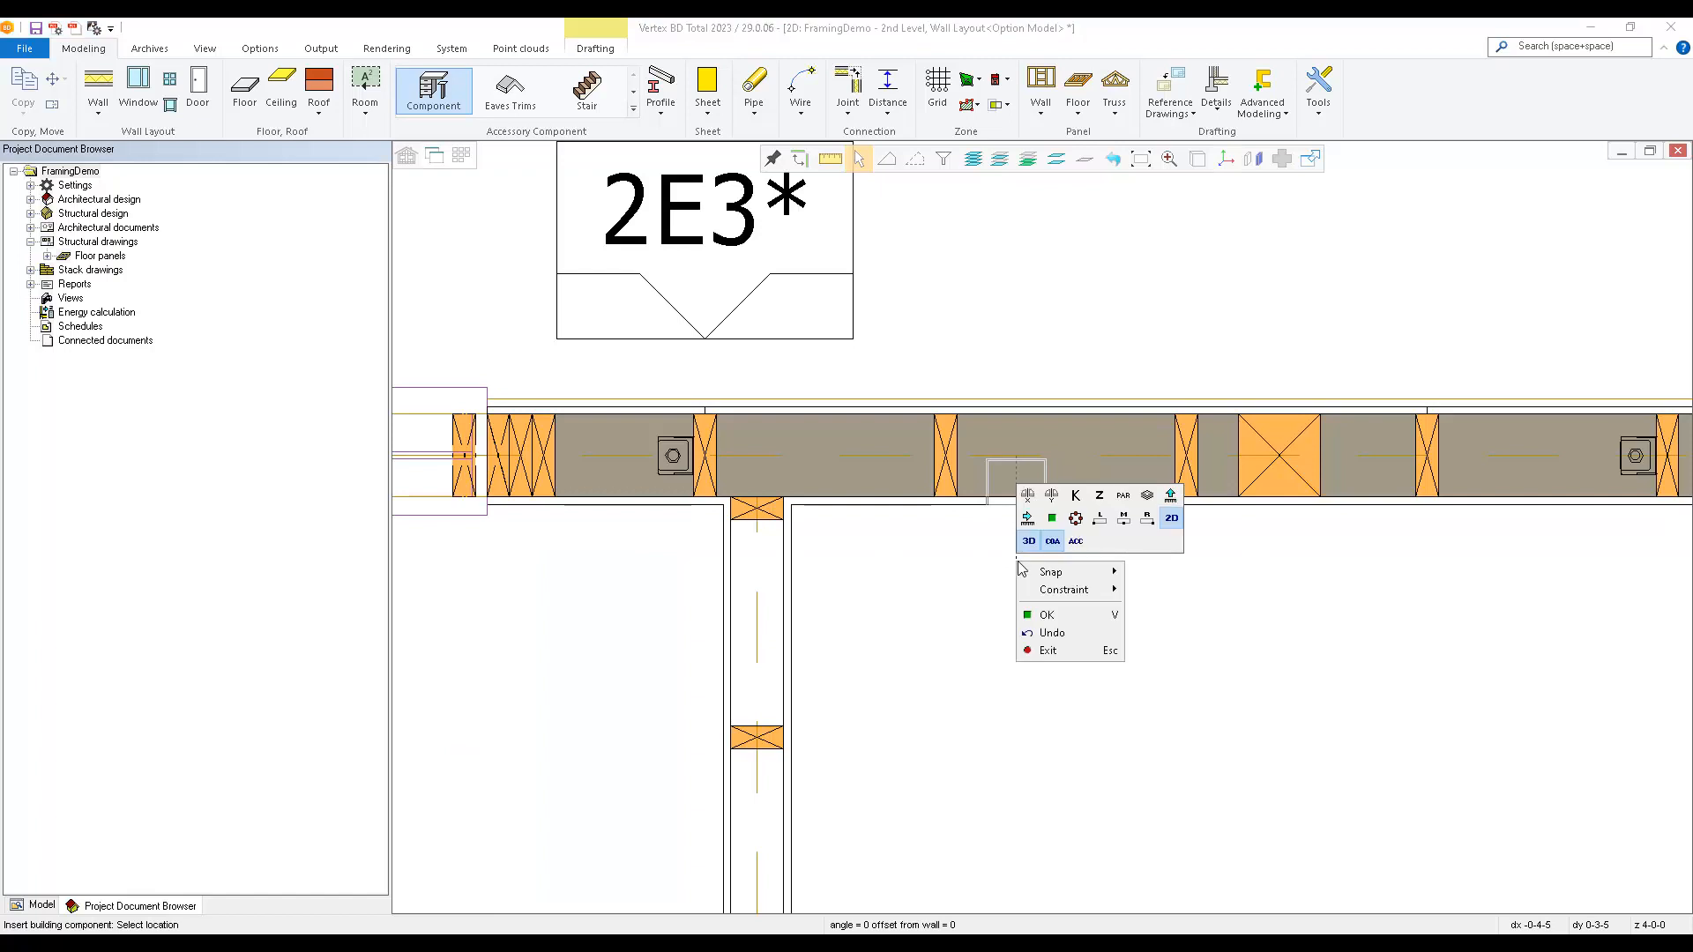
{"action": "left_click", "coordinate": [1098, 520]}
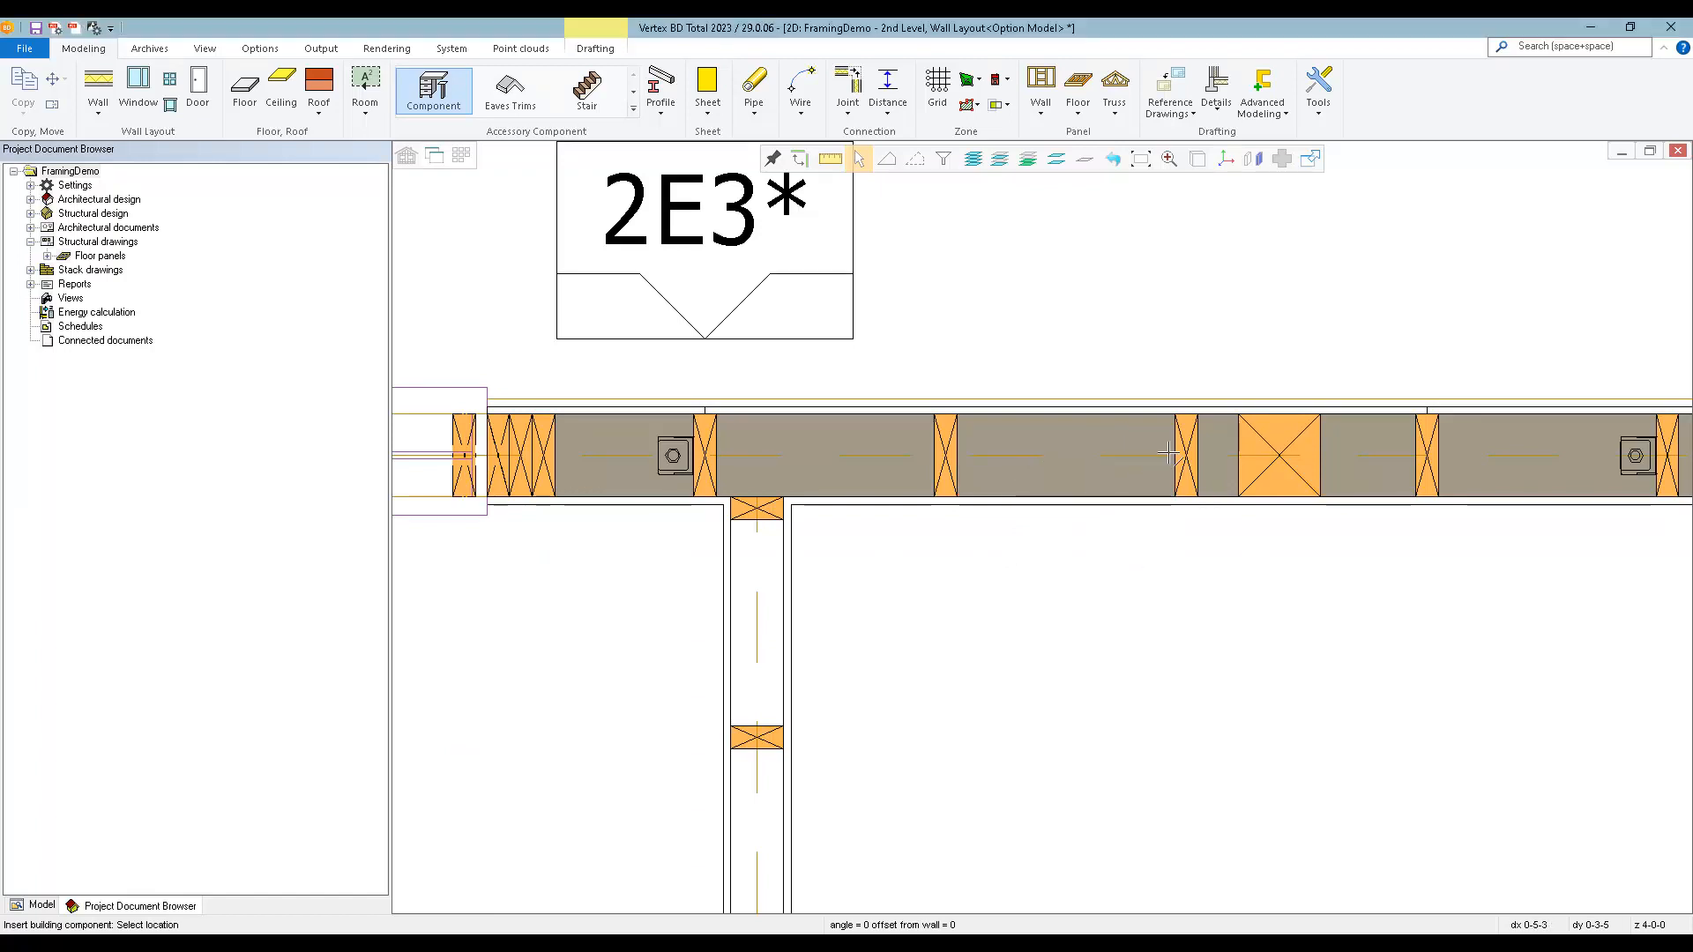
{"action": "left_click", "coordinate": [1176, 456]}
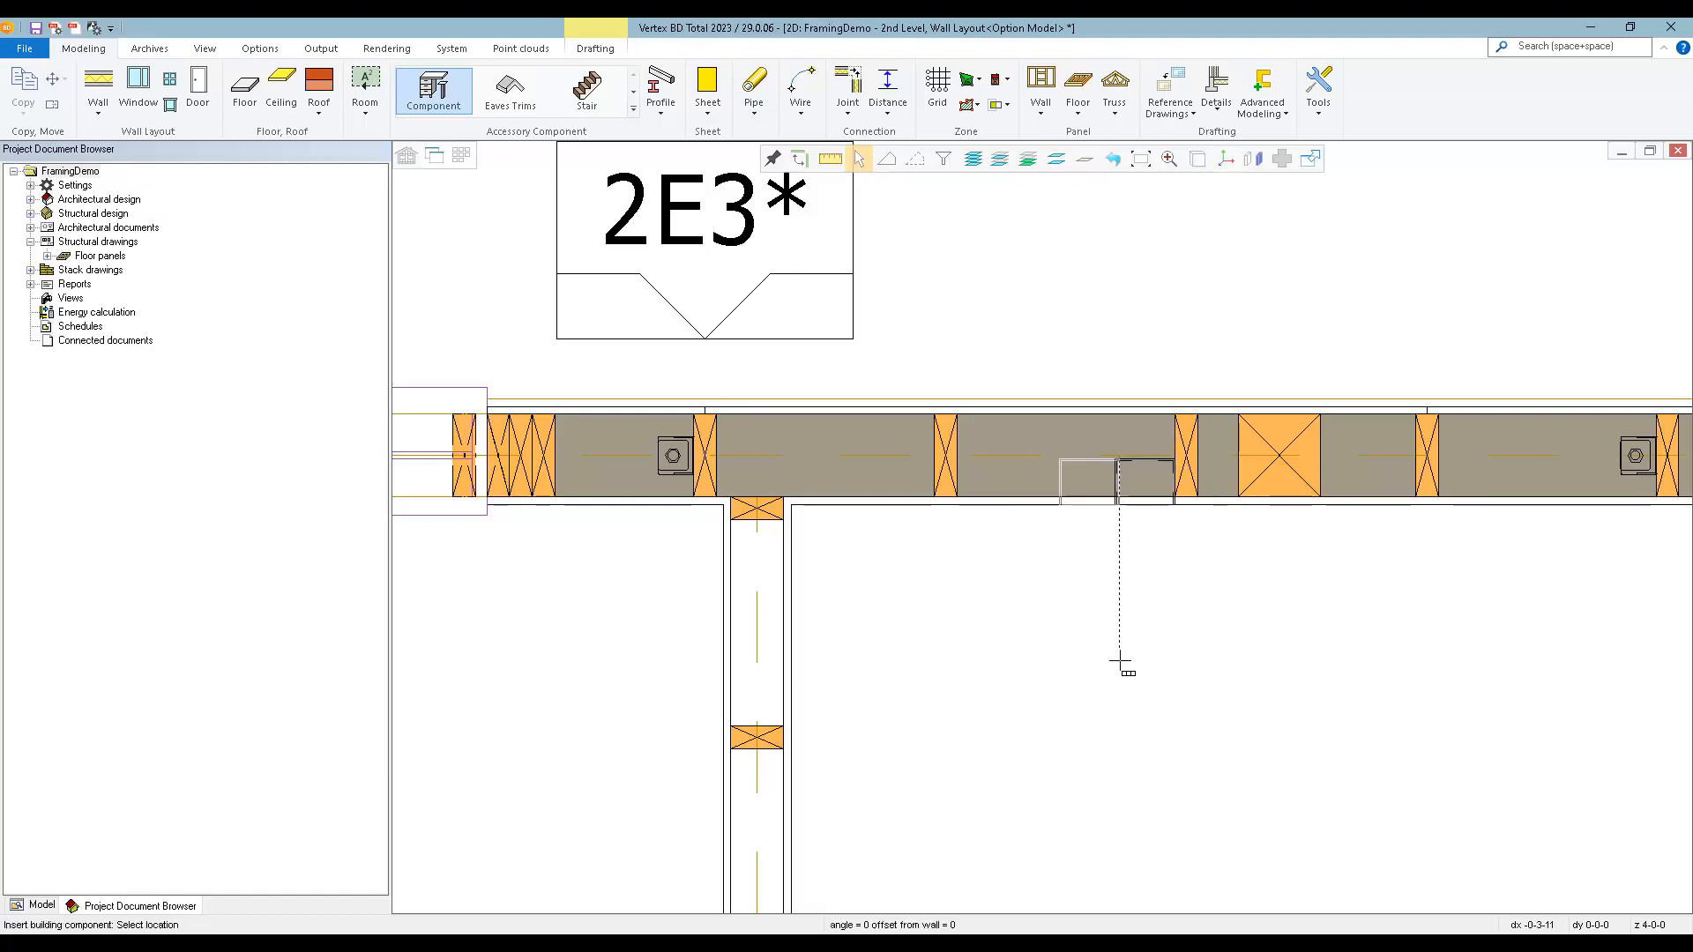
{"action": "scroll", "coordinate": [1119, 662], "scroll_direction": "down", "scroll_amount": 5}
{"action": "key", "text": "Escape"}
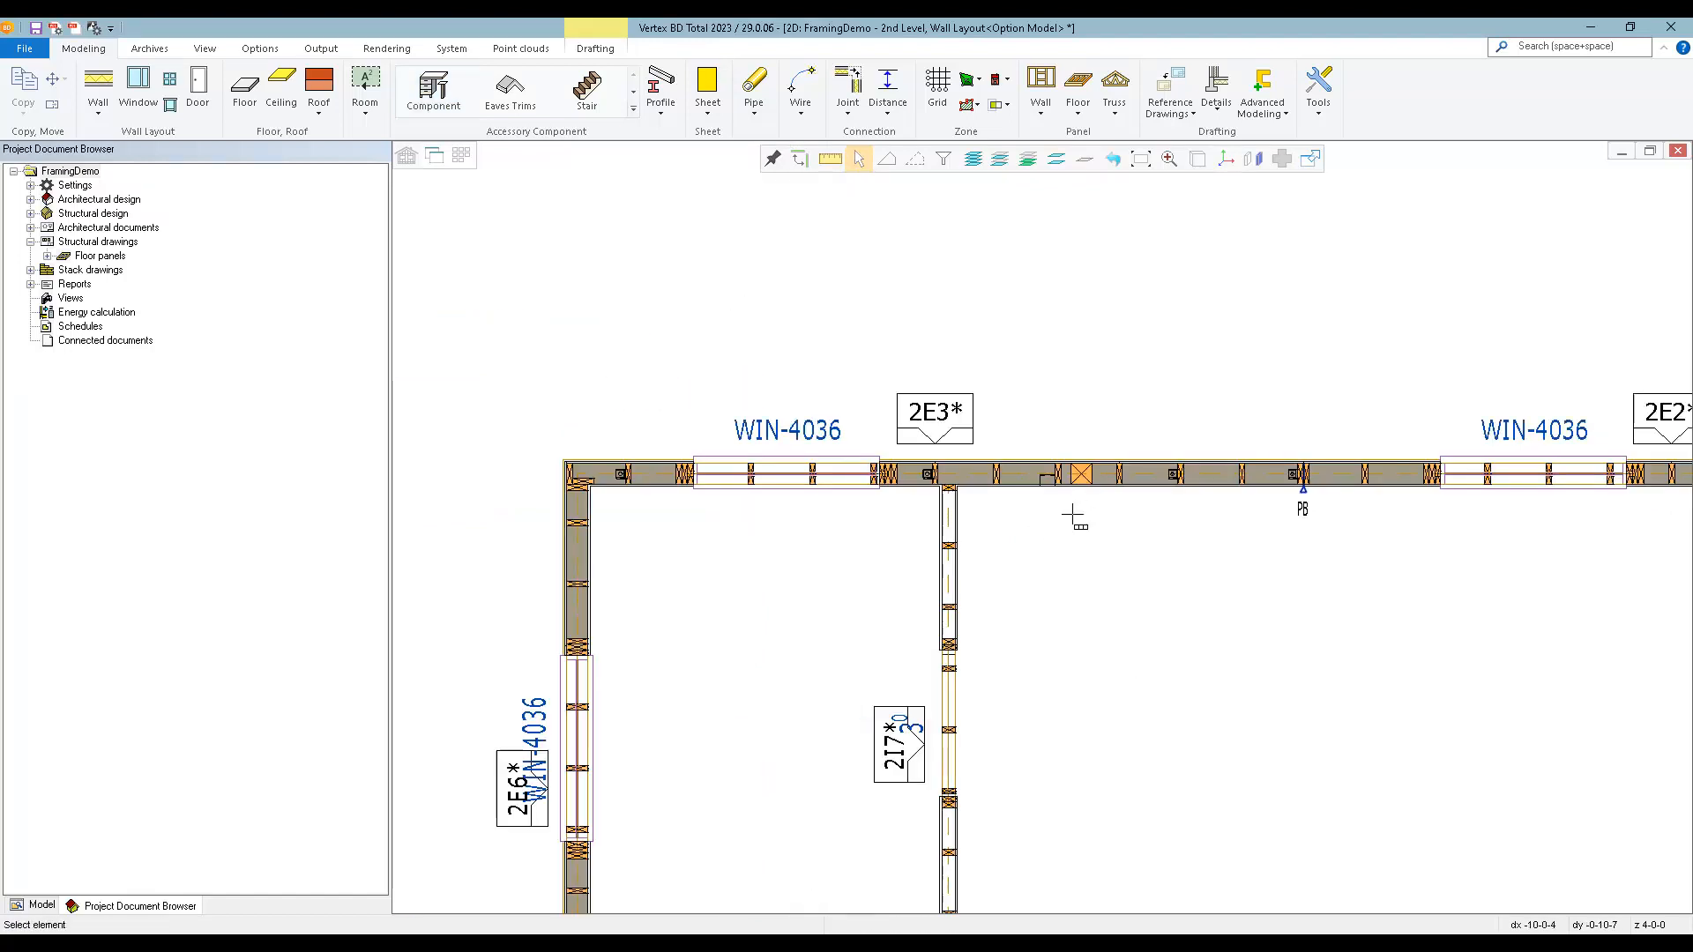
Examine the gang box in the 3D wall layout and in the 2nd-level wall framing model.
{"action": "key", "text": "ctrl+Tab"}
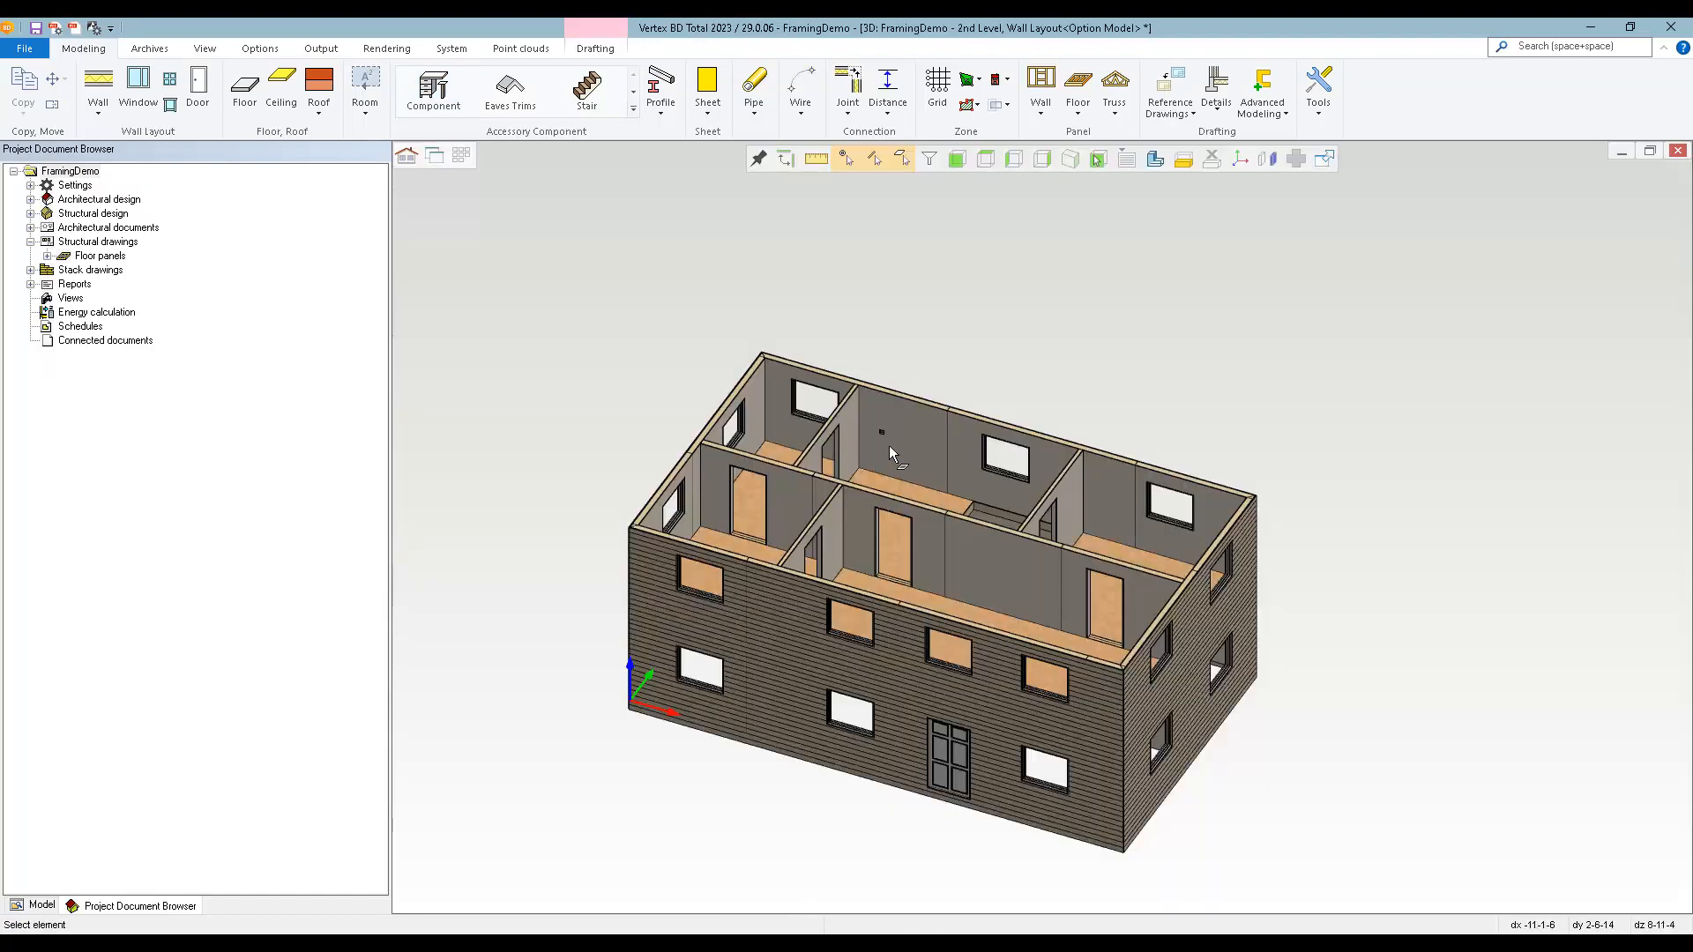
{"action": "scroll", "coordinate": [889, 448], "scroll_direction": "up", "scroll_amount": 7}
{"action": "mouse_move", "coordinate": [1039, 525]}
{"action": "middle_mouse_down"}
{"action": "mouse_move", "coordinate": [1061, 503]}
{"action": "mouse_move", "coordinate": [1114, 511]}
{"action": "mouse_move", "coordinate": [1012, 510]}
{"action": "mouse_move", "coordinate": [1033, 513]}
{"action": "middle_mouse_up"}
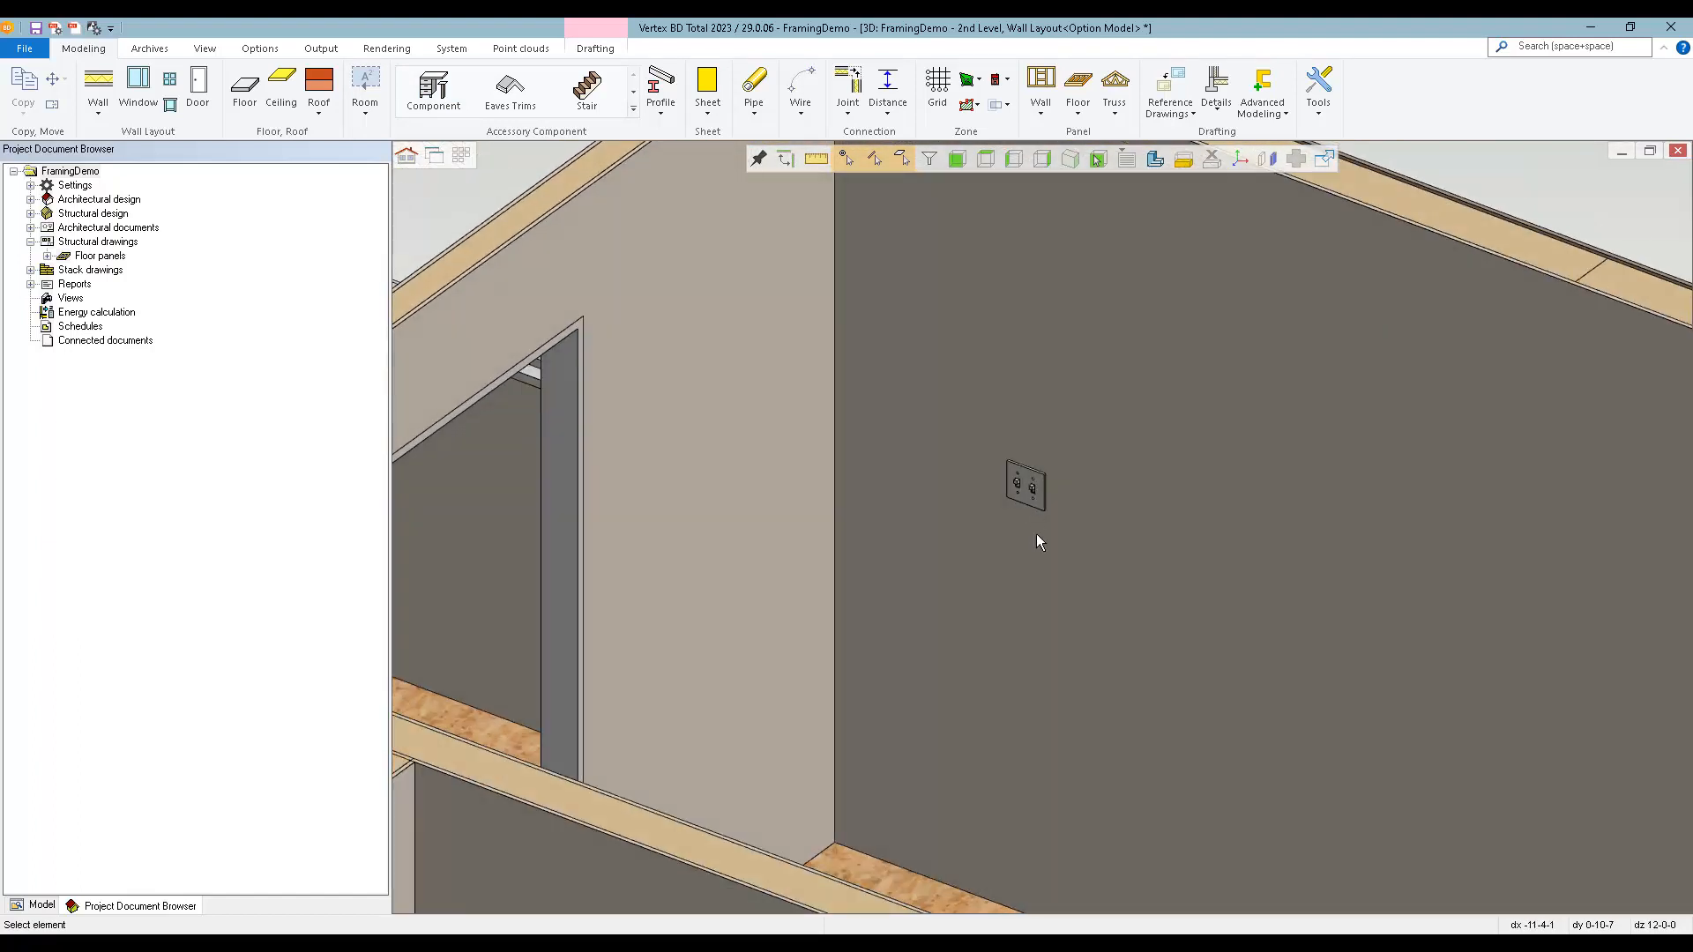
{"action": "left_click", "coordinate": [410, 160]}
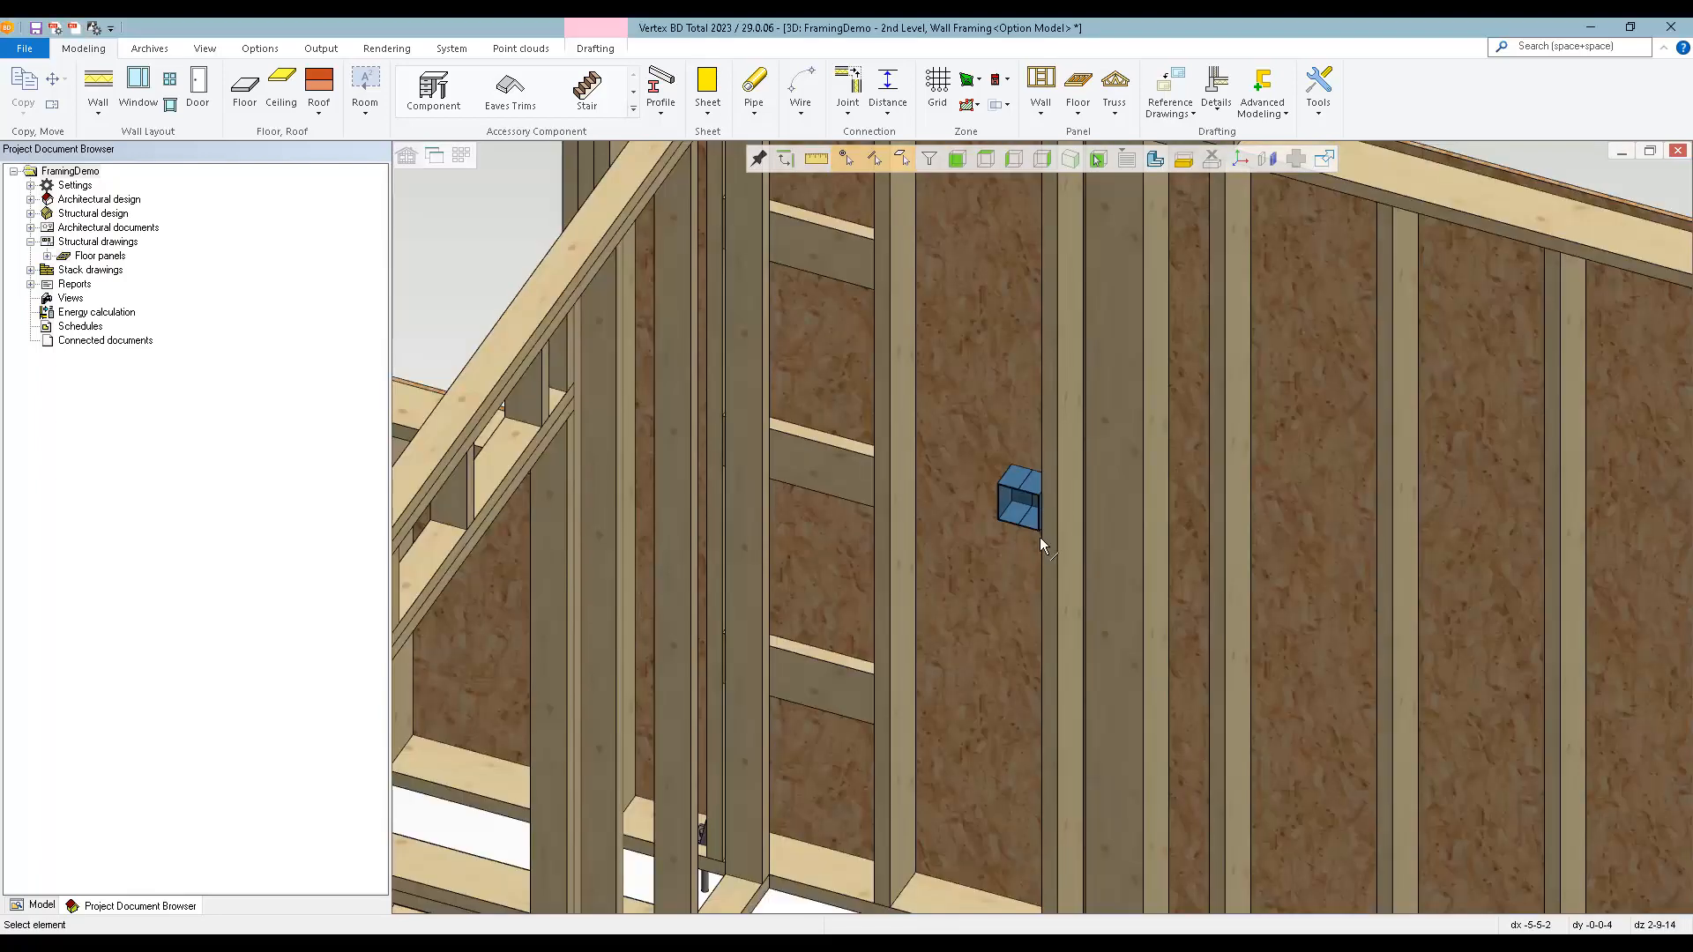
{"action": "mouse_move", "coordinate": [1050, 521]}
{"action": "middle_mouse_down"}
{"action": "mouse_move", "coordinate": [1148, 529]}
{"action": "mouse_move", "coordinate": [1058, 519]}
{"action": "mouse_move", "coordinate": [1070, 529]}
{"action": "middle_mouse_up"}
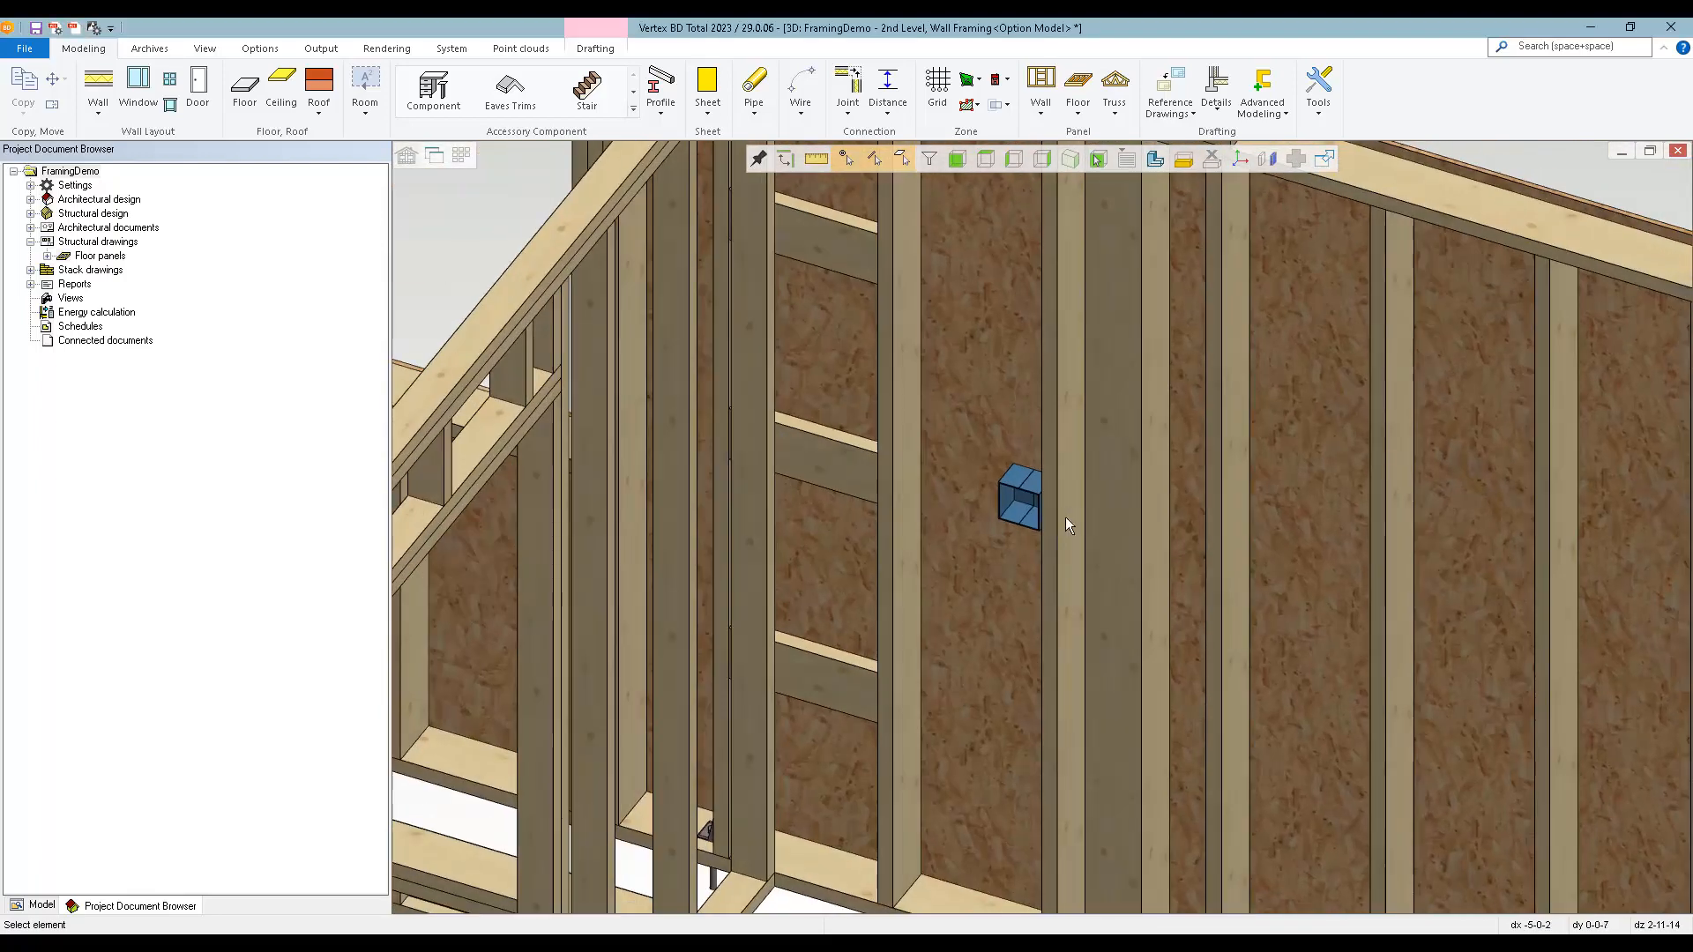
Start a 1/2 Copper Cold Water pipe line on the face of the stud beside the gang box, about 1-10-13 above the bottom plate.
{"action": "left_click", "coordinate": [757, 113]}
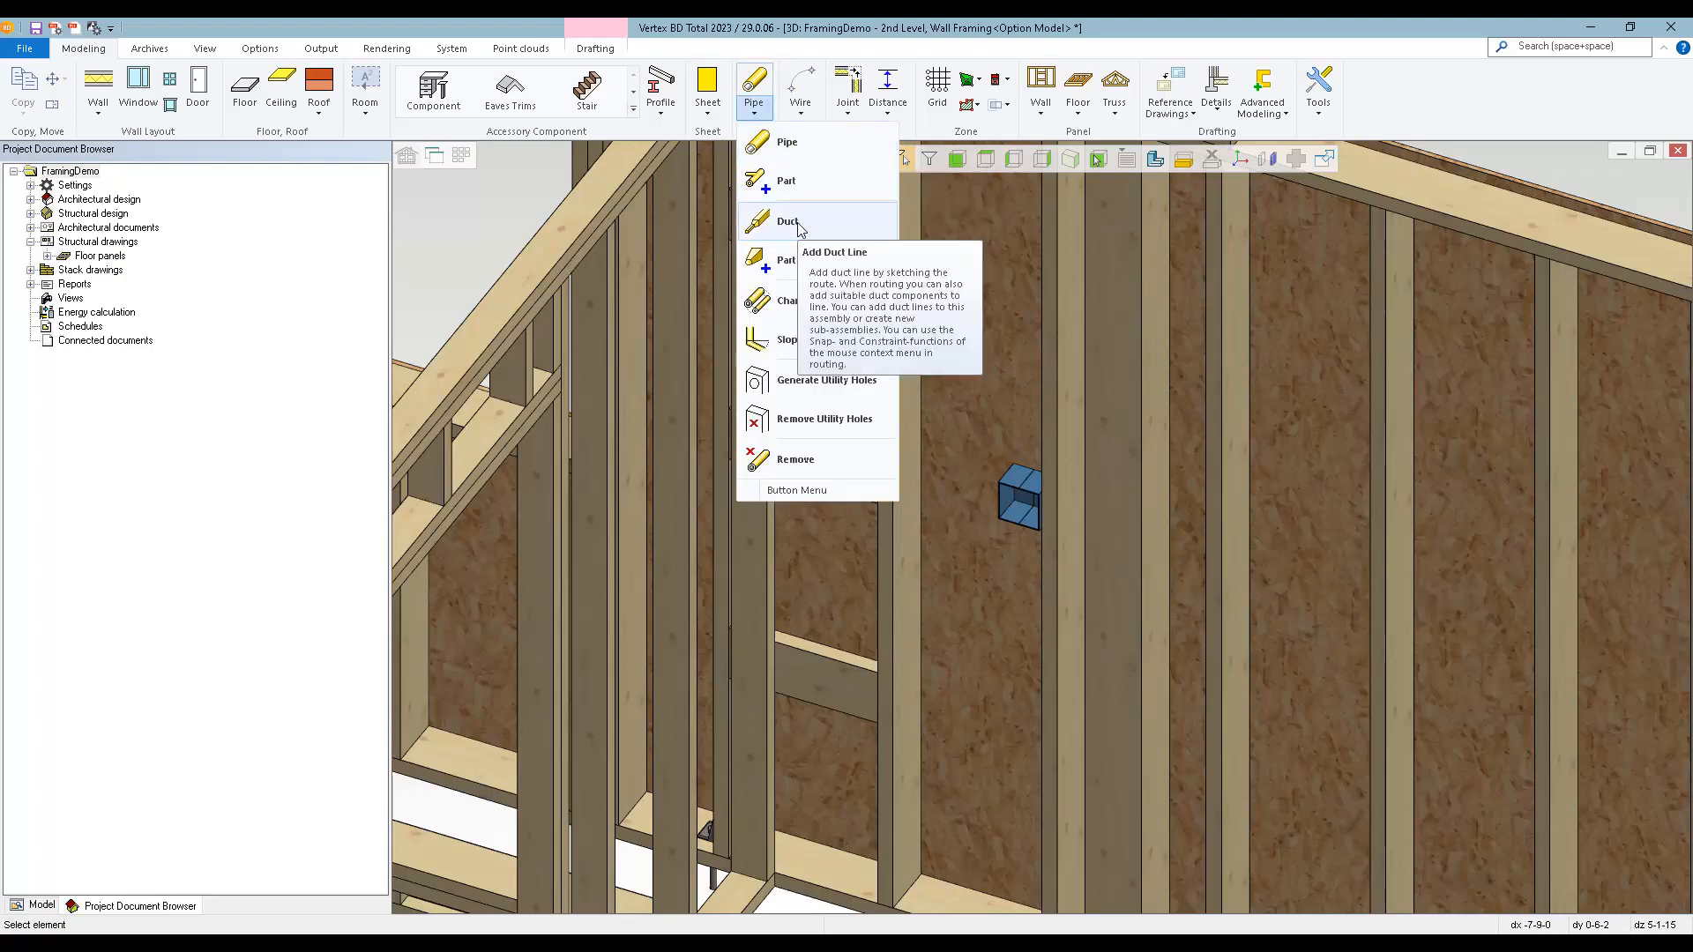
{"action": "left_click", "coordinate": [786, 143]}
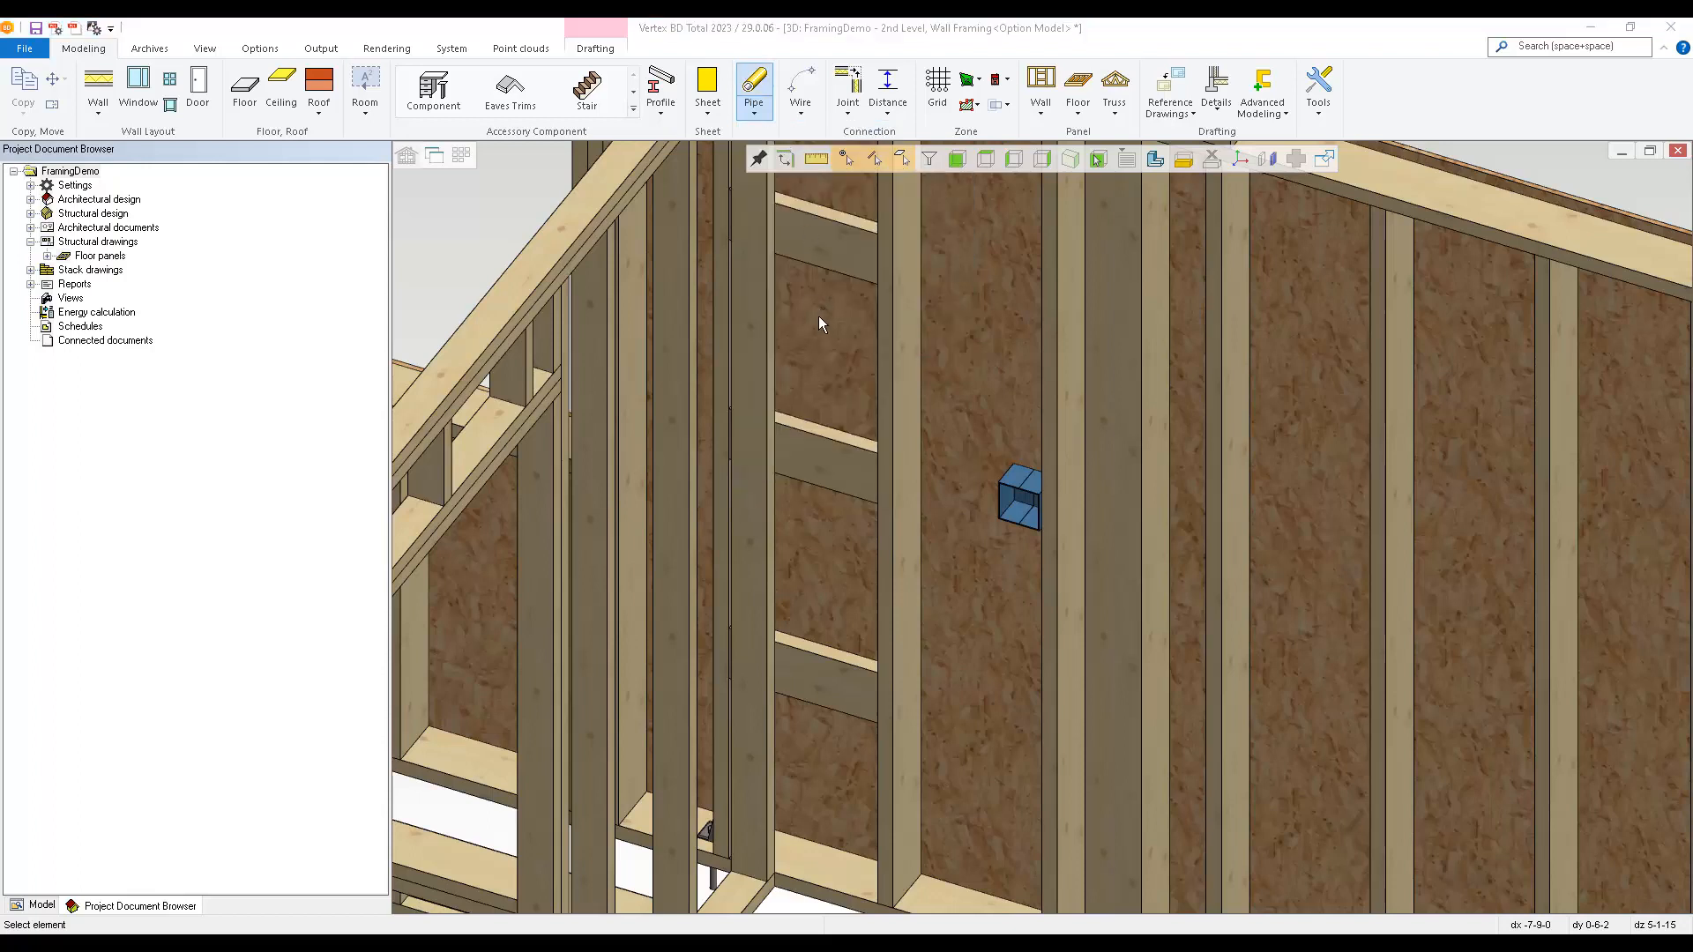
{"action": "left_click", "coordinate": [220, 93]}
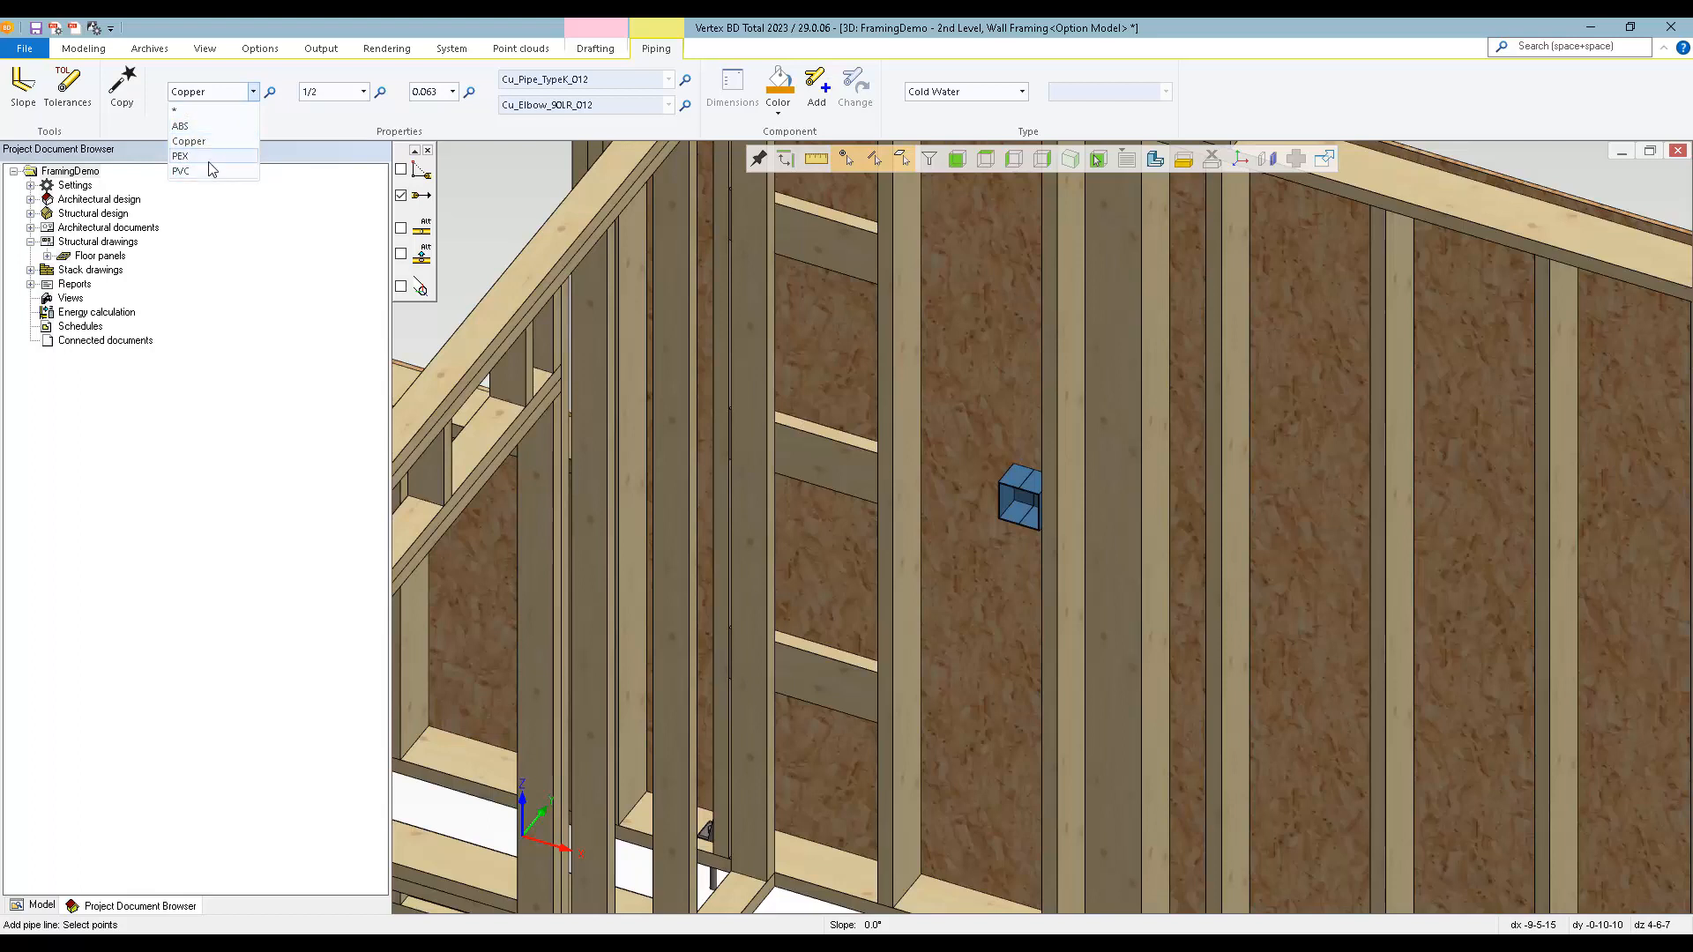
{"action": "left_click", "coordinate": [366, 95]}
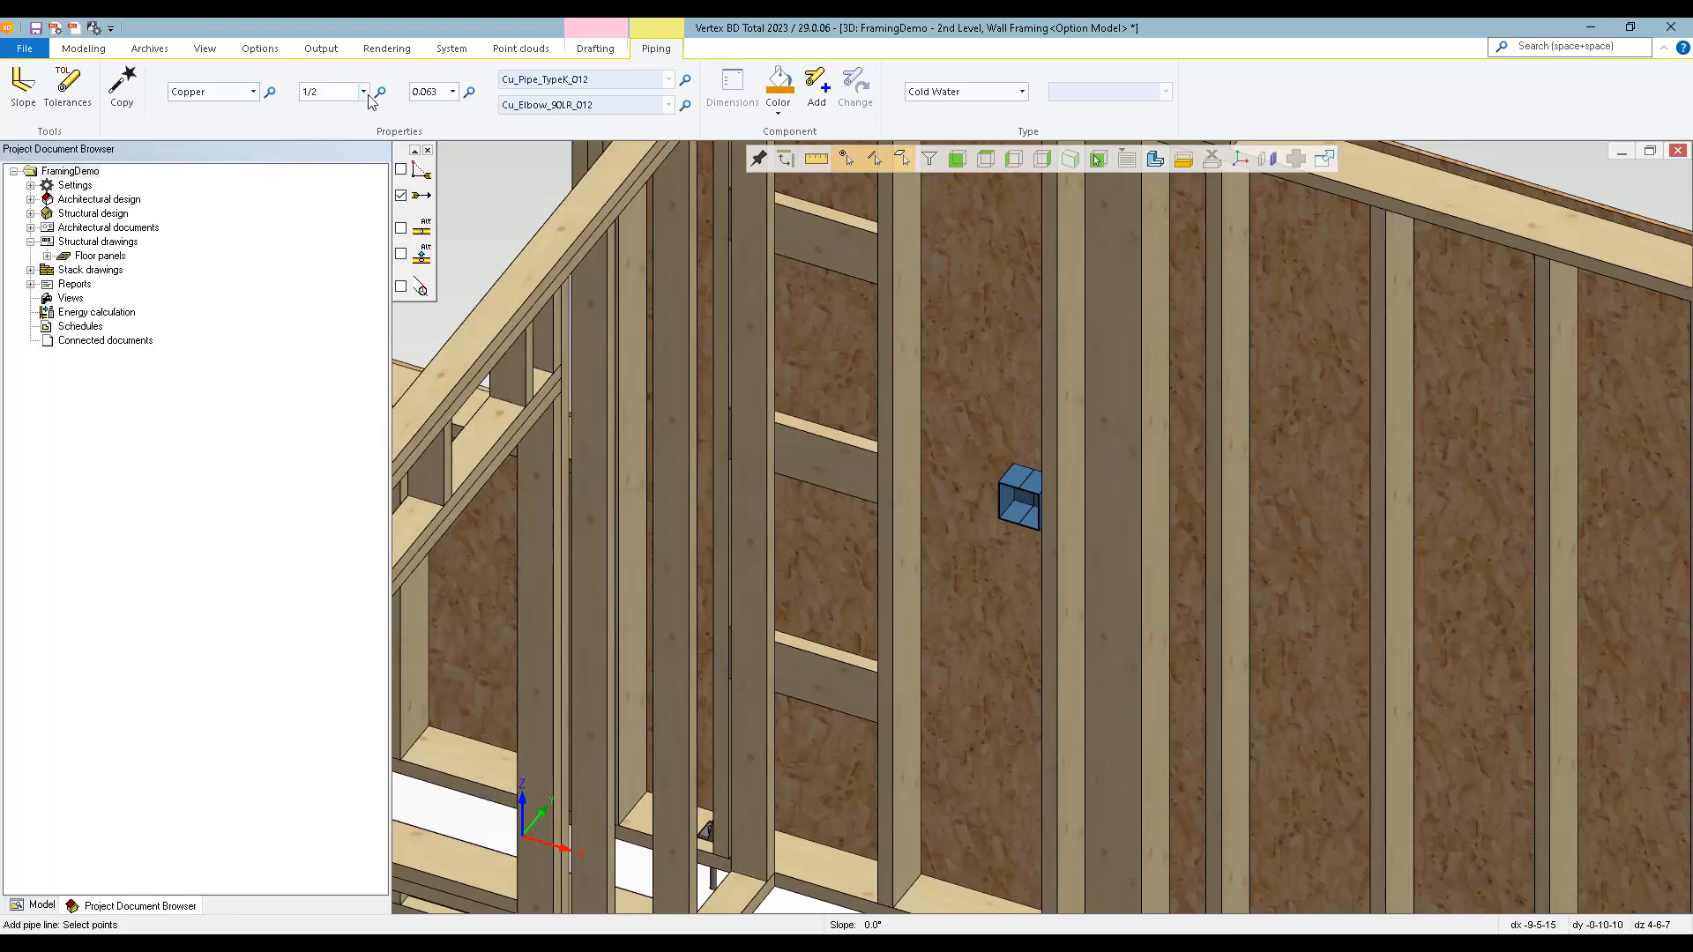
{"action": "left_click", "coordinate": [363, 92]}
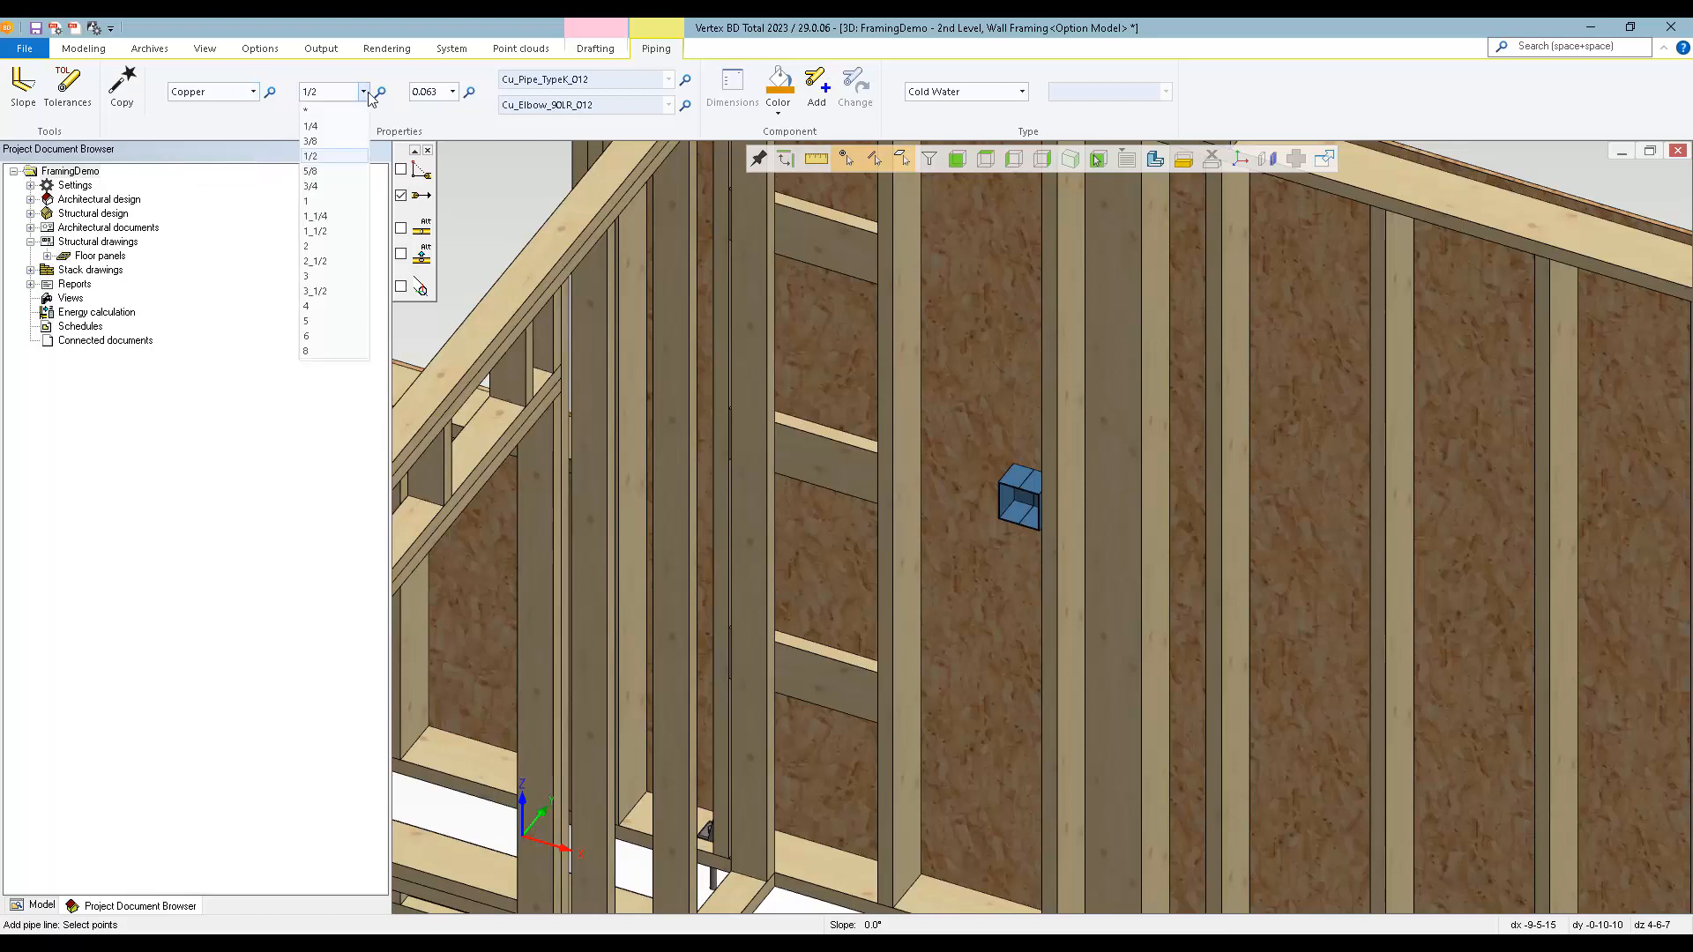
{"action": "left_click", "coordinate": [368, 93]}
{"action": "scroll", "coordinate": [932, 866], "scroll_direction": "up", "scroll_amount": 2}
{"action": "middle_click_drag", "start_coordinate": [933, 866], "coordinate": [1014, 635]}
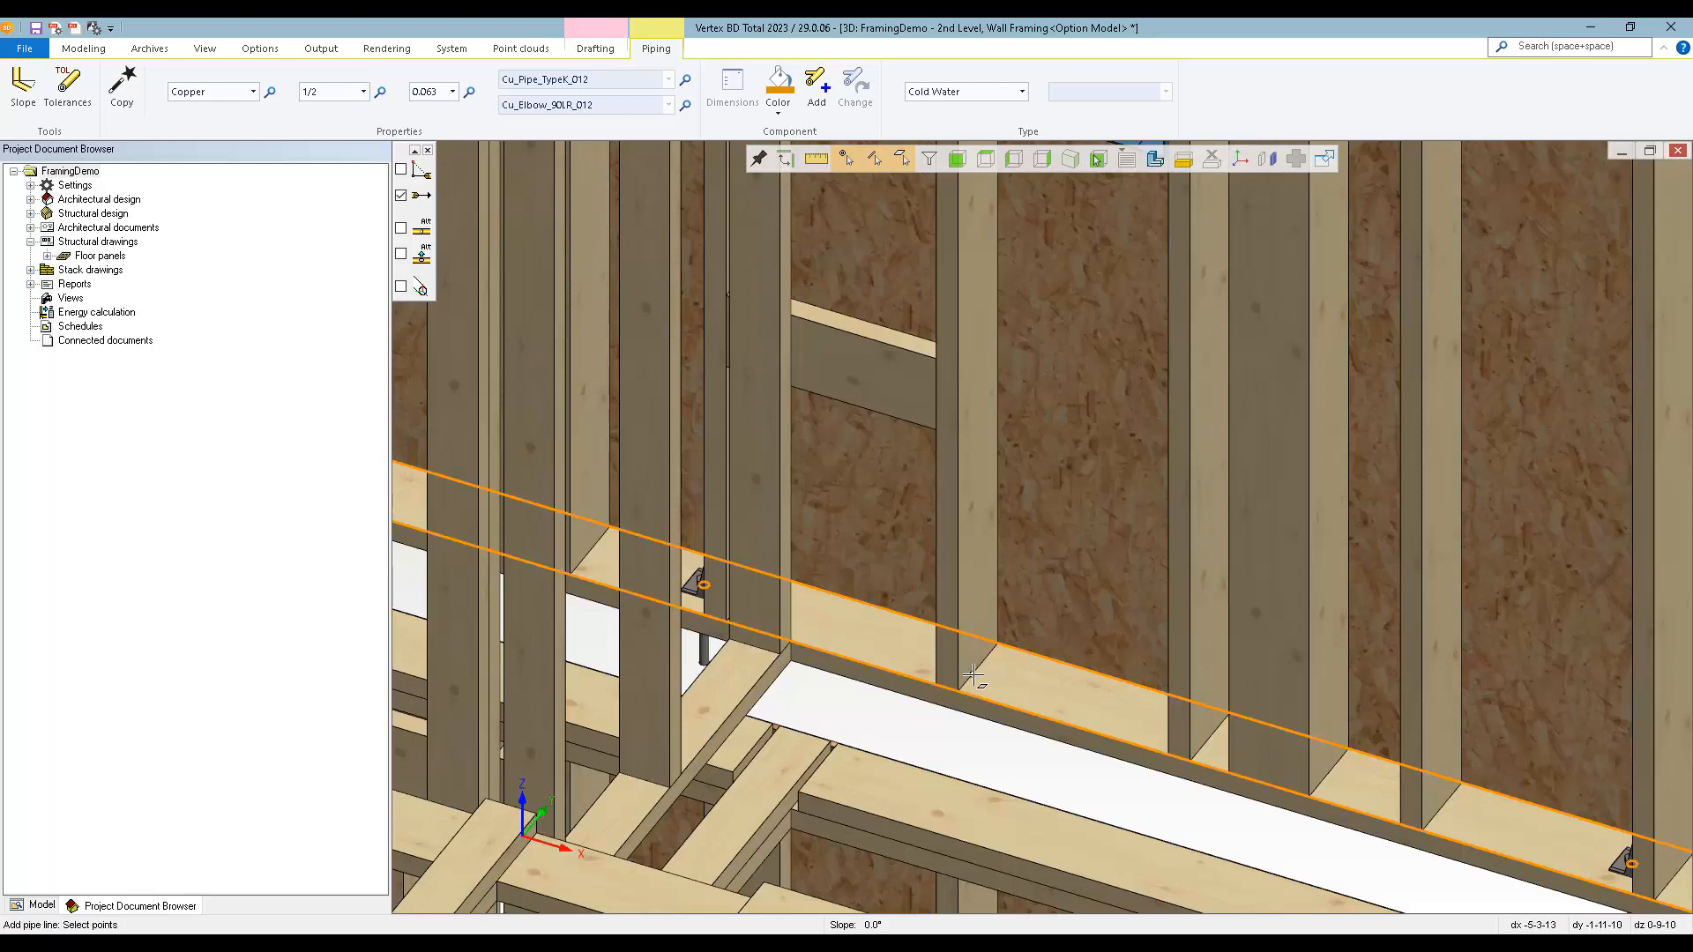
{"action": "scroll", "coordinate": [1040, 525], "scroll_direction": "up", "scroll_amount": 3}
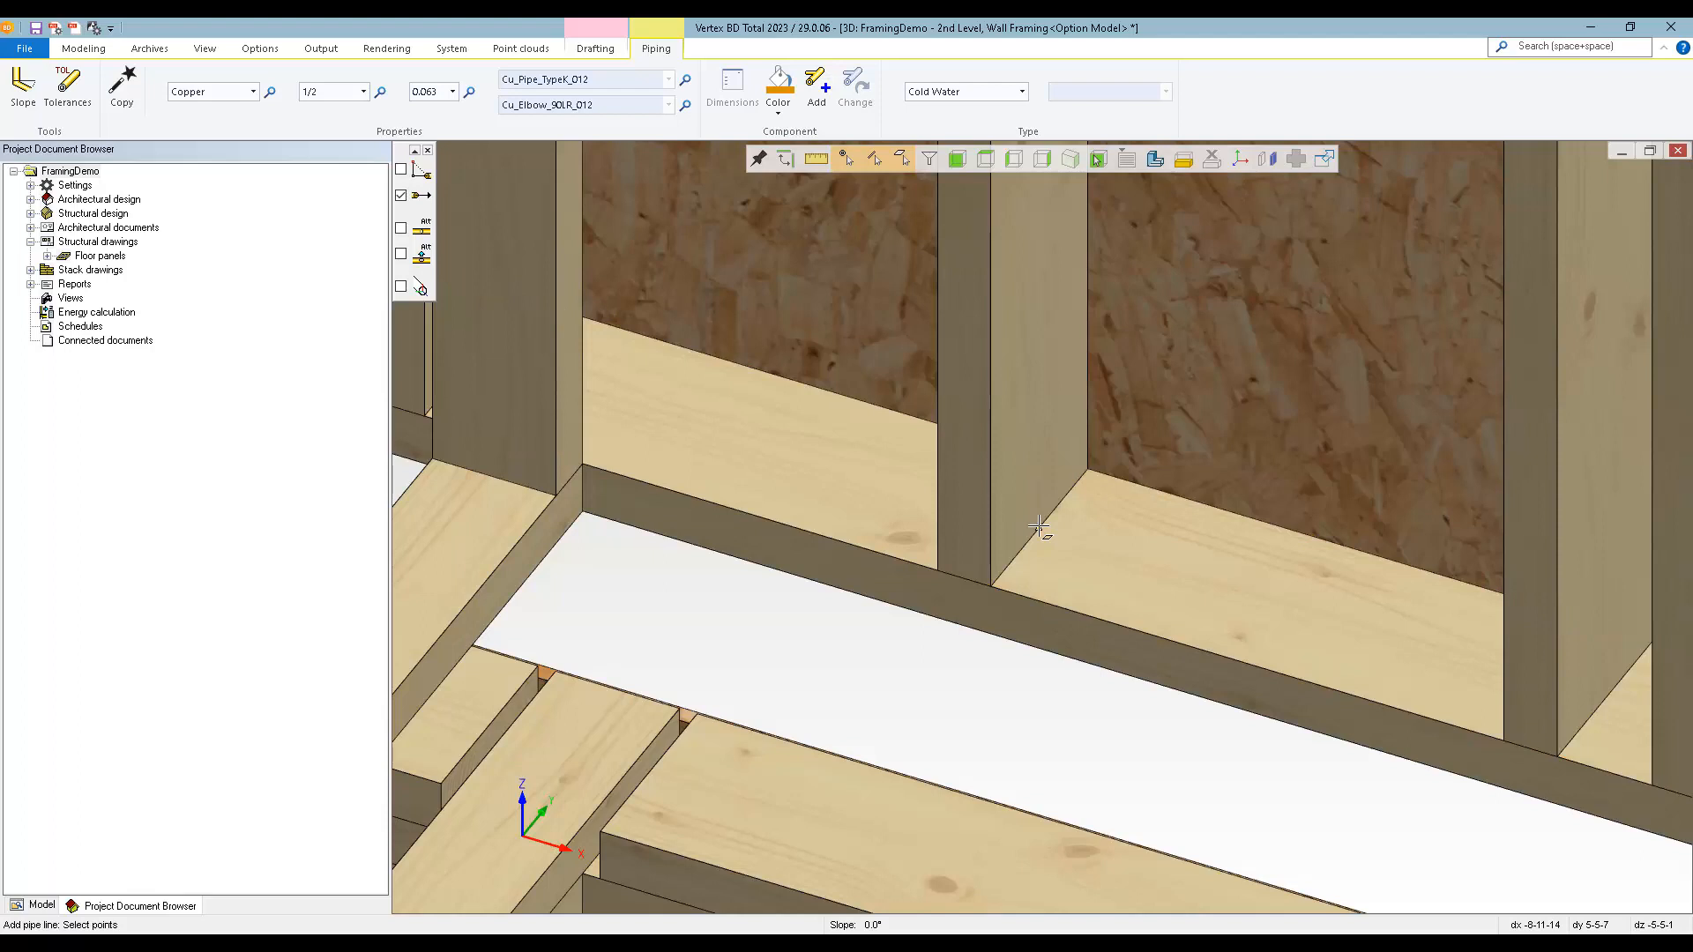
{"action": "left_click", "coordinate": [1040, 526]}
{"action": "scroll", "coordinate": [1039, 526], "scroll_direction": "down", "scroll_amount": 4}
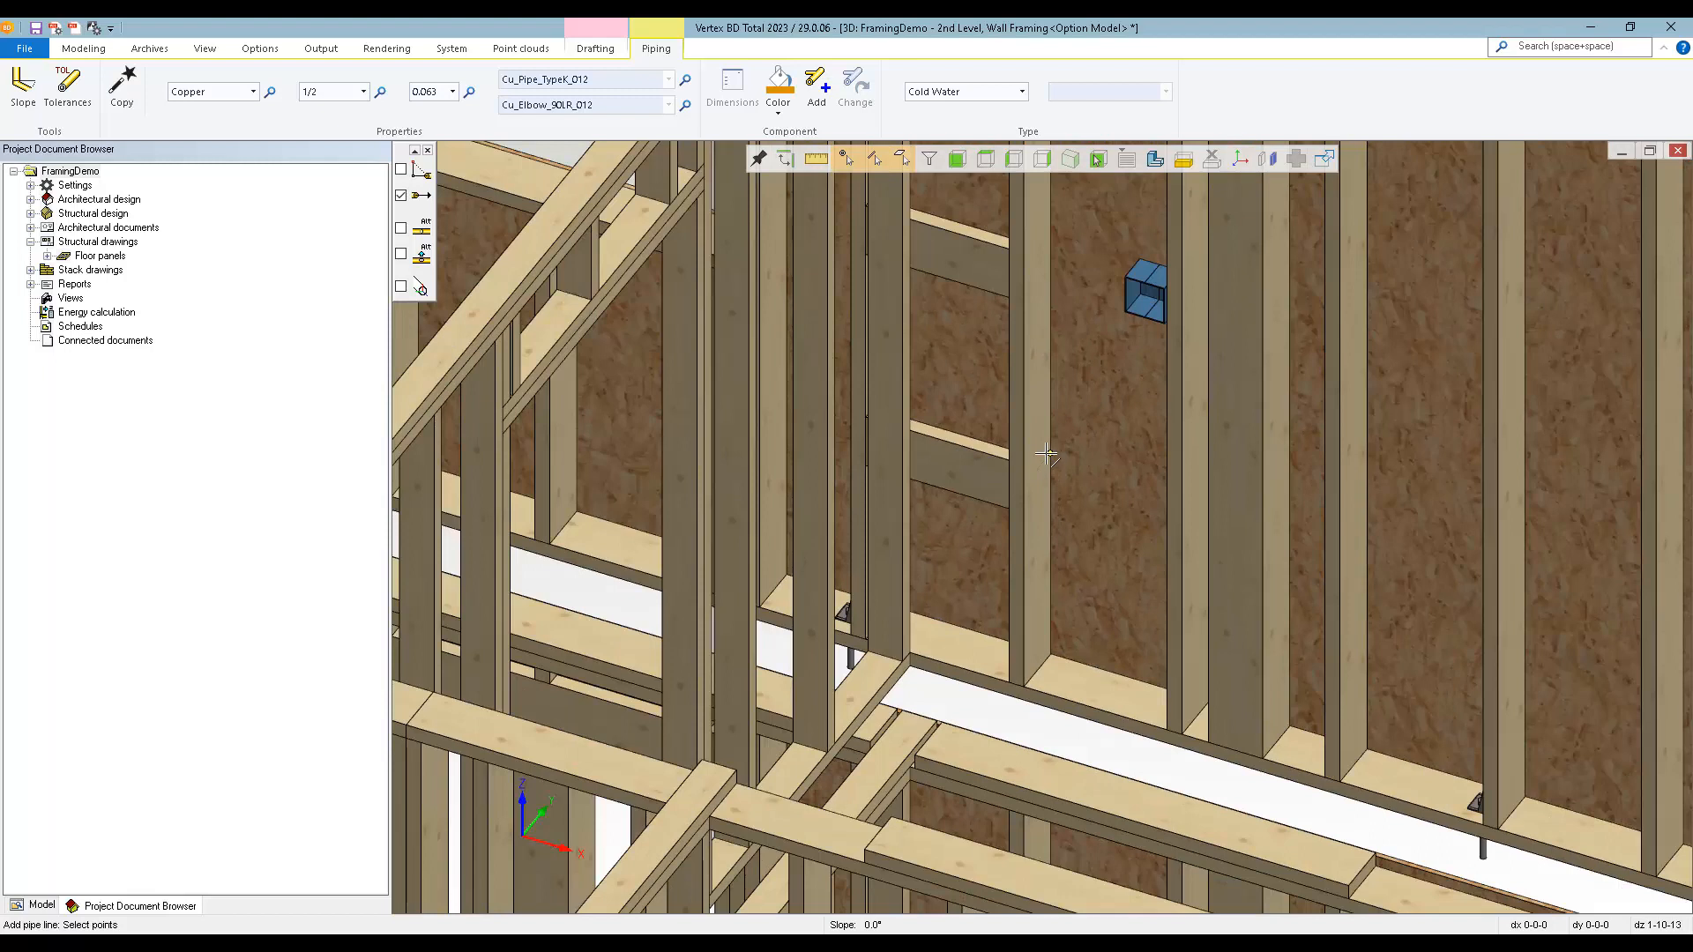
{"action": "left_click", "coordinate": [1045, 454]}
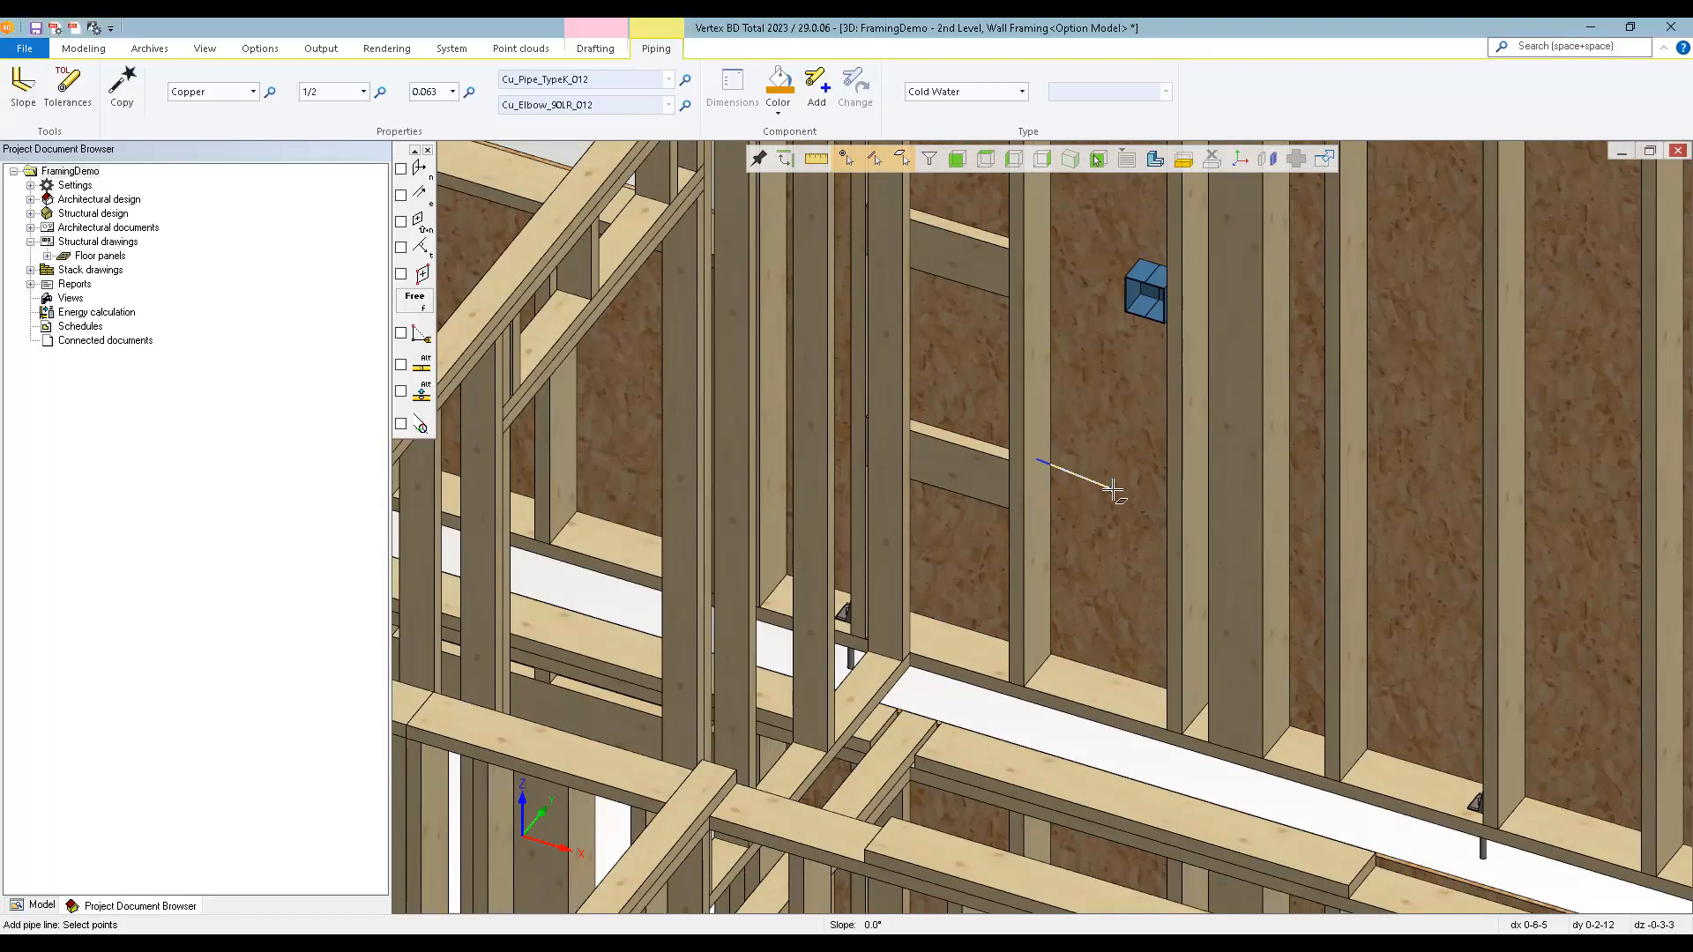
Route the pipe horizontally through the exterior wall studs for about 19-1-8, ending in the stud bay past the interior wall.
{"action": "scroll", "coordinate": [1146, 516], "scroll_direction": "down", "scroll_amount": 3}
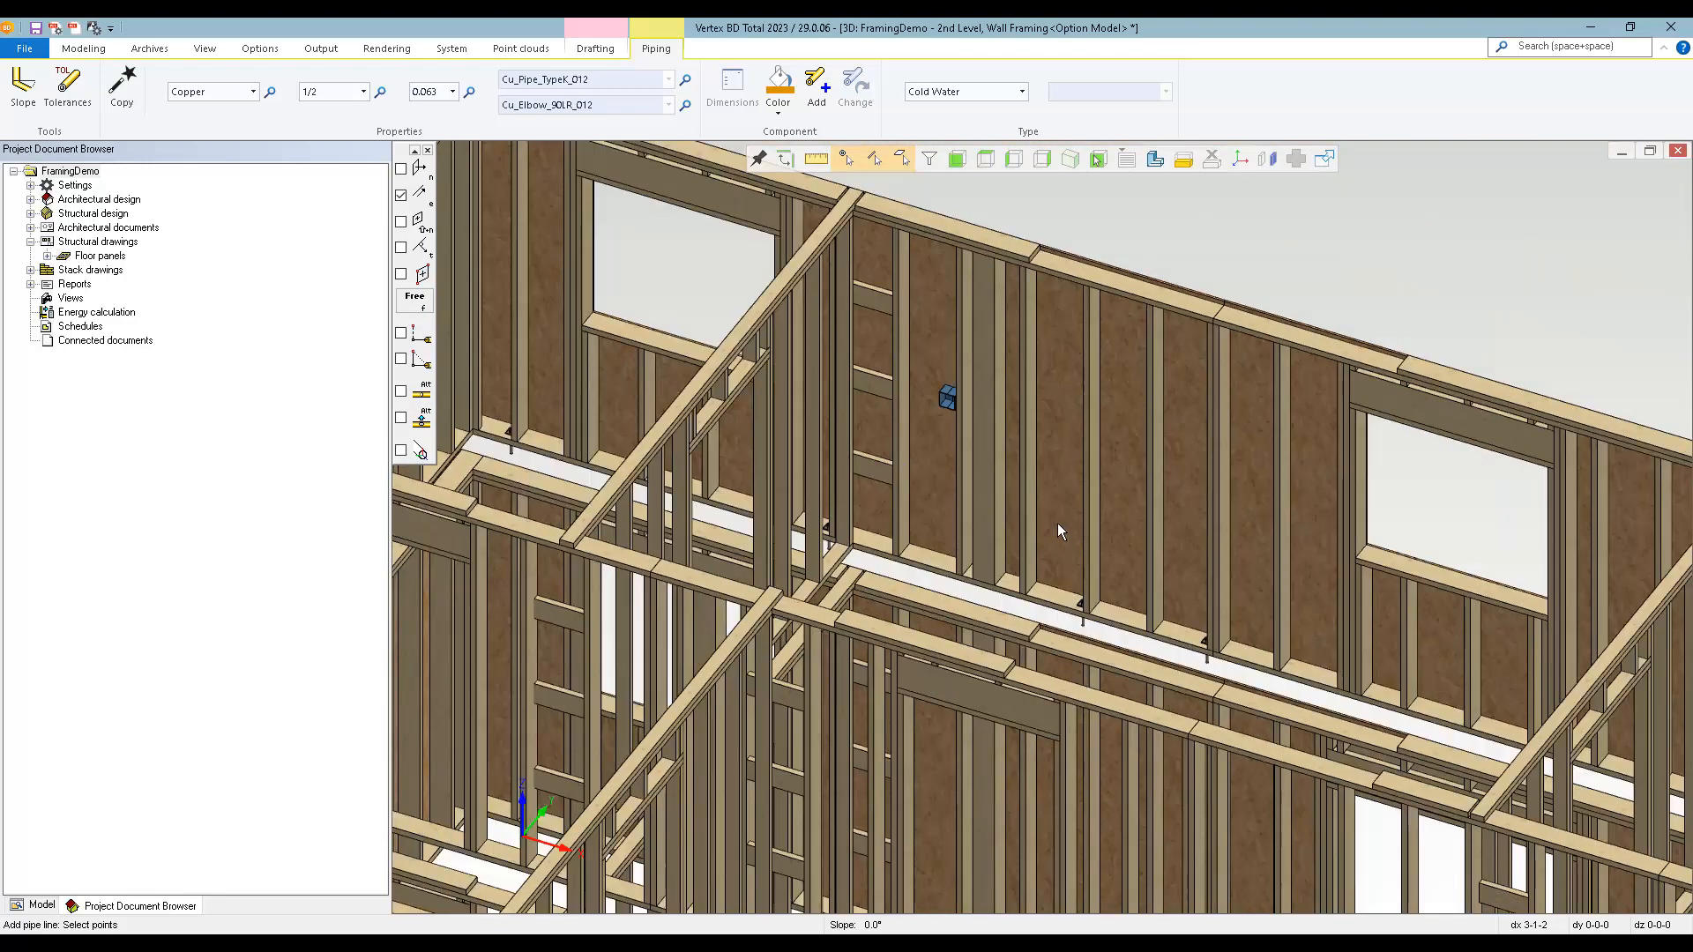
{"action": "scroll", "coordinate": [1309, 578], "scroll_direction": "down", "scroll_amount": 1}
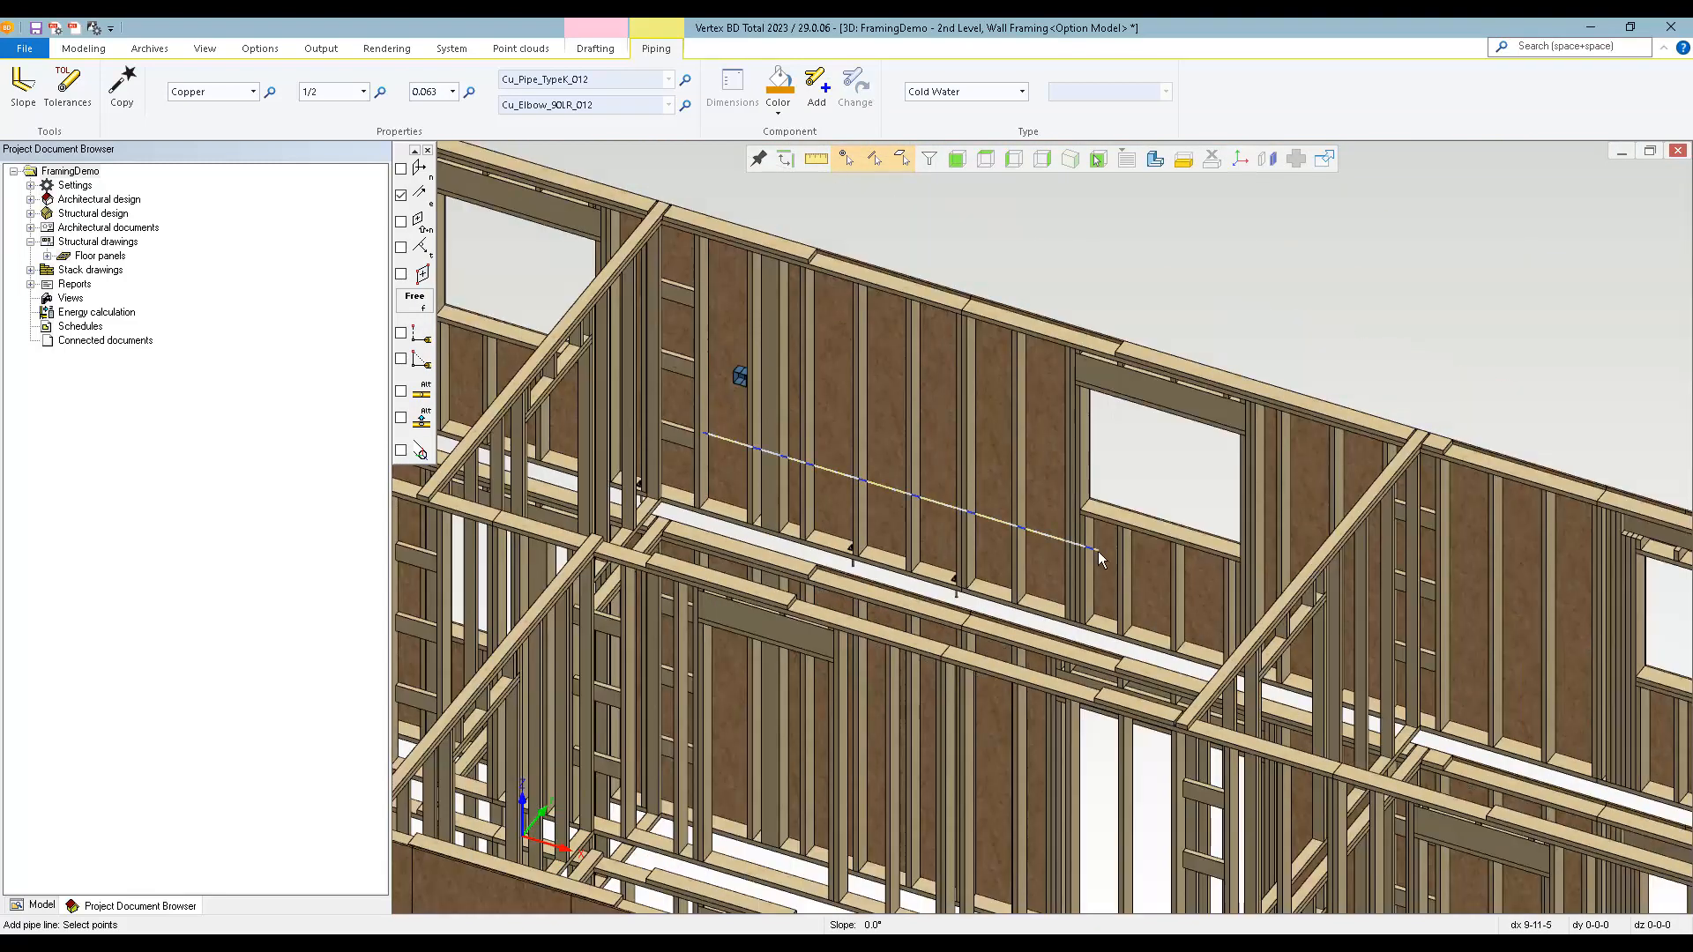
{"action": "scroll", "coordinate": [1100, 560], "scroll_direction": "down", "scroll_amount": 2}
{"action": "scroll", "coordinate": [1071, 648], "scroll_direction": "up", "scroll_amount": 5}
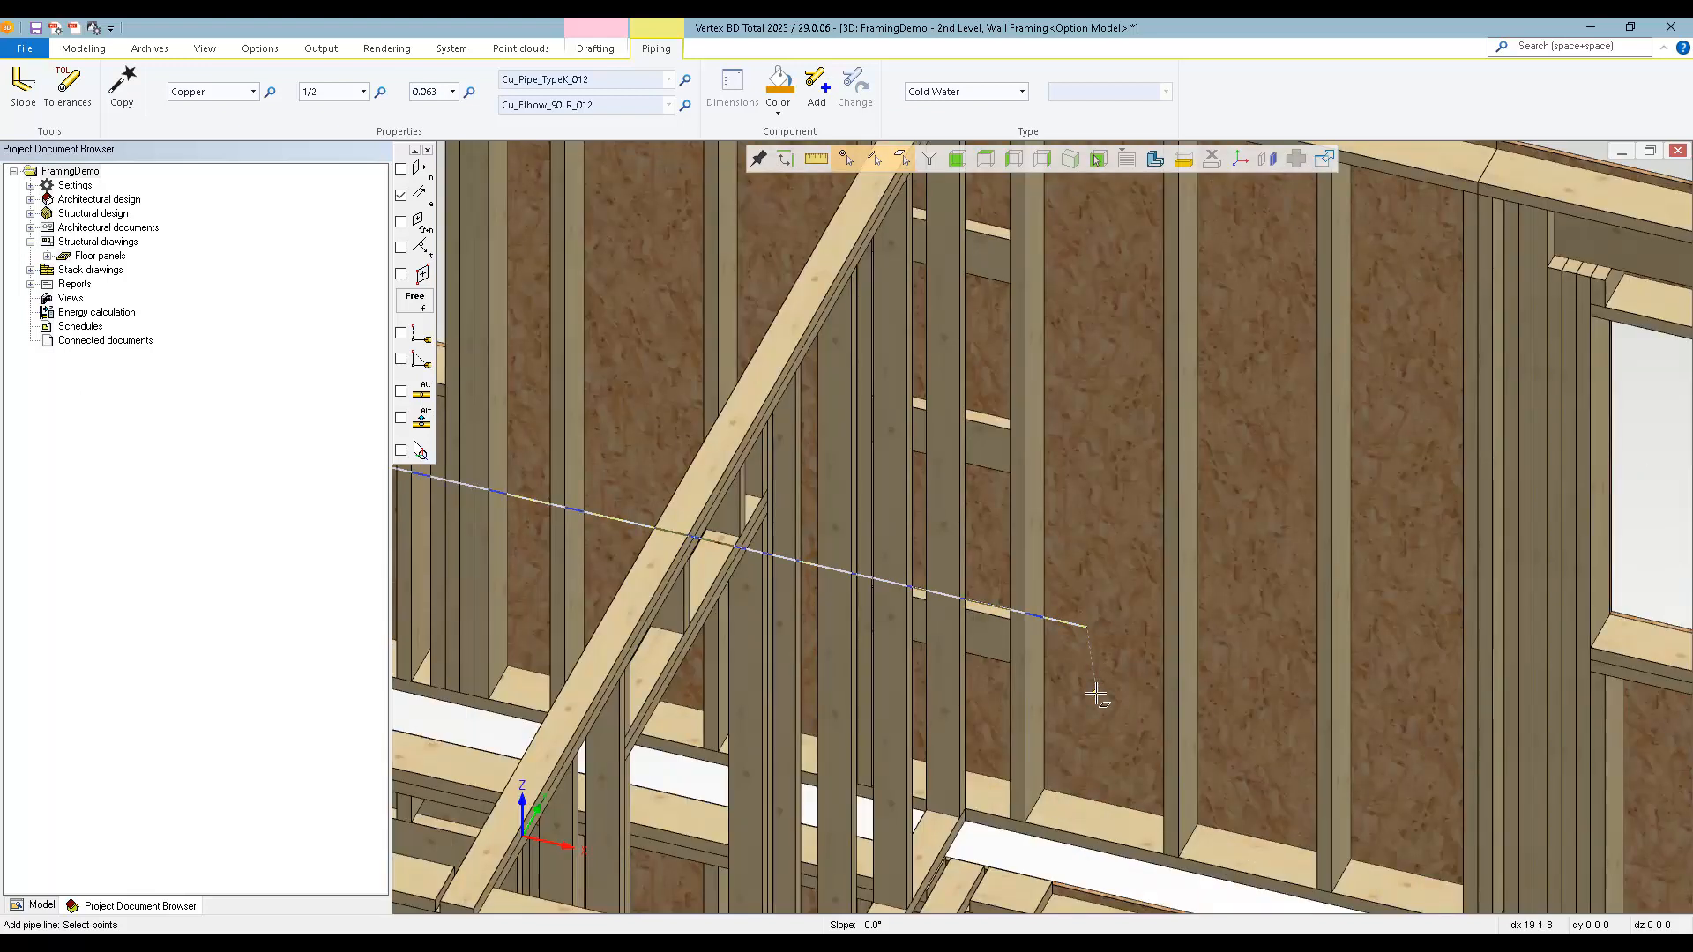
{"action": "left_click", "coordinate": [1105, 803]}
Drop the pipe vertically from the end of the horizontal run through both levels to below the 1st-level wall, and finish the line.
{"action": "scroll", "coordinate": [1042, 525], "scroll_direction": "down", "scroll_amount": 2}
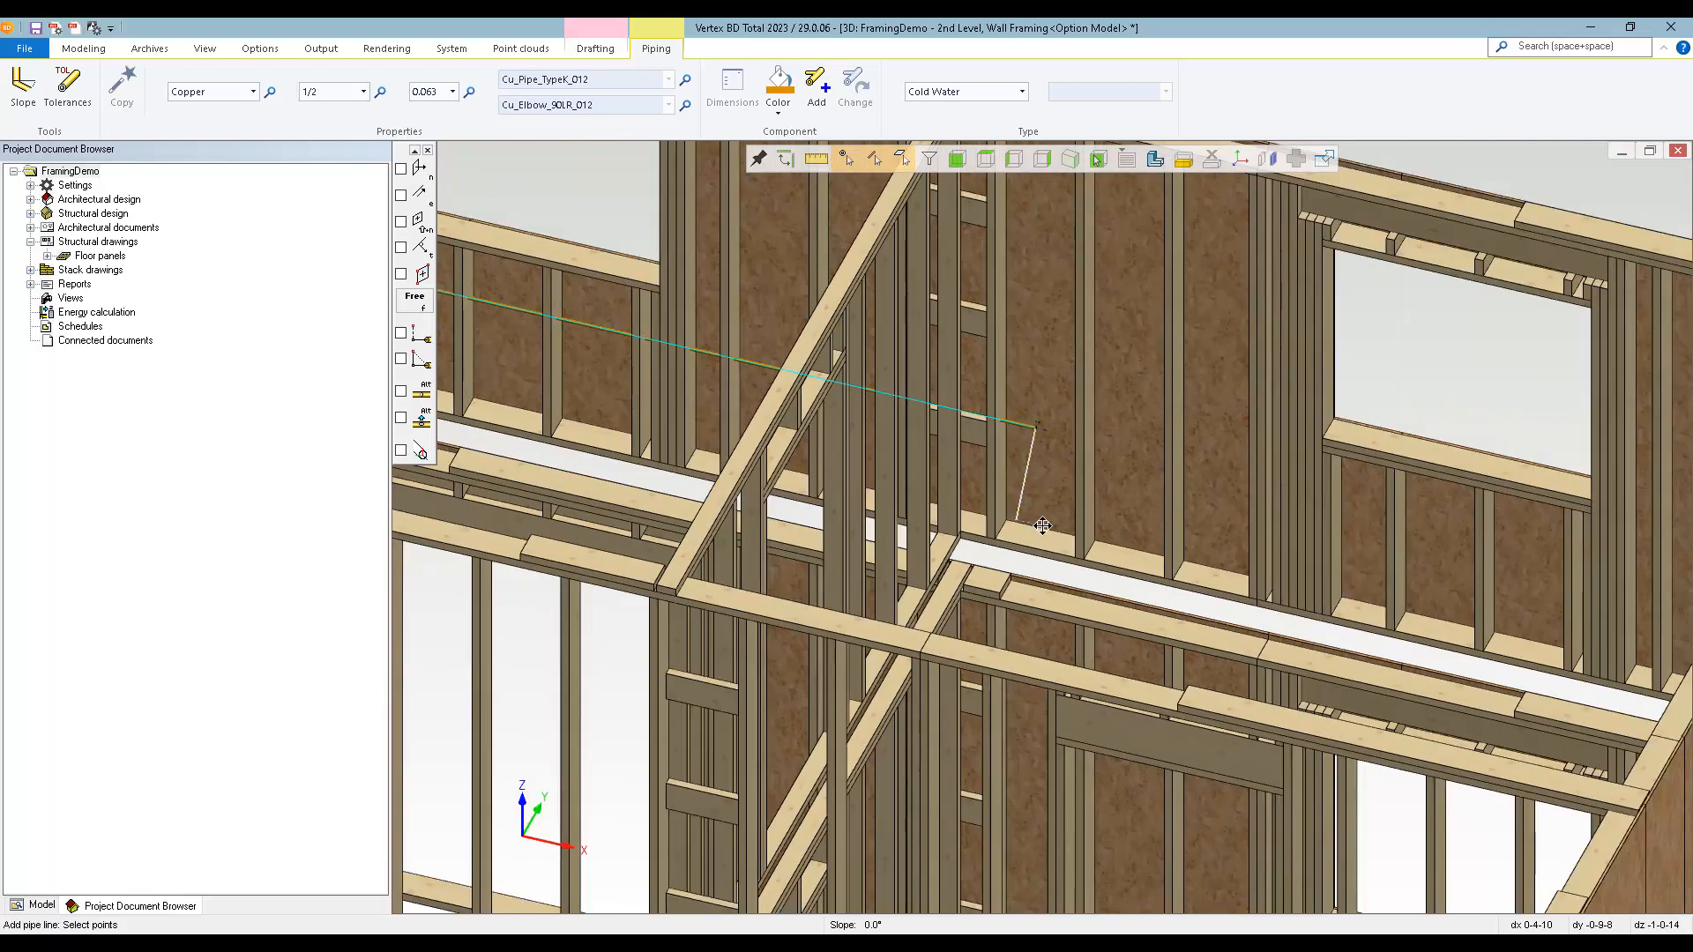
{"action": "key", "text": "e"}
{"action": "scroll", "coordinate": [1060, 572], "scroll_direction": "down", "scroll_amount": 1}
{"action": "middle_click_drag", "start_coordinate": [1033, 527], "coordinate": [797, 515]}
{"action": "scroll", "coordinate": [1059, 527], "scroll_direction": "down", "scroll_amount": 2}
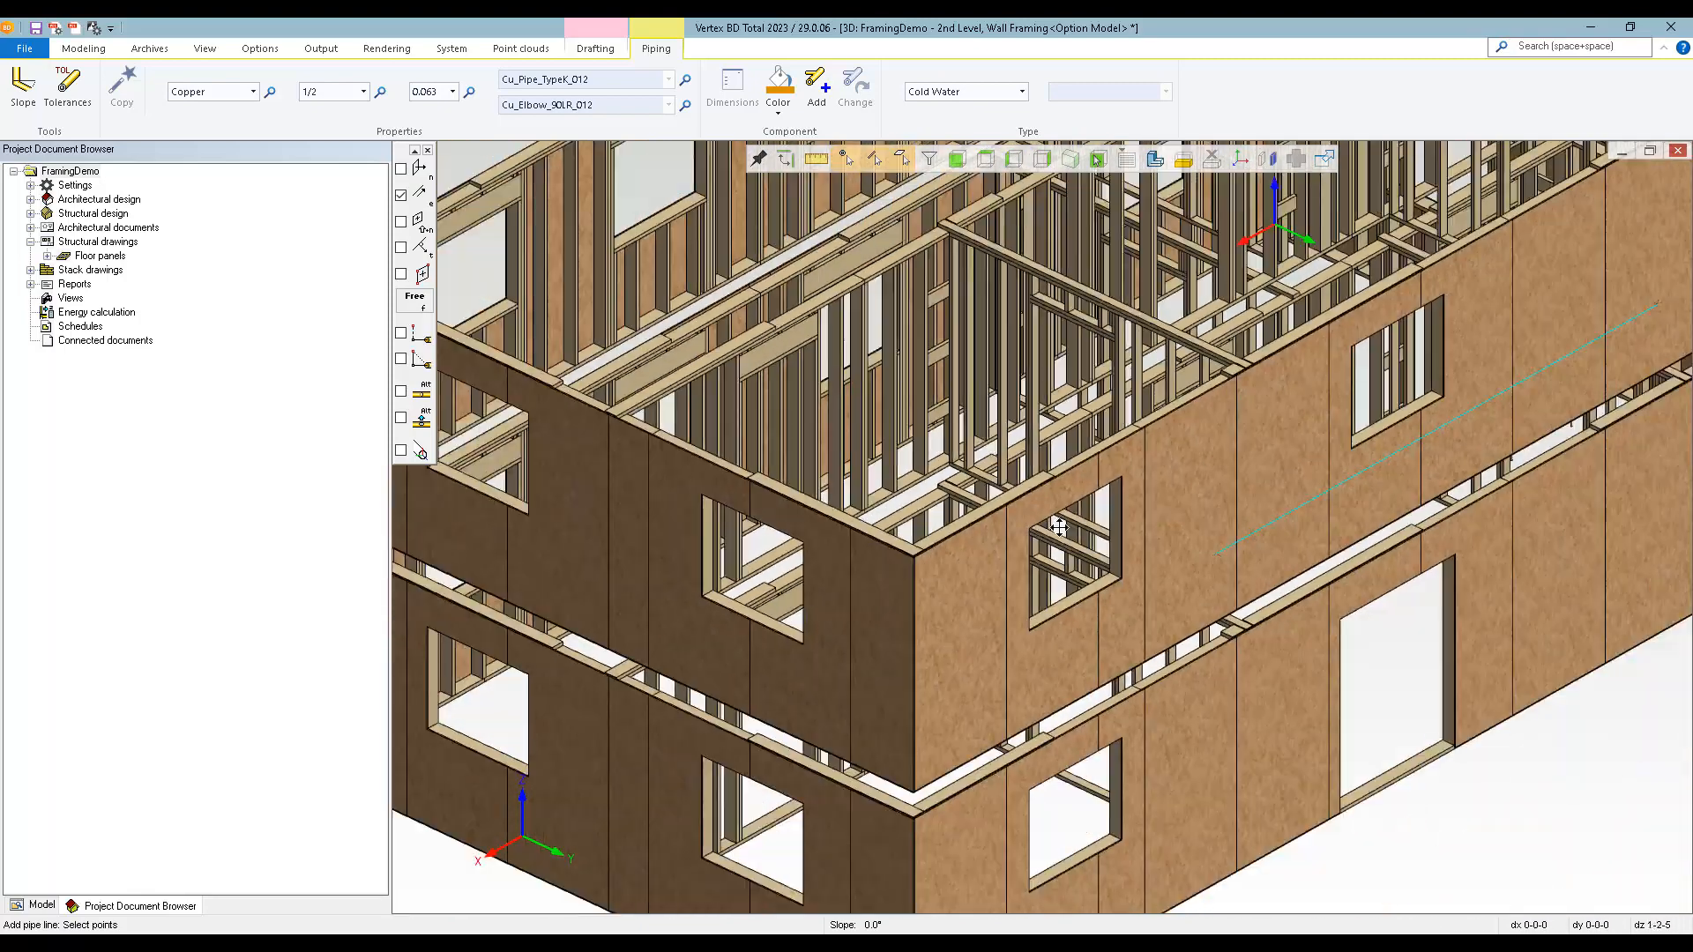
{"action": "scroll", "coordinate": [1058, 618], "scroll_direction": "down", "scroll_amount": 2}
{"action": "scroll", "coordinate": [1043, 540], "scroll_direction": "up", "scroll_amount": 4}
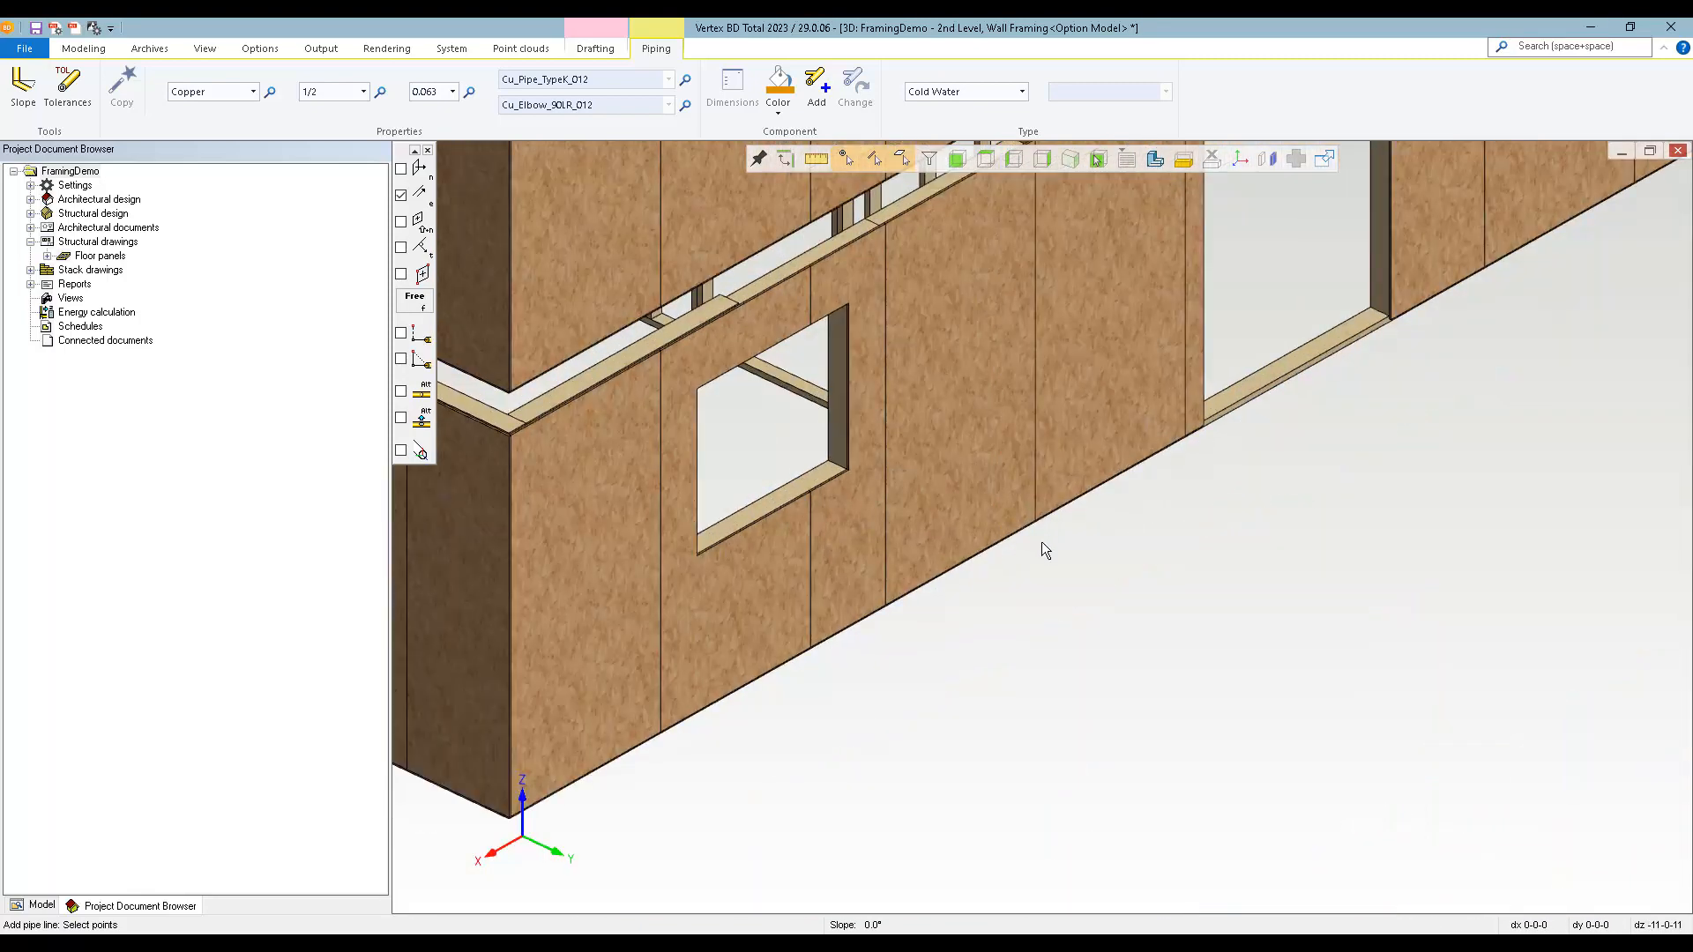
{"action": "left_click", "coordinate": [1049, 604]}
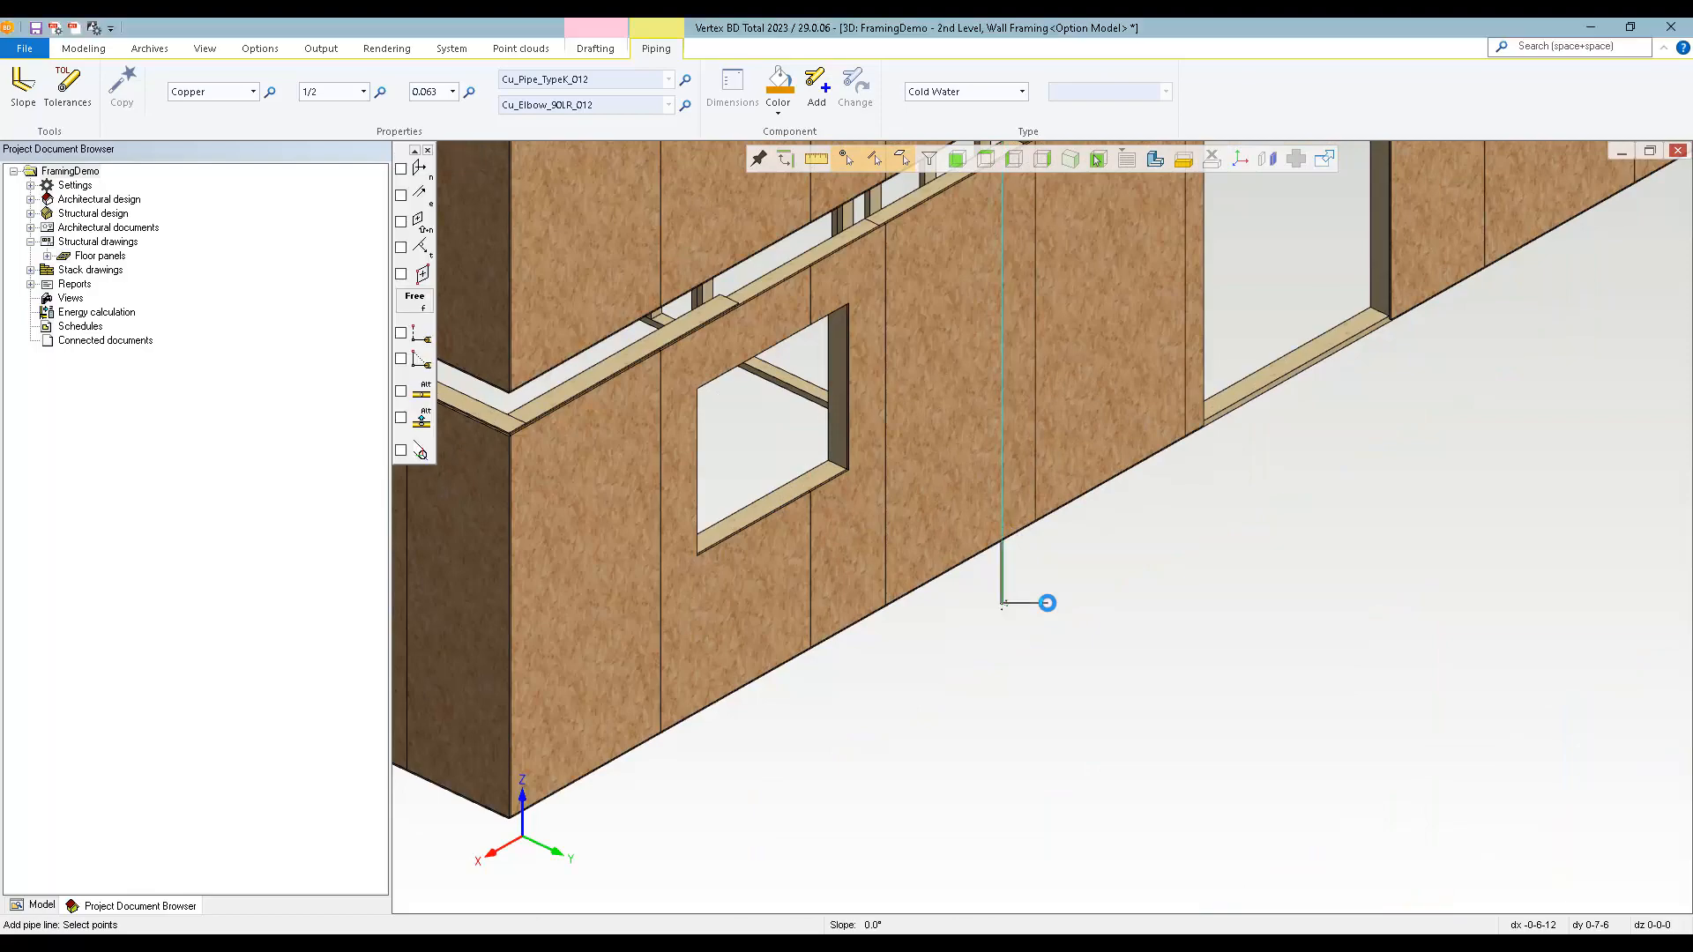
{"action": "scroll", "coordinate": [1030, 422], "scroll_direction": "down", "scroll_amount": 2}
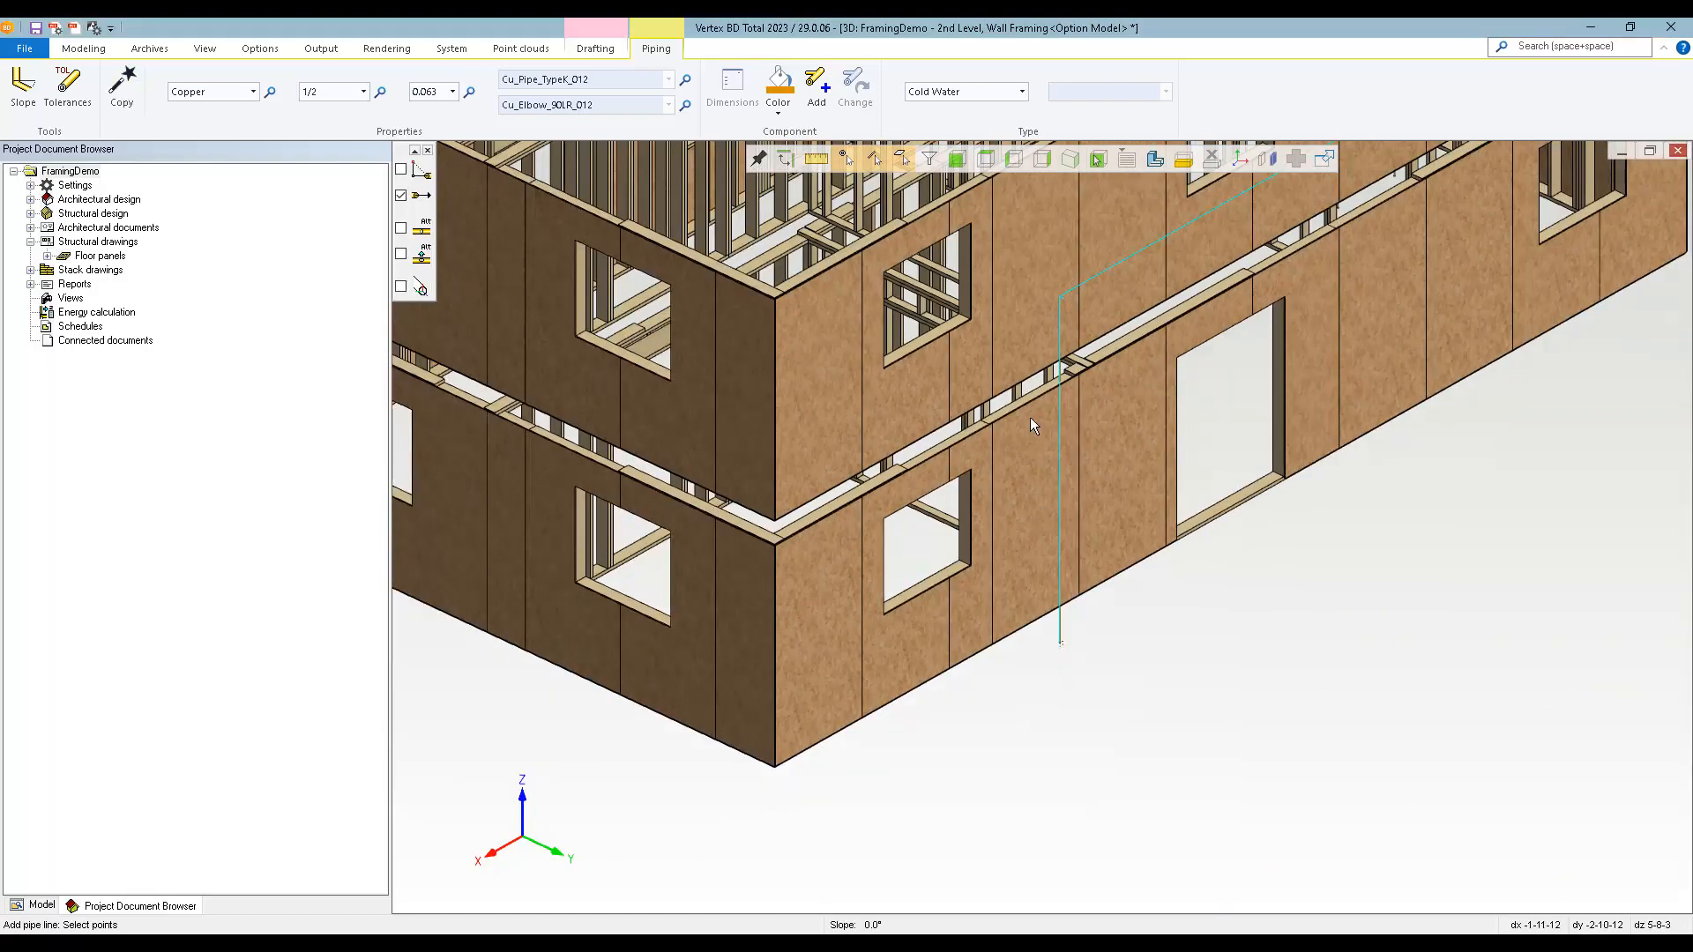
{"action": "scroll", "coordinate": [1044, 527], "scroll_direction": "up", "scroll_amount": 4}
{"action": "scroll", "coordinate": [1064, 553], "scroll_direction": "up", "scroll_amount": 1}
{"action": "middle_click_drag", "start_coordinate": [1082, 533], "coordinate": [1293, 548]}
{"action": "scroll", "coordinate": [1046, 524], "scroll_direction": "up", "scroll_amount": 5}
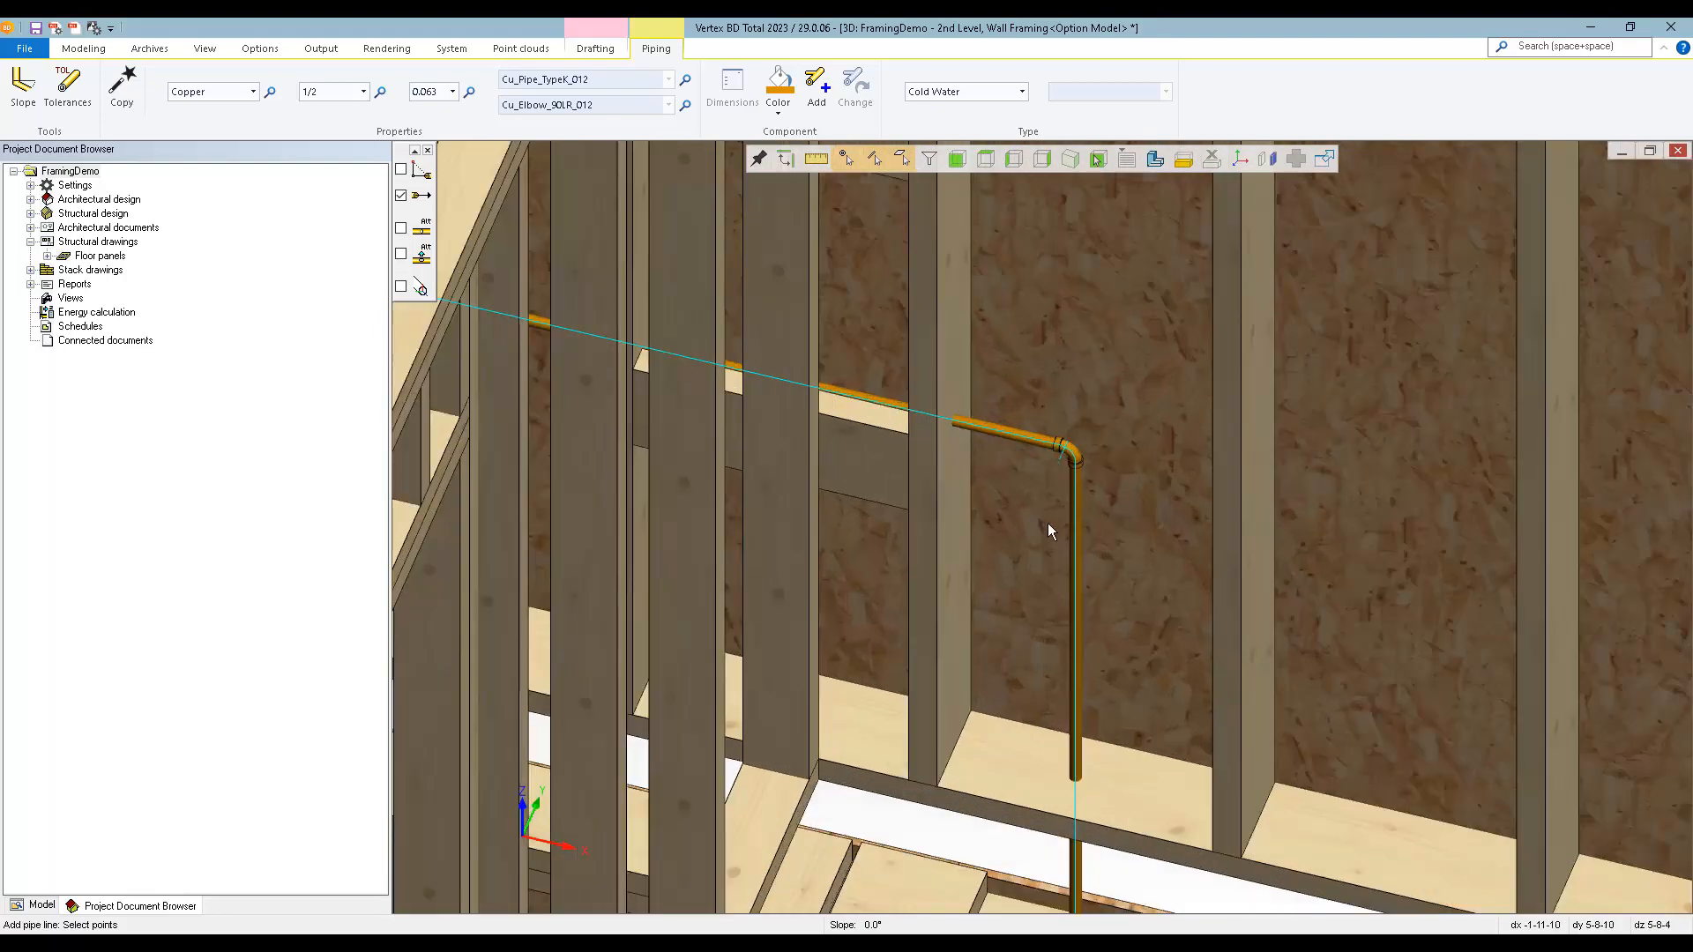
{"action": "key", "text": "Return"}
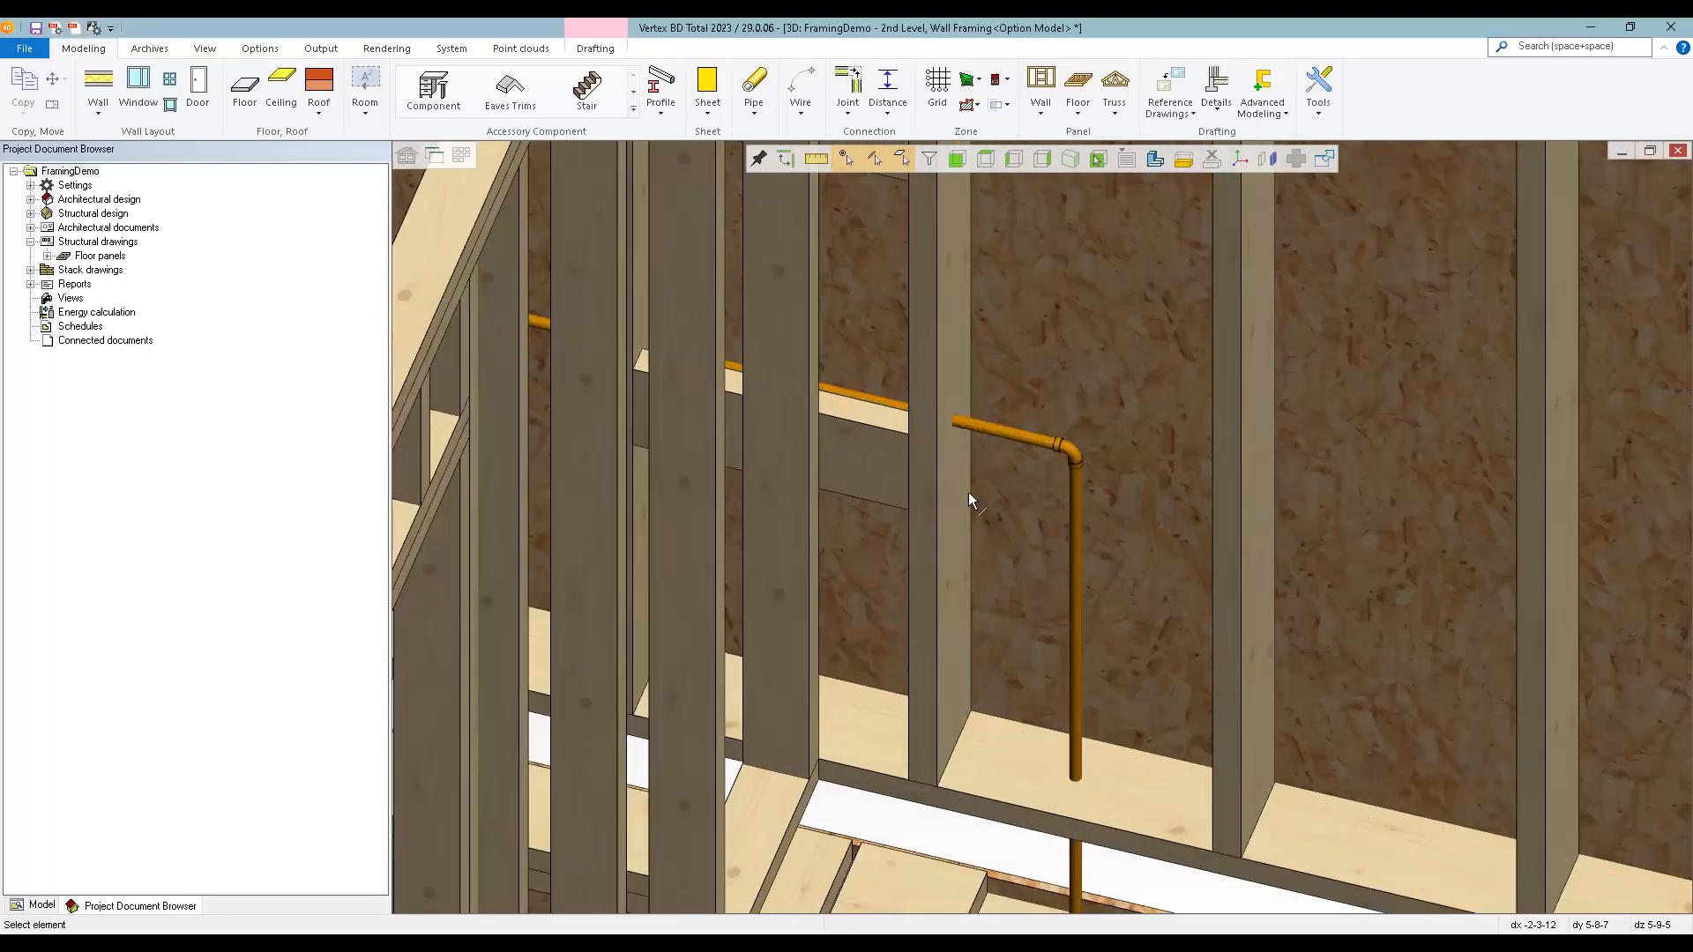
Generate utility holes for all pipe classes in all object types: wall panels, floors, roofs, trusses and ceilings.
{"action": "scroll", "coordinate": [968, 492], "scroll_direction": "down", "scroll_amount": 1}
{"action": "middle_click_drag", "start_coordinate": [1009, 502], "coordinate": [931, 448]}
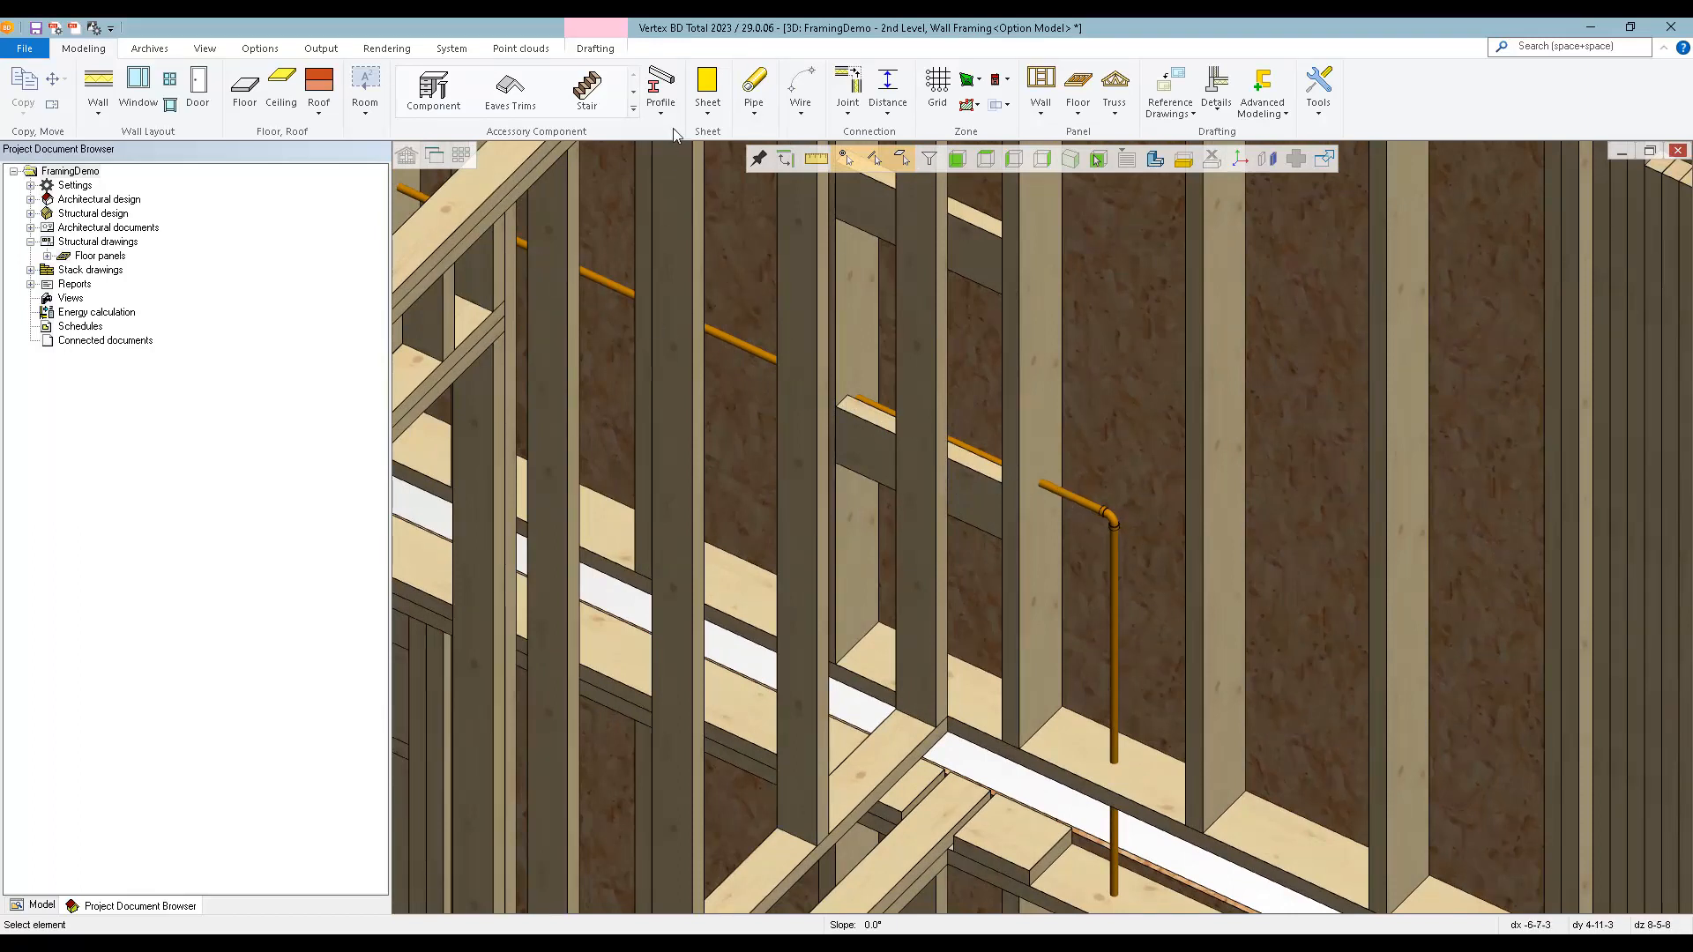
{"action": "left_click", "coordinate": [754, 108]}
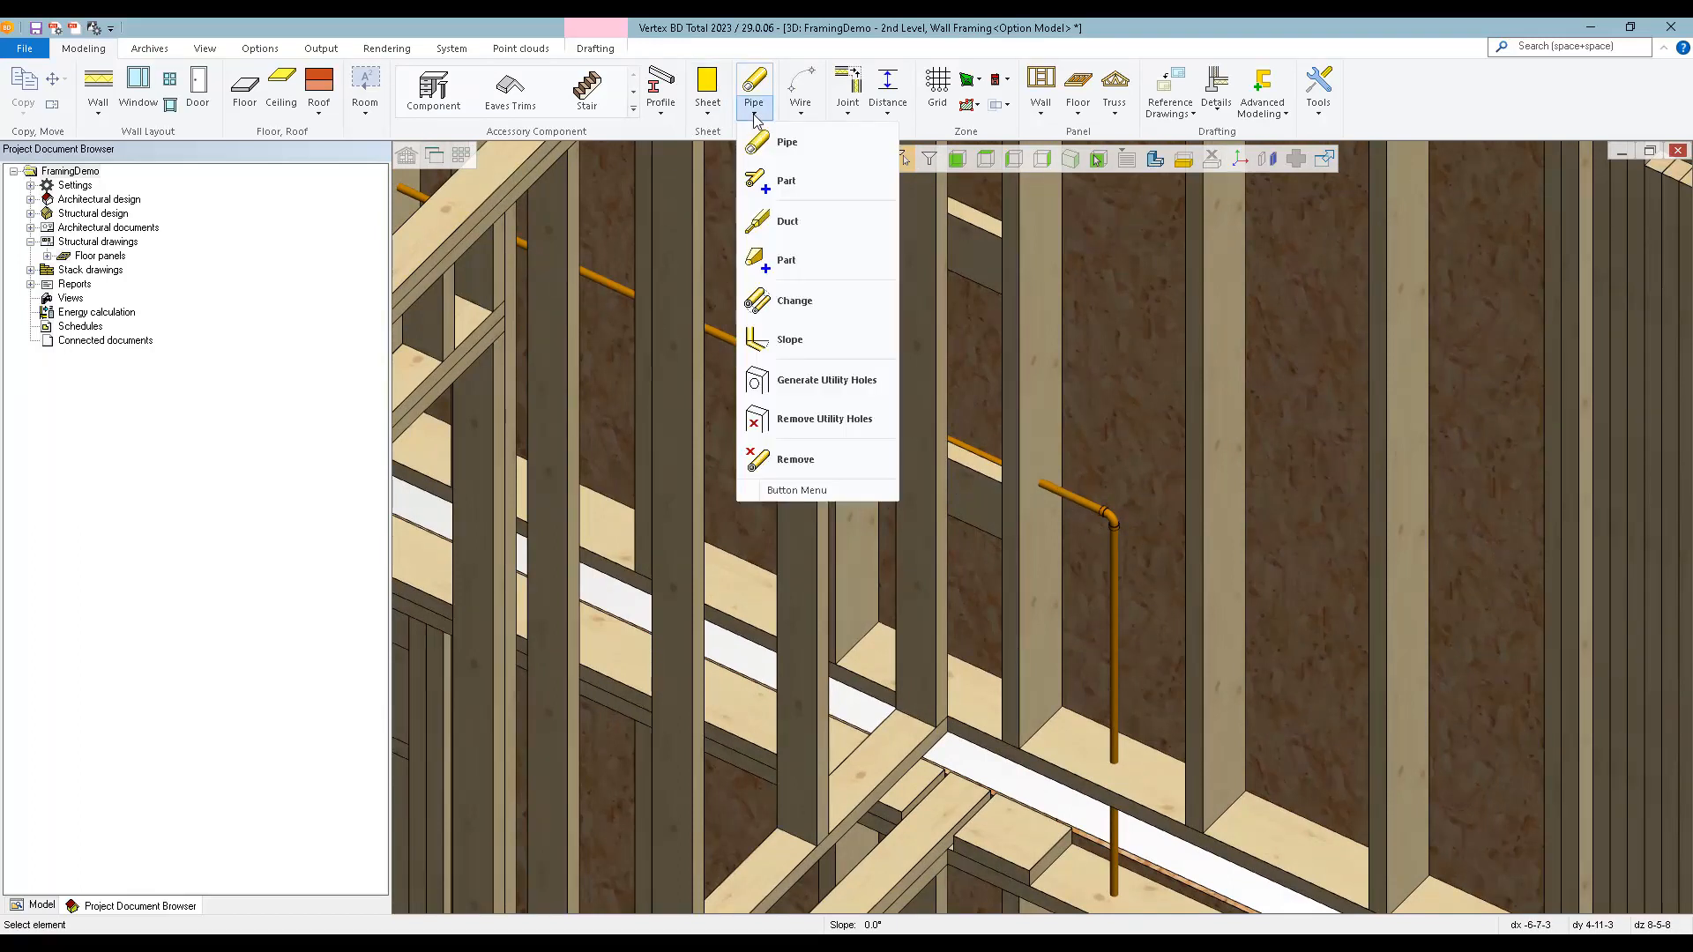
{"action": "left_click", "coordinate": [820, 385]}
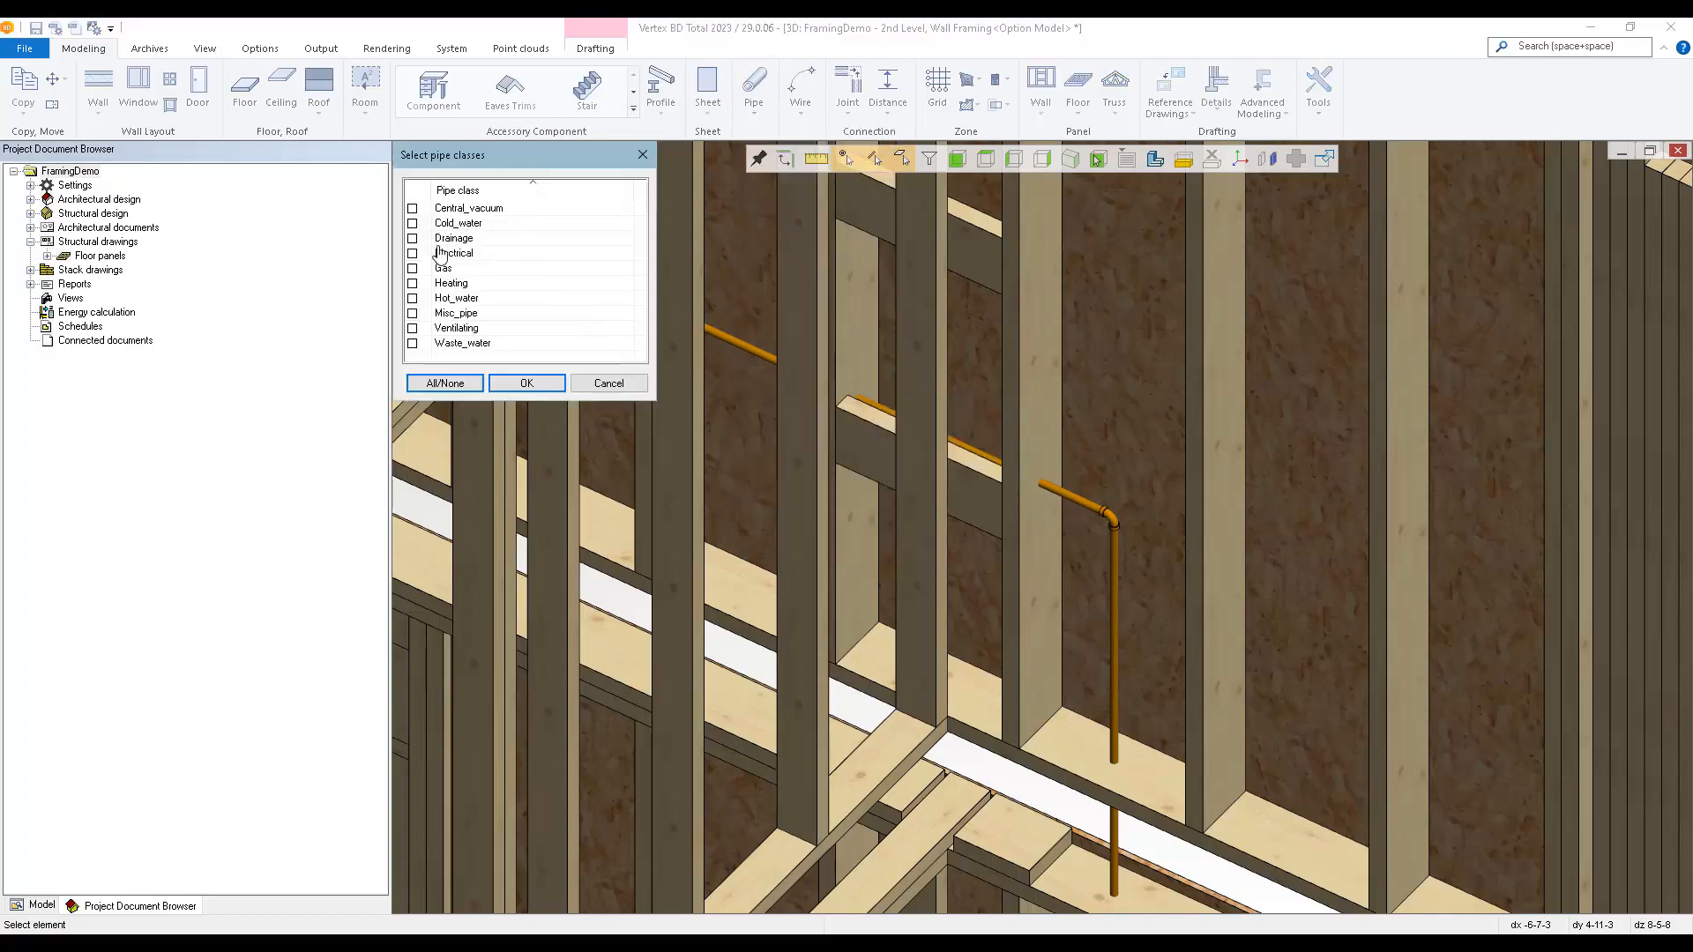
{"action": "left_click", "coordinate": [454, 386]}
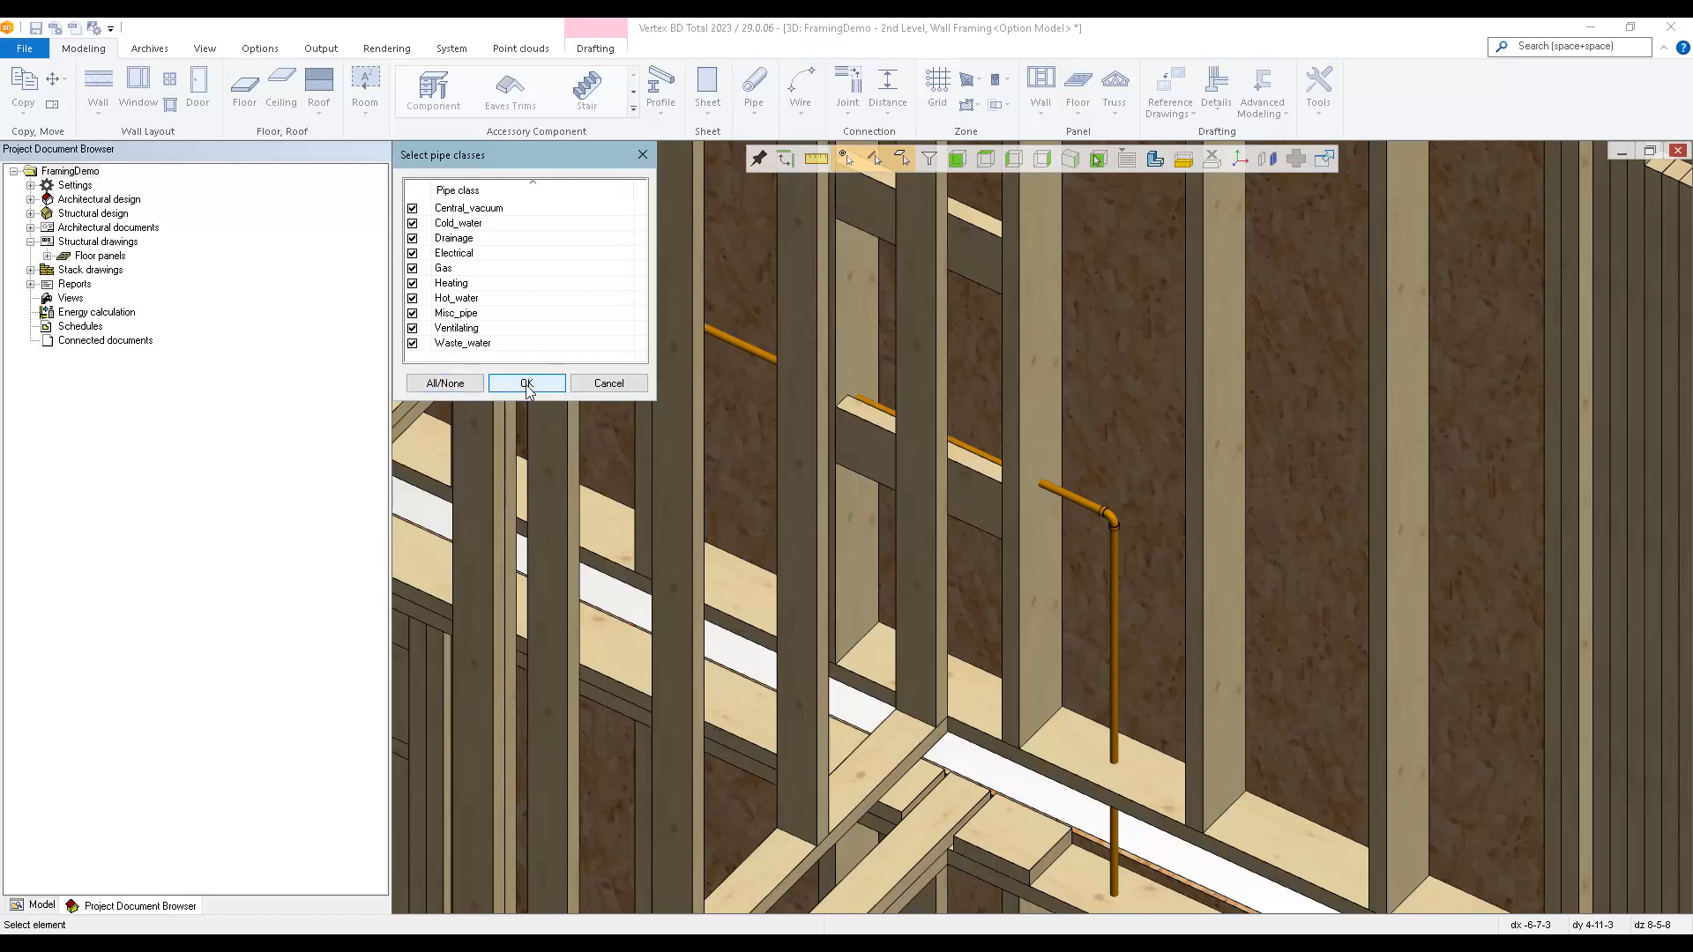
{"action": "left_click", "coordinate": [527, 386]}
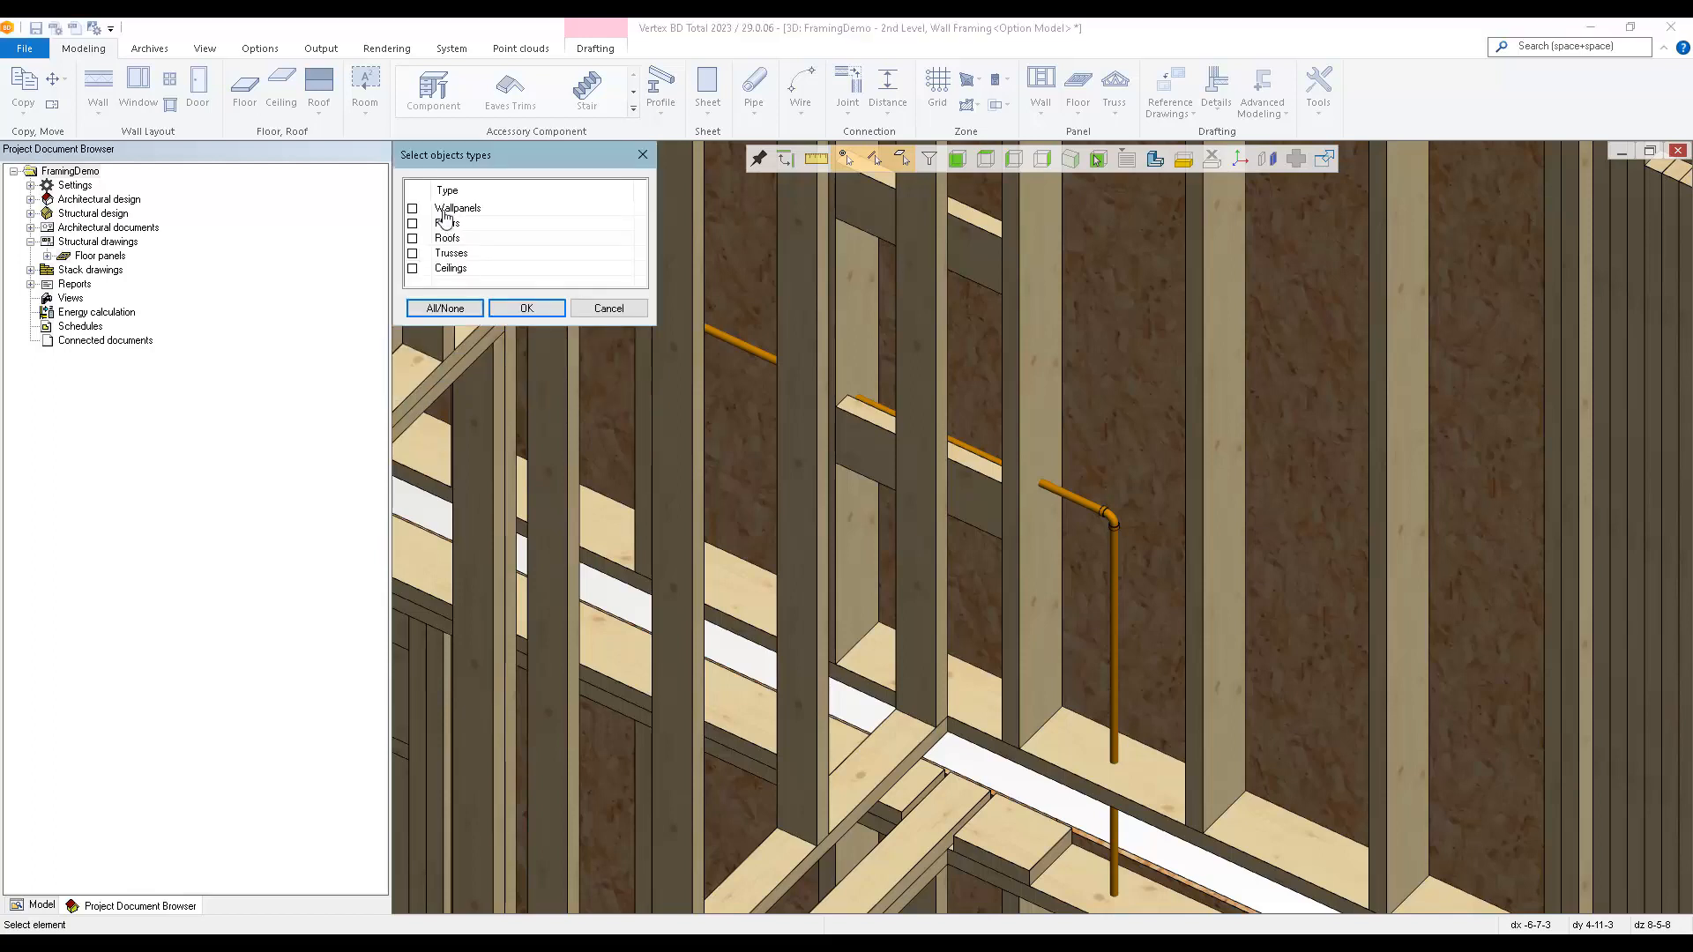
{"action": "left_click", "coordinate": [445, 308]}
{"action": "left_click", "coordinate": [522, 309]}
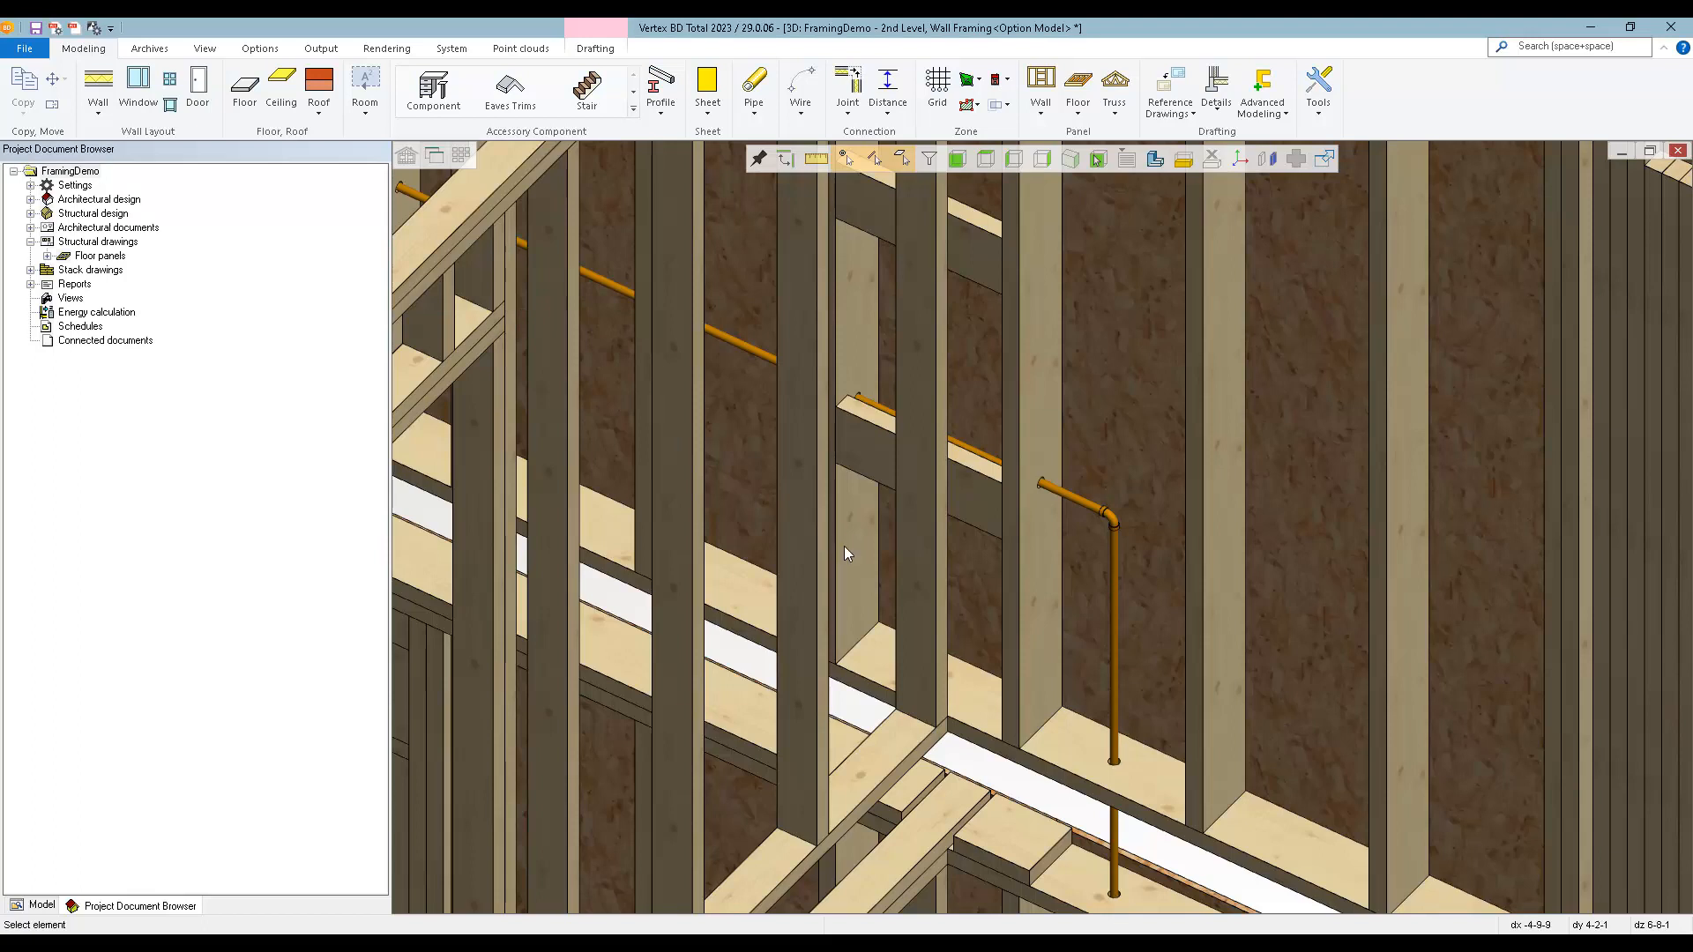
Examine the utility holes along the pipe in the studs and bottom plate, and the whole two-level framing model.
{"action": "scroll", "coordinate": [1040, 499], "scroll_direction": "up", "scroll_amount": 2}
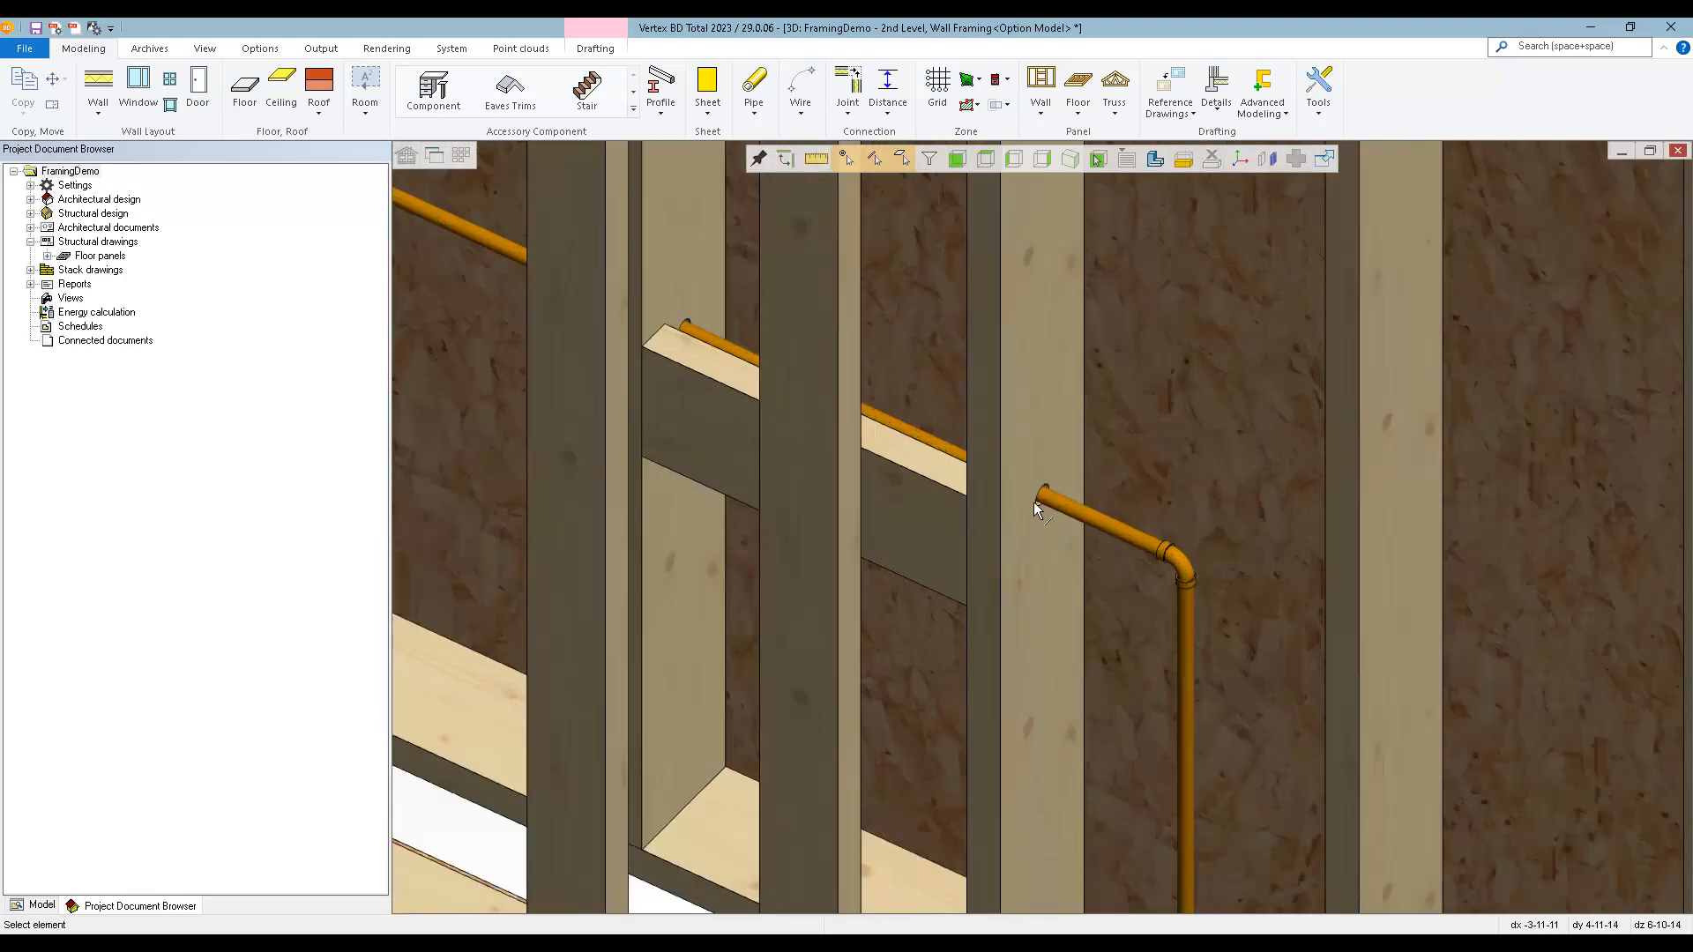
{"action": "scroll", "coordinate": [671, 342], "scroll_direction": "down", "scroll_amount": 4}
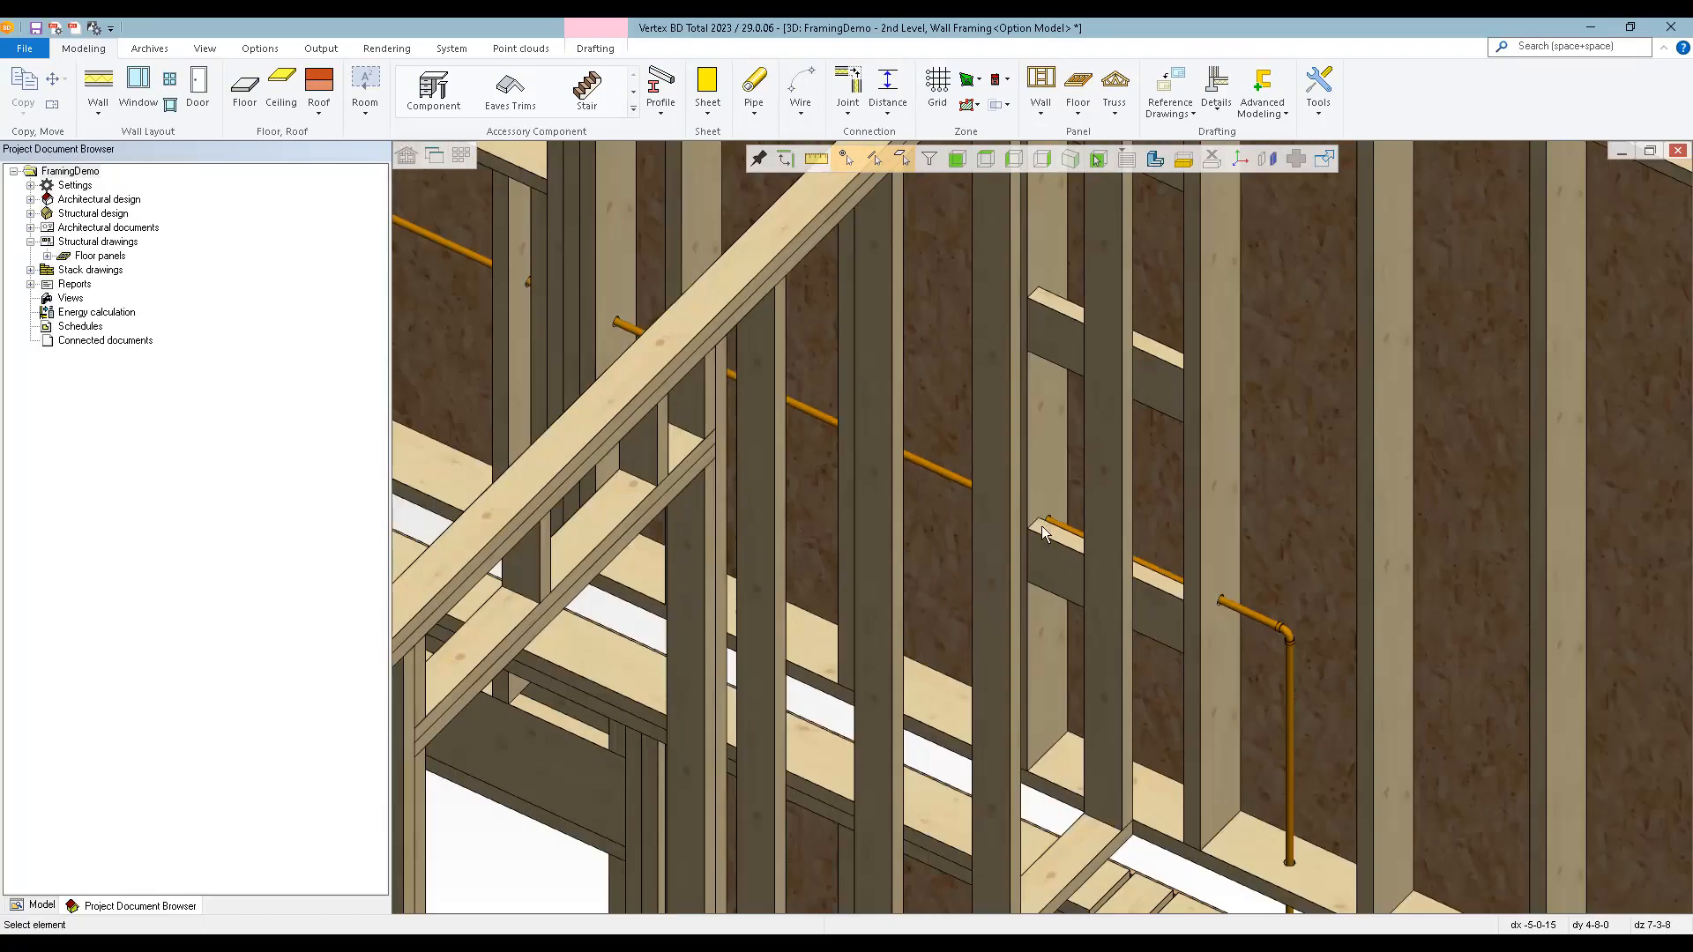
{"action": "scroll", "coordinate": [961, 496], "scroll_direction": "up", "scroll_amount": 3}
{"action": "middle_click_drag", "start_coordinate": [892, 463], "coordinate": [1042, 457]}
{"action": "scroll", "coordinate": [1024, 585], "scroll_direction": "down", "scroll_amount": 3}
{"action": "scroll", "coordinate": [622, 693], "scroll_direction": "up", "scroll_amount": 3}
{"action": "middle_click_drag", "start_coordinate": [1042, 527], "coordinate": [1104, 526]}
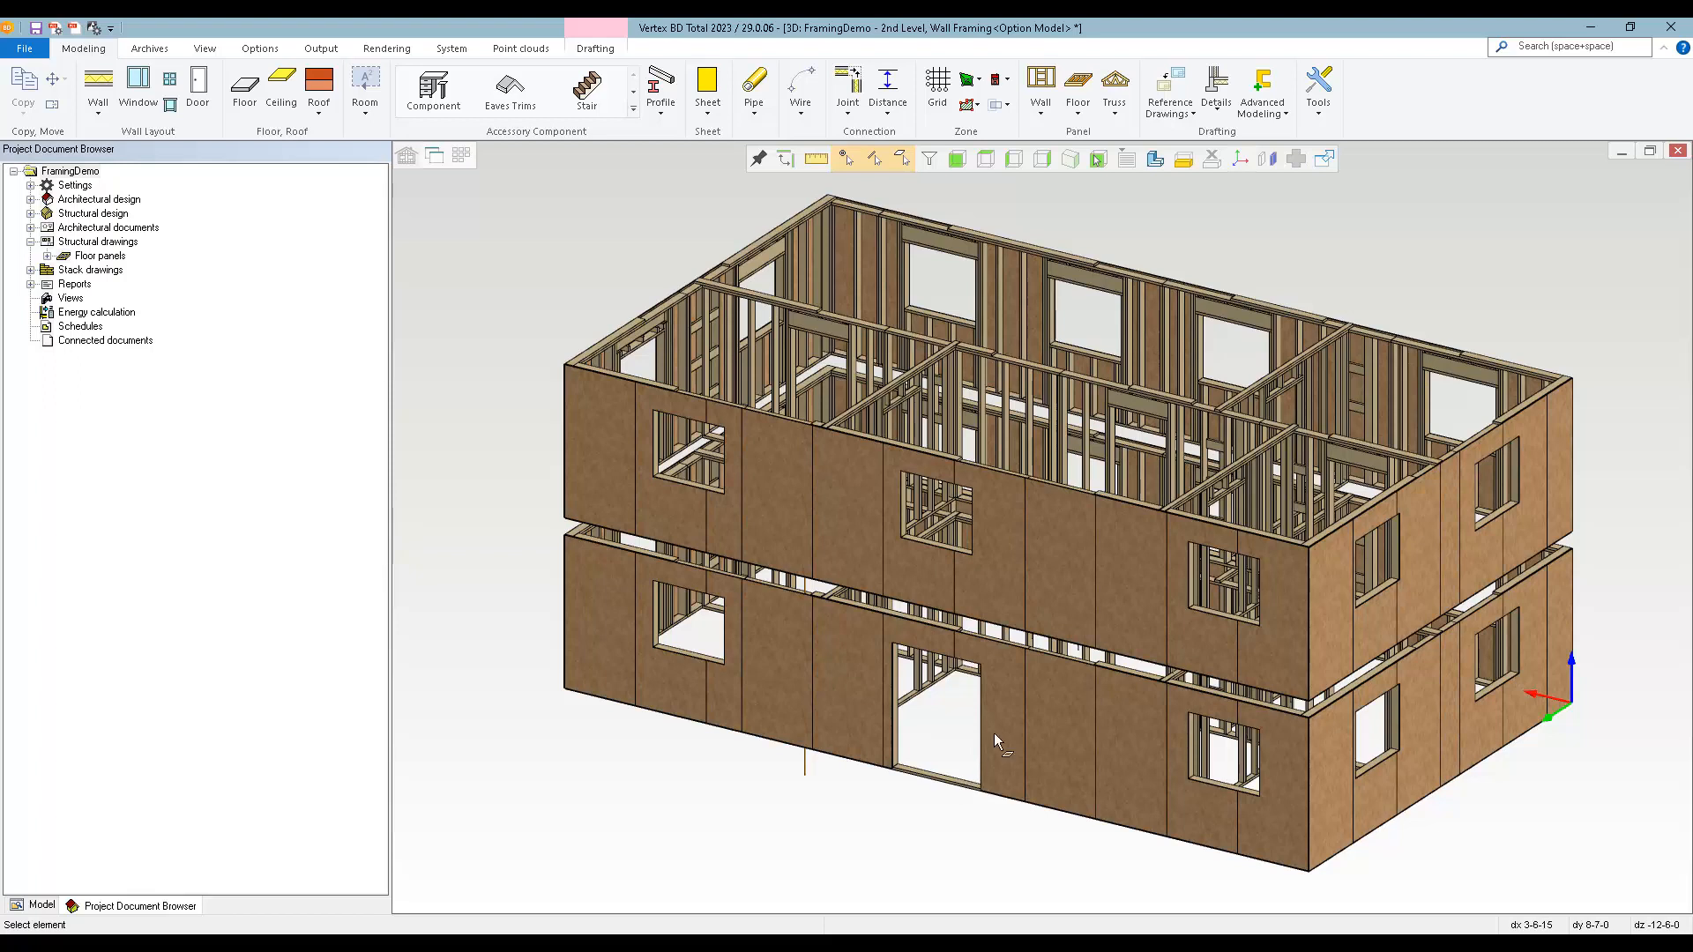
Add all NC accessories to the exterior wall panels of both levels.
{"action": "left_click", "coordinate": [1087, 599]}
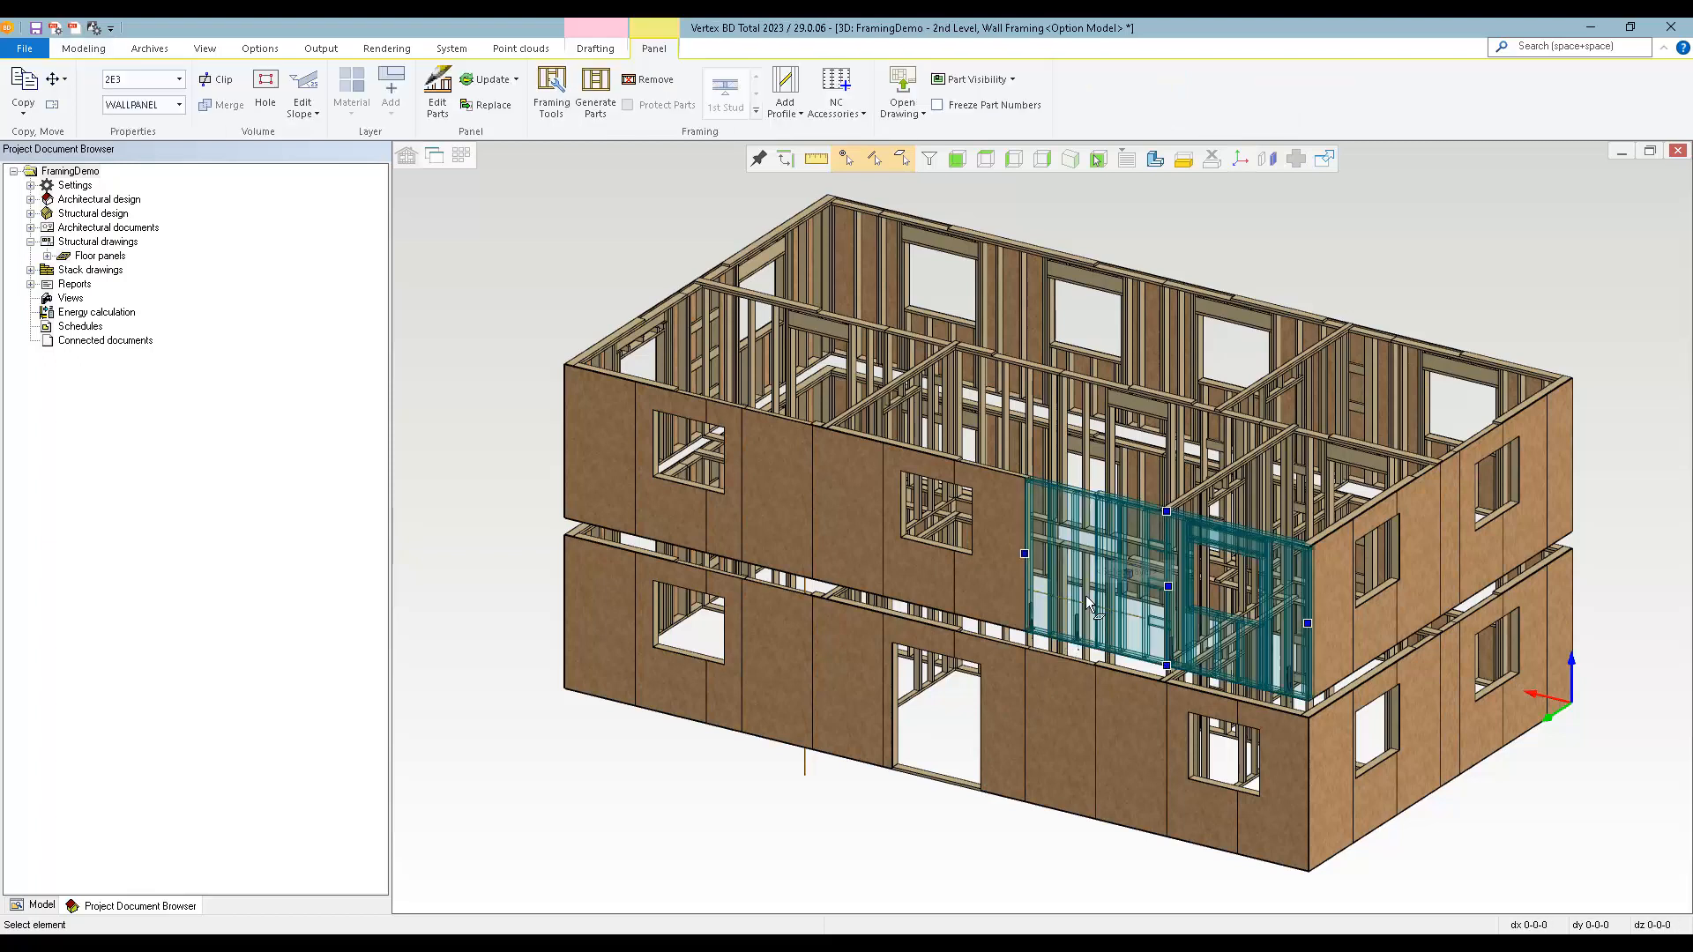
{"action": "key", "text": "ctrl+a"}
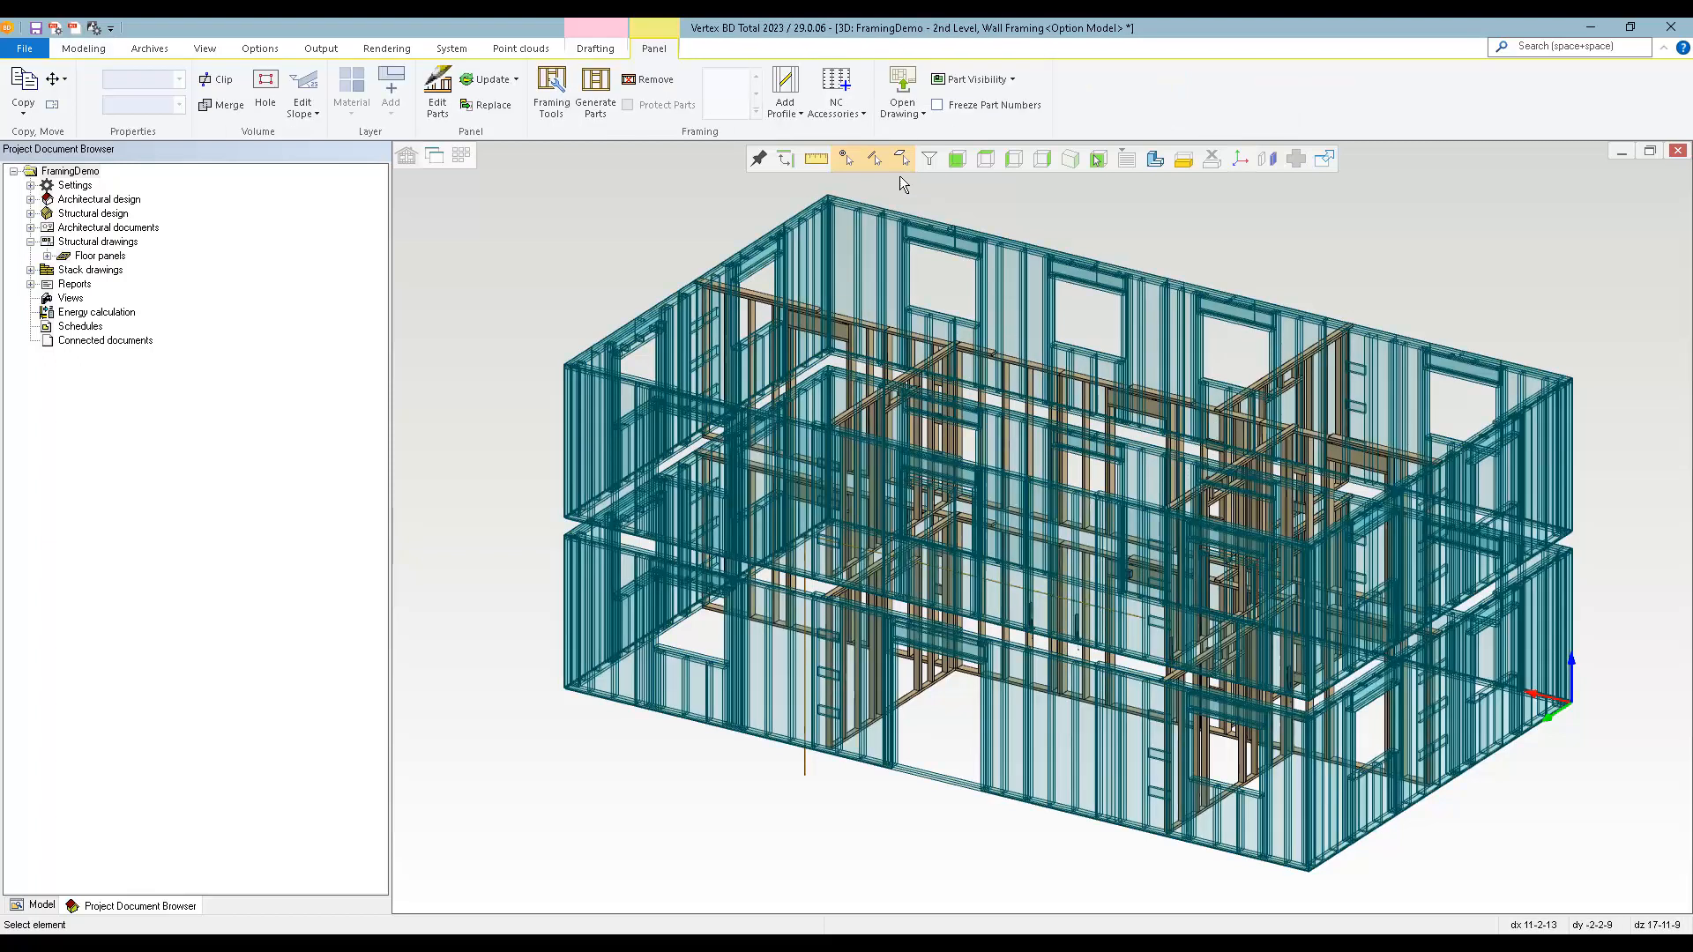
{"action": "left_click", "coordinate": [836, 85]}
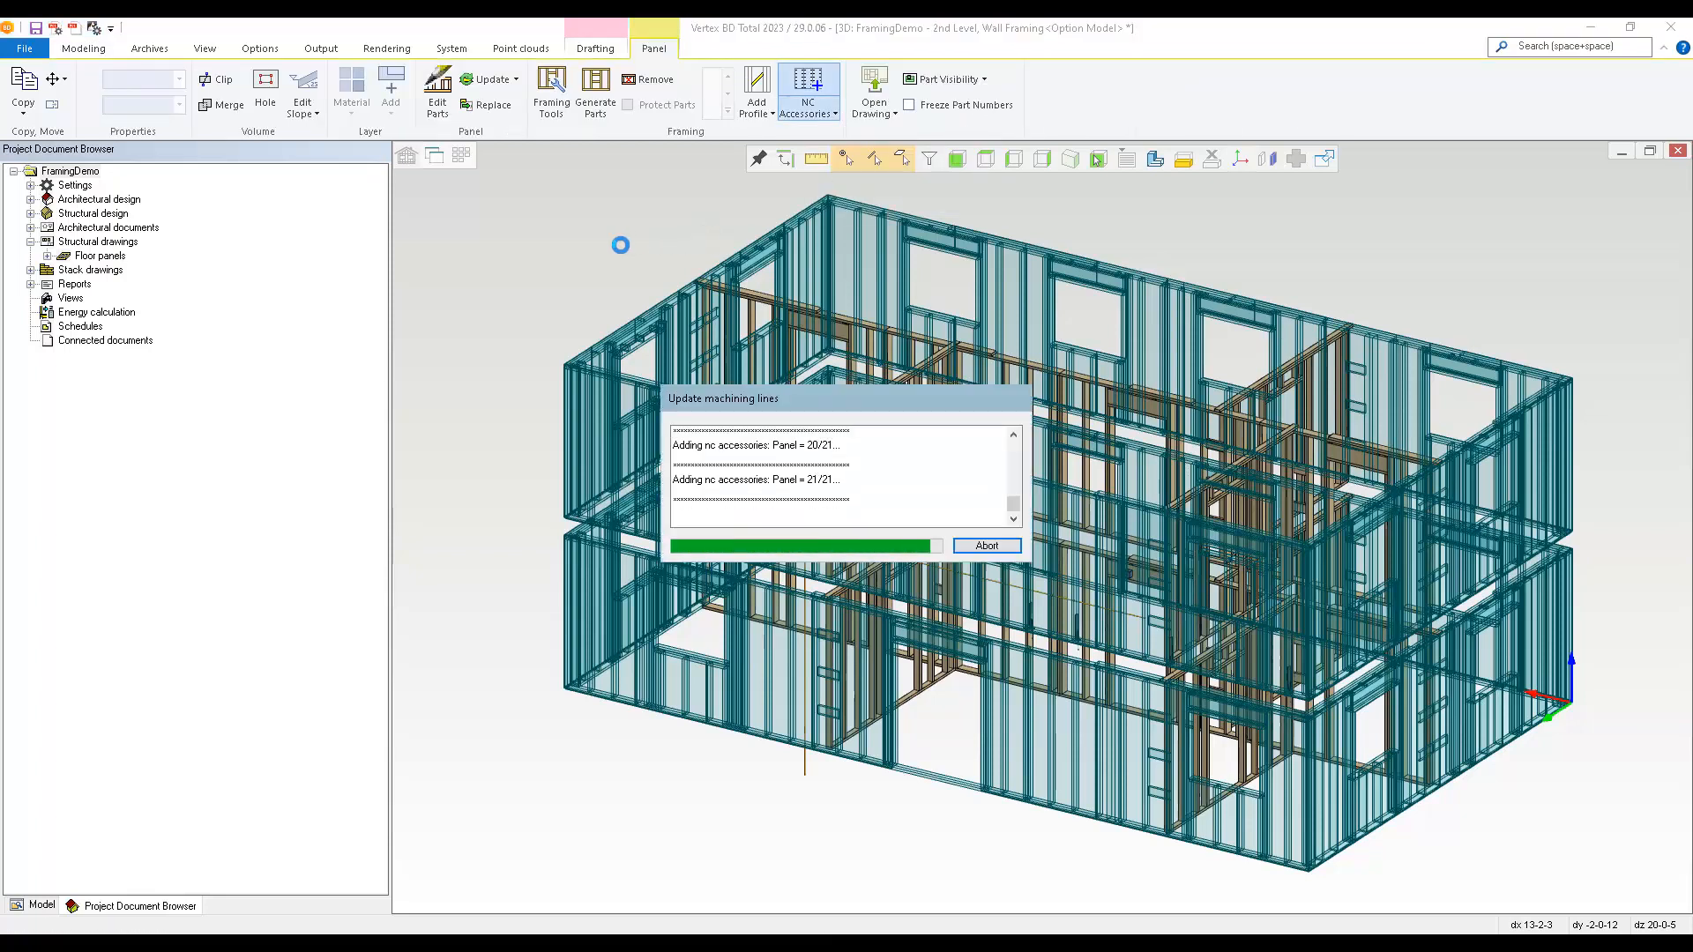
{"action": "left_click", "coordinate": [552, 286]}
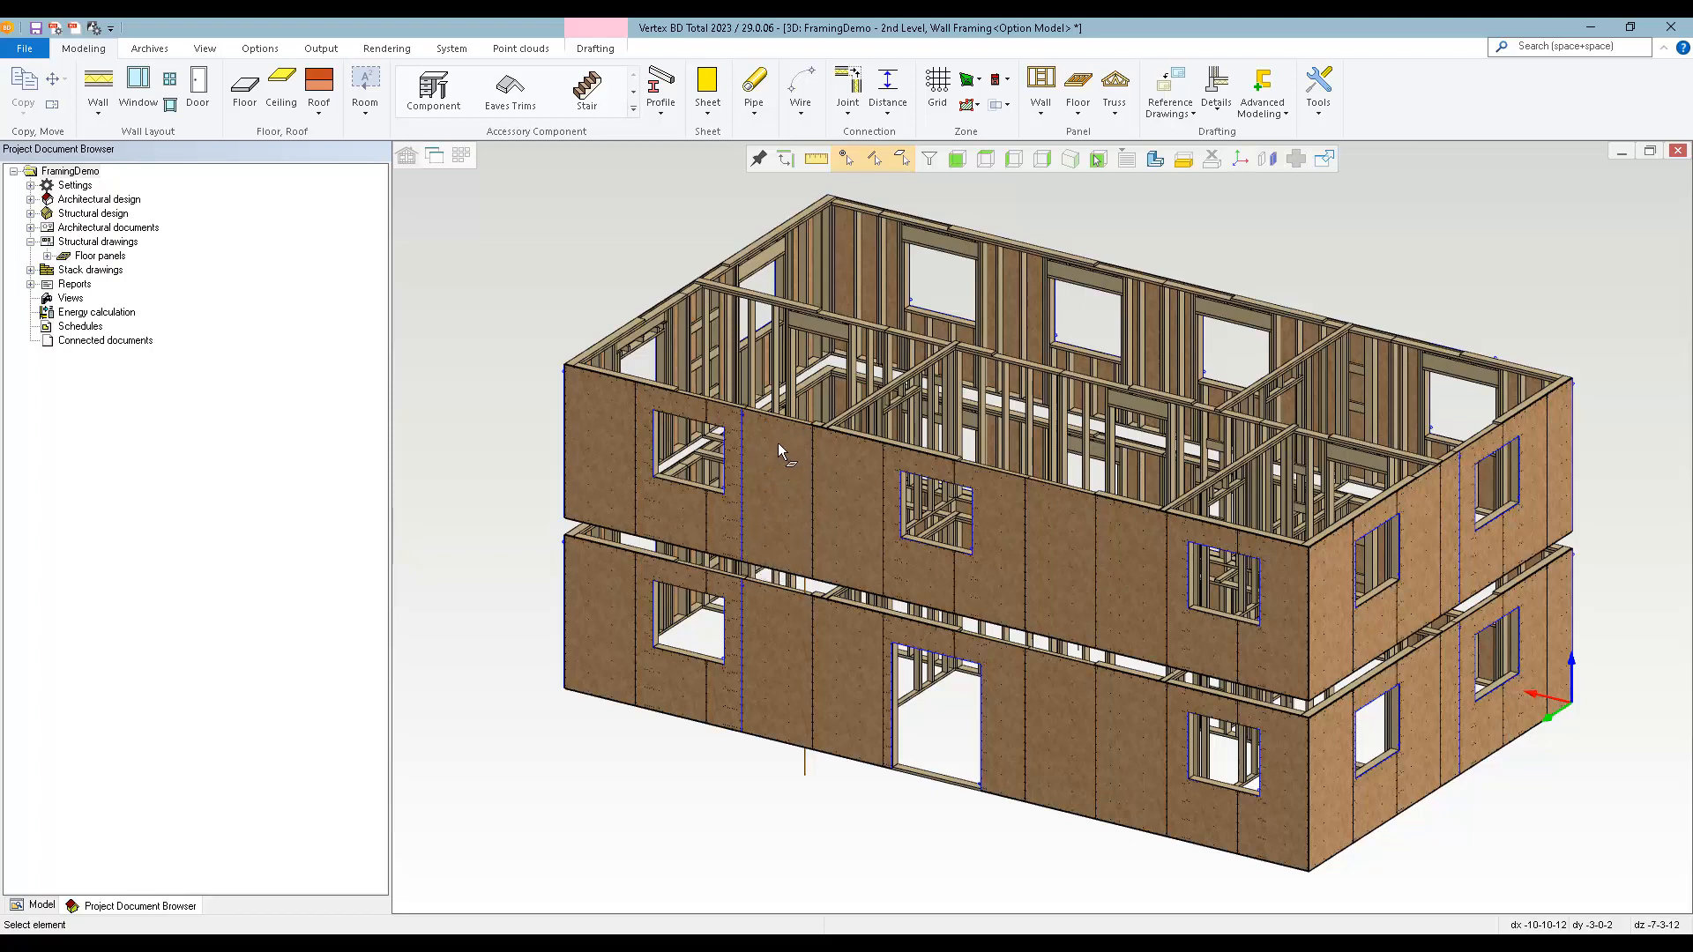
Create panel drawings for all wall panels of both floors with the Wall Panel A - 11x17 template.
{"action": "scroll", "coordinate": [785, 515], "scroll_direction": "up", "scroll_amount": 2}
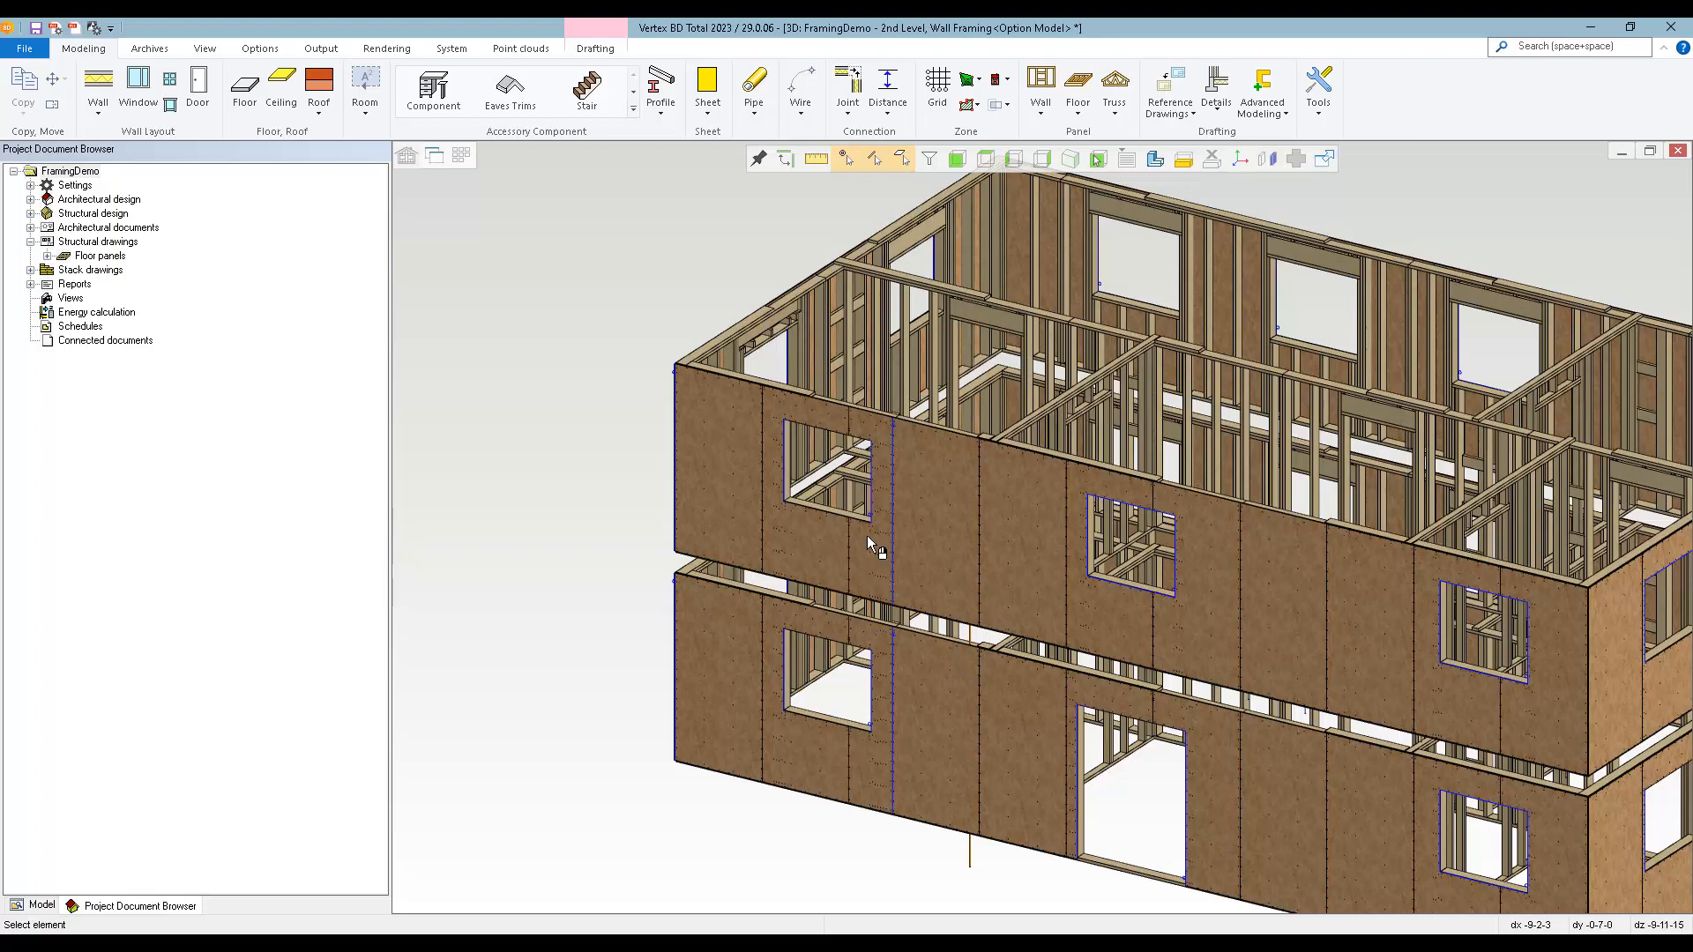
{"action": "left_click", "coordinate": [319, 49]}
{"action": "left_click", "coordinate": [1003, 84]}
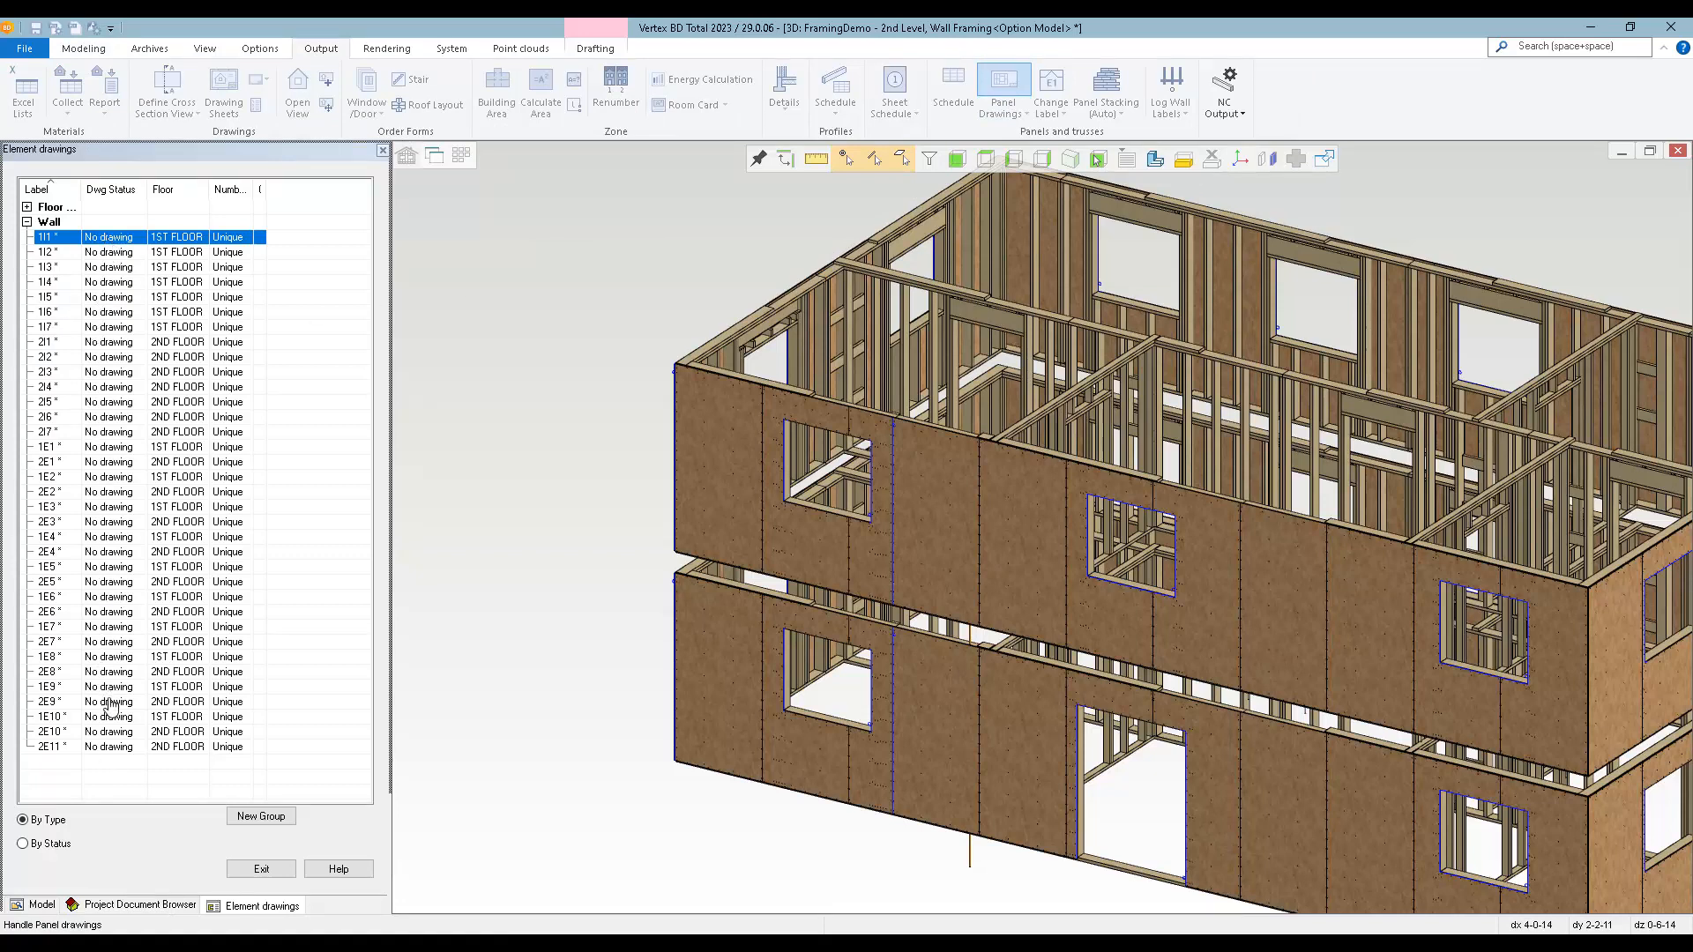
{"action": "left_click", "coordinate": [112, 751], "text": "shift"}
{"action": "right_click", "coordinate": [114, 758]}
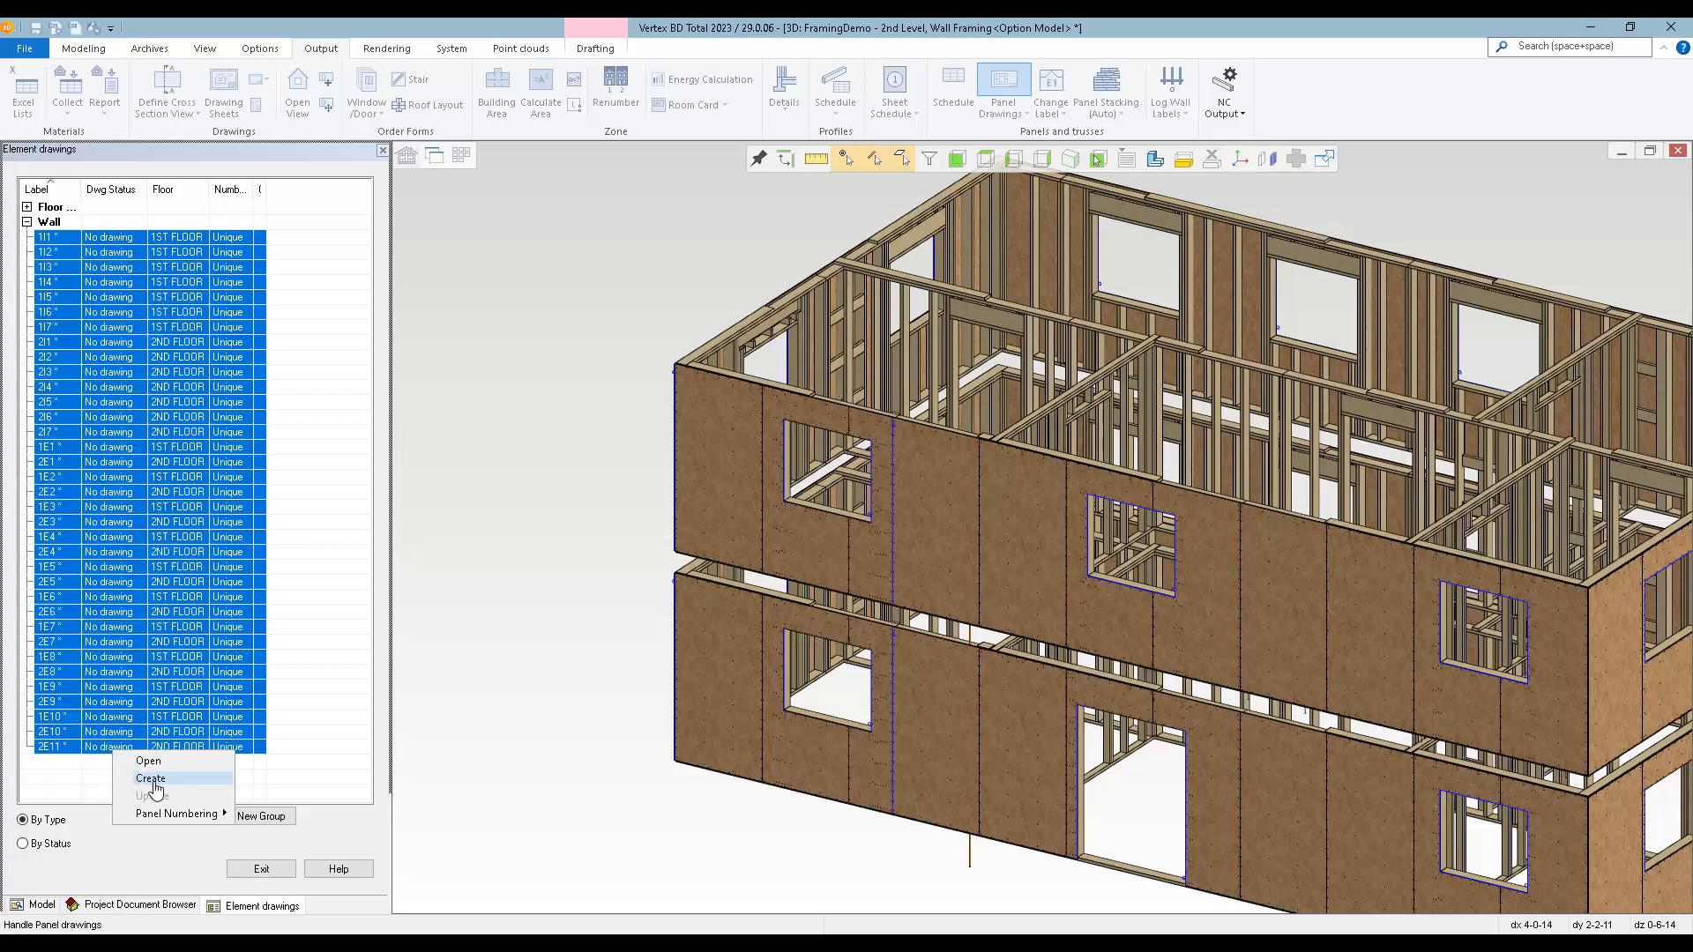
{"action": "left_click", "coordinate": [151, 779]}
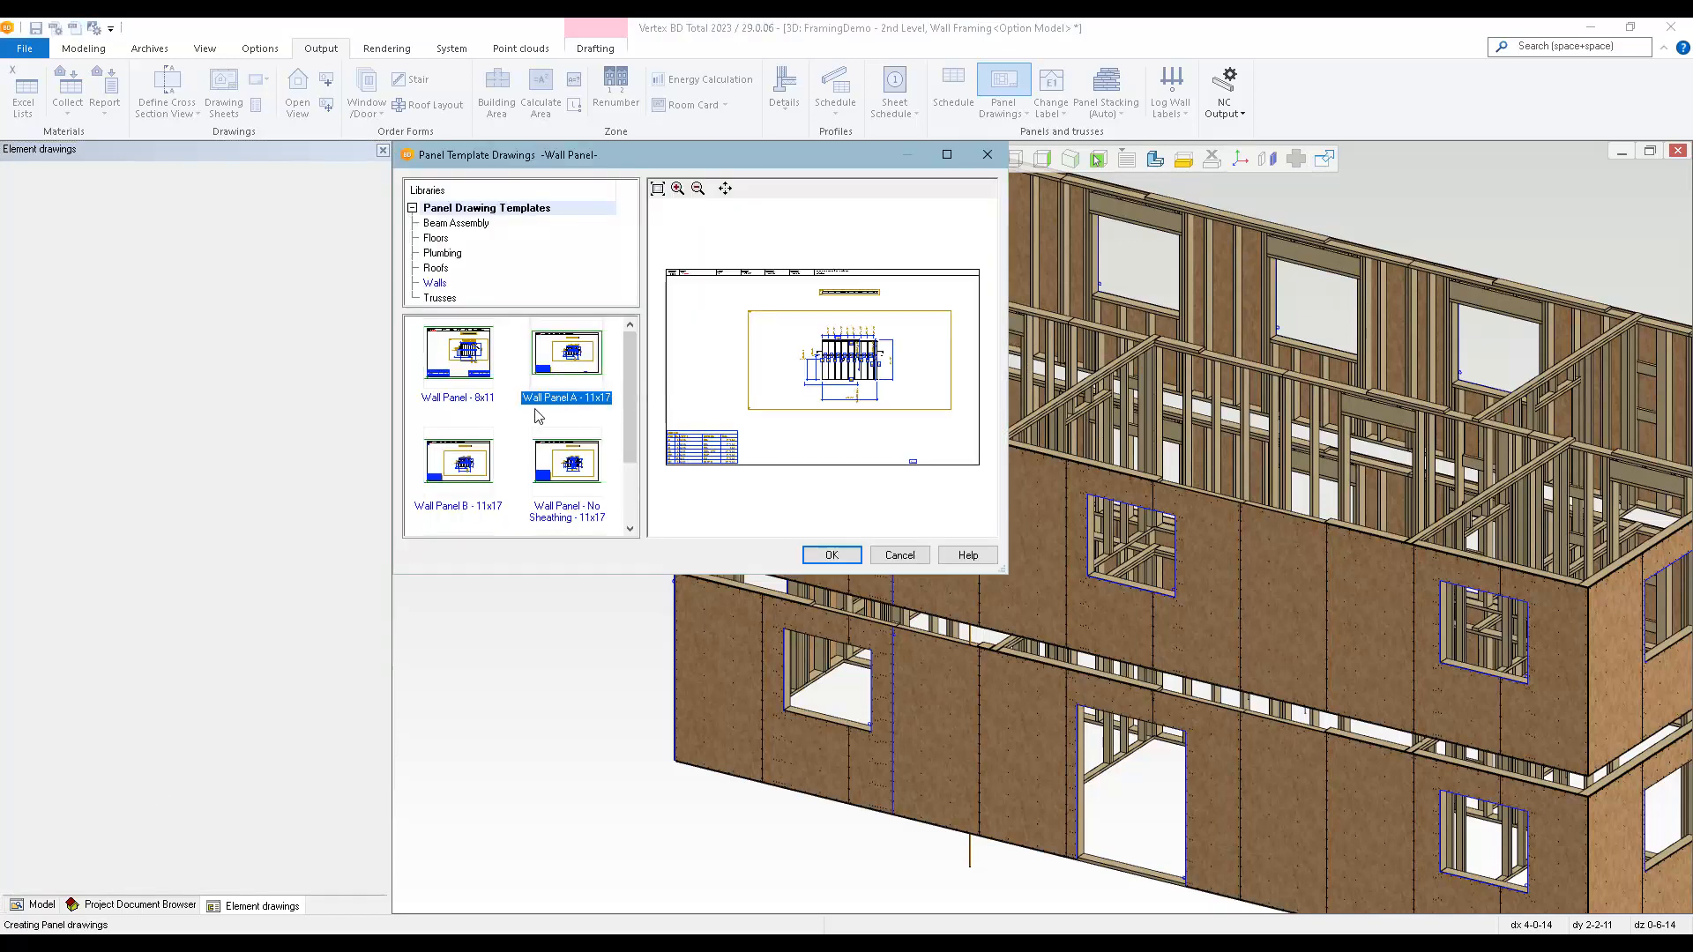
{"action": "left_click", "coordinate": [829, 556]}
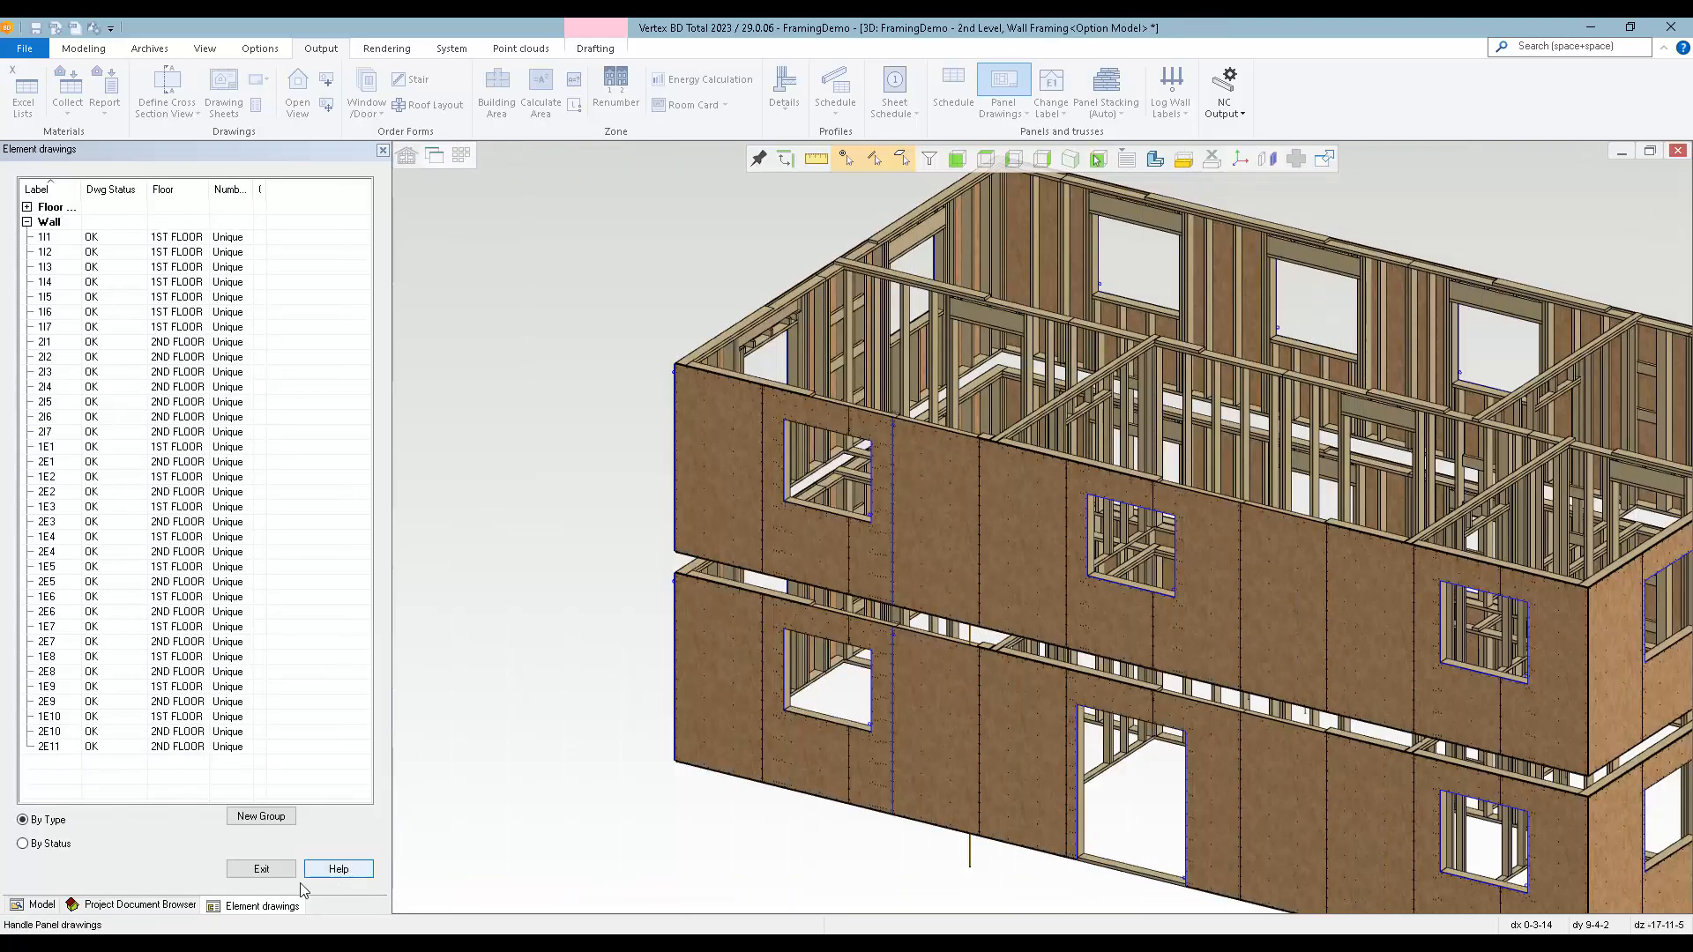
{"action": "left_click", "coordinate": [261, 870]}
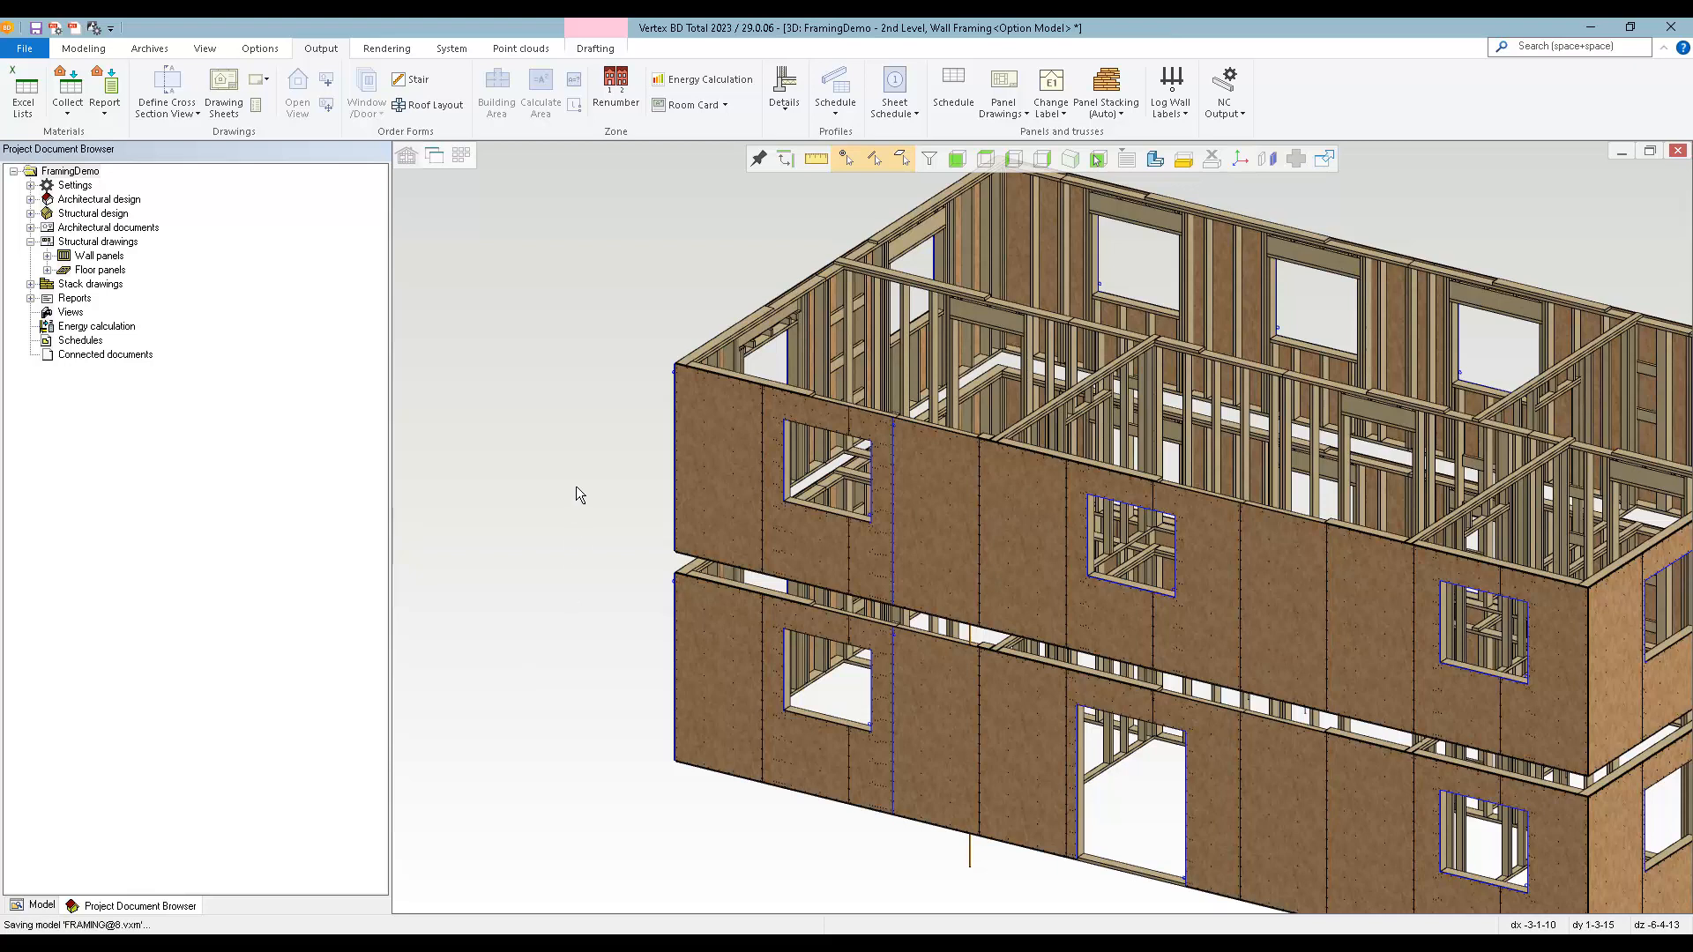
Open the panel drawing of exterior wall 2E3 from the 2D plan and examine its framing, dimensions and piece list.
{"action": "key", "text": "ctrl+Tab"}
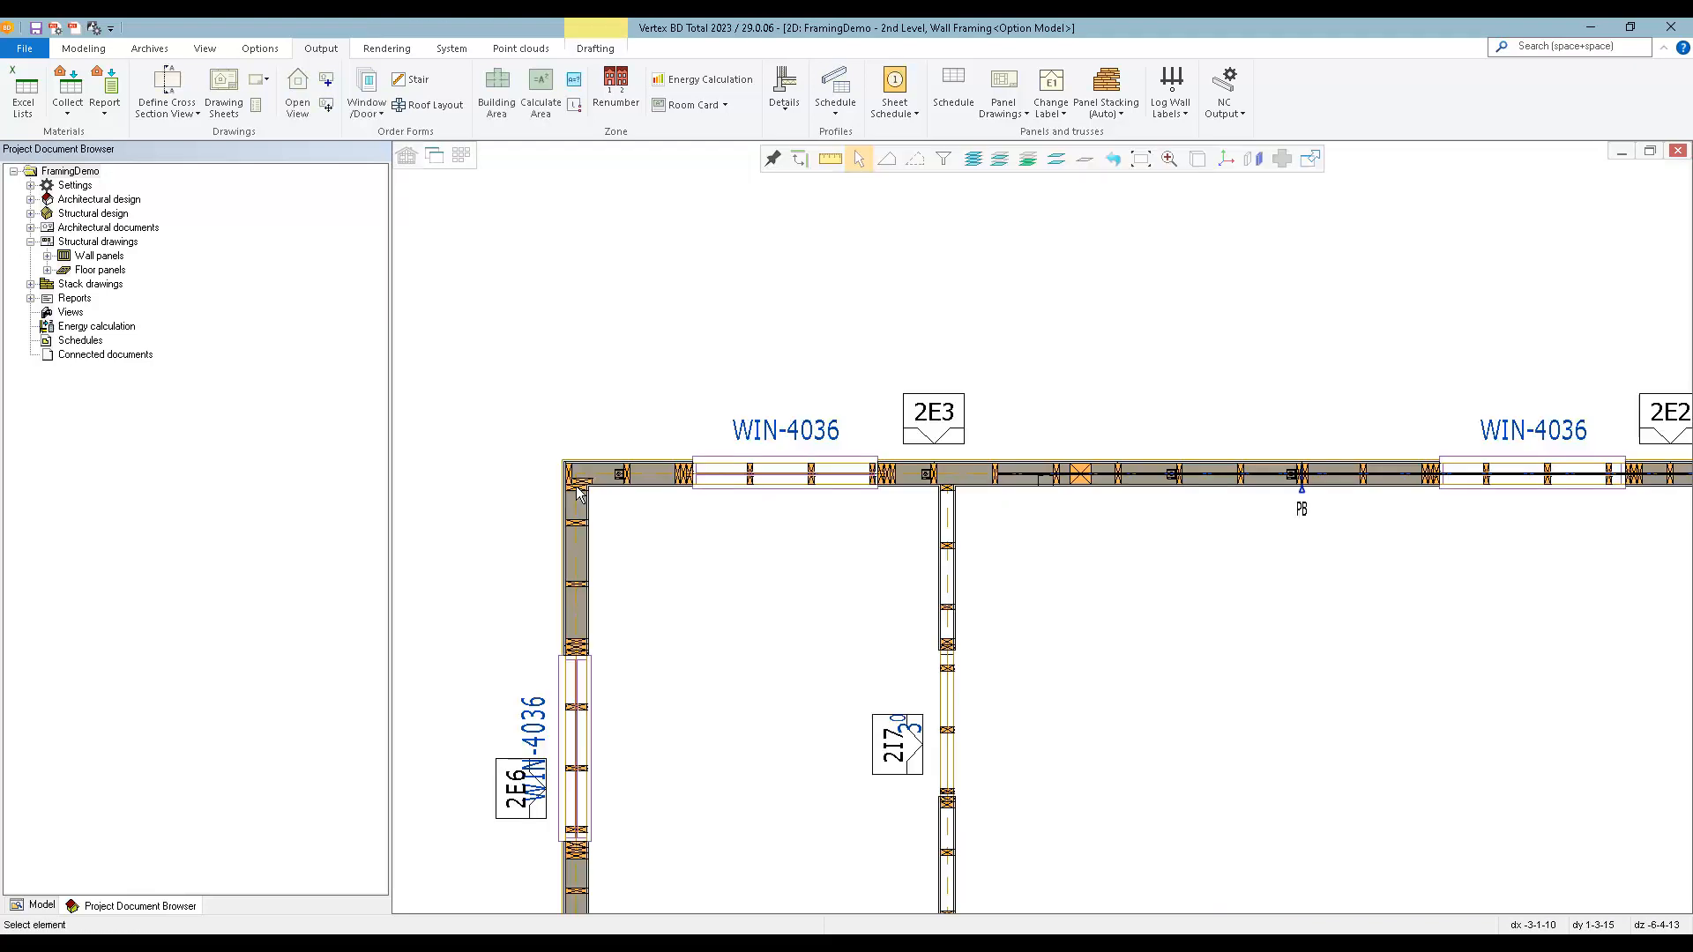
{"action": "left_click", "coordinate": [940, 427]}
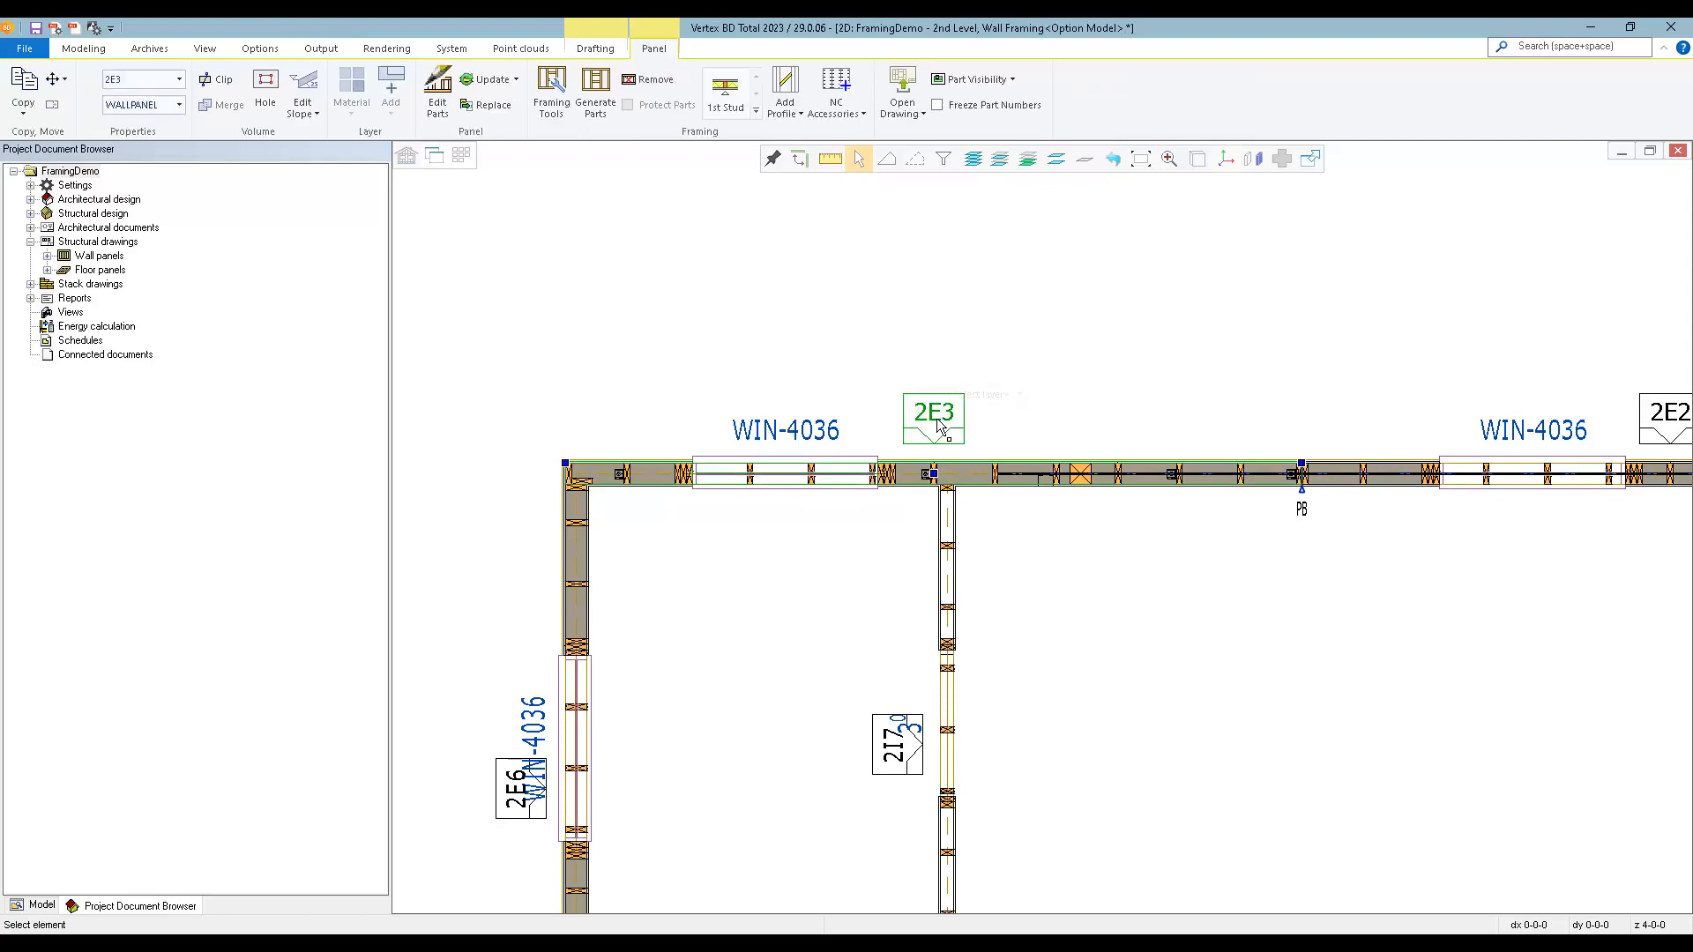
{"action": "left_click", "coordinate": [902, 85]}
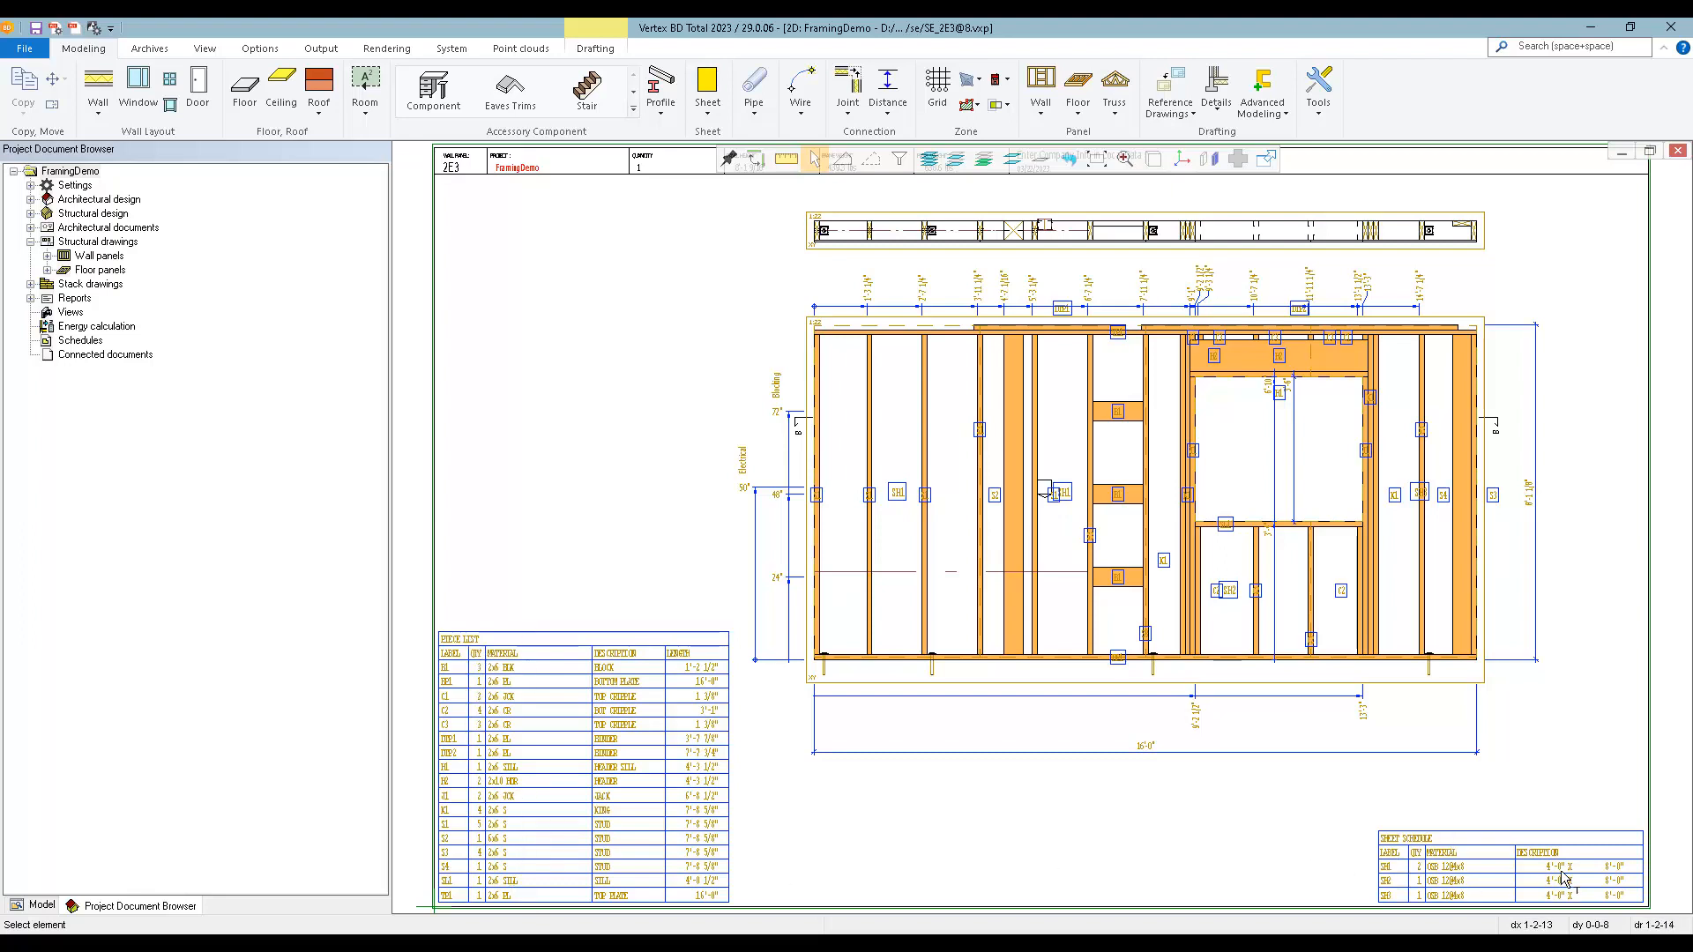
{"action": "scroll", "coordinate": [936, 675], "scroll_direction": "up", "scroll_amount": 3}
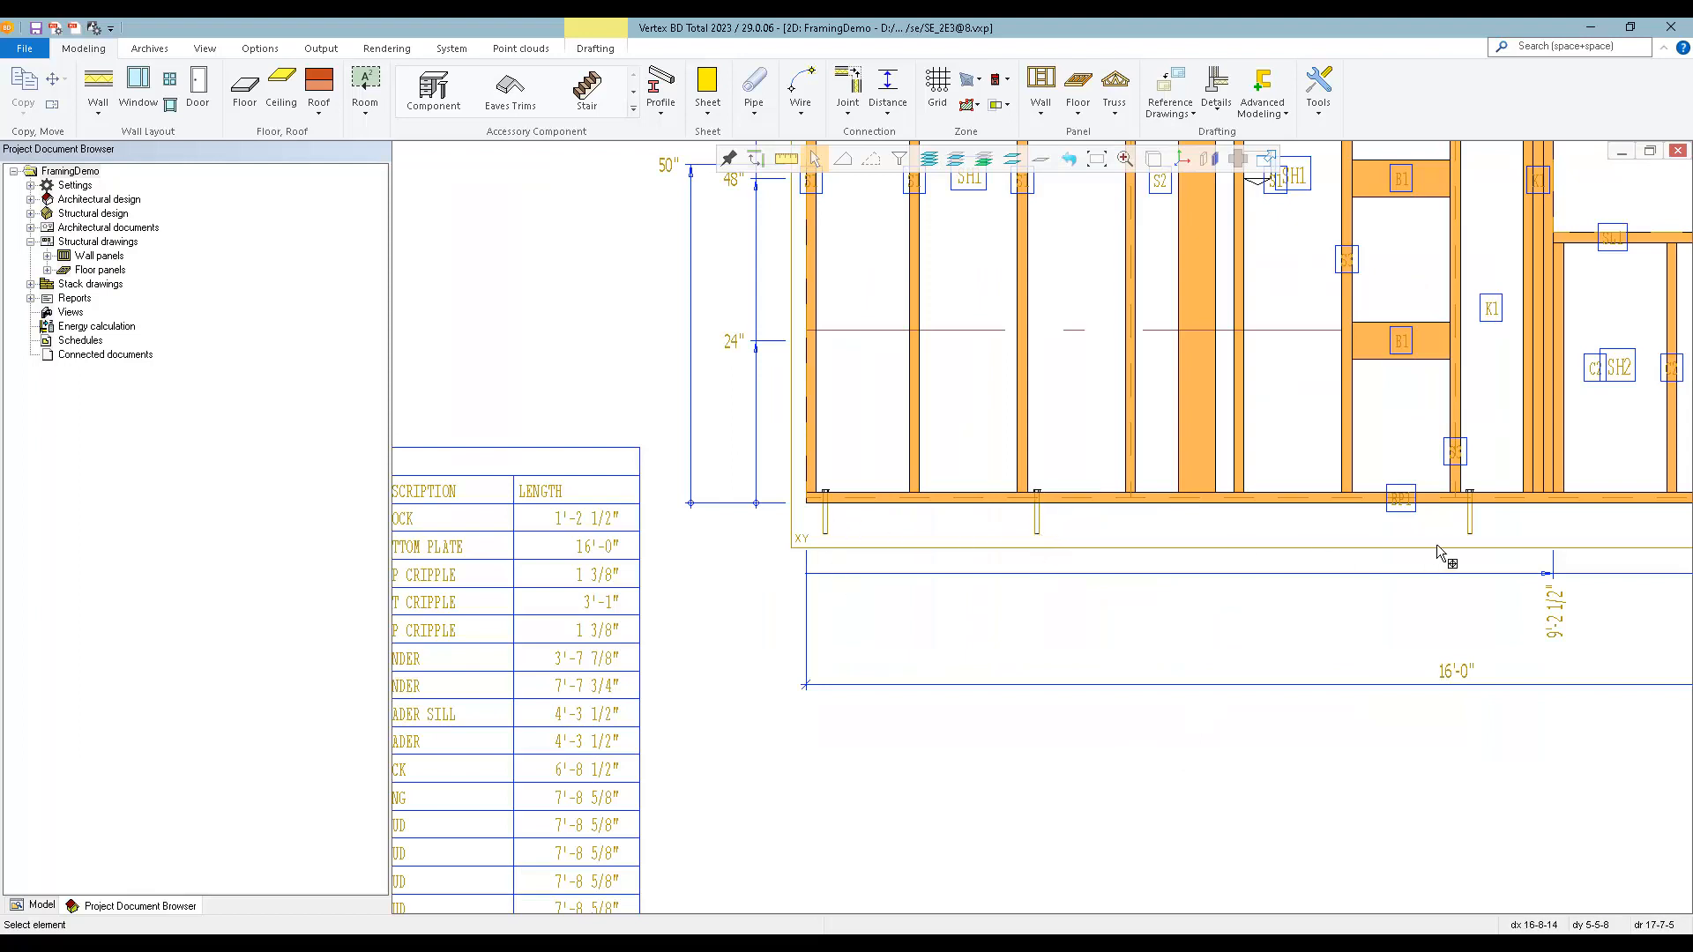
{"action": "scroll", "coordinate": [1446, 545], "scroll_direction": "down", "scroll_amount": 3}
{"action": "scroll", "coordinate": [959, 352], "scroll_direction": "up", "scroll_amount": 3}
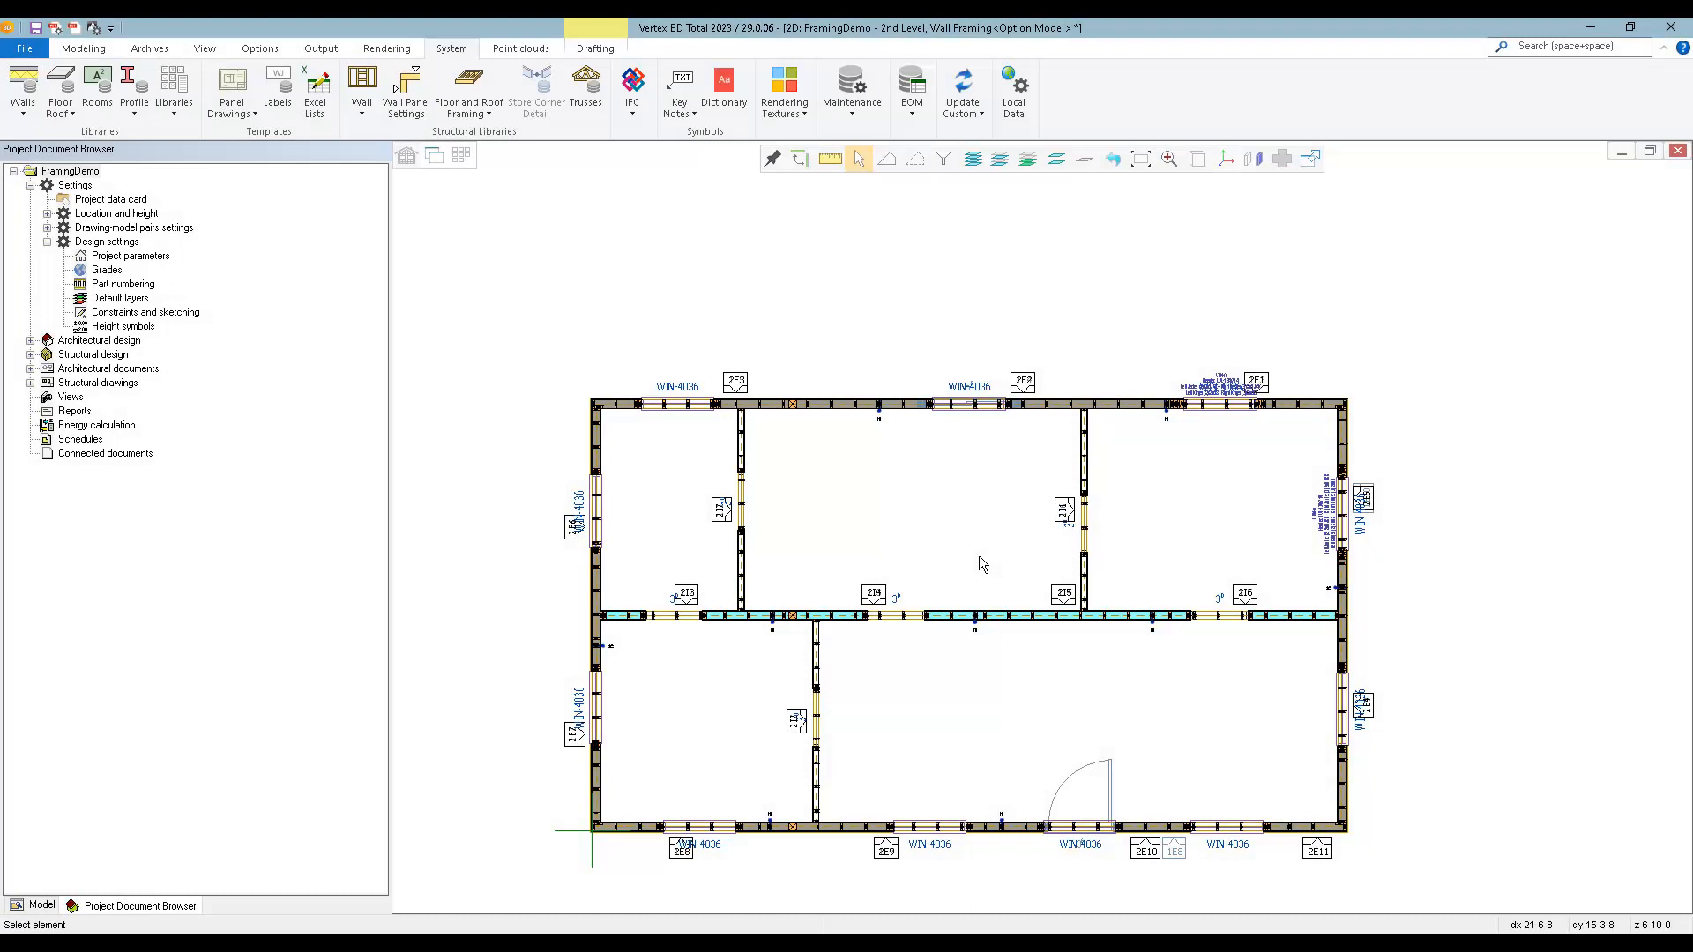
Load the 2nd level, deck layout drawing-model pair and view it in both 2D and 3D.
{"action": "key", "text": "ctrl+Tab"}
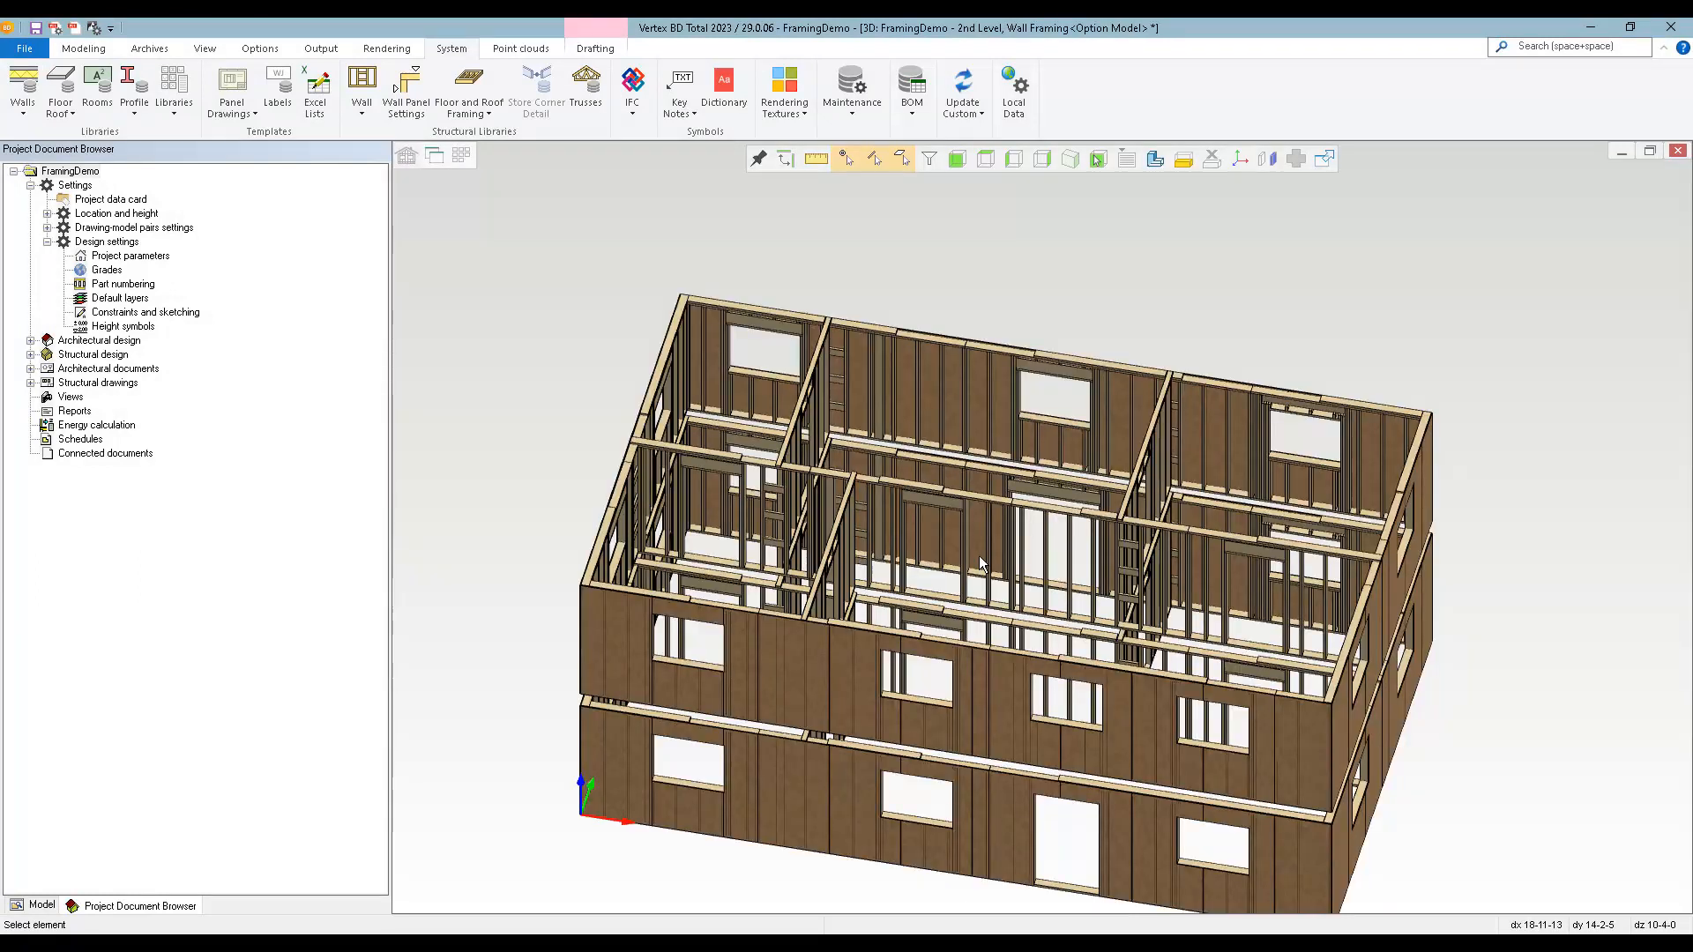
{"action": "key", "text": "Tab"}
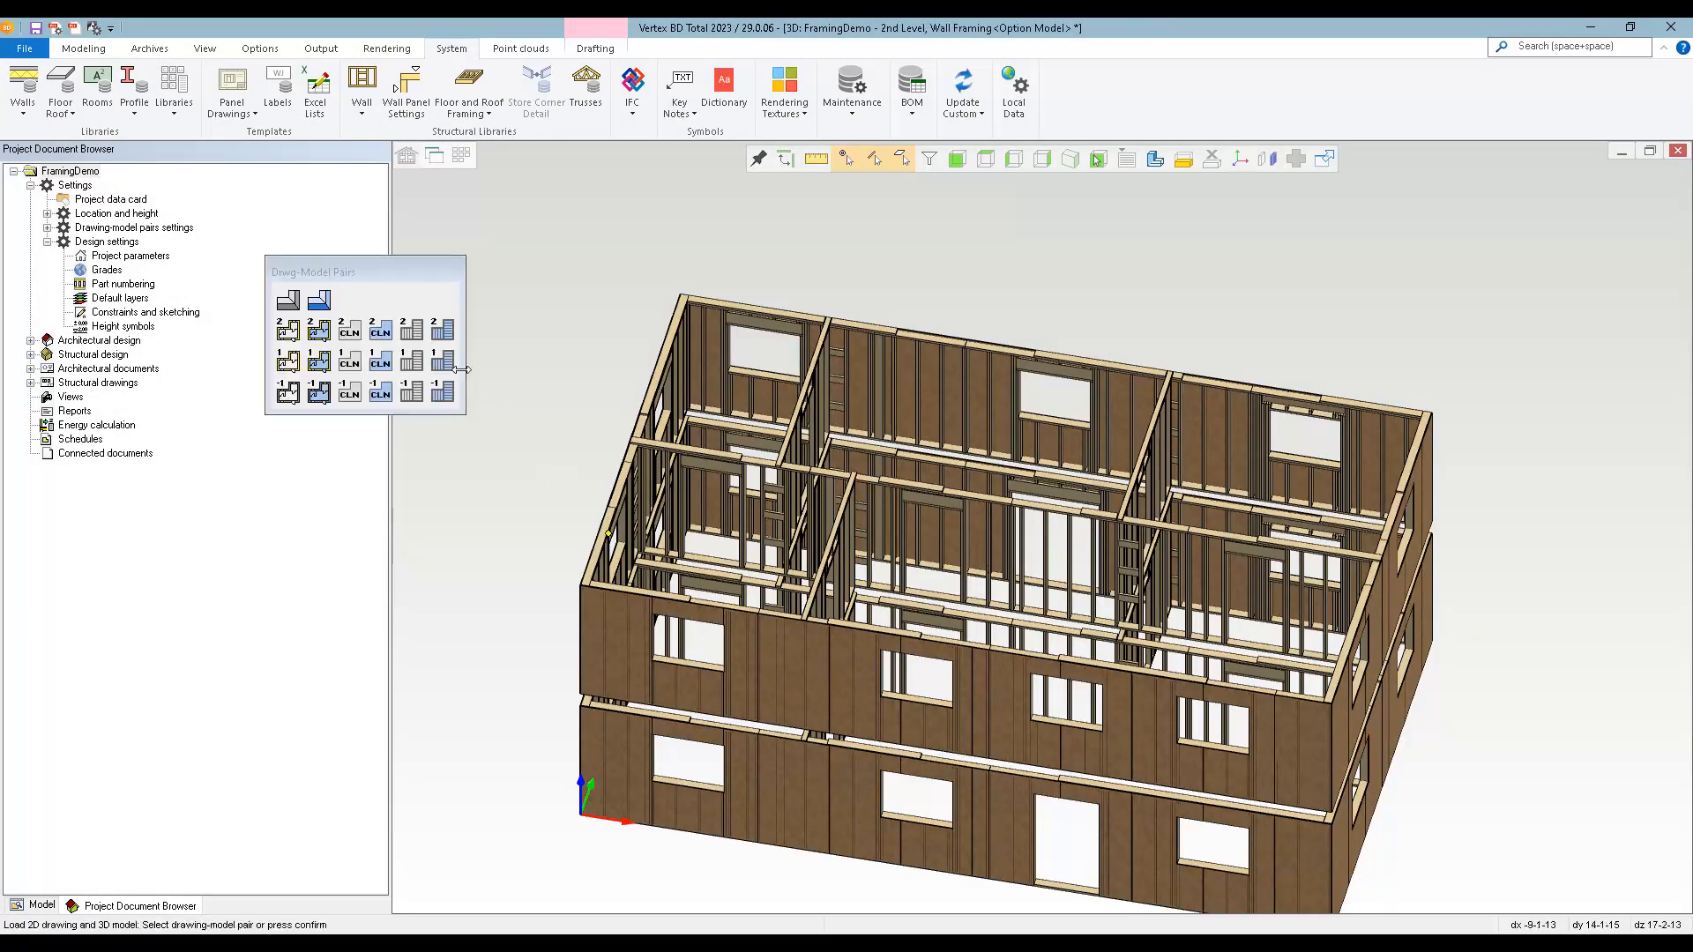
{"action": "left_click", "coordinate": [414, 336]}
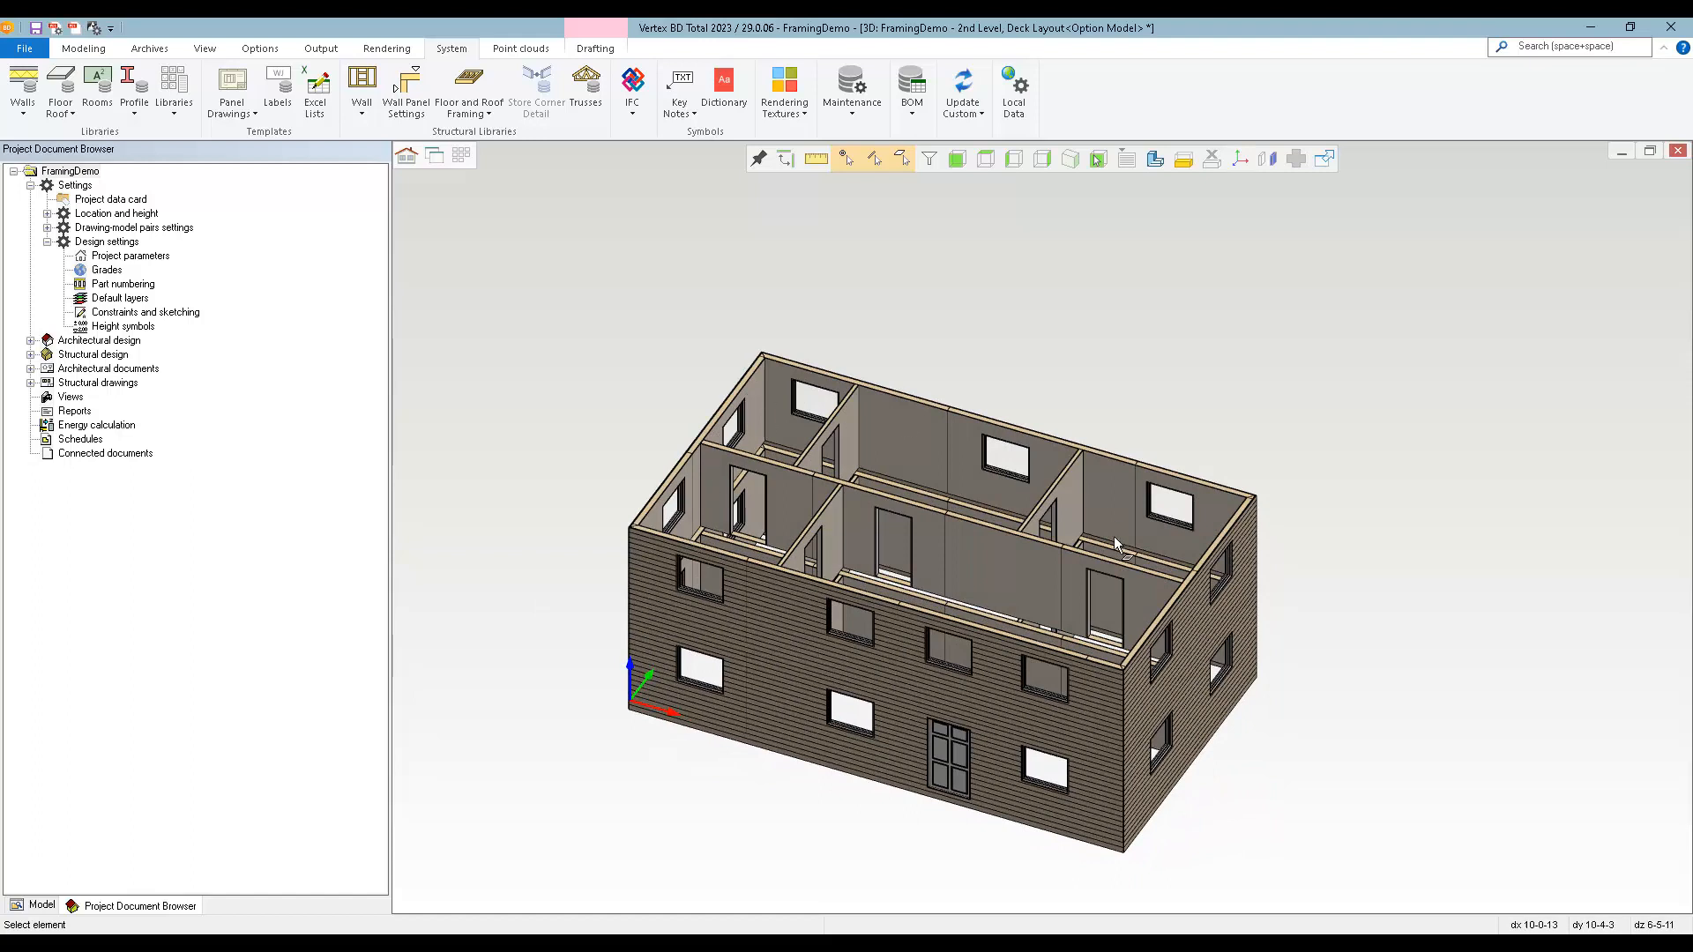
{"action": "key", "text": "ctrl+Tab"}
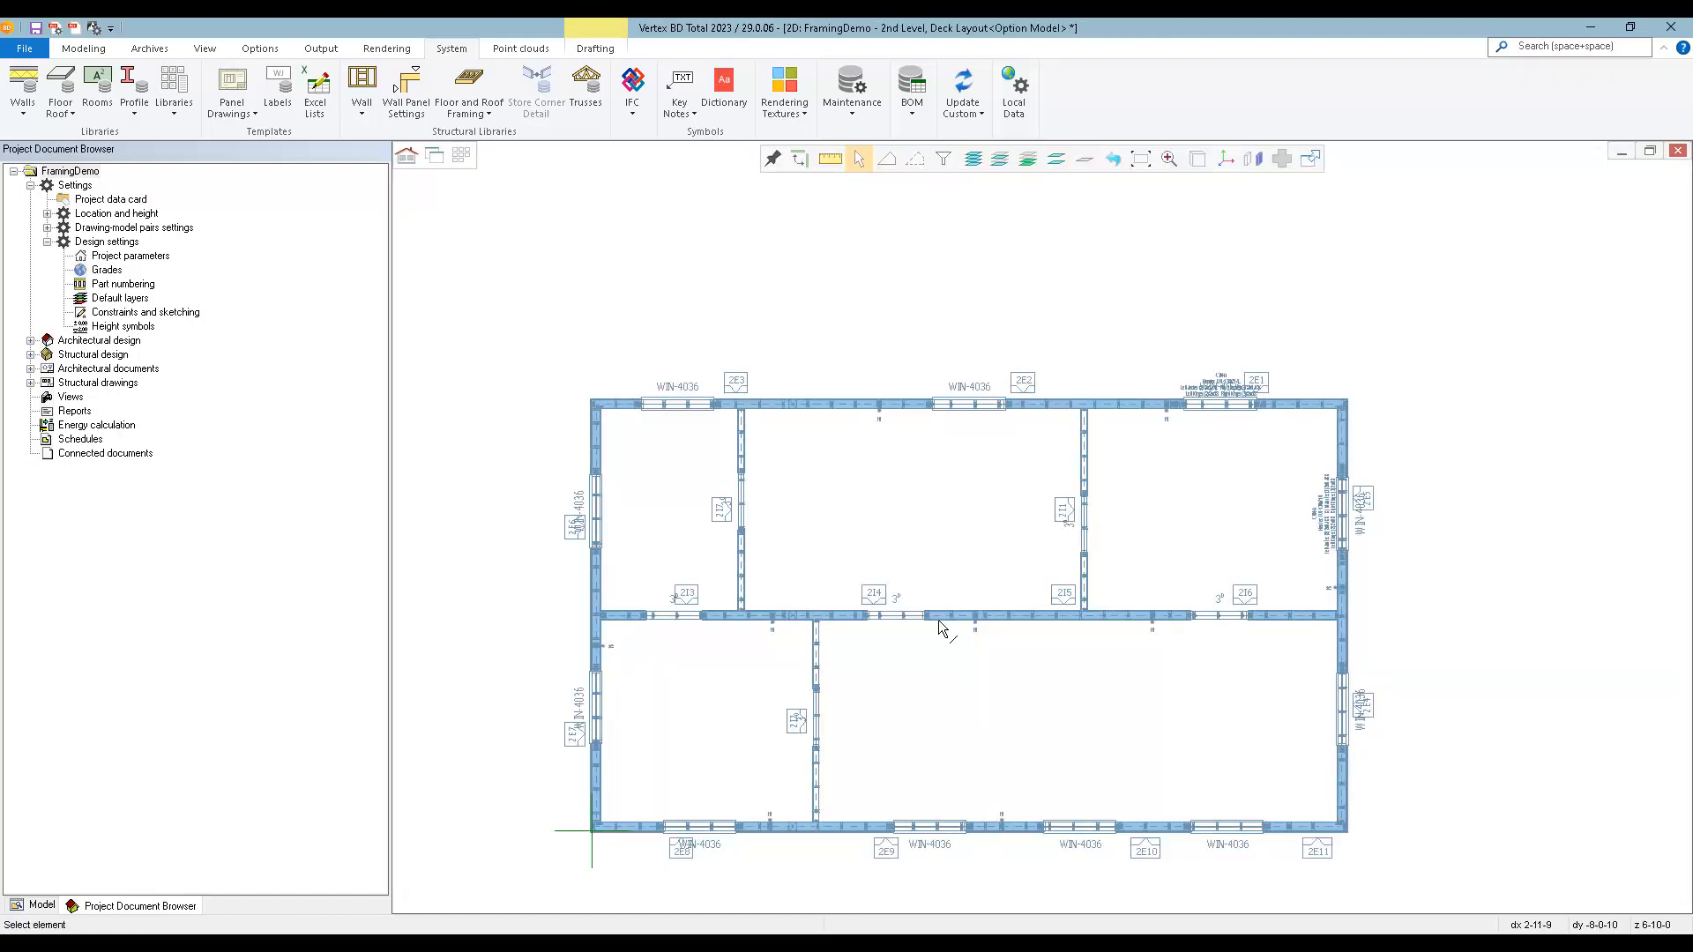
{"action": "key", "text": "ctrl+Tab"}
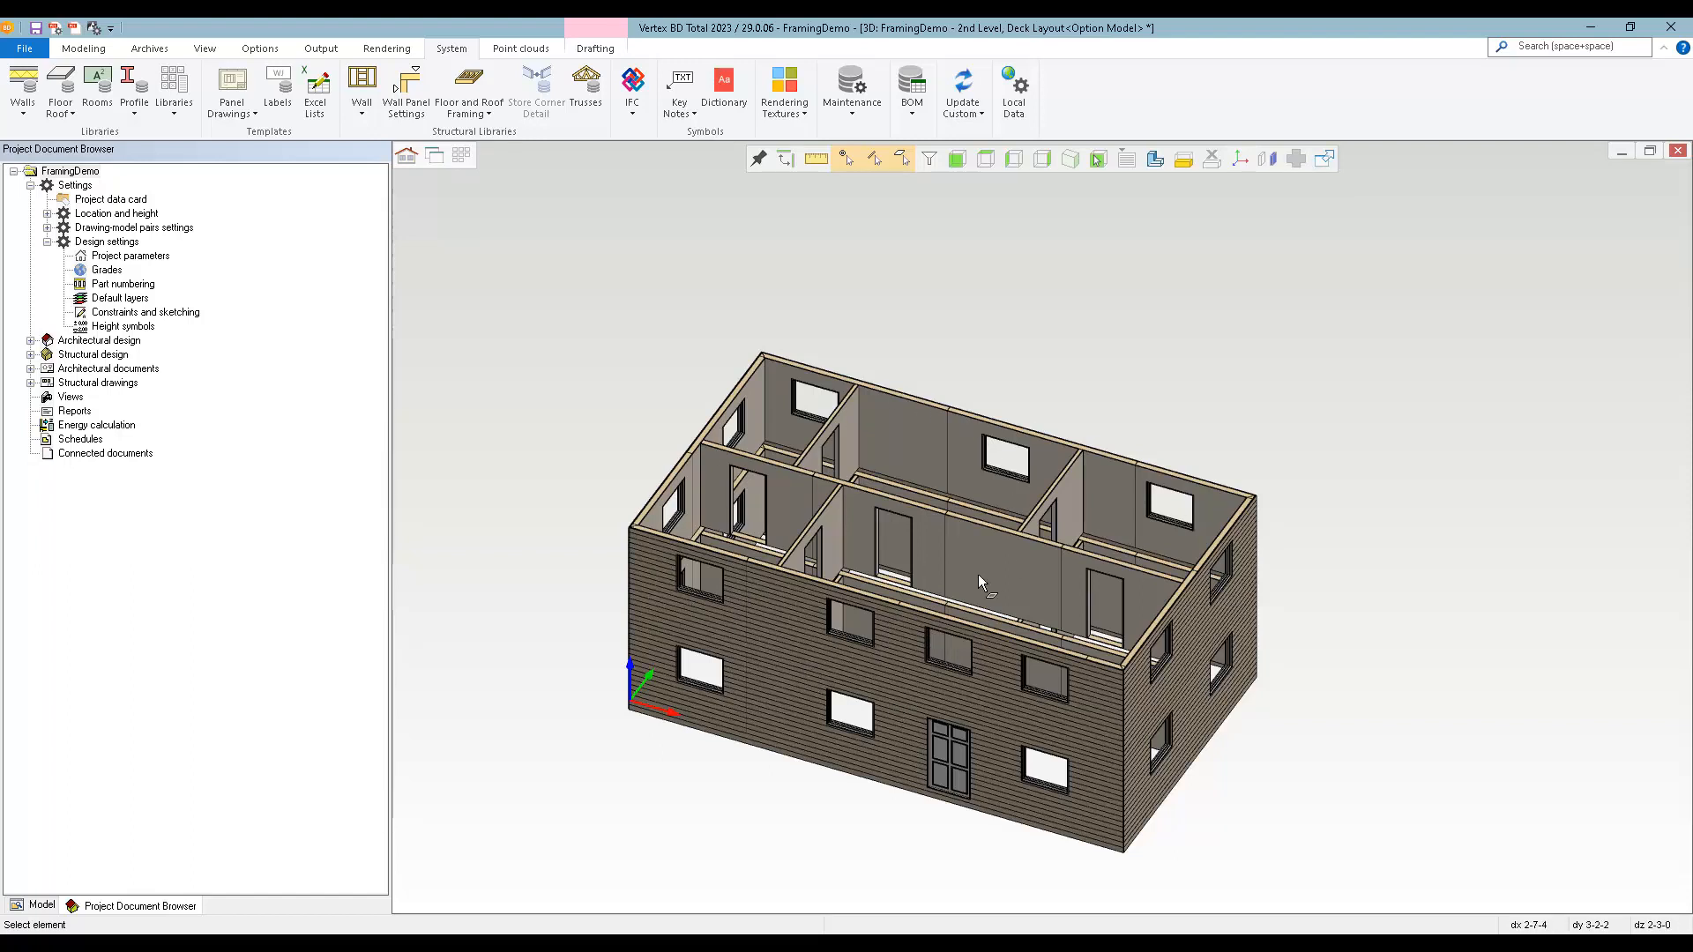
Start adding a floor and choose the framed floor type Floor, 2x10 framing.
{"action": "right_click", "coordinate": [511, 313]}
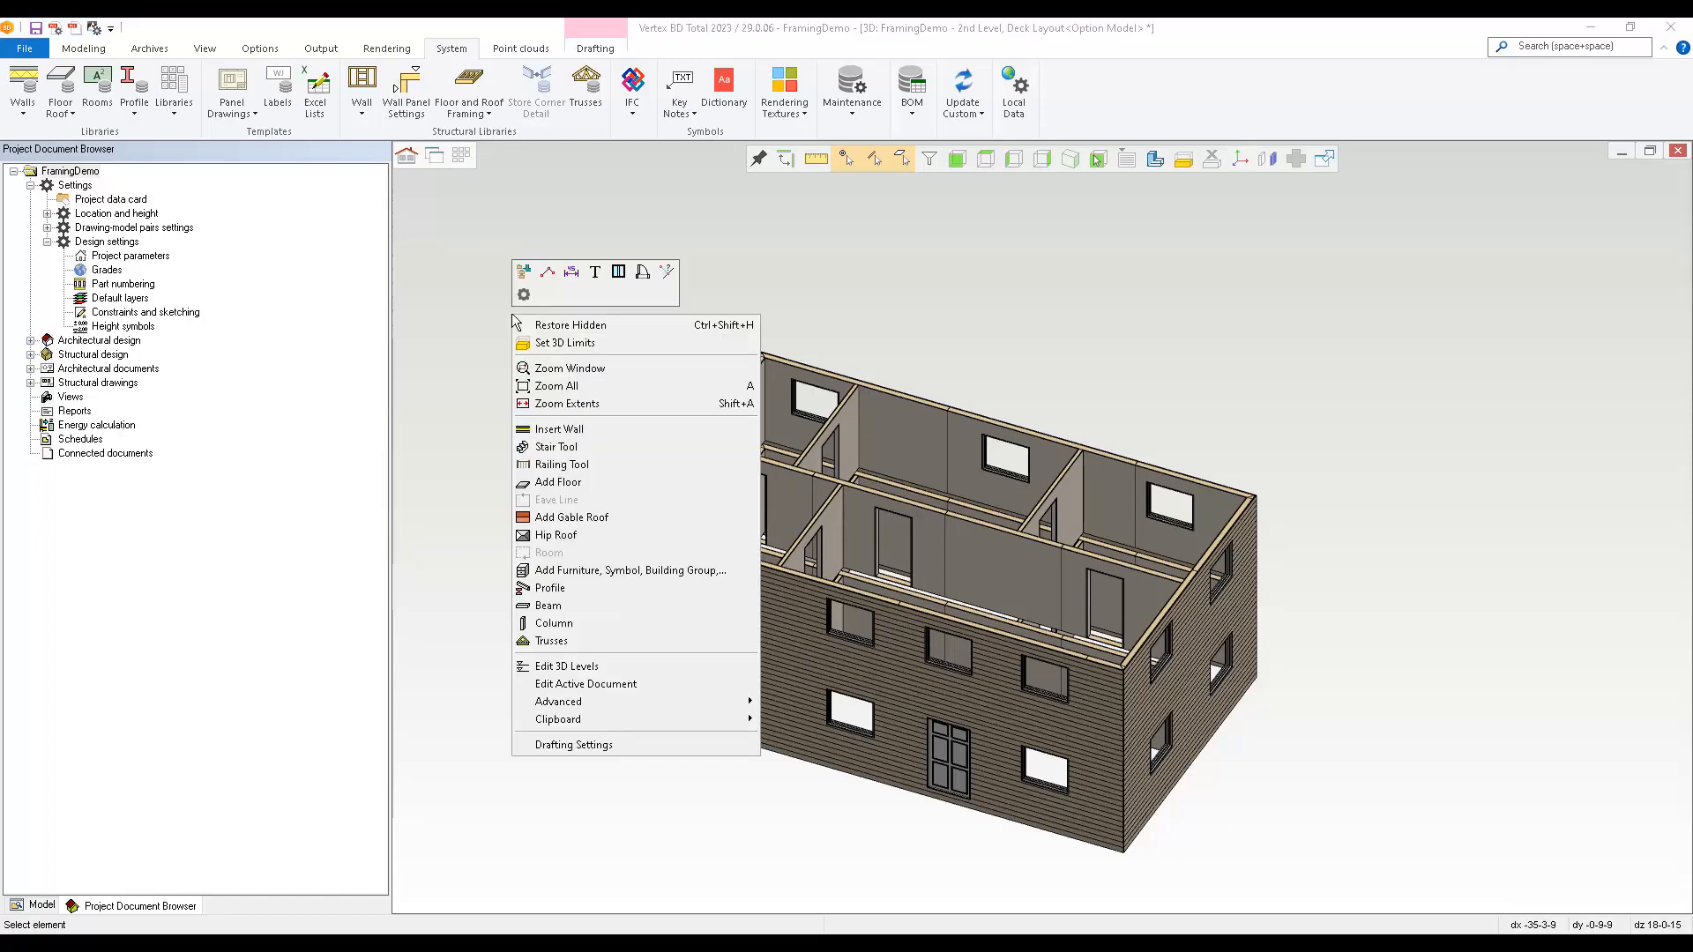
{"action": "left_click", "coordinate": [557, 485]}
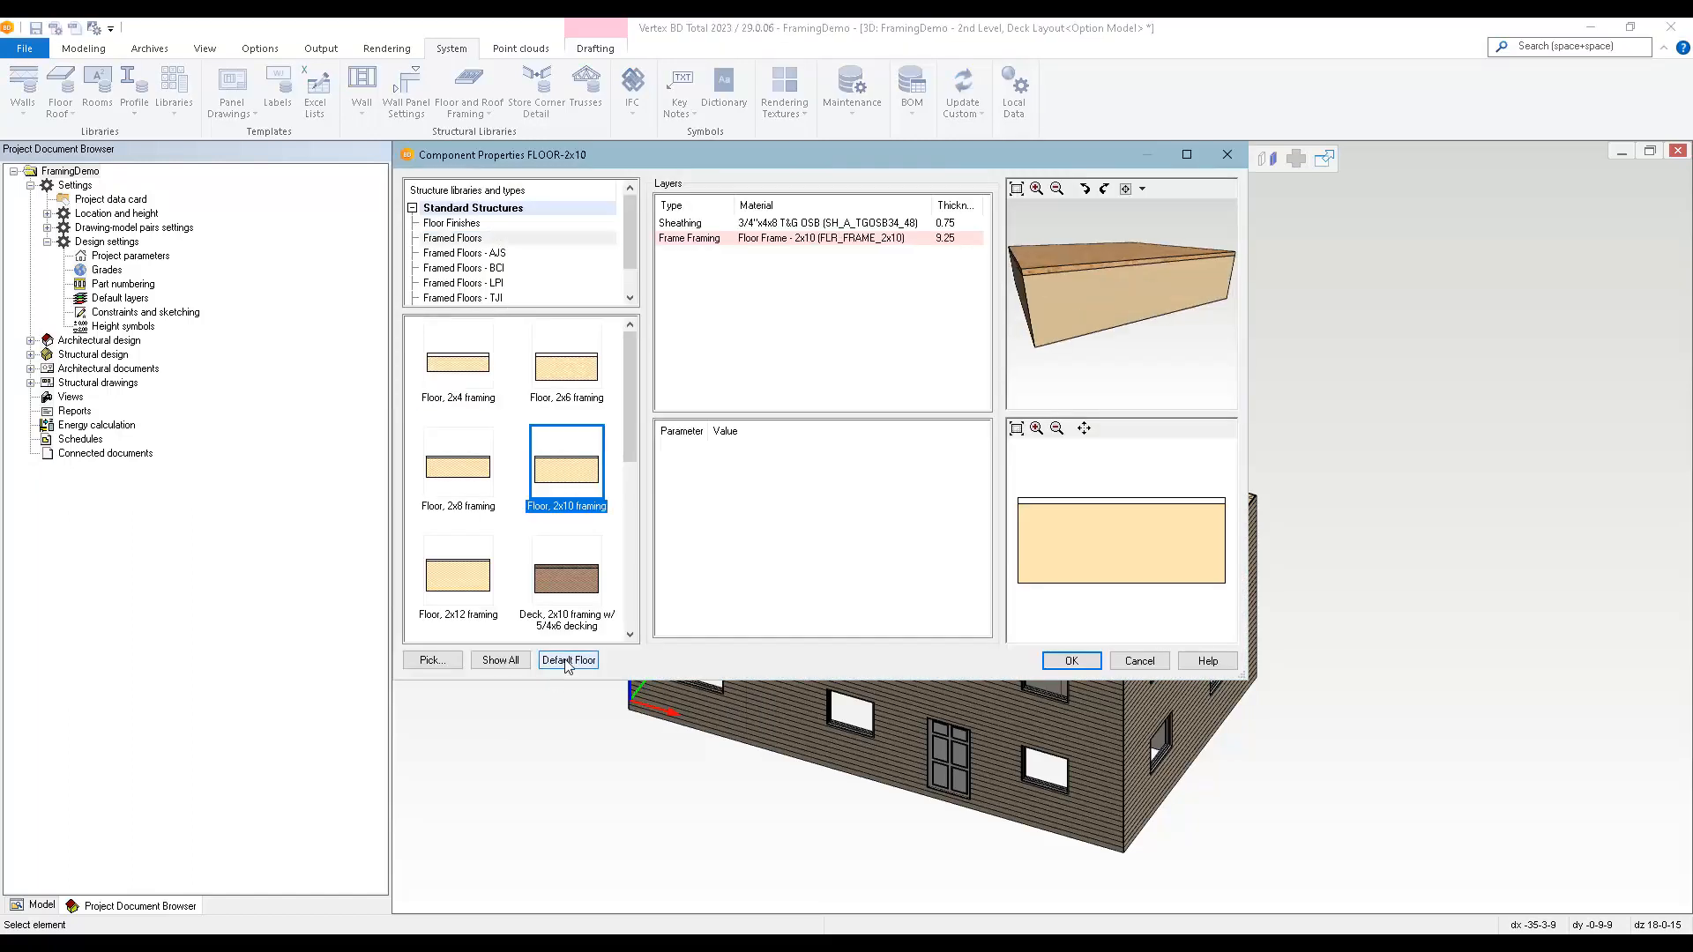
{"action": "left_click", "coordinate": [572, 665]}
{"action": "left_click", "coordinate": [550, 511]}
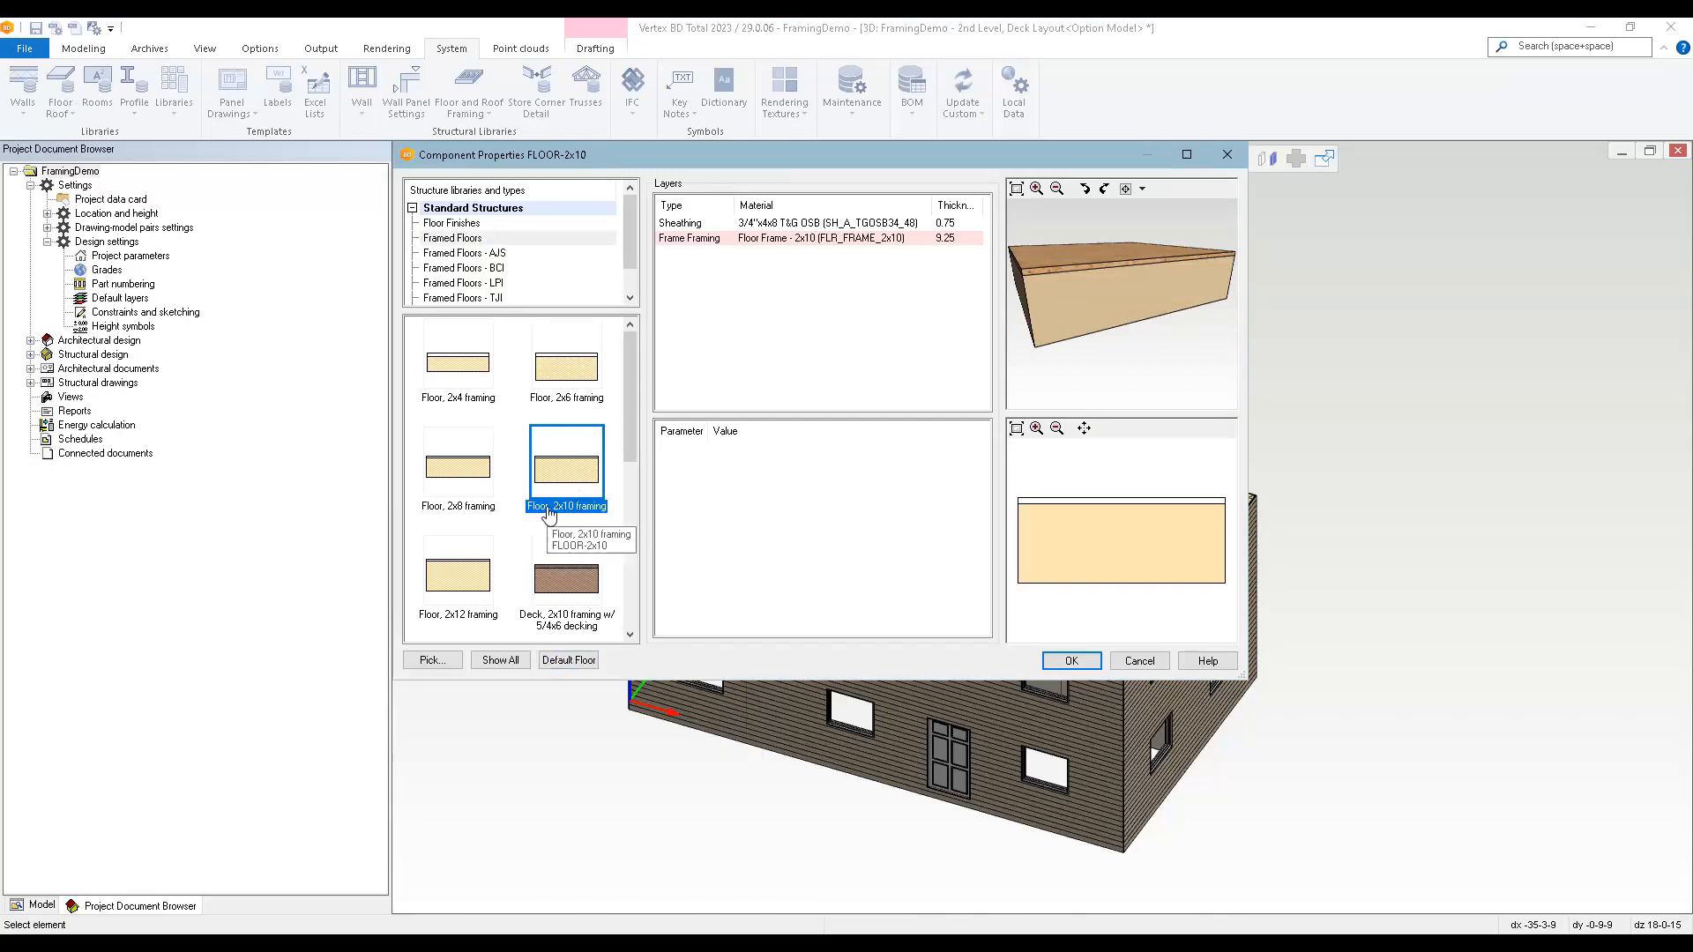
Review the framing tool settings of the 2x10 frame layer and the OSB sheathing layer, and accept the floor type.
{"action": "left_click", "coordinate": [793, 247]}
{"action": "right_click", "coordinate": [791, 244]}
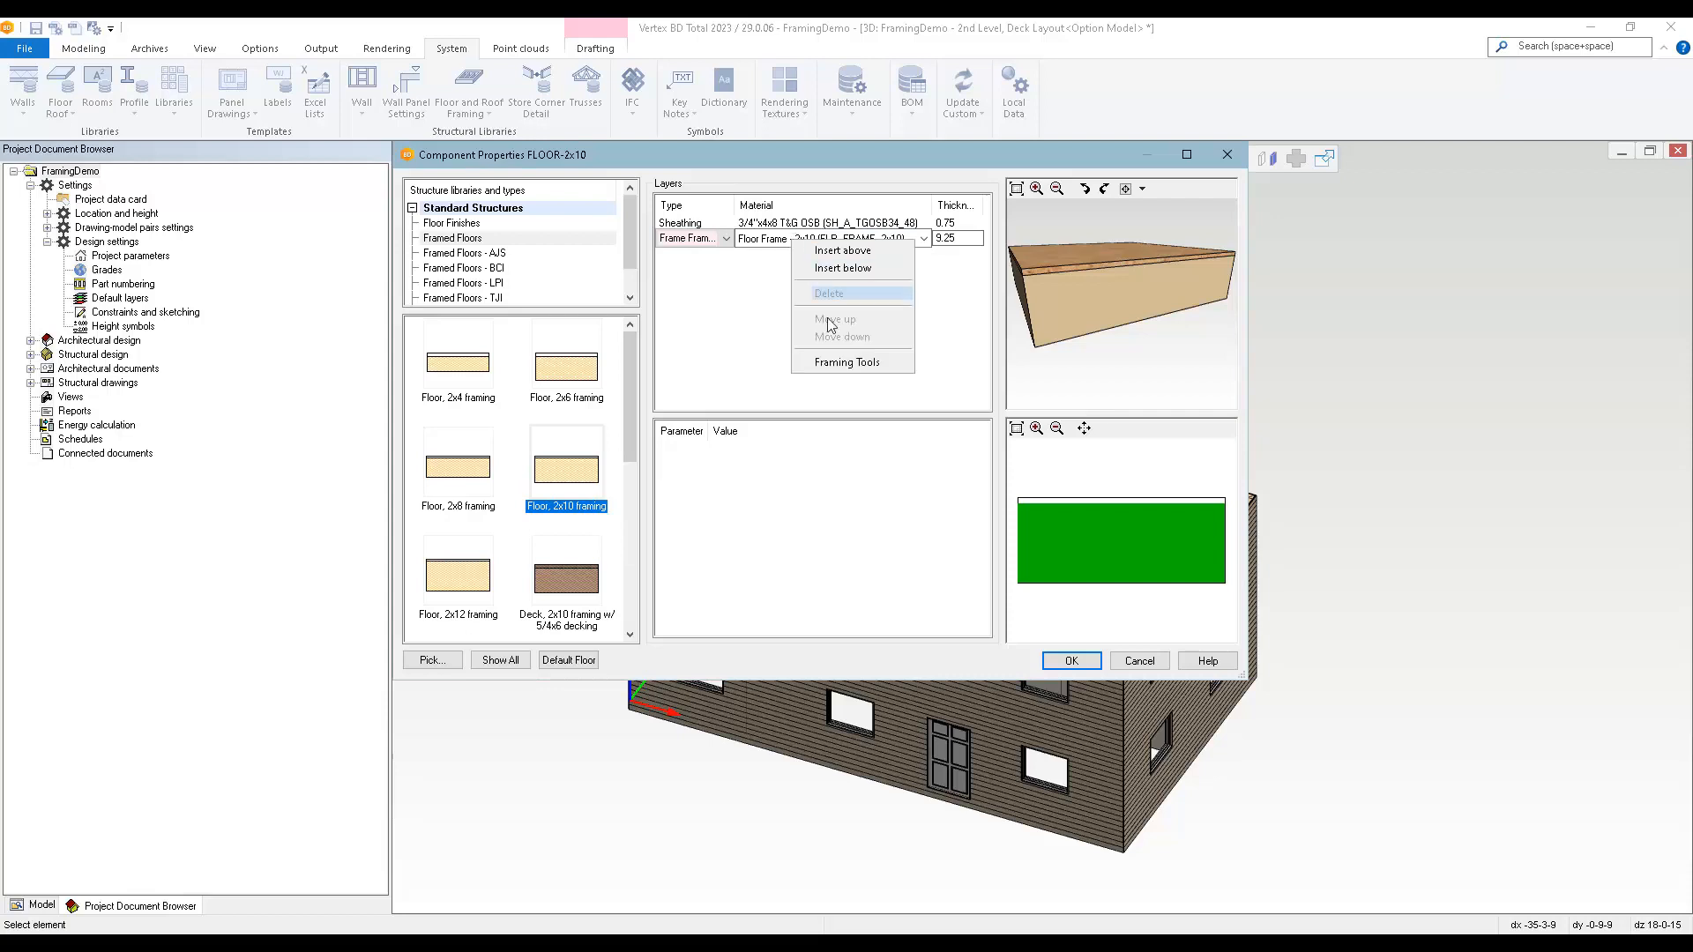
{"action": "left_click", "coordinate": [836, 364]}
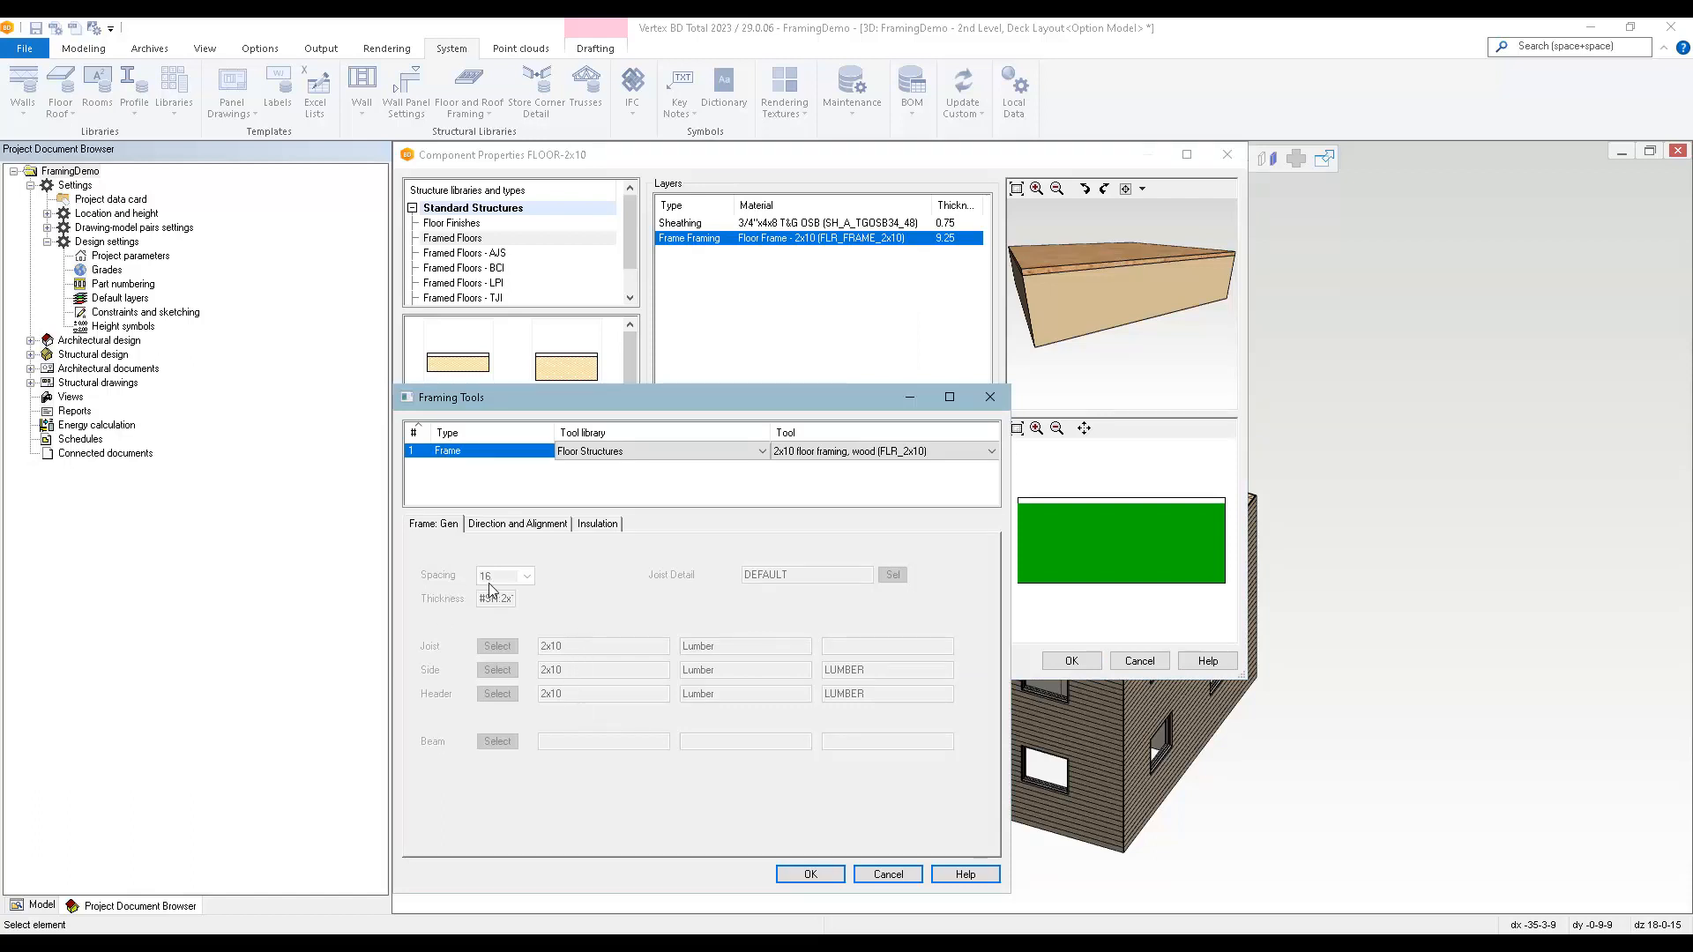
{"action": "left_click", "coordinate": [888, 874]}
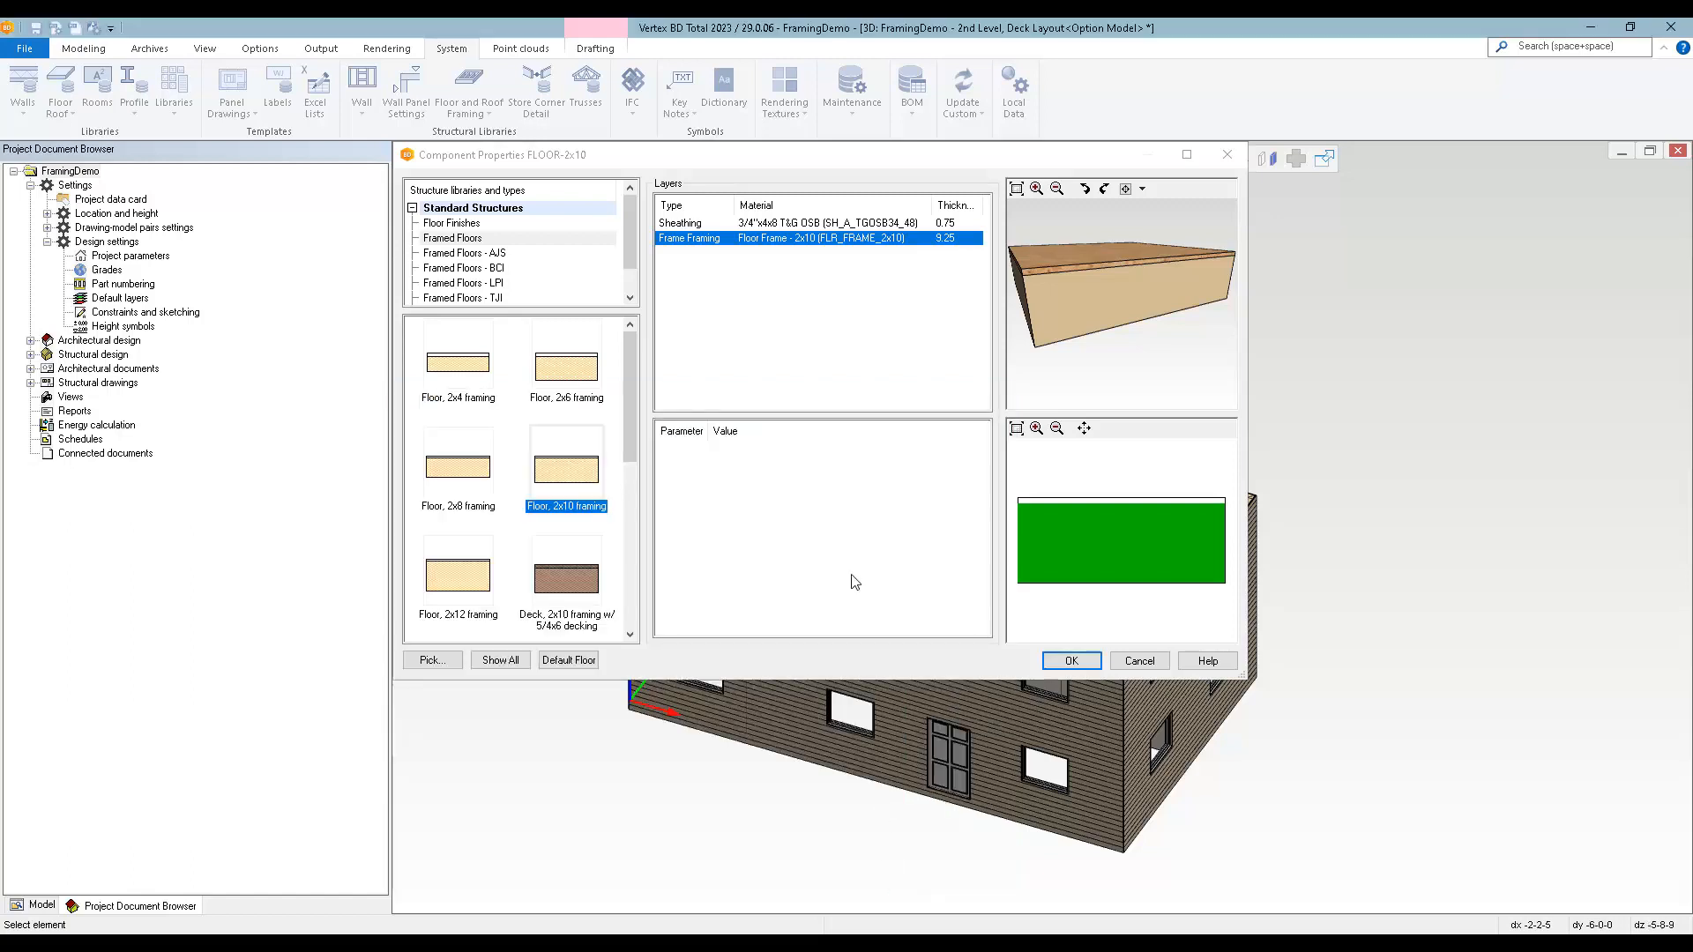
{"action": "left_click", "coordinate": [816, 223]}
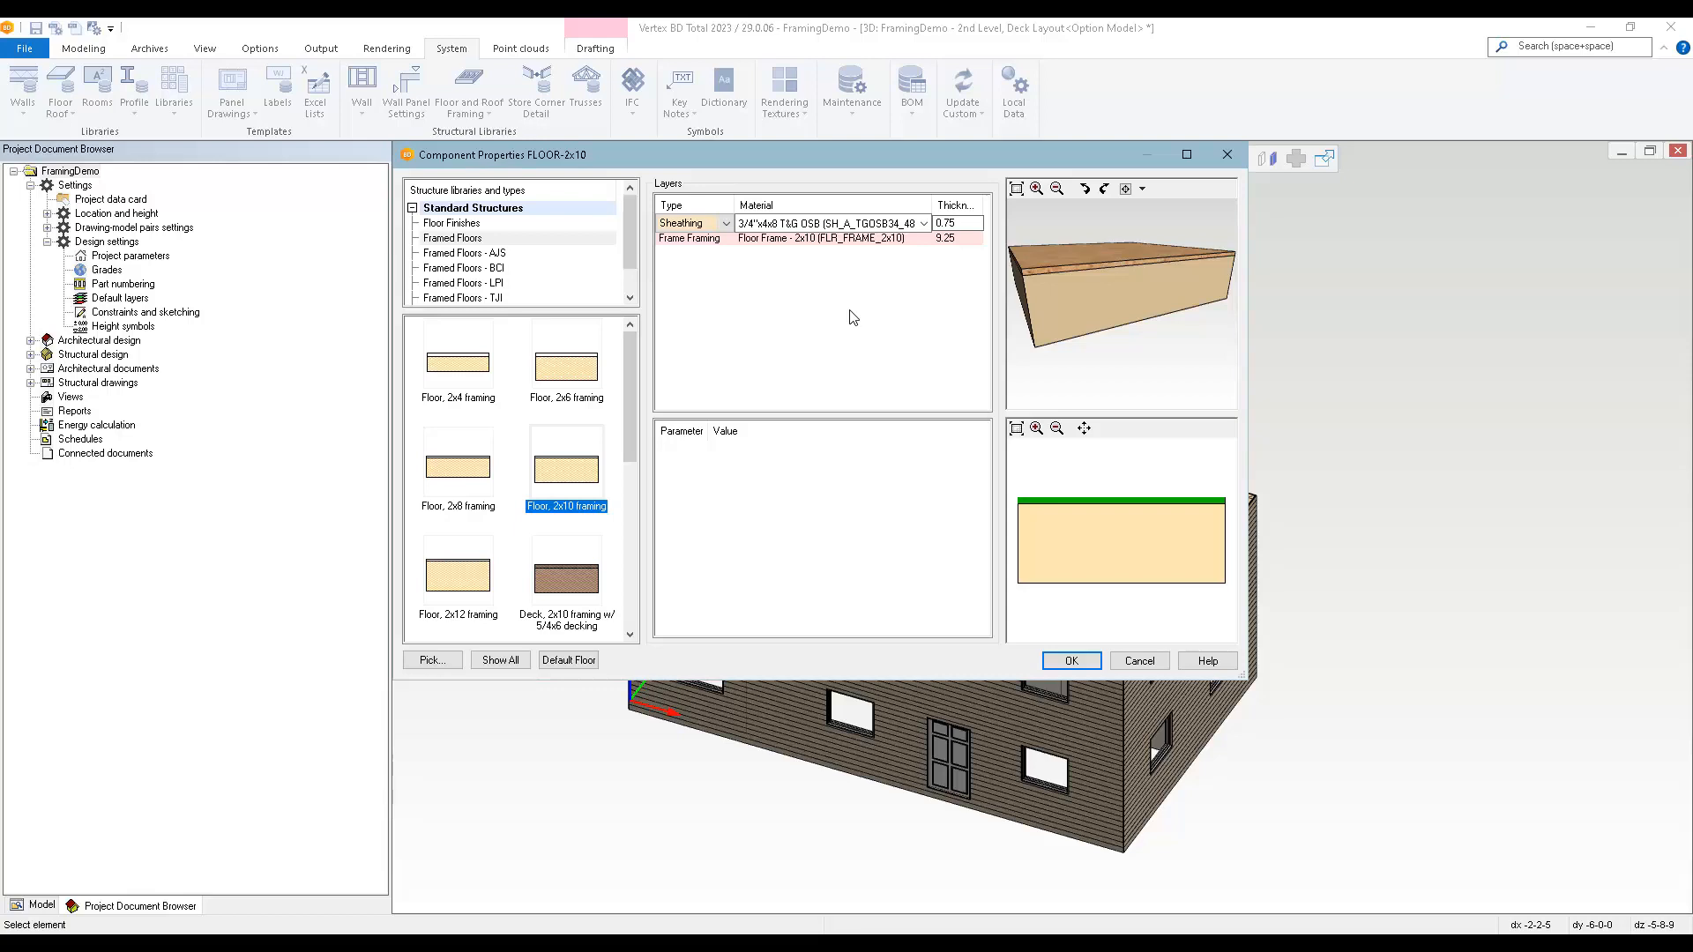
{"action": "left_click", "coordinate": [1073, 659]}
{"action": "left_click", "coordinate": [1078, 667]}
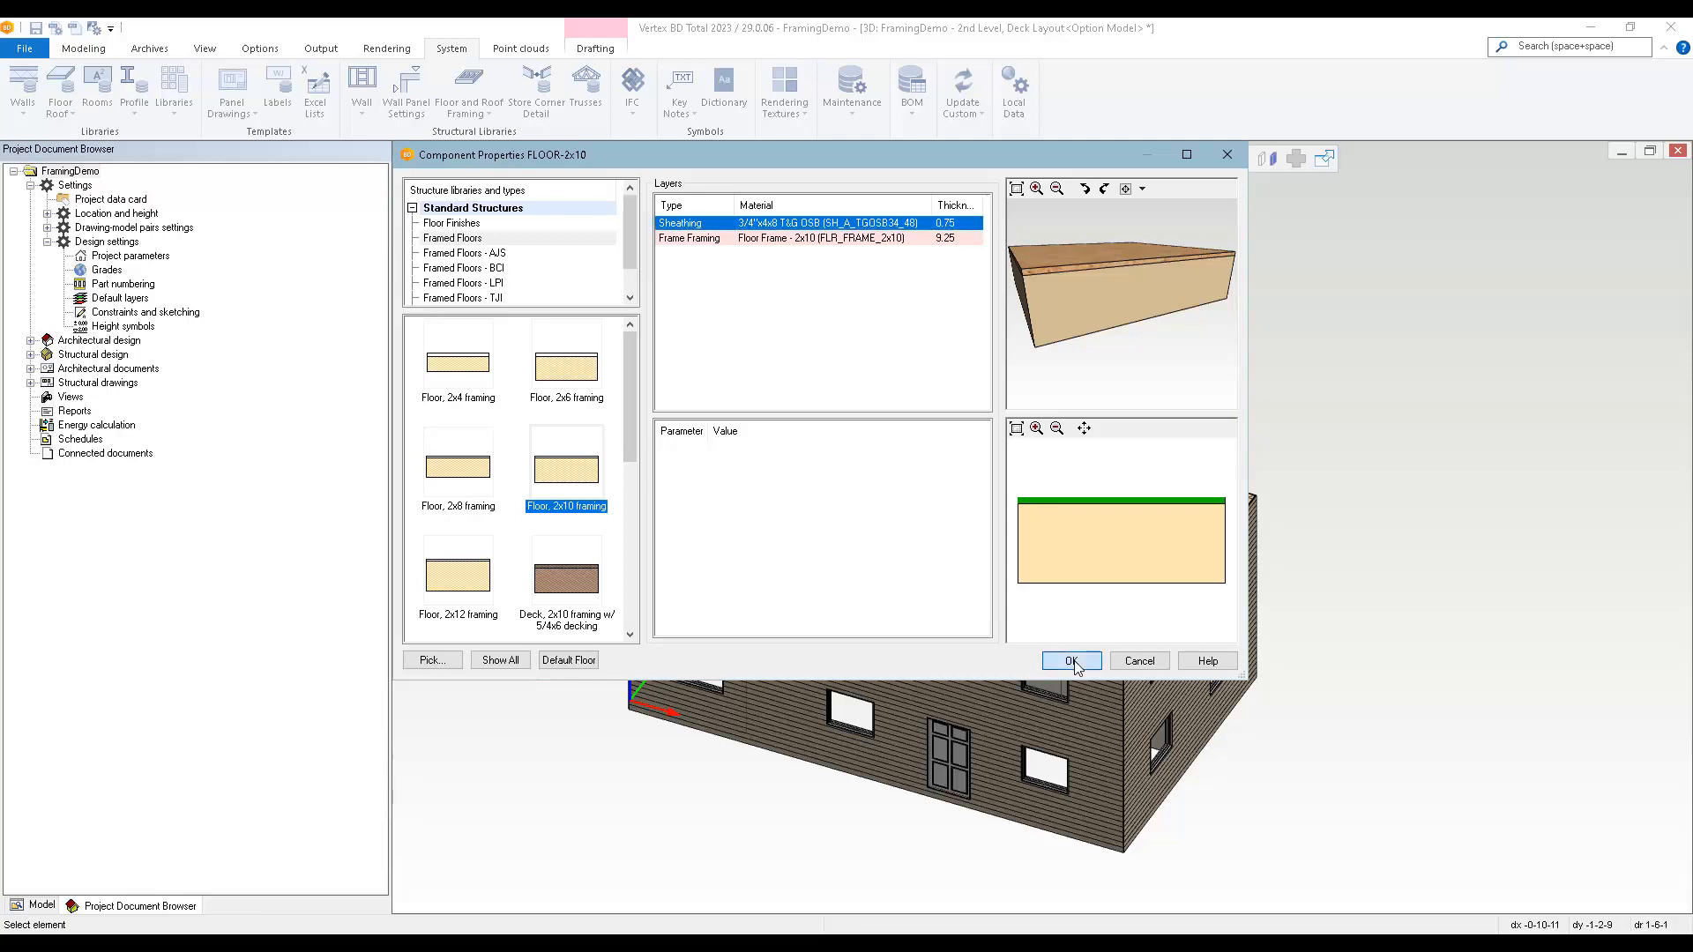
Add the 2x10 floor using the walls, following the exterior line of all linked exterior walls.
{"action": "right_click", "coordinate": [558, 352]}
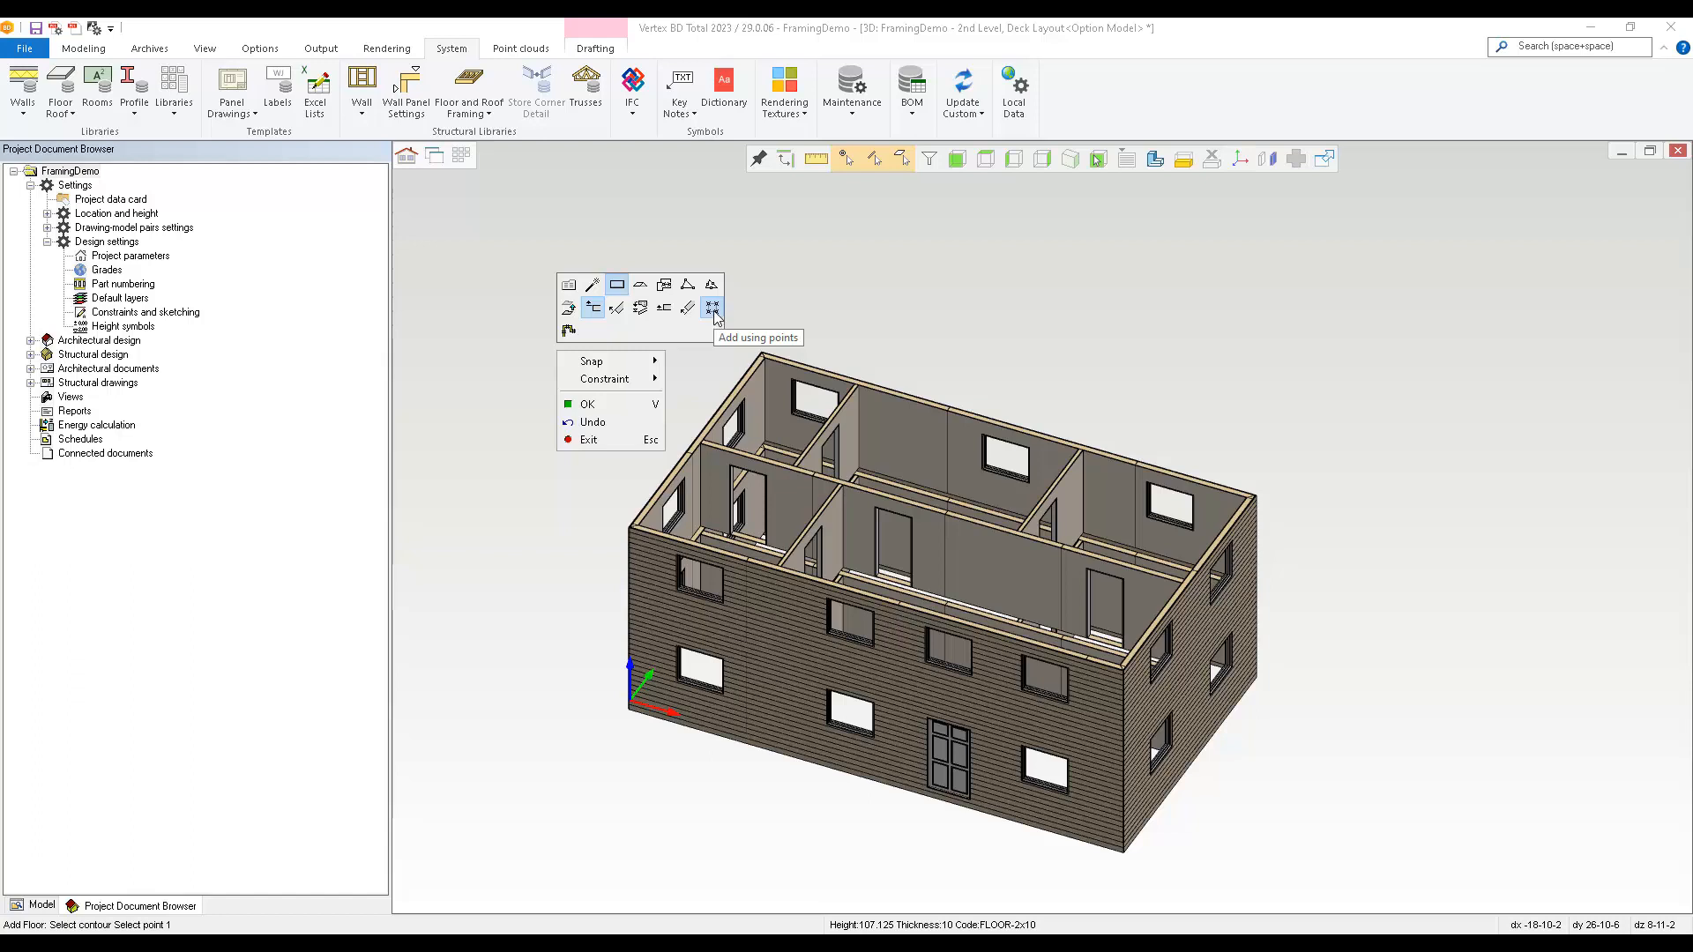
{"action": "left_click", "coordinate": [569, 333]}
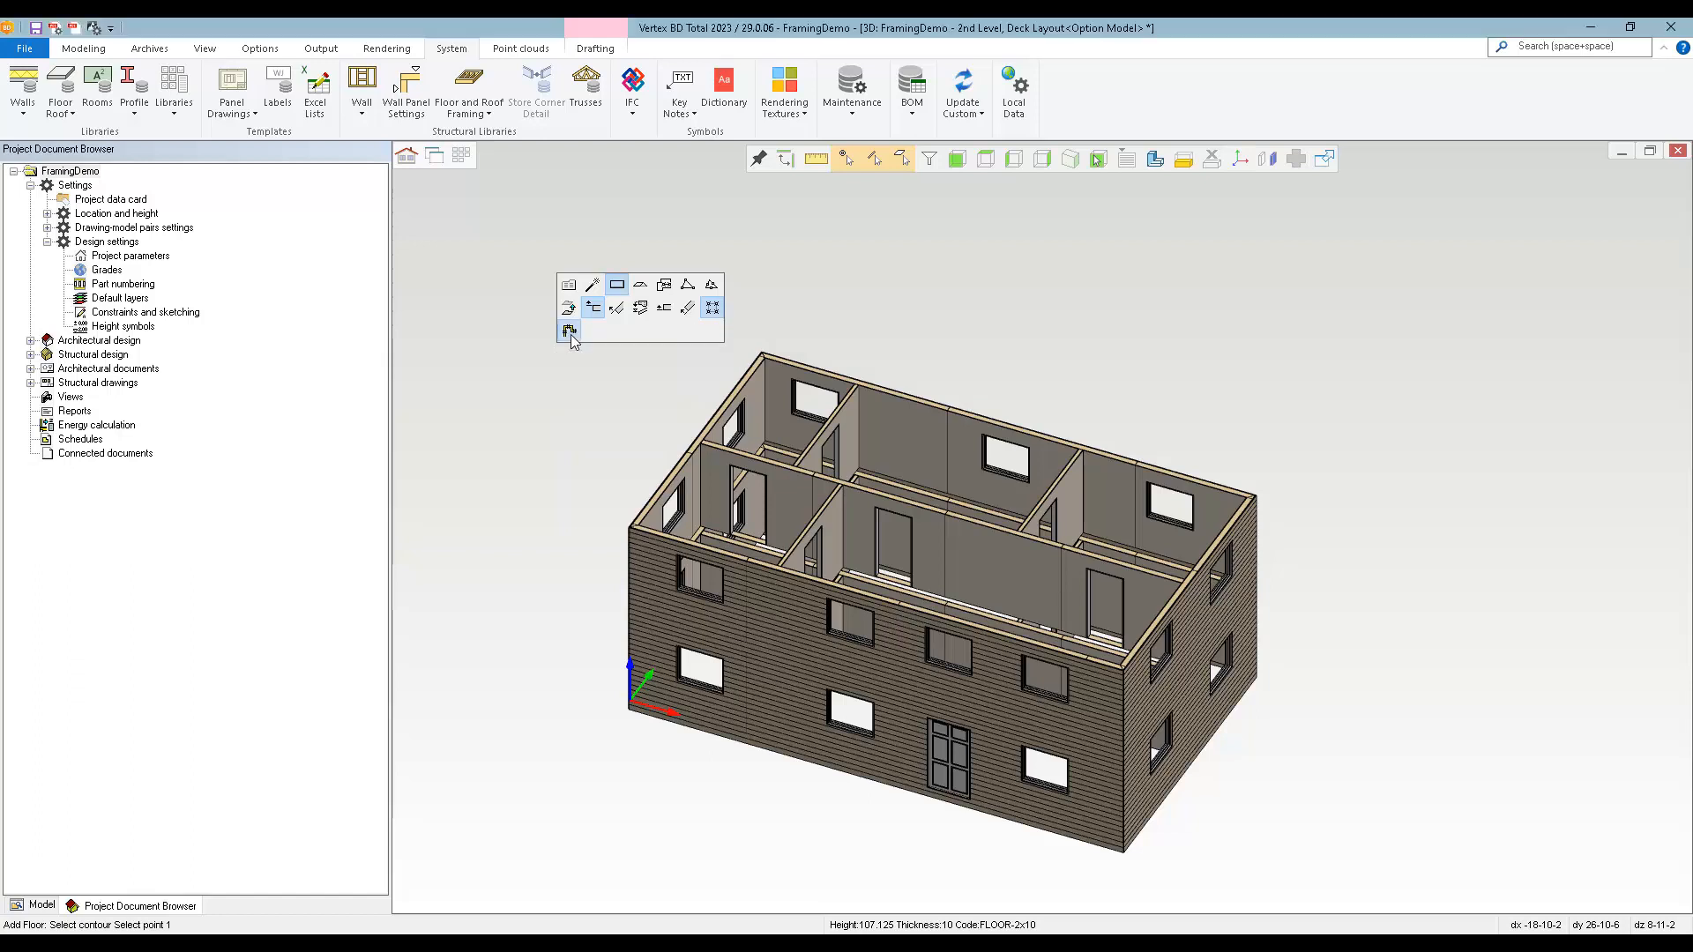
{"action": "left_click", "coordinate": [785, 614]}
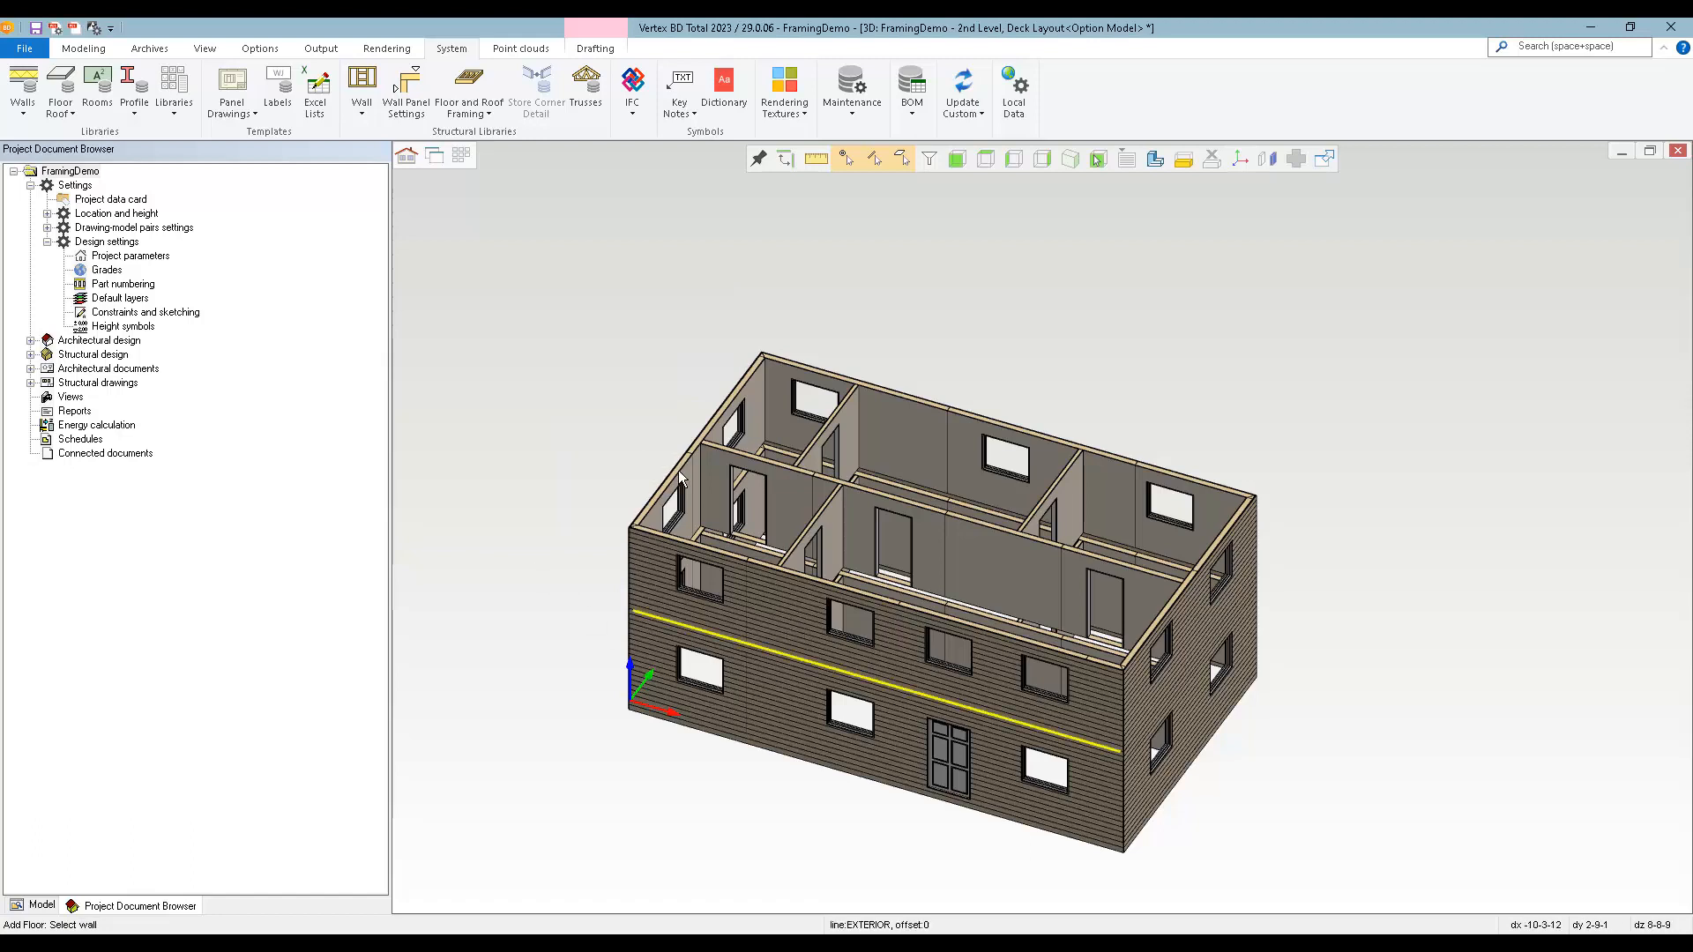
{"action": "right_click", "coordinate": [554, 385]}
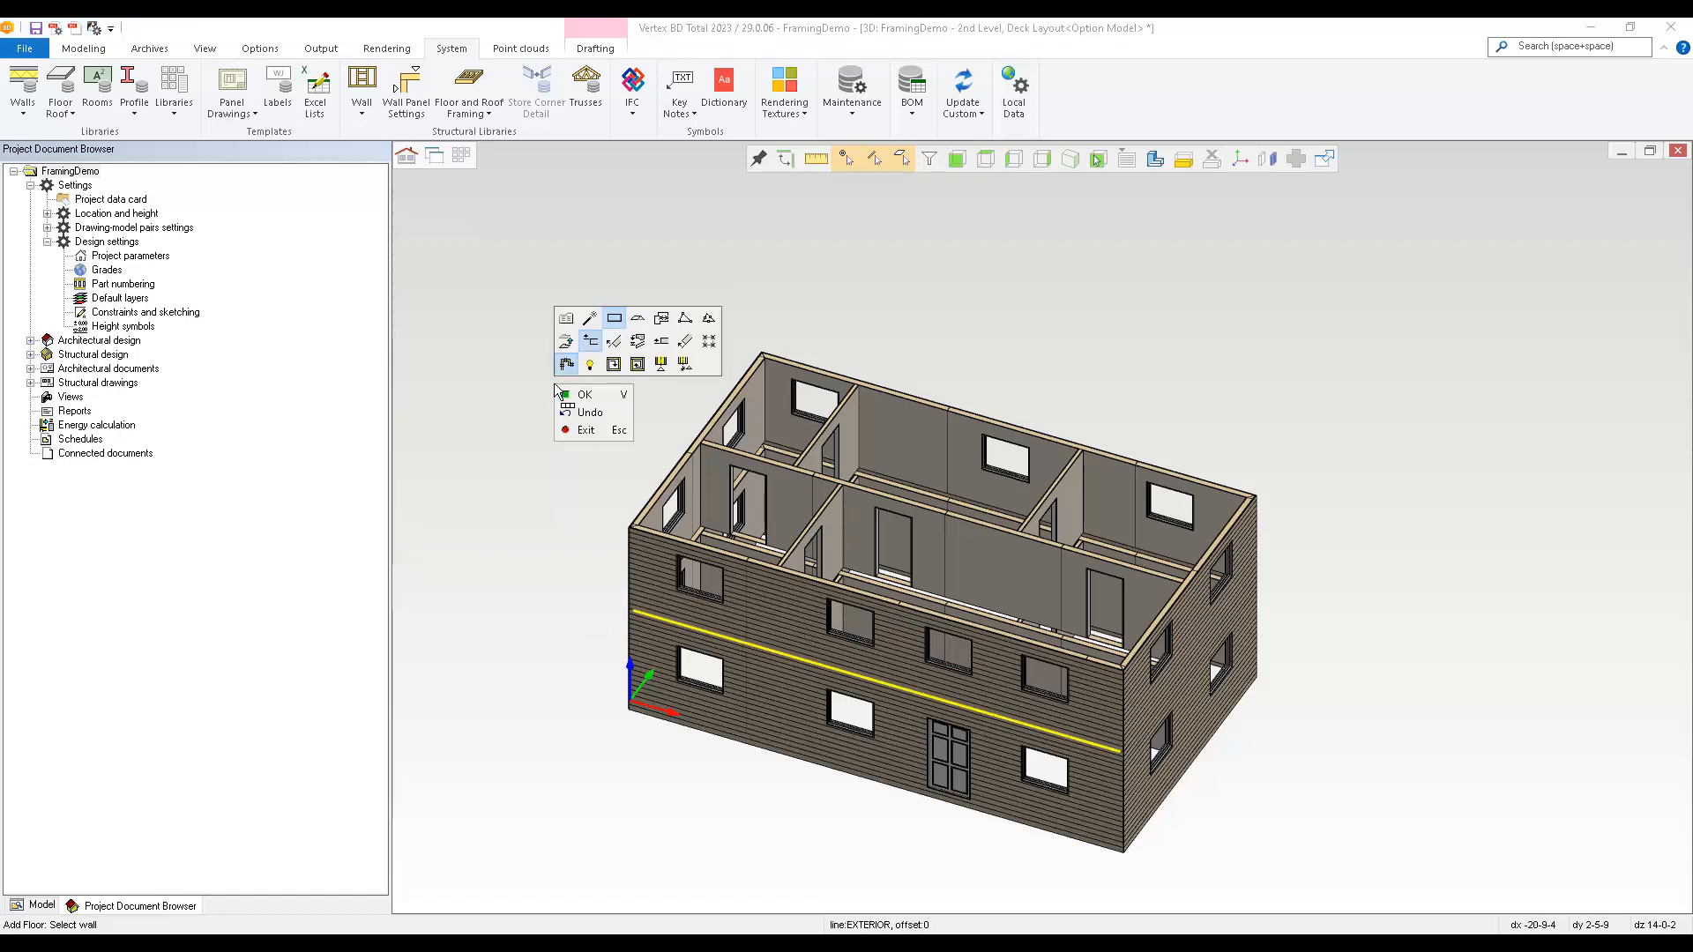
{"action": "left_click", "coordinate": [637, 364]}
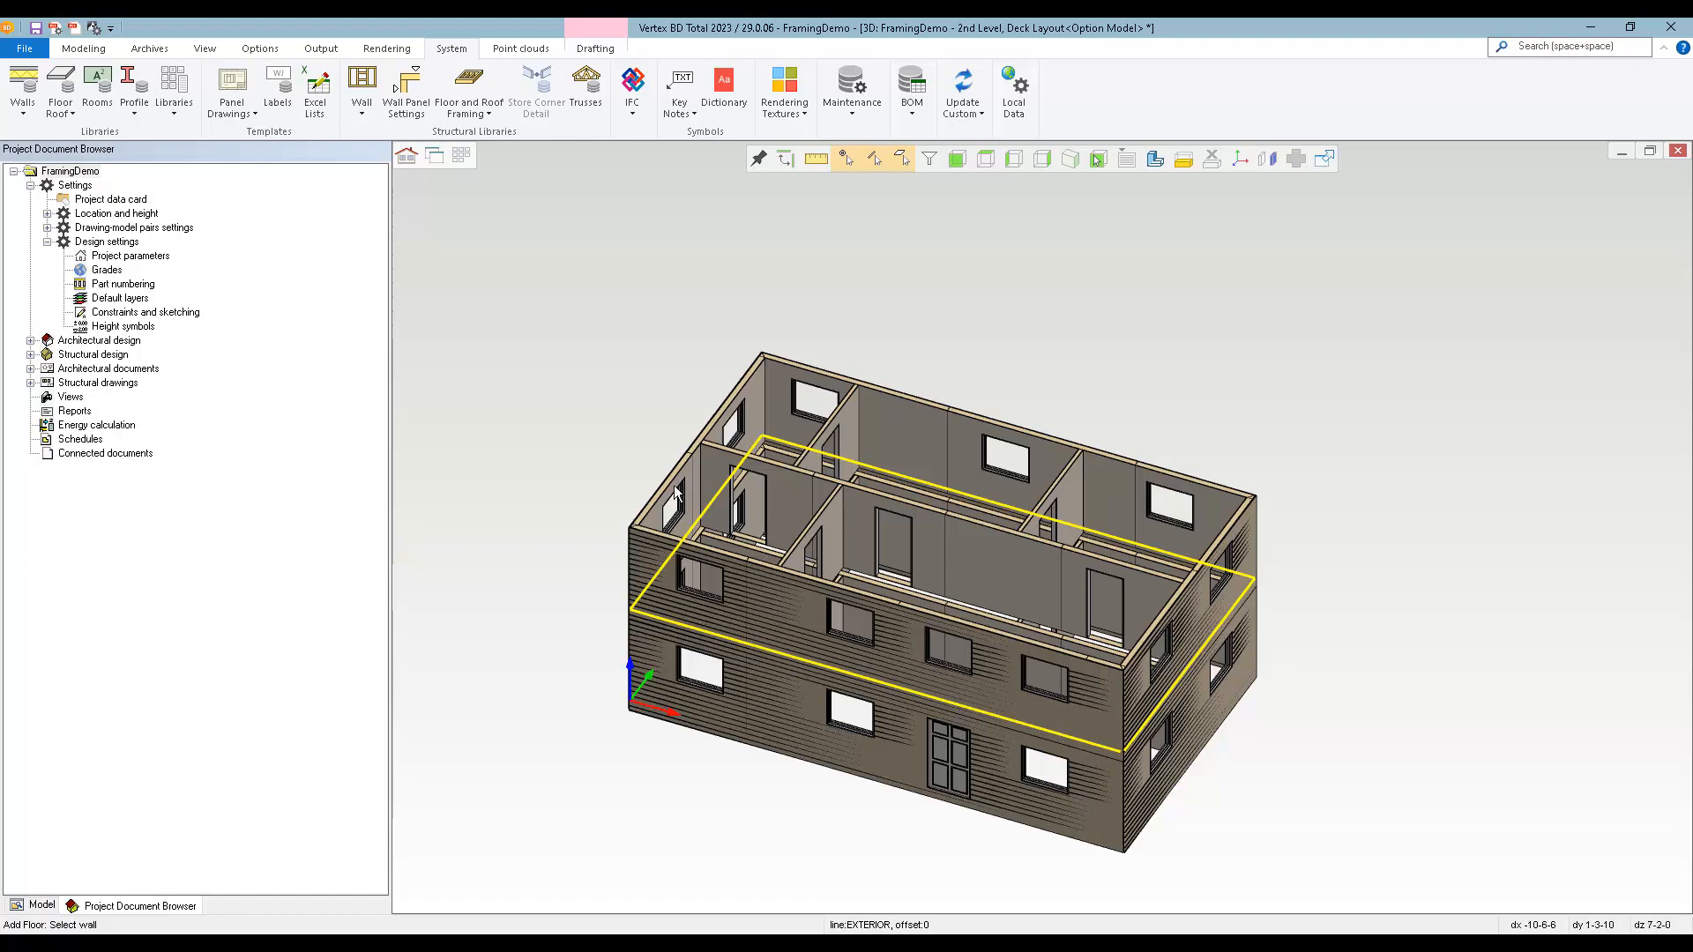
{"action": "left_click", "coordinate": [518, 574]}
{"action": "key", "text": "Escape"}
Select the floor in the 2D plan and examine the editing options for its edge along the WIN-4036 window beside panel 2E2.
{"action": "key", "text": "ctrl+Tab"}
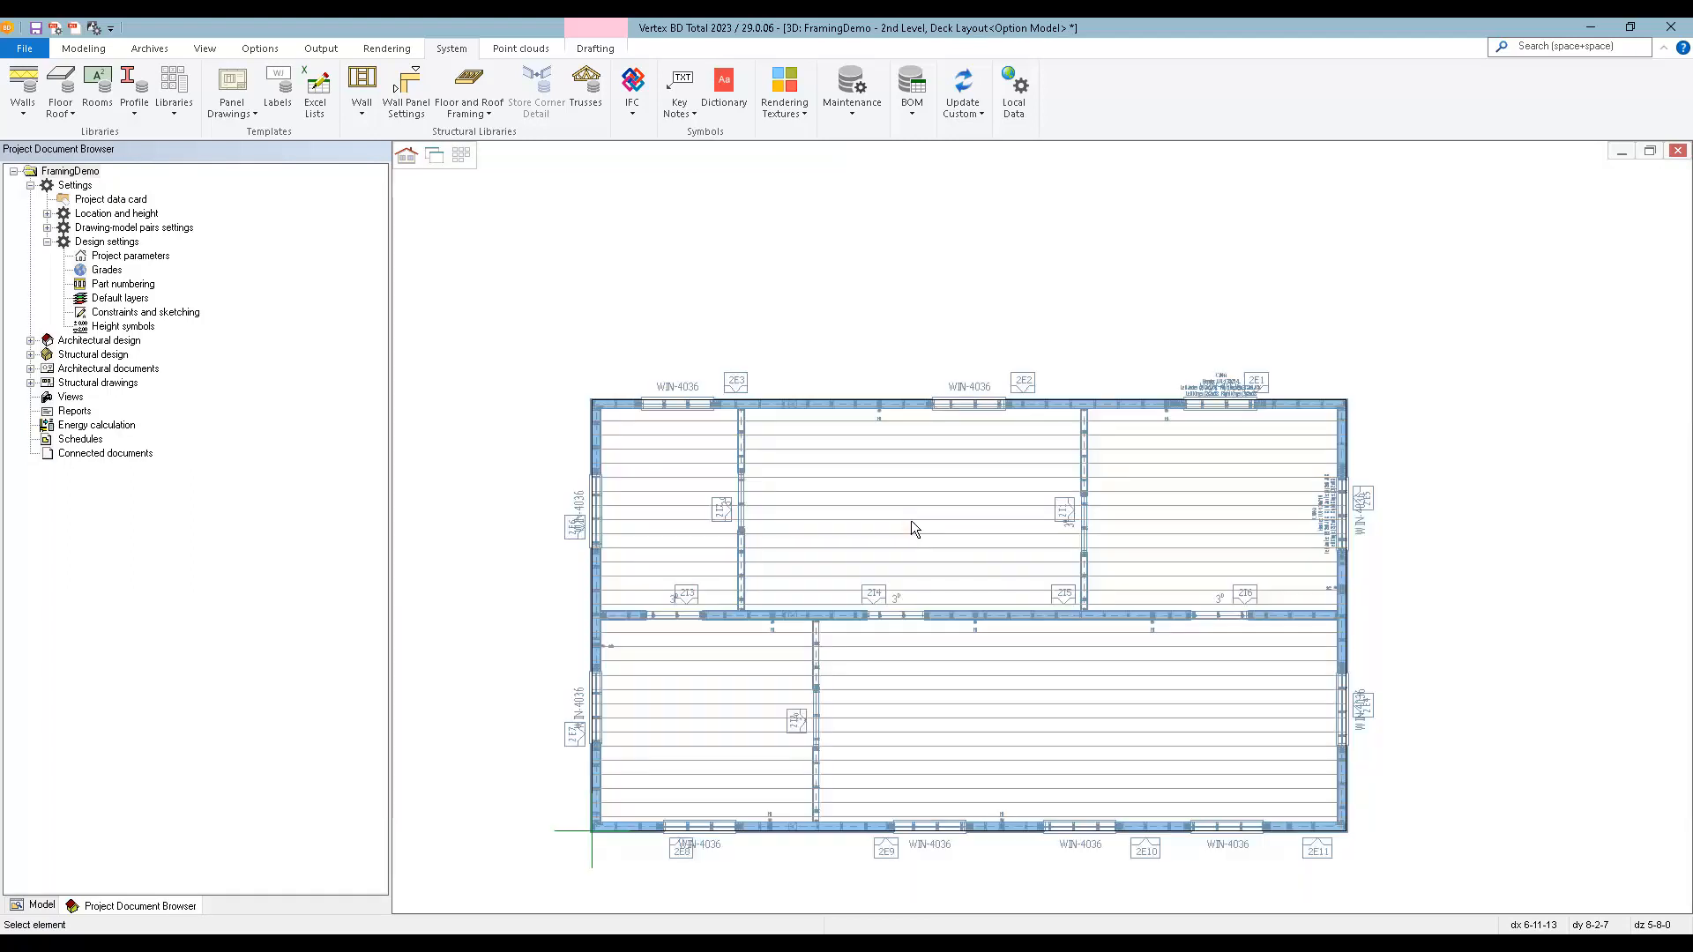
{"action": "left_click", "coordinate": [1188, 505]}
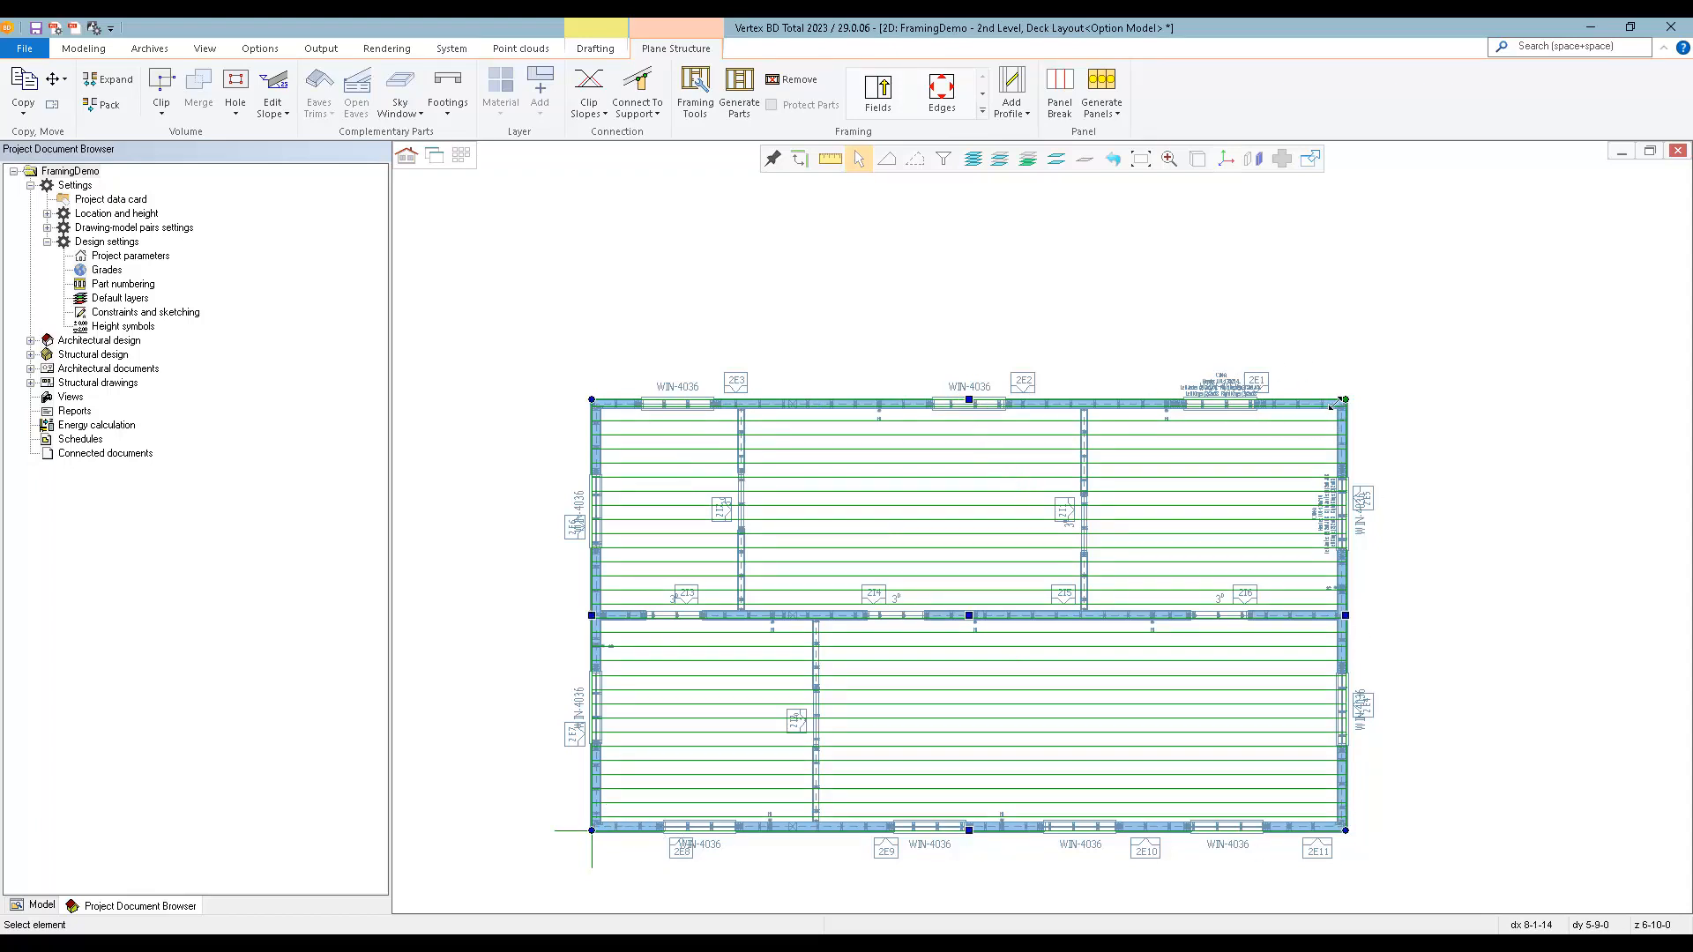
{"action": "right_click", "coordinate": [972, 402]}
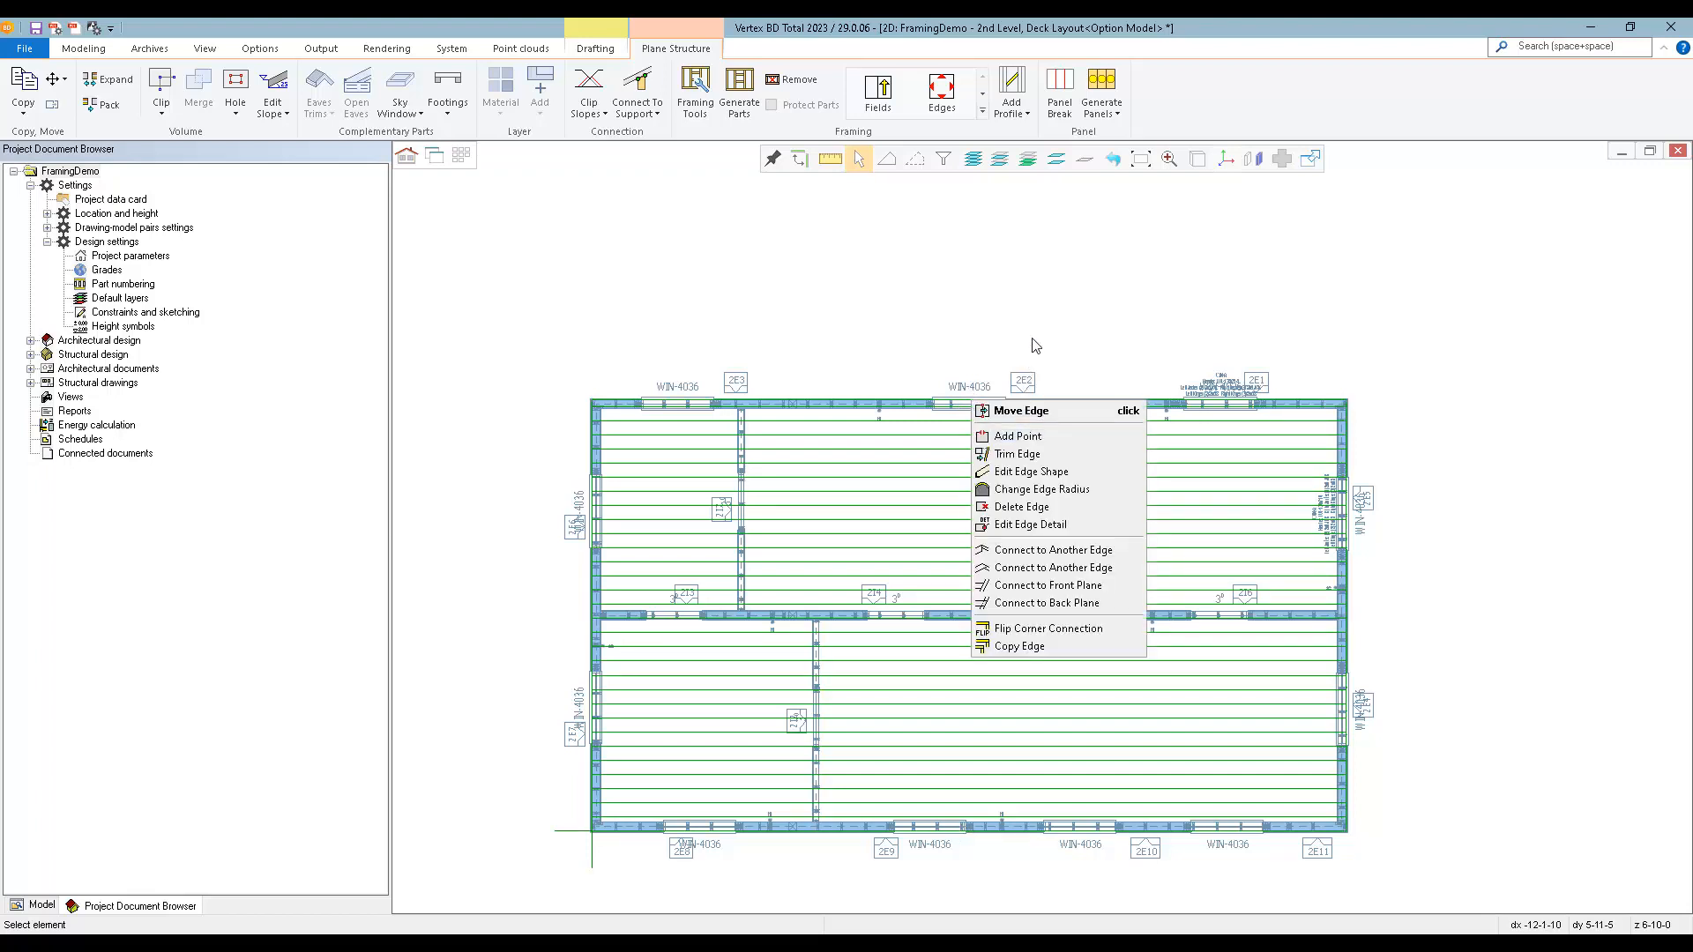
{"action": "left_click", "coordinate": [1062, 304]}
{"action": "left_click", "coordinate": [1162, 496]}
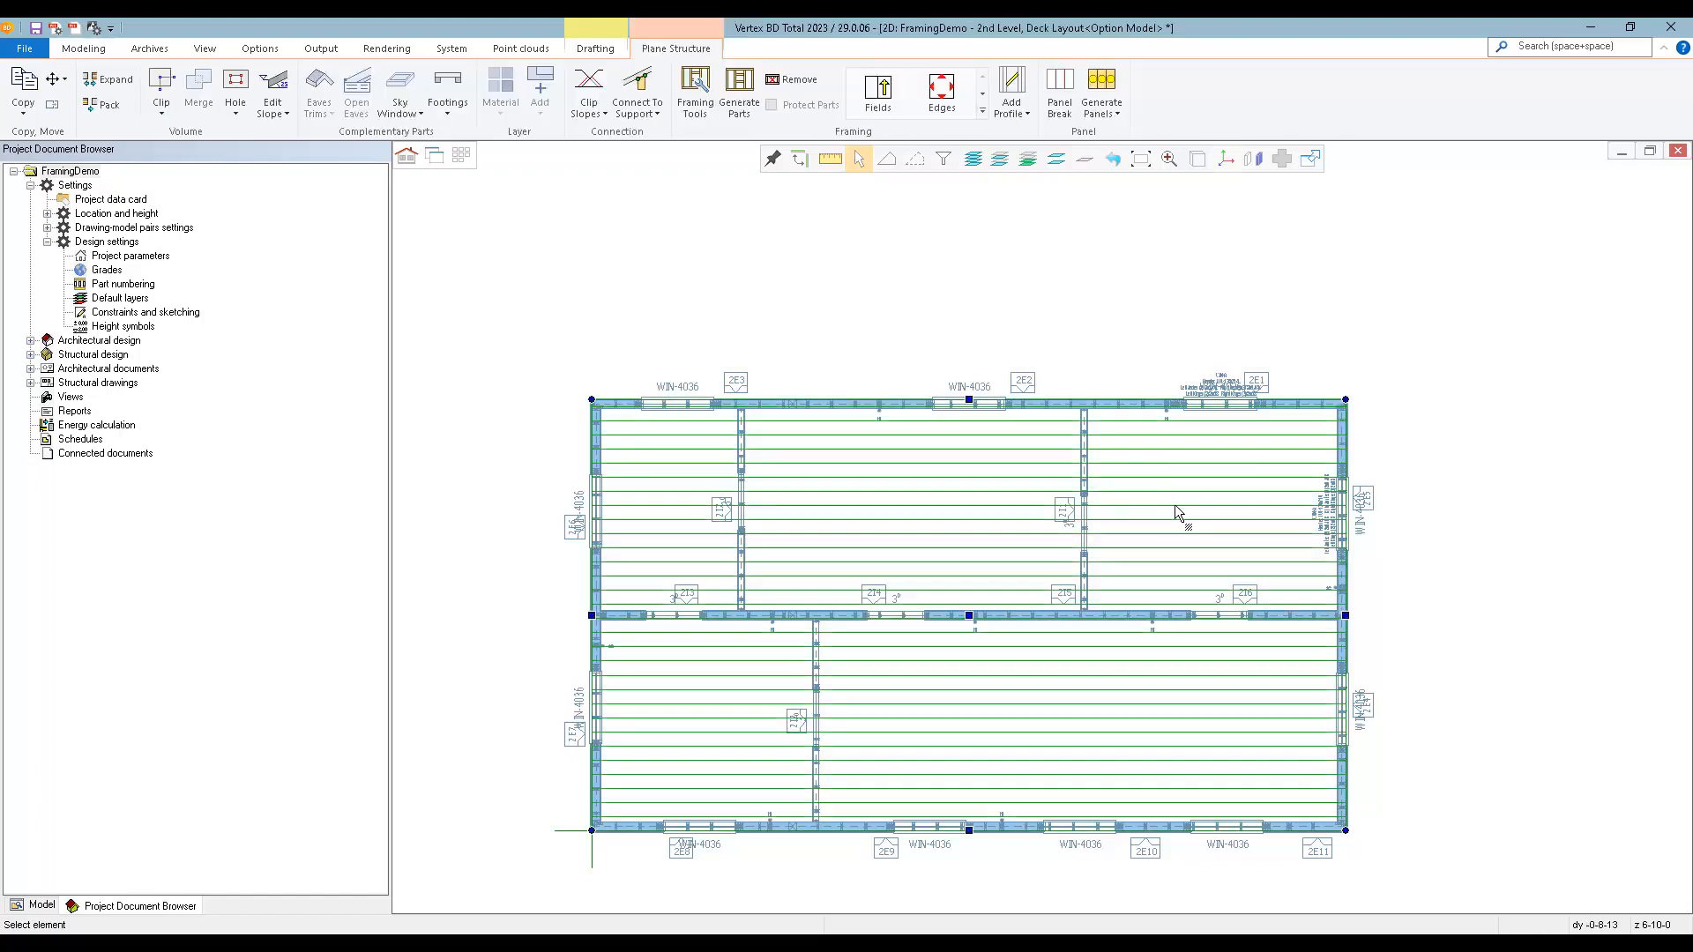
Cut a rectangular hole in the 2x10 floor from the corner between exterior wall 2E2 and interior wall 2I1, spanning the adjacent window.
{"action": "left_click", "coordinate": [235, 86]}
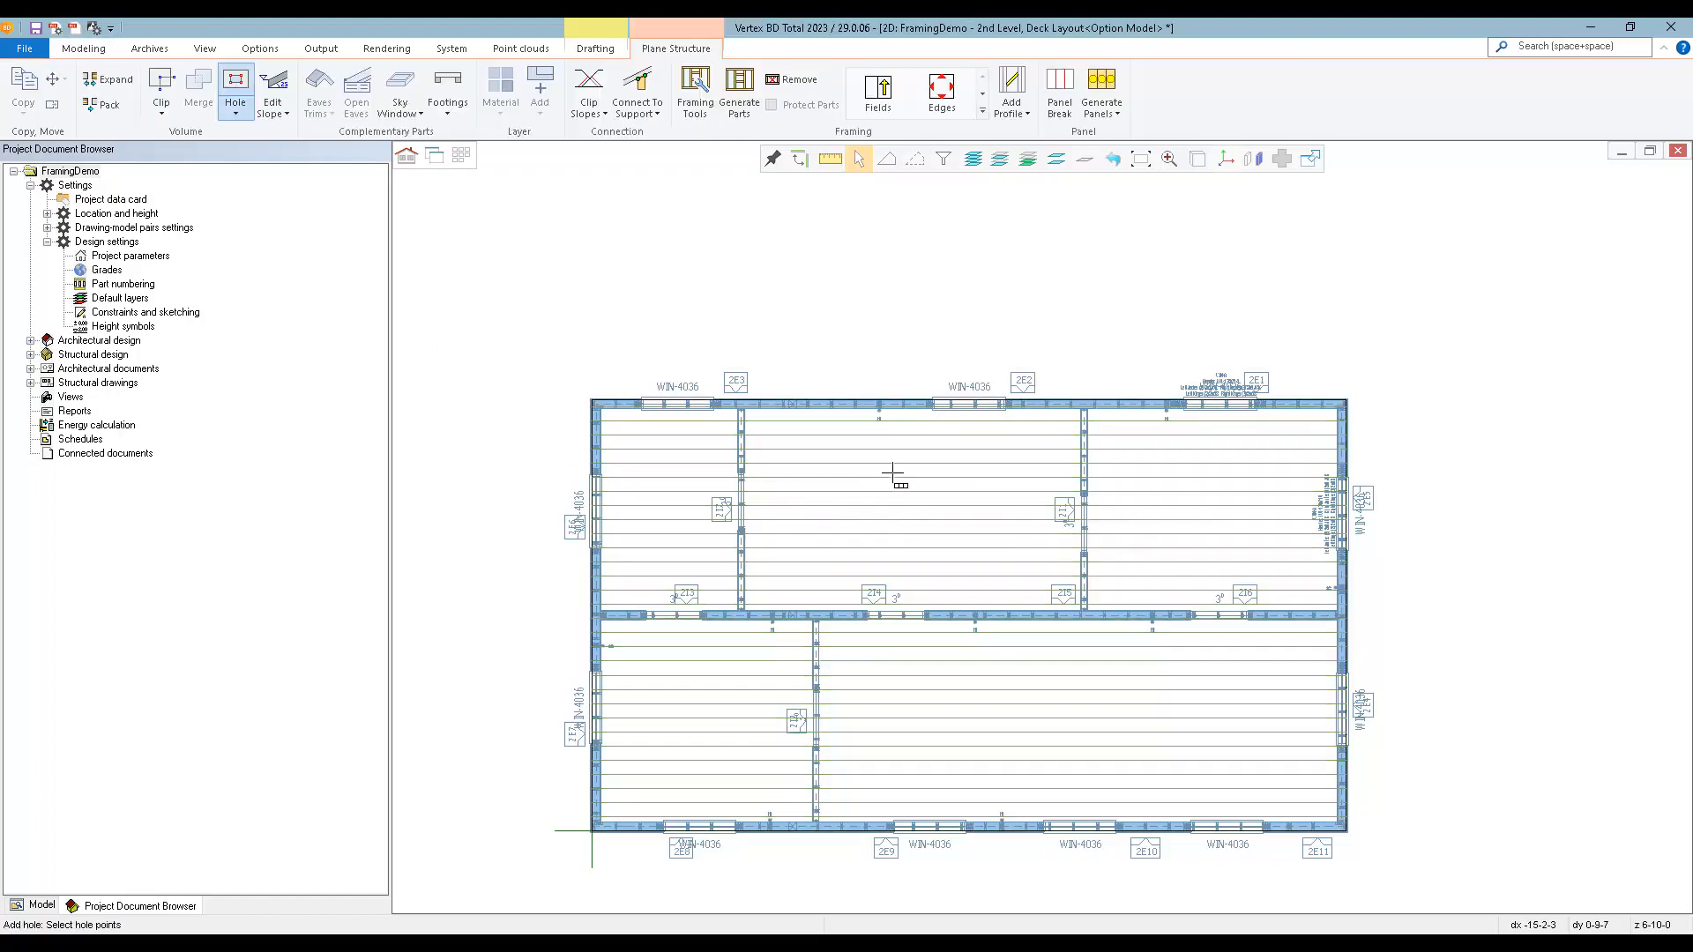
{"action": "scroll", "coordinate": [1044, 438], "scroll_direction": "up", "scroll_amount": 4}
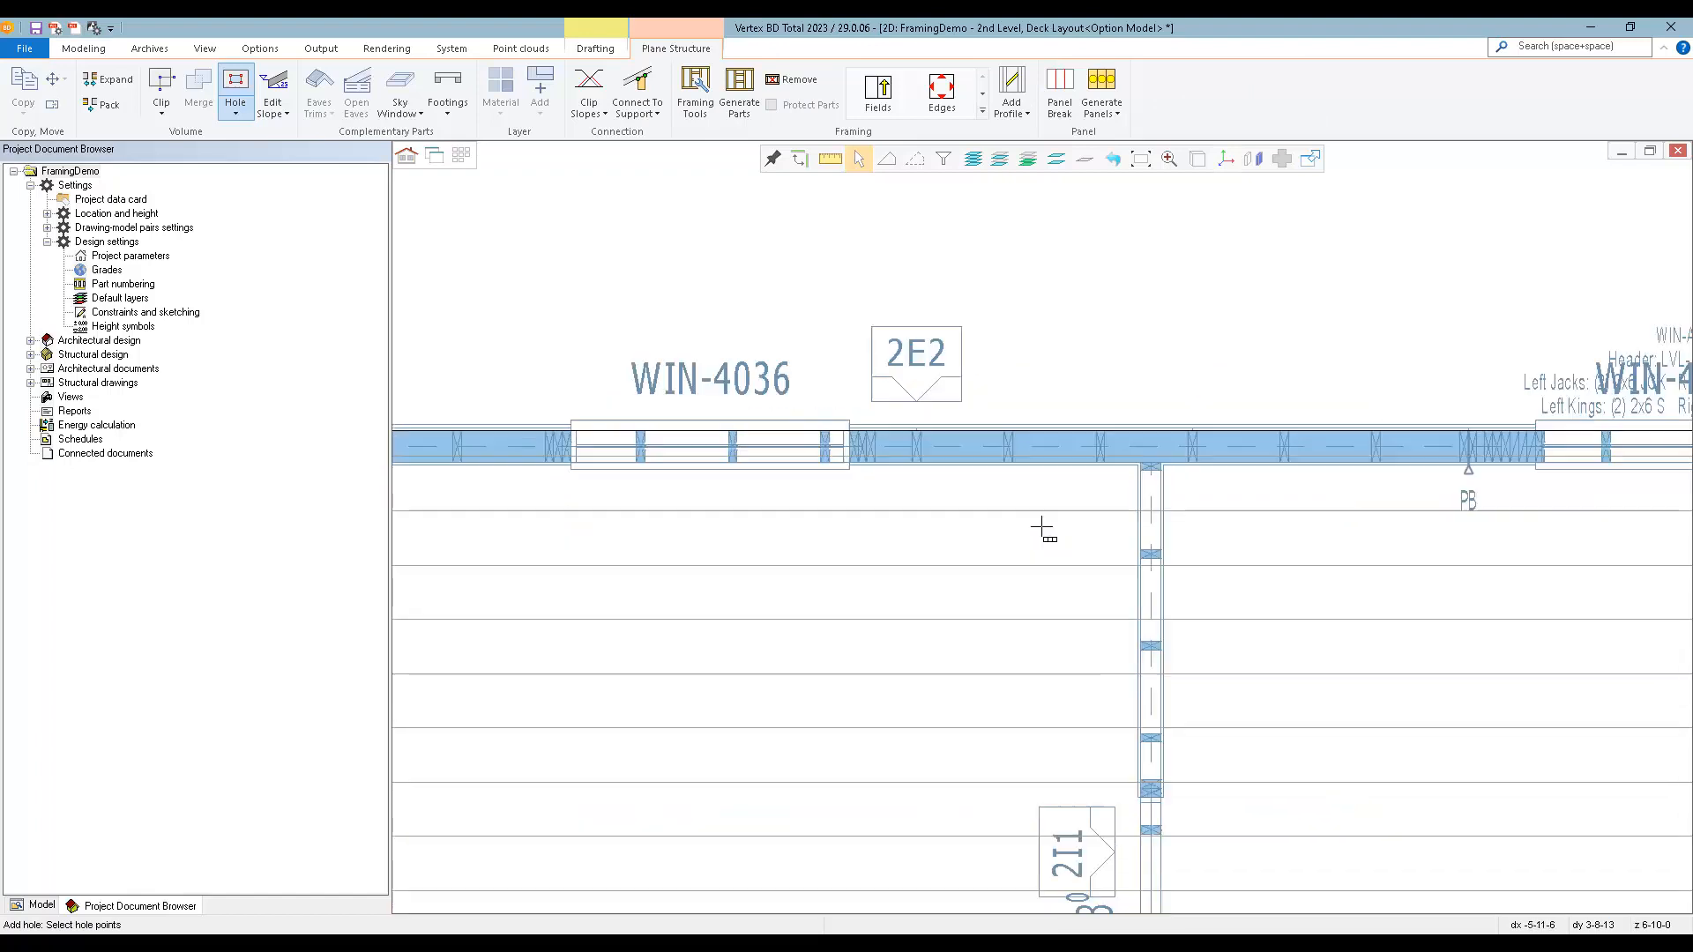
{"action": "left_click", "coordinate": [1136, 466]}
{"action": "scroll", "coordinate": [1023, 541], "scroll_direction": "down", "scroll_amount": 2}
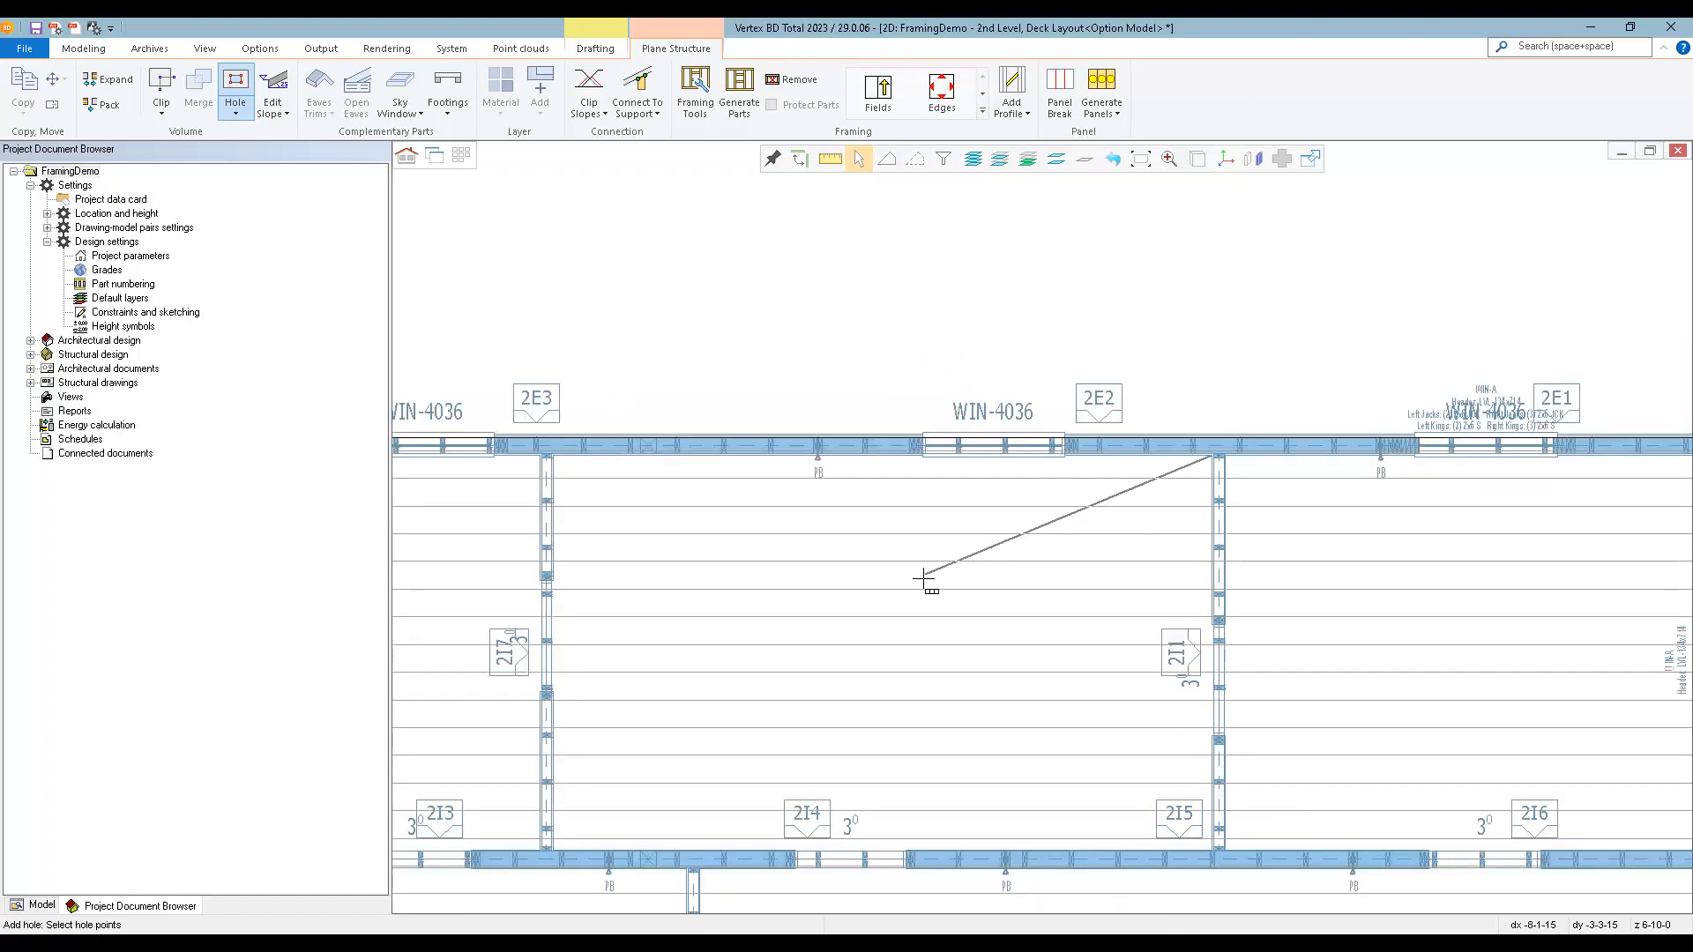
{"action": "left_click", "coordinate": [897, 582]}
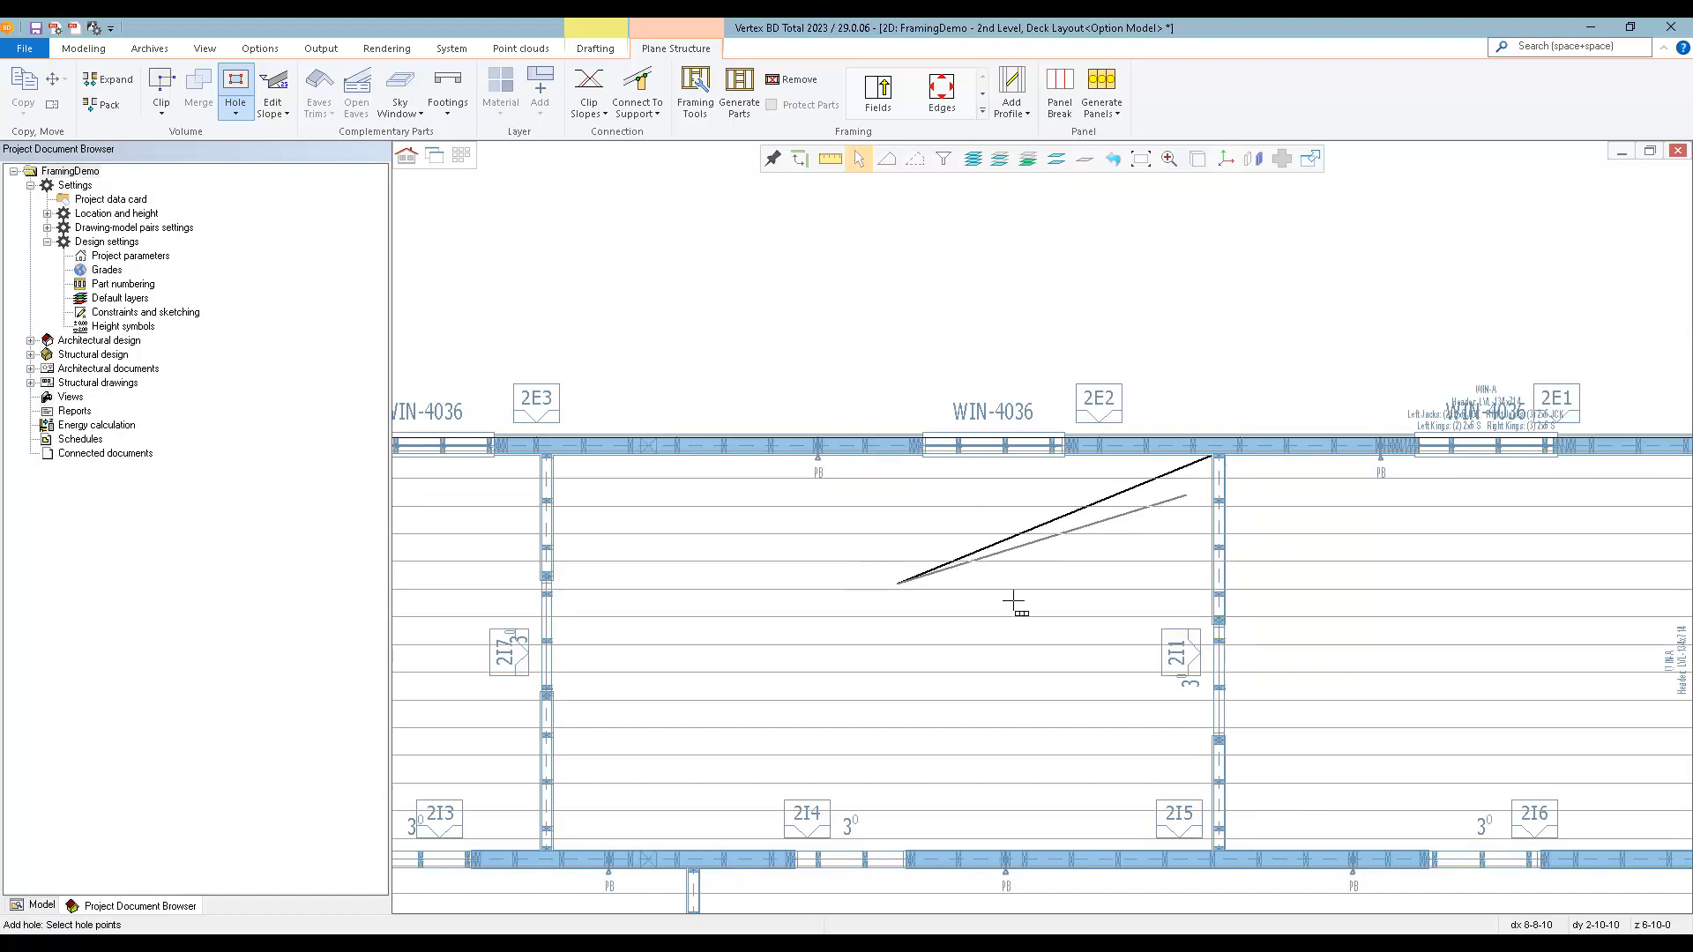
{"action": "middle_click", "coordinate": [846, 367]}
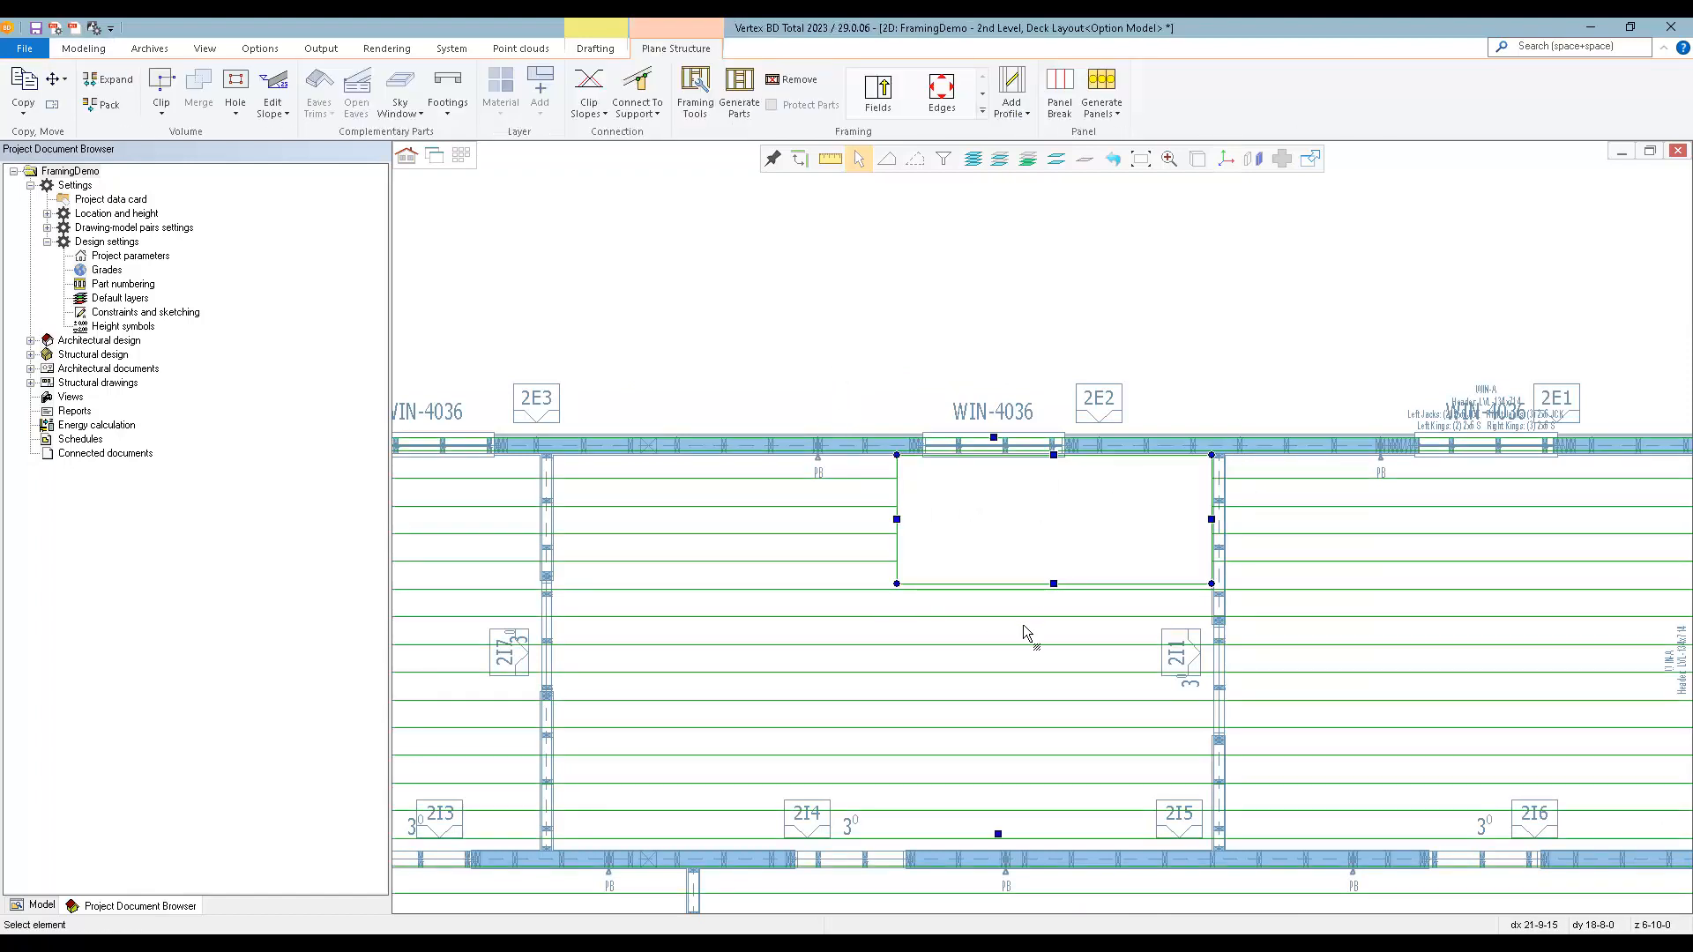
{"action": "scroll", "coordinate": [1022, 665], "scroll_direction": "down", "scroll_amount": 2}
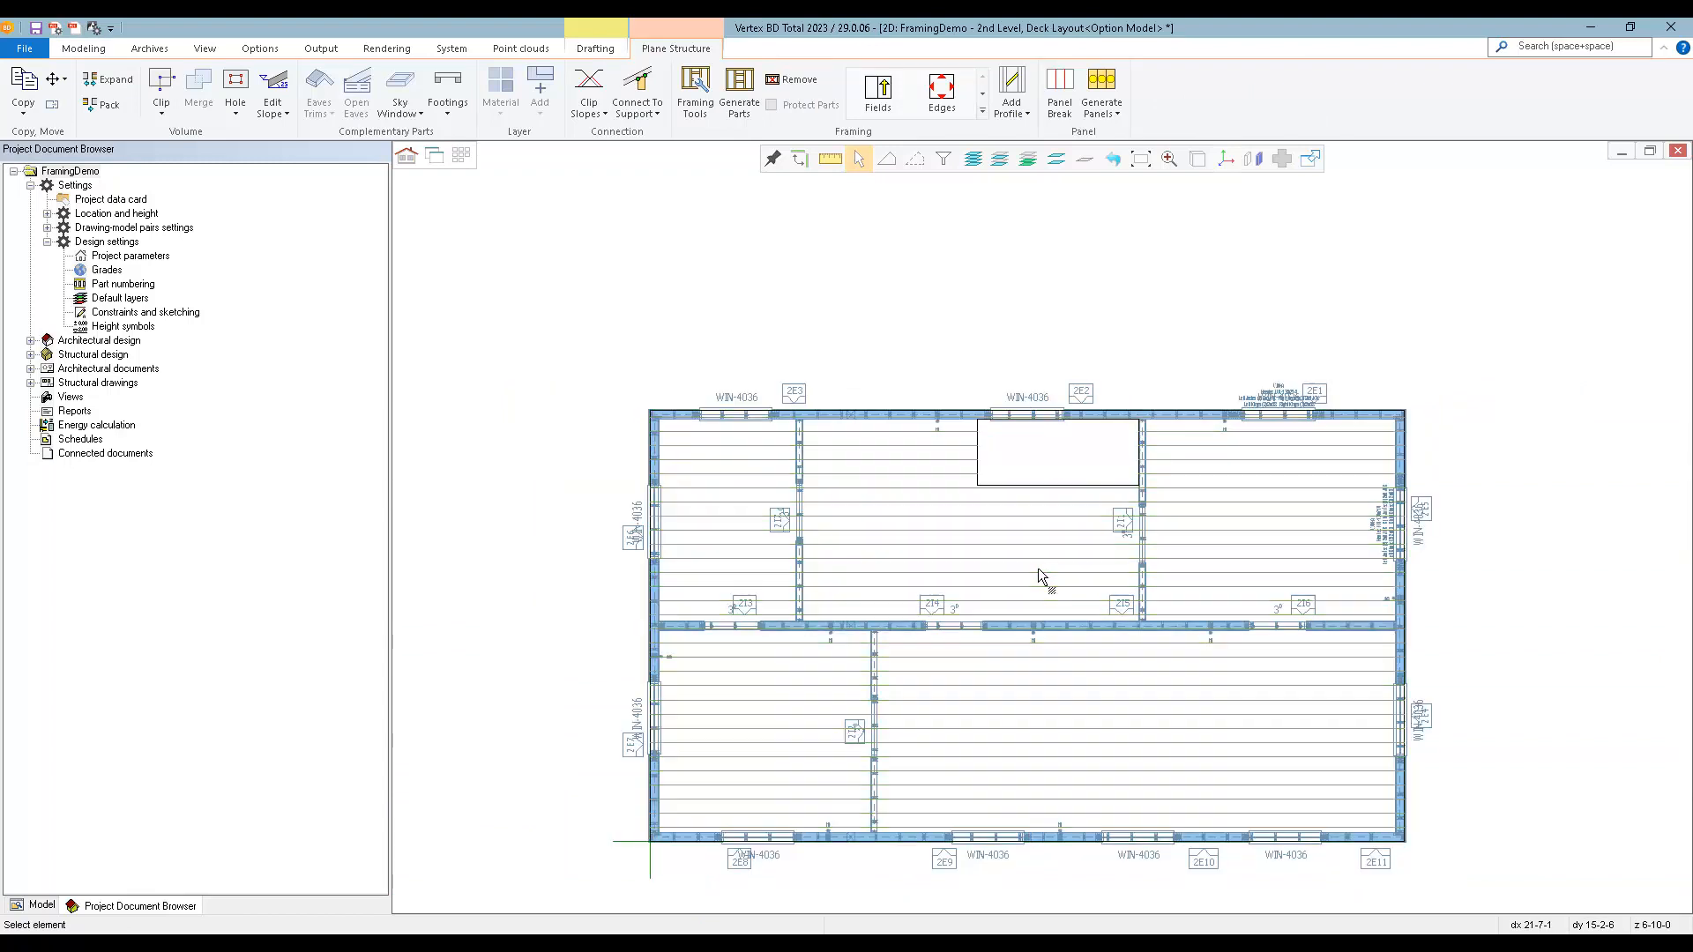
{"action": "key", "text": "Escape"}
Add a single horizontal panel break across the whole floor along the centreline of the middle interior wall with panels 2I3 to 2I6.
{"action": "left_click", "coordinate": [1011, 549]}
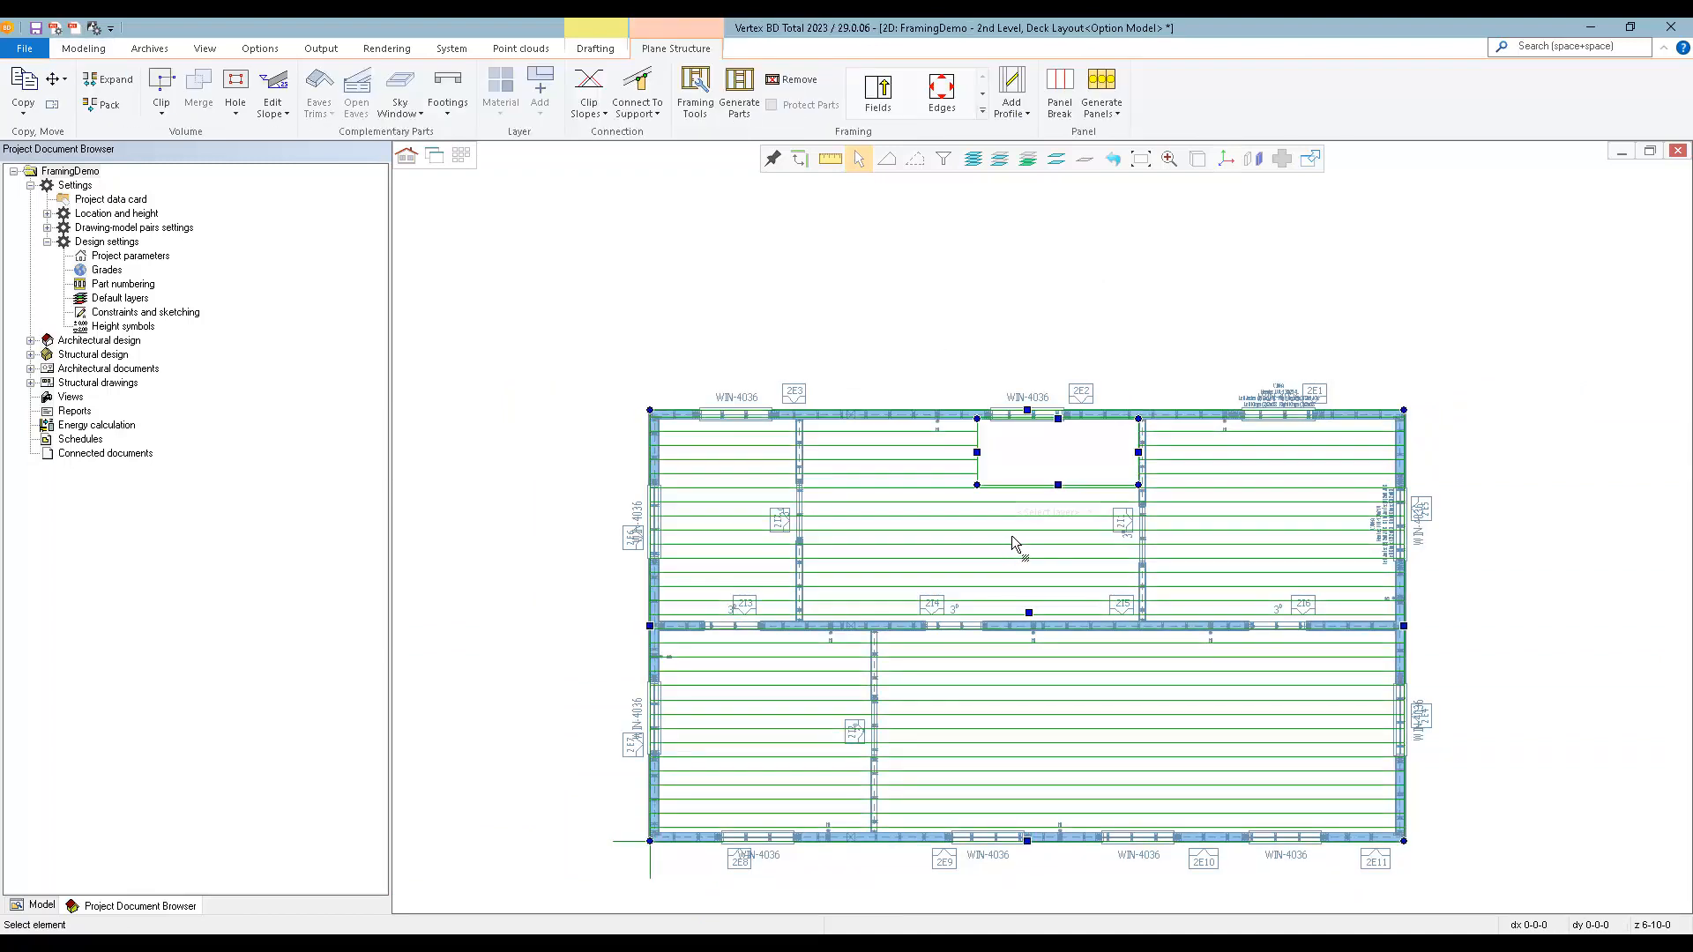
{"action": "left_click", "coordinate": [1061, 91]}
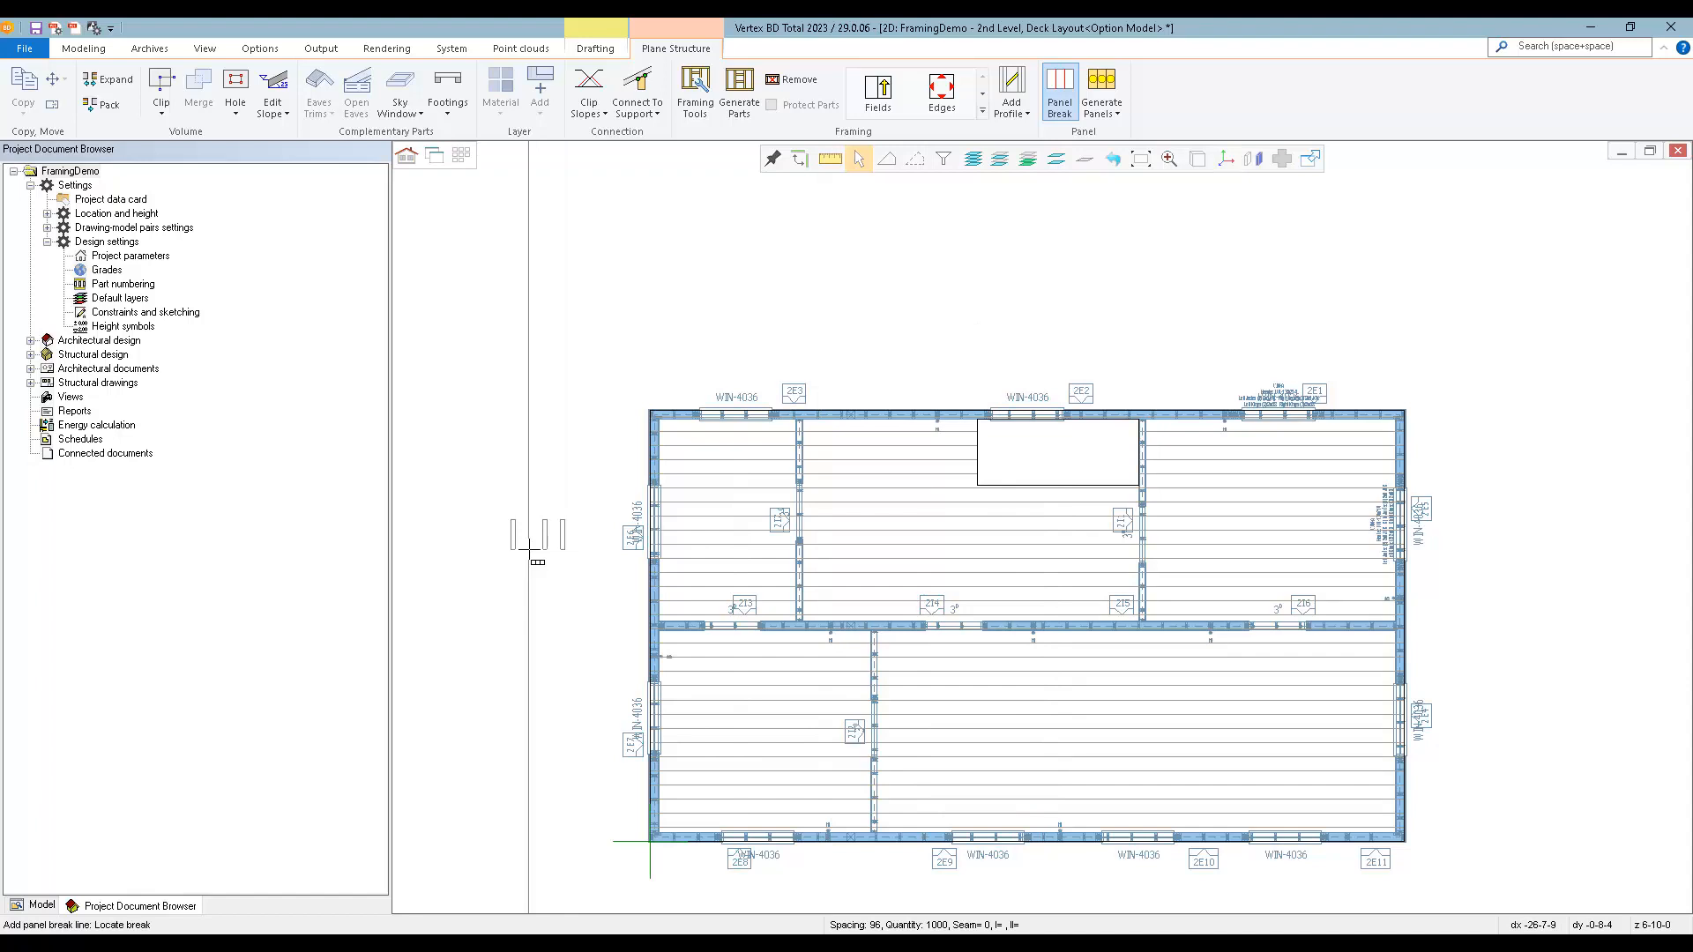
{"action": "key", "text": "r"}
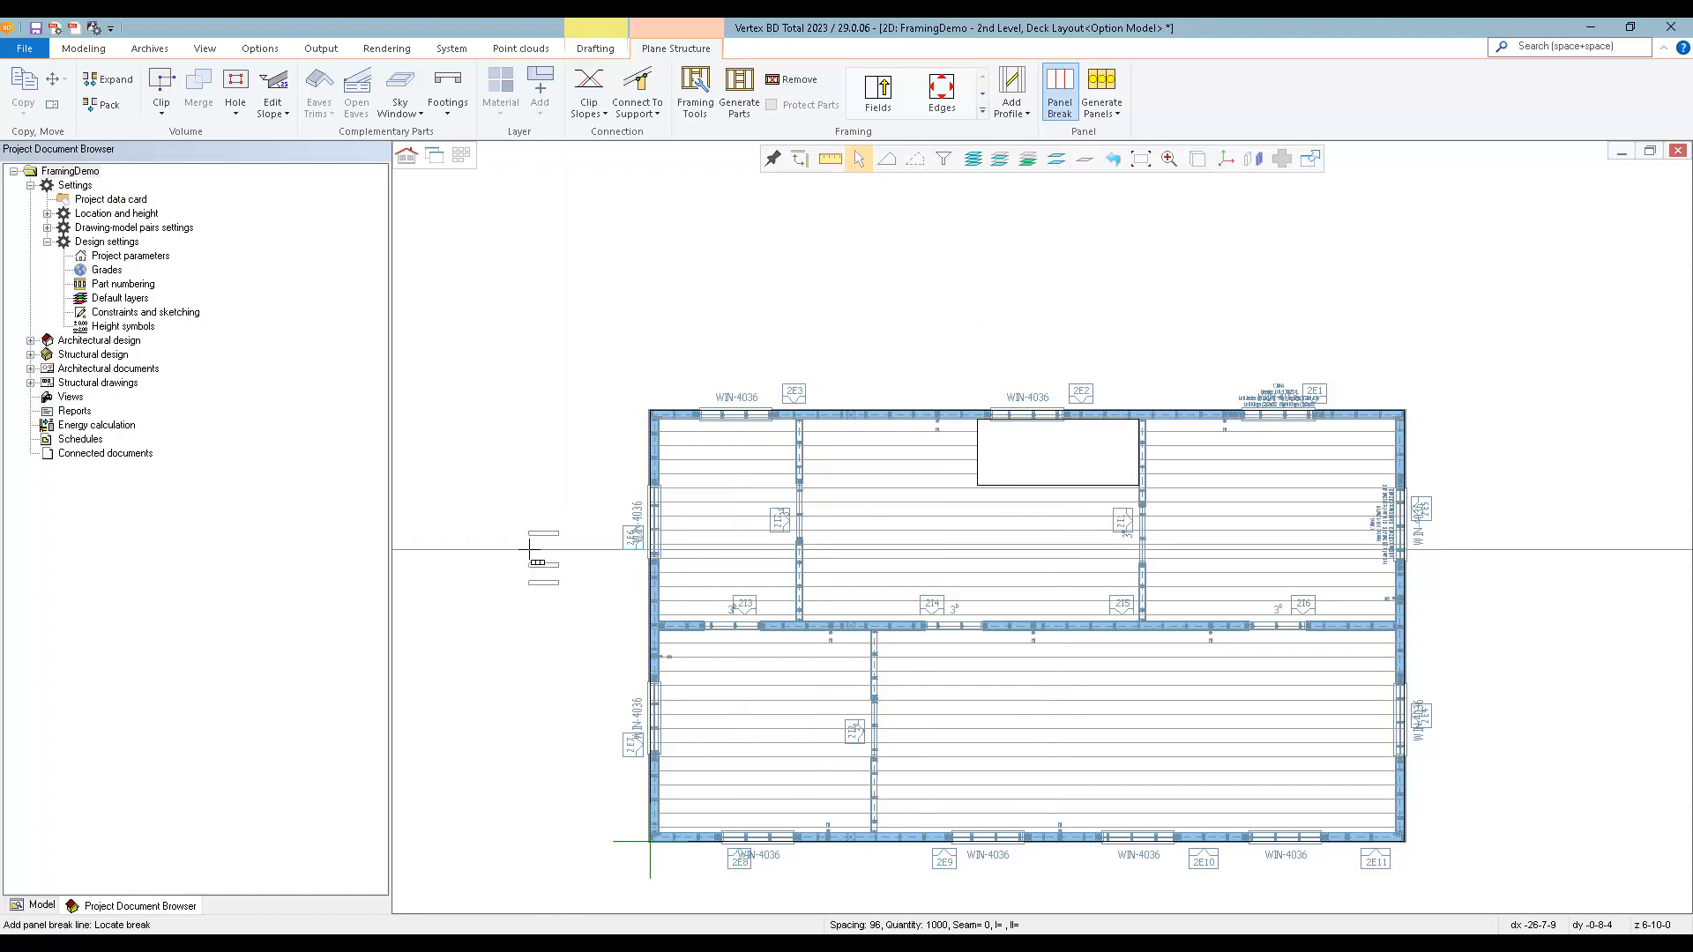
{"action": "scroll", "coordinate": [529, 549], "scroll_direction": "up", "scroll_amount": 2}
{"action": "middle_click_drag", "start_coordinate": [529, 550], "coordinate": [966, 429]}
{"action": "right_click", "coordinate": [959, 453]}
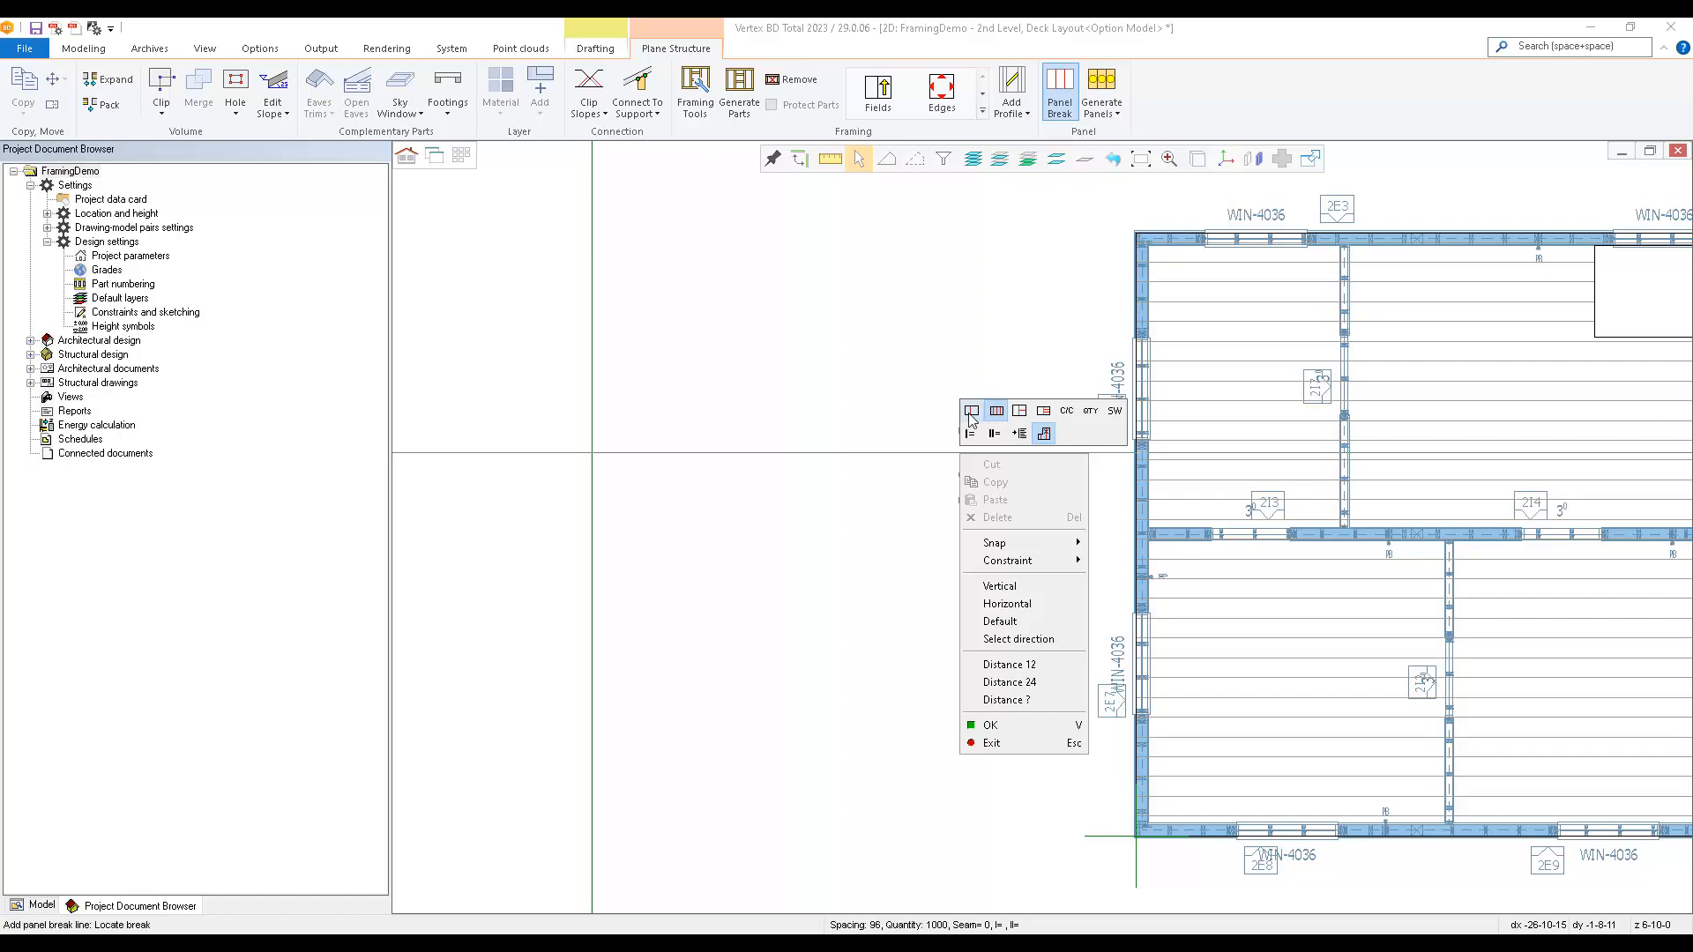
{"action": "left_click", "coordinate": [971, 412]}
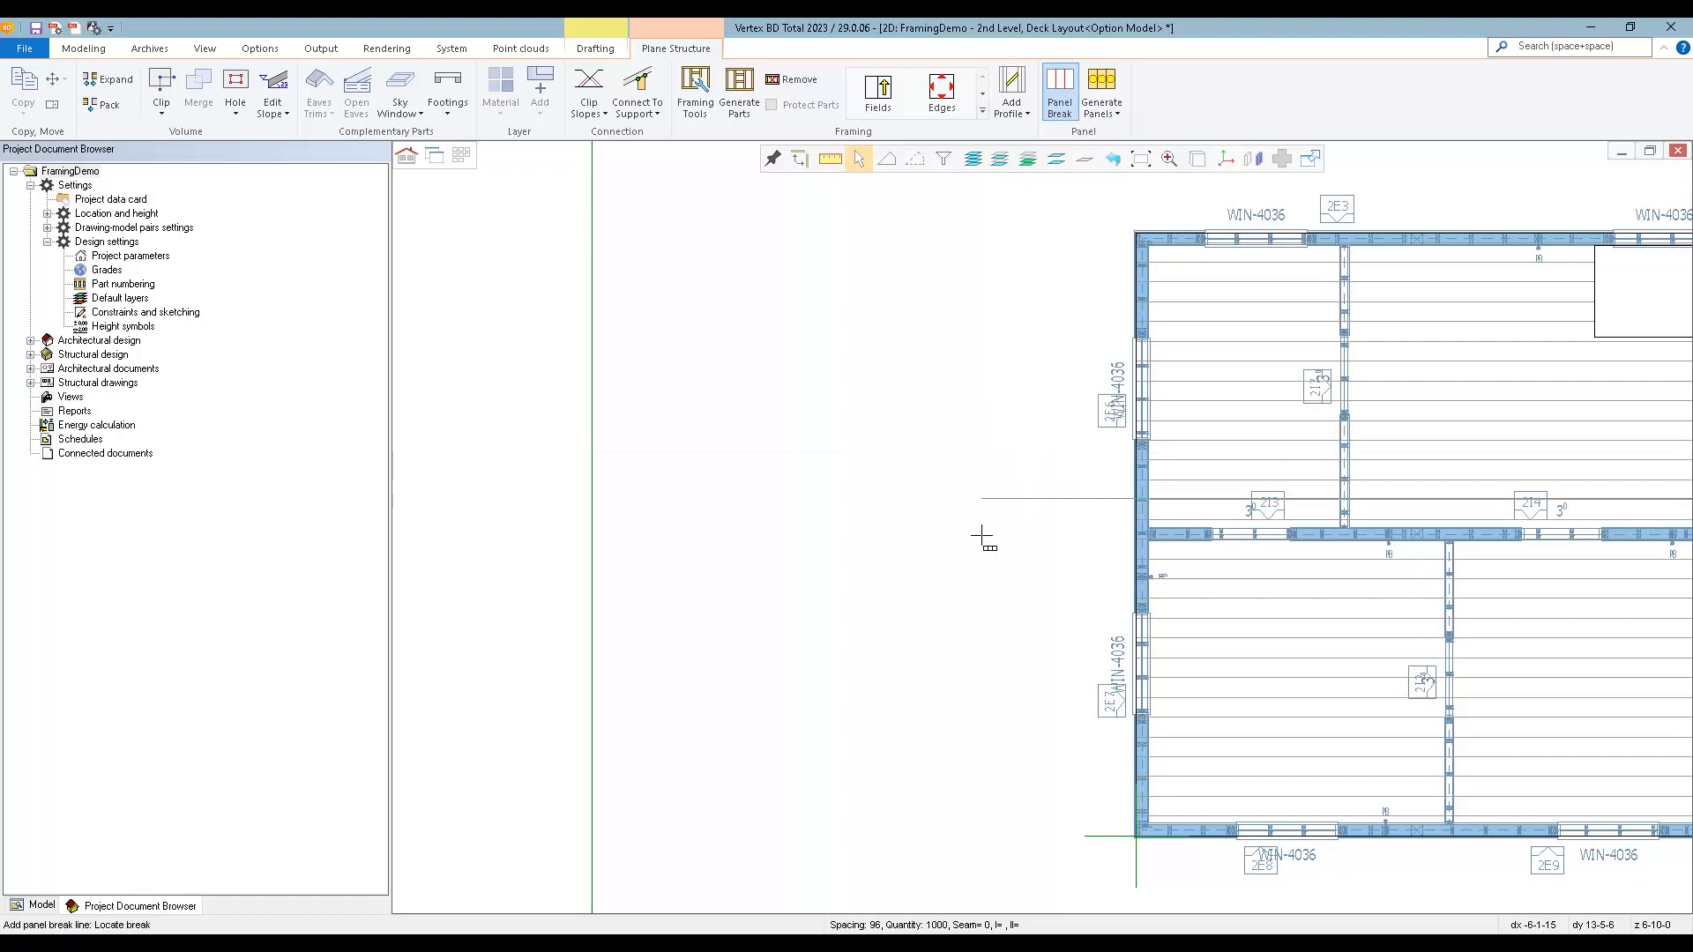
{"action": "scroll", "coordinate": [1093, 554], "scroll_direction": "up", "scroll_amount": 2}
{"action": "scroll", "coordinate": [1088, 551], "scroll_direction": "up", "scroll_amount": 1}
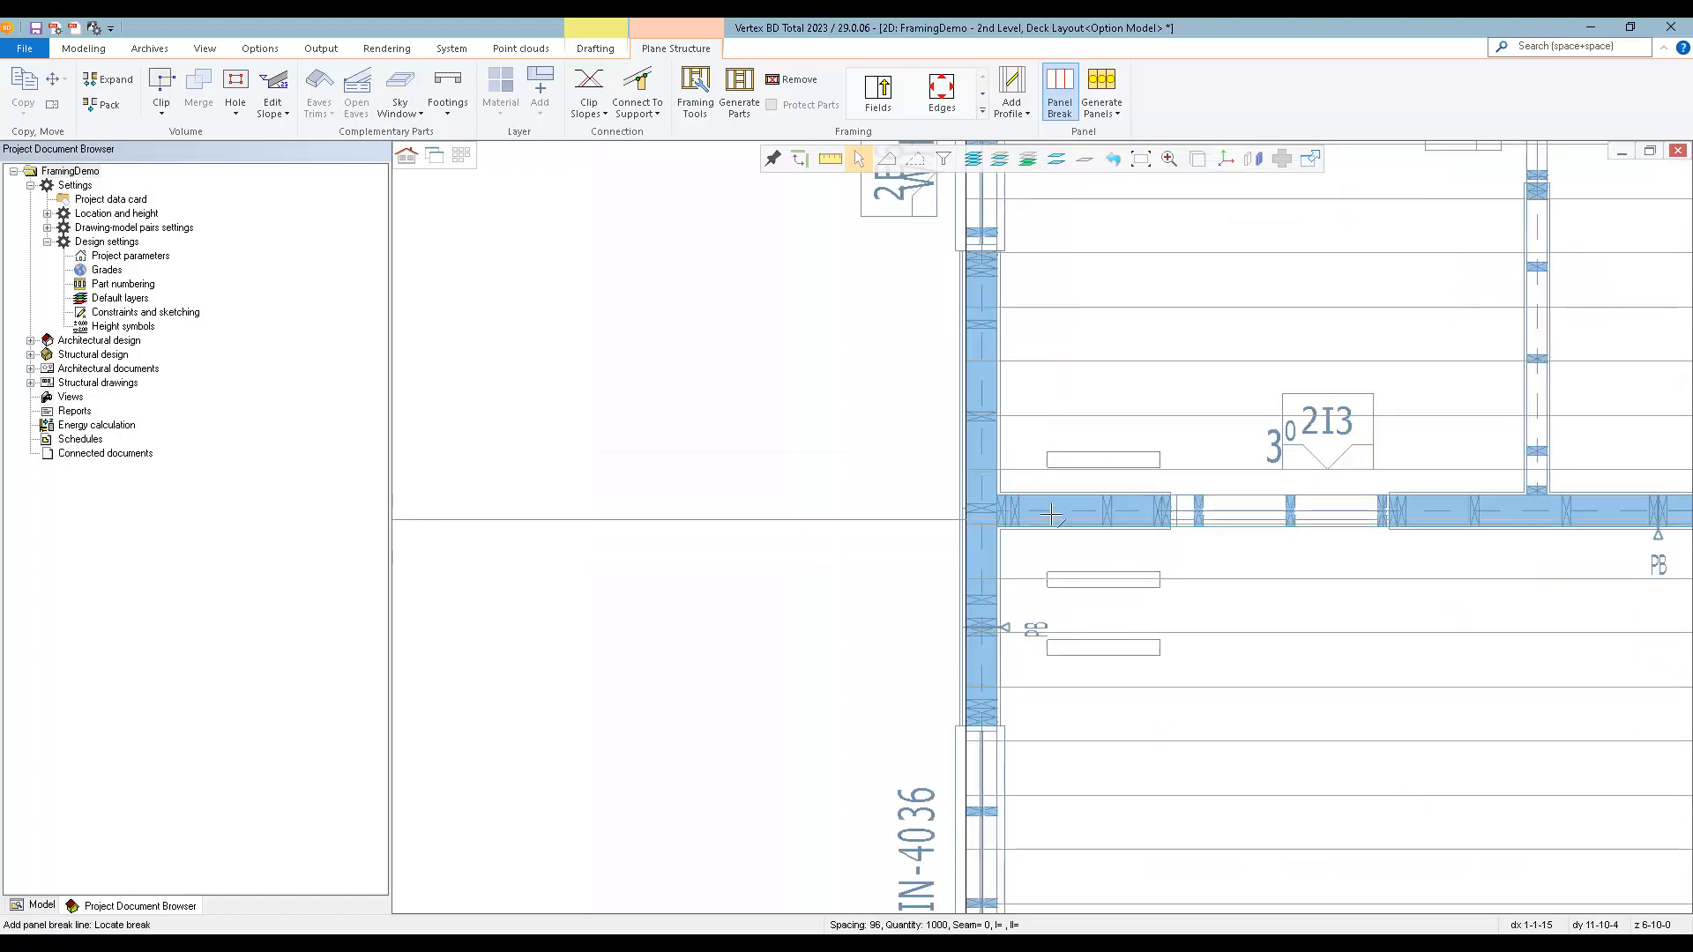
{"action": "left_click", "coordinate": [1053, 511]}
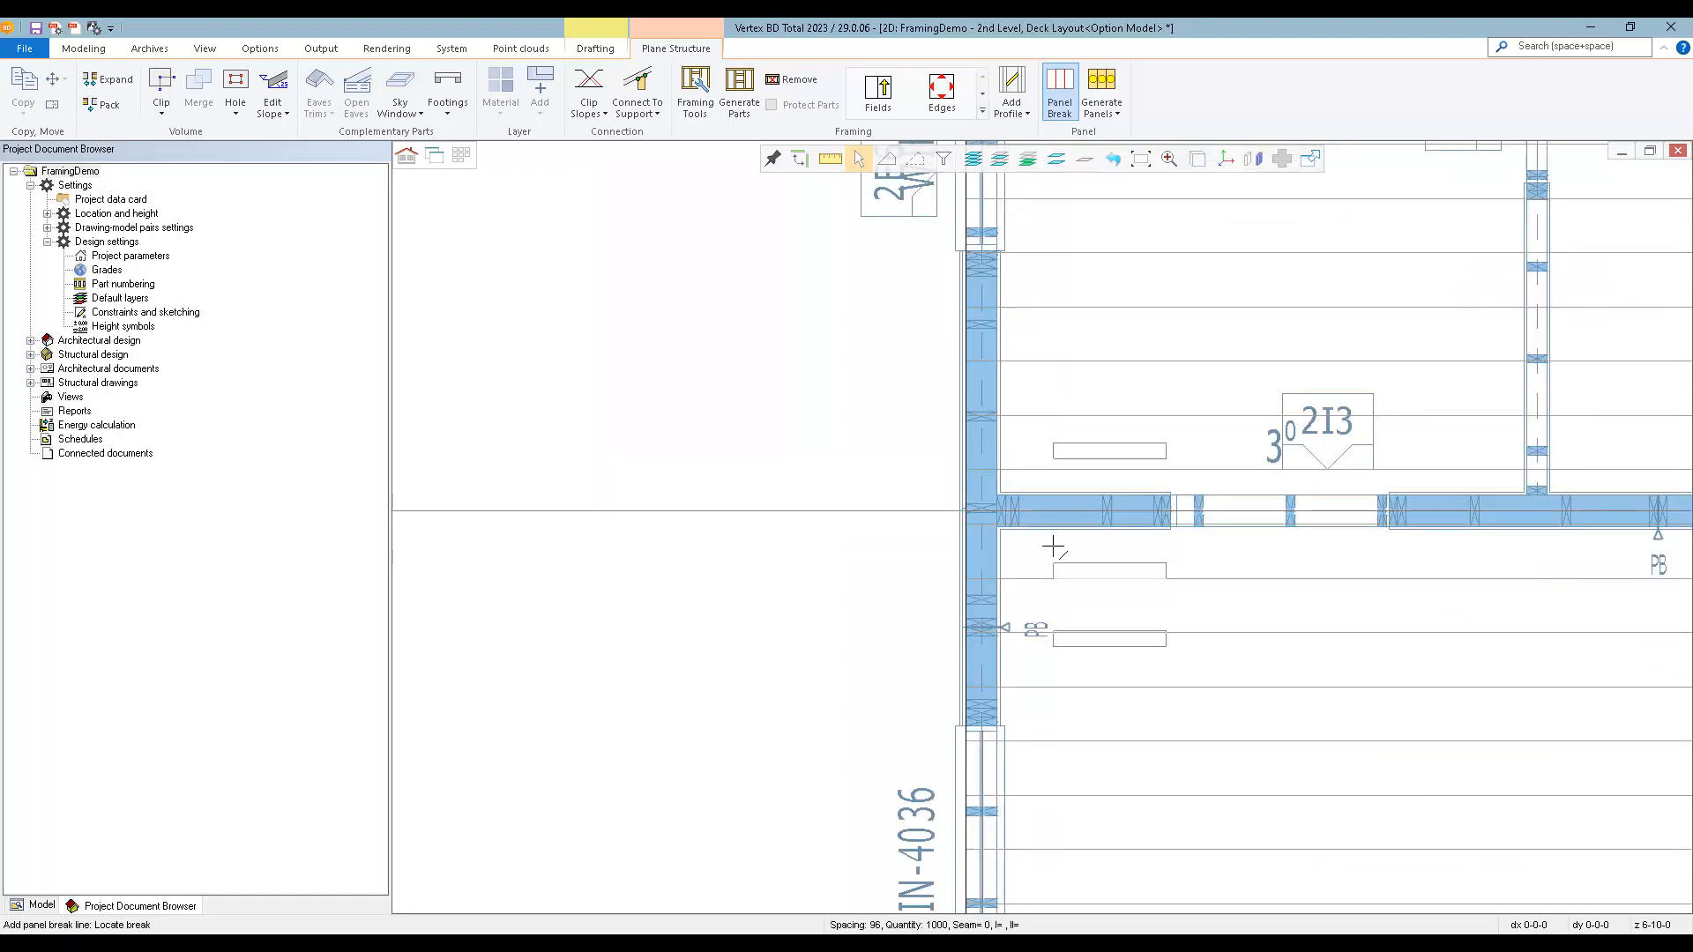
{"action": "left_click", "coordinate": [1140, 635]}
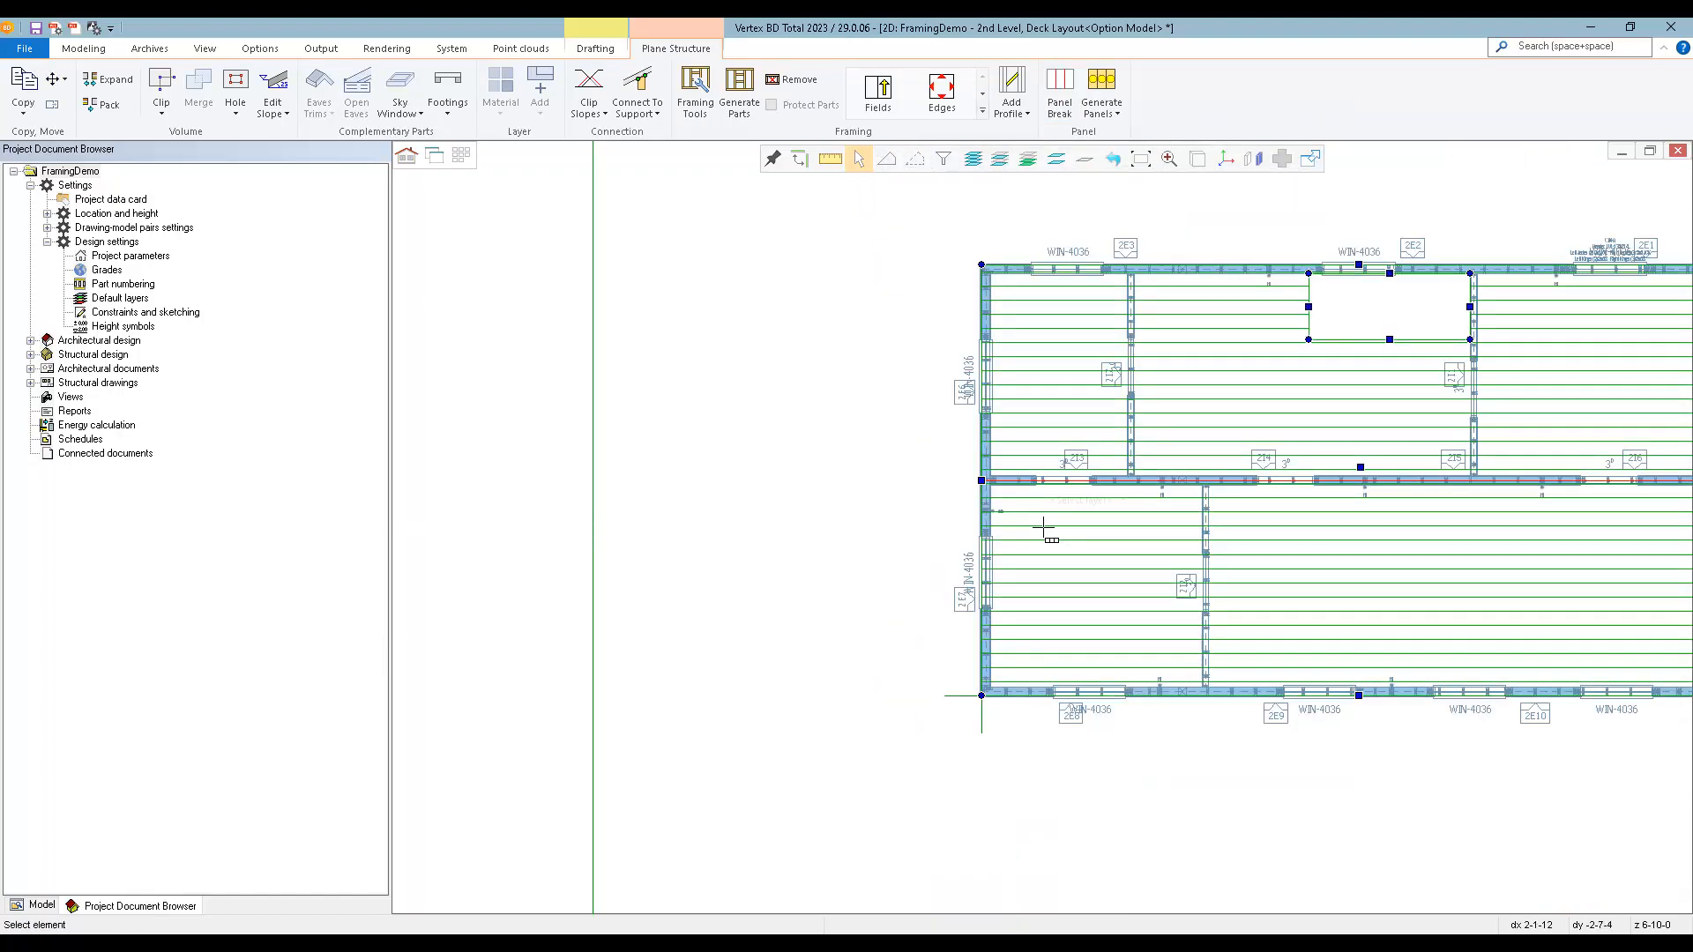
{"action": "scroll", "coordinate": [1046, 522], "scroll_direction": "down", "scroll_amount": 2}
{"action": "scroll", "coordinate": [1061, 490], "scroll_direction": "up", "scroll_amount": 2}
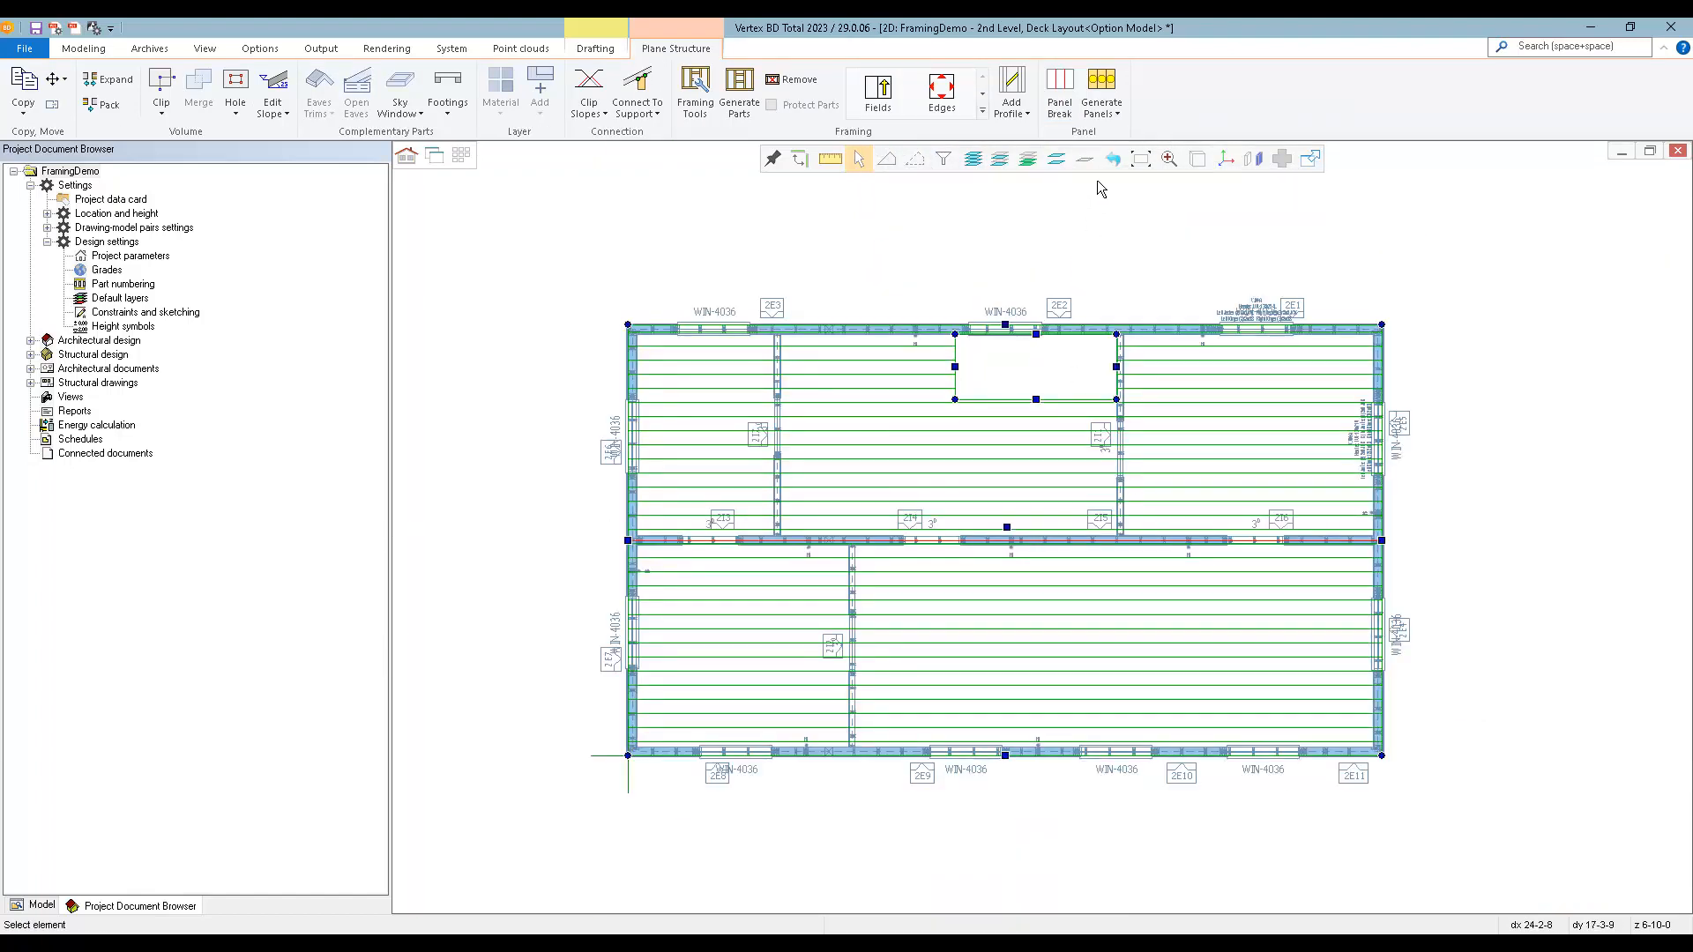
Generate floor panels from both floor fields with numbering 2F 101, structure FLOORPANEL_COMMON and use FLOORPANEL, removing the panel breaks.
{"action": "left_click", "coordinate": [1109, 88]}
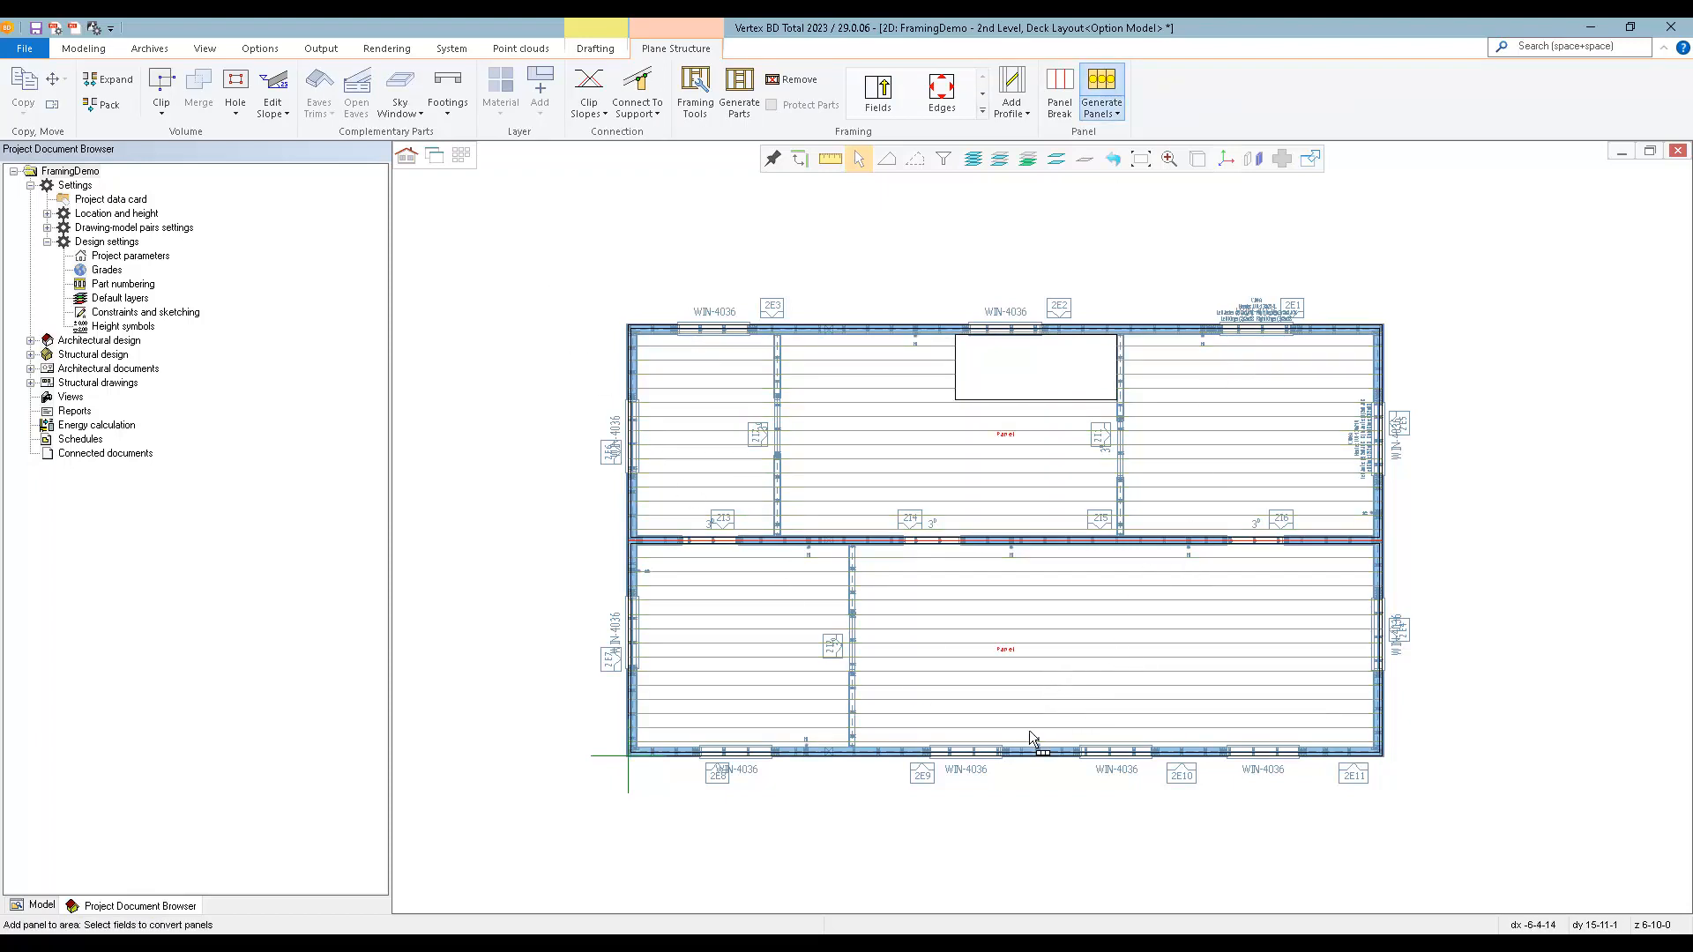
{"action": "left_click_drag", "start_coordinate": [1435, 842], "coordinate": [1453, 837]}
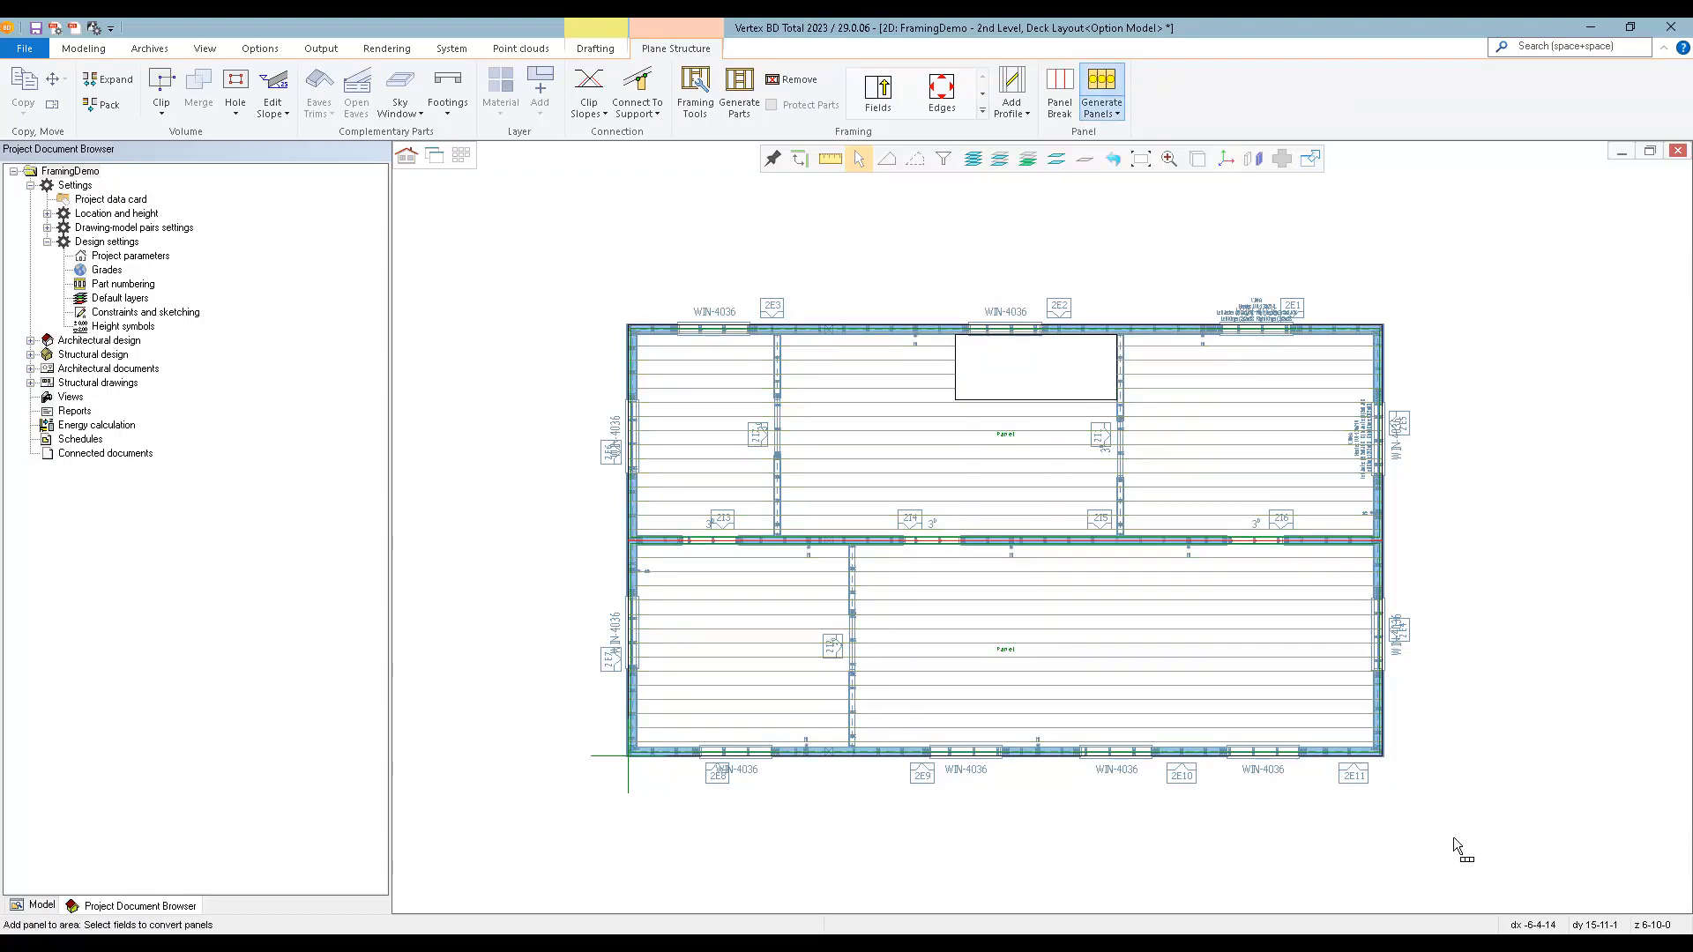
{"action": "middle_click", "coordinate": [1129, 675]}
{"action": "left_click", "coordinate": [545, 195]}
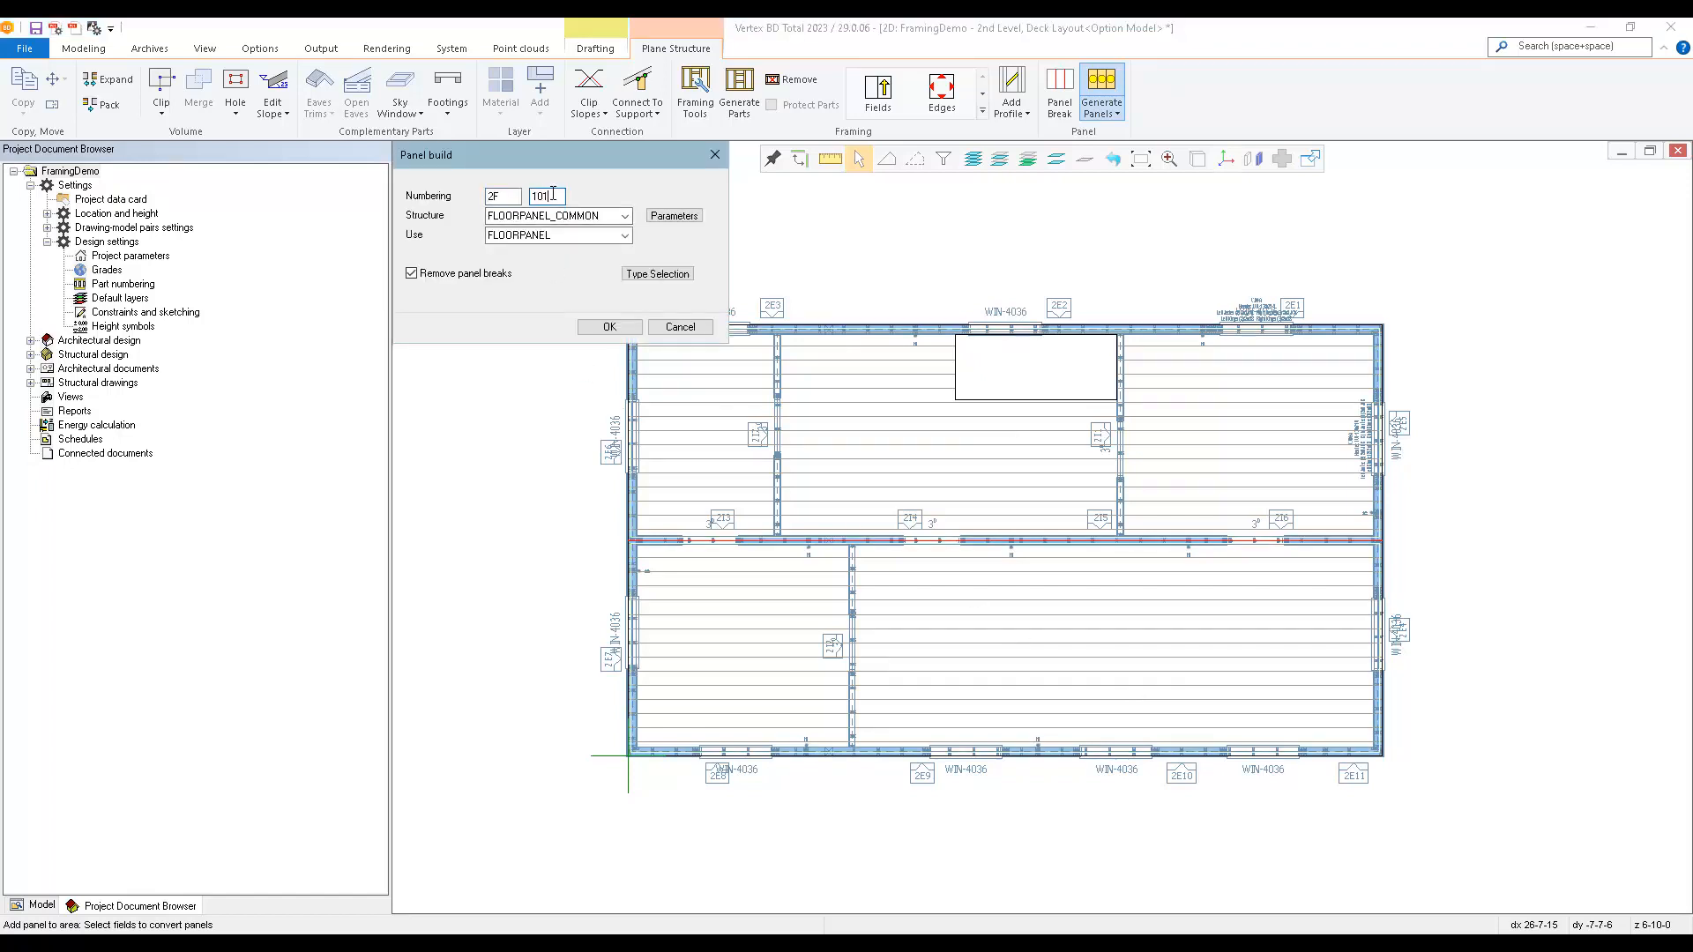
{"action": "left_click", "coordinate": [609, 327]}
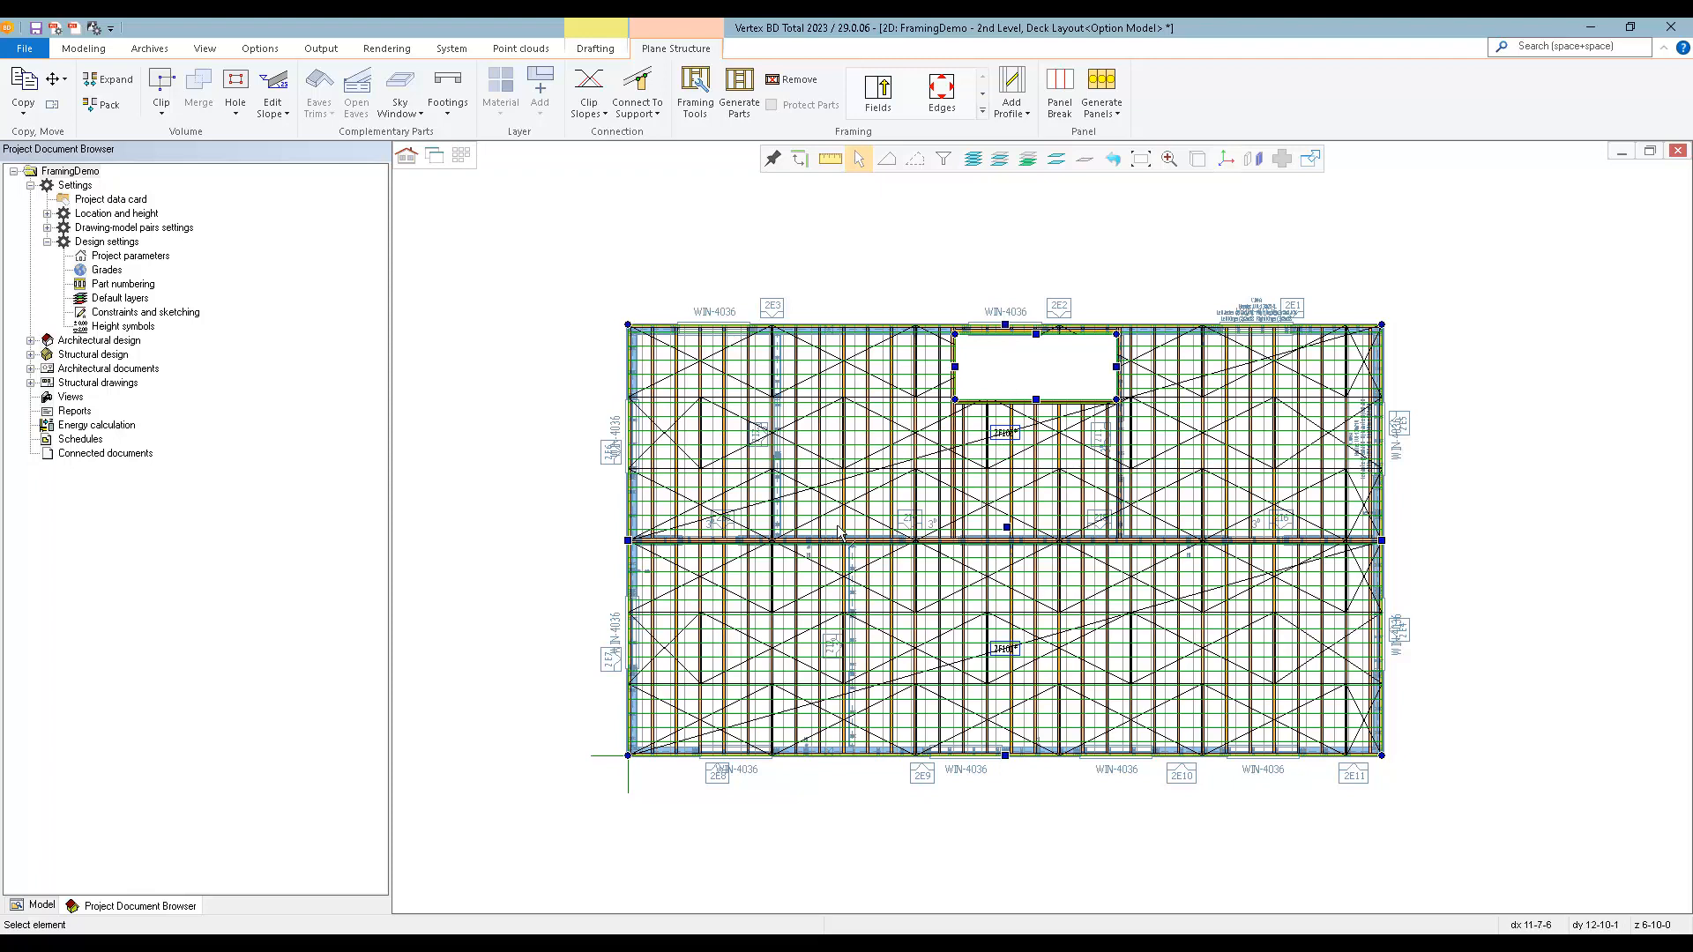
{"action": "key", "text": "Escape"}
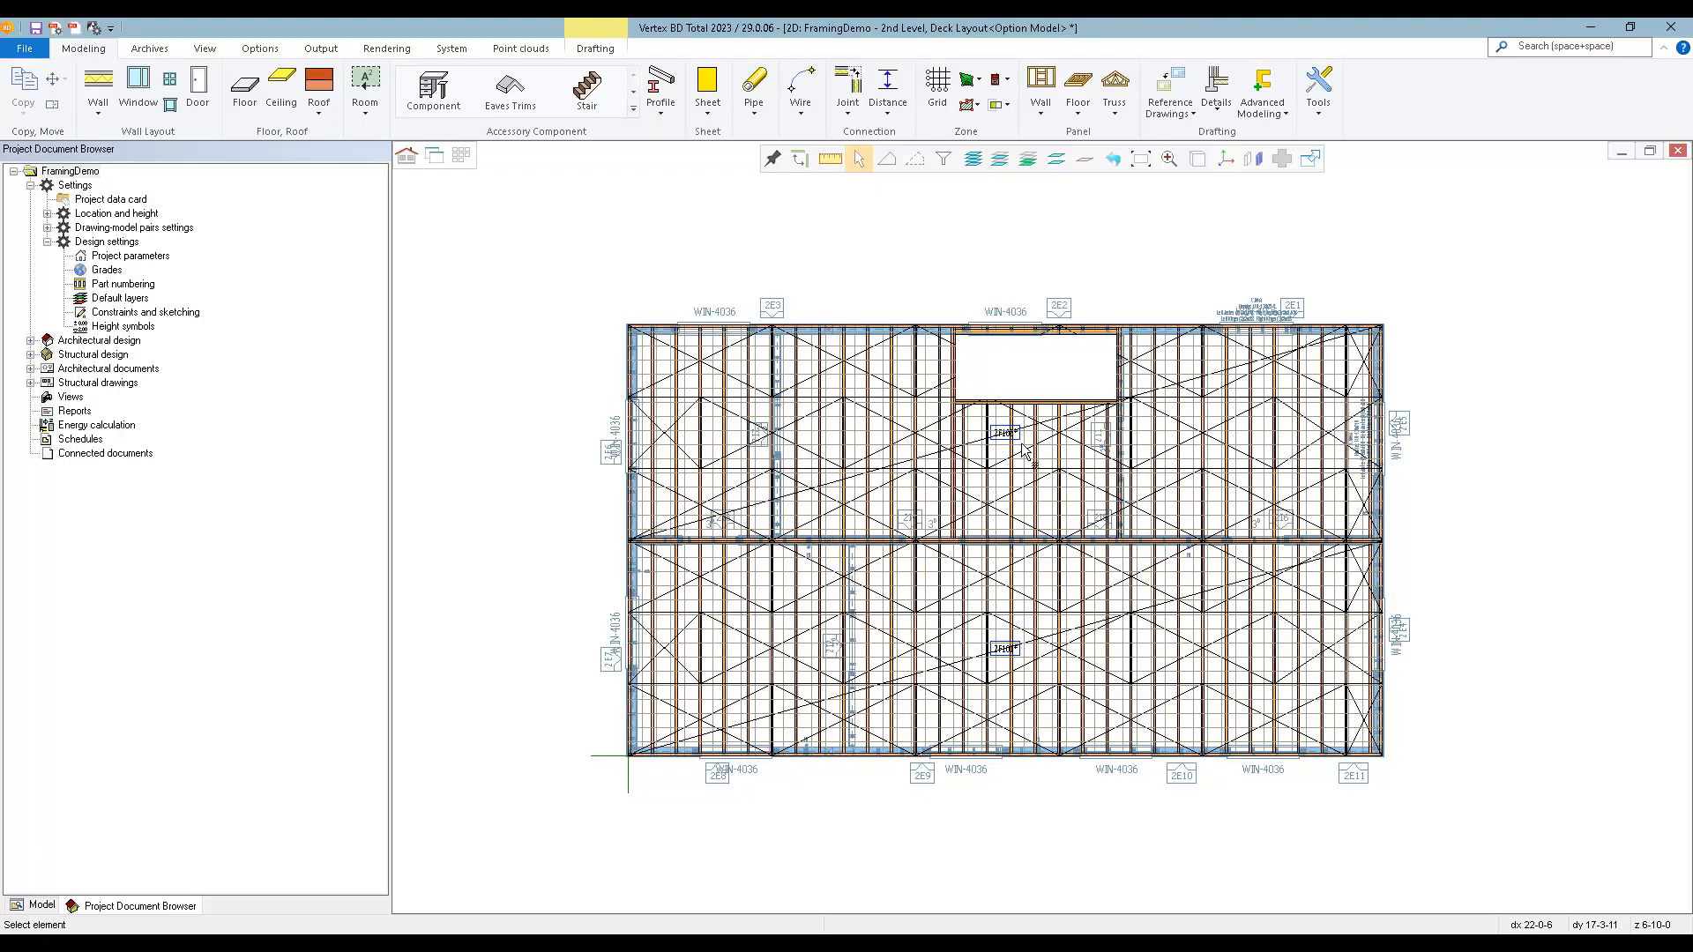
Change the framing detail of the opening's lower edge in floor panel 2F102 to the user detail Op. Header with Triple Pieces (default).
{"action": "scroll", "coordinate": [1023, 458], "scroll_direction": "up", "scroll_amount": 5}
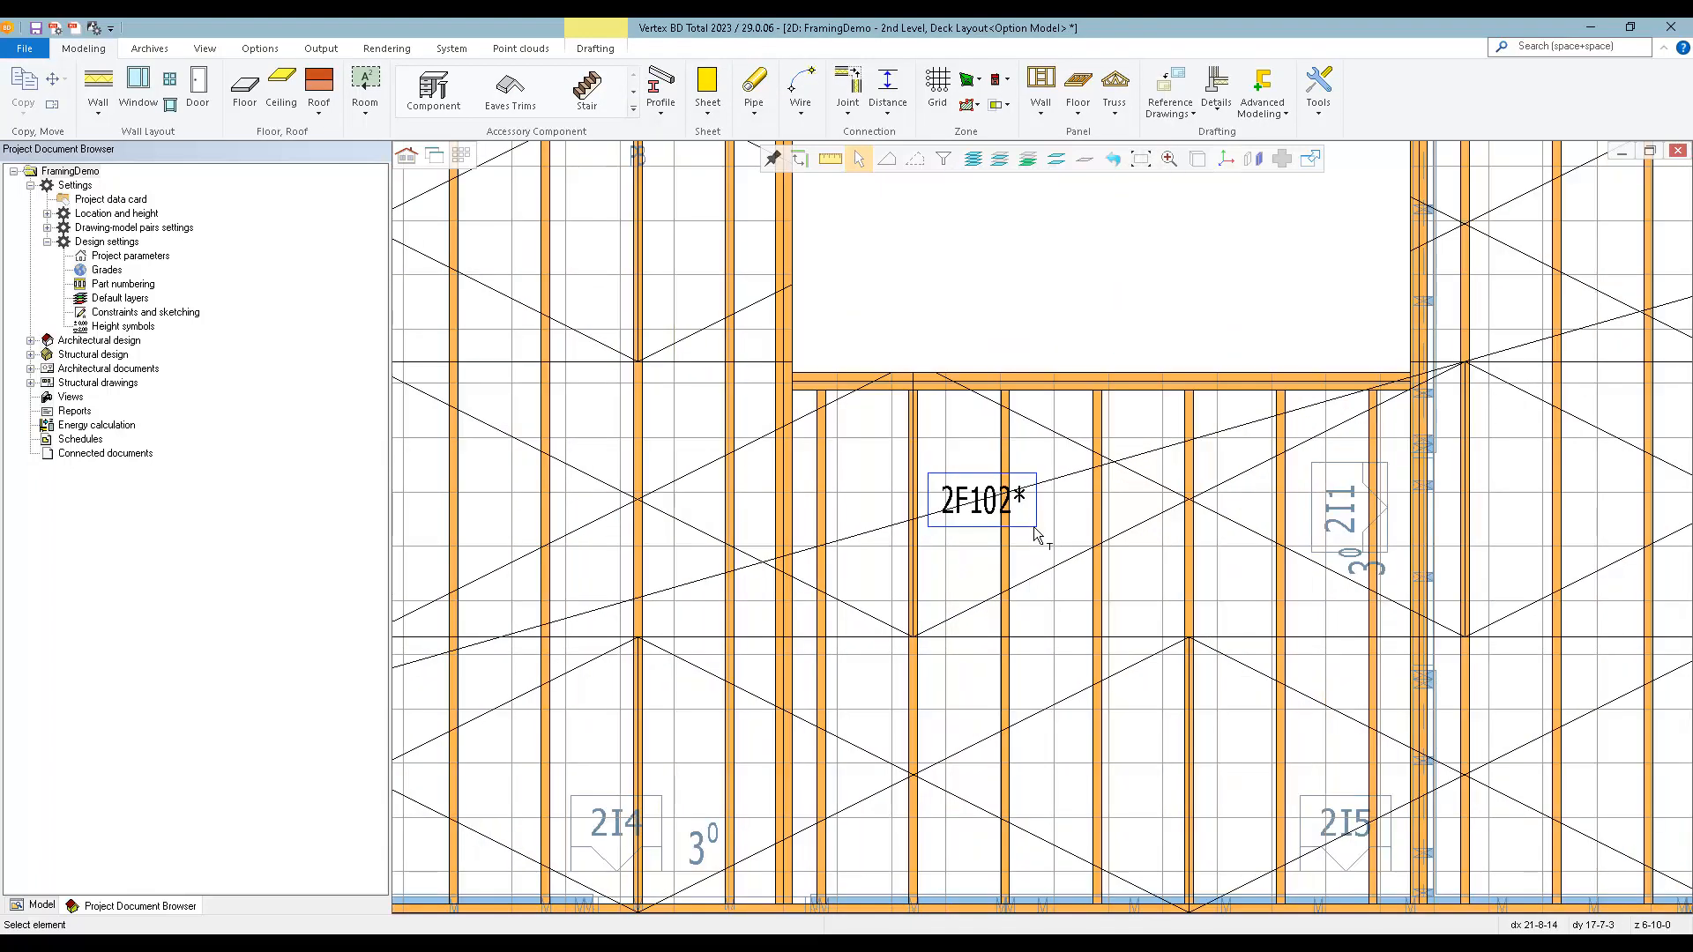
{"action": "left_click", "coordinate": [1036, 534]}
{"action": "scroll", "coordinate": [1039, 529], "scroll_direction": "down", "scroll_amount": 4}
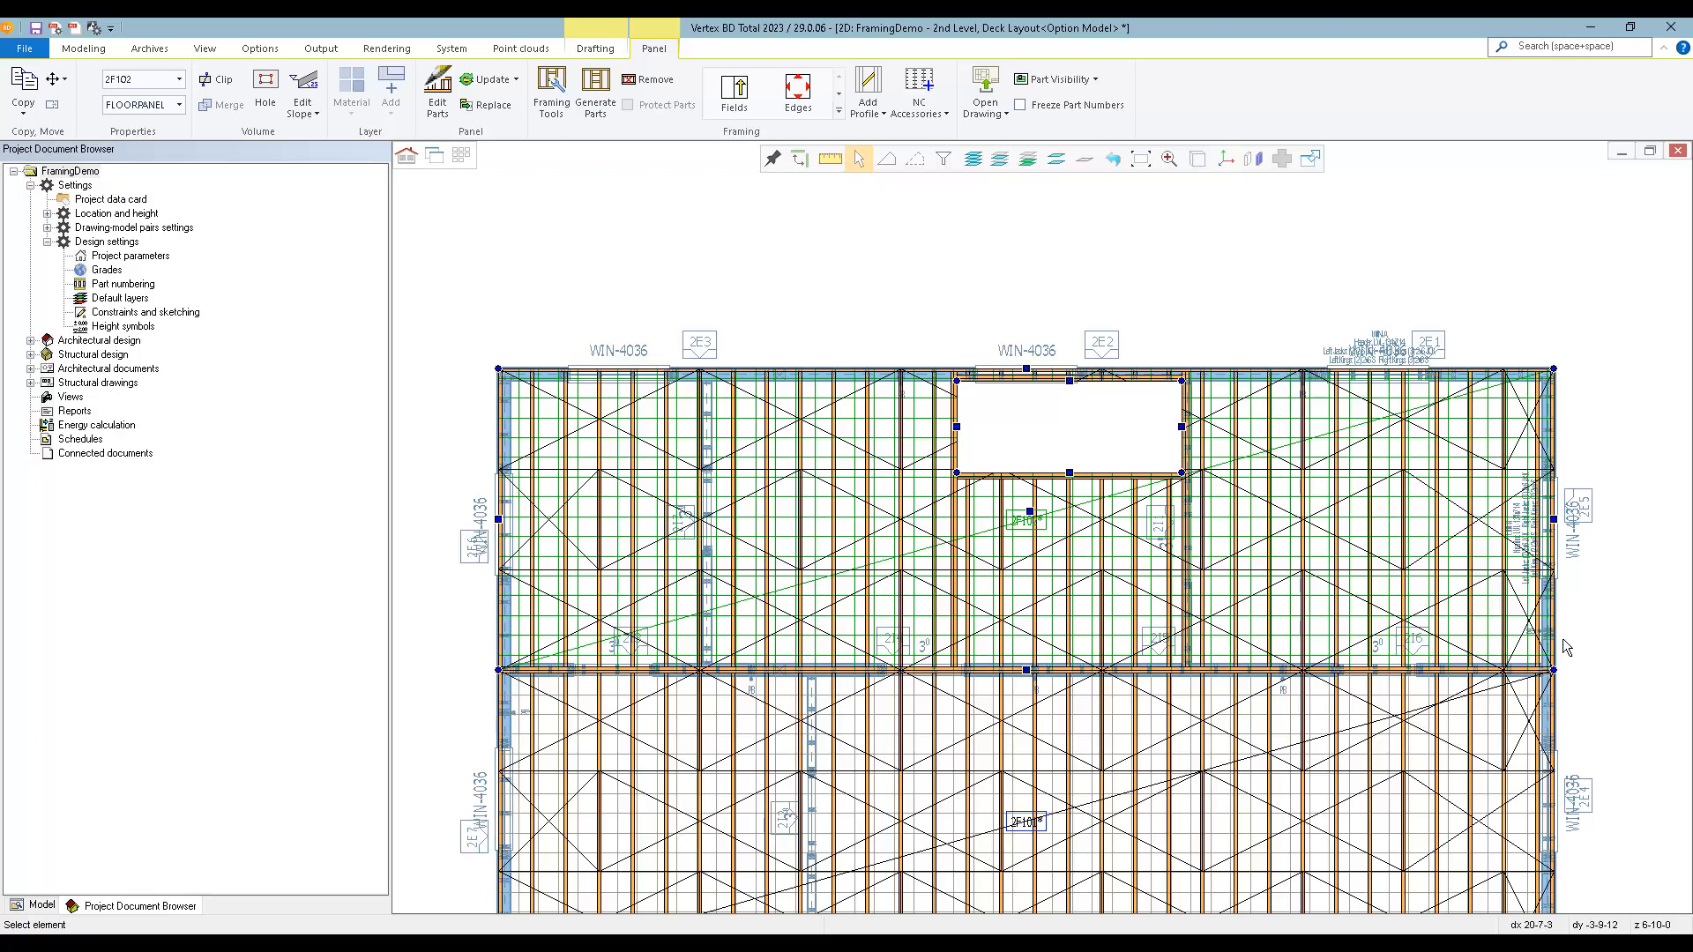
{"action": "left_click", "coordinate": [797, 90]}
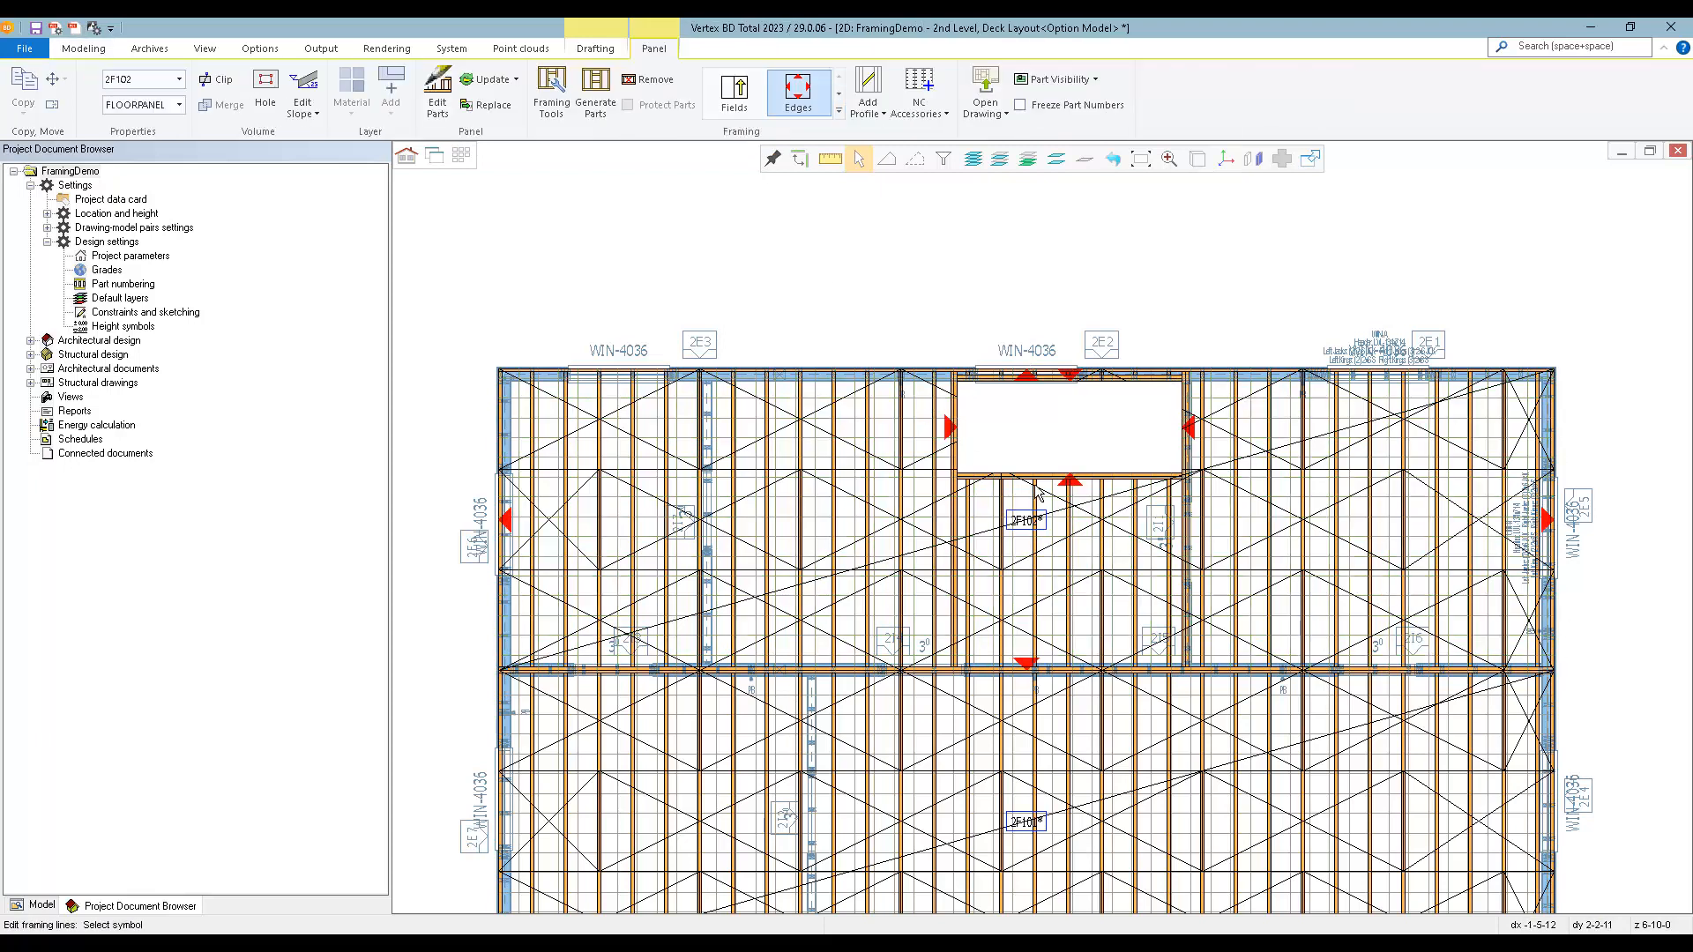
{"action": "scroll", "coordinate": [1035, 490], "scroll_direction": "up", "scroll_amount": 3}
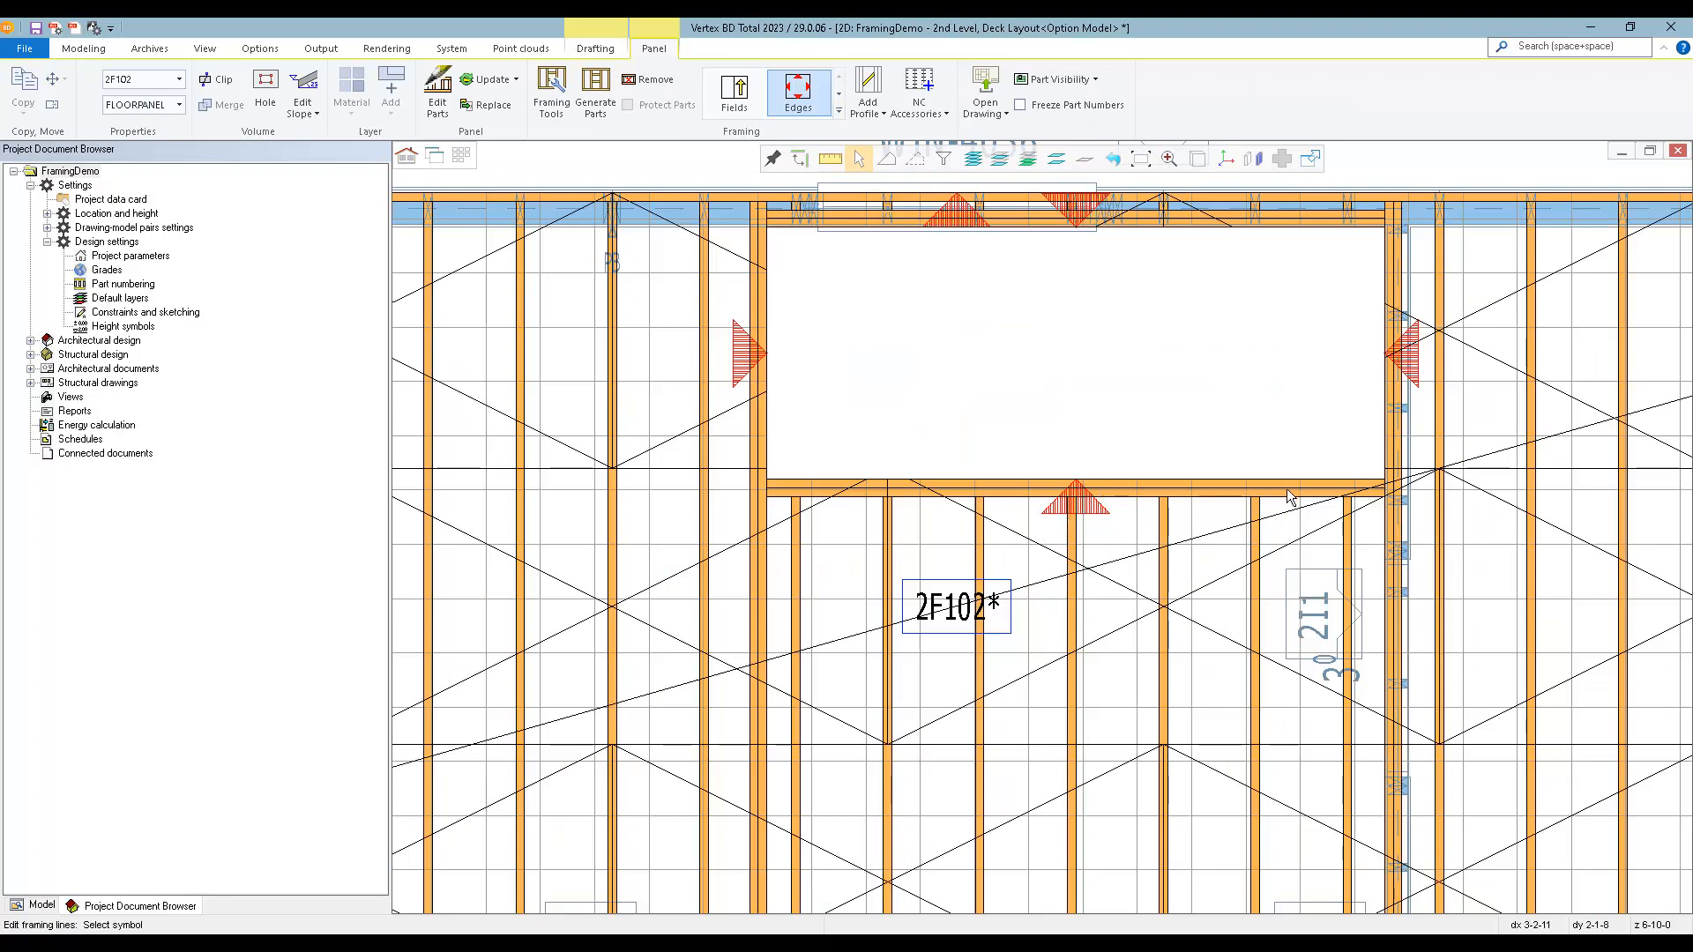
{"action": "left_click", "coordinate": [1097, 514]}
{"action": "right_click", "coordinate": [1098, 514]}
{"action": "left_click", "coordinate": [1148, 510]}
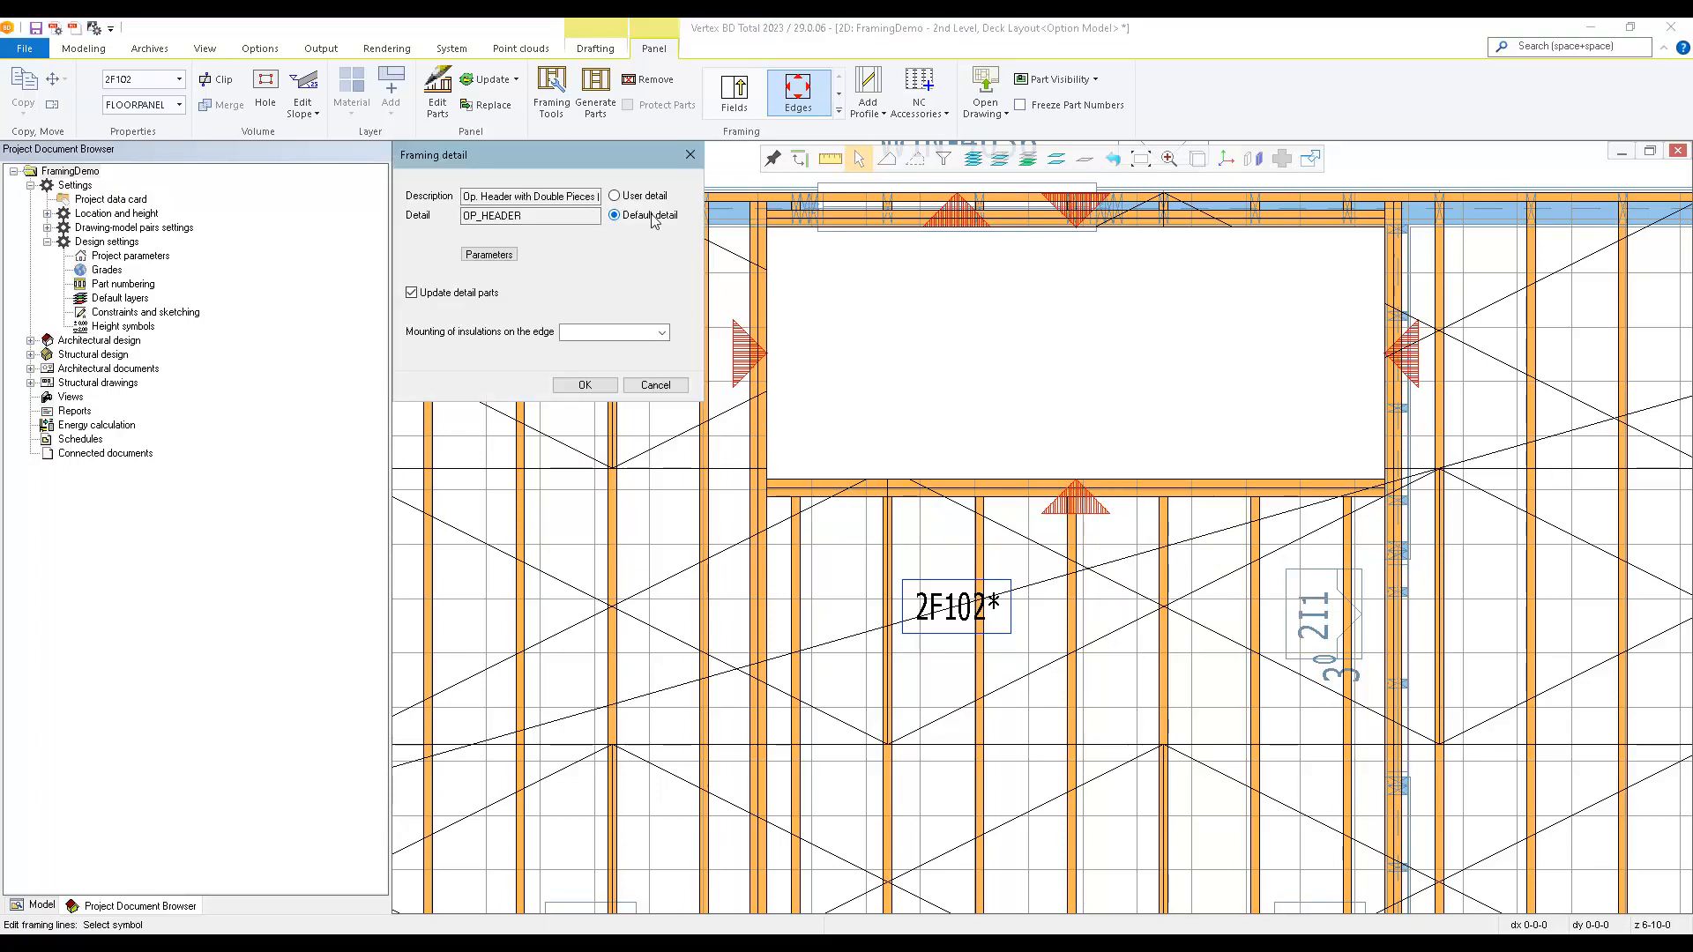
{"action": "left_click", "coordinate": [617, 197]}
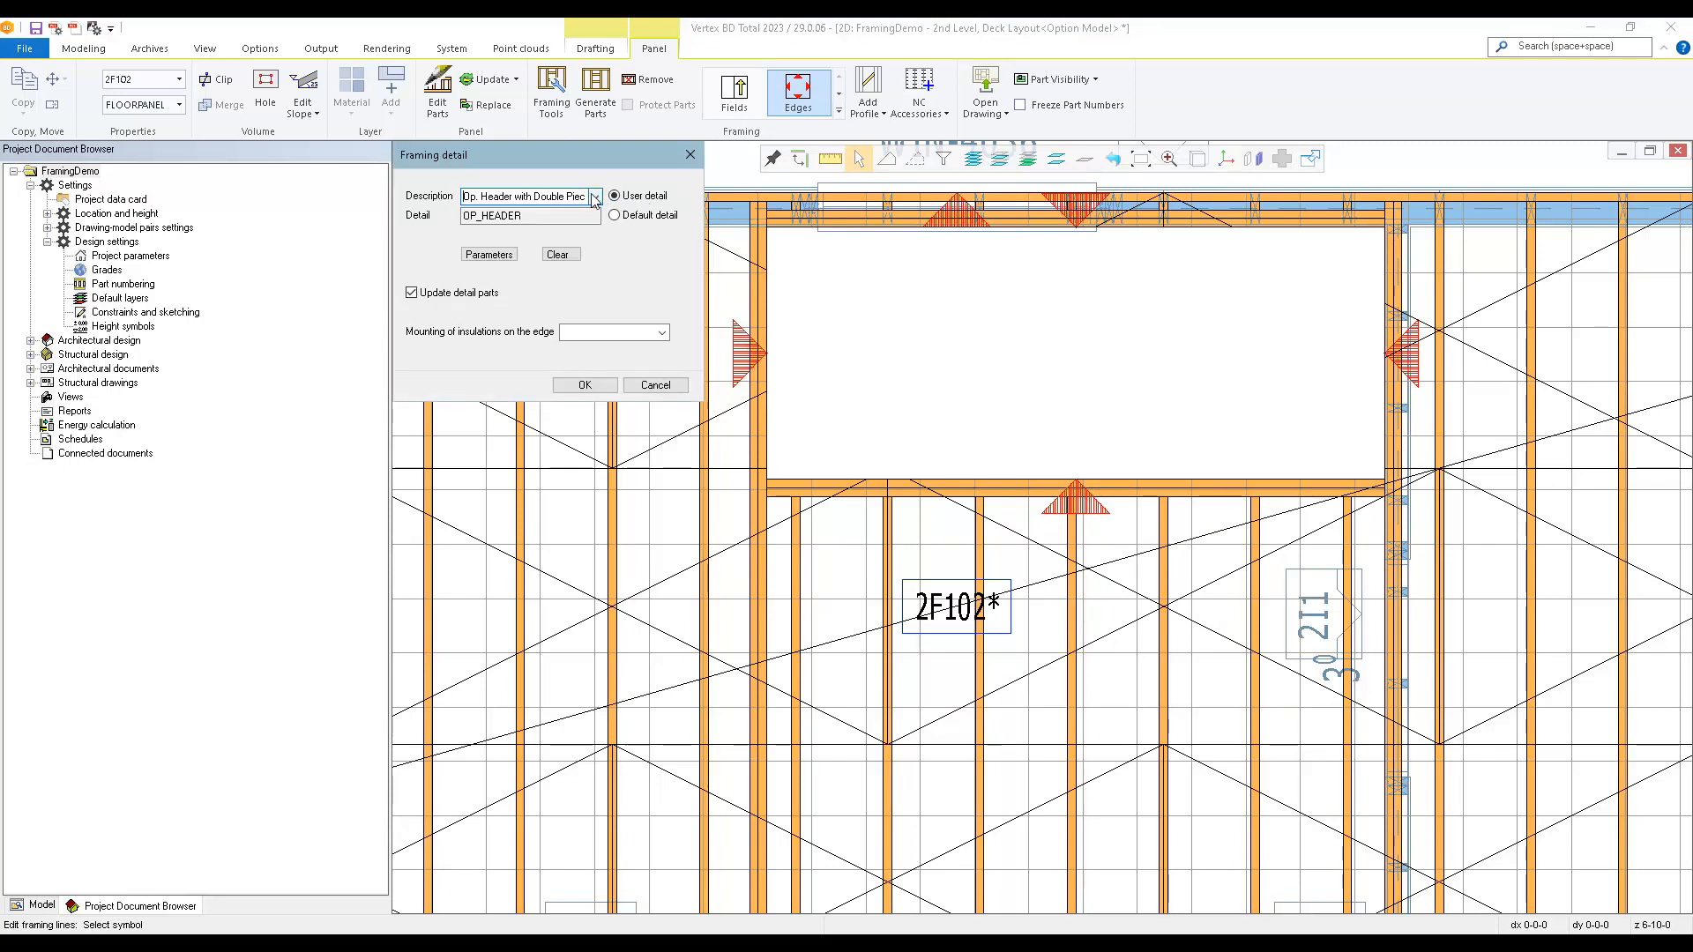
{"action": "left_click", "coordinate": [595, 197]}
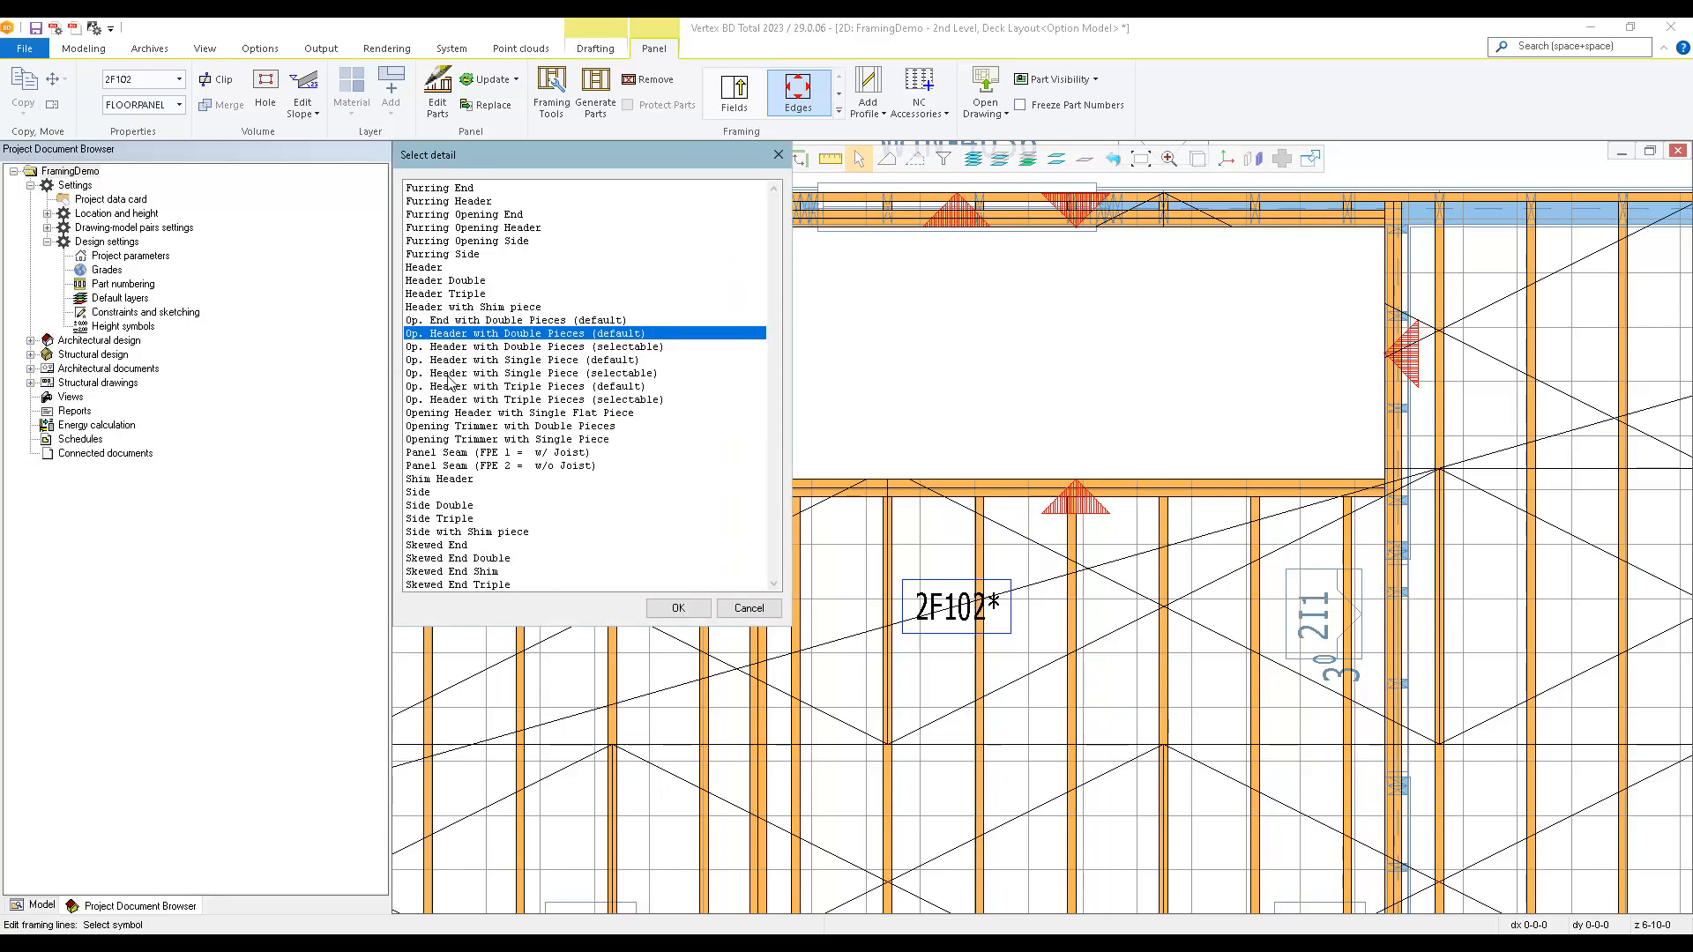
{"action": "double_click", "coordinate": [563, 390]}
{"action": "left_click", "coordinate": [582, 385]}
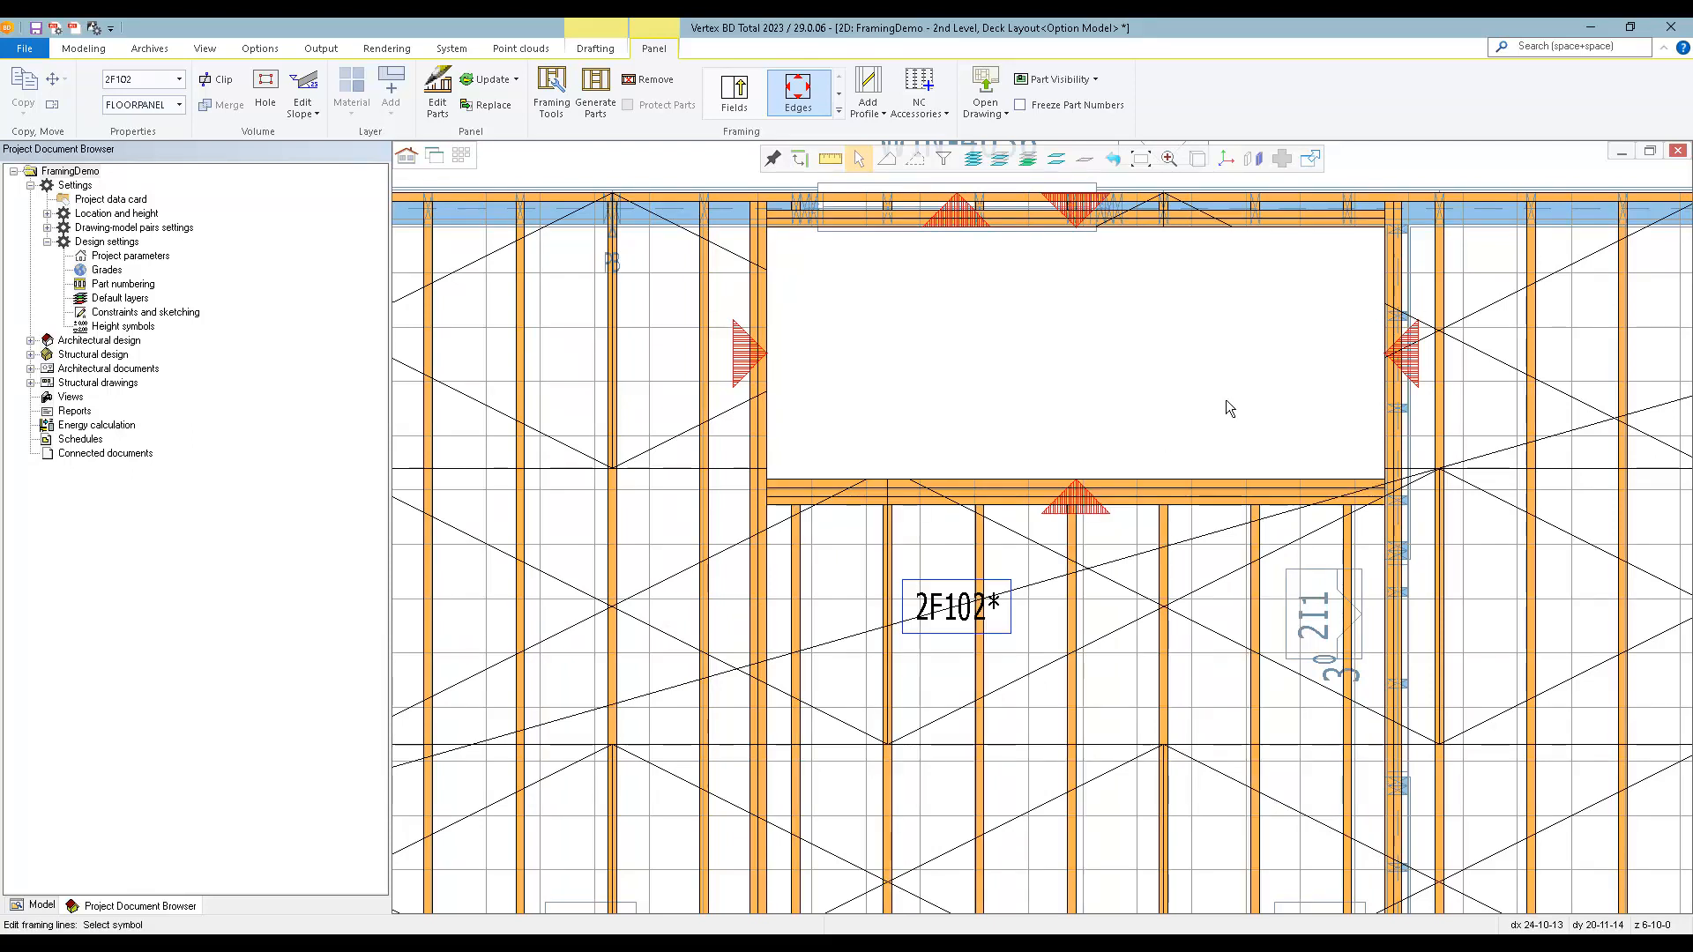
{"action": "scroll", "coordinate": [1225, 399], "scroll_direction": "down", "scroll_amount": 3}
{"action": "key", "text": "Escape"}
Place a ladder line in floor panel 2F102 along the first joist inside exterior wall 2E6, running from interior wall 2I3 to exterior wall 2E3.
{"action": "scroll", "coordinate": [969, 577], "scroll_direction": "up", "scroll_amount": 2}
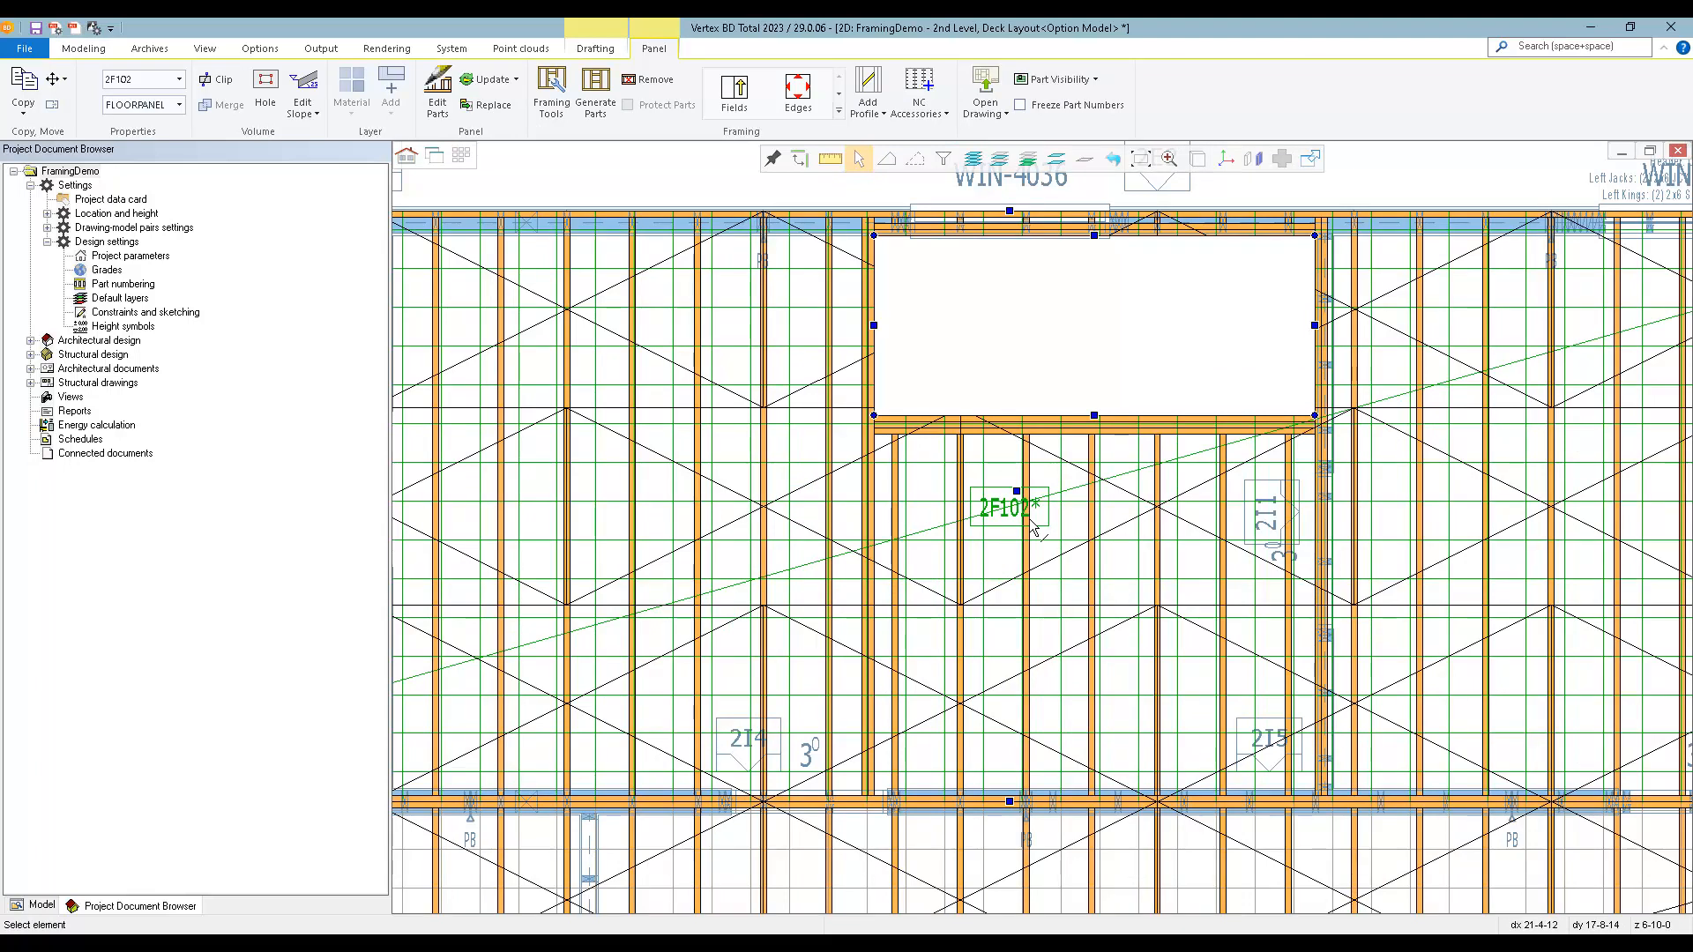
{"action": "left_click", "coordinate": [839, 111]}
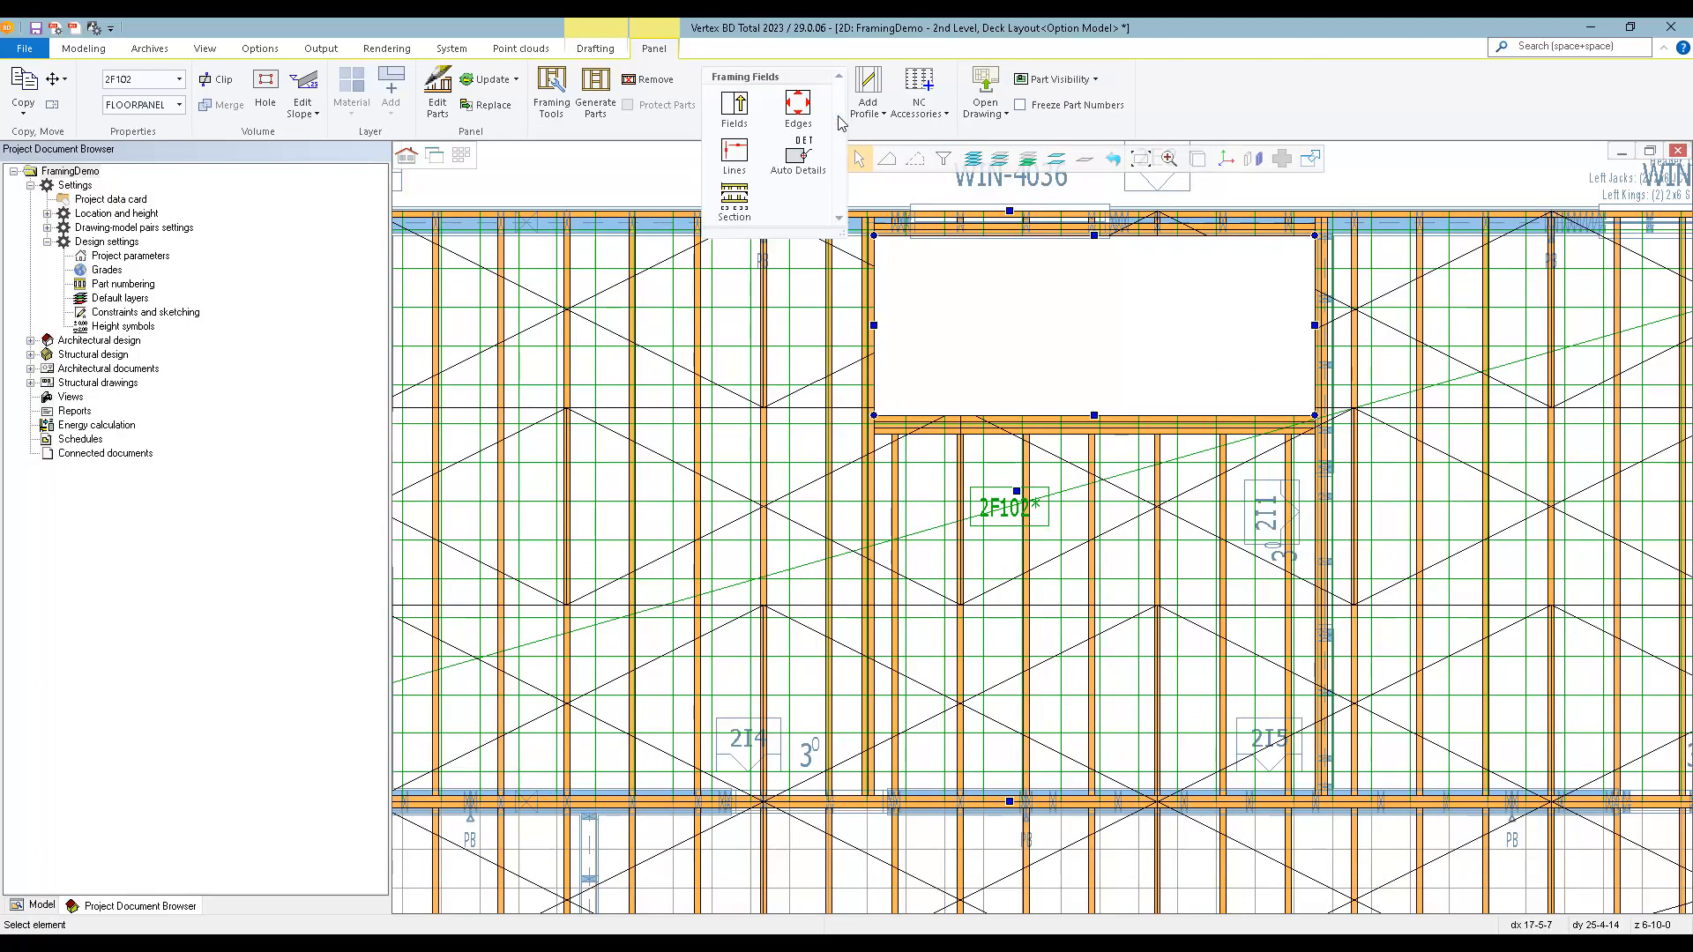
{"action": "left_click", "coordinate": [732, 157]}
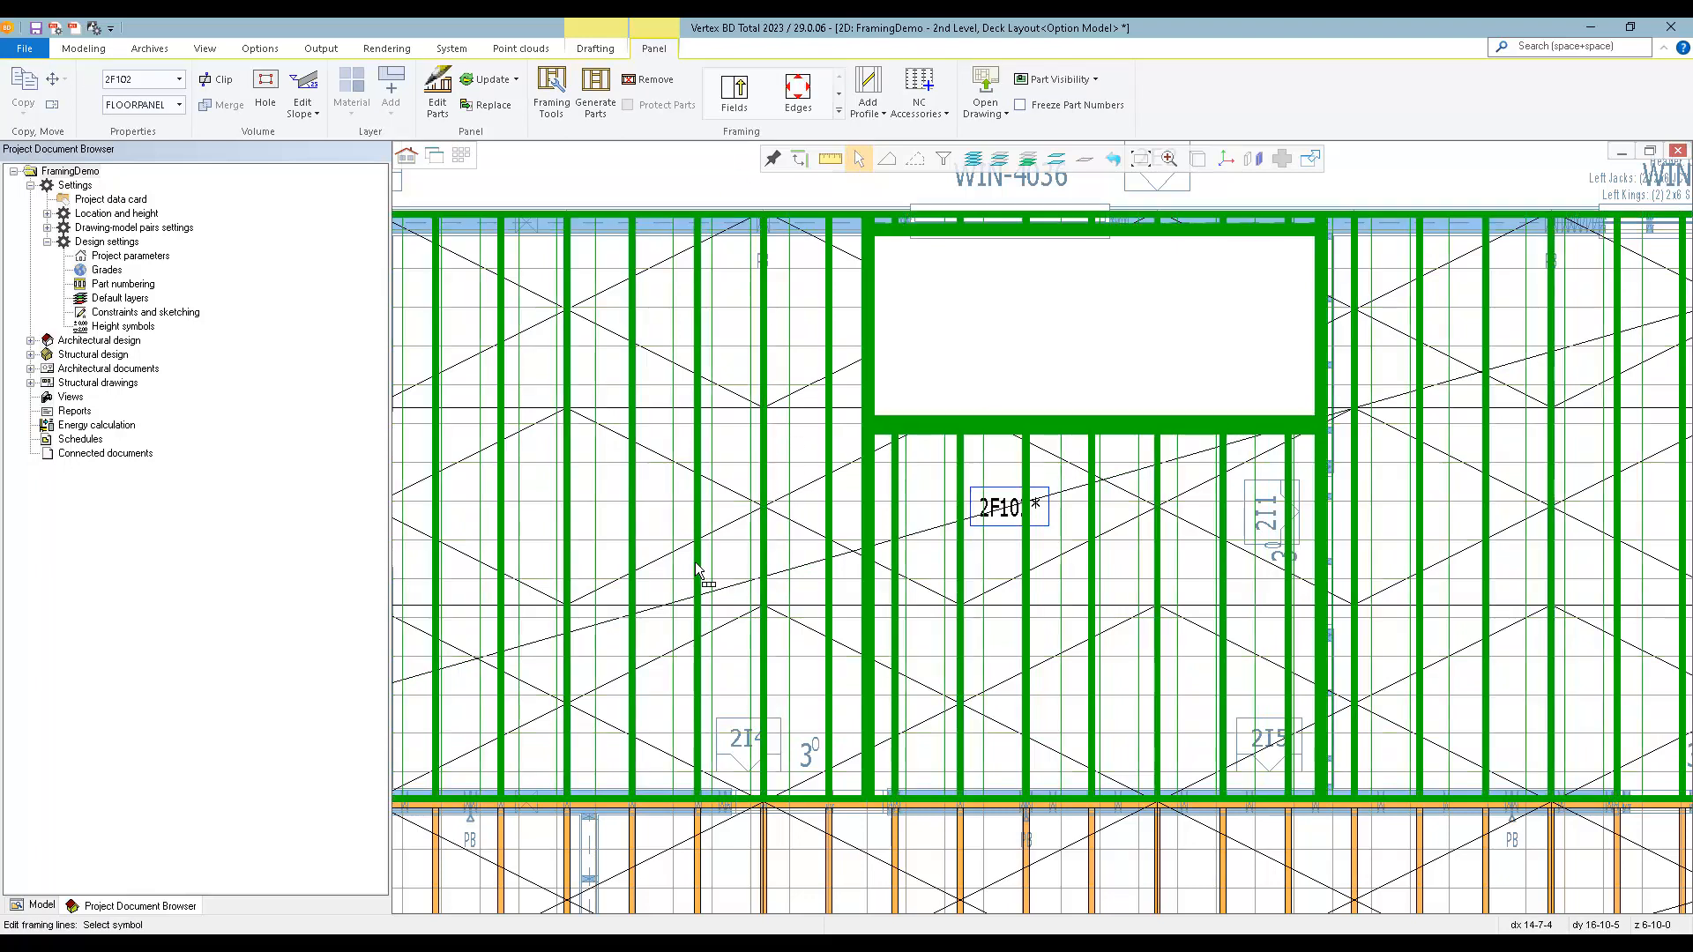
{"action": "right_click", "coordinate": [700, 570]}
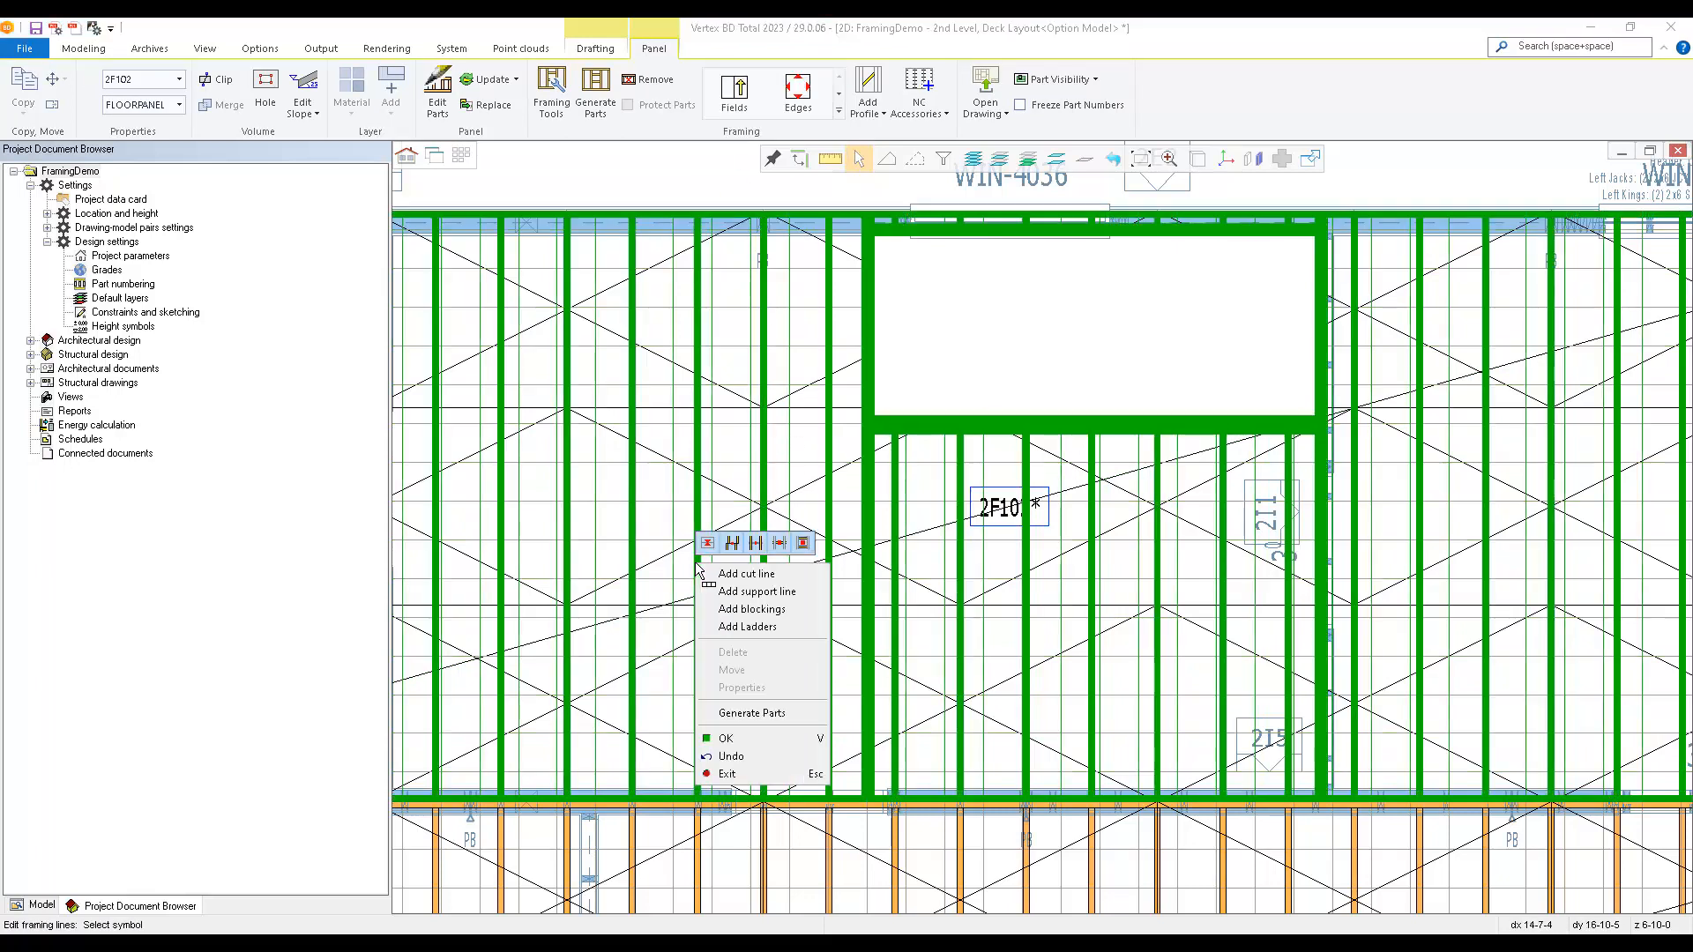
{"action": "left_click", "coordinate": [797, 631]}
{"action": "scroll", "coordinate": [765, 622], "scroll_direction": "down", "scroll_amount": 1}
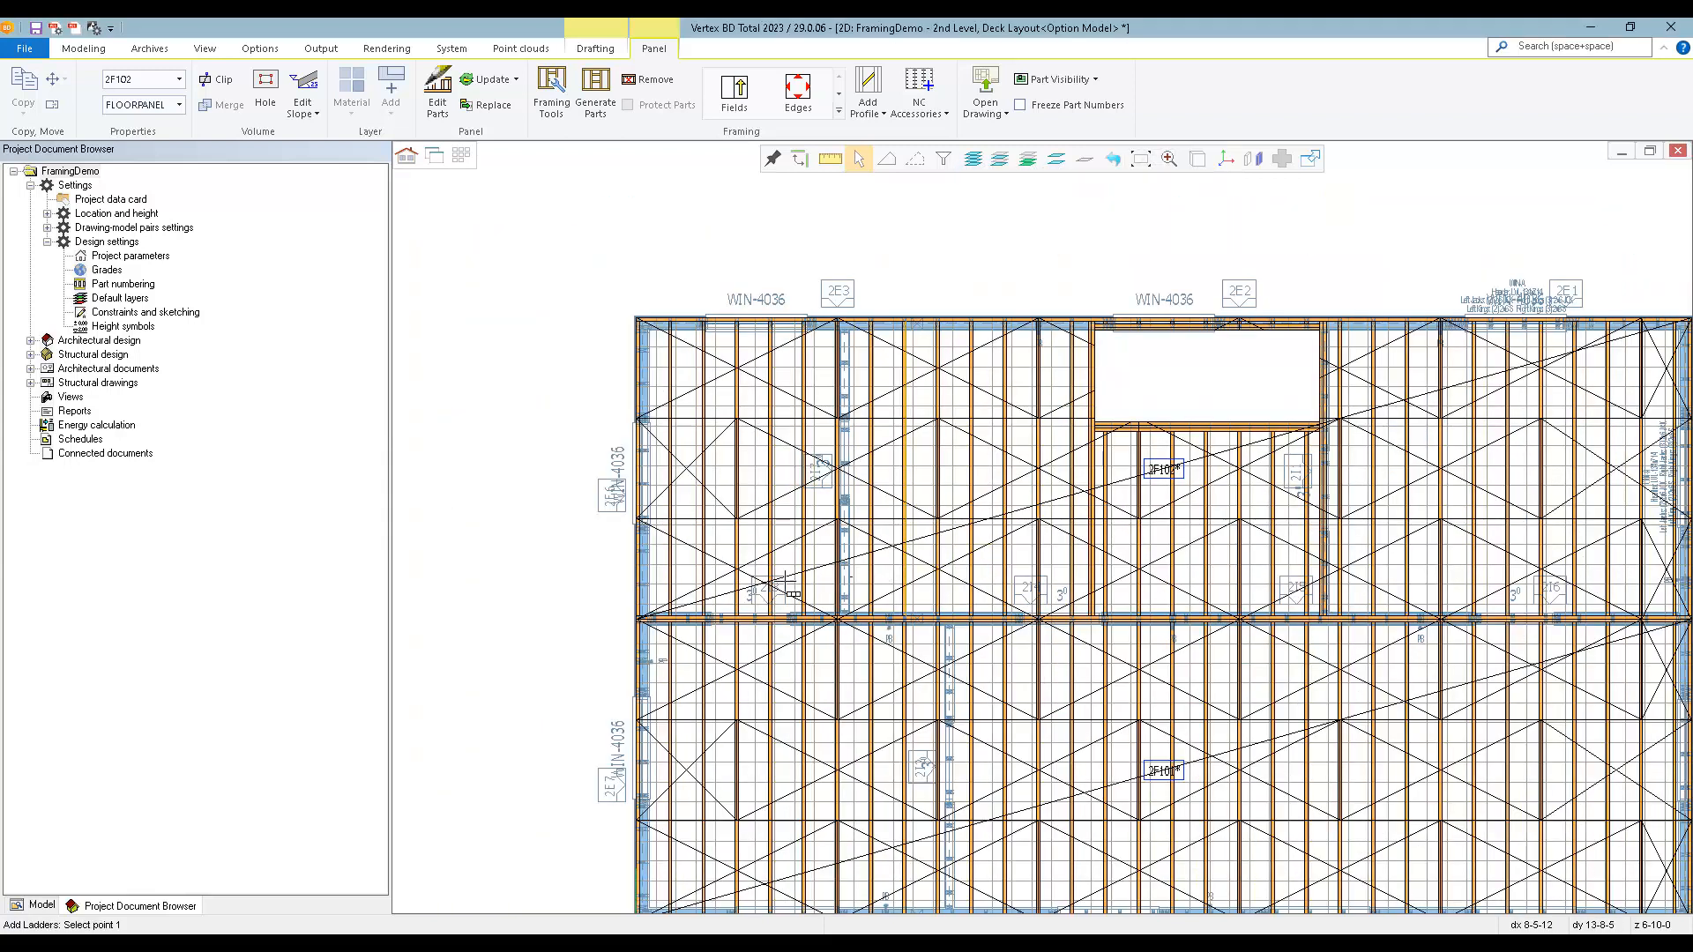
{"action": "scroll", "coordinate": [683, 593], "scroll_direction": "up", "scroll_amount": 1}
{"action": "scroll", "coordinate": [1023, 529], "scroll_direction": "up", "scroll_amount": 3}
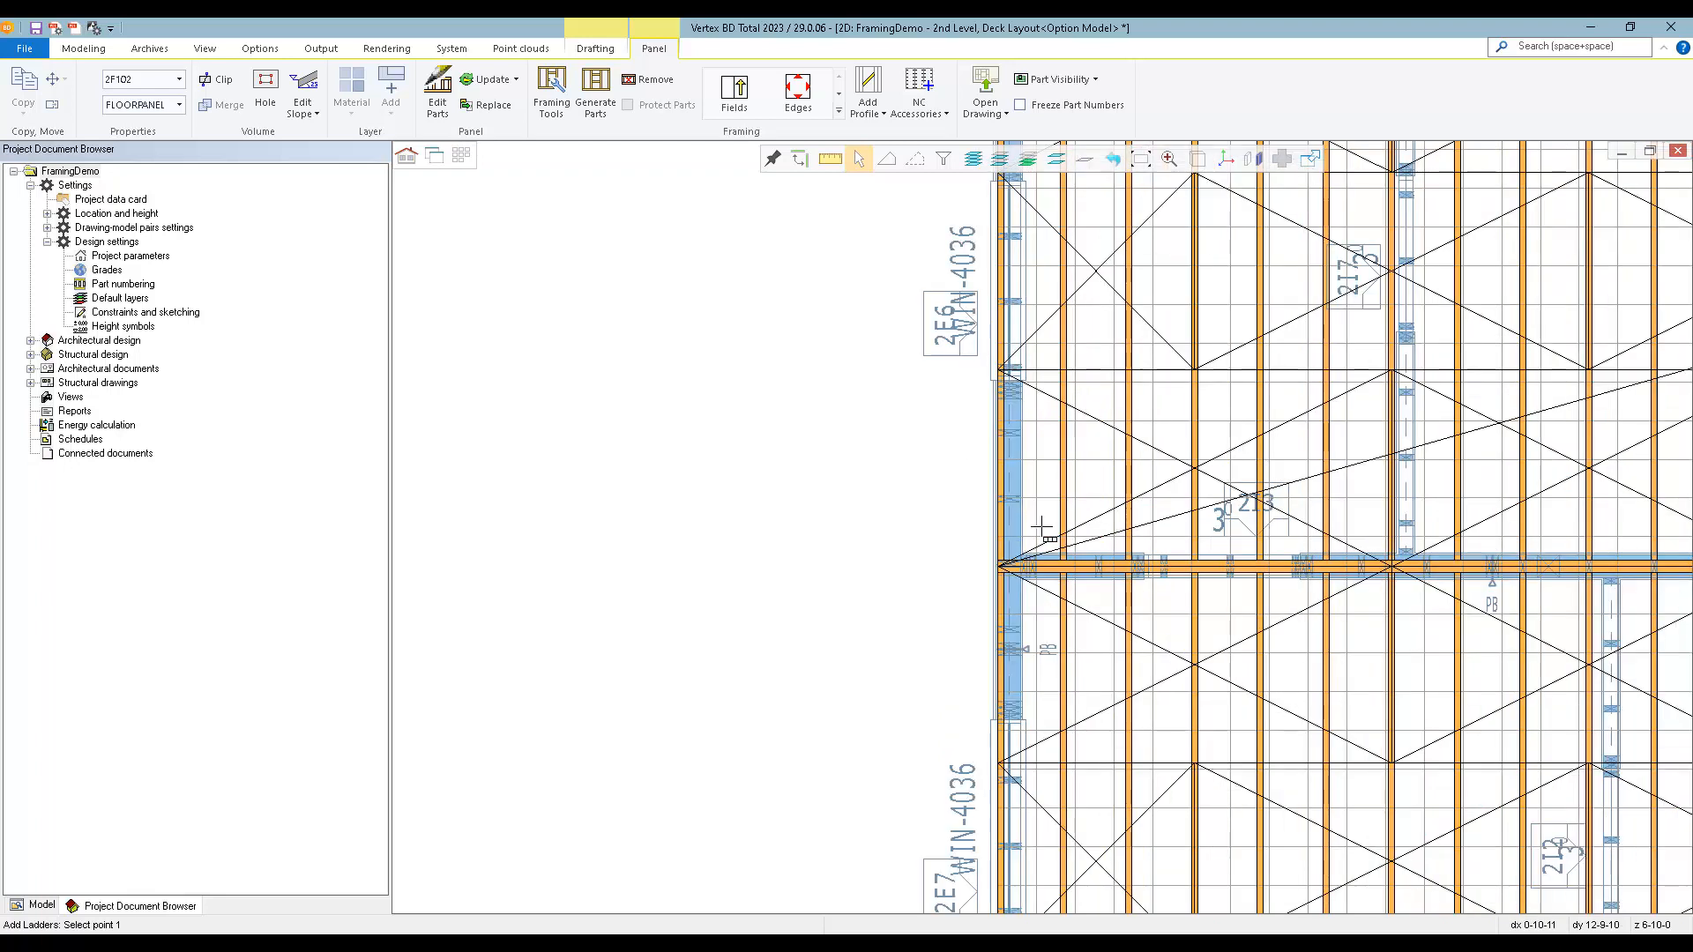
{"action": "left_click", "coordinate": [1080, 592]}
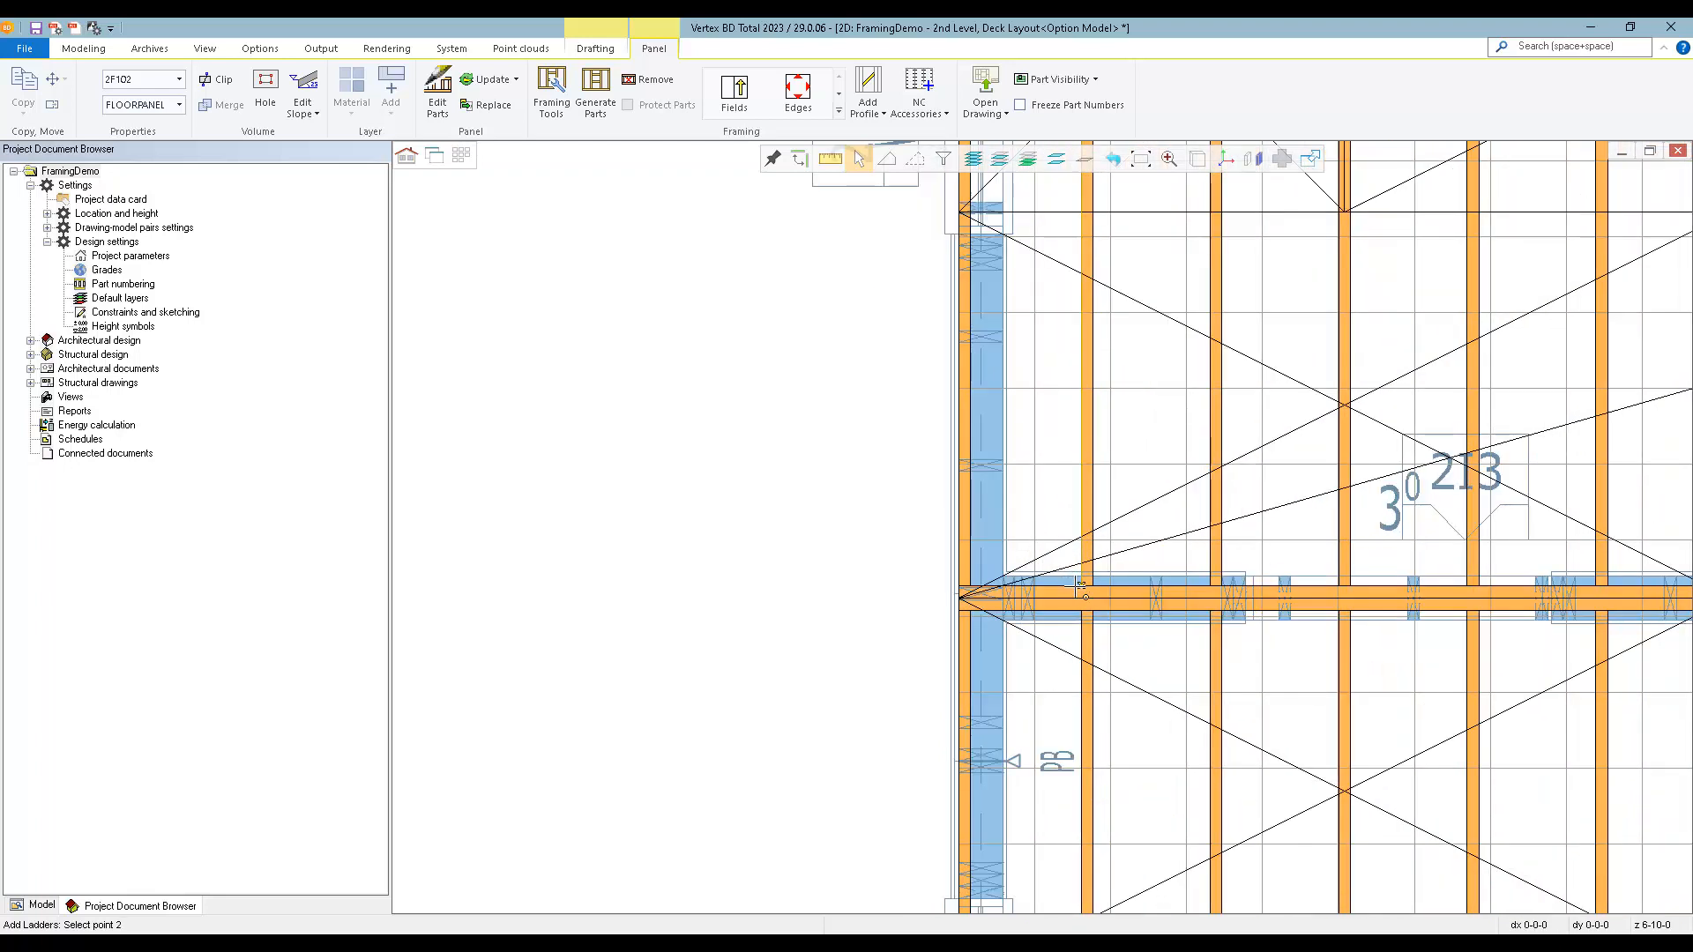
{"action": "scroll", "coordinate": [1047, 458], "scroll_direction": "down", "scroll_amount": 4}
{"action": "scroll", "coordinate": [1047, 532], "scroll_direction": "up", "scroll_amount": 2}
{"action": "scroll", "coordinate": [1047, 532], "scroll_direction": "up", "scroll_amount": 3}
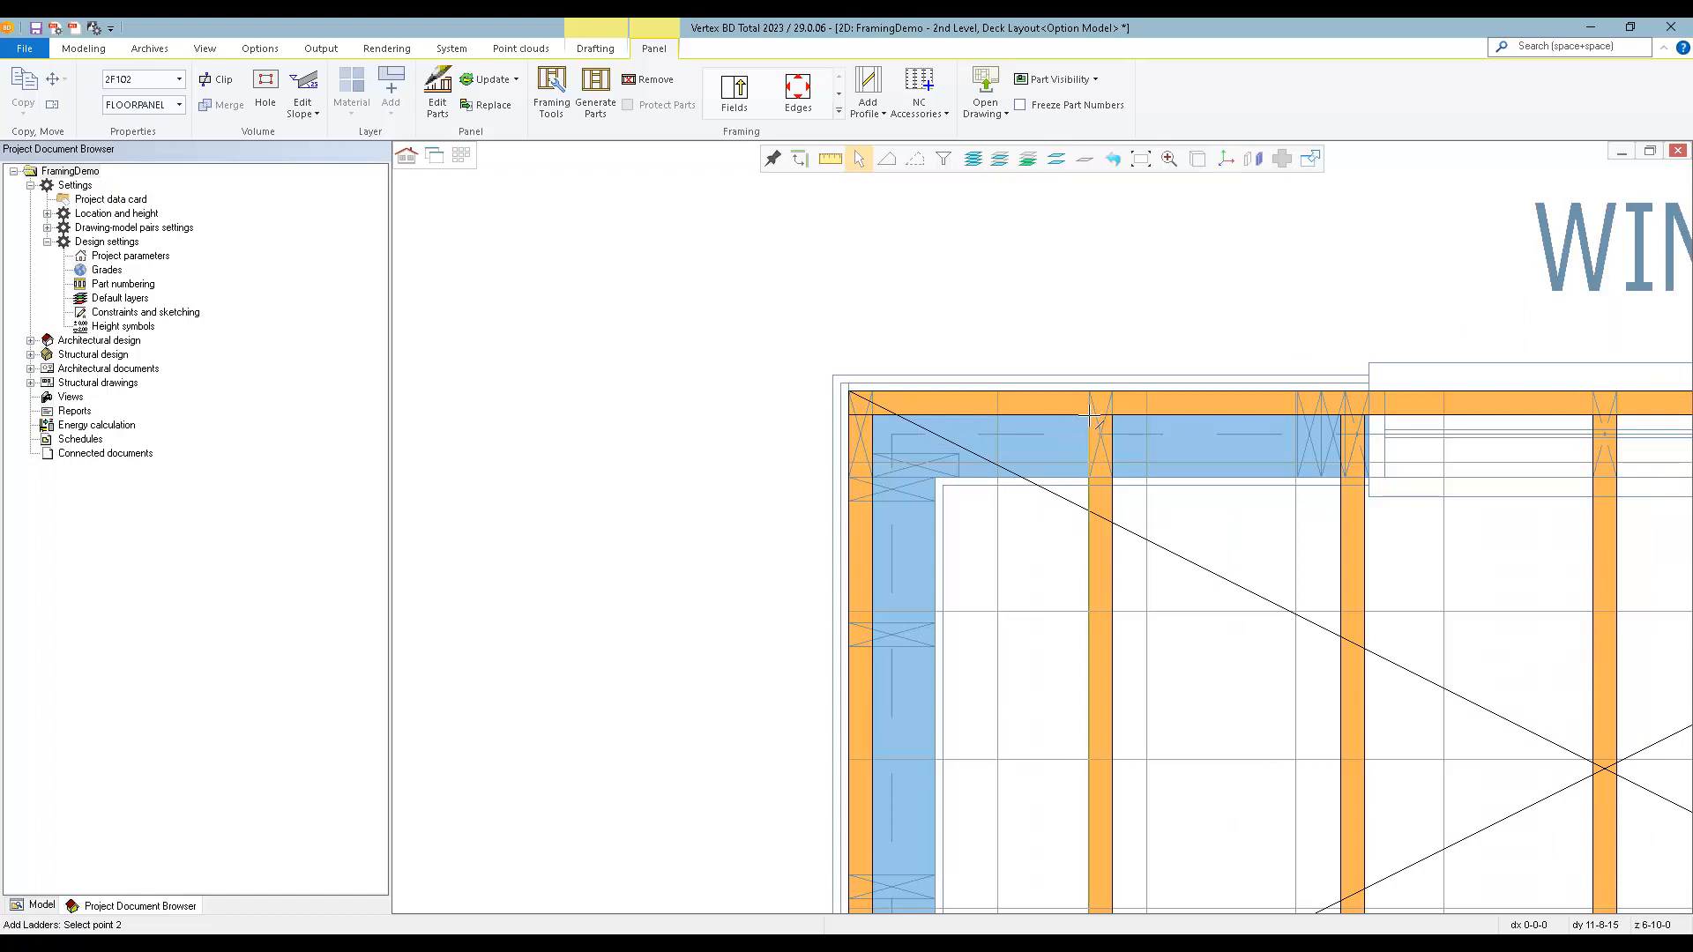
{"action": "left_click", "coordinate": [1090, 414]}
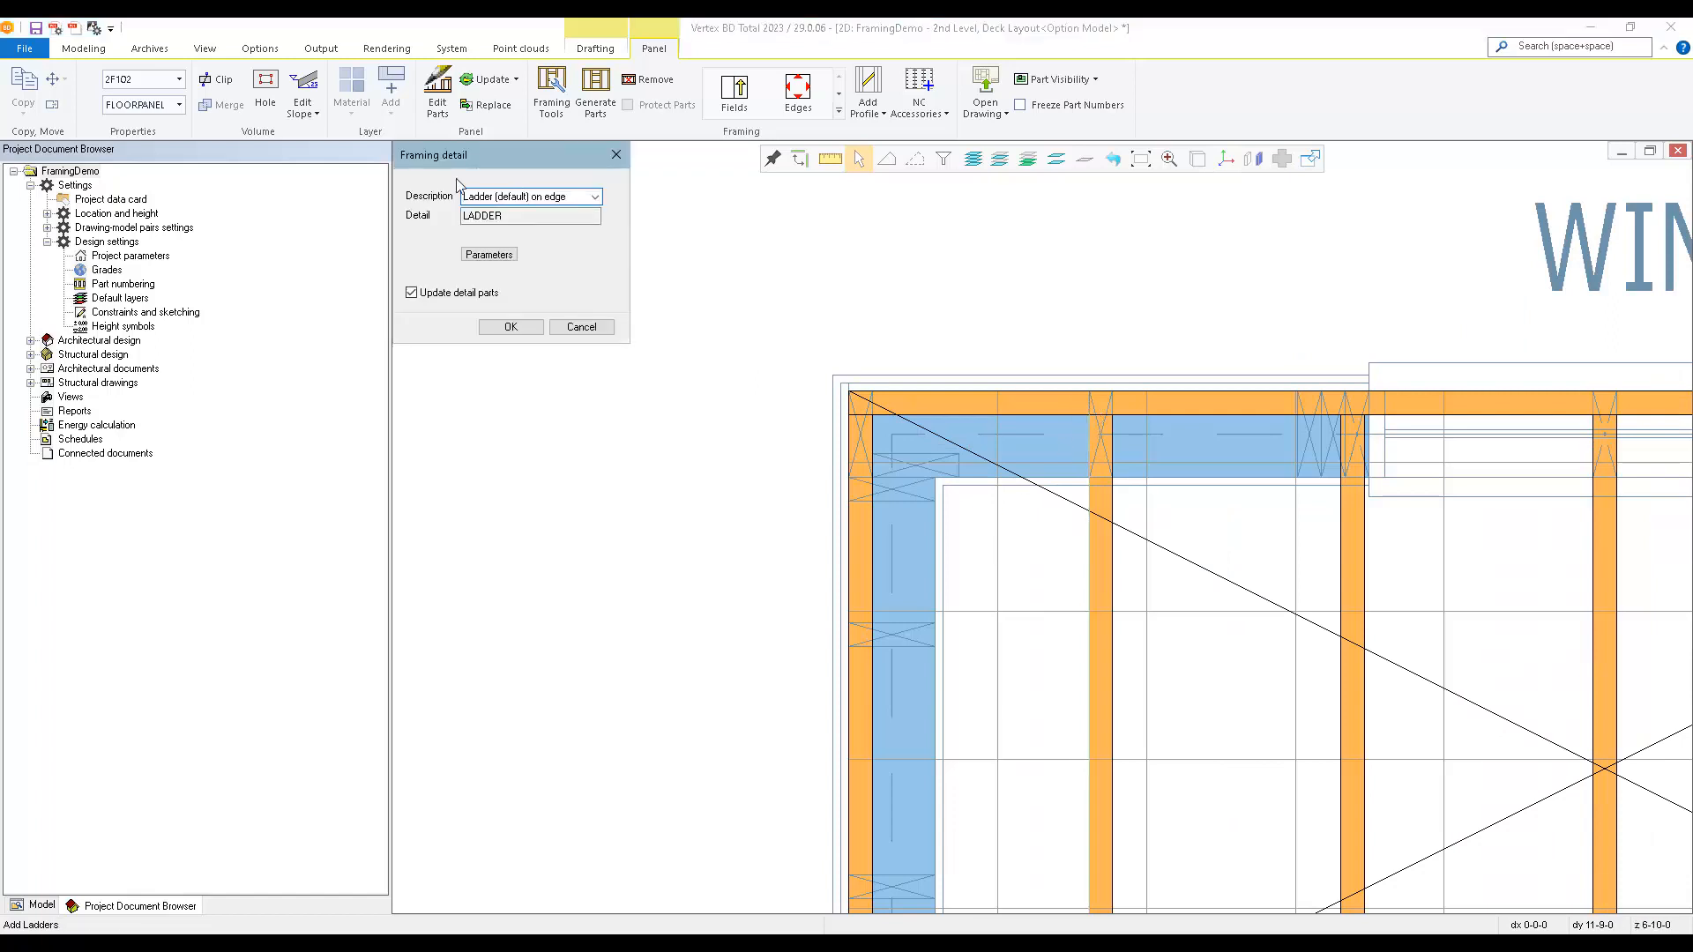
Use the framing detail Ladder (default) on edge with a spacing of 24 for the ladder line in 2F102.
{"action": "left_click", "coordinate": [596, 197]}
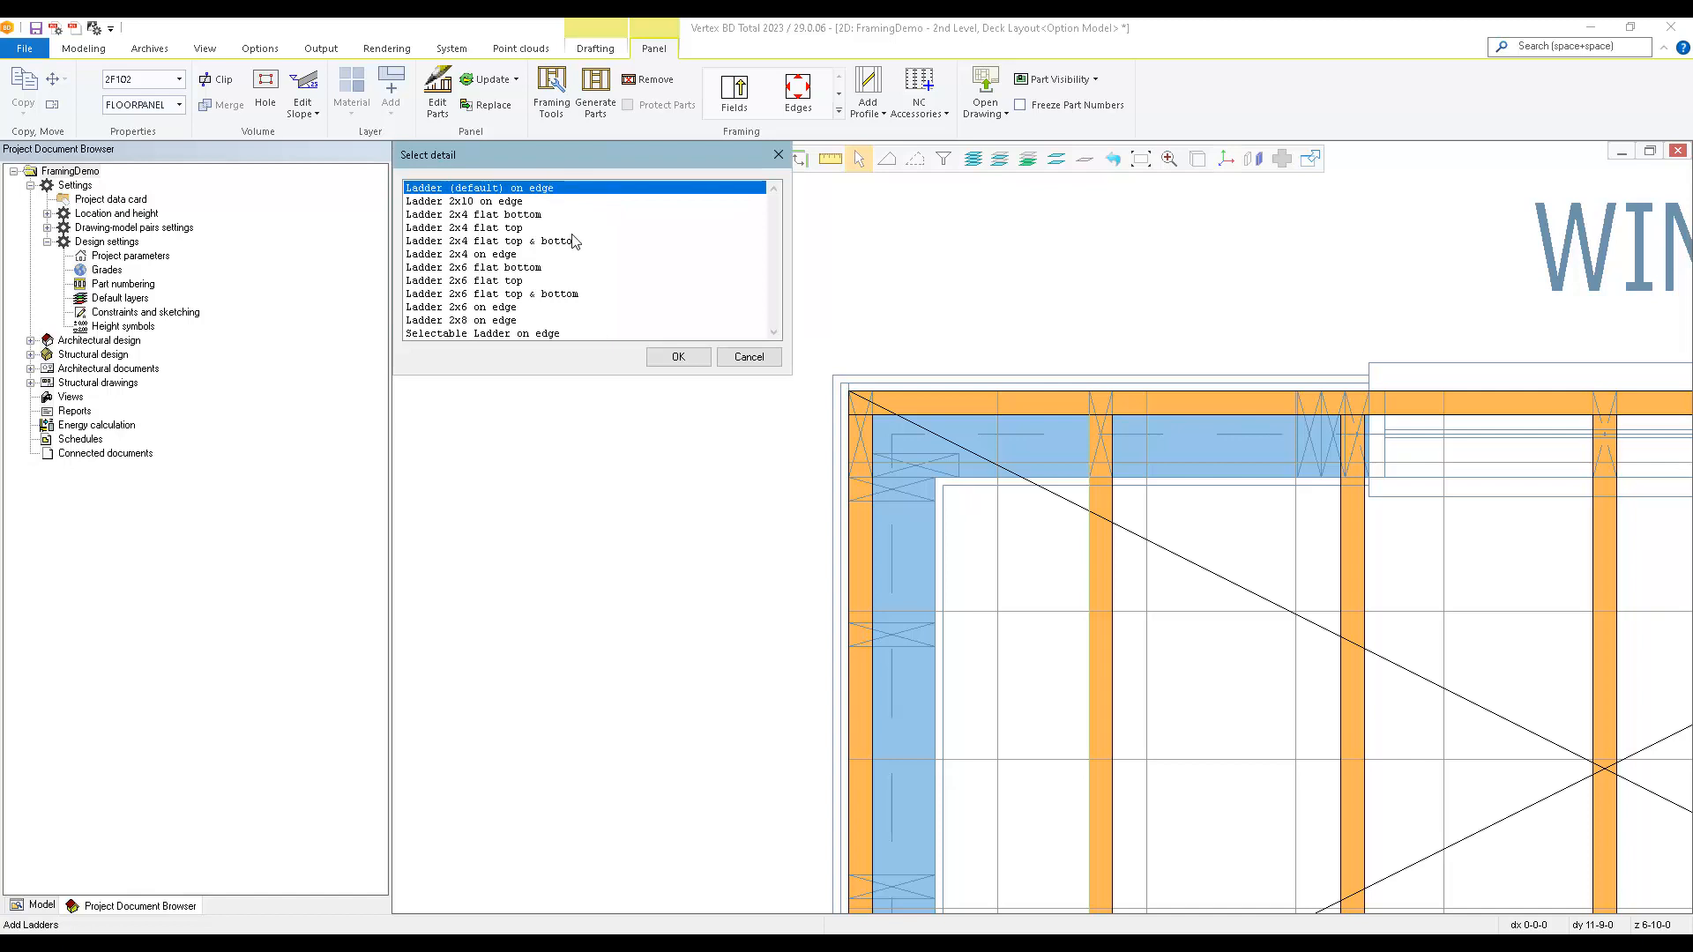
{"action": "left_click", "coordinate": [663, 364]}
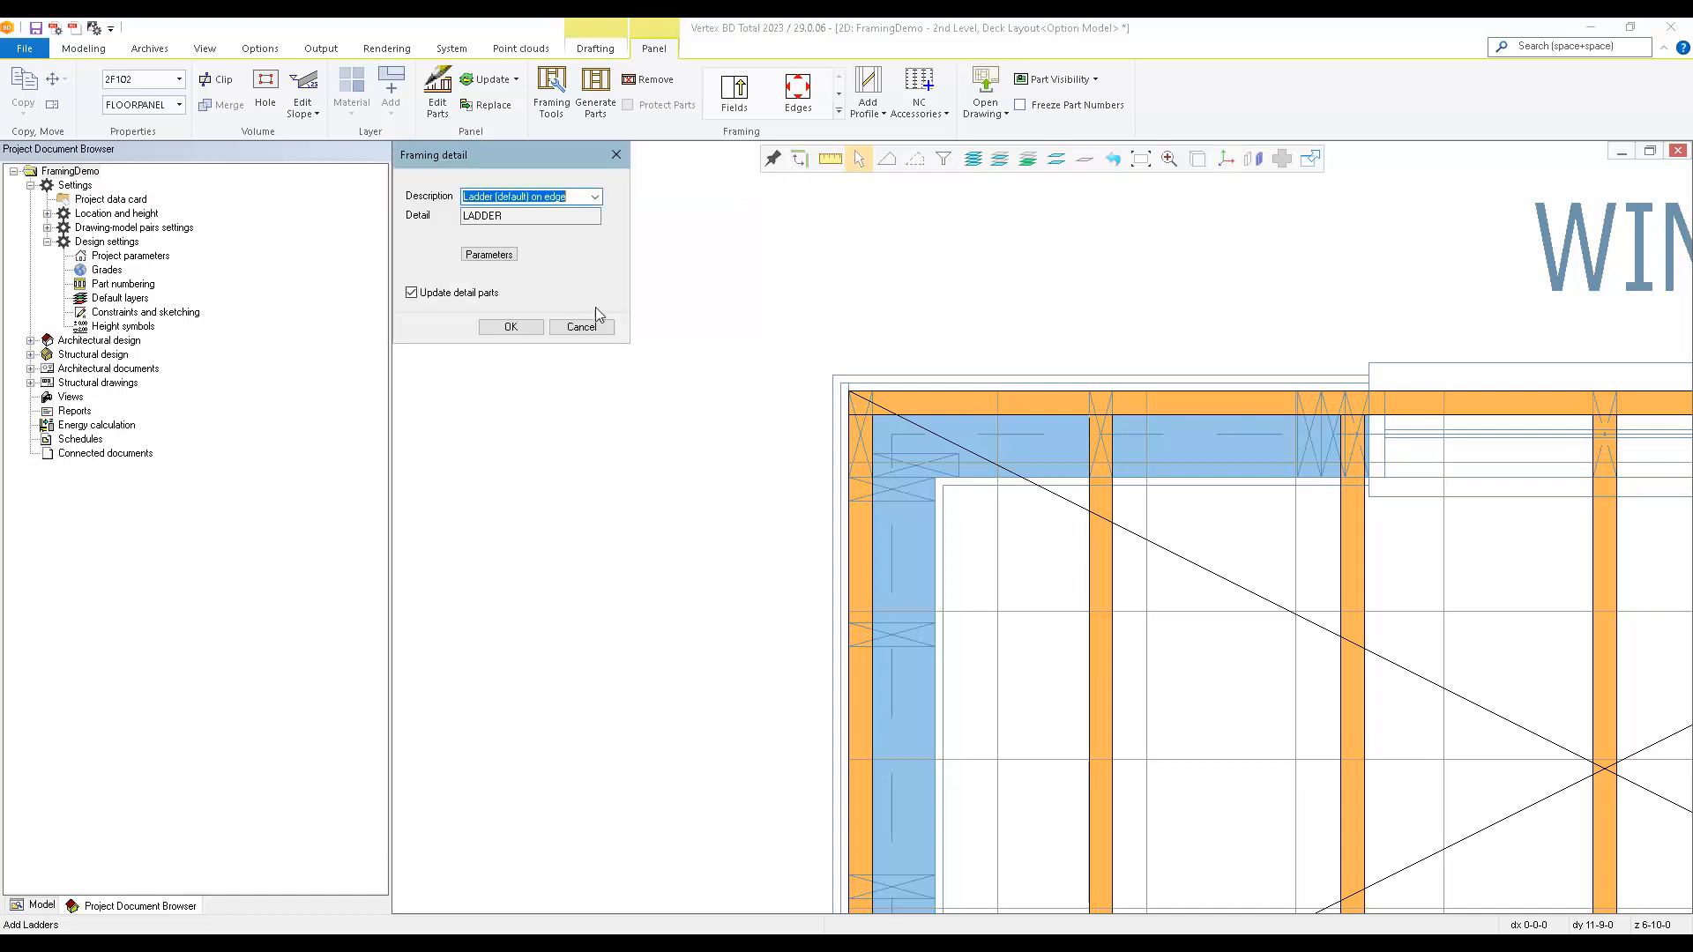
{"action": "left_click", "coordinate": [508, 261]}
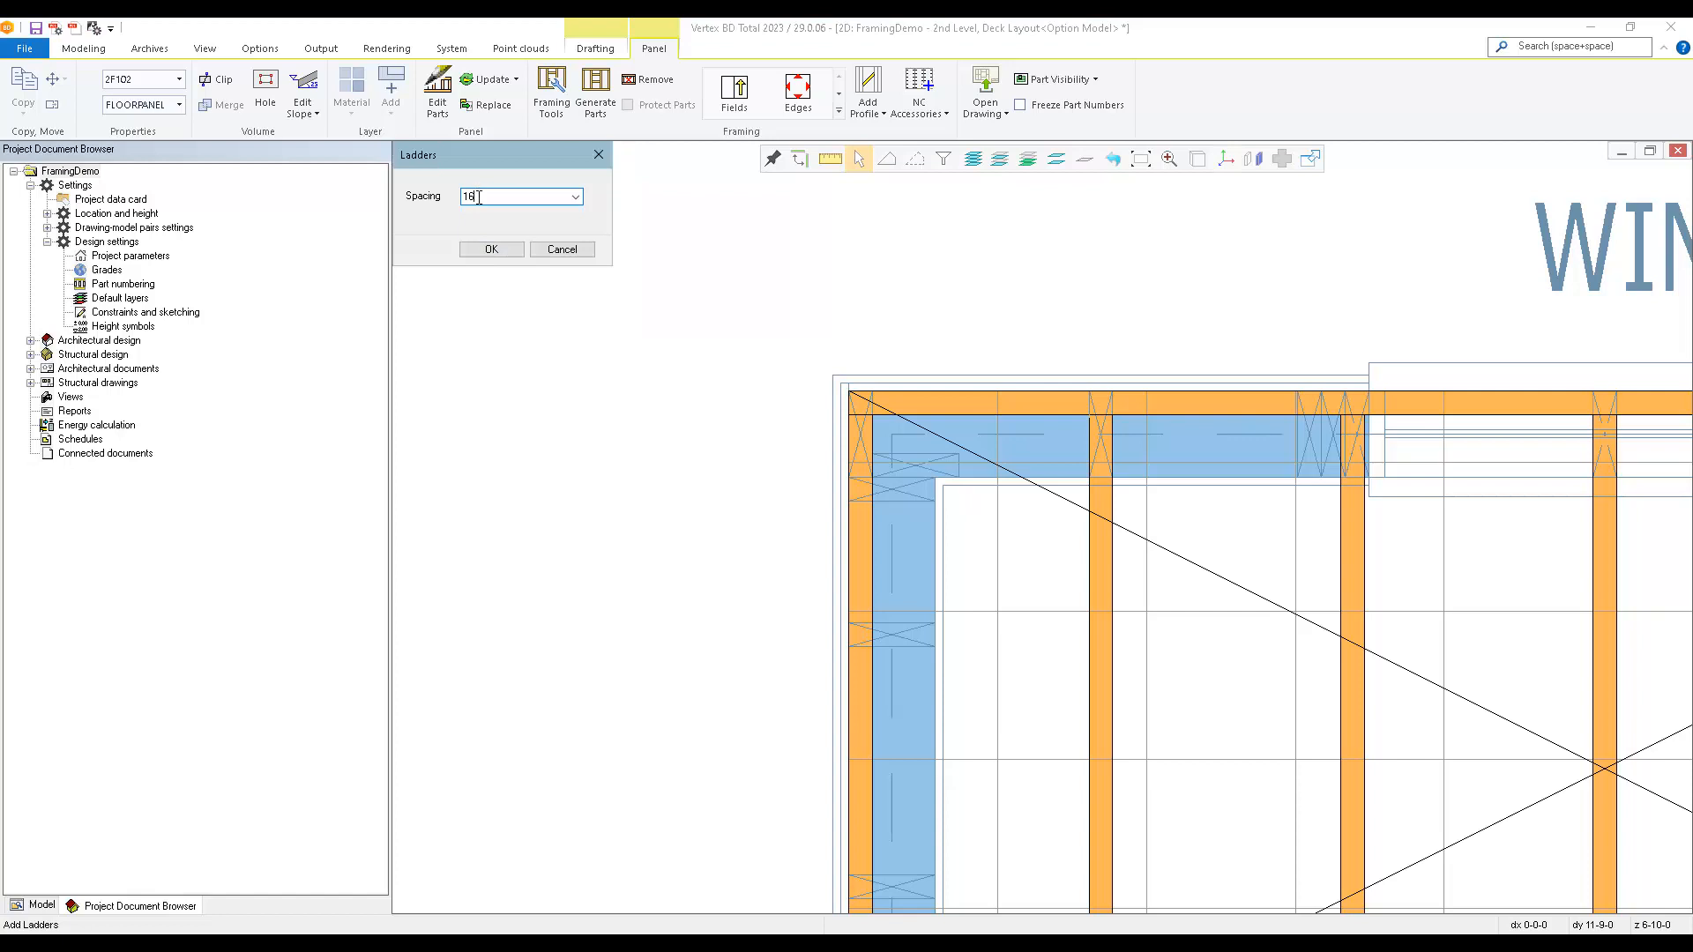
{"action": "type", "text": "24"}
{"action": "left_click", "coordinate": [491, 248]}
{"action": "left_click", "coordinate": [509, 332]}
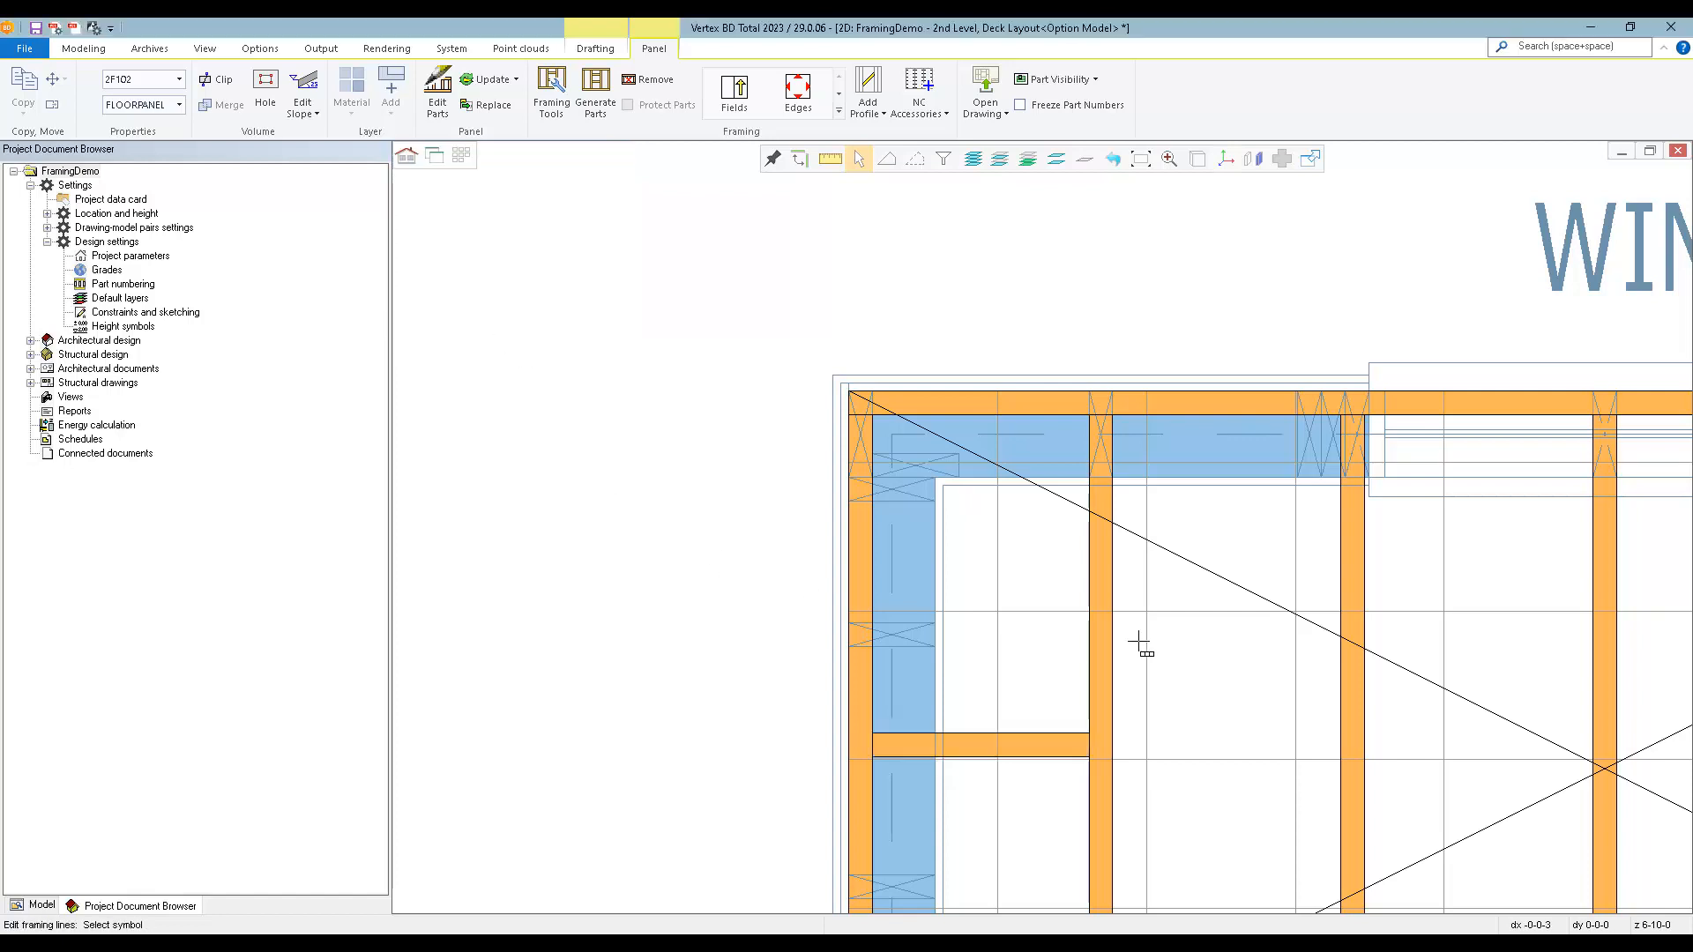
{"action": "scroll", "coordinate": [1141, 643], "scroll_direction": "down", "scroll_amount": 5}
{"action": "scroll", "coordinate": [1041, 580], "scroll_direction": "up", "scroll_amount": 3}
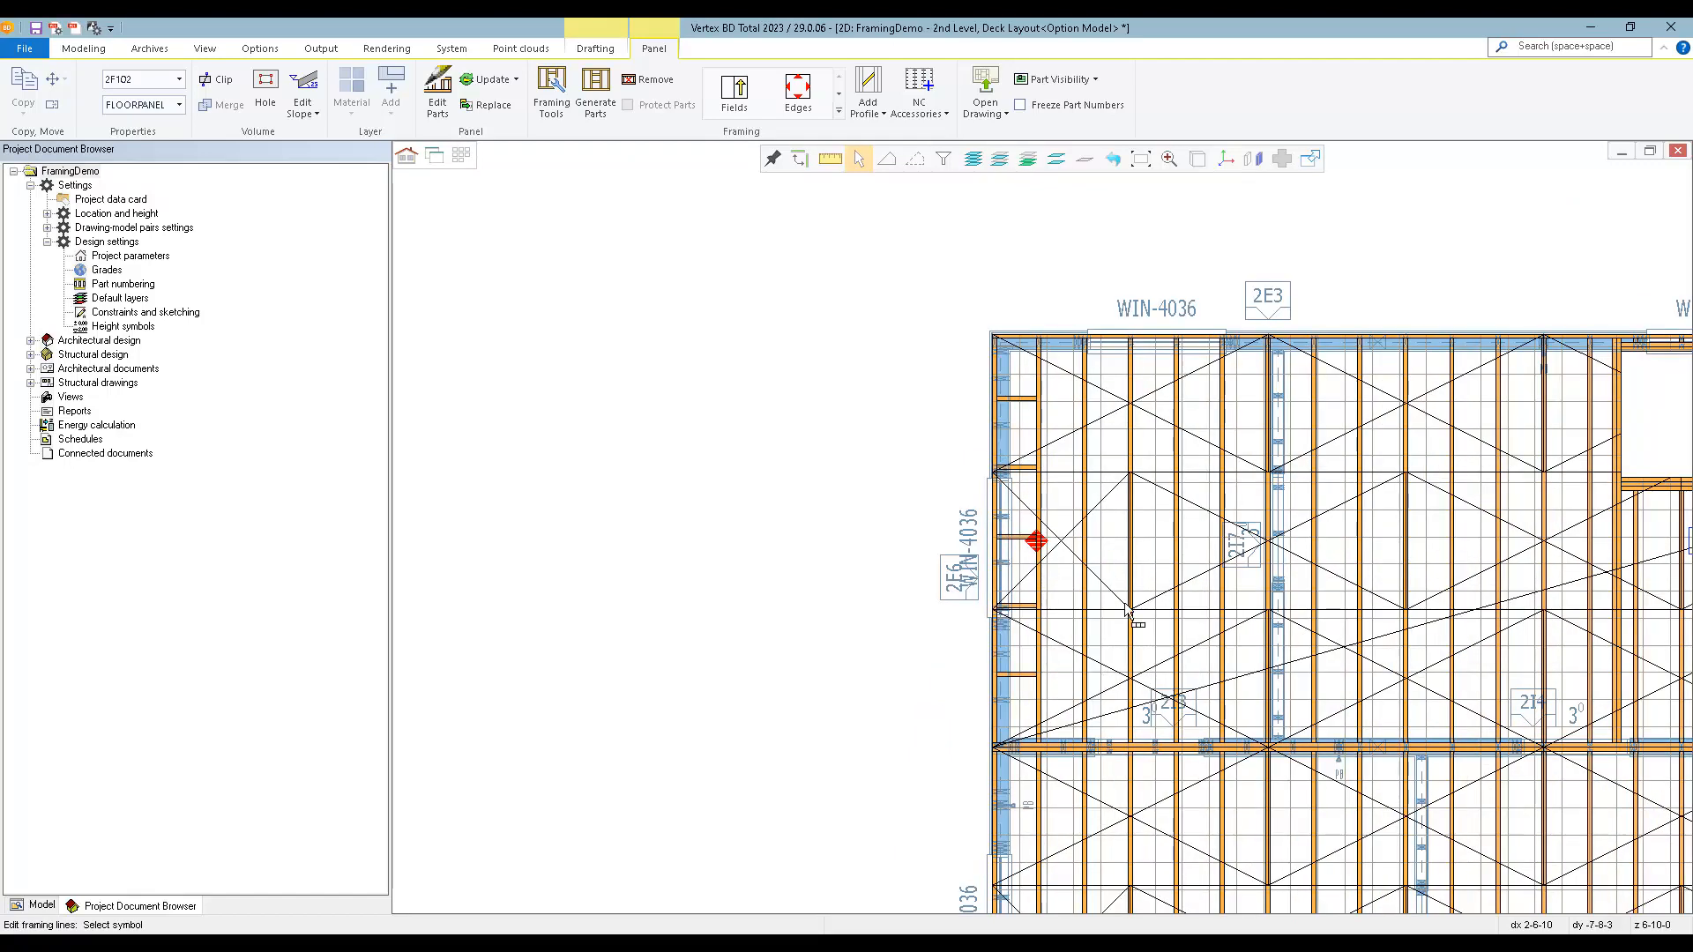
Add a cut line across the full length of floor panel 2F101 along the sheathing joint, from exterior wall 2E7 to exterior wall 2E4.
{"action": "scroll", "coordinate": [1133, 617], "scroll_direction": "down", "scroll_amount": 3}
{"action": "scroll", "coordinate": [1243, 662], "scroll_direction": "up", "scroll_amount": 5}
{"action": "left_click", "coordinate": [1091, 554]}
{"action": "left_click", "coordinate": [1084, 540]}
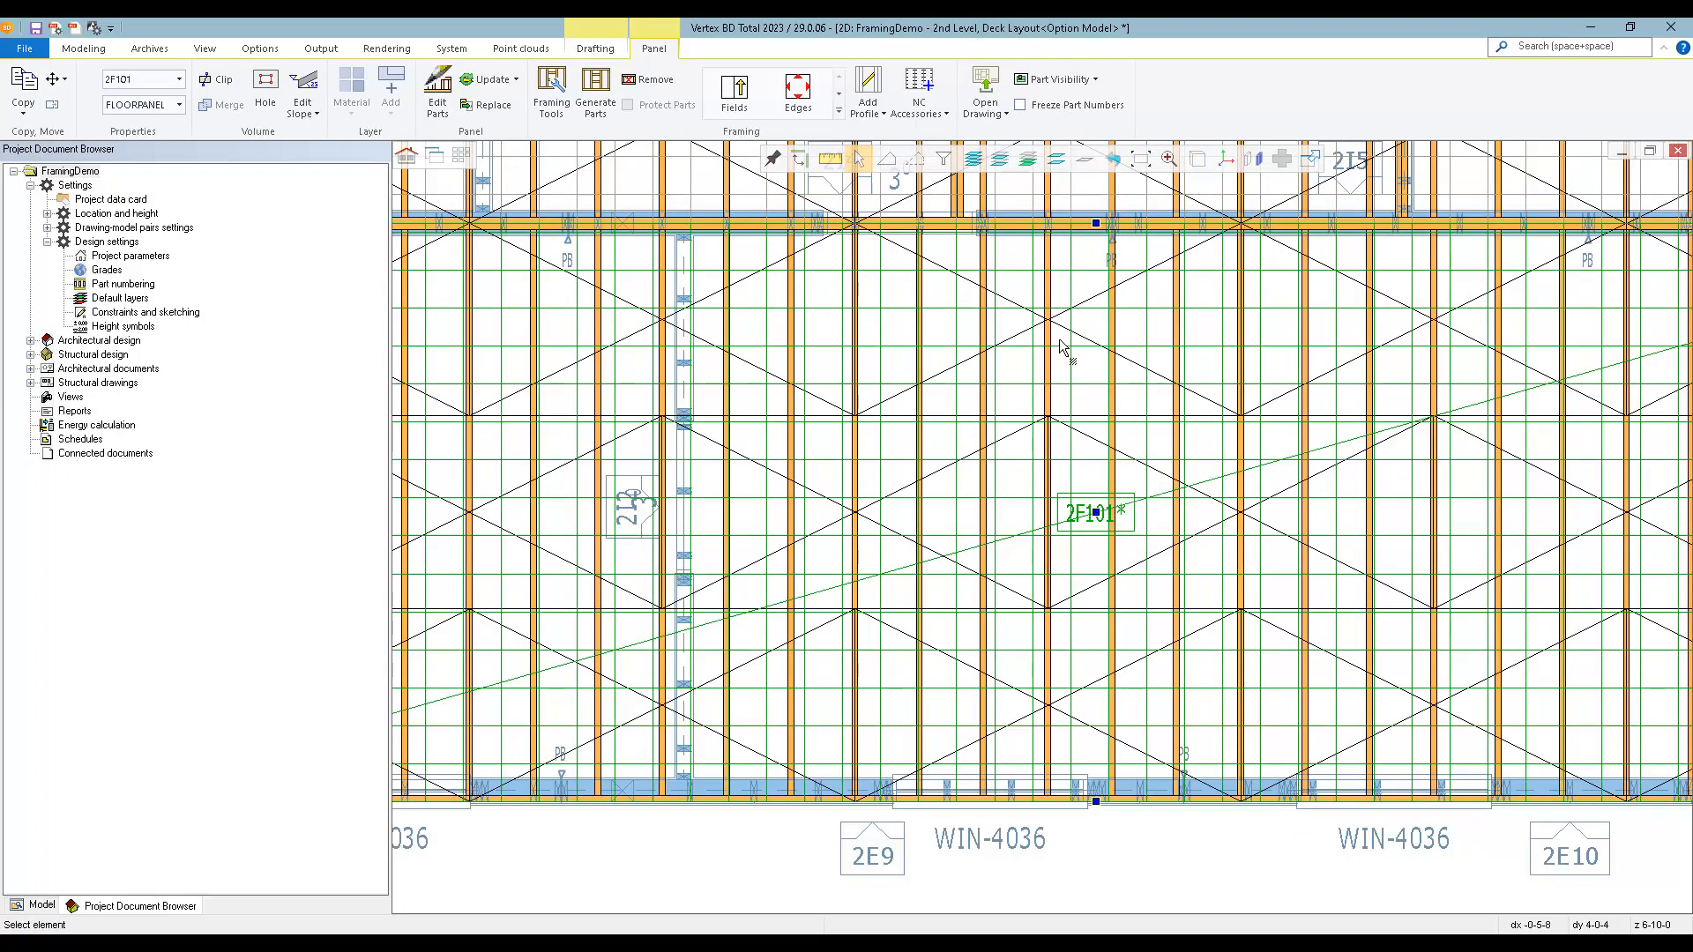
{"action": "left_click", "coordinate": [838, 110]}
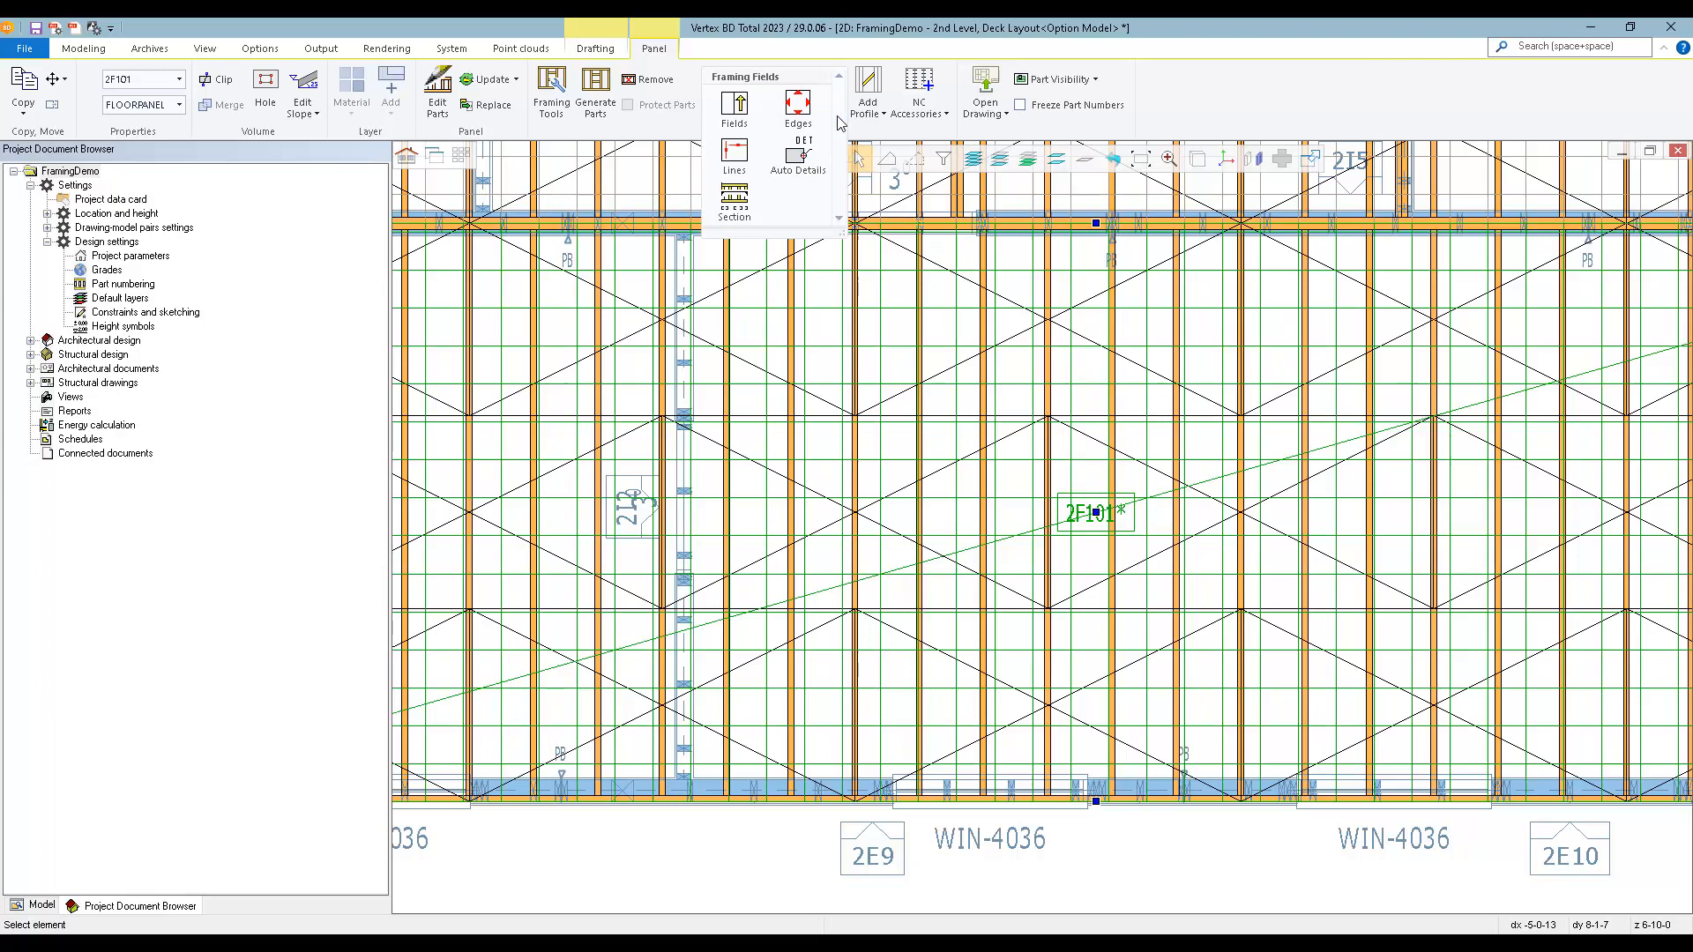
{"action": "left_click", "coordinate": [734, 157]}
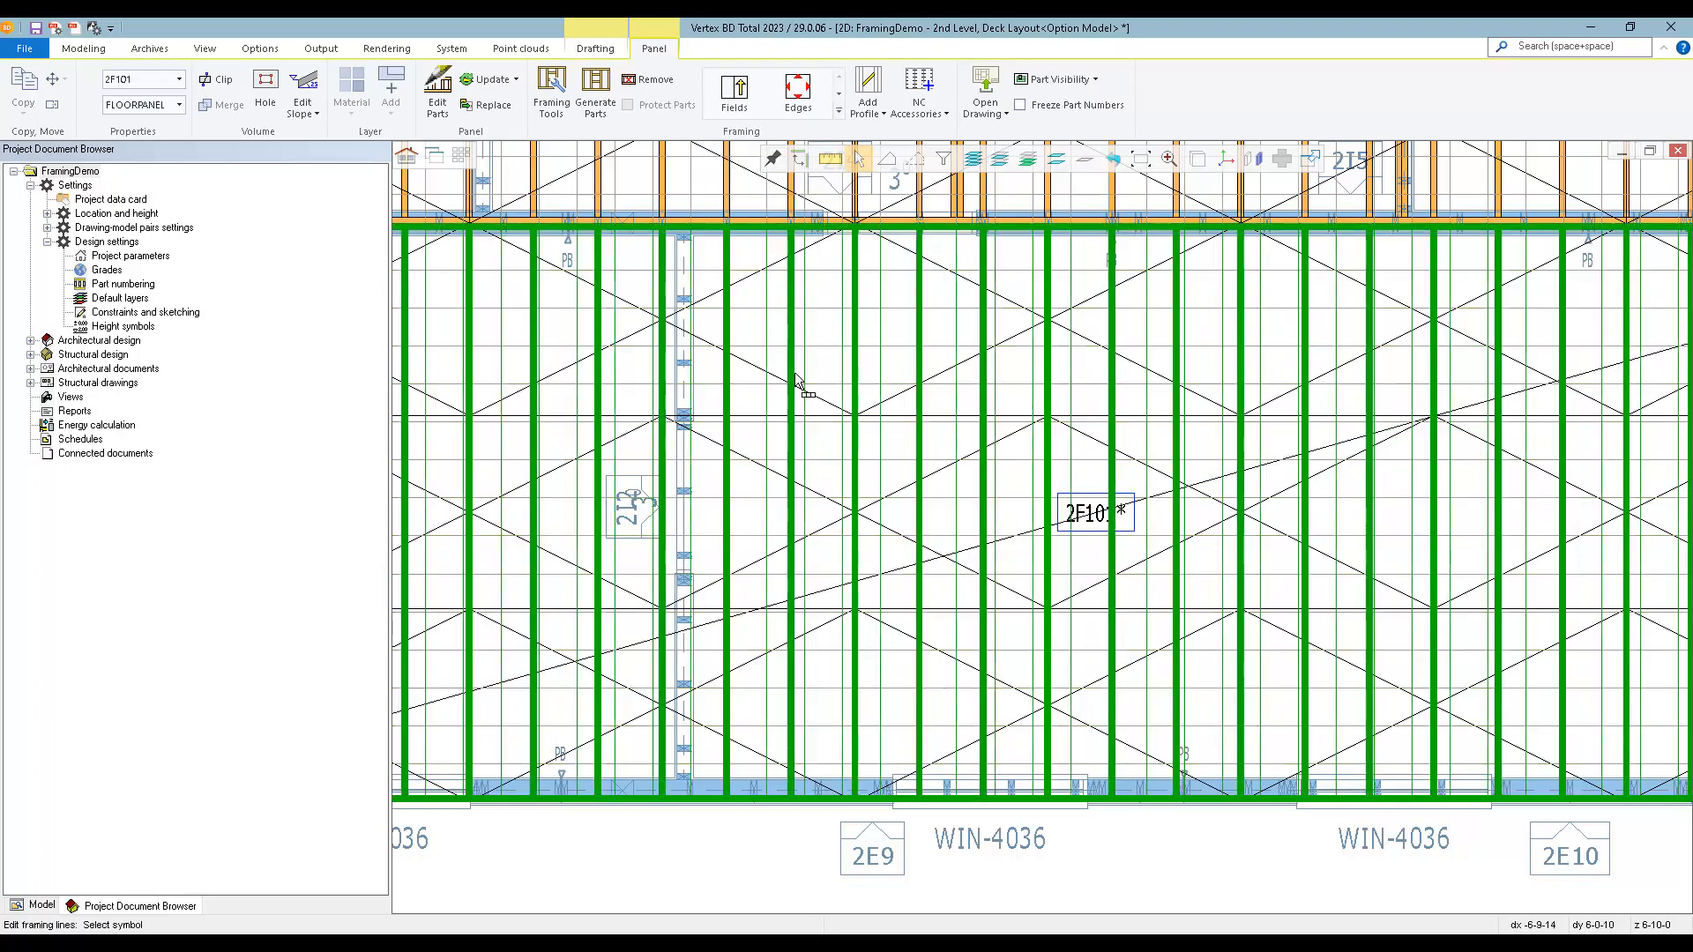
{"action": "right_click", "coordinate": [864, 528]}
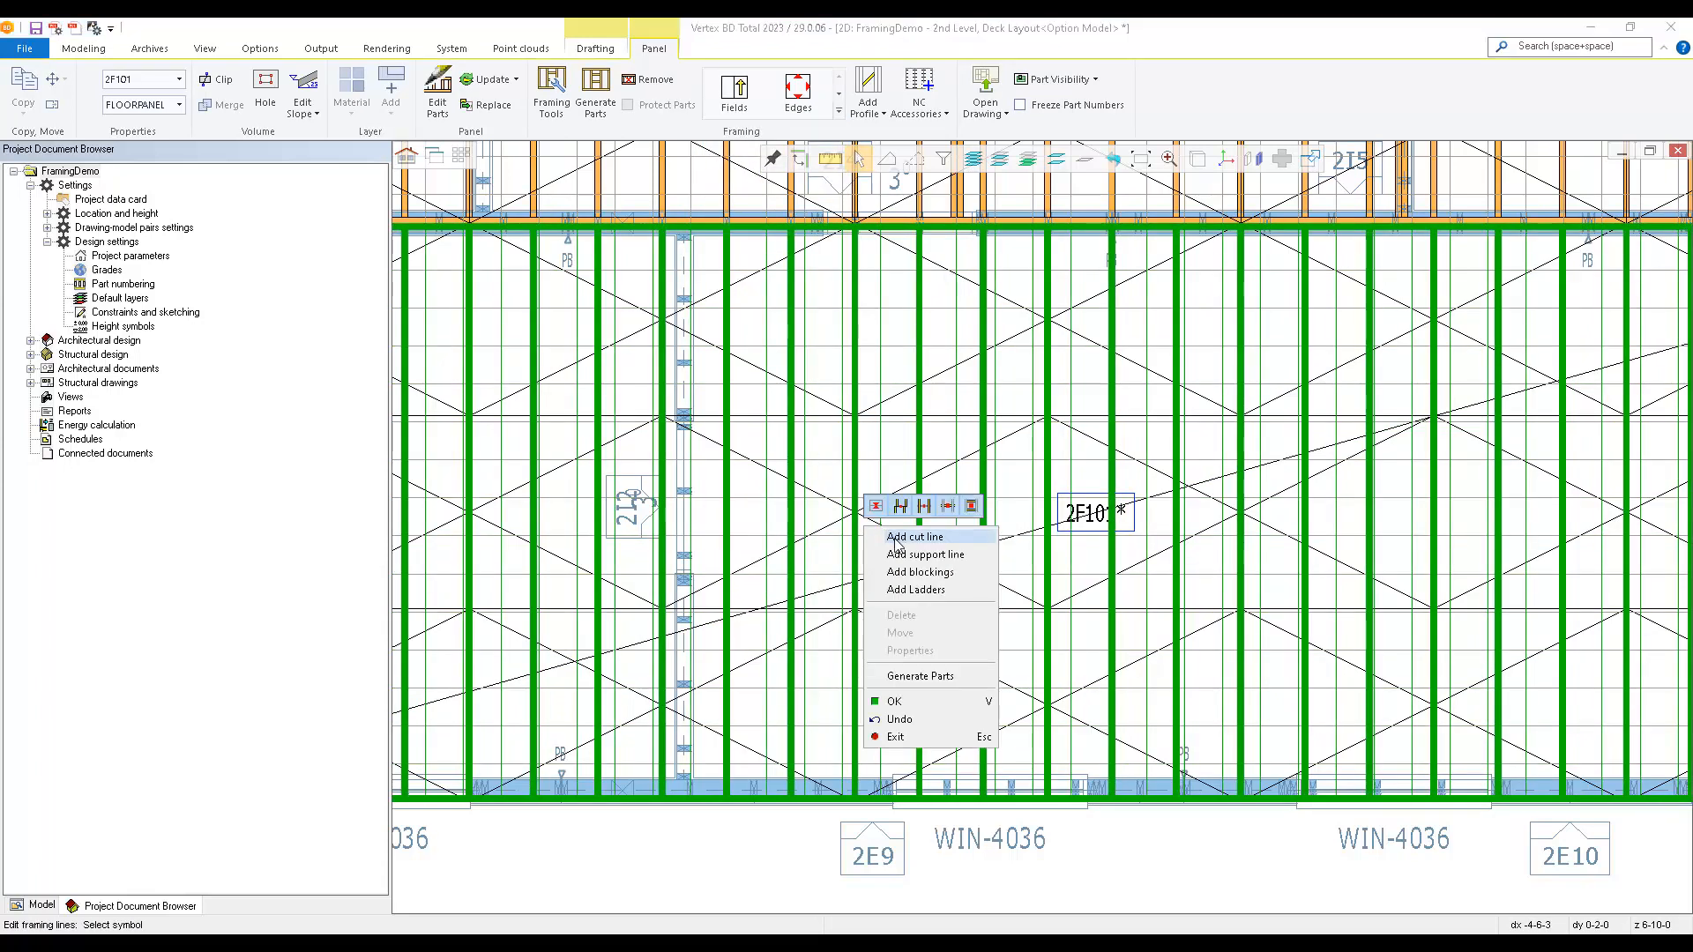
{"action": "left_click", "coordinate": [898, 538]}
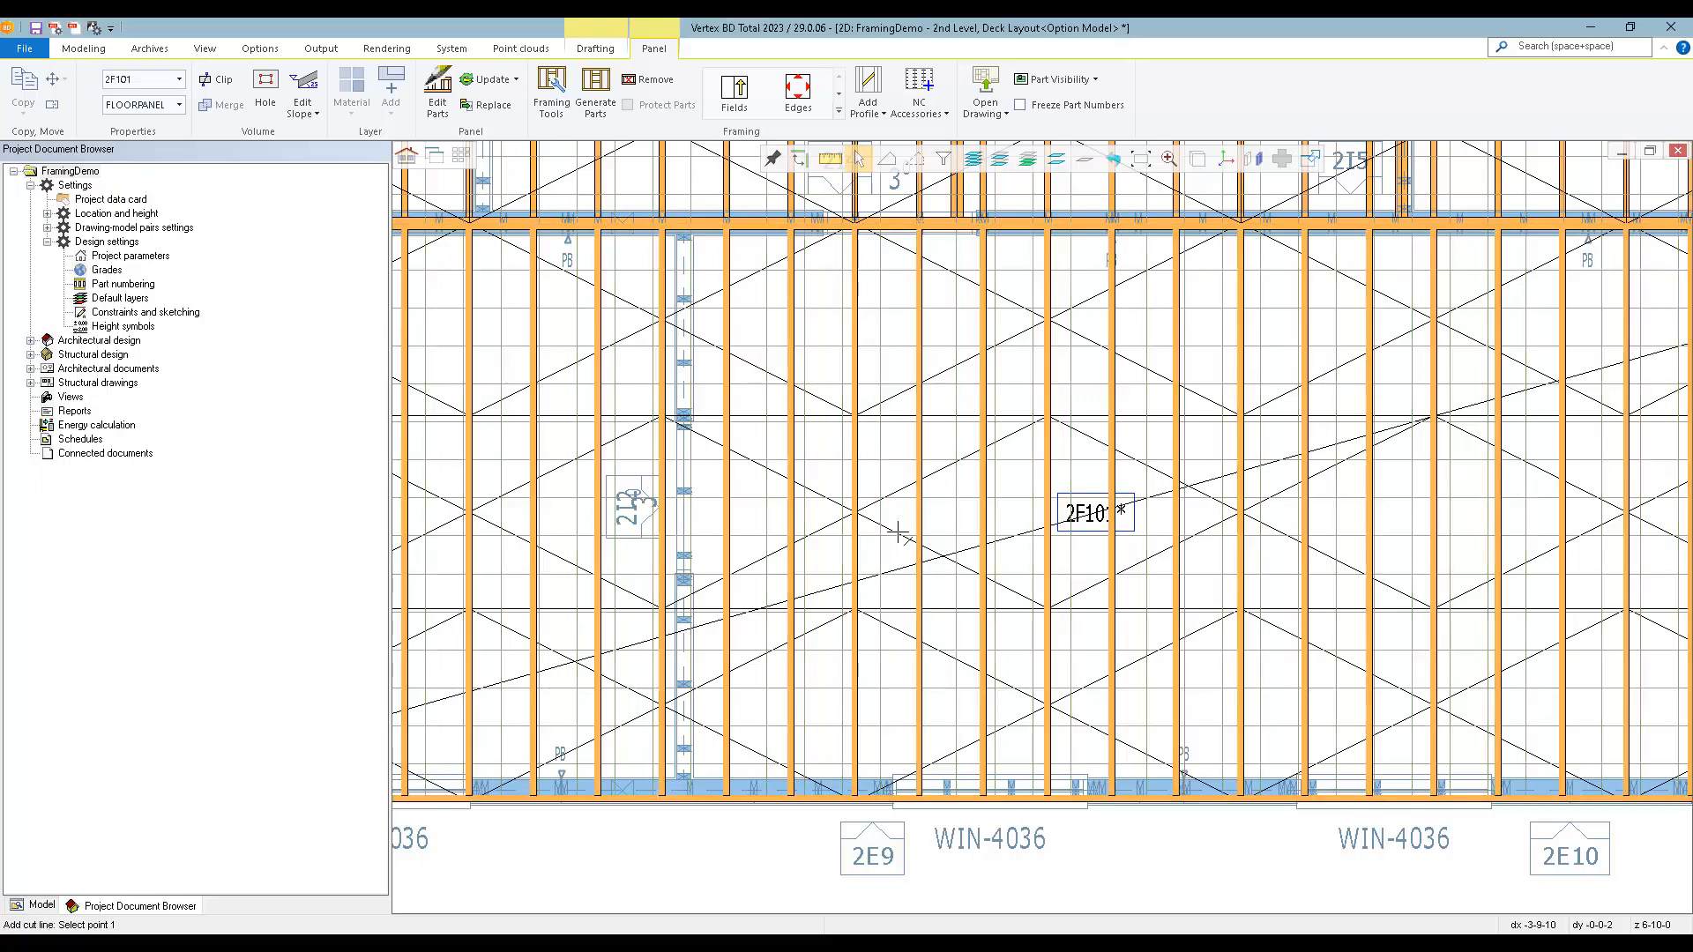
{"action": "scroll", "coordinate": [841, 549], "scroll_direction": "down", "scroll_amount": 3}
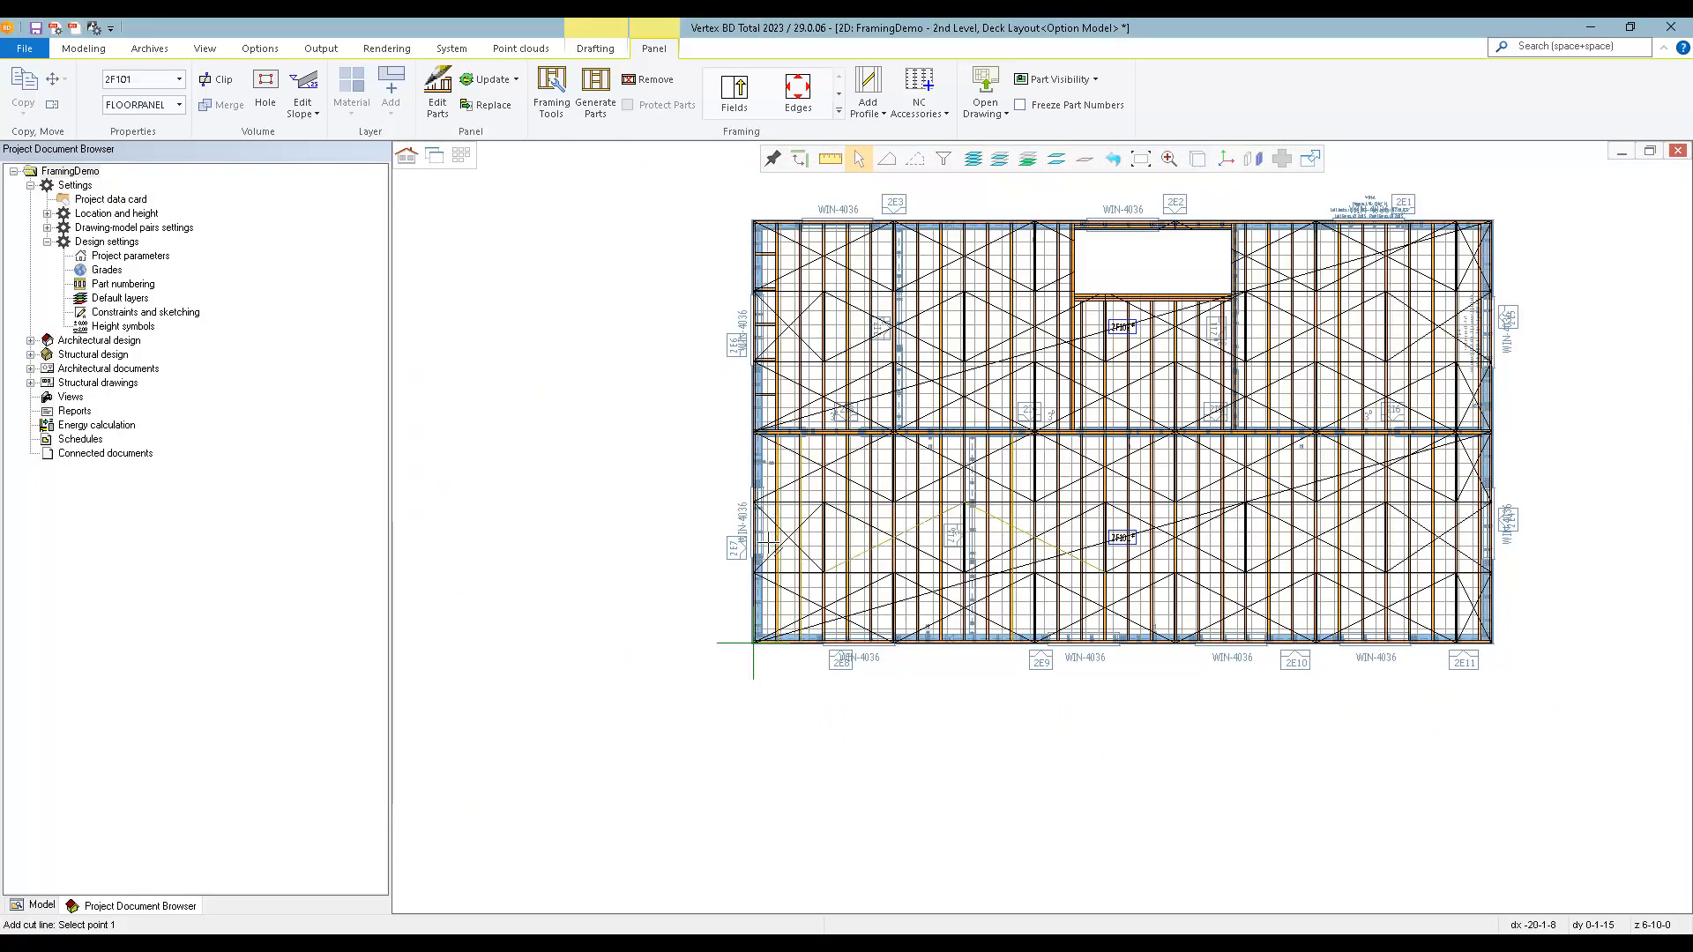
{"action": "scroll", "coordinate": [596, 544], "scroll_direction": "up", "scroll_amount": 3}
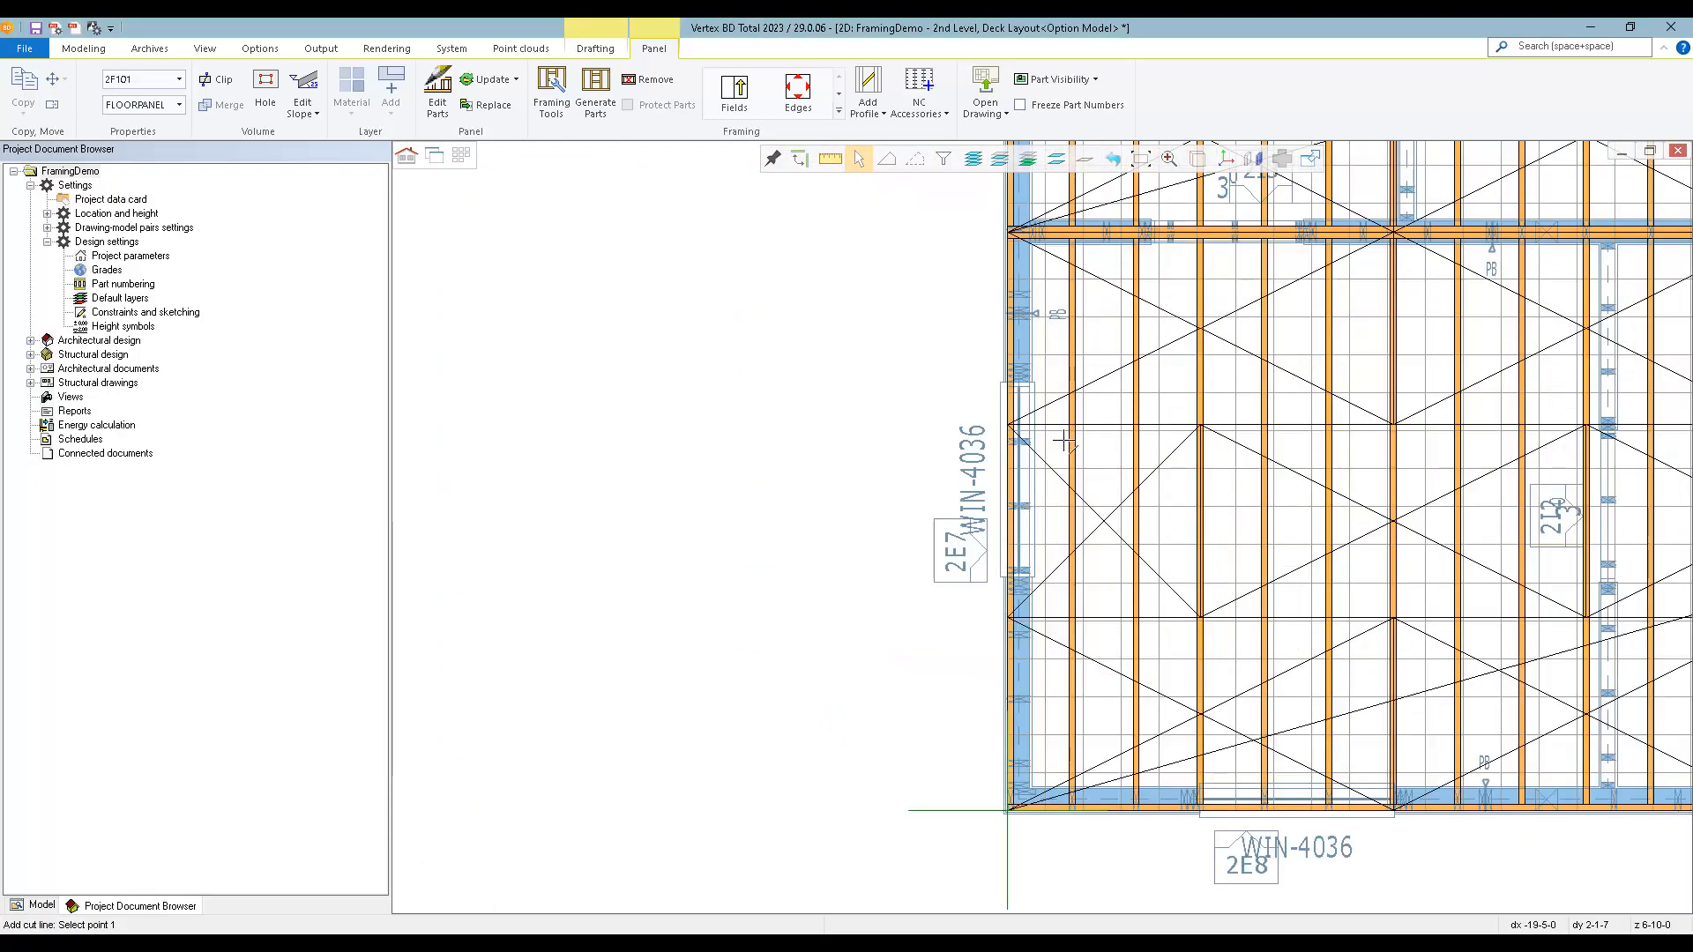
{"action": "scroll", "coordinate": [1071, 424], "scroll_direction": "up", "scroll_amount": 2}
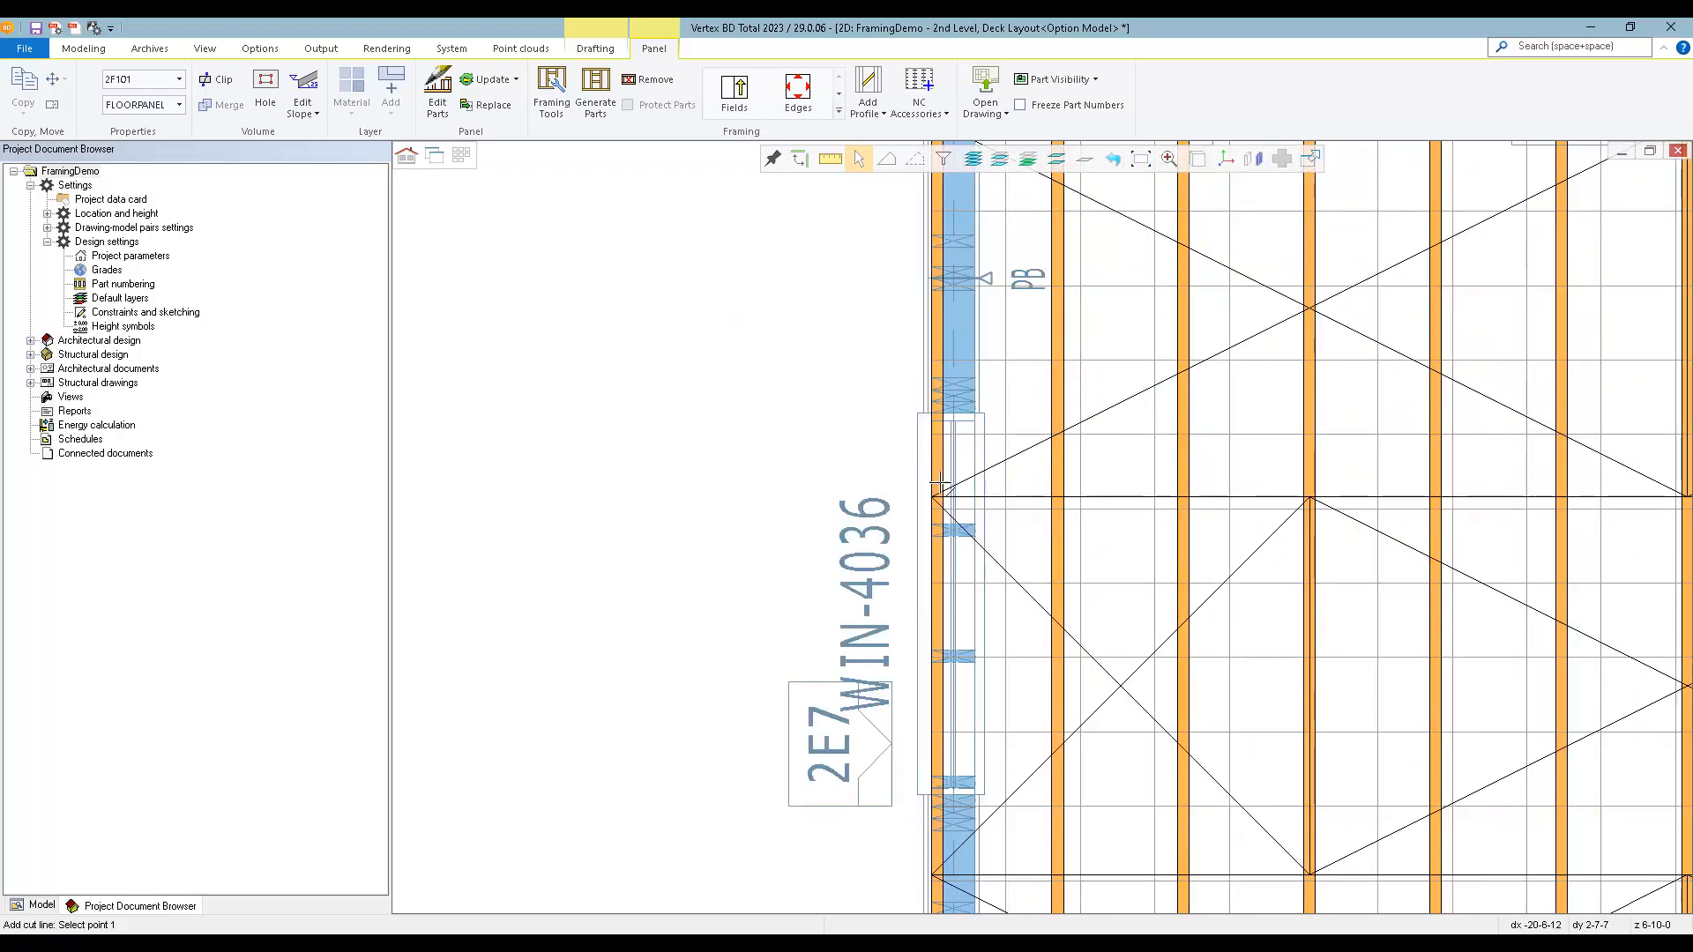
{"action": "left_click", "coordinate": [941, 500]}
{"action": "scroll", "coordinate": [941, 500], "scroll_direction": "down", "scroll_amount": 4}
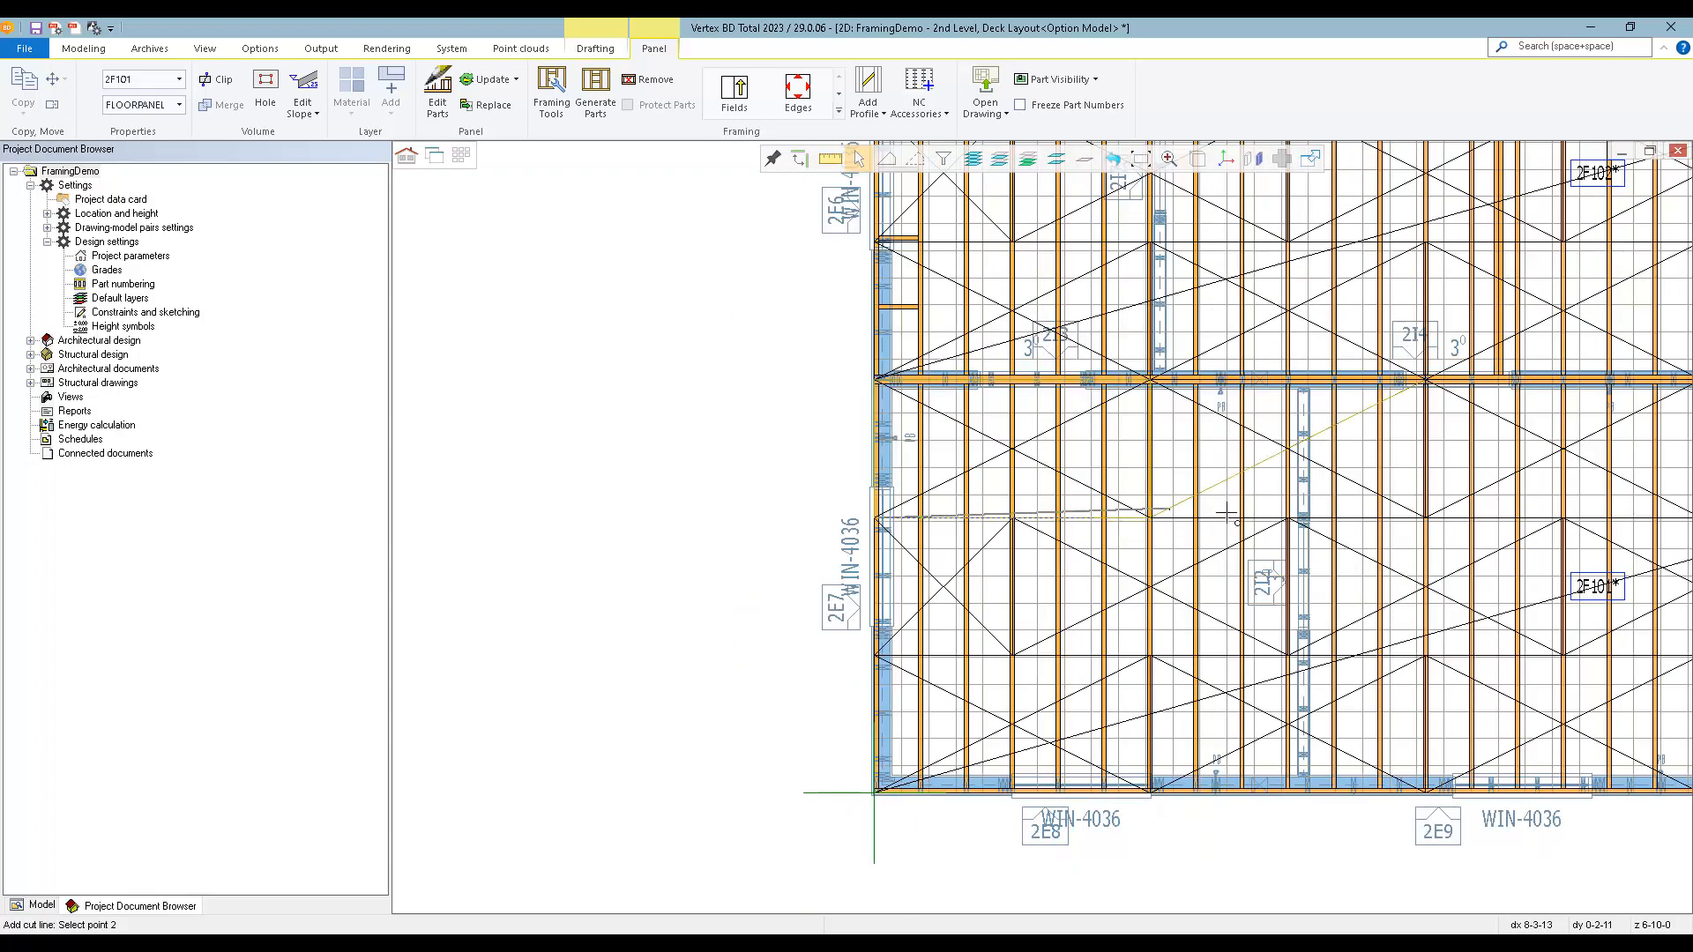
{"action": "scroll", "coordinate": [1483, 536], "scroll_direction": "up", "scroll_amount": 4}
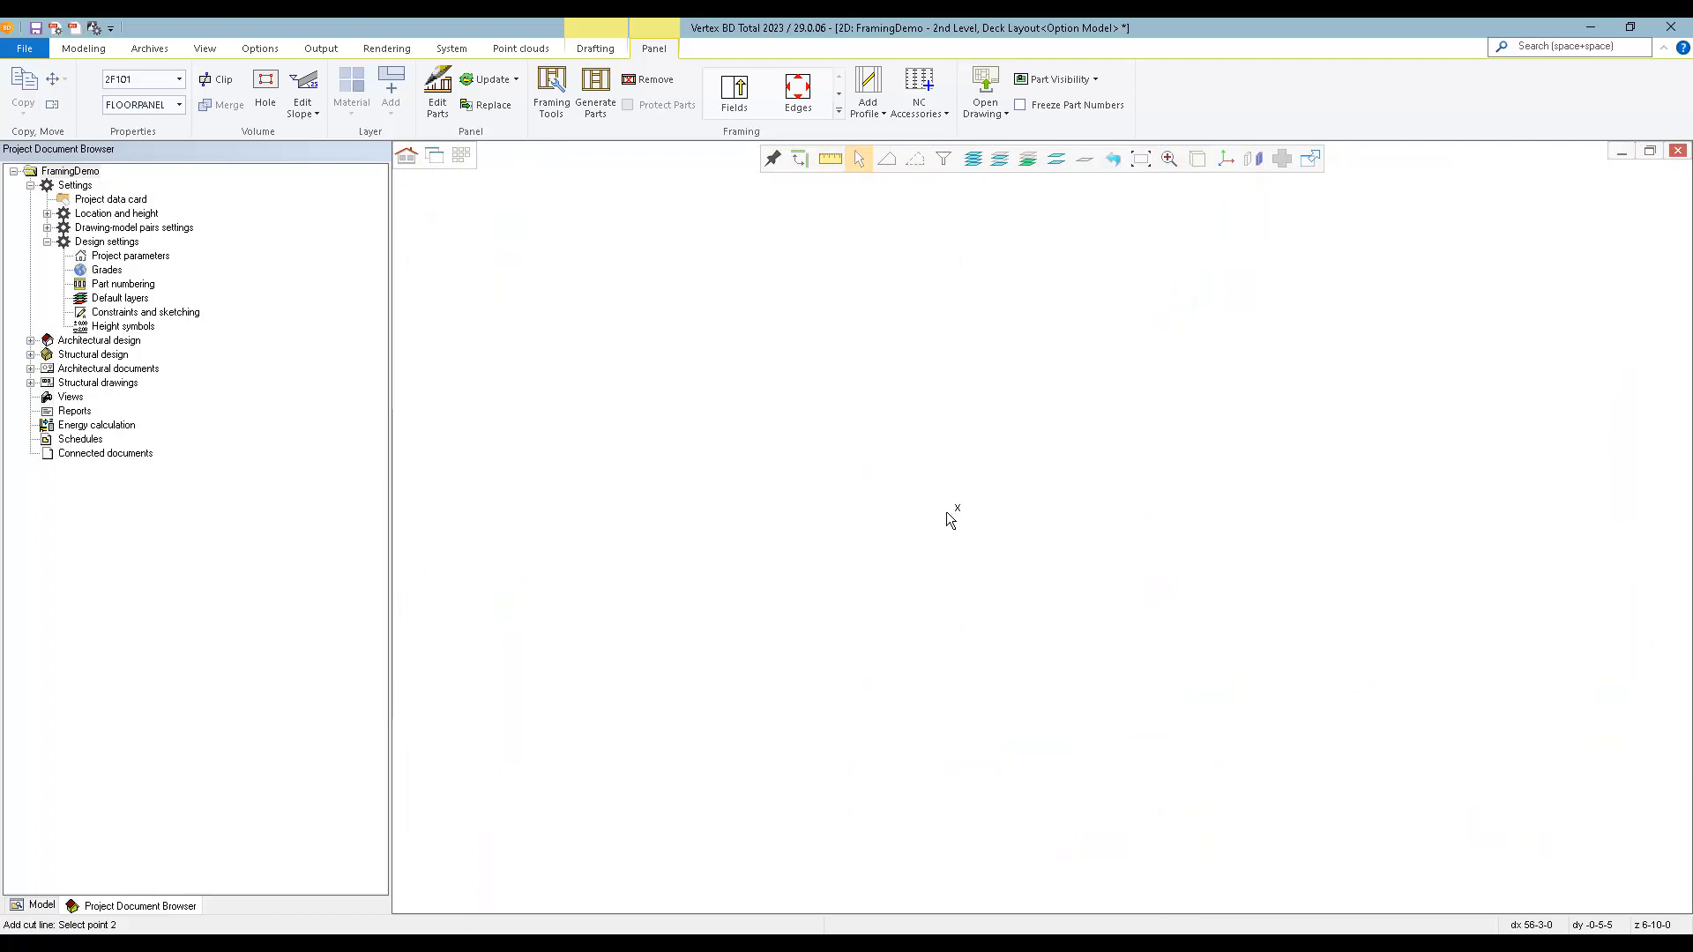
{"action": "scroll", "coordinate": [963, 515], "scroll_direction": "down", "scroll_amount": 3}
{"action": "scroll", "coordinate": [785, 524], "scroll_direction": "up", "scroll_amount": 2}
{"action": "scroll", "coordinate": [1041, 526], "scroll_direction": "up", "scroll_amount": 3}
{"action": "left_click", "coordinate": [1061, 526]}
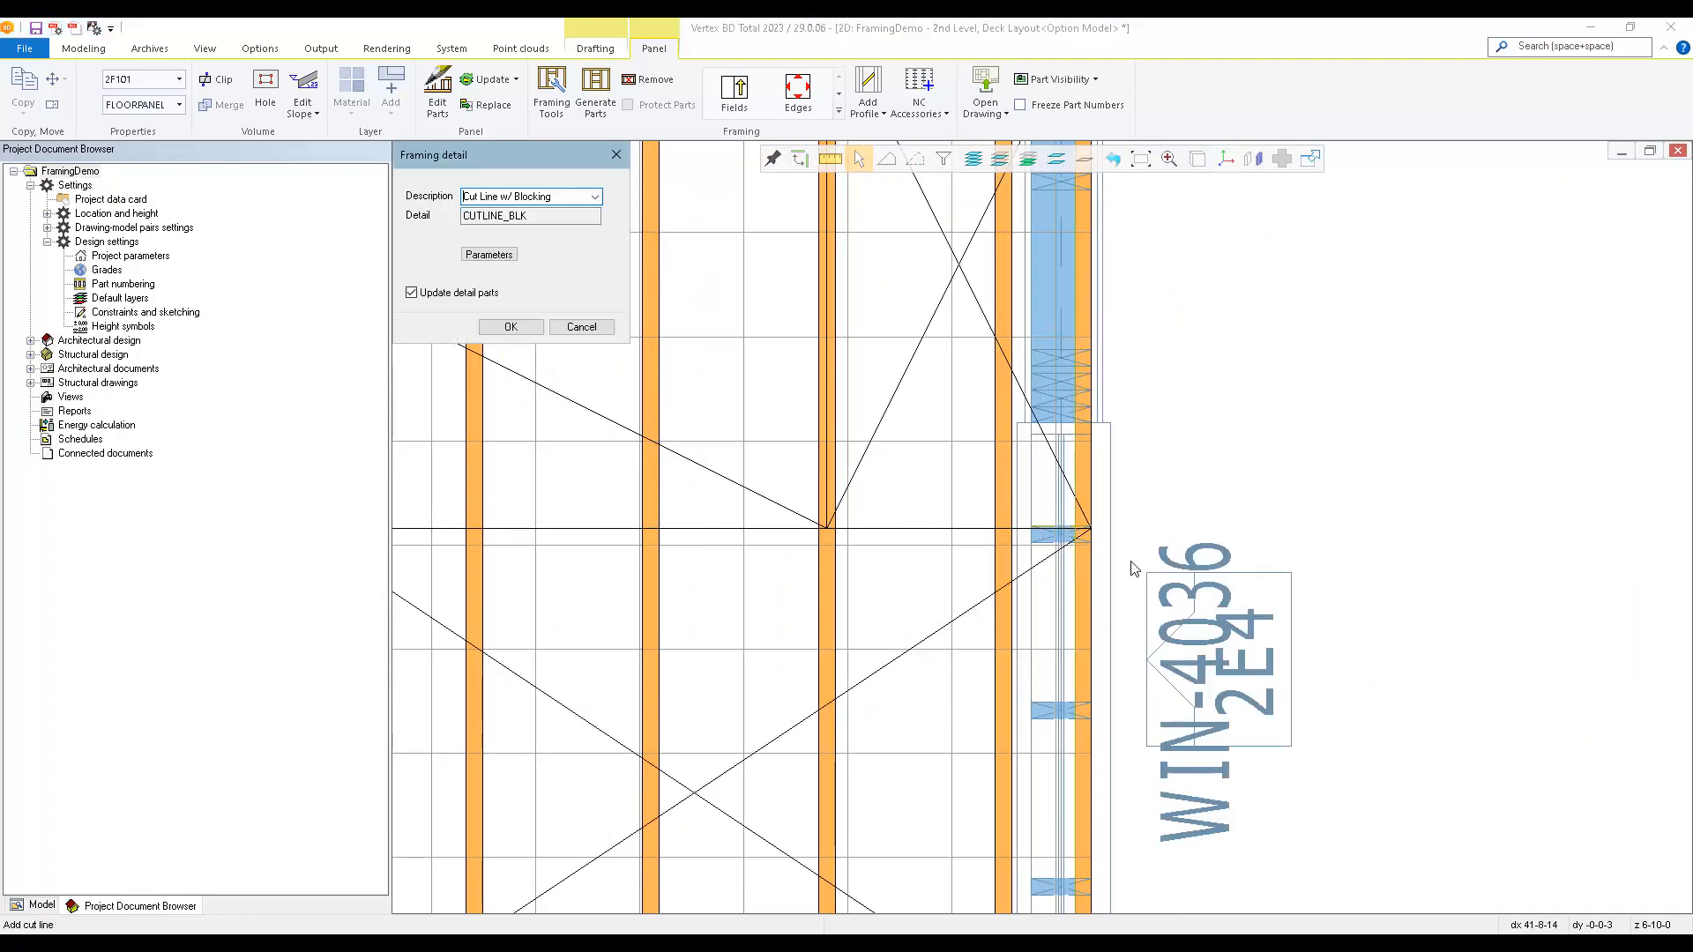
Assign the detail Cut Line w/(3) Selectable Flush Beams to the cut line, using 2x10 SPF #2 lumber pieces.
{"action": "left_click", "coordinate": [596, 196]}
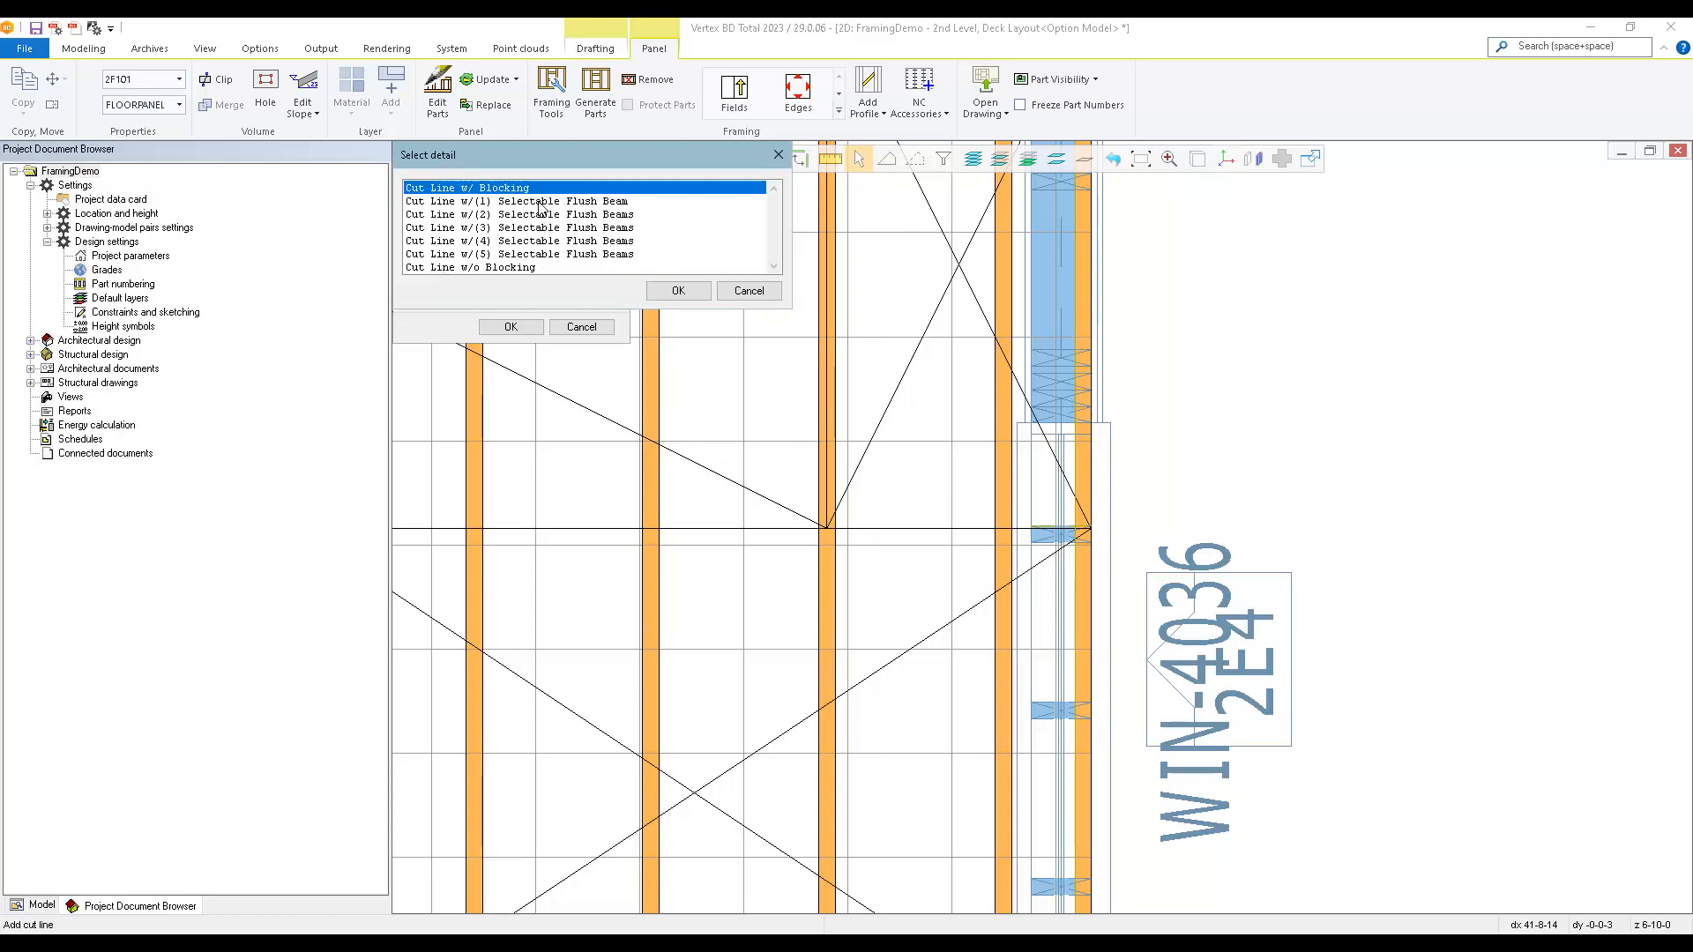
{"action": "double_click", "coordinate": [593, 228]}
{"action": "left_click", "coordinate": [489, 254]}
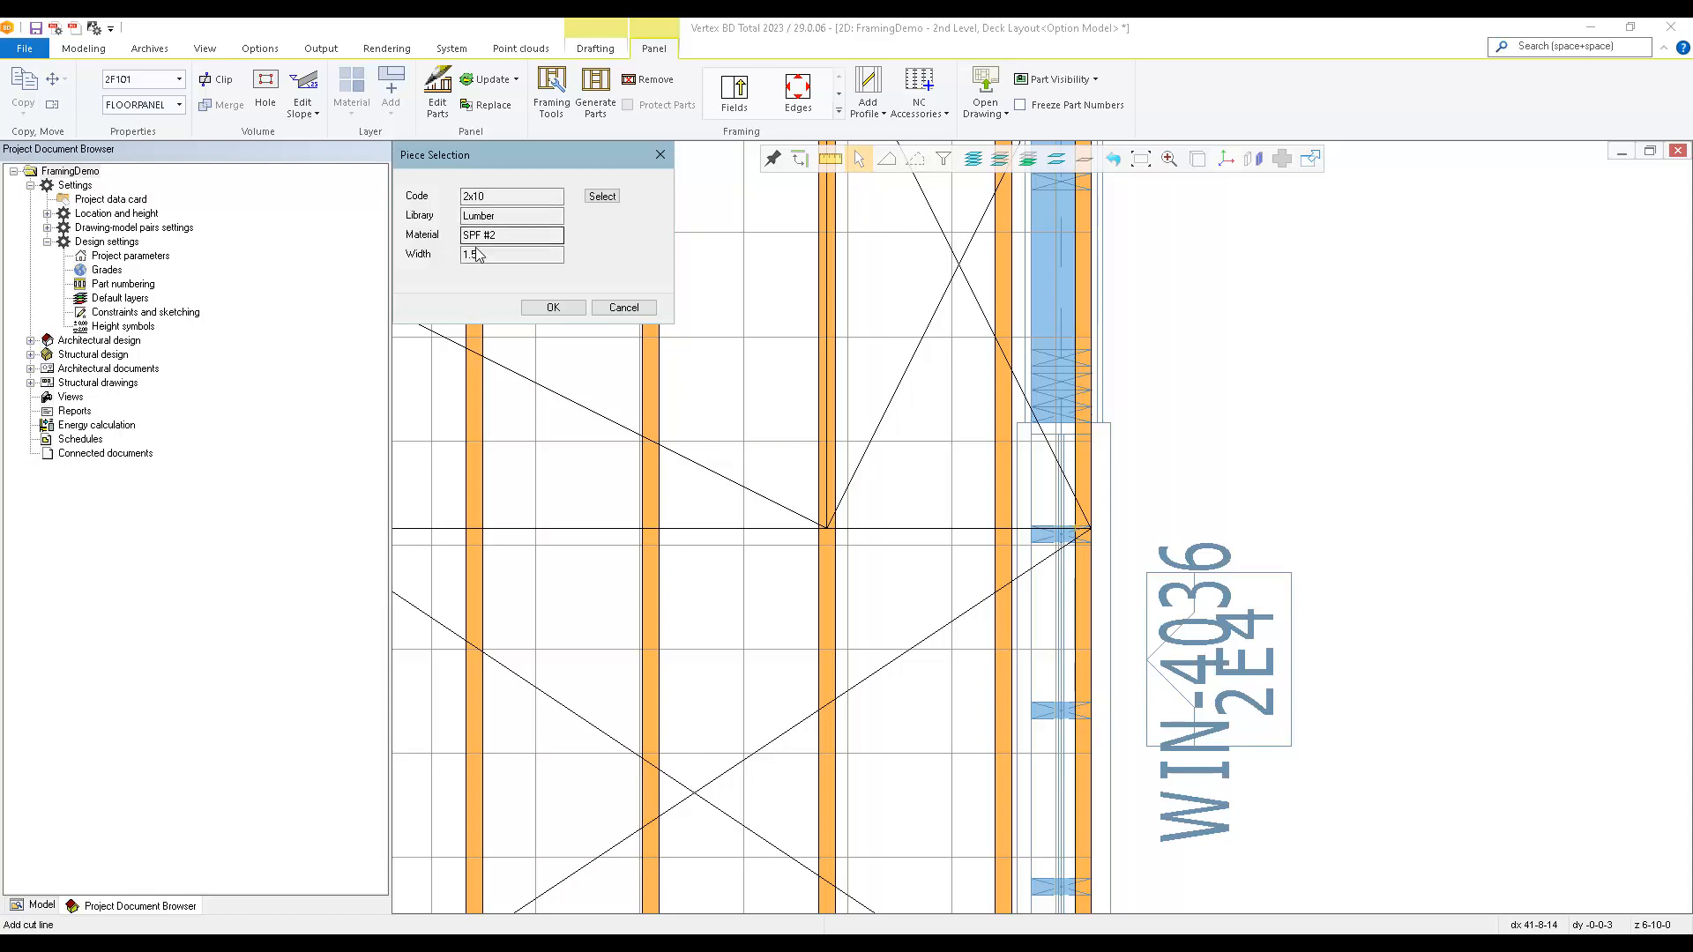
{"action": "left_click", "coordinate": [552, 308]}
{"action": "left_click", "coordinate": [507, 328]}
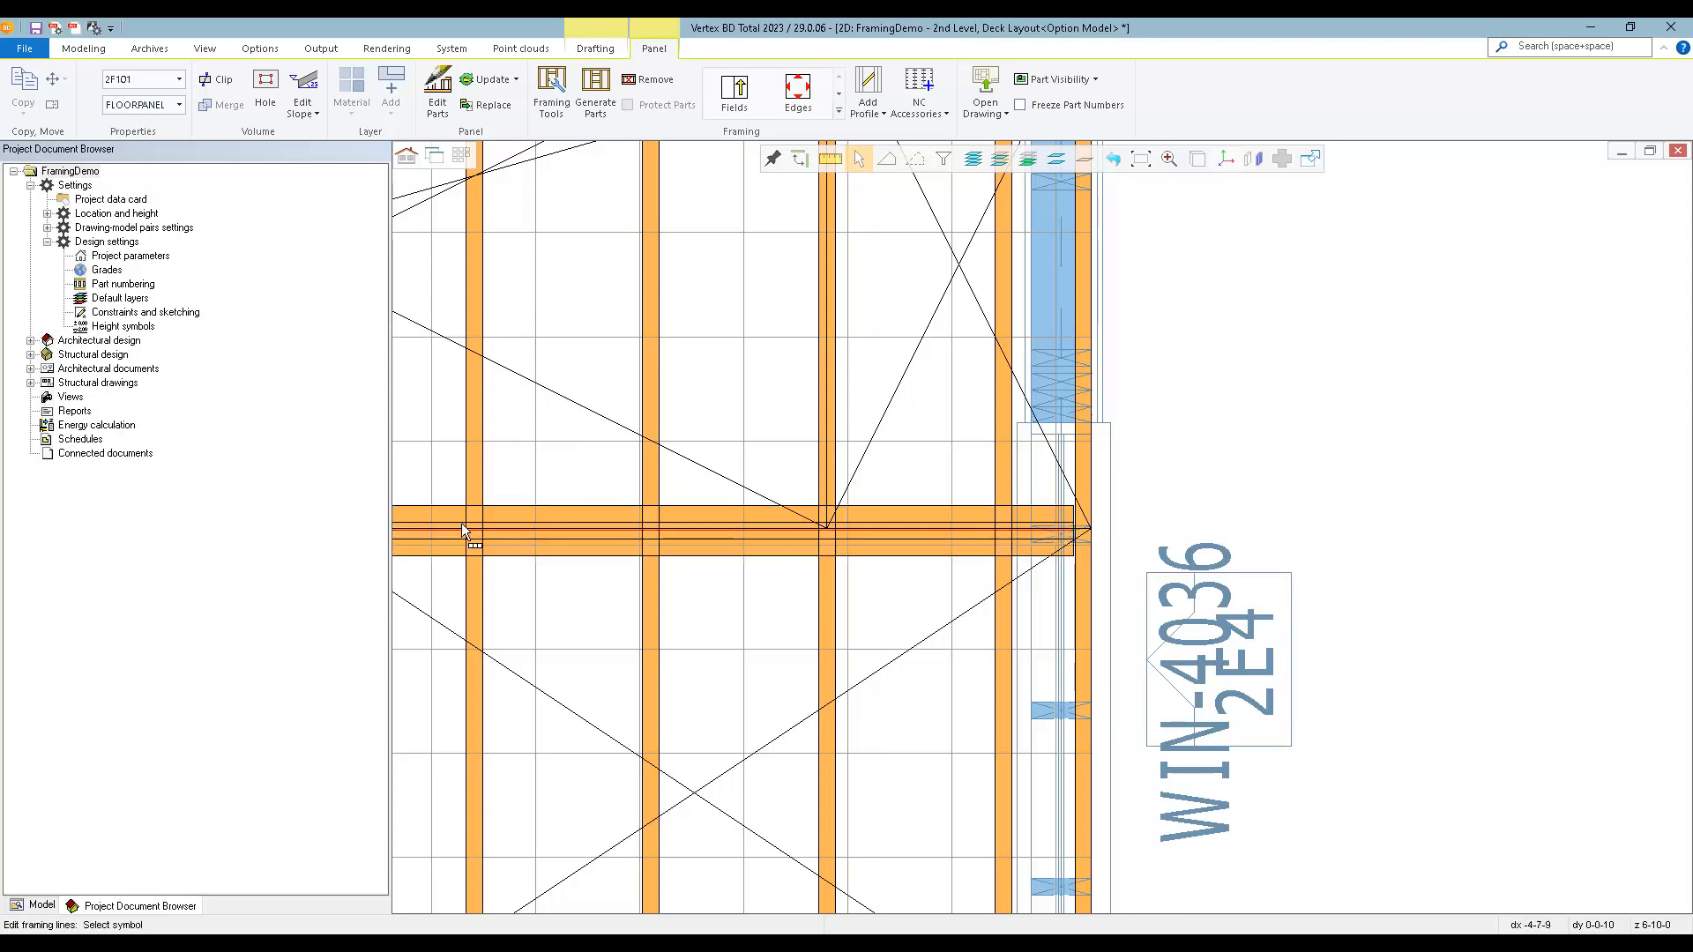
Generate the parts of floor panel 2F101 so its joists are cut at the triple flush beam.
{"action": "scroll", "coordinate": [462, 522], "scroll_direction": "down", "scroll_amount": 2}
{"action": "right_click", "coordinate": [895, 466]}
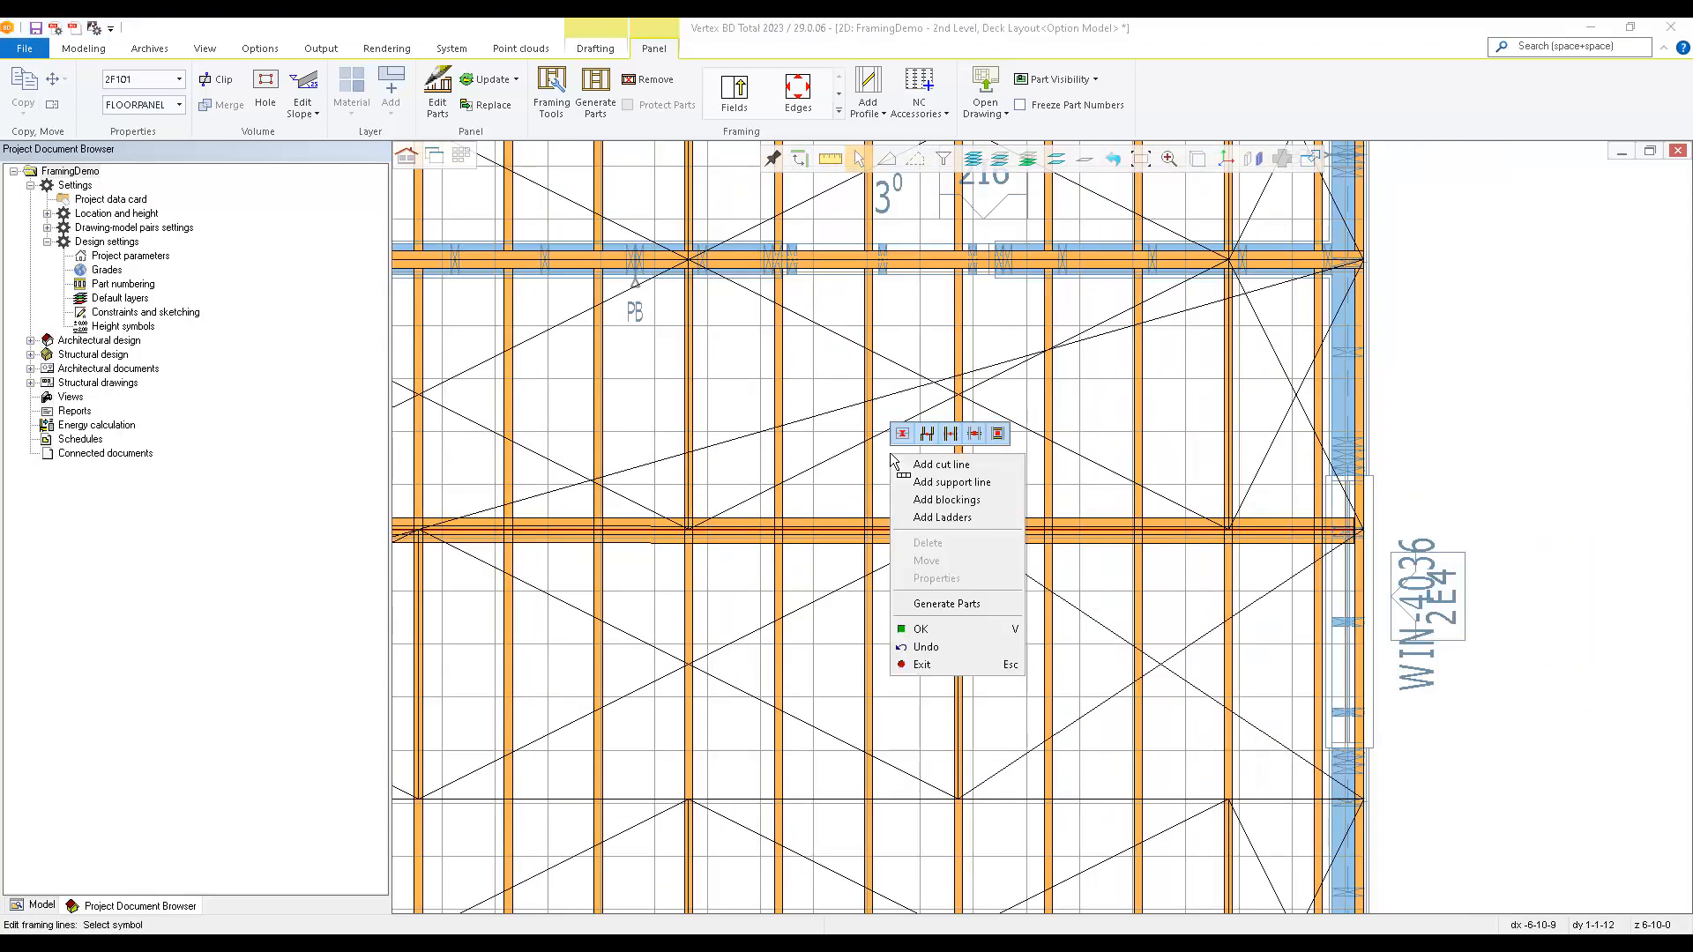
{"action": "left_click", "coordinate": [958, 605]}
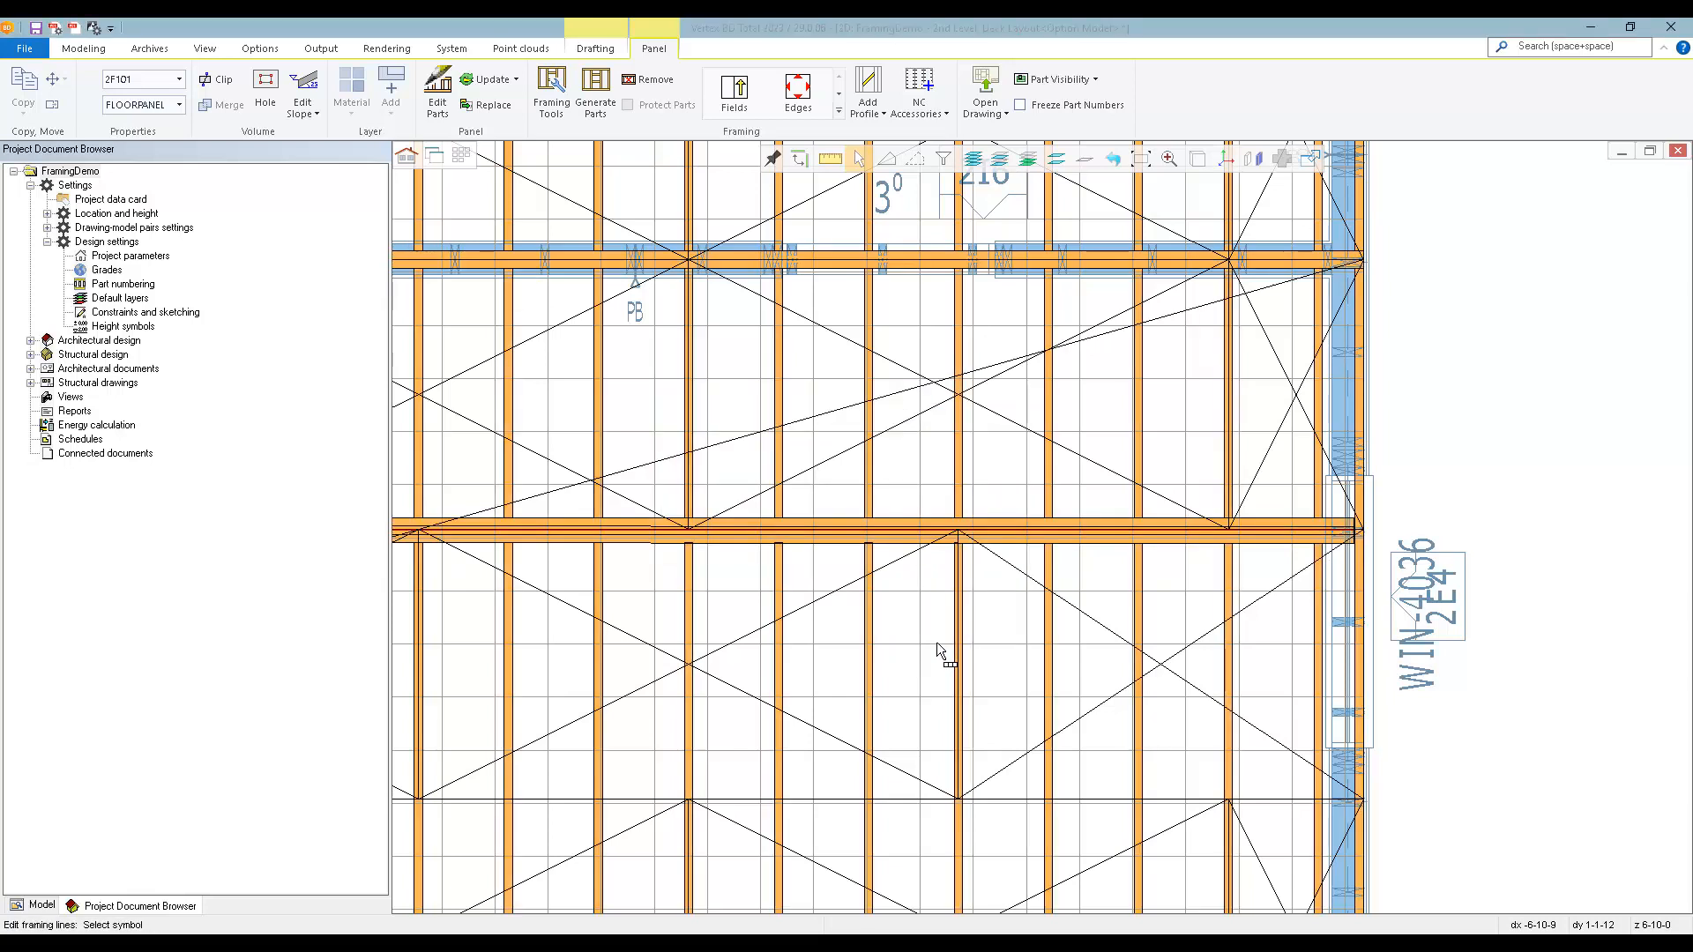
{"action": "scroll", "coordinate": [770, 594], "scroll_direction": "down", "scroll_amount": 1}
{"action": "scroll", "coordinate": [861, 492], "scroll_direction": "up", "scroll_amount": 2}
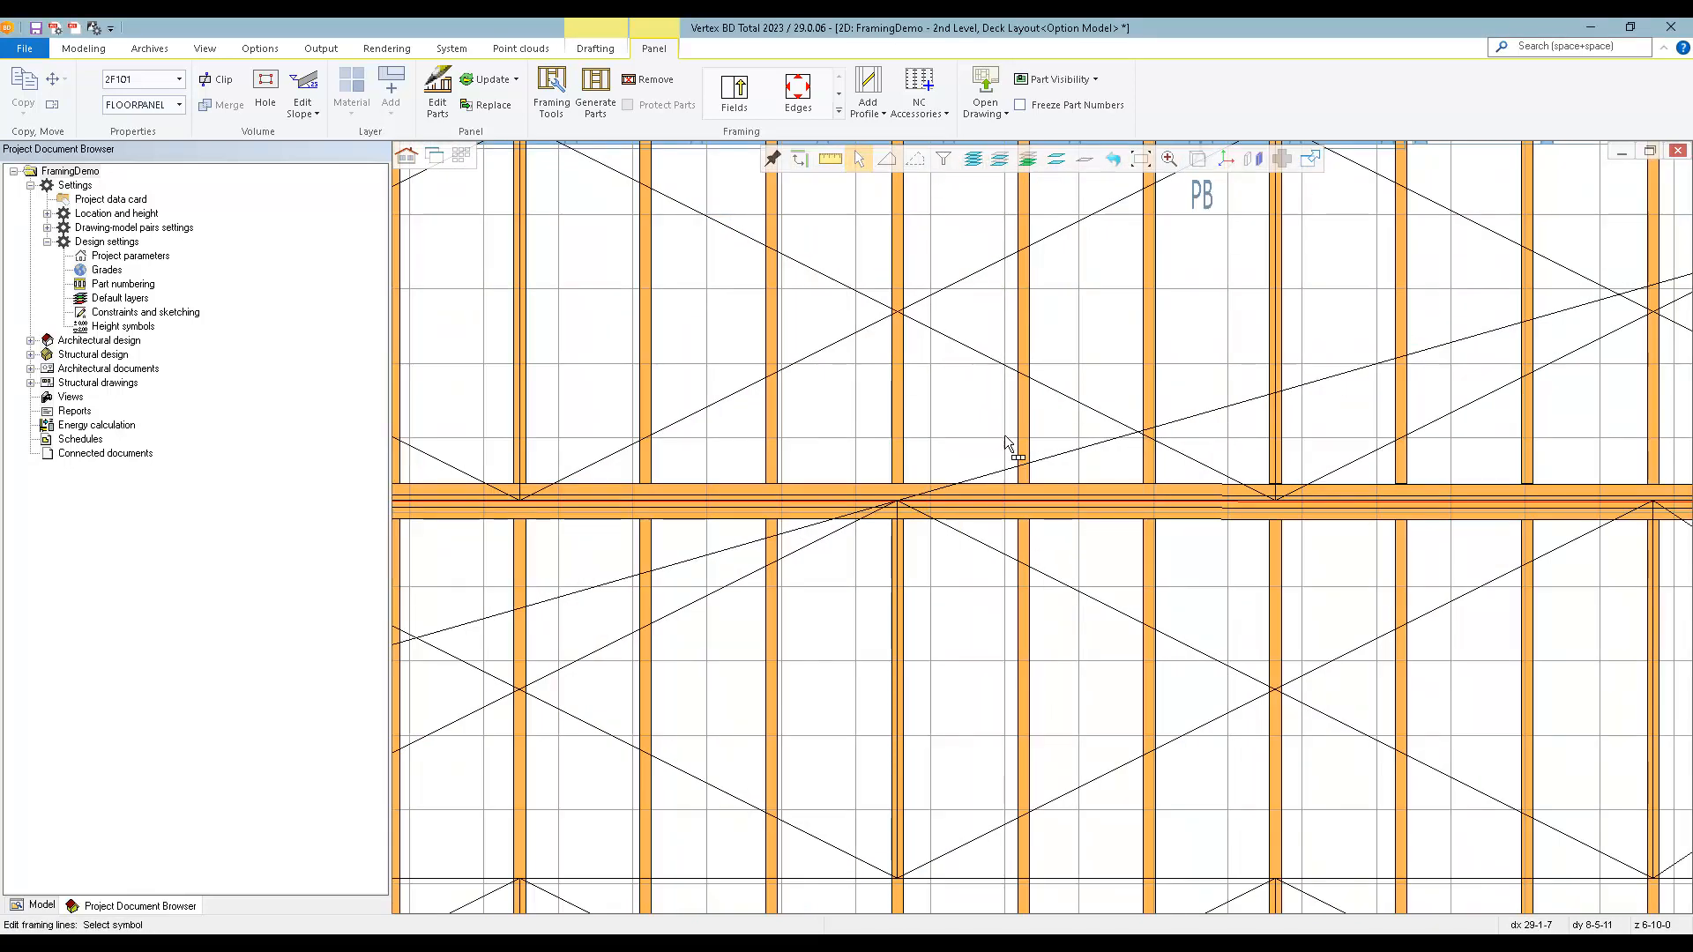
{"action": "scroll", "coordinate": [653, 593], "scroll_direction": "down", "scroll_amount": 2}
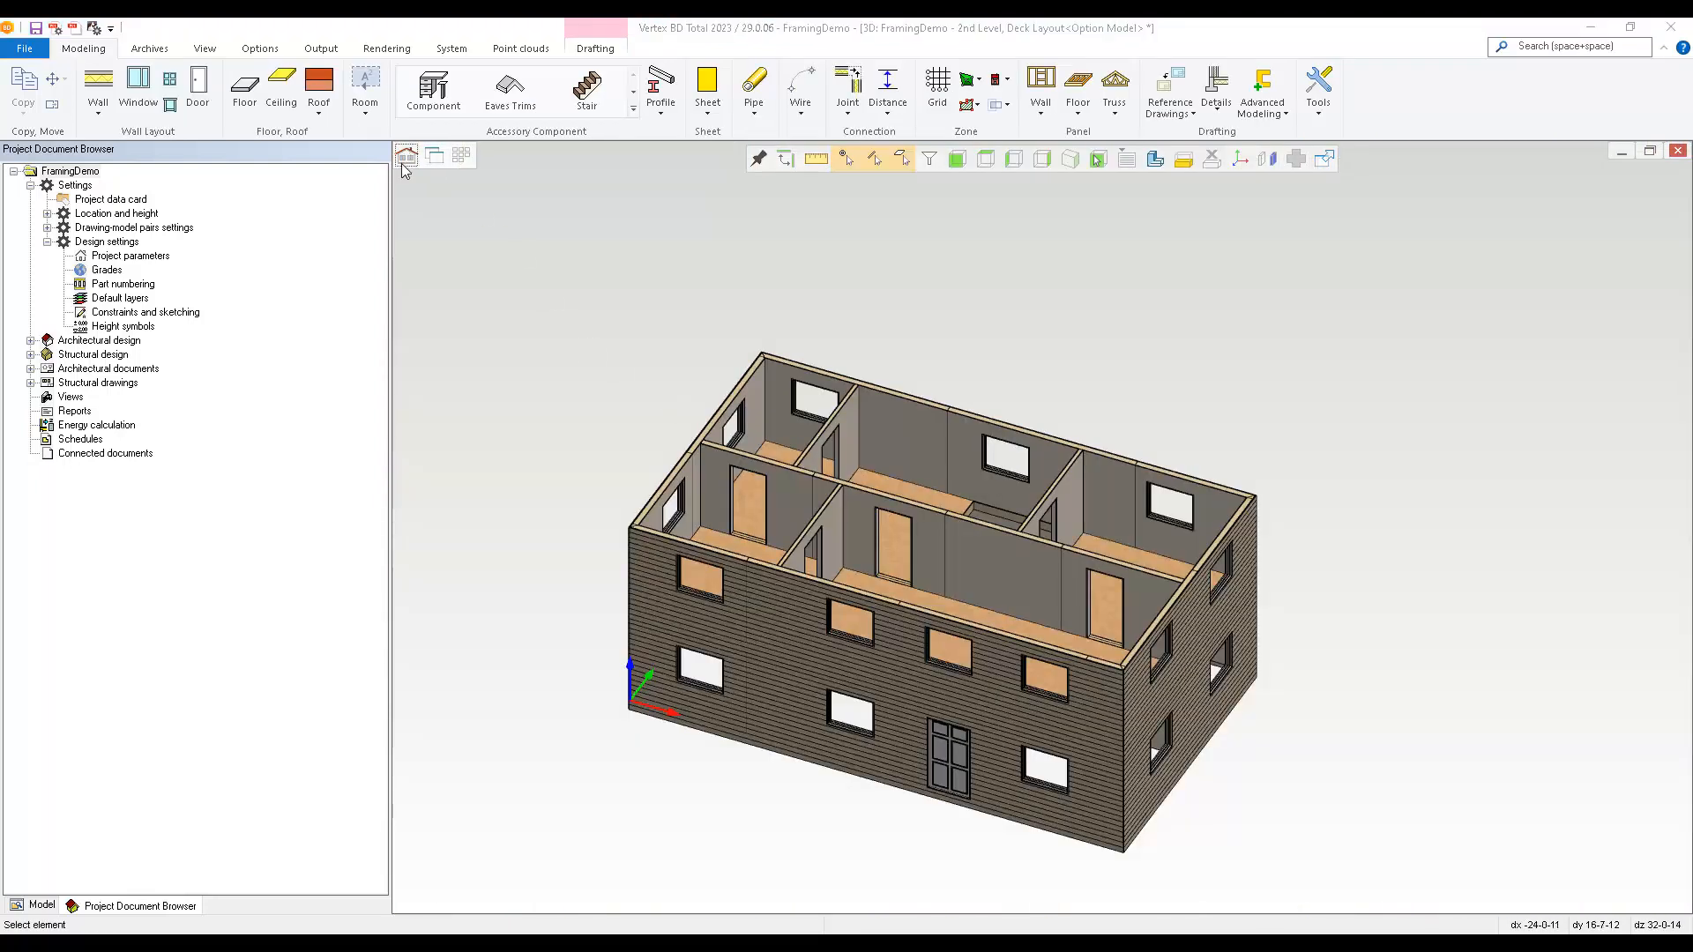
Create panel drawings for floor panels 2F101 and 2F102 using the Floor Panel - 8x11 template.
{"action": "middle_click_drag", "start_coordinate": [1151, 648], "coordinate": [1261, 509]}
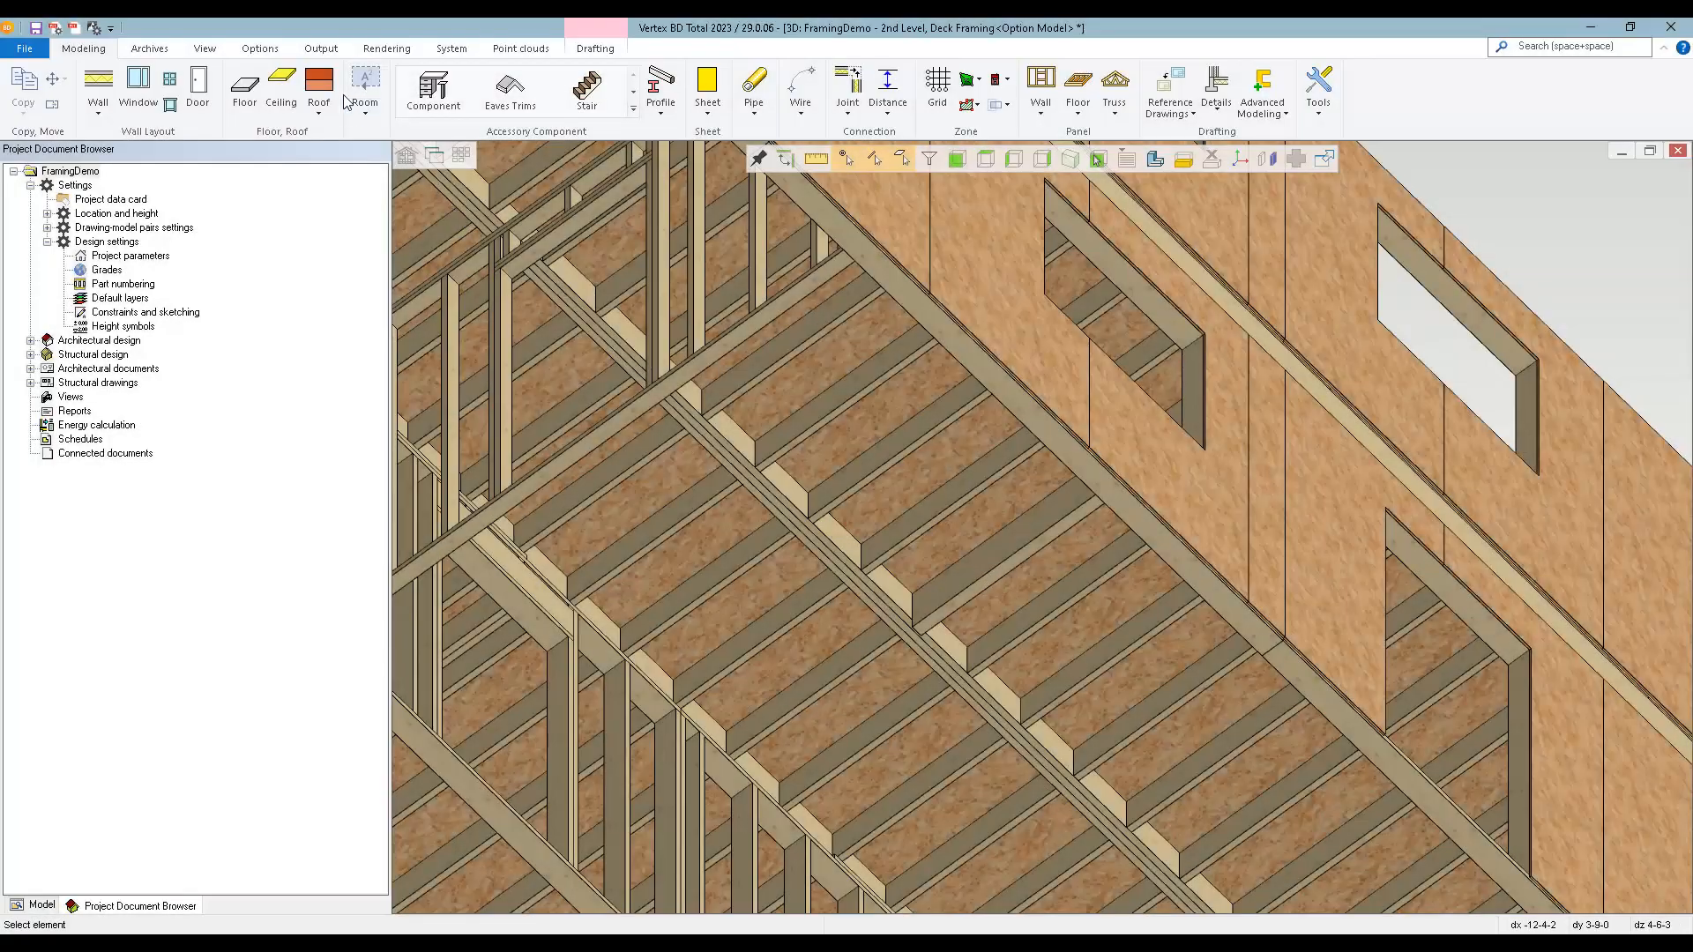
{"action": "left_click", "coordinate": [328, 50]}
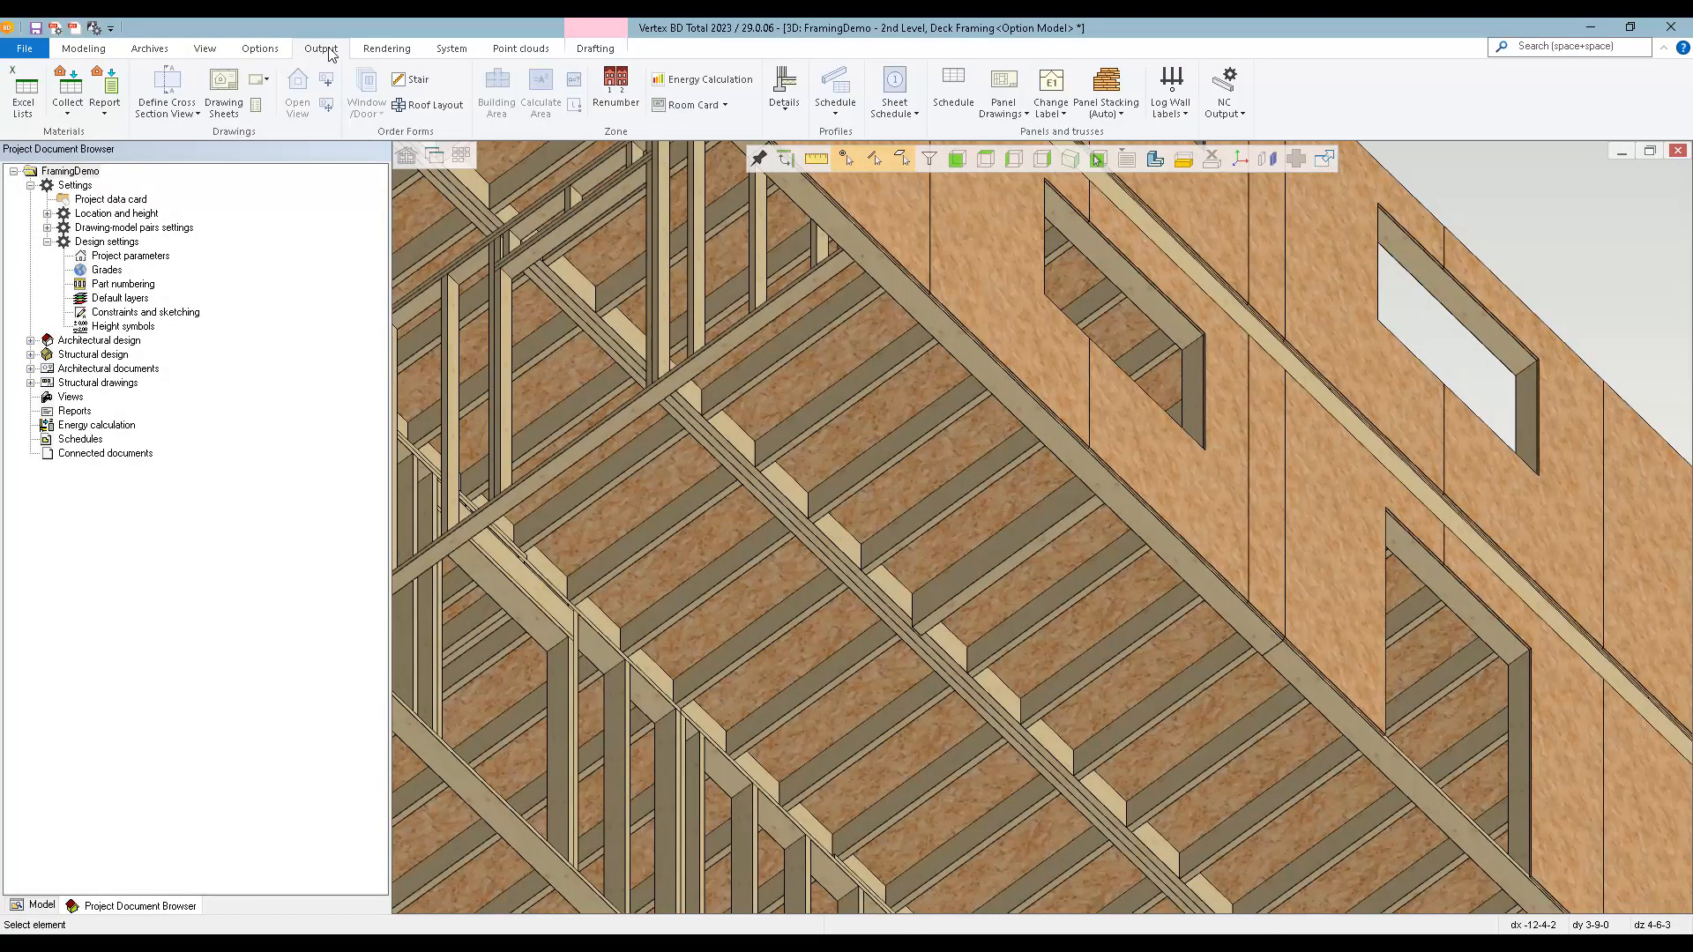
{"action": "left_click", "coordinate": [1004, 88]}
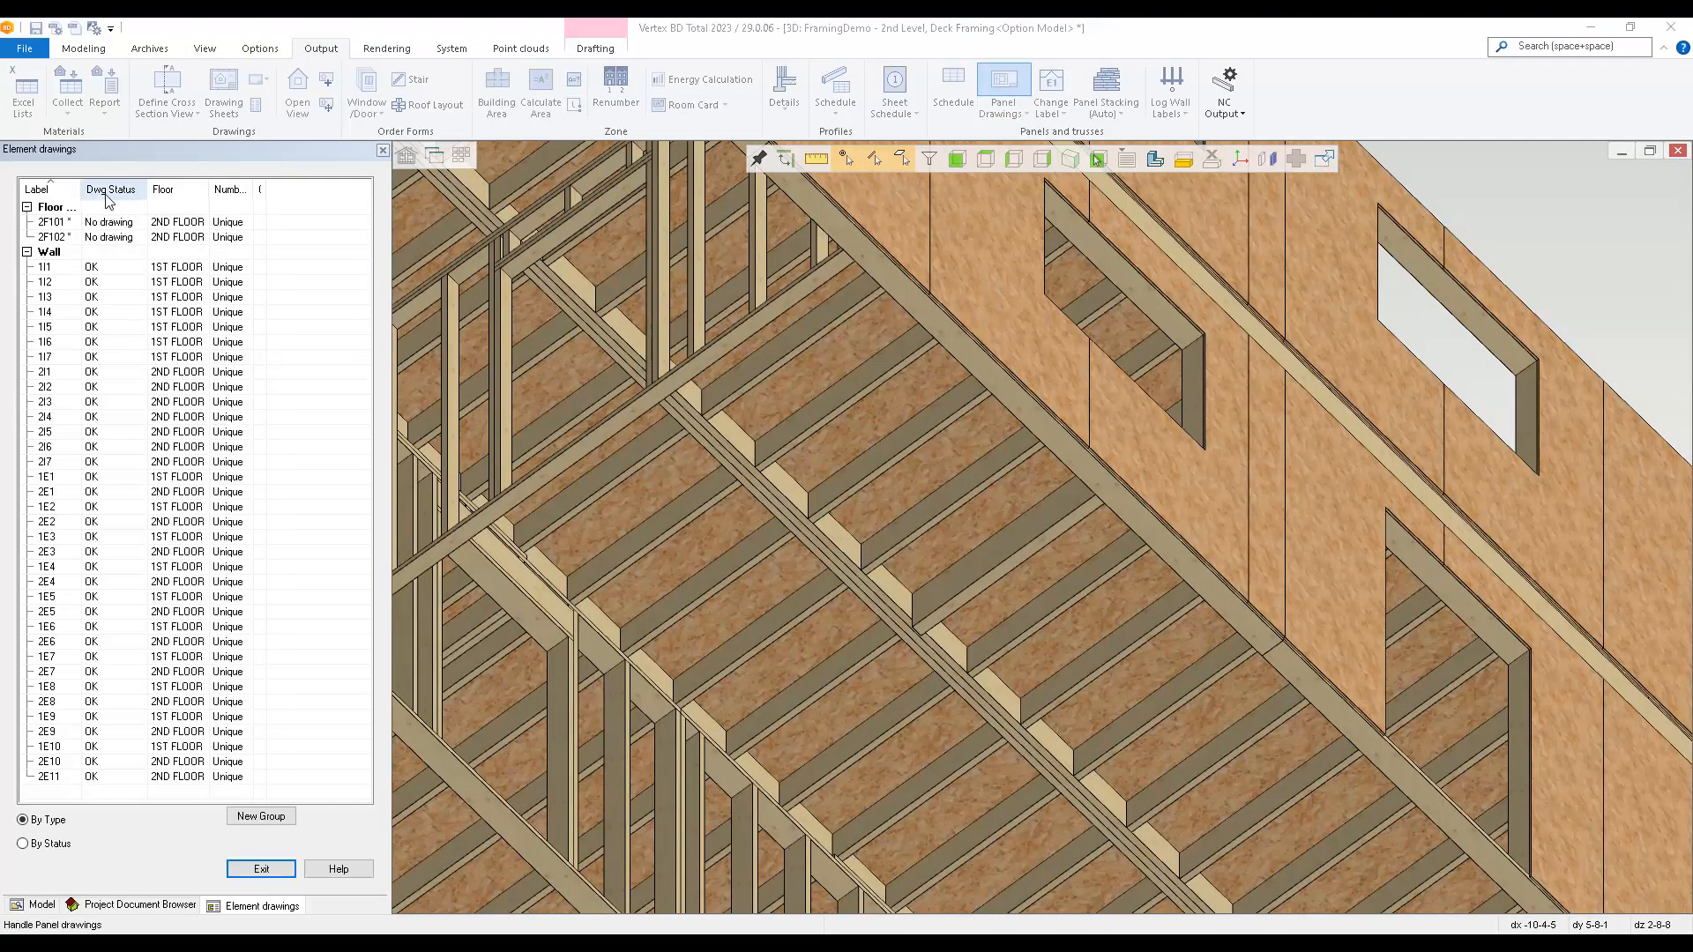
{"action": "left_click", "coordinate": [122, 224]}
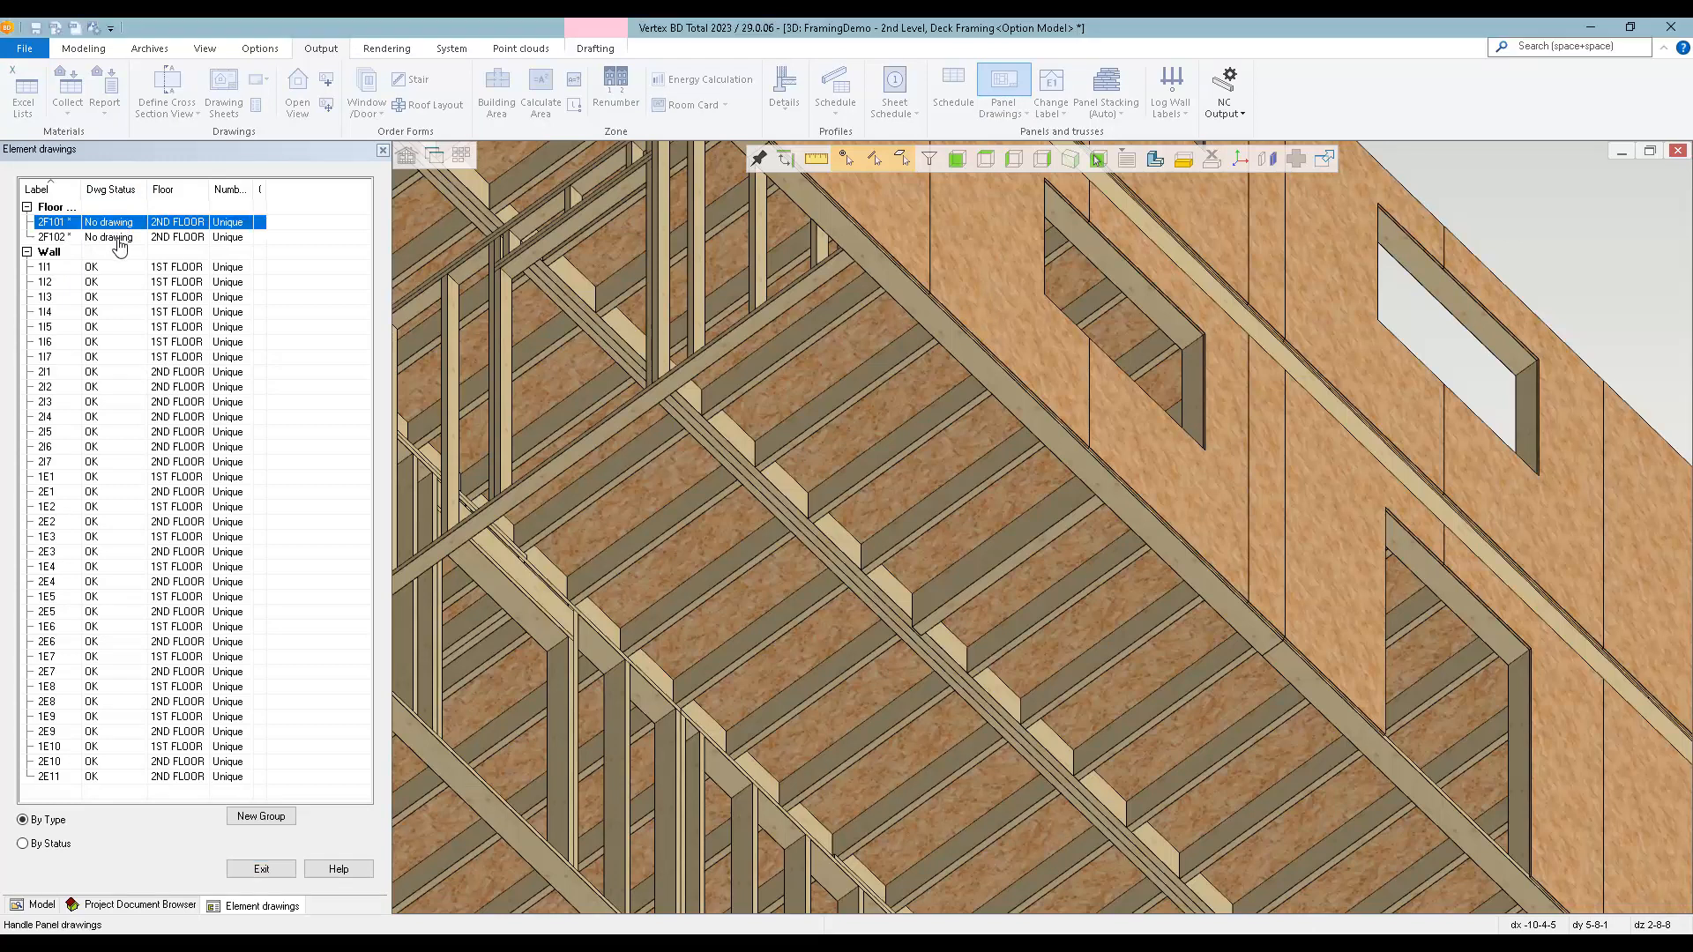
{"action": "left_click", "coordinate": [121, 237], "text": "shift"}
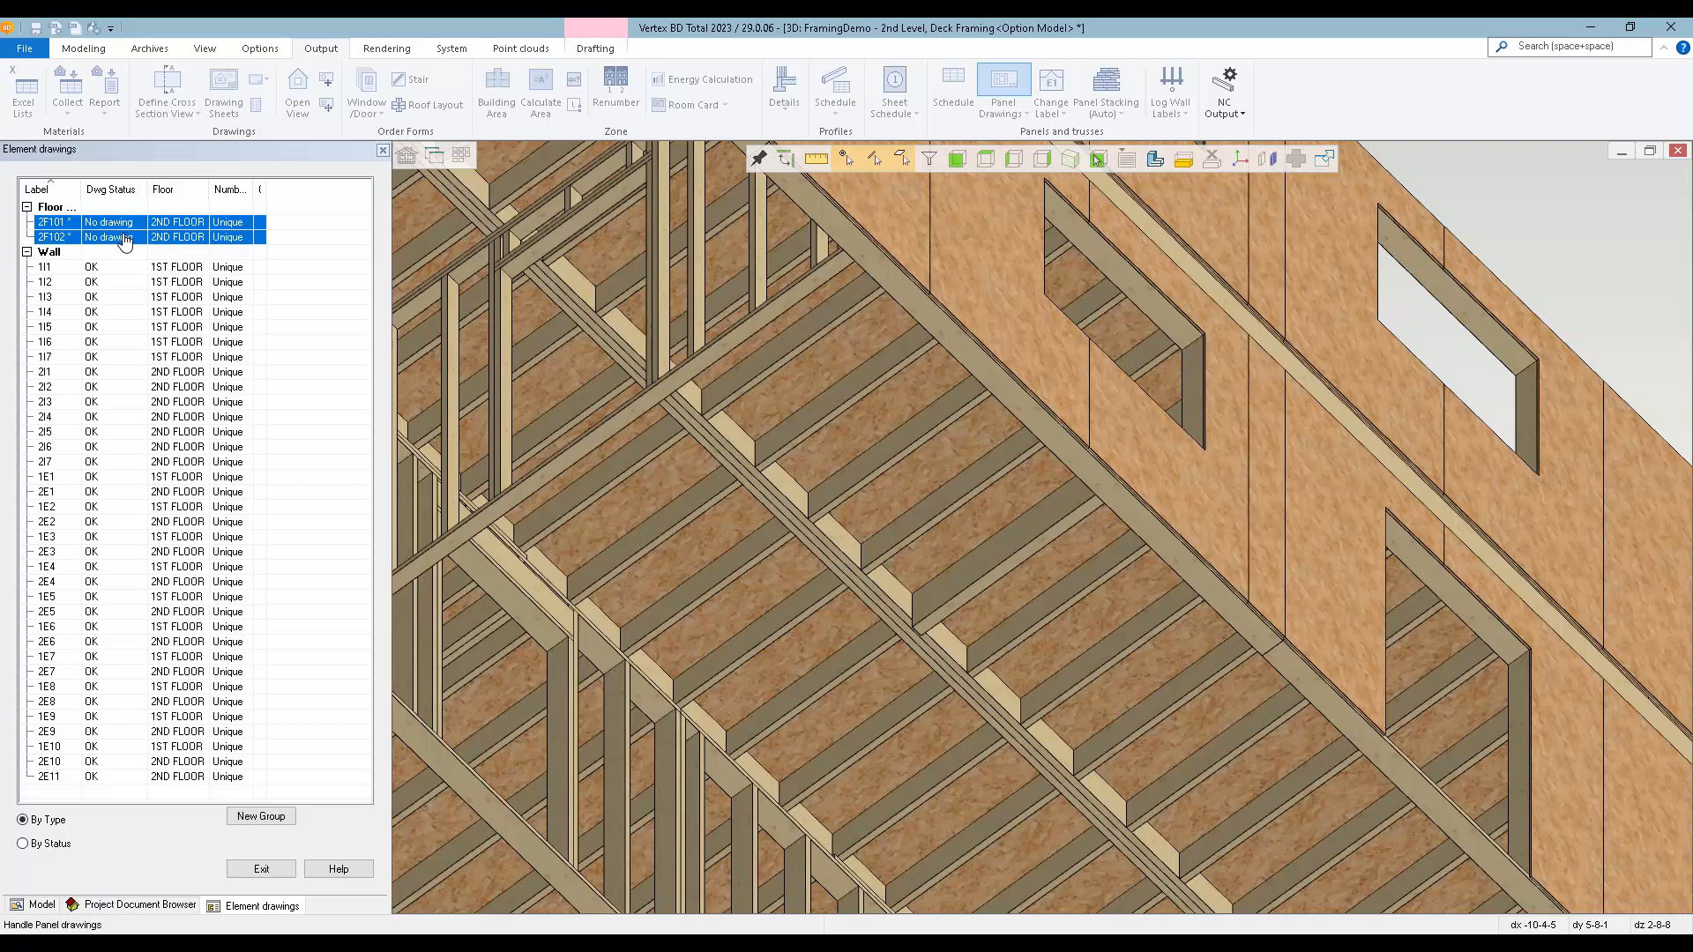
{"action": "right_click", "coordinate": [125, 246]}
{"action": "left_click", "coordinate": [152, 264]}
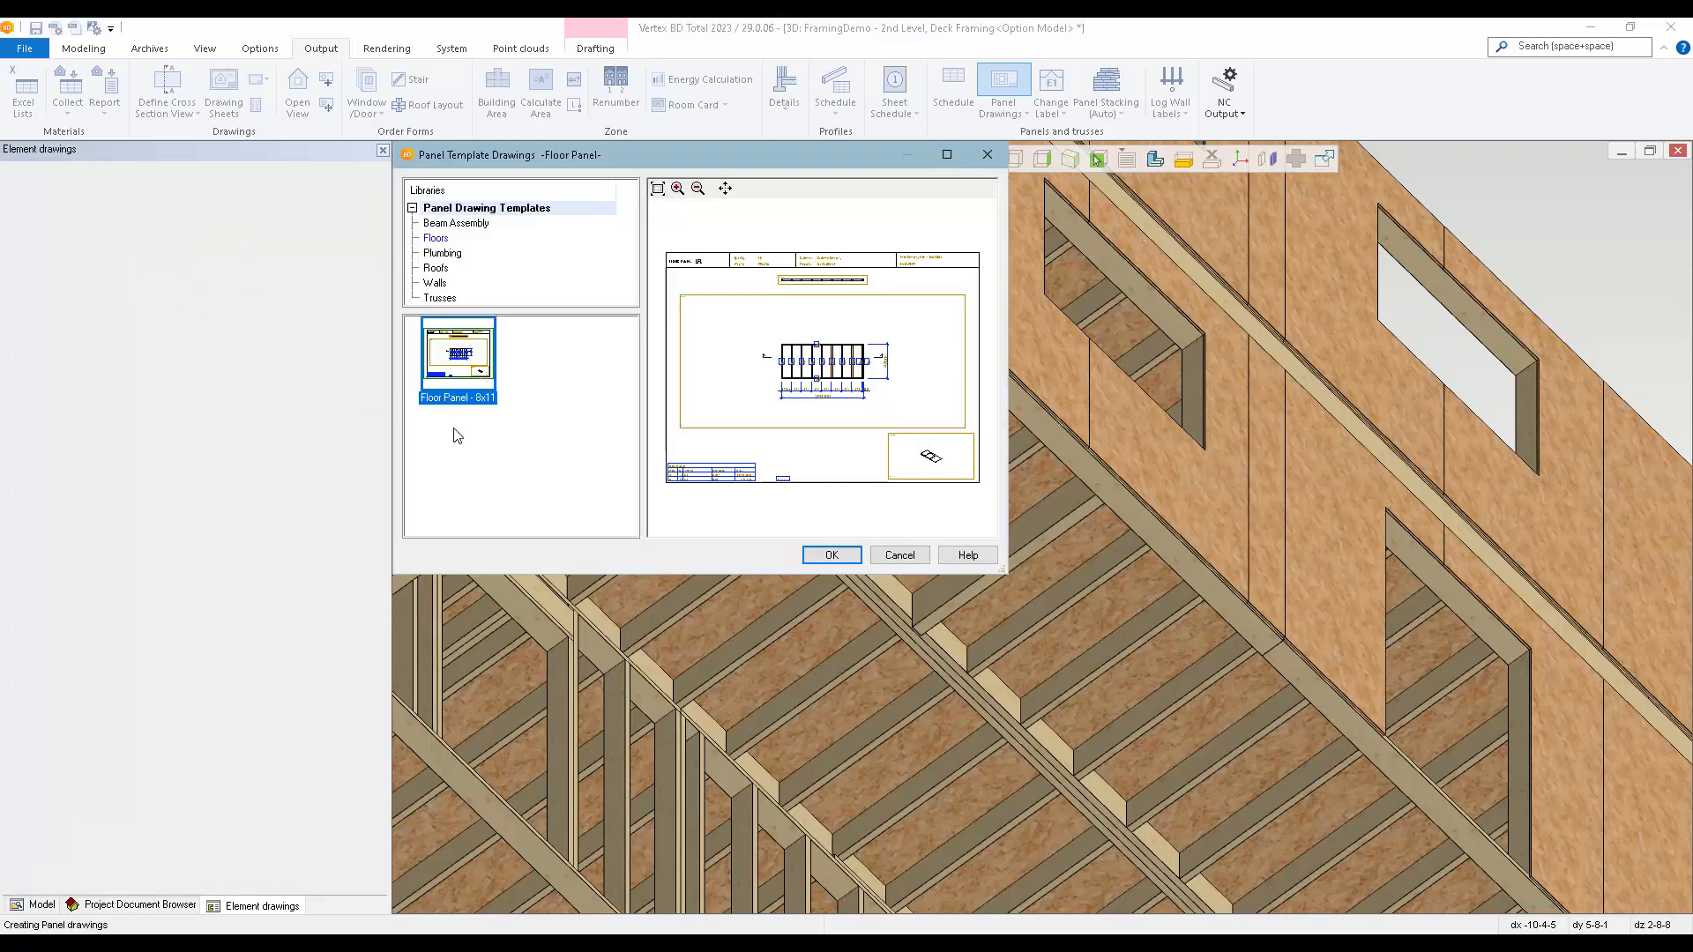
{"action": "left_click", "coordinate": [831, 555]}
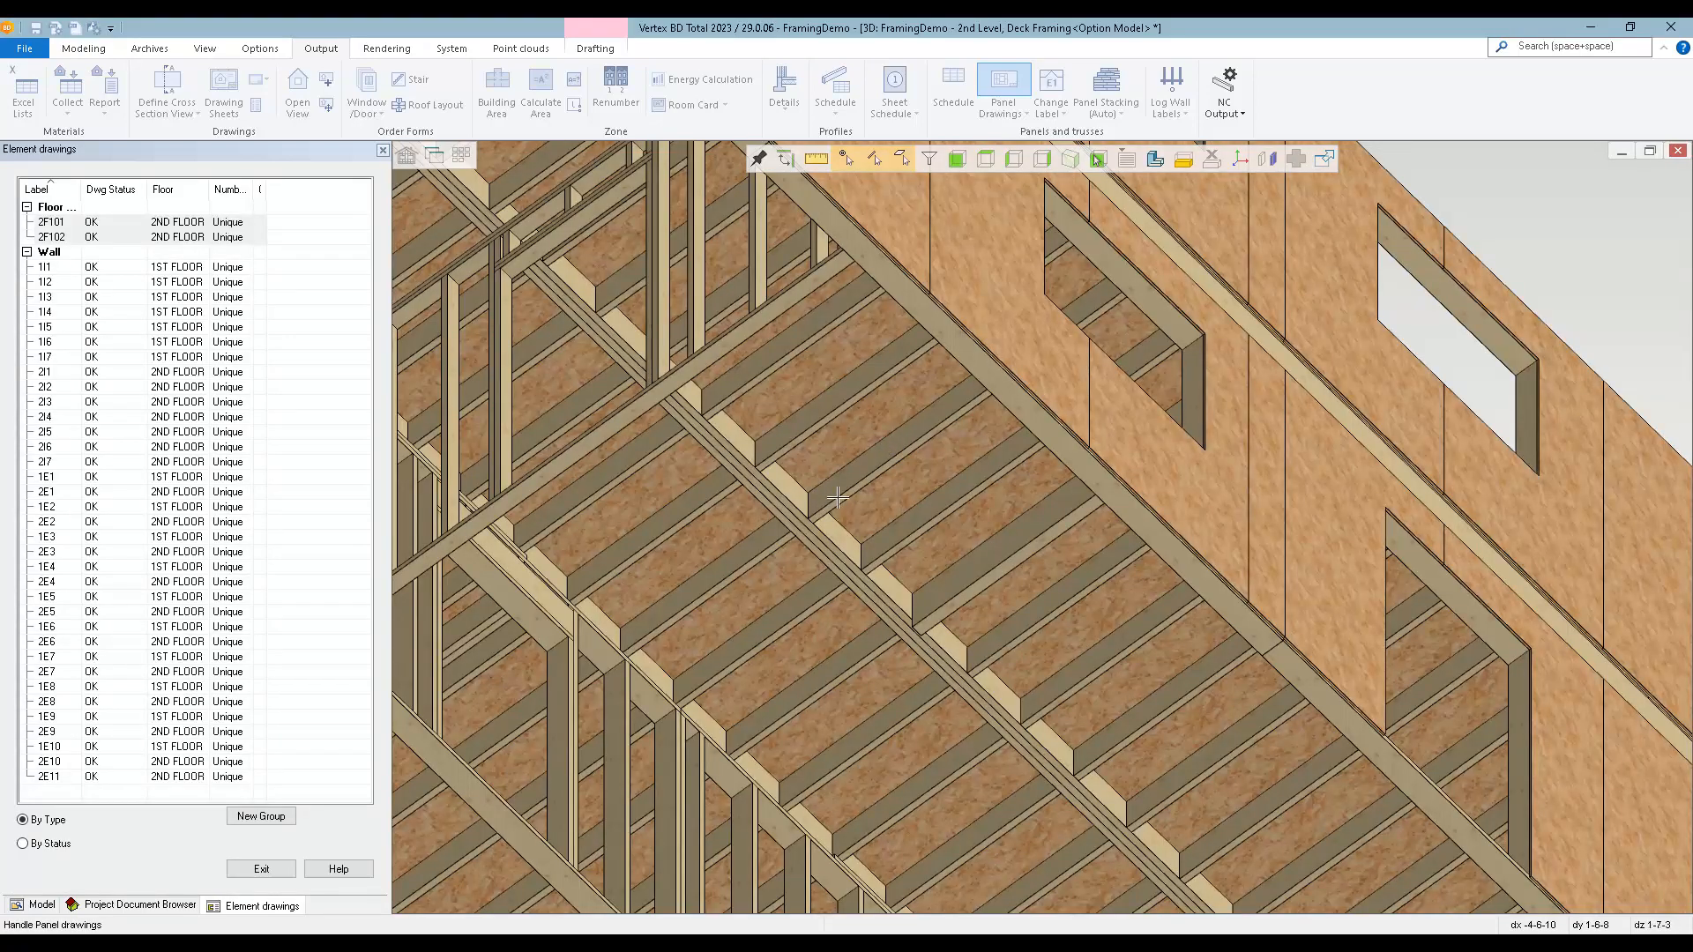
{"action": "left_click", "coordinate": [261, 868]}
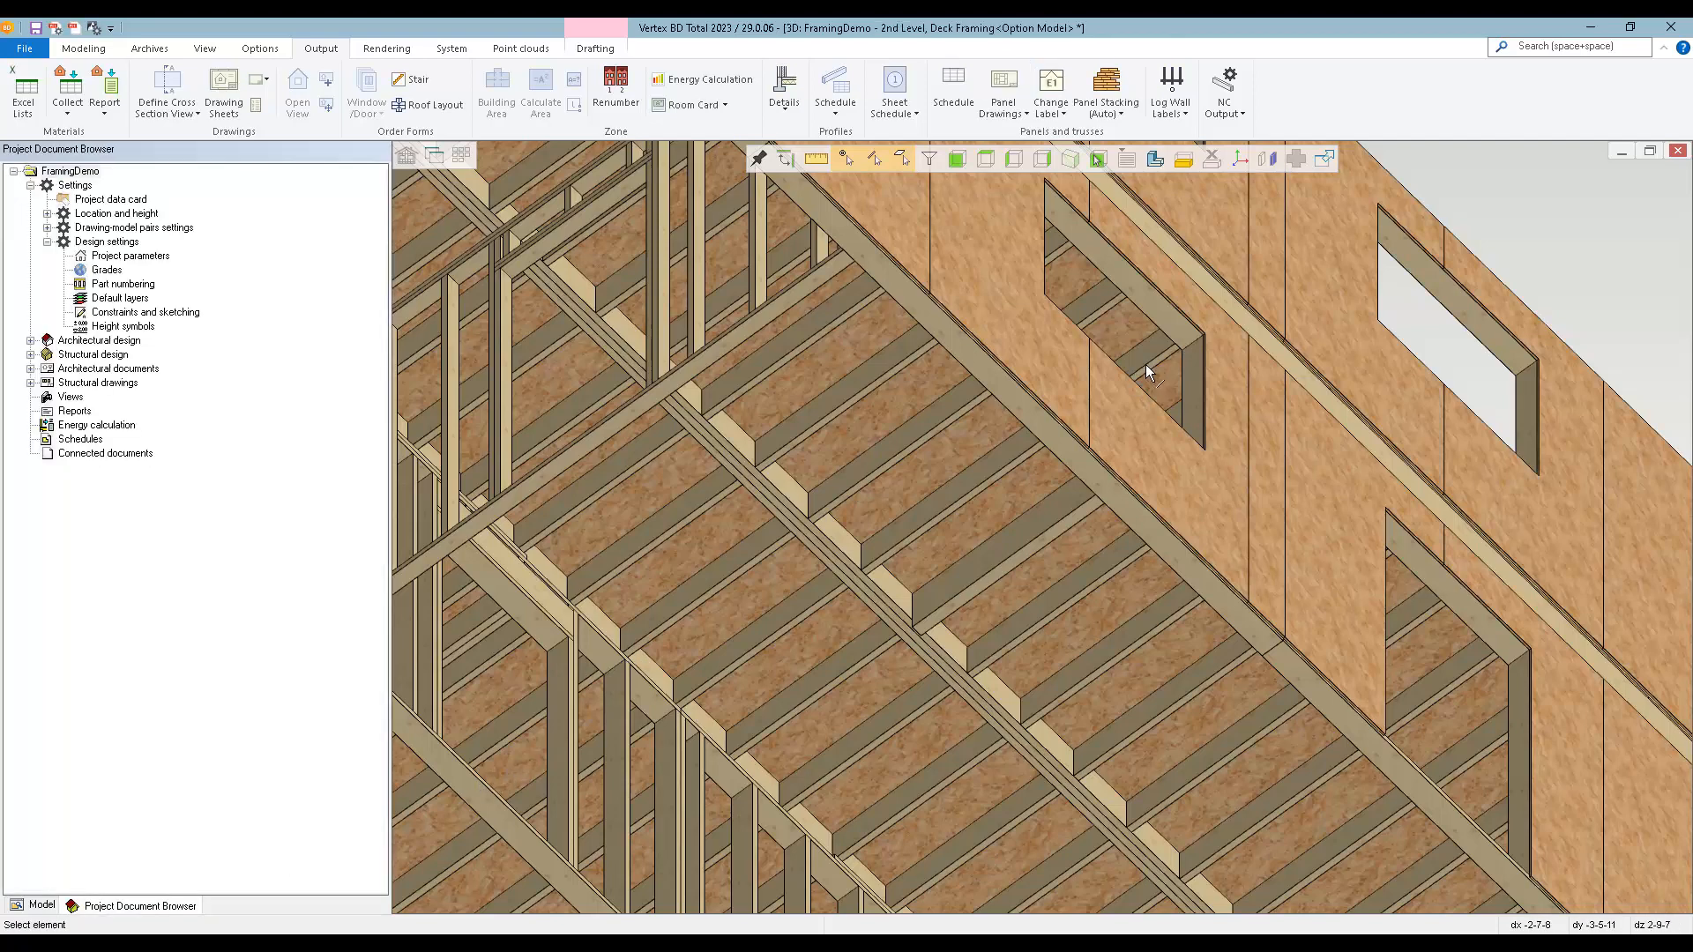
Open the panel drawing of floor panel 2F102 from the deck framing plan, review its layout and piece list, and close it.
{"action": "key", "text": "ctrl+Tab"}
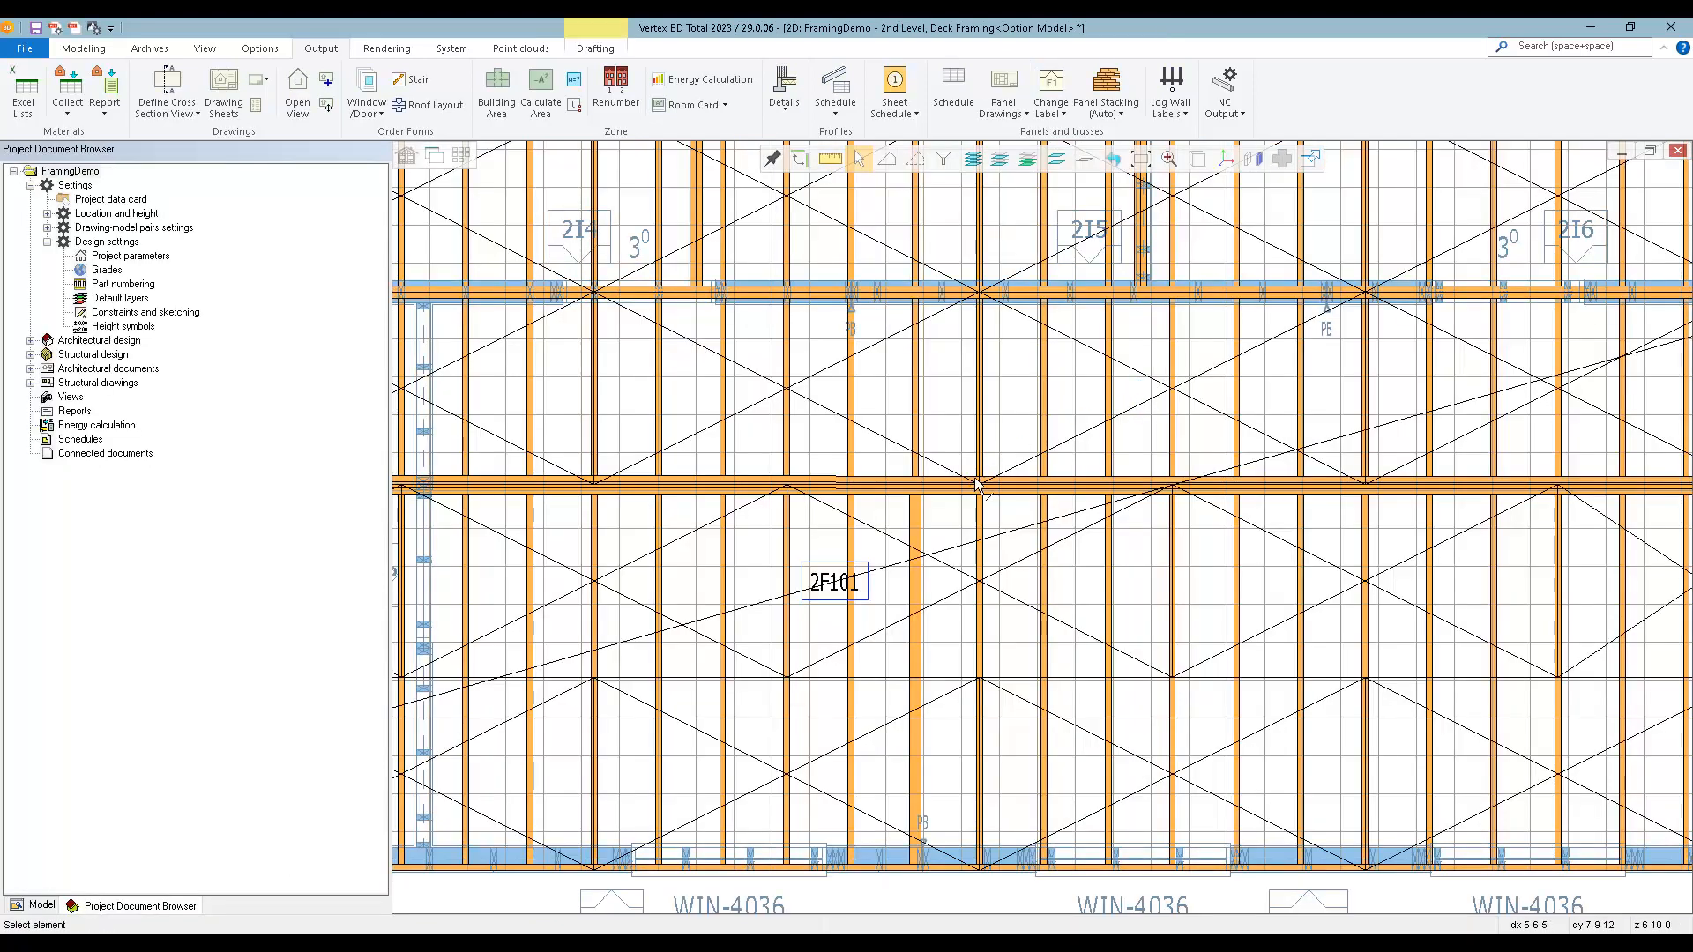
{"action": "scroll", "coordinate": [976, 484], "scroll_direction": "down", "scroll_amount": 1}
{"action": "scroll", "coordinate": [1053, 291], "scroll_direction": "down", "scroll_amount": 2}
{"action": "scroll", "coordinate": [1014, 595], "scroll_direction": "up", "scroll_amount": 3}
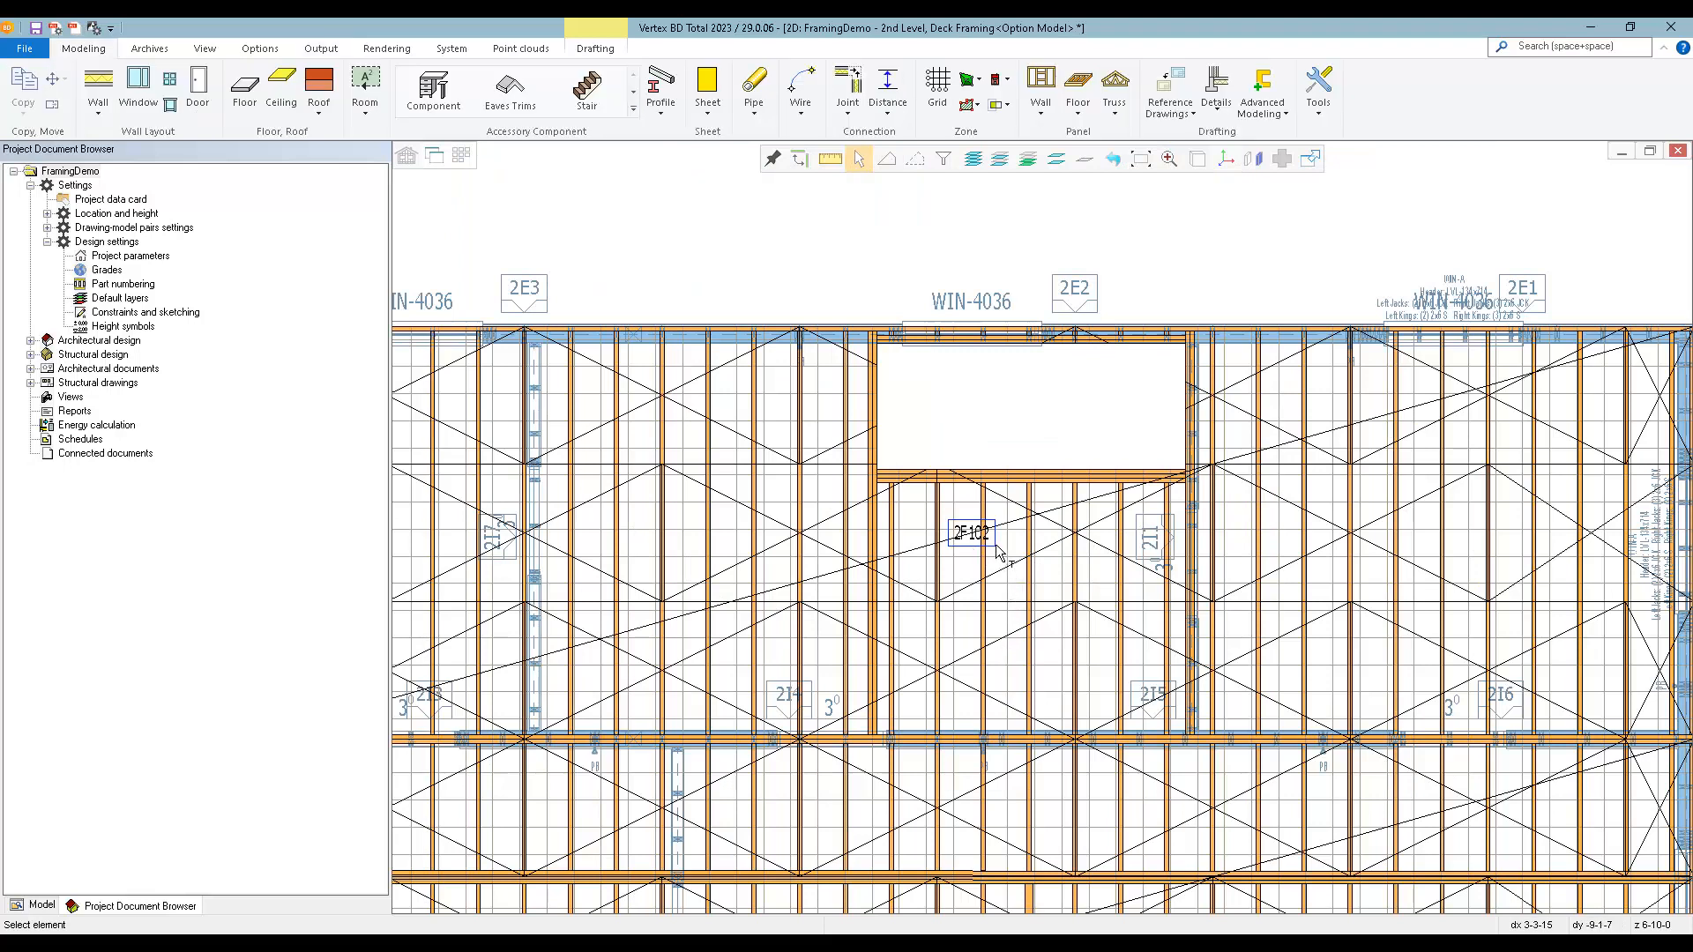
{"action": "left_click", "coordinate": [997, 550]}
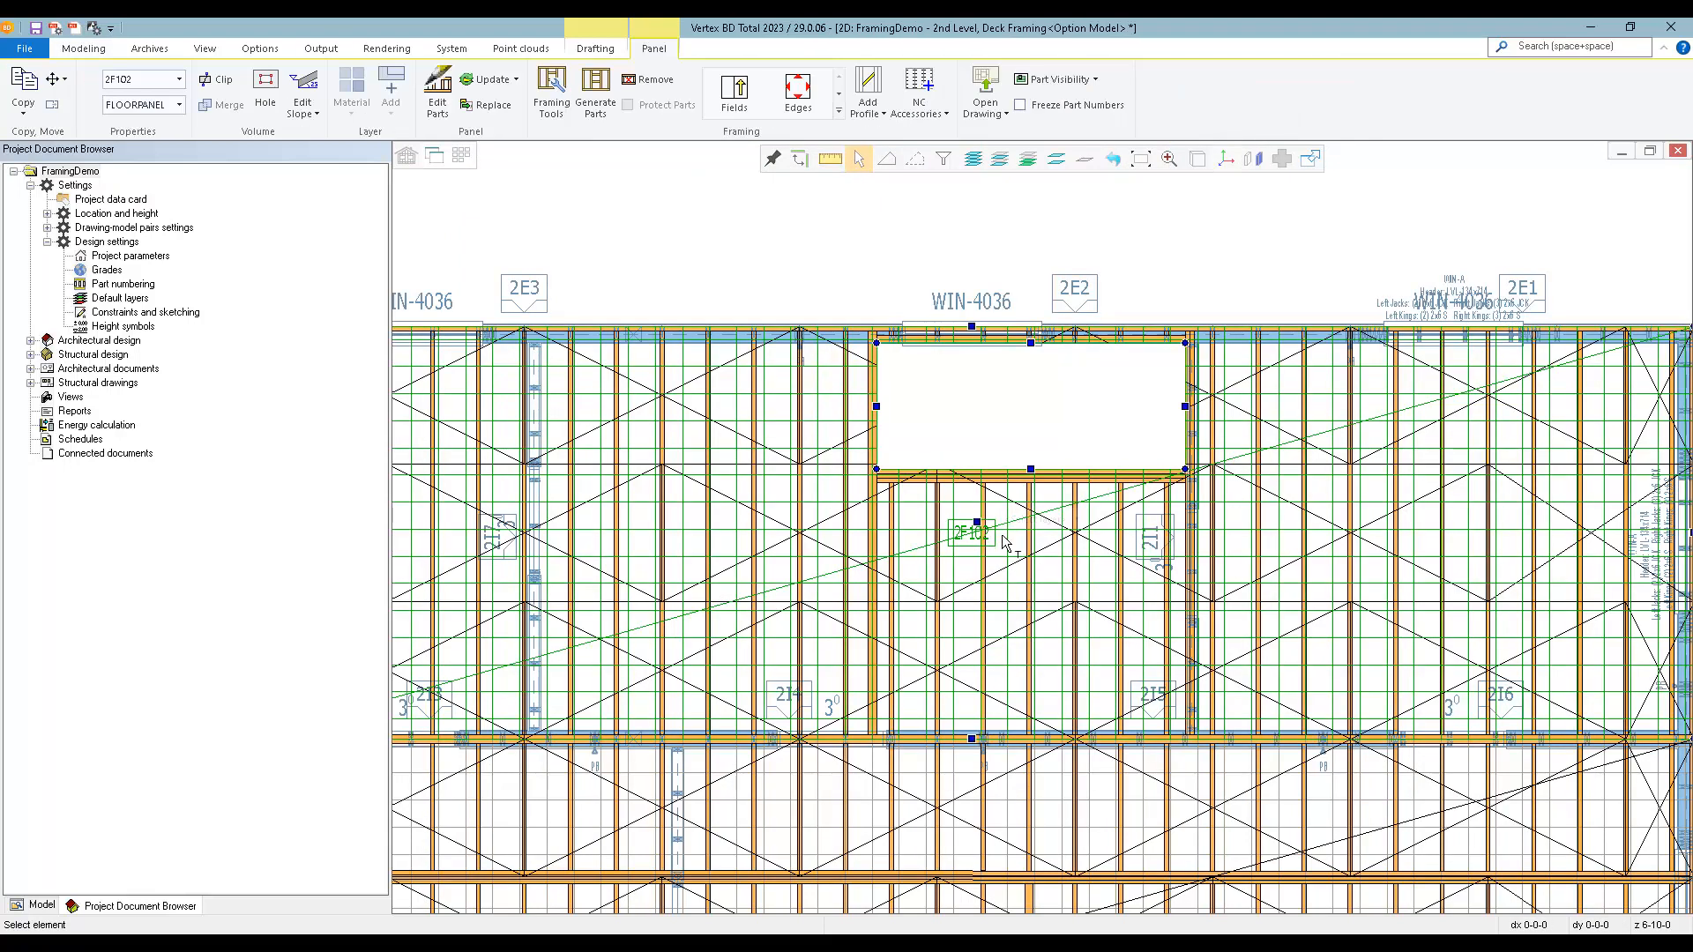
{"action": "left_click", "coordinate": [985, 85]}
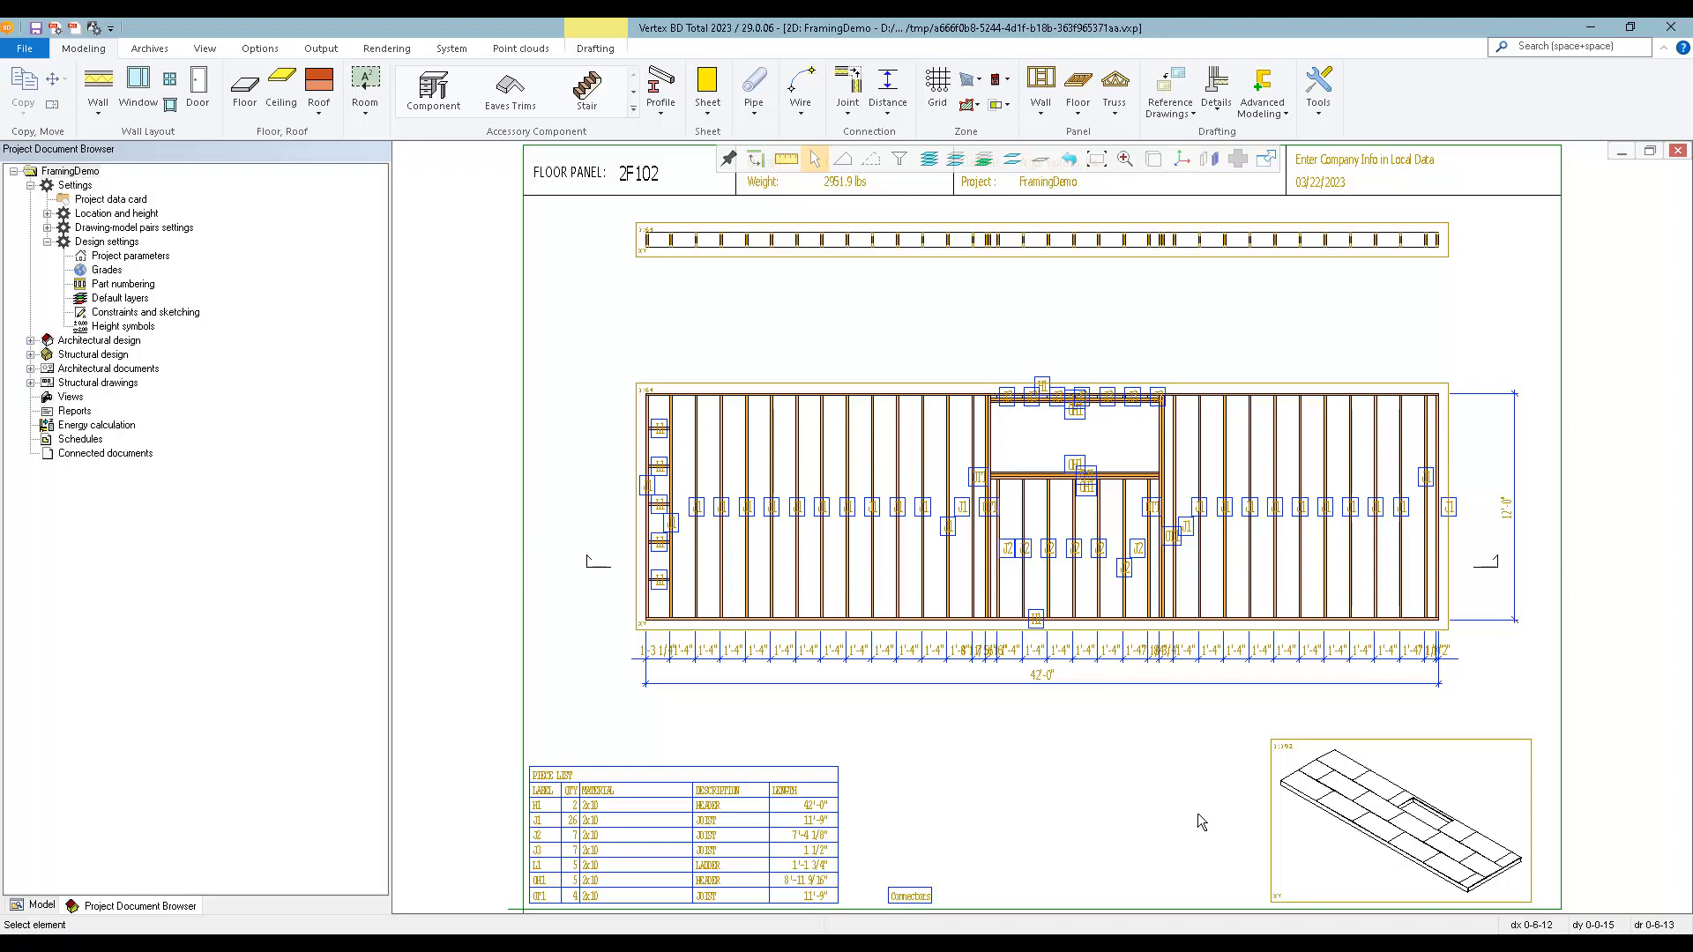
{"action": "left_click", "coordinate": [1680, 154]}
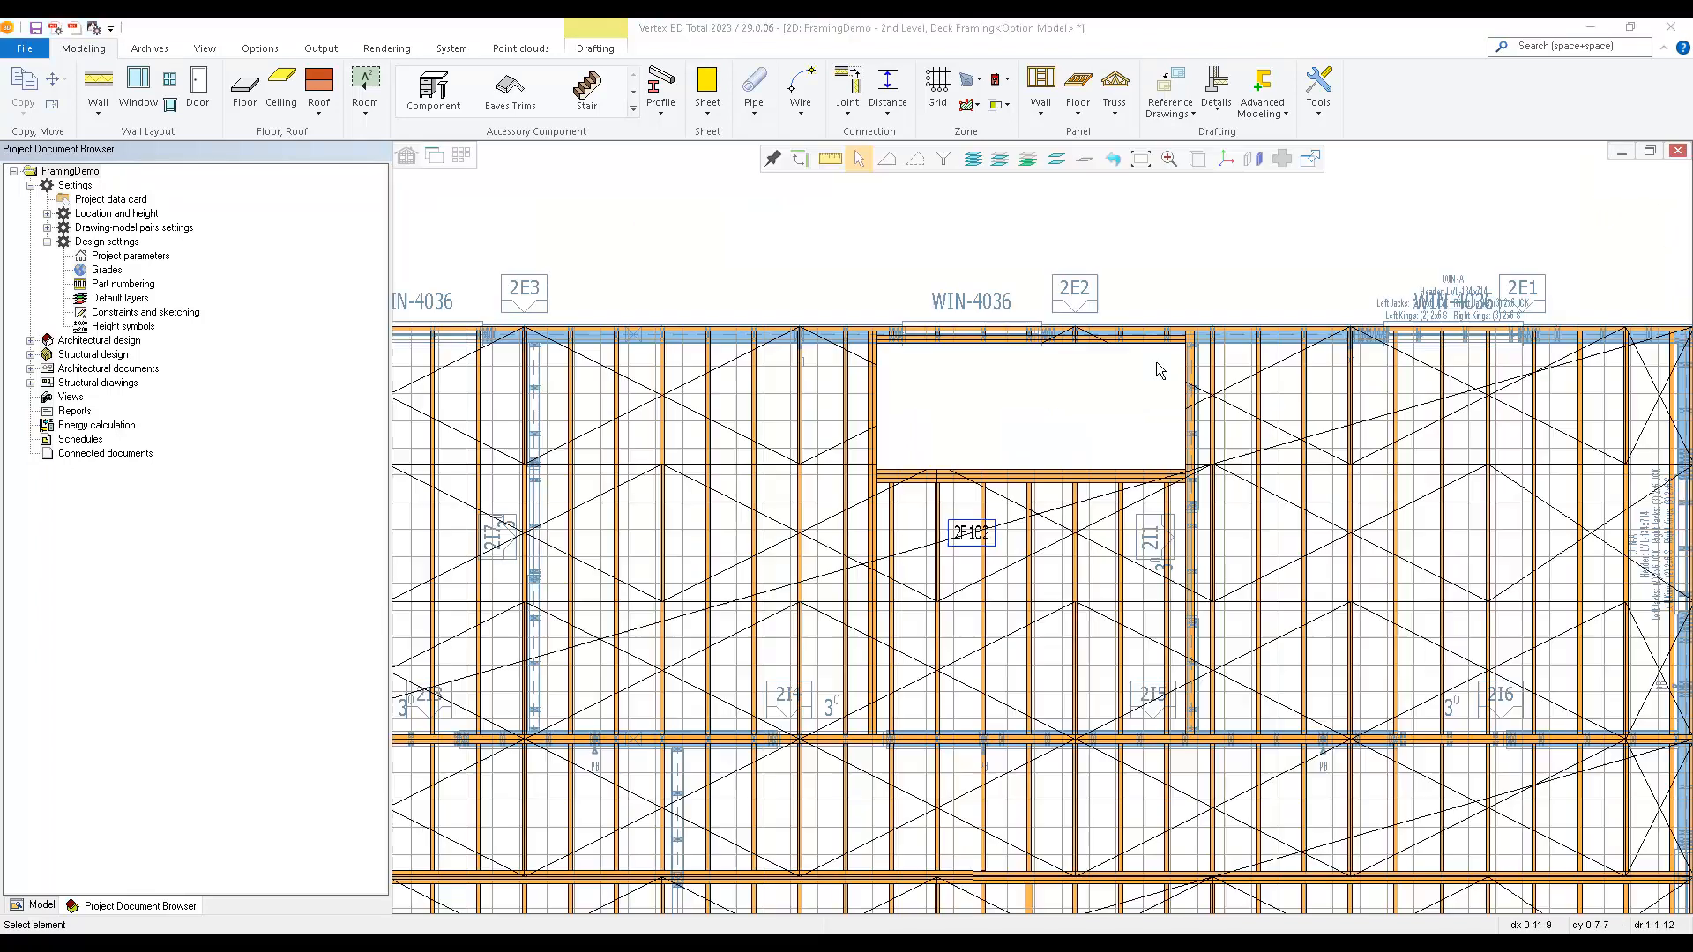
Save the building and print the Panels-All drawing set to a PDF named FramingDemo Panels-All.
{"action": "scroll", "coordinate": [904, 659], "scroll_direction": "down", "scroll_amount": 3}
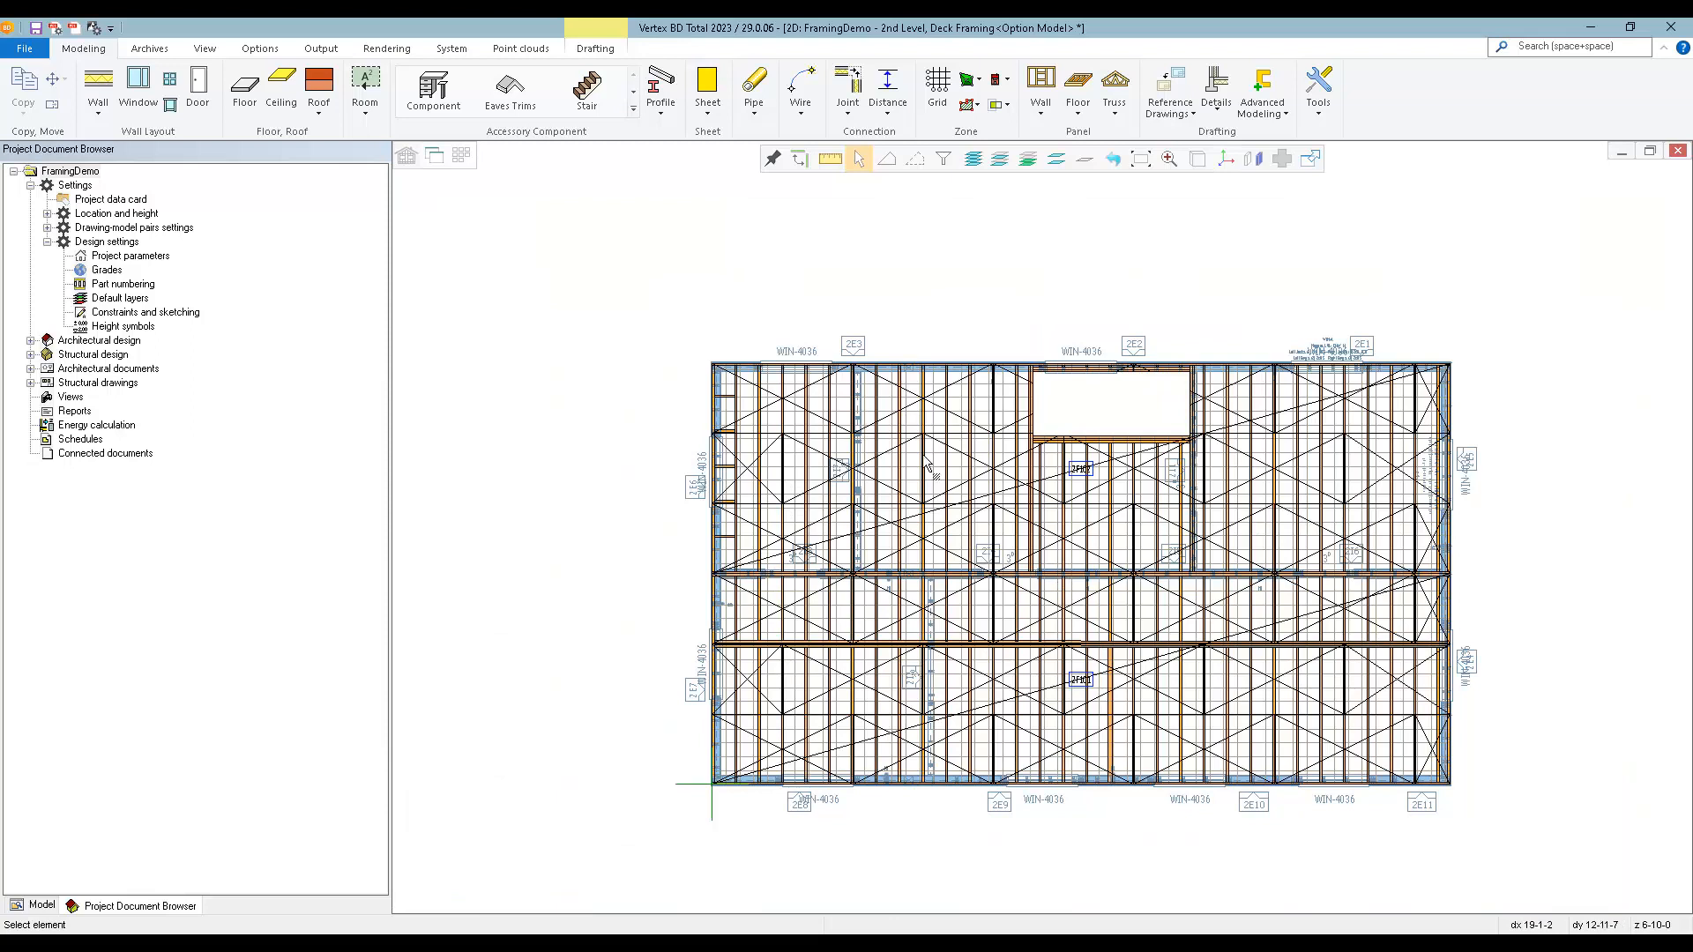
{"action": "left_click", "coordinate": [26, 49]}
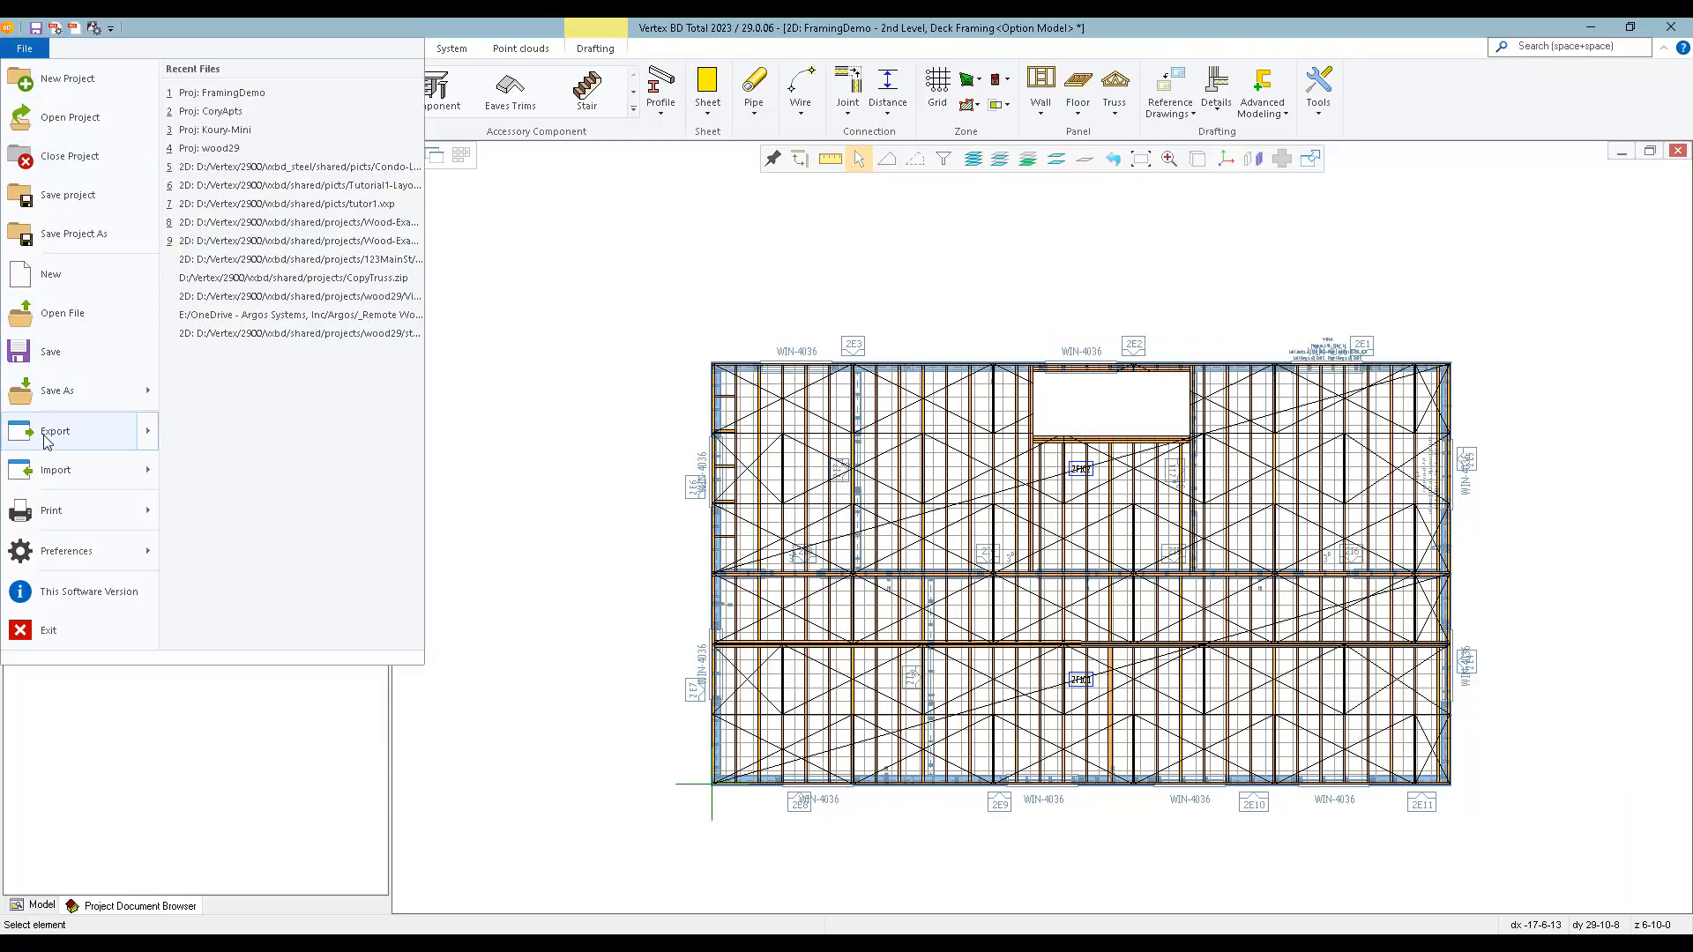
{"action": "mouse_move", "coordinate": [50, 442]}
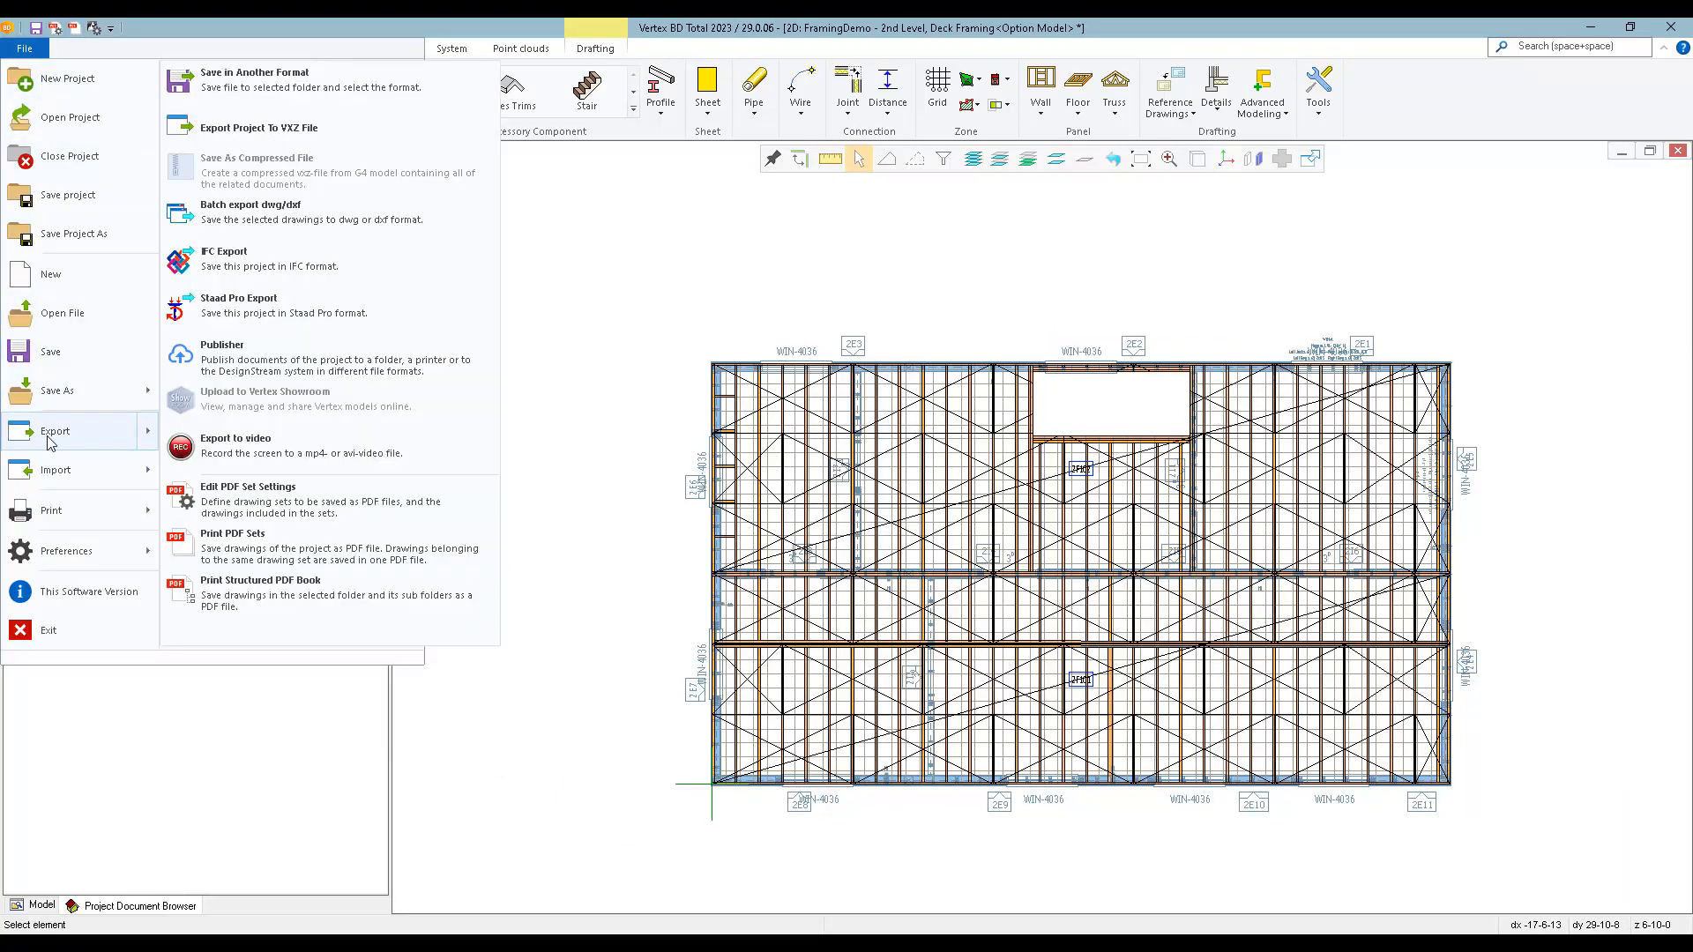
{"action": "left_click", "coordinate": [263, 550]}
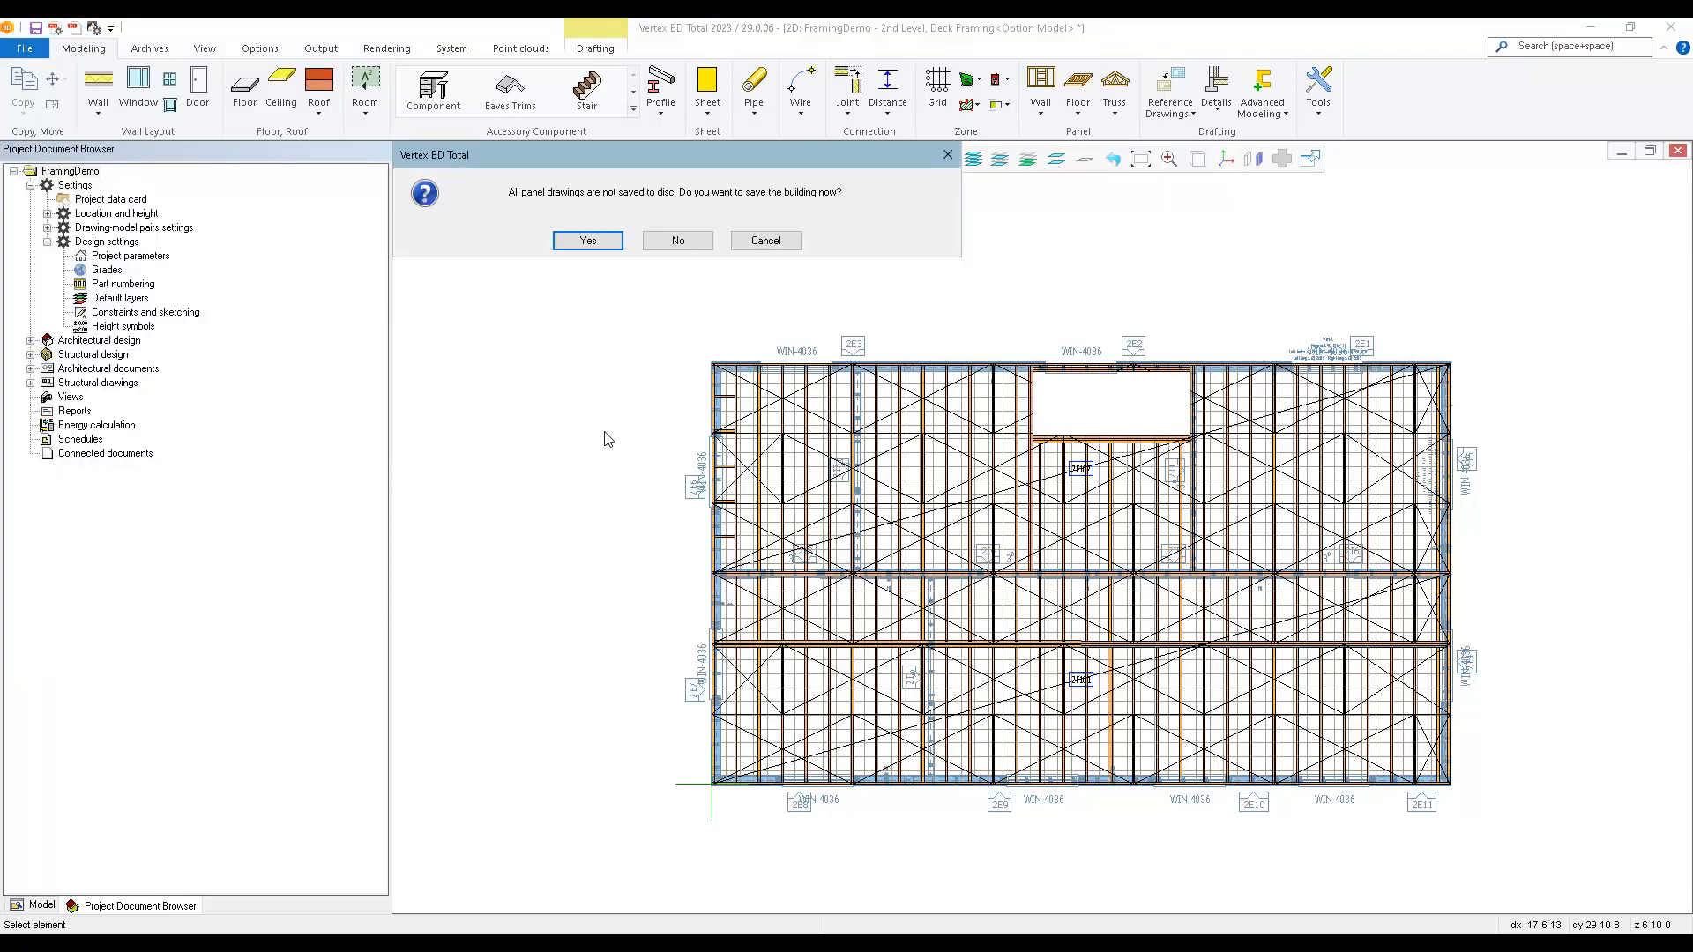
{"action": "left_click", "coordinate": [588, 241]}
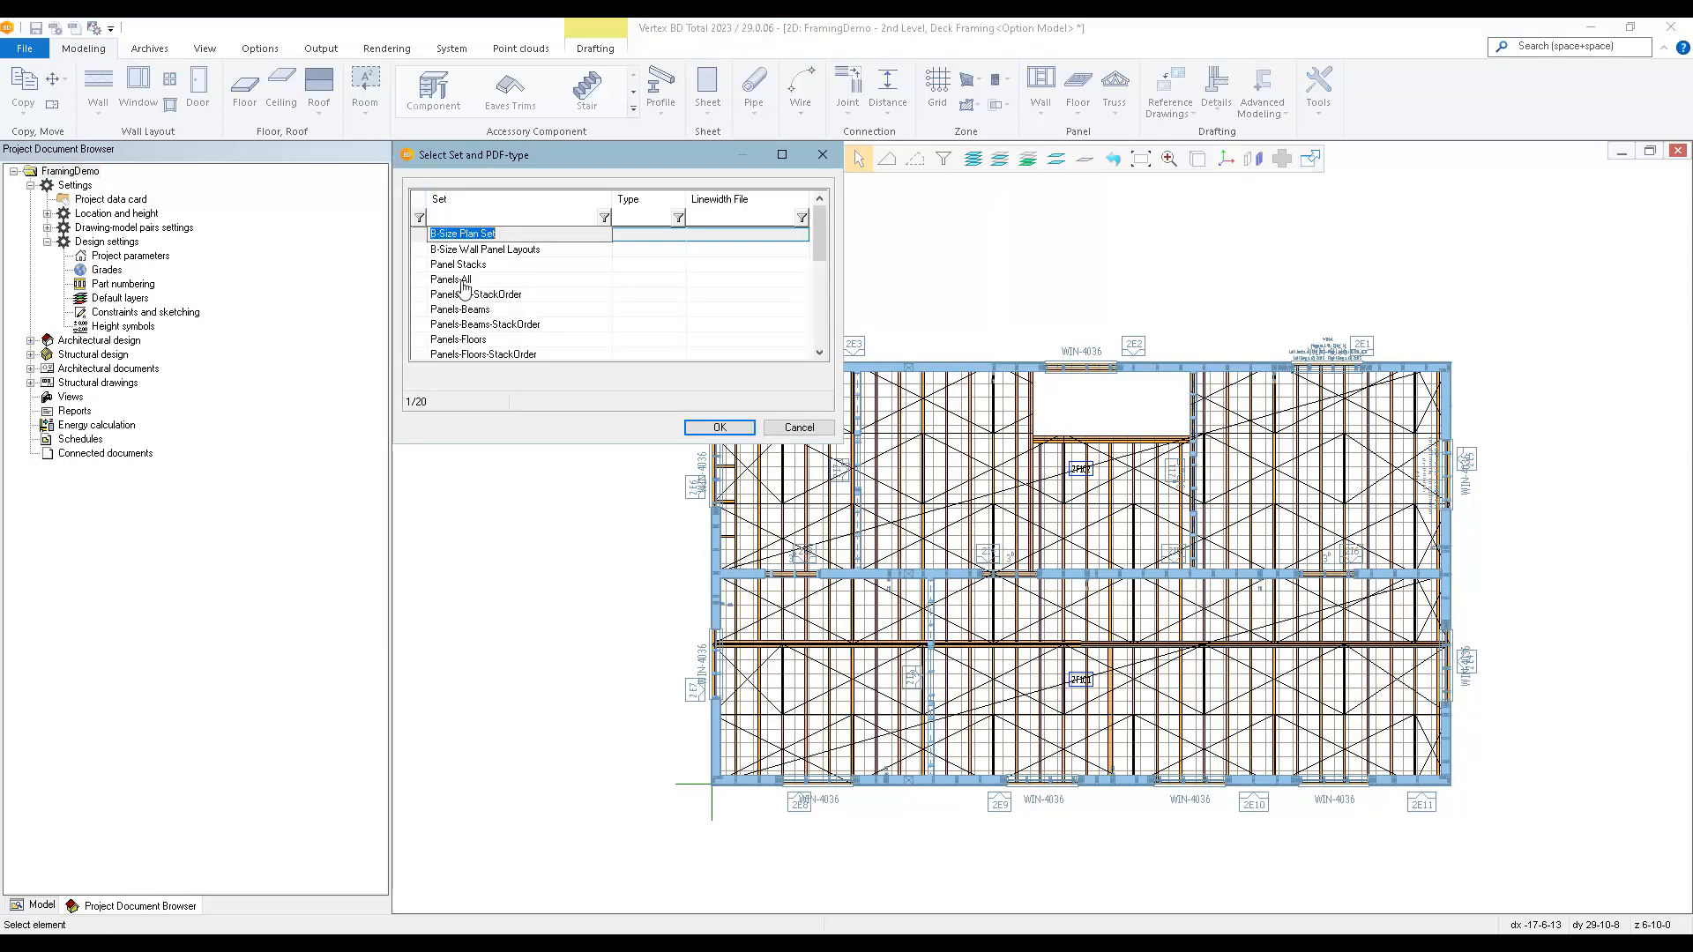
{"action": "scroll", "coordinate": [464, 283], "scroll_direction": "down", "scroll_amount": 4}
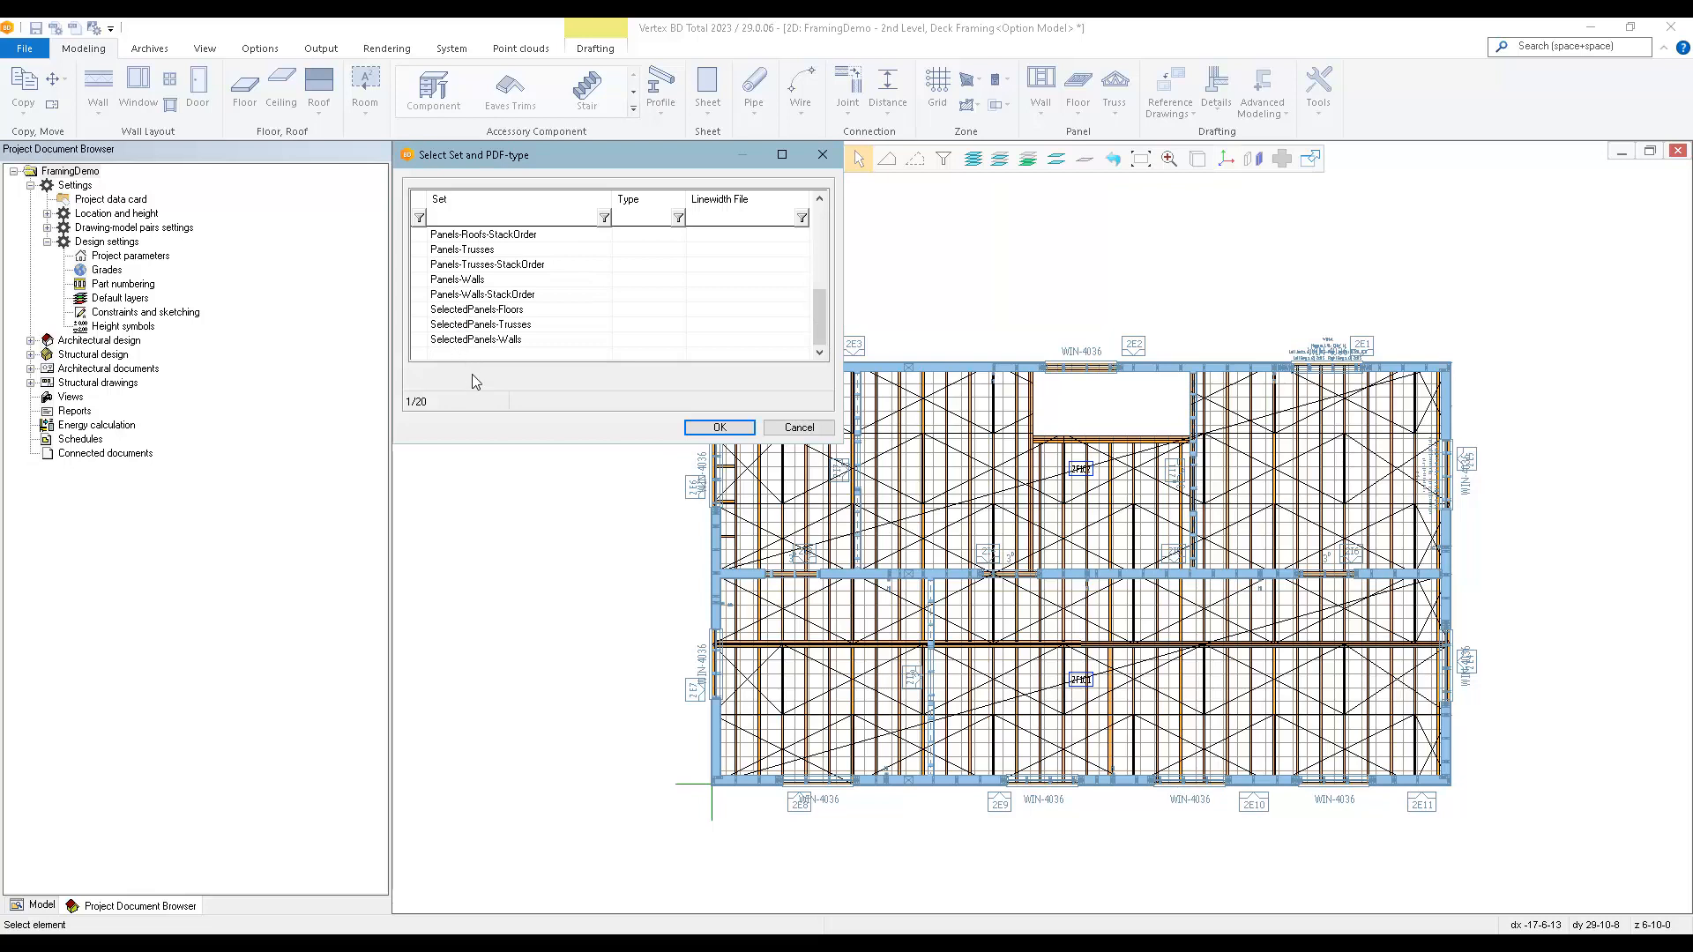
{"action": "scroll", "coordinate": [496, 313], "scroll_direction": "up", "scroll_amount": 2}
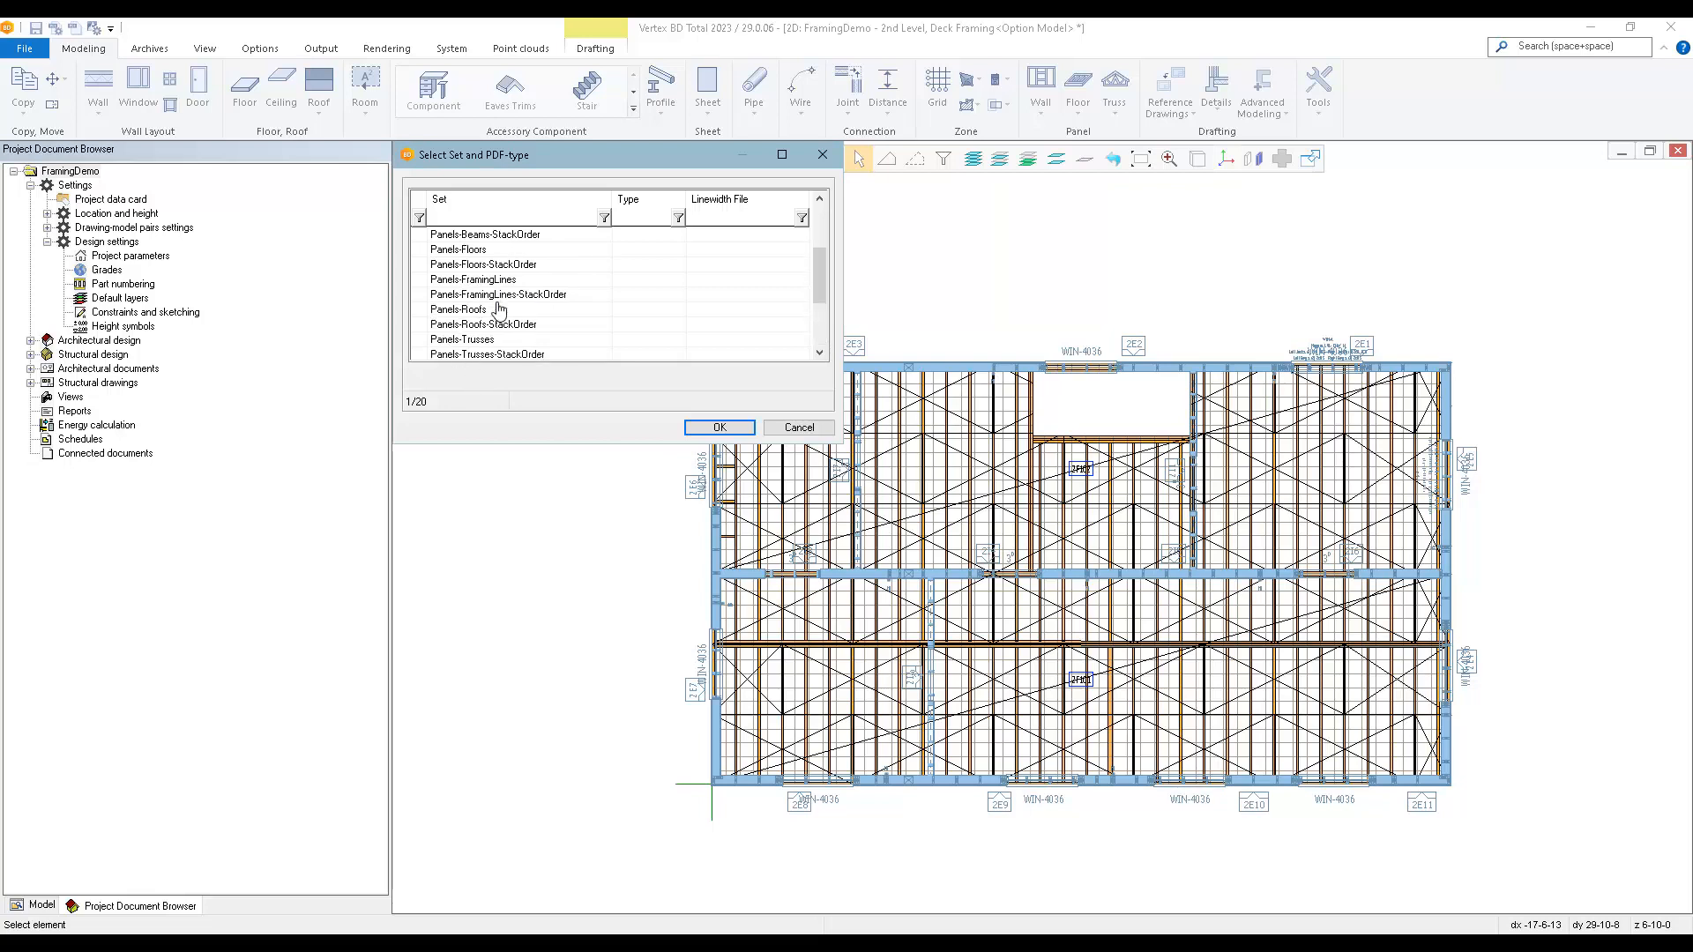
{"action": "scroll", "coordinate": [507, 286], "scroll_direction": "up", "scroll_amount": 2}
{"action": "left_click", "coordinate": [453, 281]}
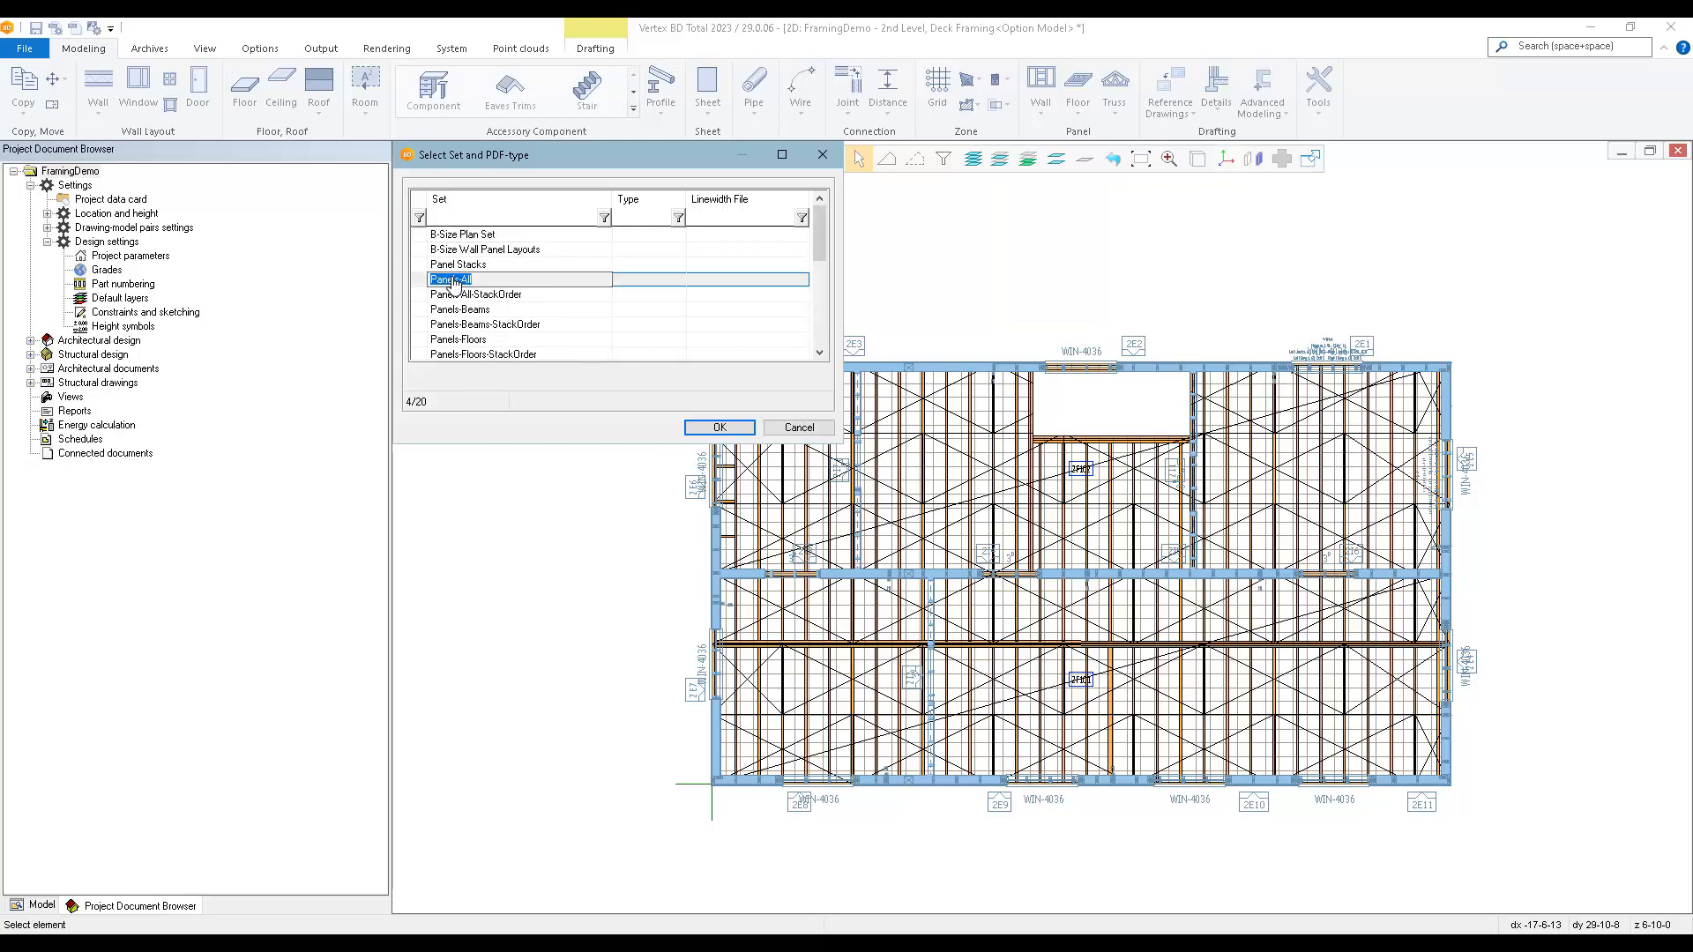
{"action": "left_click", "coordinate": [705, 432]}
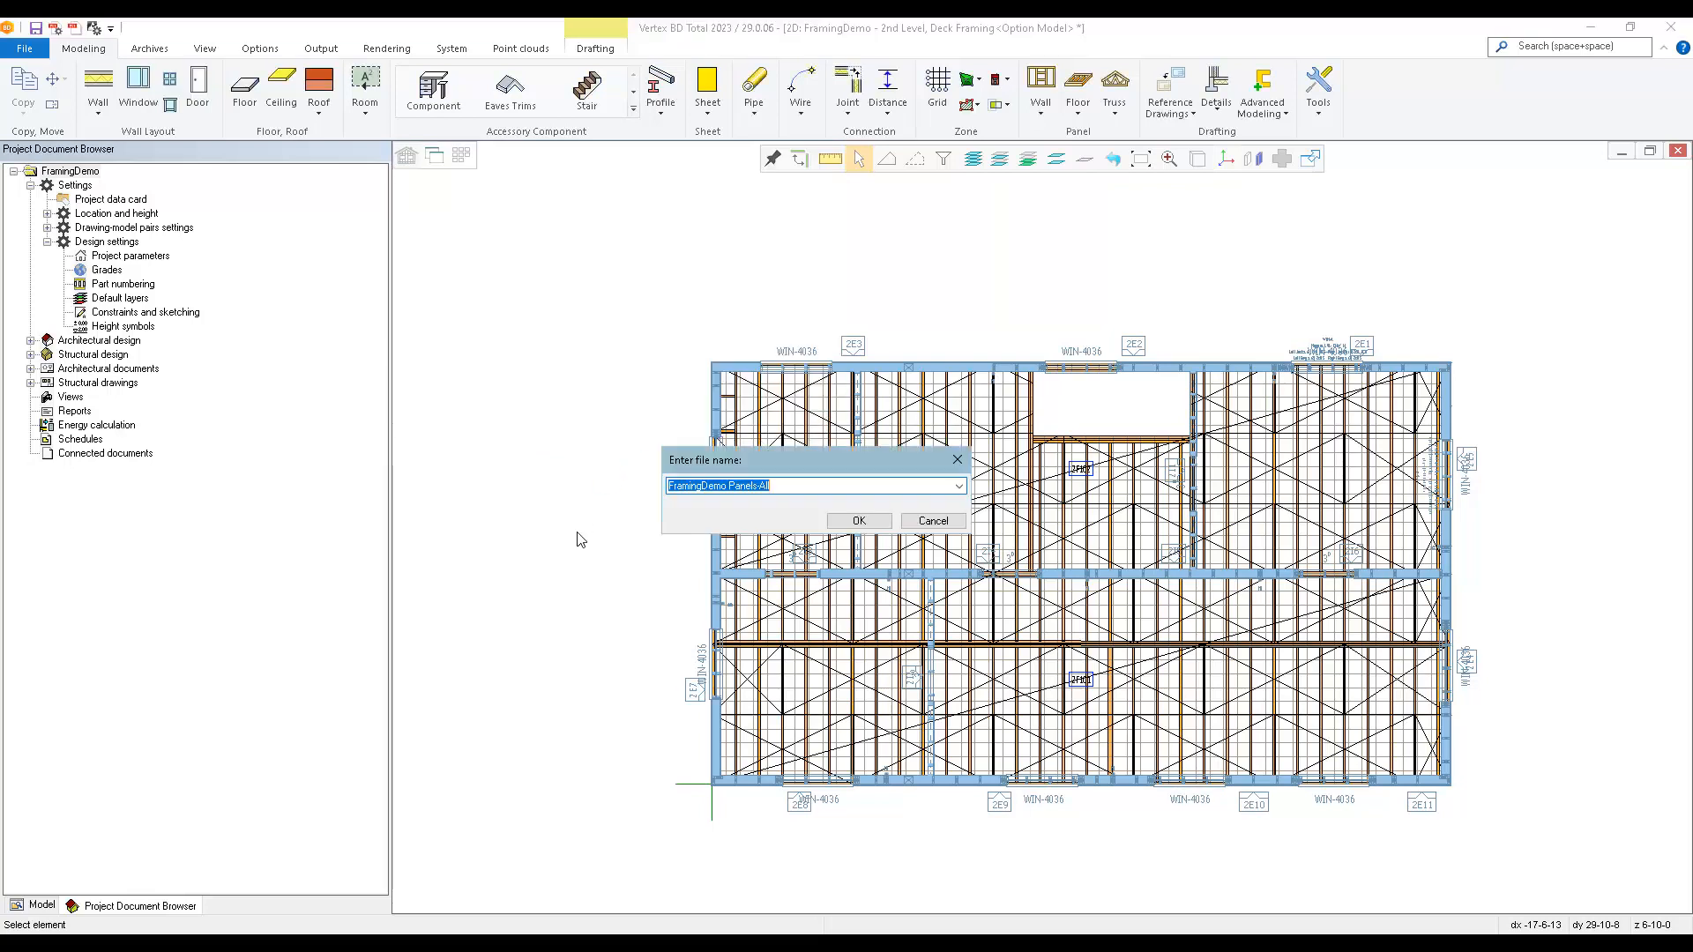
{"action": "left_click", "coordinate": [853, 521]}
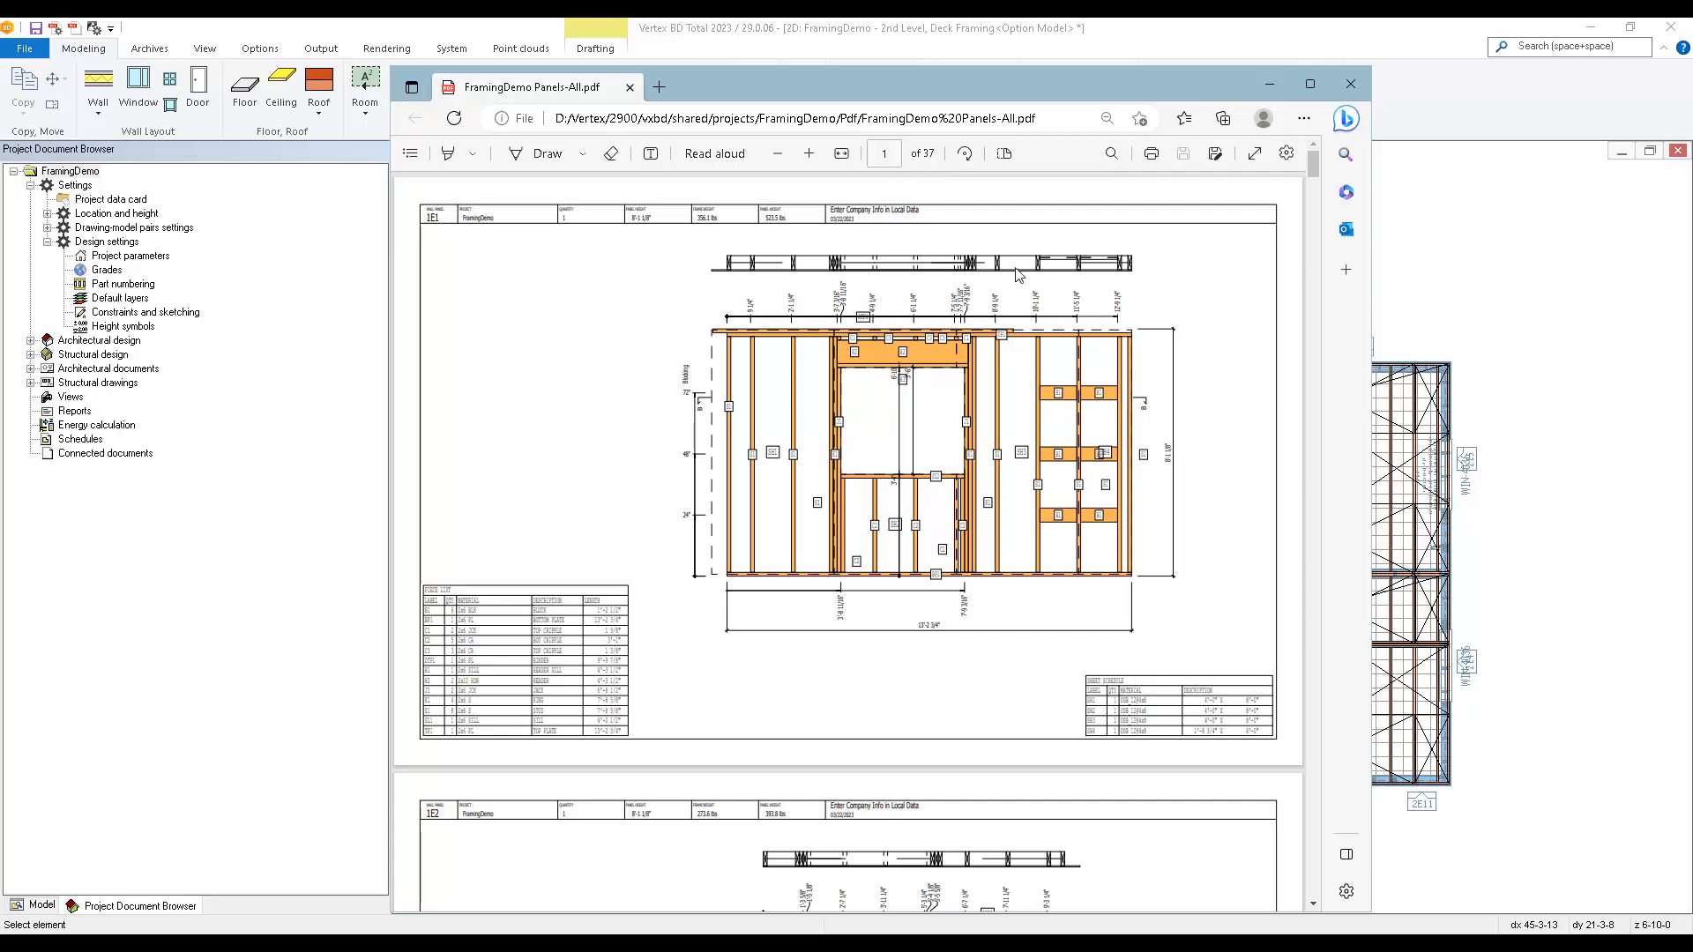
Look through the wall panel drawings in the exported PDF and close it.
{"action": "scroll", "coordinate": [1212, 496], "scroll_direction": "down", "scroll_amount": 9}
{"action": "scroll", "coordinate": [1212, 496], "scroll_direction": "down", "scroll_amount": 20}
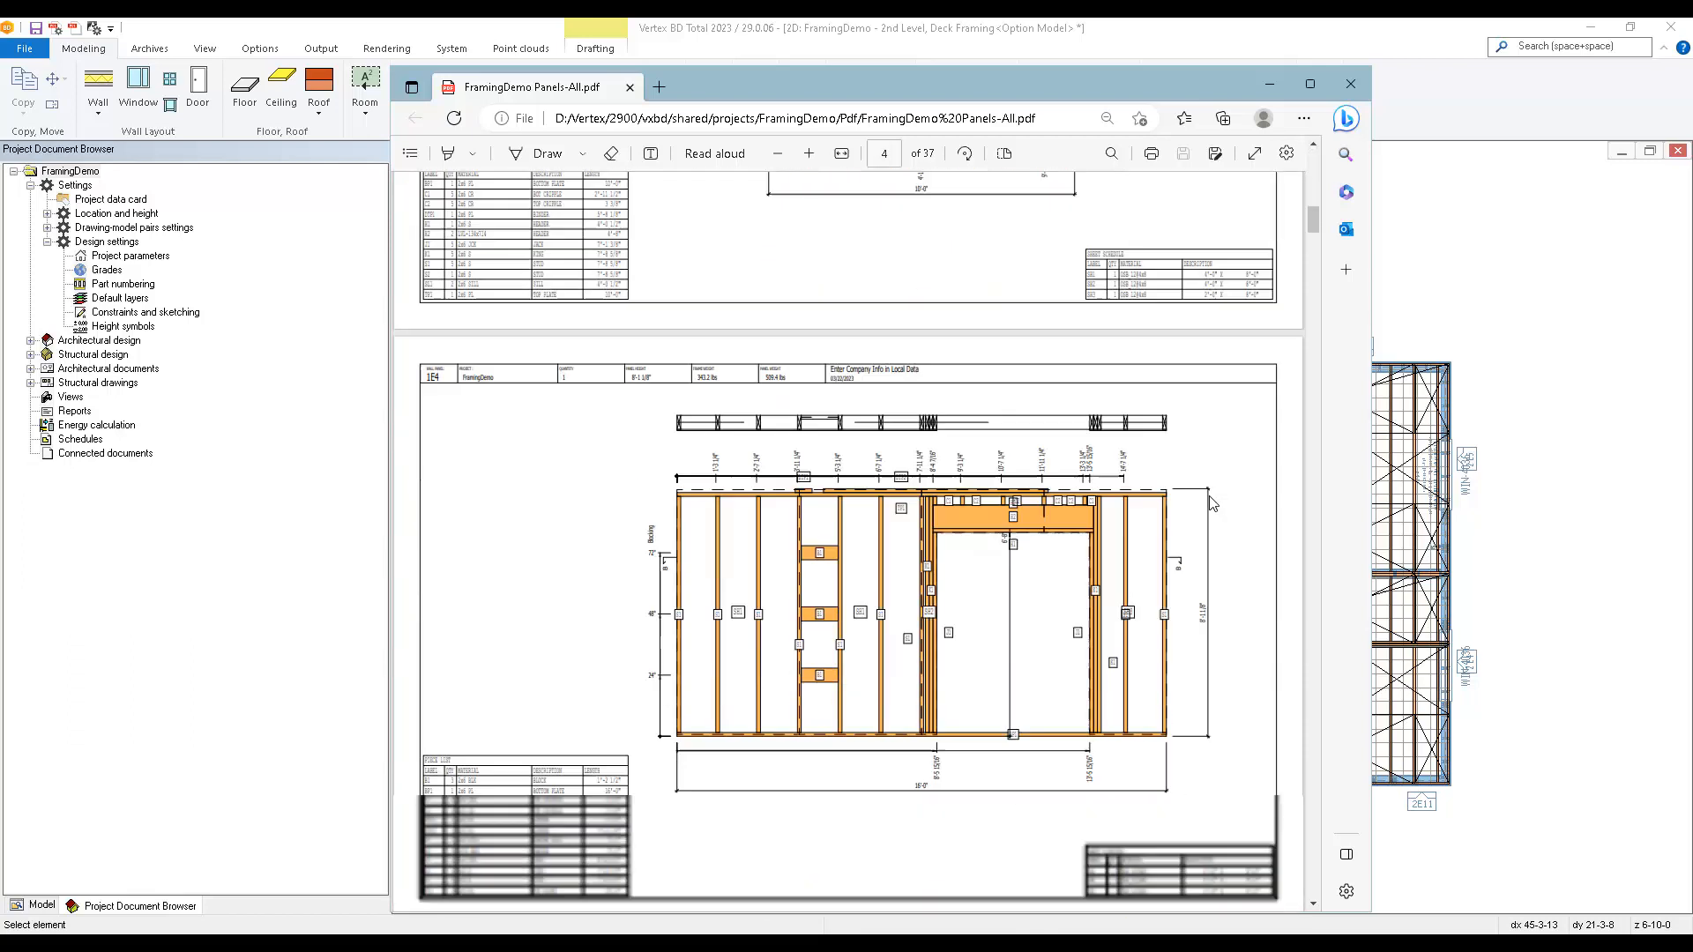
{"action": "scroll", "coordinate": [1210, 670], "scroll_direction": "down", "scroll_amount": 14}
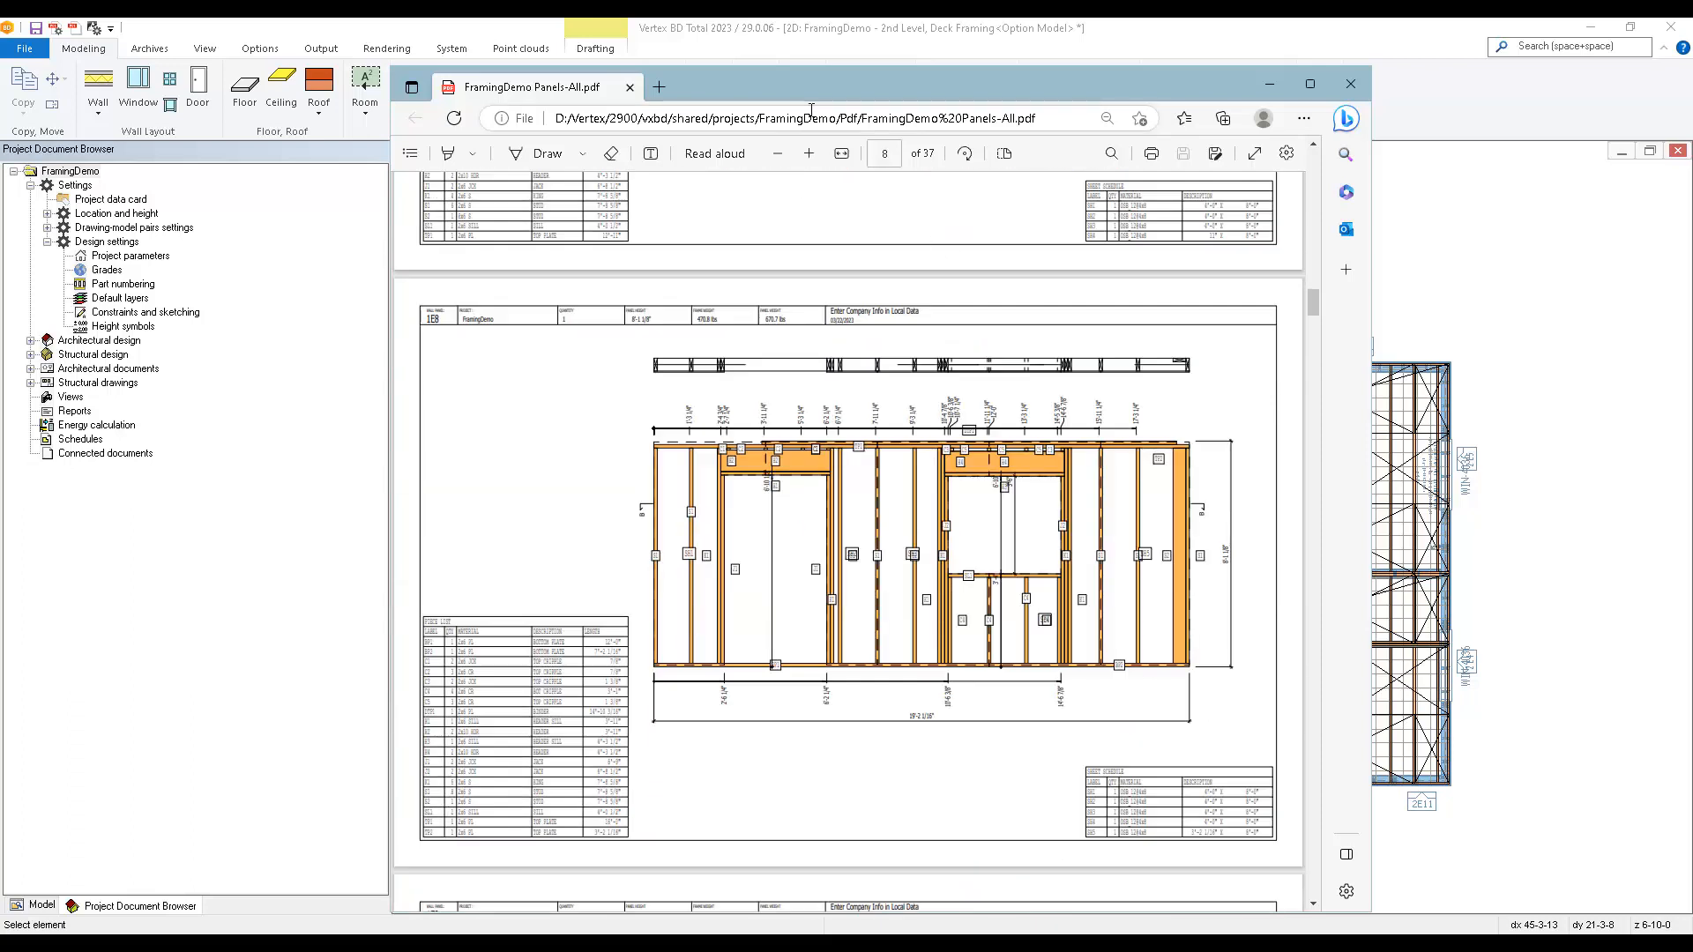
{"action": "left_click", "coordinate": [1350, 84]}
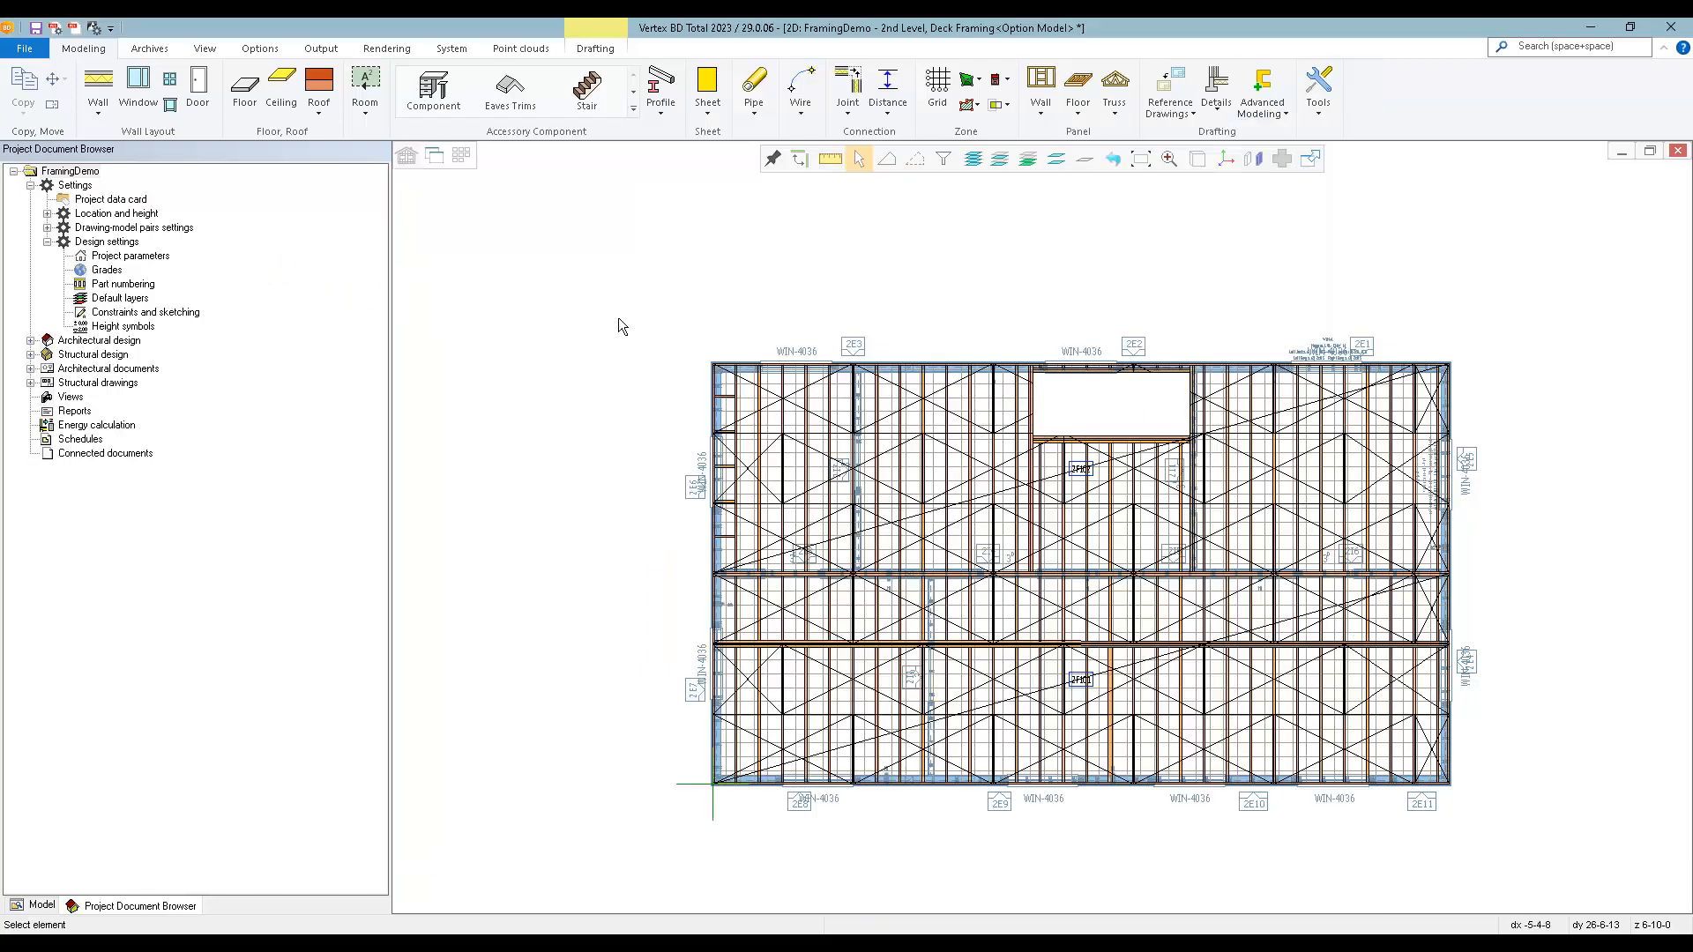
Load the 1st Level, Wall Layout drawing-model pair.
{"action": "right_click", "coordinate": [85, 172]}
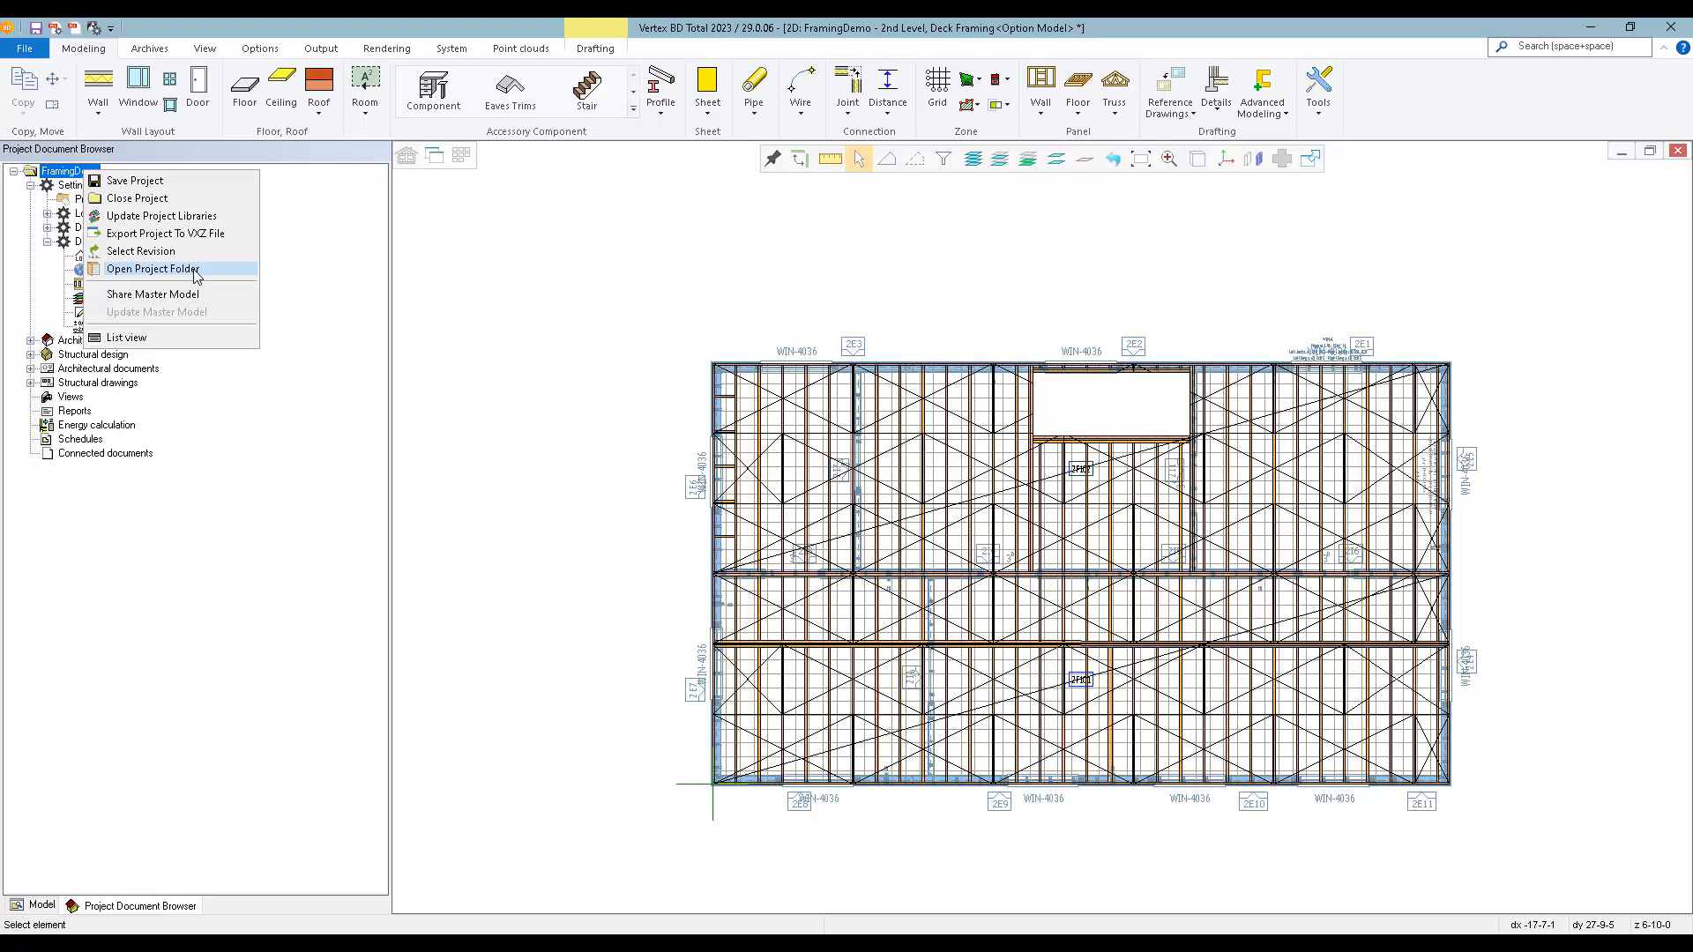
{"action": "left_click", "coordinate": [515, 323]}
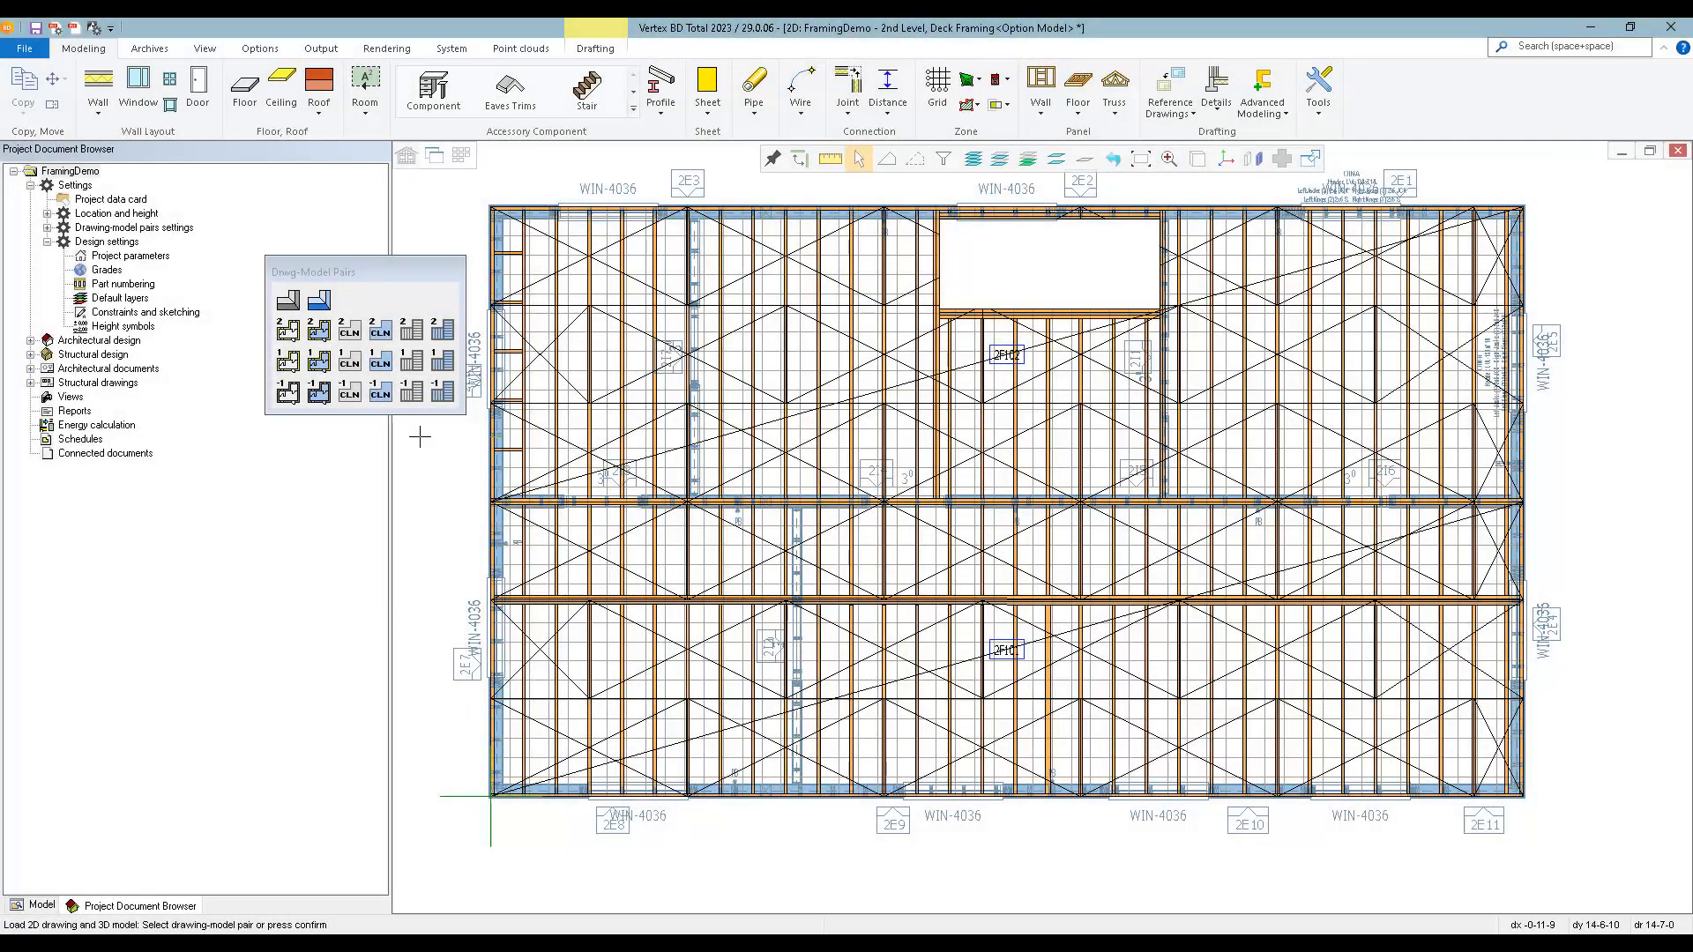
{"action": "left_click", "coordinate": [284, 366]}
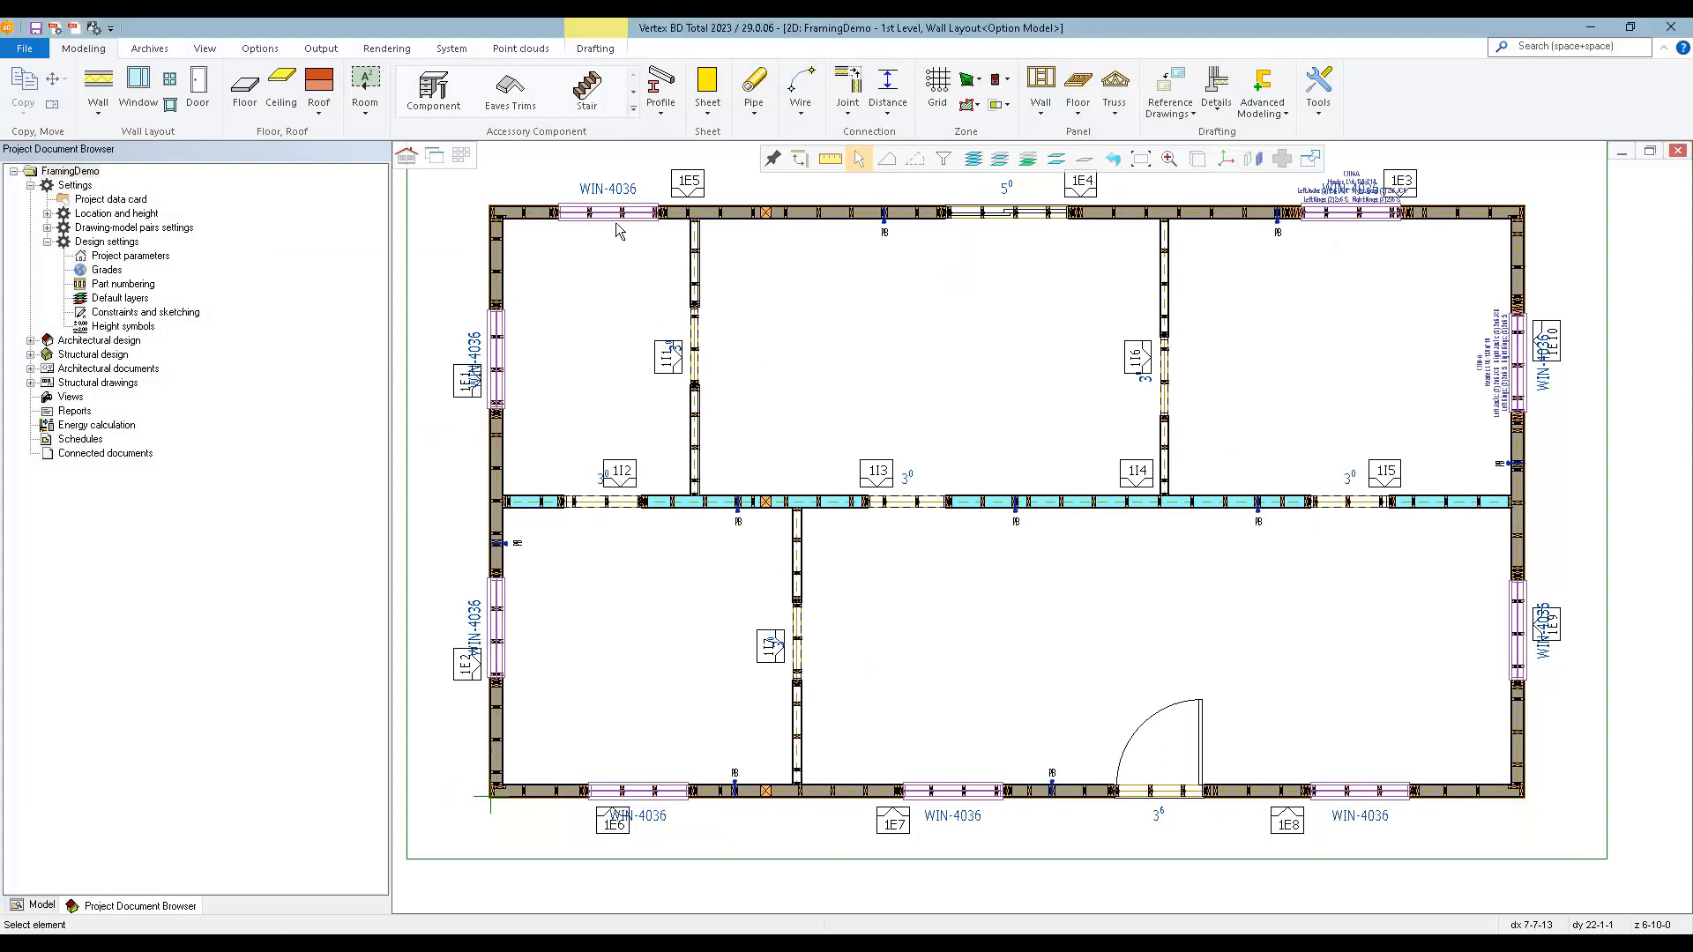
Run automatic panel stacking collected by building, with panel selection enabled and all listed panels included.
{"action": "left_click", "coordinate": [323, 49]}
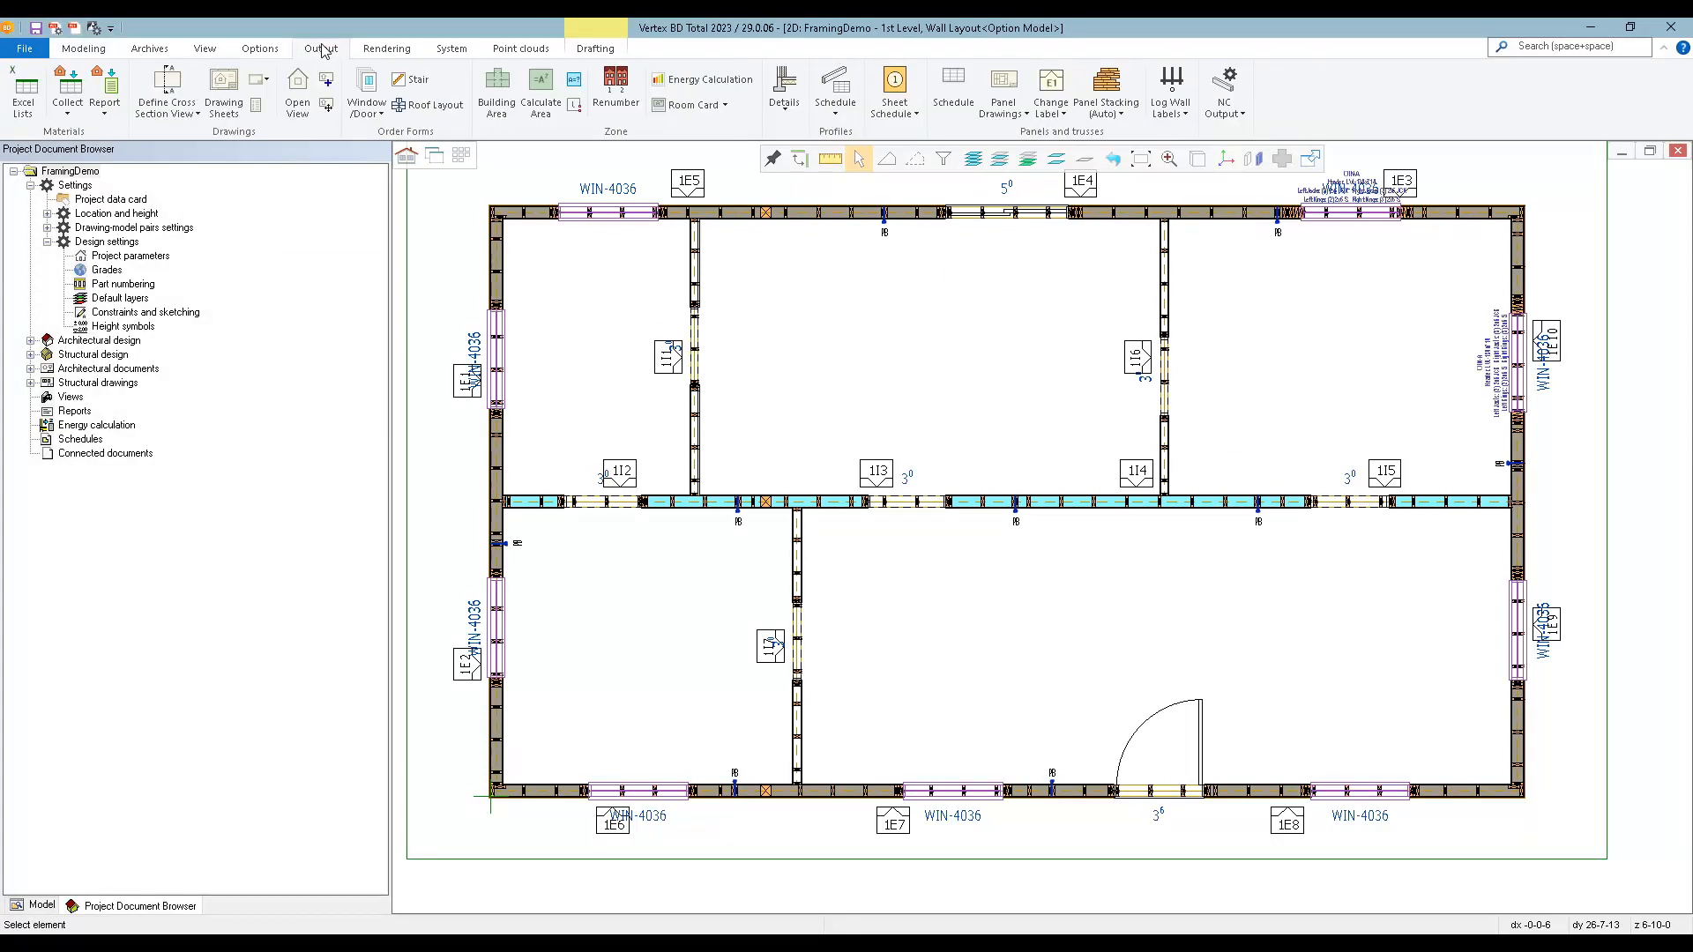
{"action": "left_click", "coordinate": [1127, 114]}
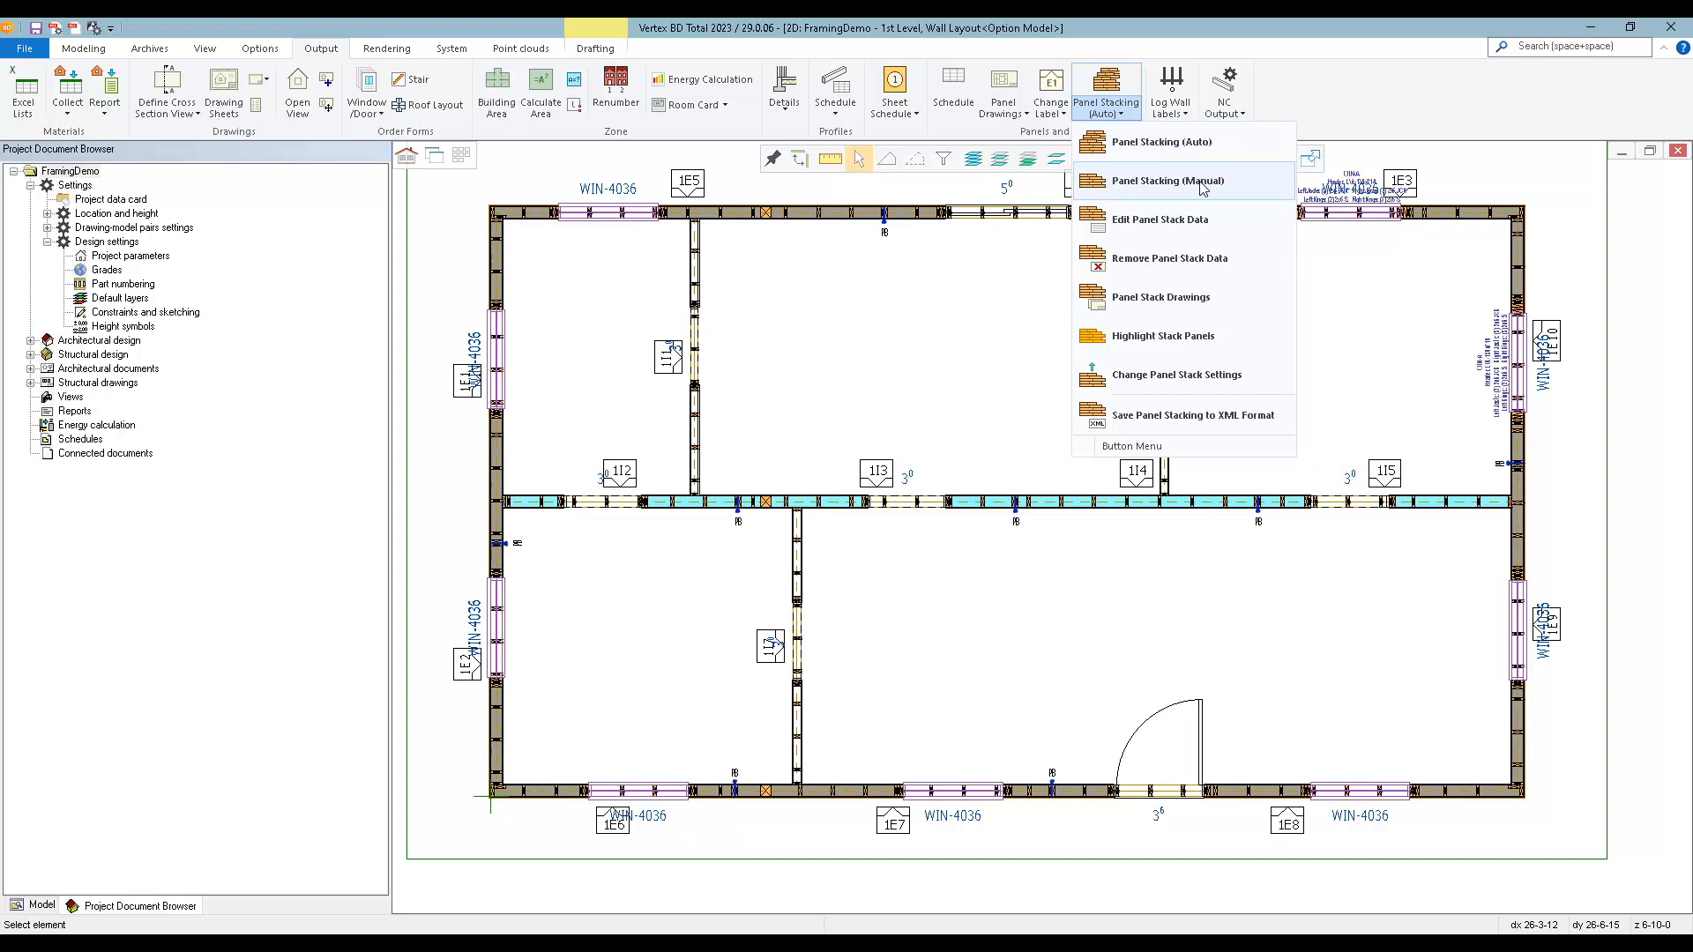
{"action": "left_click", "coordinate": [1239, 148]}
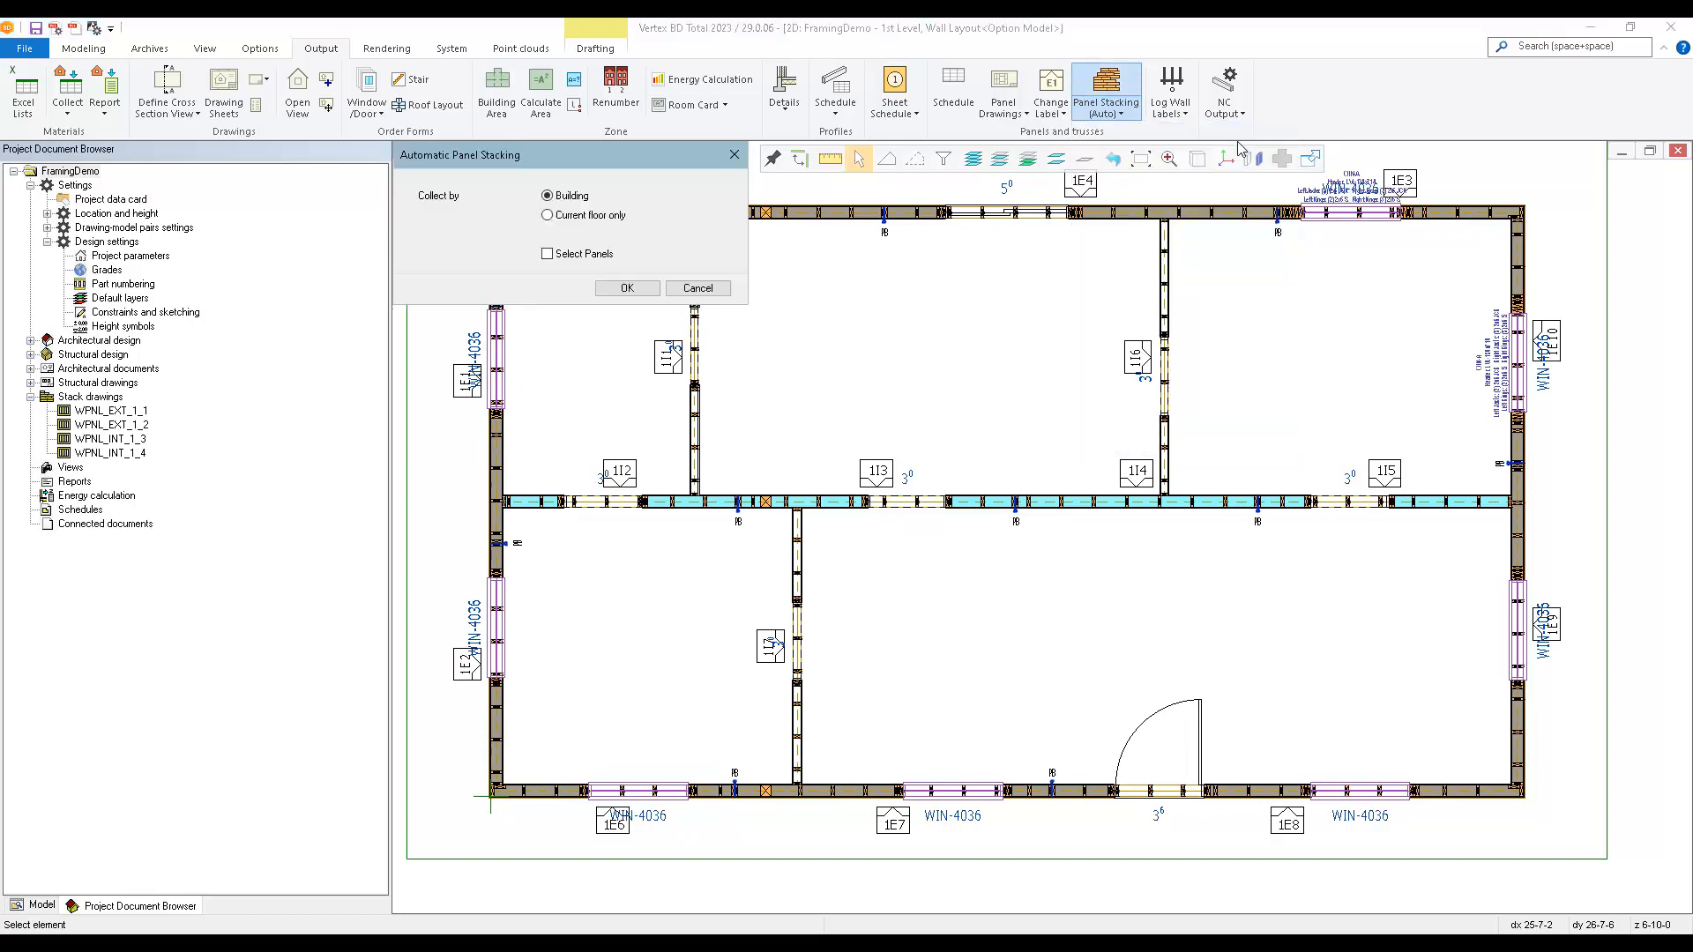
{"action": "left_click", "coordinate": [573, 261]}
{"action": "left_click", "coordinate": [607, 289]}
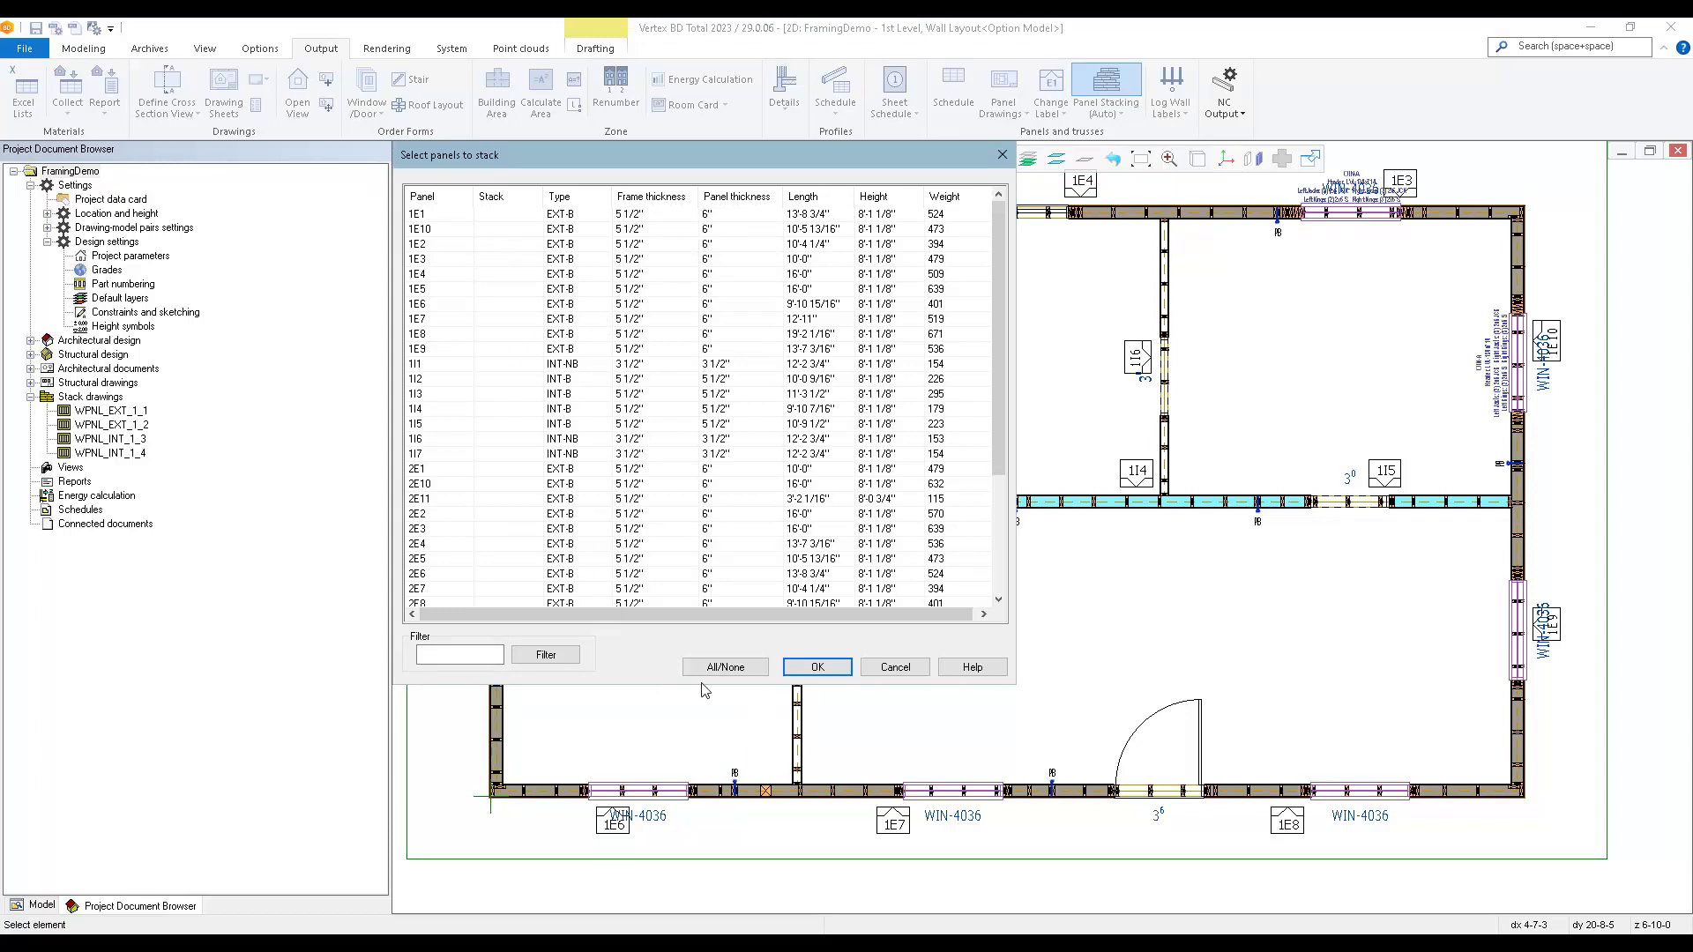
{"action": "left_click", "coordinate": [727, 669]}
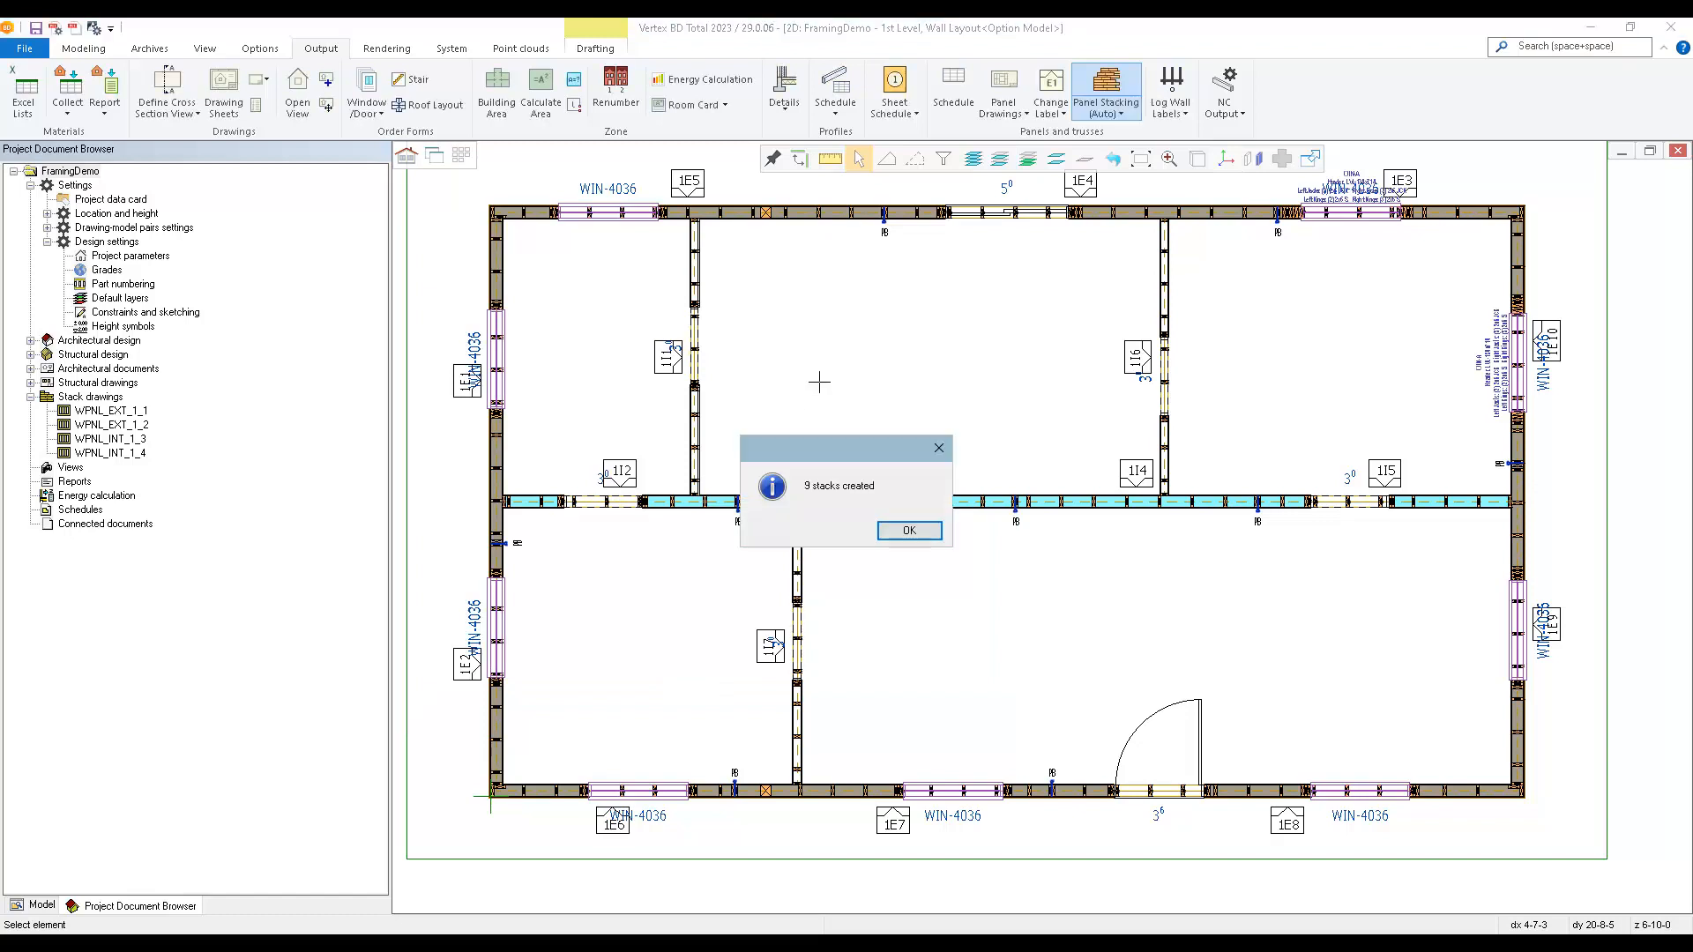
{"action": "left_click", "coordinate": [909, 530]}
Create panel stack drawings for the newly generated stacks.
{"action": "left_click", "coordinate": [1121, 114]}
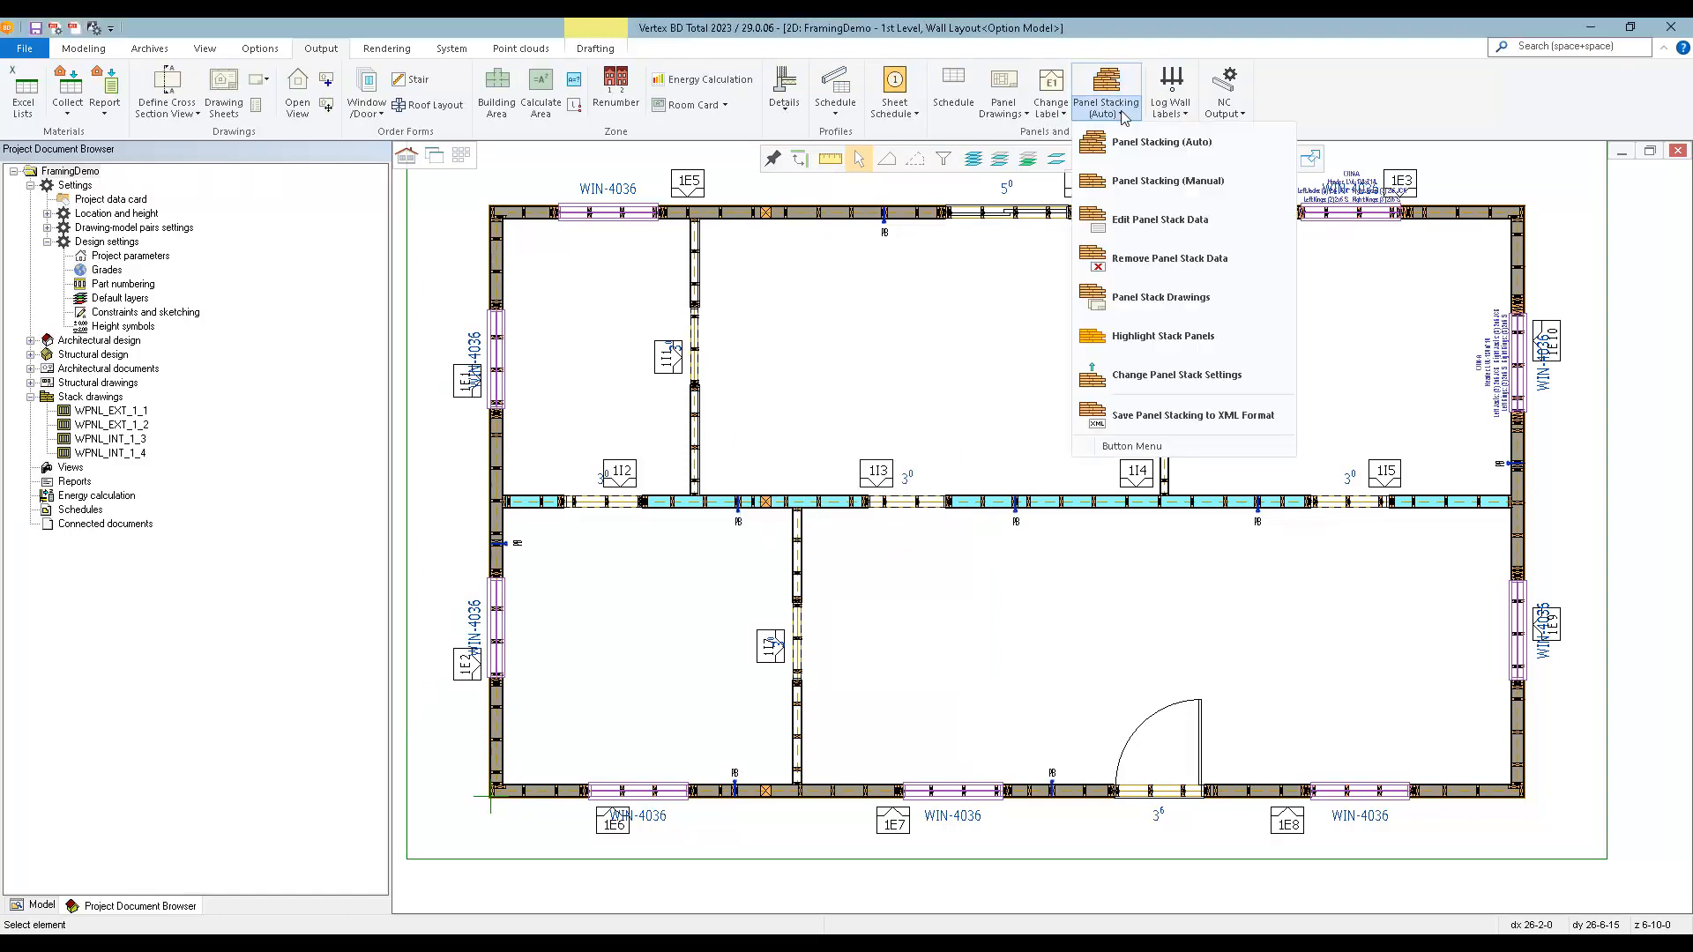
{"action": "left_click", "coordinate": [1157, 300]}
{"action": "left_click", "coordinate": [626, 308]}
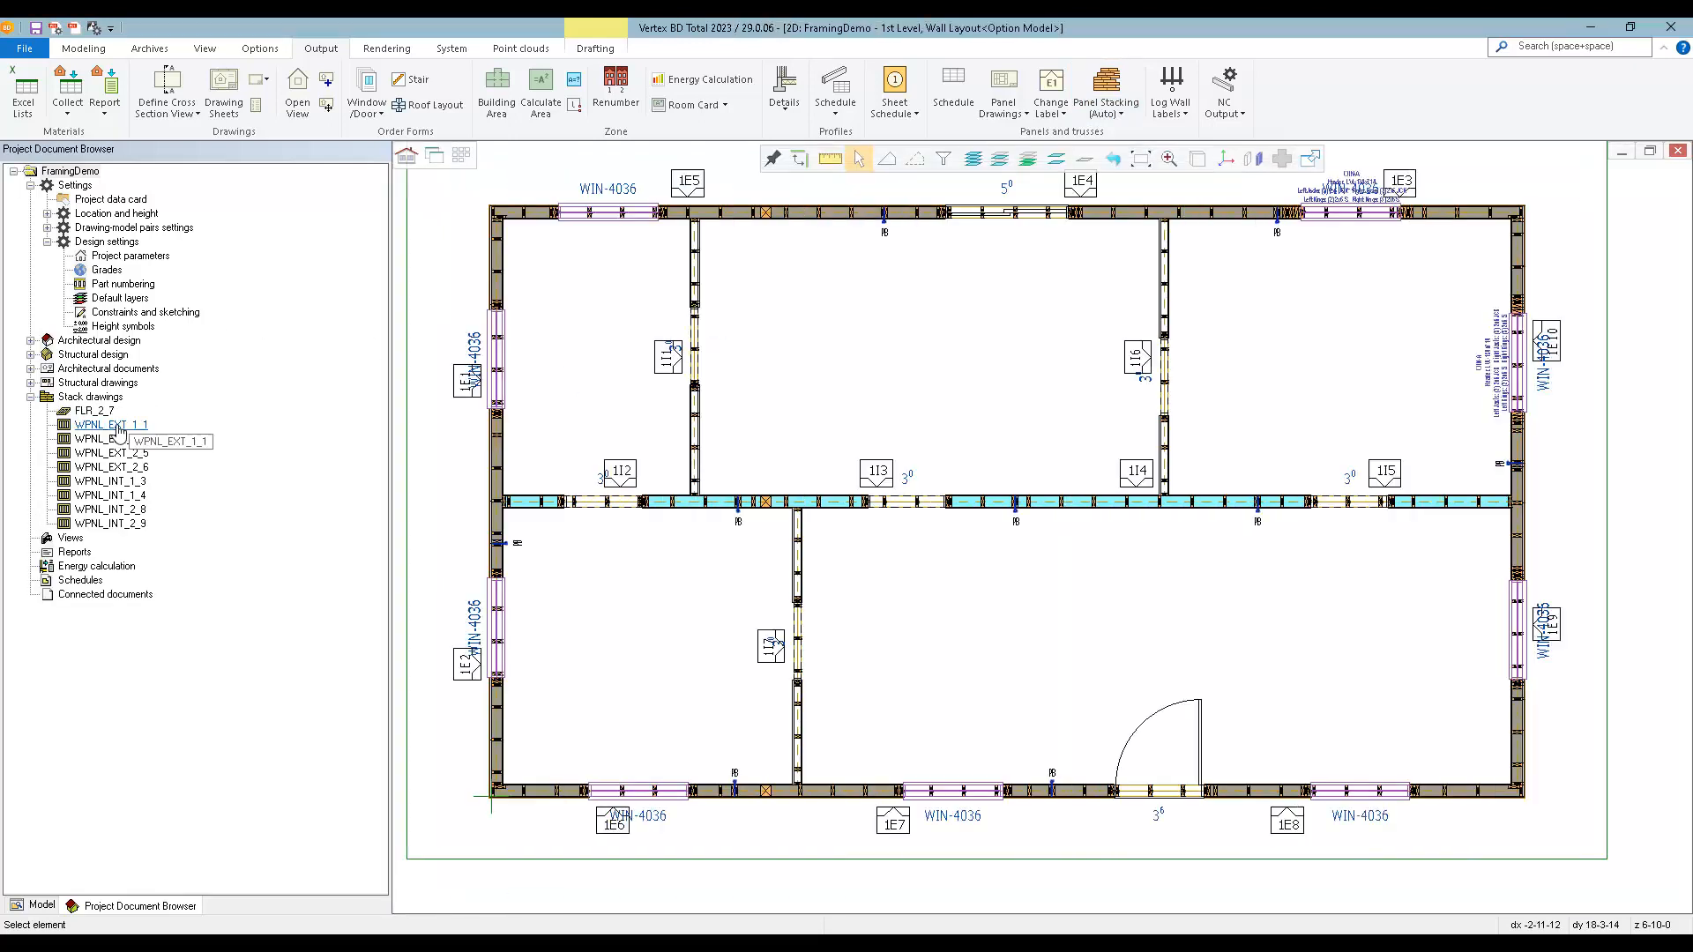
Examine the panel table and stacking diagram in stack drawing WPNL_EXT_1_1 and close the drawing.
{"action": "double_click", "coordinate": [115, 425]}
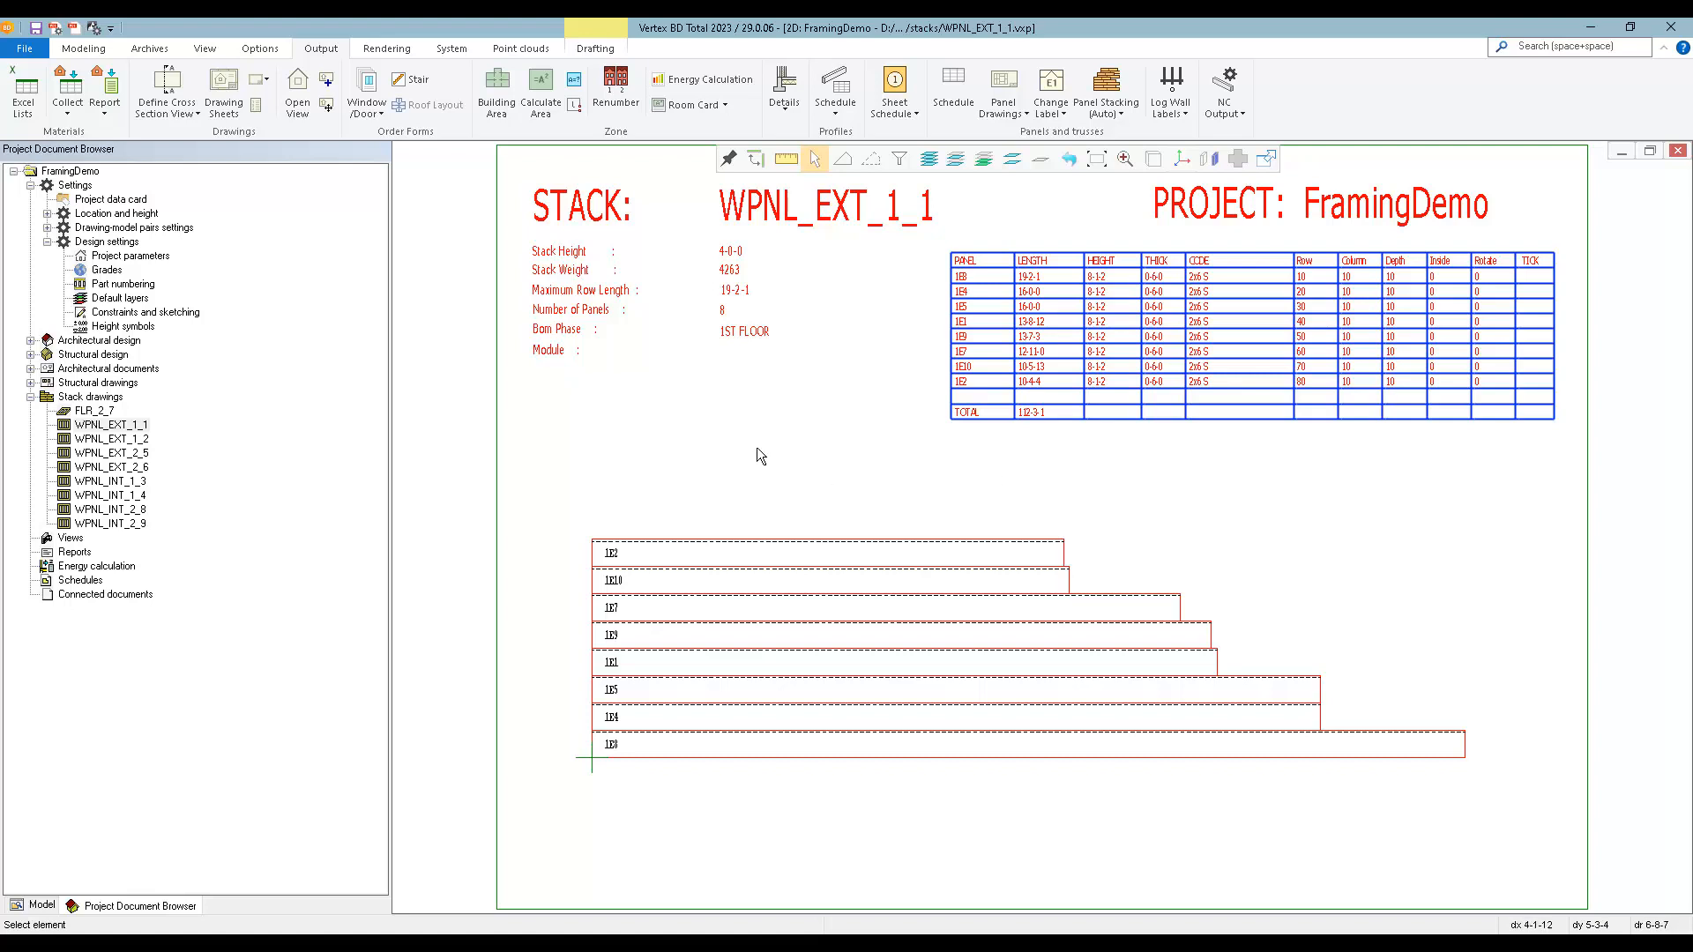
{"action": "scroll", "coordinate": [616, 703], "scroll_direction": "up", "scroll_amount": 2}
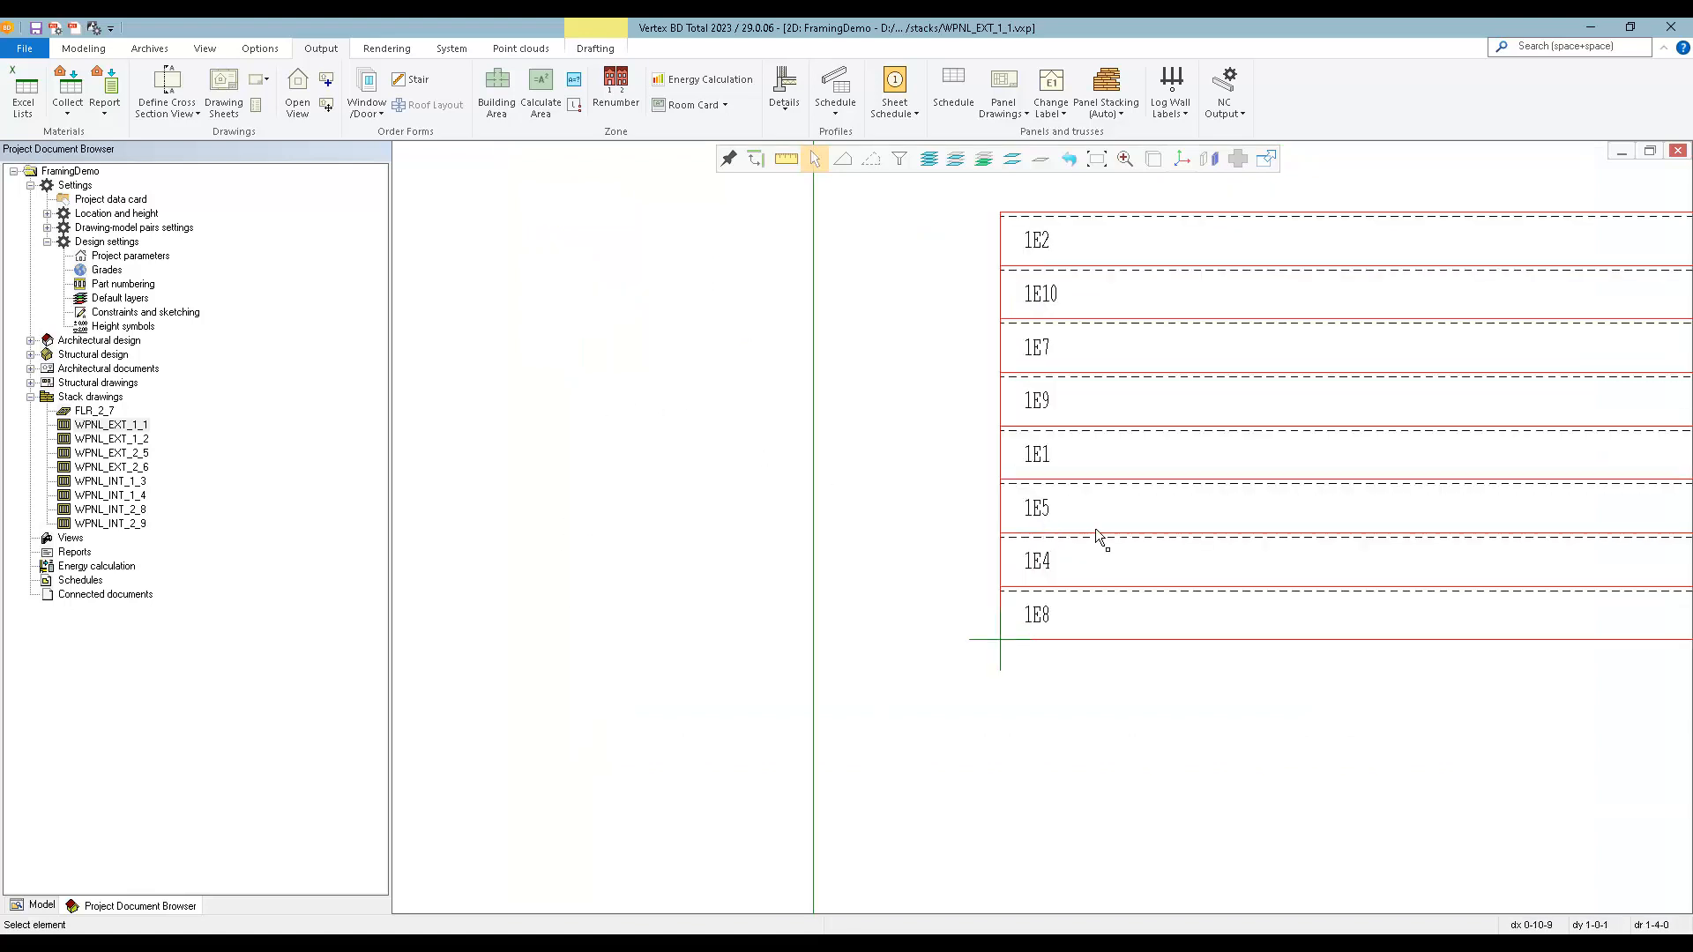
{"action": "scroll", "coordinate": [1077, 324], "scroll_direction": "down", "scroll_amount": 2}
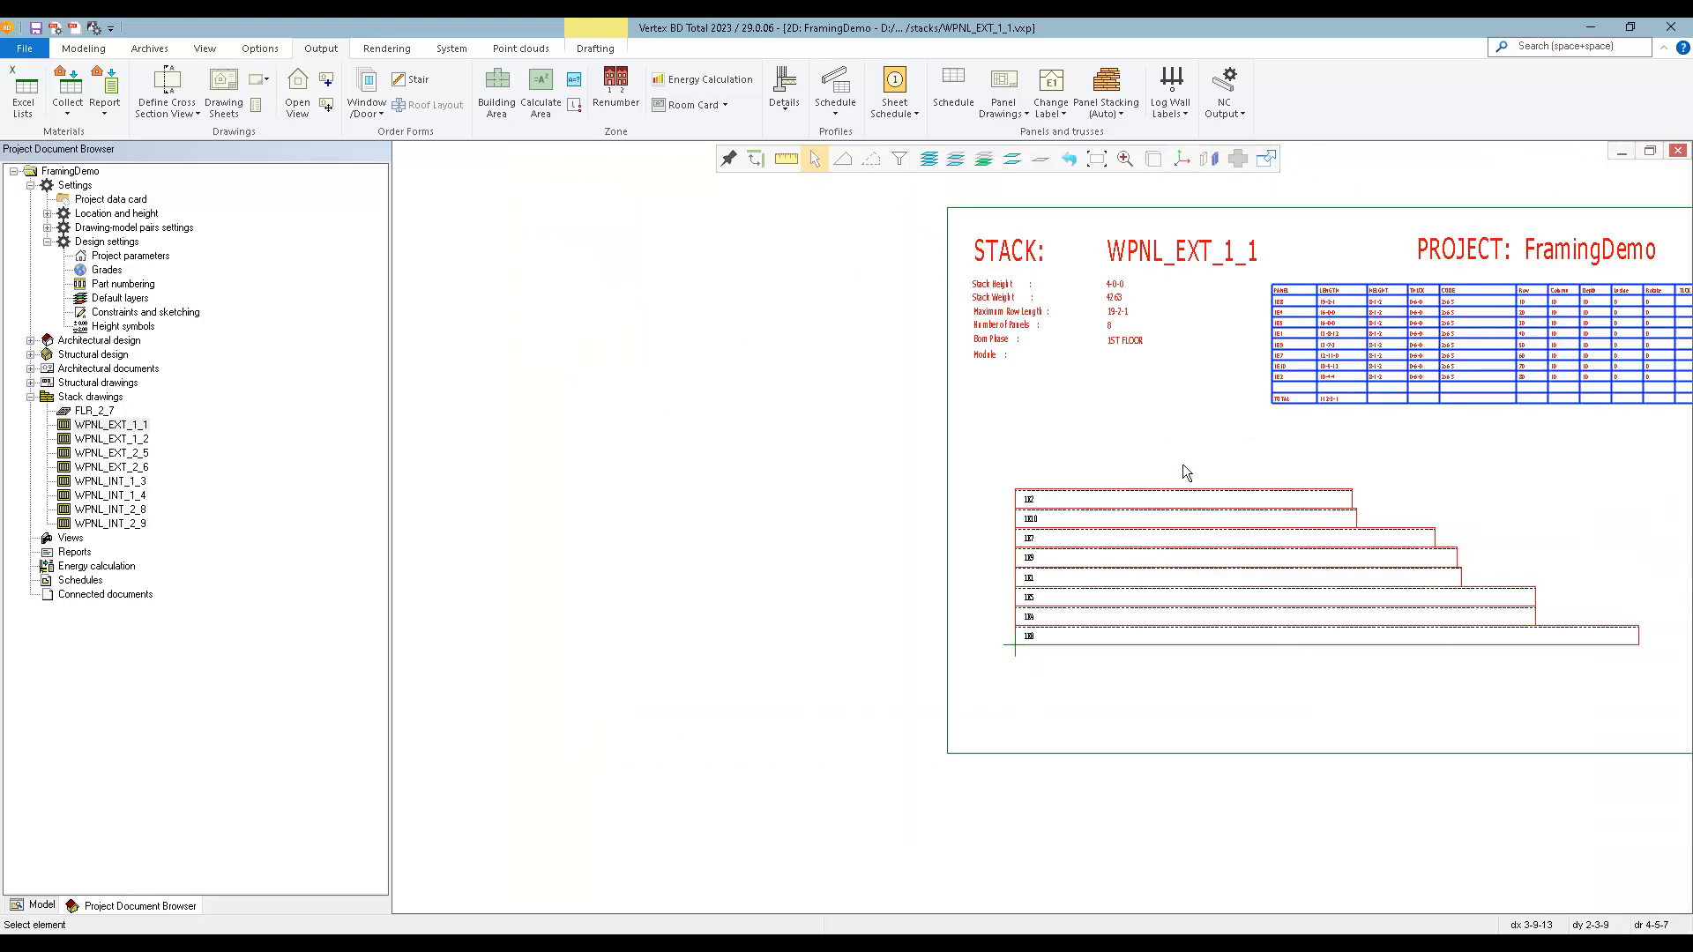
{"action": "left_click", "coordinate": [1680, 152]}
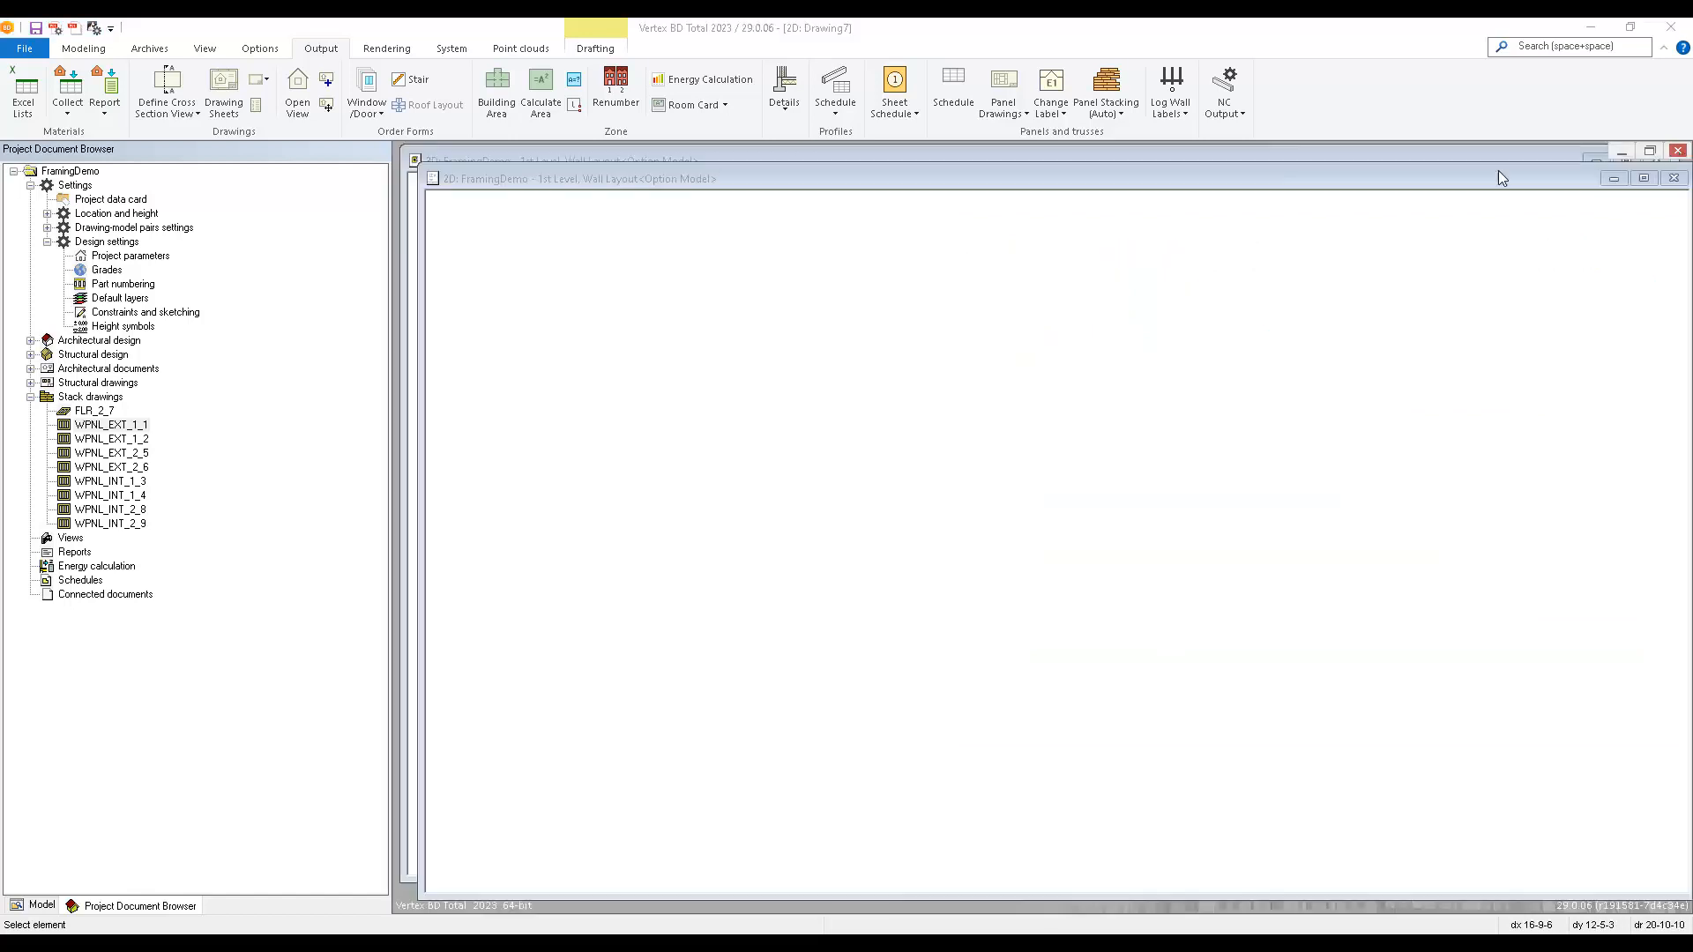
Review the stack labels and row order in the panel stack data, accept it and create the panel stack drawings again.
{"action": "left_click", "coordinate": [1108, 113]}
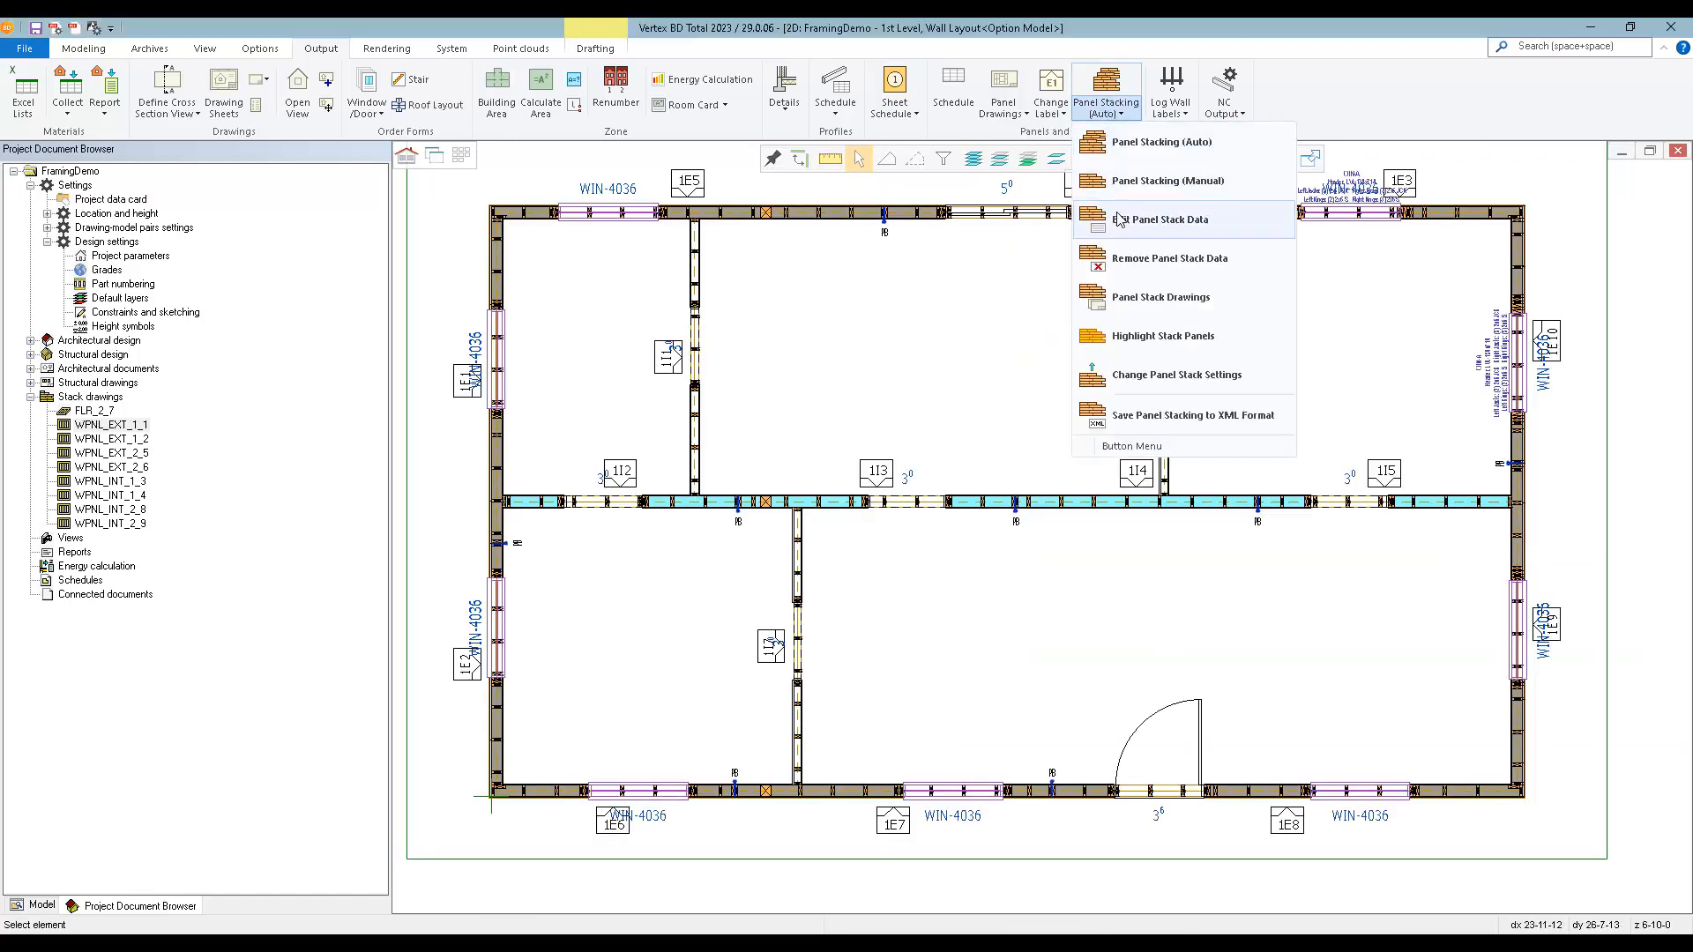
{"action": "left_click", "coordinate": [1180, 226]}
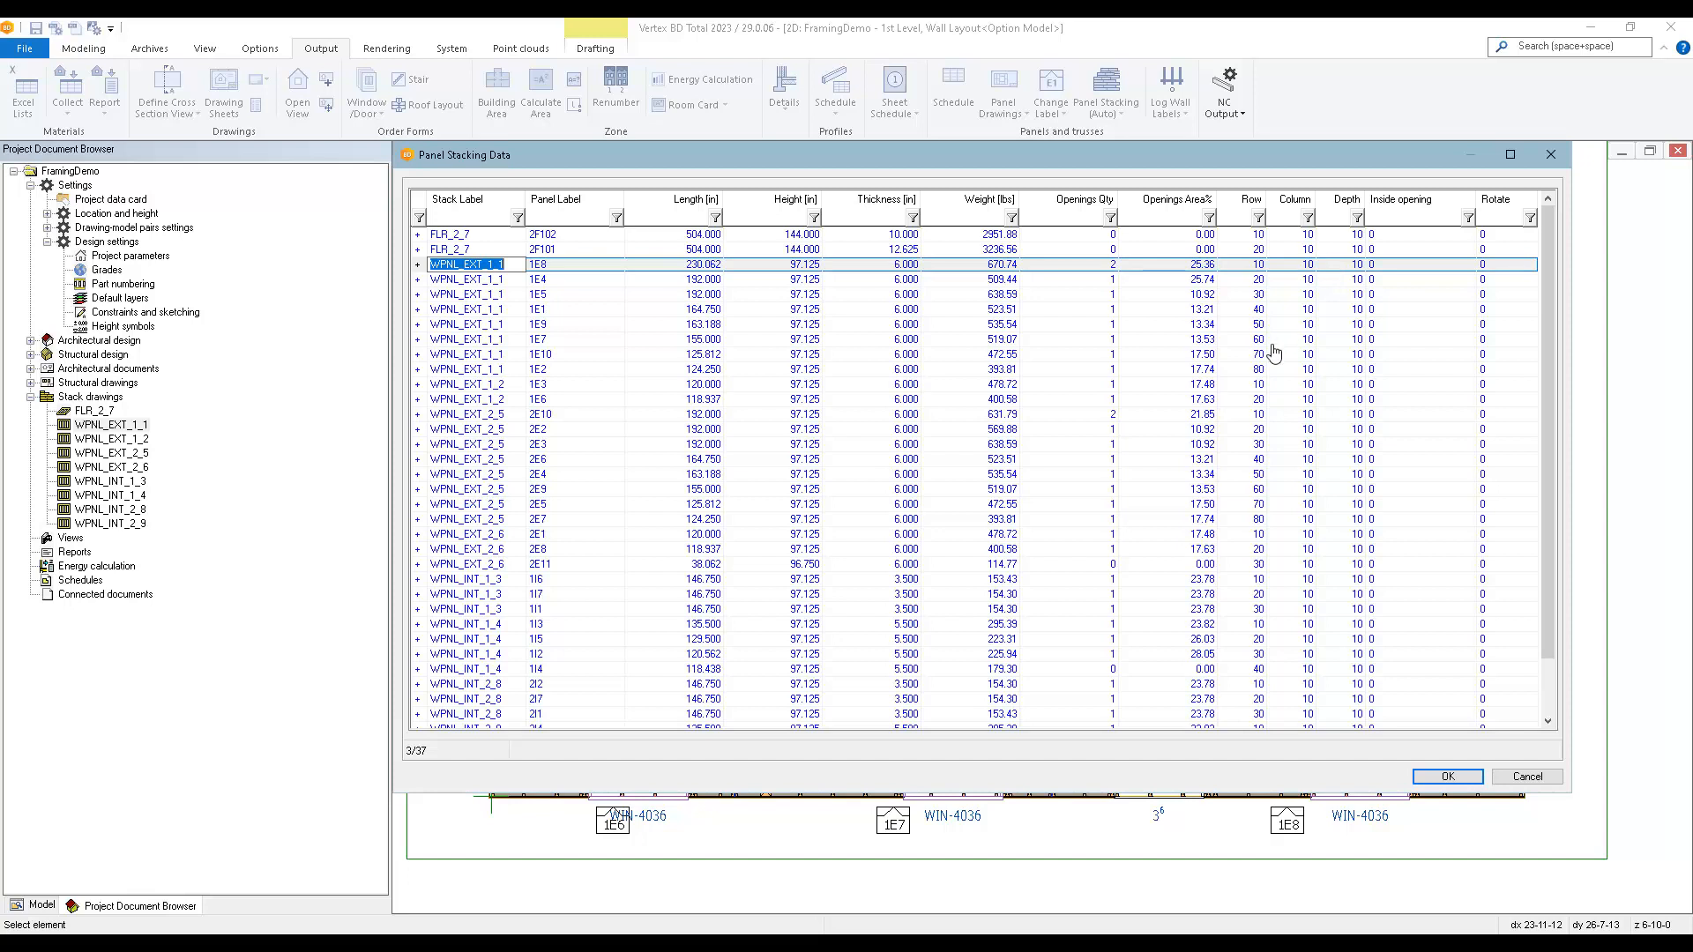
{"action": "left_click", "coordinate": [1252, 296]}
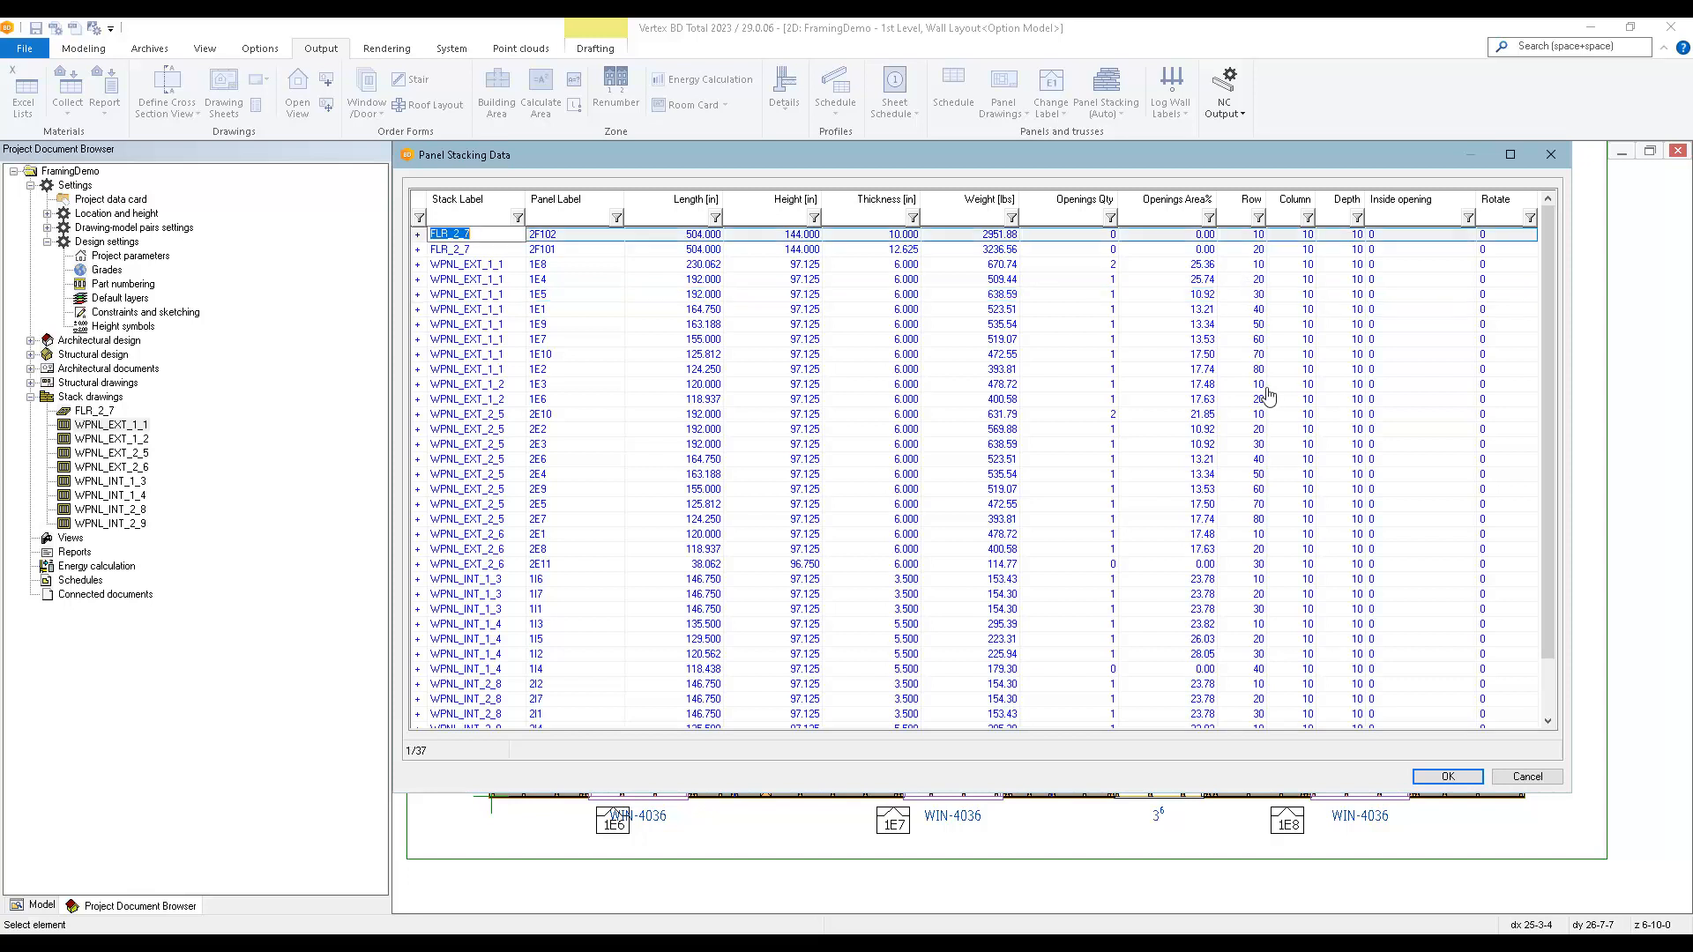
{"action": "left_click", "coordinate": [1435, 779]}
{"action": "left_click", "coordinate": [1121, 116]}
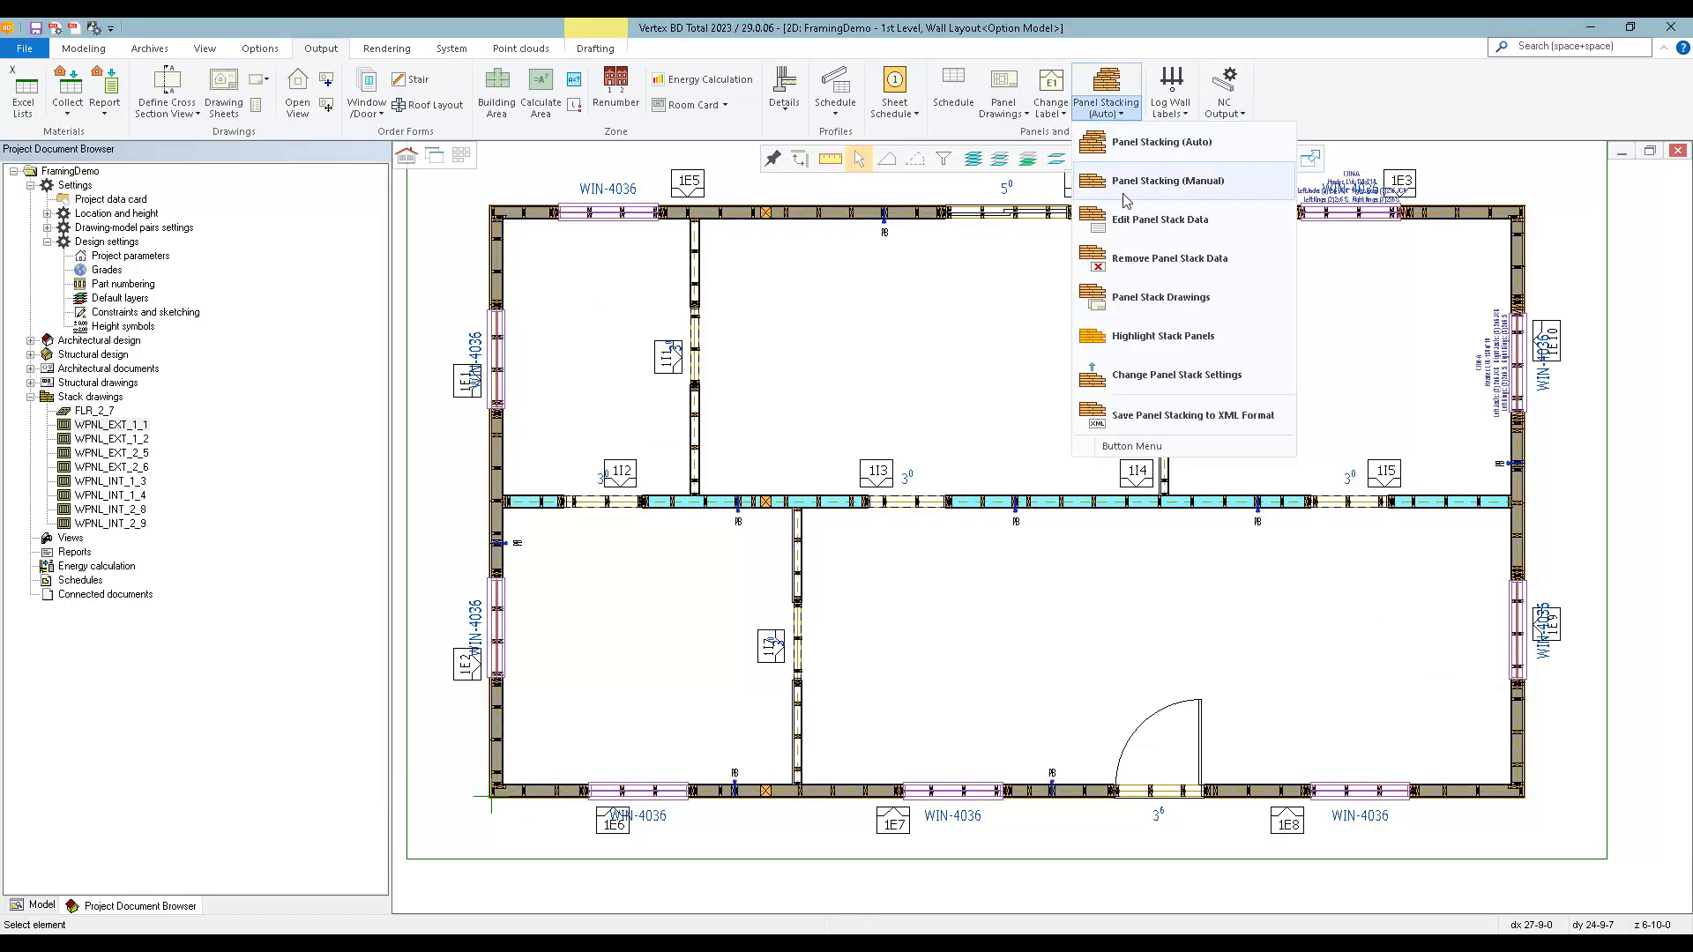
{"action": "left_click", "coordinate": [1159, 297]}
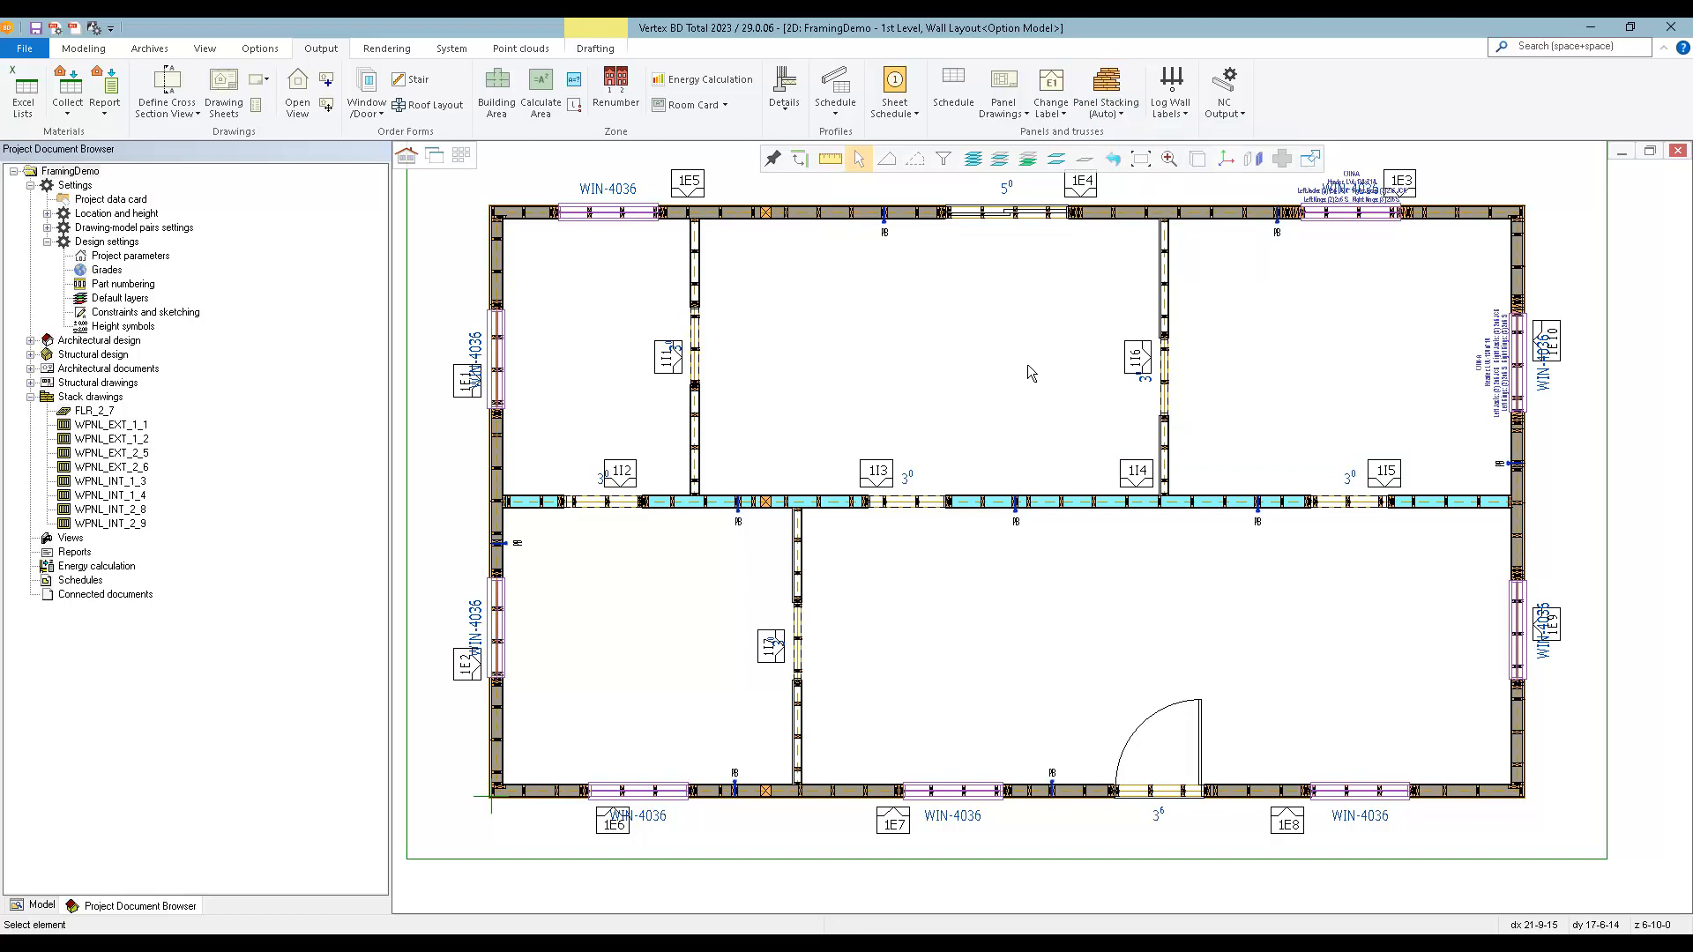
Look through the PDF drawing sets for the stack-order options and select Panels-Walls-StackOrder.
{"action": "left_click", "coordinate": [75, 29]}
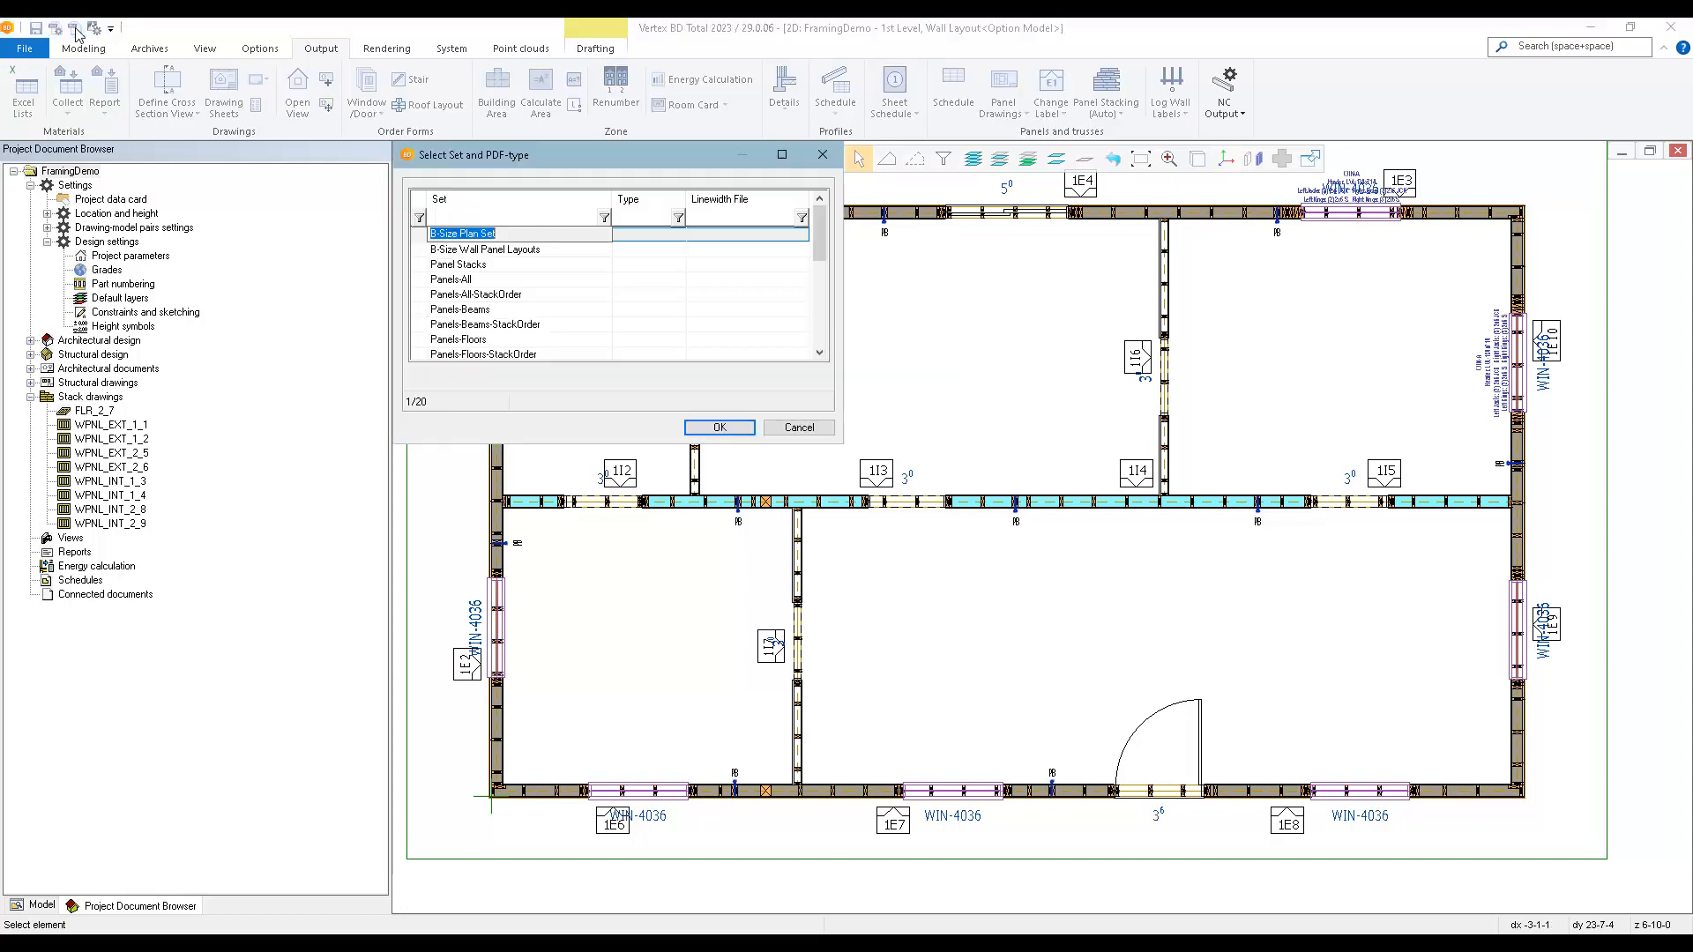
{"action": "left_click", "coordinate": [500, 325]}
{"action": "scroll", "coordinate": [500, 326], "scroll_direction": "down", "scroll_amount": 3}
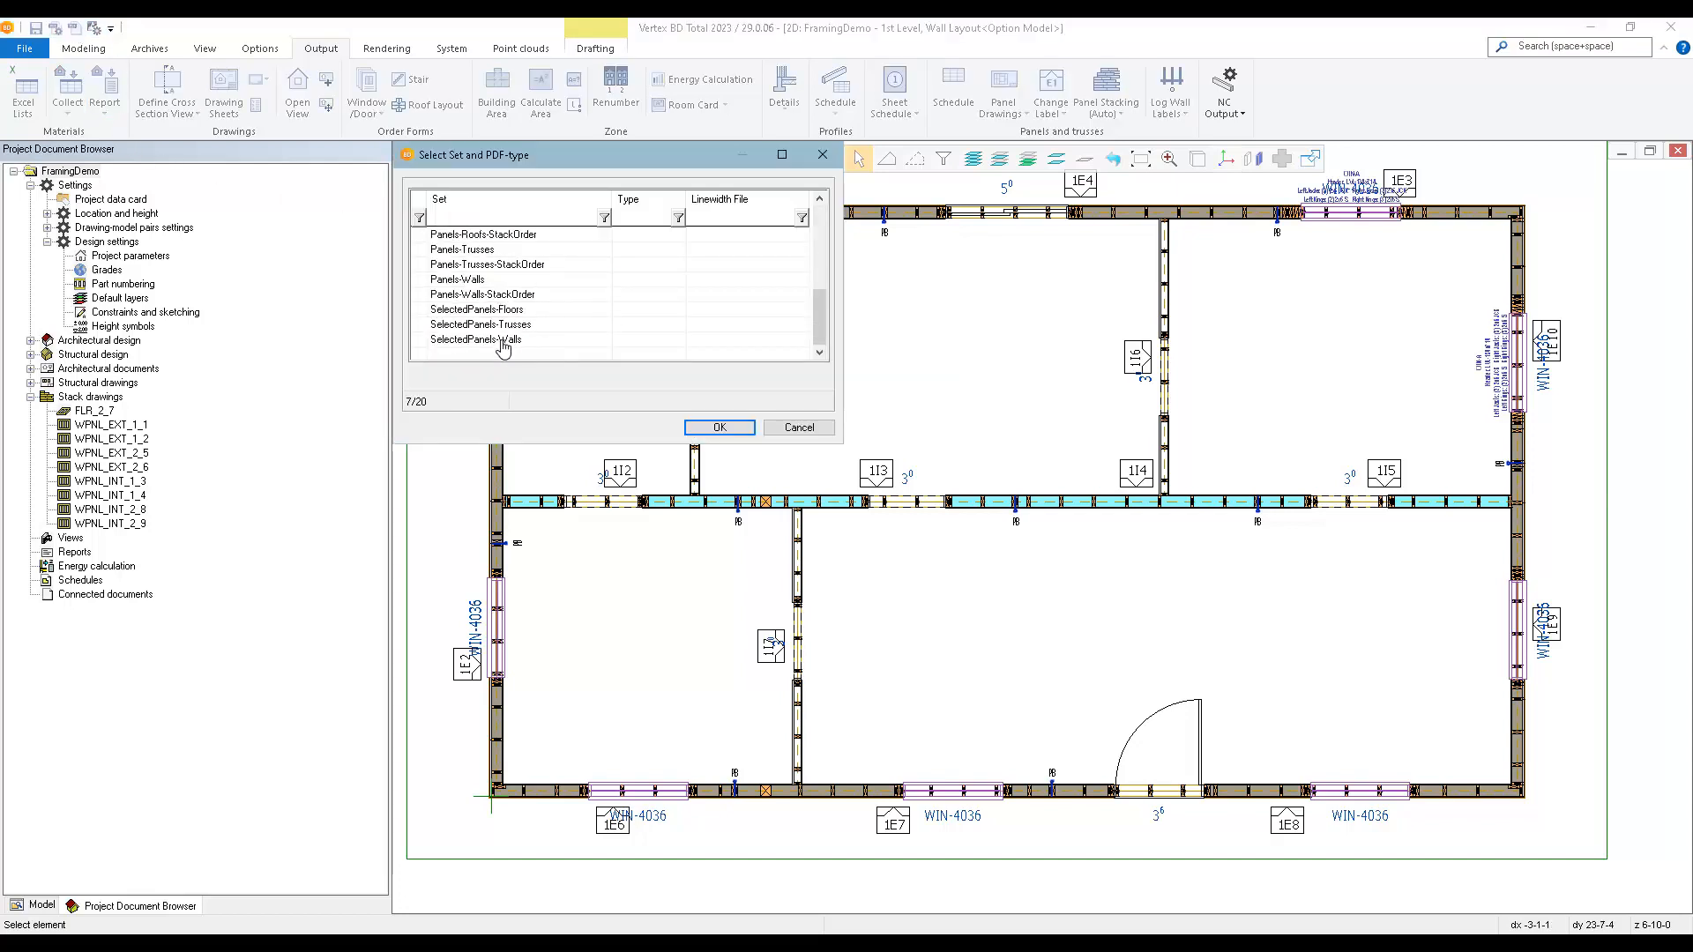
{"action": "left_click", "coordinate": [446, 294]}
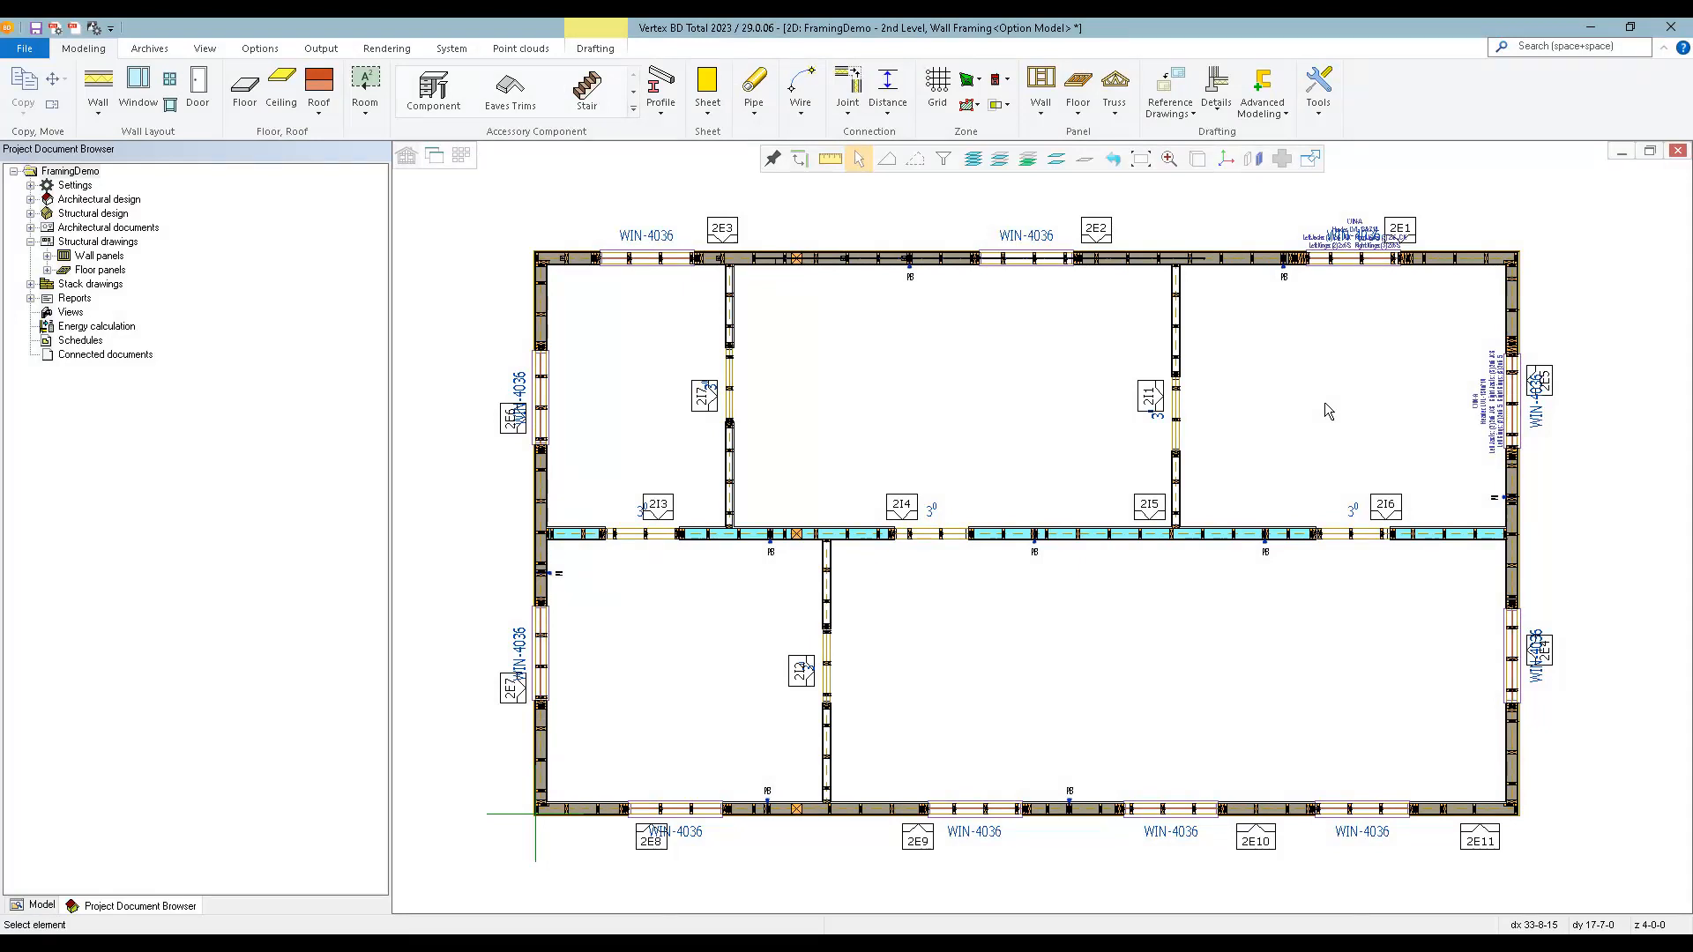
Load the Roof Layout drawing-model pair and switch to its 3D model.
{"action": "key", "text": "F2"}
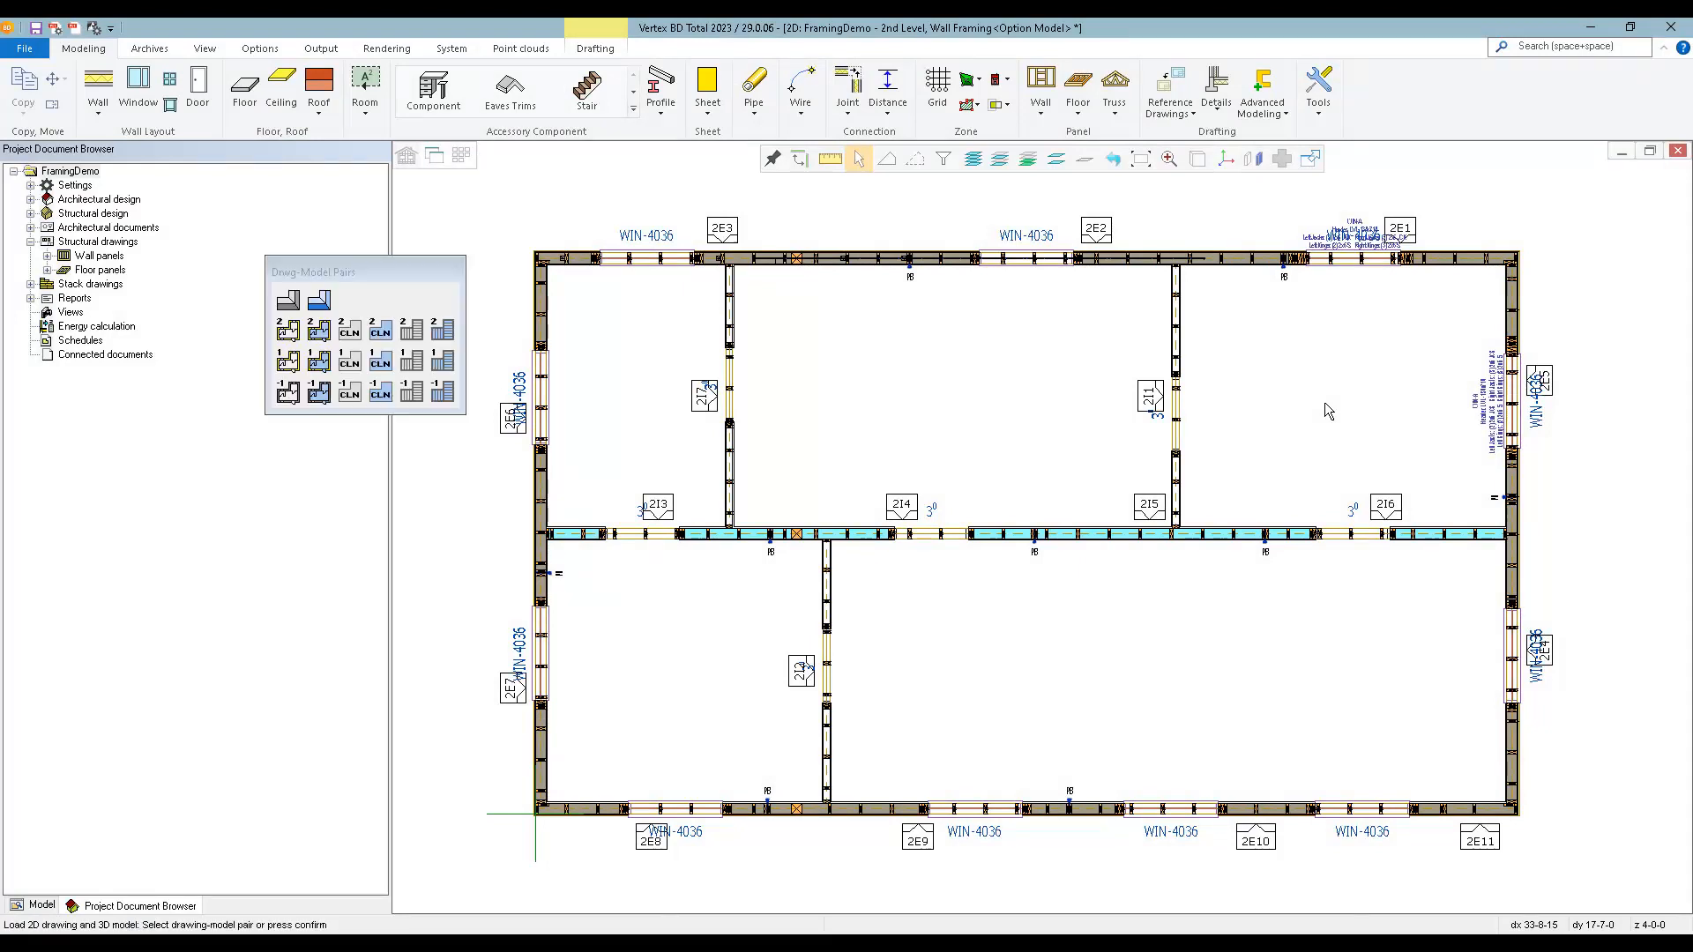
{"action": "left_click", "coordinate": [291, 302]}
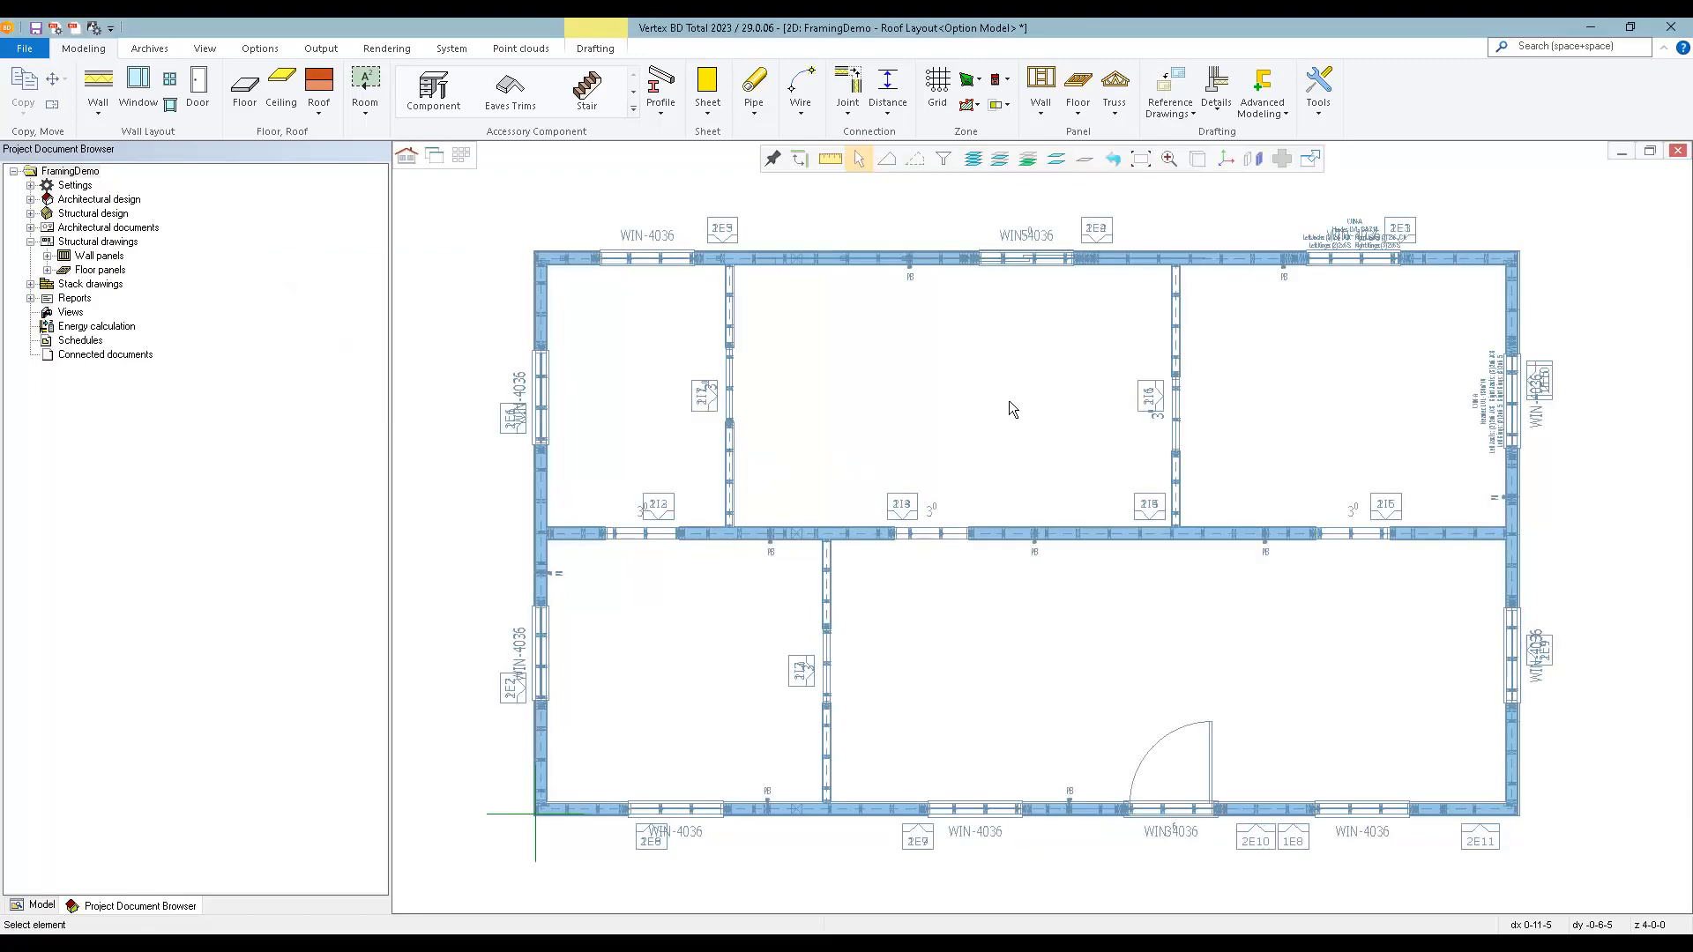
{"action": "key", "text": "ctrl+Tab"}
{"action": "scroll", "coordinate": [1047, 535], "scroll_direction": "down", "scroll_amount": 8}
{"action": "scroll", "coordinate": [1047, 534], "scroll_direction": "up", "scroll_amount": 5}
Start the Roof Generator in add-by-walls mode and open the Main Roof w/ Rafters parameter set.
{"action": "left_click", "coordinate": [324, 112]}
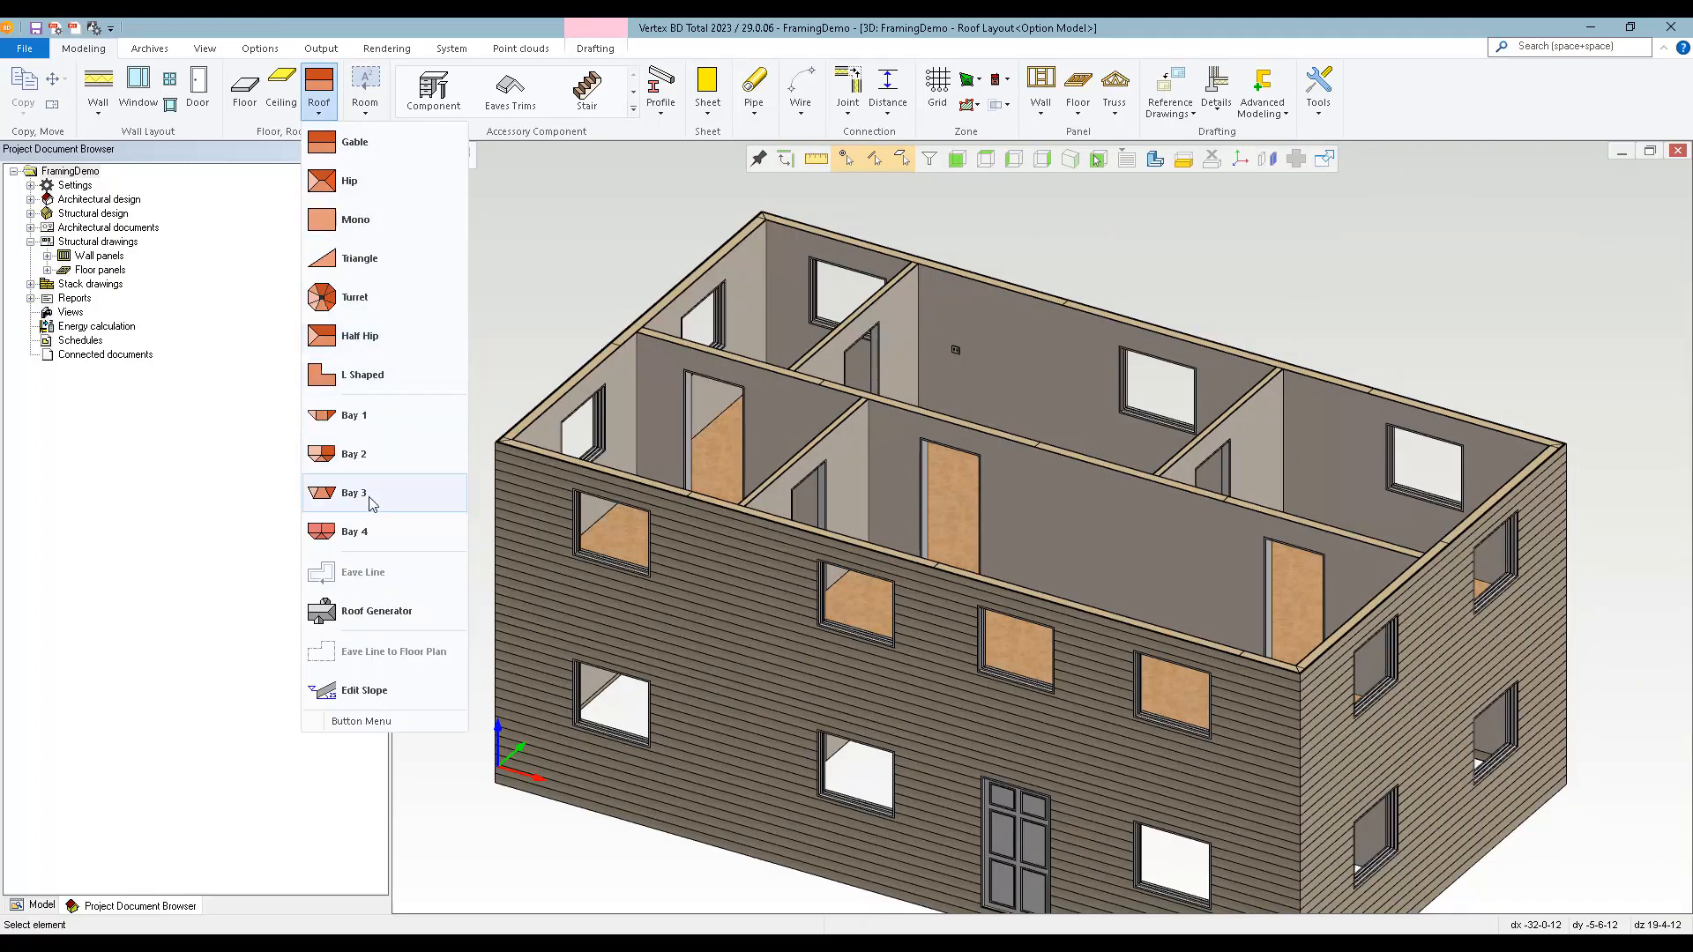
{"action": "left_click", "coordinate": [381, 620]}
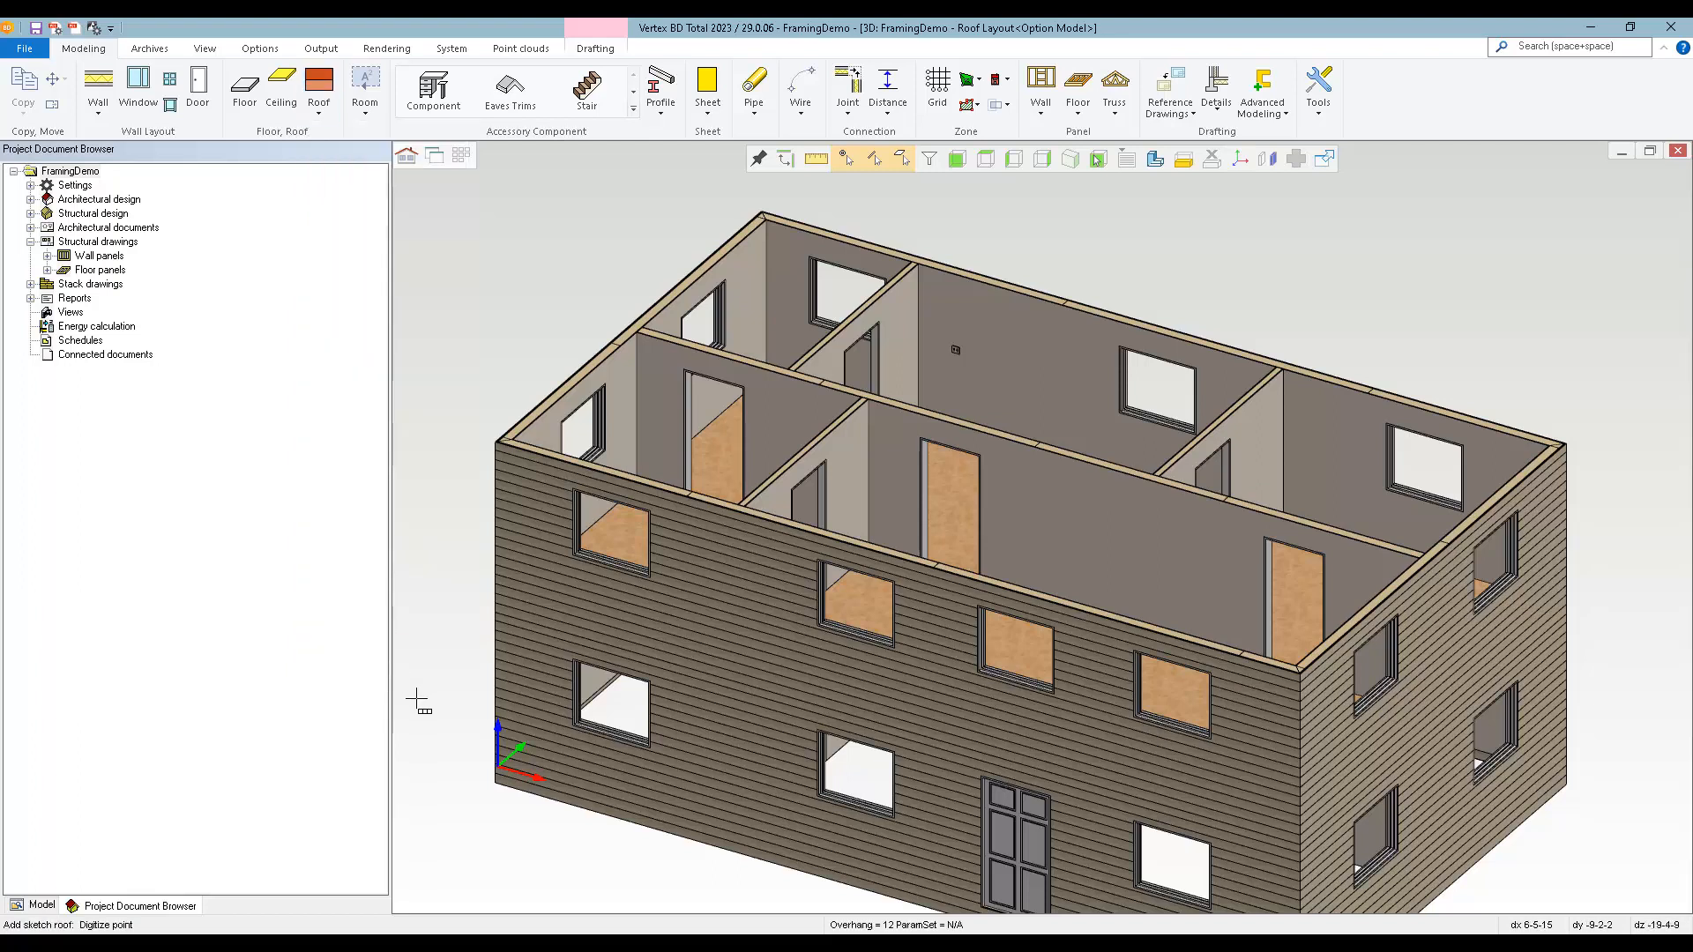
{"action": "right_click", "coordinate": [455, 309]}
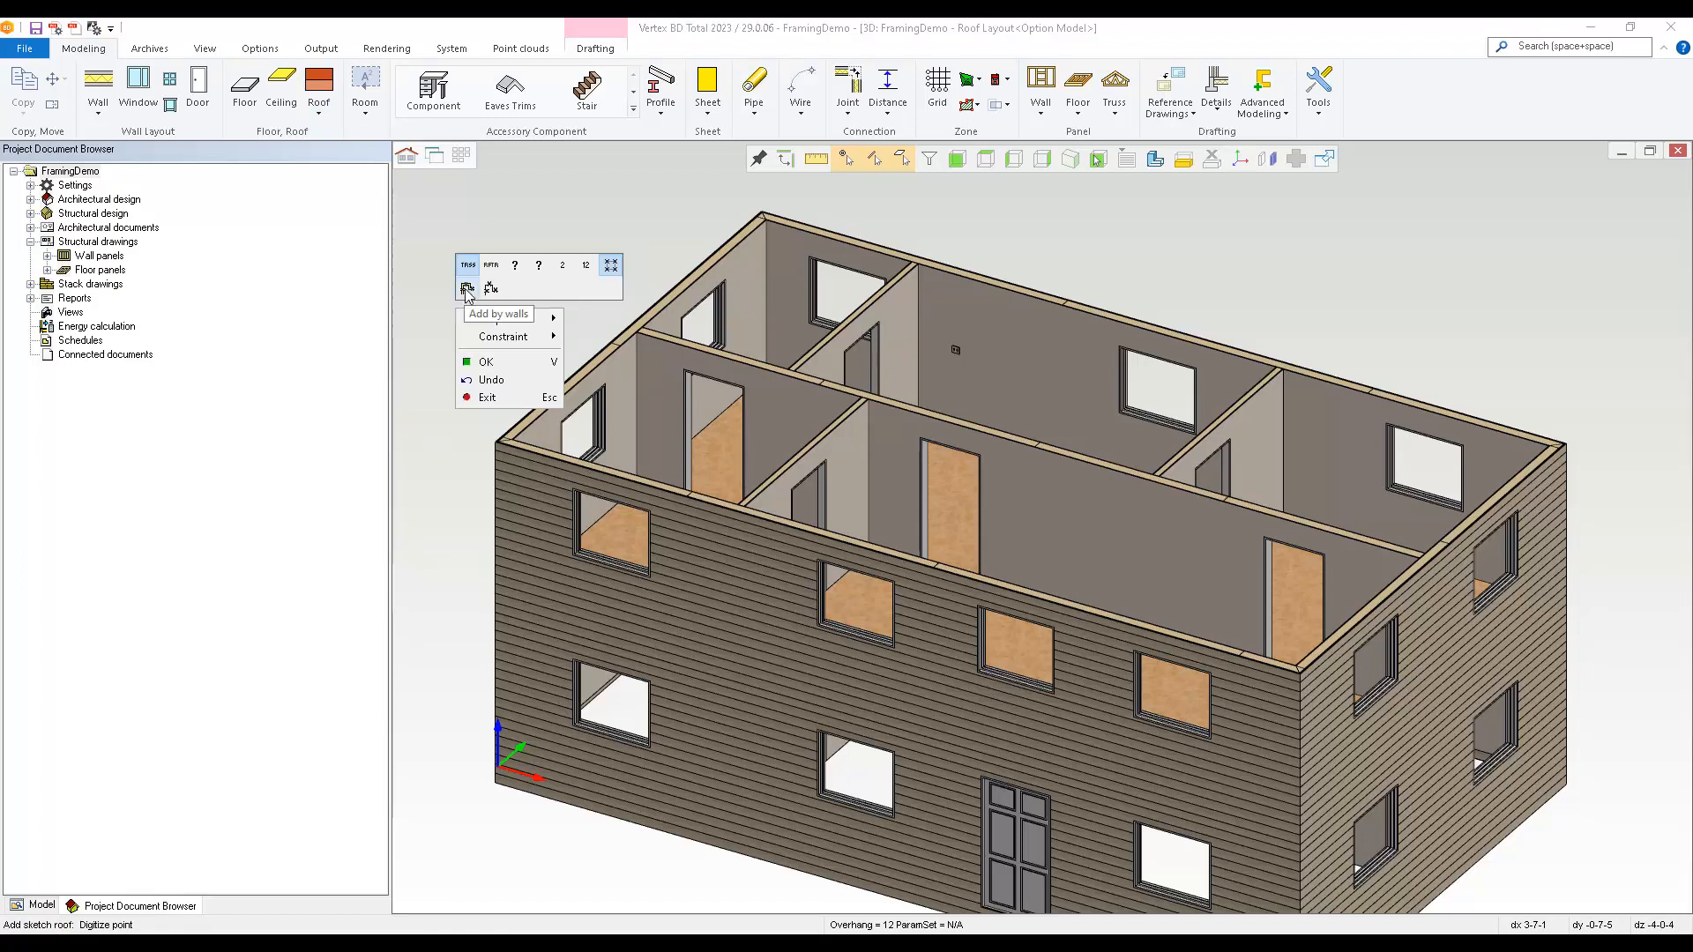
{"action": "left_click", "coordinate": [468, 289]}
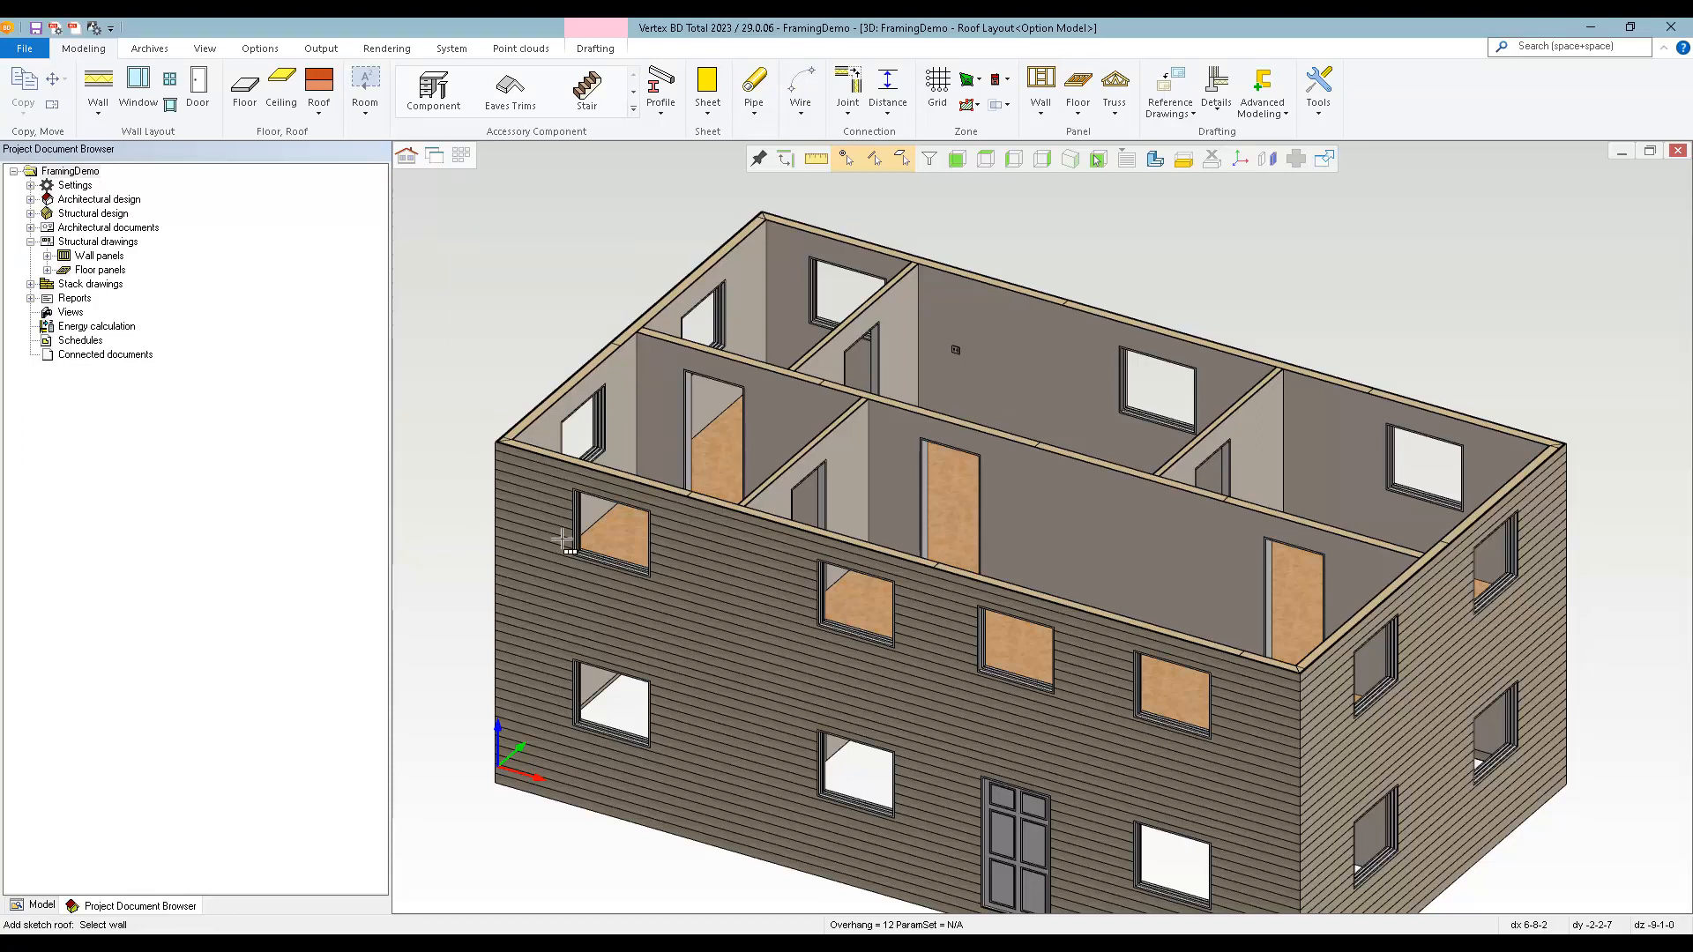
{"action": "right_click", "coordinate": [460, 304]}
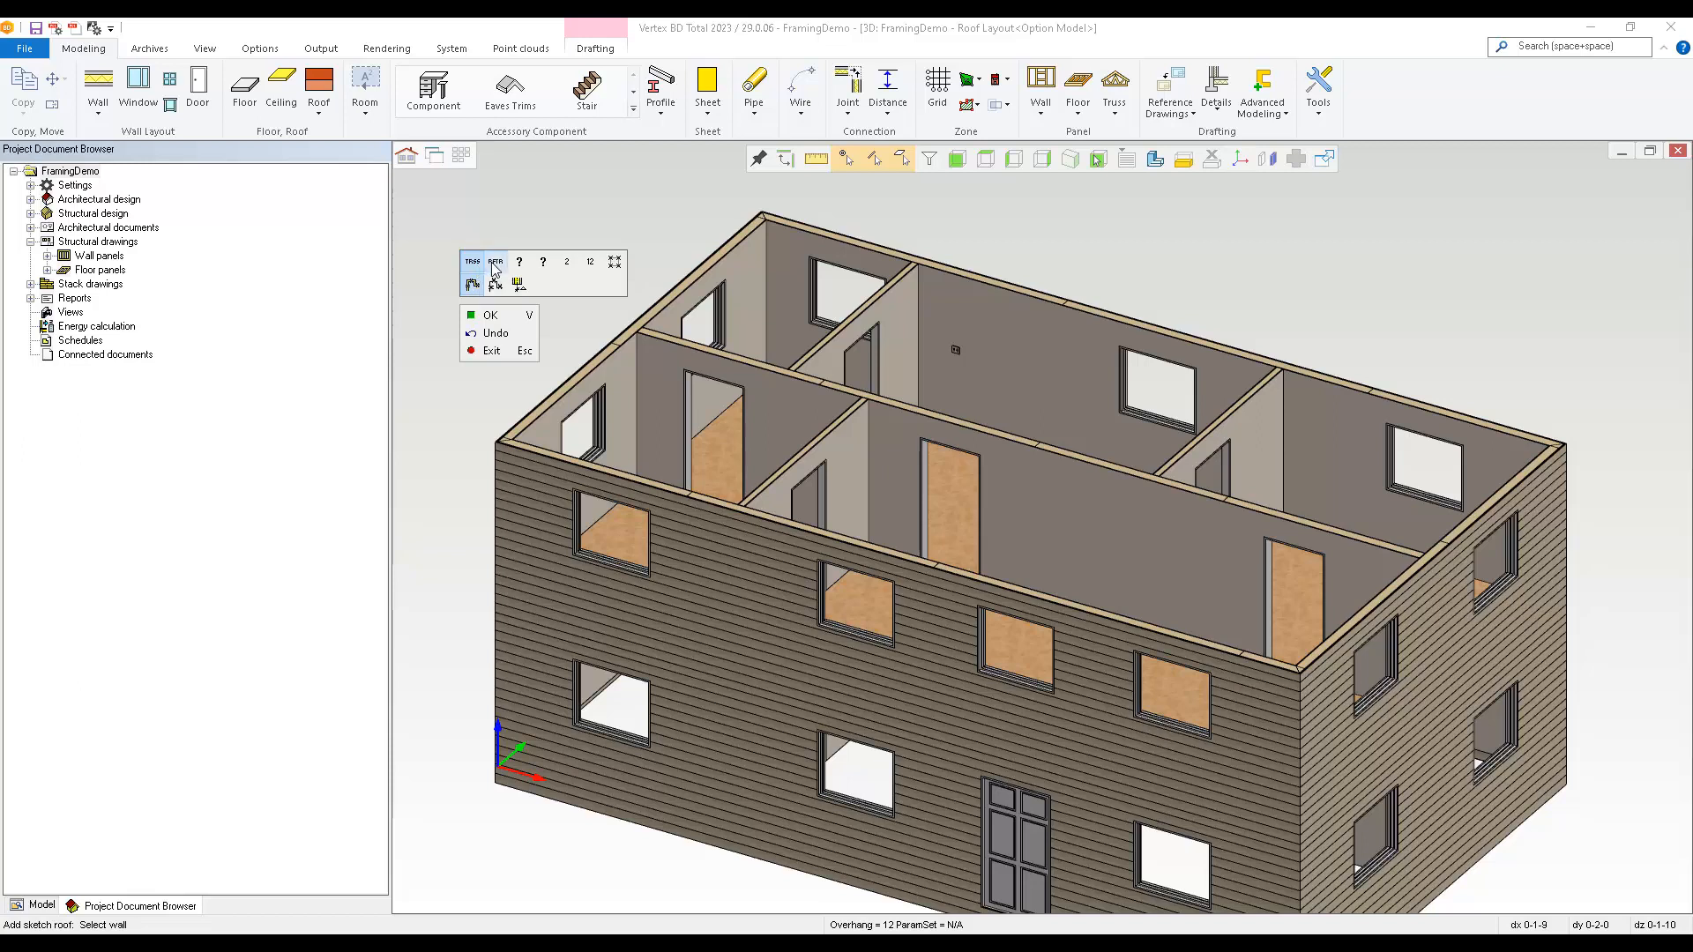
{"action": "left_click", "coordinate": [492, 263]}
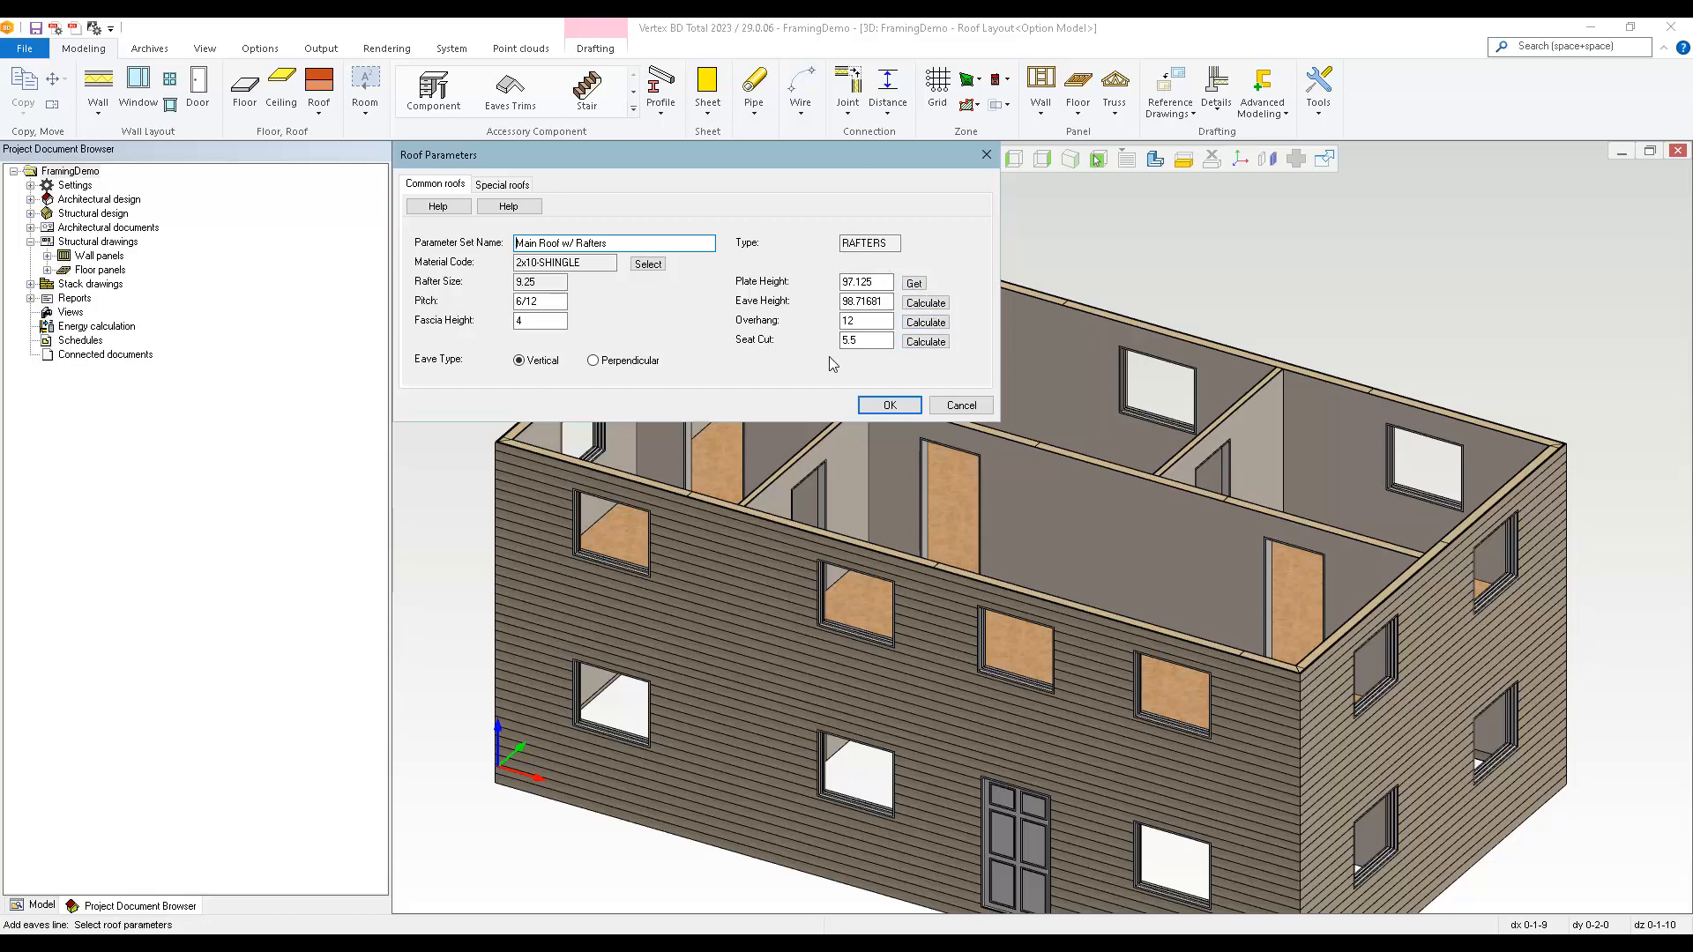
Get the roof's plate height from a second-level exterior wall in 3D and accept the roof parameters with 6/12 pitch and 12 overhang.
{"action": "left_click", "coordinate": [913, 283]}
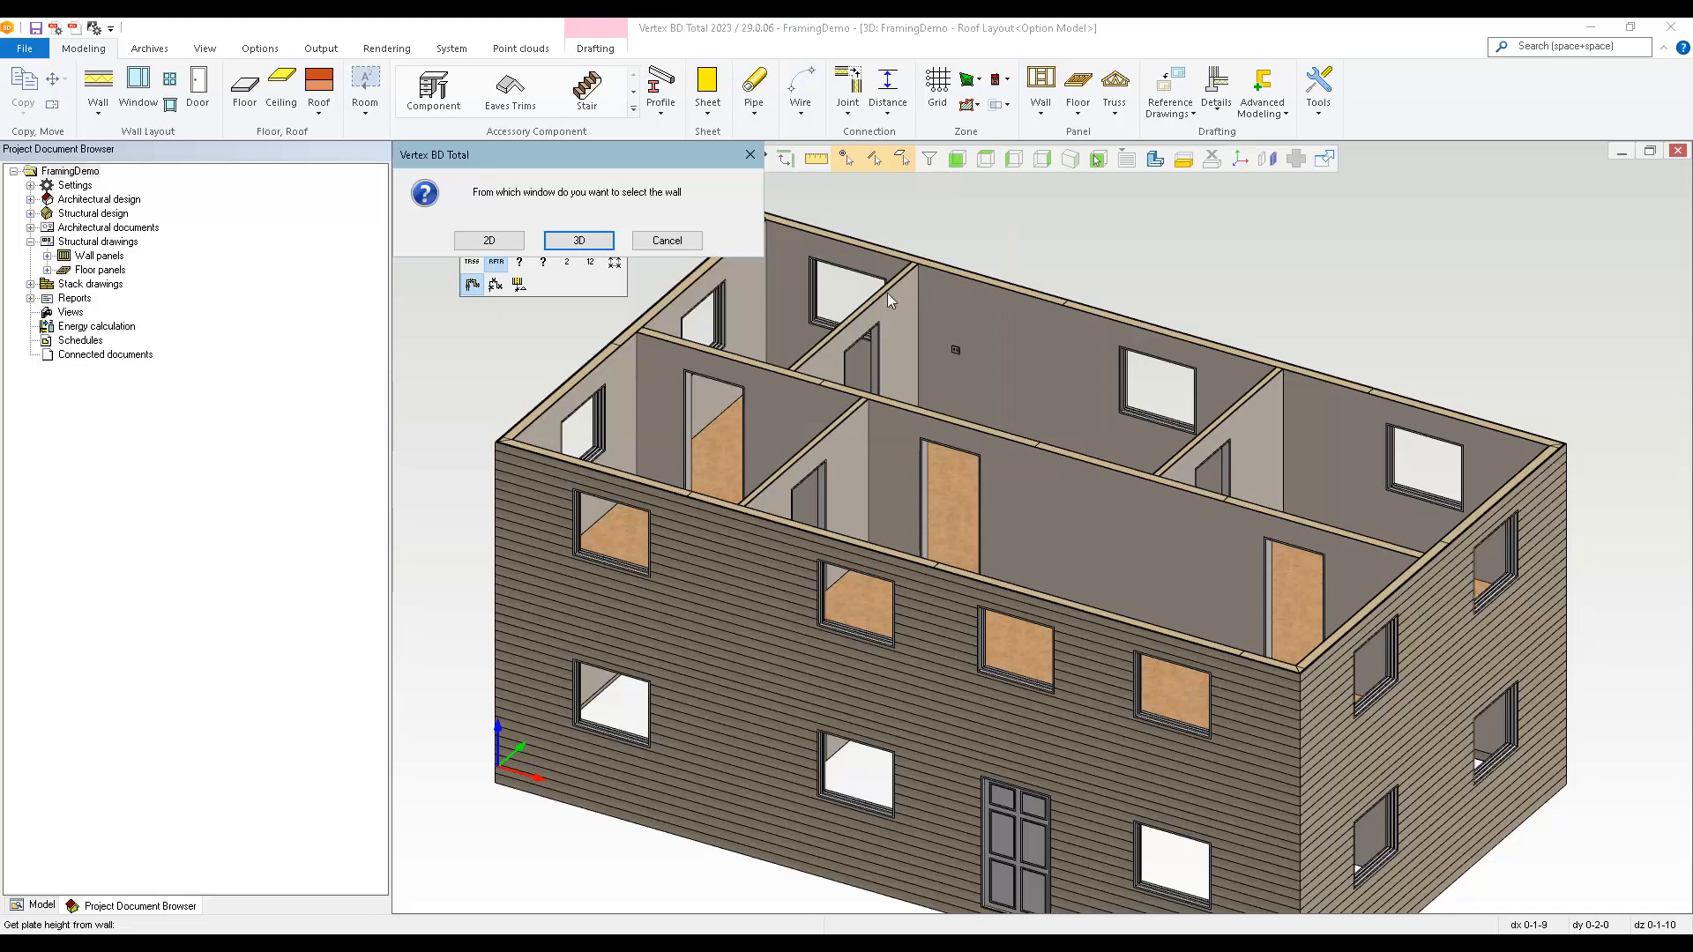
{"action": "left_click", "coordinate": [583, 241]}
{"action": "left_click", "coordinate": [707, 539]}
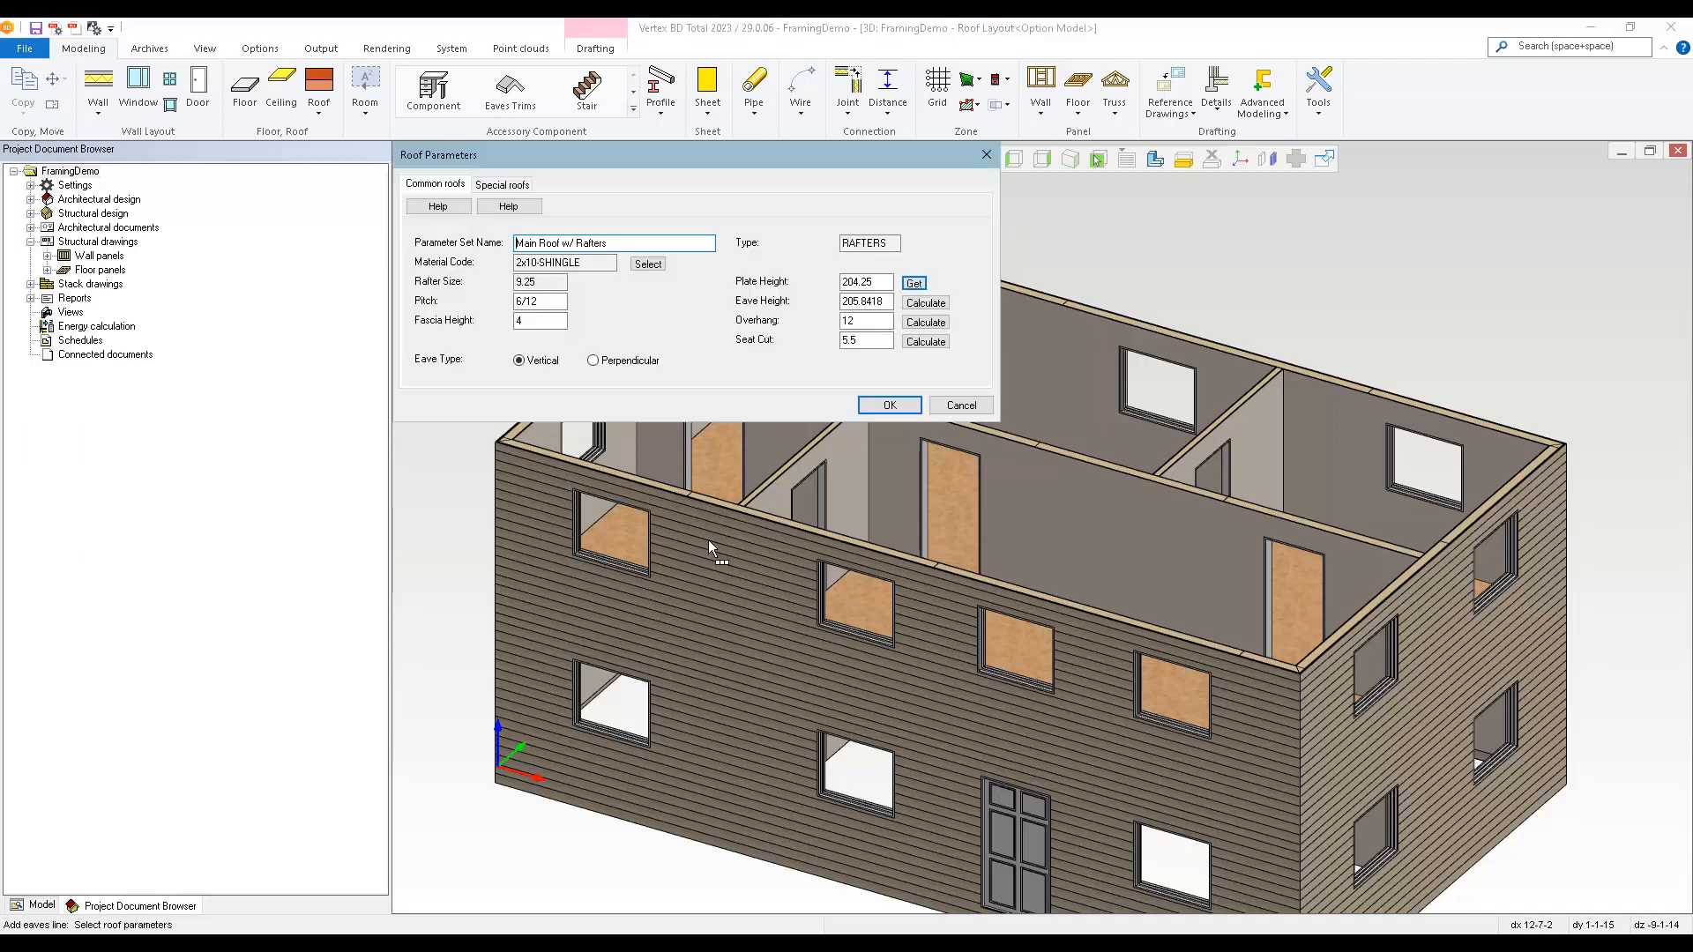
{"action": "left_click_drag", "start_coordinate": [882, 282], "coordinate": [828, 285]}
{"action": "left_click", "coordinate": [864, 322]}
{"action": "left_click", "coordinate": [864, 341]}
{"action": "left_click", "coordinate": [774, 353]}
{"action": "left_click", "coordinate": [885, 404]}
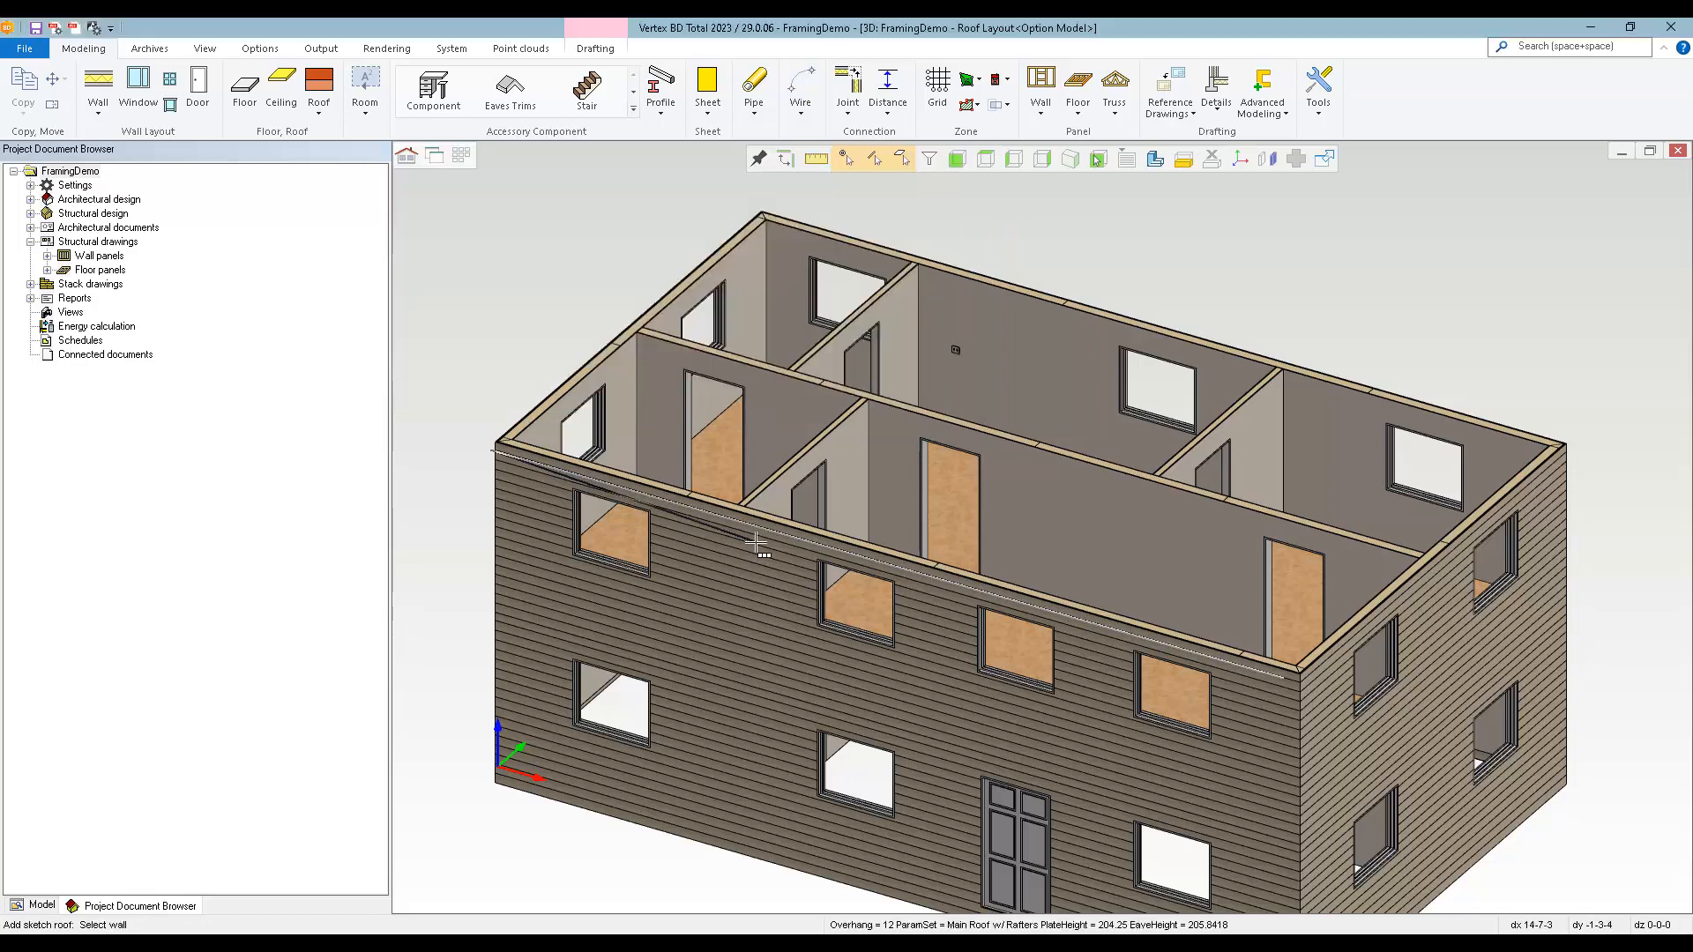
Generate the sketch roof by selecting the exterior walls around the second level.
{"action": "middle_click_drag", "start_coordinate": [787, 579], "coordinate": [945, 593]}
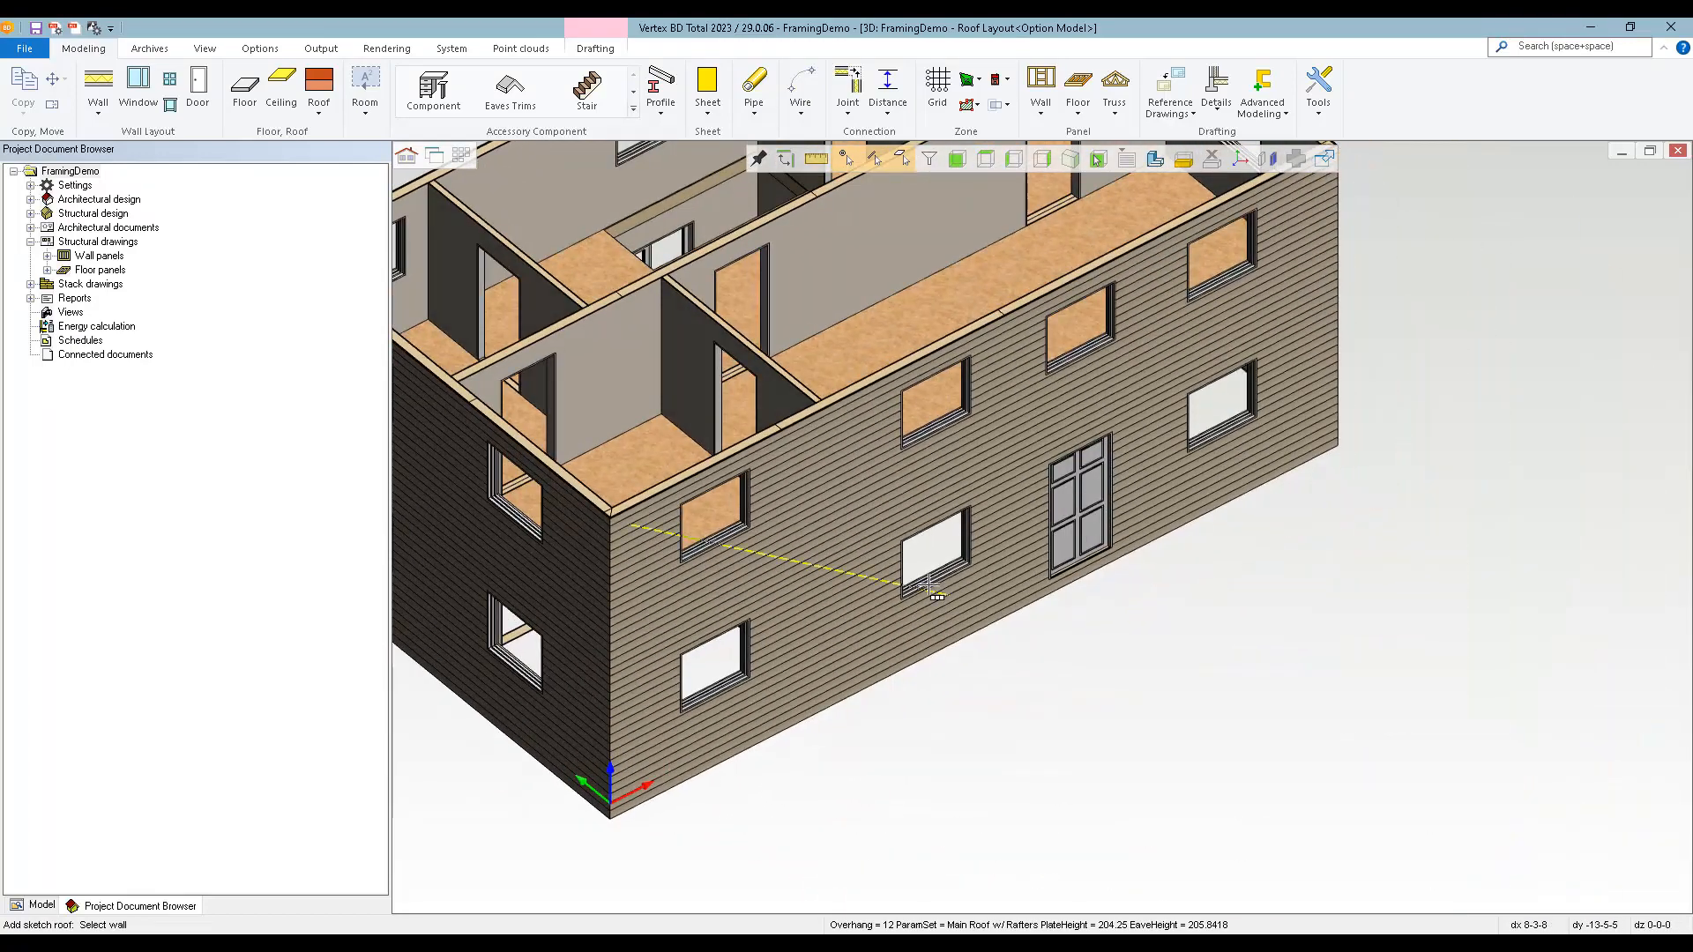
{"action": "scroll", "coordinate": [705, 539], "scroll_direction": "down", "scroll_amount": 3}
{"action": "middle_click_drag", "start_coordinate": [679, 534], "coordinate": [1014, 520]}
{"action": "left_click", "coordinate": [881, 453]}
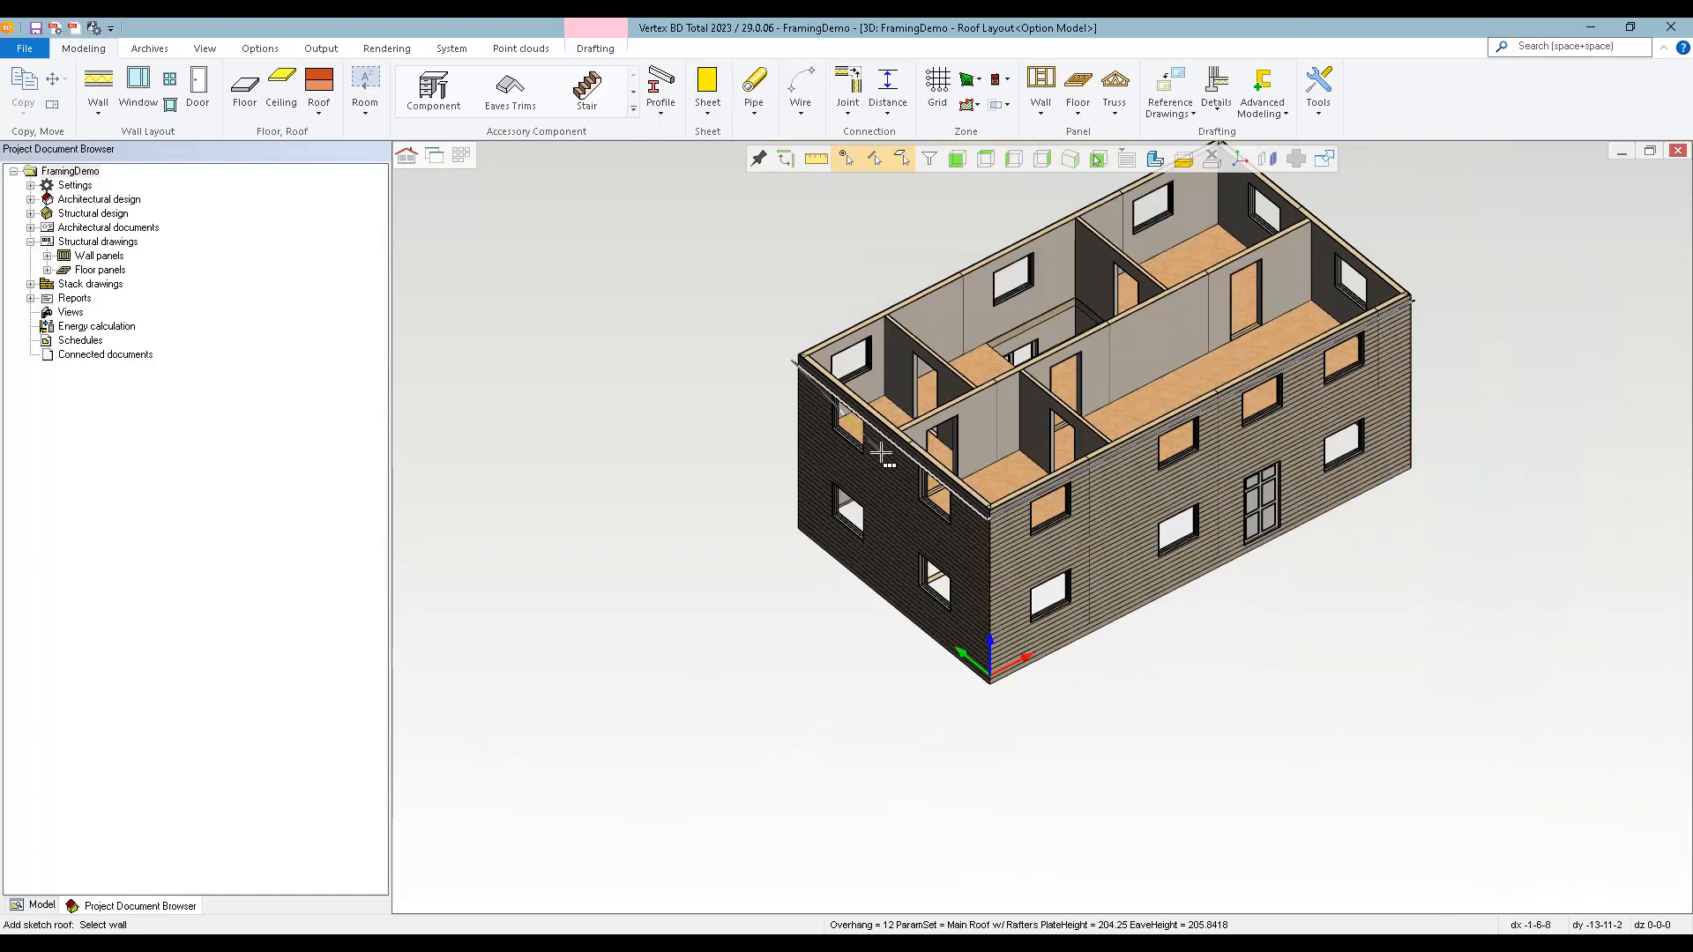
{"action": "left_click", "coordinate": [873, 335]}
{"action": "left_click", "coordinate": [1305, 243]}
{"action": "left_click", "coordinate": [1447, 321]}
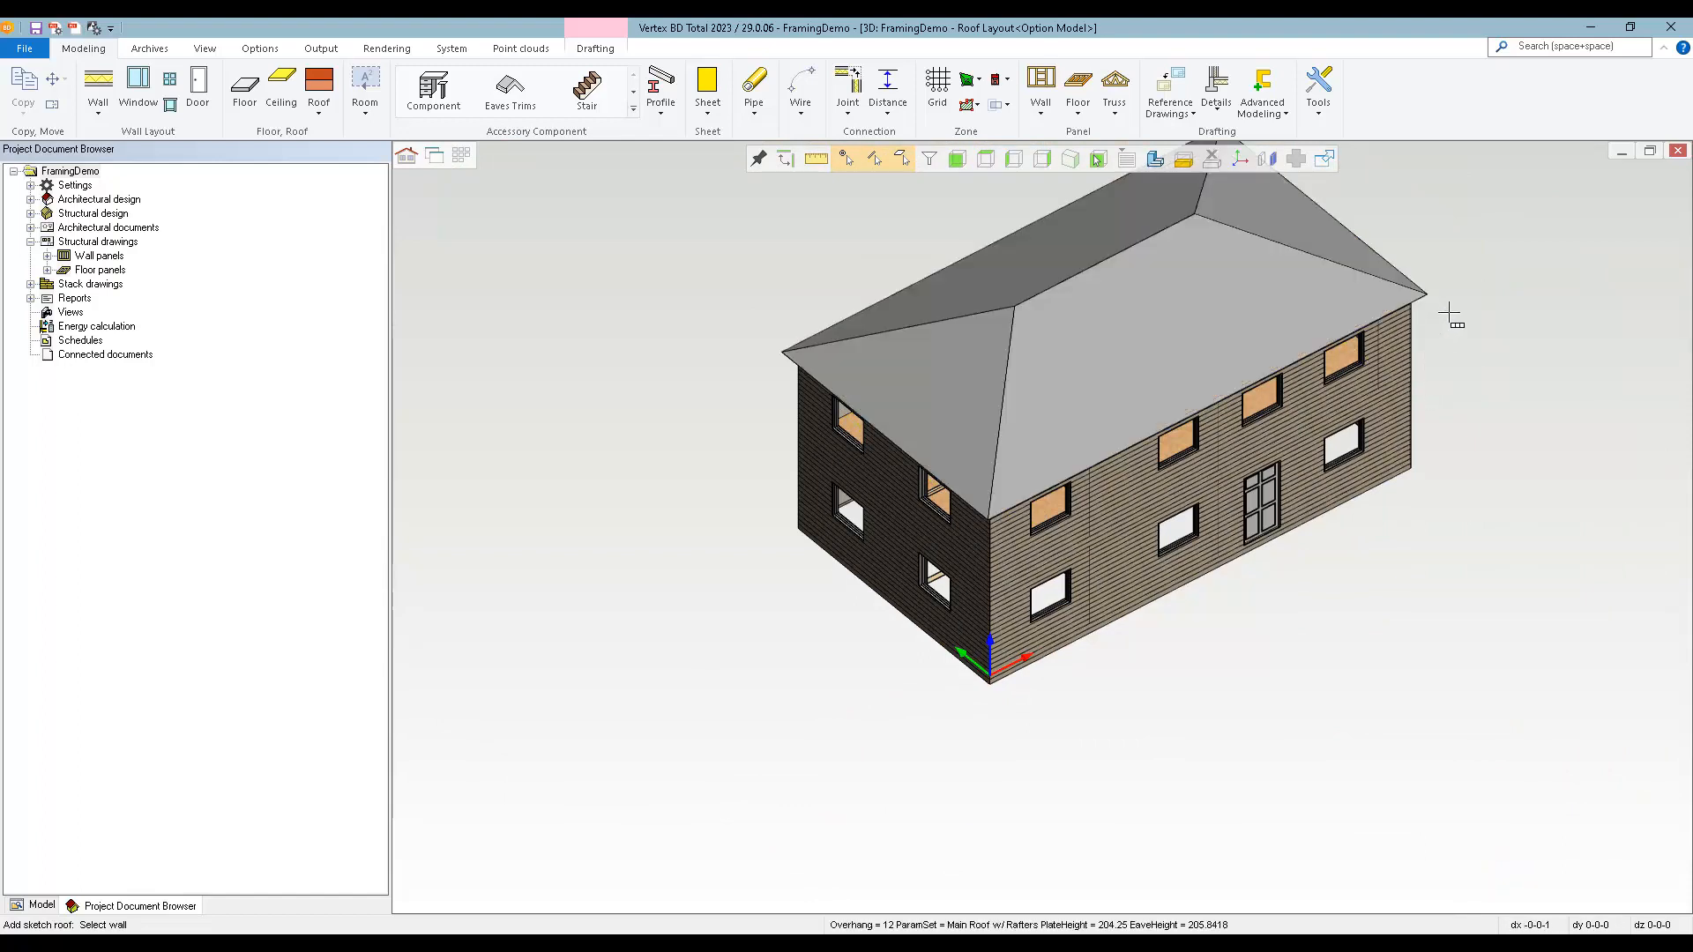
Try the Gable type on one short end of the sketch roof and return that edge to Hip.
{"action": "middle_click_drag", "start_coordinate": [1192, 349], "coordinate": [1266, 372]}
{"action": "scroll", "coordinate": [1296, 399], "scroll_direction": "down", "scroll_amount": 2}
{"action": "scroll", "coordinate": [1043, 529], "scroll_direction": "up", "scroll_amount": 4}
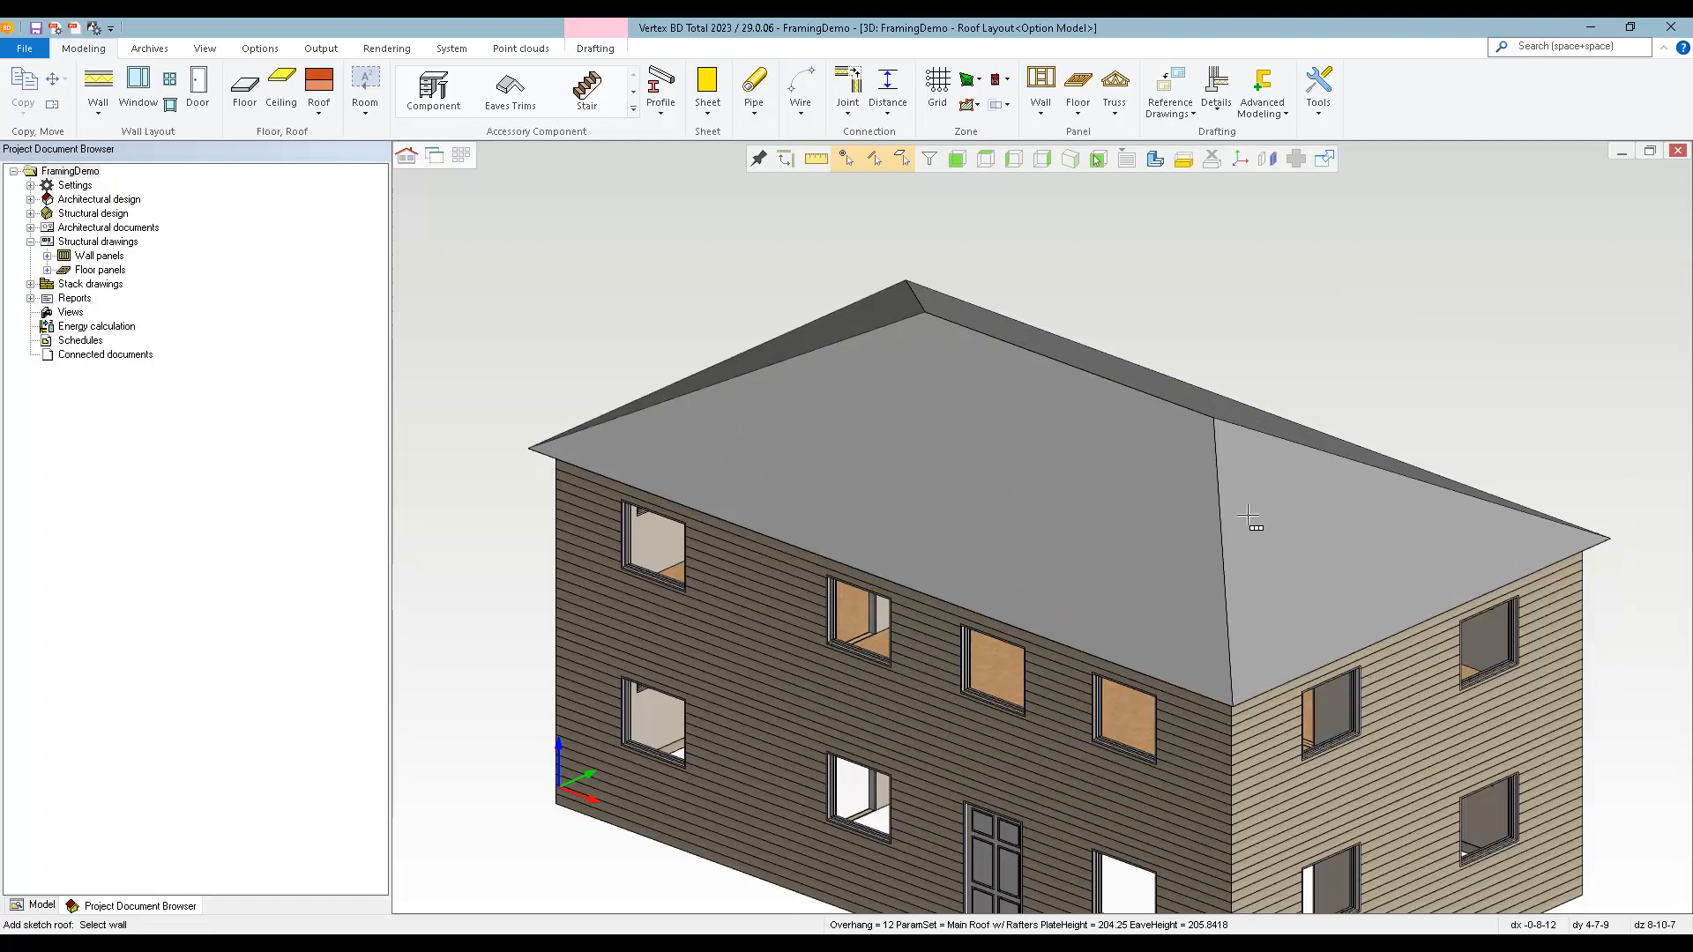
{"action": "left_click", "coordinate": [1286, 563]}
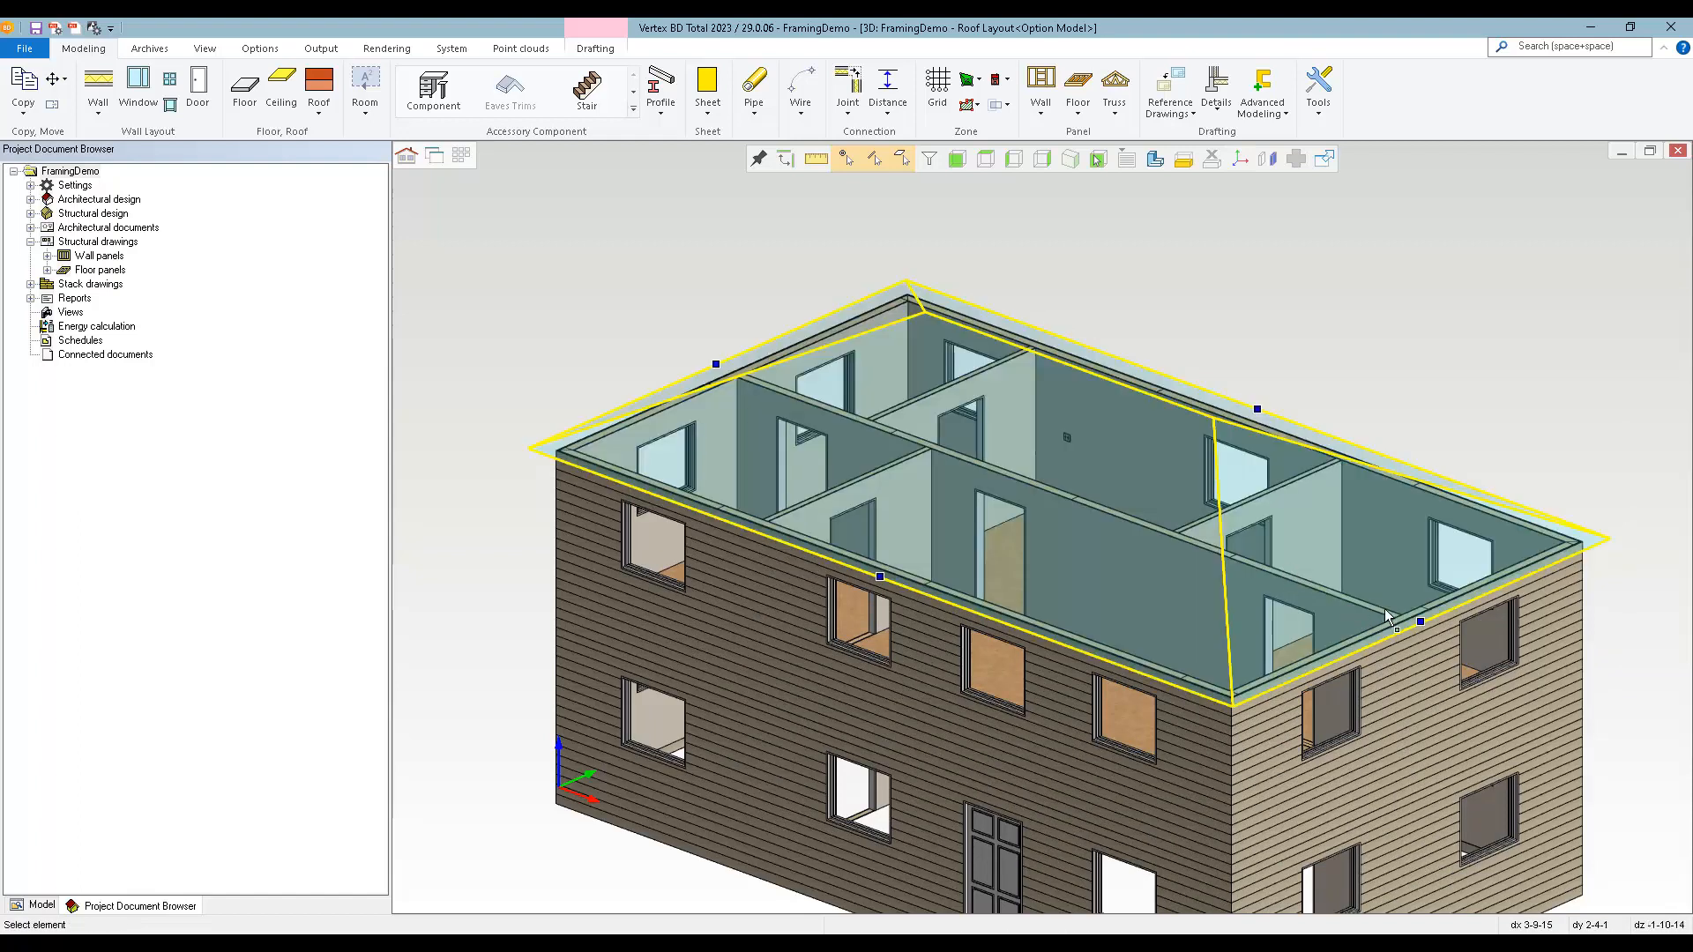
{"action": "mouse_move", "coordinate": [1421, 615]}
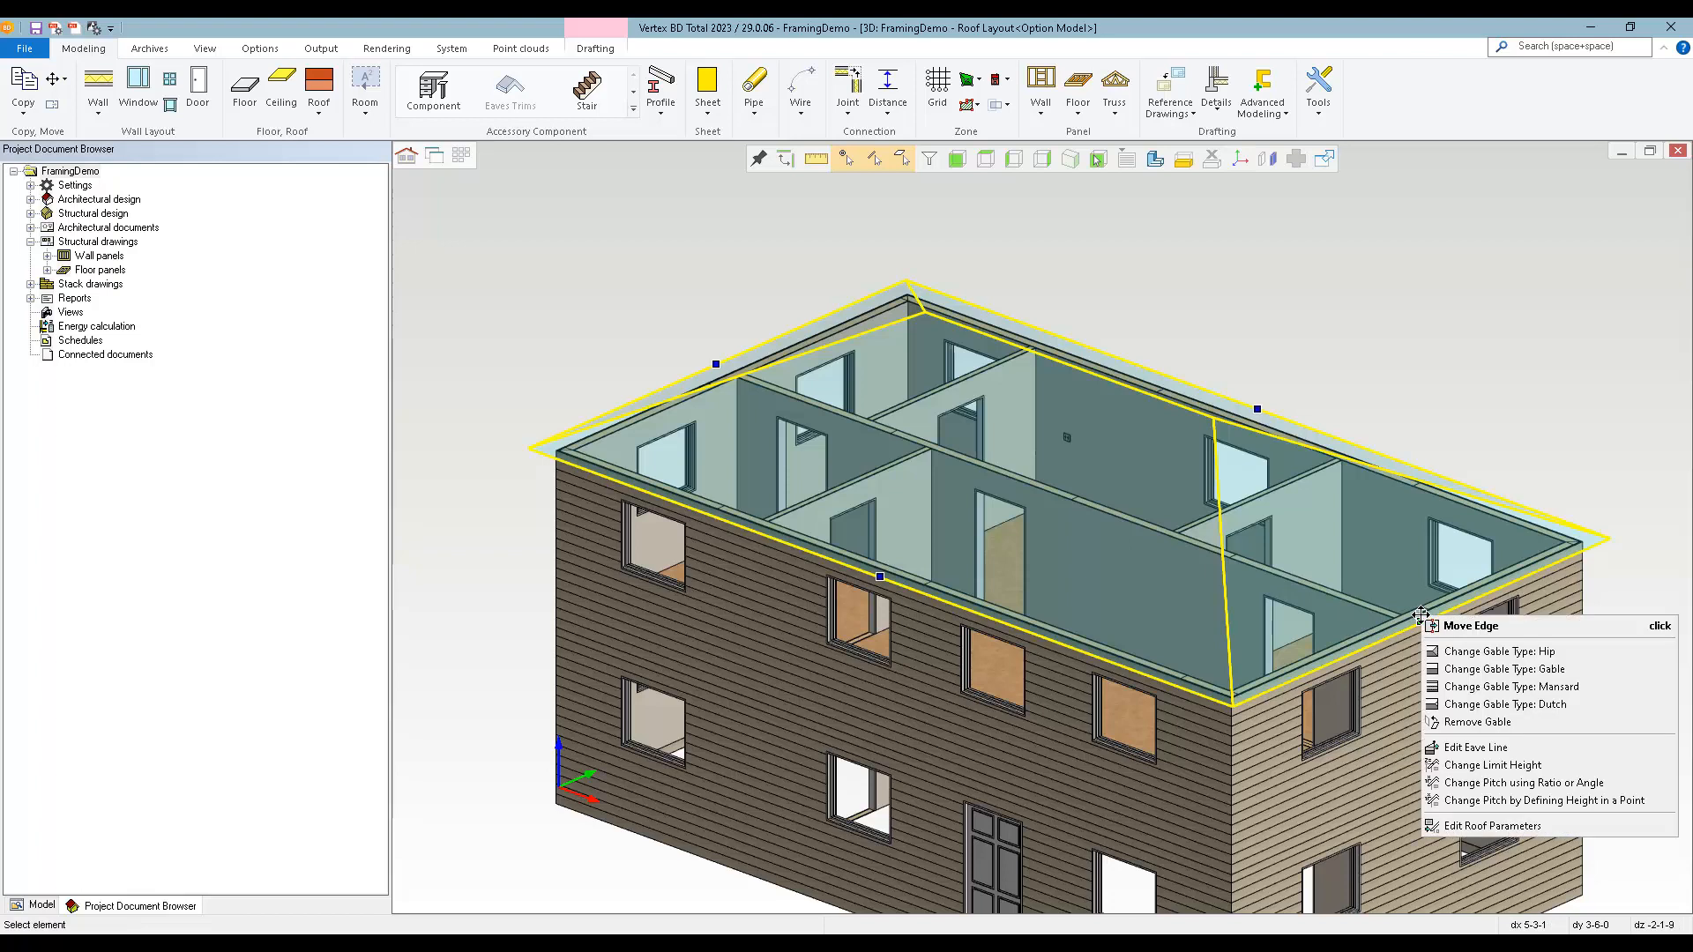
{"action": "left_click", "coordinate": [1496, 670]}
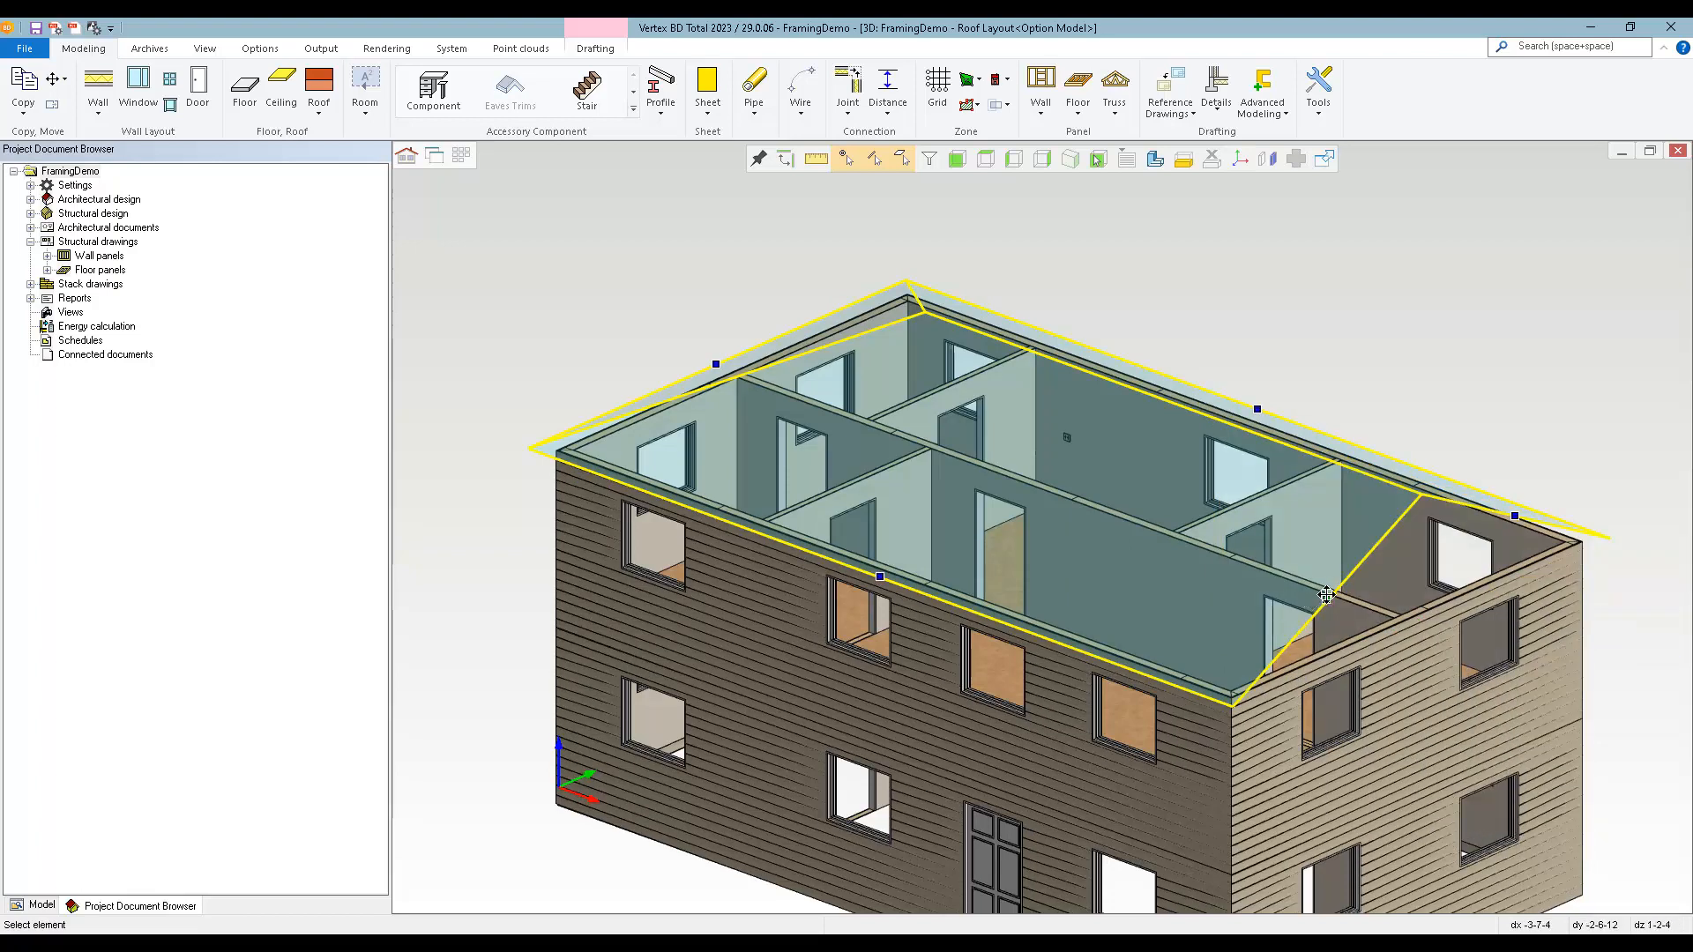
{"action": "mouse_move", "coordinate": [1325, 598]}
{"action": "left_click", "coordinate": [1369, 633]}
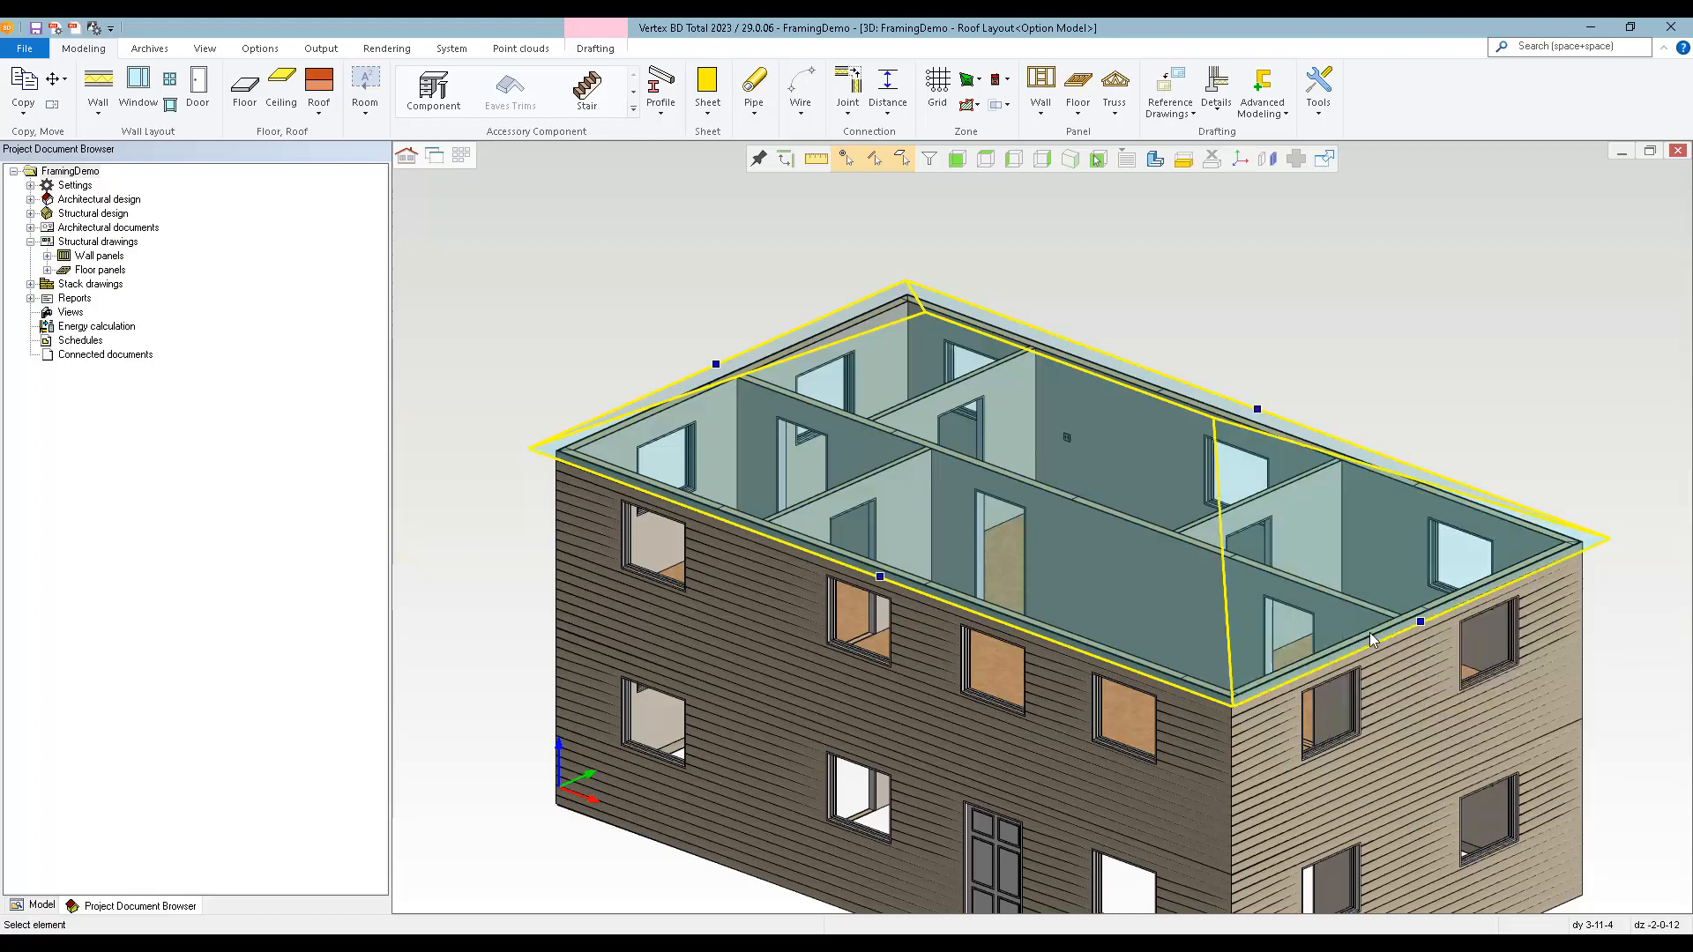
Convert the sketch roof's surfaces to actual roofs.
{"action": "right_click", "coordinate": [980, 472]}
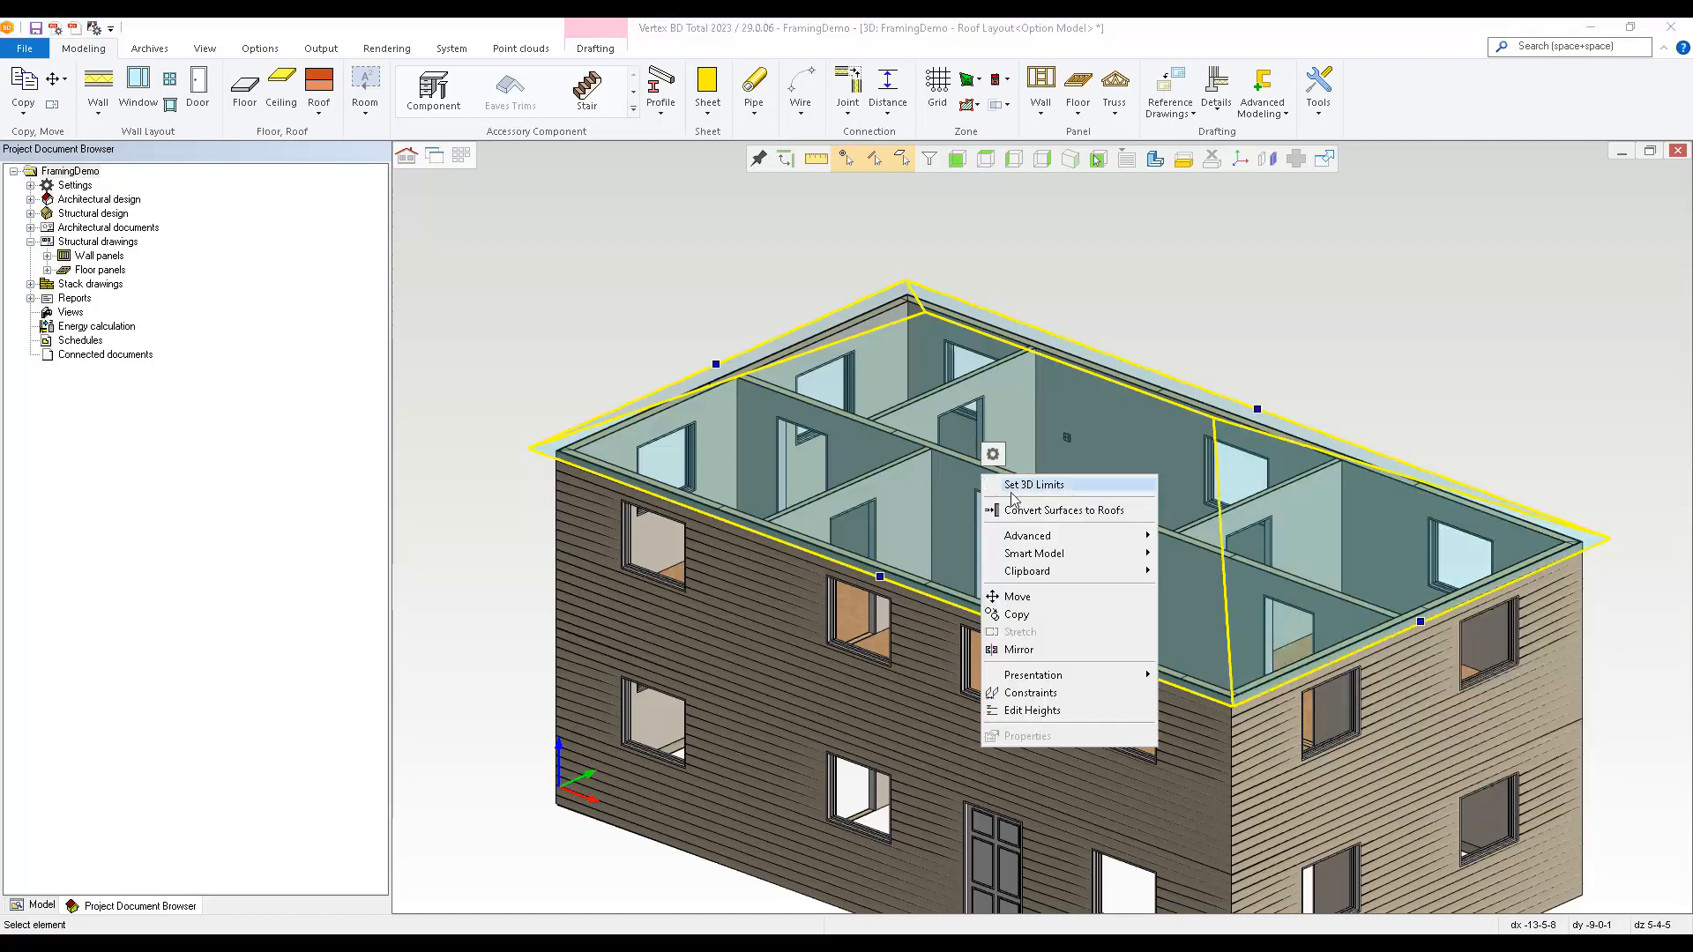
{"action": "left_click", "coordinate": [1036, 508]}
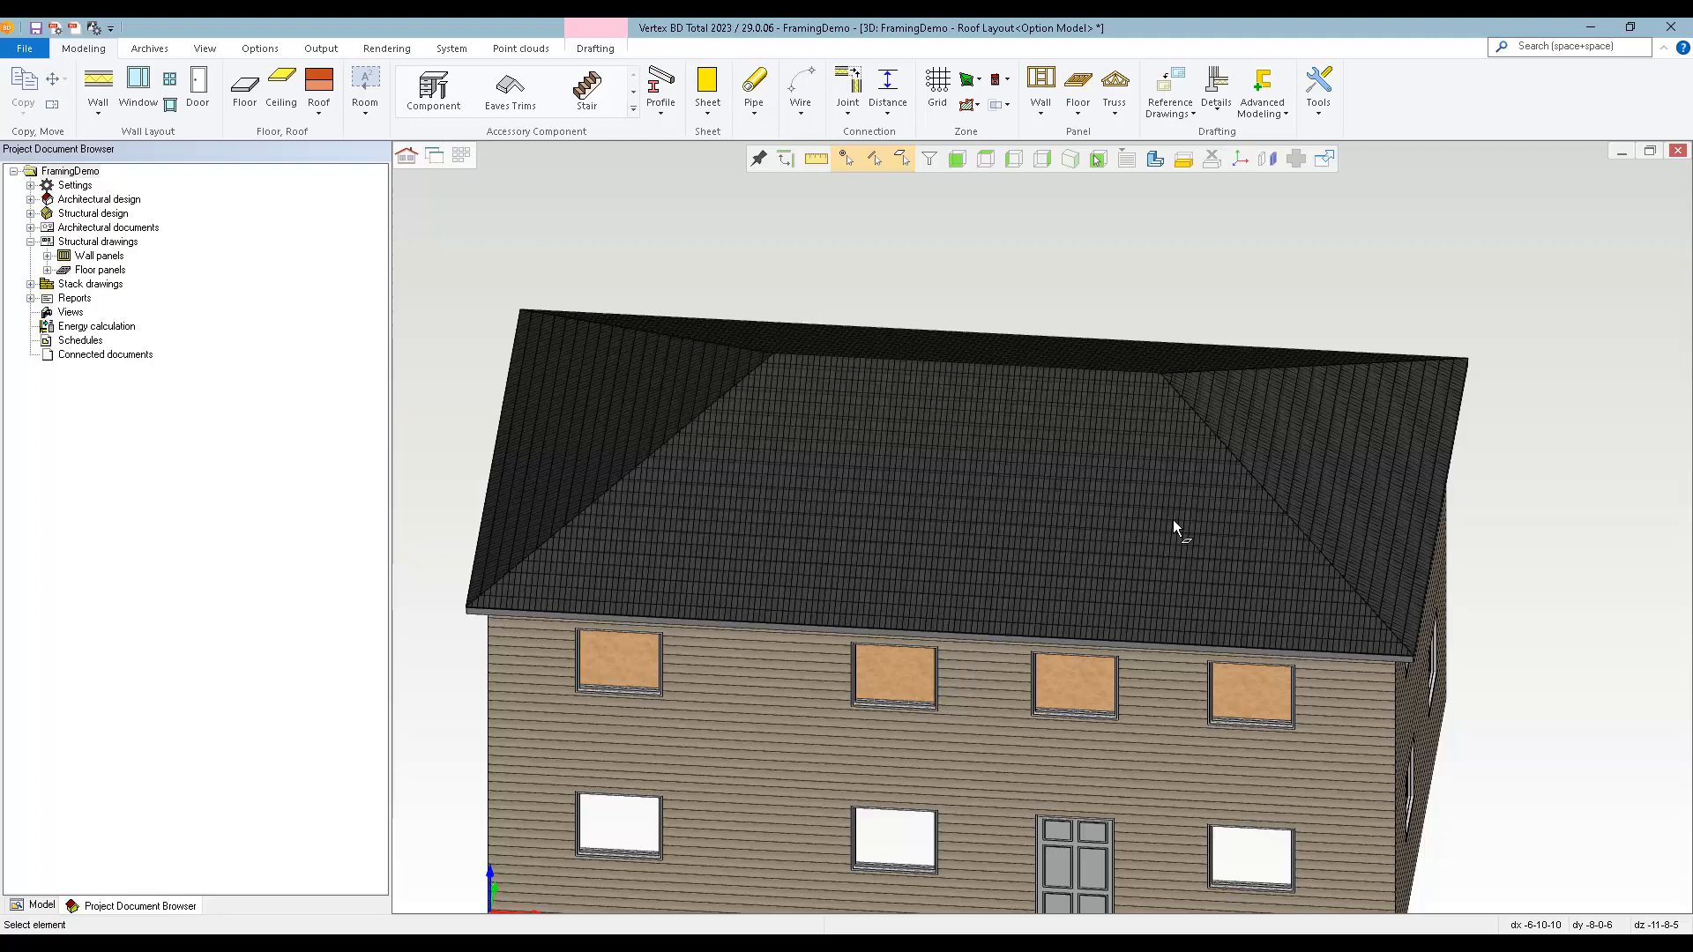
Generate the framing parts for all the roof planes at once in the 2D roof layout.
{"action": "key", "text": "ctrl+Tab"}
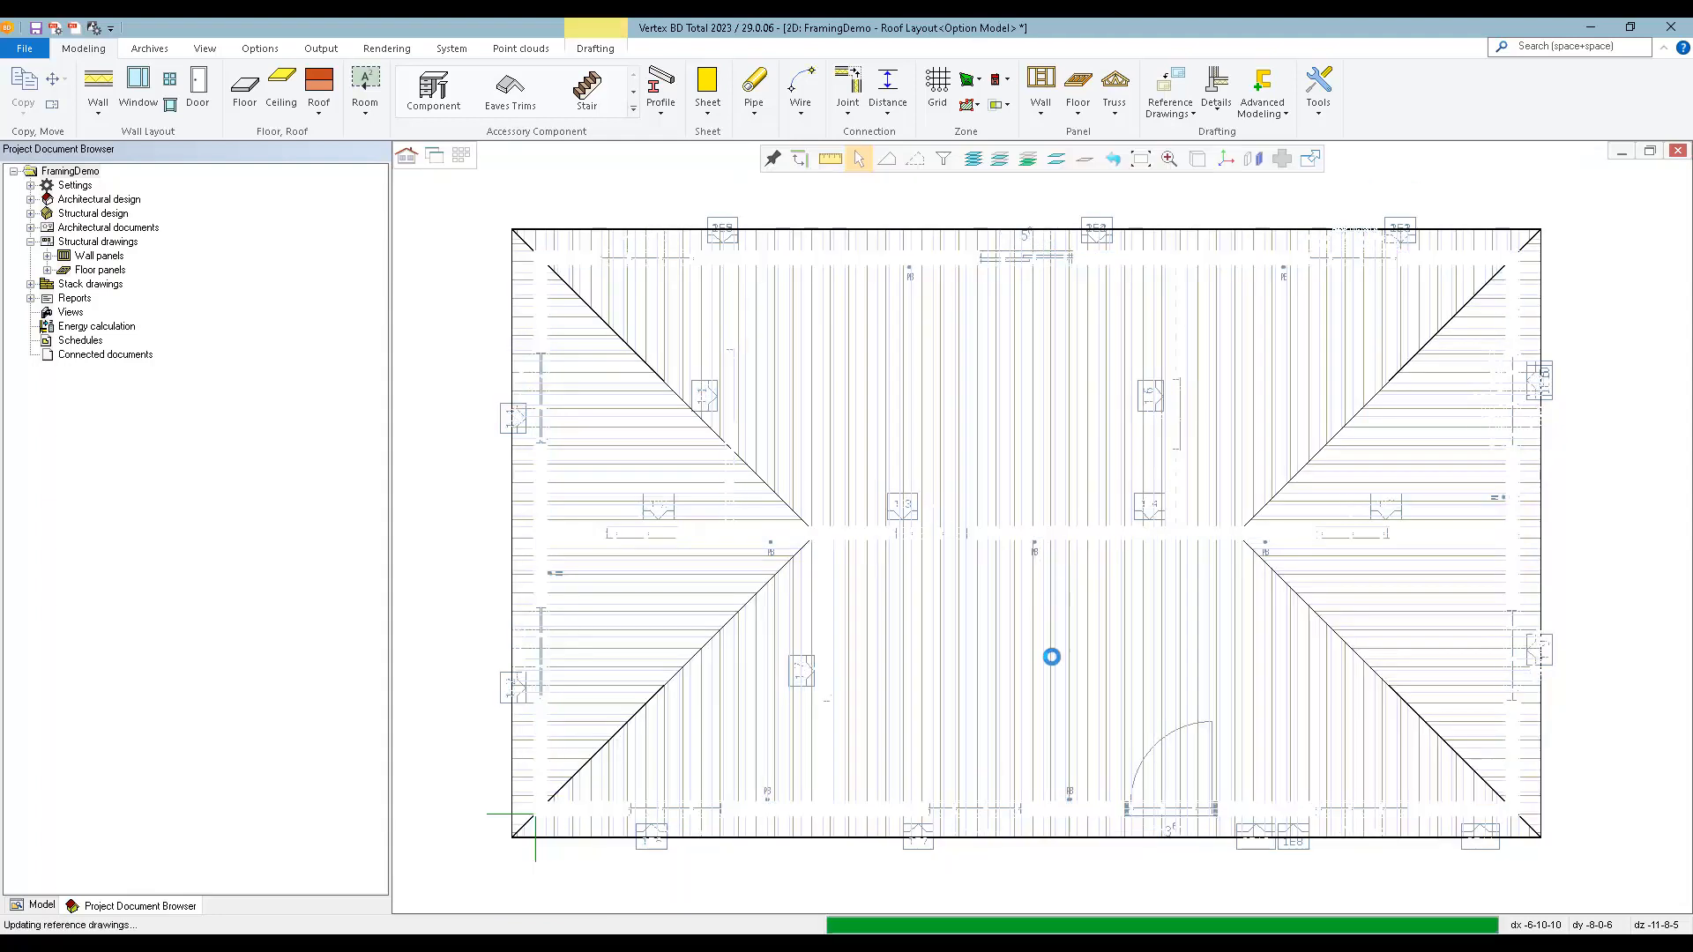
{"action": "left_click", "coordinate": [1352, 600]}
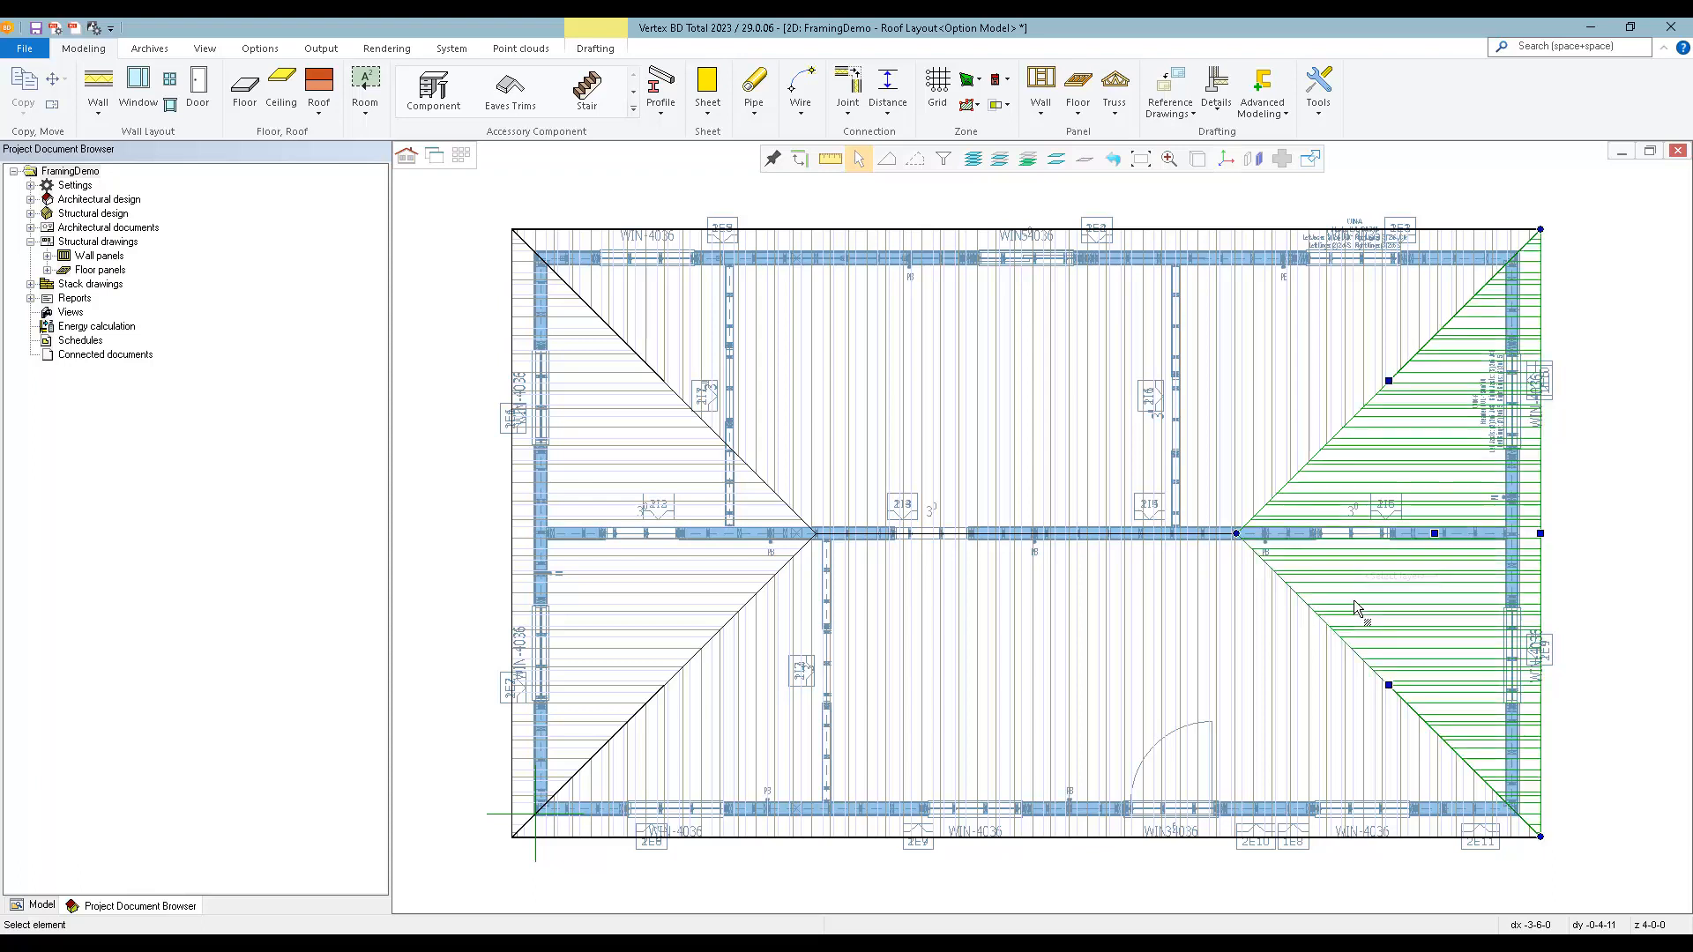
{"action": "key", "text": "ctrl+a"}
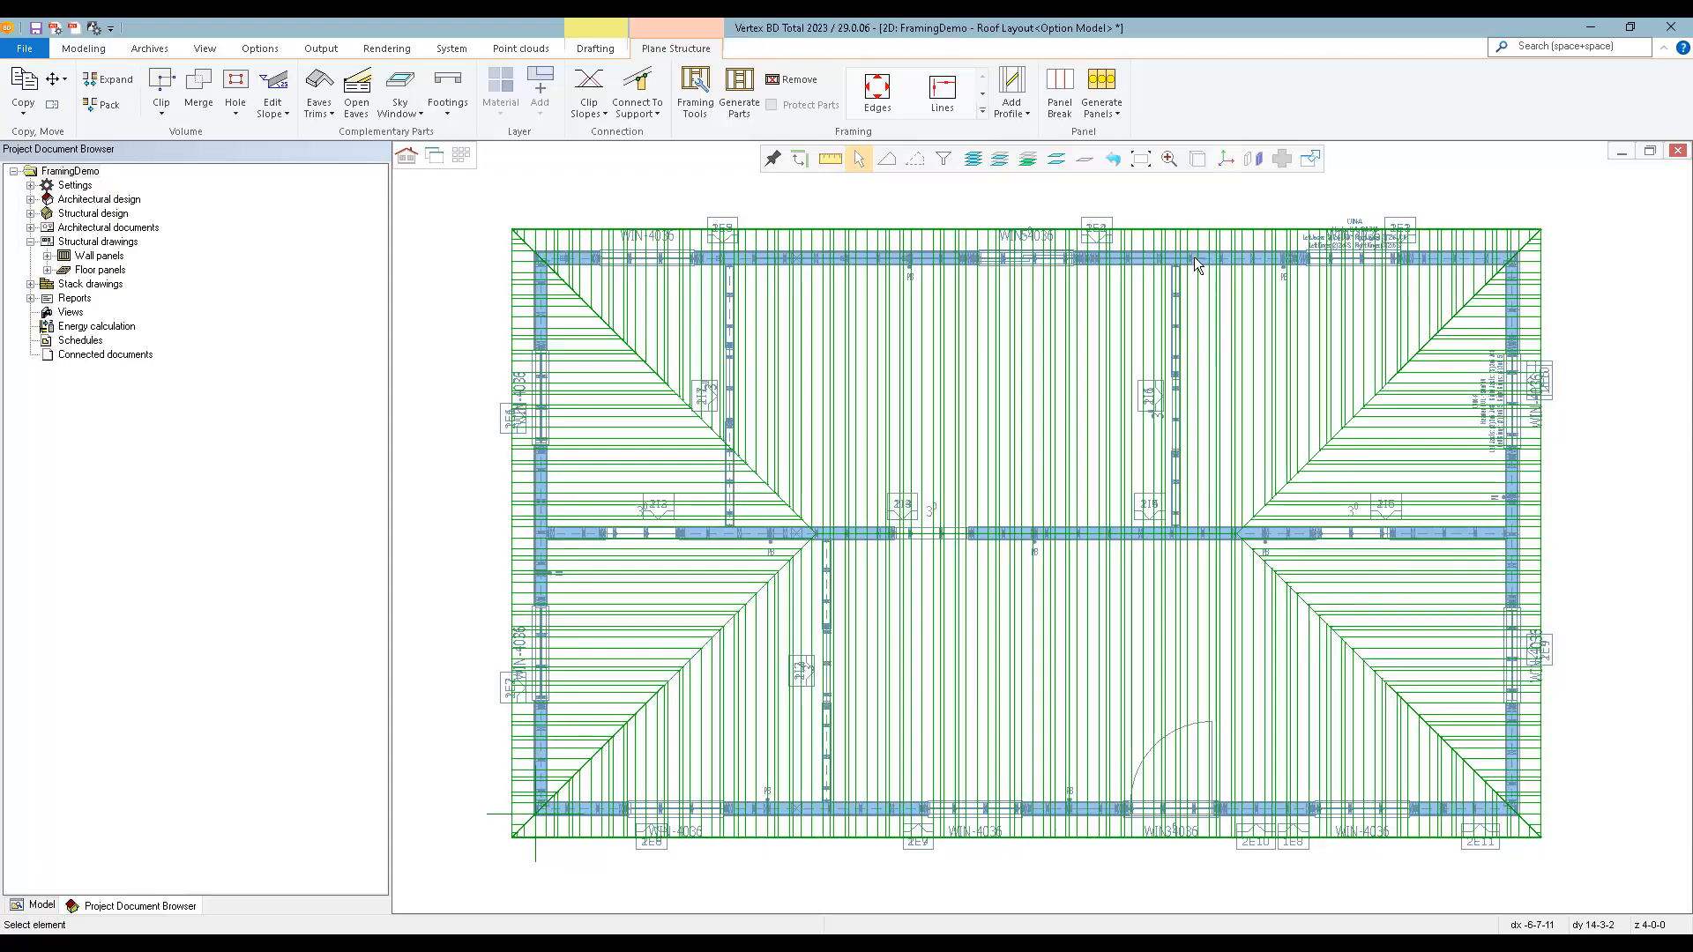
{"action": "left_click", "coordinate": [739, 88]}
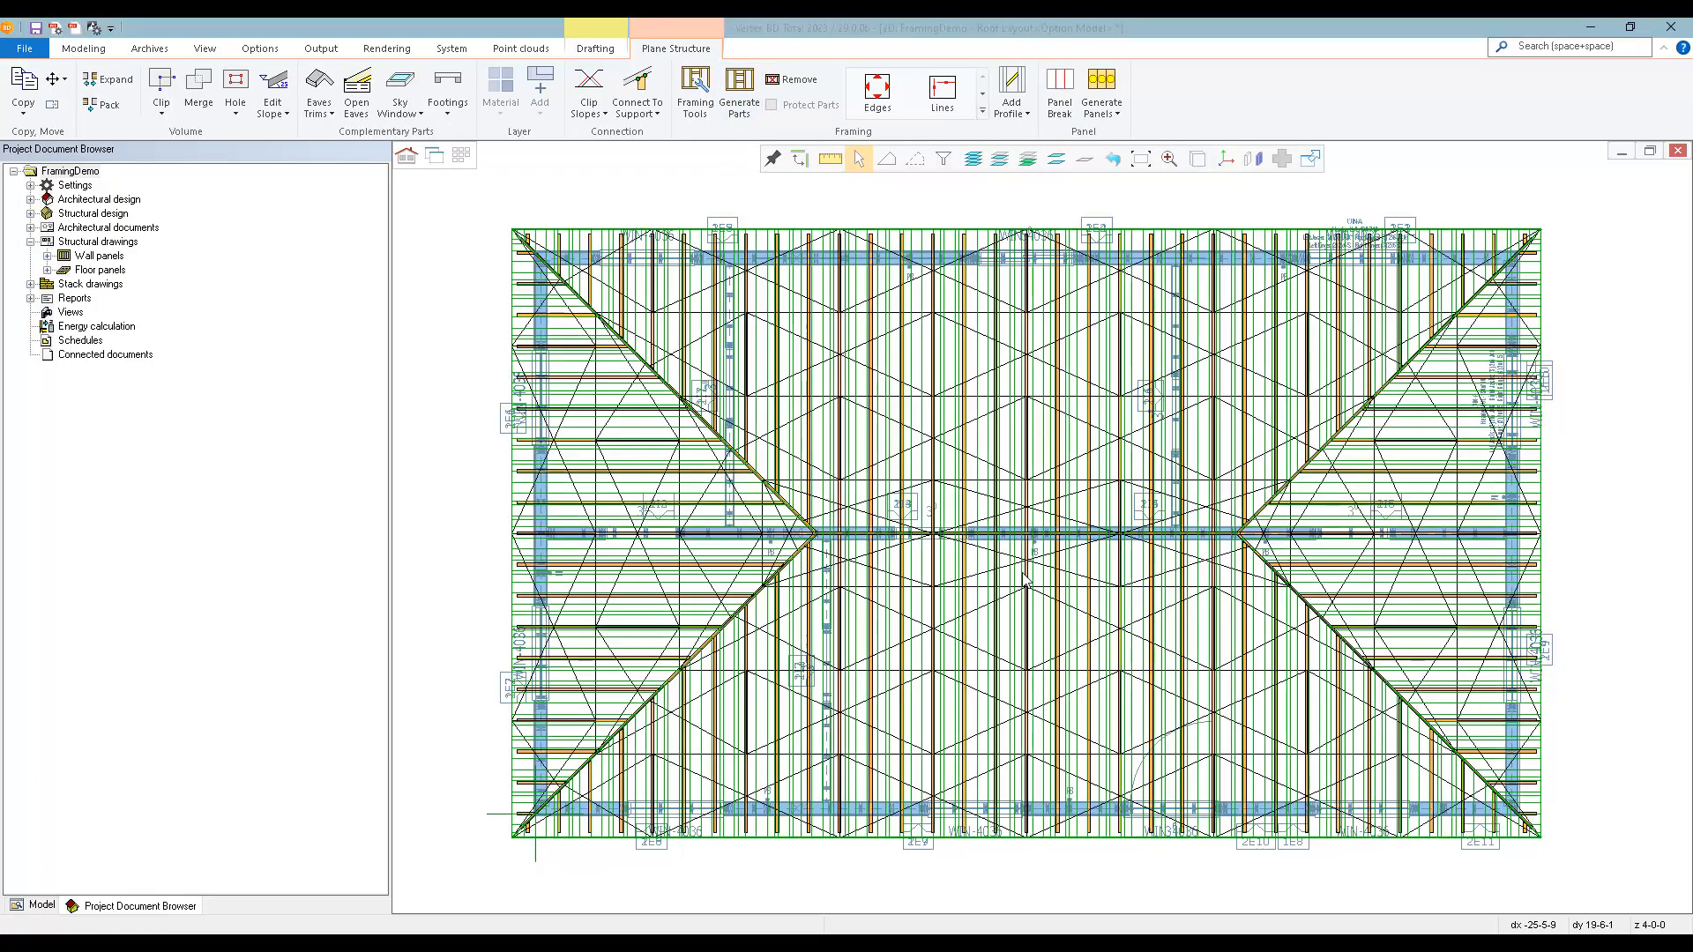
{"action": "key", "text": "Escape"}
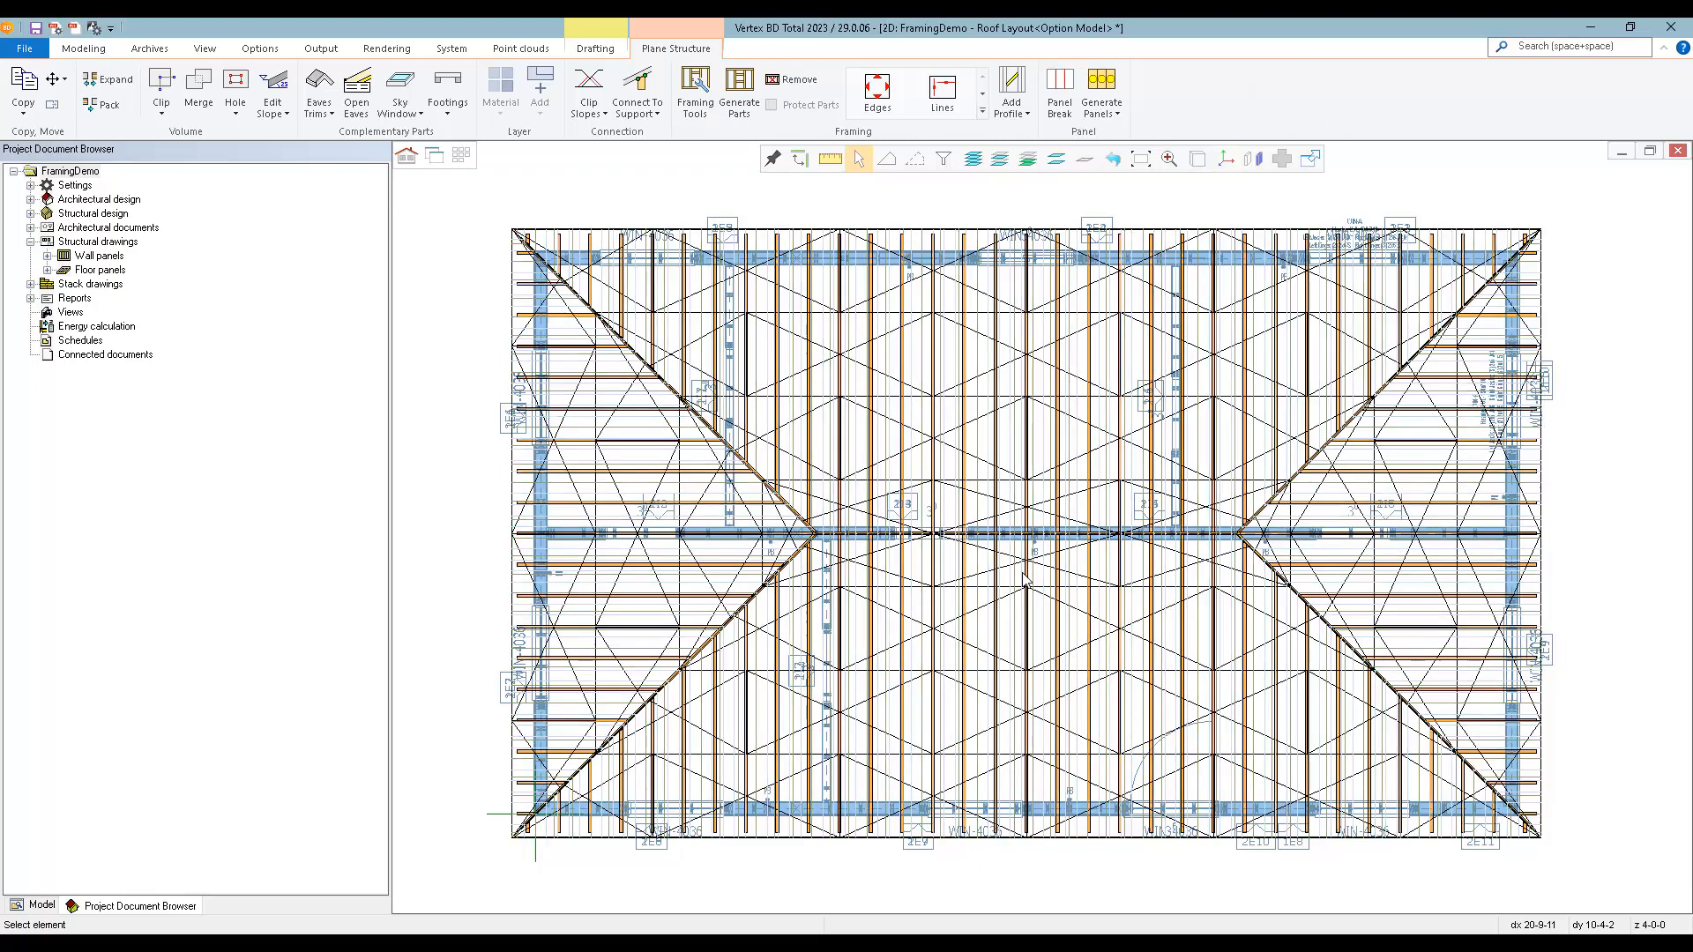
Clear all sheathing sheets from the 3D framing model to expose the rafters and wall studs.
{"action": "key", "text": "ctrl+Tab"}
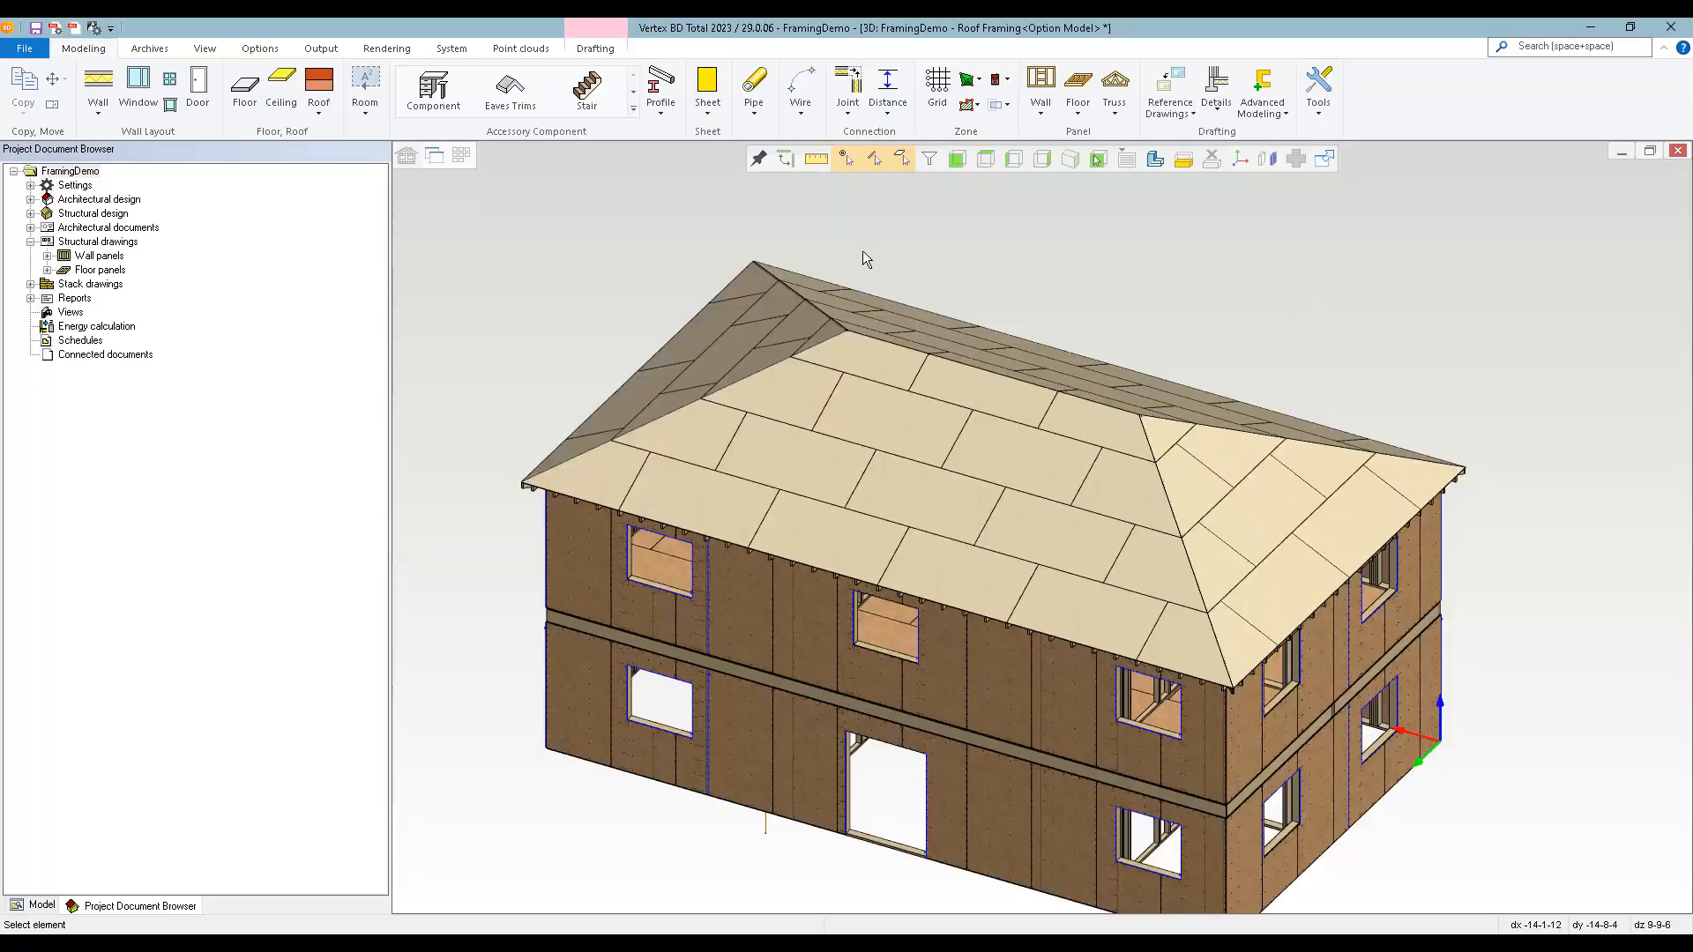
{"action": "mouse_move", "coordinate": [1028, 524]}
{"action": "middle_mouse_down"}
{"action": "mouse_move", "coordinate": [1055, 431]}
{"action": "mouse_move", "coordinate": [1008, 503]}
{"action": "middle_mouse_up"}
{"action": "scroll", "coordinate": [1009, 502], "scroll_direction": "up", "scroll_amount": 5}
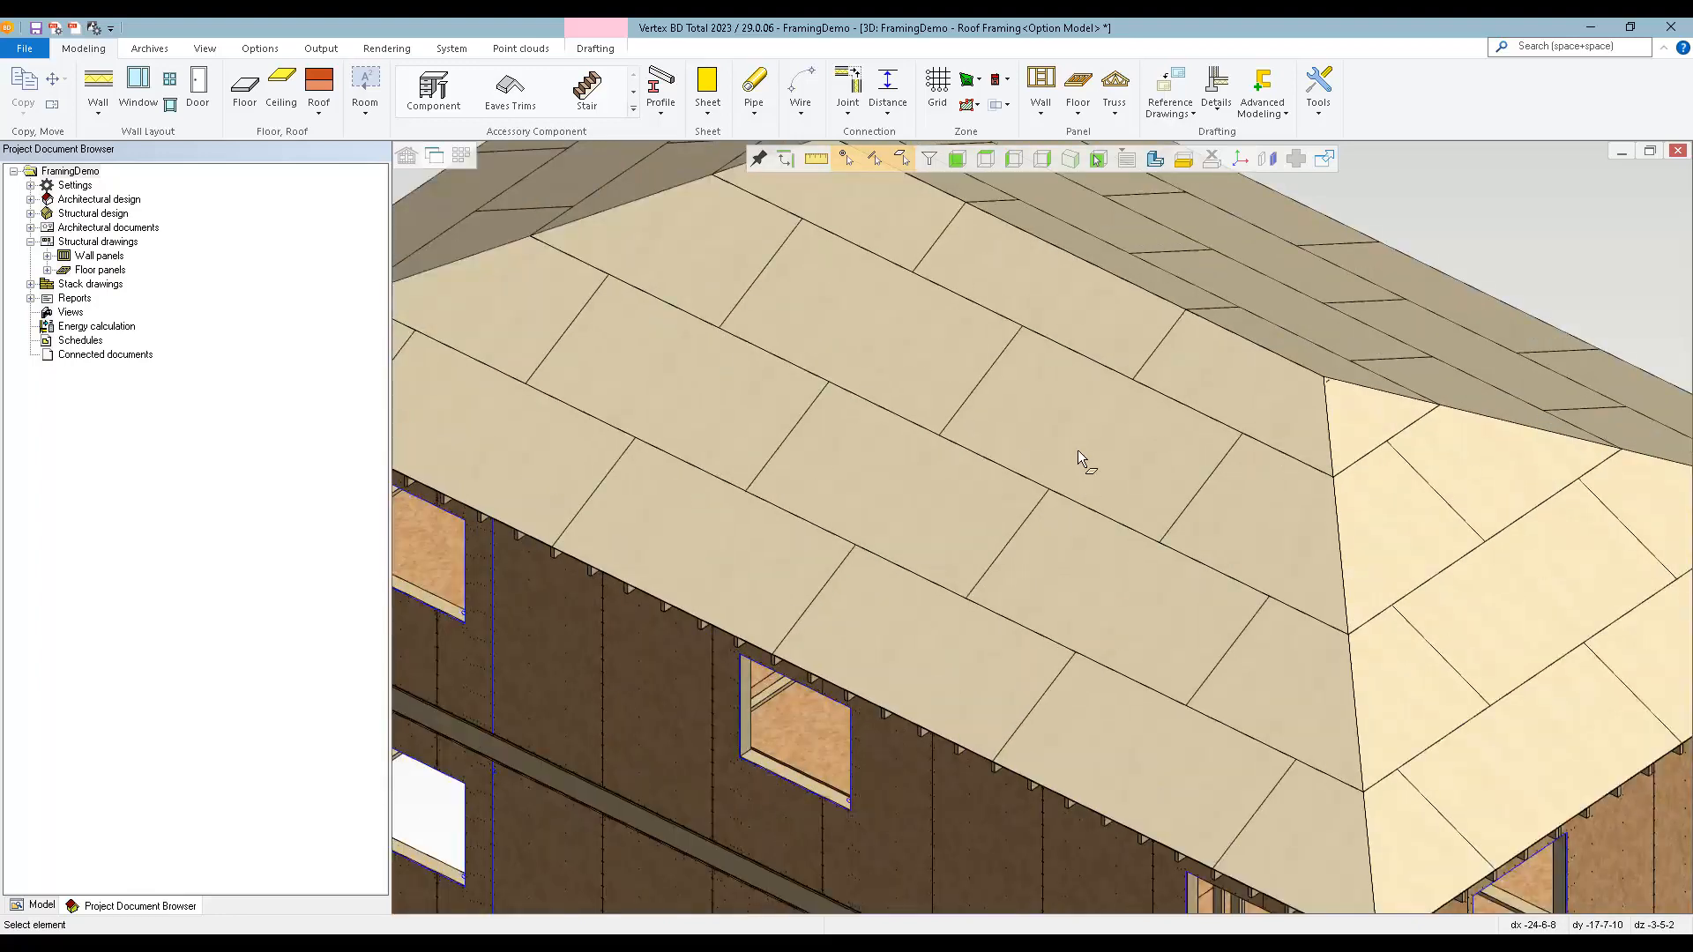
{"action": "left_click", "coordinate": [1077, 450]}
{"action": "middle_click_drag", "start_coordinate": [979, 577], "coordinate": [1028, 567]}
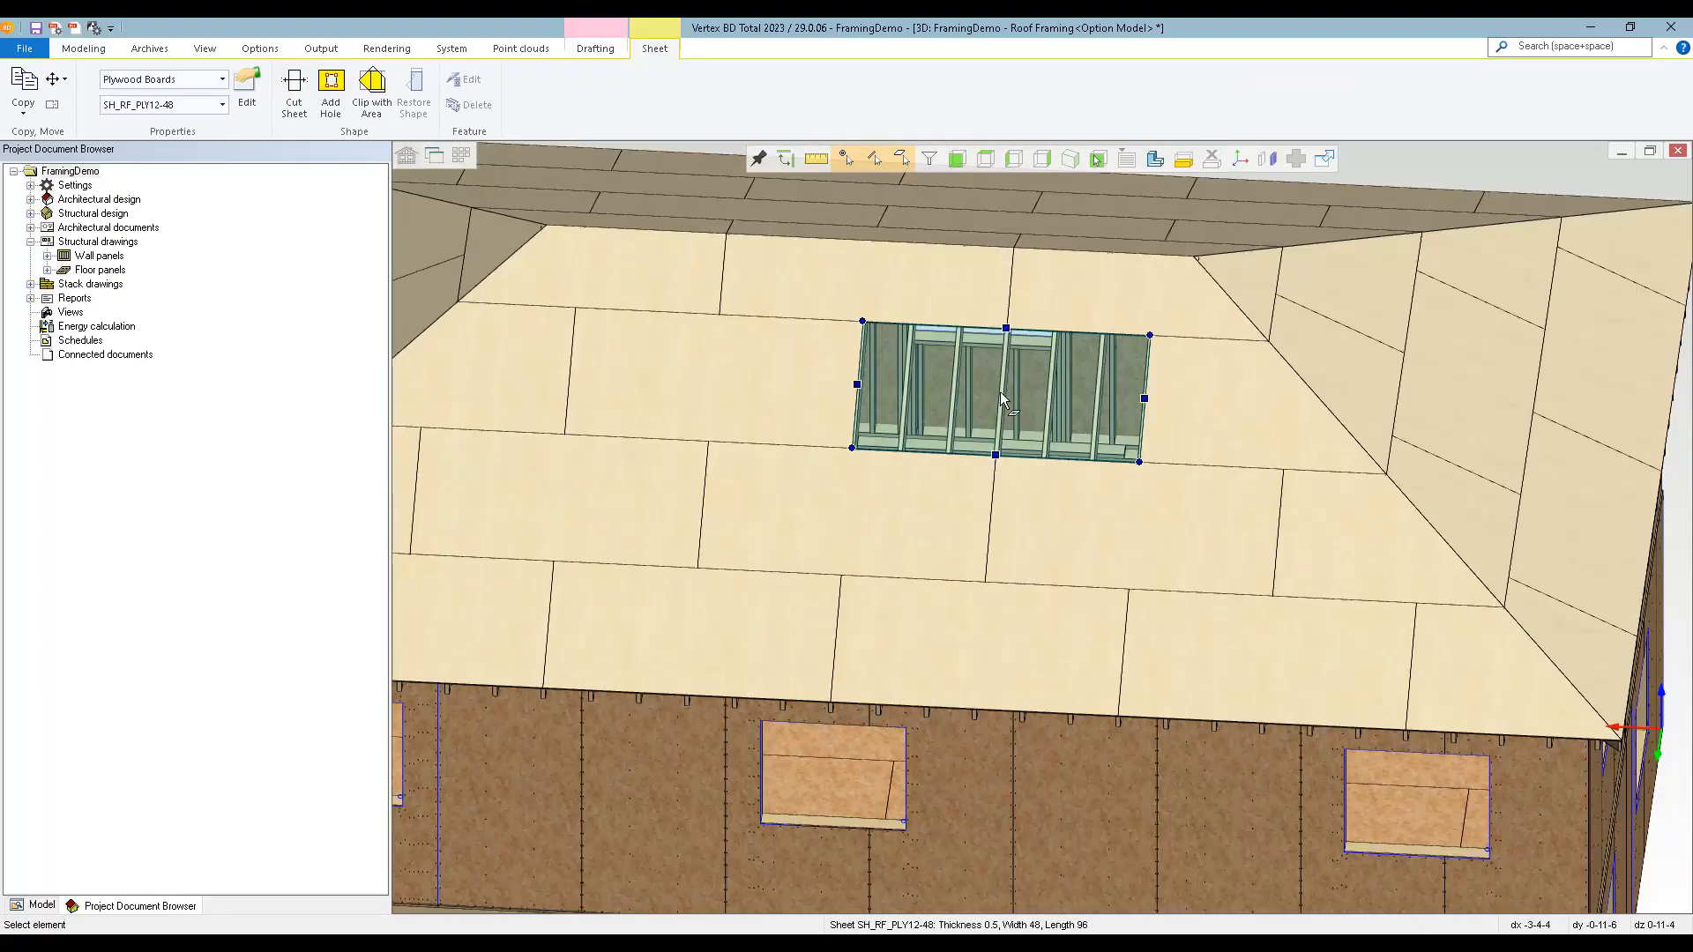
{"action": "key", "text": "ctrl+a"}
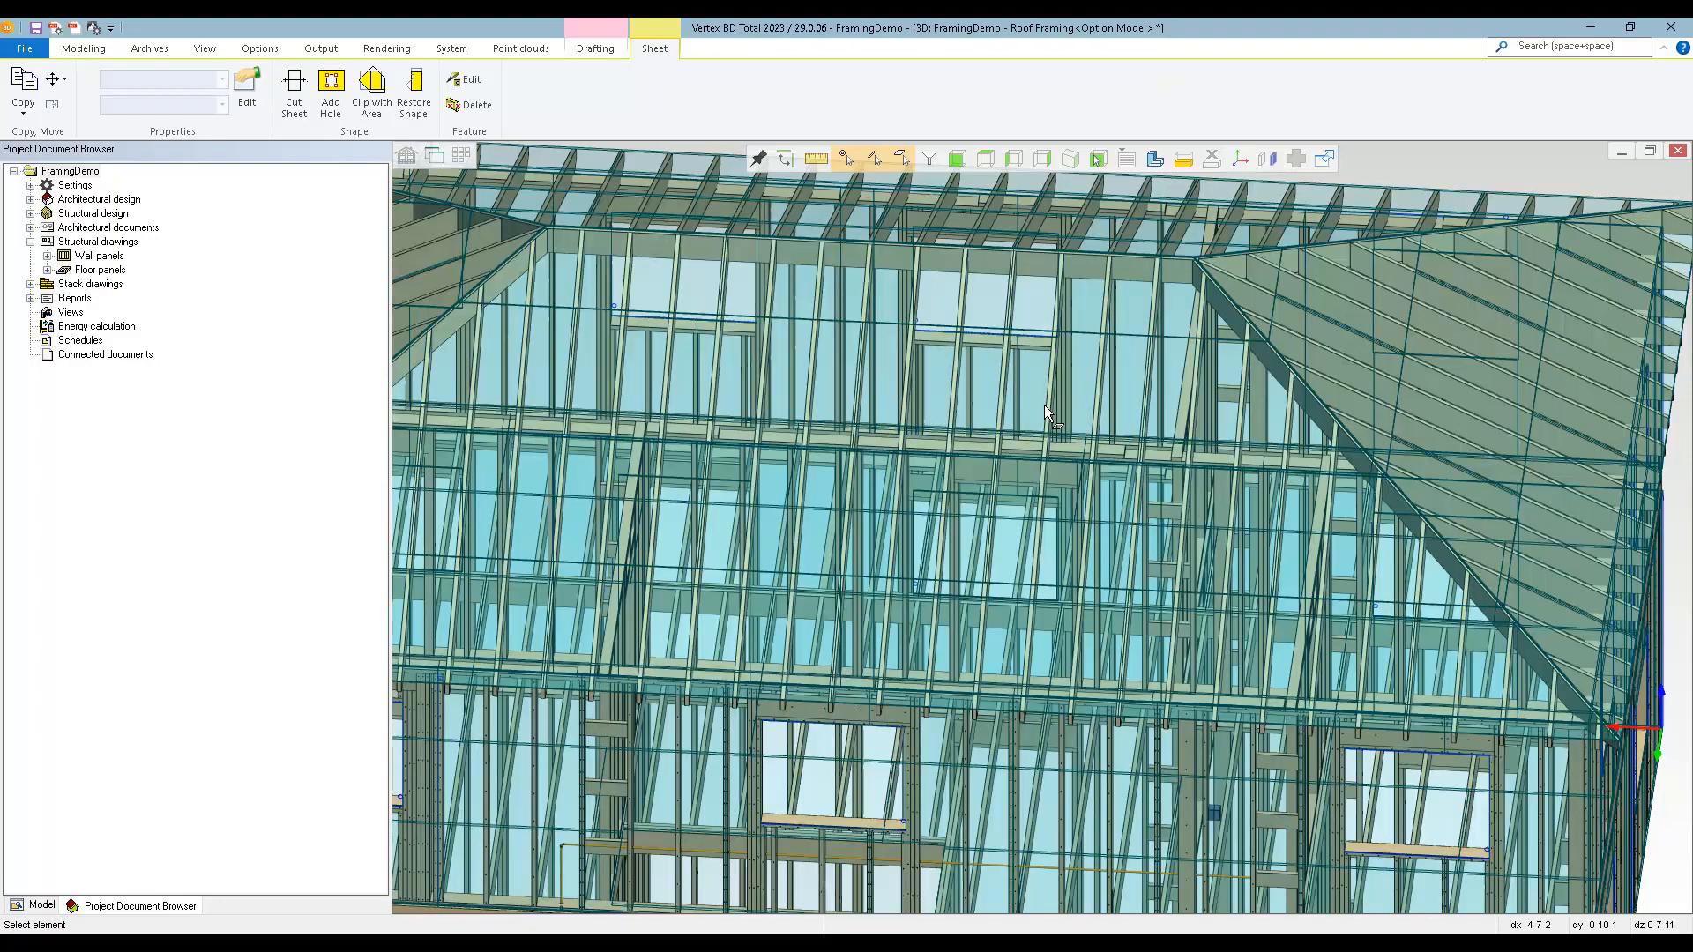
{"action": "key", "text": "Delete"}
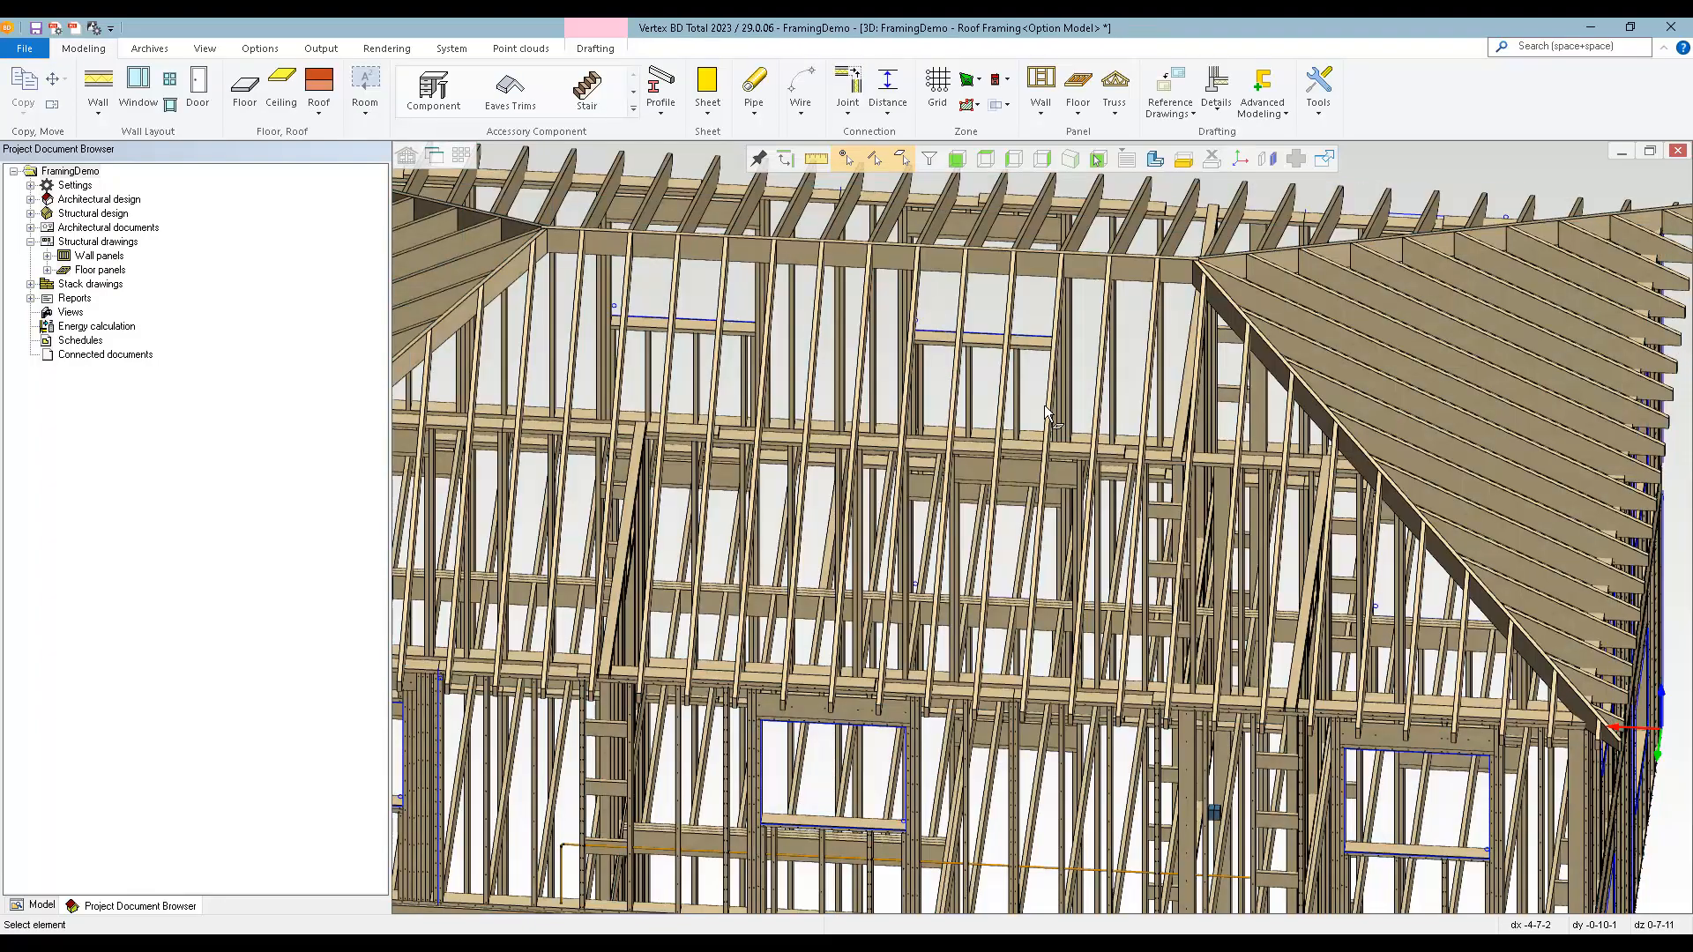
{"action": "middle_click_drag", "start_coordinate": [1098, 491], "coordinate": [966, 524]}
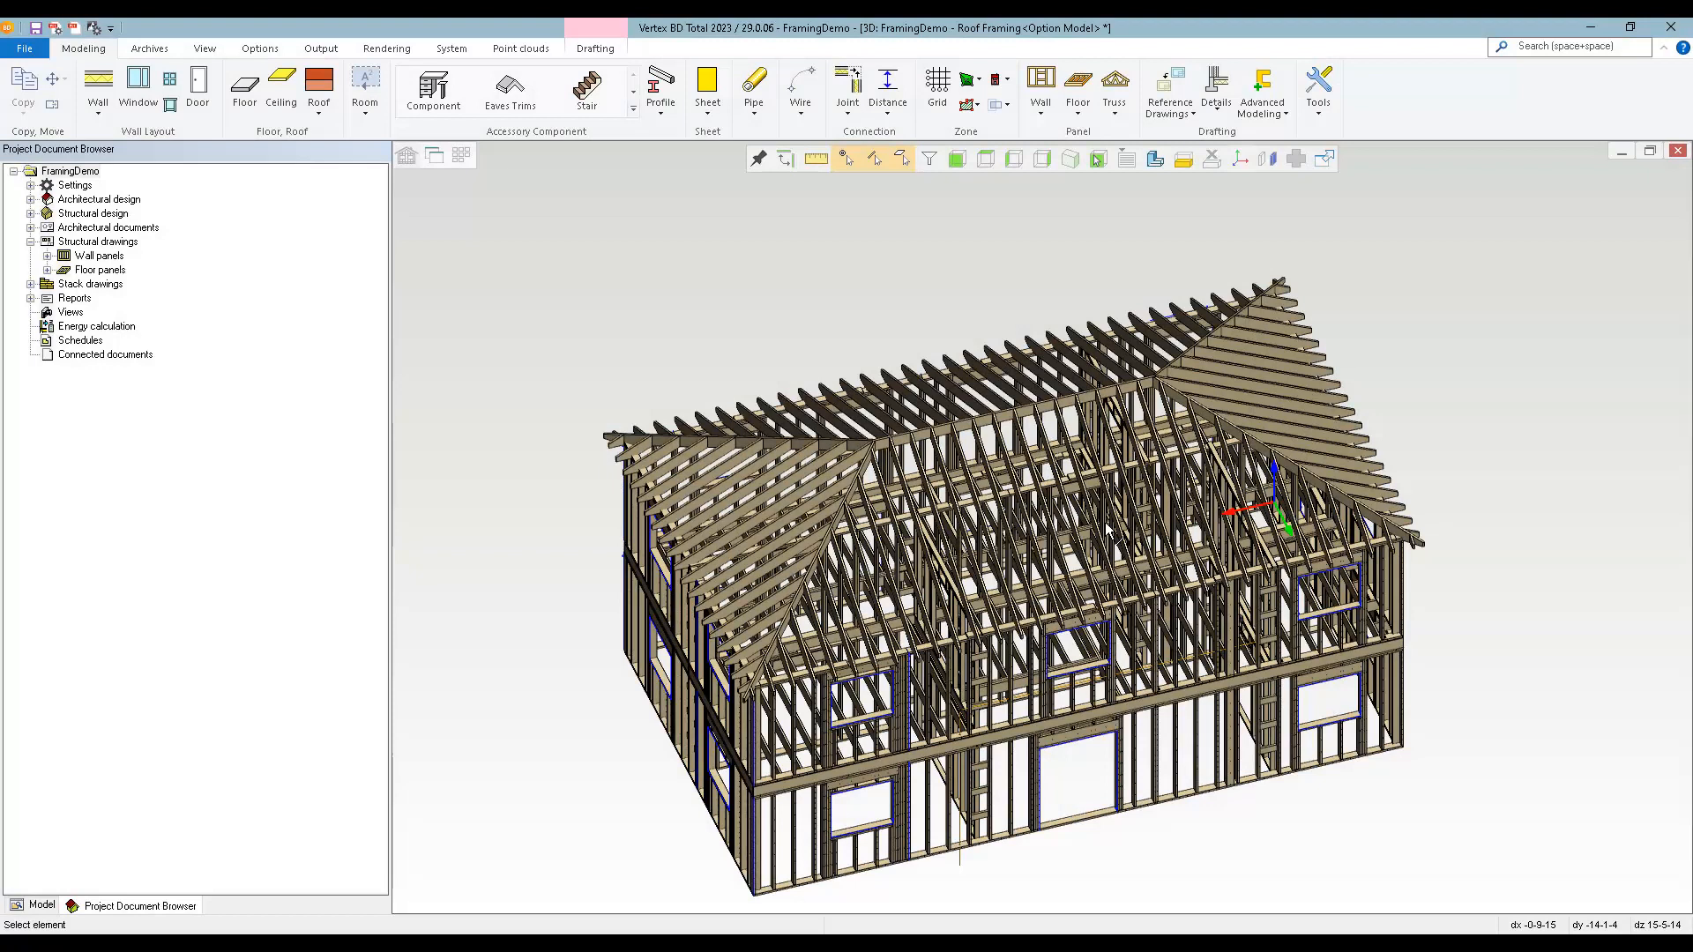
Create the RAFTERS profile schedule with labels, schedule table and piece drawings added, placing the table beside the roof framing plan.
{"action": "key", "text": "ctrl+Tab"}
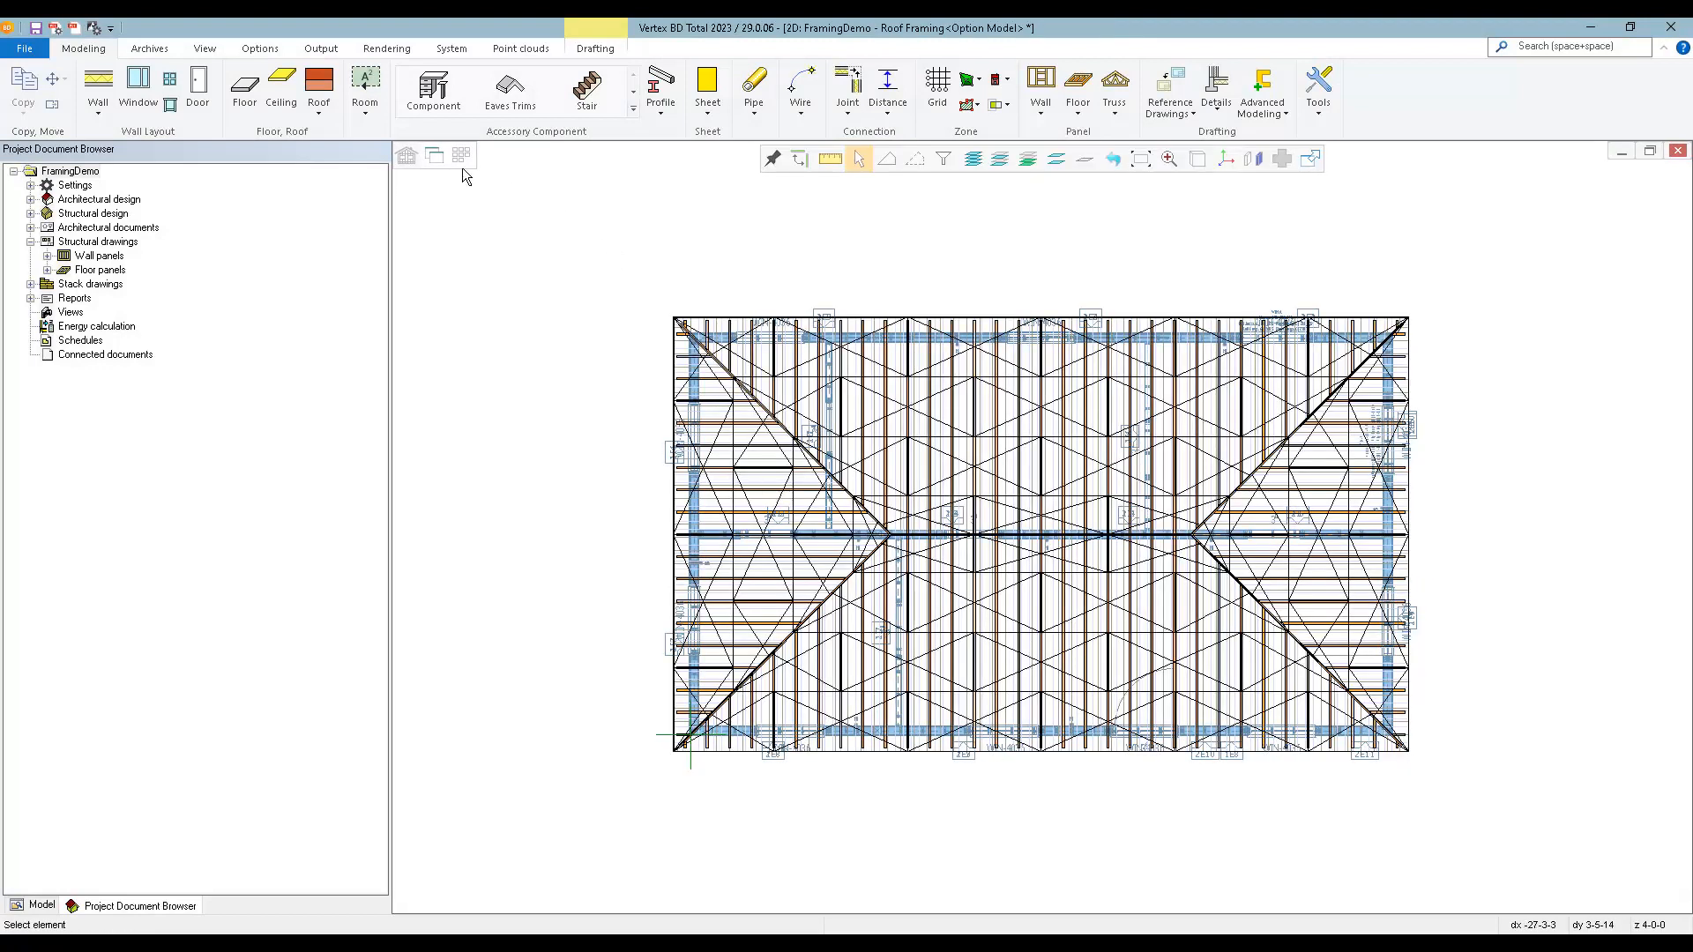
{"action": "left_click", "coordinate": [315, 50]}
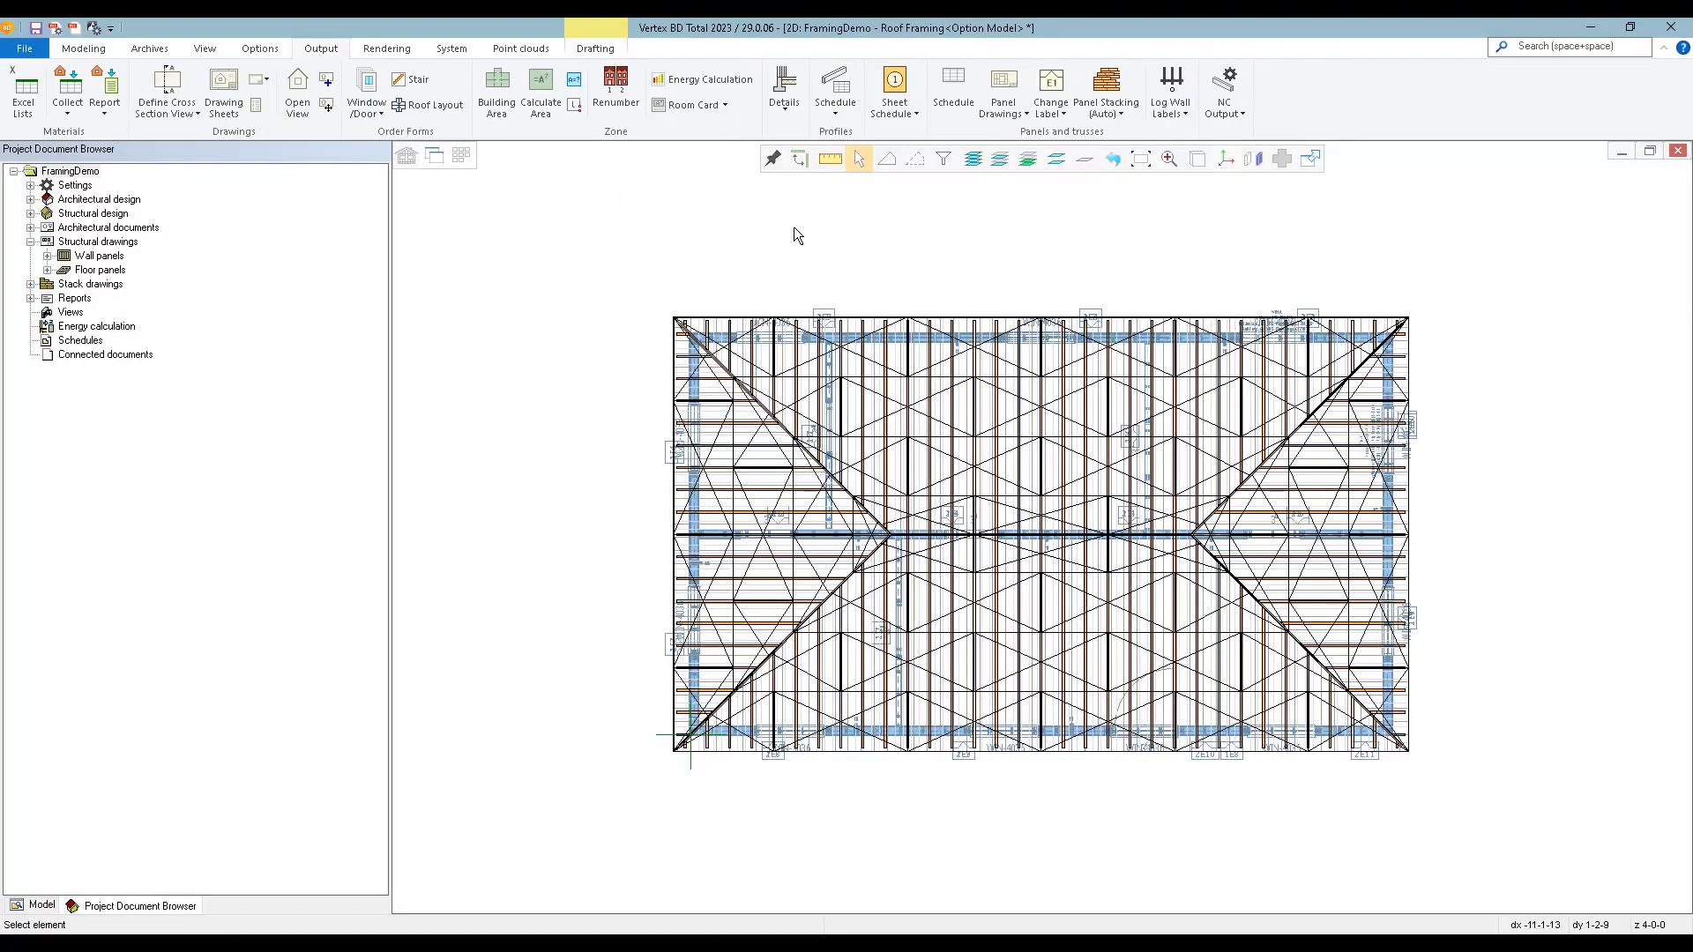
{"action": "left_click", "coordinate": [835, 90]}
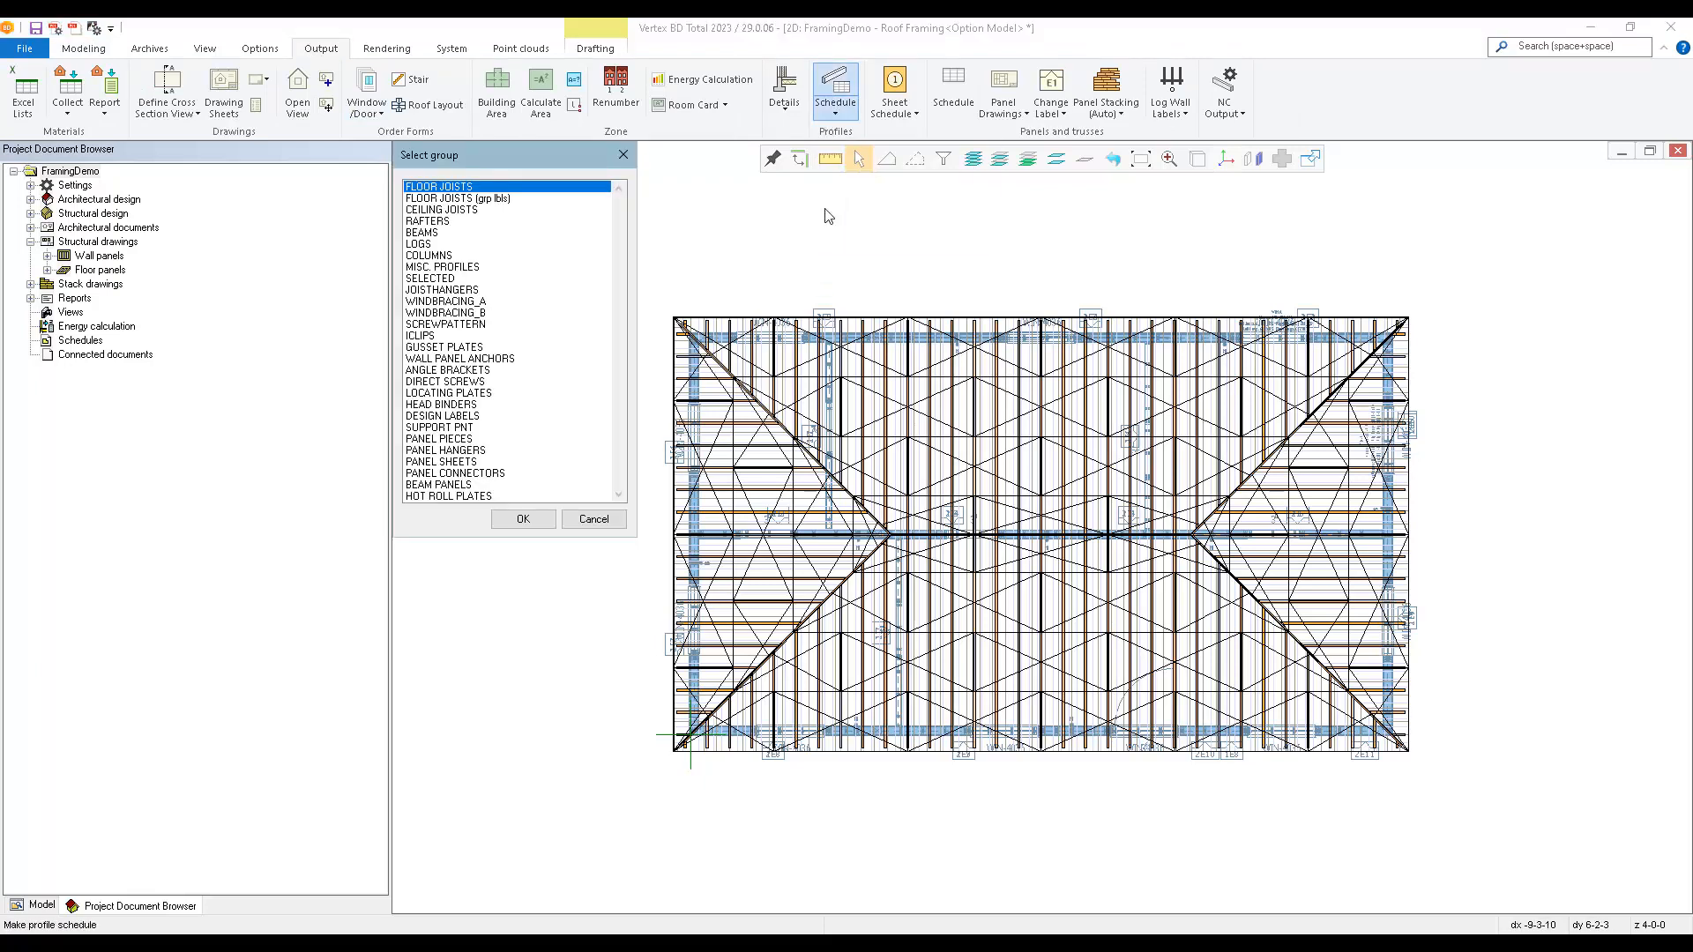
{"action": "double_click", "coordinate": [430, 221]}
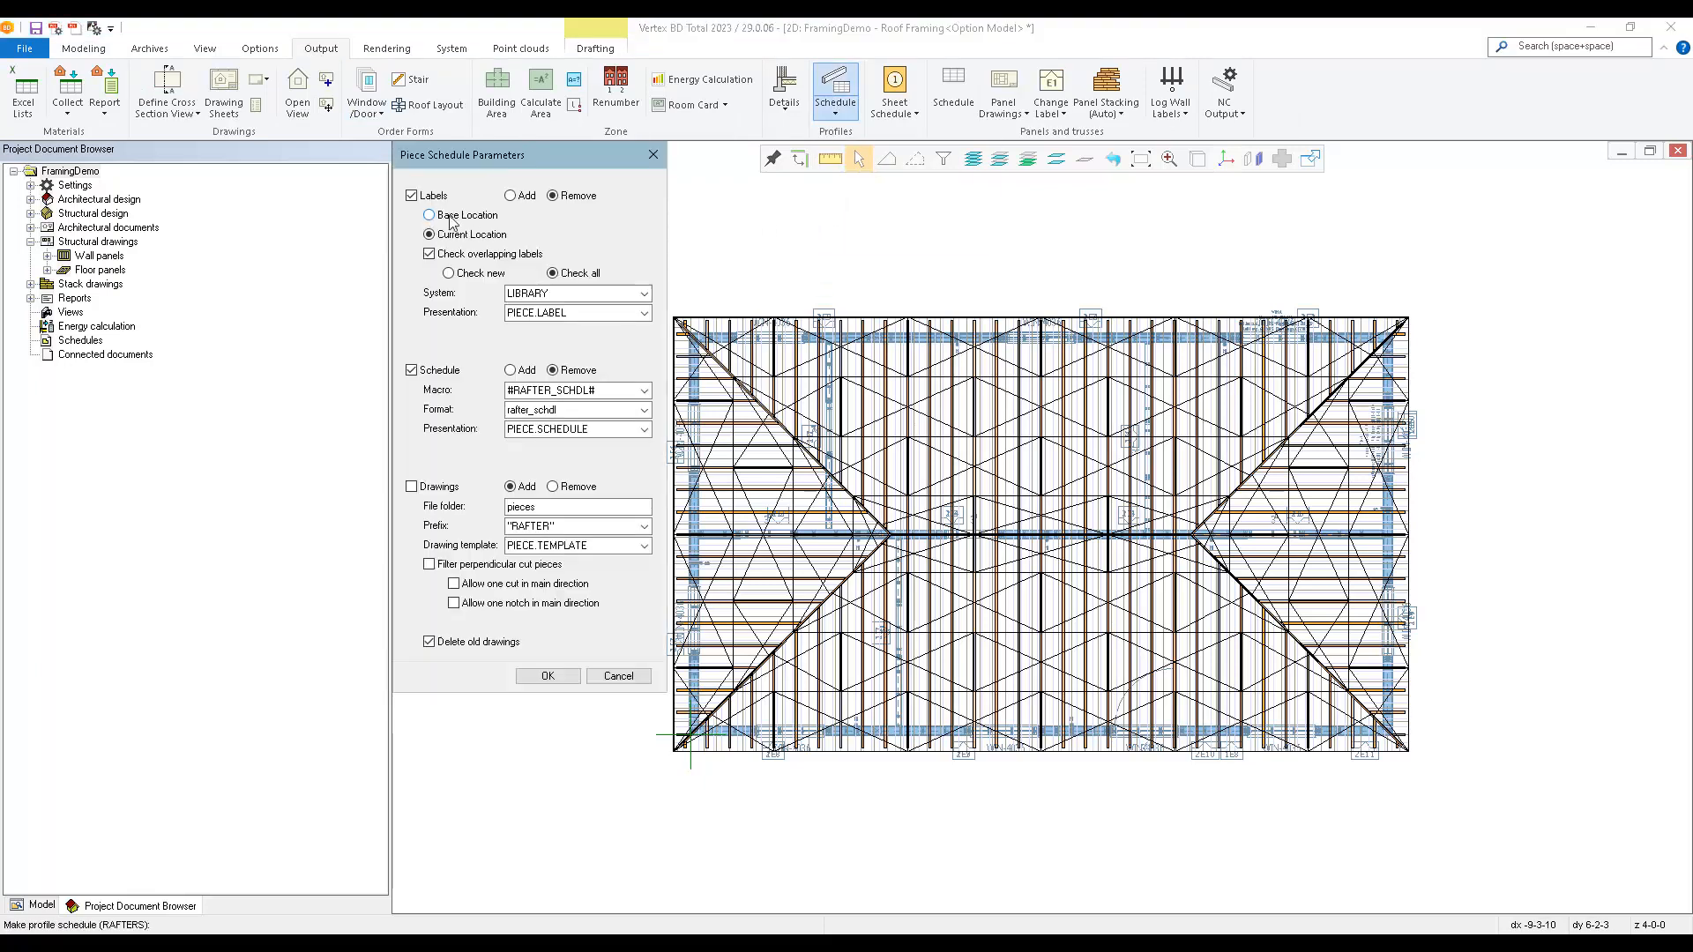
{"action": "left_click", "coordinate": [510, 195]}
{"action": "left_click", "coordinate": [514, 372]}
{"action": "left_click", "coordinate": [543, 677]}
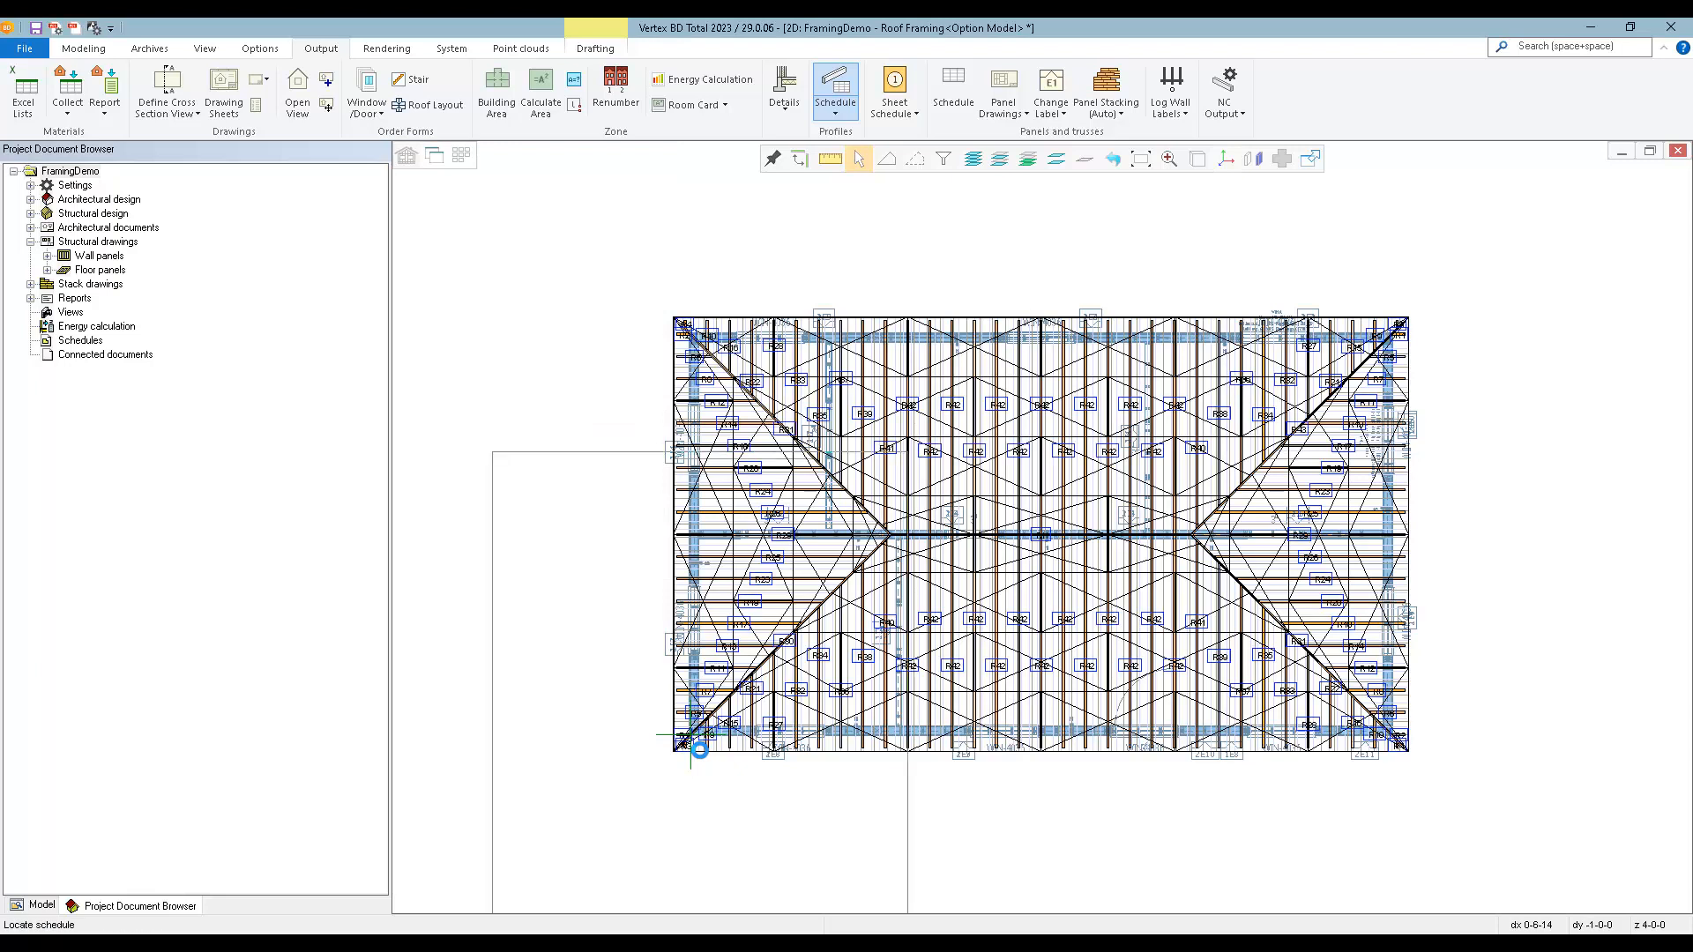
{"action": "left_click", "coordinate": [1006, 381]}
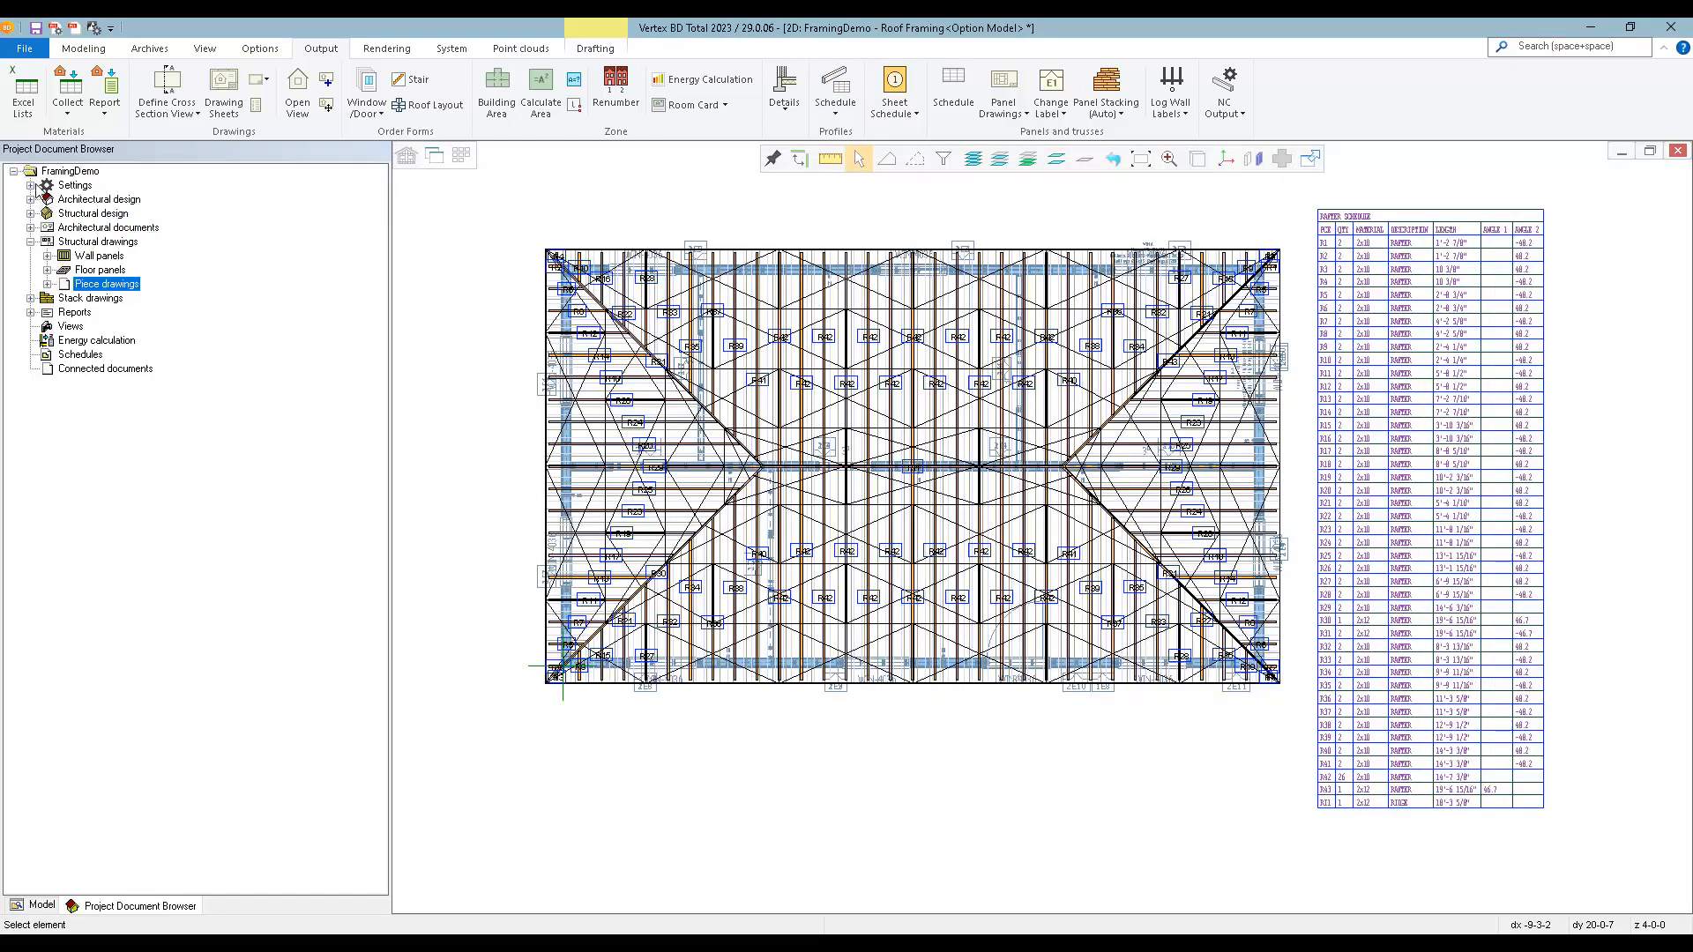
Expand the project's piece drawings and open the RAFTER.R12 drawing.
{"action": "double_click", "coordinate": [121, 287]}
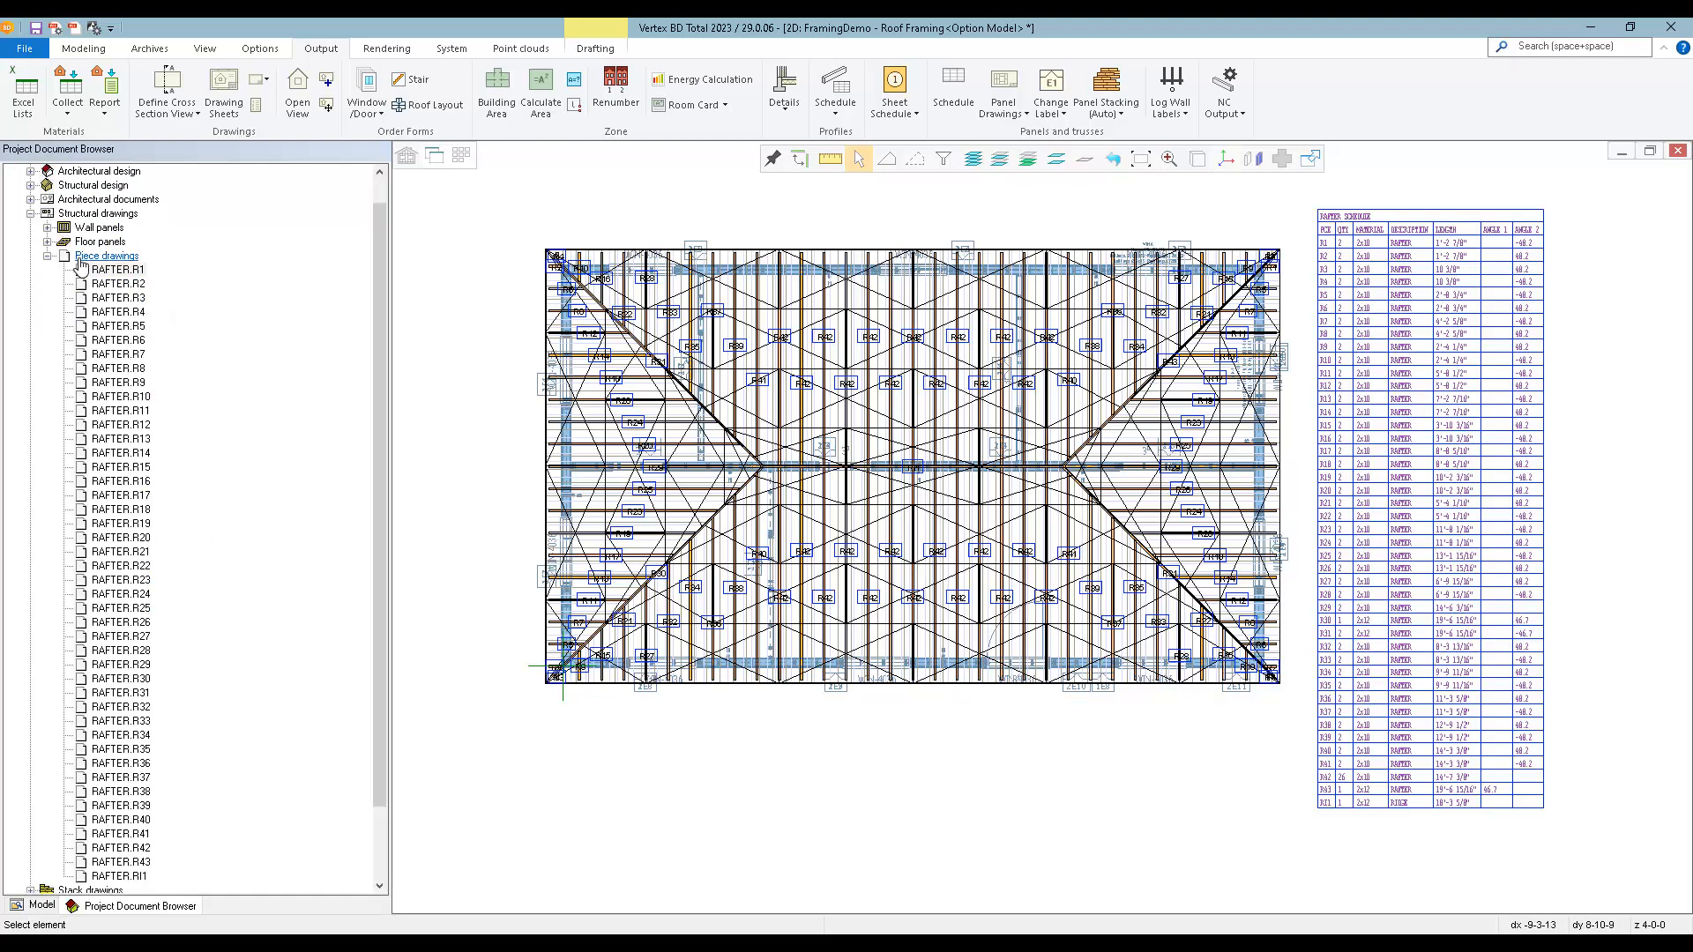
{"action": "double_click", "coordinate": [112, 424]}
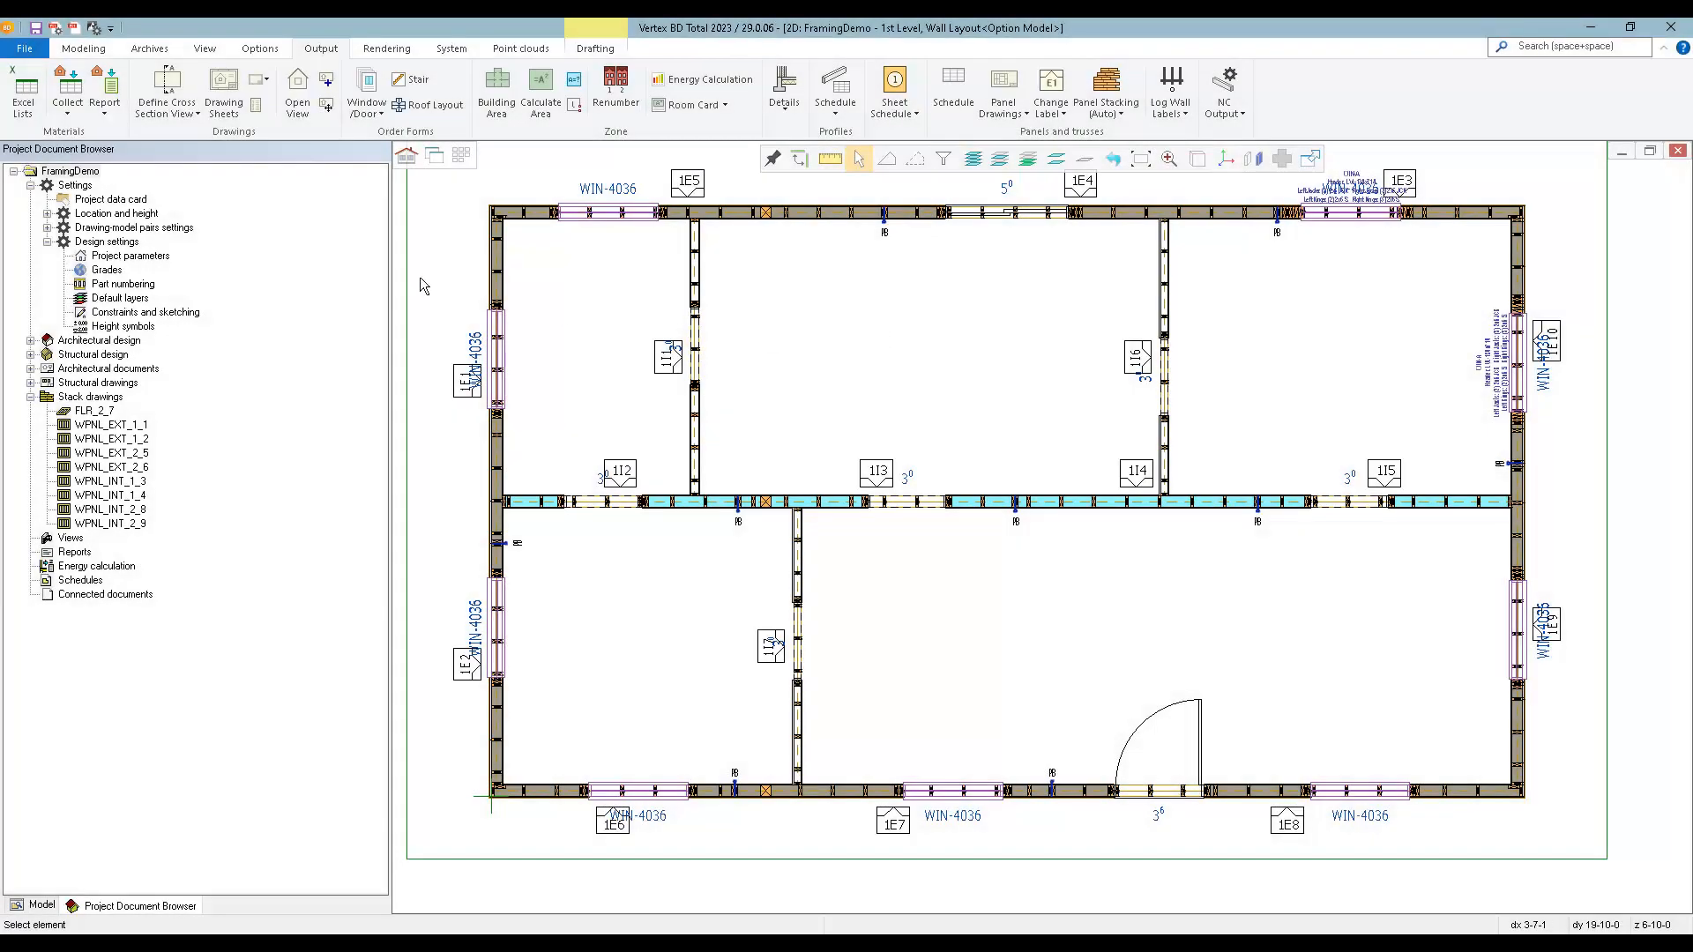
Collect materials from all drawing-model pairs, taking wall framing pieces from Wall Panels (accurate), and accept the collected materials.
{"action": "left_click", "coordinate": [69, 88]}
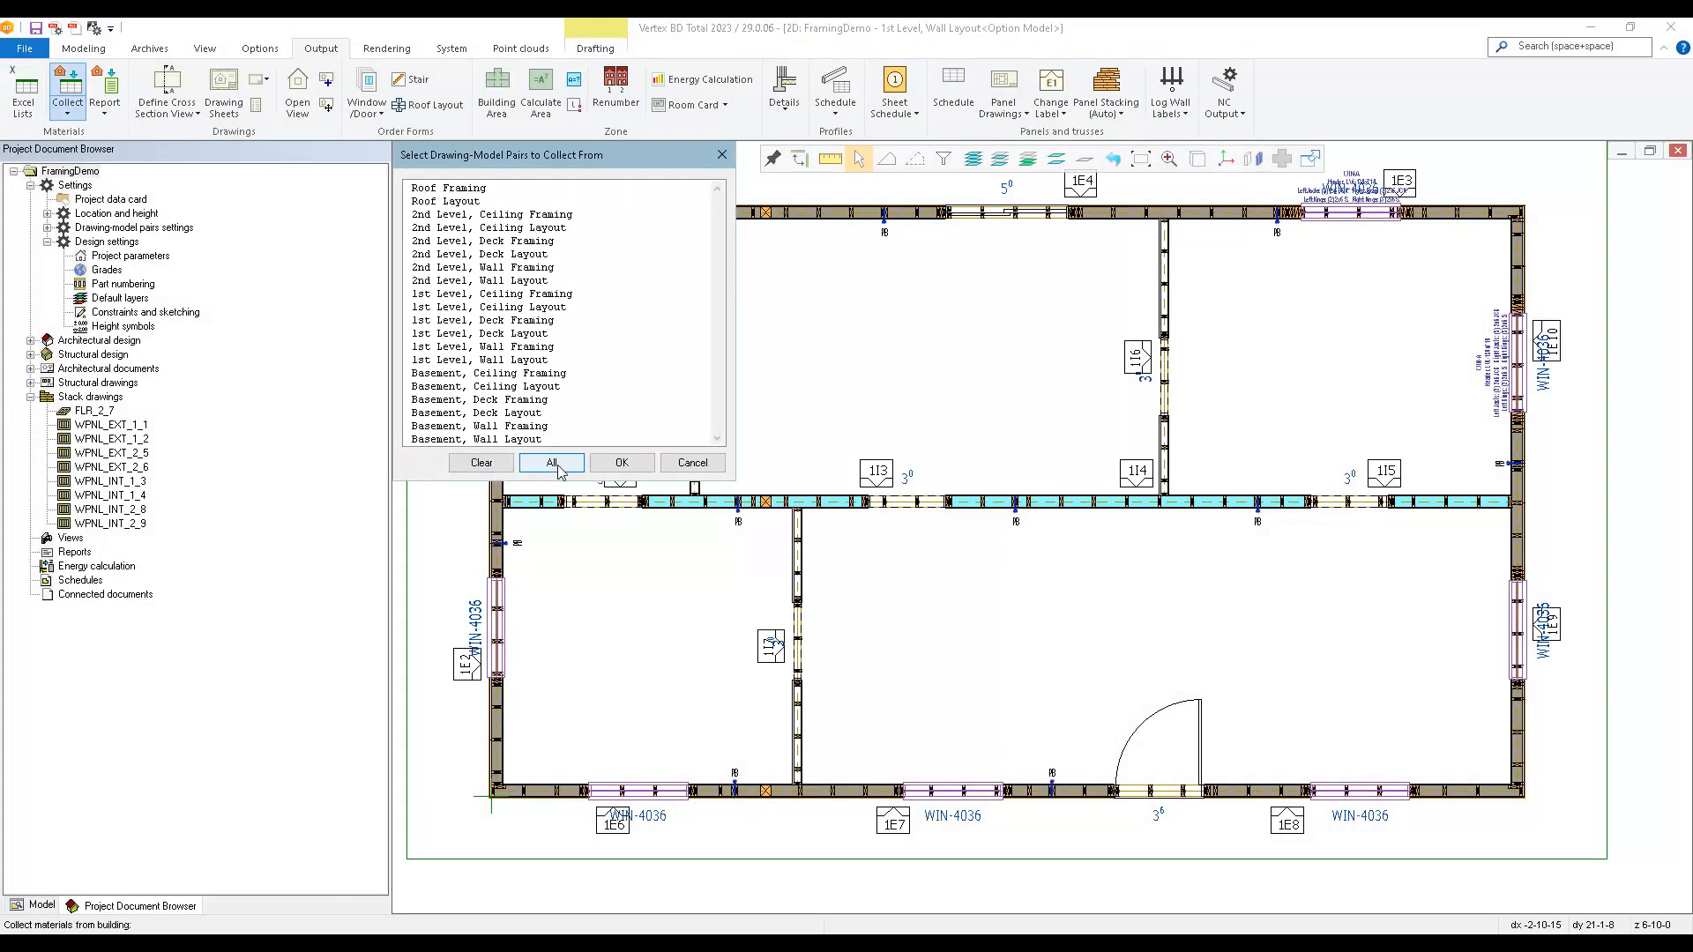
{"action": "left_click", "coordinate": [552, 462]}
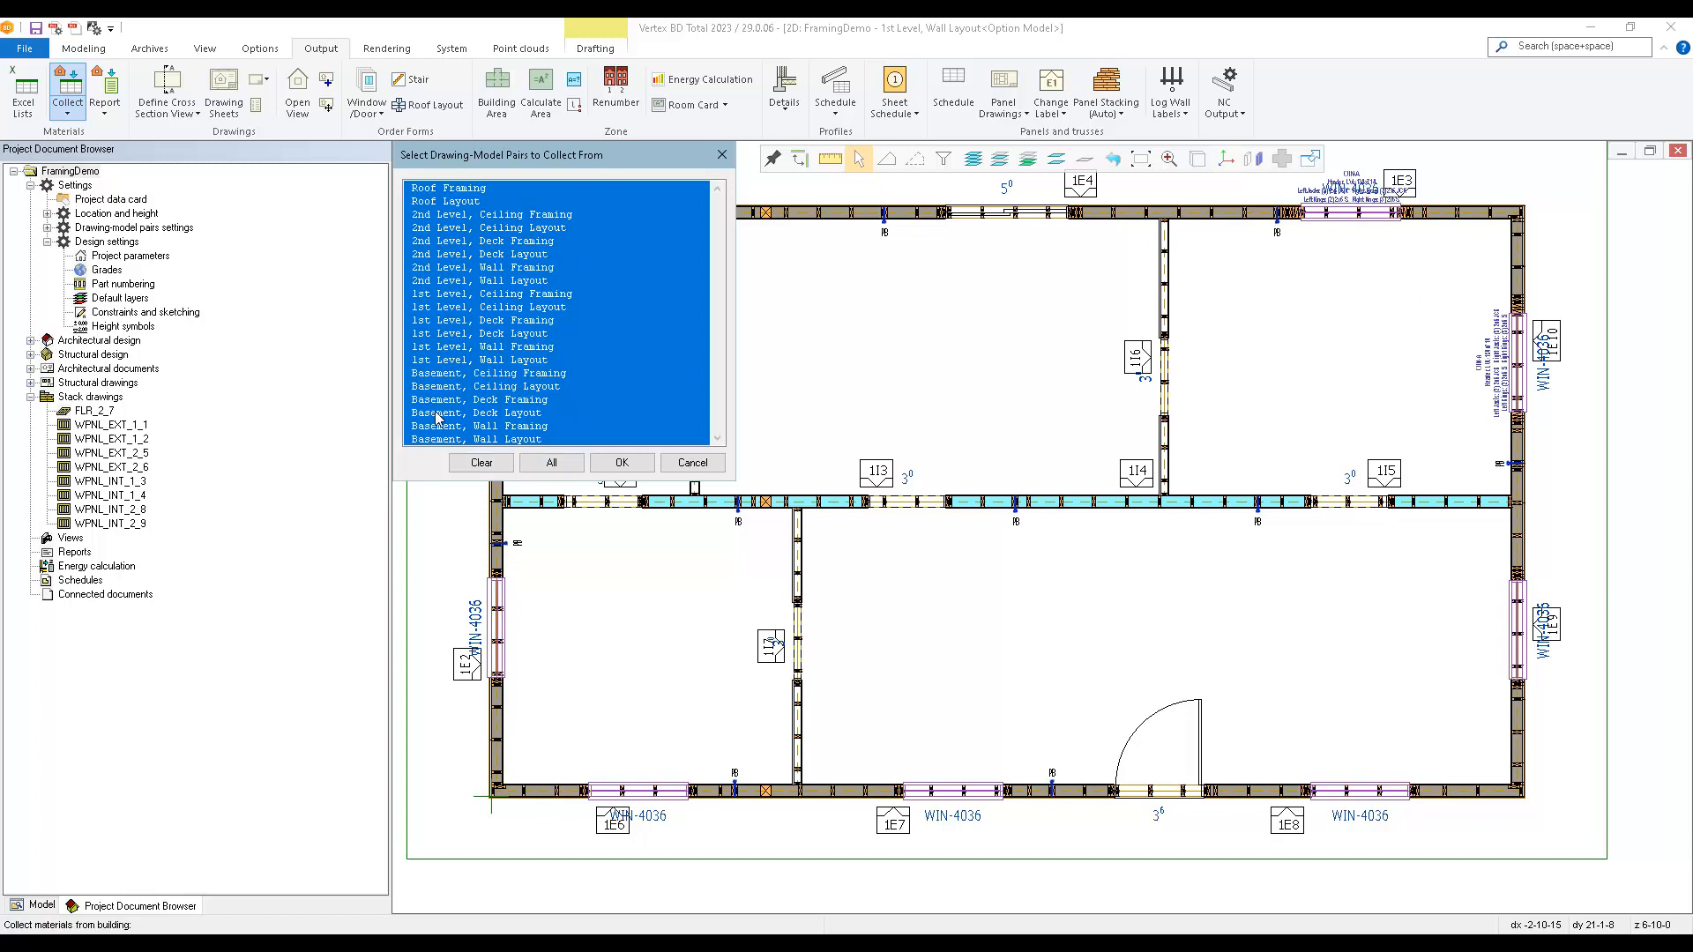
{"action": "left_click", "coordinate": [619, 465]}
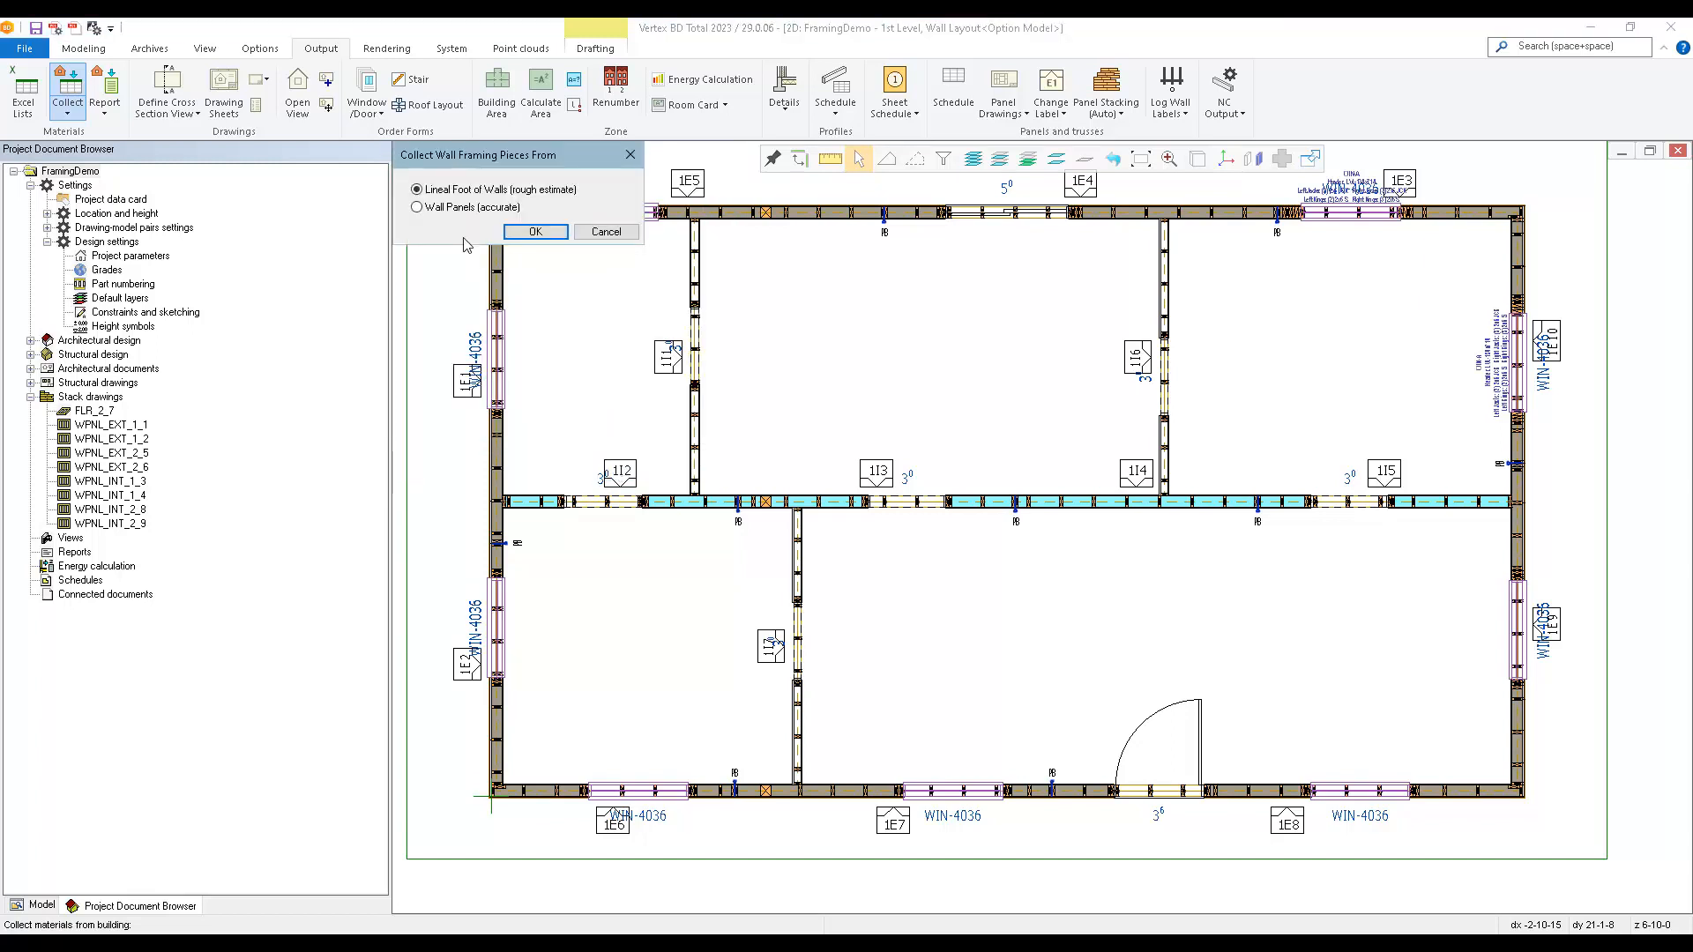
{"action": "left_click", "coordinate": [434, 212]}
{"action": "left_click", "coordinate": [534, 232]}
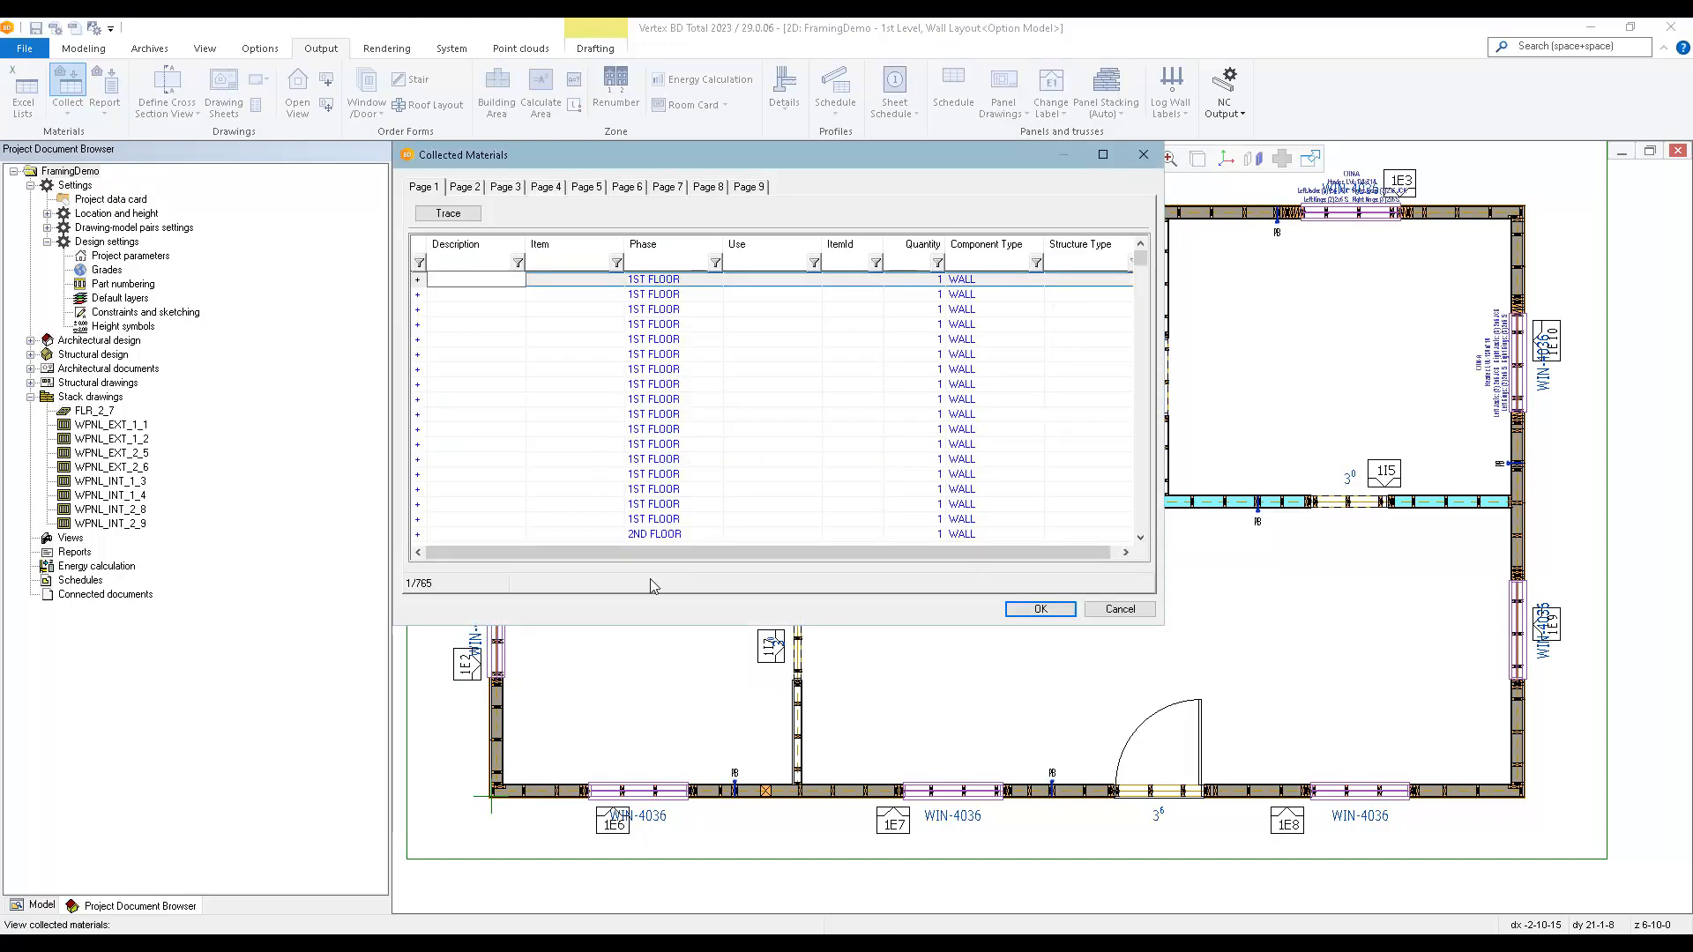
{"action": "left_click", "coordinate": [1040, 609]}
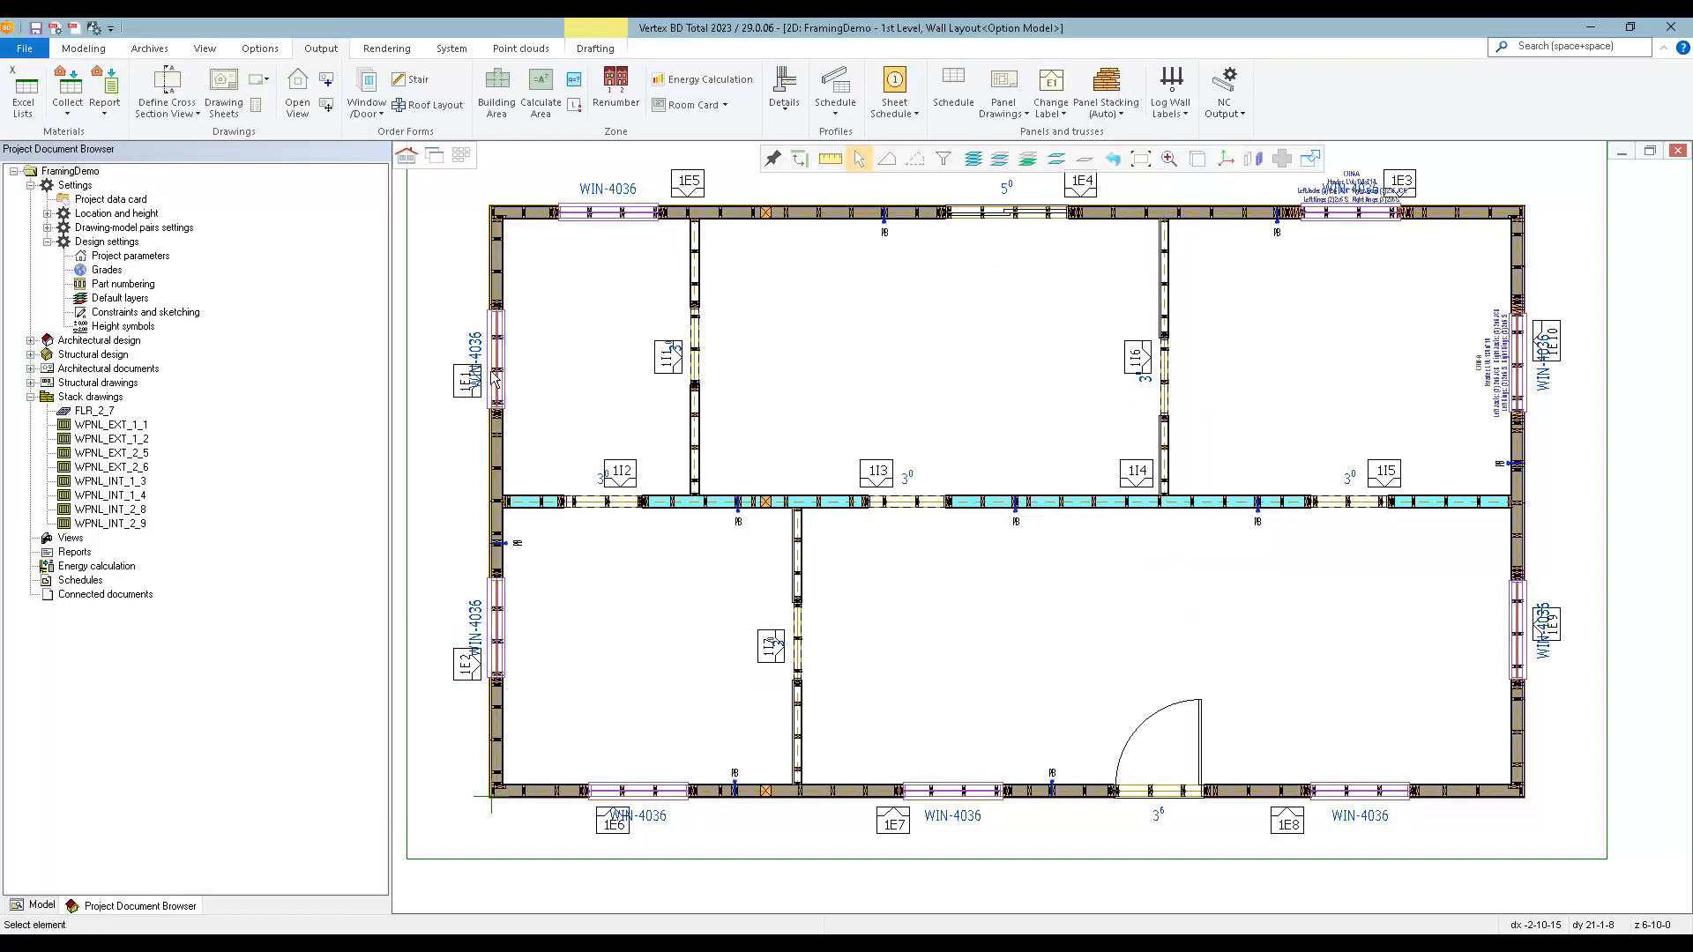
Generate the Excel Cutting List, Wall Frame by Panel Mfg Order report for all wall panels.
{"action": "left_click", "coordinate": [106, 86]}
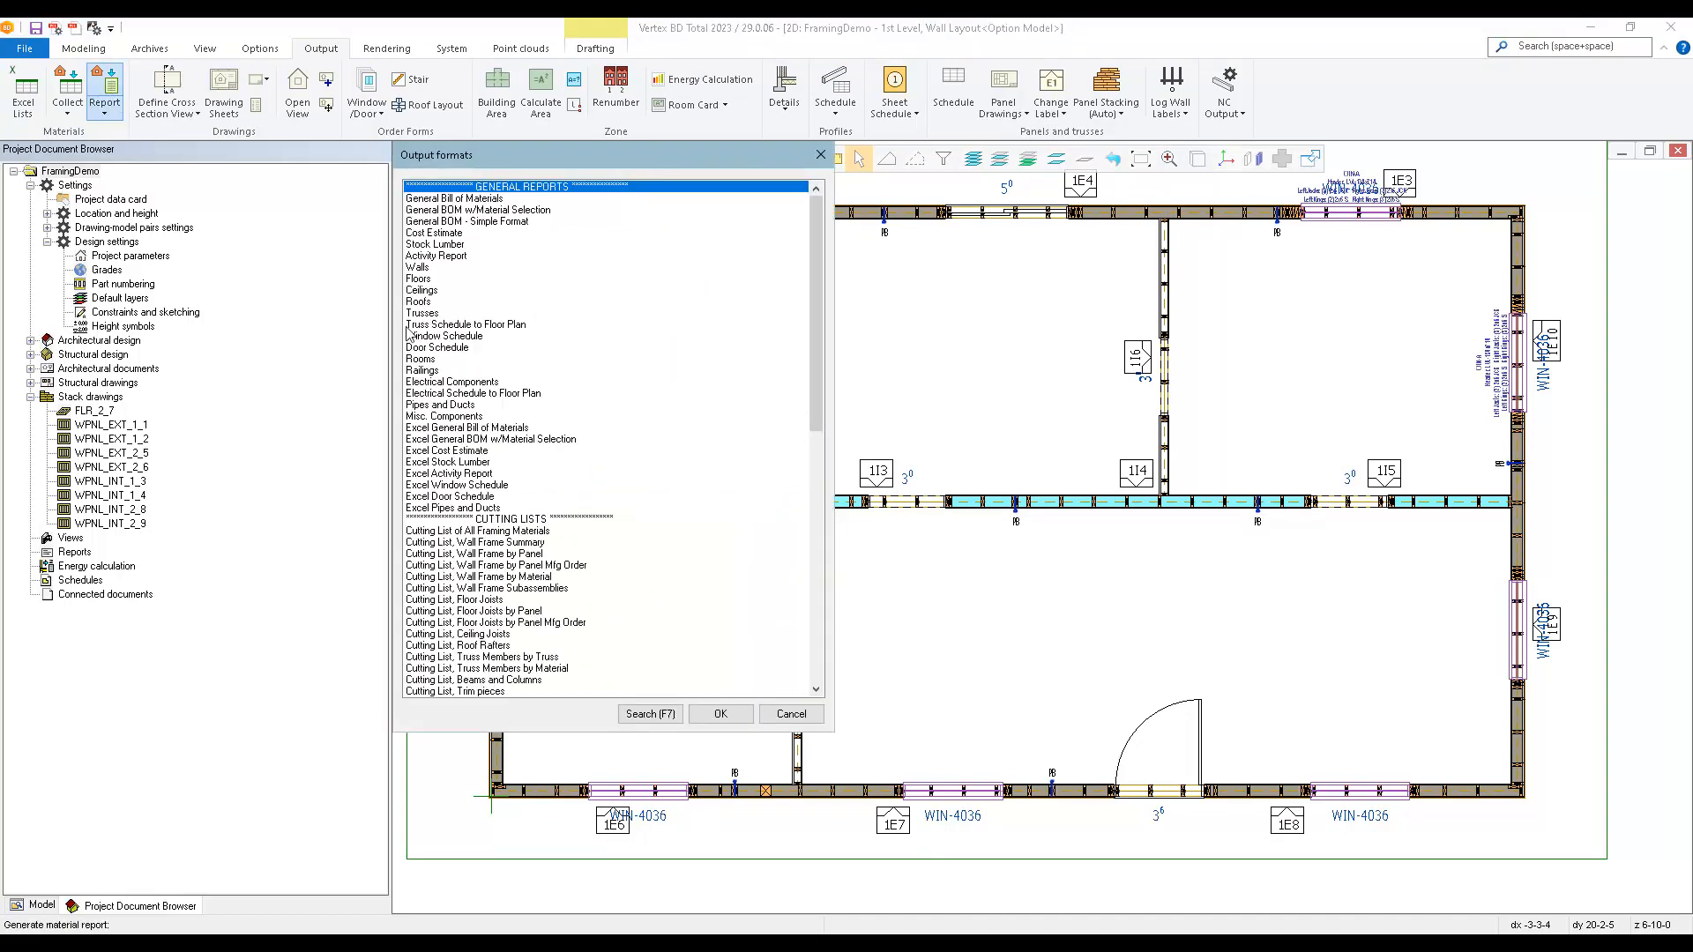
{"action": "scroll", "coordinate": [485, 589], "scroll_direction": "down", "scroll_amount": 7}
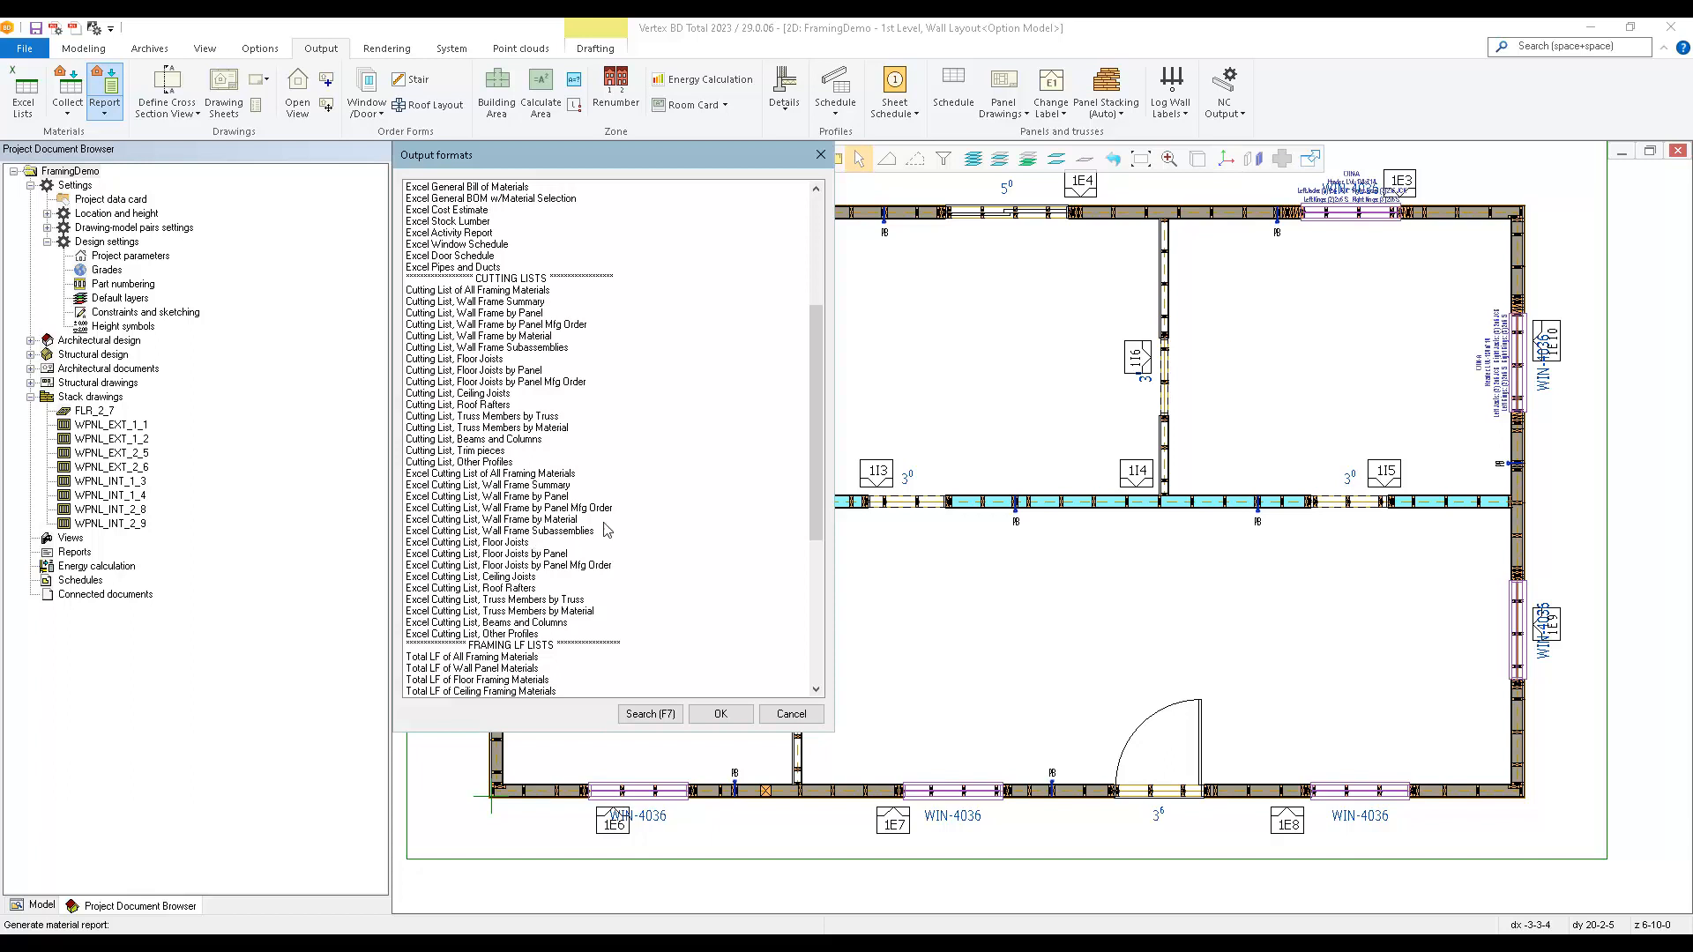
{"action": "left_click", "coordinate": [492, 510]}
{"action": "double_click", "coordinate": [492, 510]}
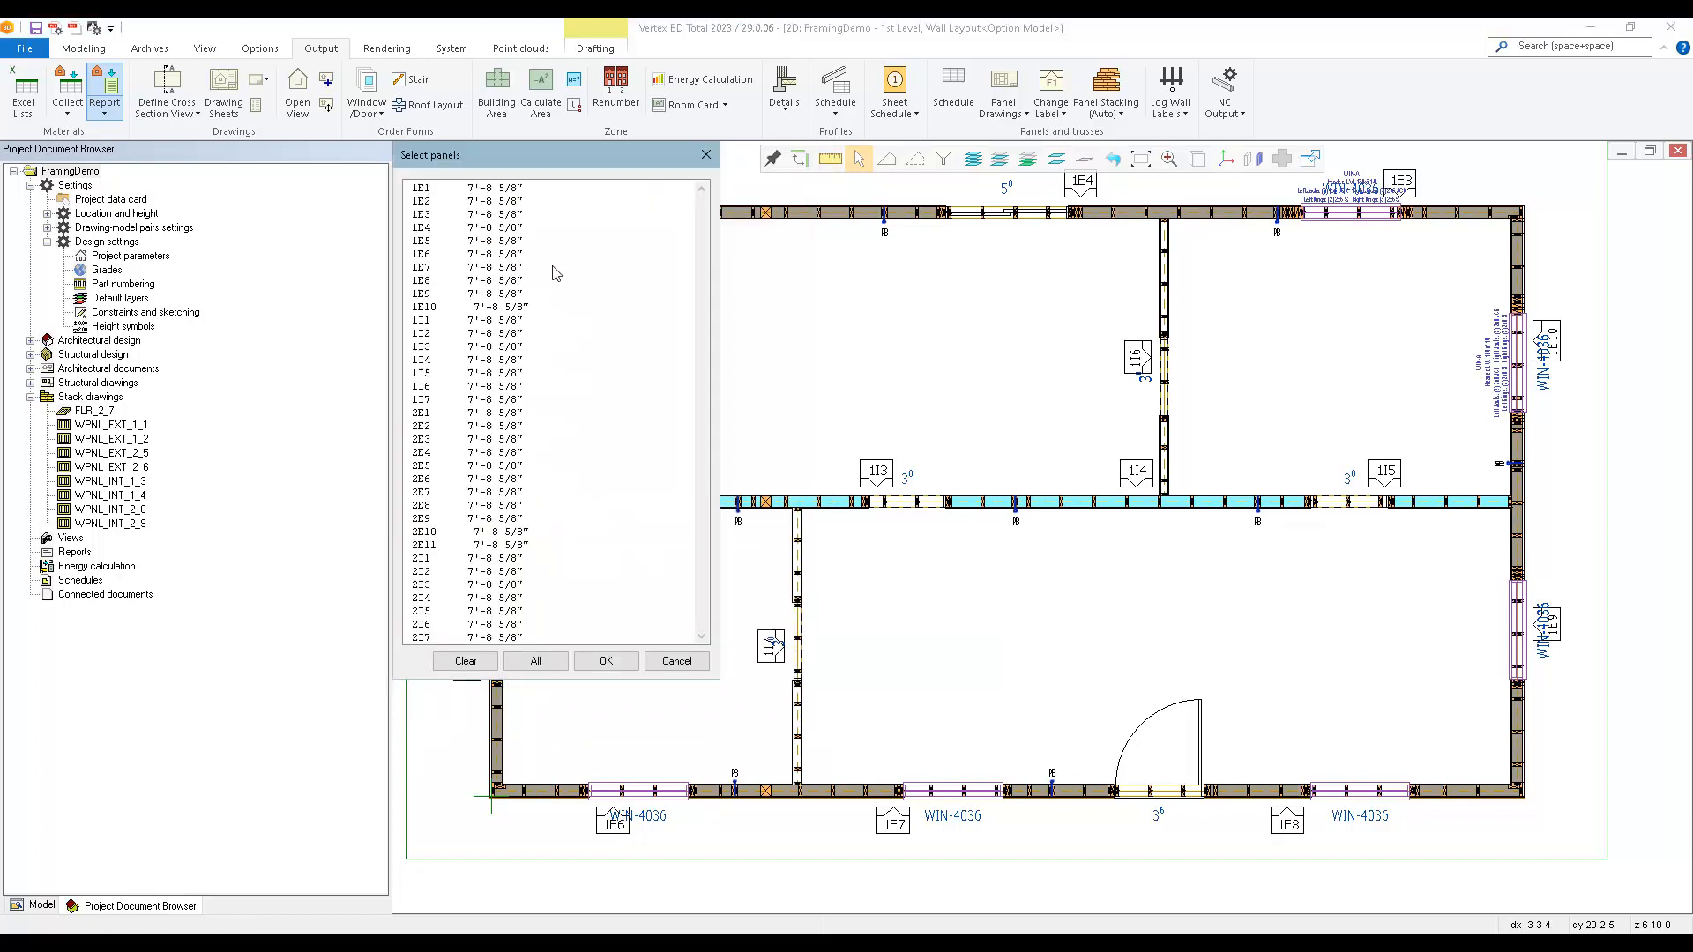
{"action": "left_click", "coordinate": [535, 660]}
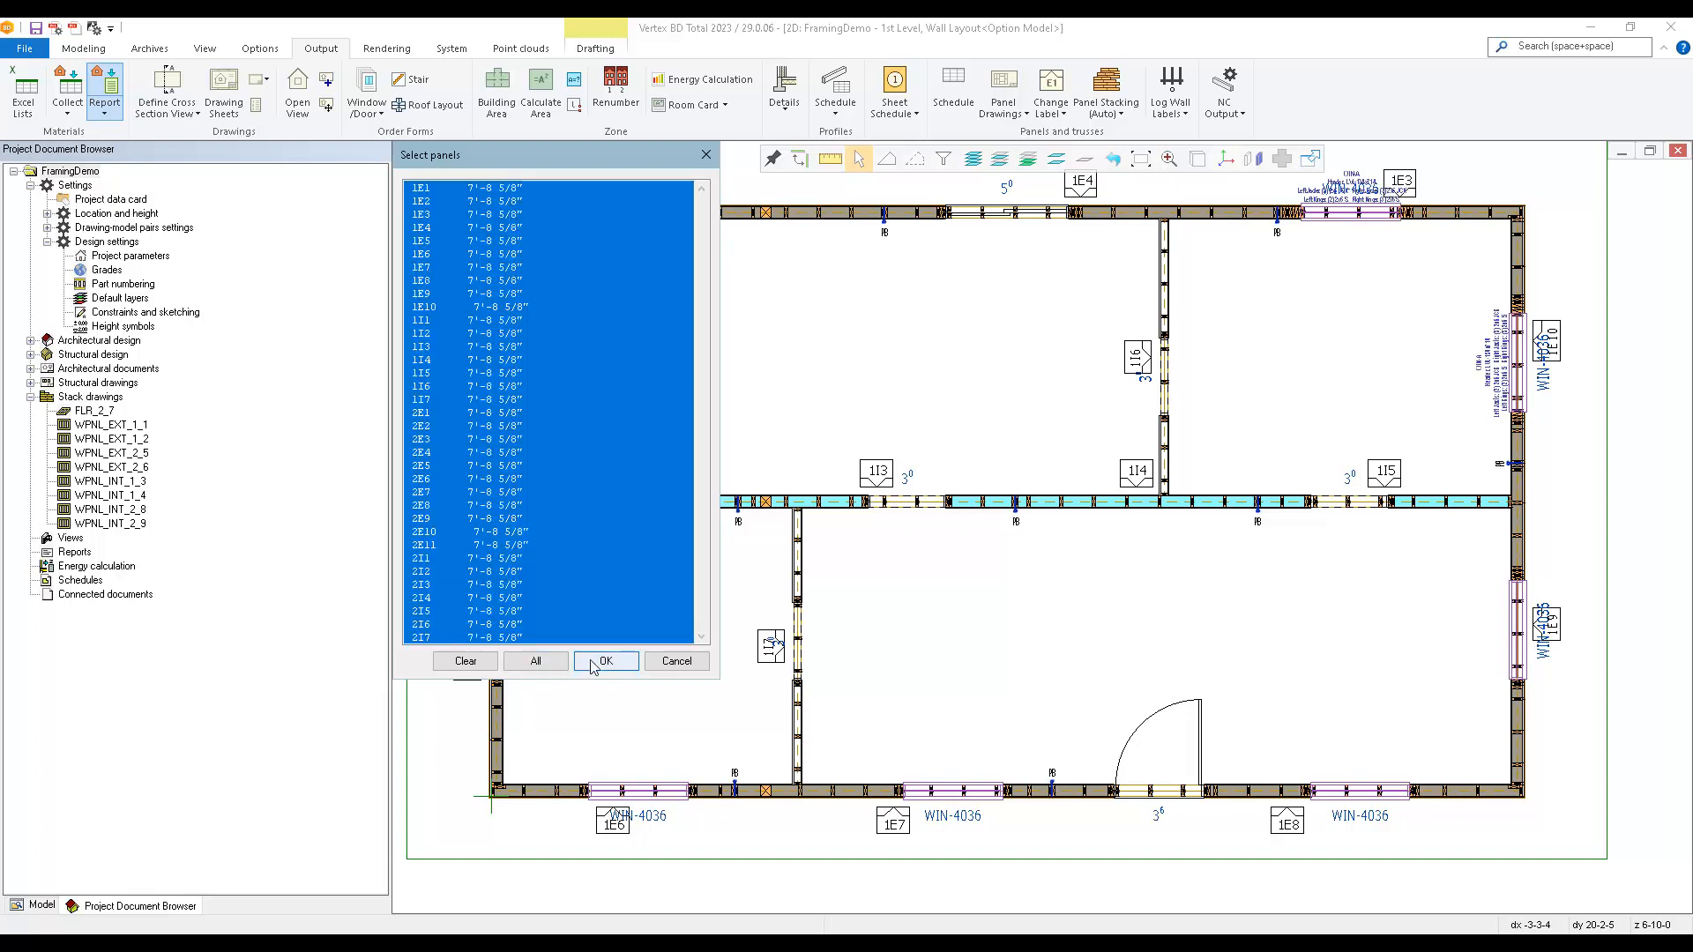
{"action": "left_click", "coordinate": [592, 663]}
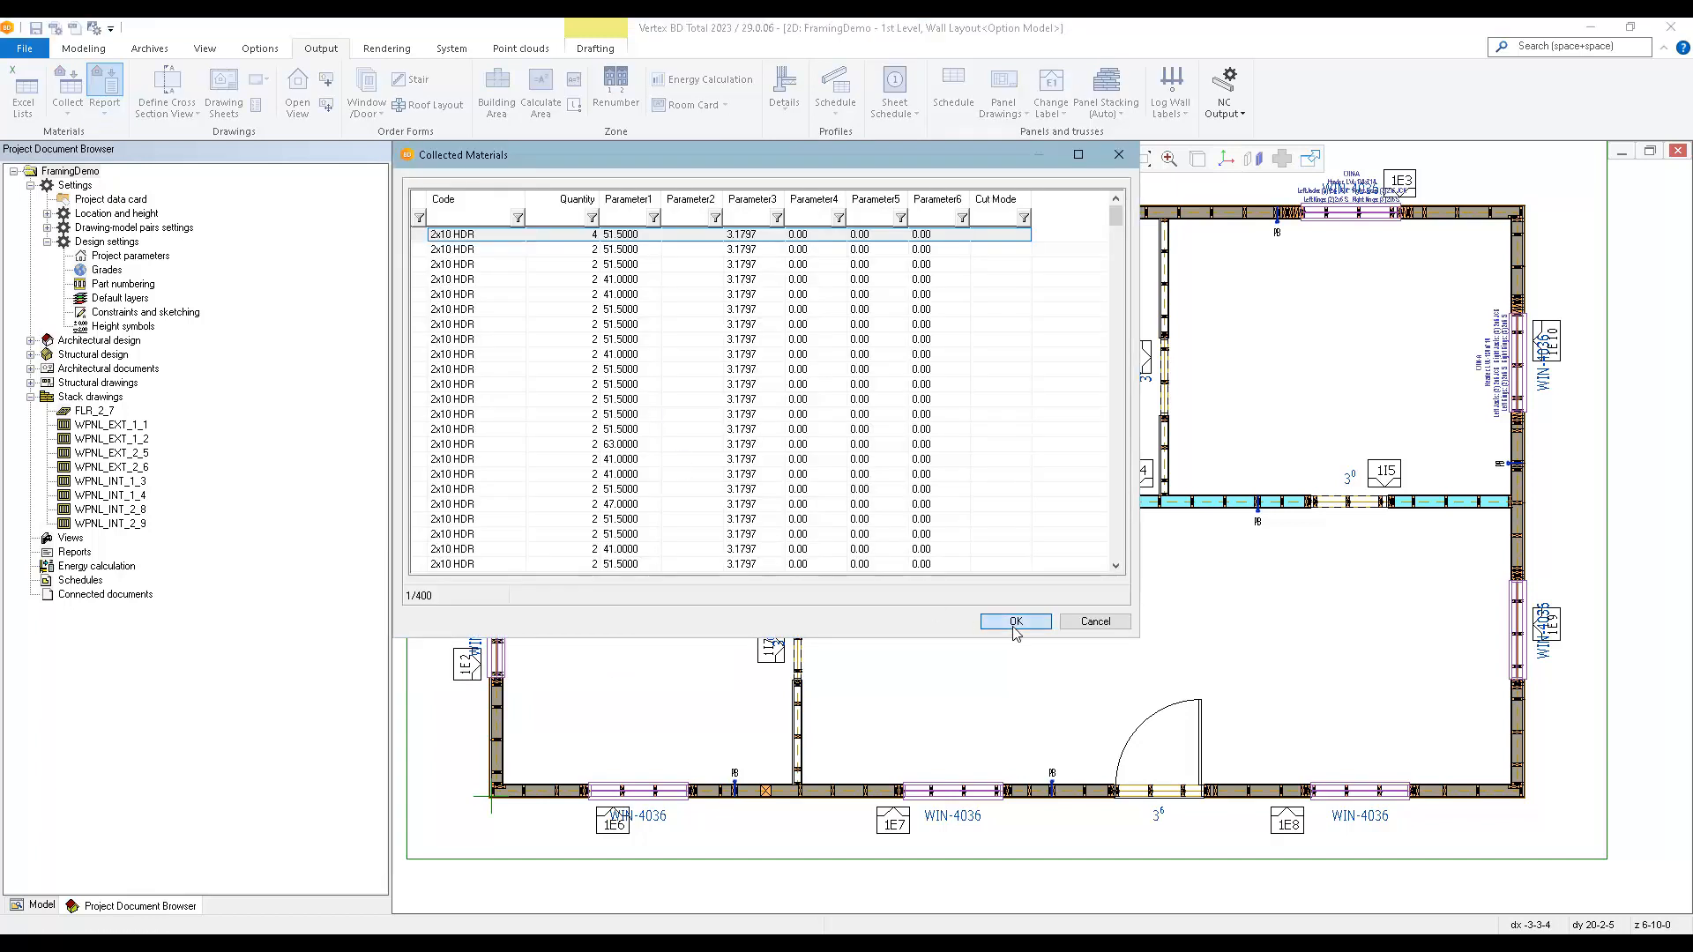
{"action": "left_click", "coordinate": [1015, 622]}
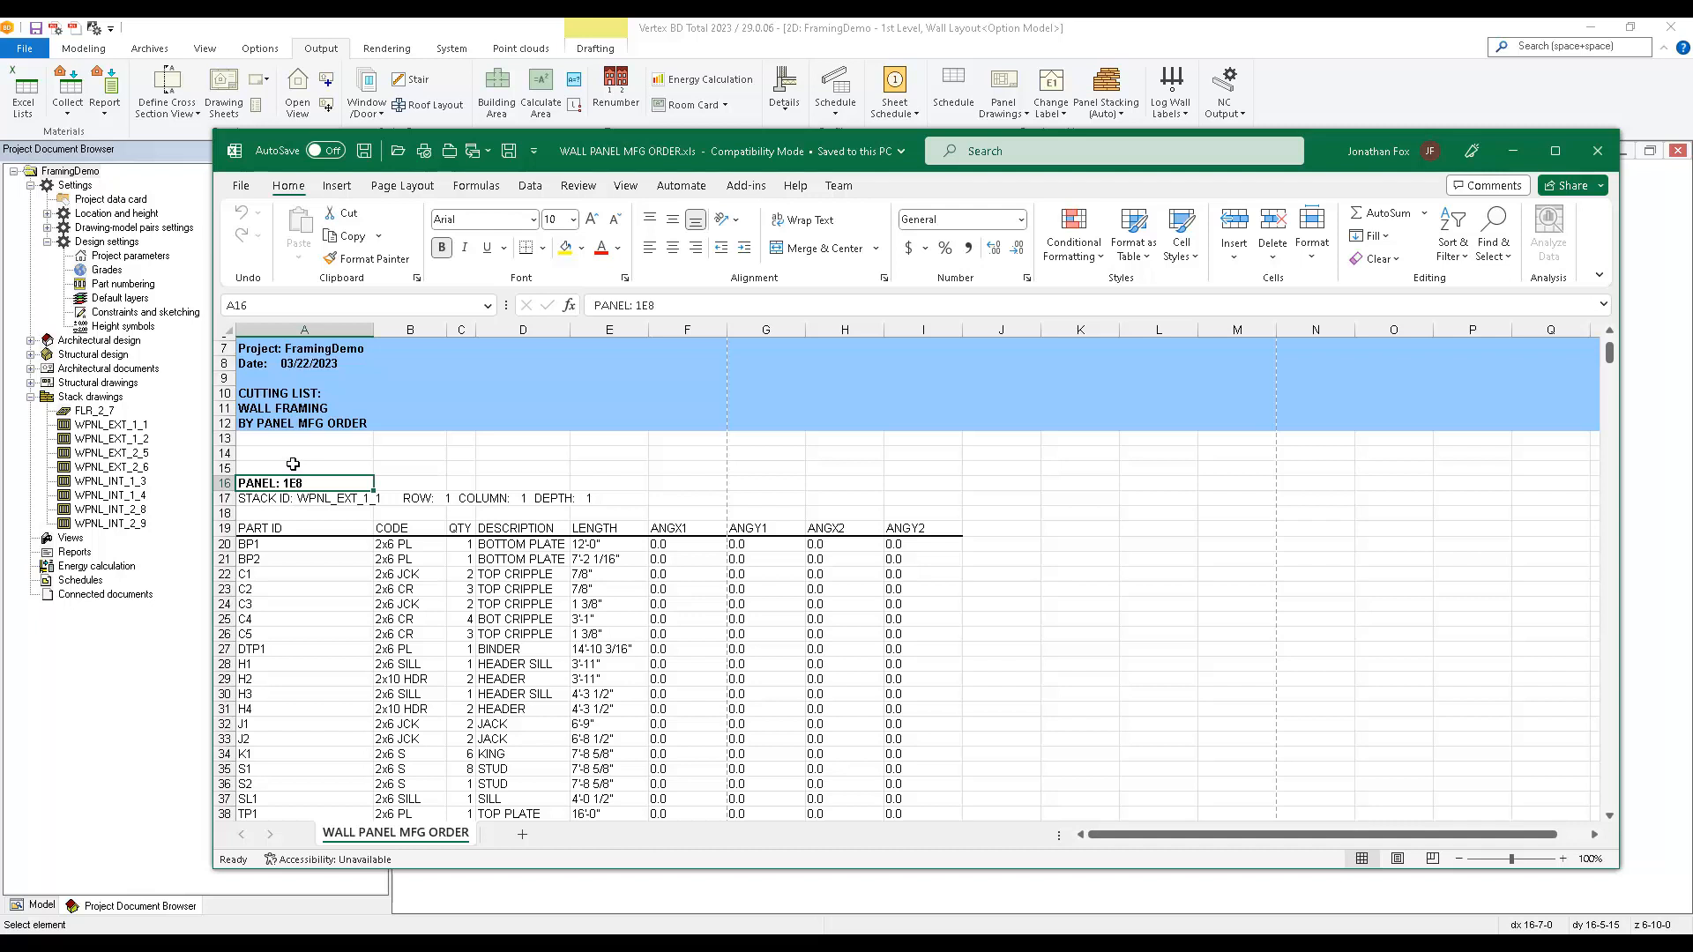
Examine the Excel cutting list's stack IDs, stack positions, part lists and panel weights for each wall panel.
{"action": "left_click", "coordinate": [271, 499]}
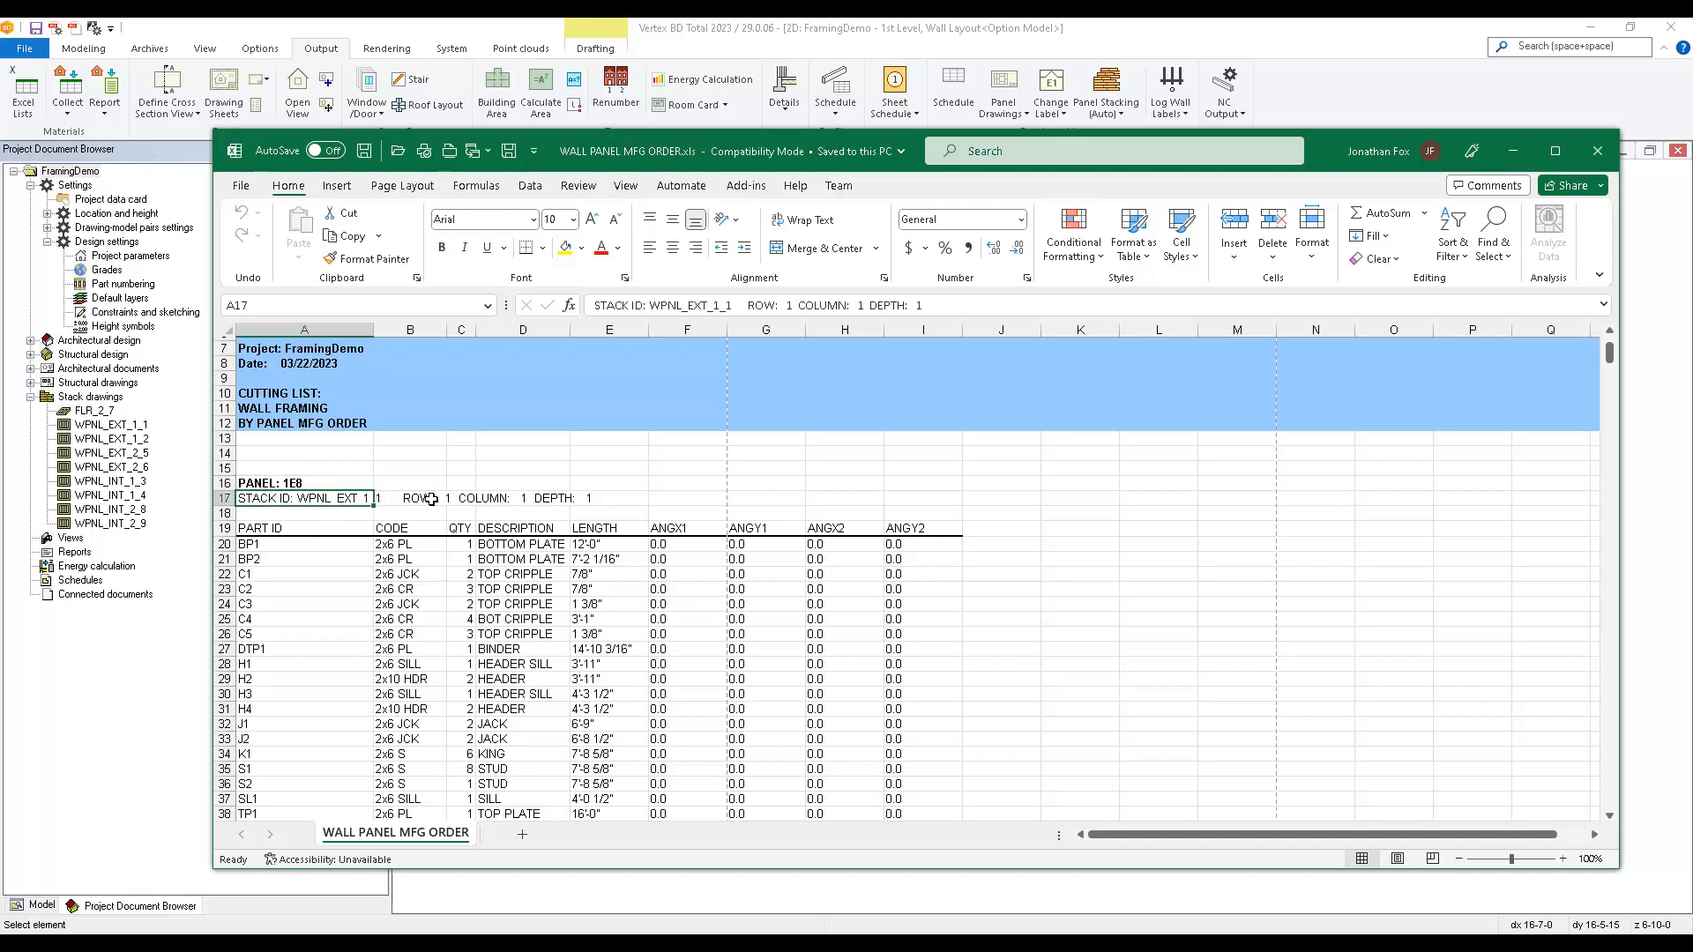
{"action": "scroll", "coordinate": [313, 582], "scroll_direction": "down", "scroll_amount": 1}
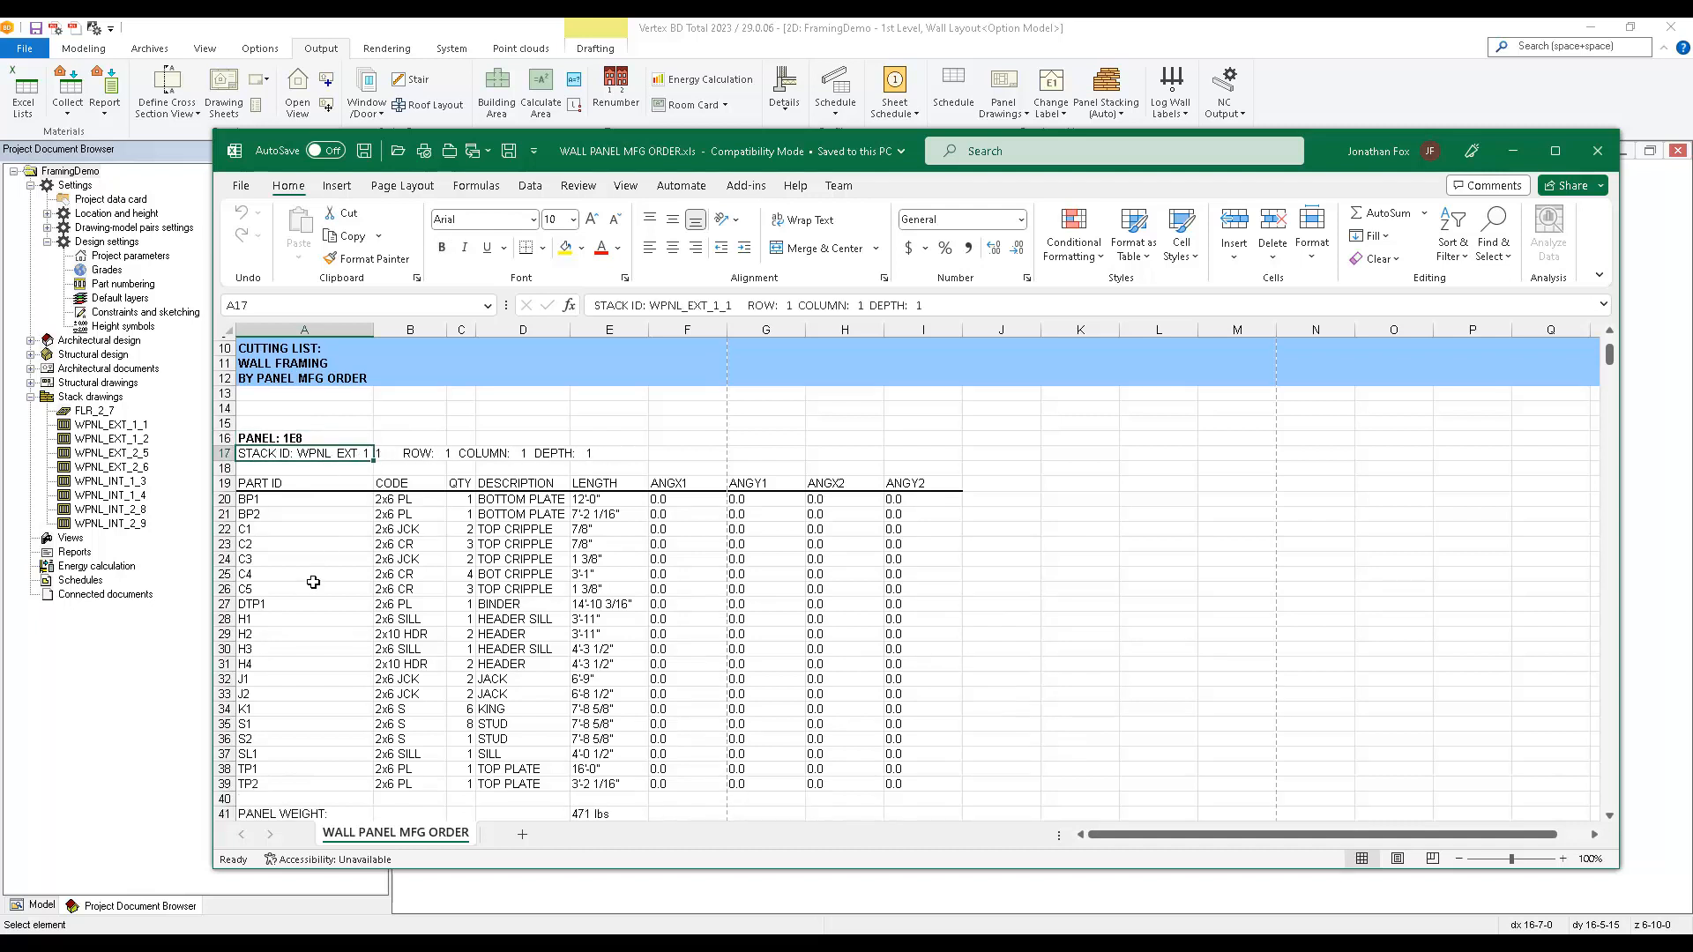
{"action": "scroll", "coordinate": [313, 582], "scroll_direction": "down", "scroll_amount": 11}
{"action": "scroll", "coordinate": [313, 582], "scroll_direction": "down", "scroll_amount": 16}
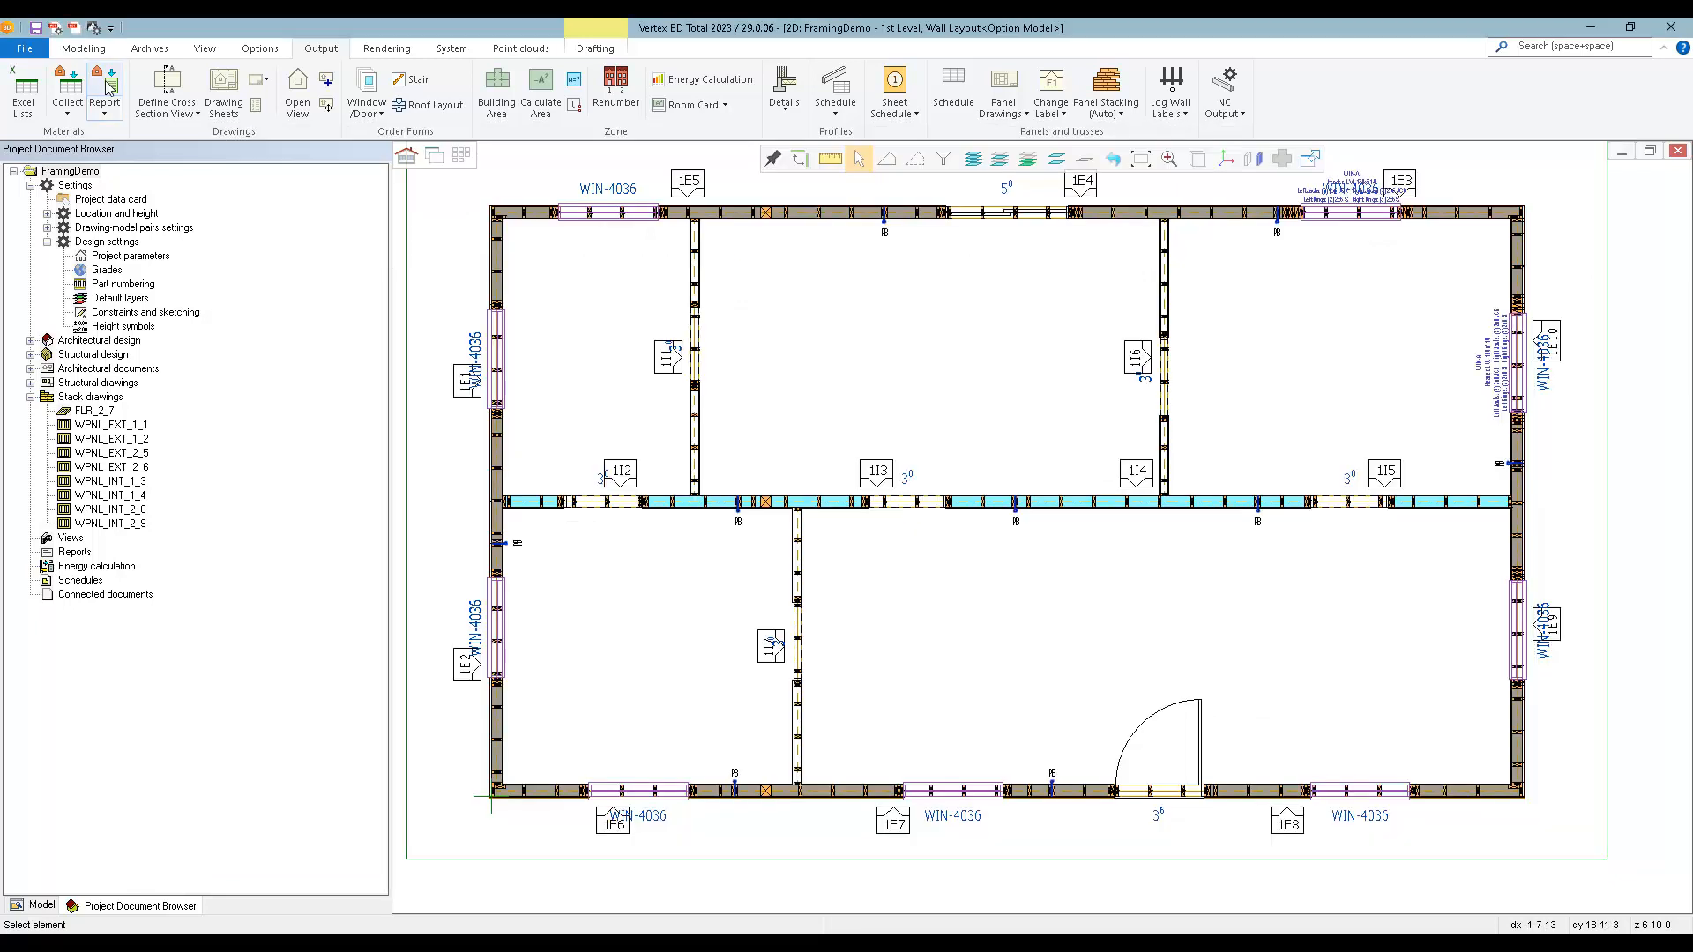
Generate the Stock Lumber general report from the project's collected materials.
{"action": "left_click", "coordinate": [104, 88]}
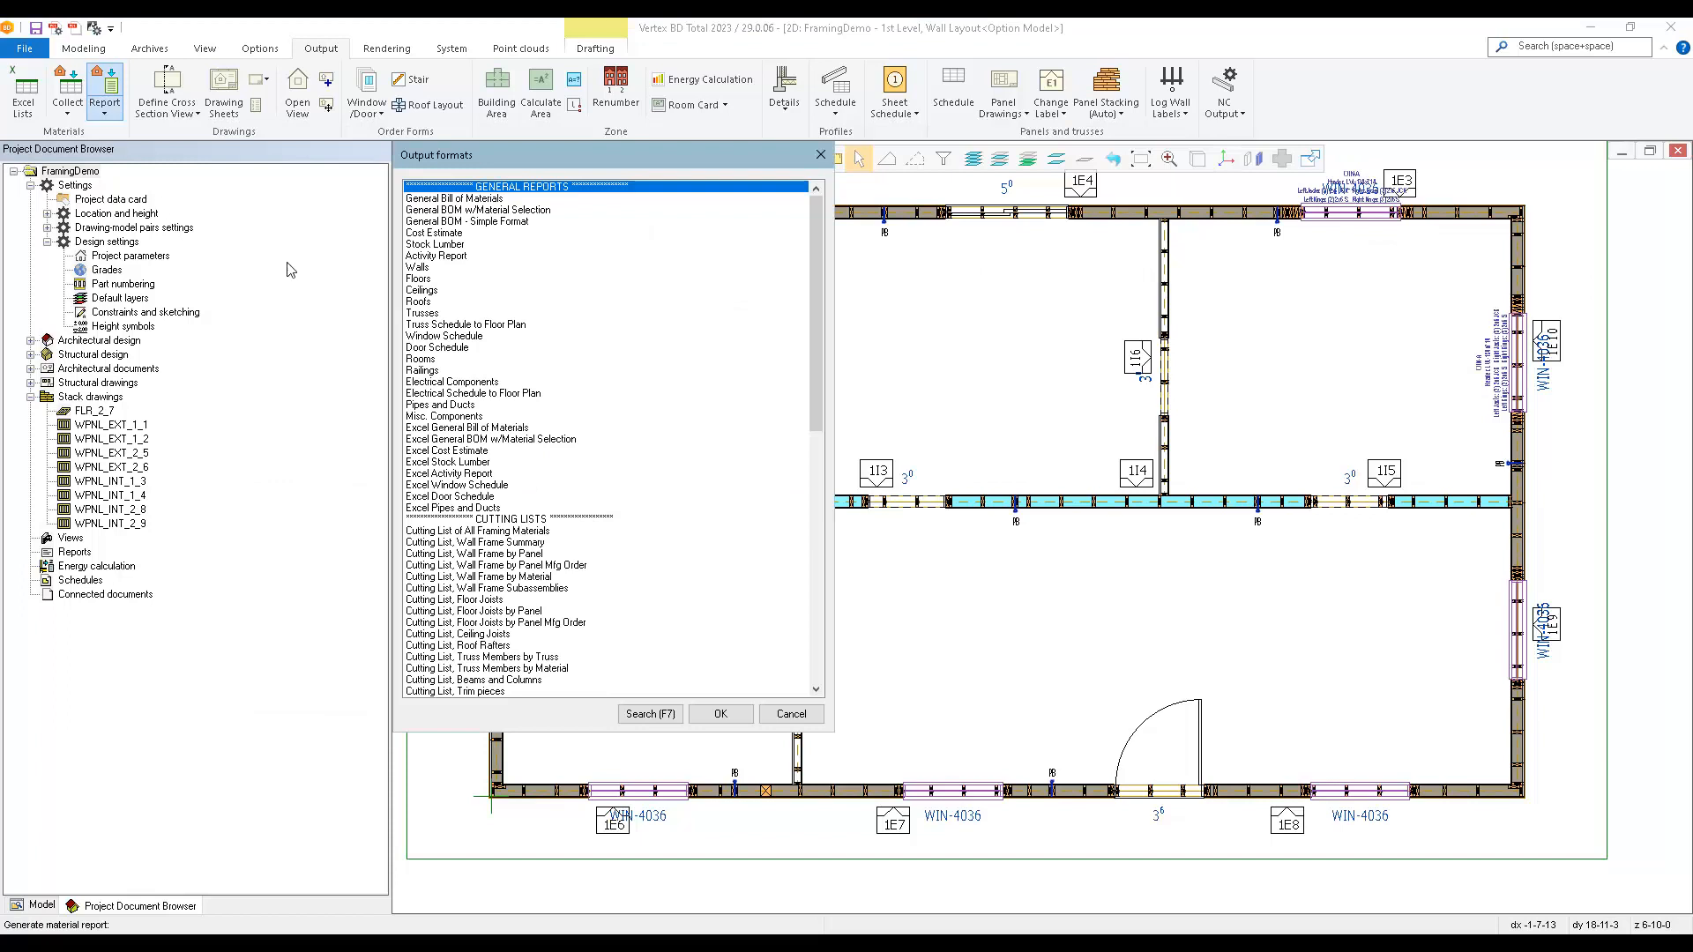
{"action": "double_click", "coordinate": [458, 247]}
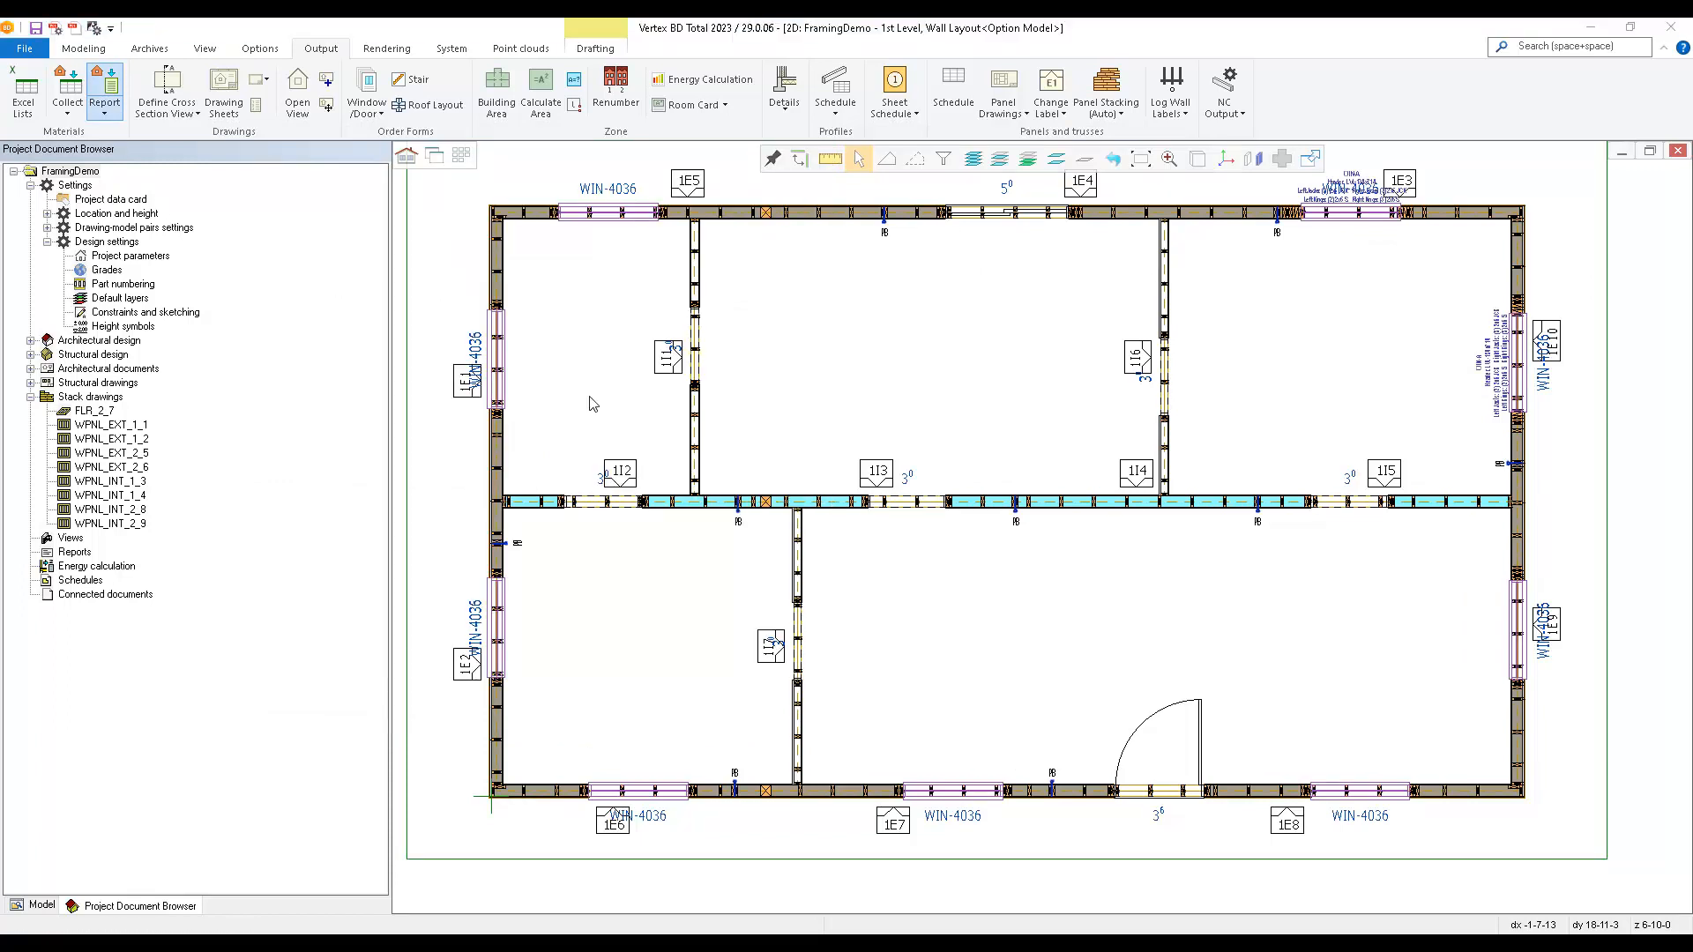
{"action": "left_click", "coordinate": [1012, 622]}
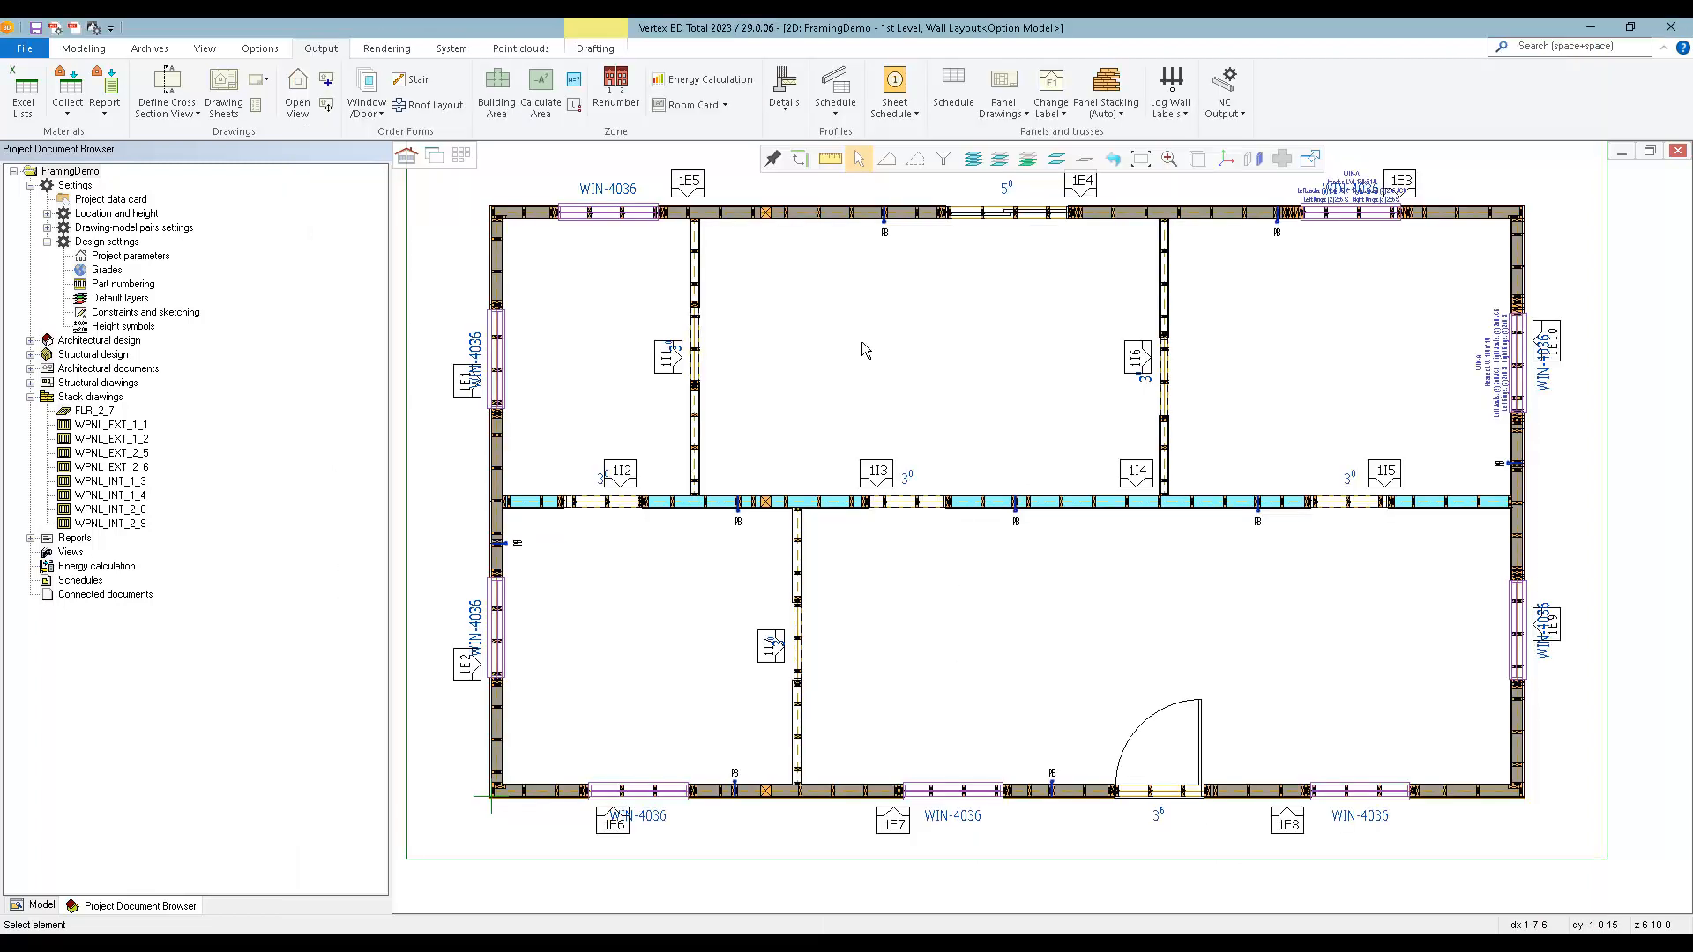
Generate the Minimum Waste Cutting, Walls report for all wall panels on both floors.
{"action": "left_click", "coordinate": [112, 88]}
{"action": "scroll", "coordinate": [527, 579], "scroll_direction": "down", "scroll_amount": 12}
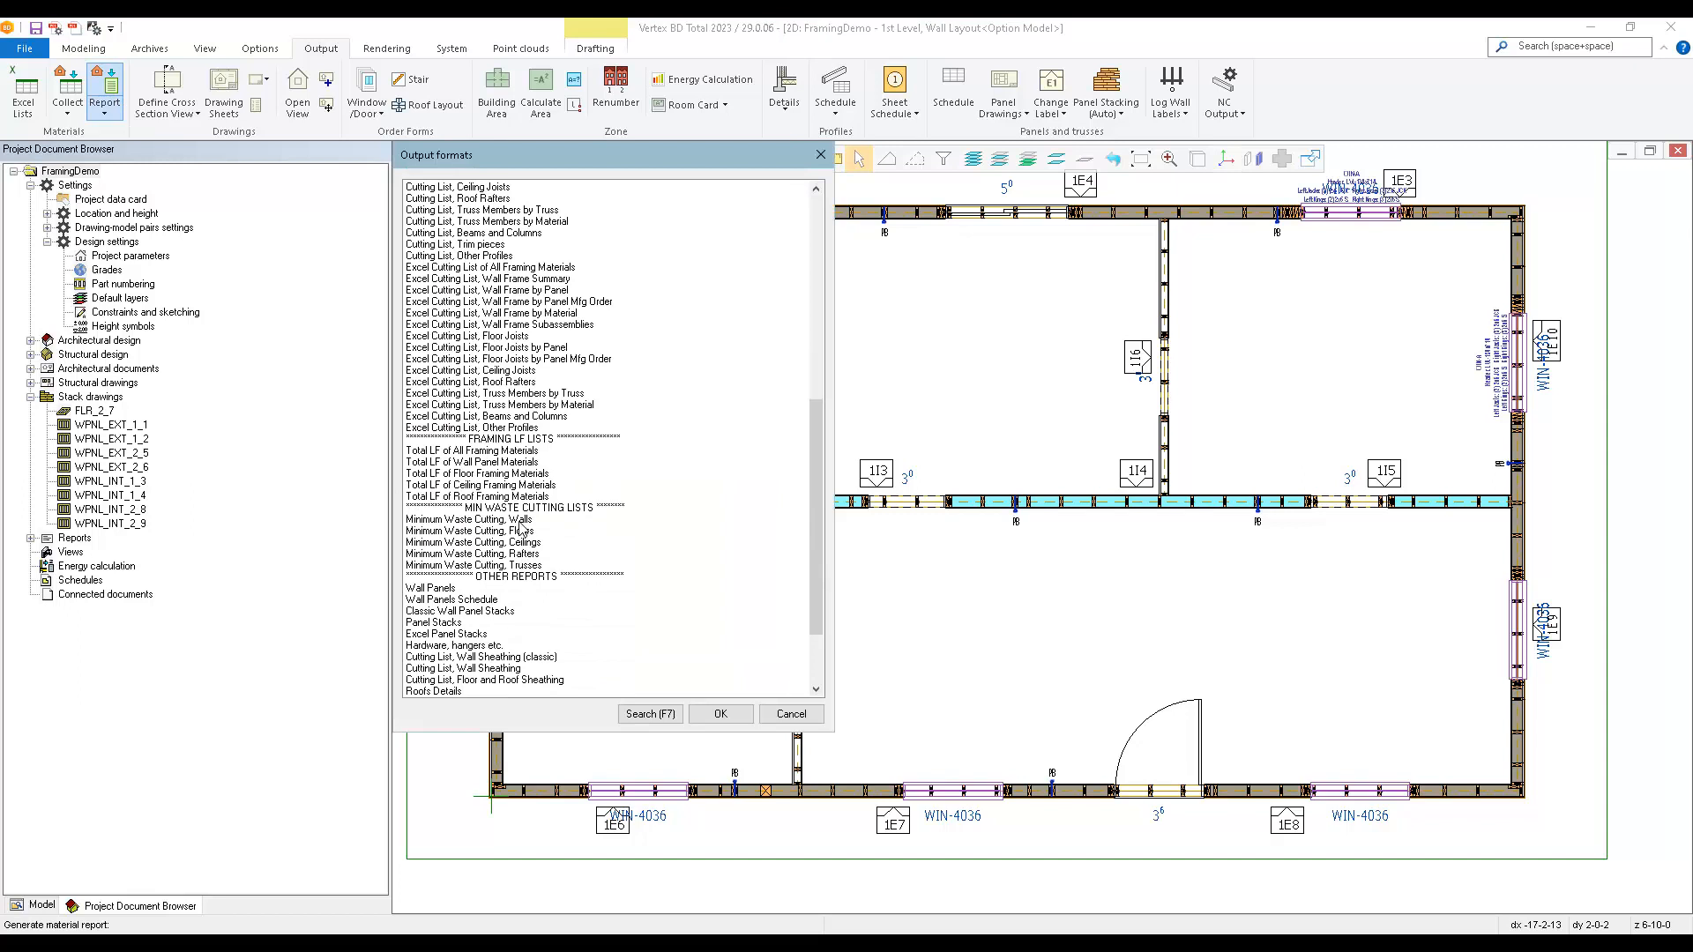
{"action": "double_click", "coordinate": [522, 530]}
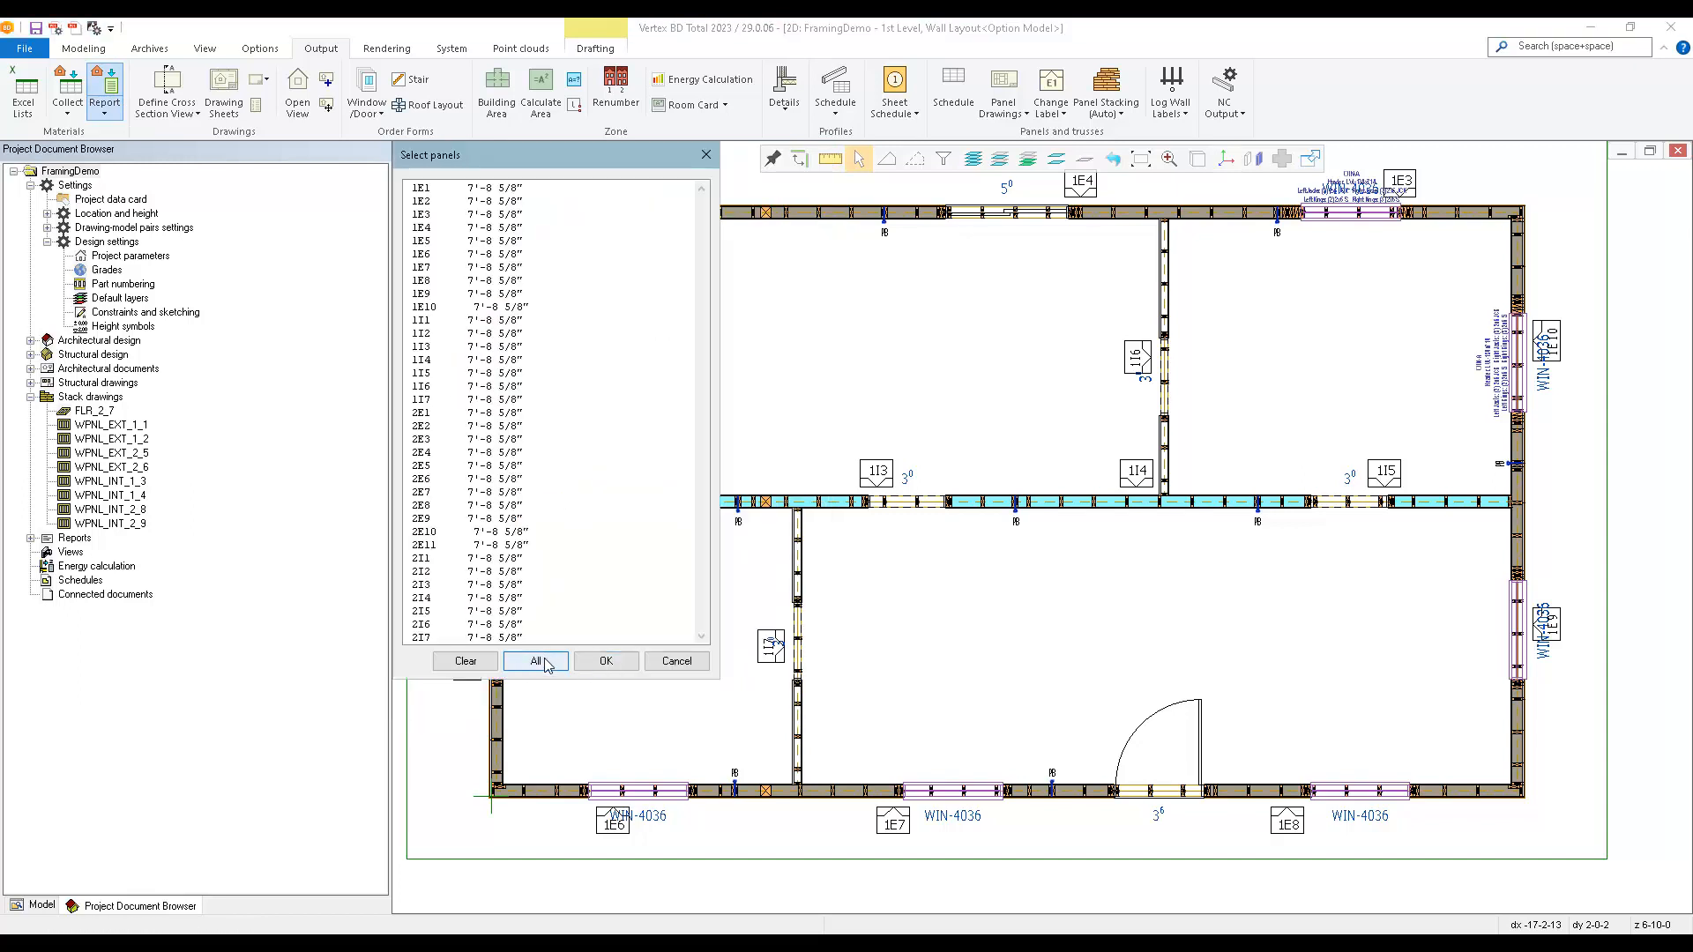
{"action": "left_click", "coordinate": [535, 660]}
{"action": "left_click", "coordinate": [605, 660]}
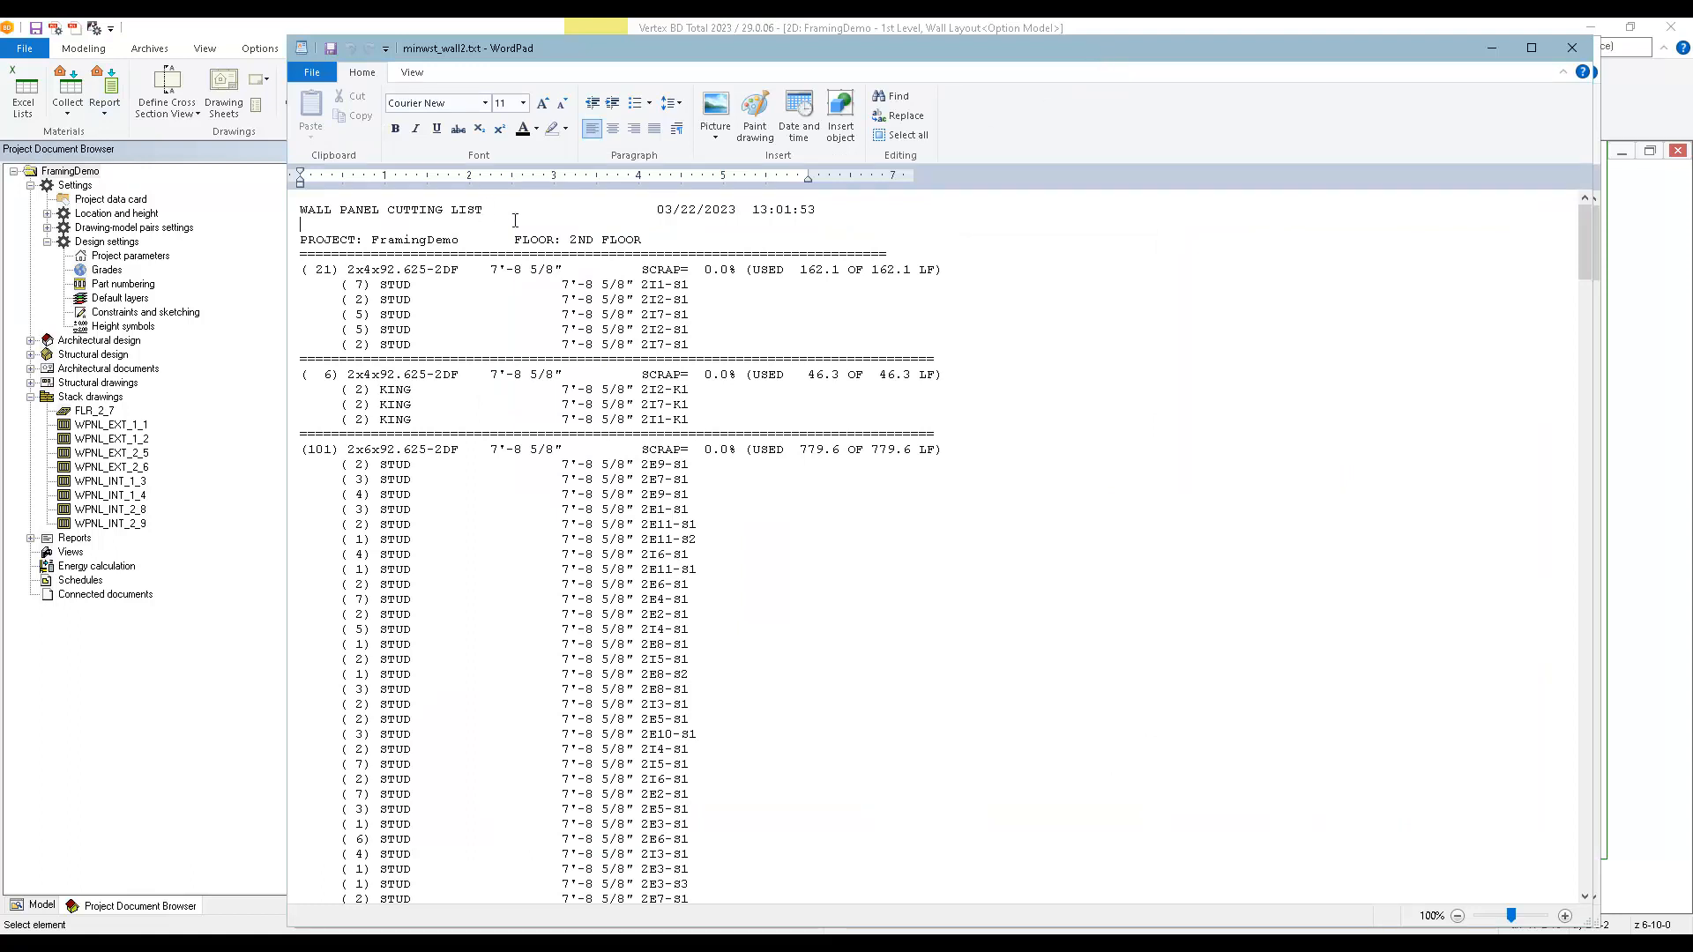
Examine the first-floor minimum waste cutting list's stock lengths, block and stud cutting groups, and scrap percentages.
{"action": "left_click_drag", "start_coordinate": [1342, 58], "coordinate": [1179, 60]}
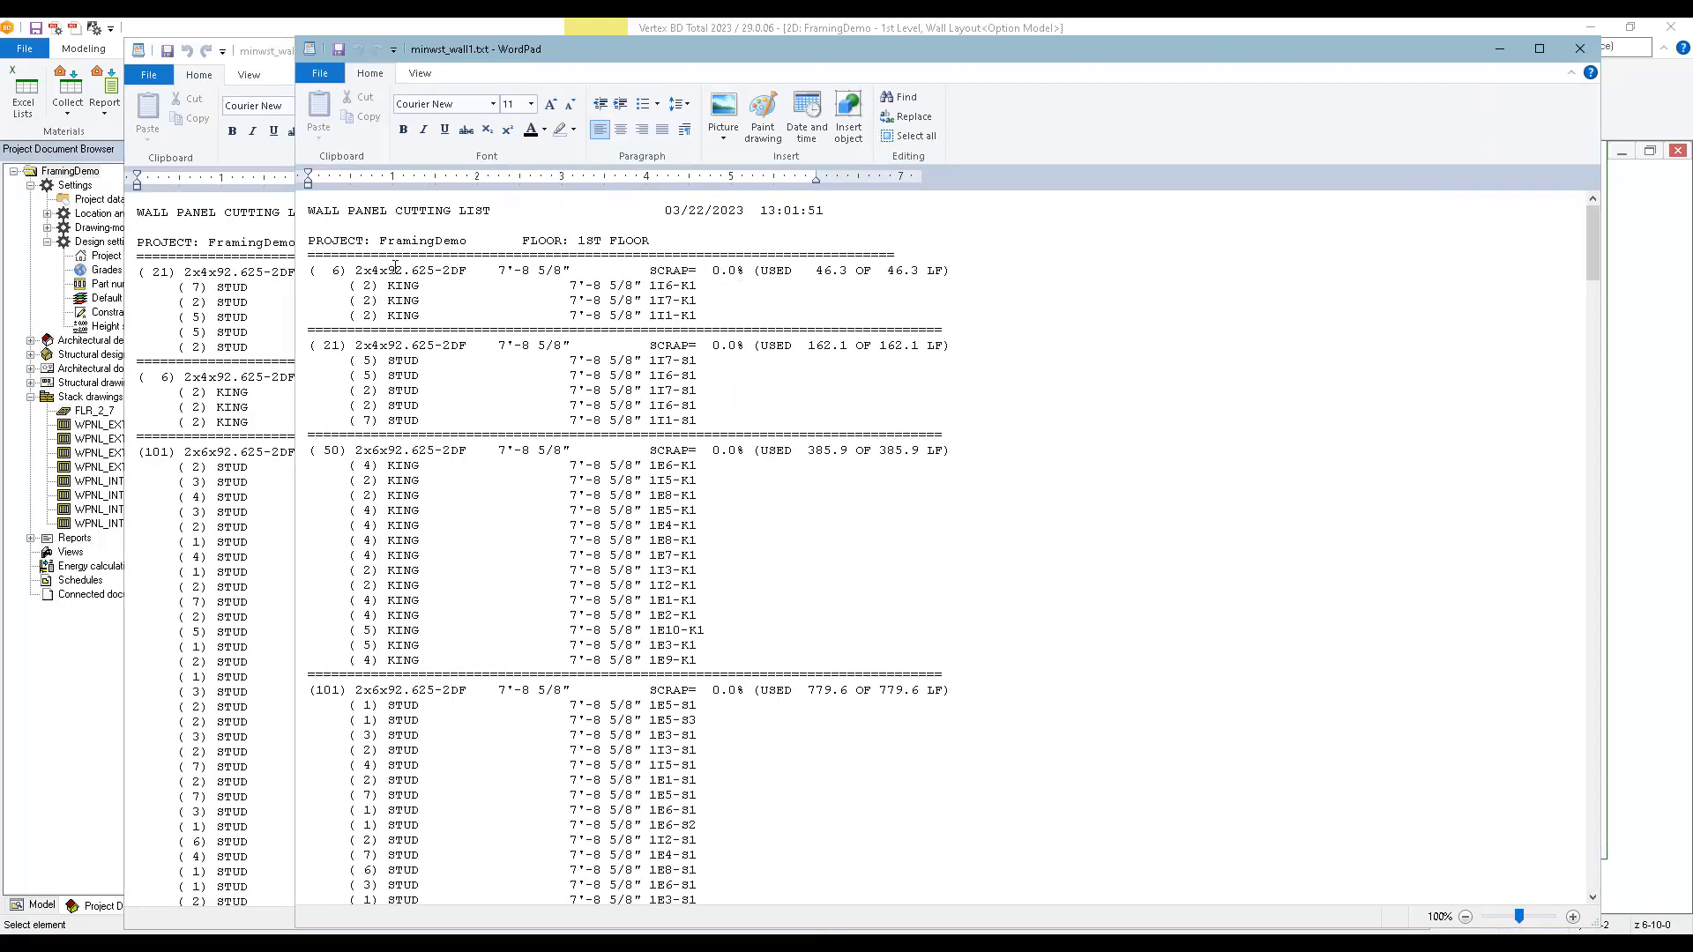
{"action": "left_click_drag", "start_coordinate": [346, 273], "coordinate": [1038, 440]}
{"action": "left_click_drag", "start_coordinate": [1039, 478], "coordinate": [1031, 686]}
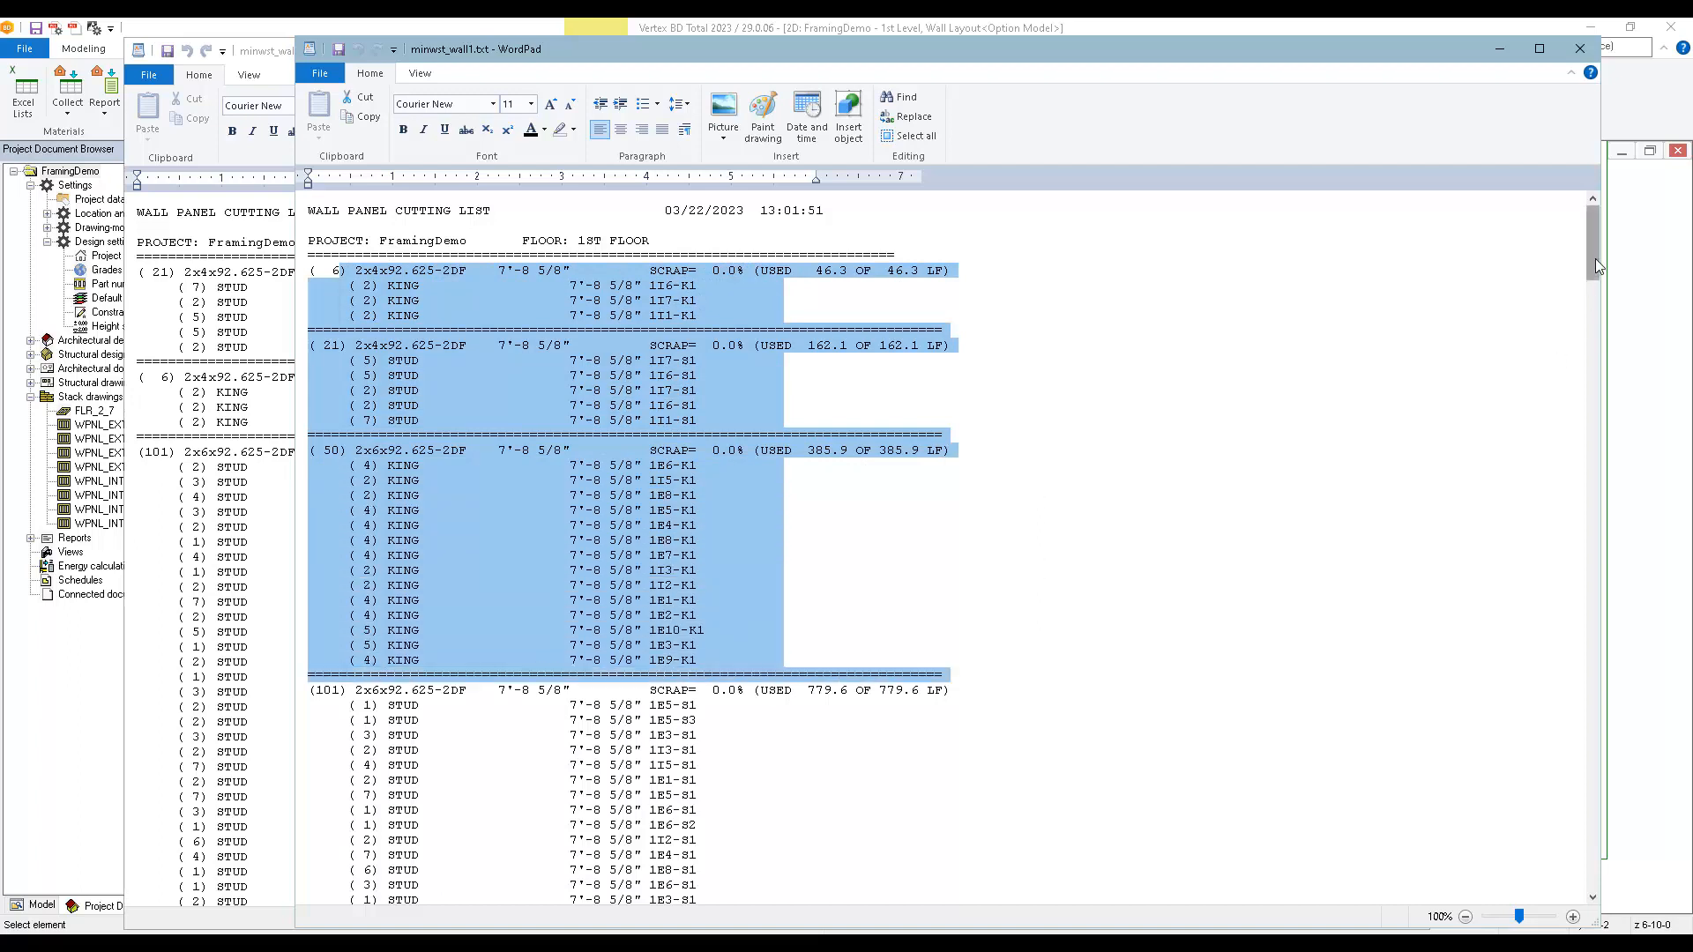
{"action": "left_click_drag", "start_coordinate": [1595, 247], "coordinate": [1577, 430]}
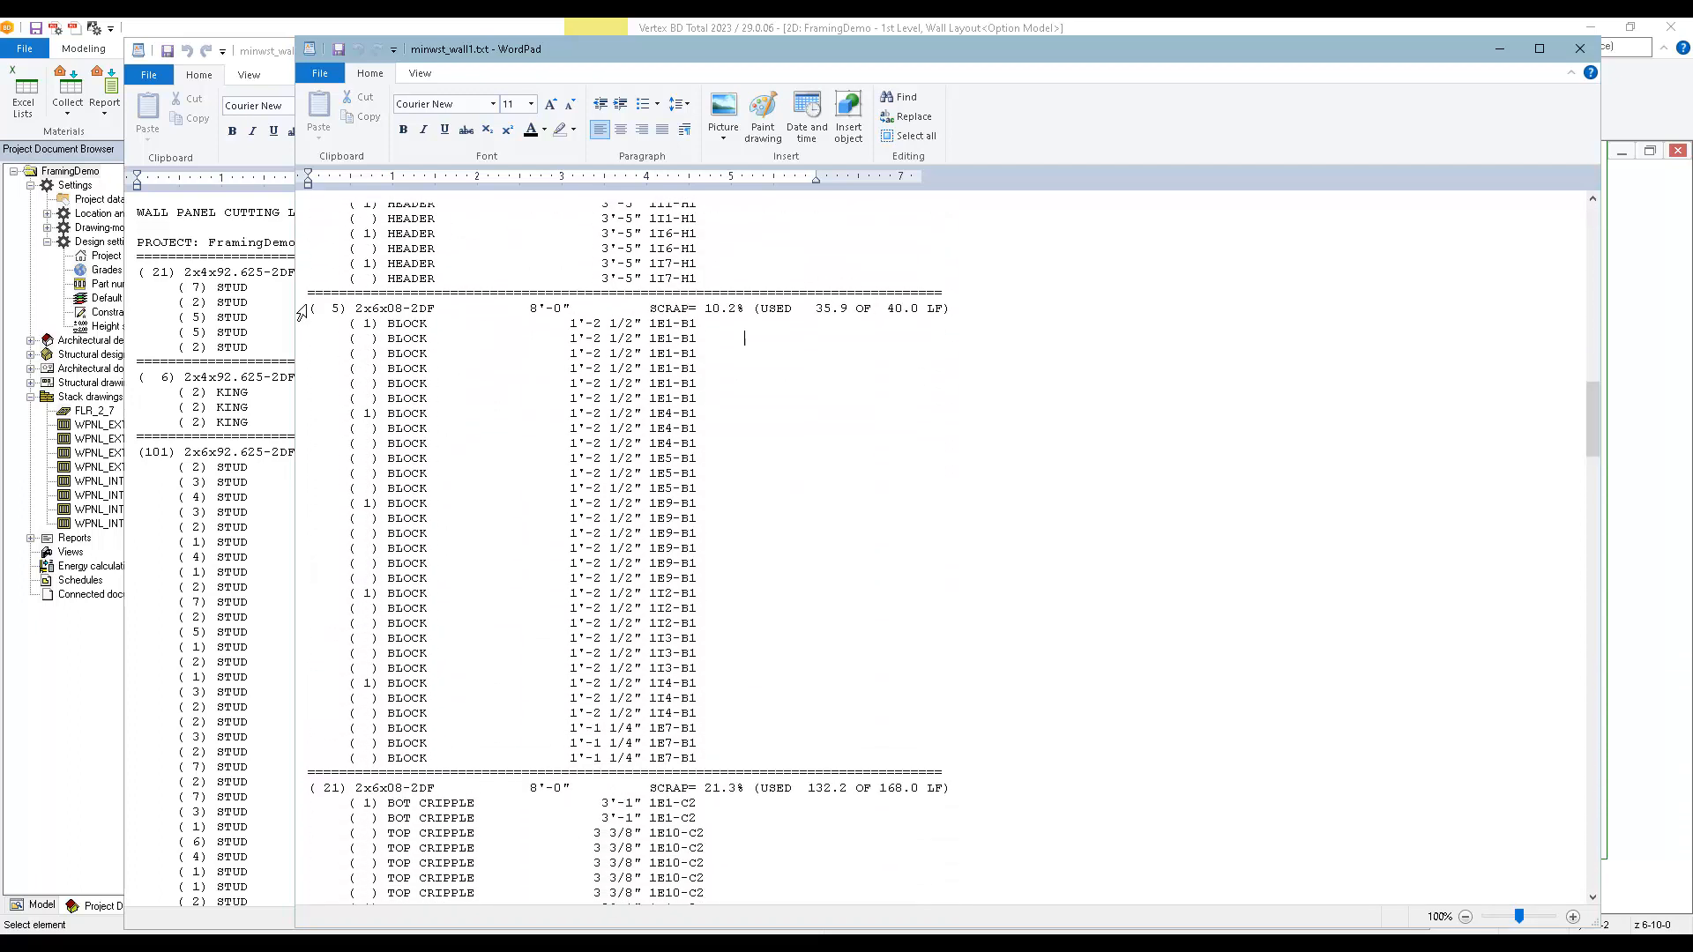
{"action": "left_click_drag", "start_coordinate": [308, 309], "coordinate": [692, 404]}
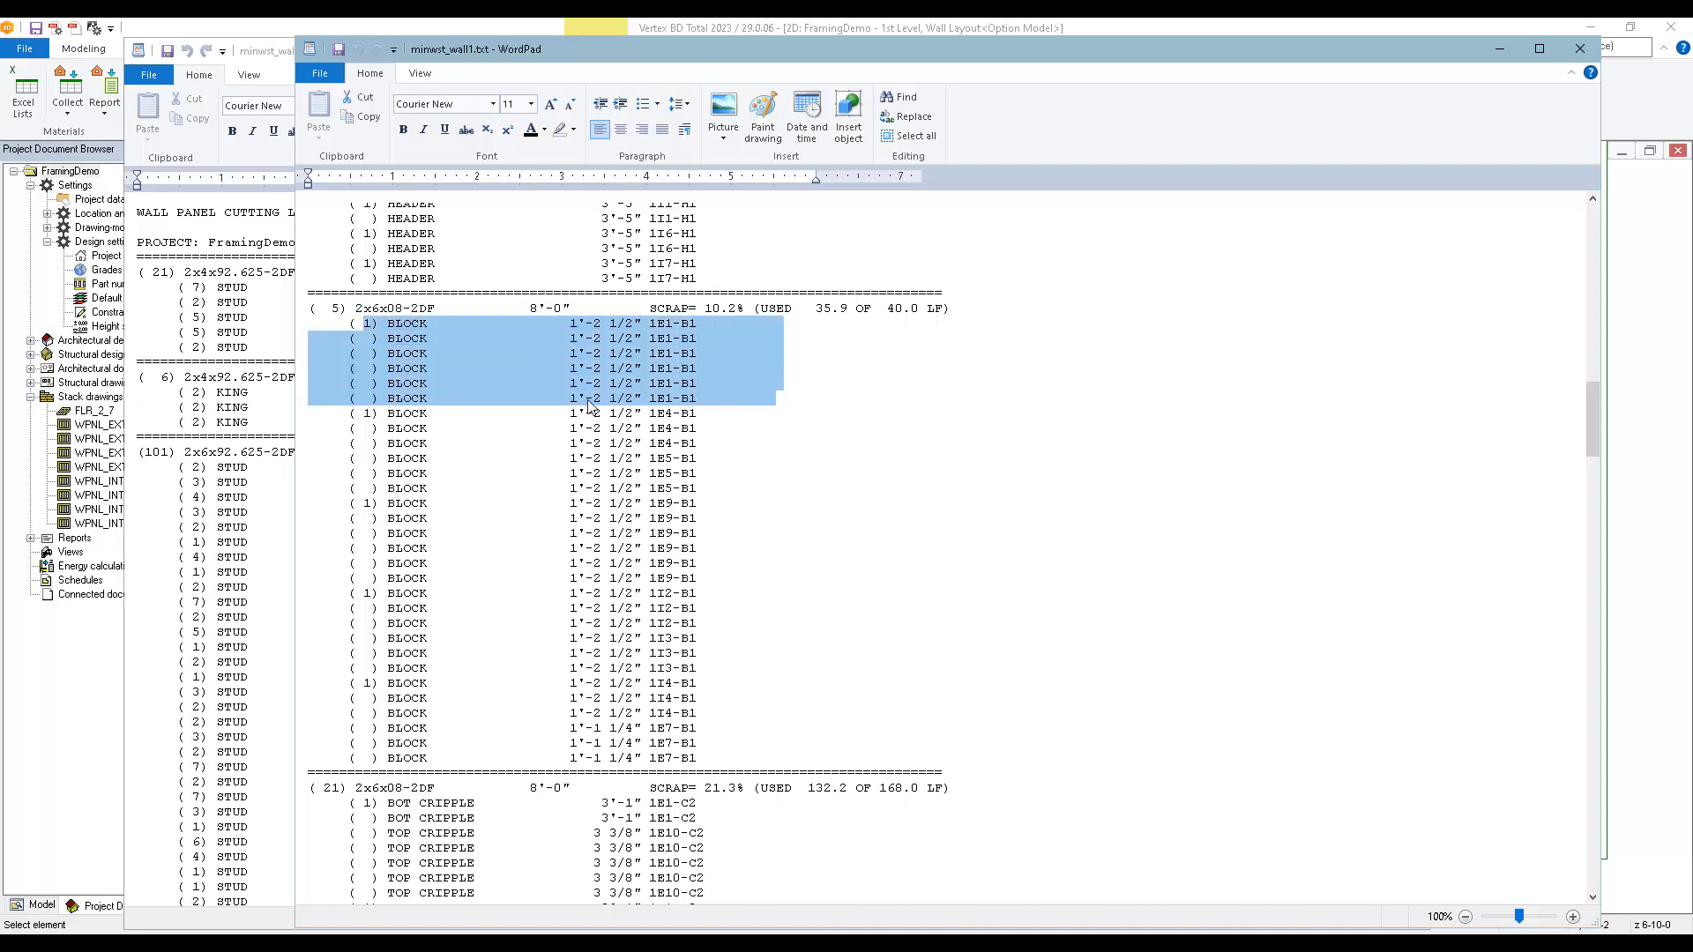
{"action": "left_click", "coordinate": [392, 402]}
{"action": "left_click_drag", "start_coordinate": [364, 413], "coordinate": [698, 486]}
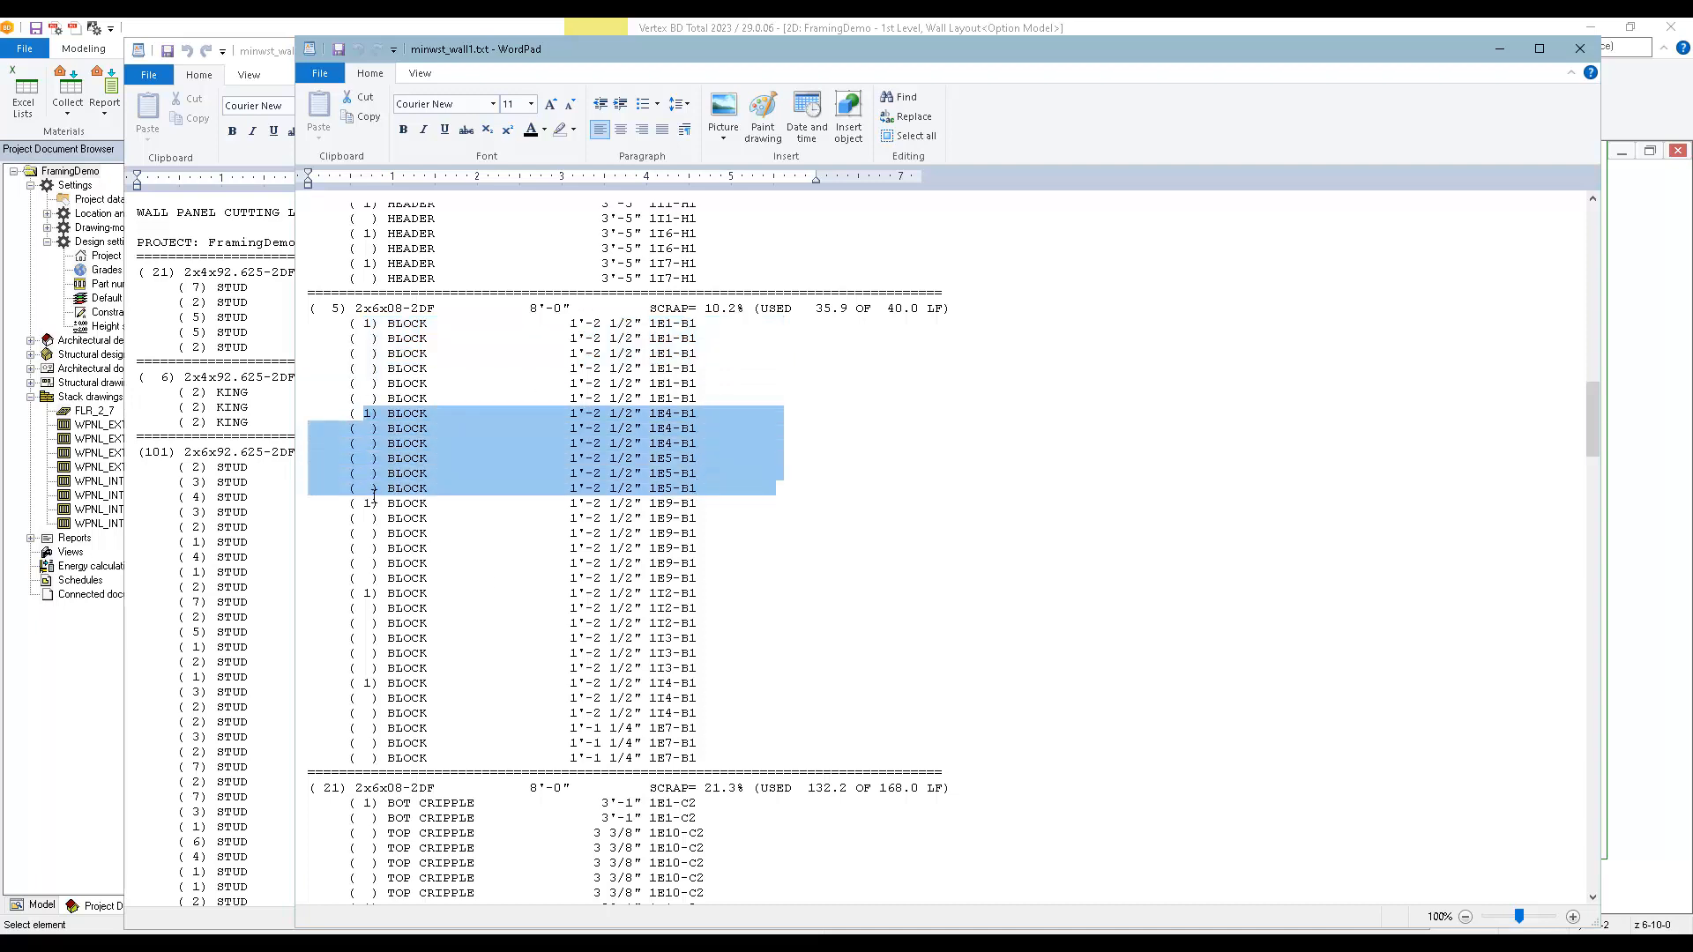
{"action": "left_click_drag", "start_coordinate": [691, 309], "coordinate": [751, 308]}
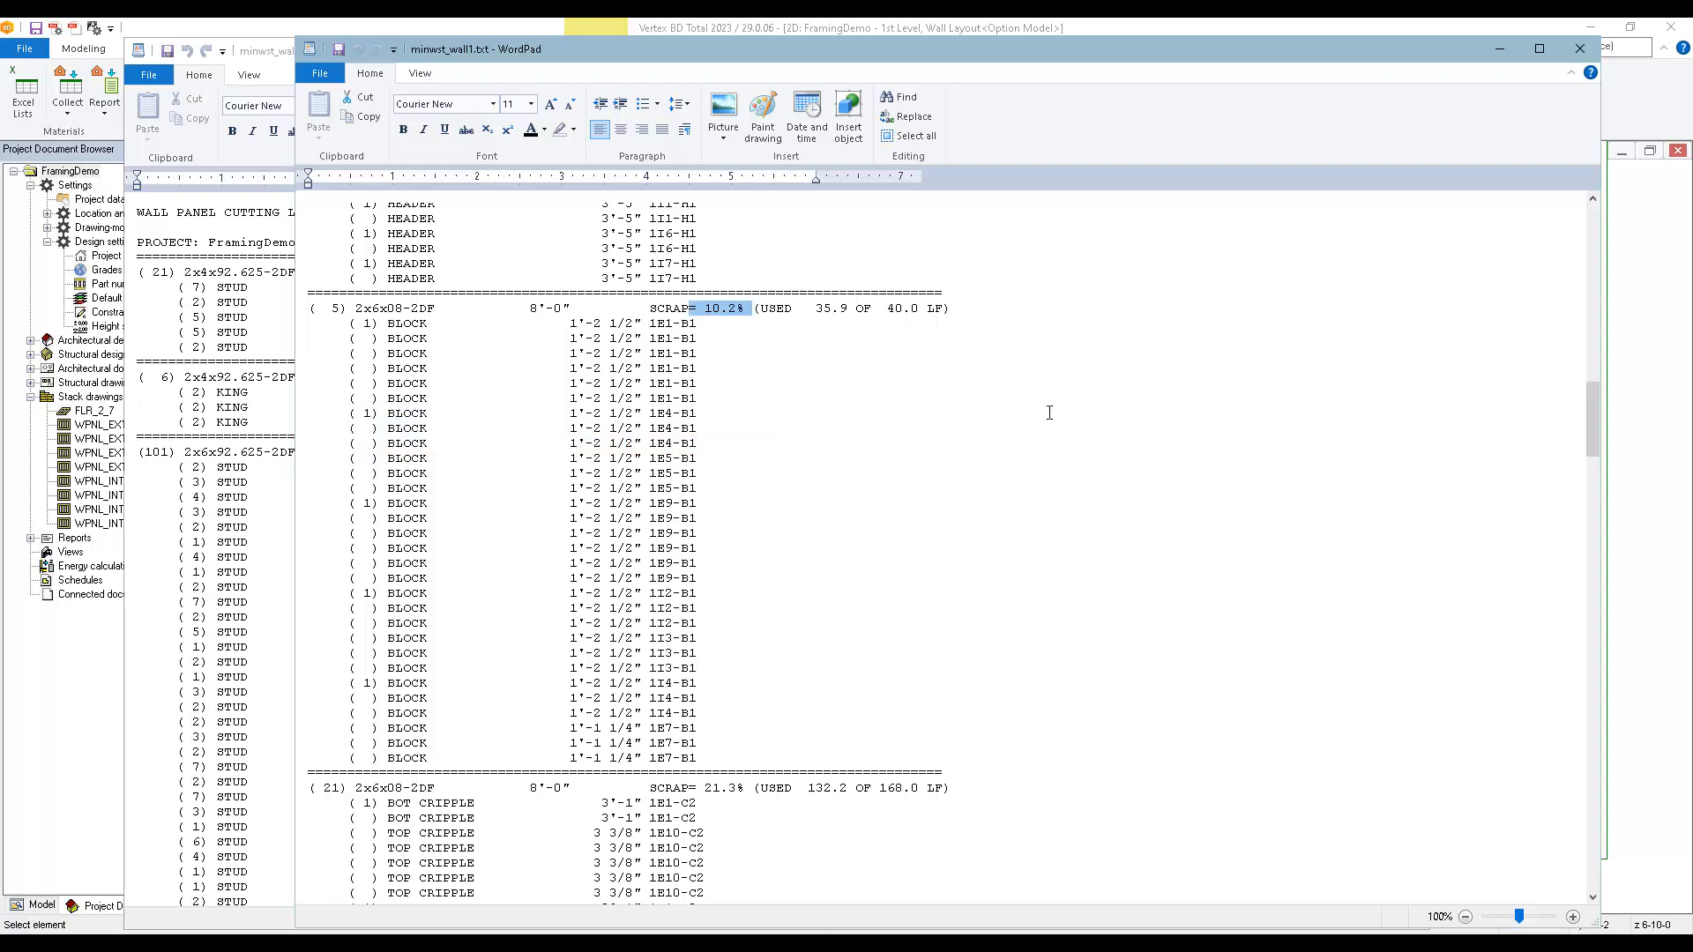
{"action": "left_click_drag", "start_coordinate": [1593, 416], "coordinate": [1587, 842]}
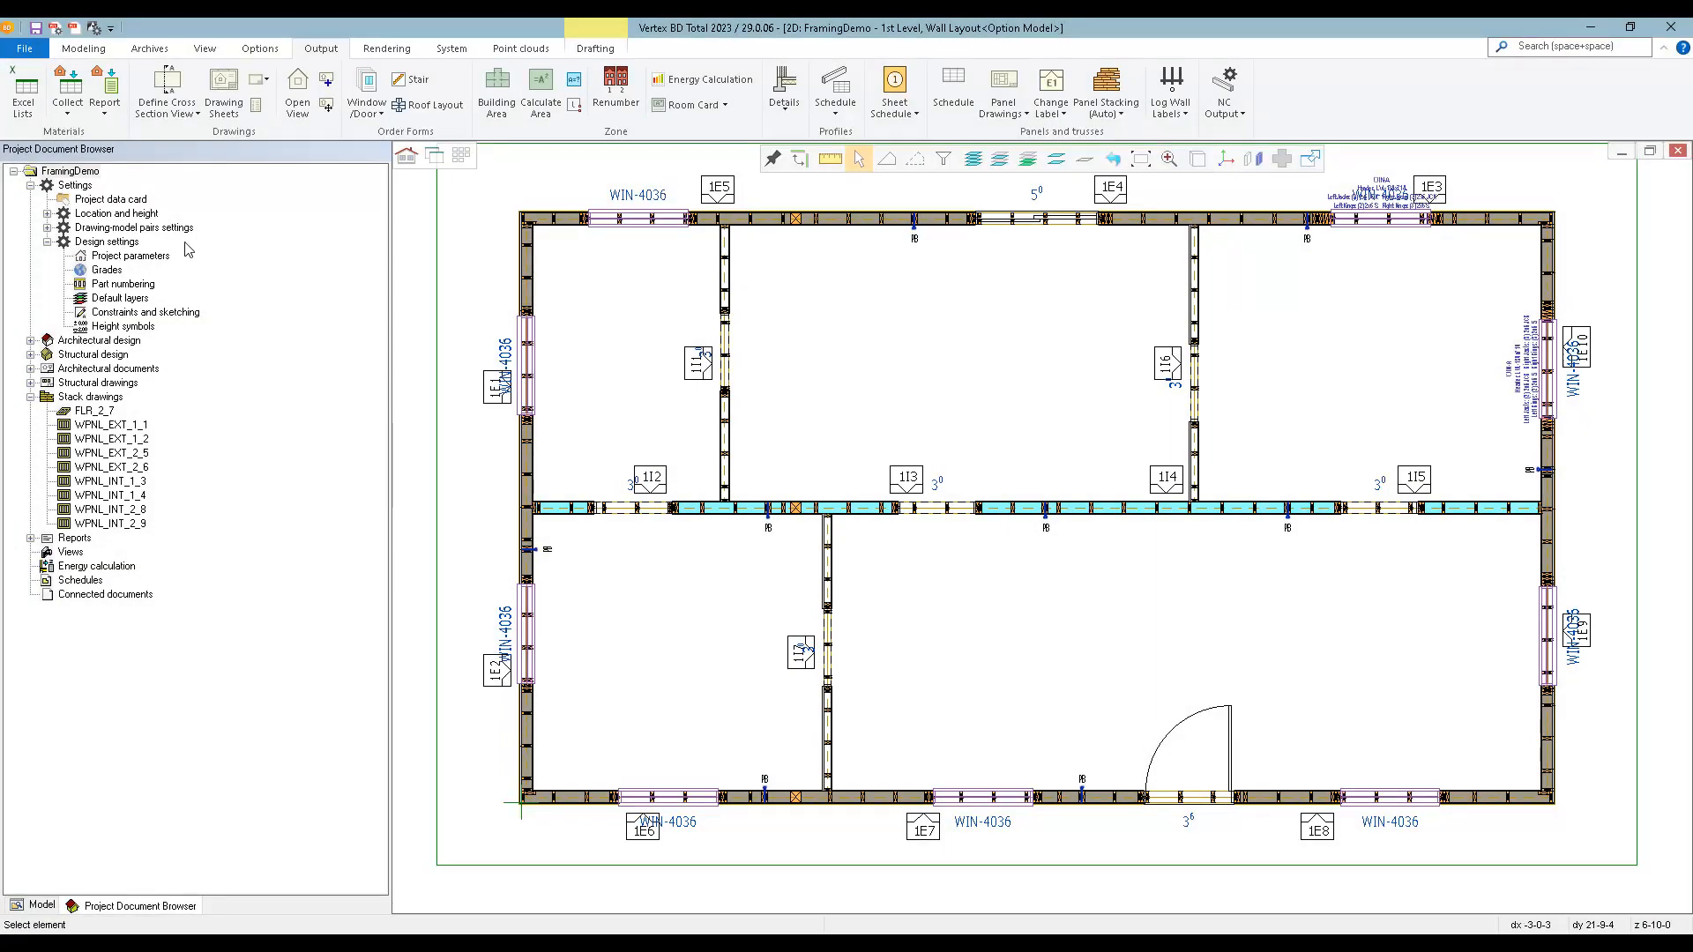
Generate the Excel General Bill of Materials report from the collected materials.
{"action": "left_click", "coordinate": [104, 88]}
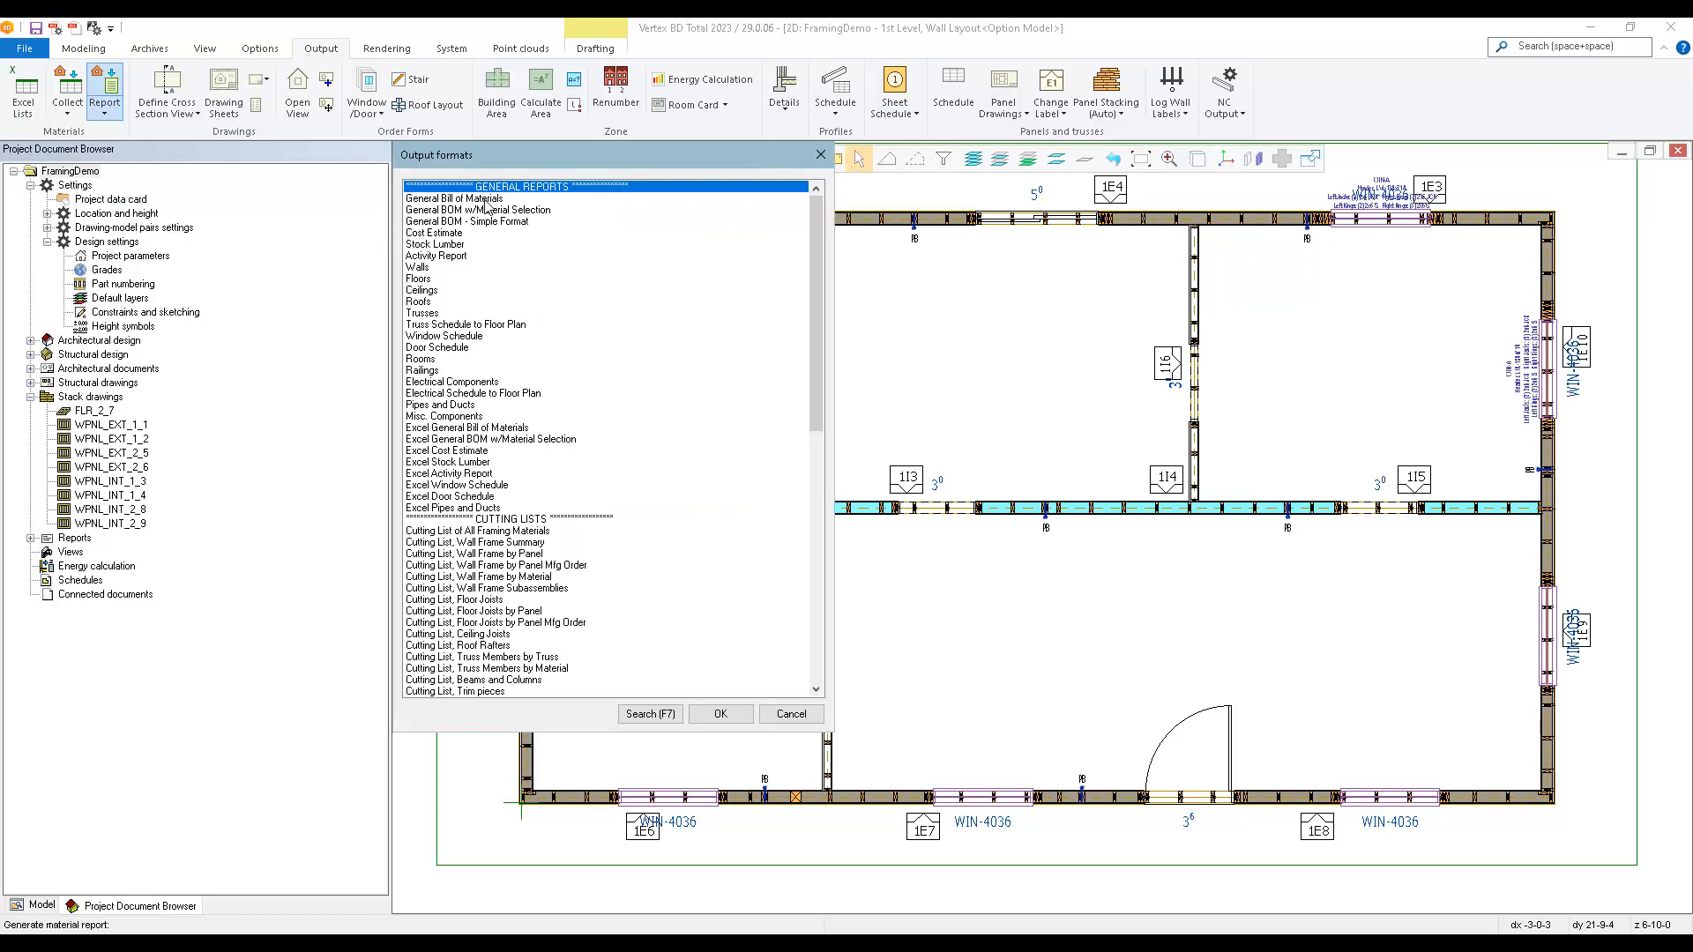
{"action": "double_click", "coordinate": [473, 432]}
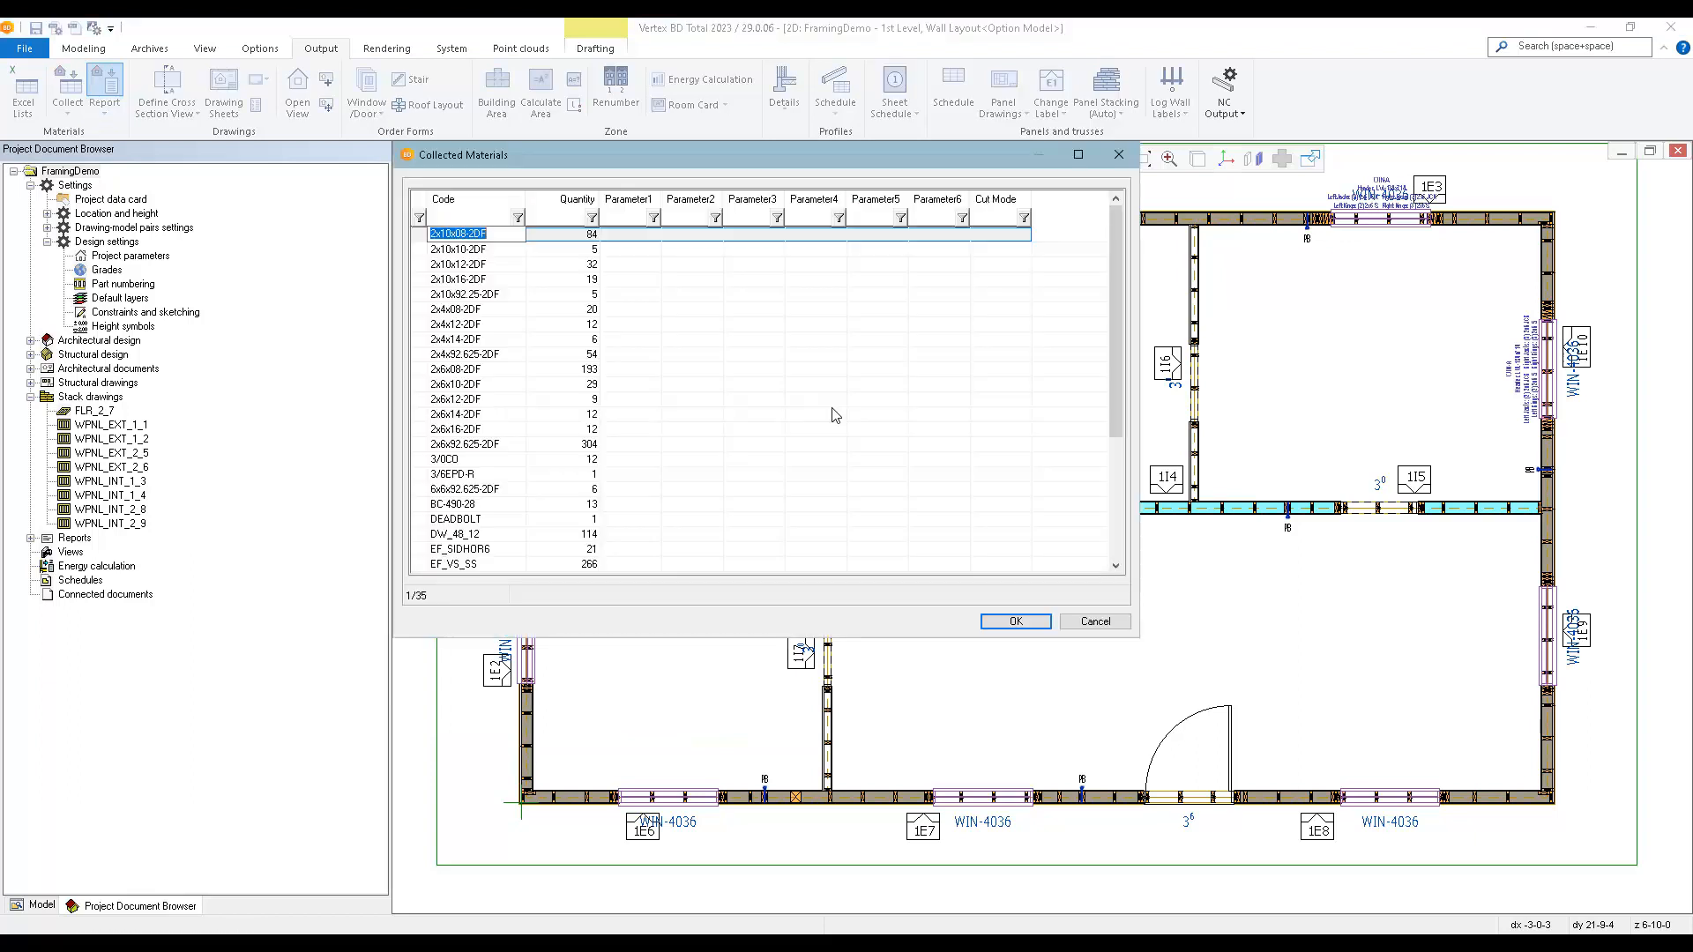
{"action": "left_click", "coordinate": [985, 622]}
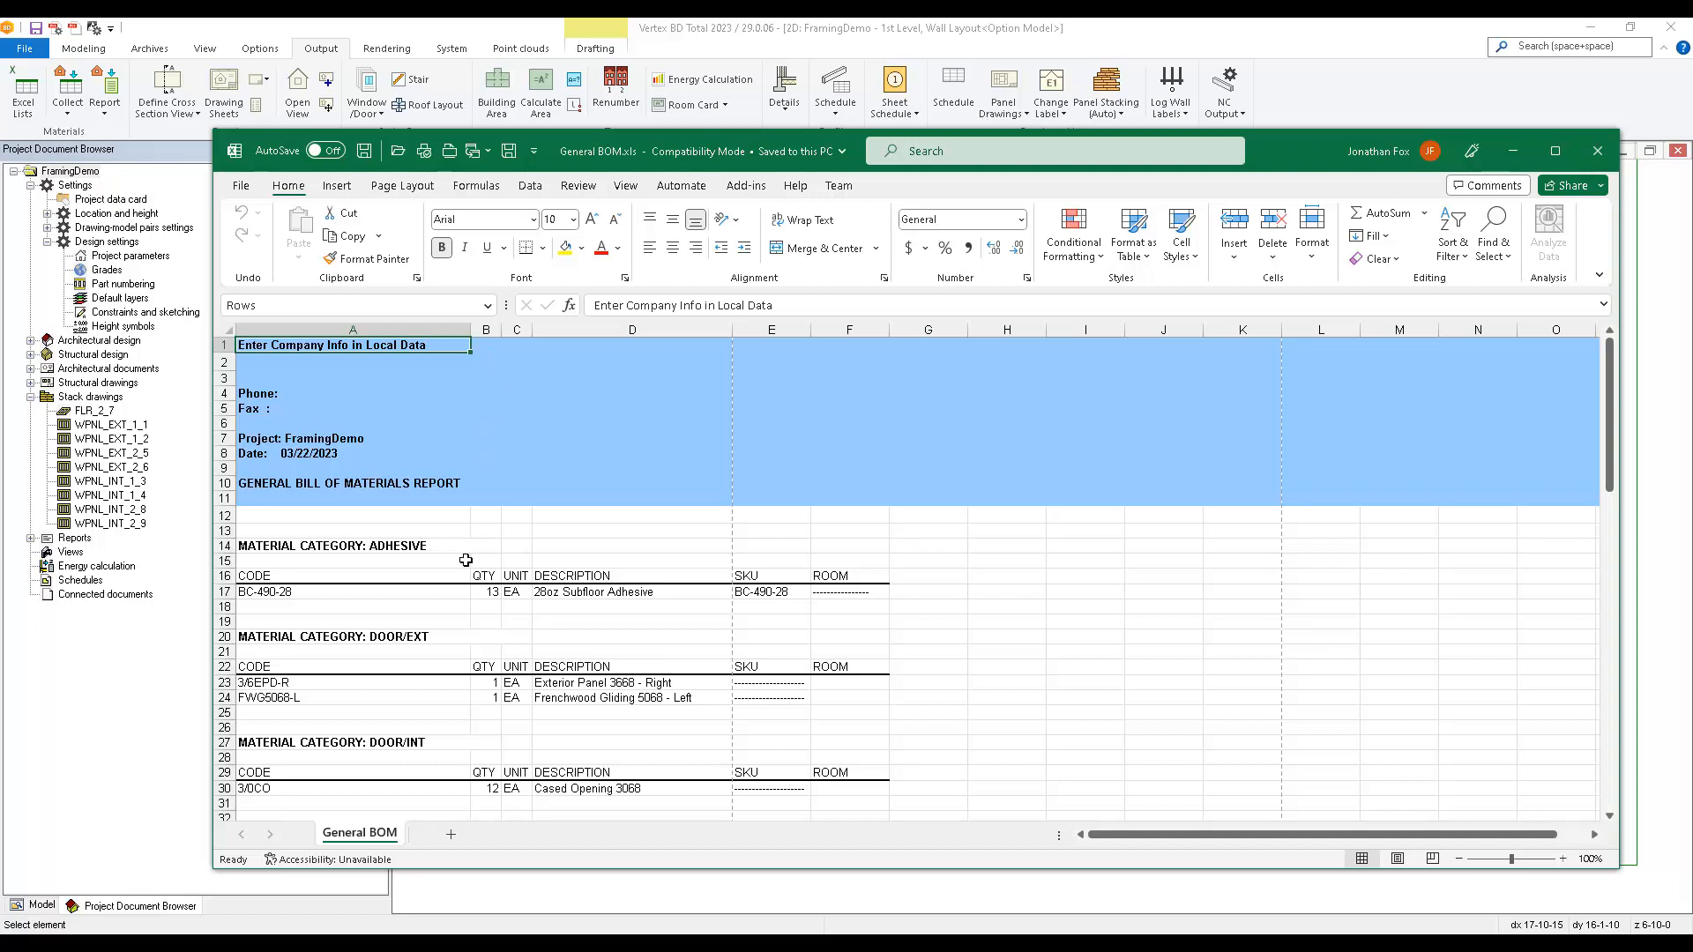
Review the General BOM workbook's quantities and descriptions by material category, including drywall, lumber, sheathing and siding.
{"action": "scroll", "coordinate": [465, 561], "scroll_direction": "down", "scroll_amount": 7}
{"action": "scroll", "coordinate": [465, 561], "scroll_direction": "down", "scroll_amount": 10}
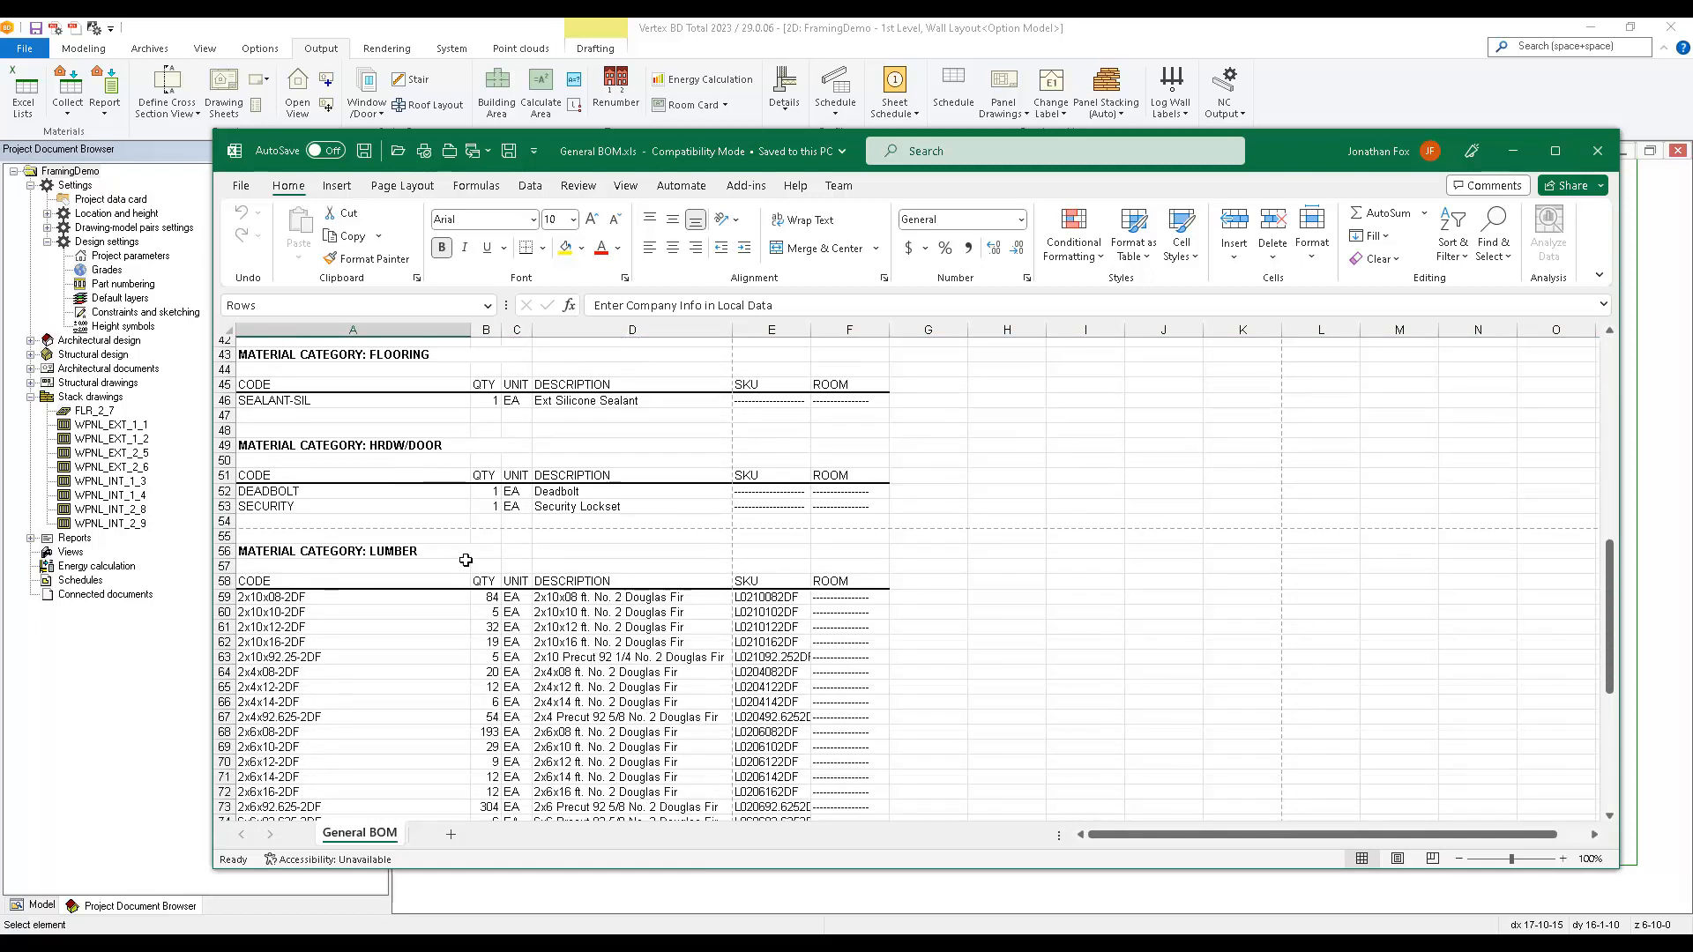
{"action": "scroll", "coordinate": [443, 632], "scroll_direction": "down", "scroll_amount": 6}
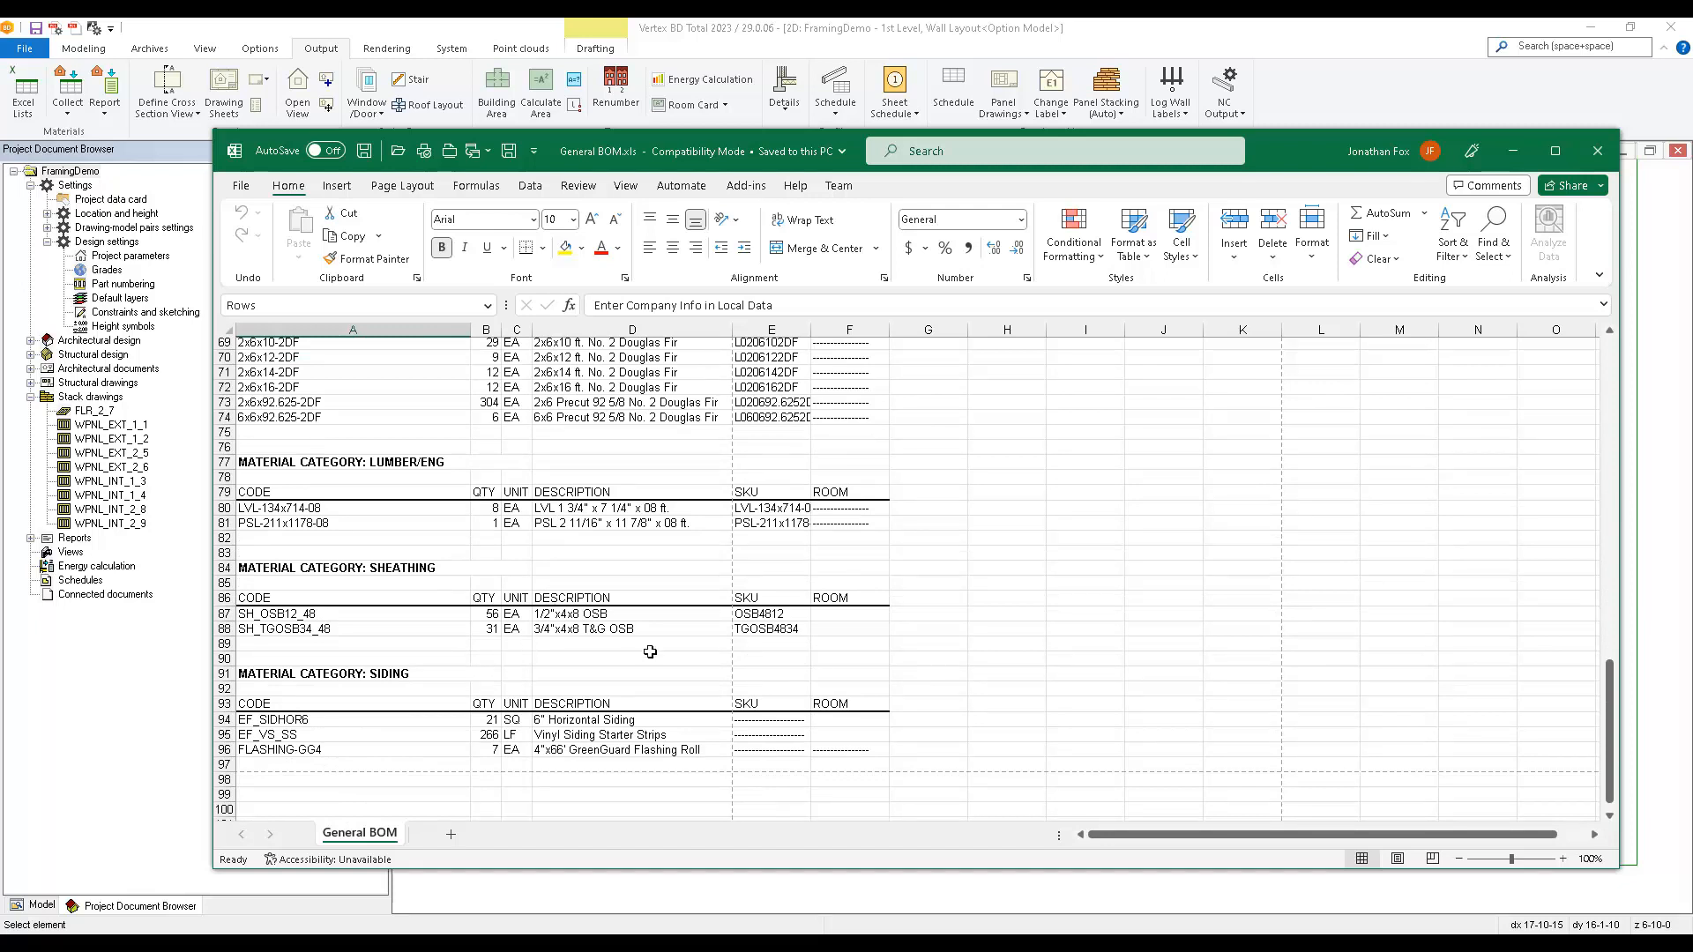
{"action": "scroll", "coordinate": [648, 649], "scroll_direction": "up", "scroll_amount": 13}
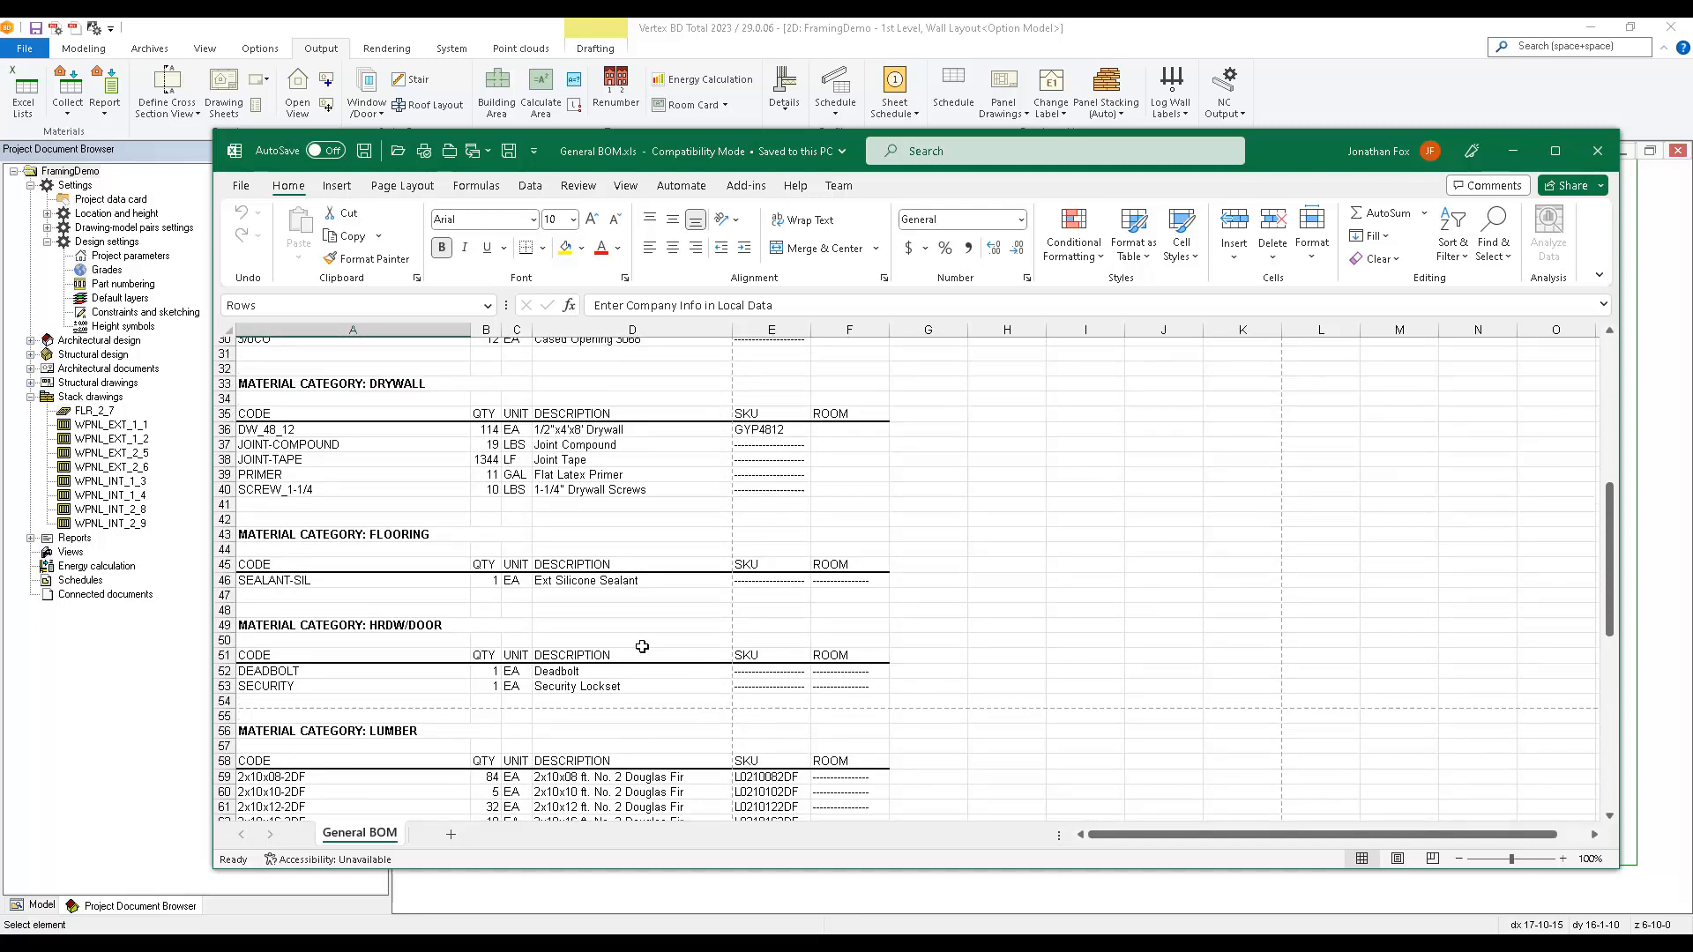
{"action": "scroll", "coordinate": [642, 647], "scroll_direction": "up", "scroll_amount": 1}
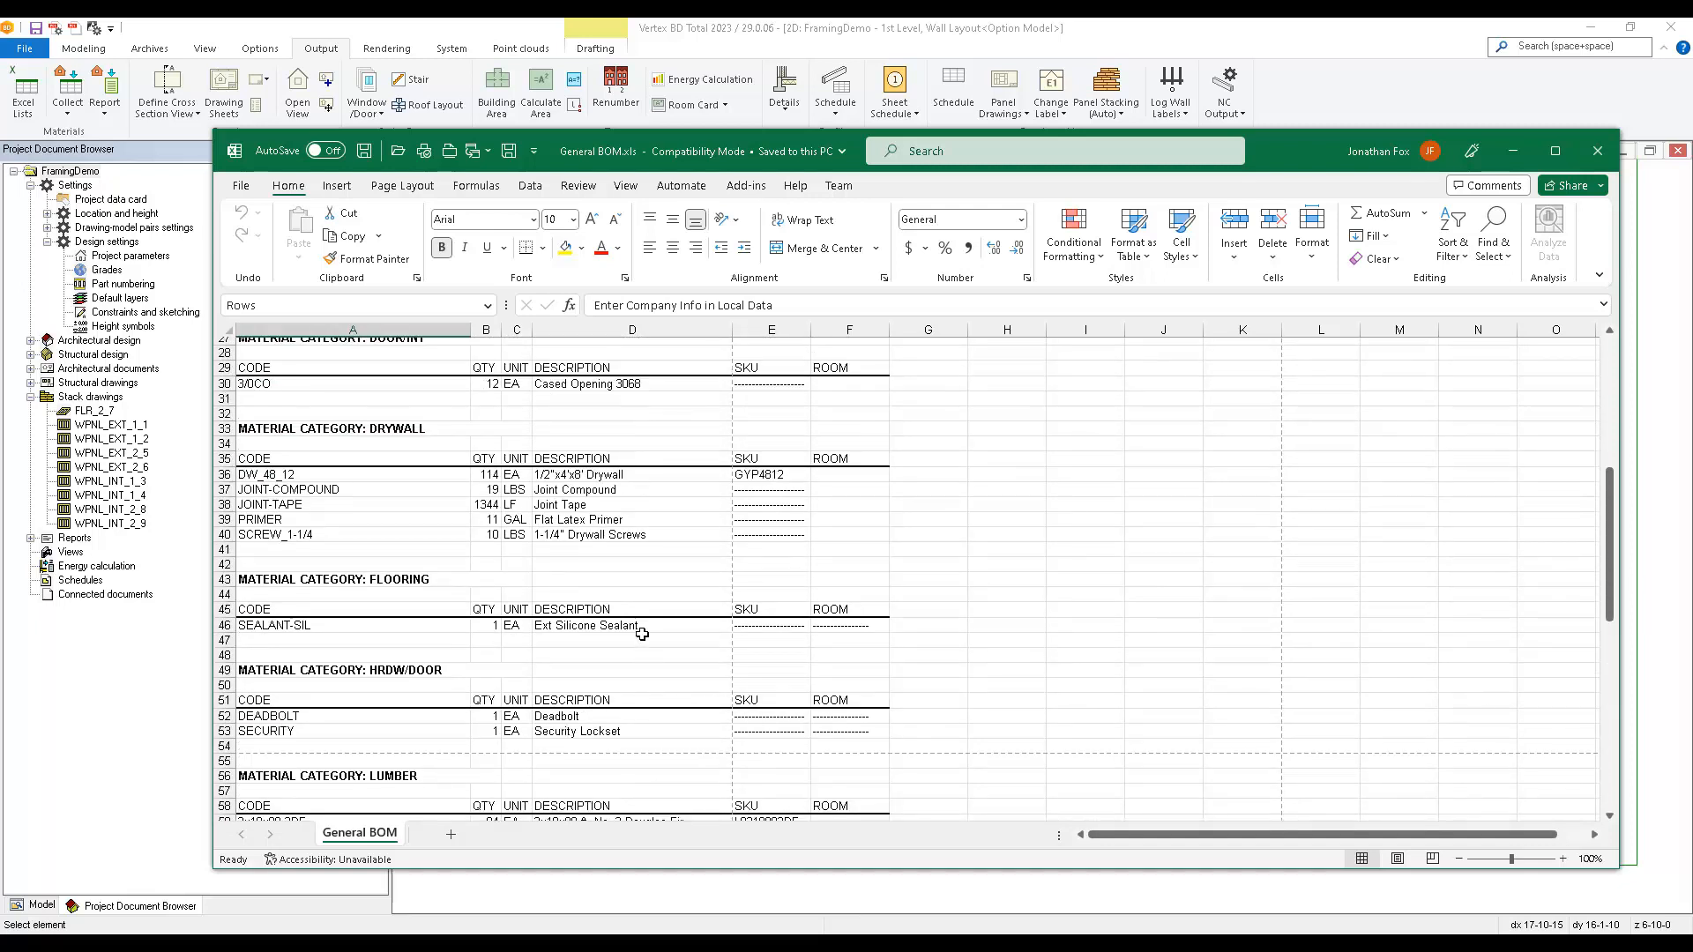
{"action": "left_click", "coordinate": [644, 477]}
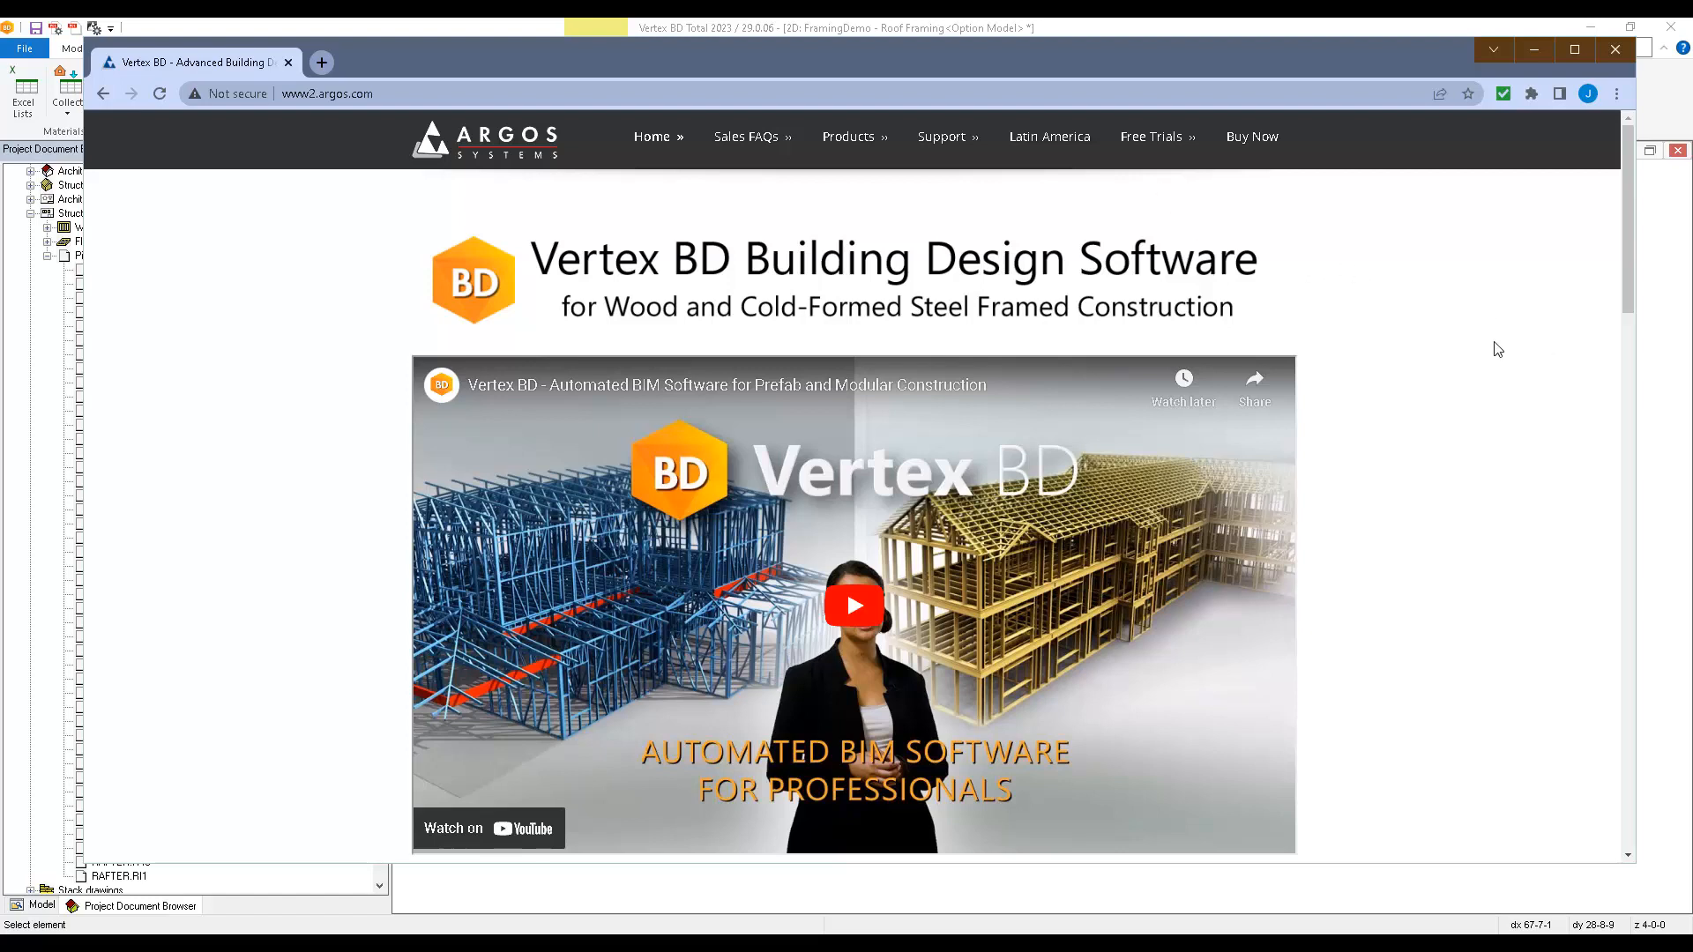
From the Argos Systems website in the browser, order the monthly Vertex BD Advanced plan with the CNC Manufacturing Interface add-on and proceed to checkout.
{"action": "left_click", "coordinate": [1254, 141]}
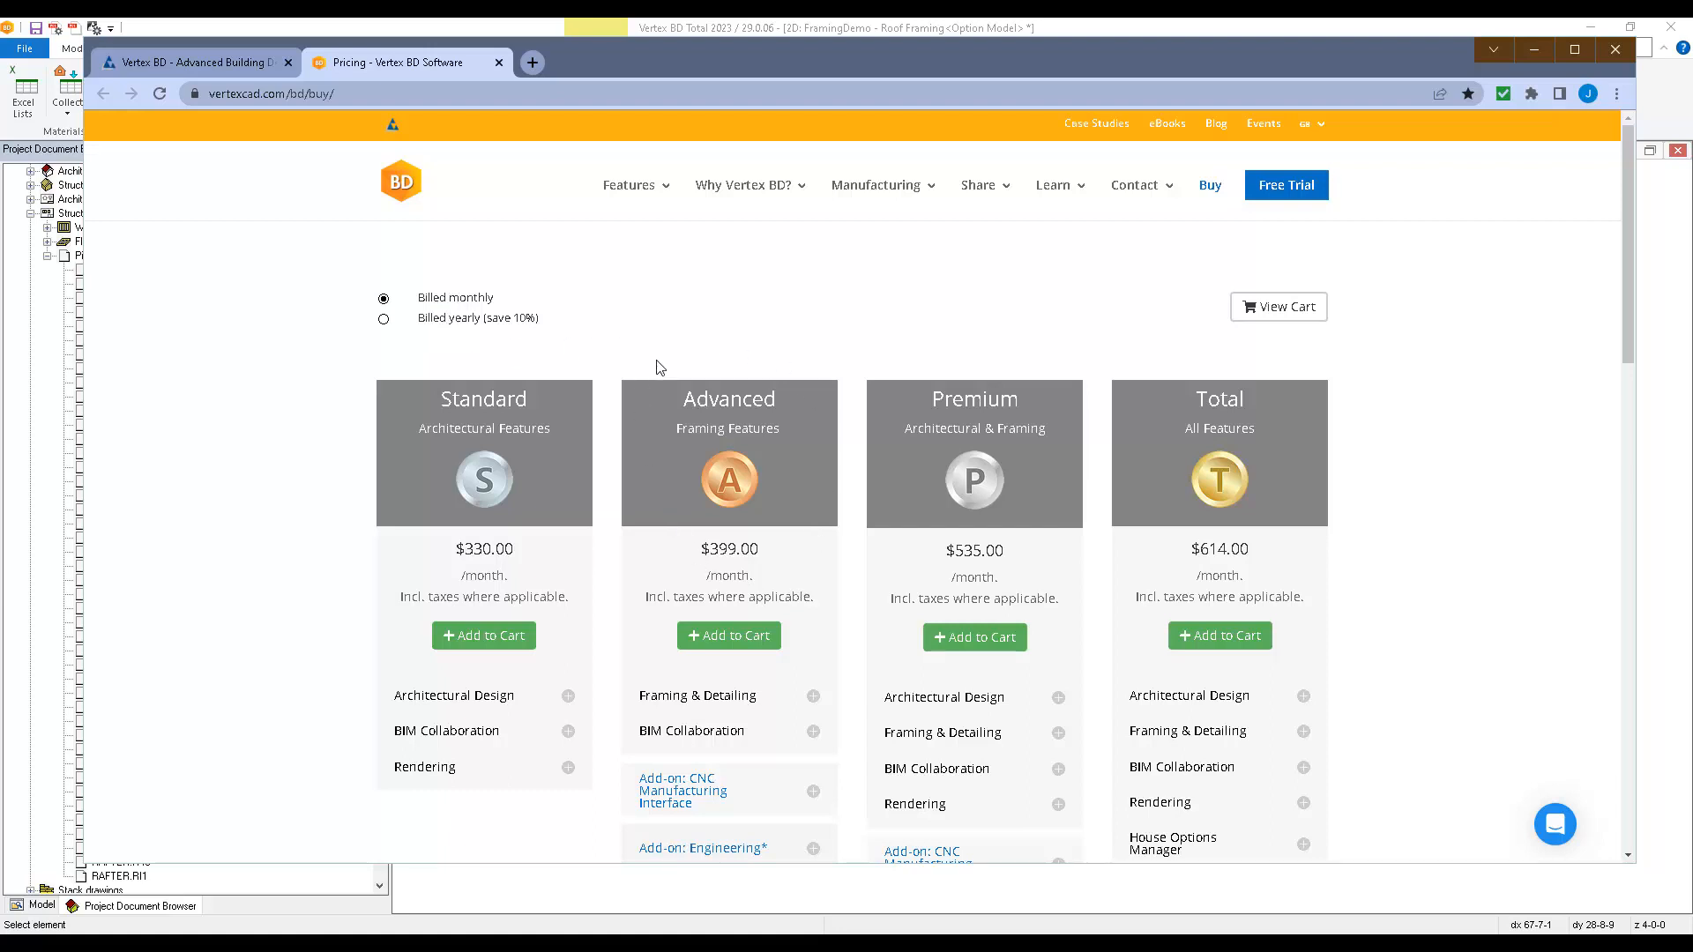
{"action": "left_click", "coordinate": [747, 639]}
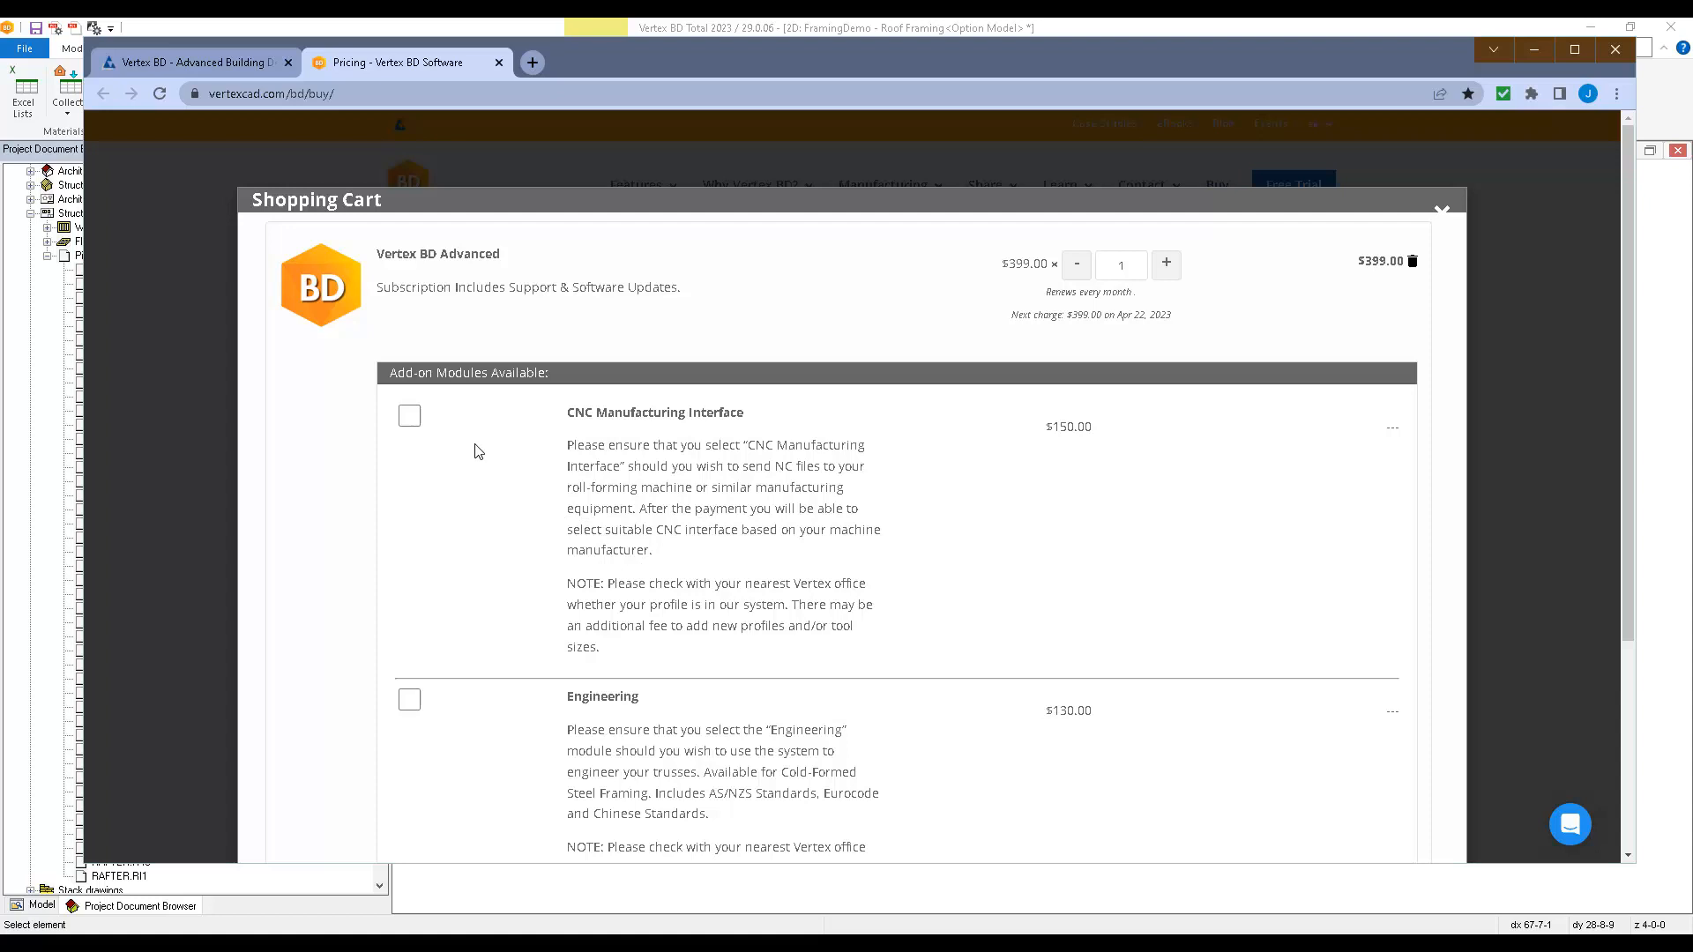
{"action": "left_click", "coordinate": [417, 425]}
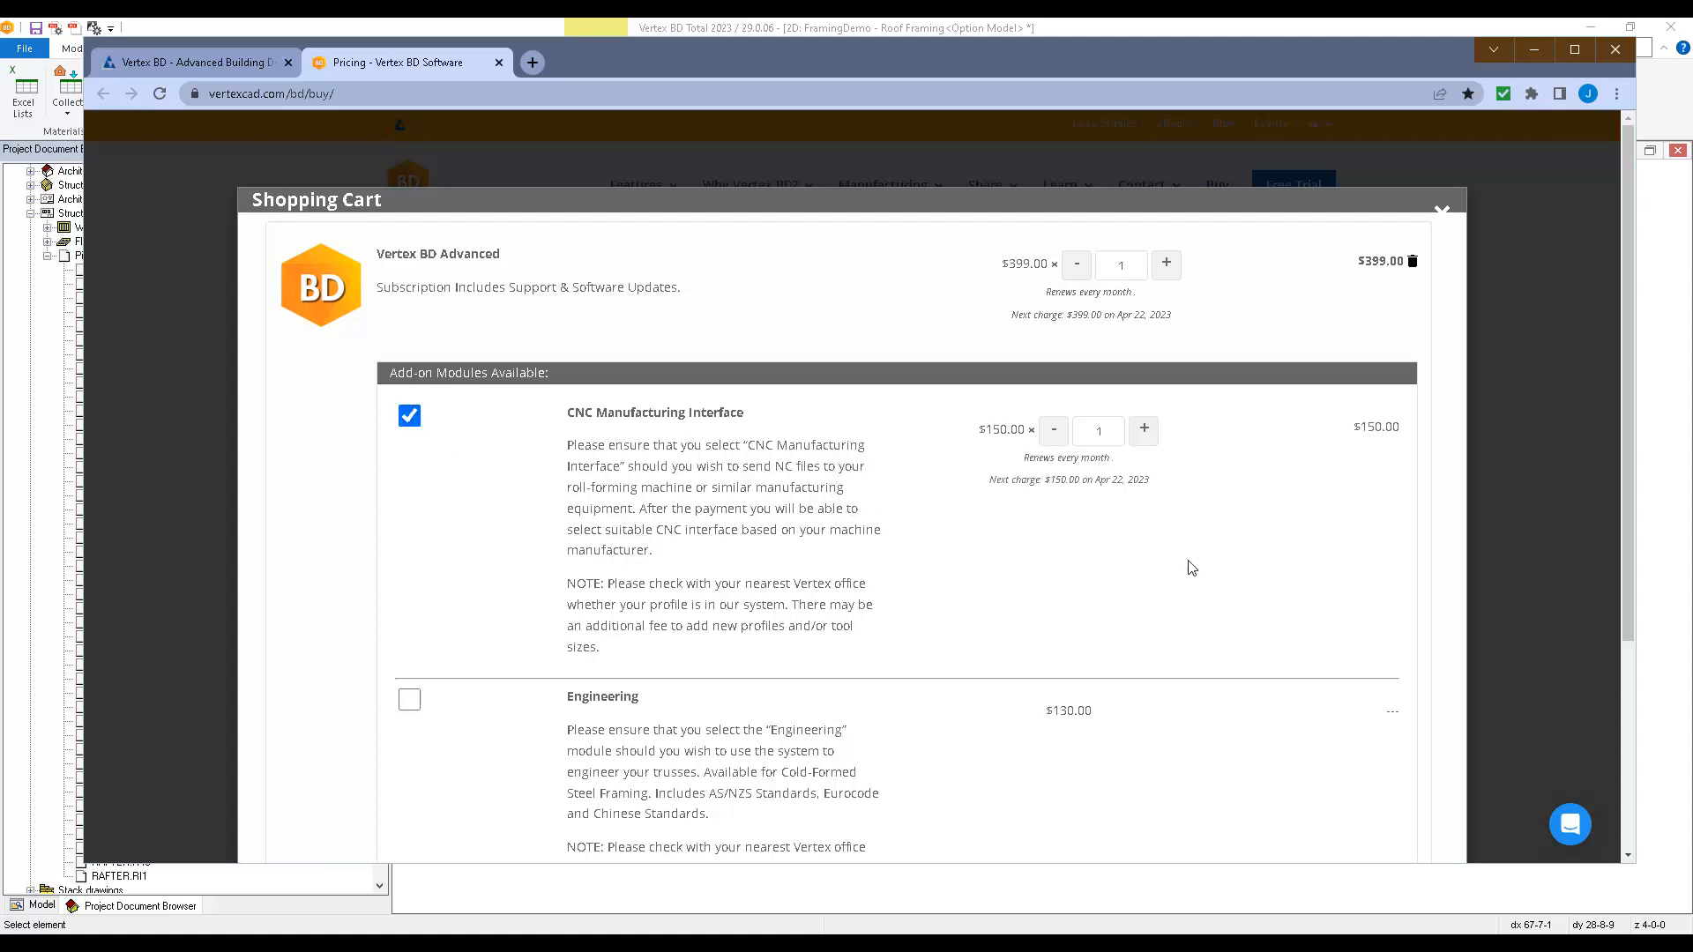
{"action": "scroll", "coordinate": [1362, 586], "scroll_direction": "down", "scroll_amount": 3}
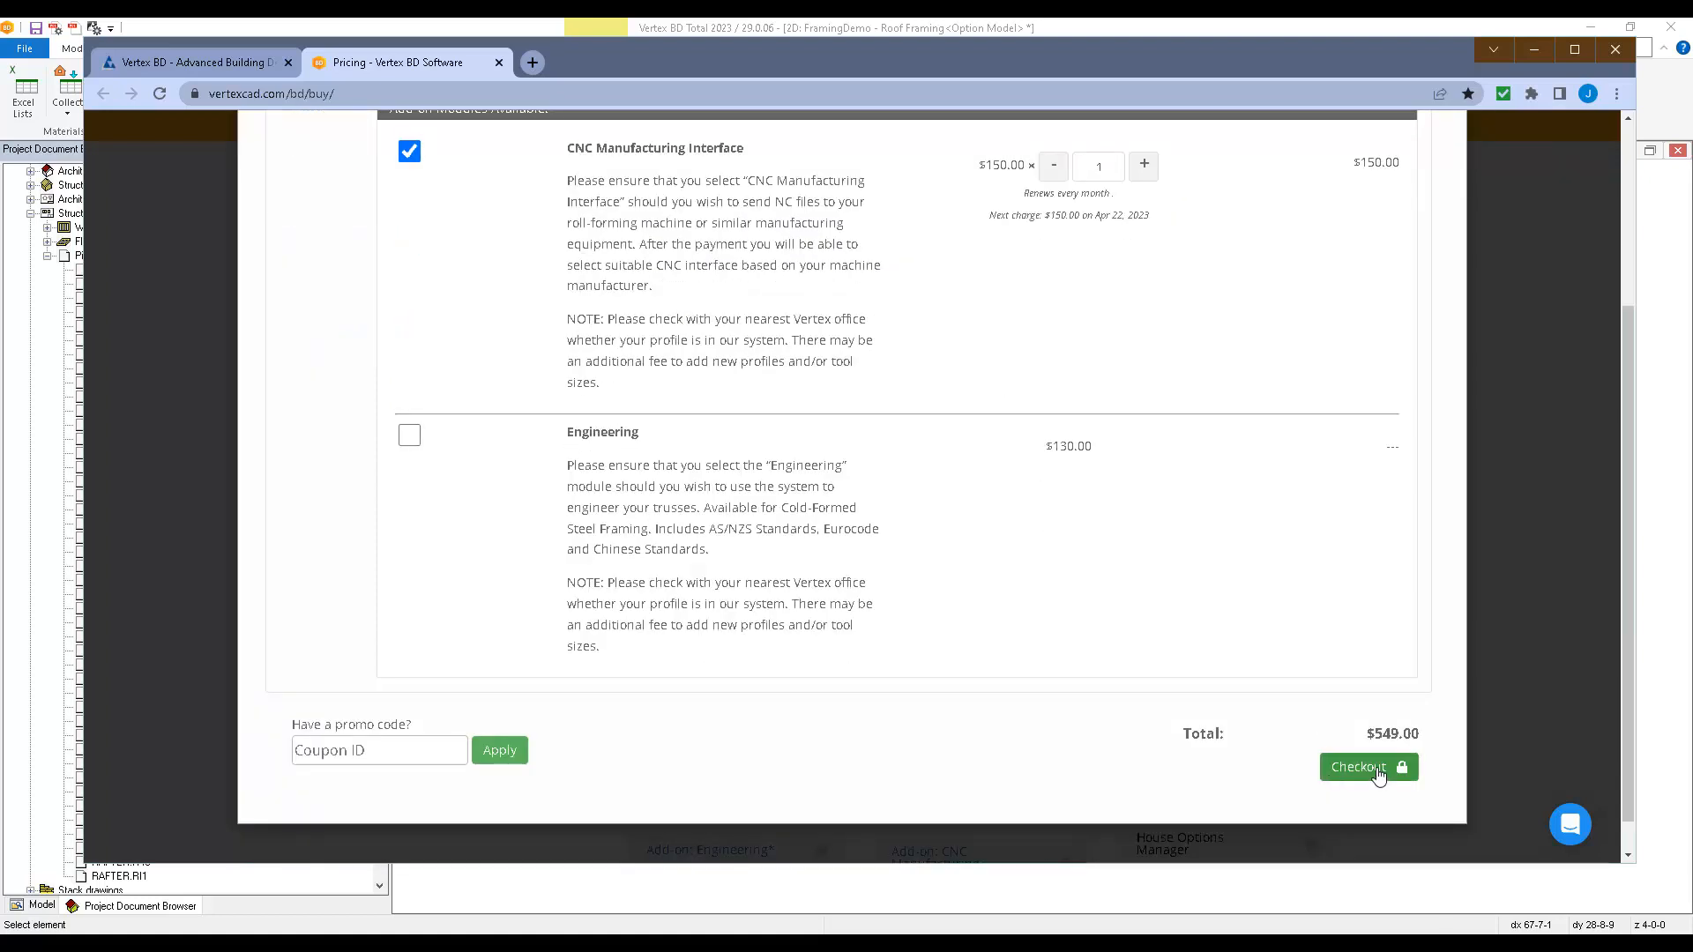
{"action": "left_click", "coordinate": [1378, 774]}
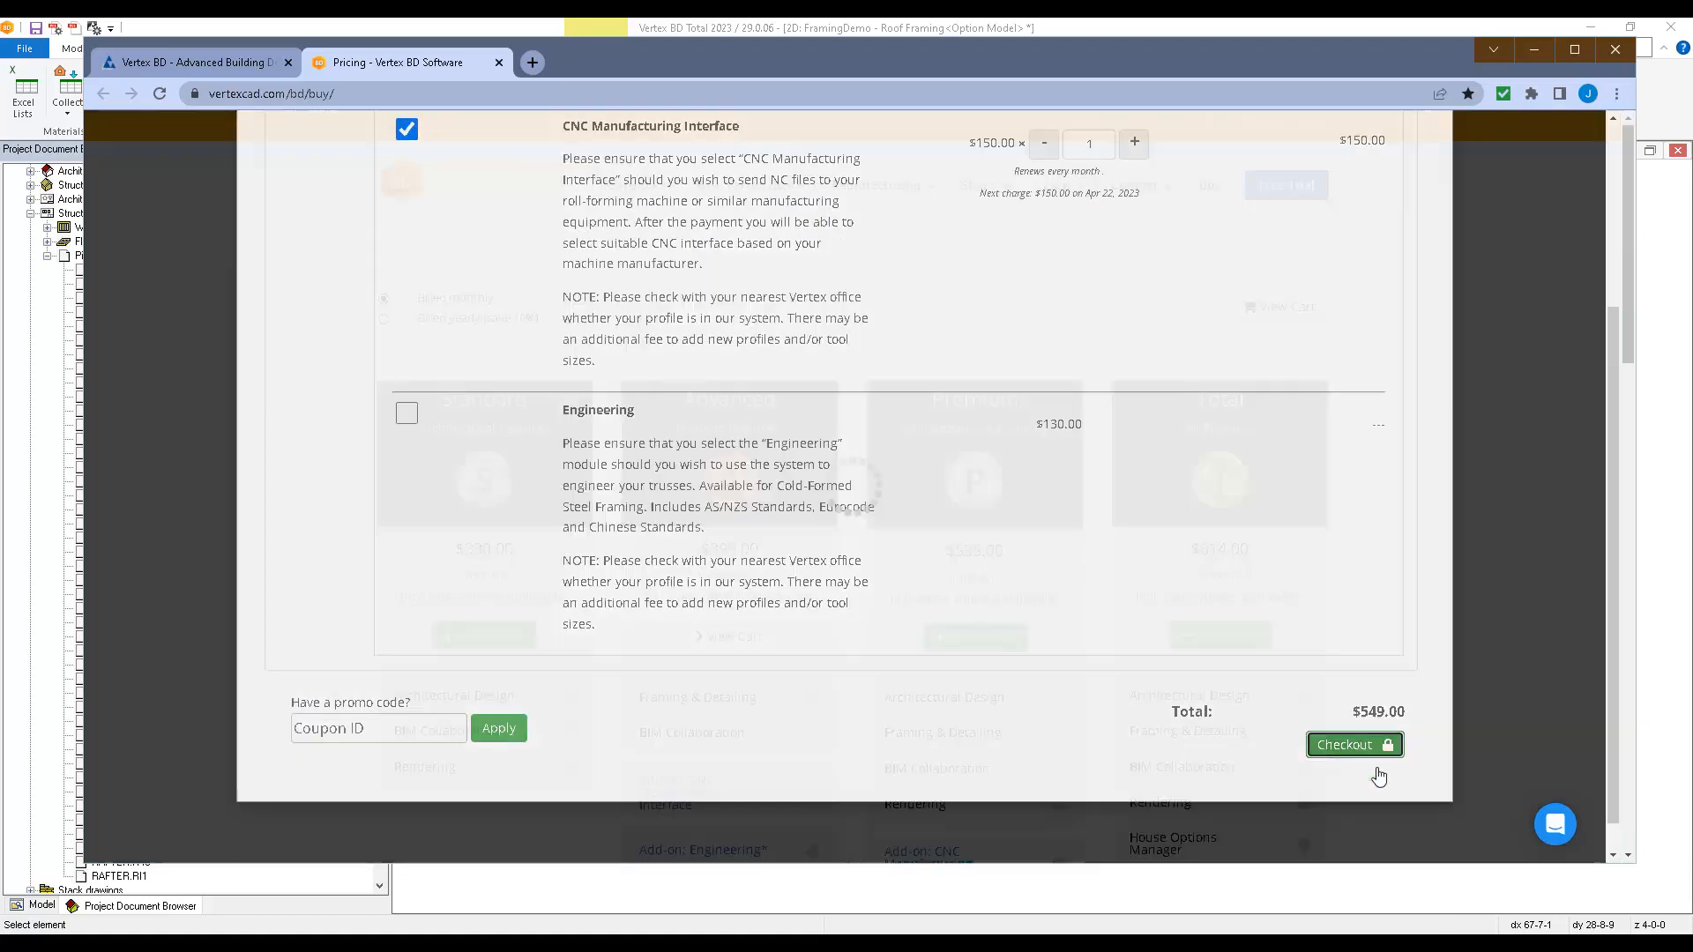